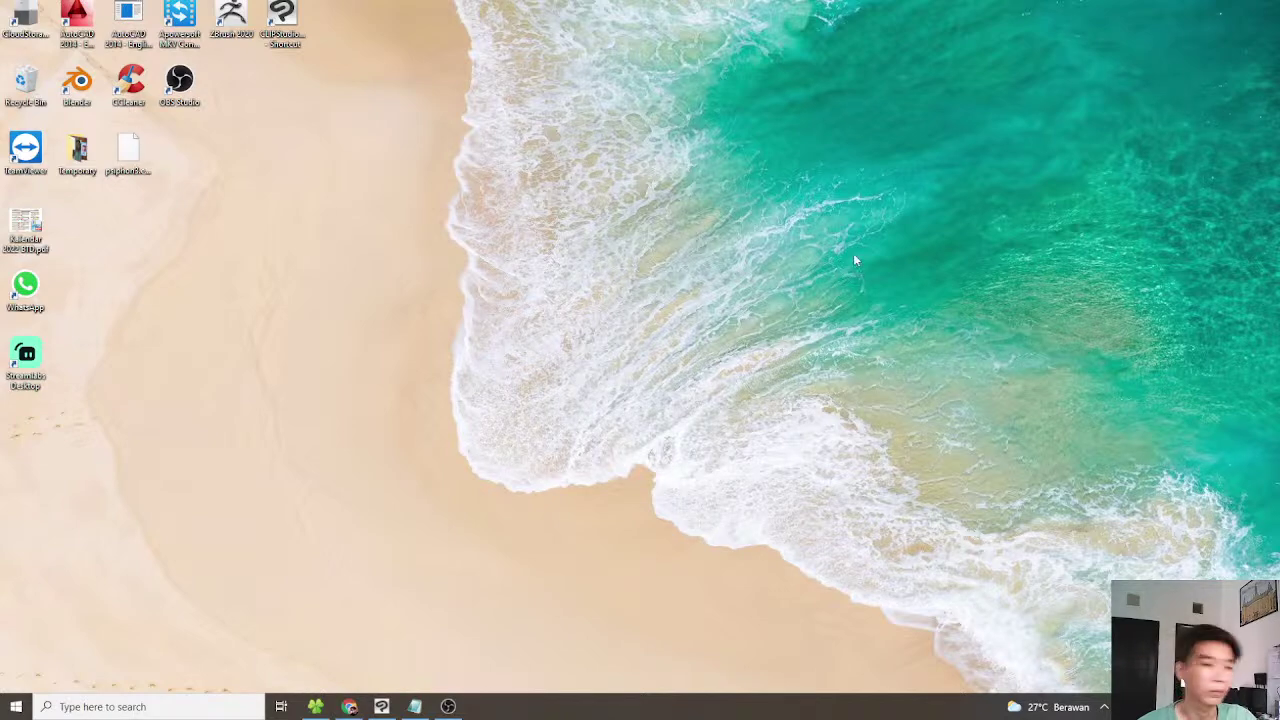
click(414, 707)
click(965, 236)
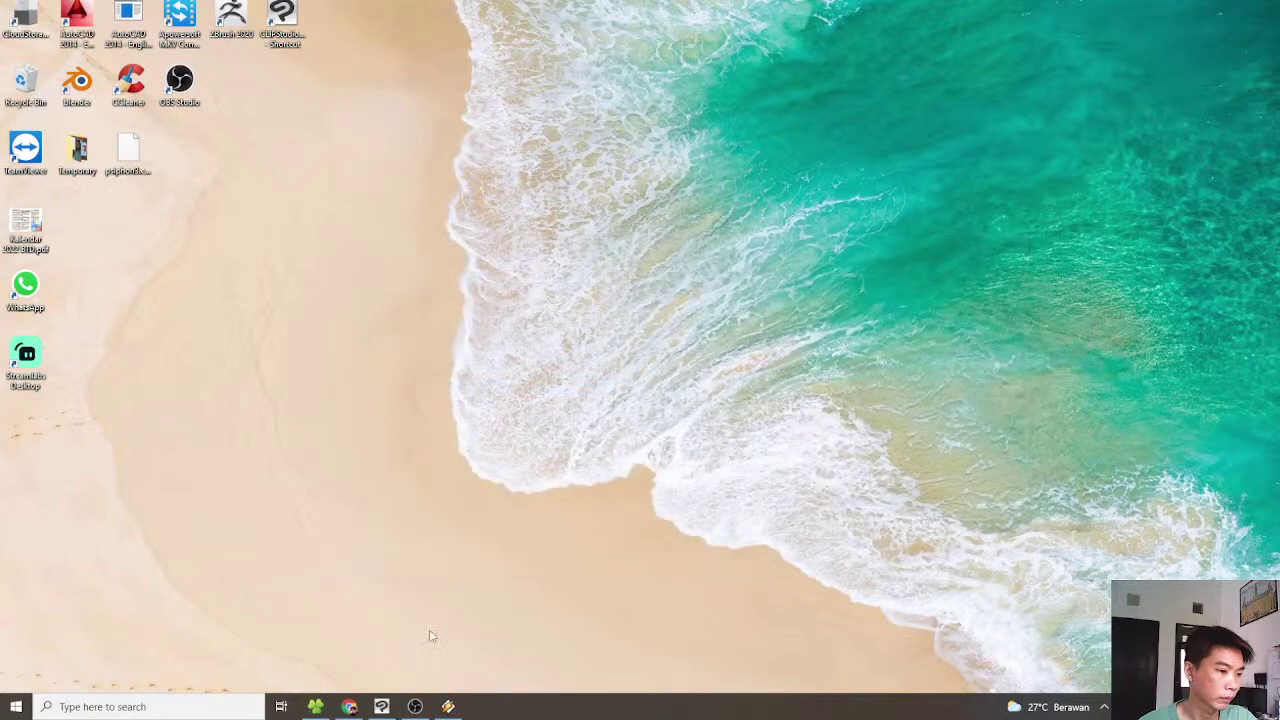
Switch to Clip Studio Paint and replace the Sub View reference with 2022-02-10_111728.png from the Rookie Cops Pic folder
click(381, 707)
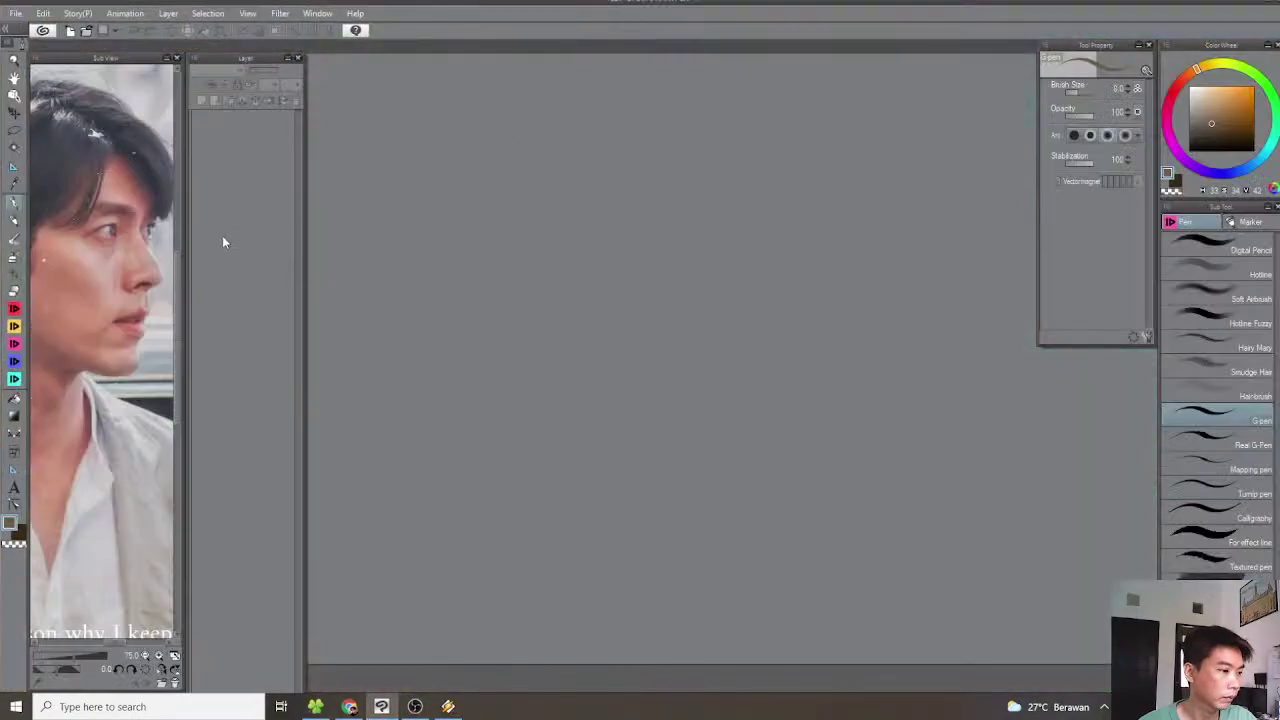
click(161, 684)
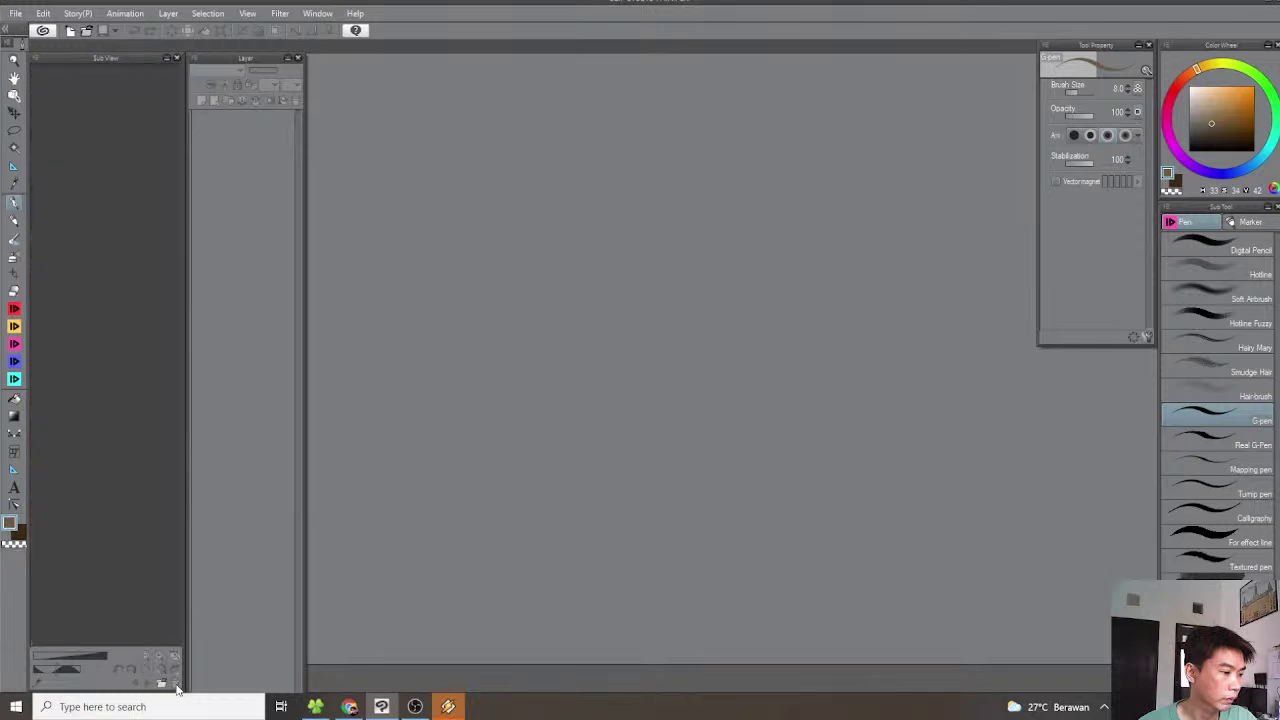
click(161, 686)
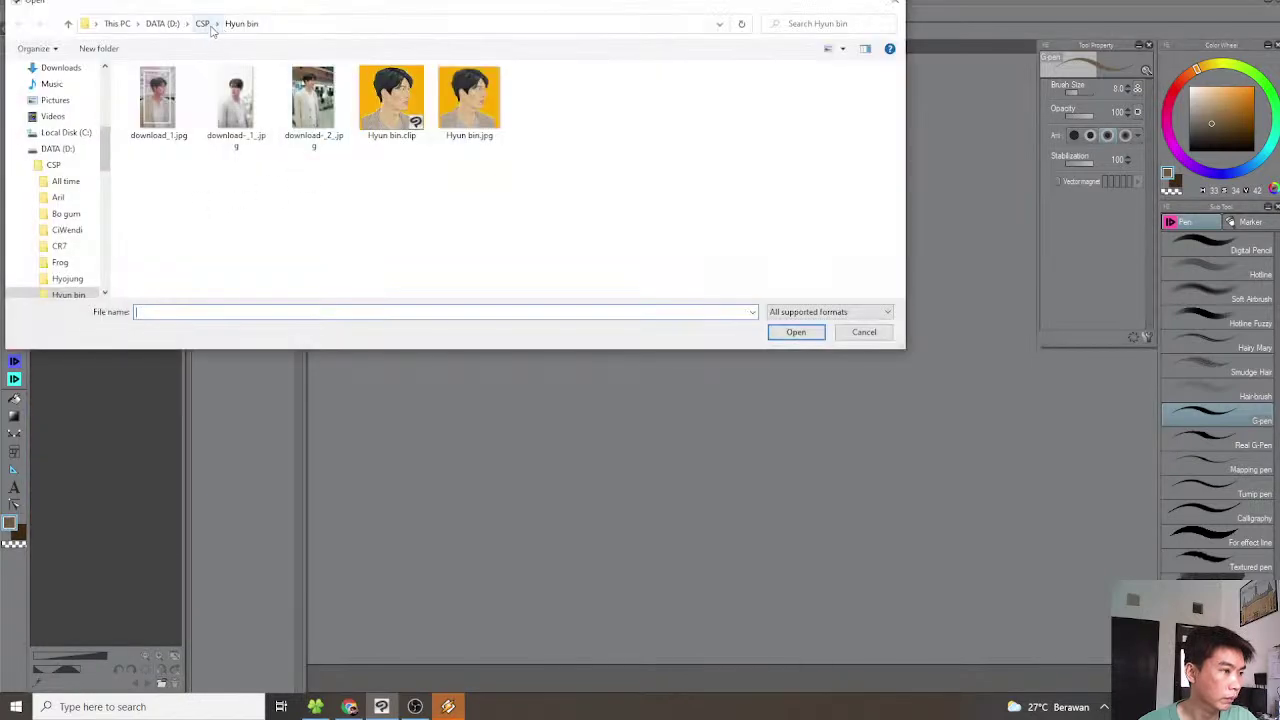
click(202, 23)
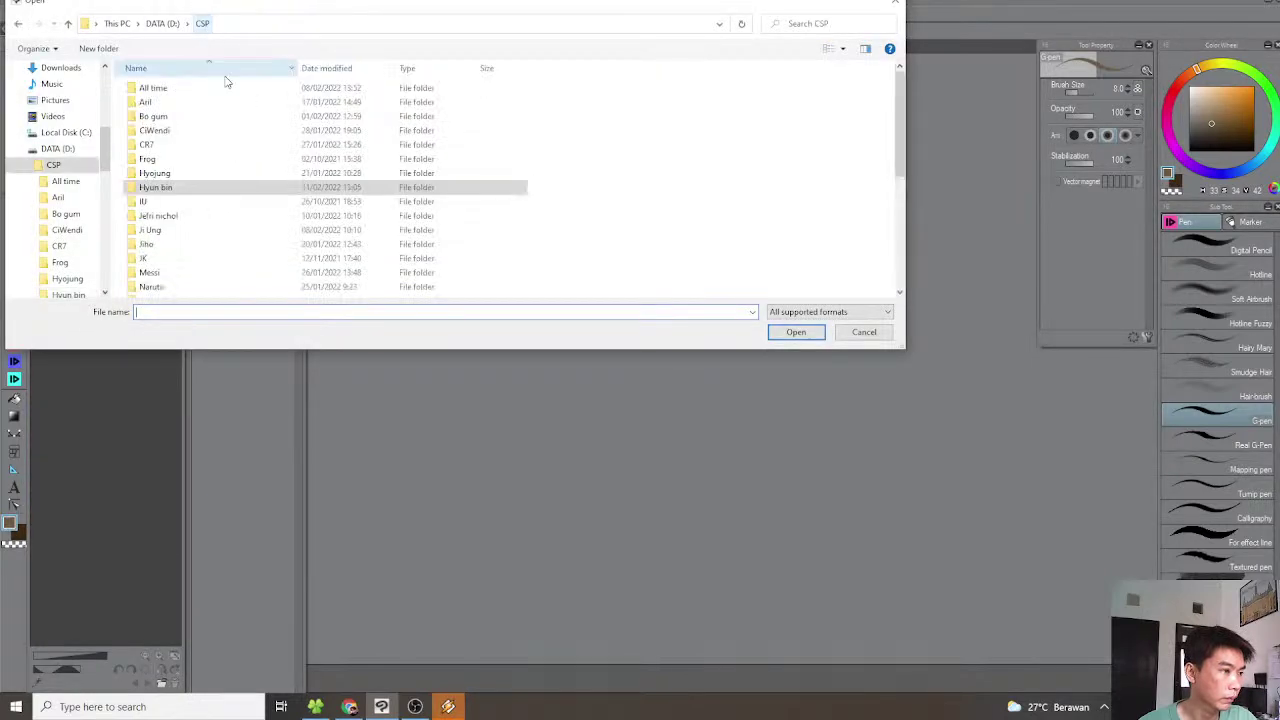
click(202, 159)
scroll(203, 159, down, 5)
double_click(182, 102)
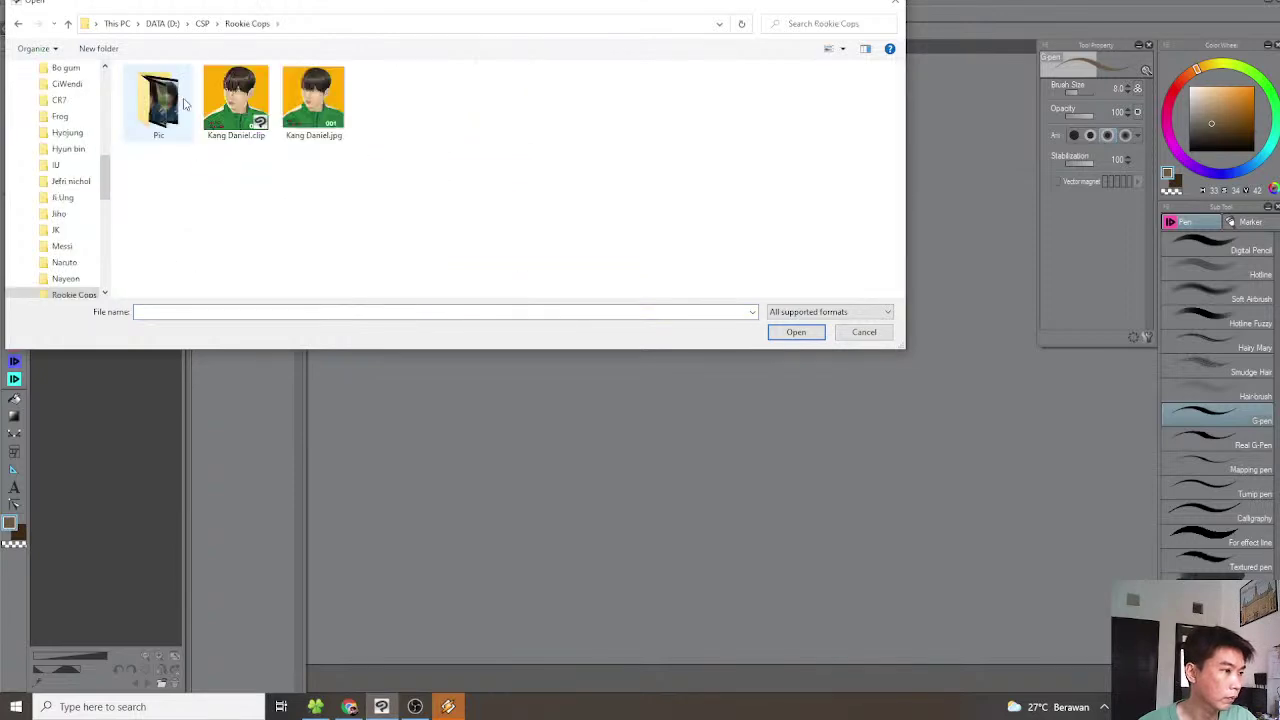
double_click(180, 105)
double_click(781, 196)
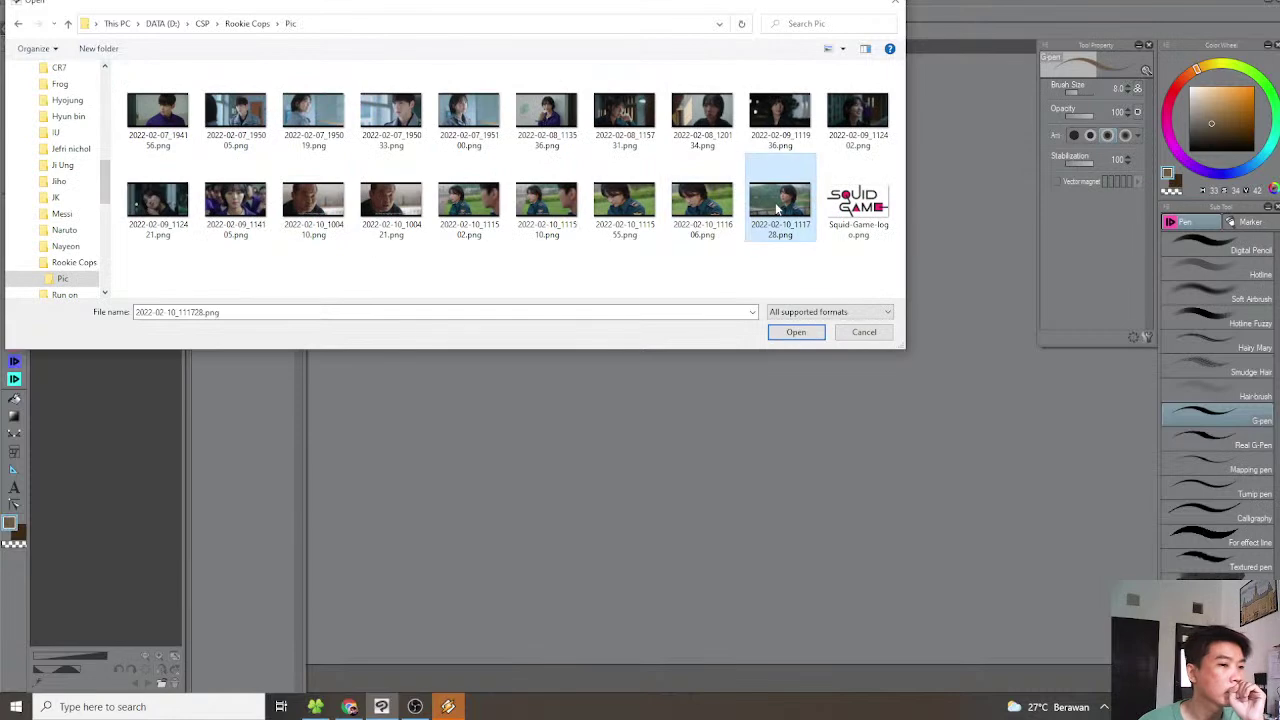
scroll(77, 366, up, 10)
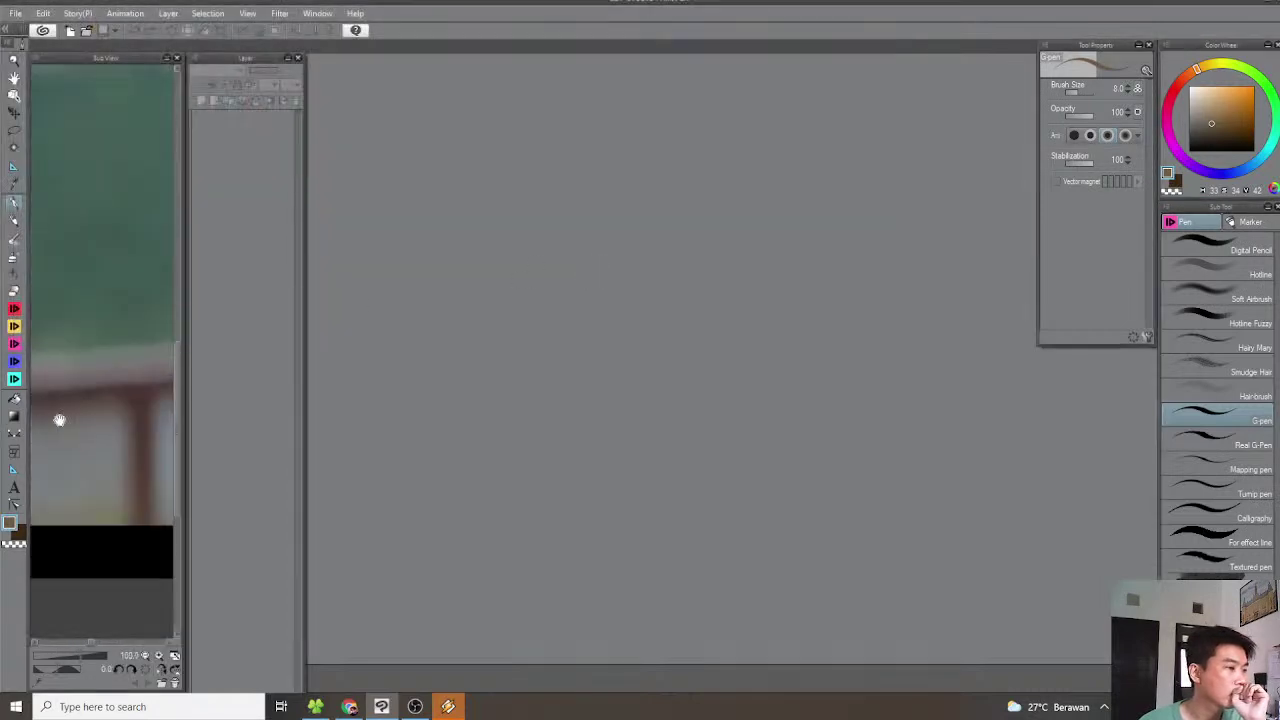
Switch to File Explorer and copy RAW Square.clip from the CSP folder into the Rookie Cops folder
click(315, 707)
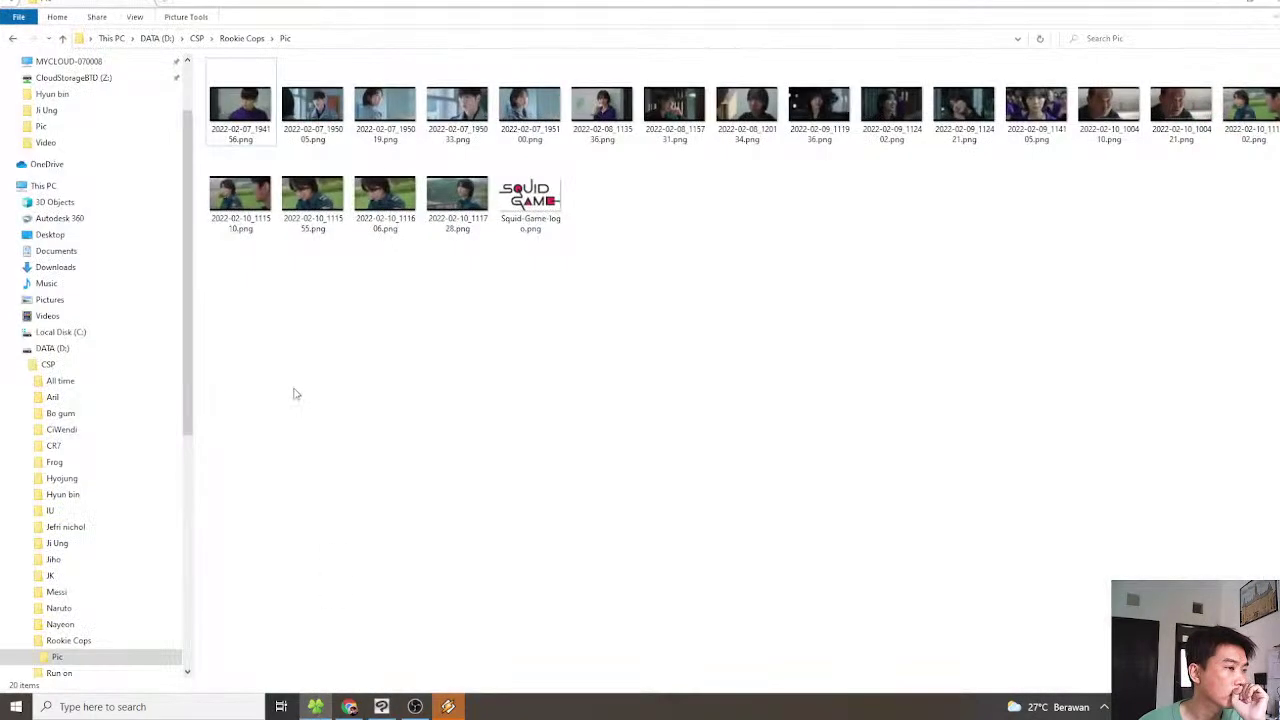
key(BackSpace)
key(BackSpace)
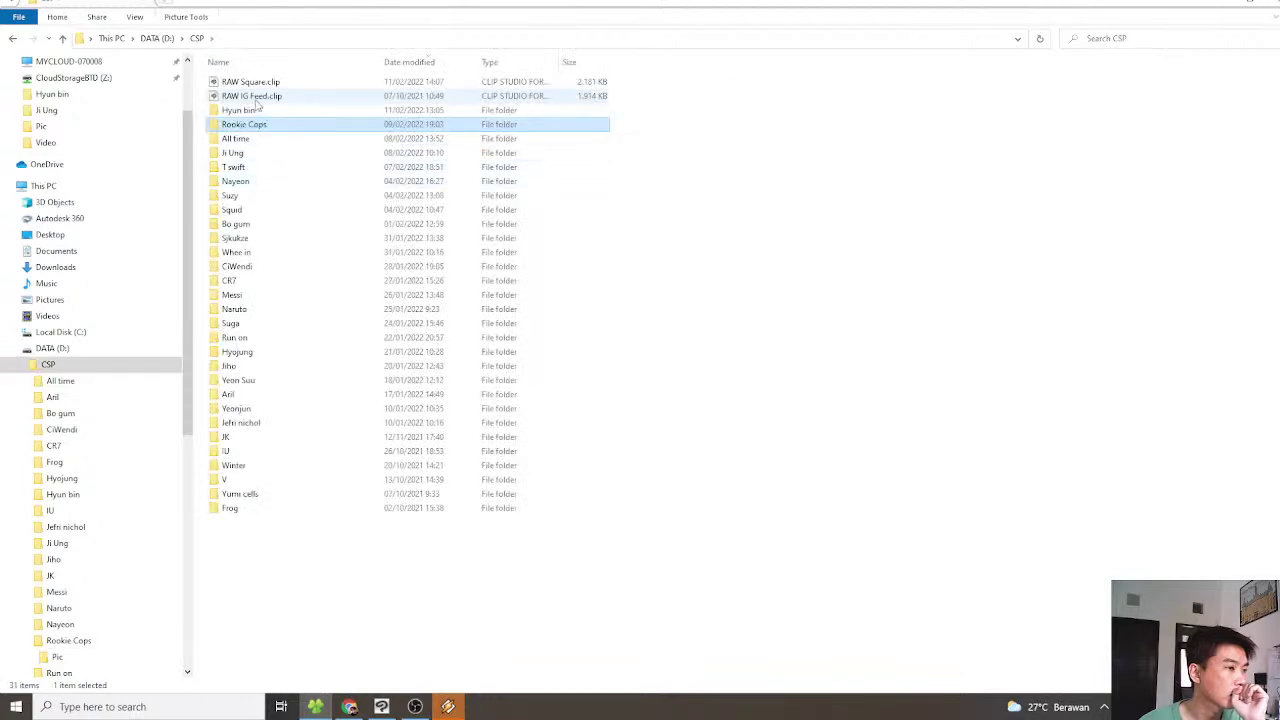
click(268, 87)
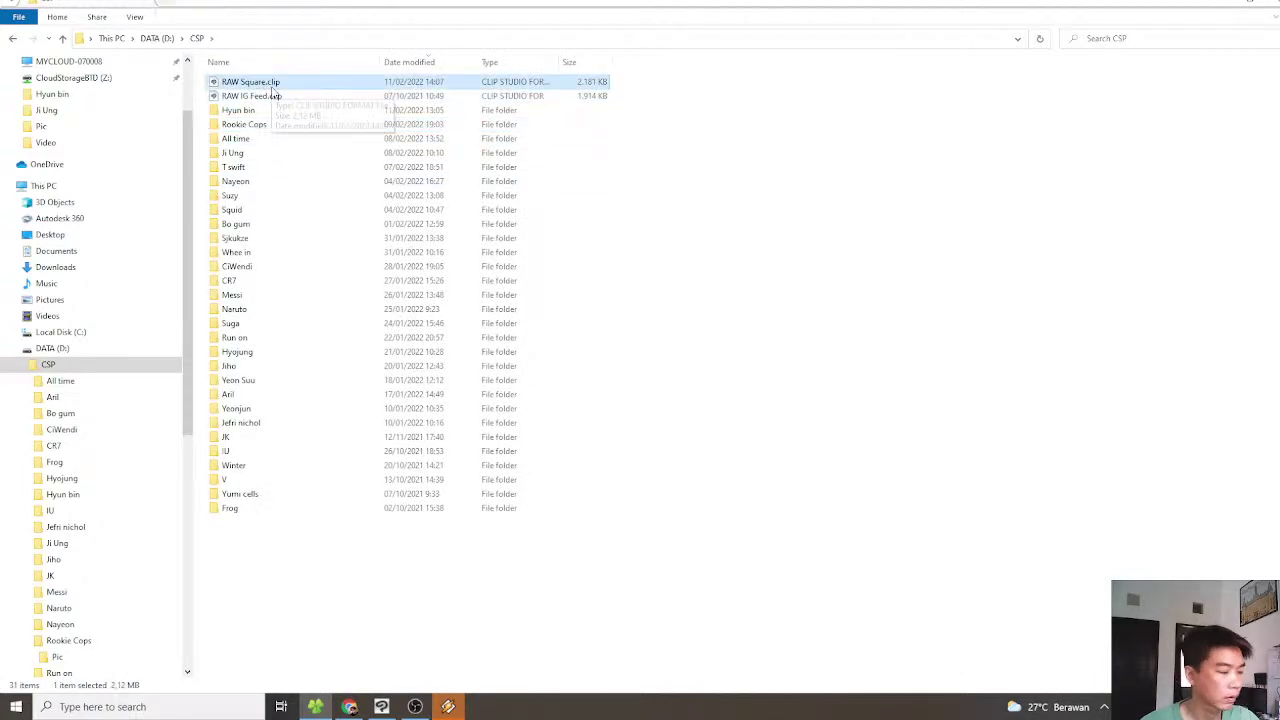
double_click(266, 125)
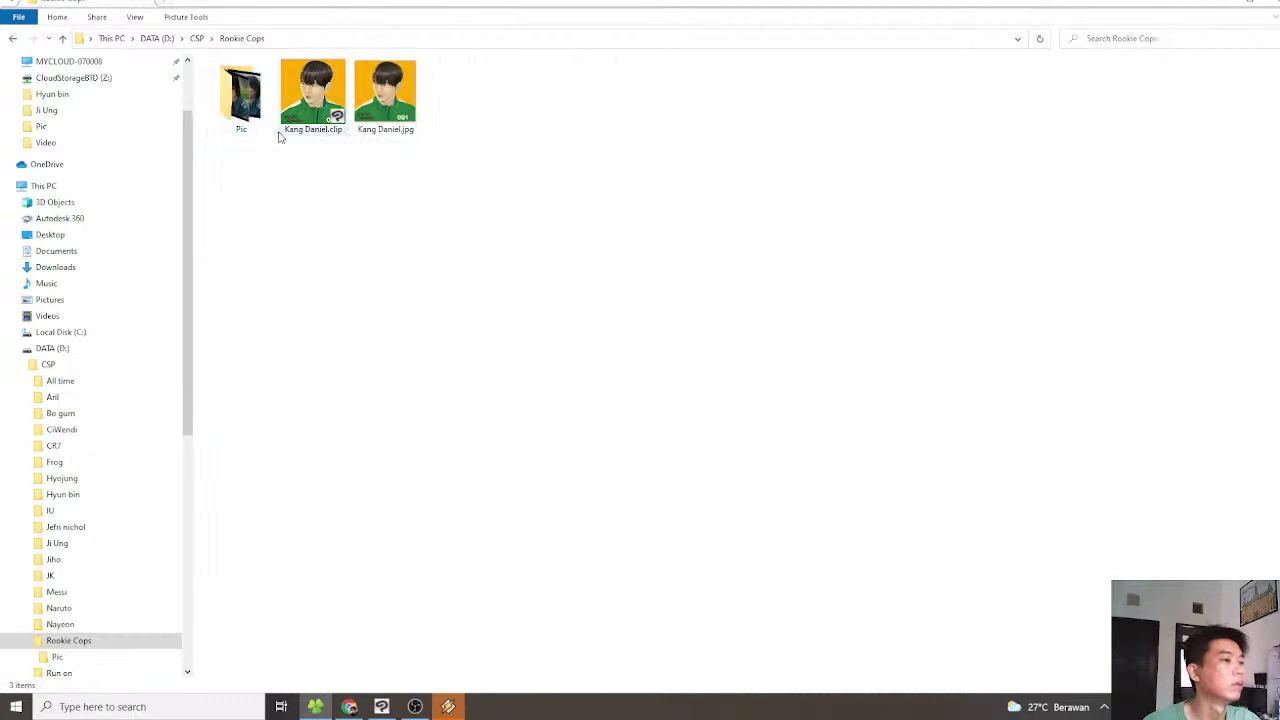
key(ctrl+v)
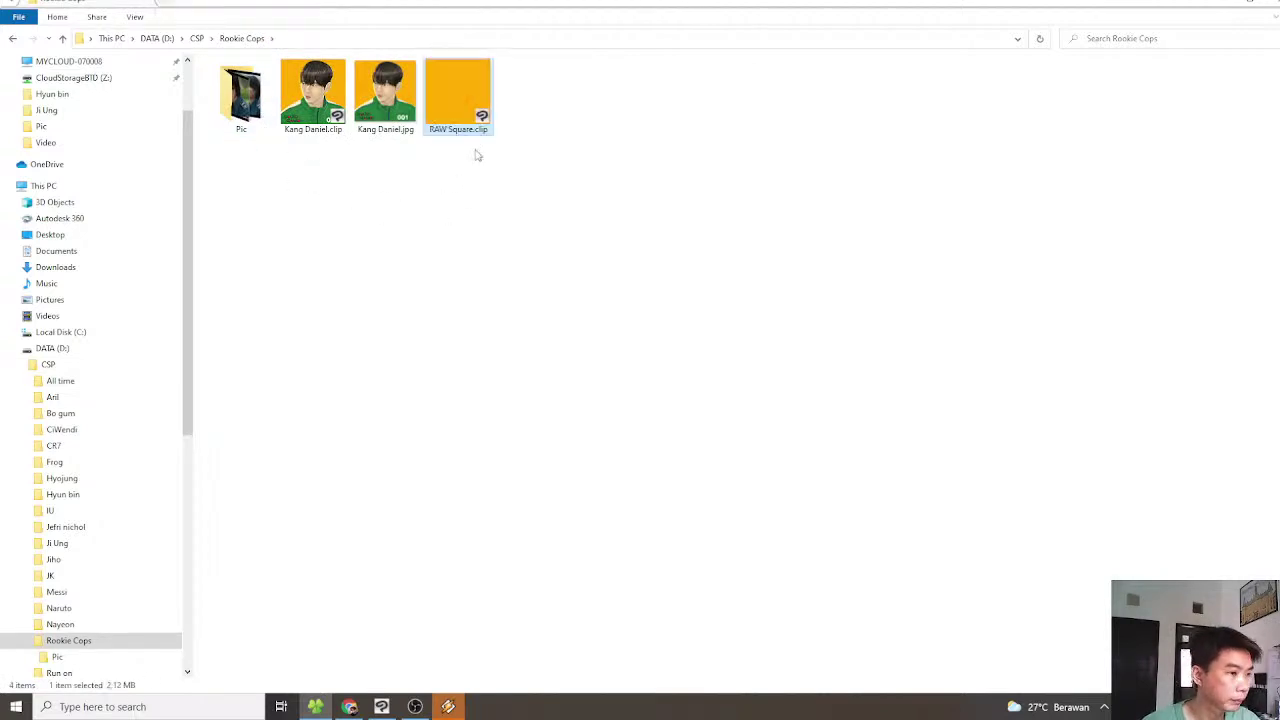
Rename the copied RAW Square.clip as Chae soobin.clip and open it in Clip Studio Paint
click(470, 135)
text(Chae)
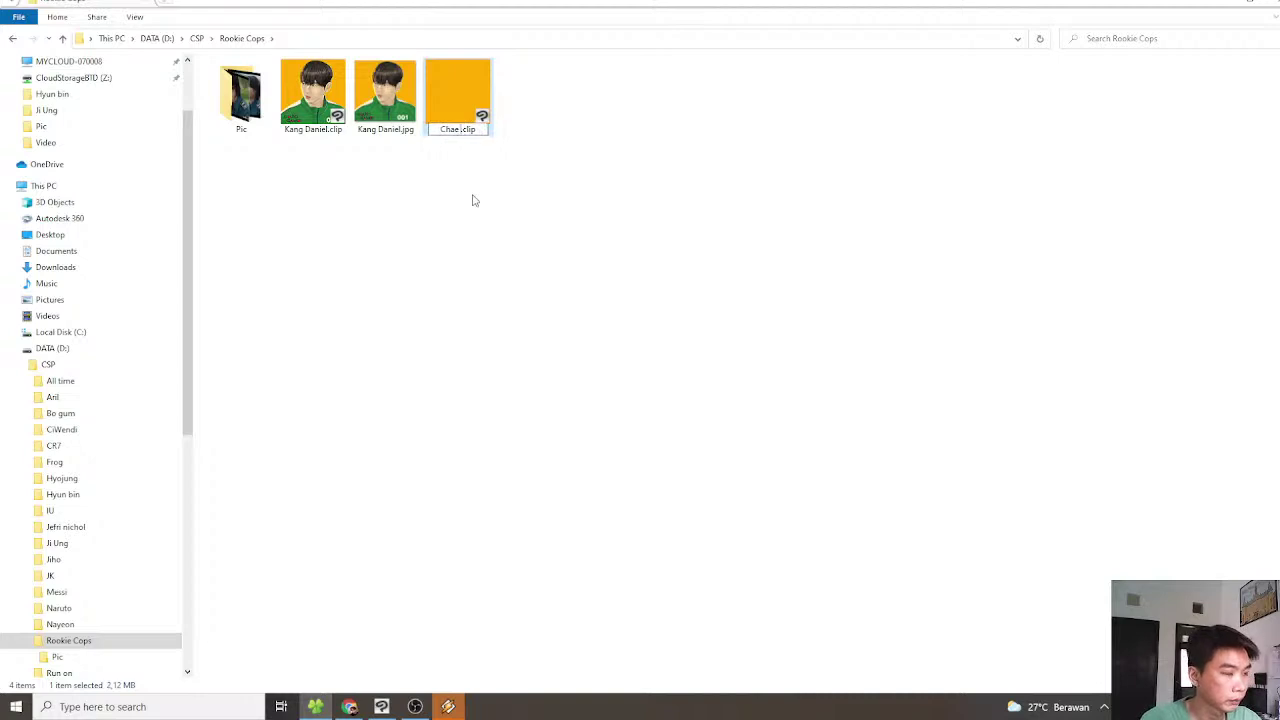
text( soo)
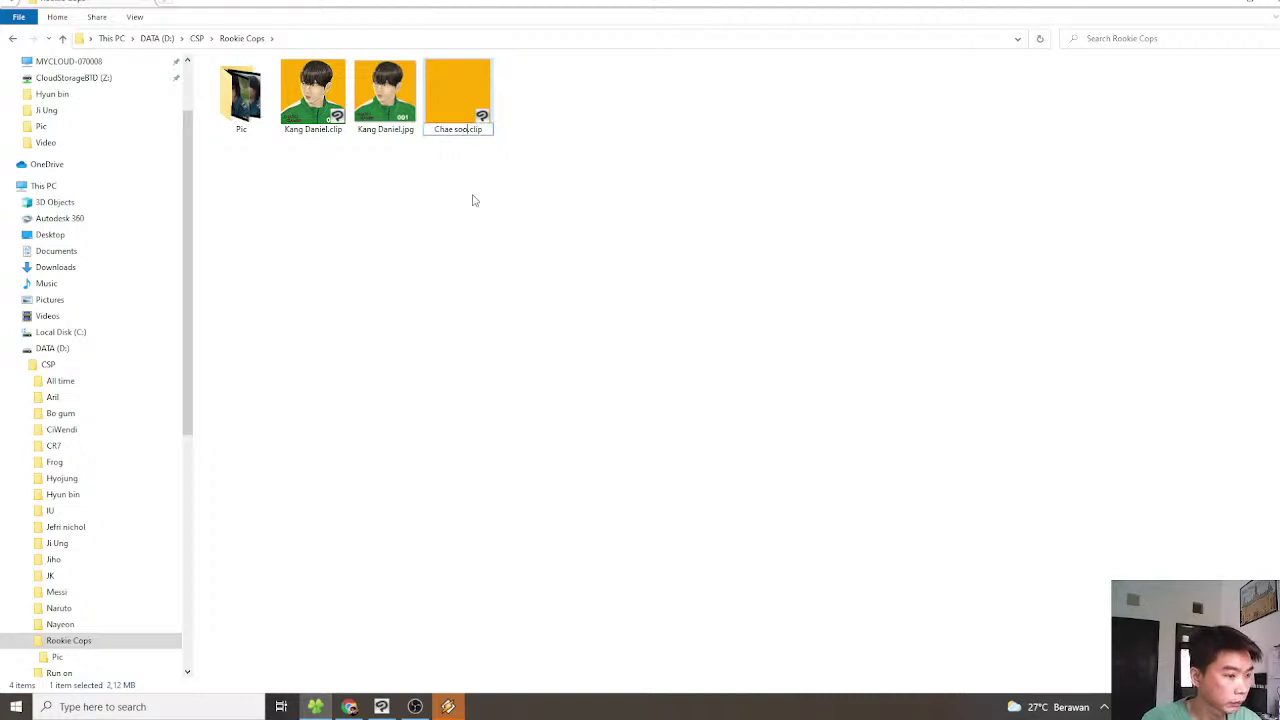
text(bin)
key(Return)
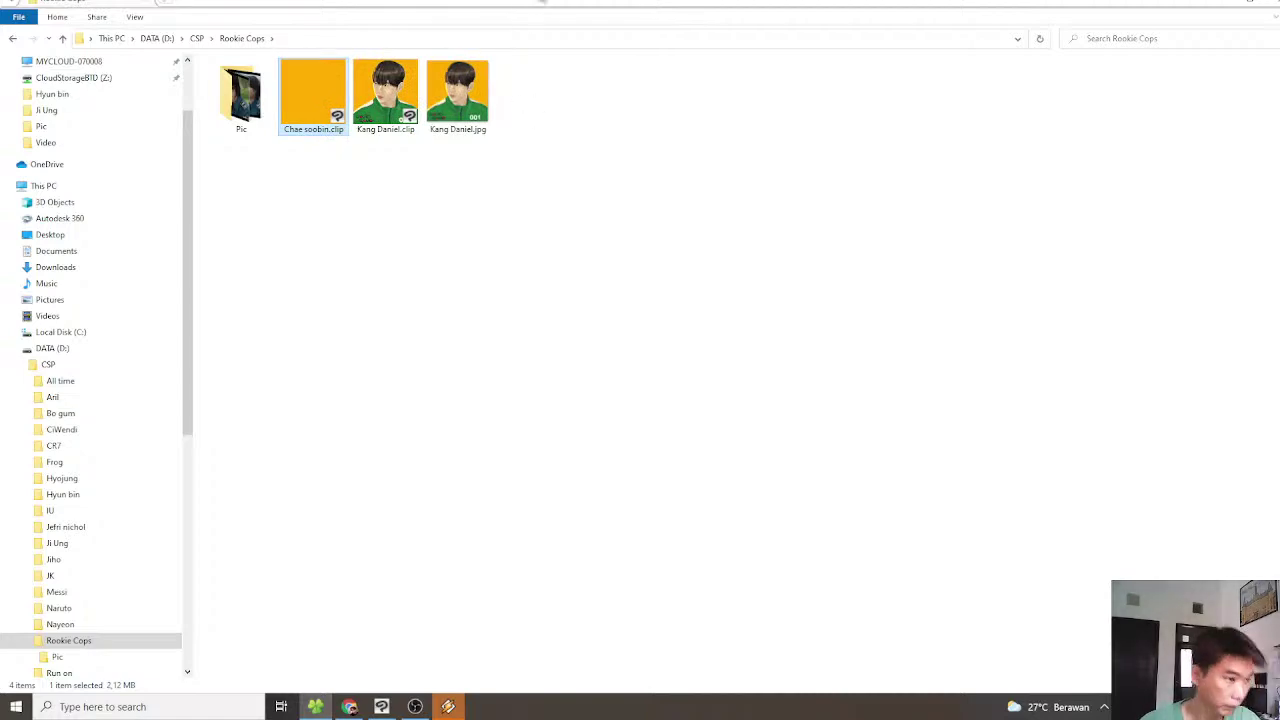
double_click(304, 119)
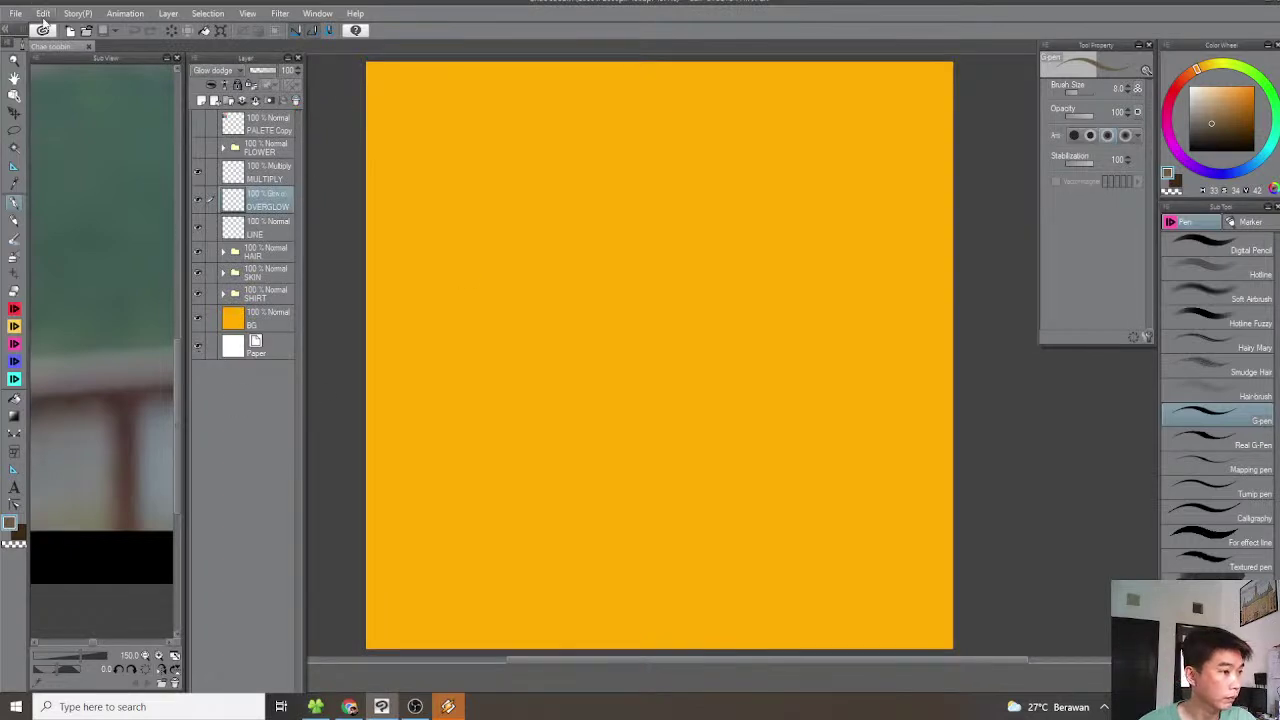
Import the image 2022-02-10_111728.png onto the canvas as a new layer
click(14, 13)
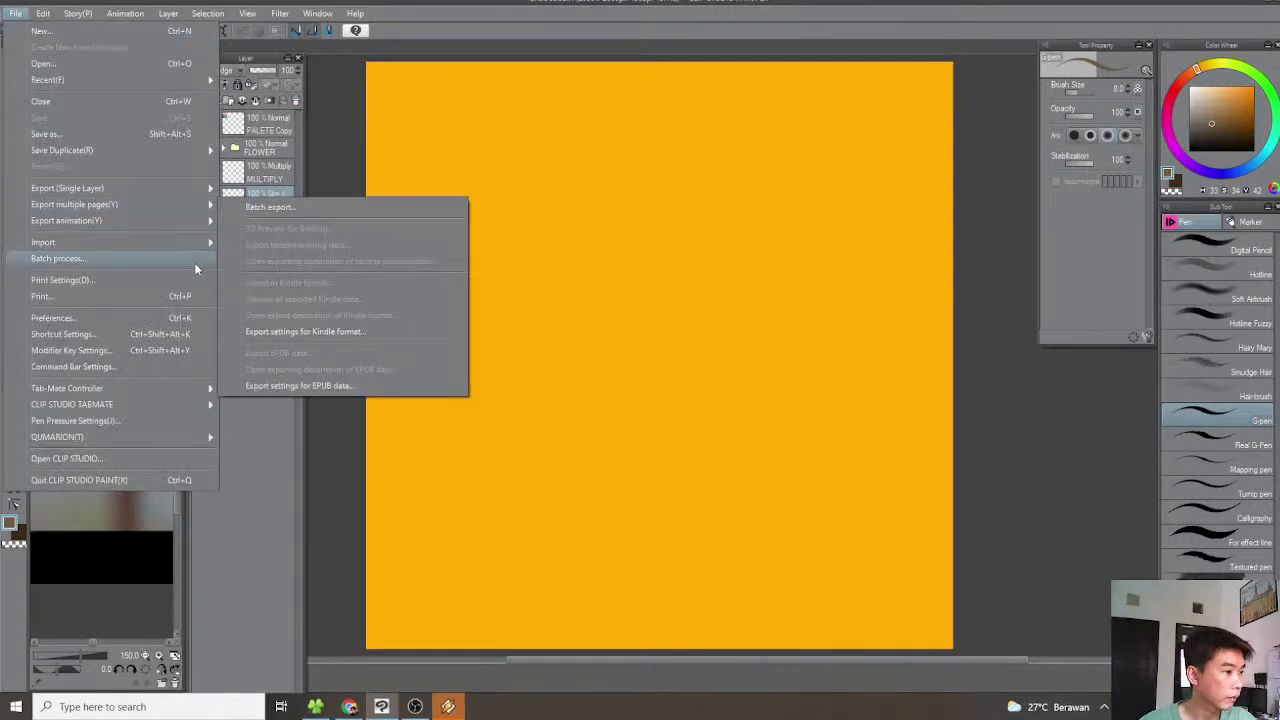
mouse_move(194, 244)
click(262, 246)
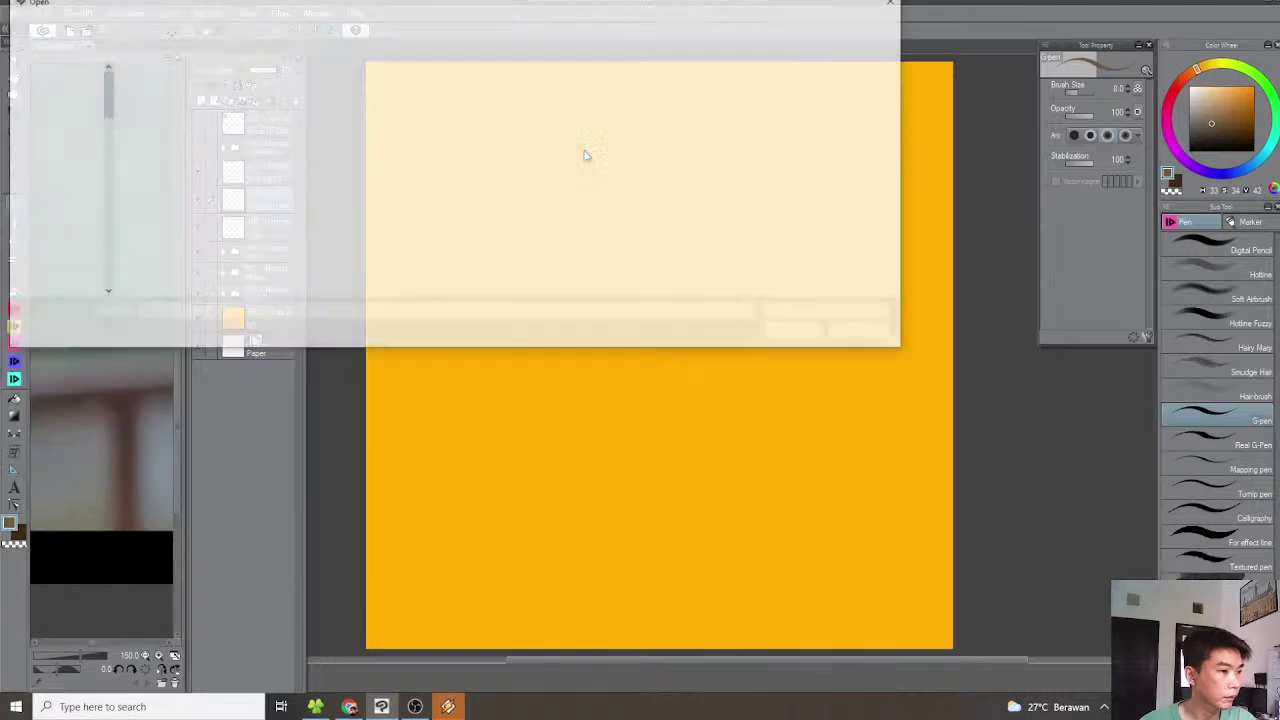
click(779, 206)
double_click(779, 206)
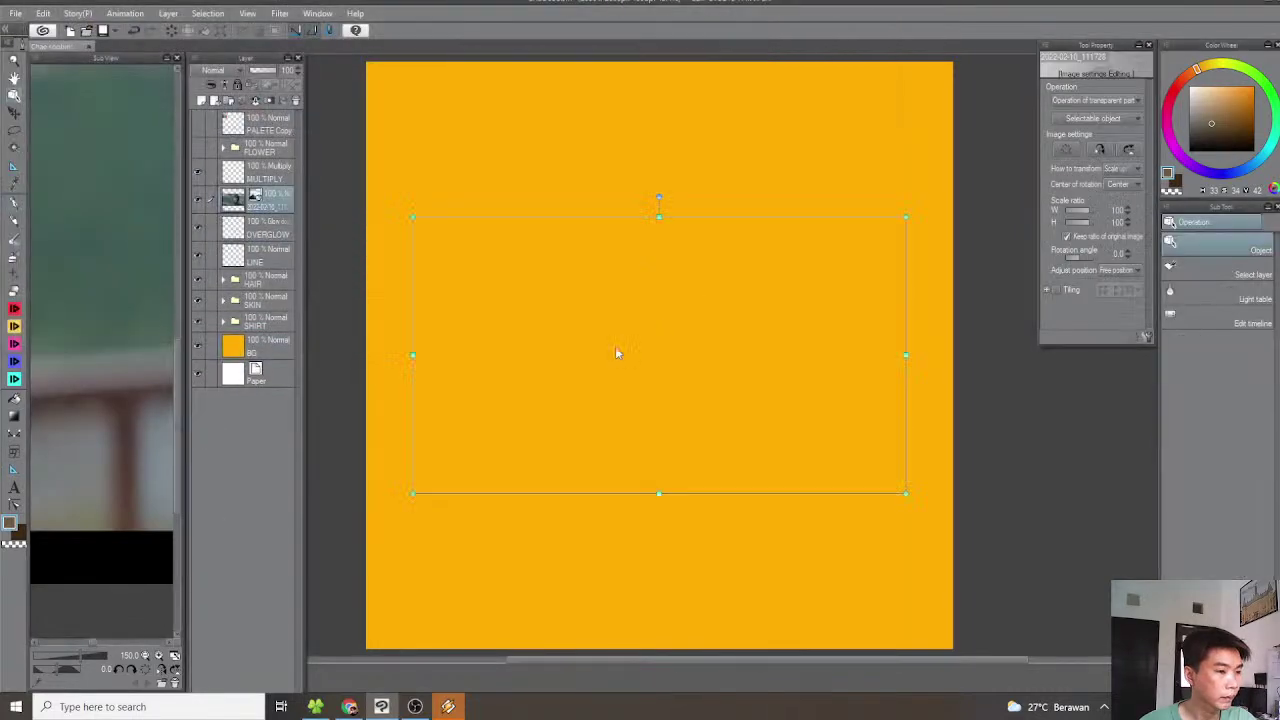
Enlarge the imported photo proportionally to about 251% and shift it so the woman's head and shoulders fill the square canvas
scroll(700, 422, down, 3)
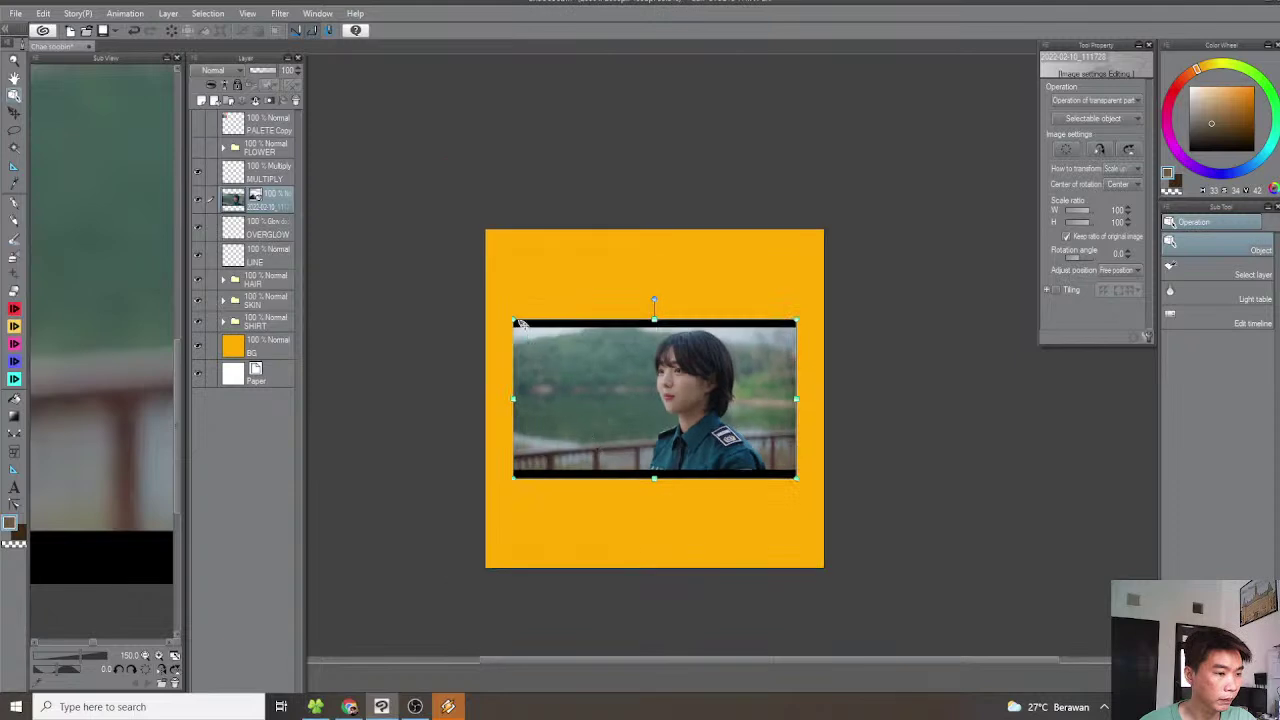
drag(516, 320, 357, 200)
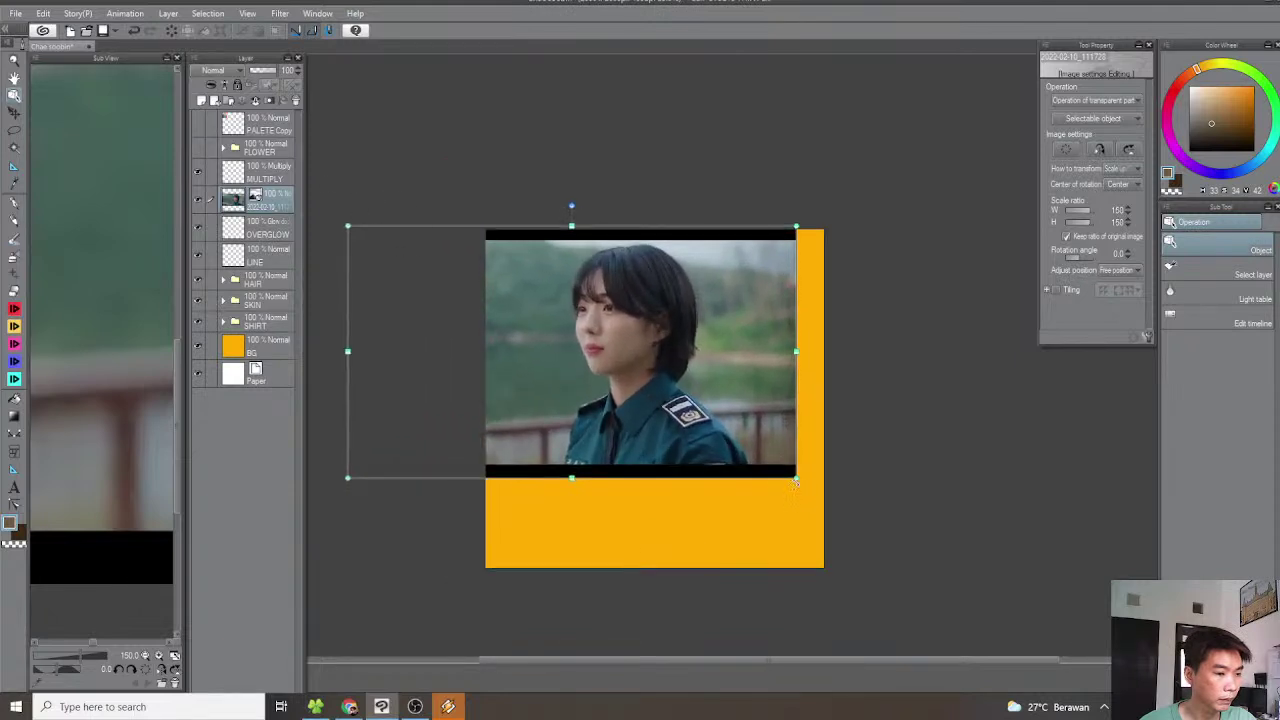
drag(795, 479, 1038, 653)
drag(858, 618, 740, 613)
scroll(740, 613, down, 3)
drag(407, 340, 388, 327)
Nudge the enlarged photo slightly sideways so the head sits a little further right on the canvas
scroll(698, 493, up, 2)
scroll(705, 497, up, 1)
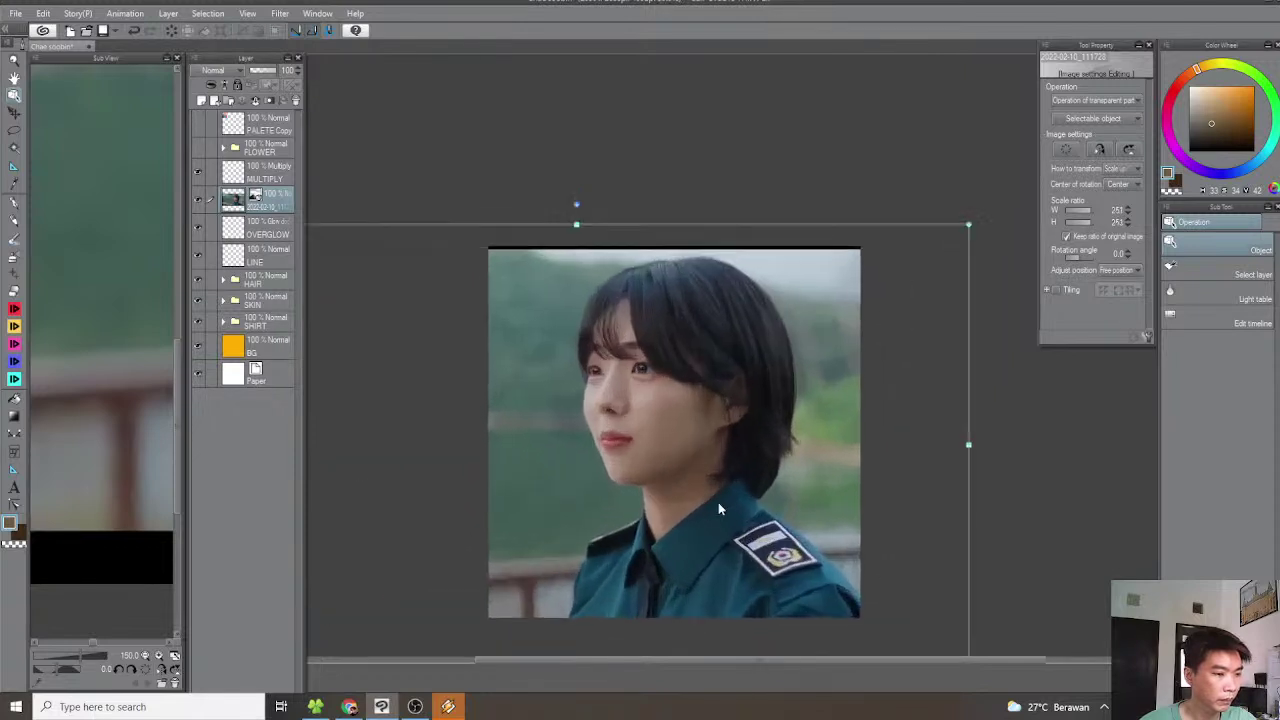
drag(810, 600, 830, 506)
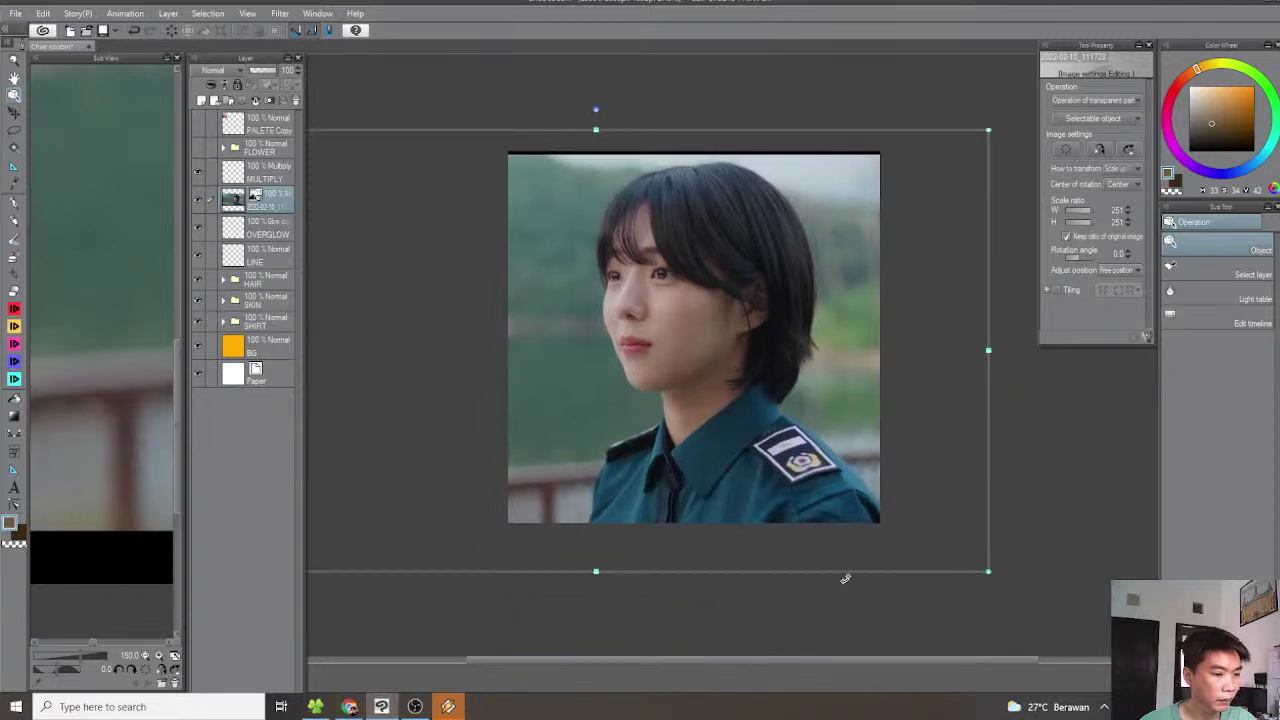
drag(848, 575, 864, 576)
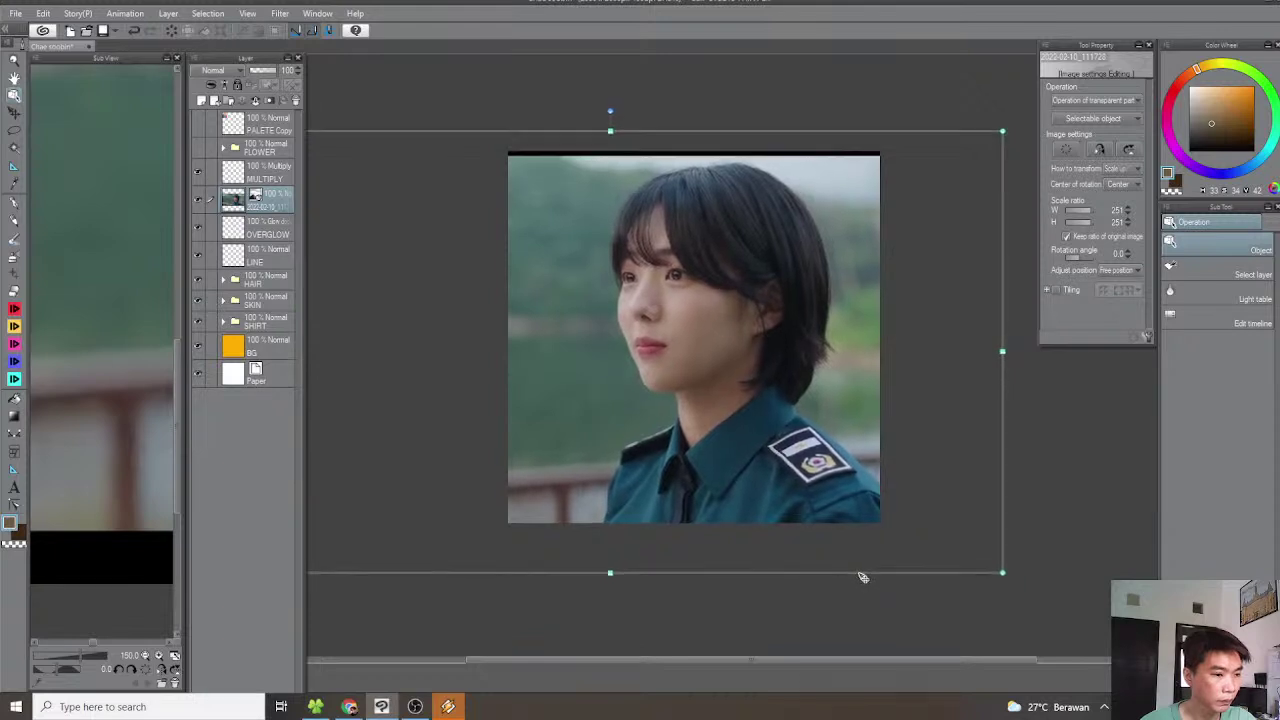
scroll(750, 481, up, 1)
drag(769, 433, 777, 502)
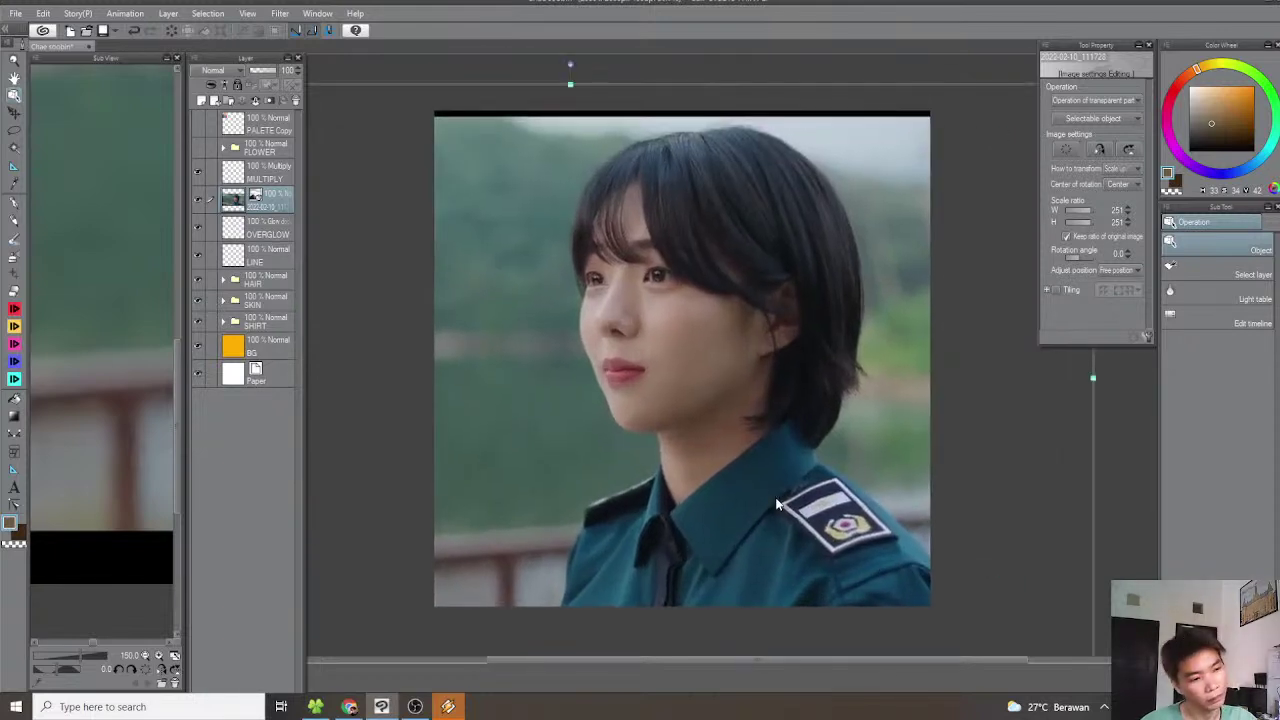
Move the photo layer directly below the LINE layer and set its opacity to 50%
key(p)
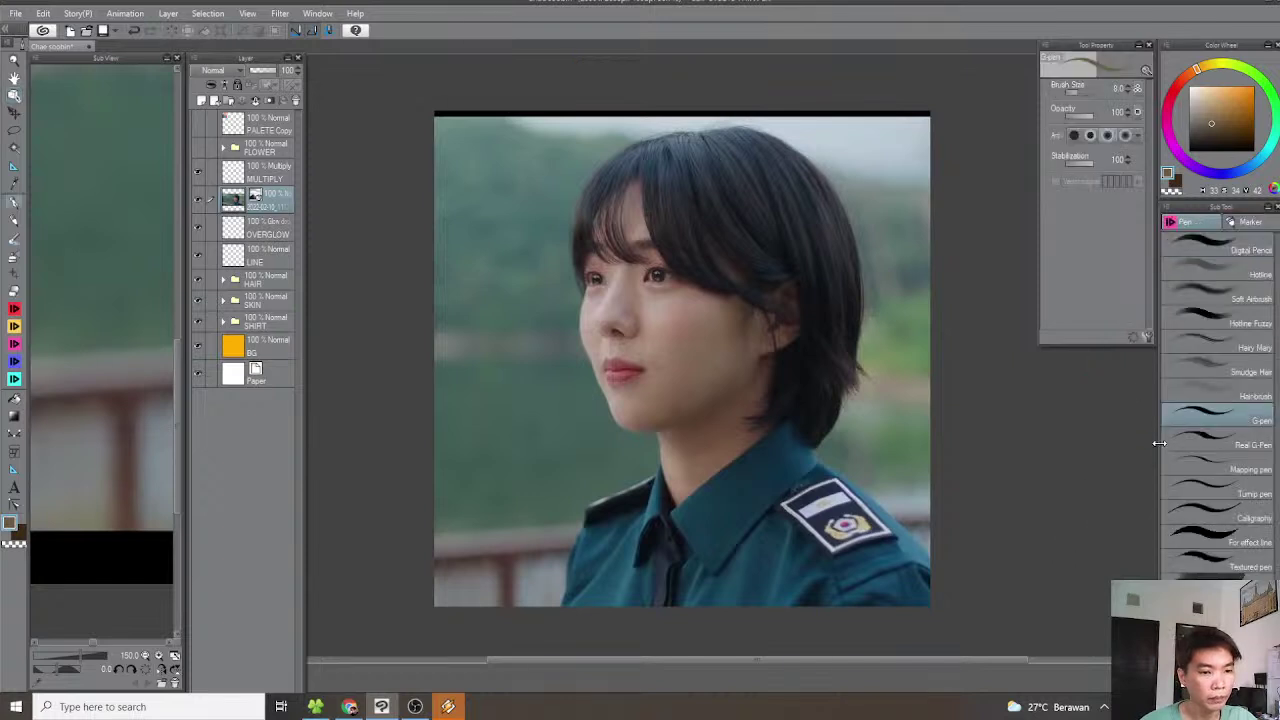
drag(272, 203, 266, 262)
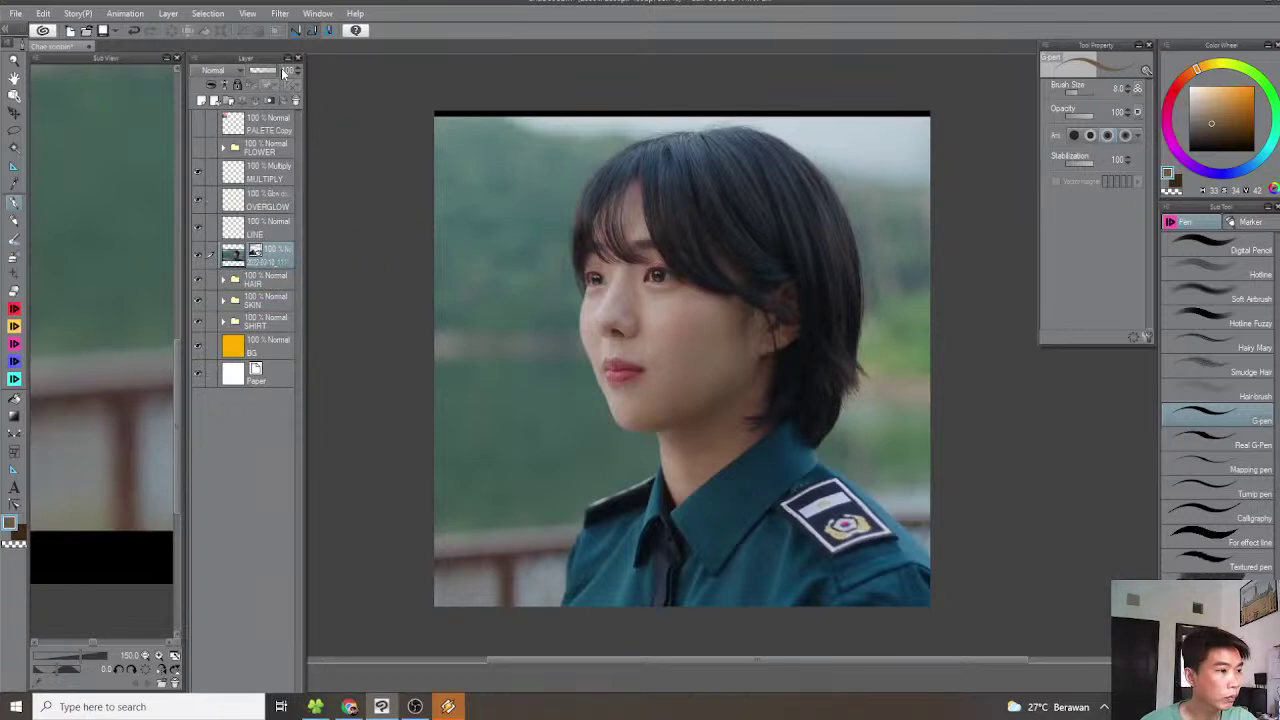
text(50)
key(Return)
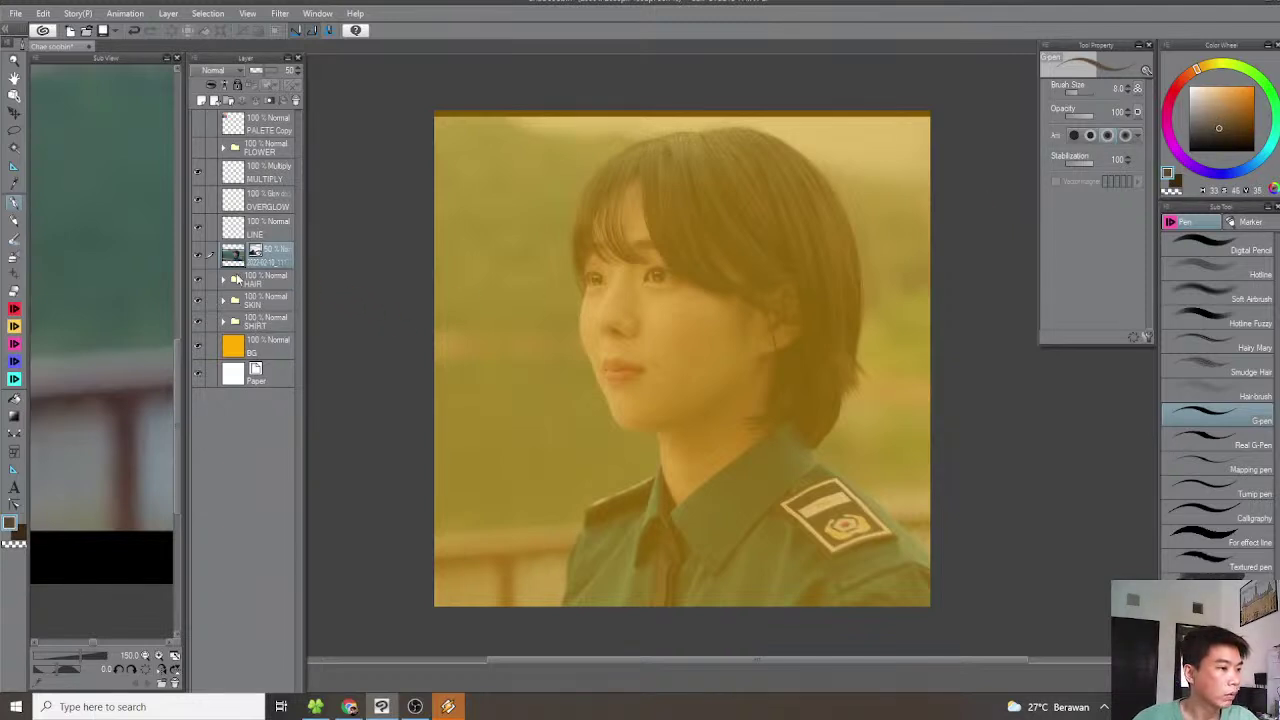
Make the LINE layer active and choose the Hotline Fuzzy pen with a brush size of 7
click(272, 230)
scroll(587, 356, up, 4)
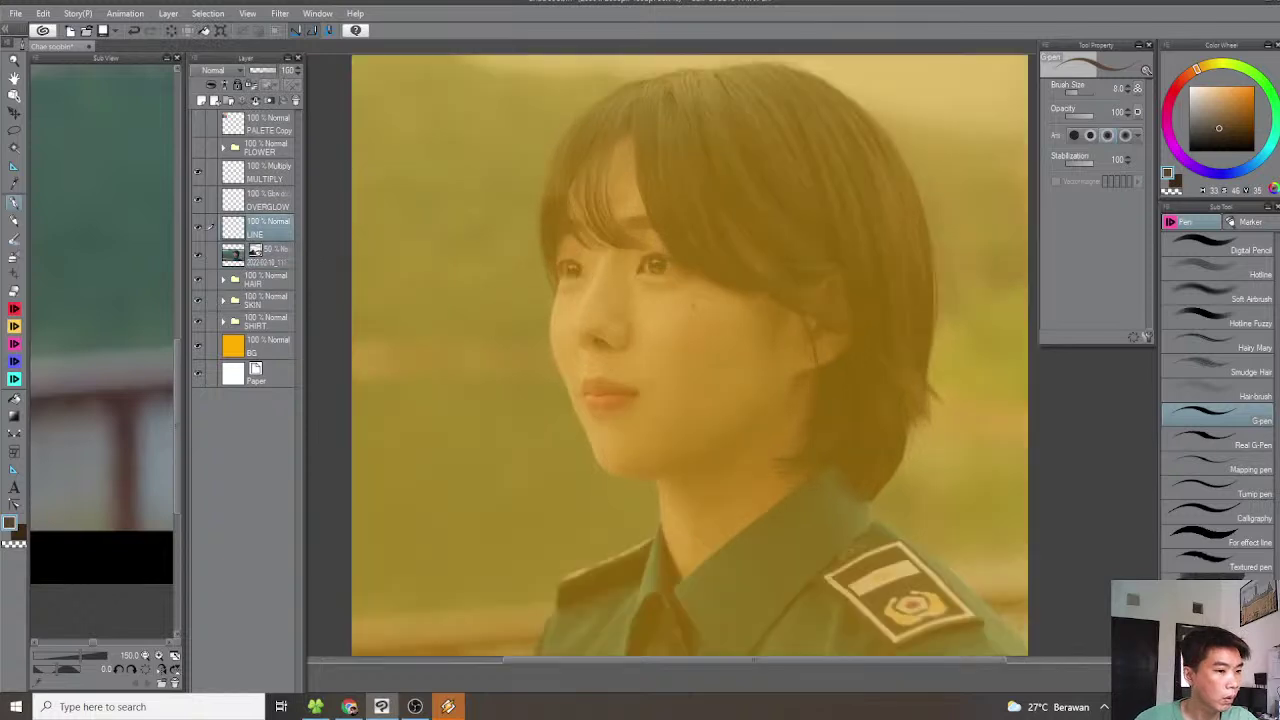
scroll(624, 345, up, 2)
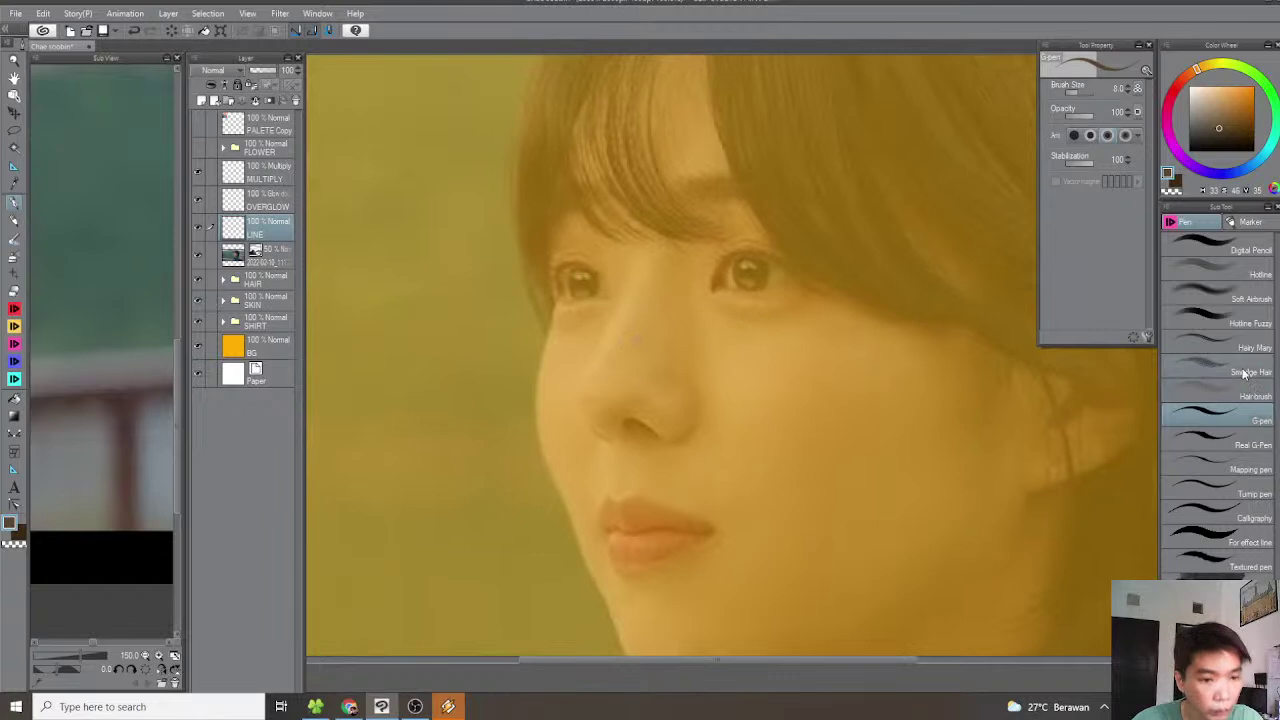
click(1249, 320)
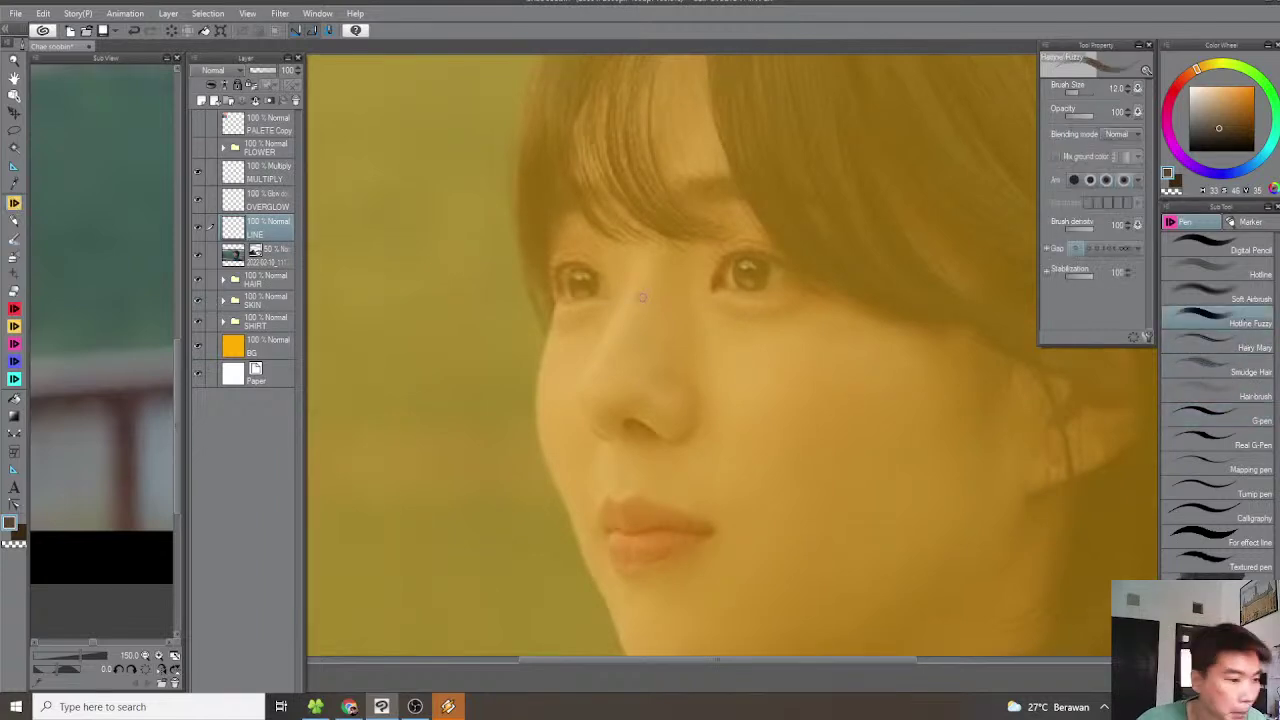
scroll(643, 297, up, 2)
scroll(638, 294, down, 4)
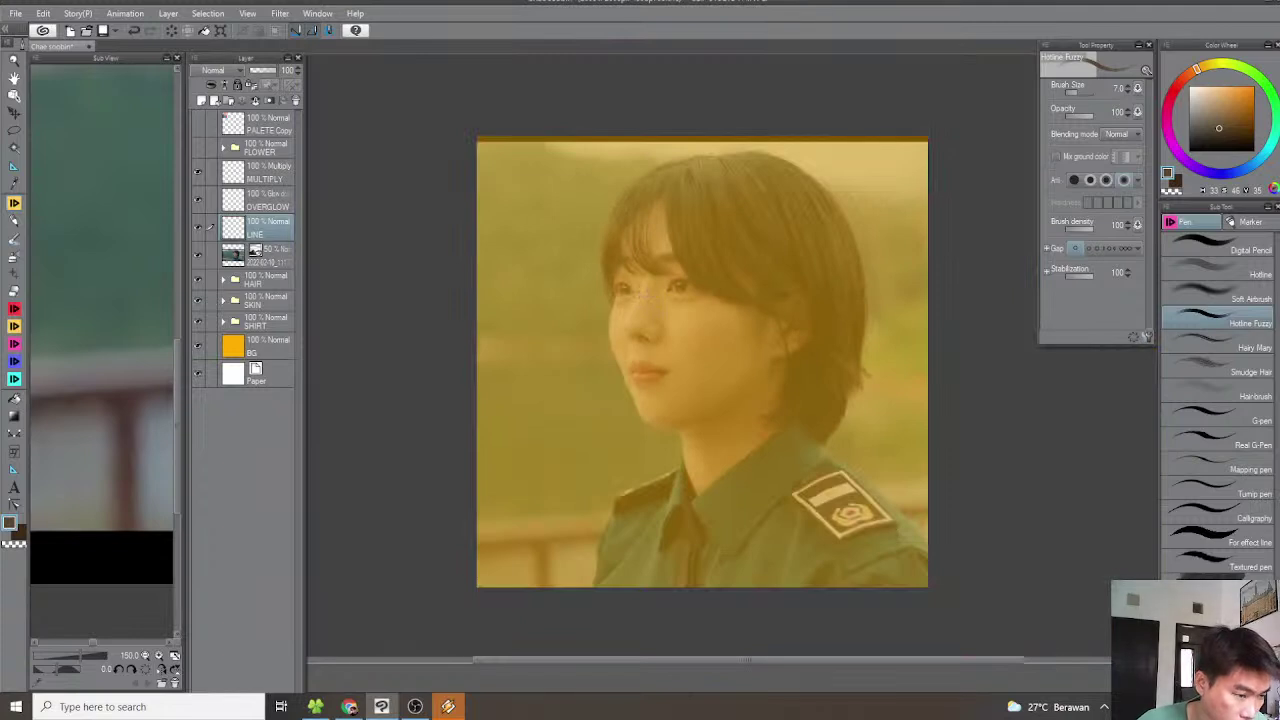
scroll(641, 292, up, 4)
Try to trace the nose bridge from beside the far eye toward the tip with brush size 6
mouse_move(641, 292)
mouse_down()
mouse_move(694, 323)
mouse_move(776, 280)
mouse_move(648, 338)
mouse_up()
scroll(762, 285, up, 1)
key(ctrl+z)
drag(790, 258, 604, 368)
key(ctrl+z)
drag(752, 285, 623, 364)
key(ctrl+z)
drag(778, 266, 641, 355)
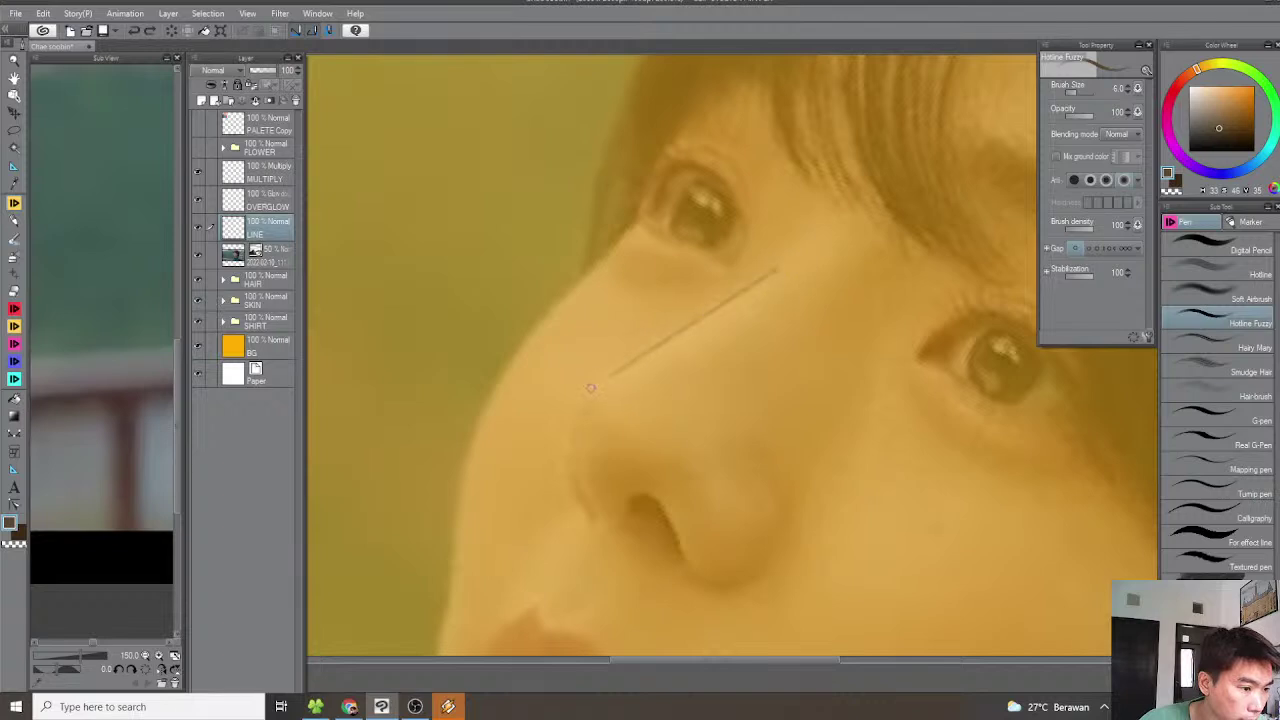
key(ctrl+z)
drag(786, 265, 614, 378)
key(ctrl+z)
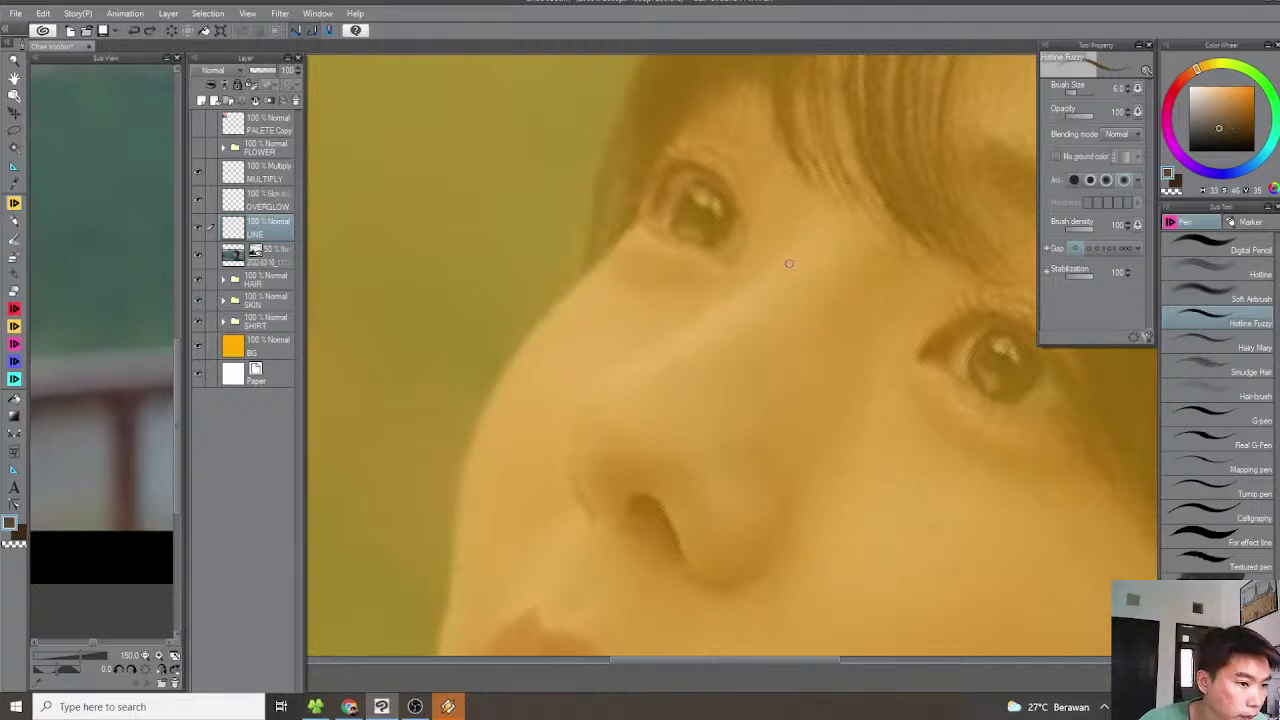
Hide the orange BG layer behind the semi-transparent photo
drag(789, 264, 866, 262)
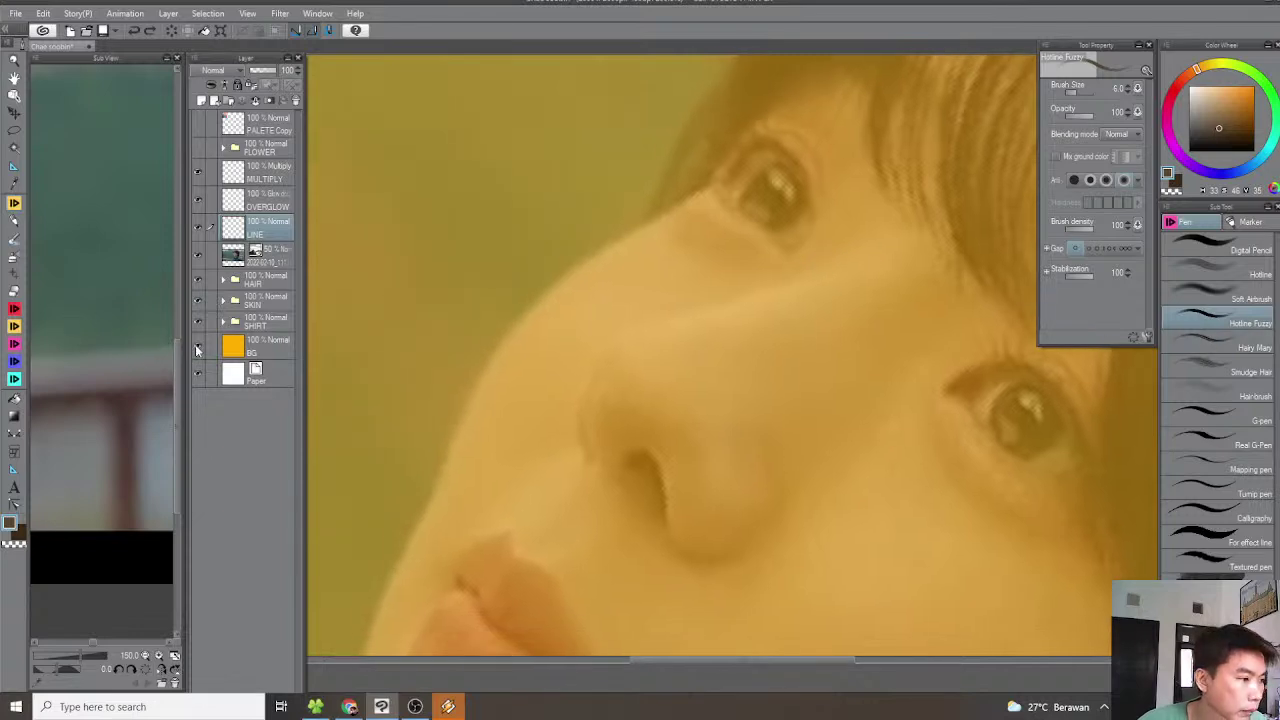
click(197, 346)
Try to trace the nose bridge as one long stroke over the untinted photo
mouse_move(830, 272)
mouse_down()
mouse_move(737, 296)
mouse_move(640, 346)
mouse_up()
scroll(791, 297, up, 2)
key(ctrl+z)
scroll(752, 317, down, 2)
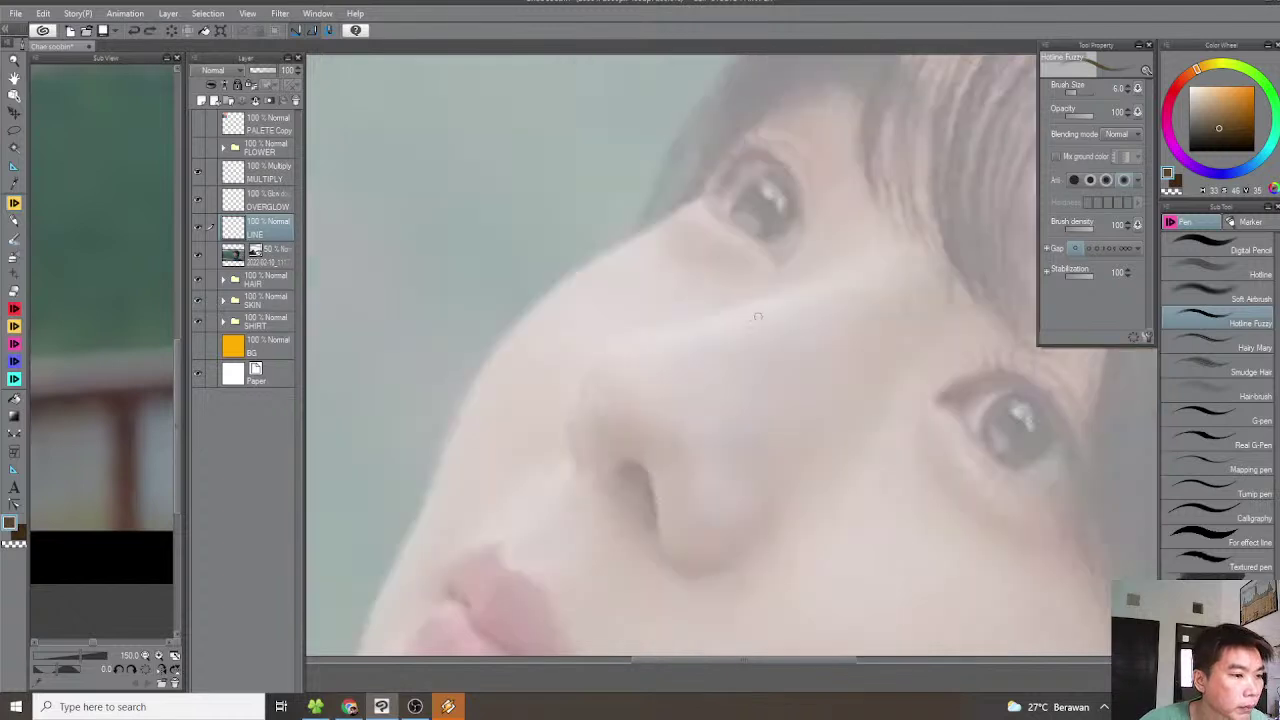
drag(752, 317, 792, 297)
drag(856, 265, 632, 343)
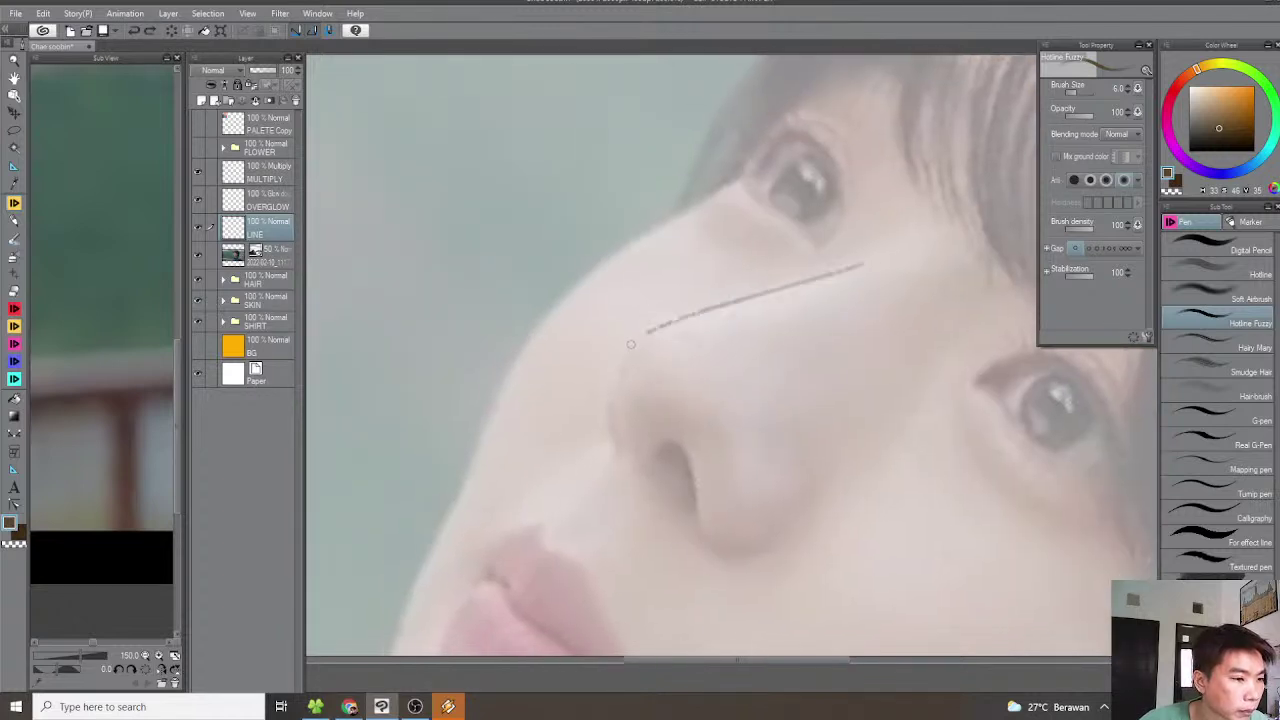
key(ctrl+z)
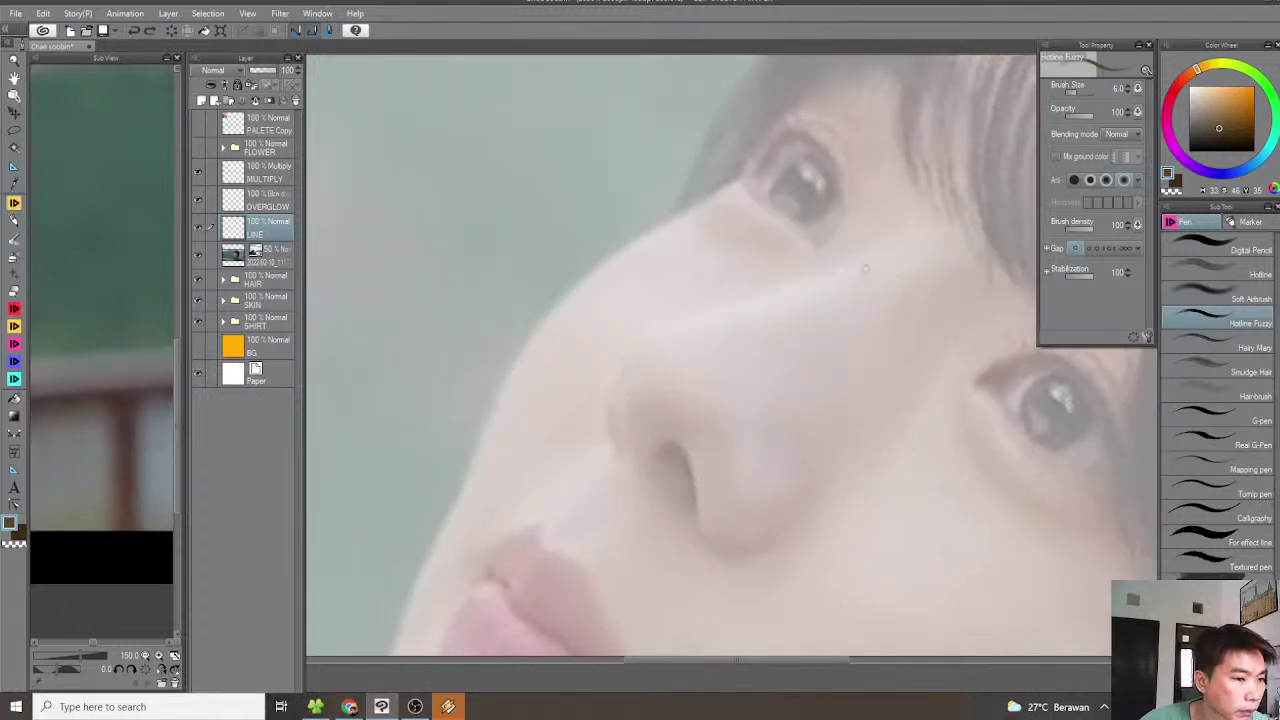
drag(880, 256, 630, 344)
key(ctrl+z)
Trace the nose bridge along the photo and add a short separate curve at the nose tip
mouse_move(880, 256)
mouse_down()
mouse_move(628, 338)
mouse_move(581, 380)
mouse_move(560, 448)
mouse_move(718, 421)
mouse_up()
scroll(618, 373, up, 4)
scroll(570, 445, down, 4)
scroll(655, 415, up, 4)
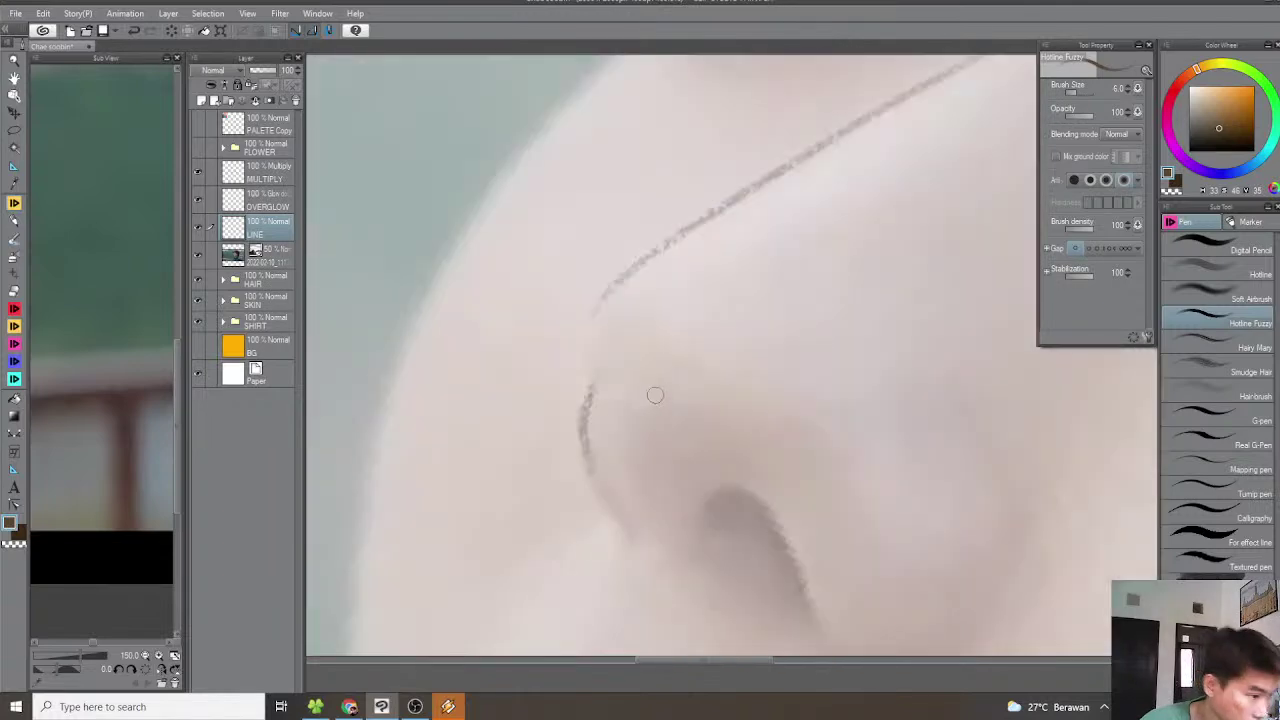
scroll(652, 394, down, 4)
Reframe the Sub View reference photo on the woman's face at 150% zoom
drag(75, 441, 176, 497)
drag(89, 494, 69, 523)
click(146, 655)
click(146, 655)
drag(146, 496, 22, 516)
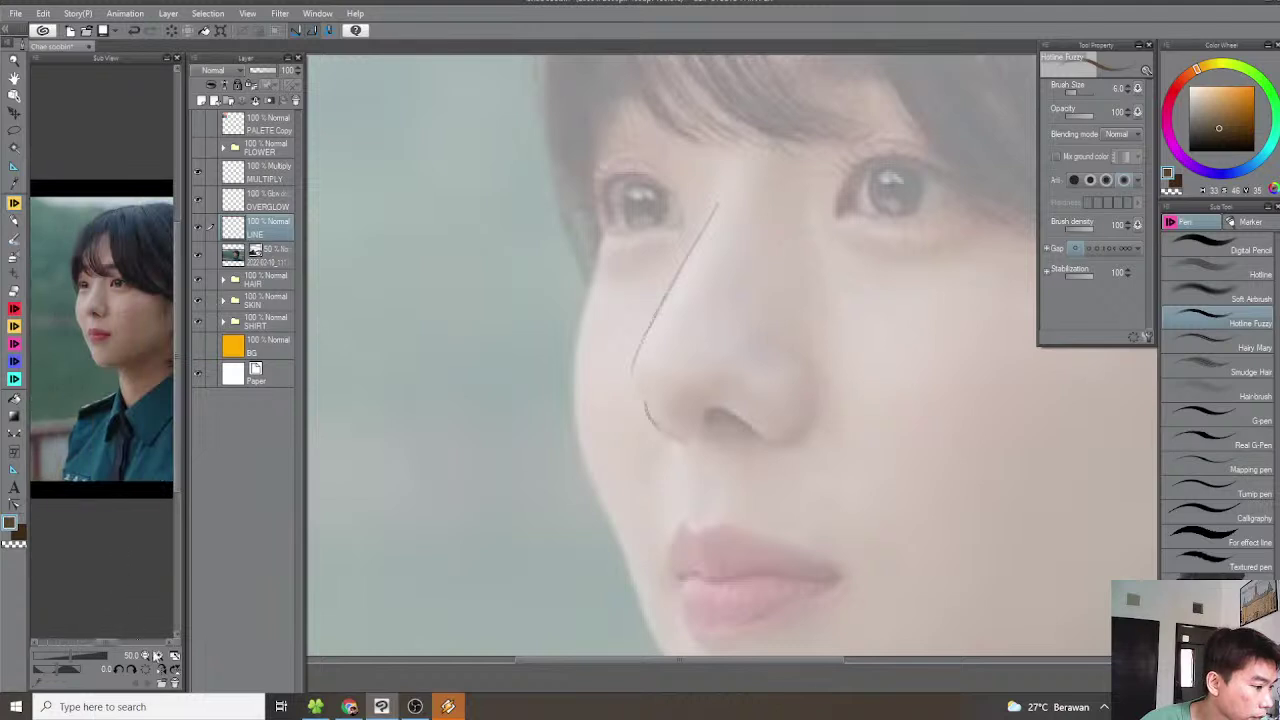
click(156, 654)
click(157, 654)
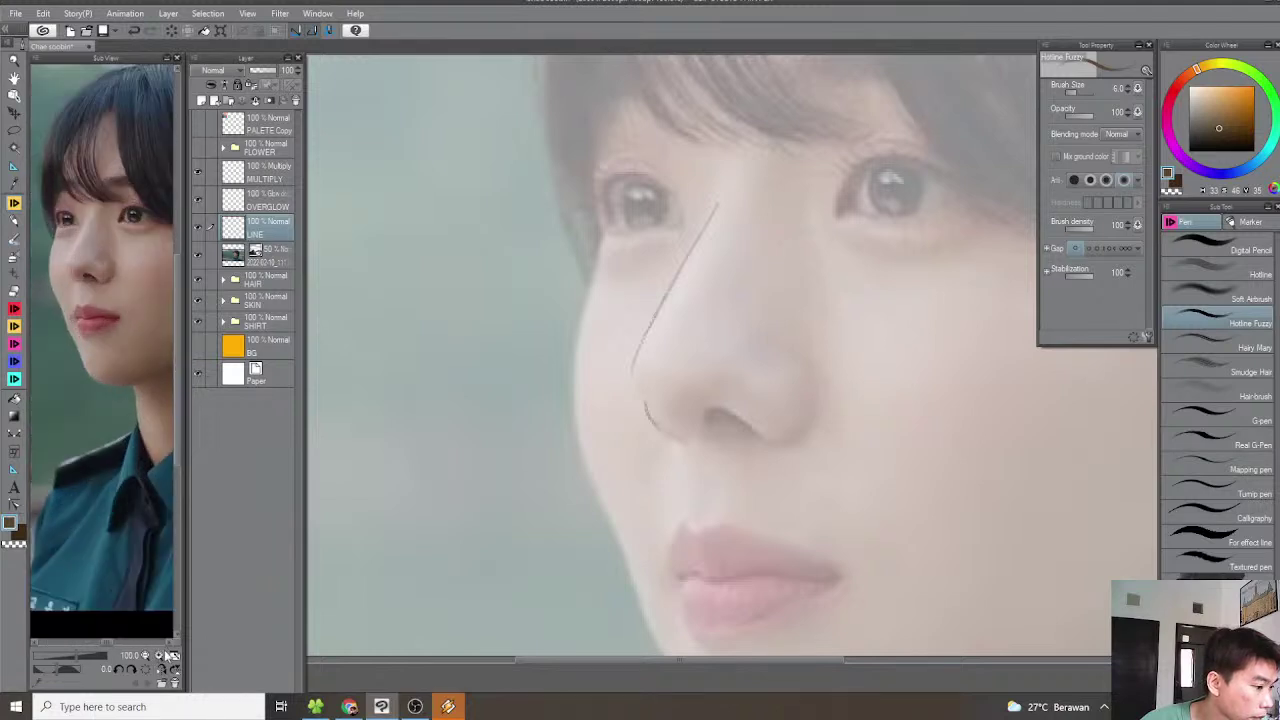
click(157, 654)
click(157, 654)
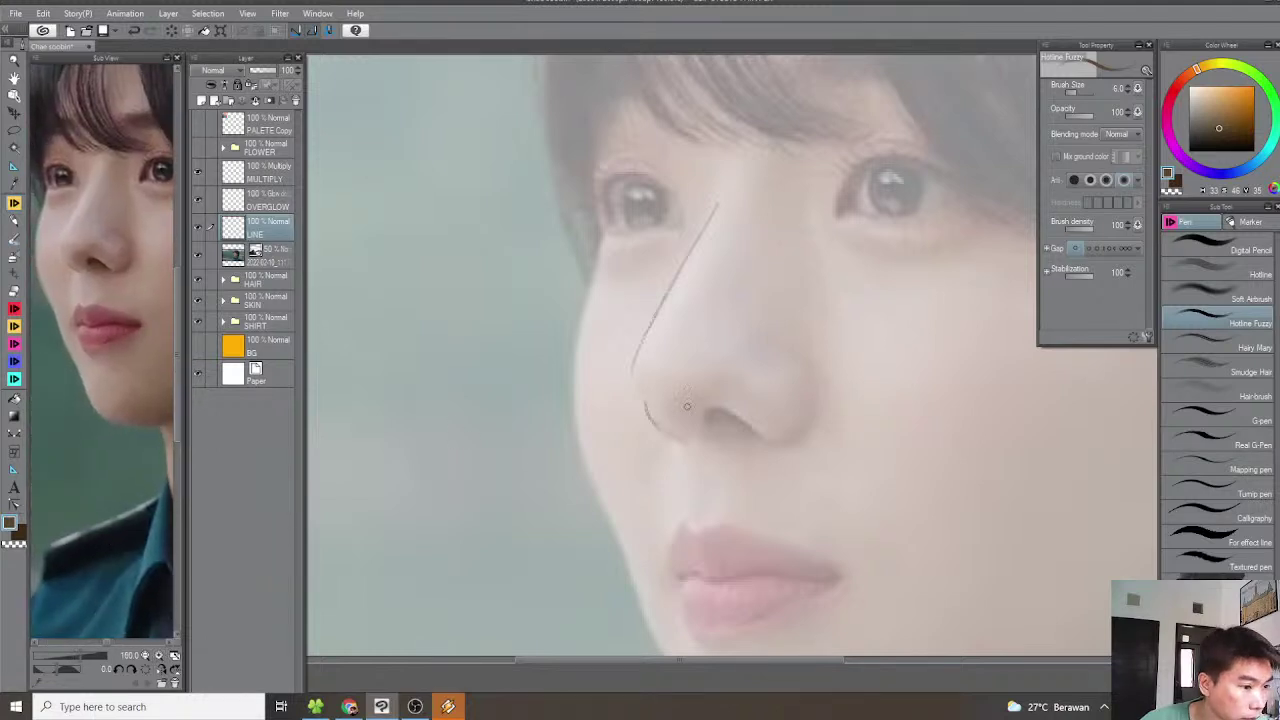
Erase the short separate curve at the nose tip and return to the Hotline Fuzzy pen
scroll(695, 408, up, 1)
key(^)
key(^)
key(^)
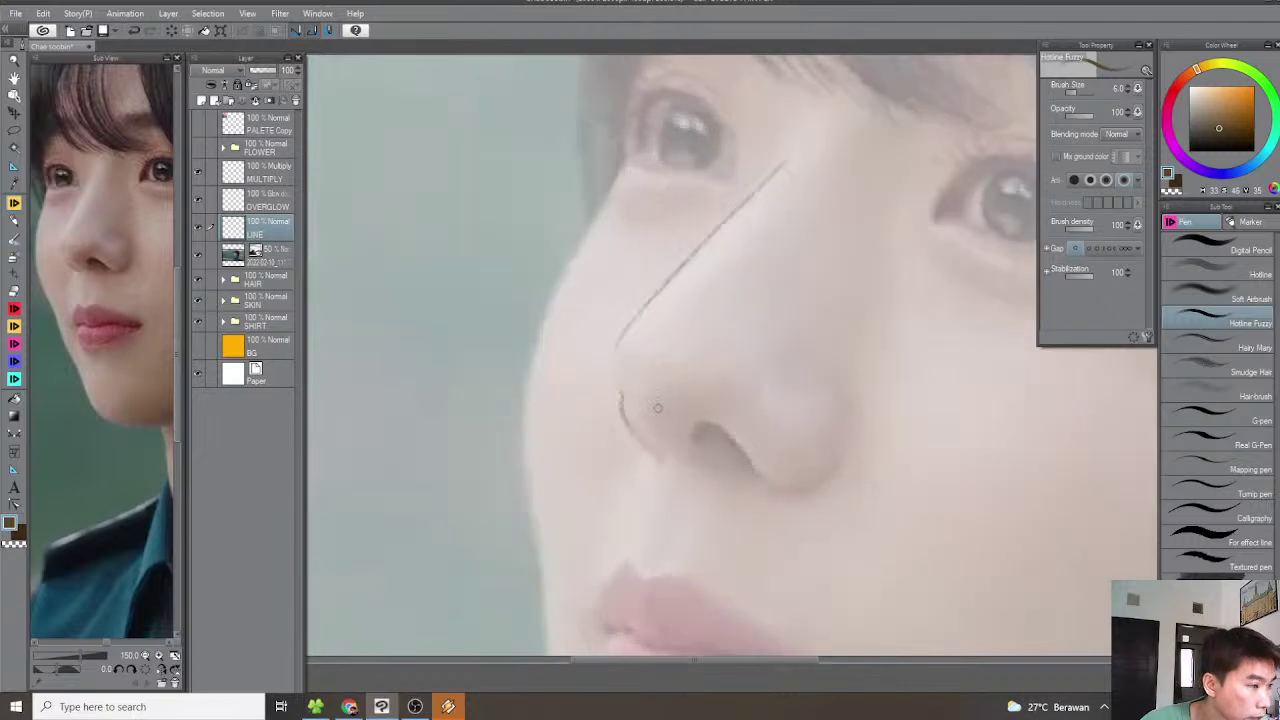
scroll(640, 388, up, 2)
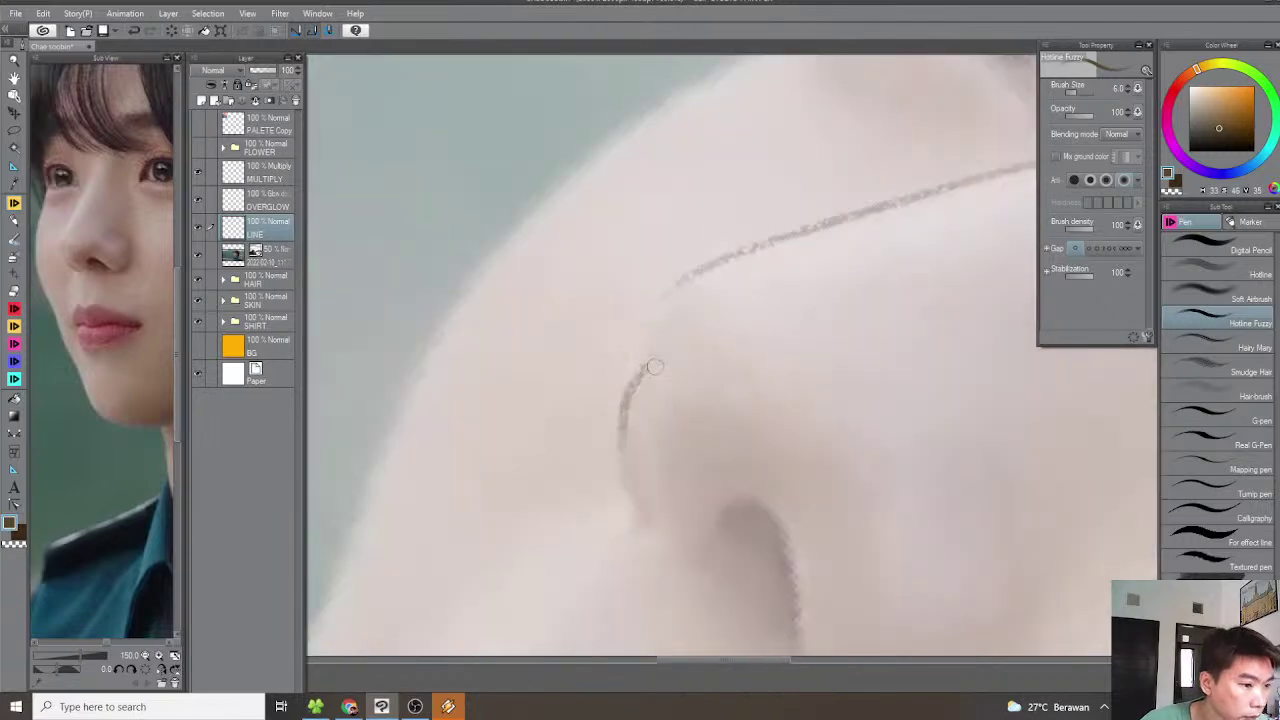
key(e)
mouse_move(645, 368)
mouse_down()
mouse_move(630, 375)
mouse_move(614, 463)
mouse_move(620, 451)
mouse_up()
key(p)
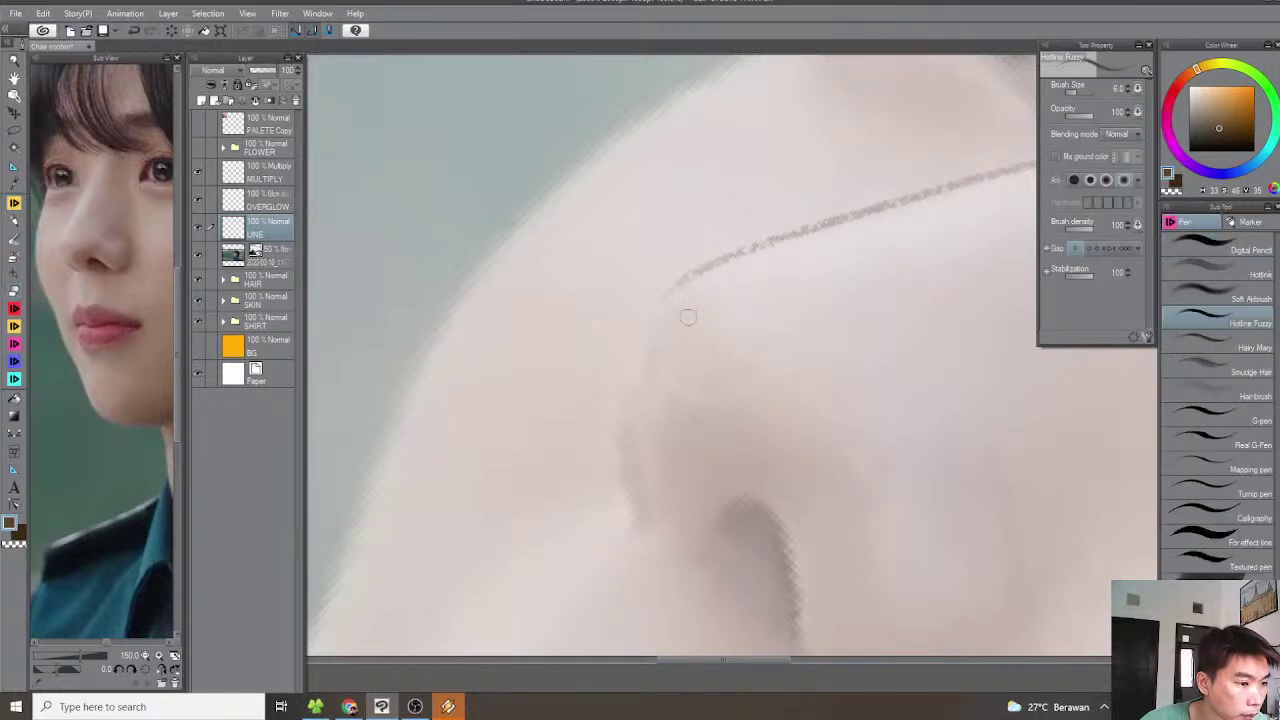
Redraw the nose tip as a smooth curve continuing from the end of the bridge down to the nose base
key(^)
drag(733, 283, 651, 306)
key(ctrl+z)
mouse_move(726, 281)
mouse_down()
mouse_move(637, 331)
mouse_move(598, 425)
mouse_move(600, 455)
mouse_up()
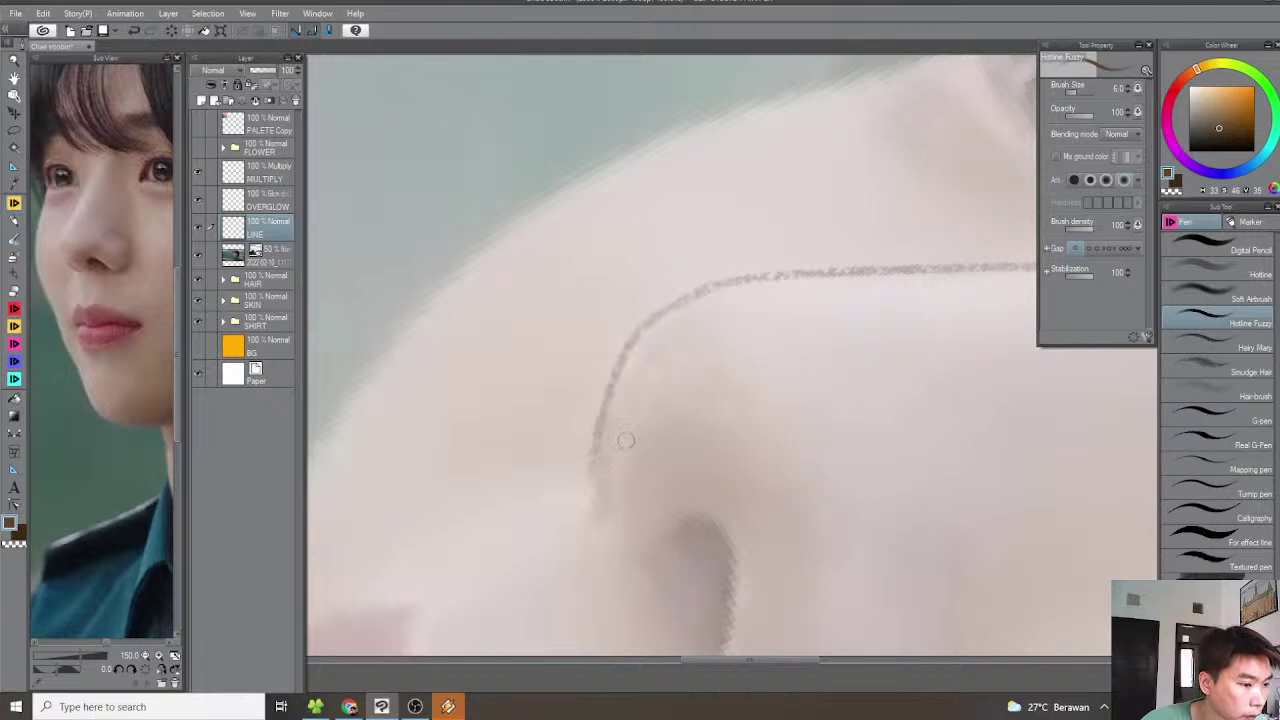
Trace the upper edge of the visible nostril and the lower curve of the near nose wing
key(minus)
scroll(753, 460, up, 8)
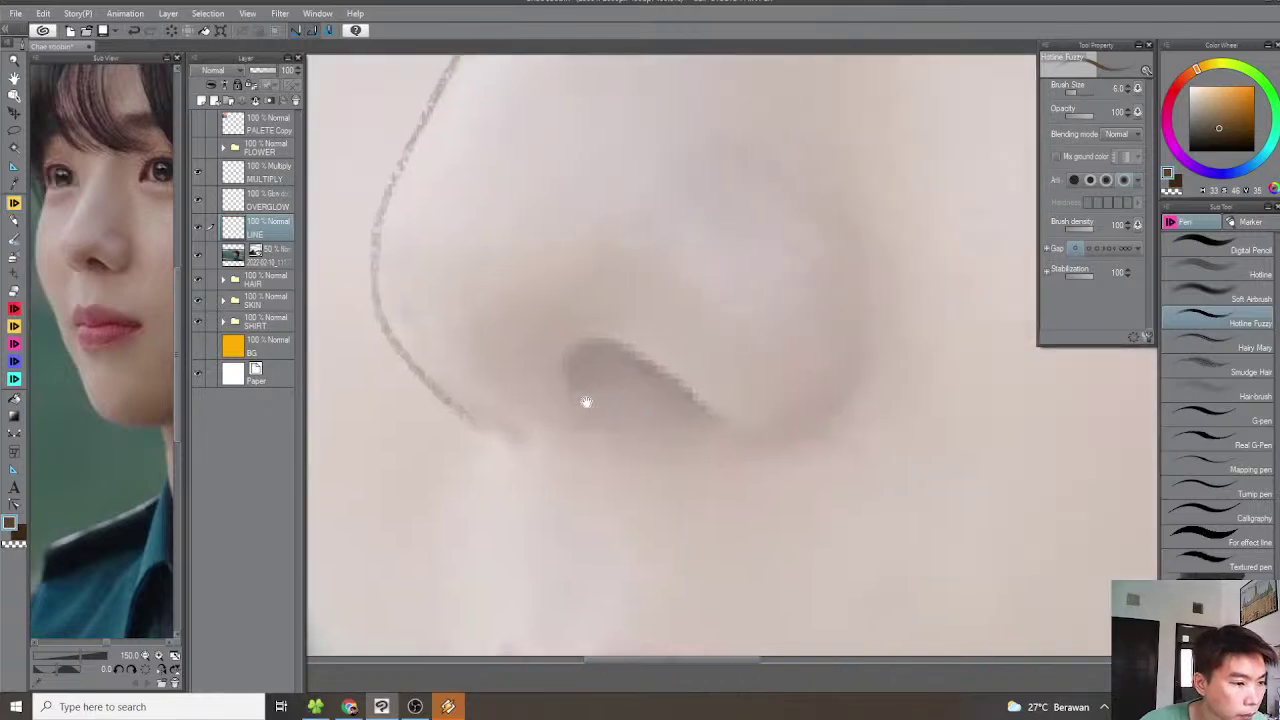
mouse_move(587, 427)
mouse_down()
mouse_move(570, 401)
mouse_move(580, 383)
mouse_move(752, 362)
mouse_up()
scroll(800, 380, down, 5)
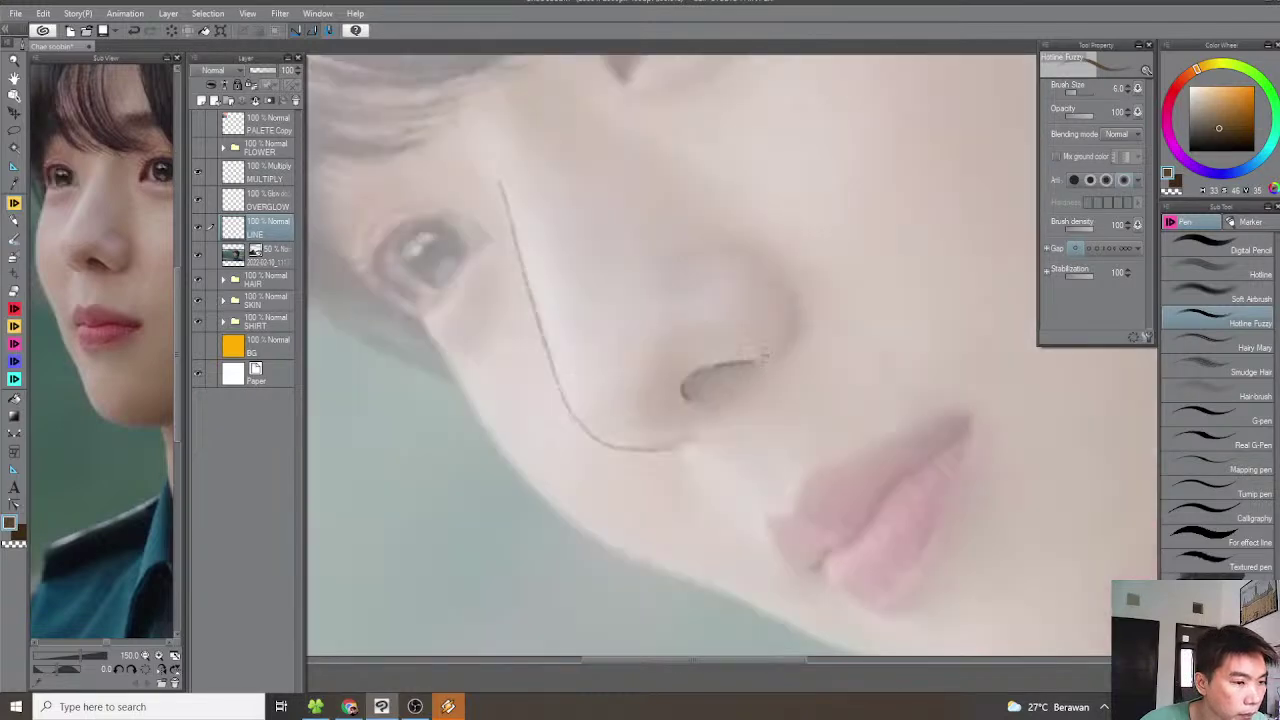
scroll(847, 390, up, 4)
drag(689, 432, 754, 371)
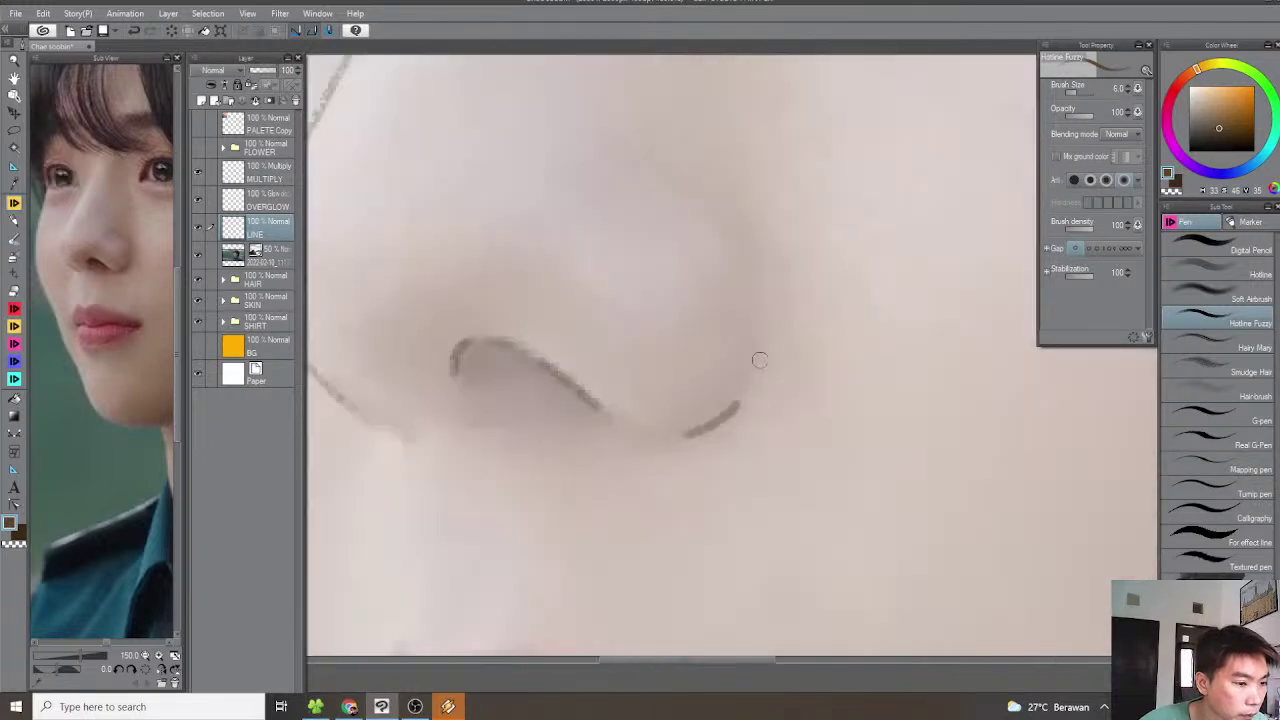
scroll(754, 371, down, 3)
scroll(732, 408, down, 2)
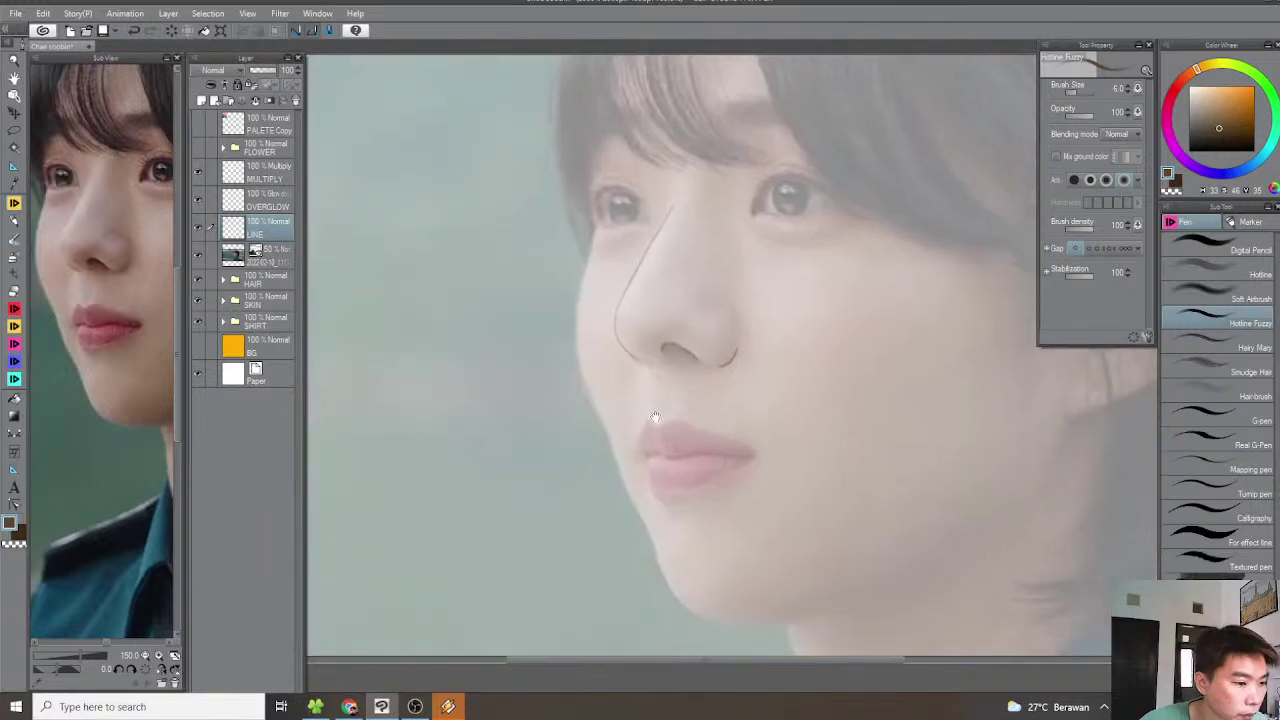
Set the brush size to 5 and trace the wavy parting line between the lips in short strokes
scroll(664, 431, up, 3)
scroll(652, 438, up, 4)
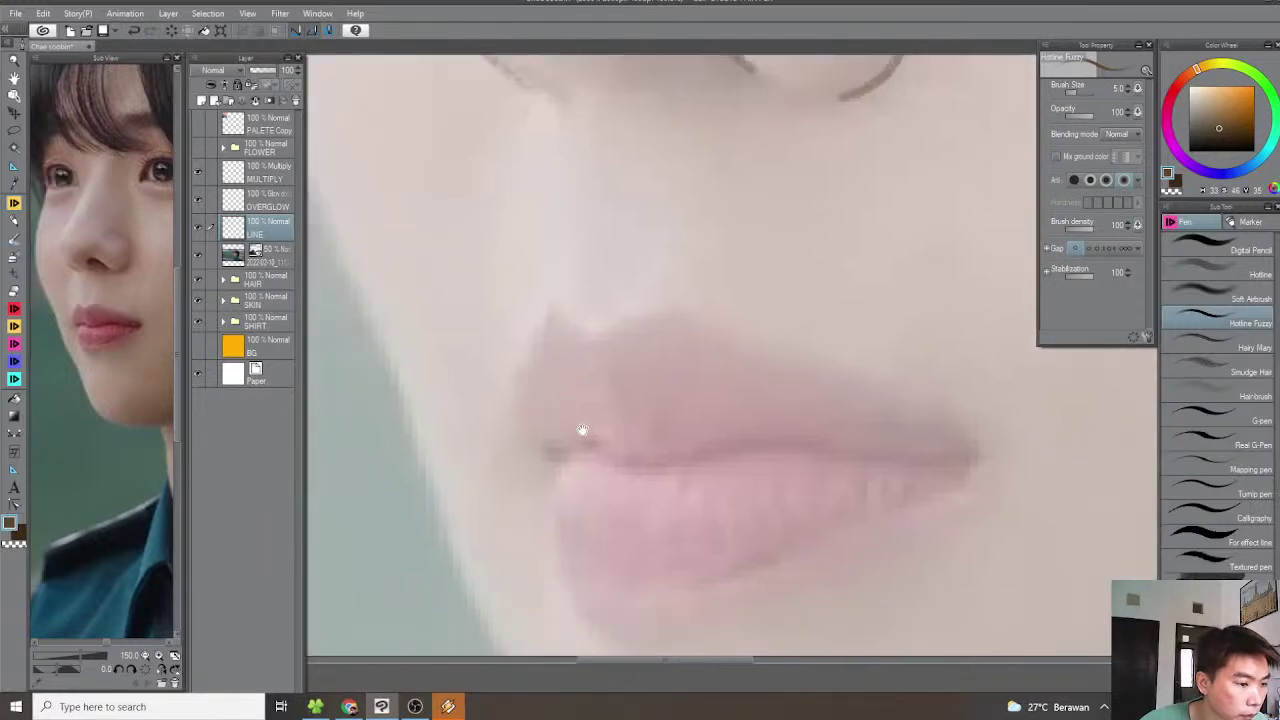
drag(601, 468, 672, 475)
mouse_move(674, 475)
mouse_down()
mouse_move(620, 478)
mouse_move(676, 461)
mouse_up()
mouse_move(680, 459)
mouse_down()
mouse_move(628, 471)
mouse_move(670, 434)
mouse_move(880, 396)
mouse_up()
drag(764, 409, 887, 391)
Trace the cupid's bow and mark the lower lip's bottom edge and near corner with short strokes
key(^)
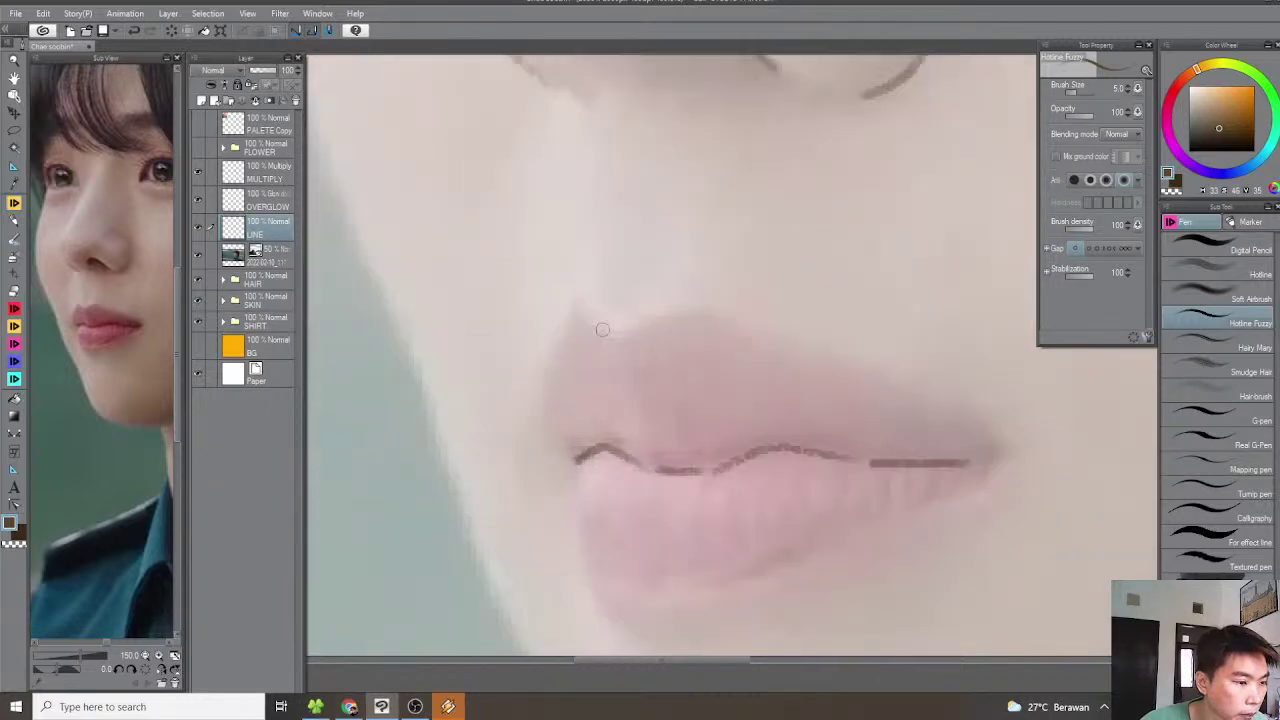
mouse_move(588, 308)
mouse_down()
mouse_move(614, 327)
mouse_move(678, 309)
mouse_up()
drag(706, 357, 615, 332)
drag(648, 488, 614, 384)
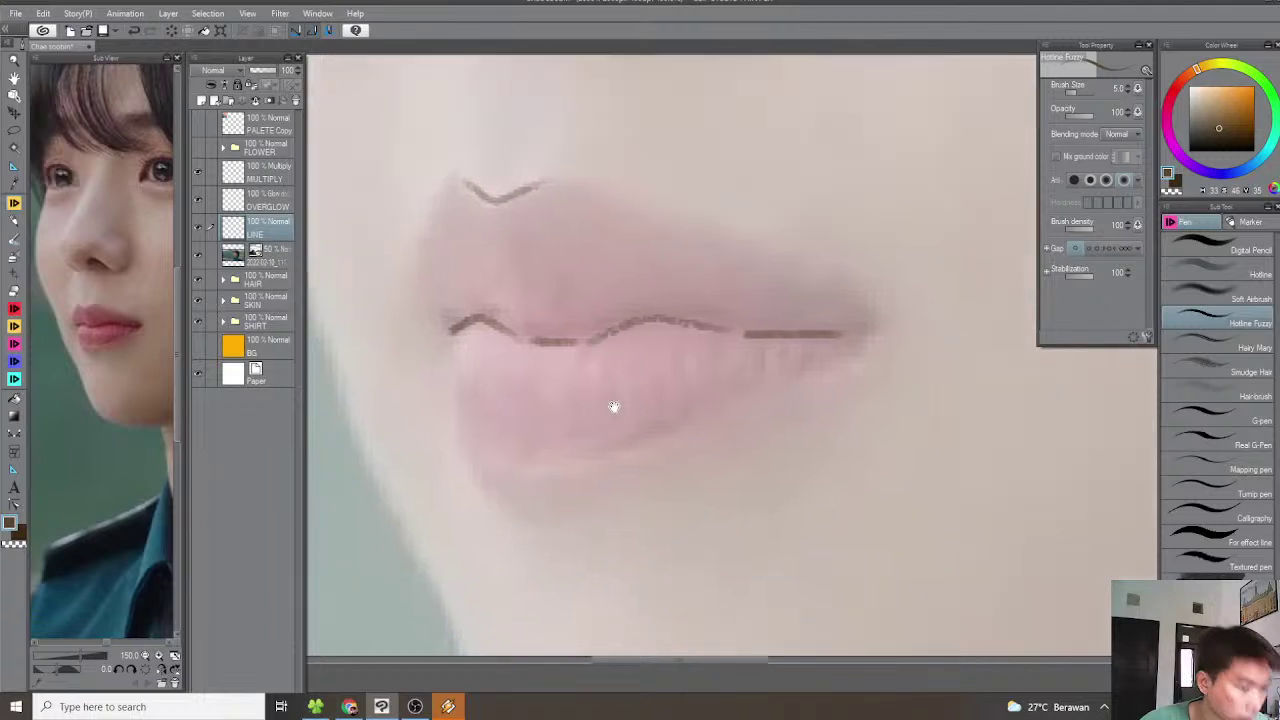
mouse_move(511, 473)
mouse_down()
mouse_move(531, 438)
mouse_move(509, 478)
mouse_up()
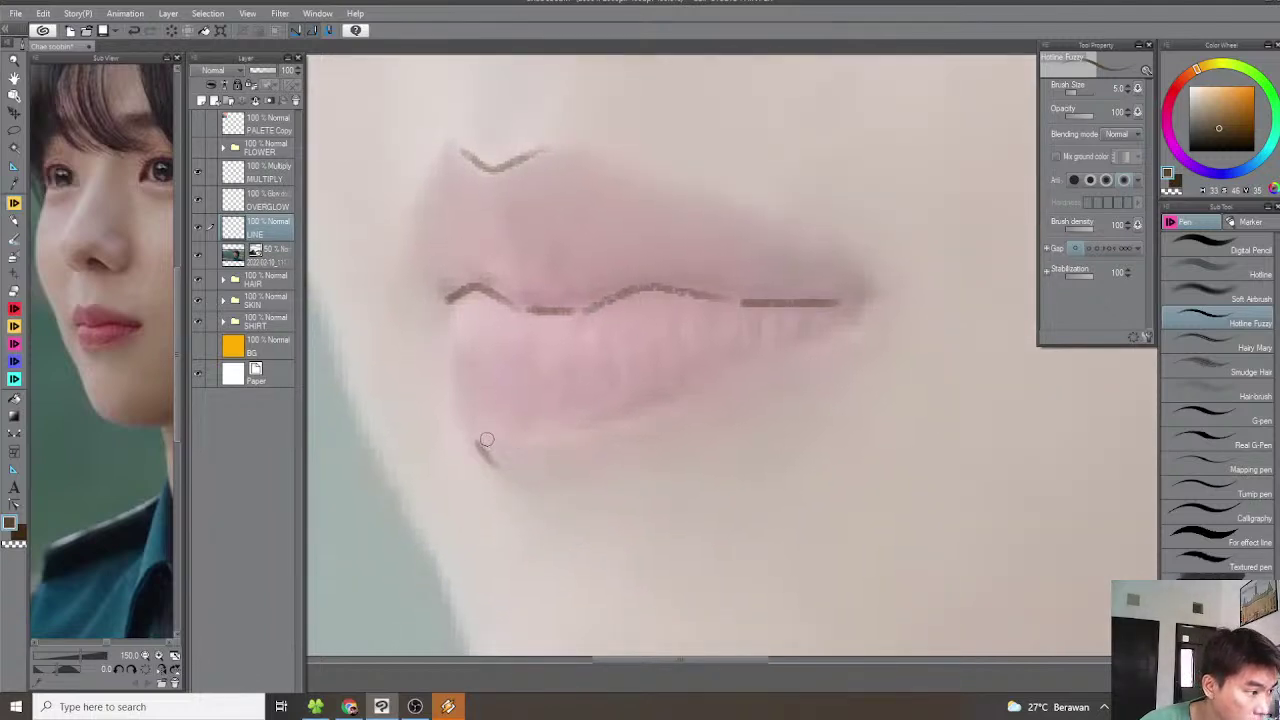
drag(493, 432, 573, 432)
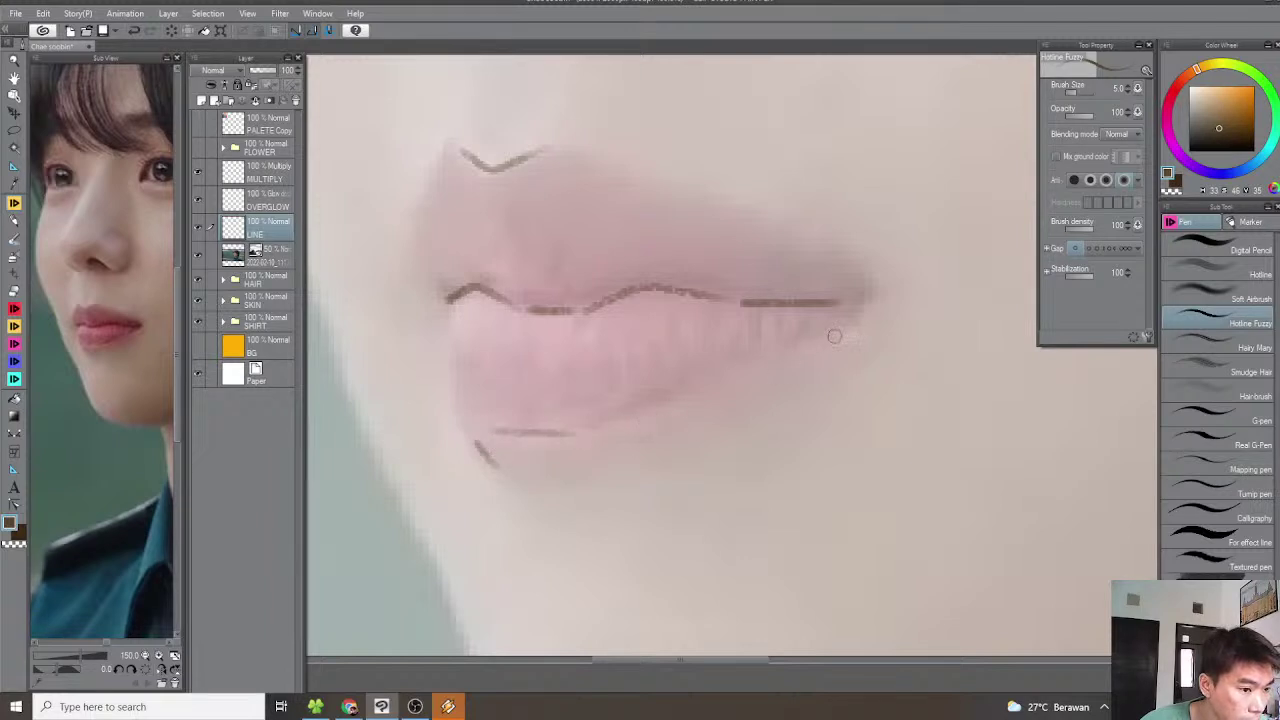
drag(853, 325, 838, 335)
drag(737, 351, 780, 408)
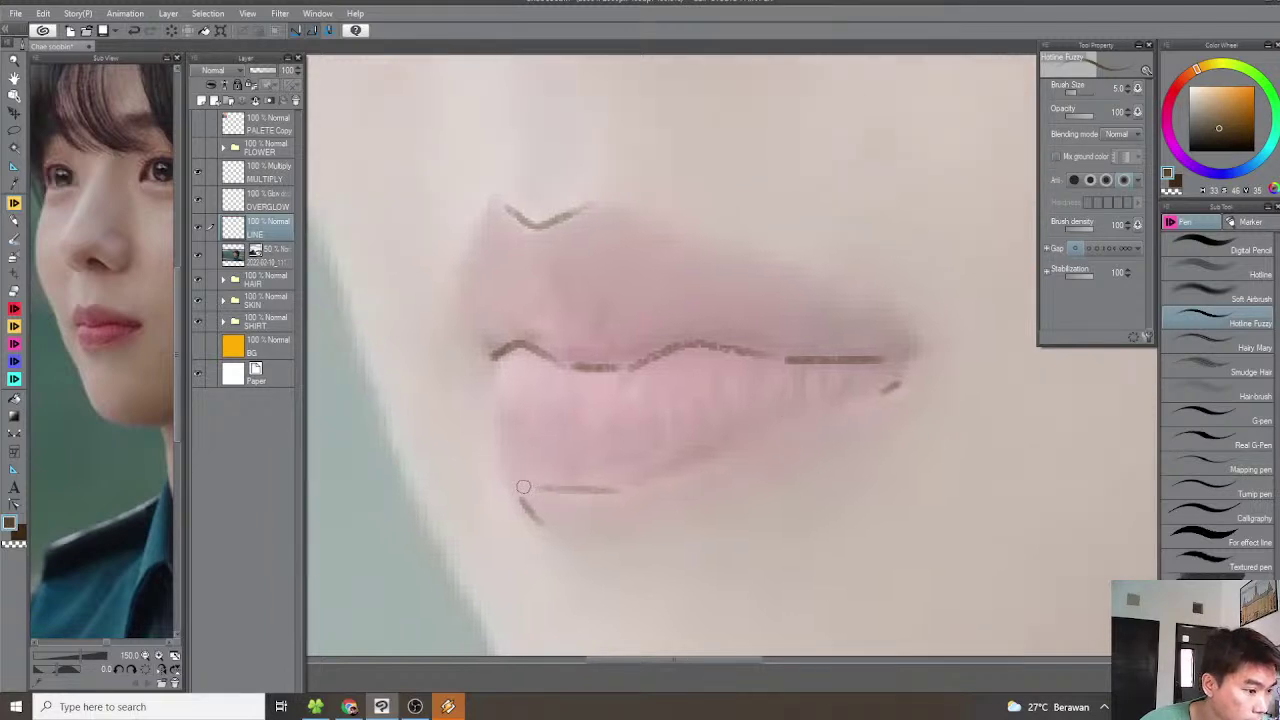
Outline the far side edges of the lower and upper lips with thin strokes
key(asciicircum)
key(asciicircum)
key(asciicircum)
key(asciicircum)
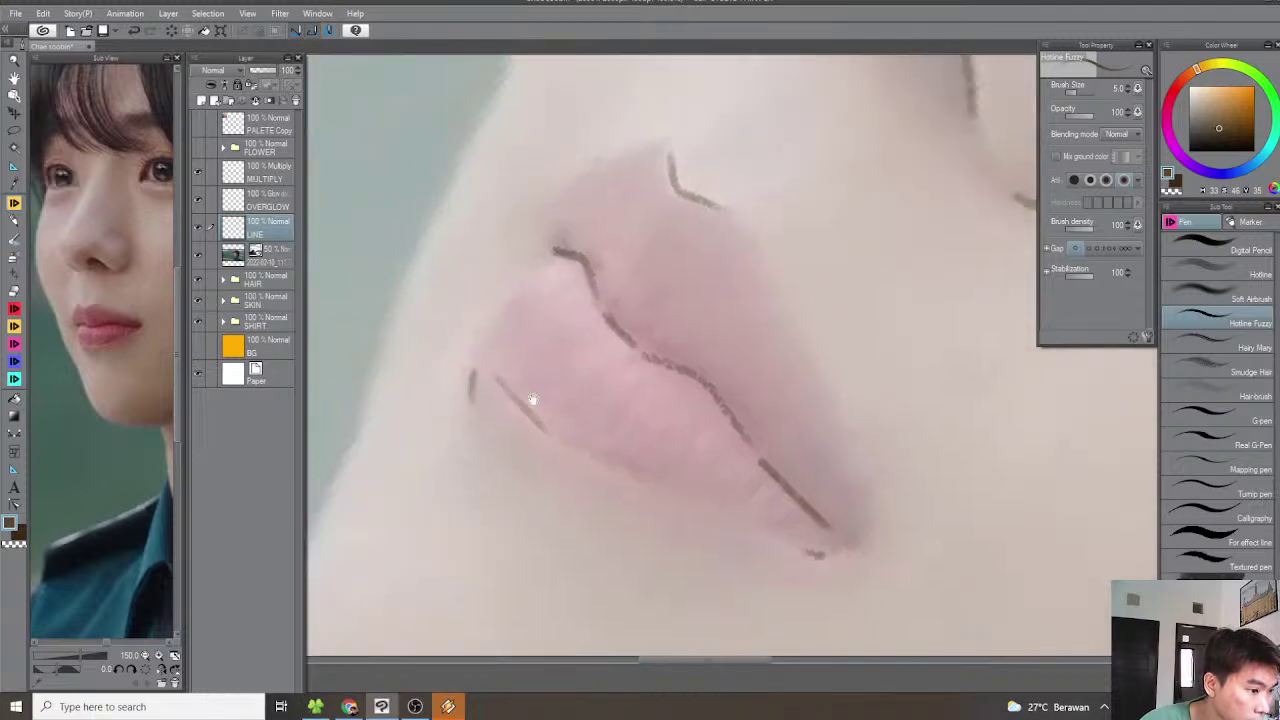
scroll(508, 374, up, 2)
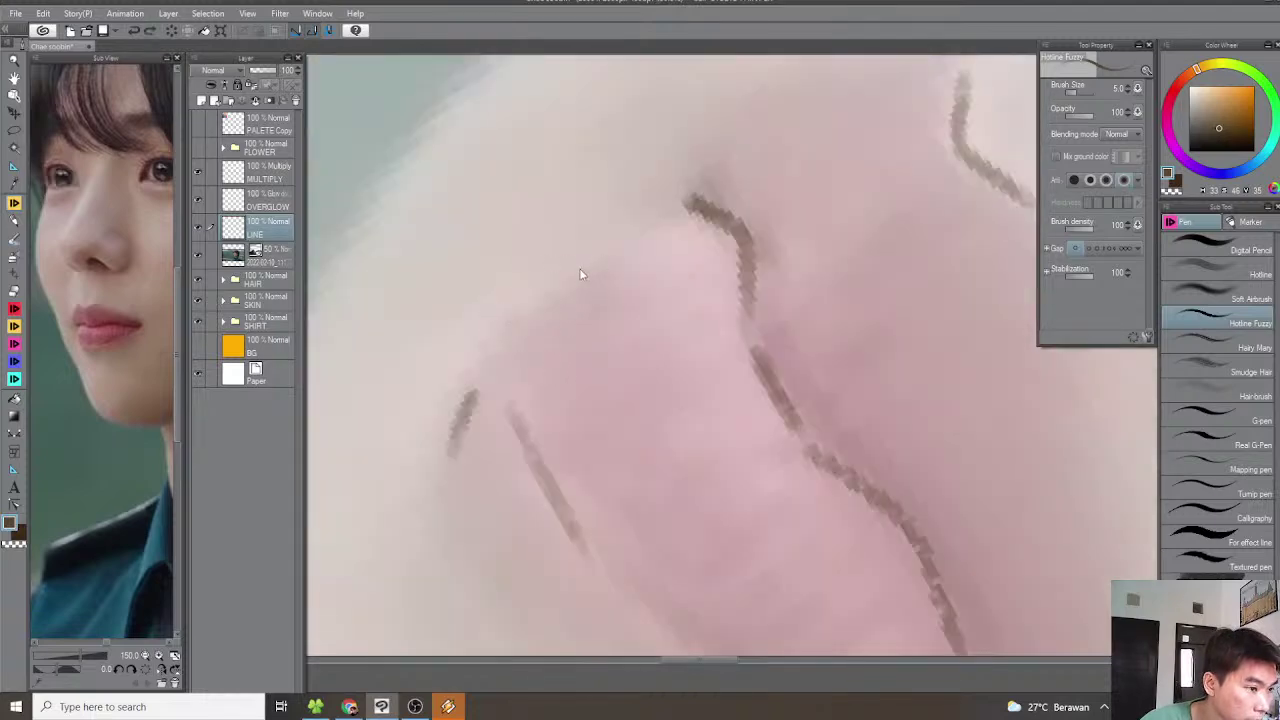
scroll(505, 325, down, 5)
scroll(600, 348, up, 5)
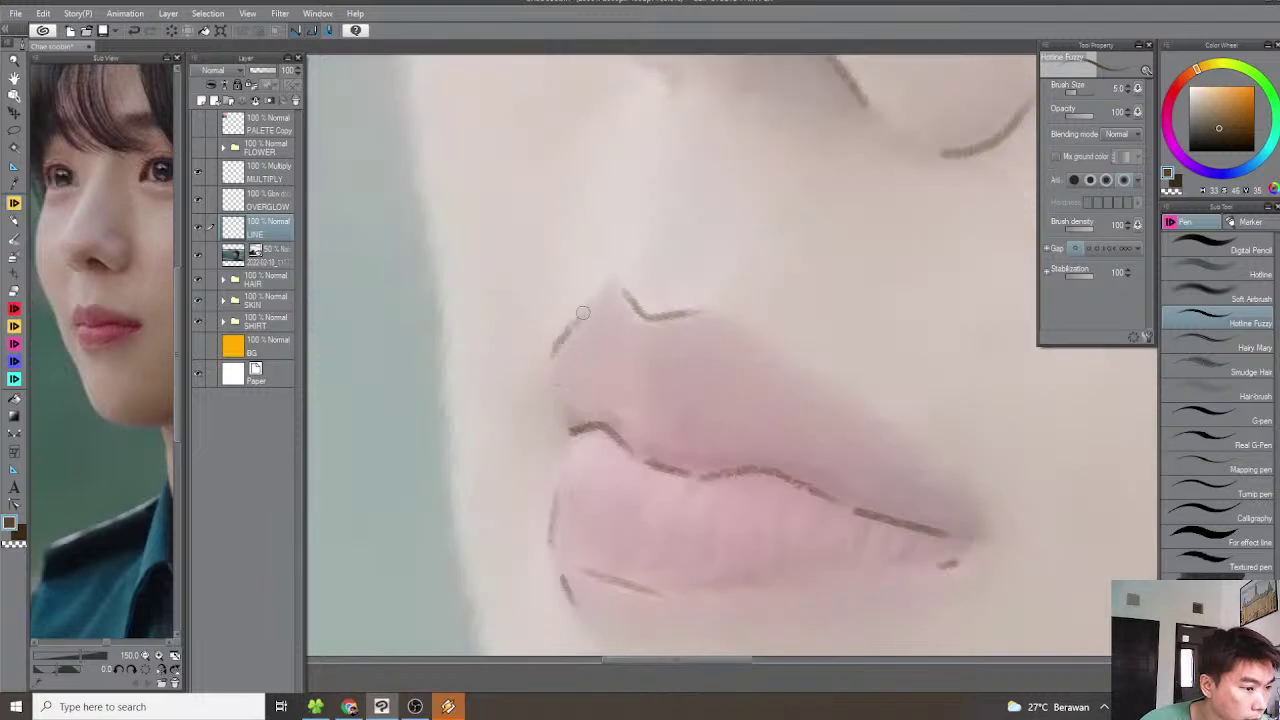
scroll(665, 361, down, 8)
drag(665, 361, 649, 375)
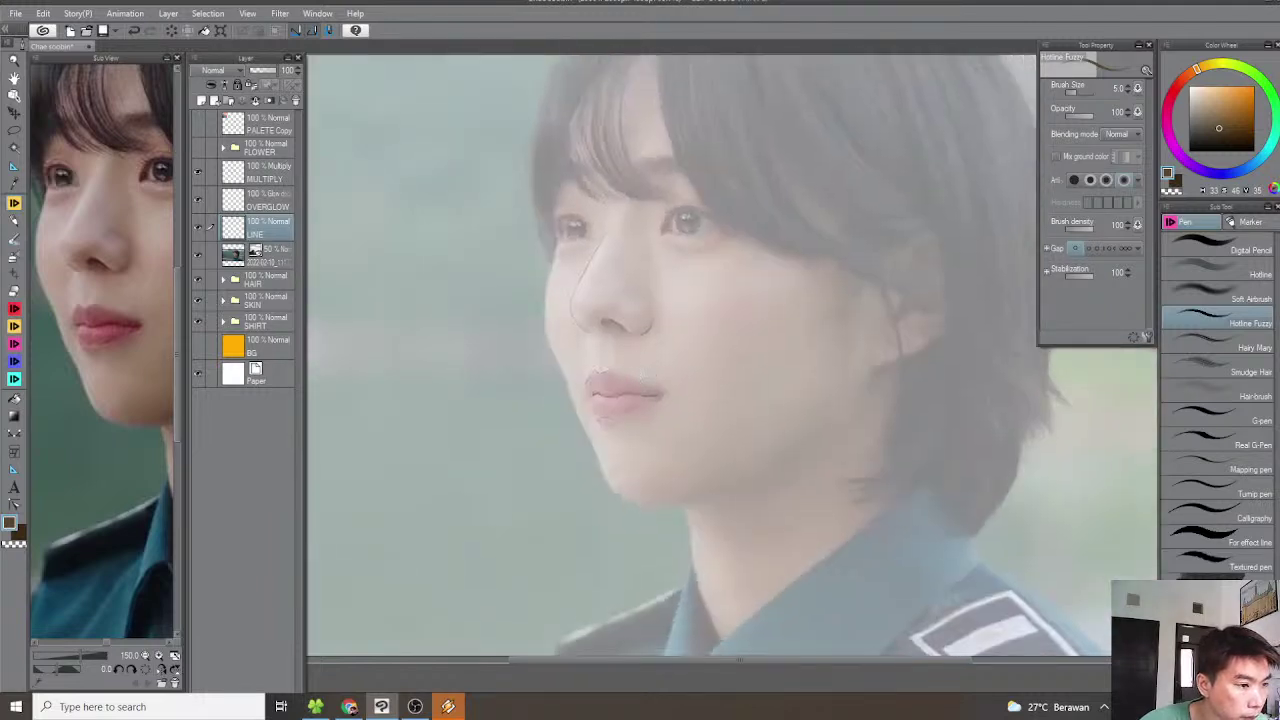
Set the brush size to 7 and trace the far face contour from the cheek down toward the chin
drag(676, 328, 687, 378)
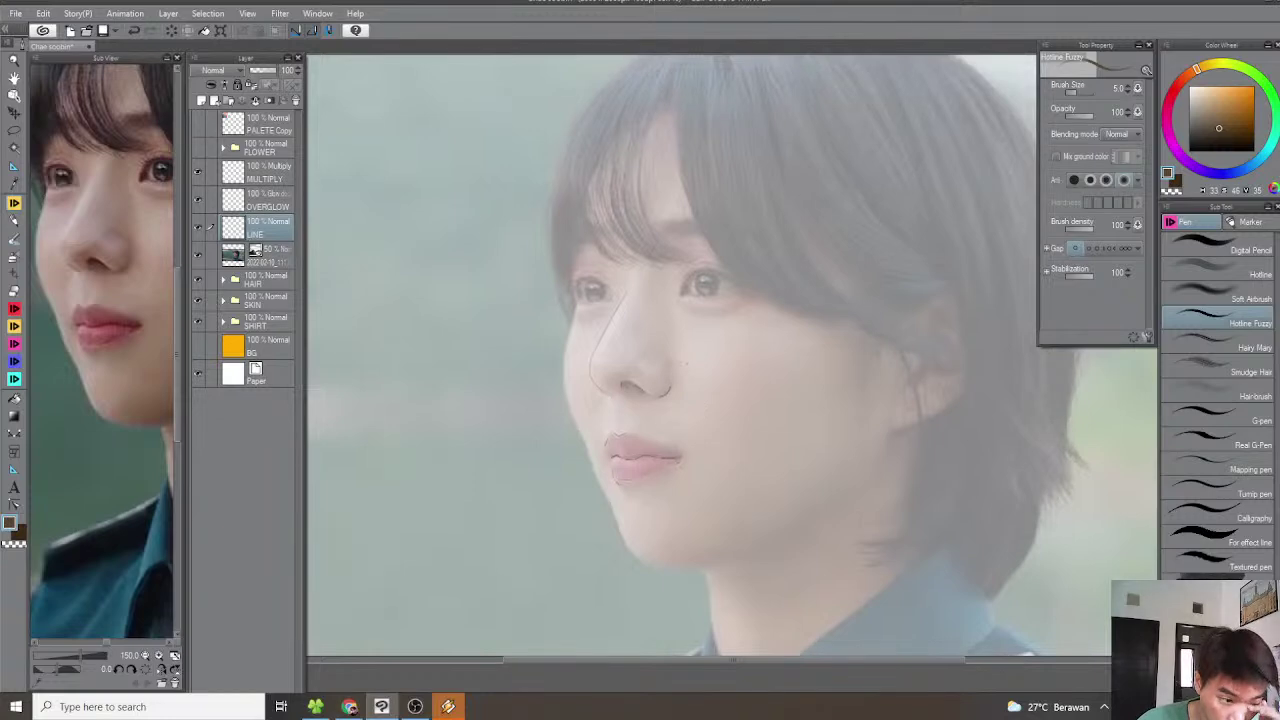
key(])
key(^)
key(^)
key(^)
key(^)
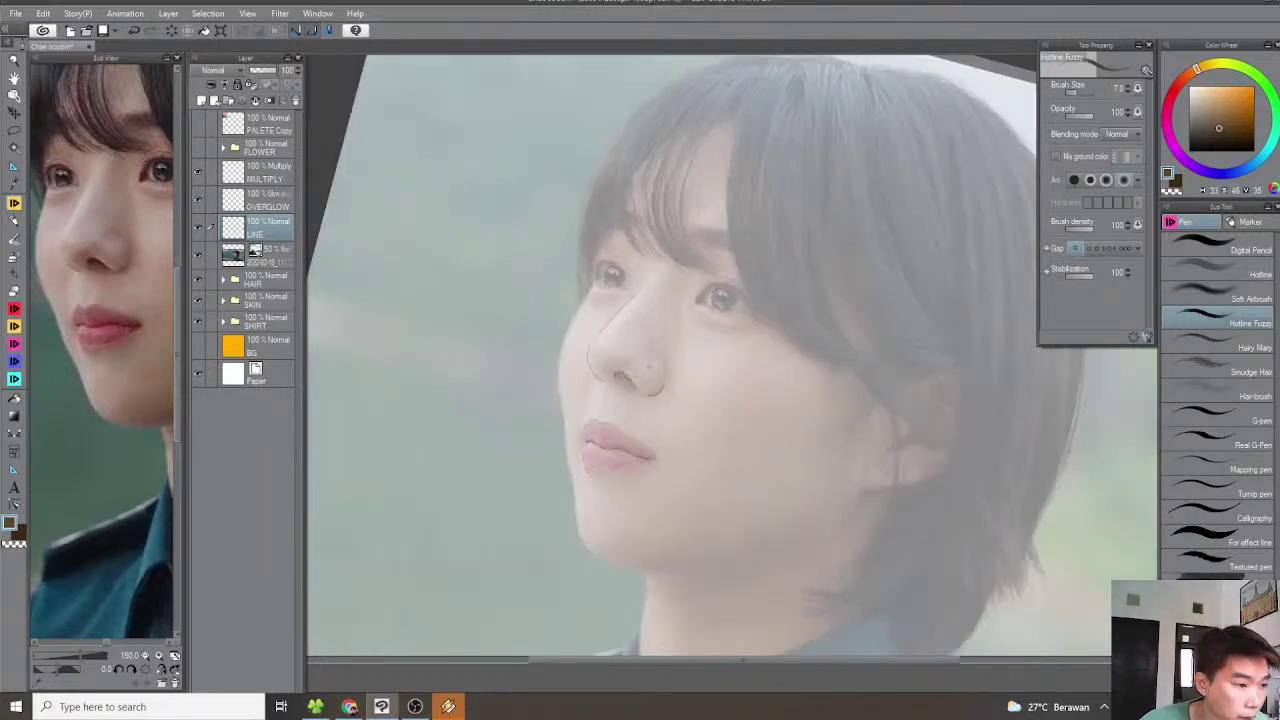
mouse_move(665, 300)
mouse_down()
mouse_move(745, 339)
mouse_move(808, 260)
mouse_move(642, 303)
mouse_move(565, 352)
mouse_move(512, 410)
mouse_up()
scroll(745, 339, up, 4)
key(ctrl+z)
mouse_move(878, 261)
mouse_down()
mouse_move(723, 274)
mouse_move(669, 299)
mouse_move(395, 510)
mouse_up()
Redraw the chin stroke and continue the contour under the chin to where the jaw meets the neck
mouse_move(729, 541)
mouse_down()
mouse_move(620, 434)
mouse_move(605, 436)
mouse_move(661, 448)
mouse_up()
scroll(638, 486, up, 1)
scroll(560, 419, up, 1)
scroll(600, 434, up, 1)
key(ctrl+z)
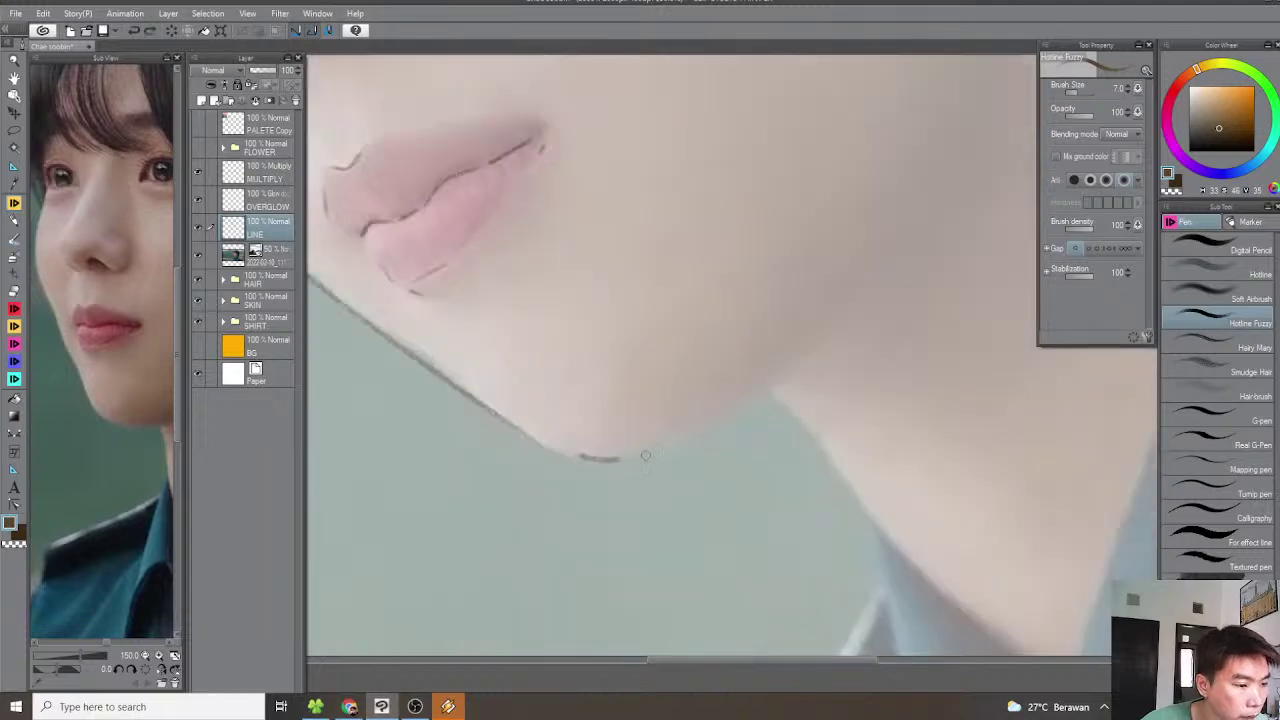
key(ctrl+z)
drag(638, 461, 774, 376)
scroll(774, 378, down, 3)
drag(727, 428, 717, 477)
scroll(717, 477, up, 3)
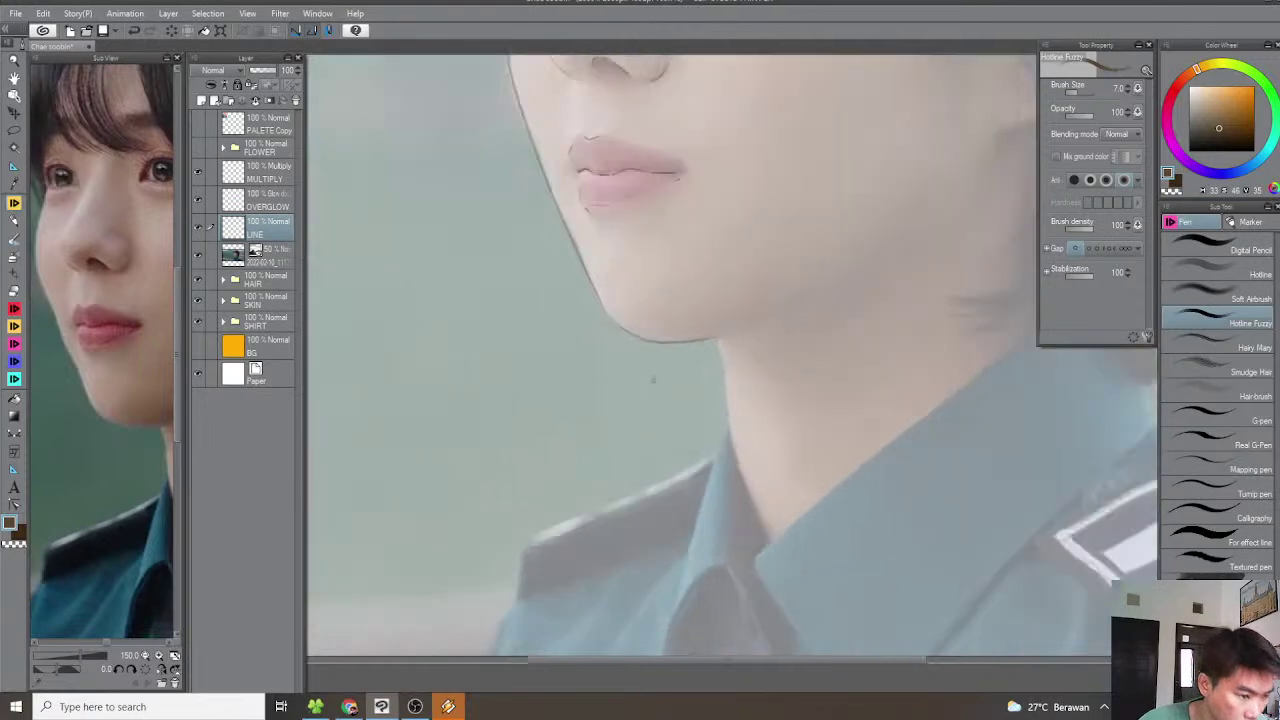
Trace the front of the neck from the jaw down to the shirt collar
drag(706, 384, 602, 361)
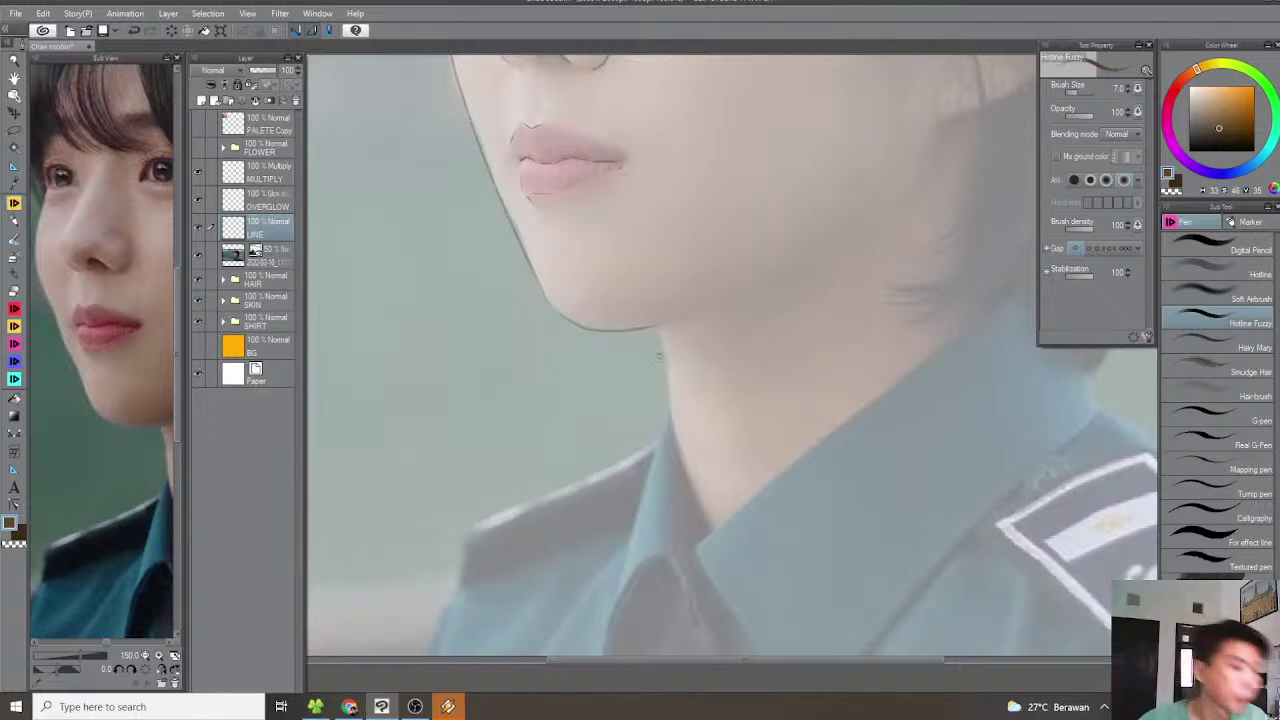
scroll(808, 322, up, 5)
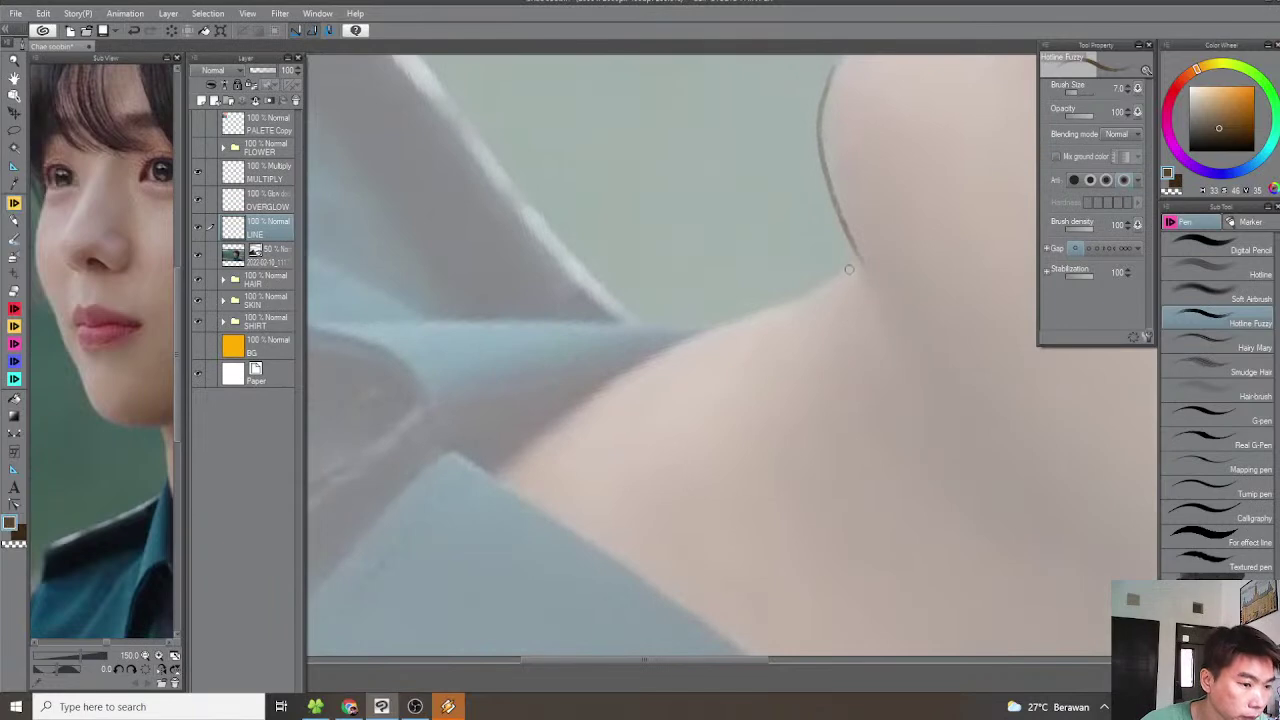
mouse_move(808, 290)
mouse_down()
mouse_move(587, 392)
mouse_move(483, 499)
mouse_up()
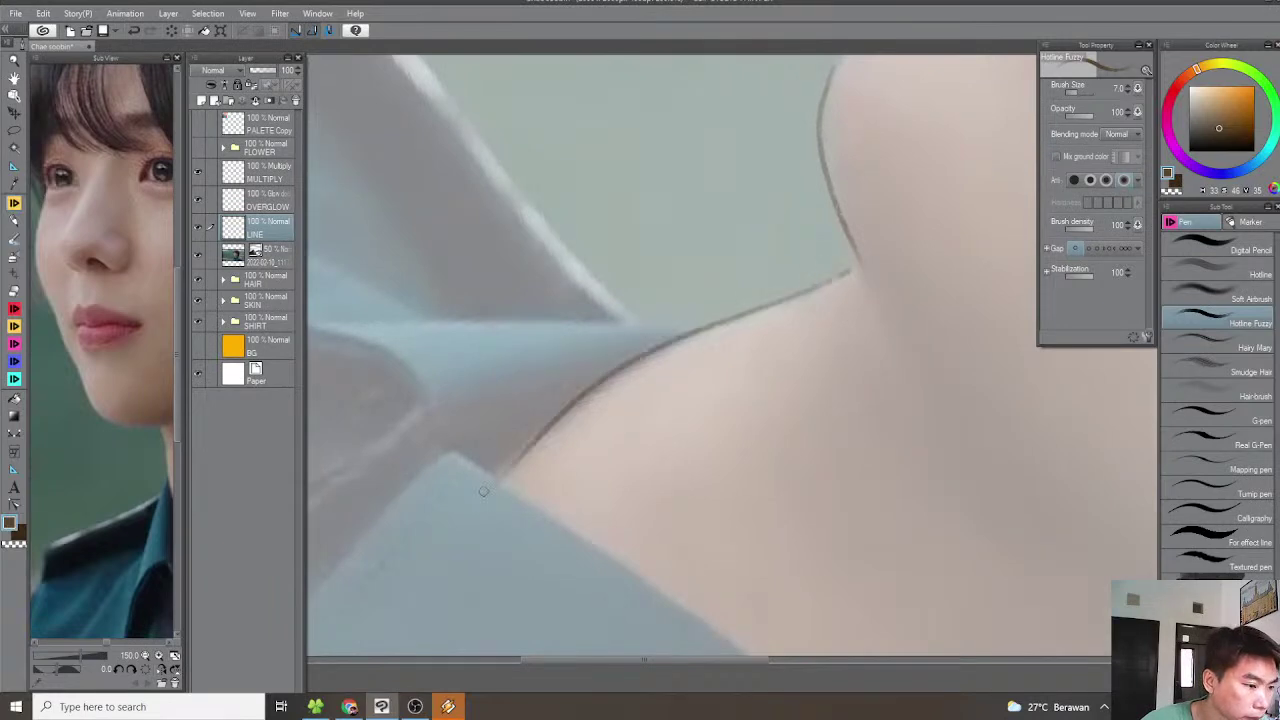
Trace the visible ear: the lower edge up from the lobe, the inner folds and the short upper contour
key(minus)
key(minus)
key(minus)
drag(640, 402, 580, 408)
key(minus)
key(ctrl+minus)
mouse_move(654, 469)
mouse_down()
mouse_move(571, 488)
mouse_move(494, 475)
mouse_move(510, 442)
mouse_move(492, 470)
mouse_move(523, 534)
mouse_move(516, 560)
mouse_up()
scroll(494, 475, down, 3)
scroll(471, 474, up, 1)
mouse_move(710, 277)
mouse_down()
mouse_move(694, 371)
mouse_move(631, 416)
mouse_up()
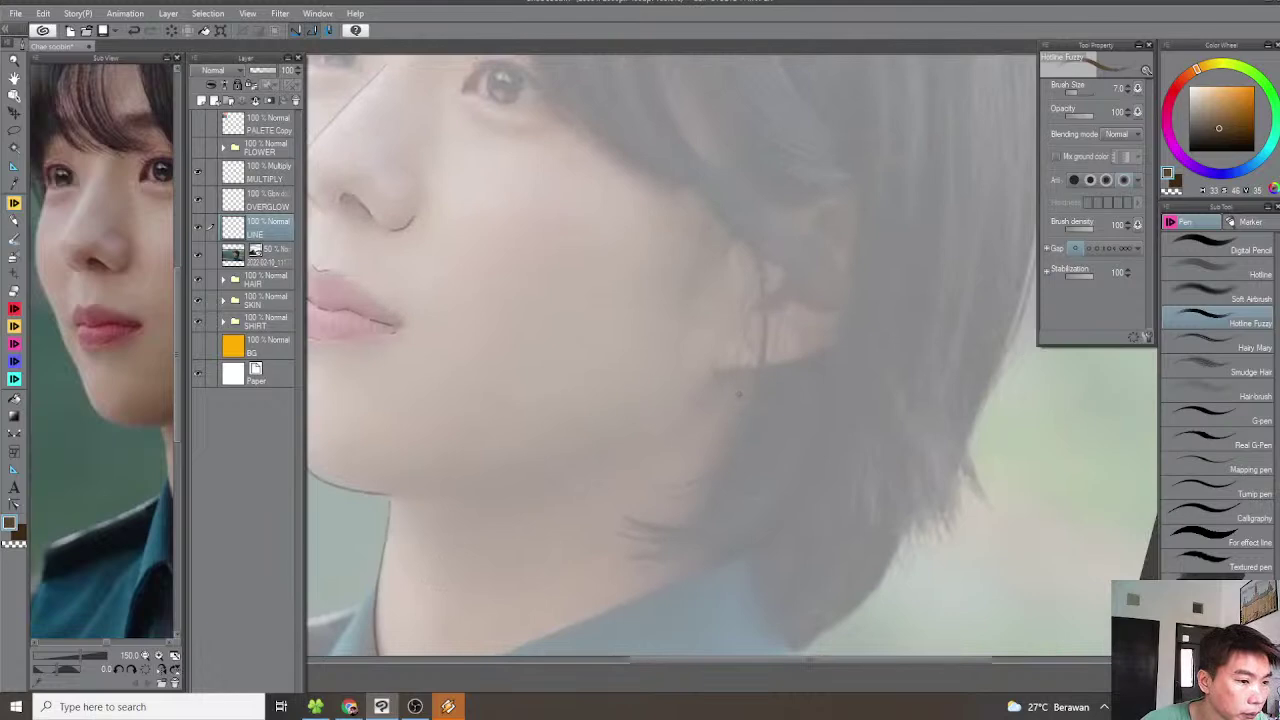
scroll(740, 390, up, 1)
mouse_move(697, 362)
mouse_down()
mouse_move(669, 410)
mouse_move(785, 389)
mouse_move(740, 353)
mouse_up()
key(ctrl+z)
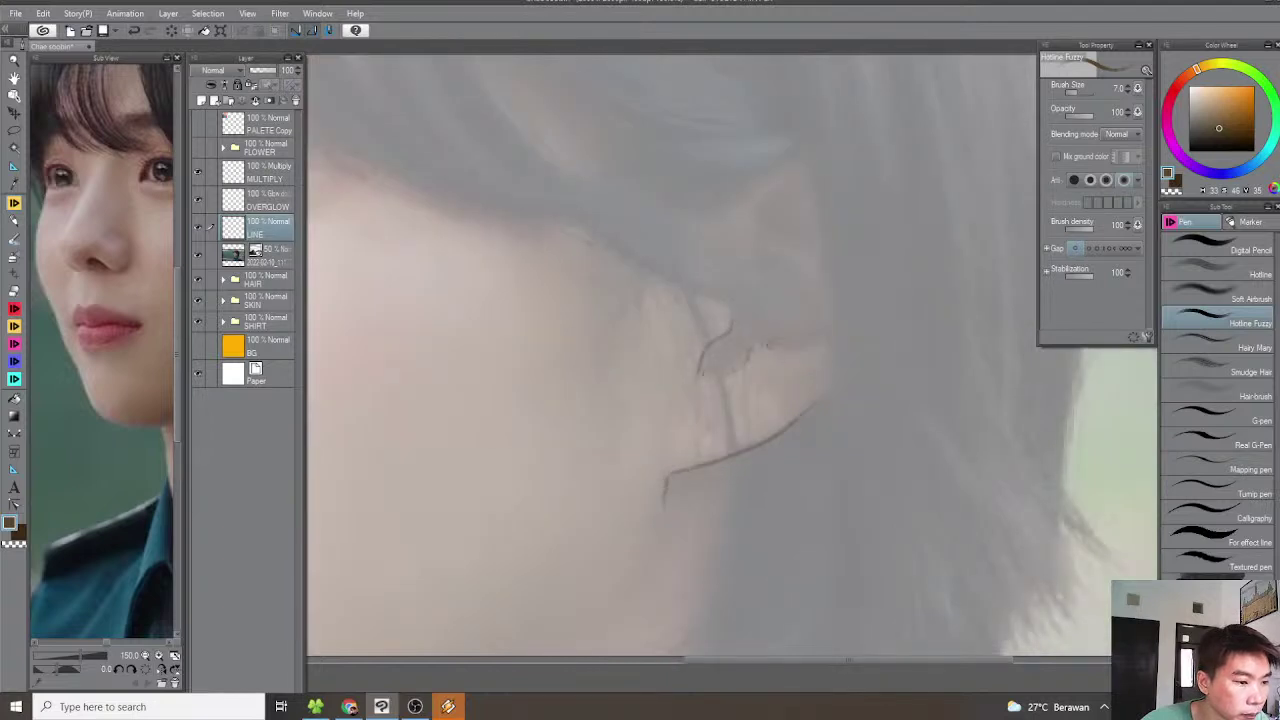
drag(800, 351, 766, 311)
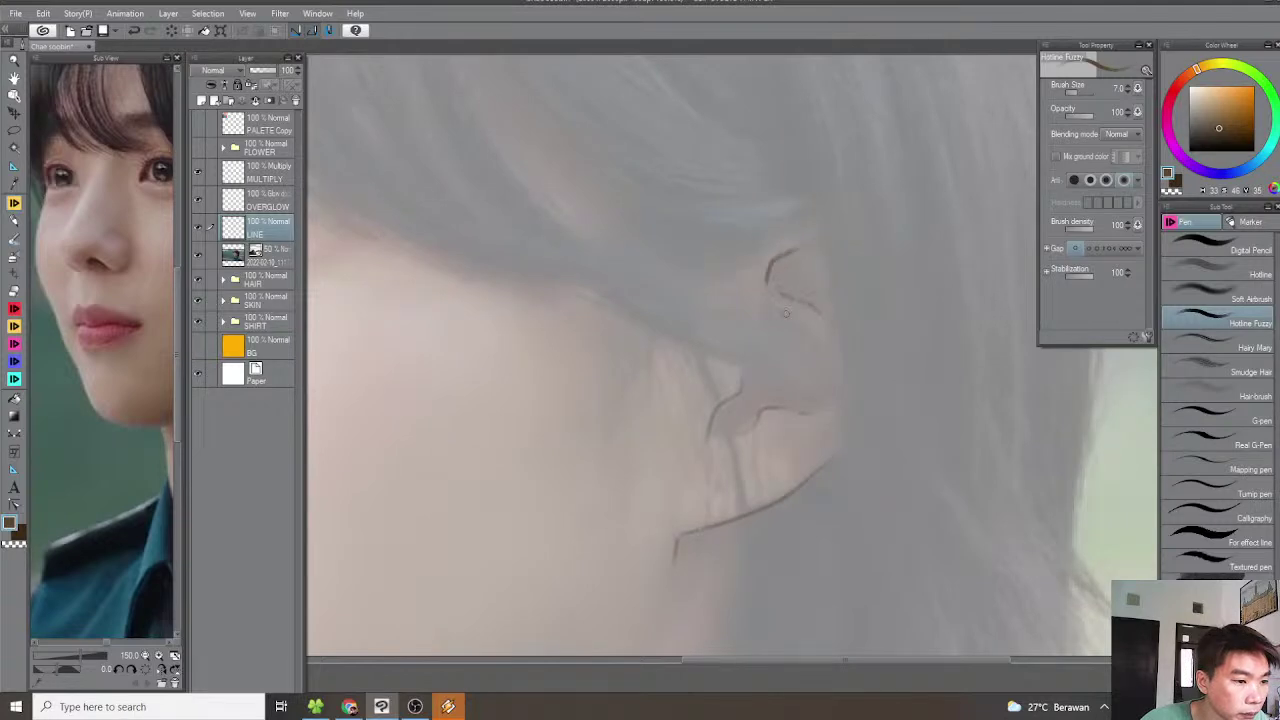
Trace the near eye's upper lash line with brush size 5, and add short inner lashes with brush size 3
scroll(830, 348, down, 5)
mouse_move(632, 317)
mouse_down()
mouse_move(738, 342)
mouse_move(677, 382)
mouse_up()
scroll(736, 338, up, 4)
scroll(717, 357, up, 2)
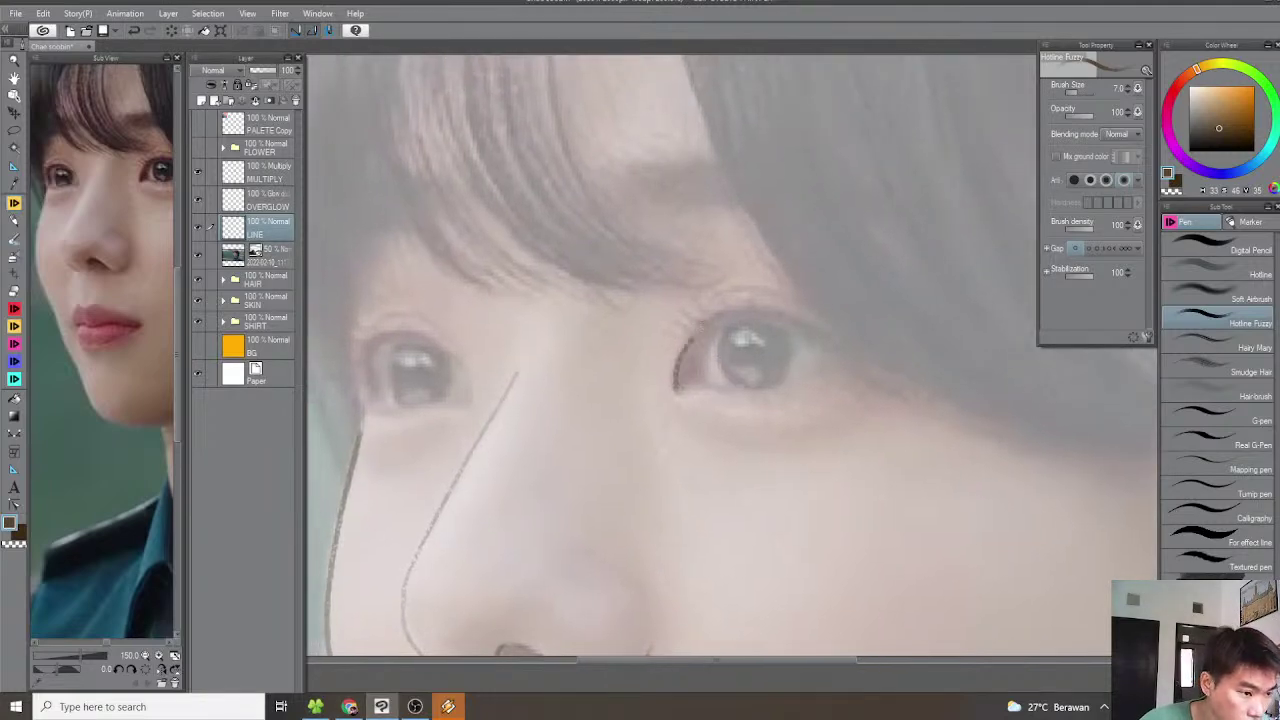
scroll(752, 340, up, 3)
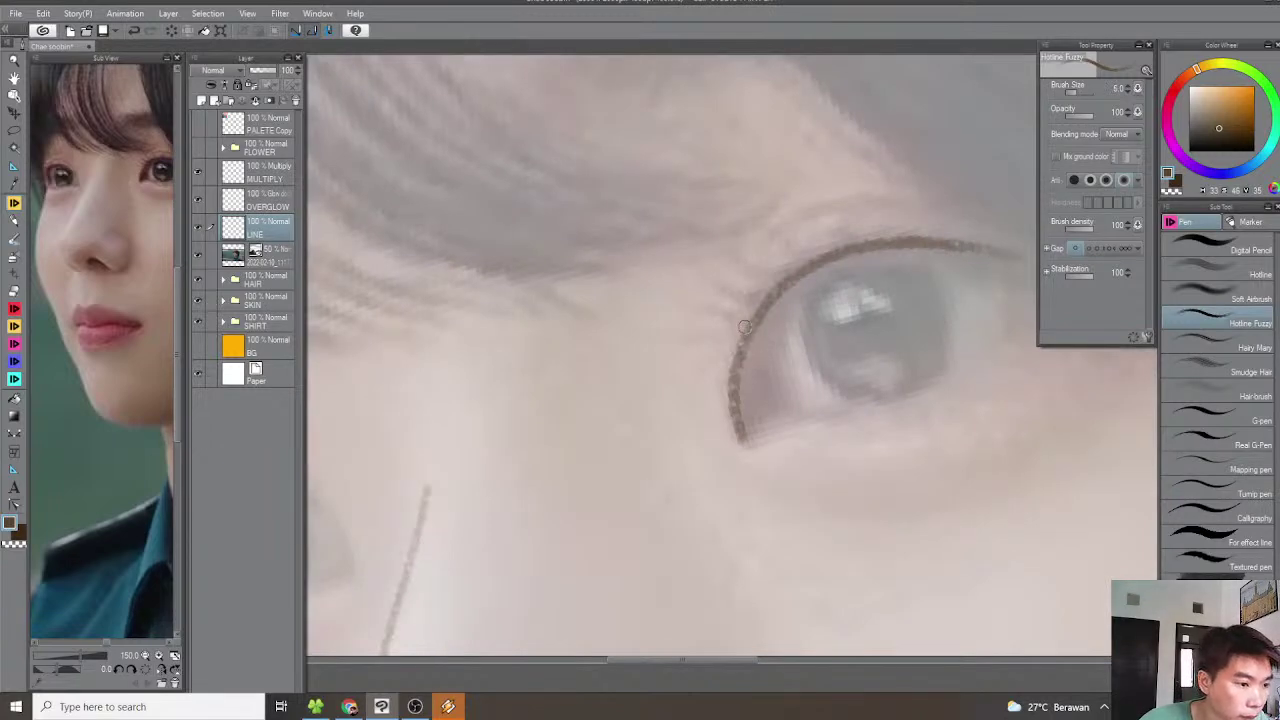
mouse_move(715, 297)
mouse_down()
mouse_move(719, 321)
mouse_move(716, 309)
mouse_up()
mouse_move(756, 320)
mouse_down()
mouse_move(736, 342)
mouse_move(739, 327)
mouse_up()
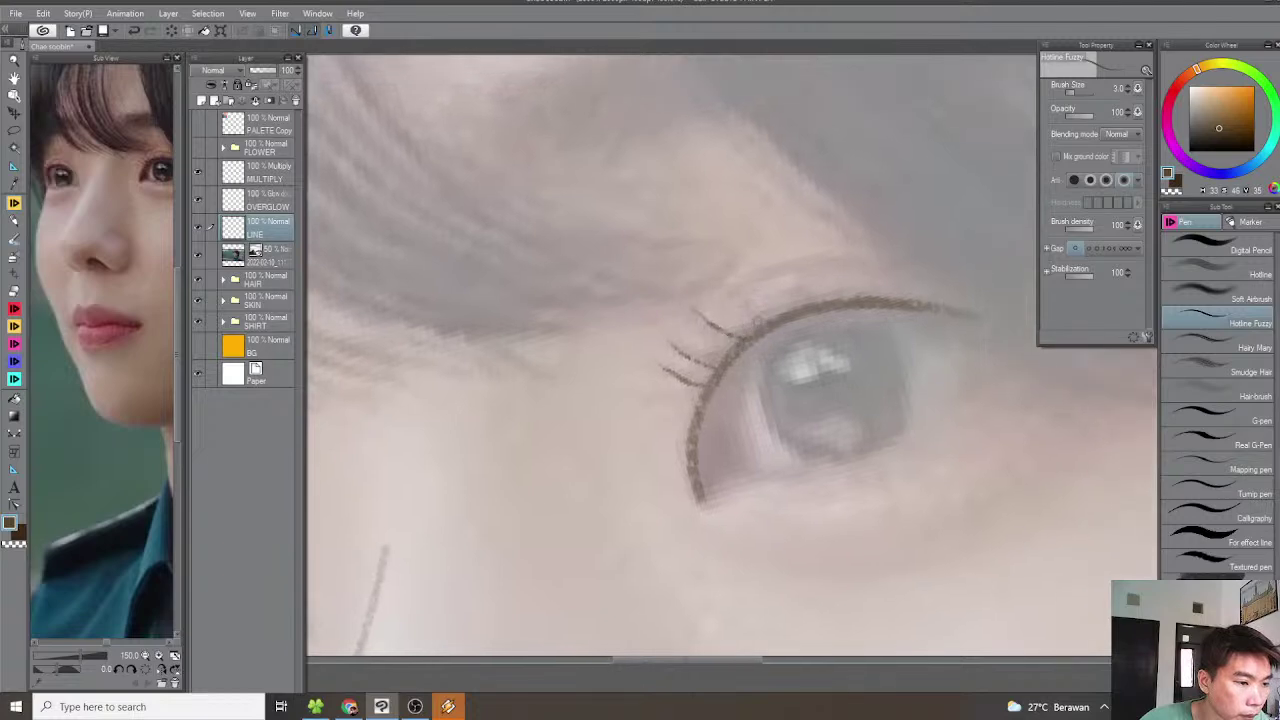
Trace the thin lower lid line beneath the near eye's iris with brush size 3
scroll(747, 306, down, 6)
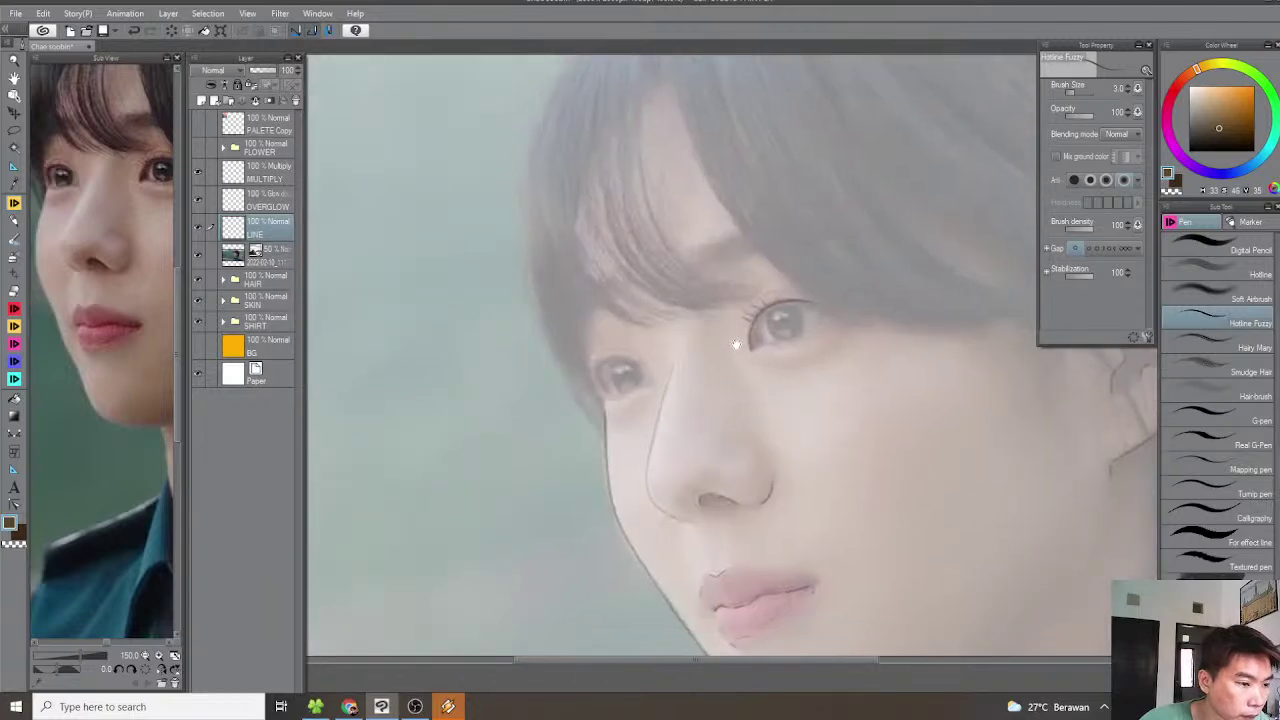
scroll(785, 337, up, 2)
scroll(735, 368, up, 3)
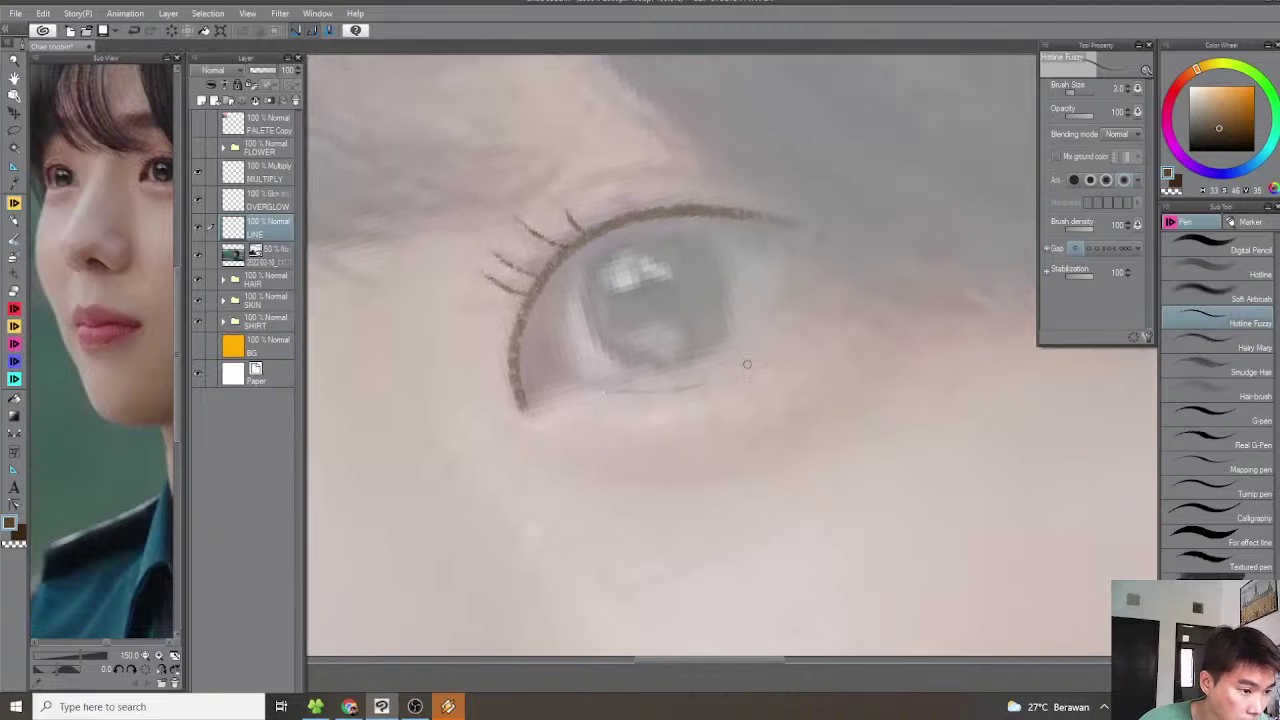
scroll(737, 348, down, 4)
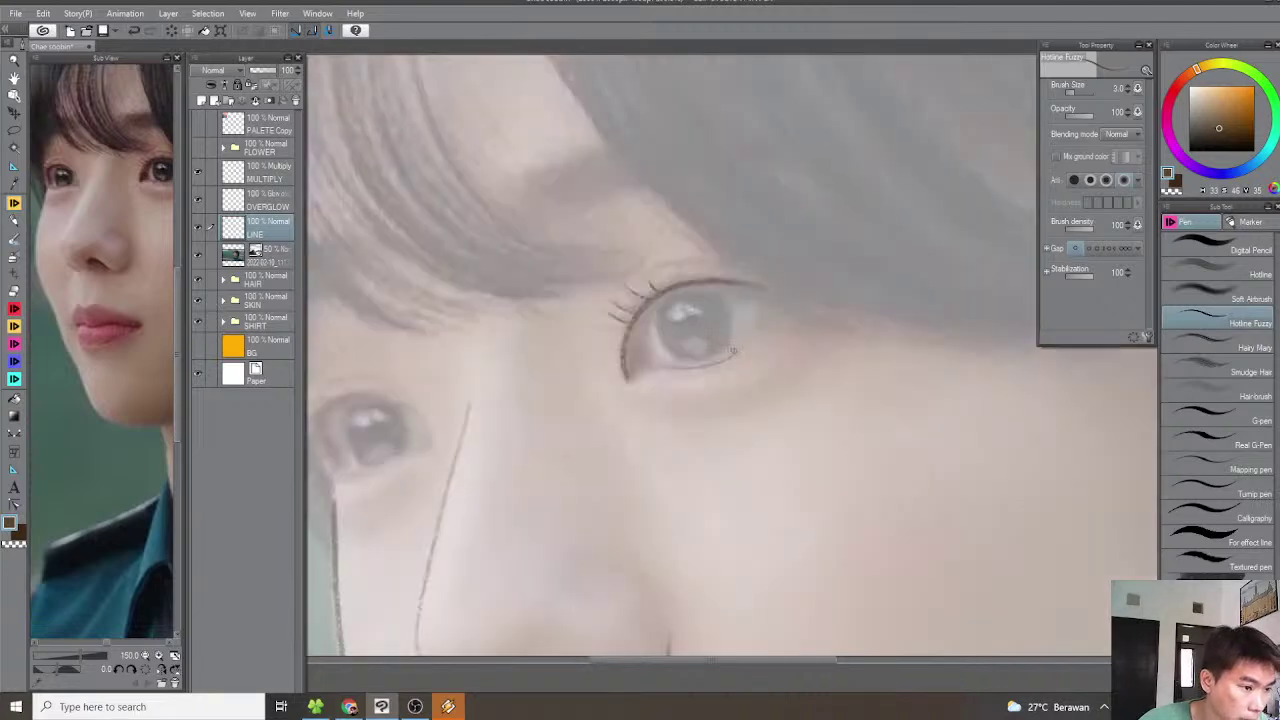
Set the brush size to 6 and outline the iris of the near eye
key(asciicircum)
key(asciicircum)
key(asciicircum)
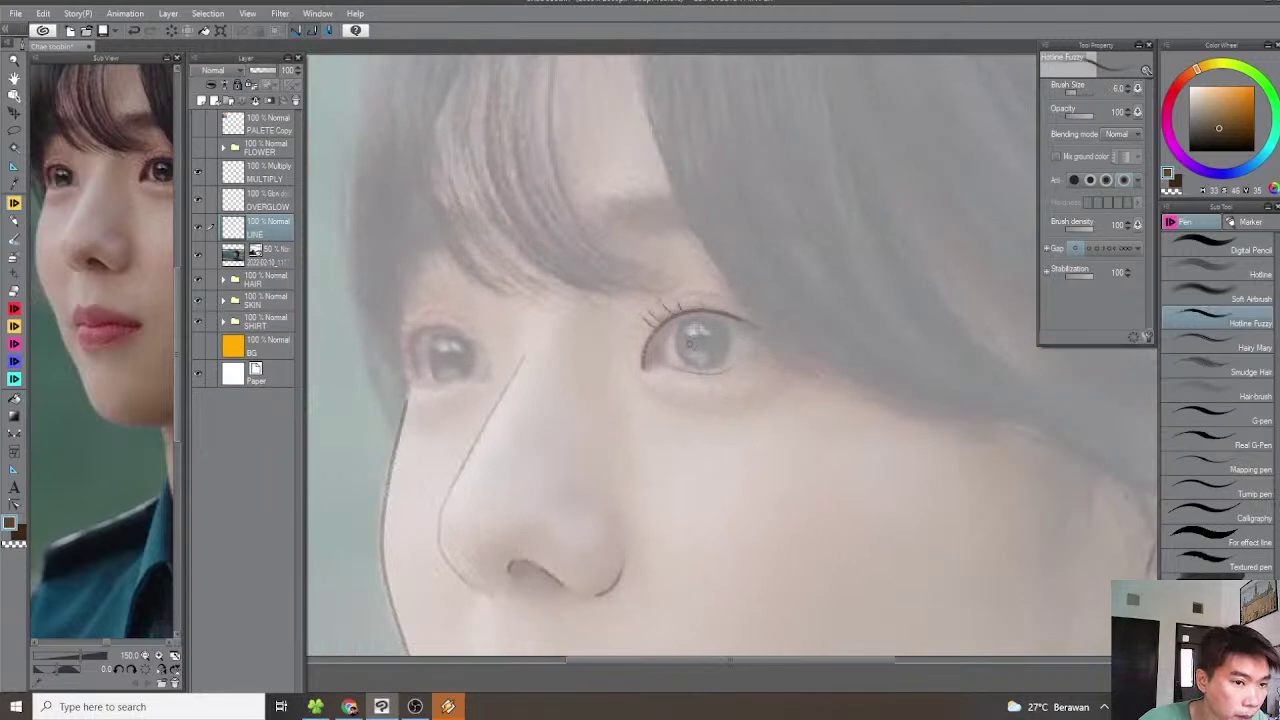
scroll(688, 343, up, 3)
mouse_move(699, 374)
mouse_down()
mouse_move(663, 398)
mouse_move(631, 372)
mouse_move(621, 329)
mouse_move(632, 293)
mouse_move(693, 274)
mouse_move(664, 273)
mouse_move(628, 296)
mouse_move(635, 372)
mouse_move(711, 411)
mouse_move(758, 388)
mouse_move(744, 290)
mouse_up()
key(ctrl+z)
scroll(716, 316, down, 3)
scroll(698, 324, up, 3)
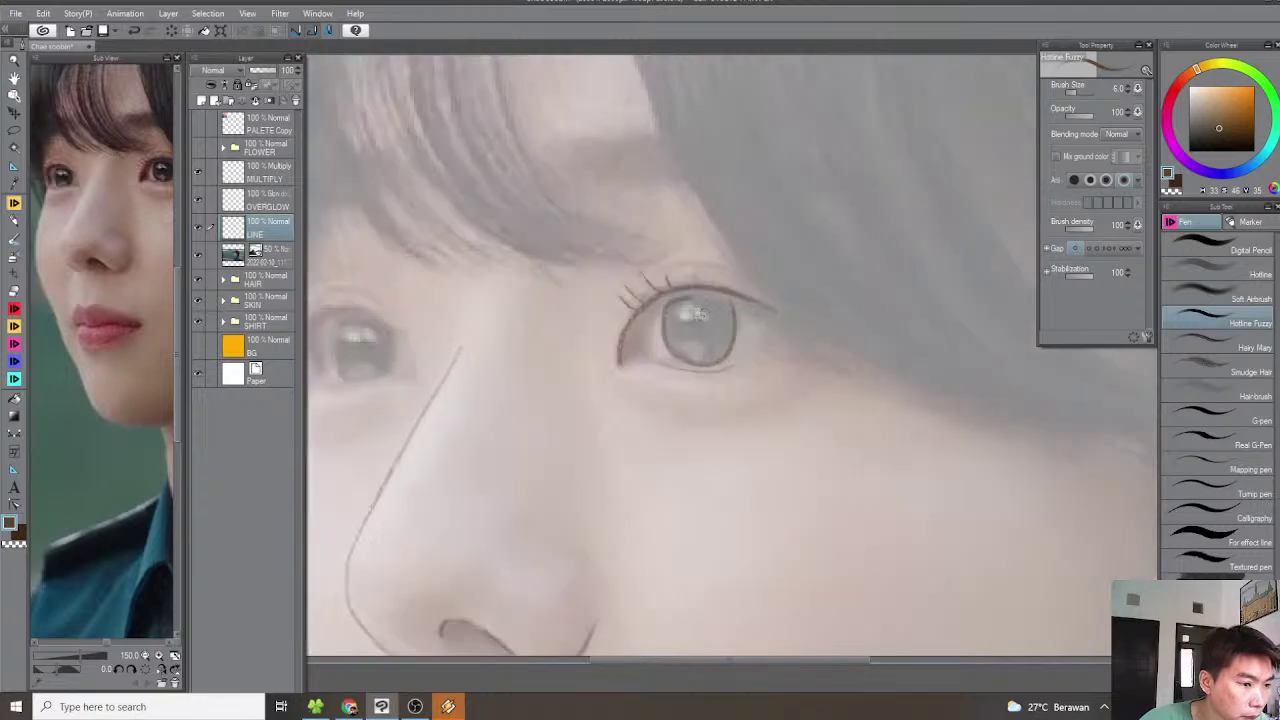
Thicken the near eye's upper lash line with brush size 7, and fill its gap to the iris with brush size 5
key(minus)
key(minus)
key(minus)
scroll(478, 340, up, 5)
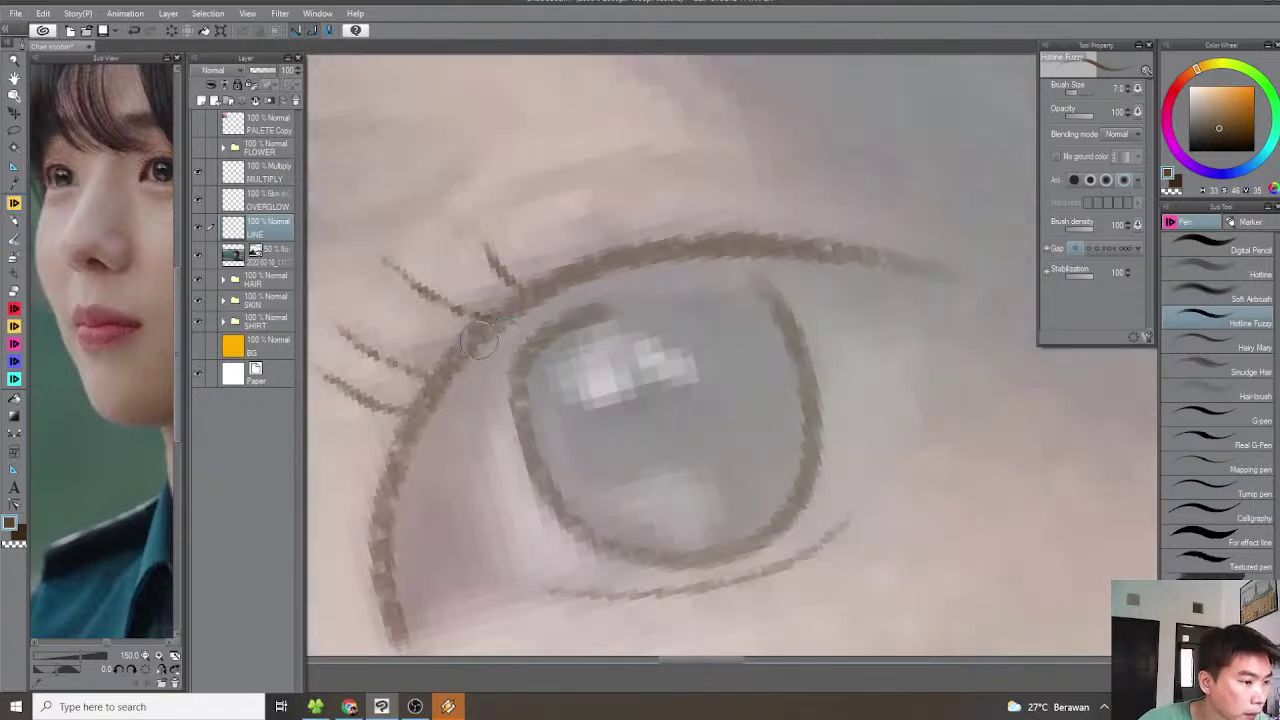
mouse_move(478, 340)
mouse_down()
mouse_move(492, 320)
mouse_move(600, 286)
mouse_move(760, 256)
mouse_move(930, 272)
mouse_up()
mouse_move(479, 348)
mouse_down()
mouse_move(592, 294)
mouse_move(872, 264)
mouse_up()
key(bracketleft)
key(bracketleft)
mouse_move(470, 346)
mouse_down()
mouse_move(595, 281)
mouse_move(828, 253)
mouse_up()
drag(570, 318, 667, 297)
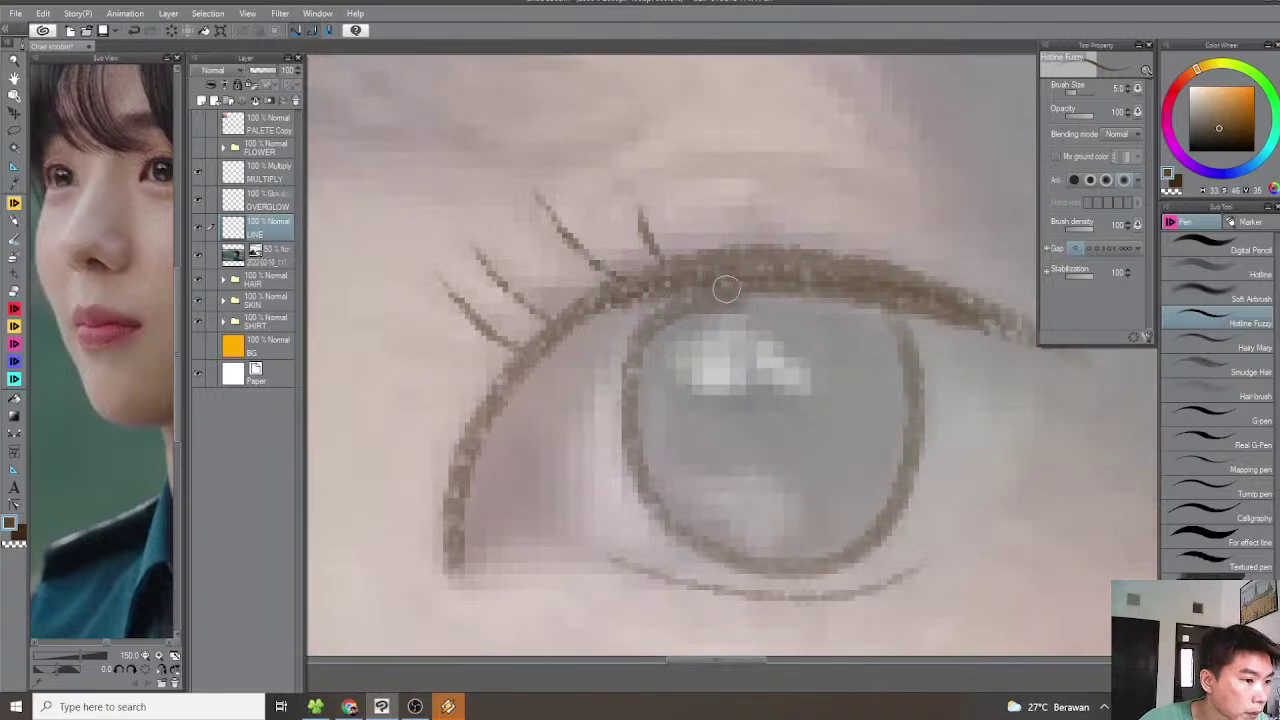
mouse_move(621, 345)
mouse_down()
mouse_move(623, 310)
mouse_move(684, 283)
mouse_up()
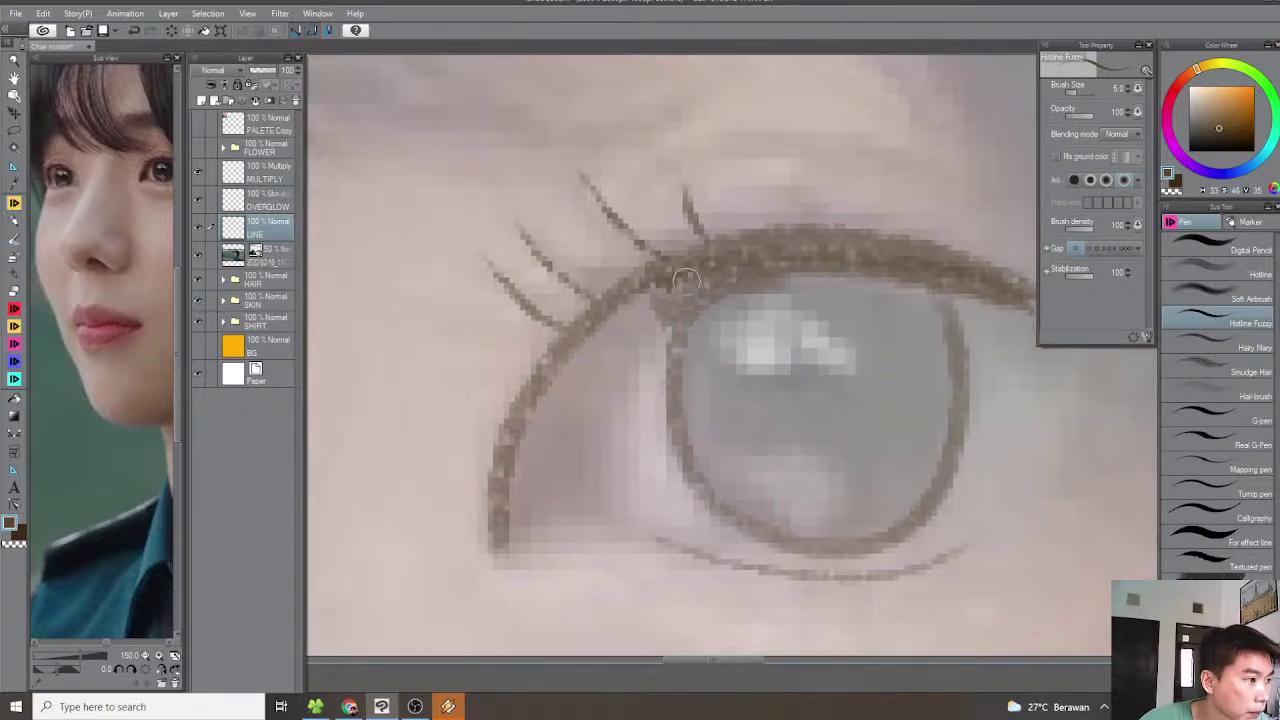
Set the brush size to 5 and mirror the canvas view horizontally around the far eye
scroll(764, 274, down, 3)
scroll(720, 315, up, 4)
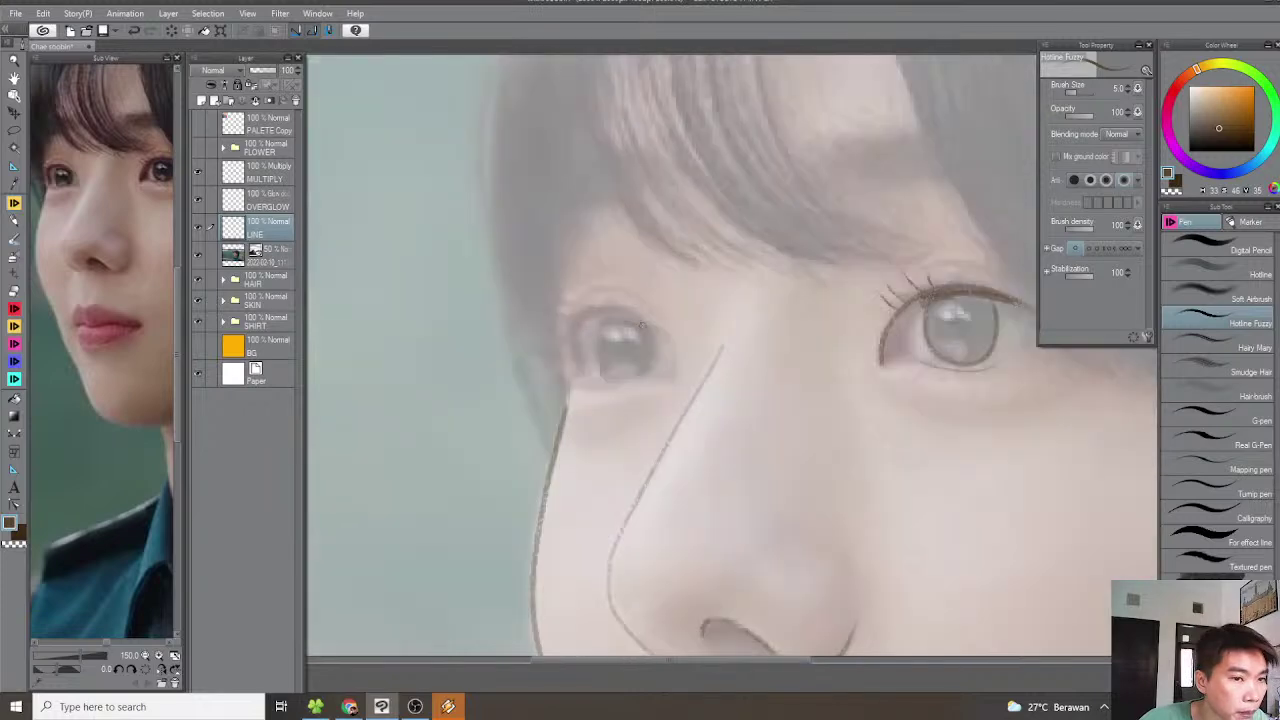
scroll(638, 325, up, 2)
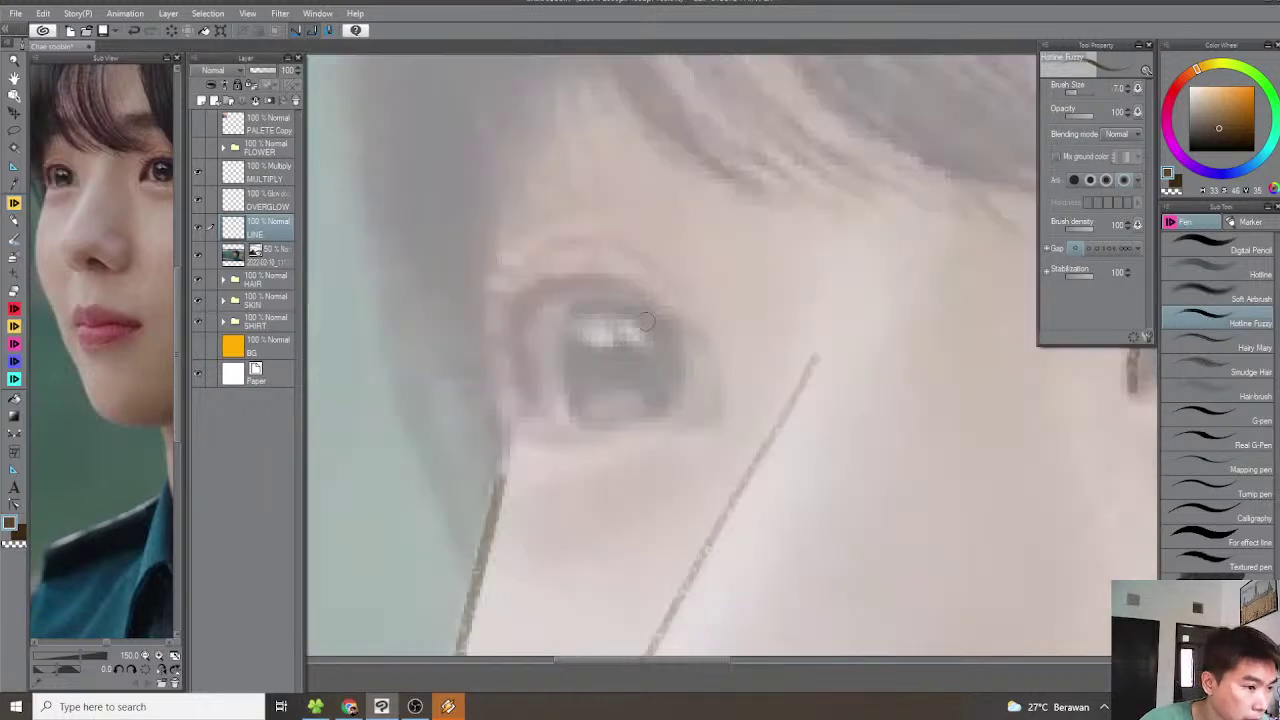
key([)
mouse_move(670, 324)
mouse_down()
mouse_move(686, 334)
mouse_move(675, 311)
mouse_up()
key(minus)
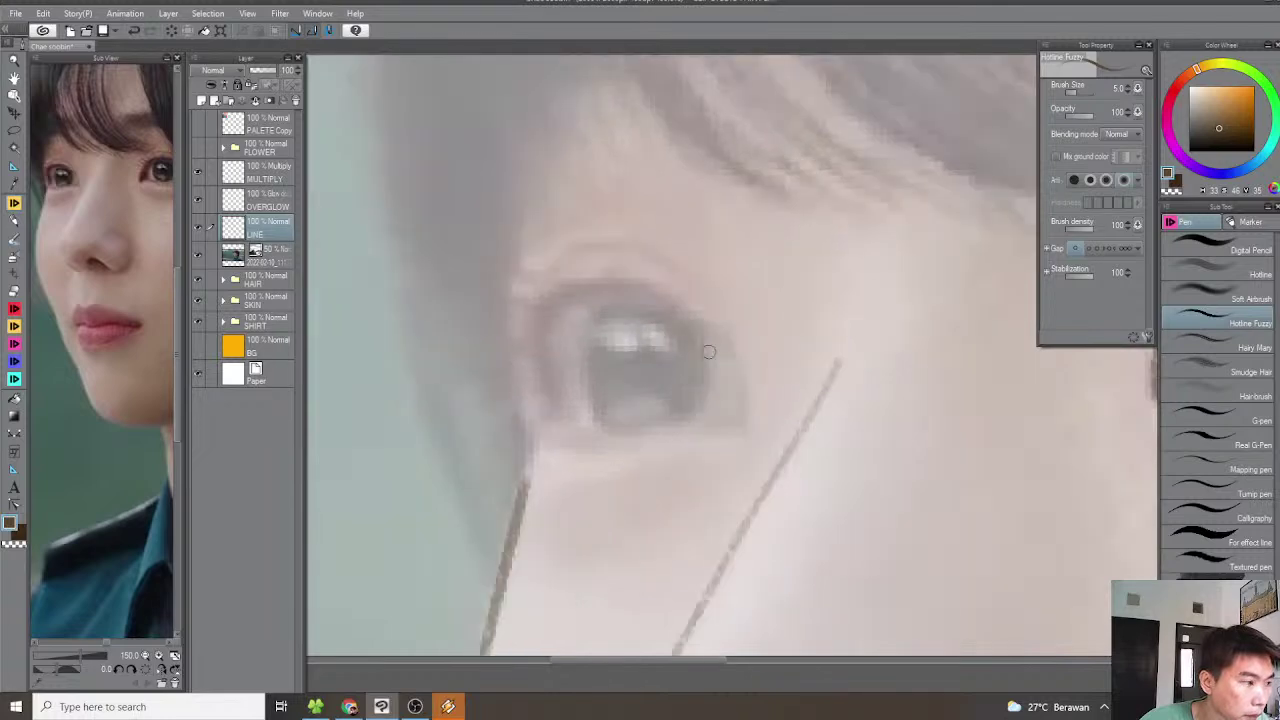
key(minus)
key(asciicircum)
key(minus)
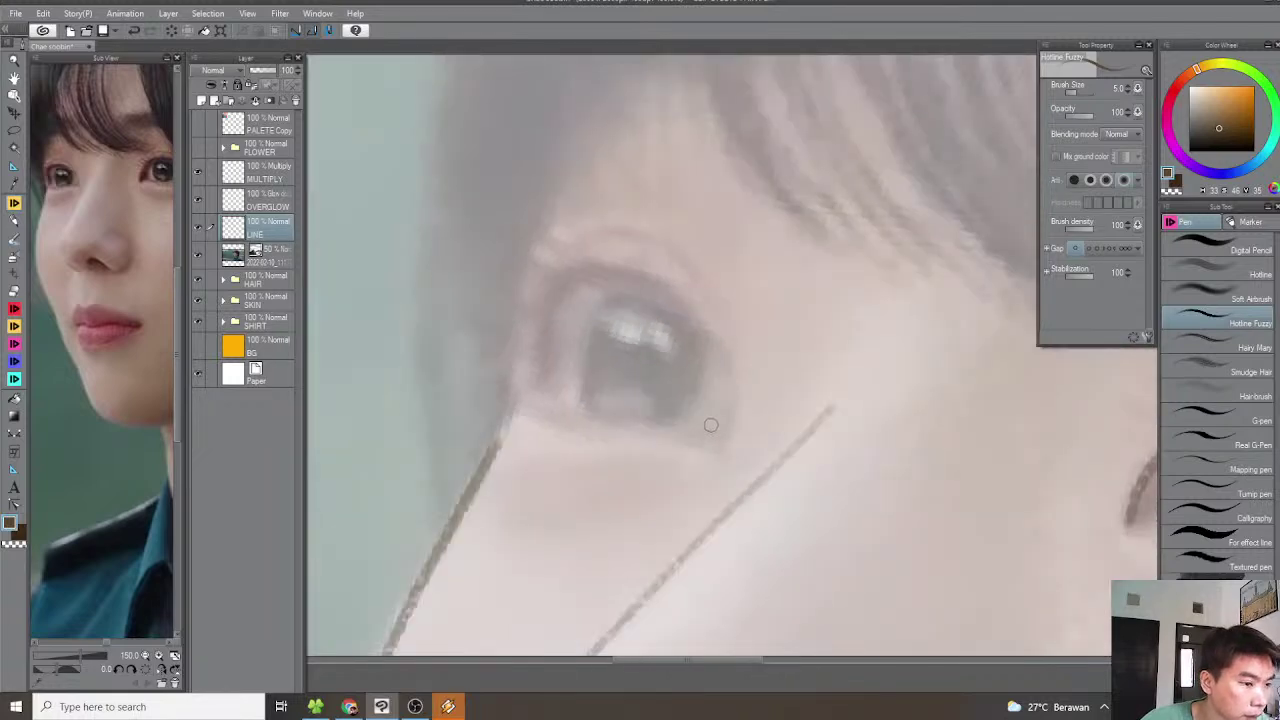
key(h)
drag(700, 390, 754, 386)
key(asciicircum)
Trace the far eye's upper lash line from the inner corner over the iris and around the outer corner
mouse_move(621, 432)
mouse_down()
mouse_move(654, 335)
mouse_move(762, 289)
mouse_move(832, 305)
mouse_move(846, 358)
mouse_move(826, 402)
mouse_up()
drag(801, 358, 799, 366)
mouse_move(724, 312)
mouse_down()
mouse_move(805, 314)
mouse_move(833, 336)
mouse_move(833, 370)
mouse_up()
mouse_move(784, 306)
mouse_down()
mouse_move(823, 316)
mouse_move(835, 358)
mouse_up()
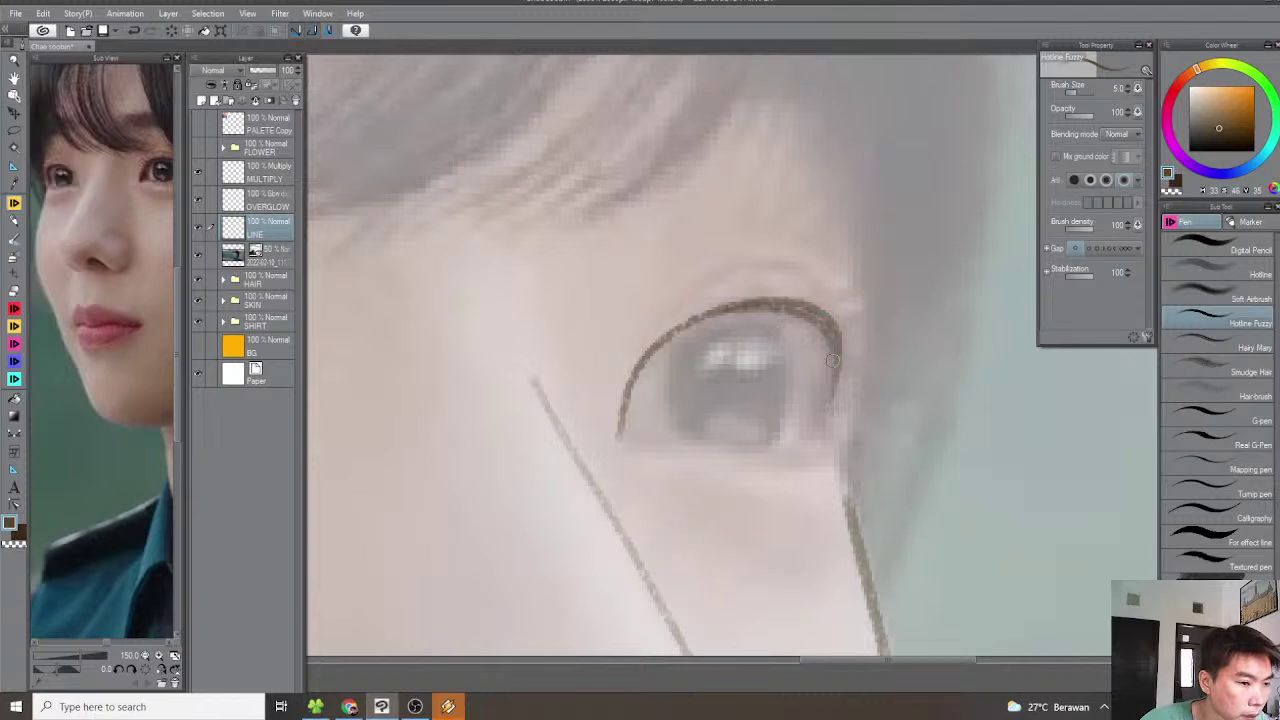
key(ctrl+z)
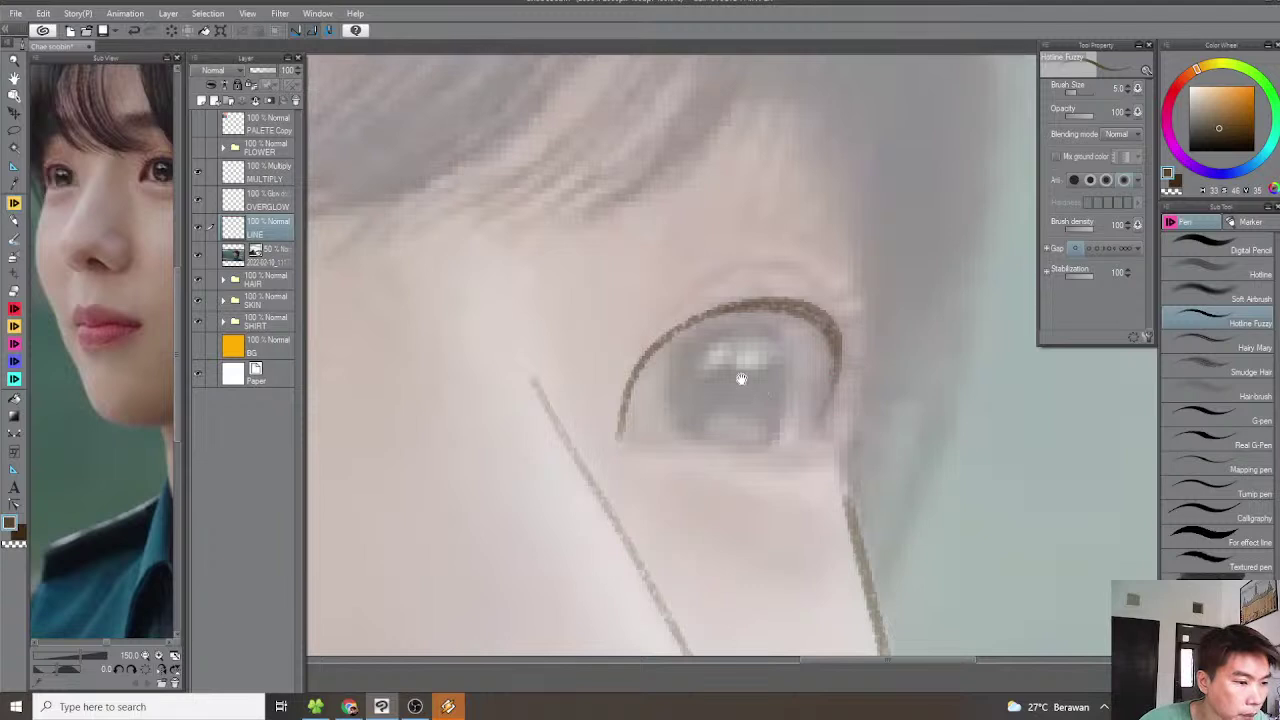
Outline the far eye's iris and fill the gap between its upper edge and the lash line
drag(742, 384, 740, 374)
mouse_move(685, 418)
mouse_down()
mouse_move(664, 390)
mouse_move(676, 322)
mouse_up()
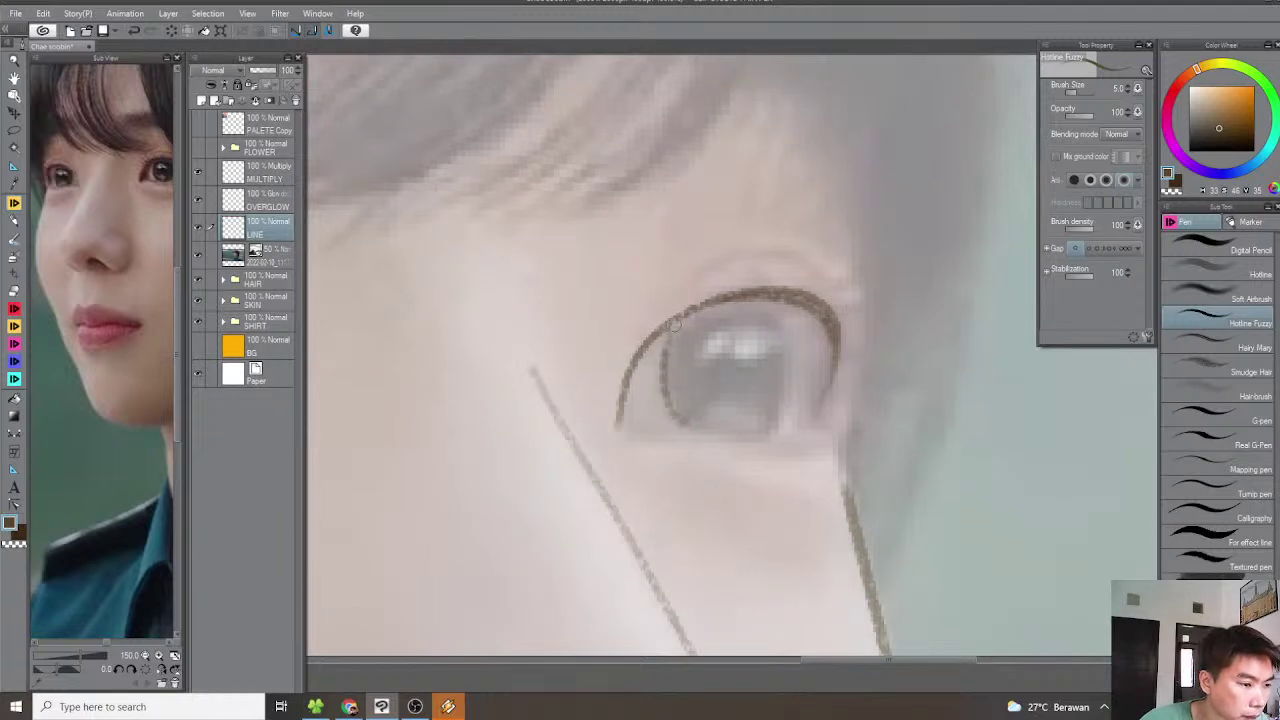
mouse_move(709, 430)
mouse_down()
mouse_move(751, 435)
mouse_move(781, 420)
mouse_move(789, 333)
mouse_move(742, 310)
mouse_move(666, 337)
mouse_move(719, 311)
mouse_move(782, 303)
mouse_up()
drag(673, 322, 779, 311)
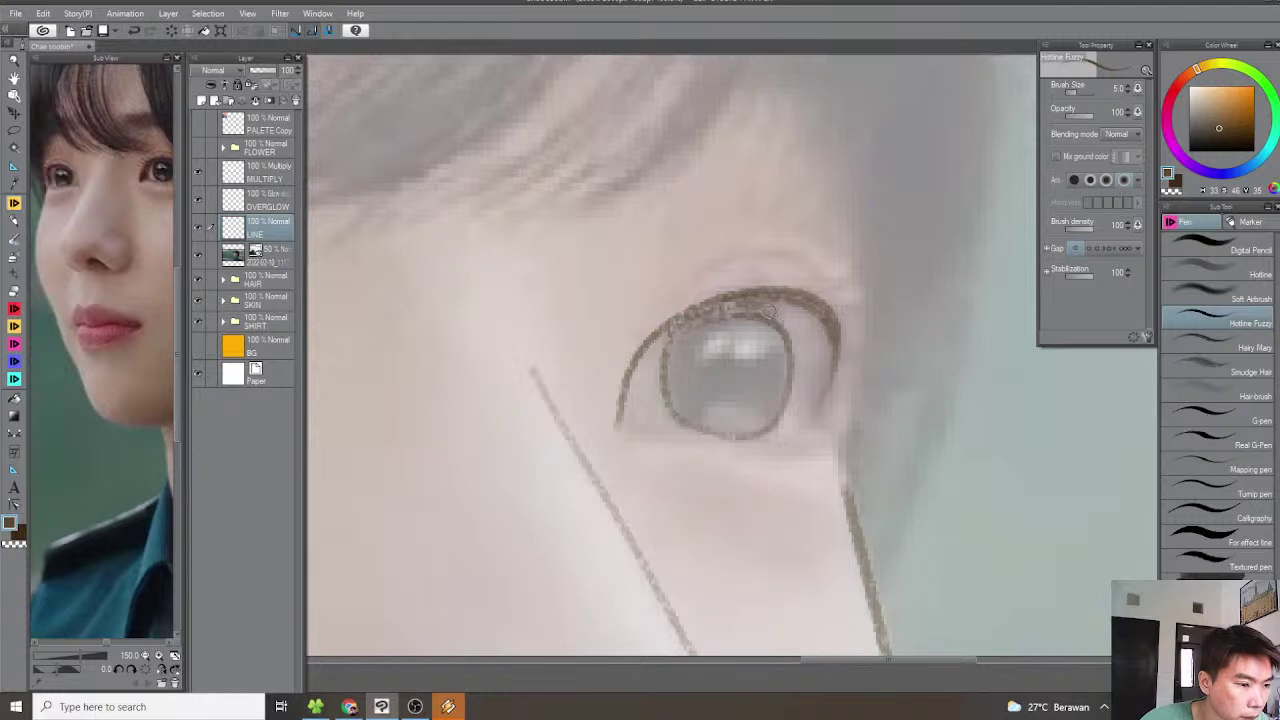
scroll(769, 307, down, 3)
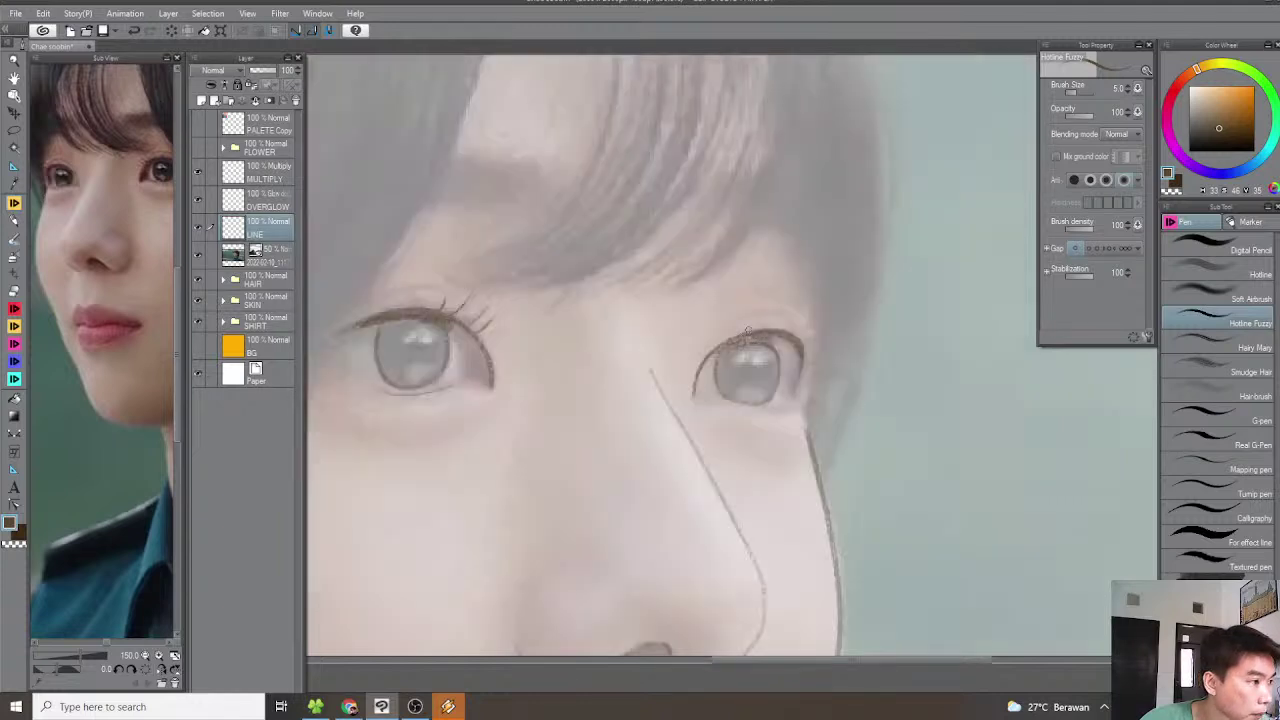
Draw the eyelid crease above the far eye, redoing the first stroke
scroll(746, 333, up, 3)
drag(670, 344, 792, 300)
key(ctrl+z)
mouse_move(670, 344)
mouse_down()
mouse_move(763, 293)
mouse_move(828, 306)
mouse_move(838, 326)
mouse_move(789, 337)
mouse_move(866, 295)
mouse_up()
Add short lashes at the far eye's outer corner with brush size 3
scroll(793, 343, up, 2)
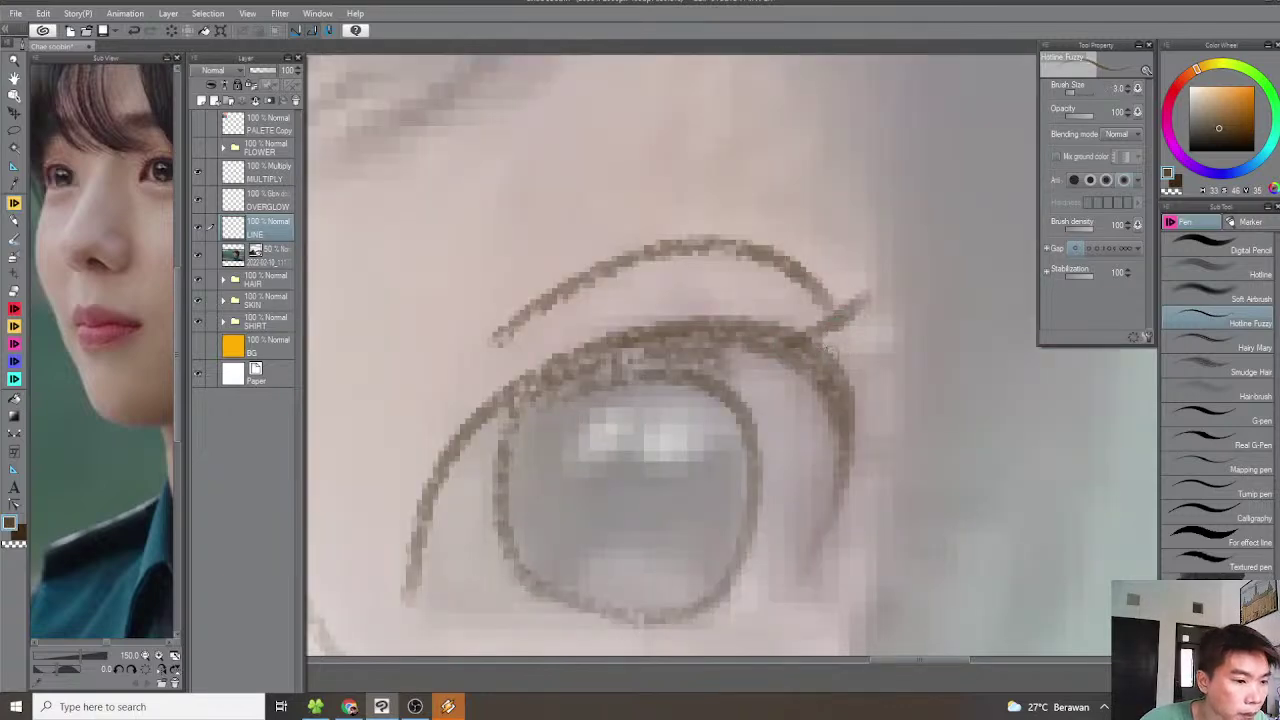
drag(836, 350, 896, 322)
drag(831, 377, 893, 363)
scroll(889, 363, down, 4)
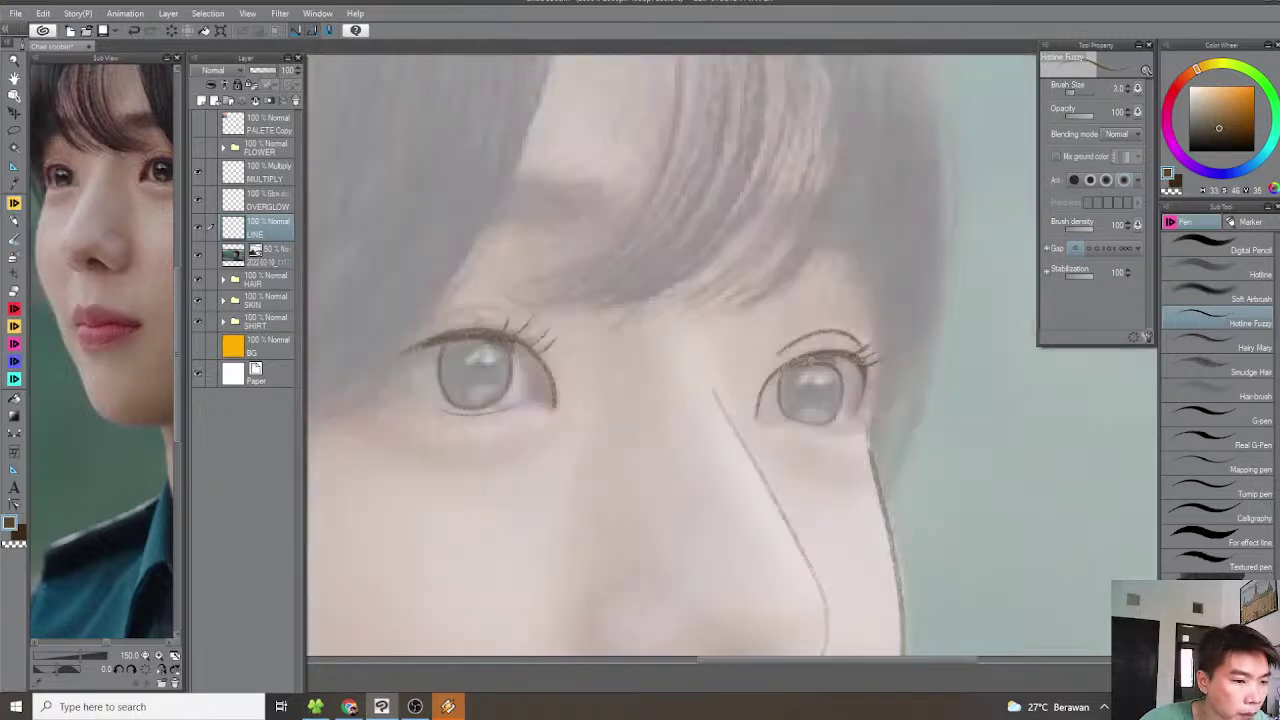
Set the brush size to 4 and trace the eyelid crease above the near eye
drag(691, 359, 726, 366)
scroll(735, 365, down, 2)
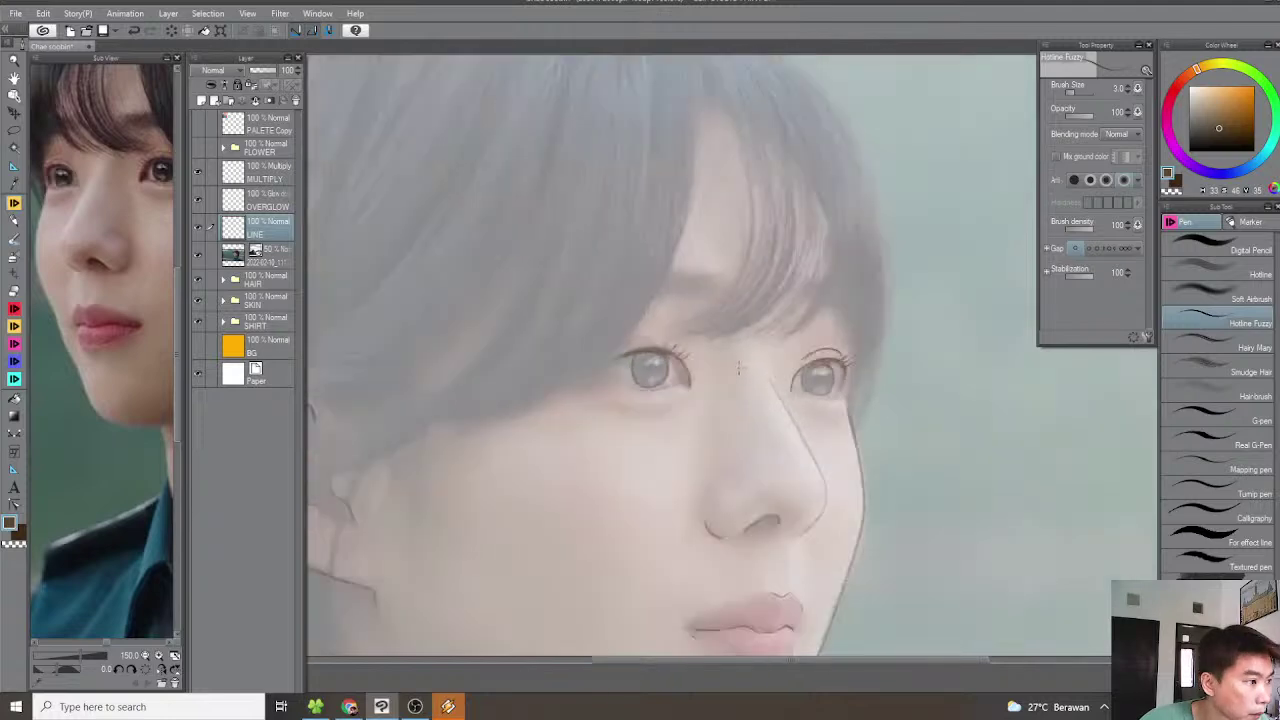
scroll(741, 369, down, 2)
scroll(748, 383, up, 2)
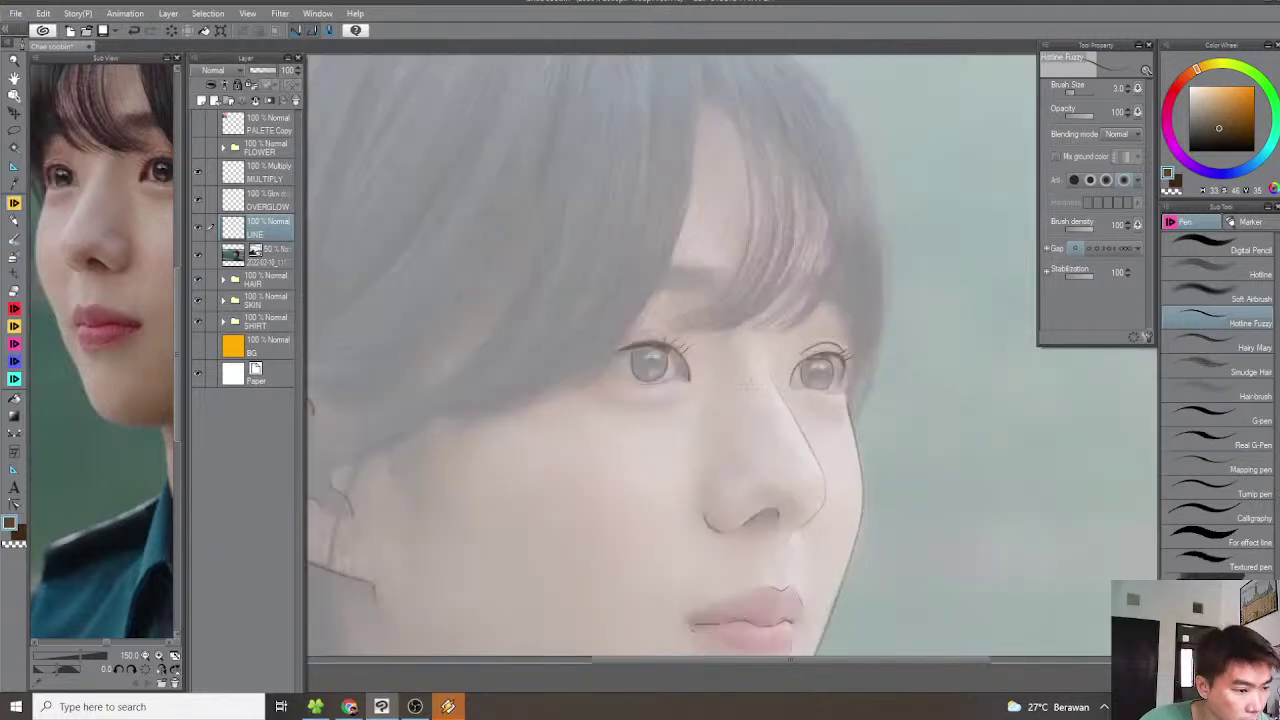
scroll(748, 383, up, 3)
scroll(746, 345, down, 2)
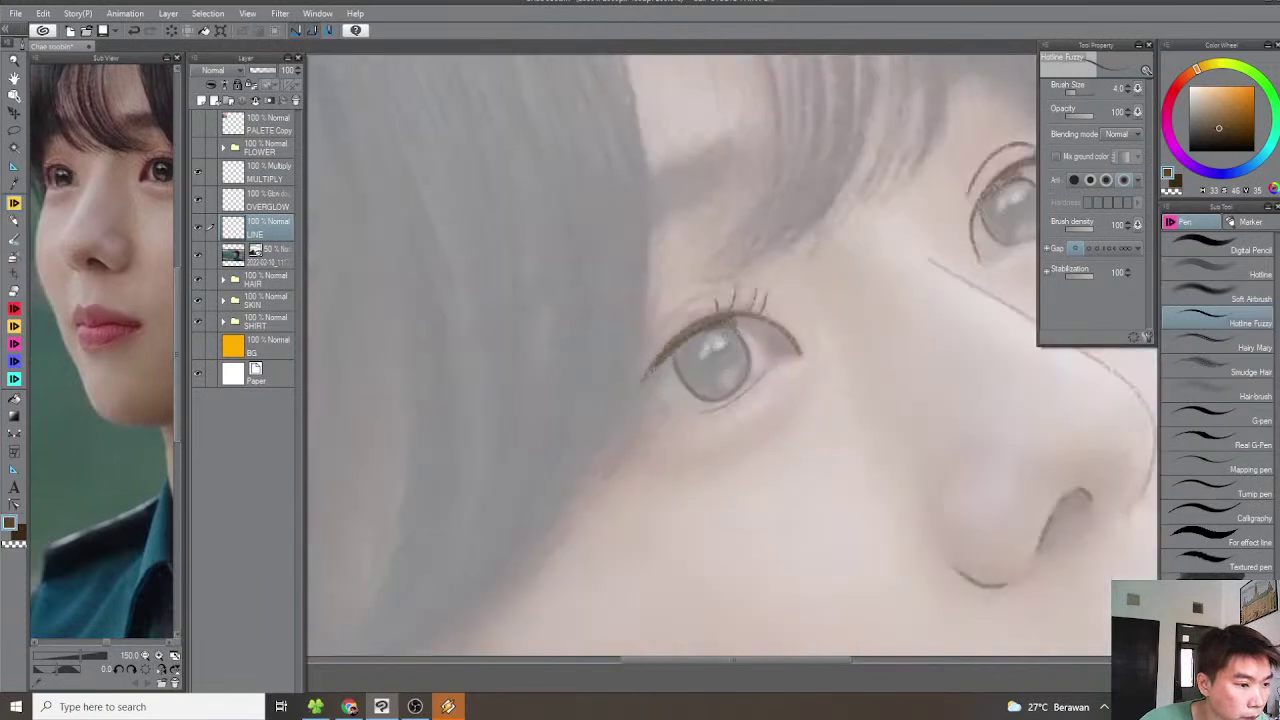
scroll(732, 305, up, 4)
mouse_move(737, 293)
mouse_down()
mouse_move(646, 301)
mouse_move(659, 297)
mouse_move(556, 397)
mouse_move(598, 341)
mouse_up()
key(ctrl+z)
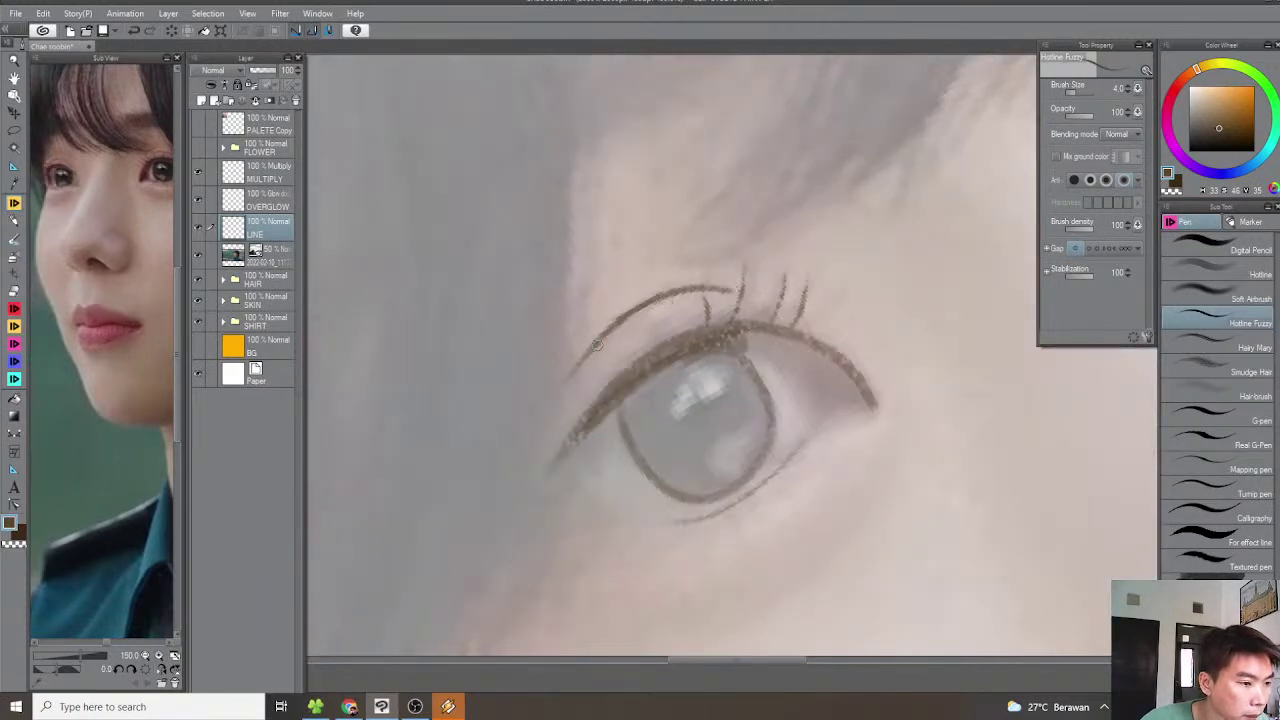
scroll(578, 372, down, 5)
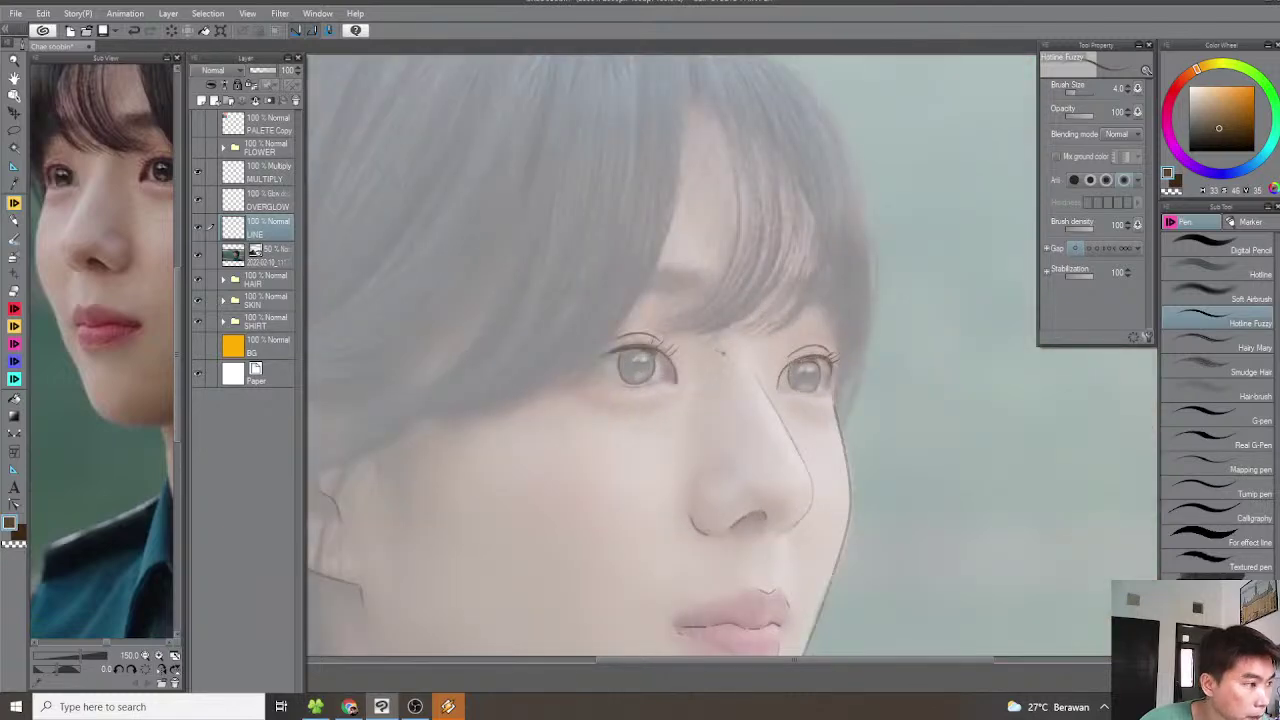
Enlarge the brush and fill the near eye's iris with dark brown strokes
drag(805, 384, 775, 364)
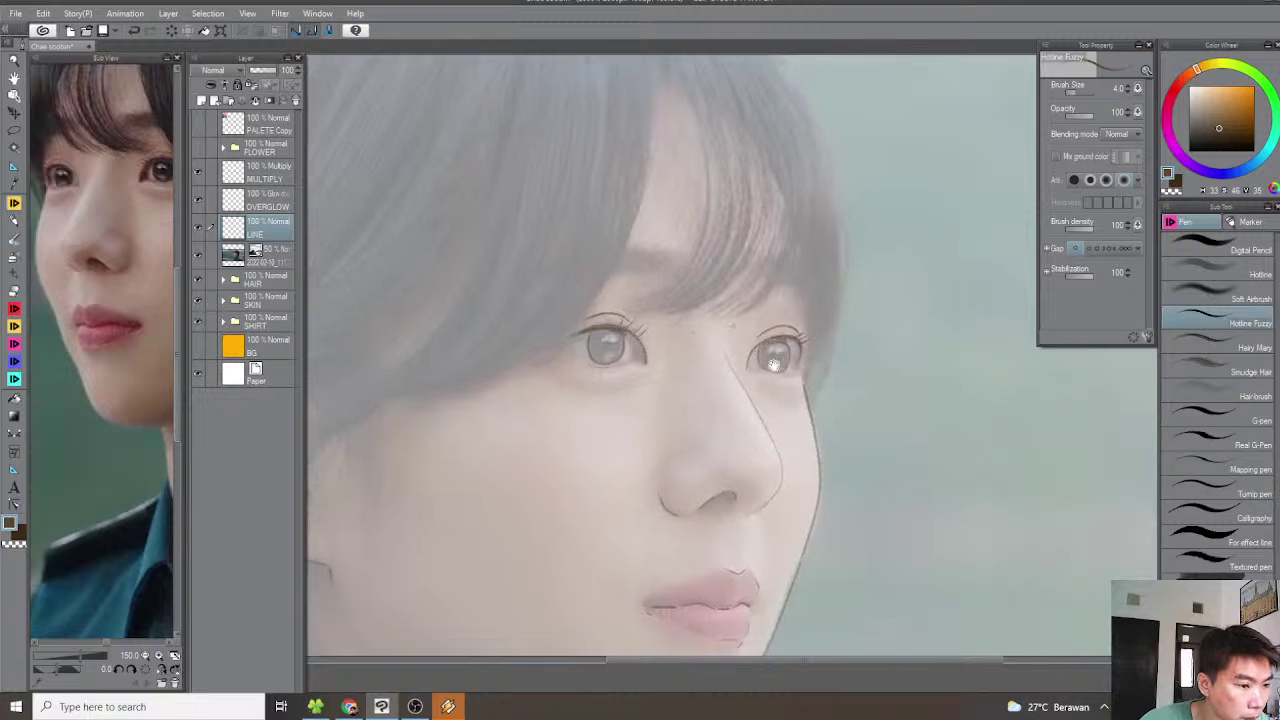
scroll(776, 375, up, 2)
scroll(490, 295, up, 5)
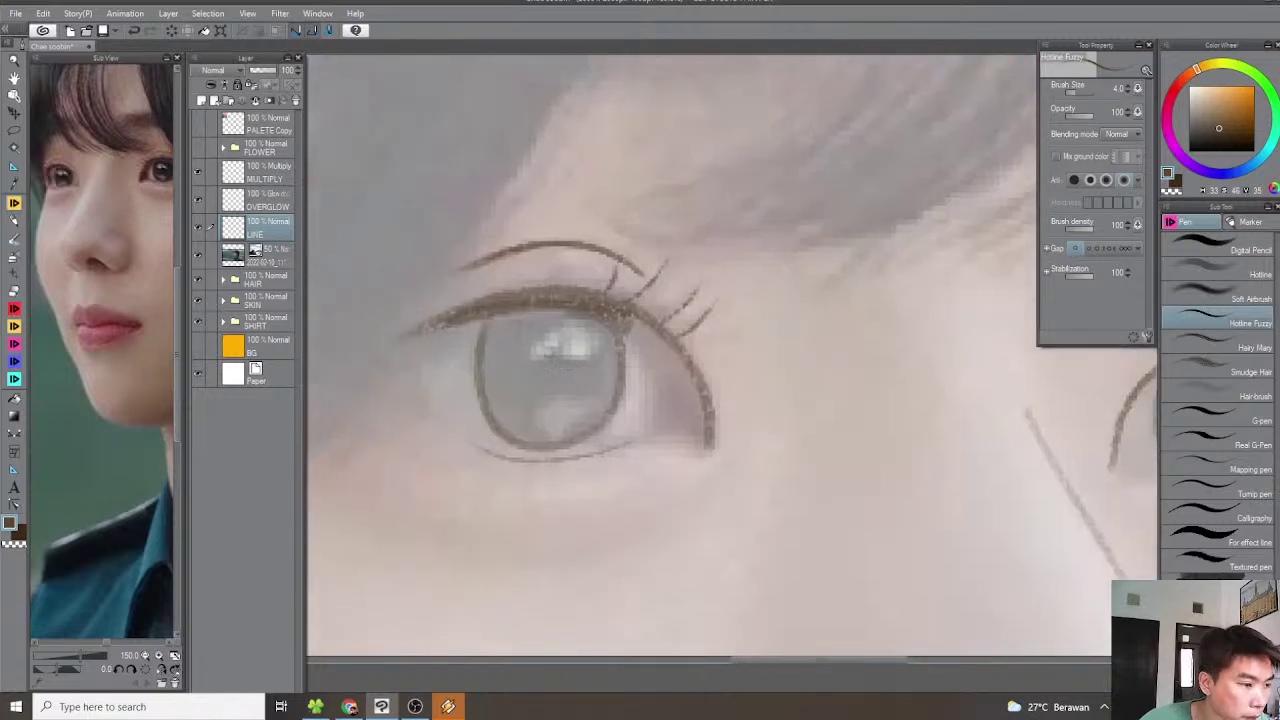
key(])
key(])
key(])
key(])
key(])
mouse_move(502, 318)
mouse_down()
mouse_move(492, 402)
mouse_move(515, 432)
mouse_move(592, 428)
mouse_move(612, 396)
mouse_move(615, 345)
mouse_move(583, 311)
mouse_move(529, 304)
mouse_move(487, 332)
mouse_move(481, 358)
mouse_up()
key(])
drag(586, 338, 497, 348)
mouse_move(583, 345)
mouse_down()
mouse_move(500, 385)
mouse_move(565, 415)
mouse_move(605, 340)
mouse_move(515, 395)
mouse_move(595, 365)
mouse_move(595, 420)
mouse_move(490, 372)
mouse_move(545, 308)
mouse_move(592, 342)
mouse_move(573, 422)
mouse_move(520, 425)
mouse_move(525, 345)
mouse_move(570, 375)
mouse_move(550, 401)
mouse_move(591, 366)
mouse_move(517, 429)
mouse_move(503, 323)
mouse_move(516, 374)
mouse_move(586, 331)
mouse_move(603, 363)
mouse_move(580, 349)
mouse_move(547, 383)
mouse_up()
Fill the far eye's iris with dark brown strokes at brush size 15
scroll(578, 365, down, 2)
scroll(578, 365, down, 2)
scroll(728, 380, up, 6)
mouse_move(629, 304)
mouse_down()
mouse_move(571, 409)
mouse_move(634, 491)
mouse_move(735, 460)
mouse_up()
mouse_move(770, 371)
mouse_down()
mouse_move(726, 283)
mouse_move(674, 277)
mouse_move(681, 292)
mouse_move(624, 339)
mouse_move(694, 311)
mouse_move(602, 396)
mouse_move(722, 314)
mouse_move(627, 415)
mouse_move(636, 434)
mouse_move(736, 359)
mouse_move(692, 434)
mouse_move(661, 434)
mouse_move(632, 469)
mouse_move(723, 489)
mouse_move(773, 423)
mouse_move(784, 353)
mouse_move(740, 293)
mouse_move(651, 279)
mouse_move(566, 353)
mouse_move(654, 273)
mouse_move(588, 295)
mouse_move(568, 406)
mouse_move(620, 435)
mouse_move(622, 338)
mouse_move(642, 370)
mouse_move(618, 469)
mouse_move(647, 481)
mouse_move(721, 434)
mouse_move(727, 386)
mouse_move(689, 318)
mouse_move(737, 444)
mouse_move(670, 320)
mouse_move(700, 336)
mouse_move(666, 442)
mouse_move(607, 459)
mouse_move(668, 482)
mouse_move(579, 446)
mouse_move(631, 505)
mouse_move(709, 489)
mouse_move(753, 442)
mouse_move(698, 420)
mouse_move(614, 432)
mouse_move(695, 305)
mouse_up()
scroll(708, 330, down, 8)
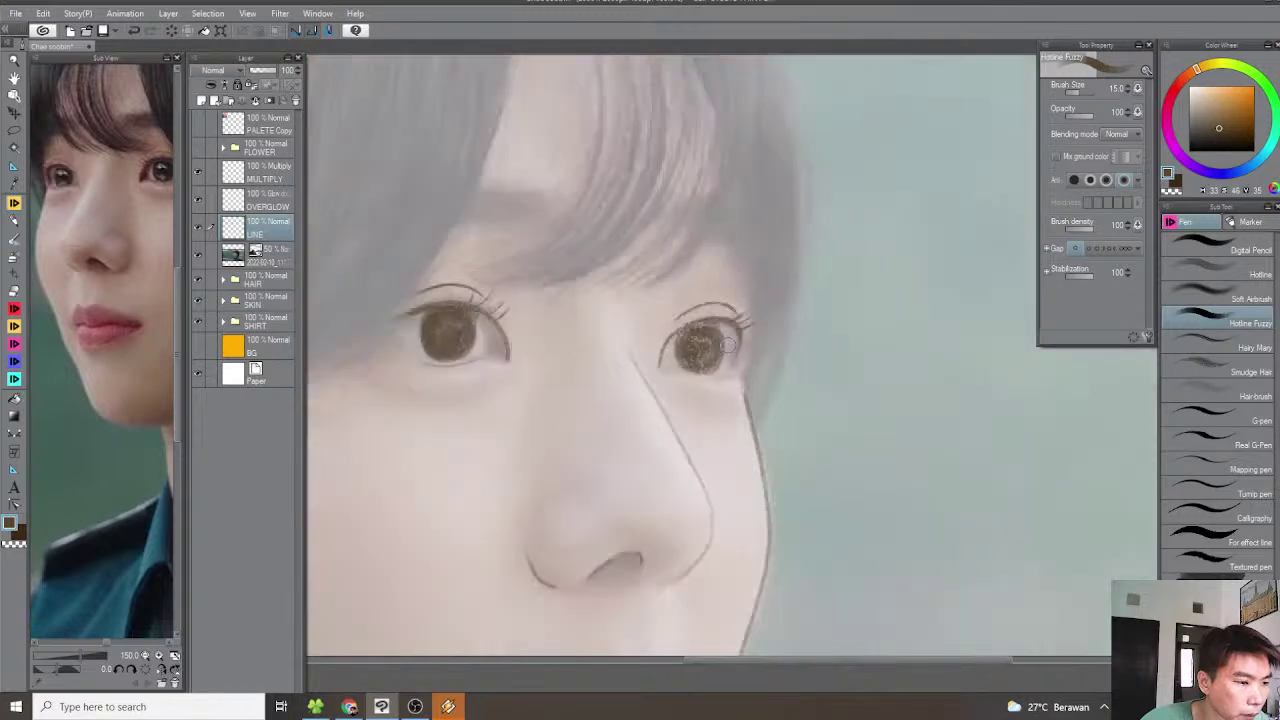
Set the brush size back to 7 for thinner lines
scroll(750, 344, down, 3)
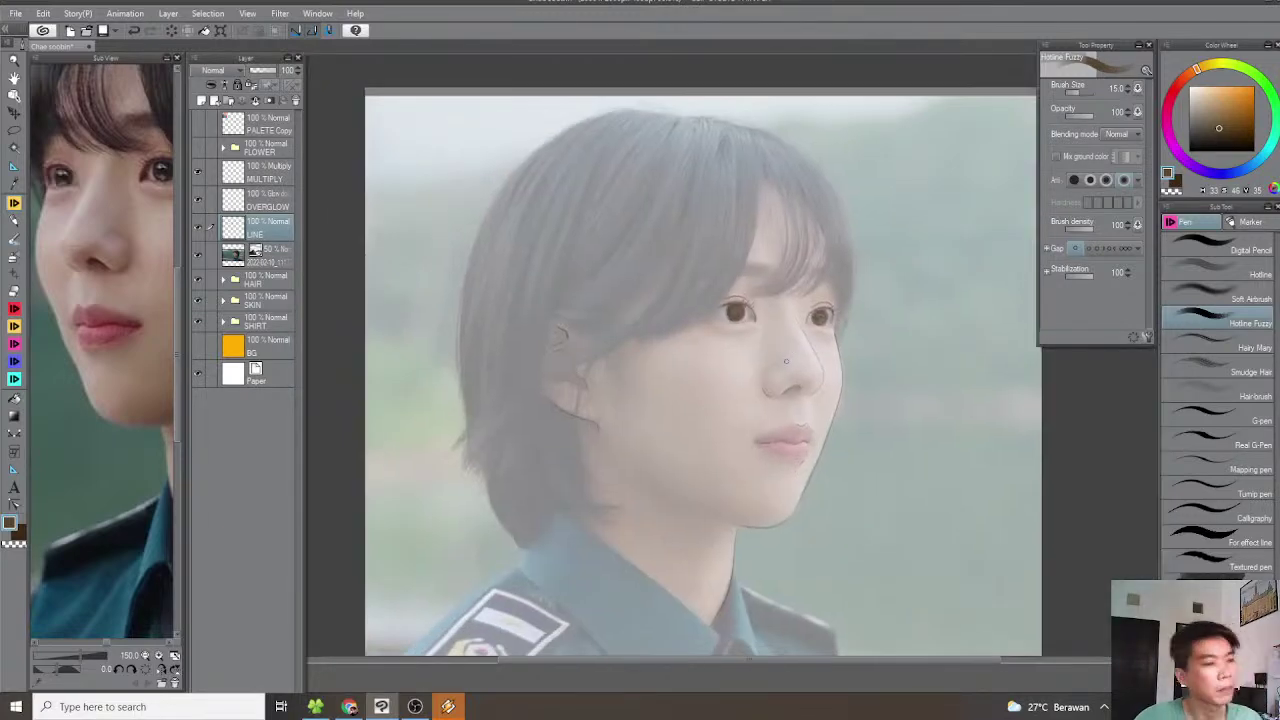
key(bracketleft)
key(bracketleft)
key(bracketleft)
key(bracketleft)
scroll(781, 349, up, 4)
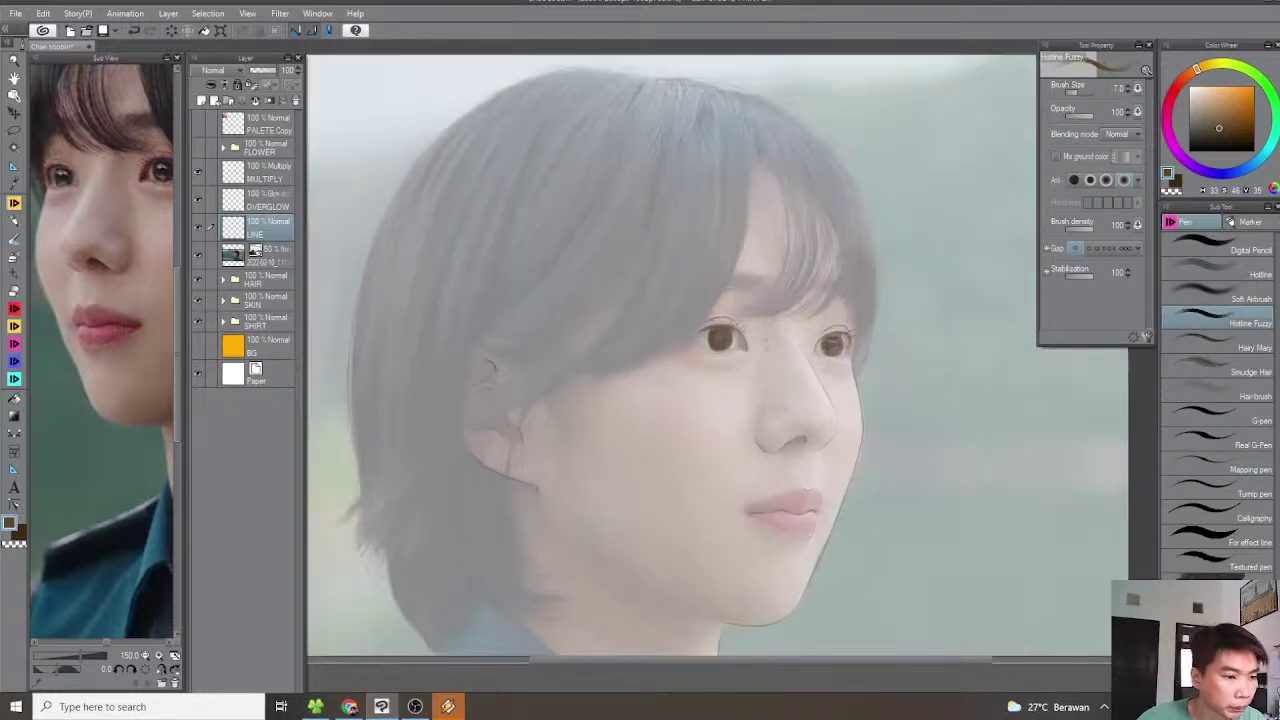
Reduce the brush size to 6 and trace the visible parts of both eyebrows with short strokes
key(h)
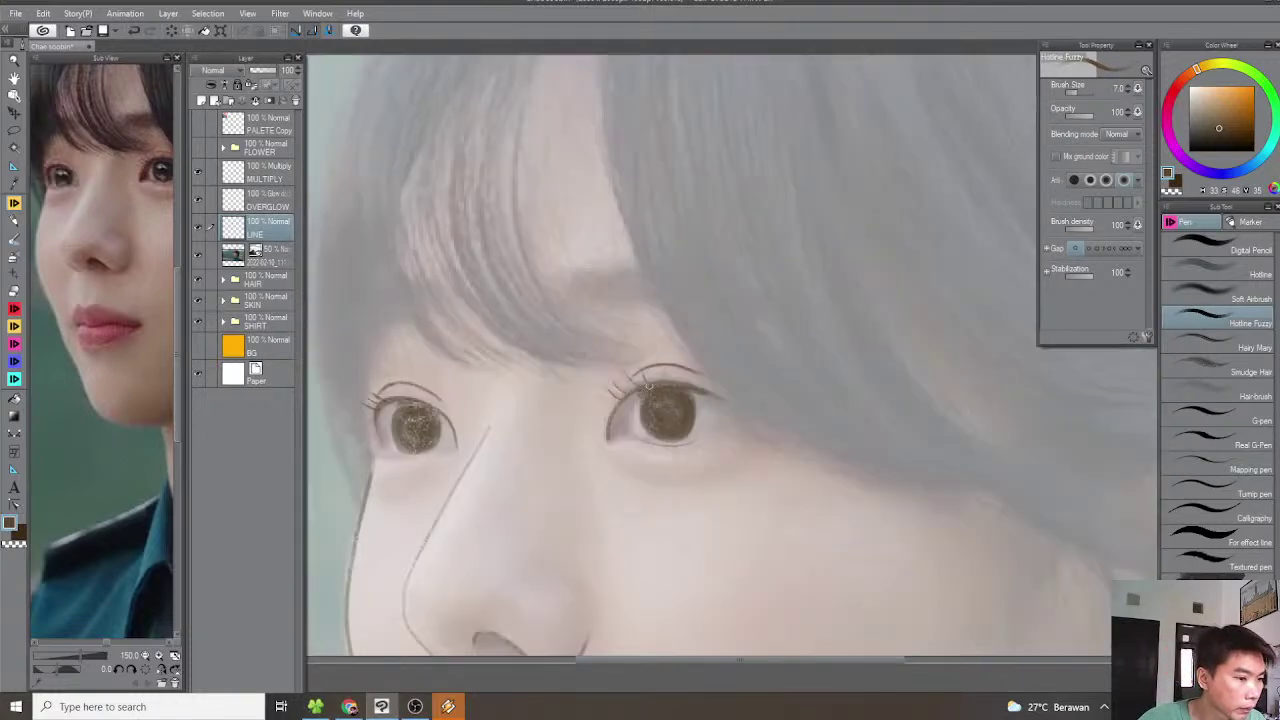
scroll(634, 392, down, 1)
drag(580, 402, 608, 434)
scroll(611, 403, up, 2)
scroll(636, 341, up, 2)
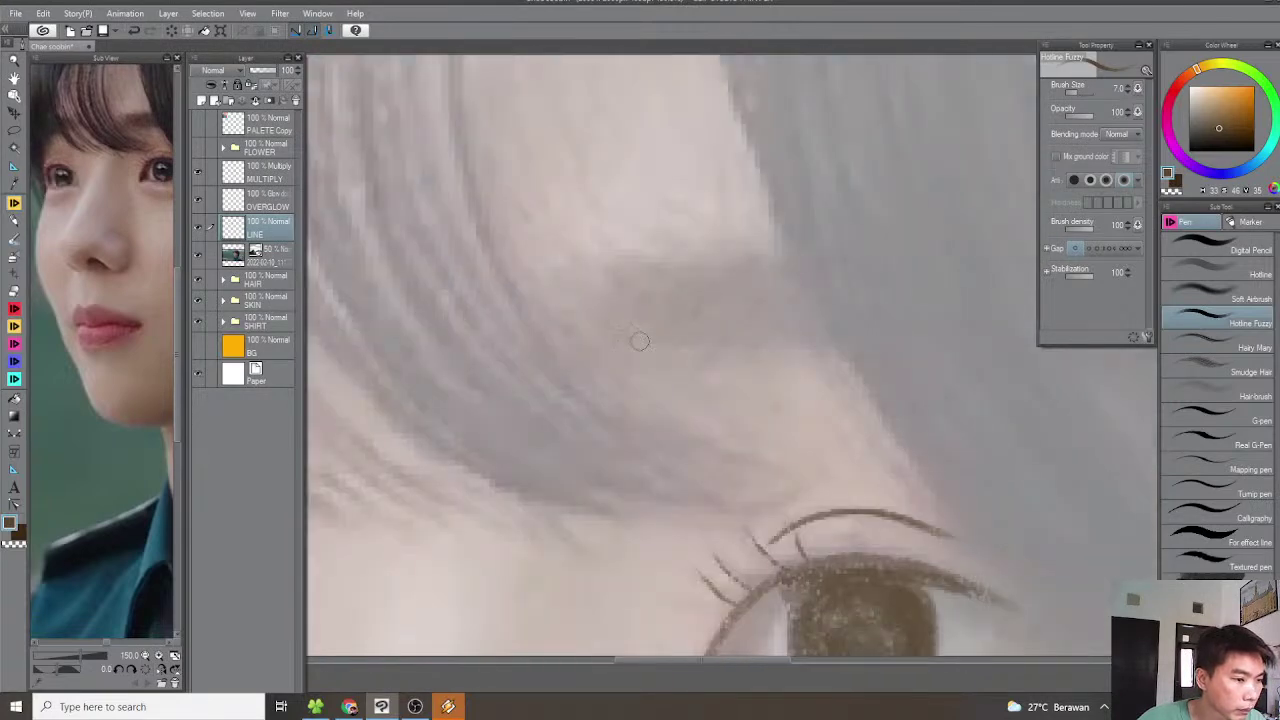
mouse_move(641, 357)
mouse_down()
mouse_move(682, 333)
mouse_move(697, 345)
mouse_move(792, 328)
mouse_move(833, 338)
mouse_up()
mouse_move(656, 300)
mouse_down()
mouse_move(668, 322)
mouse_move(651, 282)
mouse_move(770, 291)
mouse_up()
key(ctrl+z)
mouse_move(643, 294)
mouse_down()
mouse_move(771, 275)
mouse_move(715, 302)
mouse_up()
scroll(672, 295, up, 6)
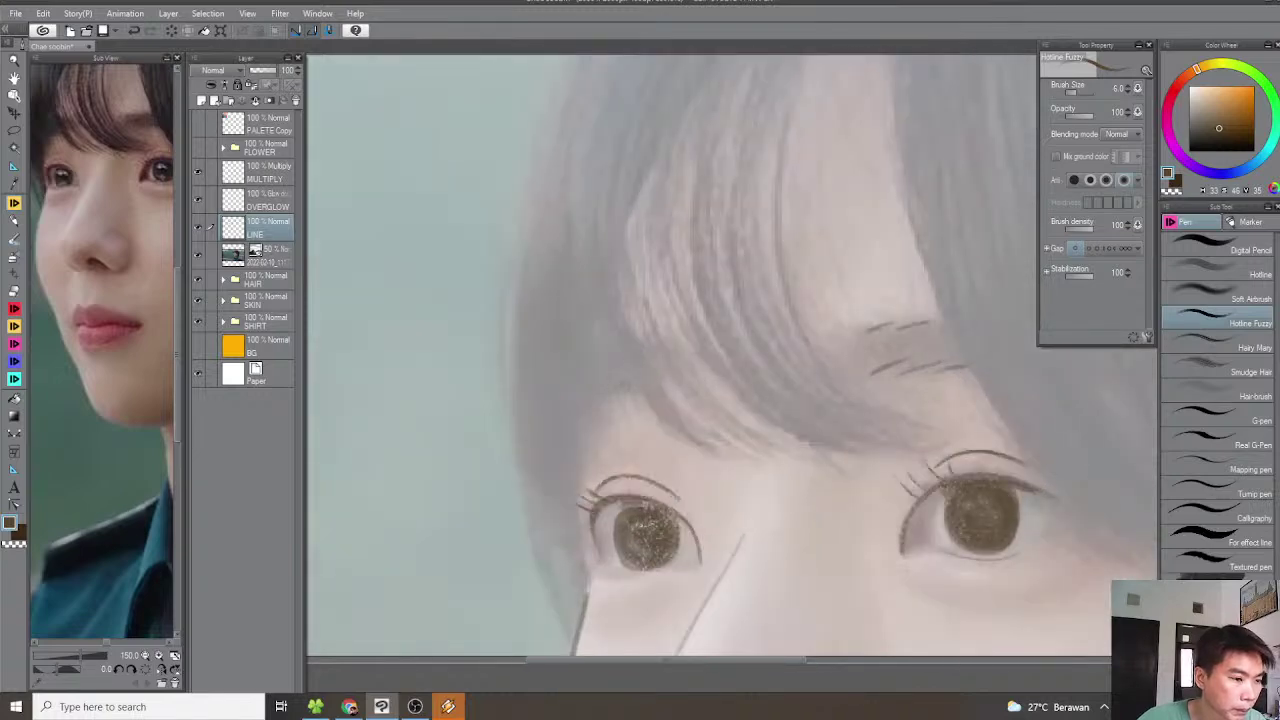
scroll(543, 391, down, 5)
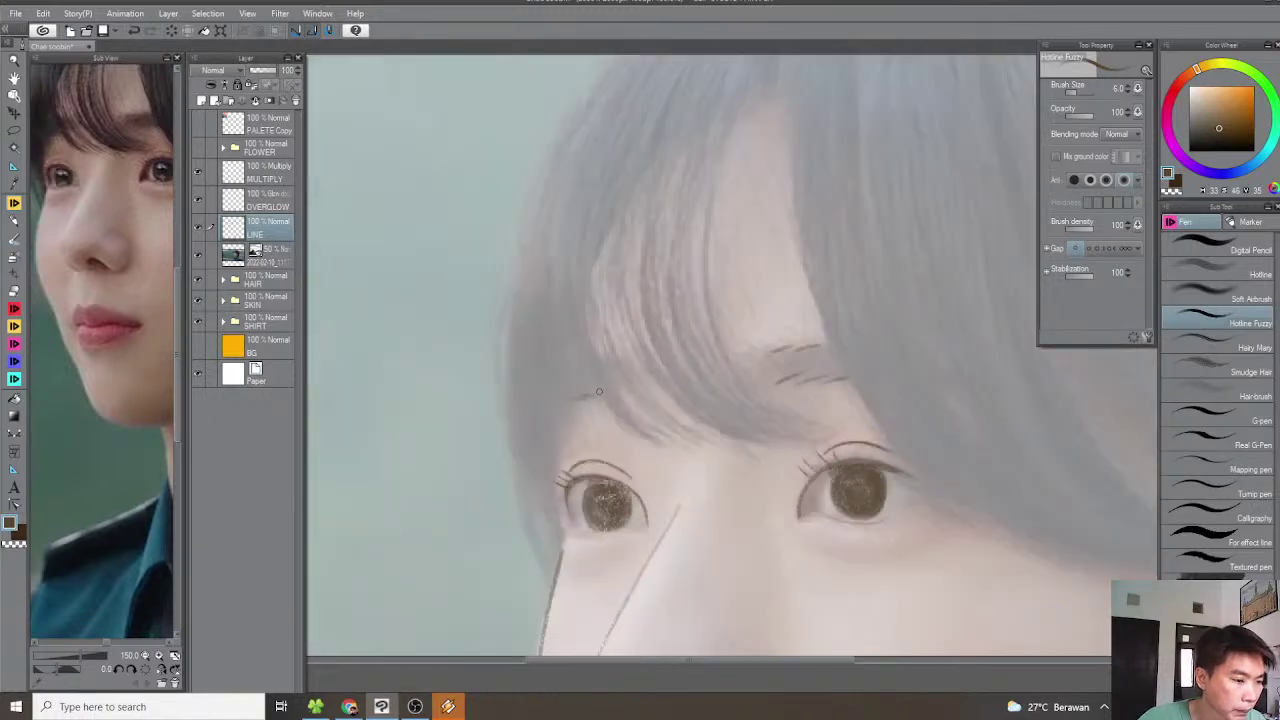
scroll(620, 365, down, 3)
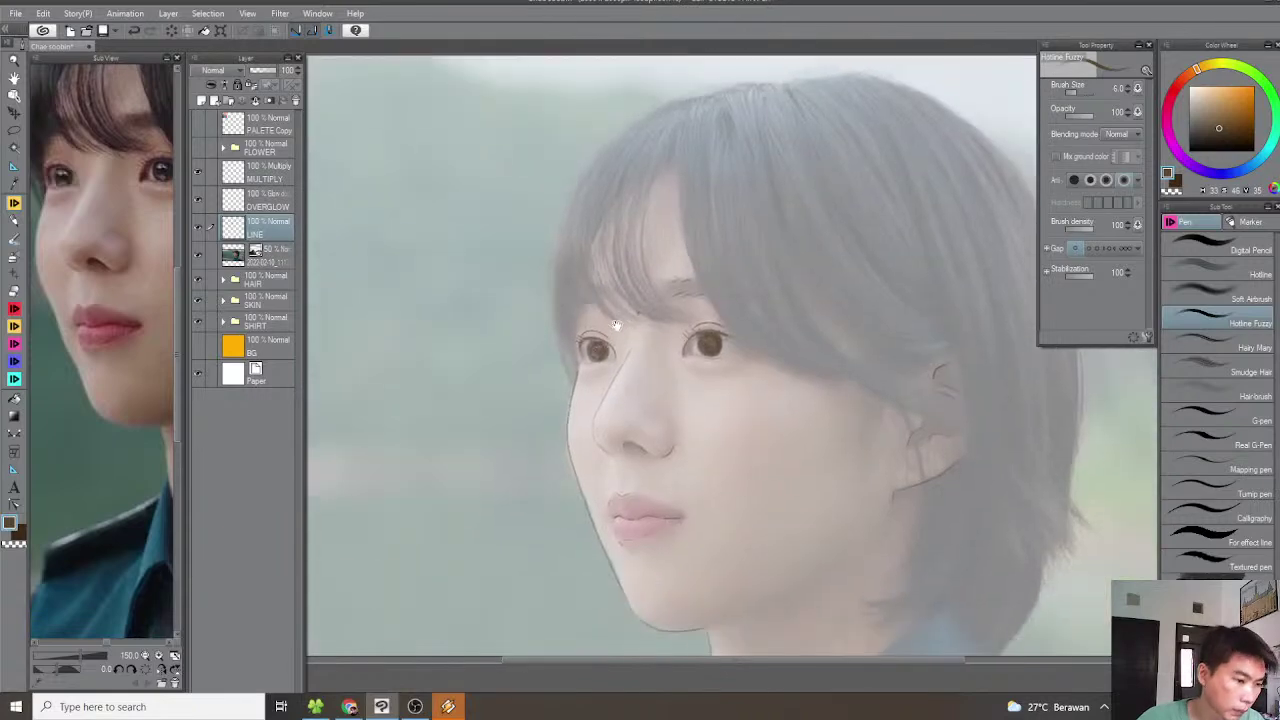
scroll(722, 402, down, 3)
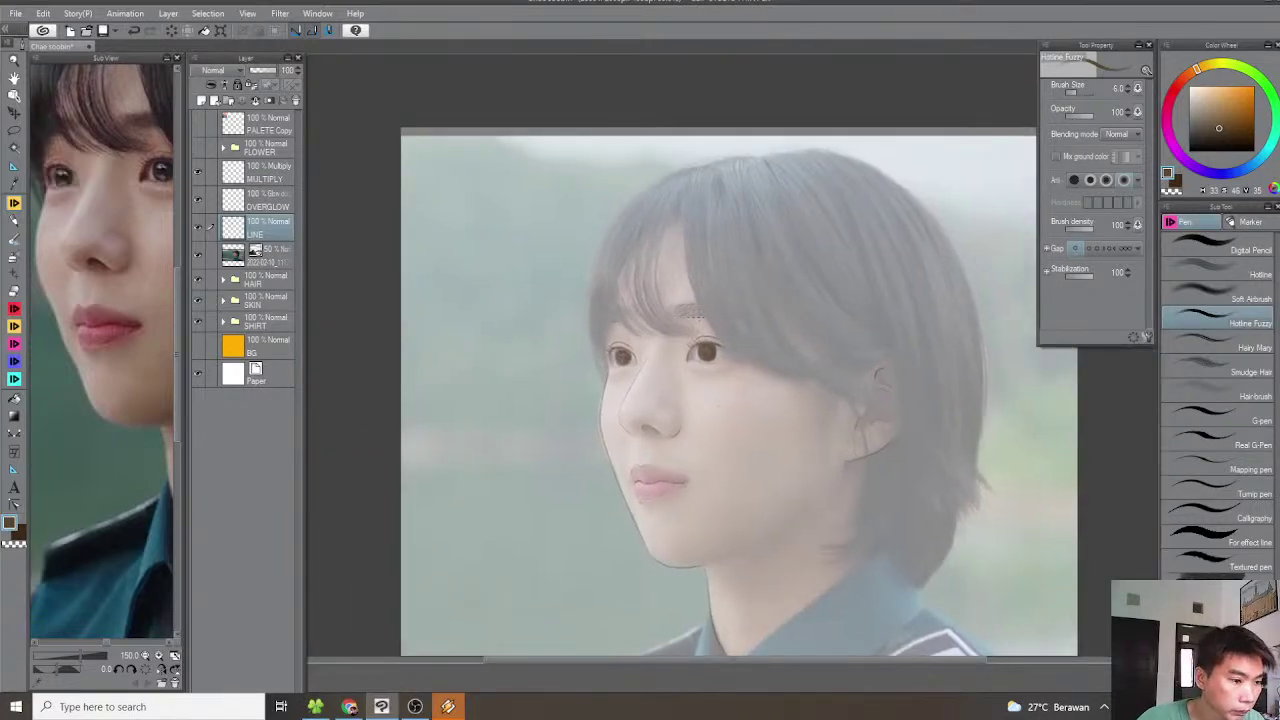
scroll(661, 333, up, 2)
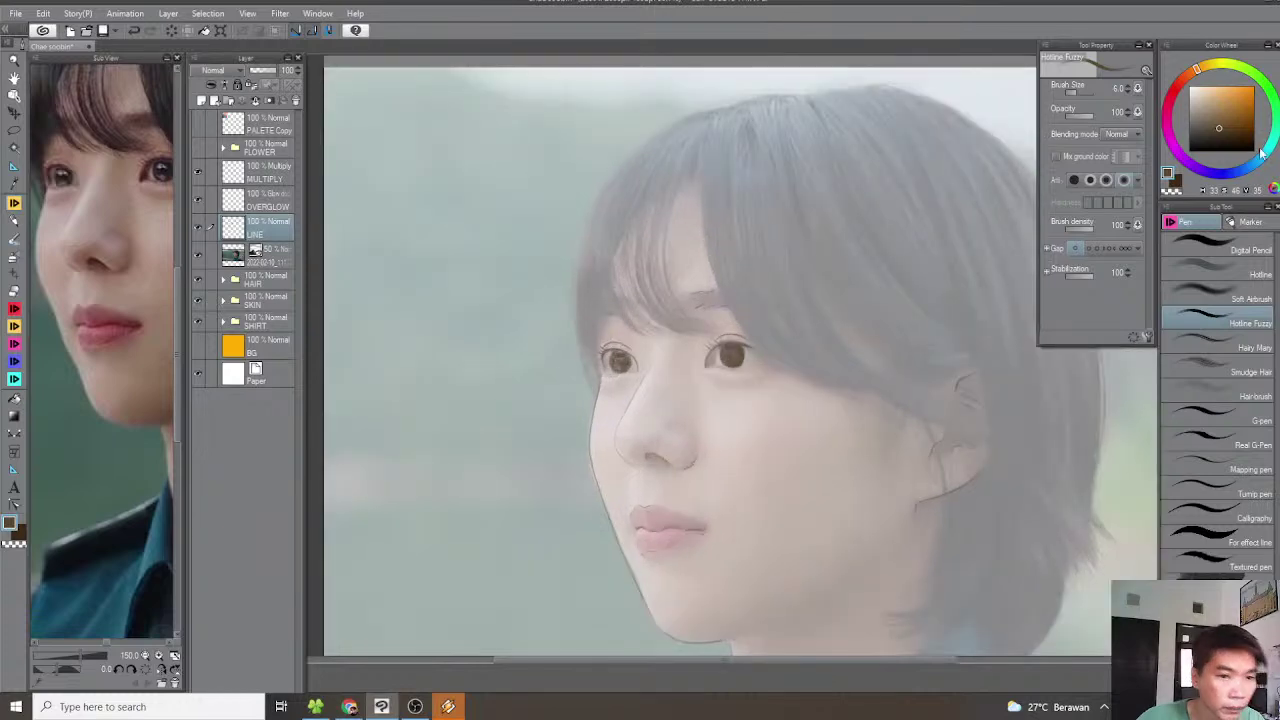
Pick a darker, nearly black grey-brown drawing colour for the hair lines
click(1208, 132)
drag(750, 310, 691, 331)
scroll(691, 331, up, 1)
drag(628, 395, 641, 292)
scroll(641, 288, up, 1)
mouse_move(857, 228)
mouse_down()
mouse_move(893, 235)
mouse_move(816, 238)
mouse_move(722, 282)
mouse_move(646, 374)
mouse_up()
key(ctrl+z)
mouse_move(930, 221)
mouse_down()
mouse_move(774, 258)
mouse_move(692, 323)
mouse_move(654, 374)
mouse_move(646, 425)
mouse_move(681, 479)
mouse_move(655, 460)
mouse_up()
key(ctrl+z)
mouse_move(958, 205)
mouse_down()
mouse_move(762, 266)
mouse_move(698, 315)
mouse_move(660, 432)
mouse_up()
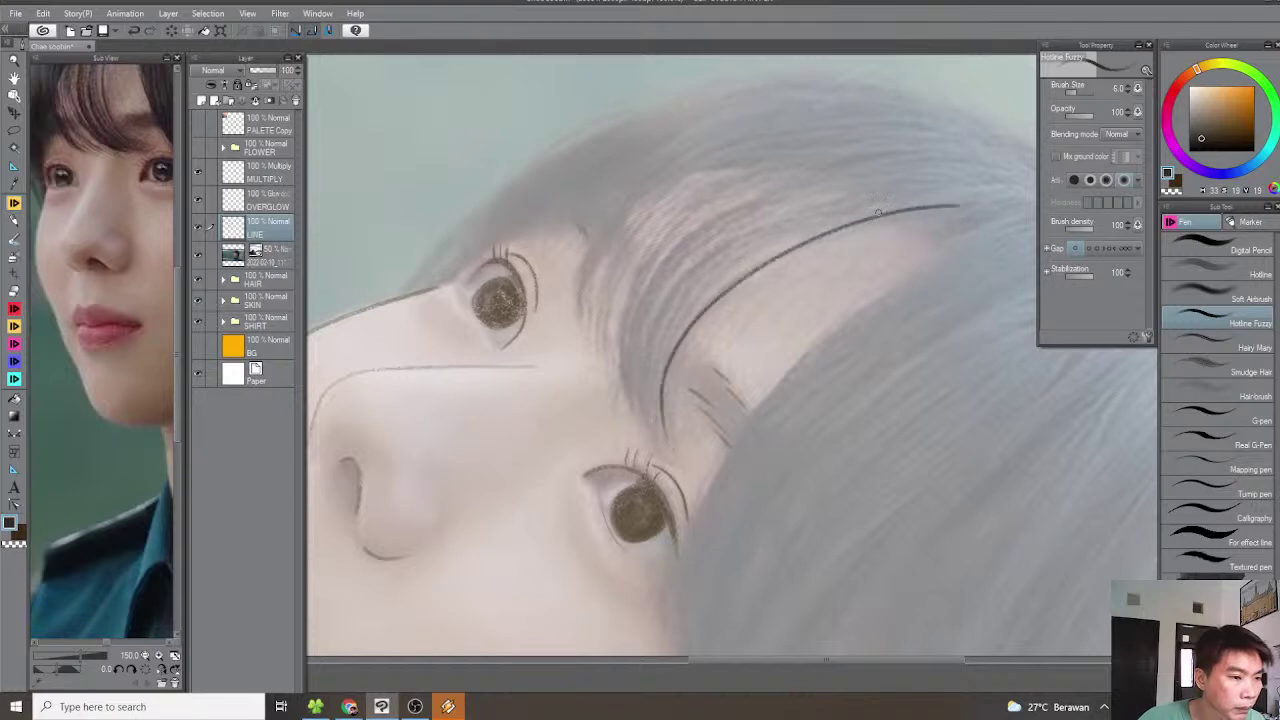
scroll(914, 222, down, 1)
drag(917, 226, 847, 248)
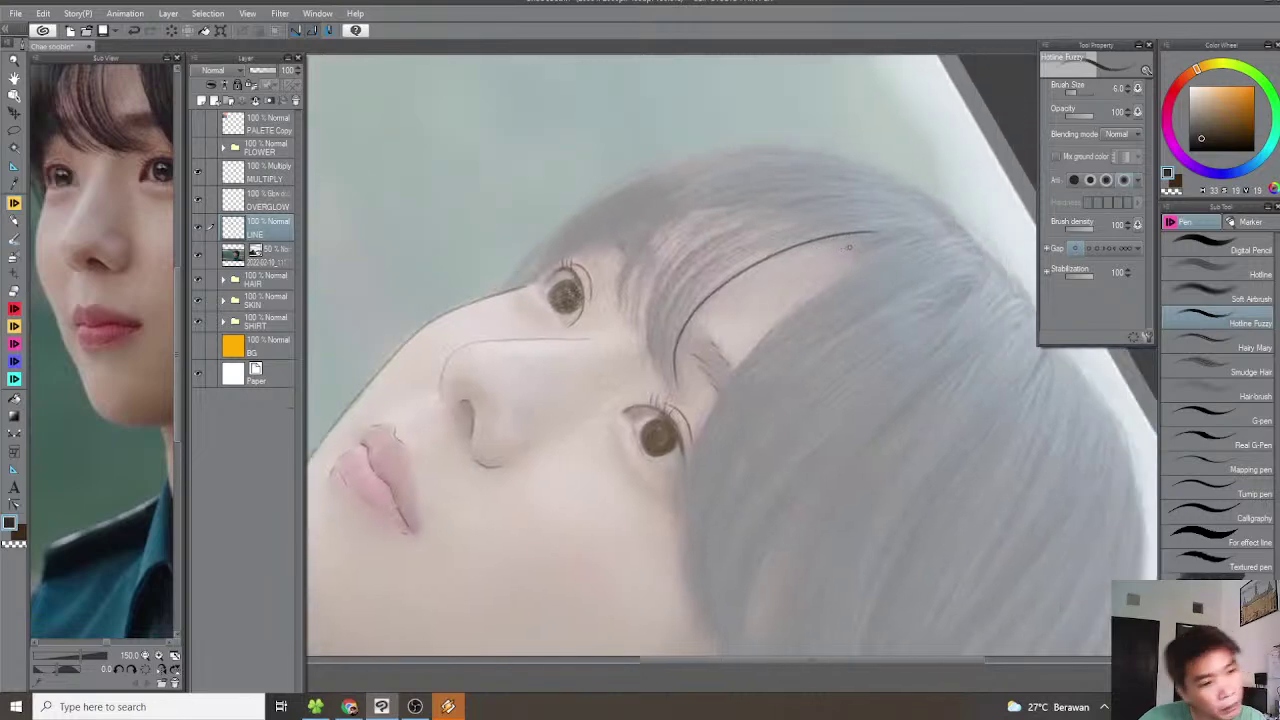
key(ctrl+z)
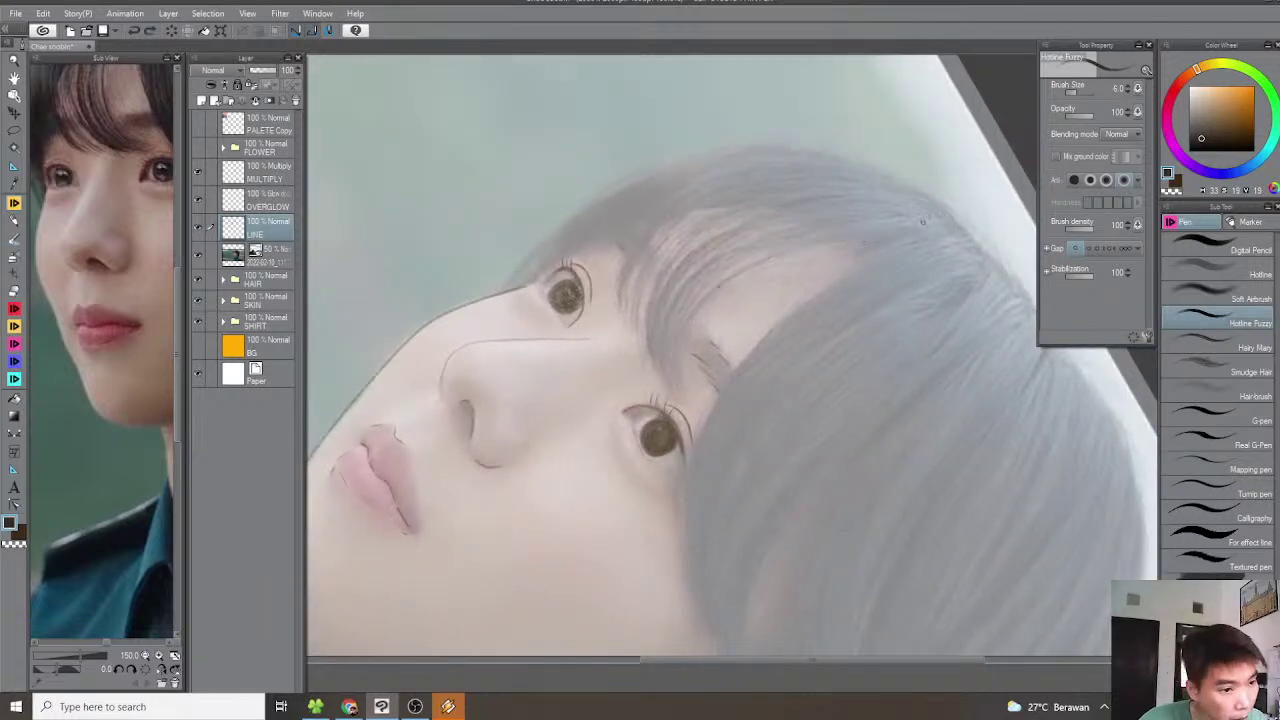
mouse_move(908, 219)
mouse_down()
mouse_move(794, 242)
mouse_move(716, 277)
mouse_move(655, 354)
mouse_up()
key(ctrl+z)
mouse_move(926, 219)
mouse_down()
mouse_move(796, 252)
mouse_move(706, 300)
mouse_move(677, 390)
mouse_up()
key(ctrl+z)
Trace the first bang strands beside the bare forehead, curving from the hair parting down to the brow
mouse_move(918, 221)
mouse_down()
mouse_move(740, 266)
mouse_move(681, 330)
mouse_move(675, 376)
mouse_up()
drag(803, 244, 795, 270)
scroll(876, 233, up, 1)
mouse_move(914, 242)
mouse_down()
mouse_move(804, 245)
mouse_move(705, 272)
mouse_move(619, 317)
mouse_move(572, 362)
mouse_move(586, 354)
mouse_move(536, 454)
mouse_move(547, 488)
mouse_up()
mouse_move(903, 239)
mouse_down()
mouse_move(724, 248)
mouse_move(633, 286)
mouse_move(560, 342)
mouse_move(524, 401)
mouse_move(516, 466)
mouse_move(530, 494)
mouse_up()
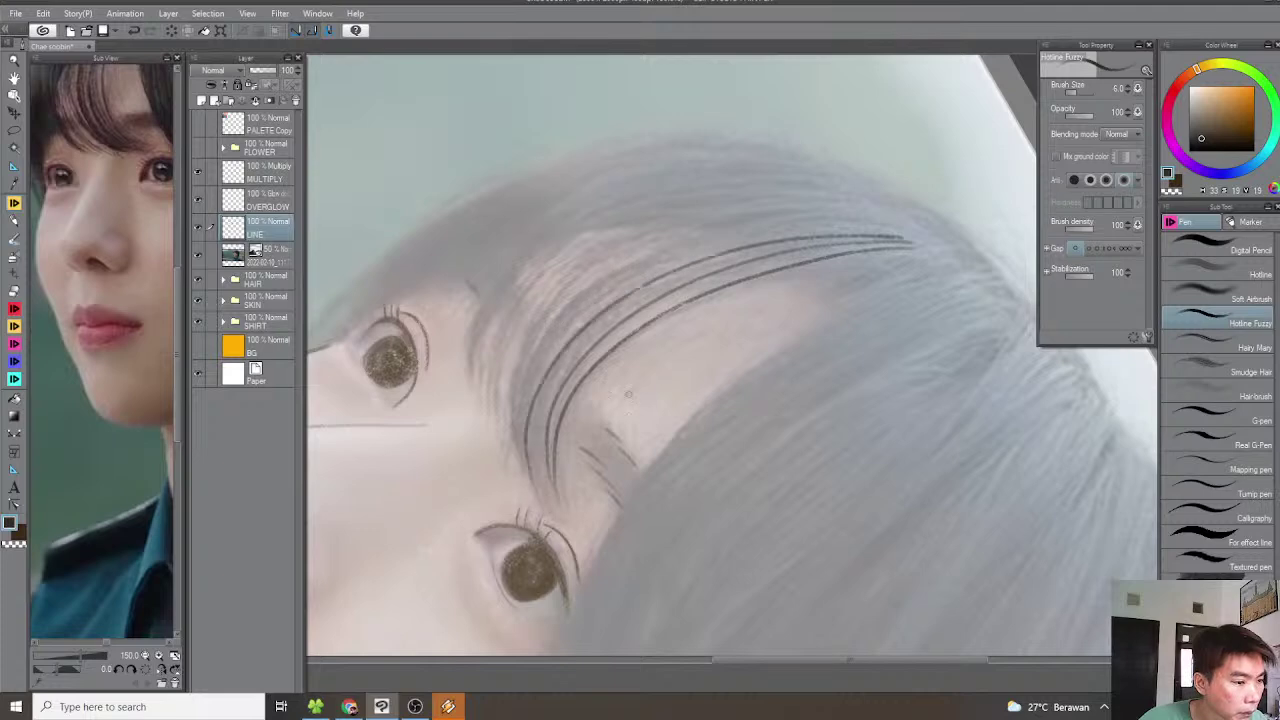
mouse_move(905, 236)
mouse_down()
mouse_move(746, 236)
mouse_move(647, 261)
mouse_move(511, 378)
mouse_move(514, 472)
mouse_up()
Add more long curved strands through the middle of the bangs, redoing the ones that miss the photo
drag(623, 374, 639, 406)
mouse_move(884, 258)
mouse_down()
mouse_move(770, 262)
mouse_move(627, 308)
mouse_move(531, 394)
mouse_move(519, 444)
mouse_move(573, 421)
mouse_up()
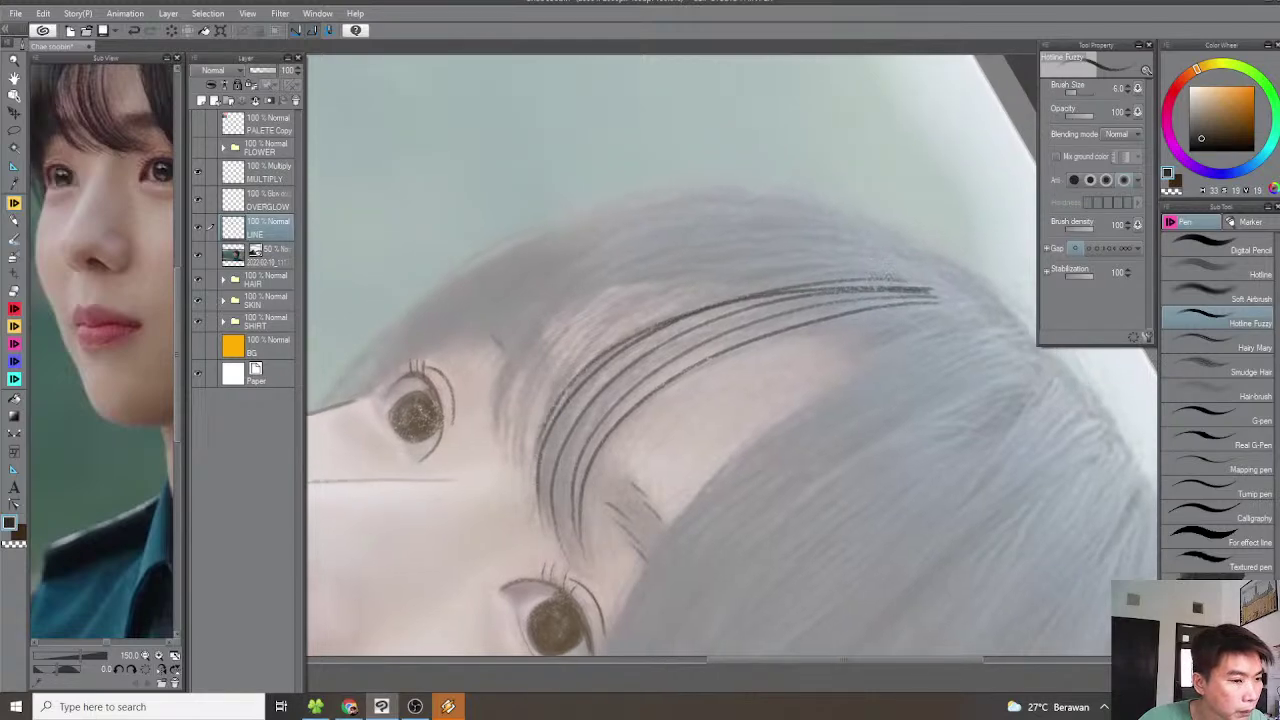
mouse_move(897, 268)
mouse_down()
mouse_move(832, 269)
mouse_move(625, 322)
mouse_move(549, 375)
mouse_move(527, 419)
mouse_move(530, 470)
mouse_up()
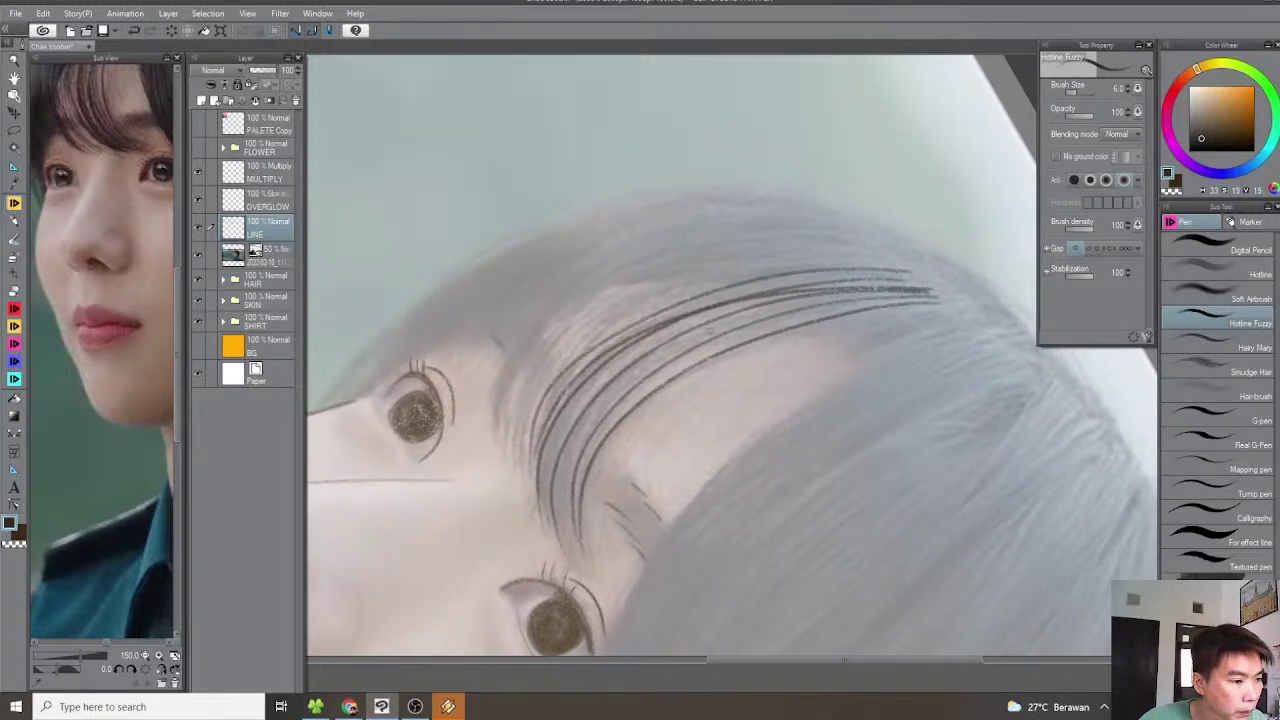
mouse_move(893, 260)
mouse_down()
mouse_move(770, 256)
mouse_move(595, 322)
mouse_move(515, 474)
mouse_move(740, 292)
mouse_up()
key(ctrl+z)
key(ctrl+z)
mouse_move(900, 240)
mouse_down()
mouse_move(812, 246)
mouse_move(665, 305)
mouse_move(608, 370)
mouse_move(582, 462)
mouse_up()
mouse_move(905, 240)
mouse_down()
mouse_move(710, 282)
mouse_move(596, 382)
mouse_move(577, 500)
mouse_up()
mouse_move(891, 220)
mouse_down()
mouse_move(744, 251)
mouse_move(560, 408)
mouse_move(553, 470)
mouse_move(588, 570)
mouse_up()
Trace the outer bang strands toward the far eye
drag(715, 303, 786, 297)
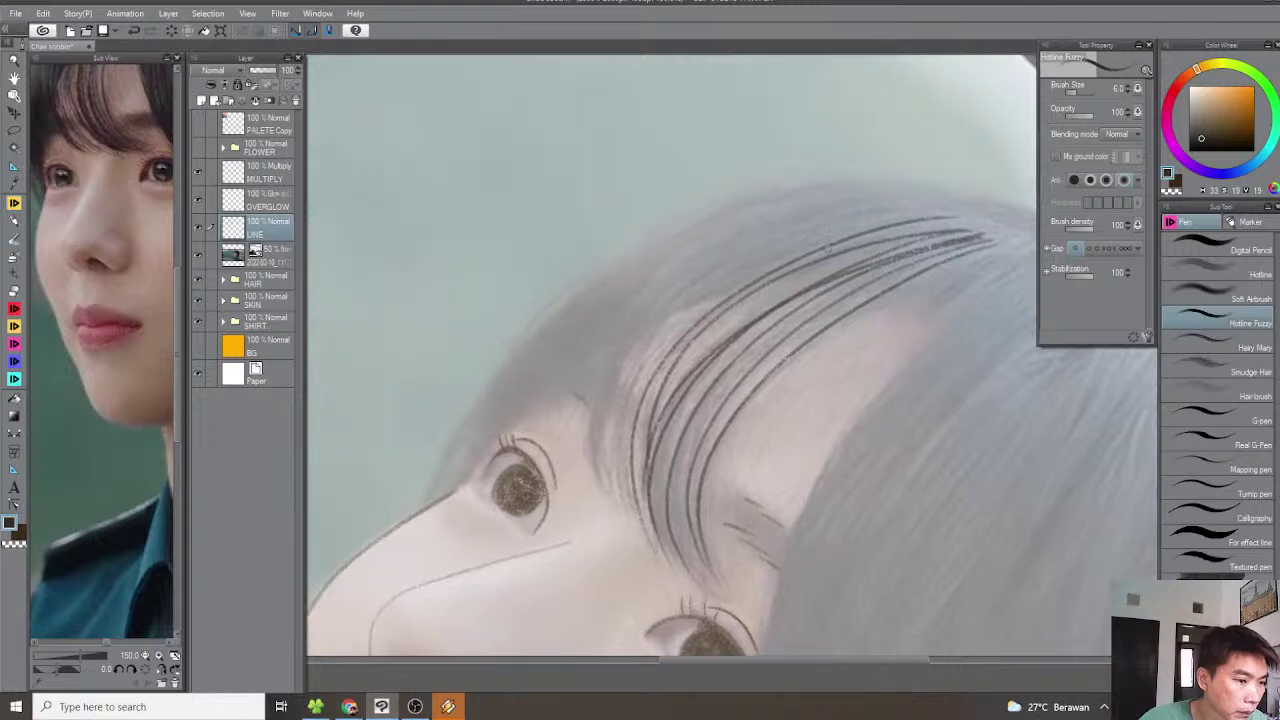
mouse_move(883, 201)
mouse_down()
mouse_move(753, 245)
mouse_move(633, 345)
mouse_move(605, 458)
mouse_move(622, 518)
mouse_up()
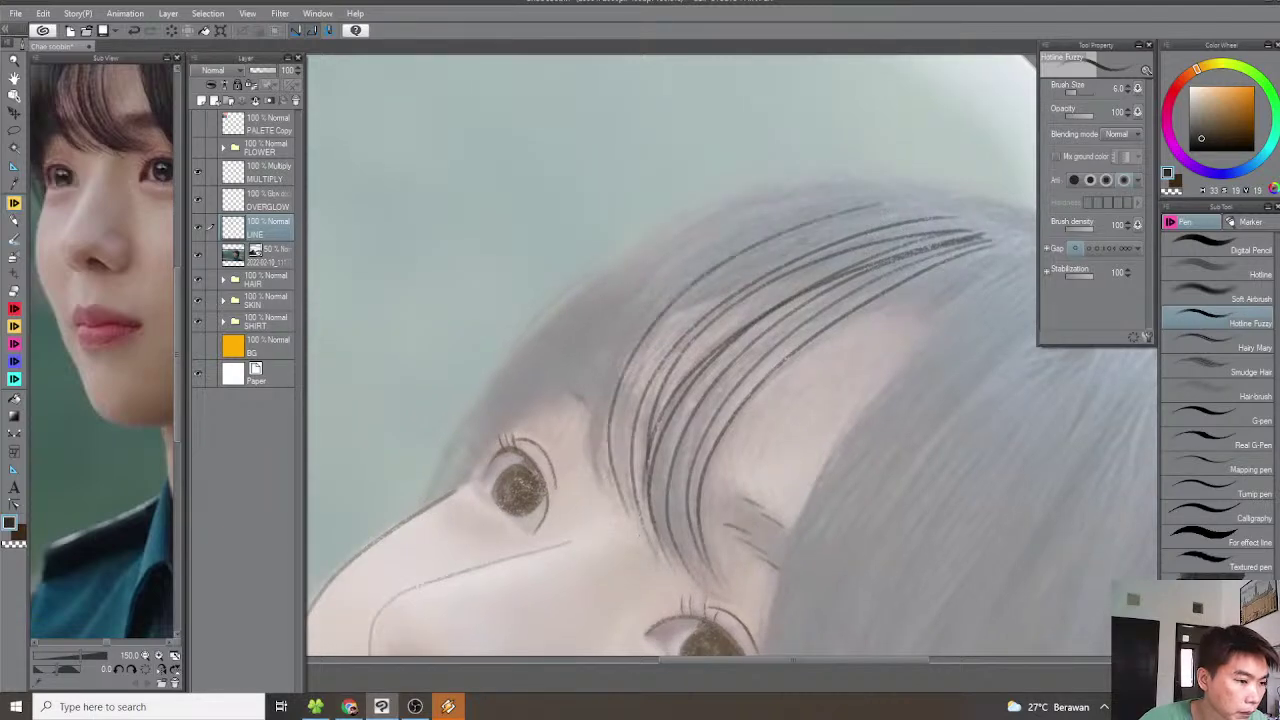
mouse_move(879, 196)
mouse_down()
mouse_move(720, 246)
mouse_move(624, 332)
mouse_move(588, 428)
mouse_move(620, 478)
mouse_move(632, 423)
mouse_up()
Trace the lower edge of the side-swept fringe from the parting past the near eye toward the ear
key(minus)
key(minus)
key(minus)
scroll(652, 453, down, 3)
scroll(684, 393, up, 3)
key(asciicircum)
key(asciicircum)
key(asciicircum)
key(asciicircum)
key(asciicircum)
mouse_move(708, 364)
mouse_down()
mouse_move(769, 314)
mouse_move(894, 252)
mouse_move(857, 245)
mouse_move(709, 322)
mouse_move(643, 412)
mouse_move(628, 524)
mouse_up()
scroll(800, 310, up, 3)
drag(667, 476, 702, 356)
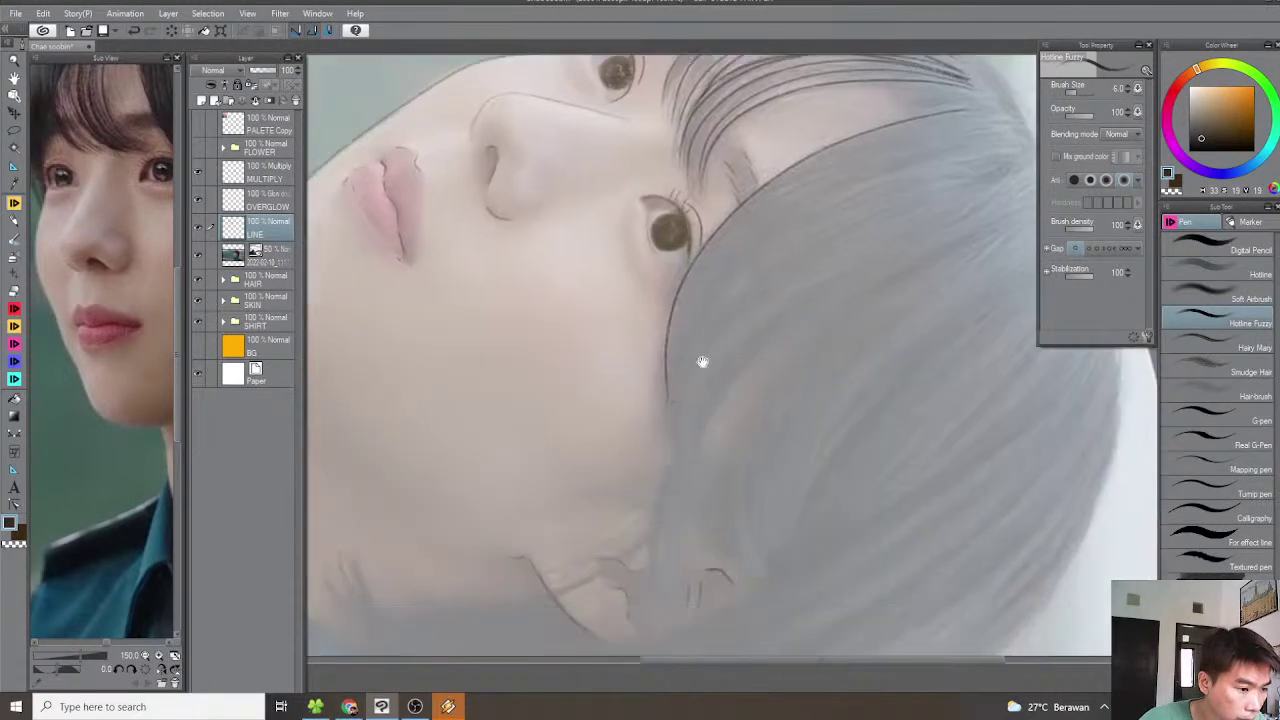
drag(663, 467, 702, 336)
scroll(678, 388, up, 1)
Trace a long curved strand from the crown across the side hair down over the ear
scroll(678, 391, down, 1)
key(minus)
key(minus)
key(minus)
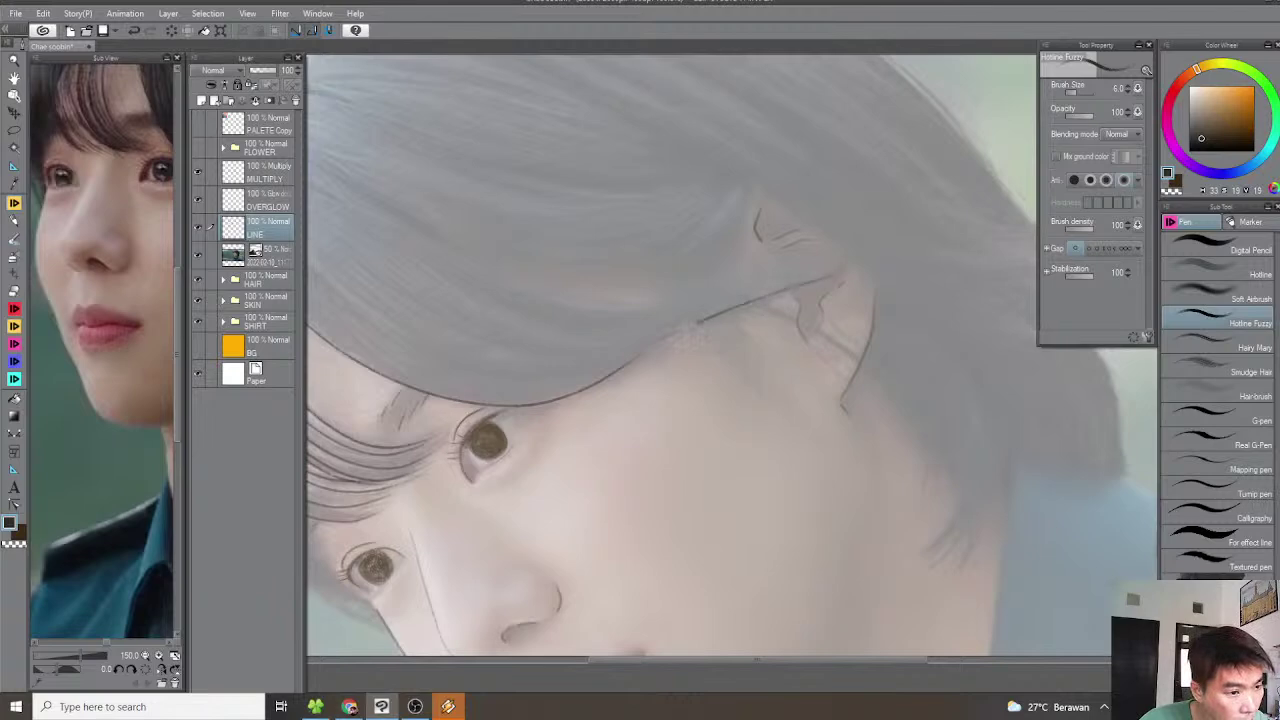
drag(637, 300, 783, 331)
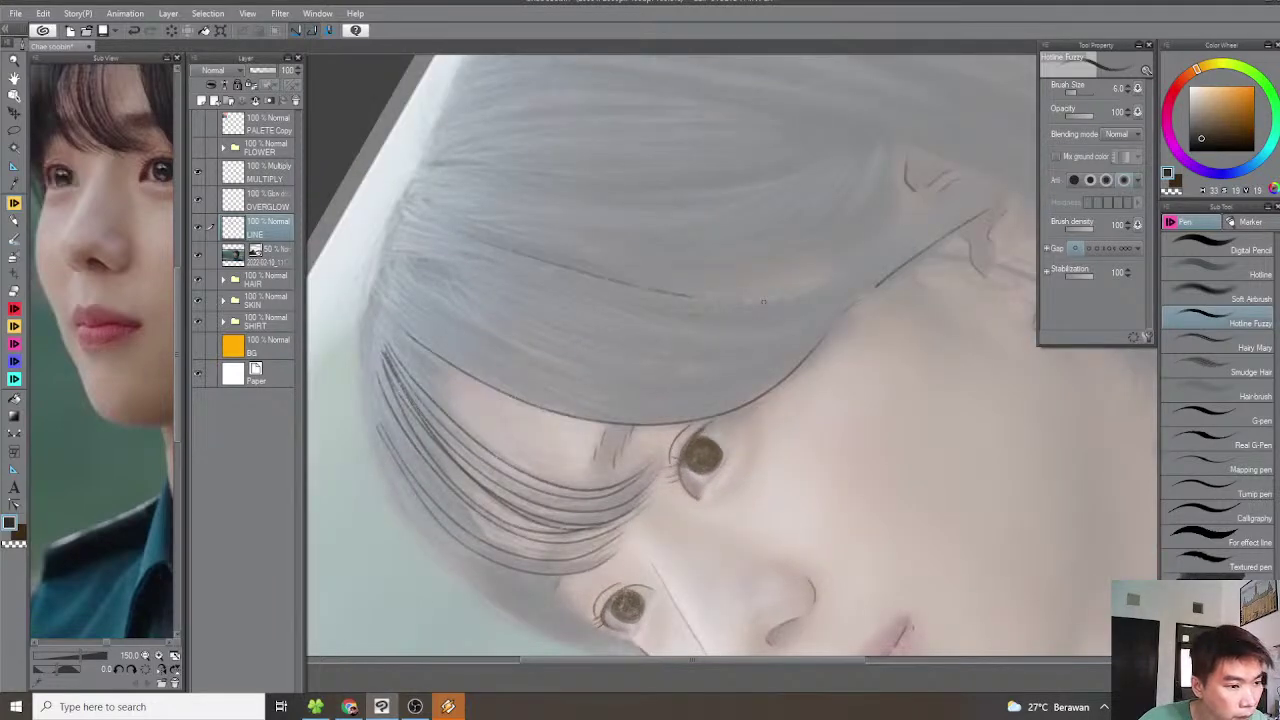
drag(952, 216, 965, 206)
scroll(955, 212, down, 2)
mouse_move(800, 270)
mouse_down()
mouse_move(817, 317)
mouse_move(703, 247)
mouse_up()
drag(743, 323, 745, 395)
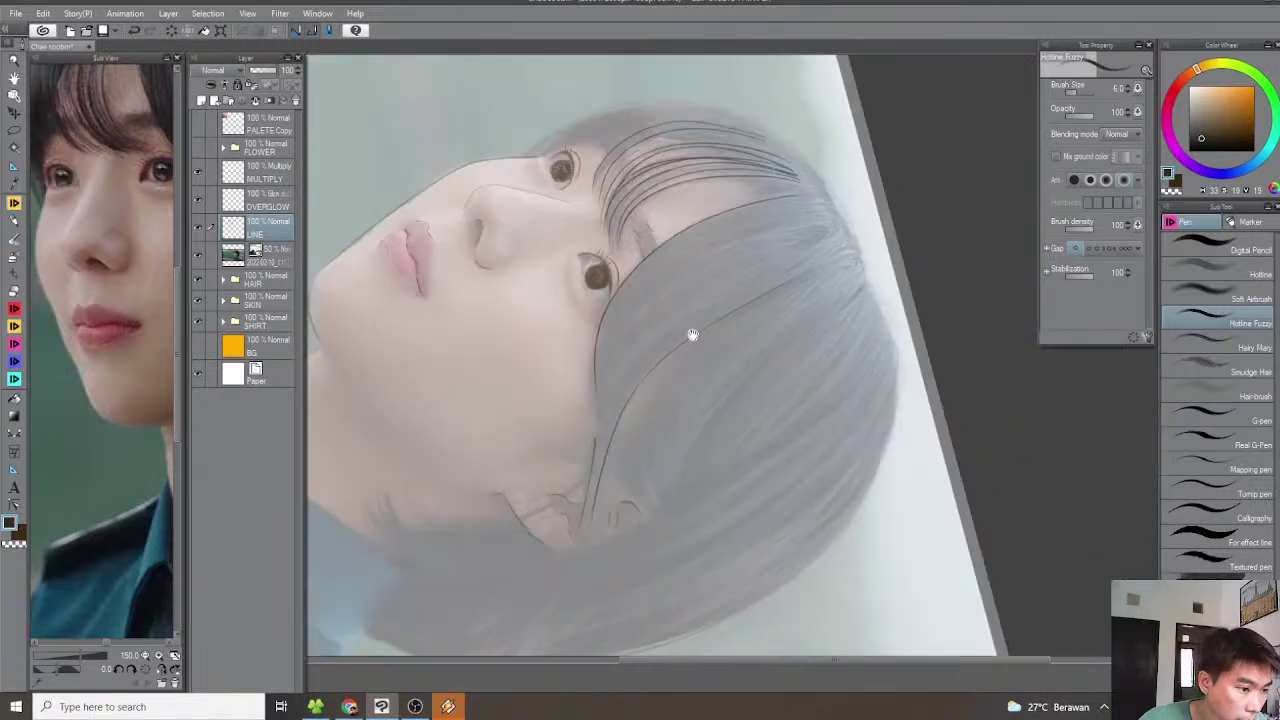
Trace the curved strands of the side hair section just above the ear
scroll(728, 279, up, 2)
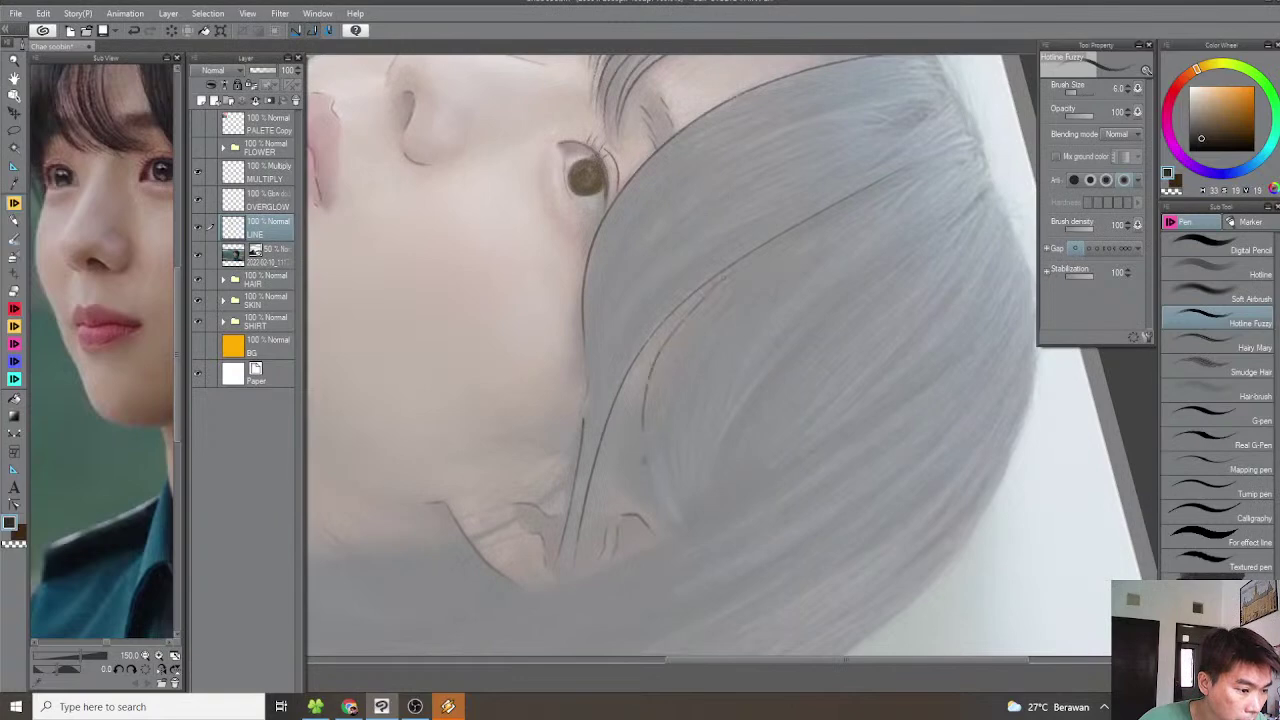
mouse_move(912, 240)
mouse_down()
mouse_move(780, 336)
mouse_move(724, 446)
mouse_move(718, 490)
mouse_up()
drag(805, 406, 825, 319)
Trace the long hair line running behind the ear and curving down to the neck
scroll(923, 290, down, 2)
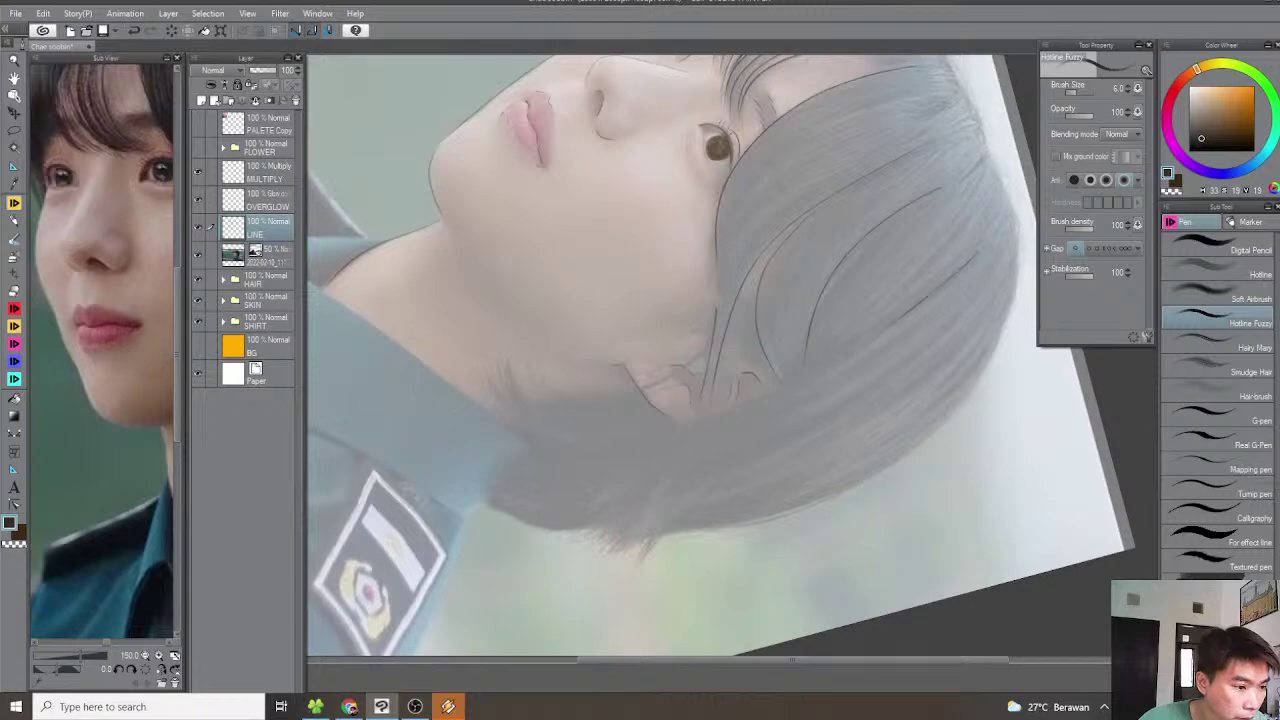
mouse_move(685, 424)
mouse_down()
mouse_move(557, 425)
mouse_move(497, 368)
mouse_up()
key(minus)
key(minus)
key(minus)
key(minus)
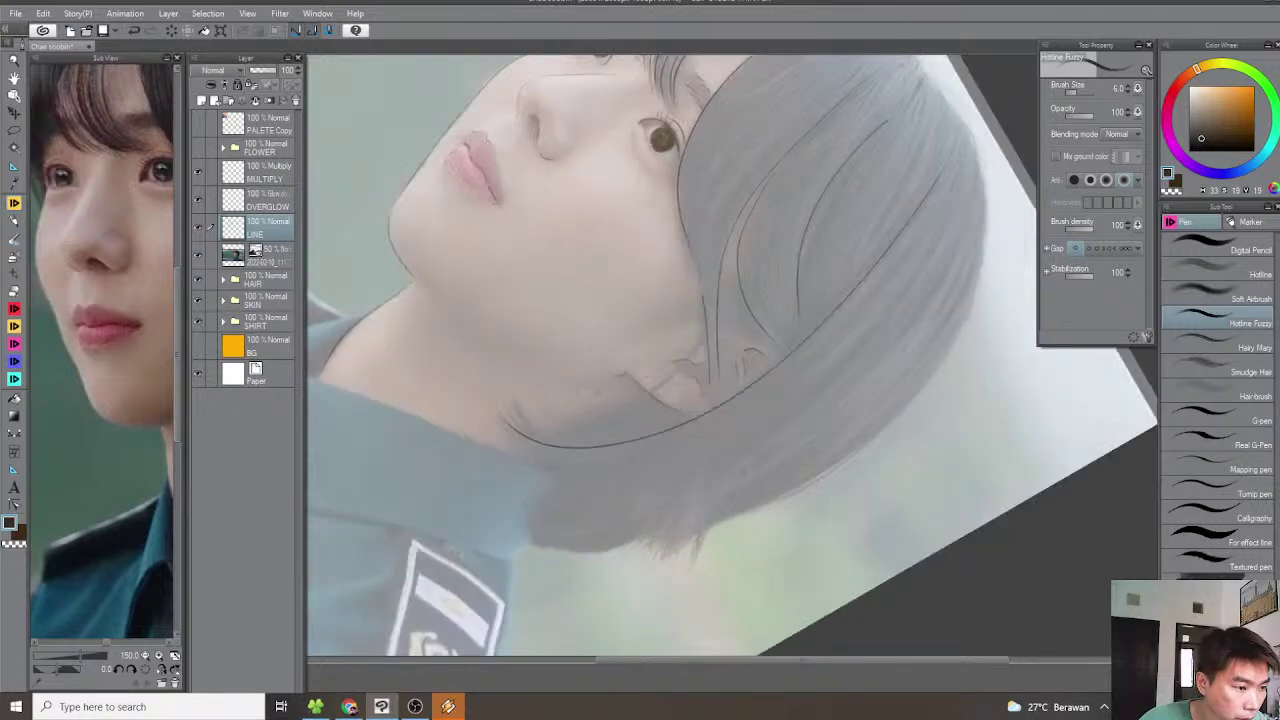
Trace two nearly parallel strands falling from the temple across the earlobe toward the jaw
mouse_move(600, 400)
mouse_down()
mouse_move(660, 295)
mouse_move(704, 506)
mouse_up()
scroll(772, 295, up, 2)
key(asciicircum)
key(asciicircum)
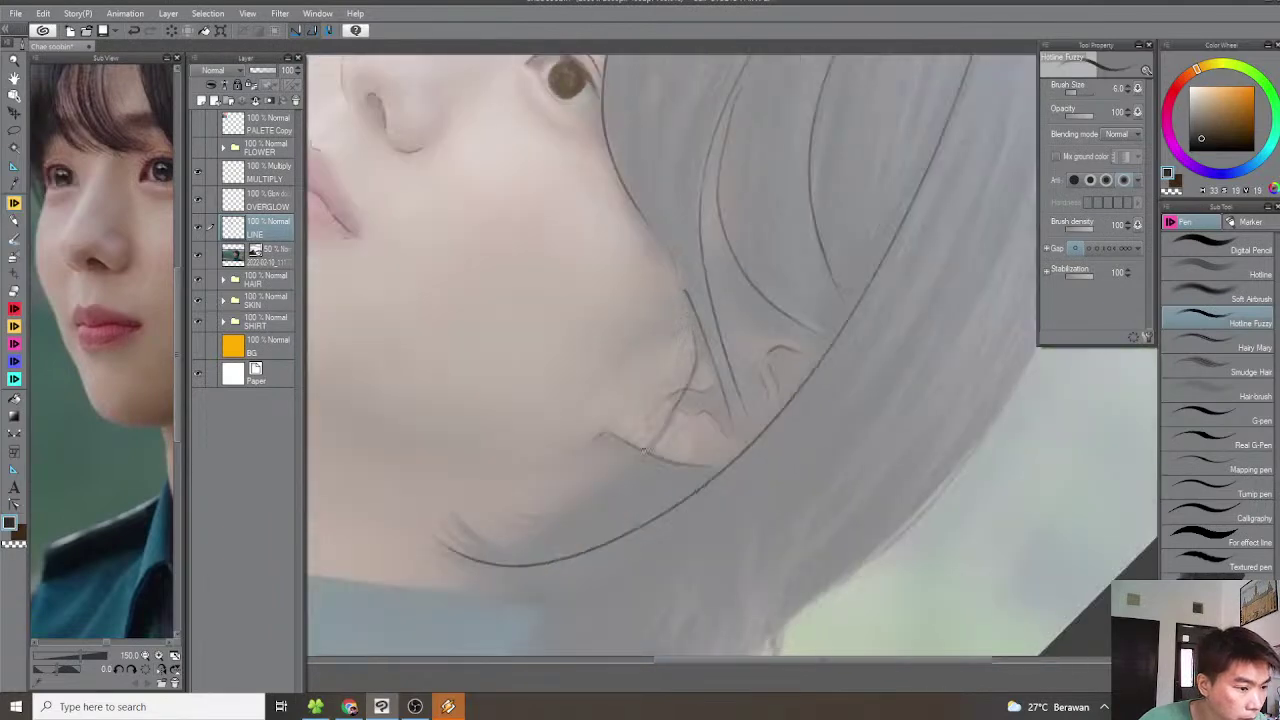
drag(620, 475, 506, 526)
scroll(695, 394, up, 1)
key(ctrl+z)
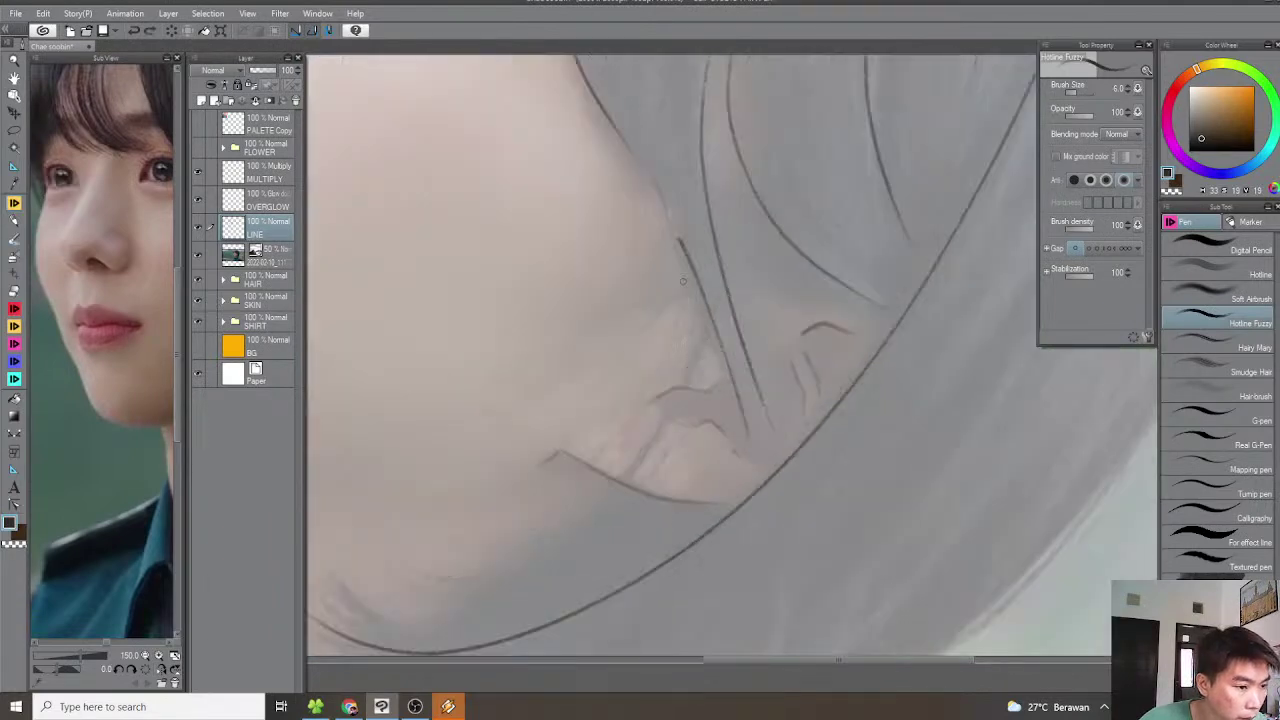
mouse_move(684, 349)
mouse_down()
mouse_move(588, 514)
mouse_move(521, 561)
mouse_move(386, 580)
mouse_up()
drag(515, 500, 560, 436)
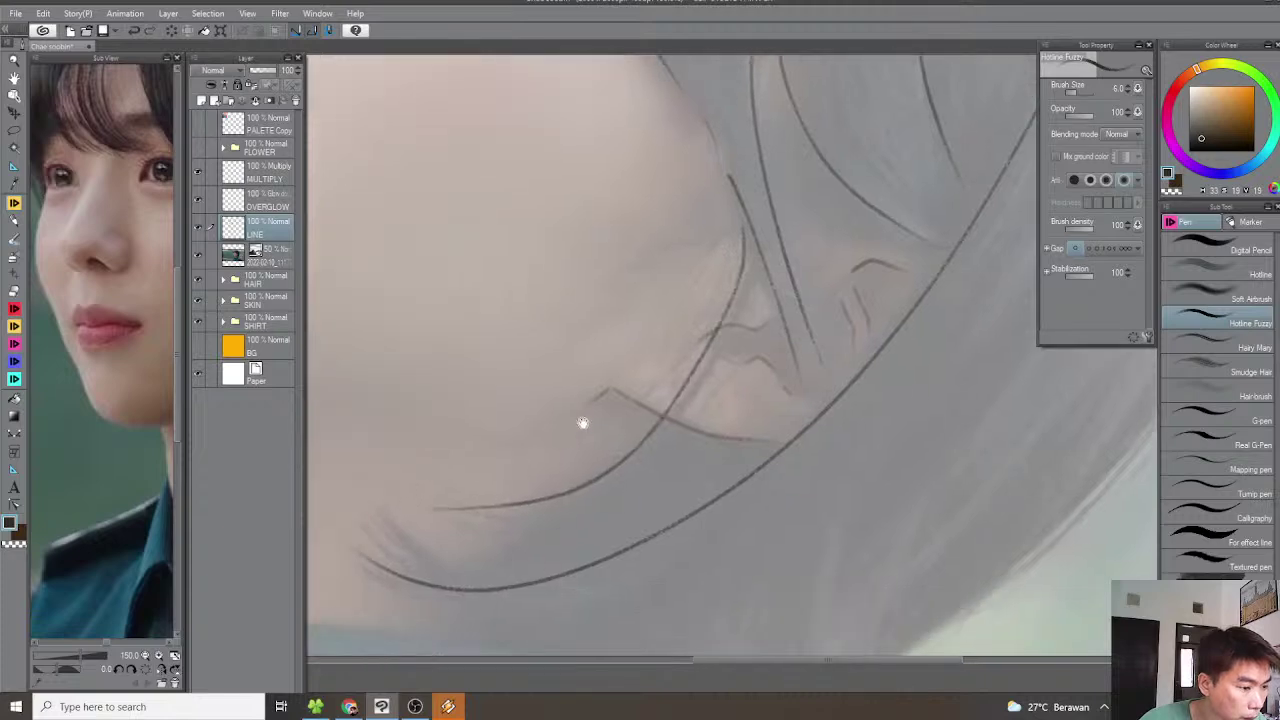
mouse_move(720, 368)
mouse_down()
mouse_move(637, 470)
mouse_move(495, 533)
mouse_move(443, 522)
mouse_up()
Trace the sideburn wisps in front of the ear, reducing the brush size to 5 for the finer hairs
scroll(600, 441, down, 1)
key(minus)
key(minus)
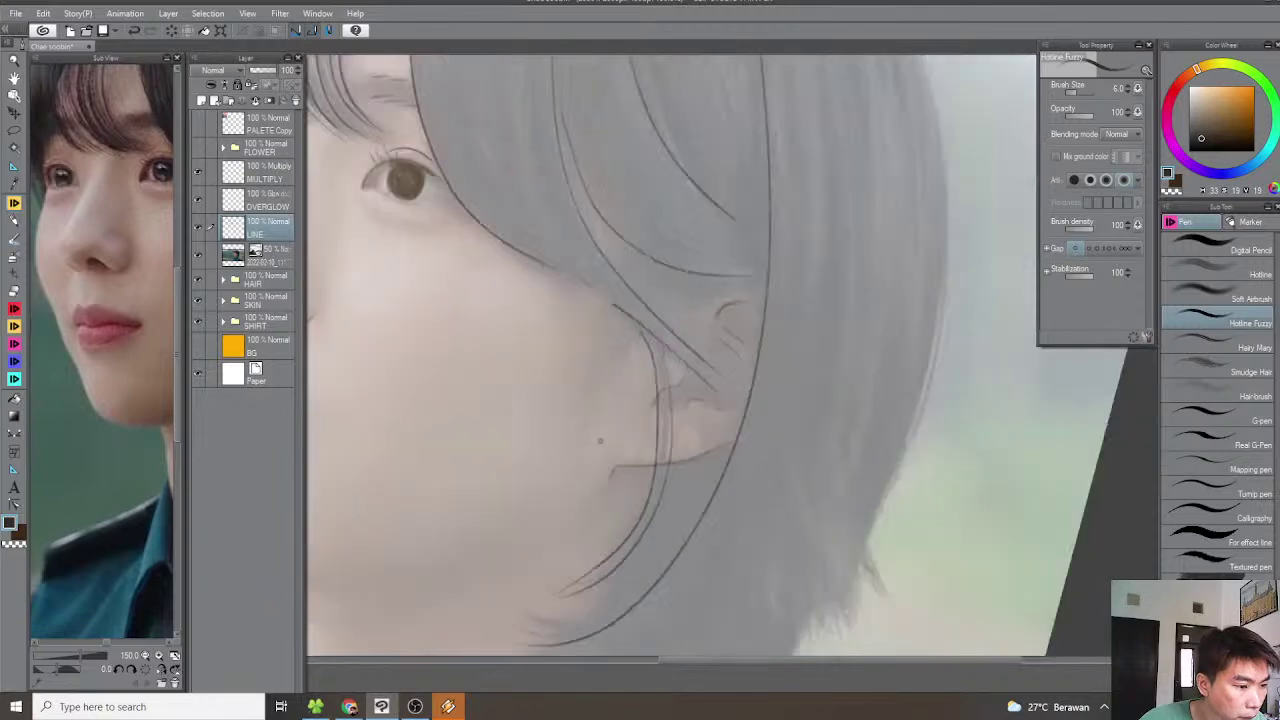
key(minus)
drag(530, 306, 609, 332)
scroll(609, 332, up, 1)
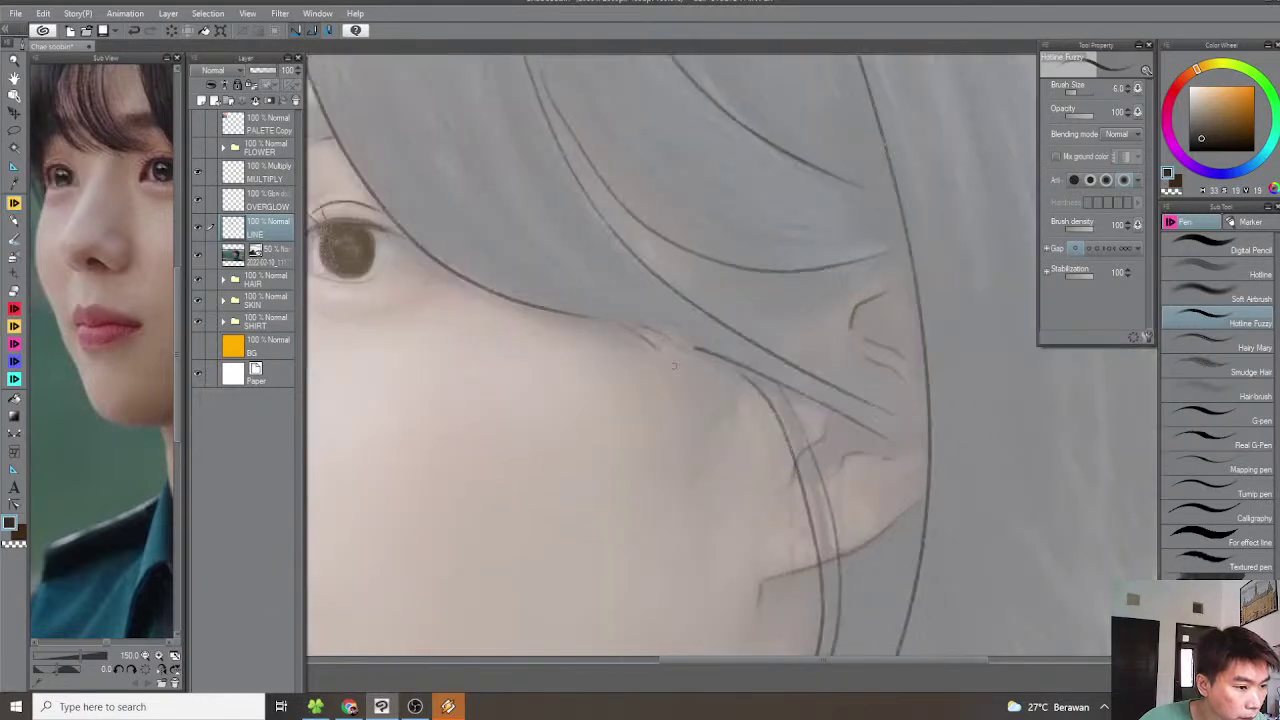
key(ctrl+z)
drag(640, 326, 693, 397)
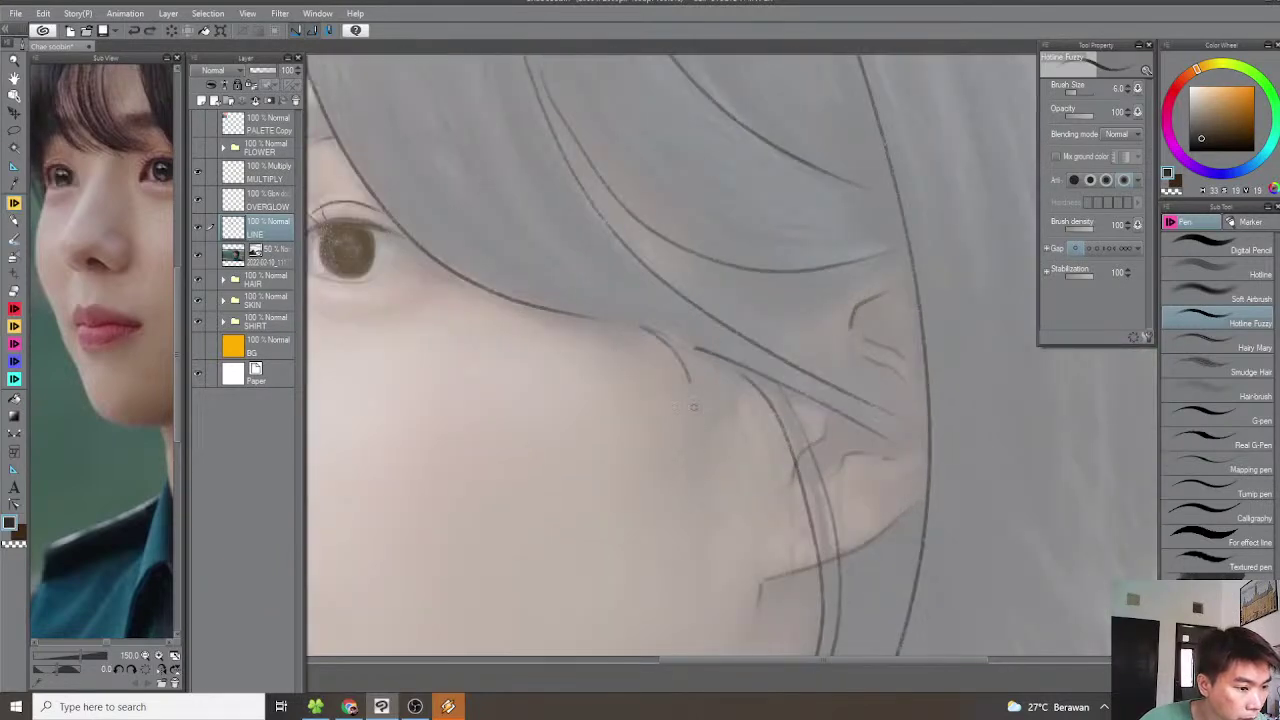
drag(699, 508, 701, 498)
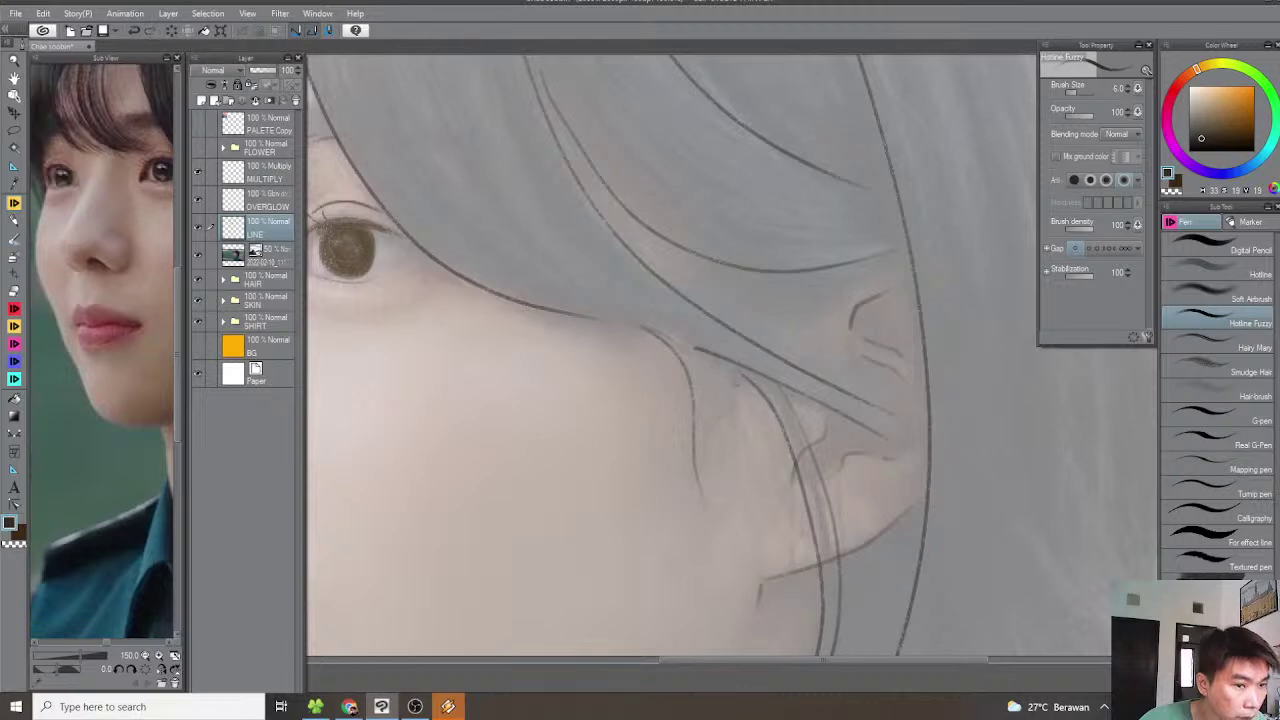
key(bracketleft)
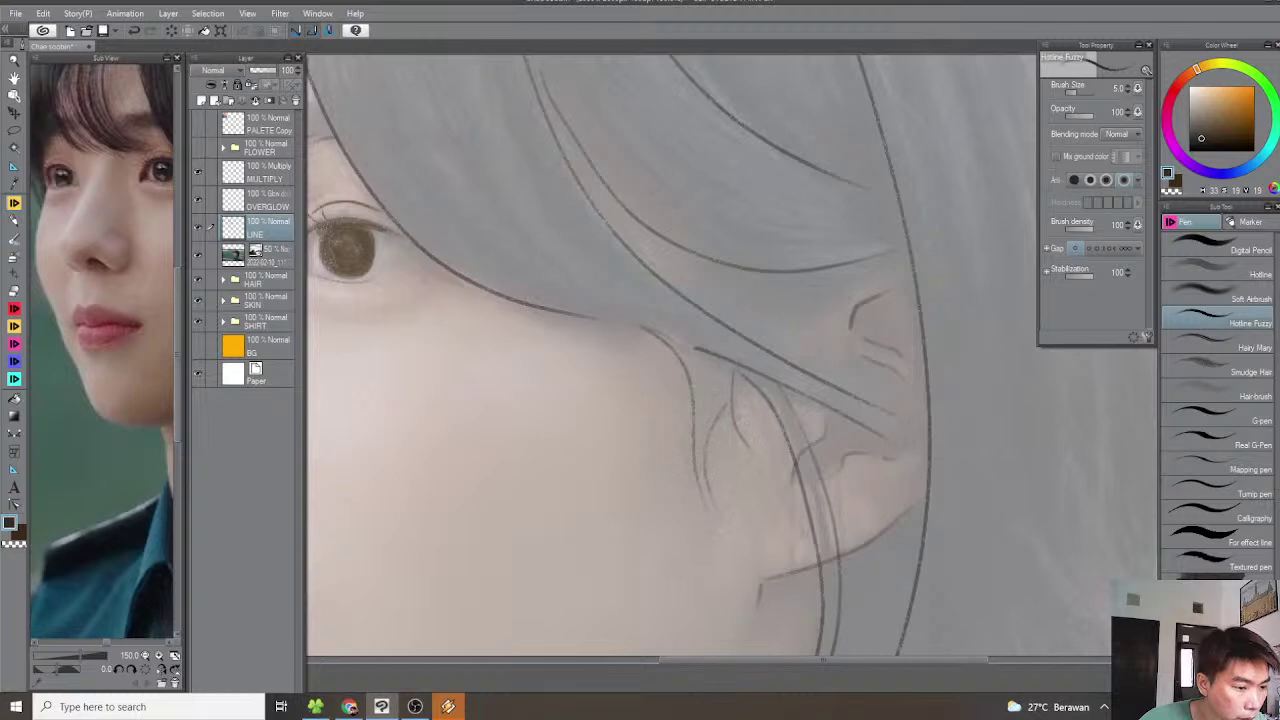
Trace the outer hair contour from the top of the head down the far side toward the far eye at brush size 6
scroll(736, 410, down, 3)
scroll(734, 398, up, 1)
mouse_move(727, 426)
mouse_down()
mouse_move(738, 378)
mouse_move(727, 415)
mouse_up()
scroll(733, 391, down, 1)
scroll(680, 370, up, 1)
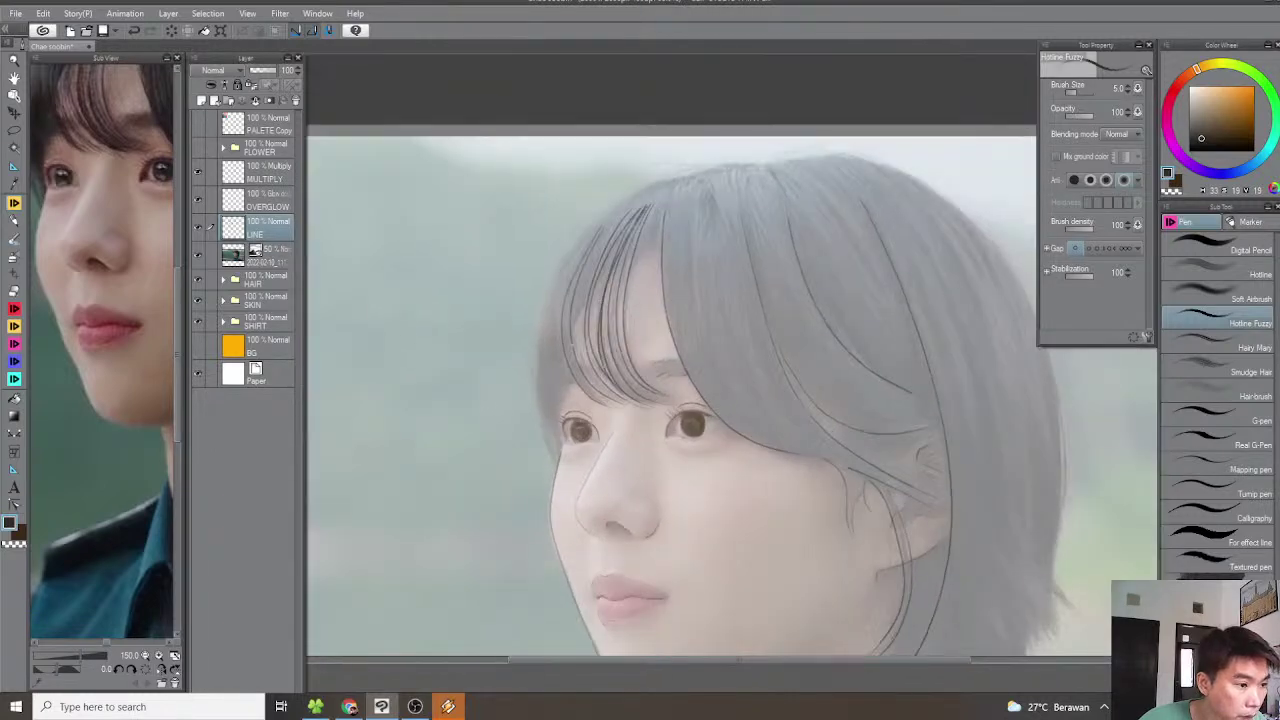
key(bracketright)
key(bracketright)
scroll(607, 309, up, 2)
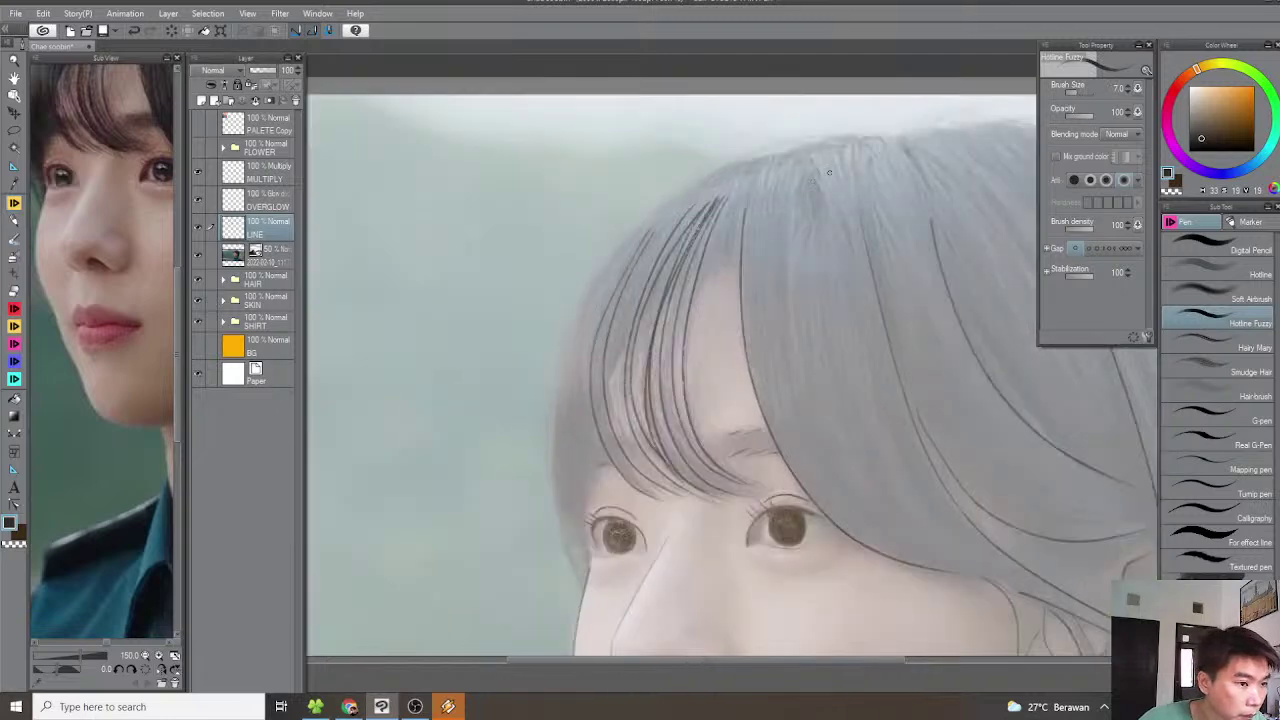
mouse_move(756, 156)
mouse_down()
mouse_move(704, 174)
mouse_move(626, 232)
mouse_move(568, 314)
mouse_move(549, 400)
mouse_up()
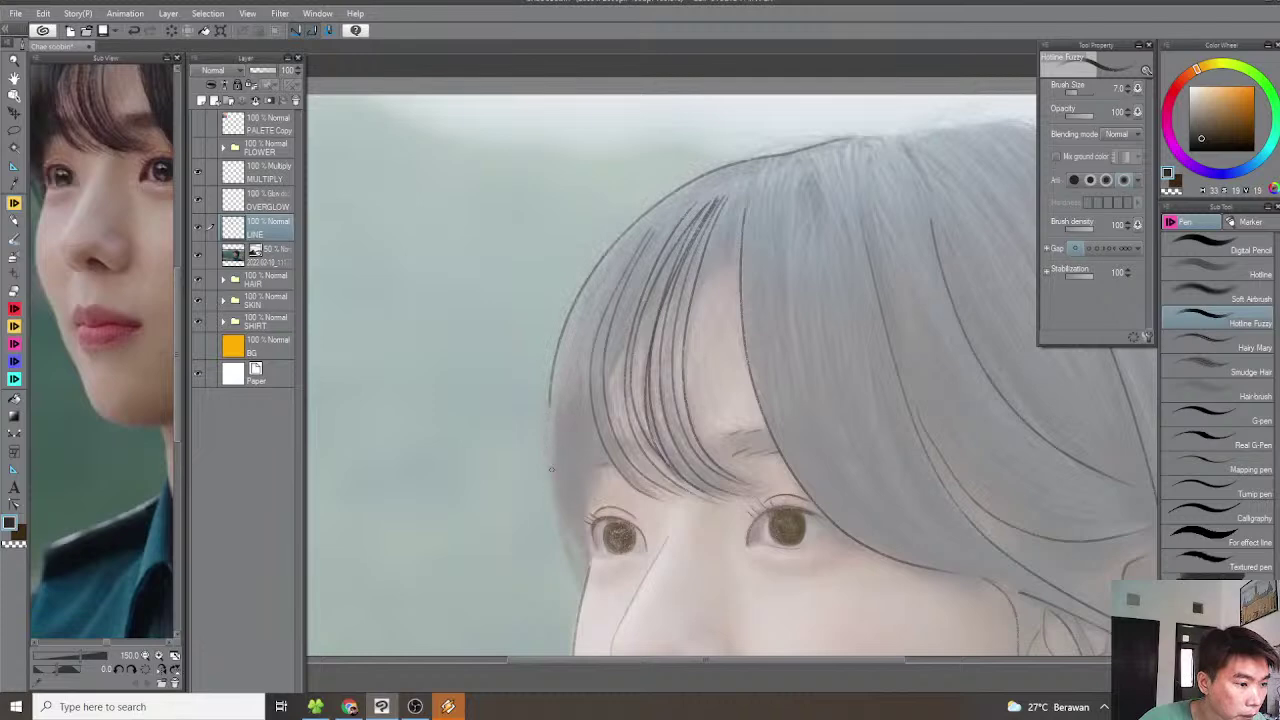
key(ctrl+z)
mouse_move(754, 221)
mouse_down()
mouse_move(782, 250)
mouse_move(826, 244)
mouse_up()
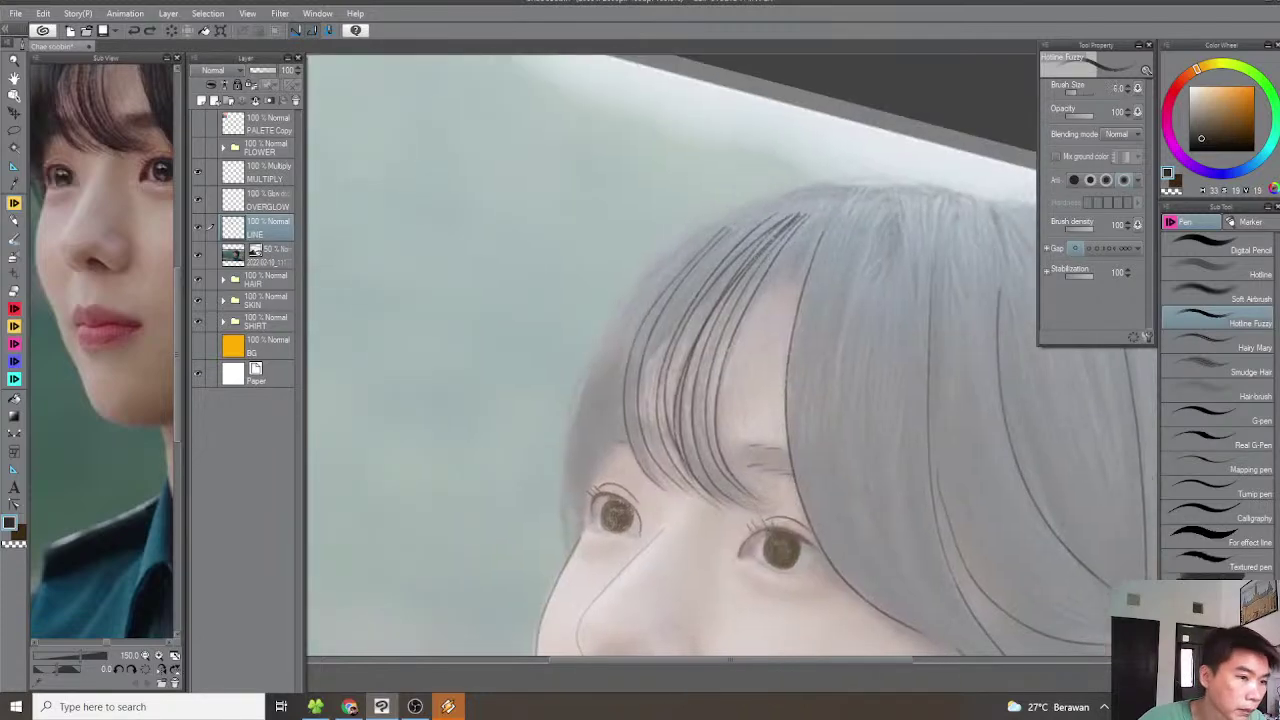
mouse_move(787, 188)
mouse_down()
mouse_move(712, 220)
mouse_move(625, 290)
mouse_move(571, 399)
mouse_up()
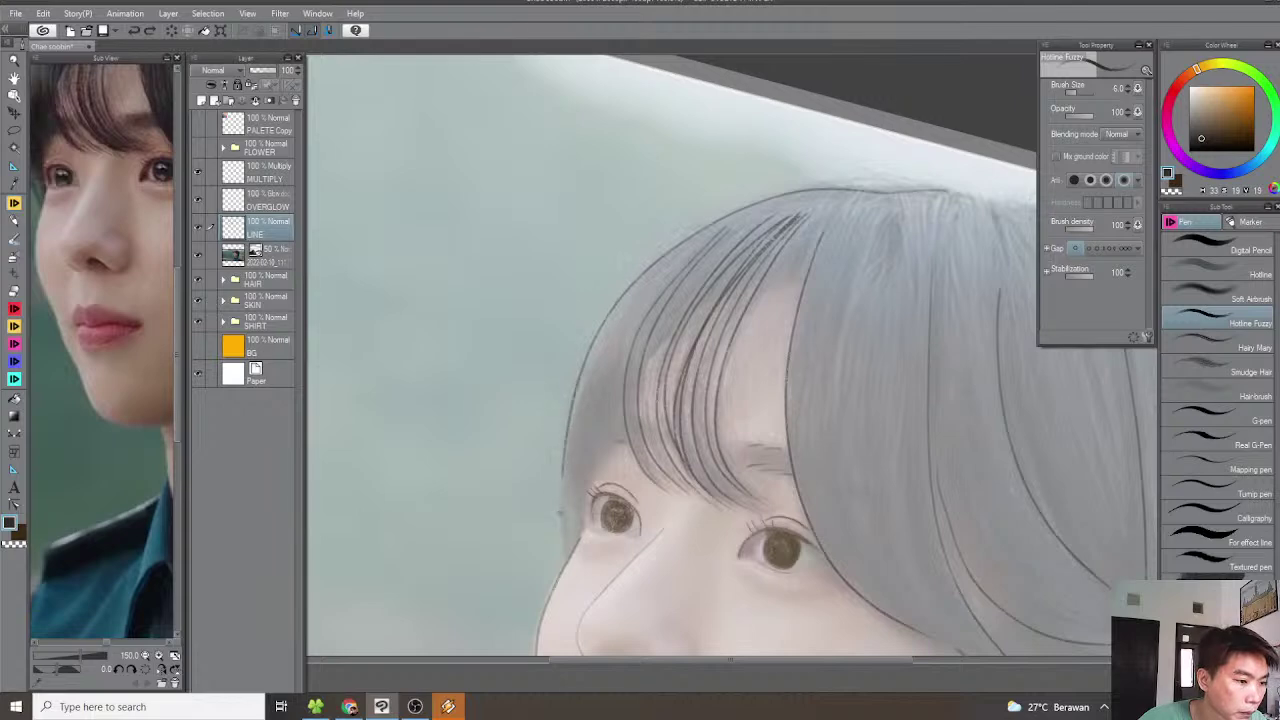
Finish the outer hair contour beside the far eye and trace the face edge at that eye's outer corner at brush size 5
drag(586, 467, 590, 487)
scroll(615, 396, up, 1)
scroll(614, 487, down, 2)
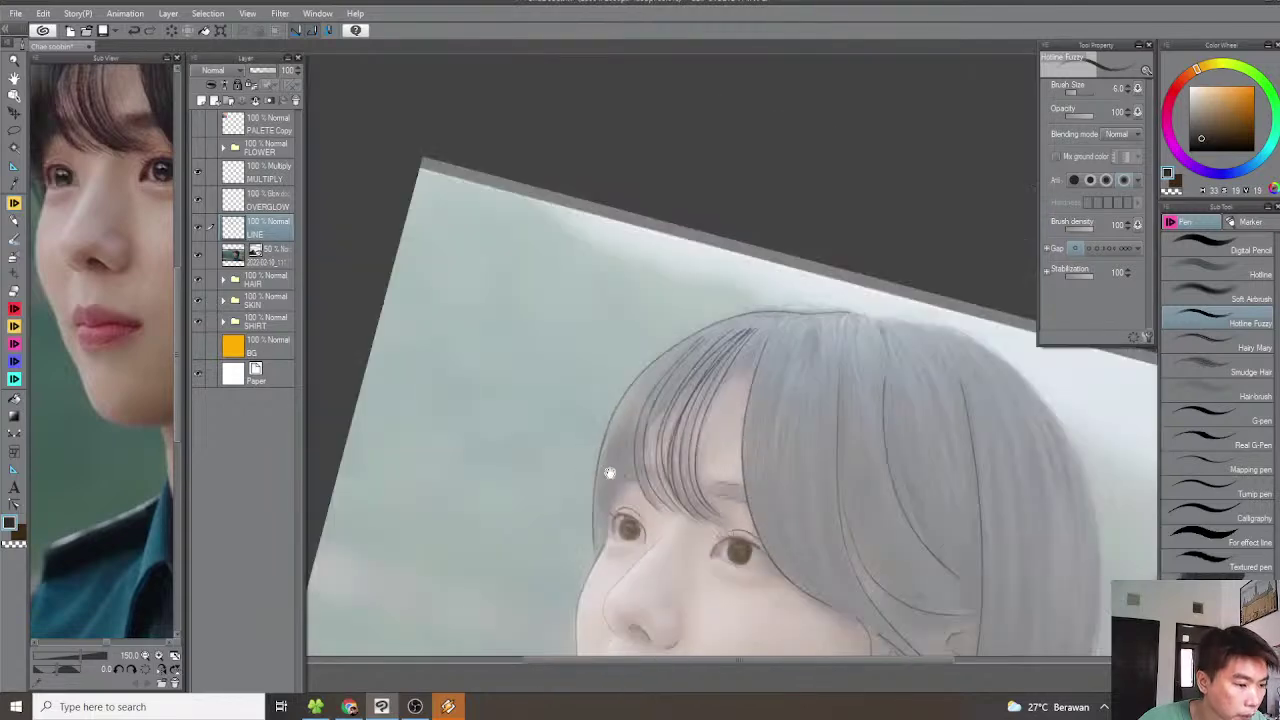
scroll(616, 482, up, 2)
scroll(614, 429, up, 1)
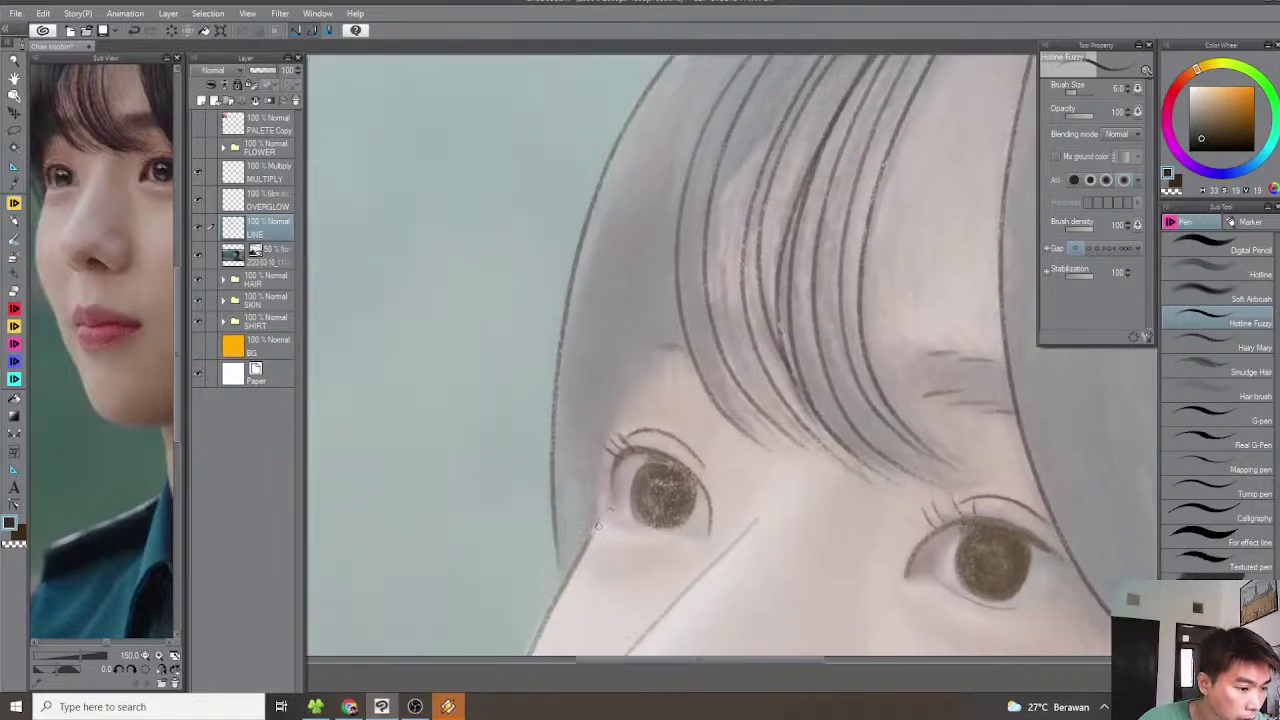
key(ctrl+z)
drag(603, 450, 598, 492)
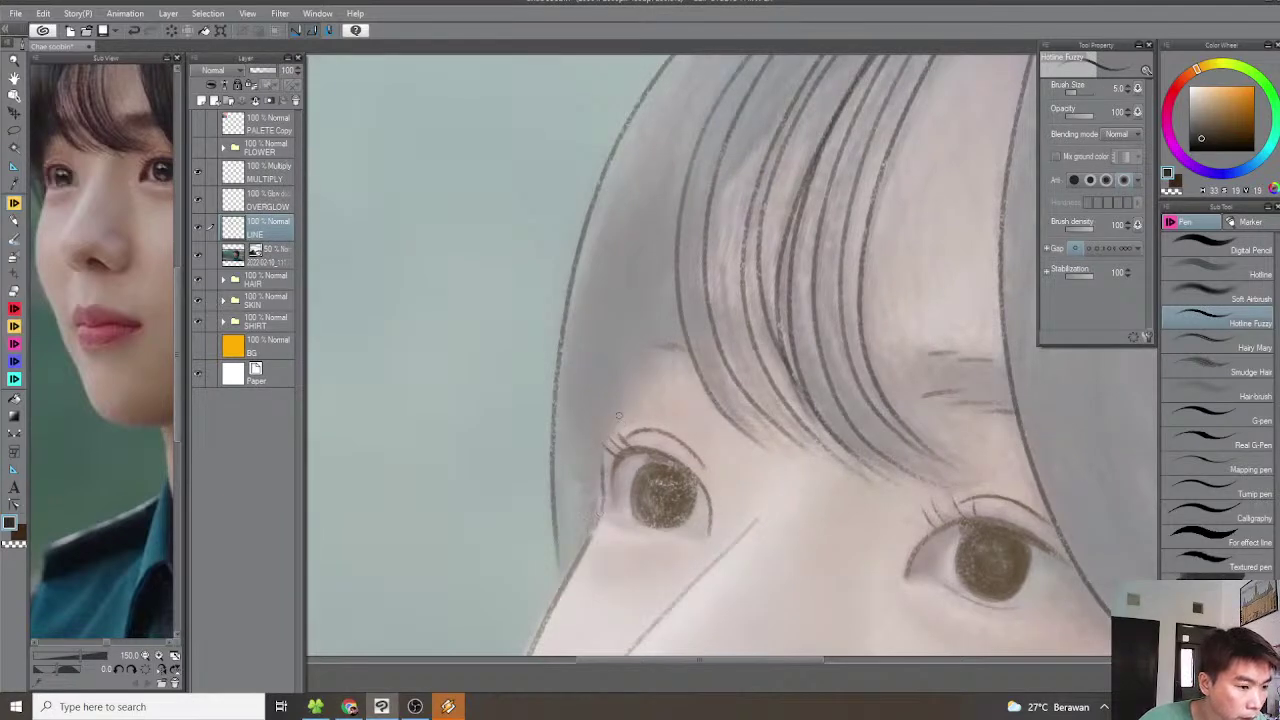
Trace short strands at the top of the forehead where the fringe parts, undoing the first attempt
scroll(645, 345, down, 1)
key(minus)
key(minus)
drag(664, 396, 631, 354)
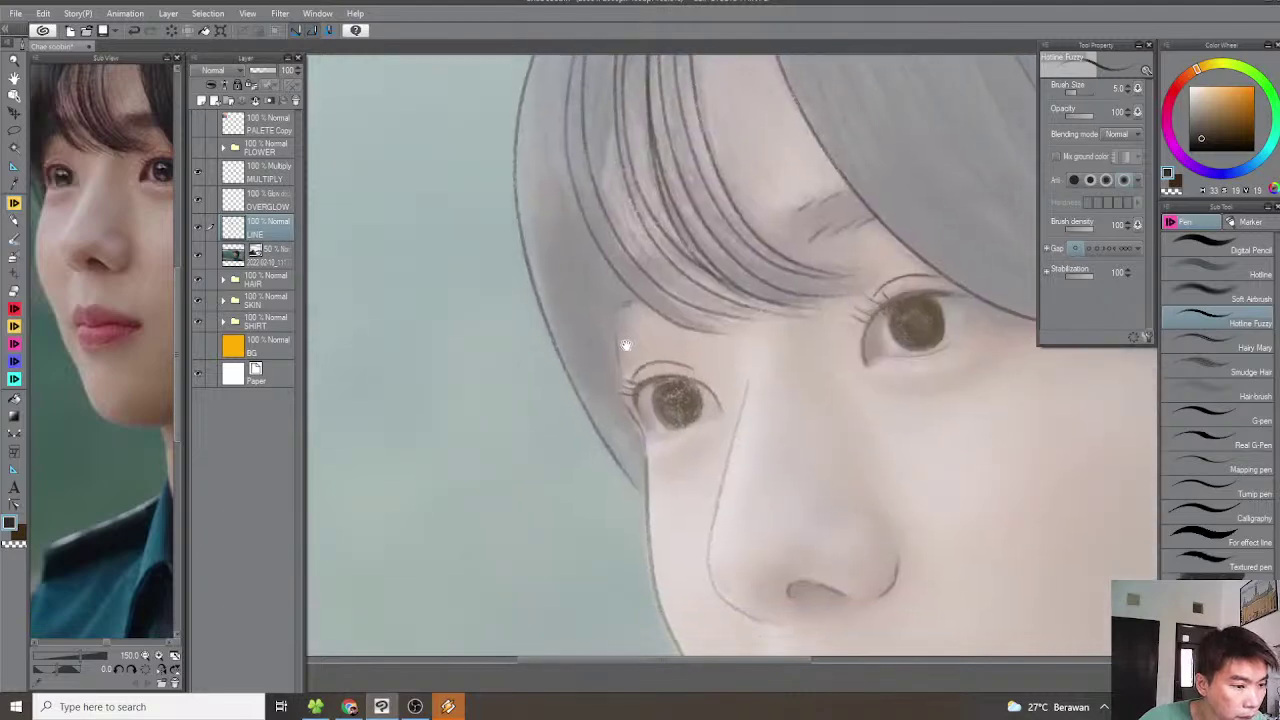
key(asciicircum)
scroll(681, 368, down, 1)
drag(710, 291, 640, 401)
scroll(685, 293, up, 2)
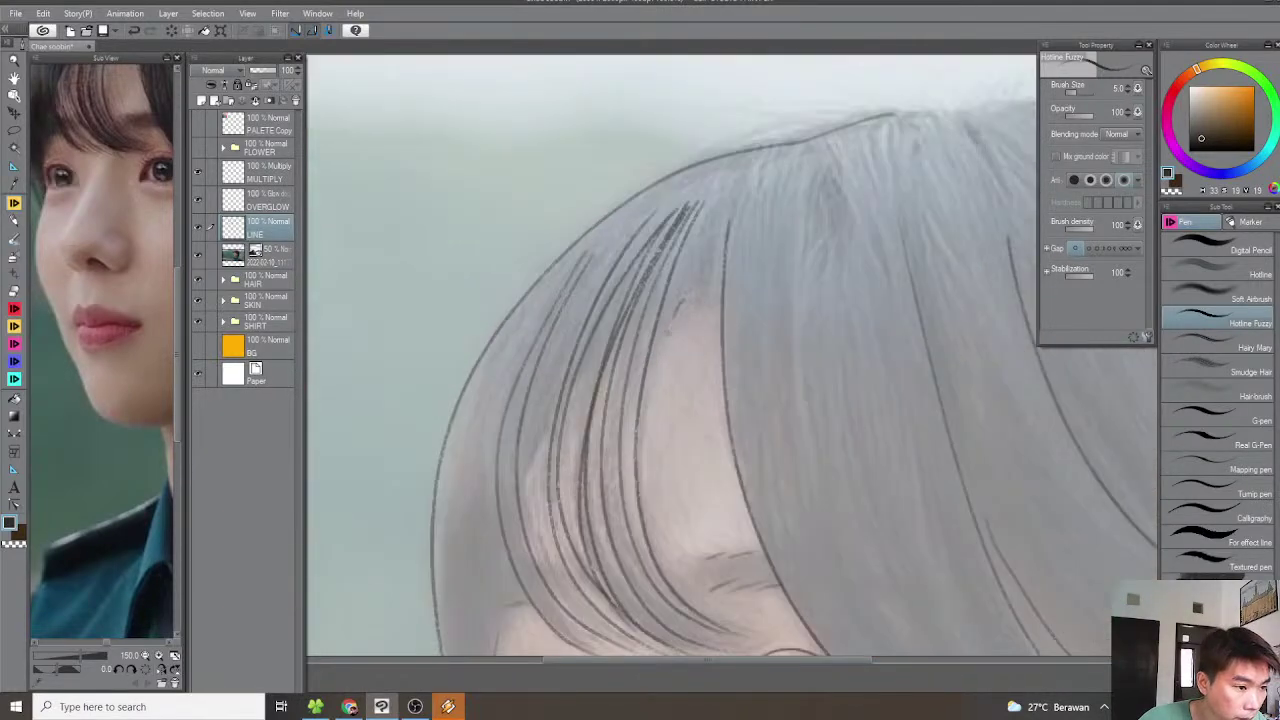
key(ctrl+z)
key(asciicircum)
key(asciicircum)
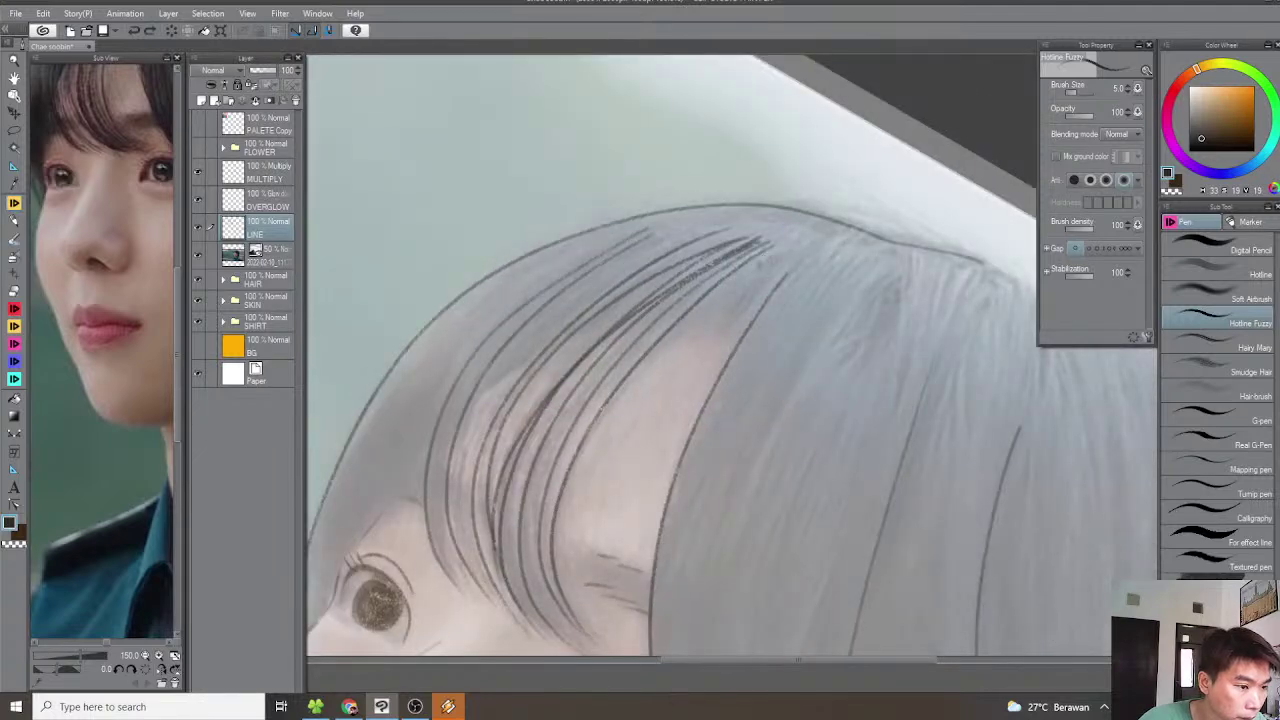
drag(783, 271, 709, 360)
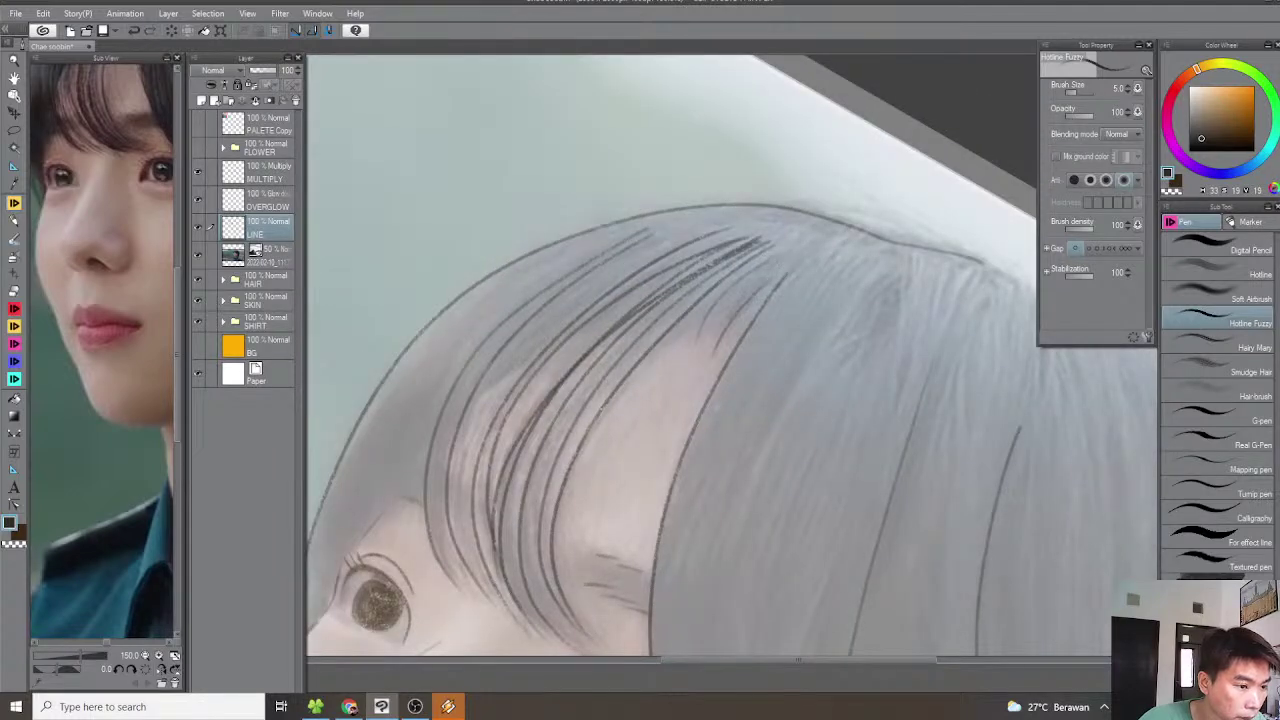
Trace the short hairline strand at the far temple, just above the far eye
scroll(699, 356, down, 1)
drag(533, 389, 652, 345)
scroll(630, 380, up, 1)
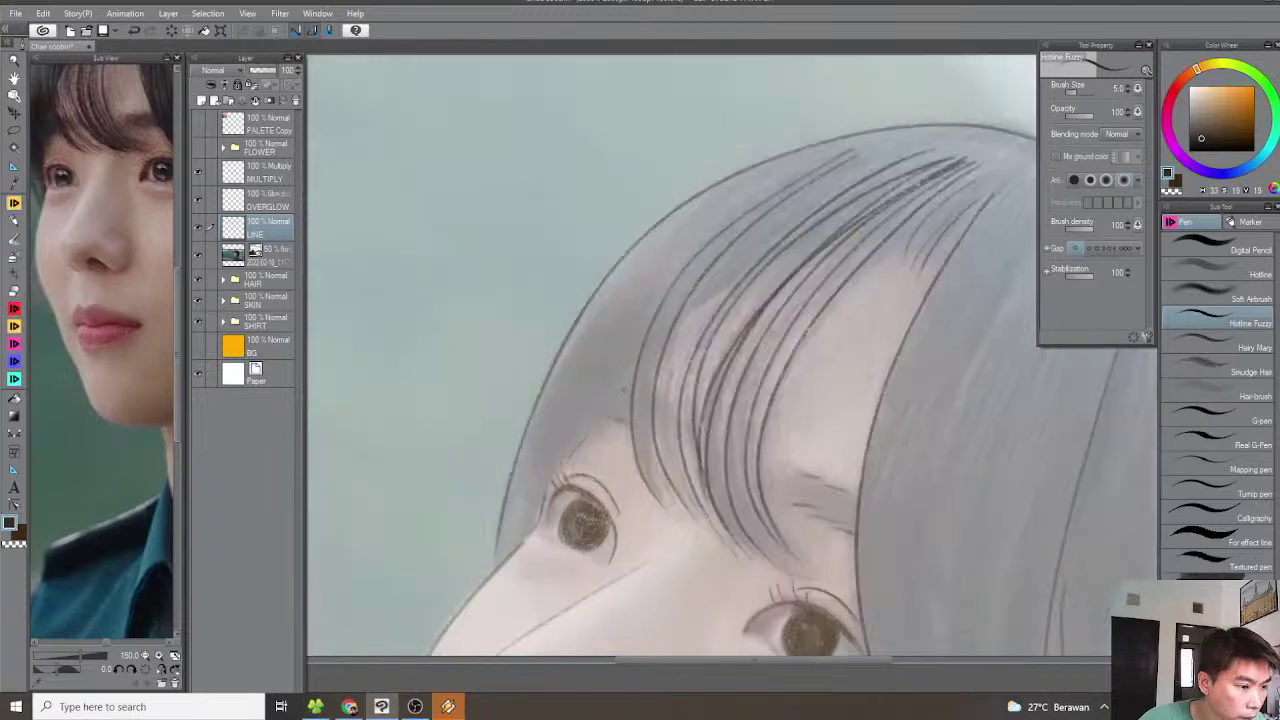
key(minus)
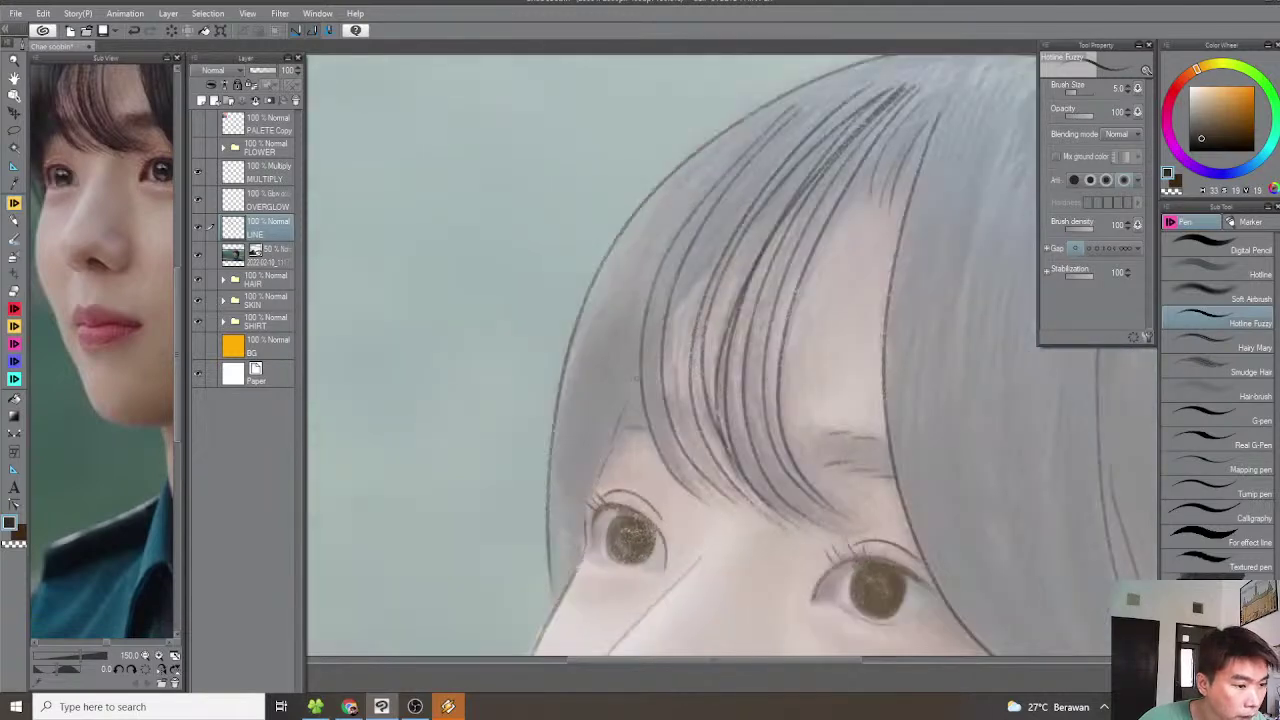
Trace the strand from the crown parting down through the side hair, joining it to the existing long hair line
key(minus)
key(minus)
scroll(652, 365, down, 2)
key(asciicircum)
mouse_move(842, 338)
mouse_down()
mouse_move(714, 377)
mouse_move(728, 435)
mouse_up()
key(asciicircum)
key(asciicircum)
drag(727, 355, 782, 311)
scroll(782, 311, up, 1)
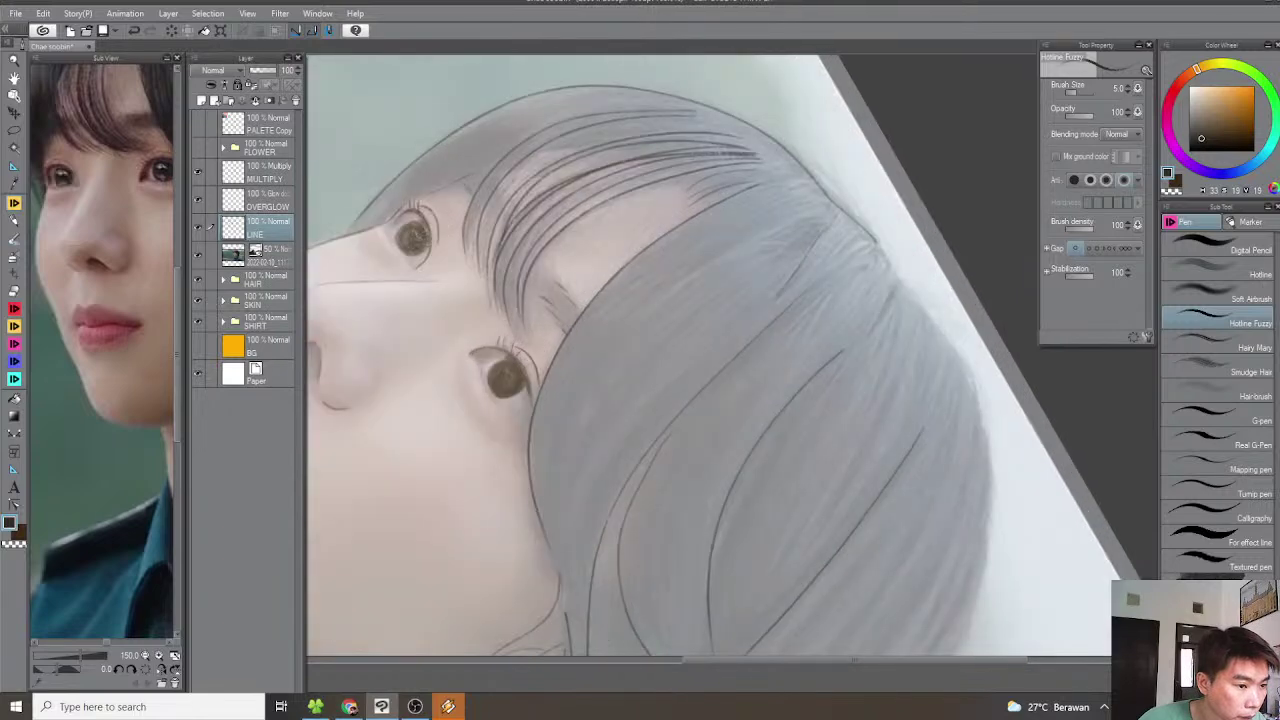
drag(641, 431, 578, 553)
key(asciicircum)
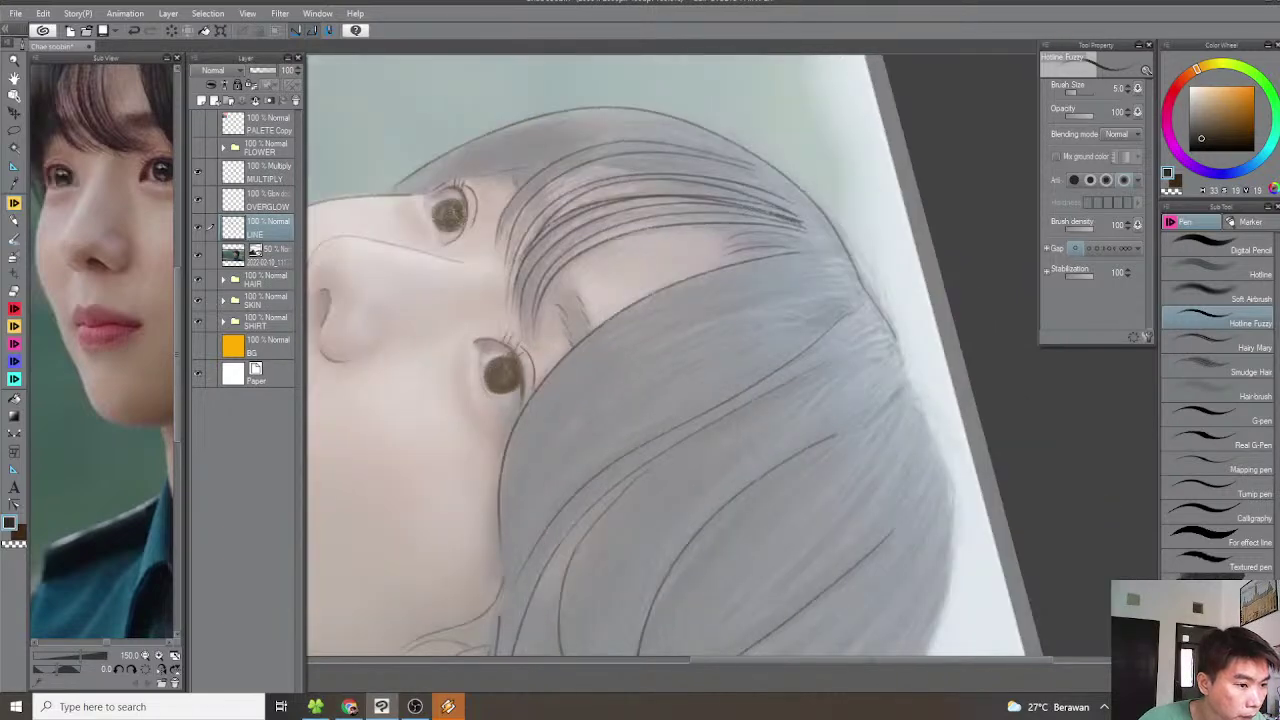
Trace several long parallel strands across the front side lock from the parting toward the cheek
mouse_move(838, 304)
mouse_down()
mouse_move(714, 336)
mouse_move(576, 436)
mouse_move(514, 568)
mouse_up()
drag(790, 303, 612, 371)
mouse_move(839, 279)
mouse_down()
mouse_move(684, 314)
mouse_move(544, 424)
mouse_move(503, 510)
mouse_up()
scroll(505, 520, down, 2)
Trace inner strands in the lock sweeping from the crown toward the ear, undoing the stray stroke
key(minus)
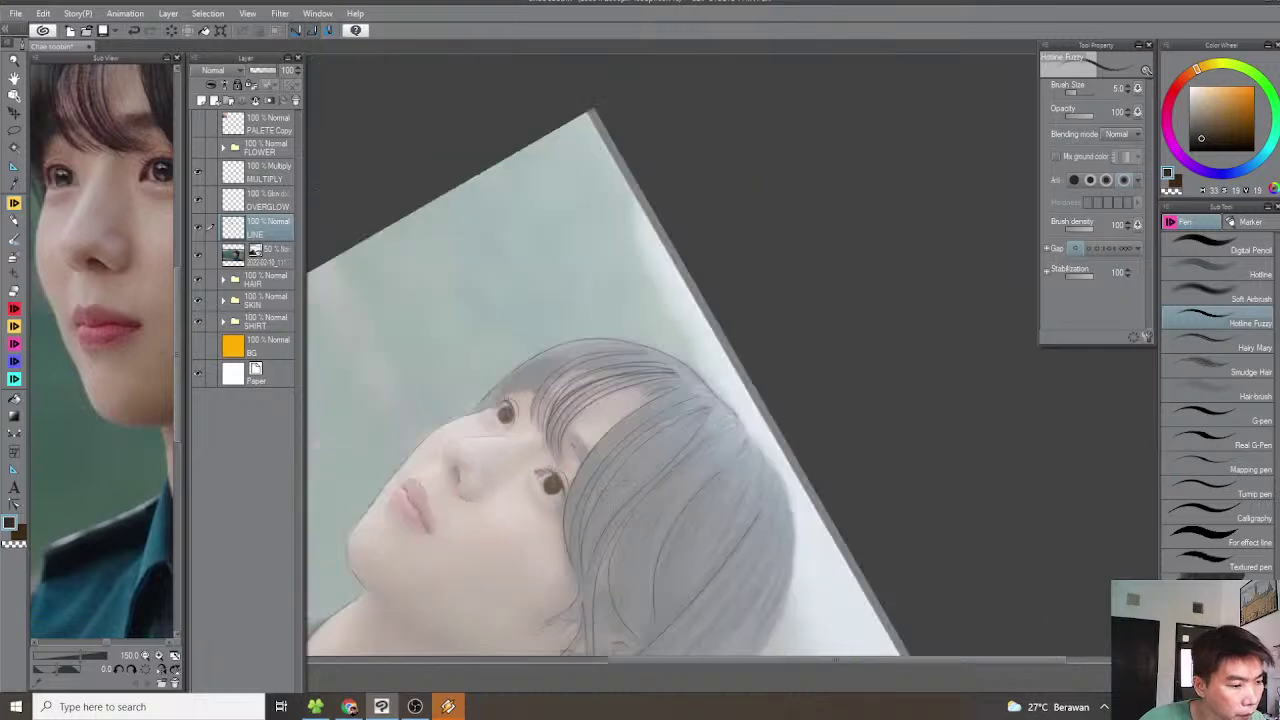
key(minus)
key(minus)
key(minus)
drag(740, 458, 671, 369)
scroll(700, 345, up, 1)
key(asciicircum)
key(asciicircum)
drag(720, 420, 670, 362)
key(asciicircum)
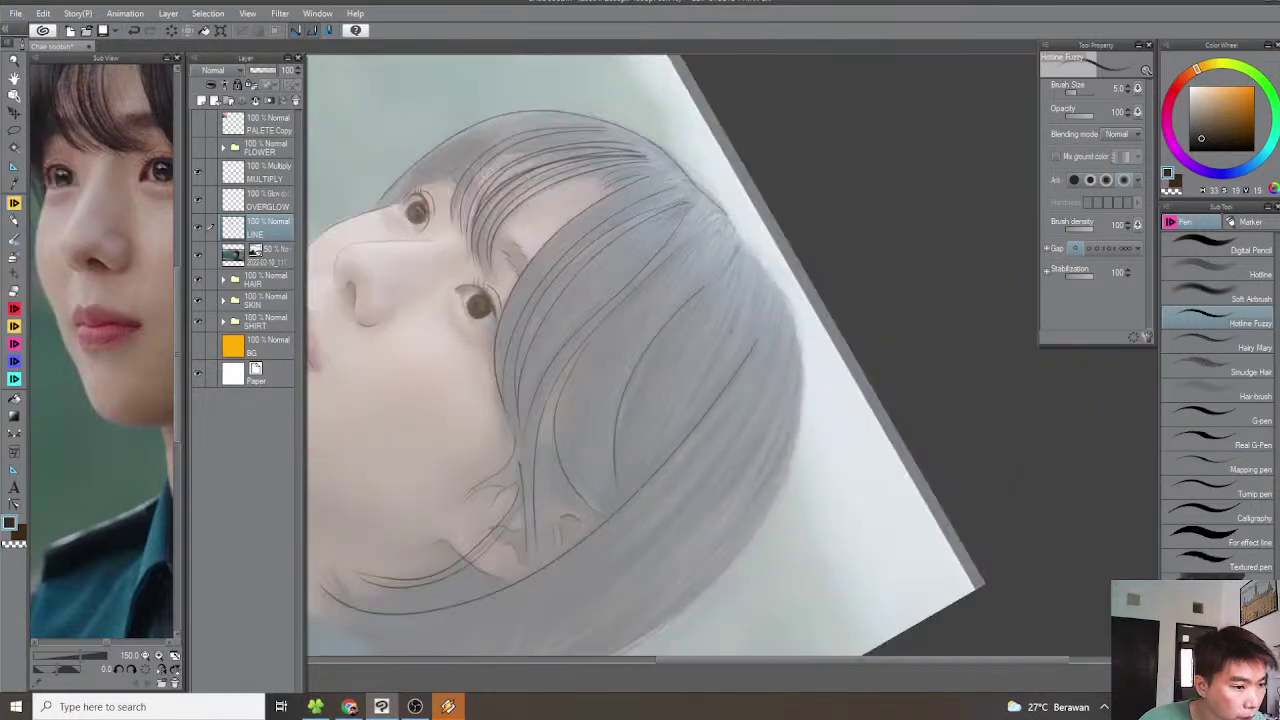
scroll(731, 331, up, 1)
key(asciicircum)
key(ctrl+z)
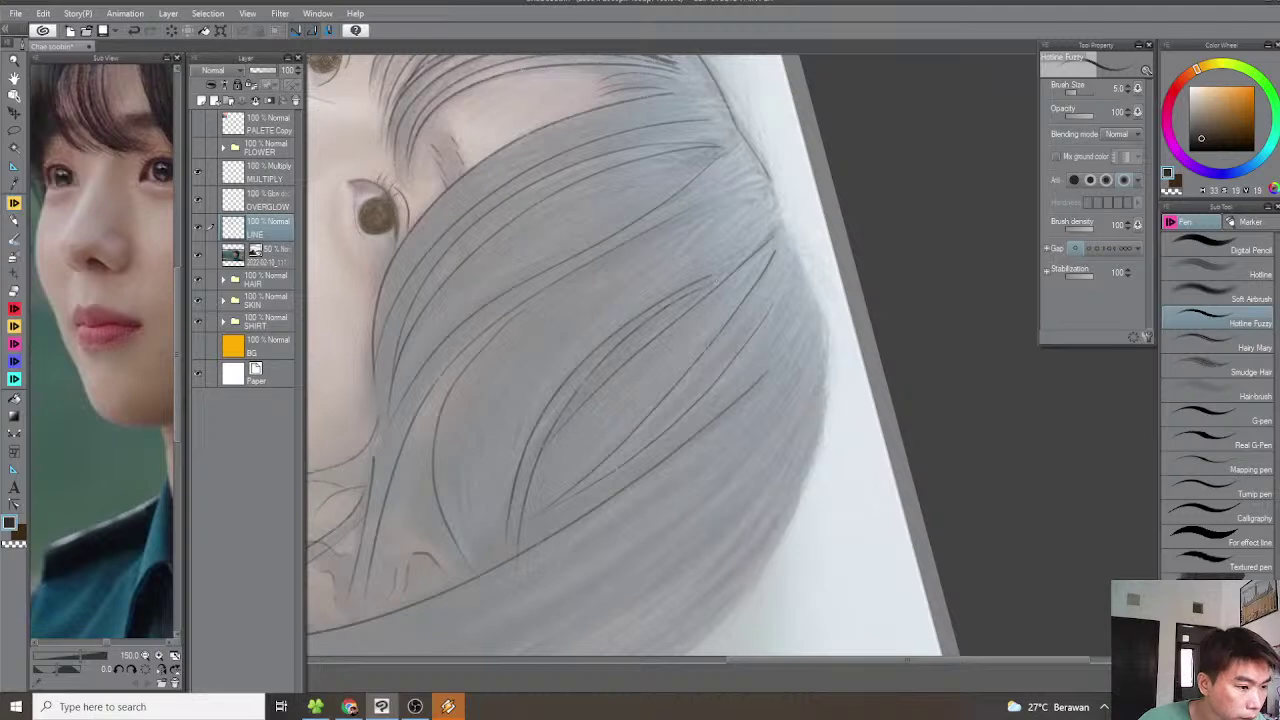
Add fine strands from the crown down the middle of the side hair to fill the gaps between the long locks
drag(717, 329, 632, 407)
drag(630, 408, 600, 494)
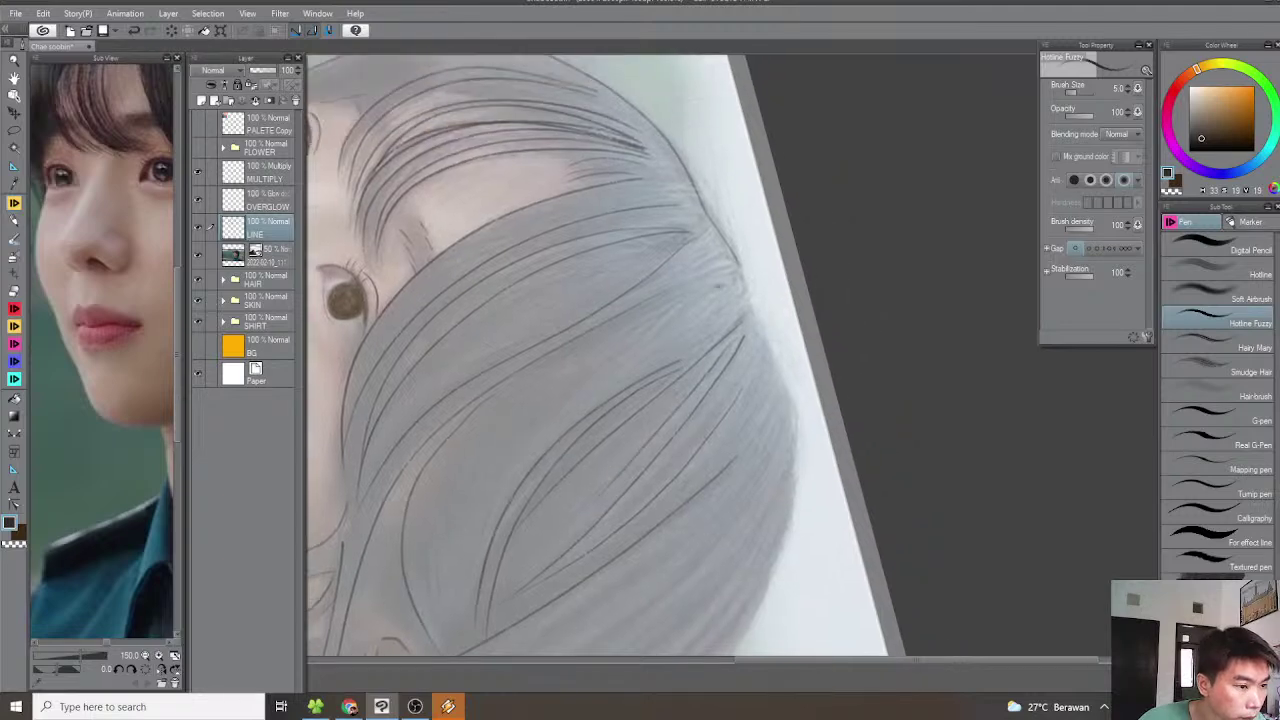
mouse_move(598, 366)
mouse_down()
mouse_move(470, 528)
mouse_move(534, 500)
mouse_up()
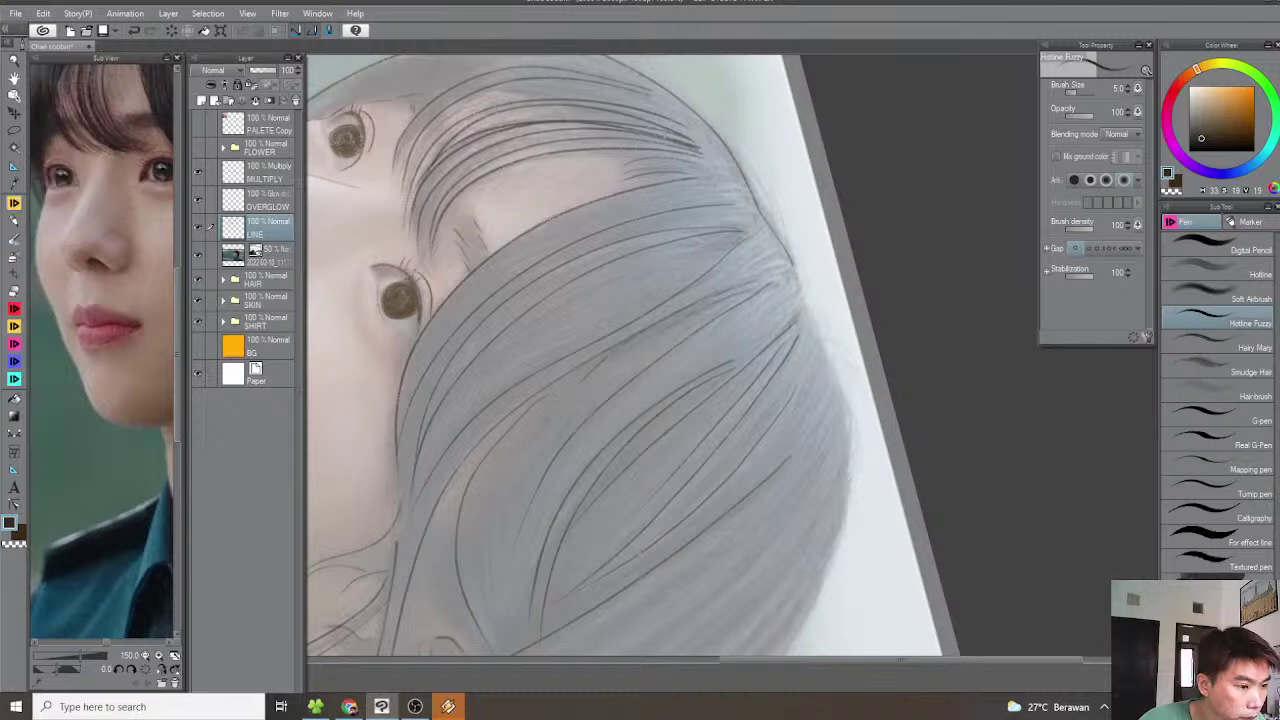
Trace the start of the outer hair contour over the top of the crown toward the back of the head
key(ctrl+minus)
key(minus)
key(minus)
drag(696, 426, 679, 290)
key(minus)
key(minus)
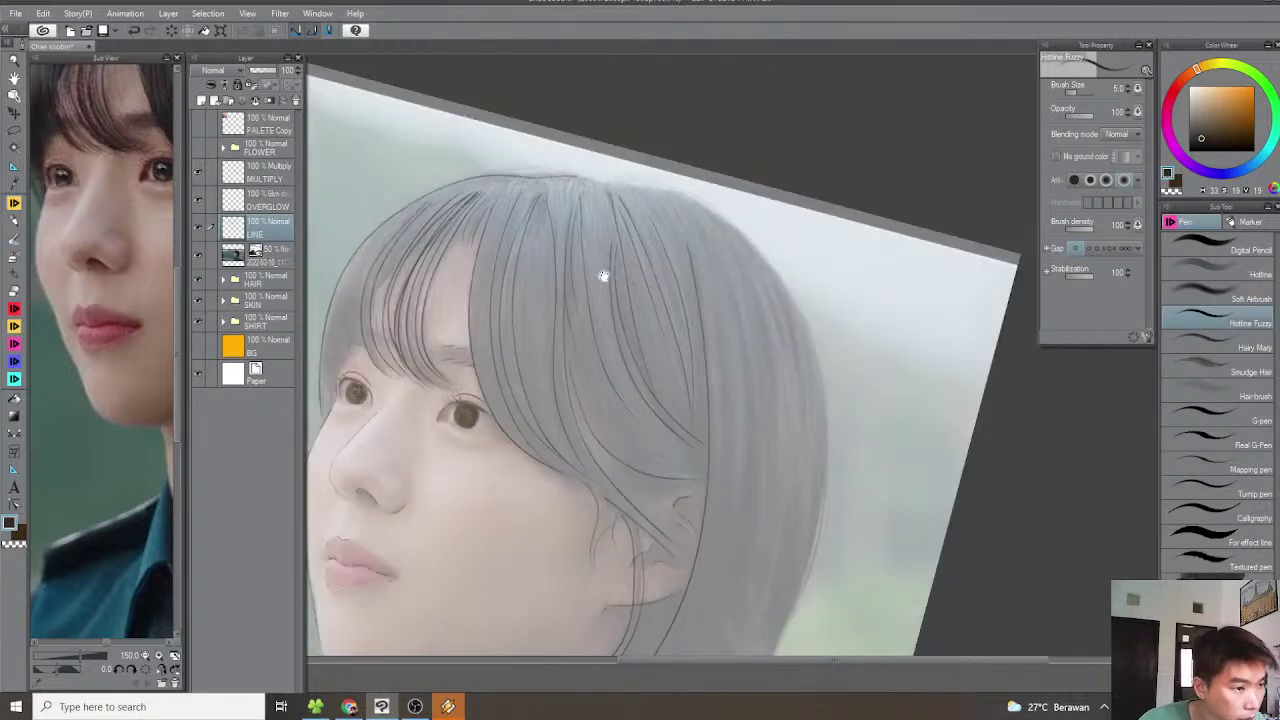
key(minus)
drag(640, 330, 658, 406)
key(ctrl+plus)
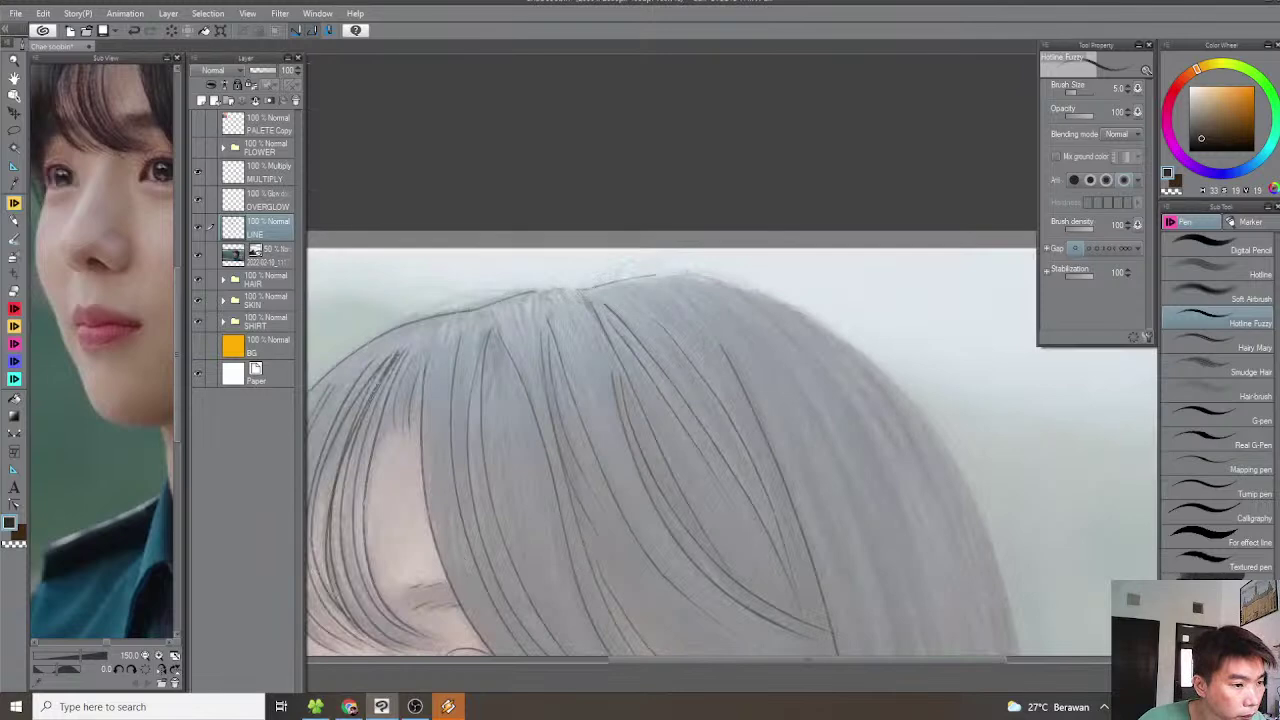
drag(684, 271, 692, 270)
Trace the outer hair contour around the back of the head at brush size 6, undoing the misplaced stroke
key(minus)
key(minus)
key(minus)
key(minus)
drag(713, 359, 572, 384)
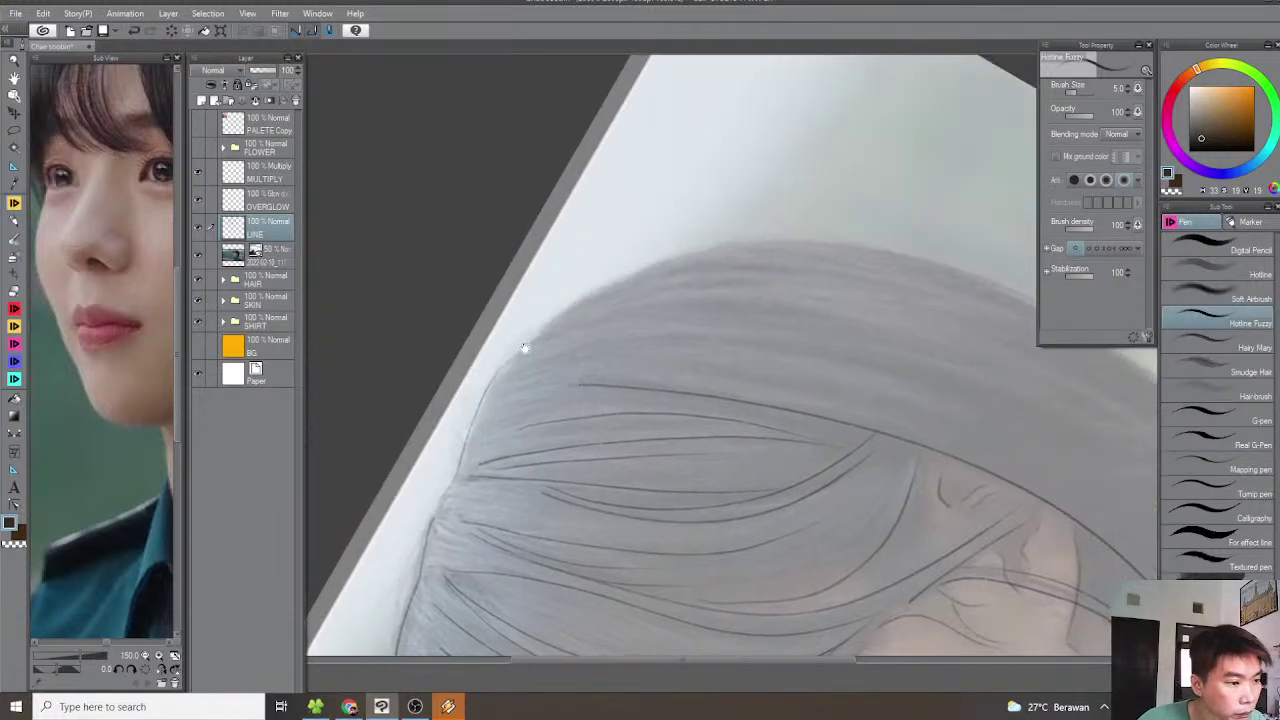
drag(520, 349, 487, 369)
mouse_move(572, 307)
mouse_down()
mouse_move(789, 263)
mouse_move(860, 277)
mouse_move(655, 369)
mouse_up()
key(ctrl+z)
key(minus)
key(minus)
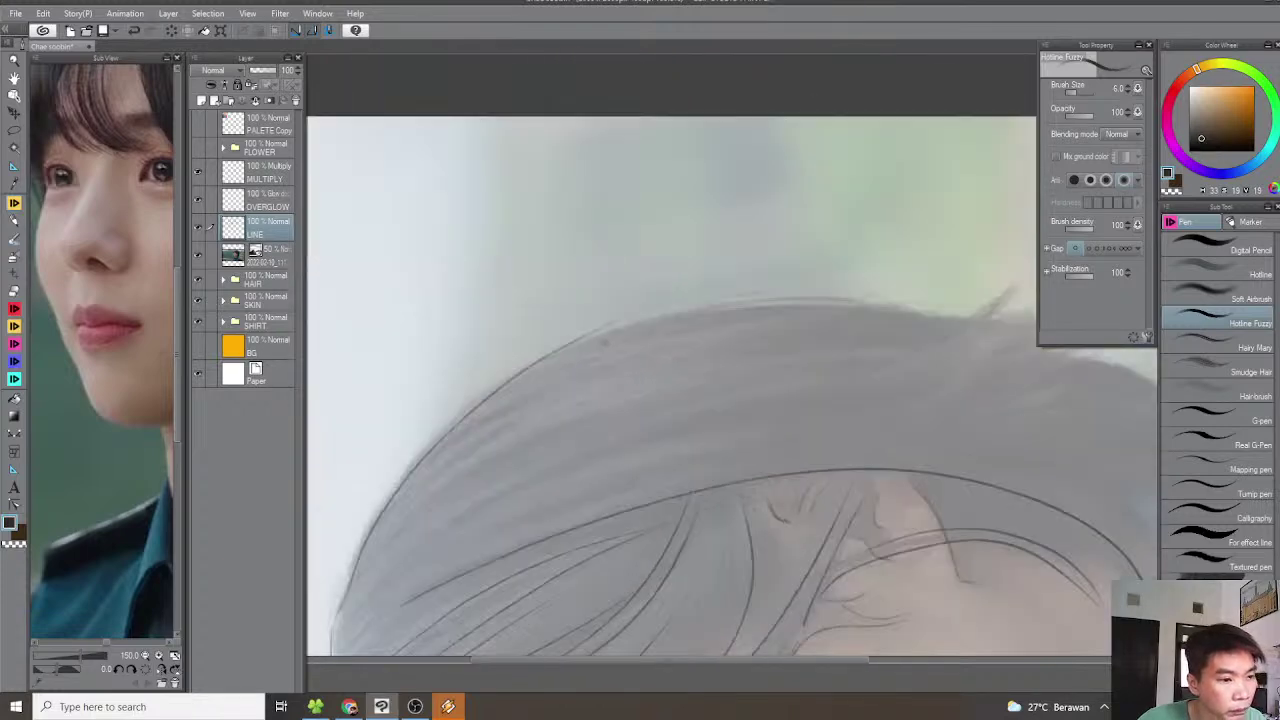
mouse_move(531, 364)
mouse_down()
mouse_move(680, 318)
mouse_move(913, 309)
mouse_move(730, 323)
mouse_up()
Trace long flowing strands through the back hair, following its curve from the crown to the hair tips
drag(597, 408, 765, 357)
drag(512, 463, 477, 458)
scroll(458, 470, down, 1)
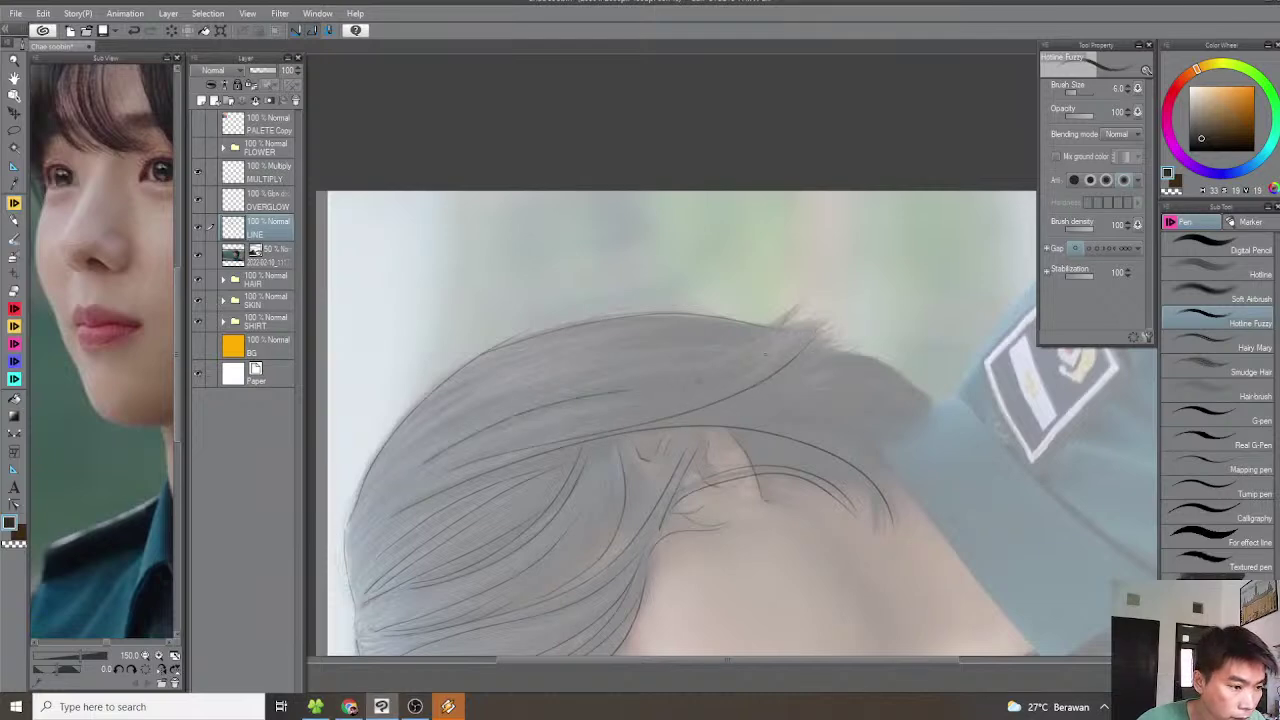
drag(424, 436, 592, 372)
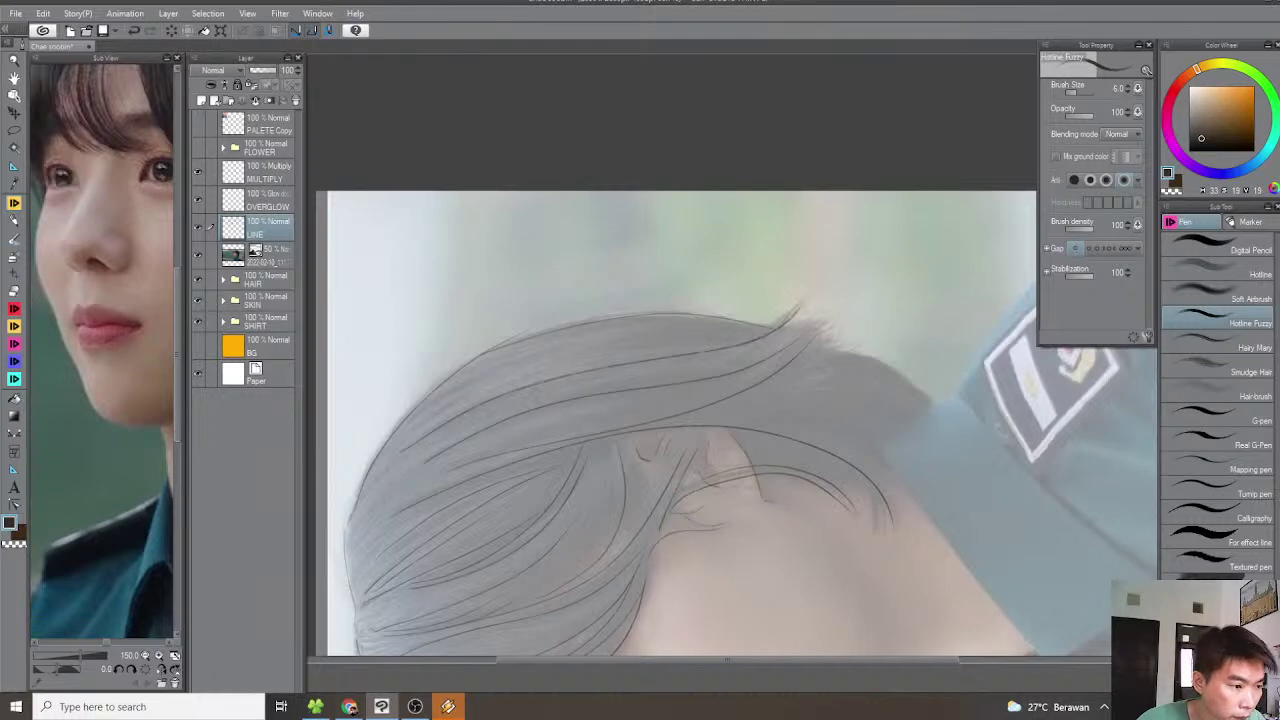
drag(472, 390, 640, 354)
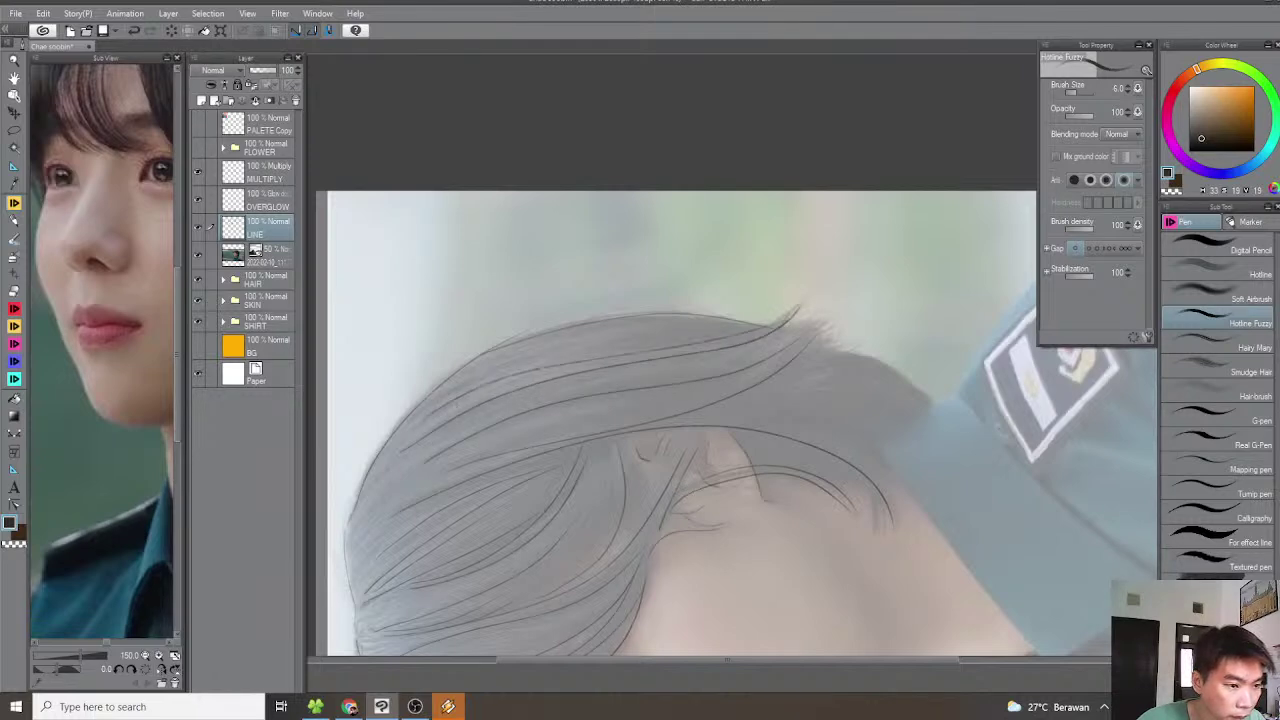
Trace the pointed hair tips at the back and the nape contour down to the shirt collar
drag(781, 329, 725, 331)
scroll(762, 337, up, 2)
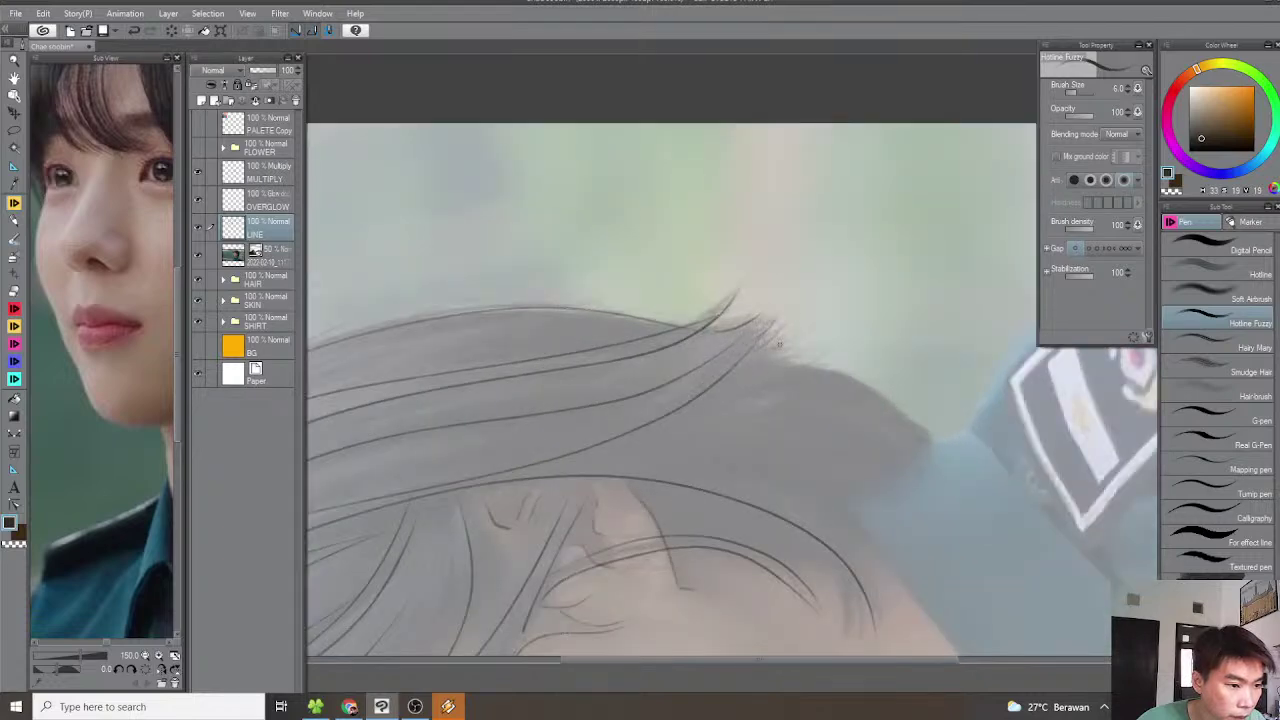
drag(780, 368, 700, 345)
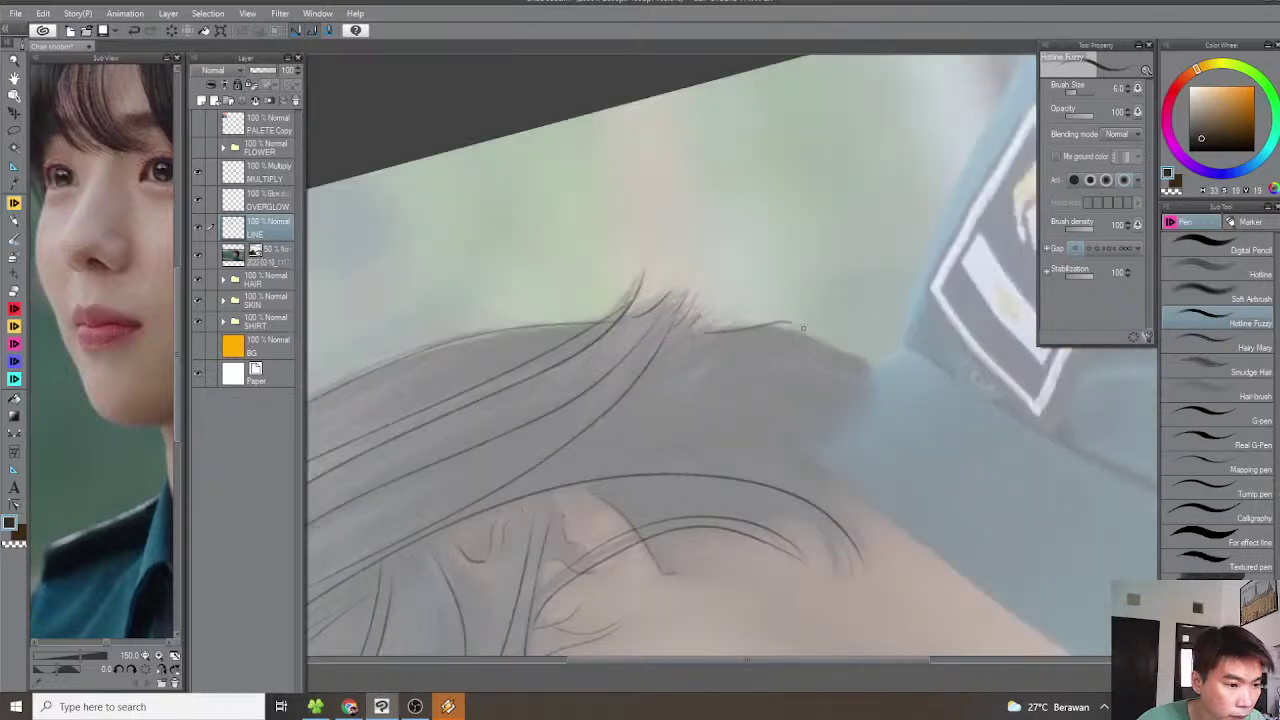
drag(869, 361, 870, 363)
mouse_move(870, 363)
mouse_down()
mouse_move(674, 396)
mouse_move(758, 410)
mouse_up()
drag(679, 443, 760, 326)
scroll(758, 340, up, 3)
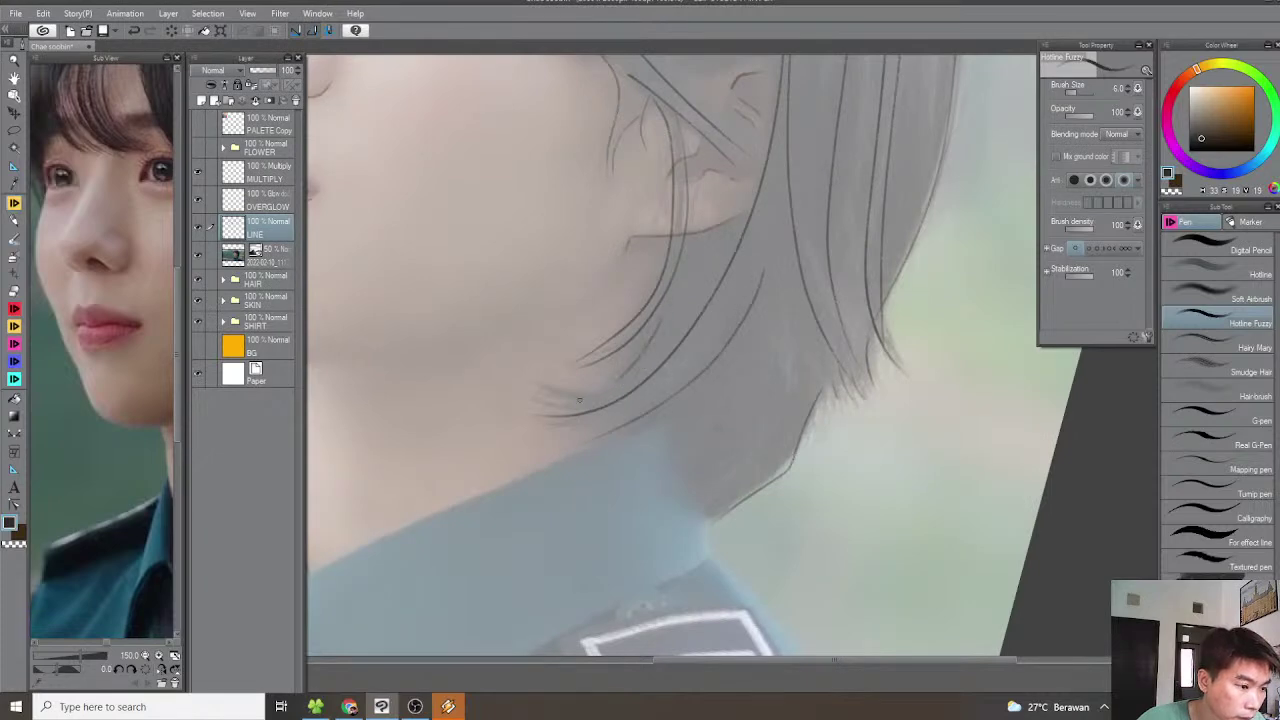
Add short wisps inside the nape hair and hide the reference photo layer
drag(656, 389, 598, 398)
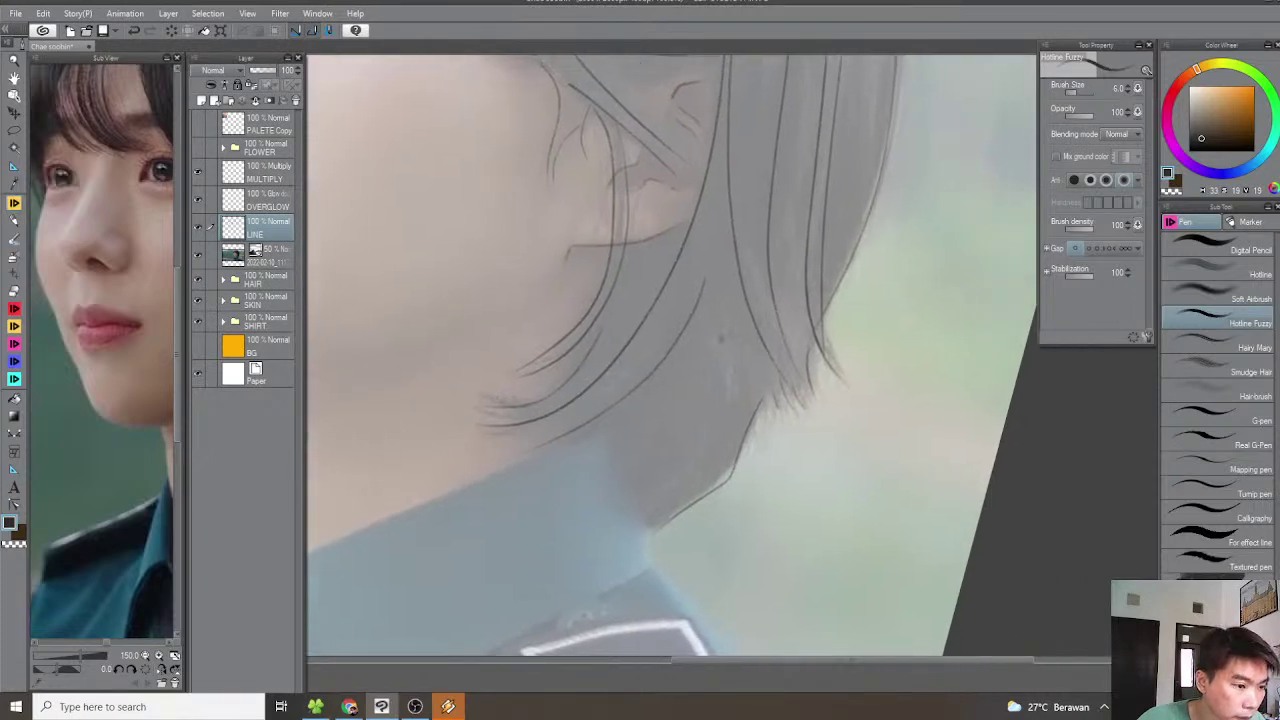
key(^)
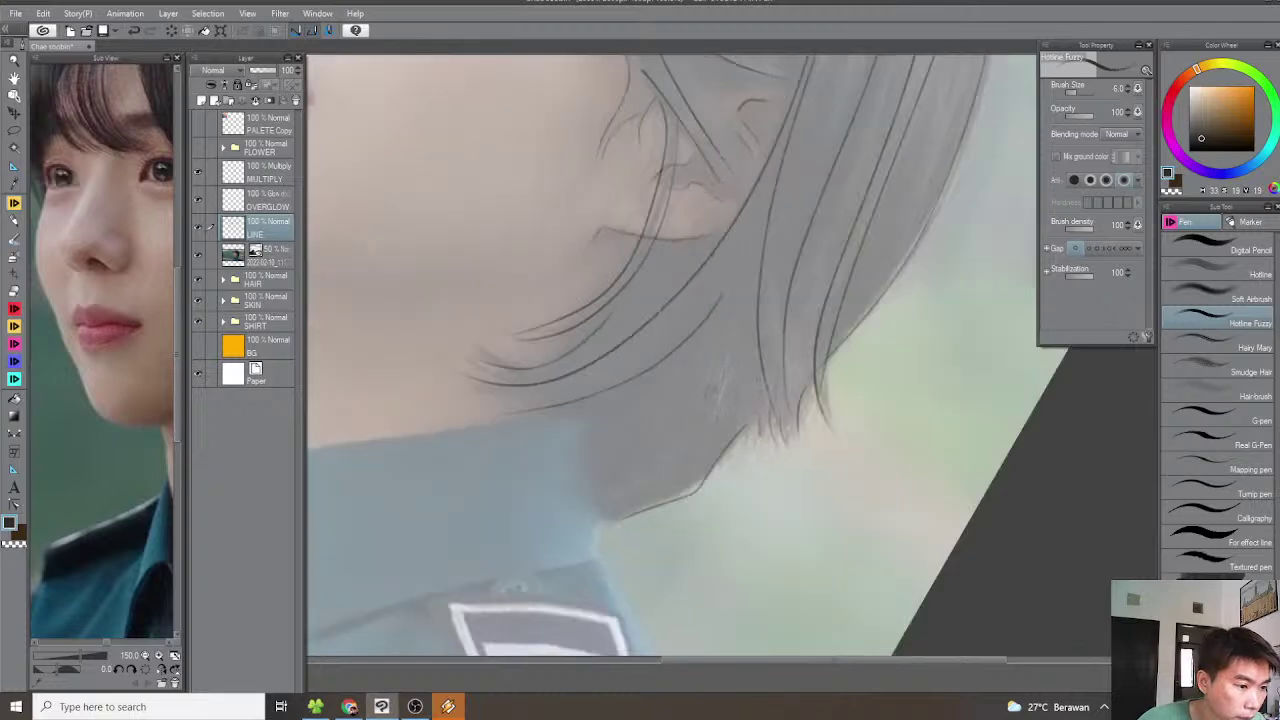
scroll(737, 397, down, 1)
key(-)
key(-)
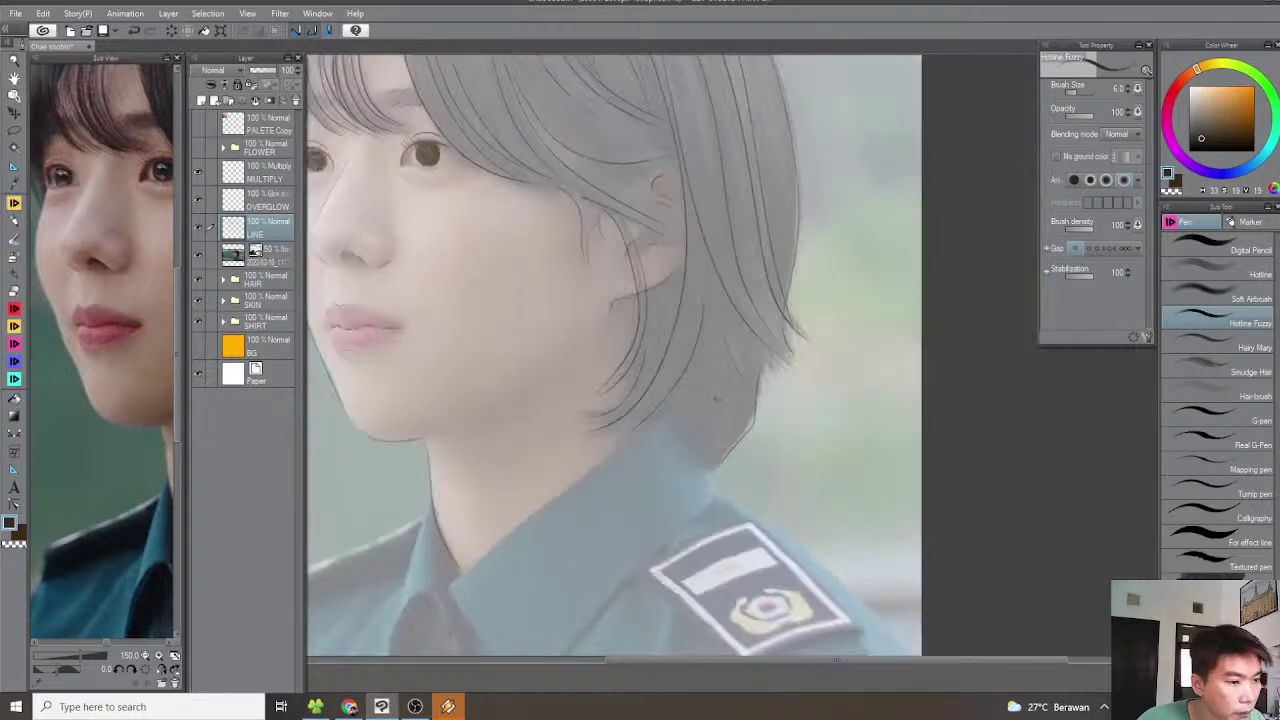
scroll(722, 397, down, 1)
drag(654, 374, 730, 405)
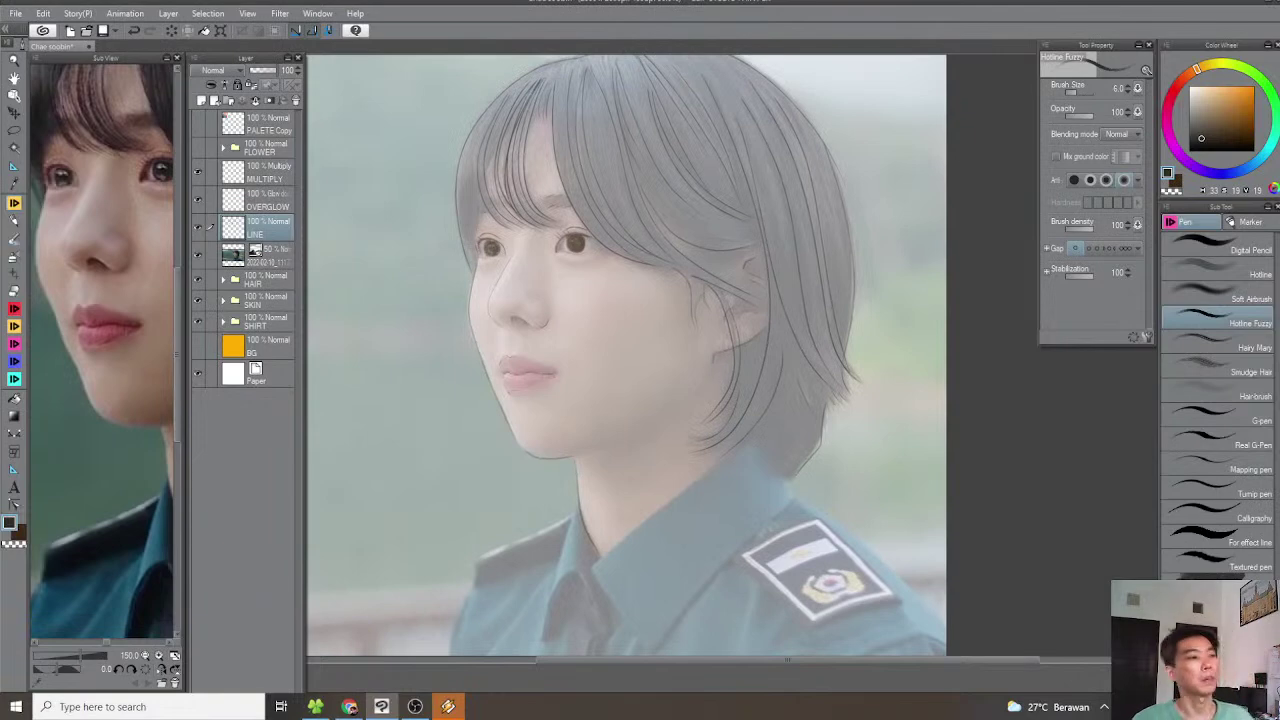
click(198, 256)
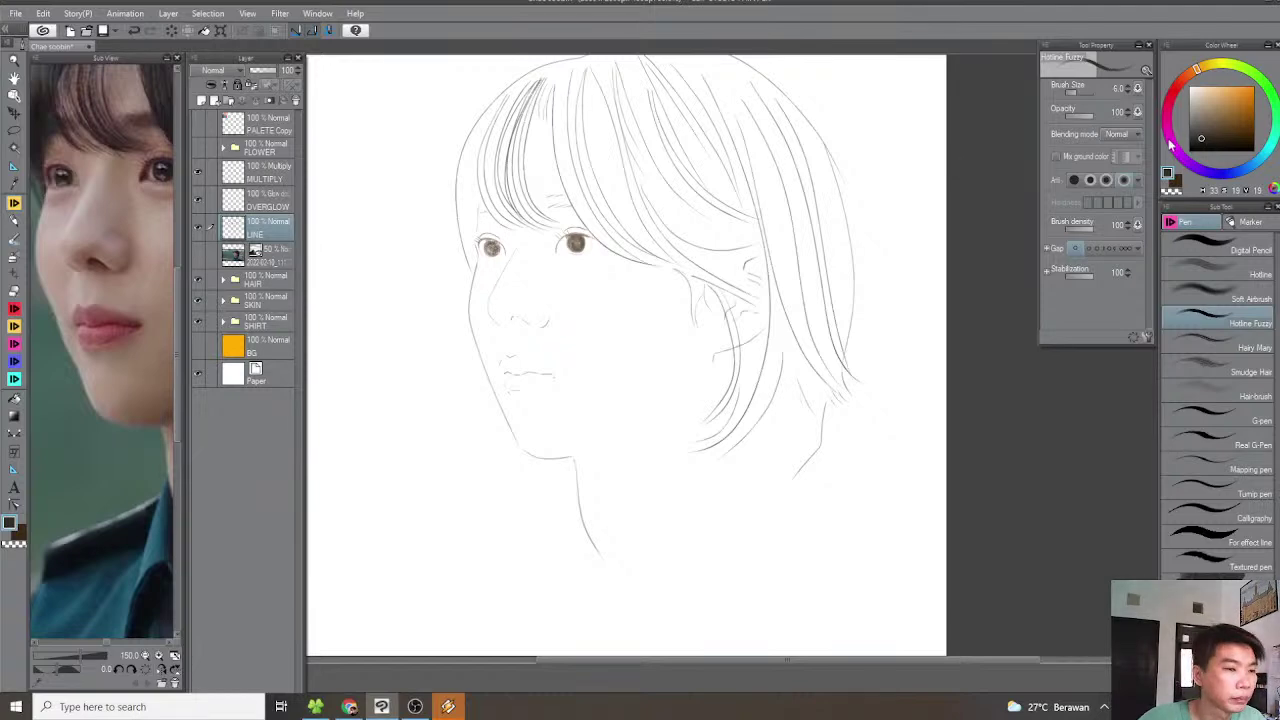
Darken the far eye's iris and pupil on the line layer, varying the brush size to fill it
scroll(757, 197, up, 4)
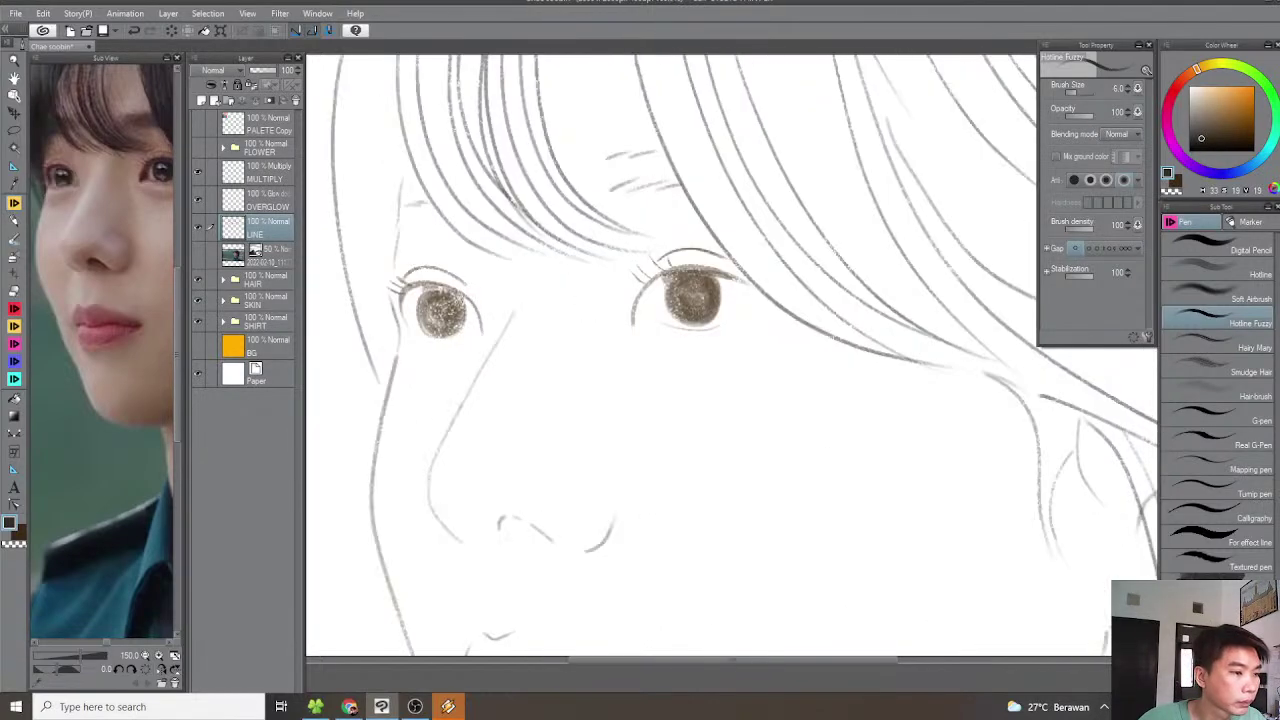
scroll(542, 313, up, 2)
key(bracketright)
key(bracketright)
key(bracketright)
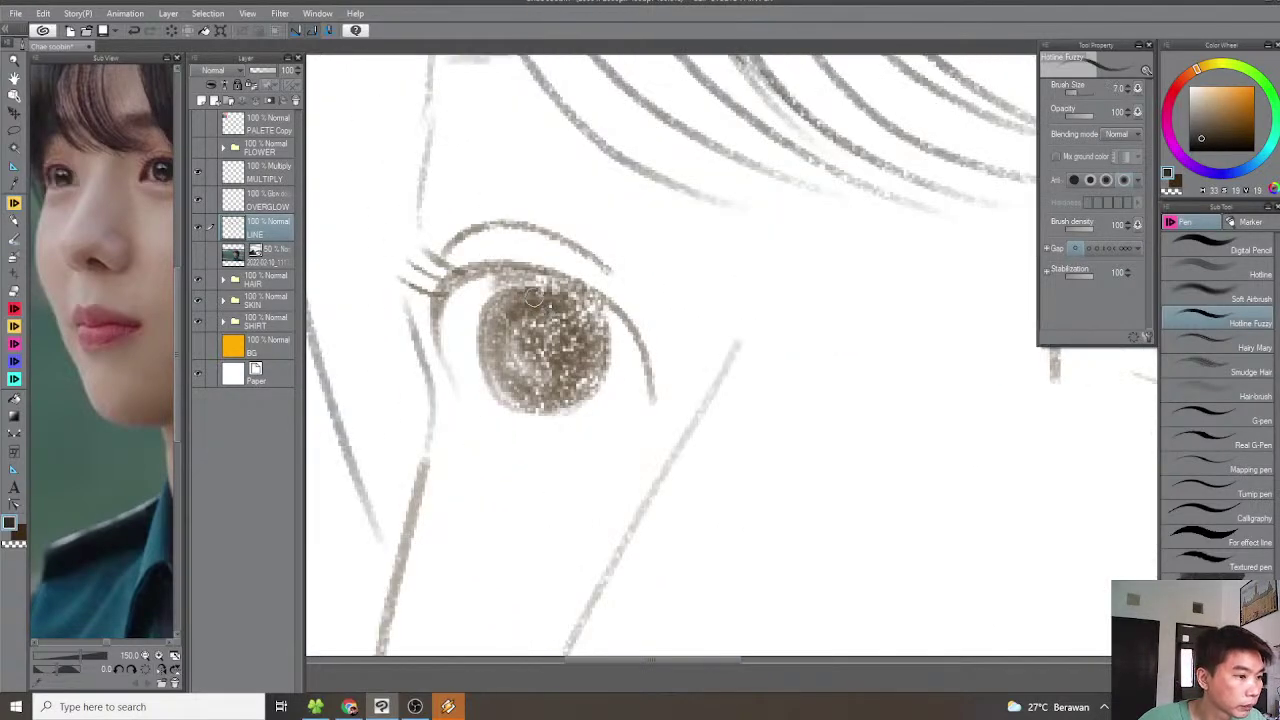
mouse_move(544, 298)
mouse_down()
mouse_move(494, 322)
mouse_move(492, 361)
mouse_move(518, 297)
mouse_move(488, 323)
mouse_move(505, 399)
mouse_move(581, 396)
mouse_move(599, 321)
mouse_move(571, 296)
mouse_move(510, 303)
mouse_move(528, 298)
mouse_move(491, 361)
mouse_move(511, 364)
mouse_move(551, 321)
mouse_move(508, 333)
mouse_move(574, 356)
mouse_move(582, 346)
mouse_move(528, 376)
mouse_move(541, 329)
mouse_move(576, 336)
mouse_move(548, 338)
mouse_move(542, 381)
mouse_move(516, 371)
mouse_move(546, 341)
mouse_move(504, 334)
mouse_move(513, 311)
mouse_move(519, 383)
mouse_move(553, 313)
mouse_move(526, 311)
mouse_move(588, 343)
mouse_move(572, 321)
mouse_move(548, 325)
mouse_move(510, 378)
mouse_up()
key(])
key(])
key(])
key(bracketleft)
key(bracketleft)
key(bracketleft)
key(bracketleft)
mouse_move(492, 320)
mouse_down()
mouse_move(489, 355)
mouse_move(516, 405)
mouse_move(503, 386)
mouse_move(551, 401)
mouse_move(590, 357)
mouse_move(592, 314)
mouse_move(600, 366)
mouse_up()
key(bracketleft)
key(bracketleft)
Darken the near eye's iris and pupil to match the far eye, enlarging the brush size to 17
scroll(577, 372, down, 2)
scroll(668, 363, down, 2)
scroll(886, 361, up, 2)
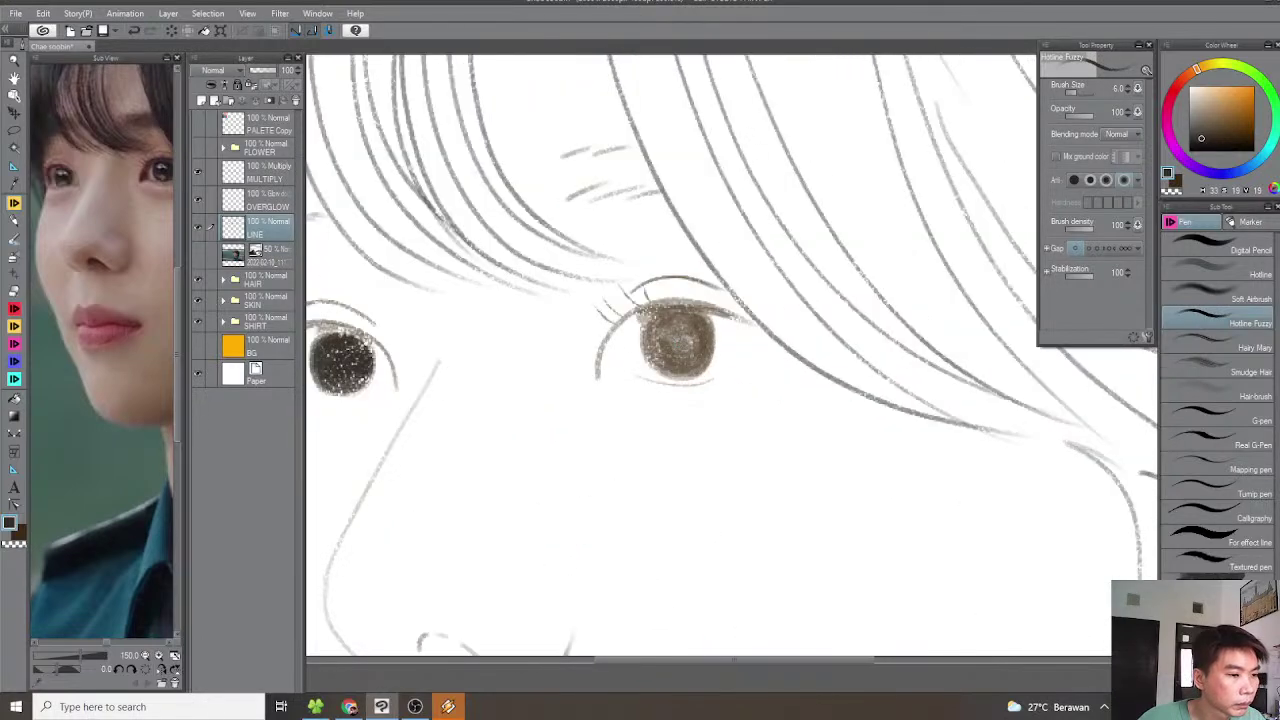
scroll(676, 330, up, 2)
key(bracketright)
key(bracketright)
key(bracketright)
key(bracketright)
mouse_move(717, 320)
mouse_down()
mouse_move(679, 306)
mouse_move(638, 323)
mouse_move(656, 413)
mouse_move(699, 418)
mouse_move(646, 407)
mouse_move(669, 416)
mouse_move(719, 398)
mouse_move(737, 360)
mouse_move(726, 327)
mouse_move(677, 308)
mouse_move(612, 351)
mouse_move(690, 329)
mouse_move(699, 361)
mouse_move(711, 360)
mouse_move(700, 384)
mouse_move(717, 386)
mouse_move(705, 400)
mouse_move(627, 390)
mouse_move(617, 346)
mouse_move(642, 302)
mouse_move(613, 358)
mouse_move(607, 346)
mouse_move(636, 305)
mouse_move(700, 301)
mouse_move(623, 333)
mouse_move(695, 327)
mouse_move(695, 361)
mouse_move(688, 345)
mouse_move(637, 365)
mouse_move(662, 342)
mouse_move(663, 400)
mouse_move(710, 403)
mouse_move(625, 384)
mouse_move(632, 401)
mouse_move(693, 416)
mouse_move(622, 342)
mouse_move(613, 382)
mouse_move(639, 409)
mouse_move(708, 409)
mouse_move(667, 367)
mouse_move(738, 324)
mouse_up()
scroll(682, 357, down, 2)
key(bracketright)
key(bracketright)
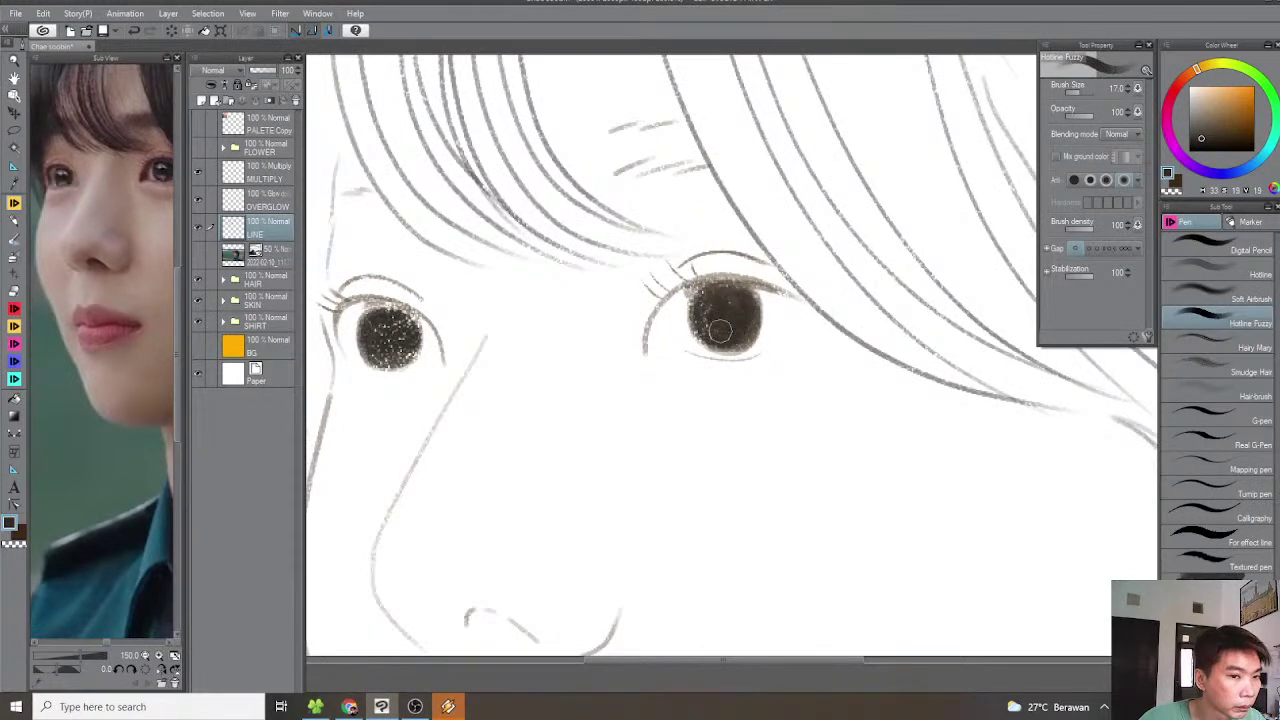
Choose a darker, near-black brown and deepen the near eye's pupil on the line layer
scroll(735, 330, down, 3)
scroll(739, 333, down, 2)
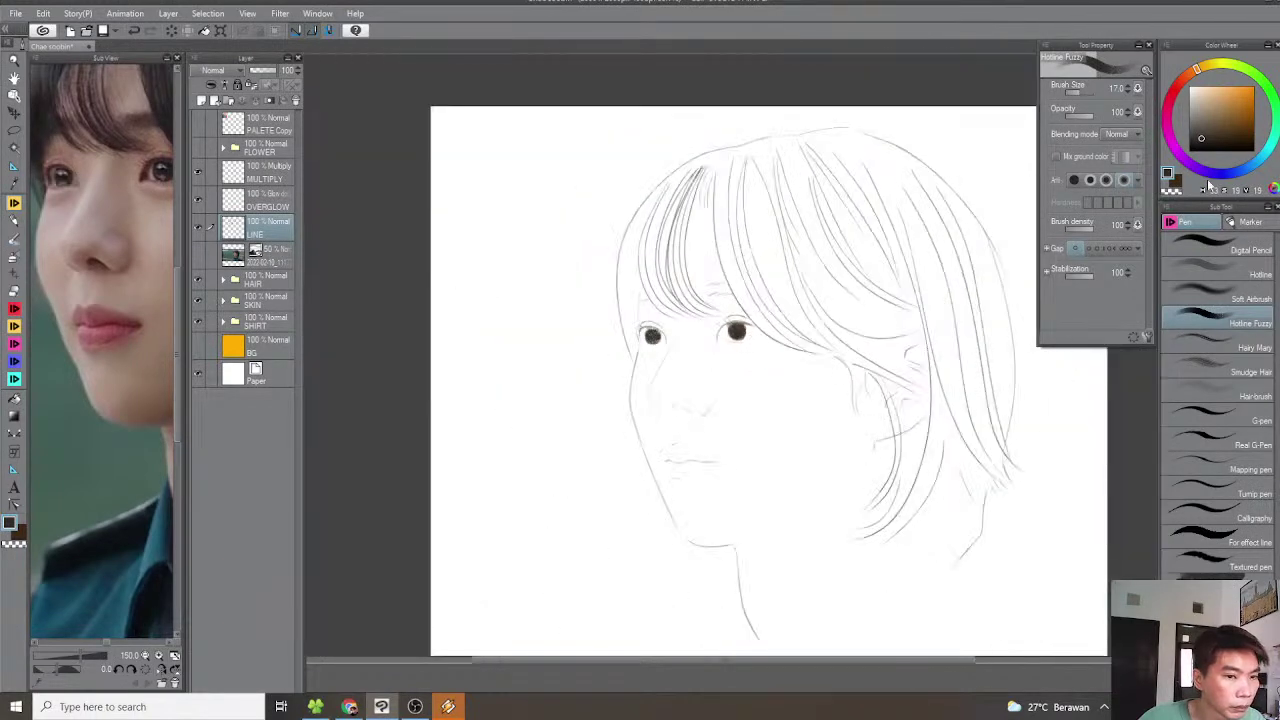
drag(1215, 133, 1195, 145)
scroll(654, 337, up, 5)
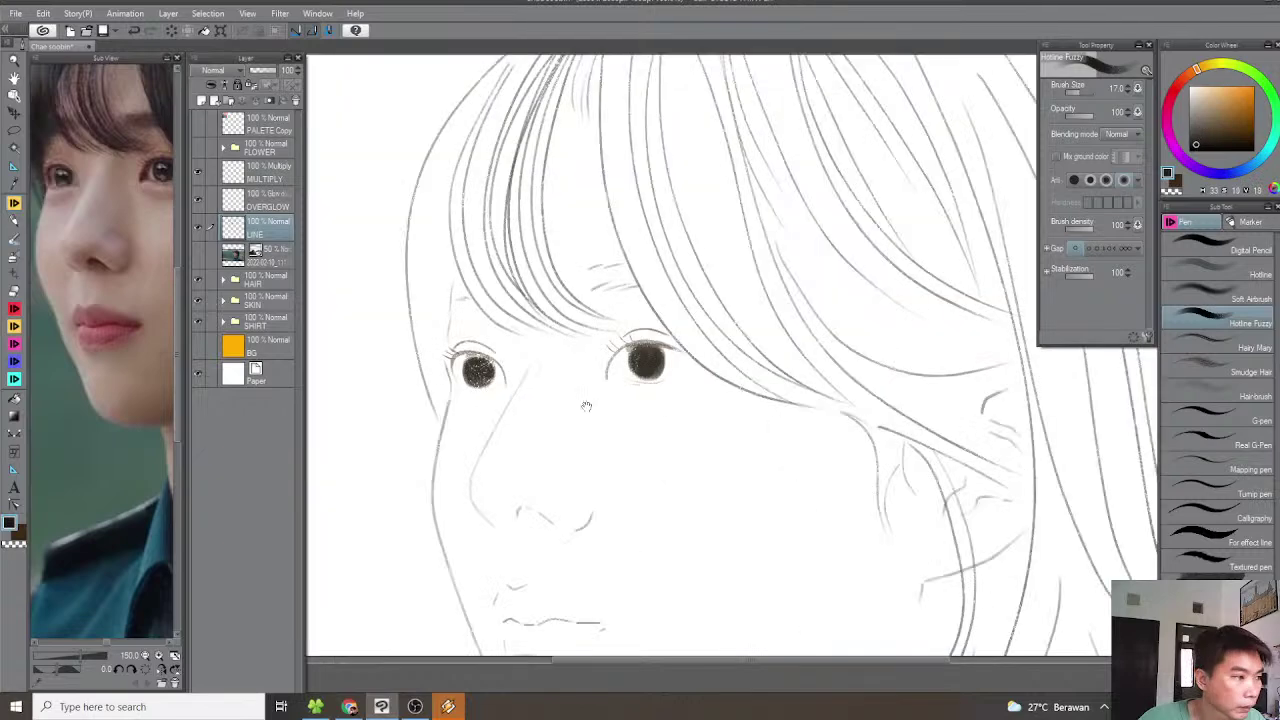
scroll(686, 321, up, 5)
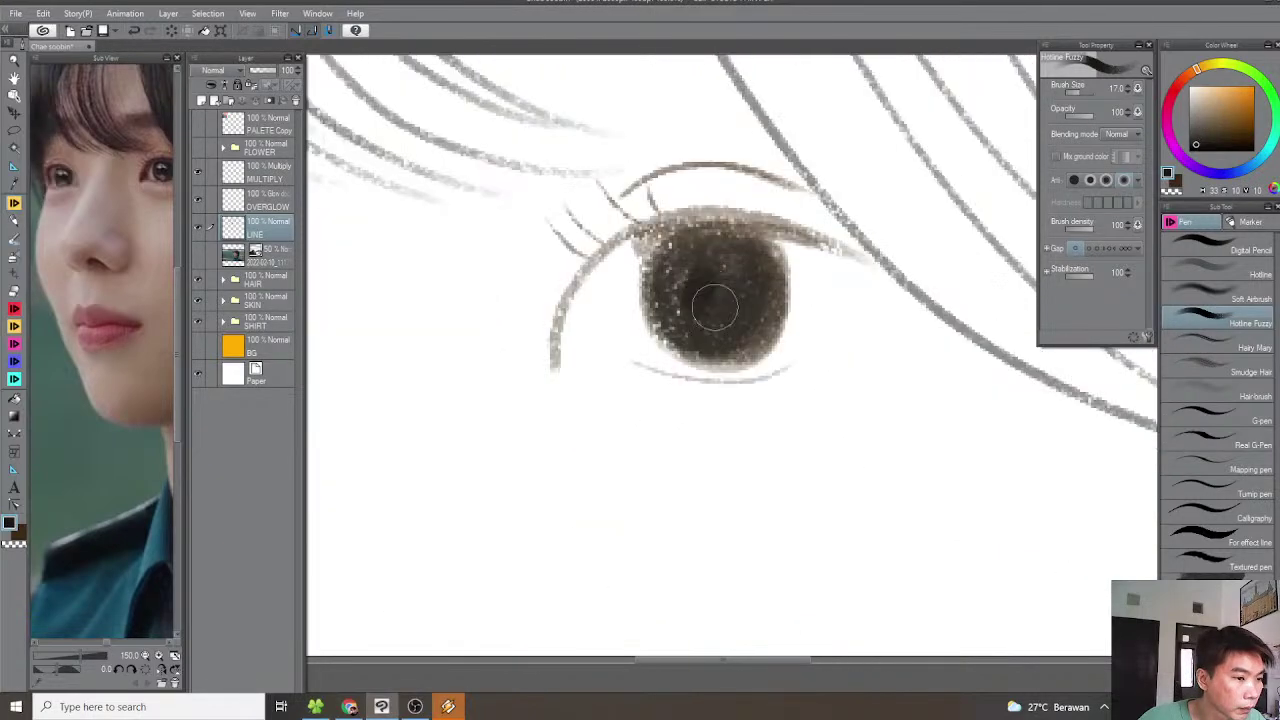
mouse_move(710, 288)
mouse_down()
mouse_move(700, 297)
mouse_move(691, 283)
mouse_move(700, 291)
mouse_up()
Deepen the far eye's pupil with the same near-black brown
drag(614, 322, 810, 318)
scroll(812, 318, down, 4)
drag(474, 340, 492, 341)
scroll(565, 317, up, 2)
mouse_move(602, 307)
mouse_down()
mouse_move(630, 324)
mouse_move(614, 310)
mouse_up()
scroll(614, 313, down, 4)
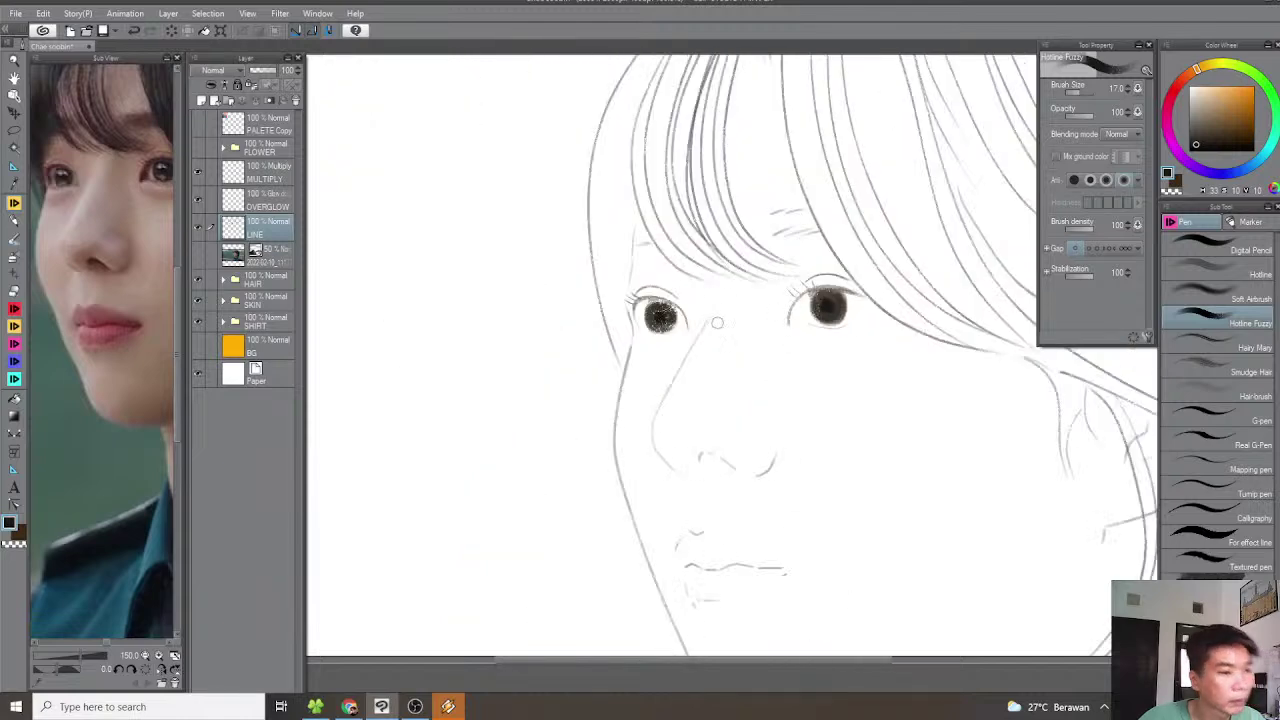
Paint a light orange crescent along the lower part of the near eye's iris with the brush at size 7
scroll(688, 336, down, 2)
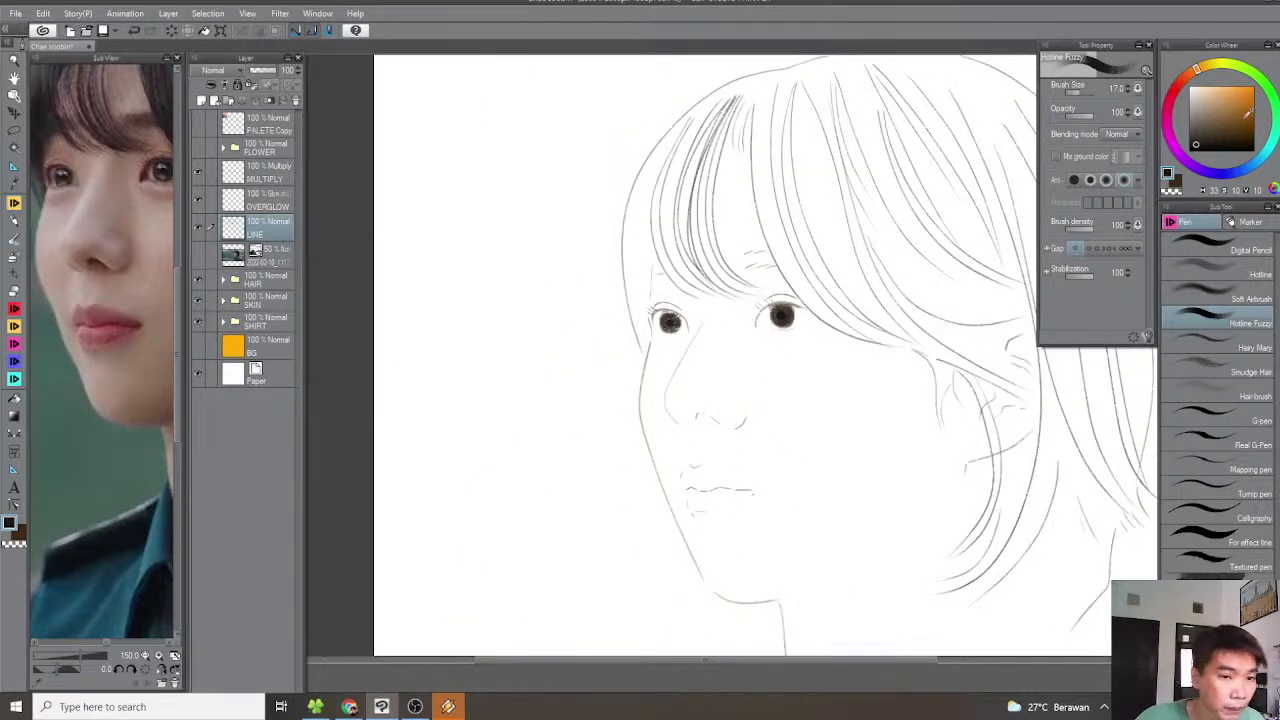
click(1214, 94)
click(1221, 92)
scroll(645, 331, up, 10)
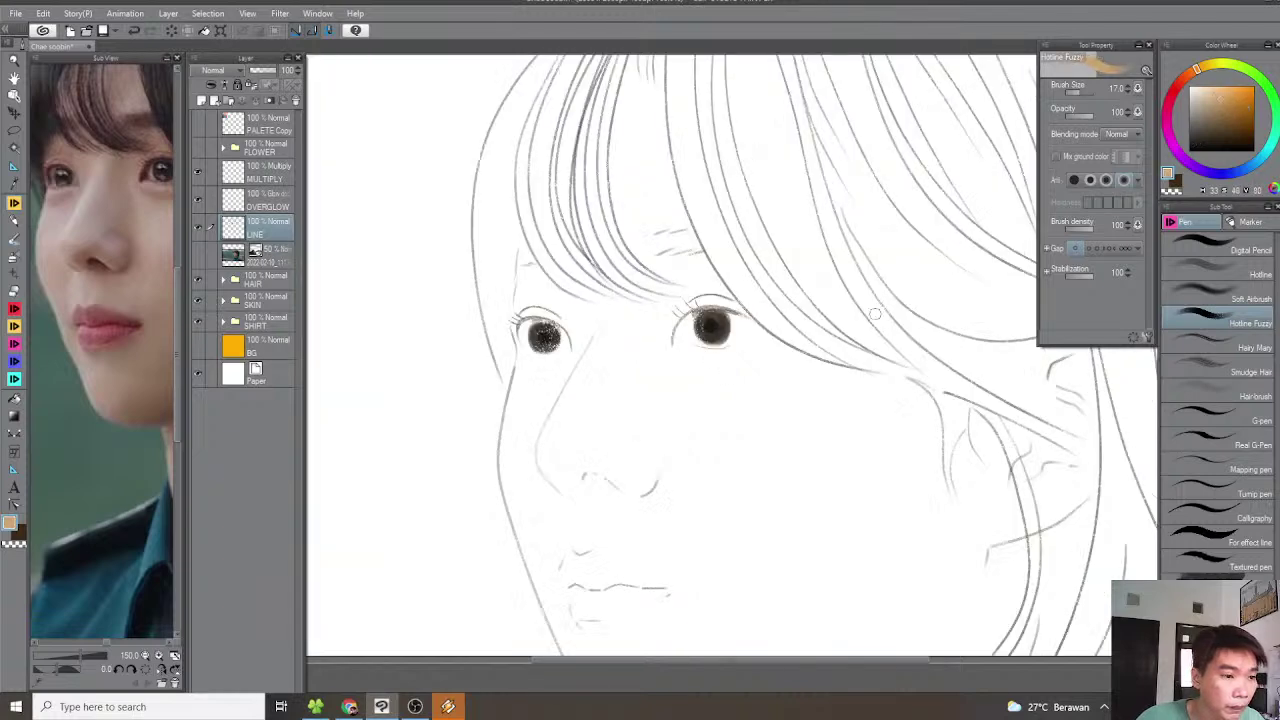
key(bracketleft)
key(bracketleft)
key(bracketleft)
key(bracketleft)
key(bracketleft)
mouse_move(578, 316)
mouse_down()
mouse_move(636, 354)
mouse_move(712, 350)
mouse_up()
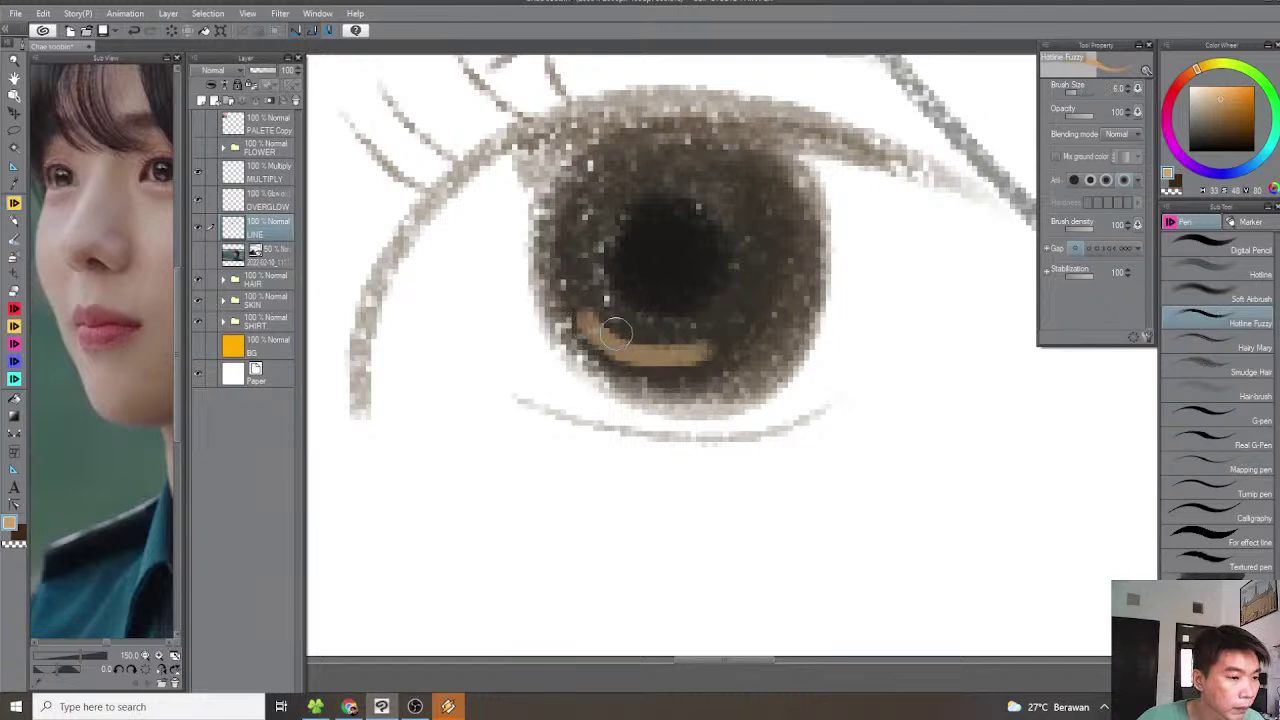
key(ctrl+z)
key(bracketright)
mouse_move(578, 320)
mouse_down()
mouse_move(655, 361)
mouse_move(708, 356)
mouse_move(735, 333)
mouse_up()
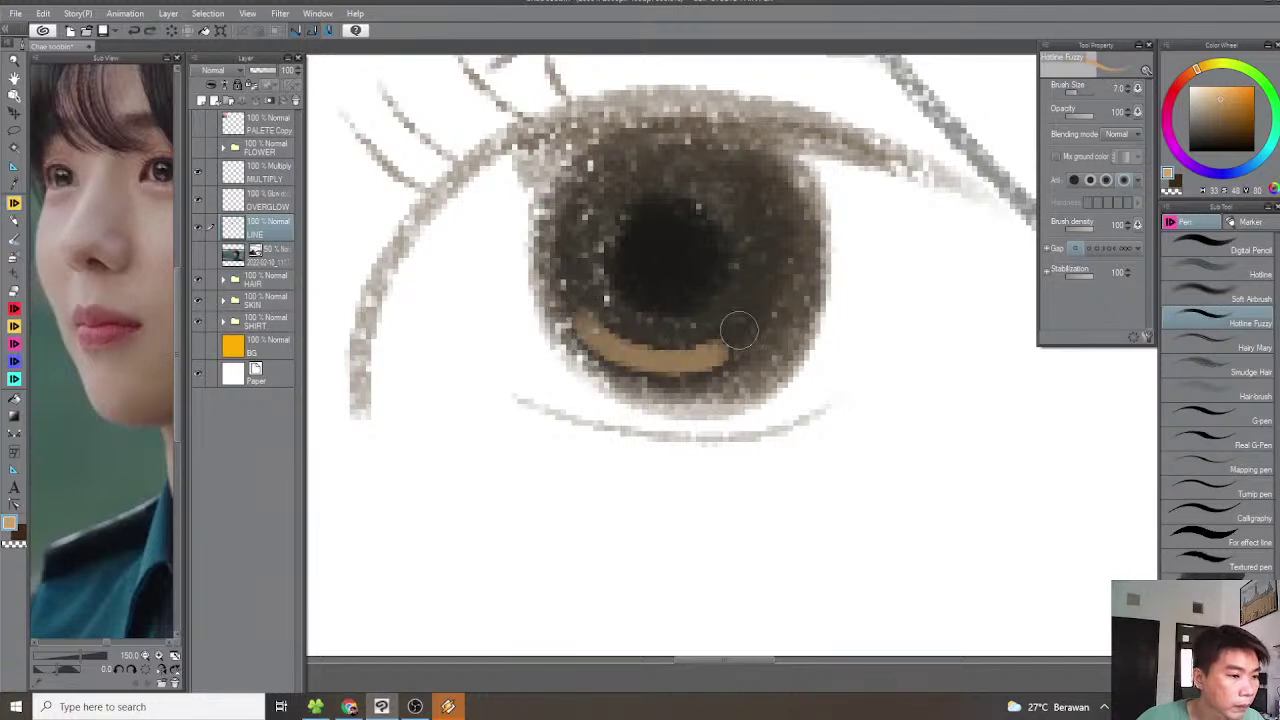
mouse_move(580, 316)
mouse_down()
mouse_move(633, 354)
mouse_move(710, 354)
mouse_move(767, 288)
mouse_up()
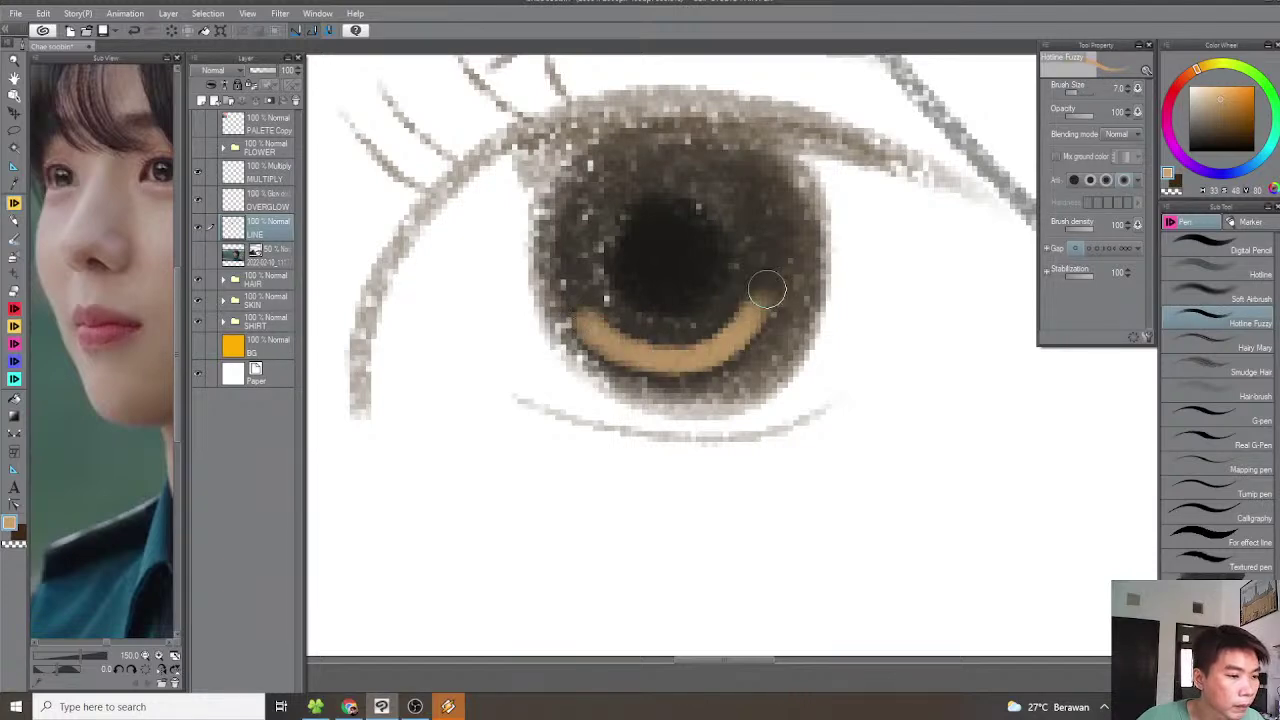
Paint a matching light orange crescent along the lower part of the far eye's iris
scroll(684, 344, down, 4)
drag(346, 344, 588, 350)
scroll(588, 355, up, 4)
mouse_move(509, 362)
mouse_down()
mouse_move(631, 389)
mouse_move(642, 359)
mouse_move(633, 384)
mouse_move(544, 402)
mouse_move(502, 345)
mouse_up()
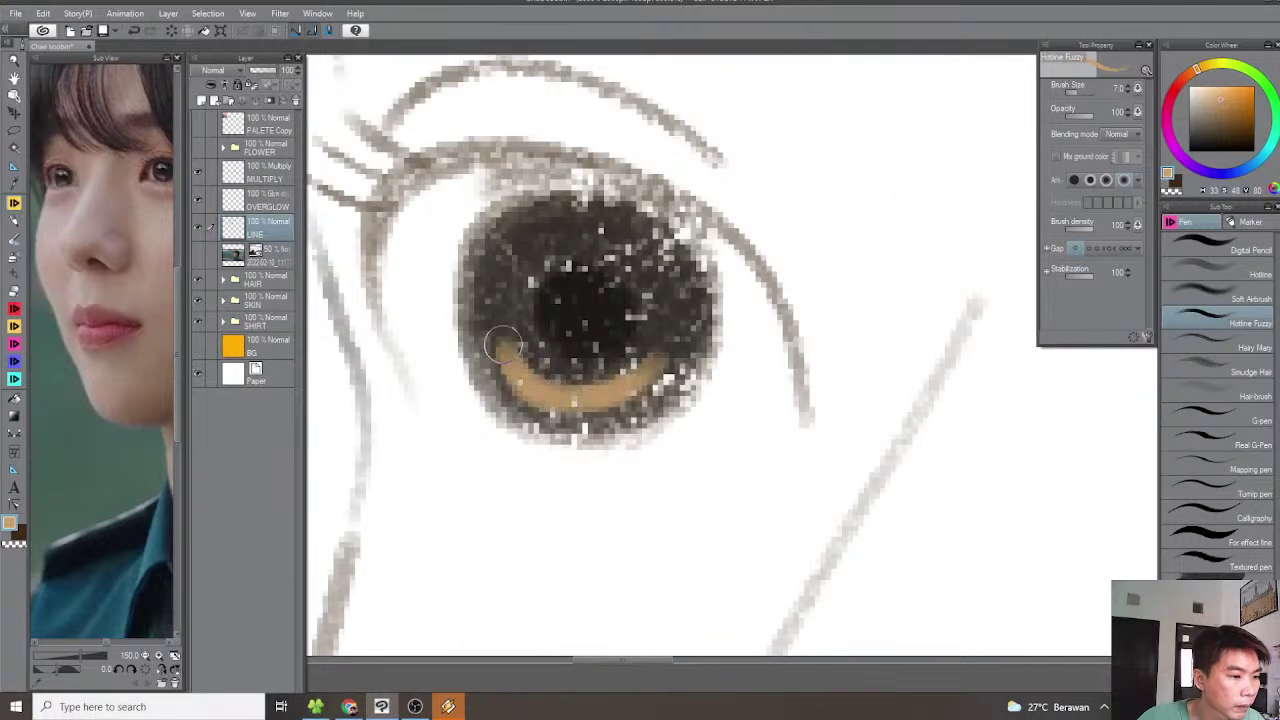
scroll(639, 349, down, 6)
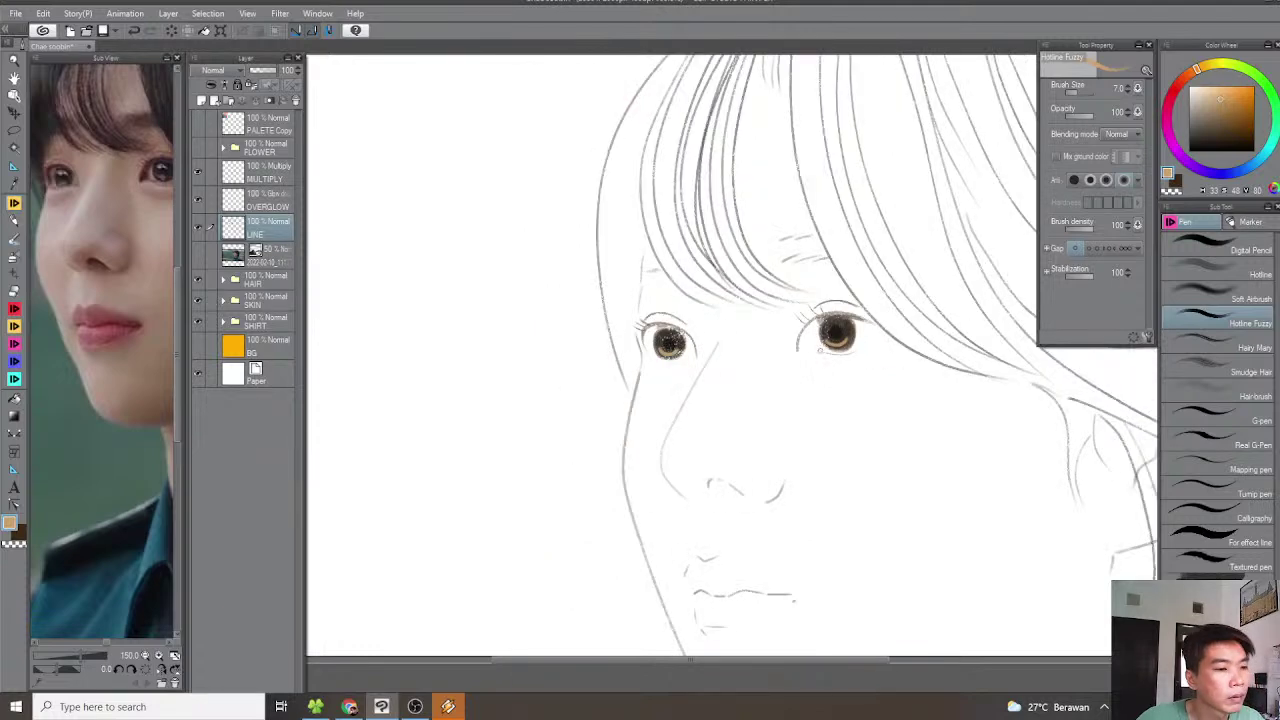
Choose a pale cream color and paint a highlight on the near eye's iris, at the pupil's upper left
scroll(820, 348, down, 5)
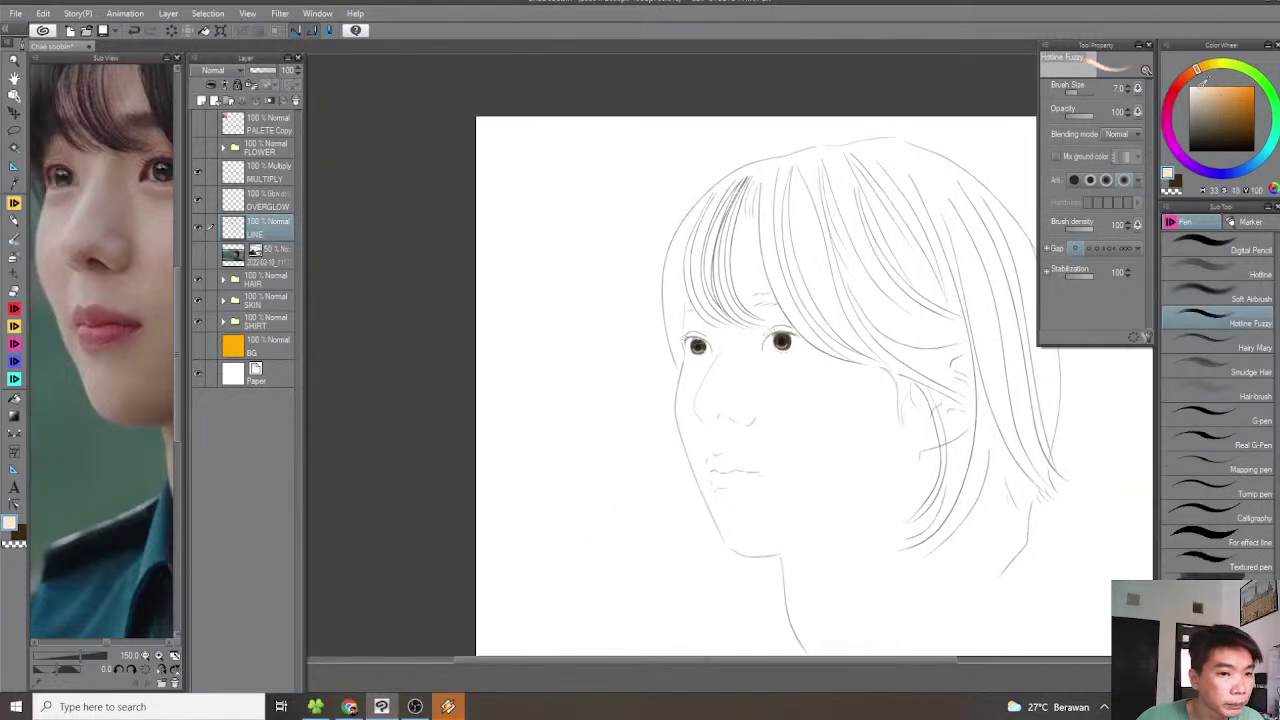
scroll(714, 336, up, 6)
scroll(714, 336, up, 5)
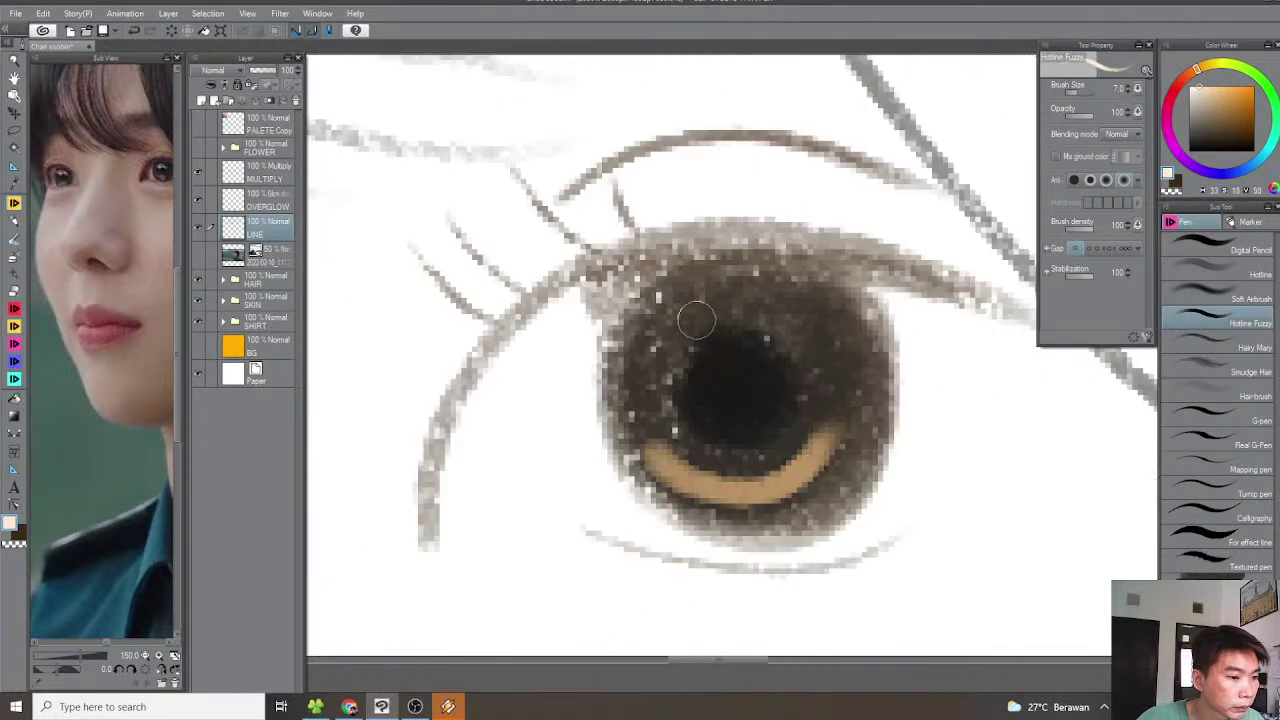
mouse_move(660, 322)
mouse_down()
mouse_move(745, 285)
mouse_move(660, 325)
mouse_move(725, 290)
mouse_move(676, 316)
mouse_up()
scroll(676, 320, down, 3)
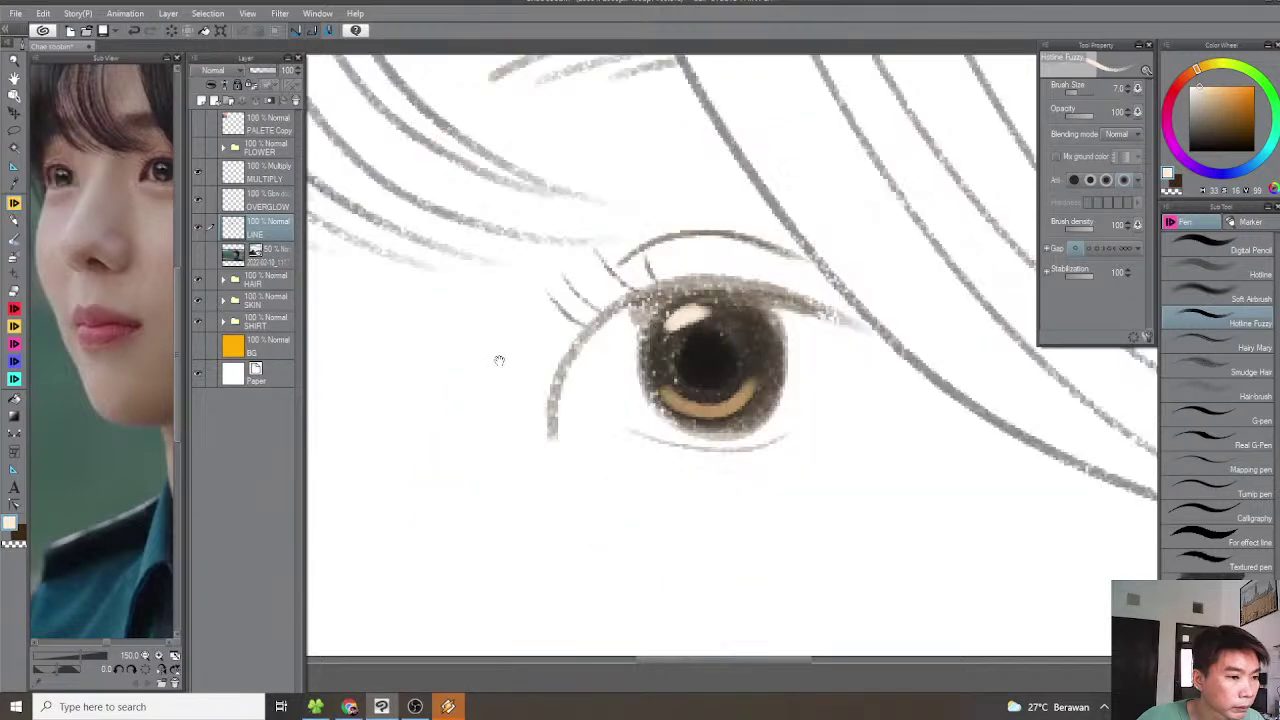
Paint a matching pale cream highlight on the upper left of the far eye's iris
drag(509, 360, 922, 308)
mouse_move(473, 330)
mouse_down()
mouse_move(659, 338)
mouse_move(655, 300)
mouse_move(680, 288)
mouse_move(638, 318)
mouse_up()
scroll(593, 338, up, 3)
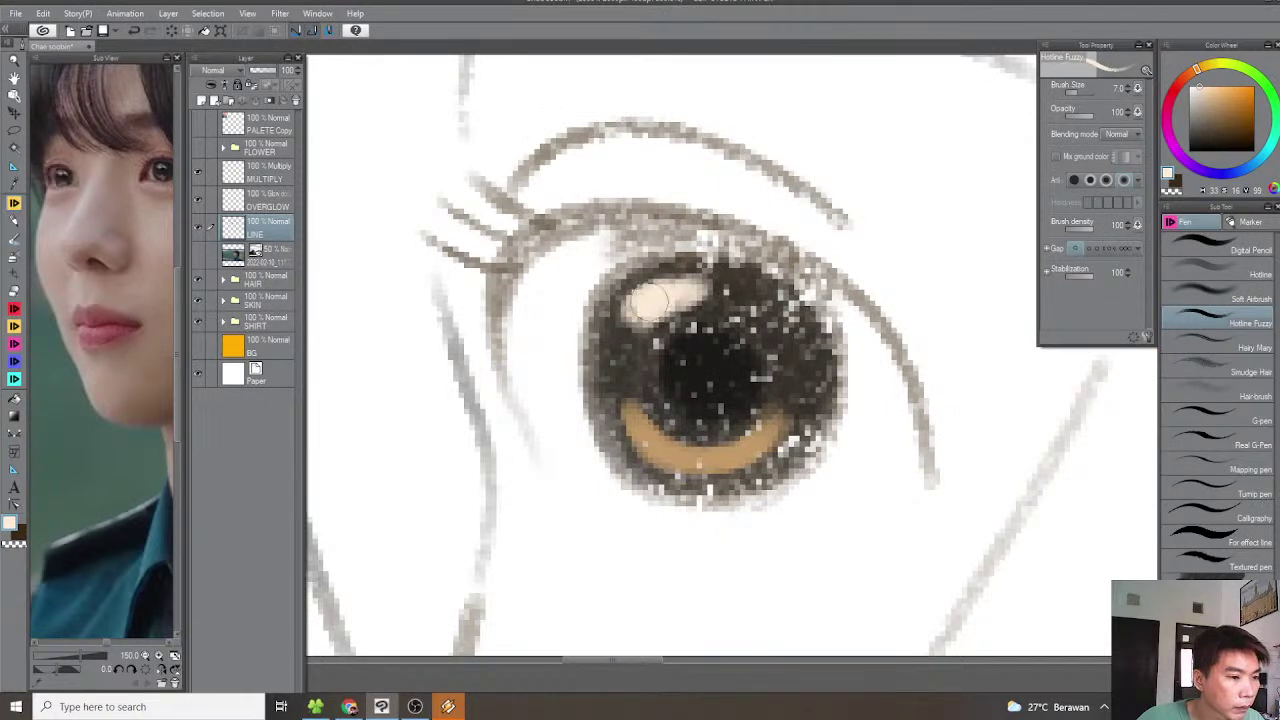
scroll(638, 318, down, 5)
scroll(708, 337, up, 2)
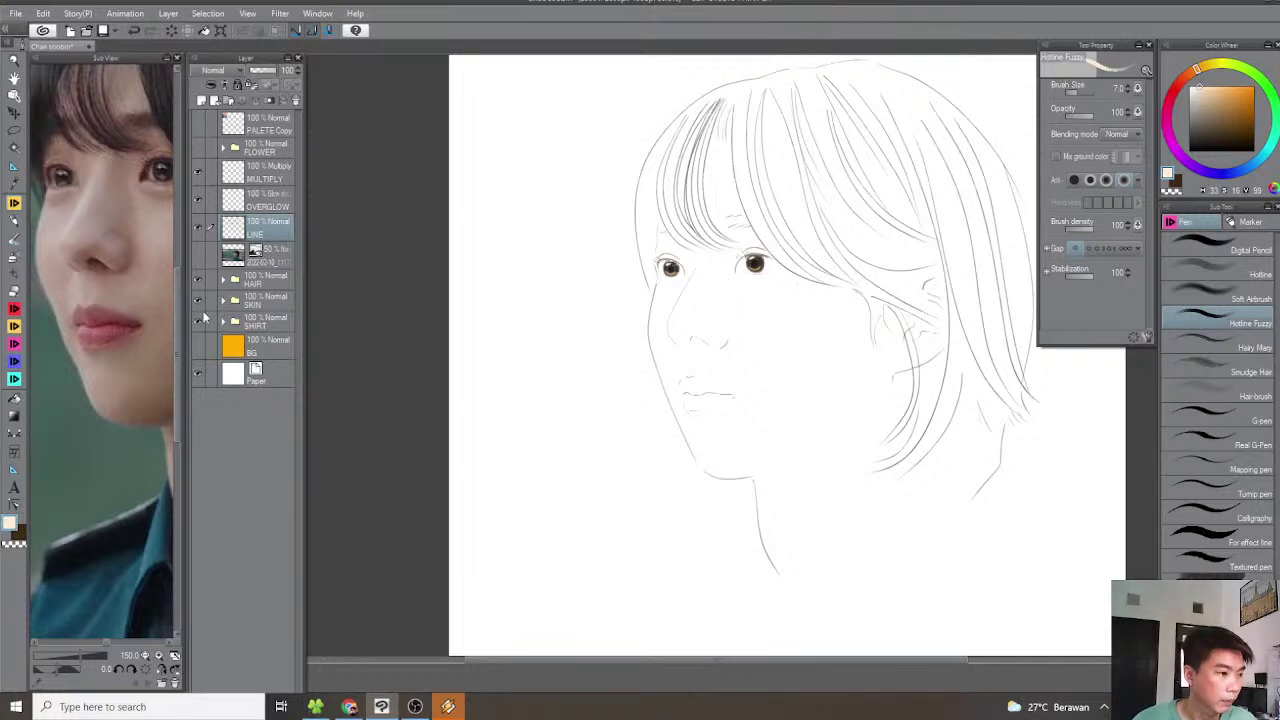
Show the reference photo layer again and sample the shirt's dark teal from the reference image as the line color
click(198, 258)
drag(757, 365, 683, 318)
drag(772, 455, 699, 368)
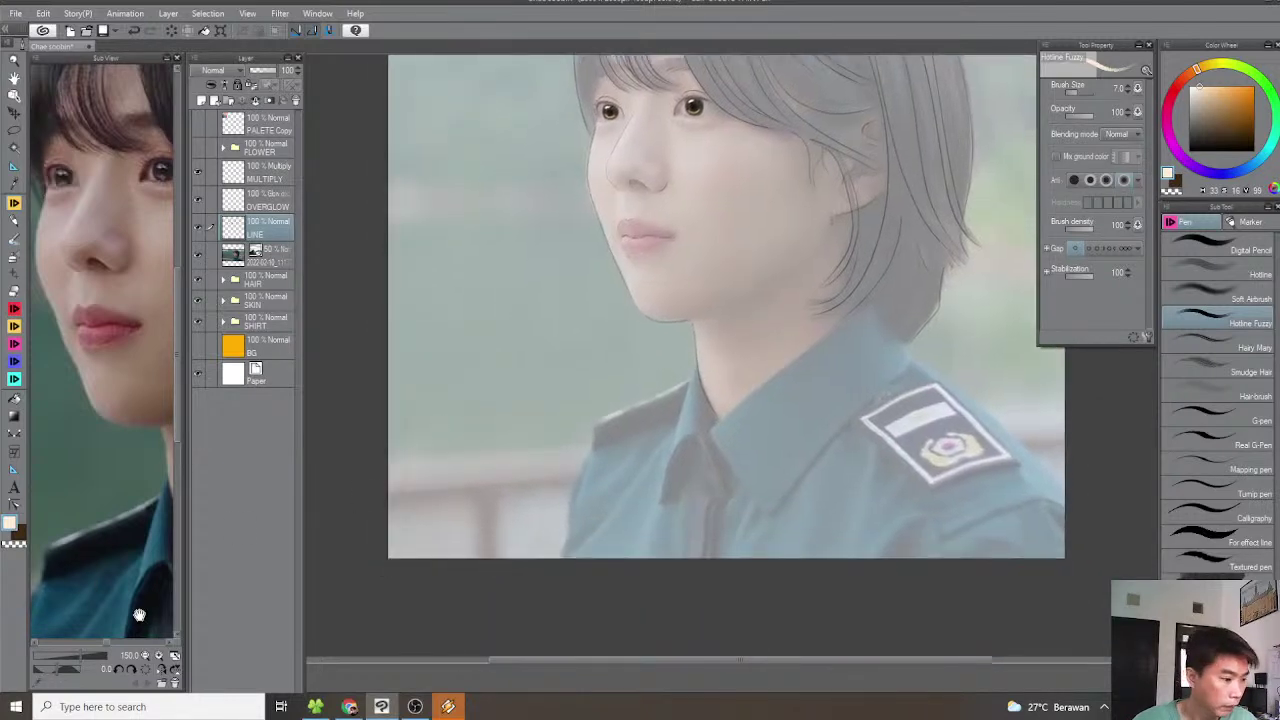
click(173, 660)
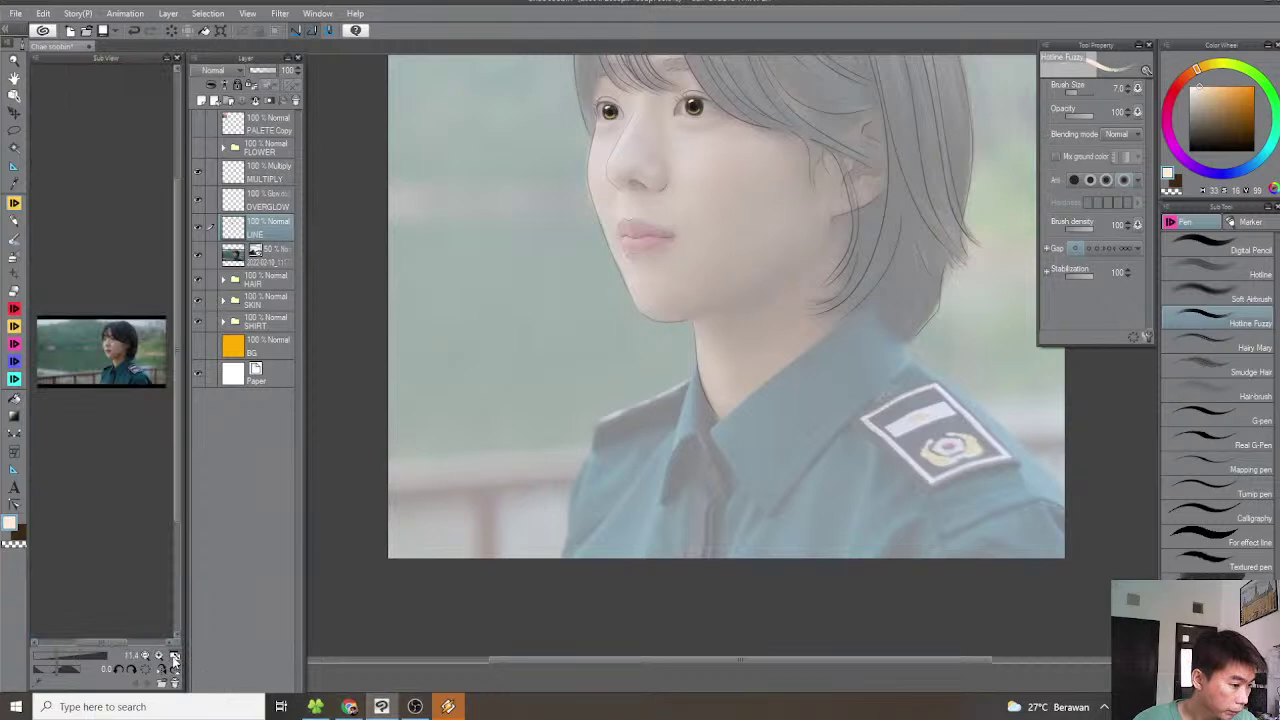
click(172, 662)
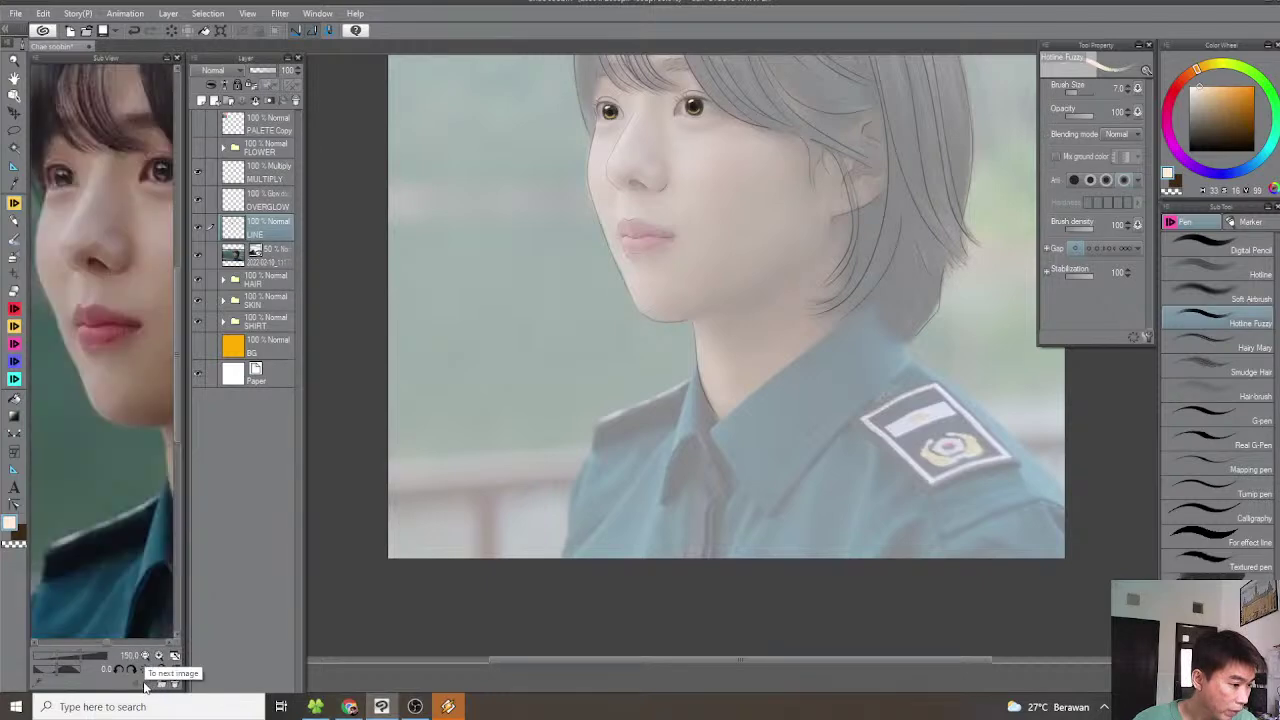
click(100, 578)
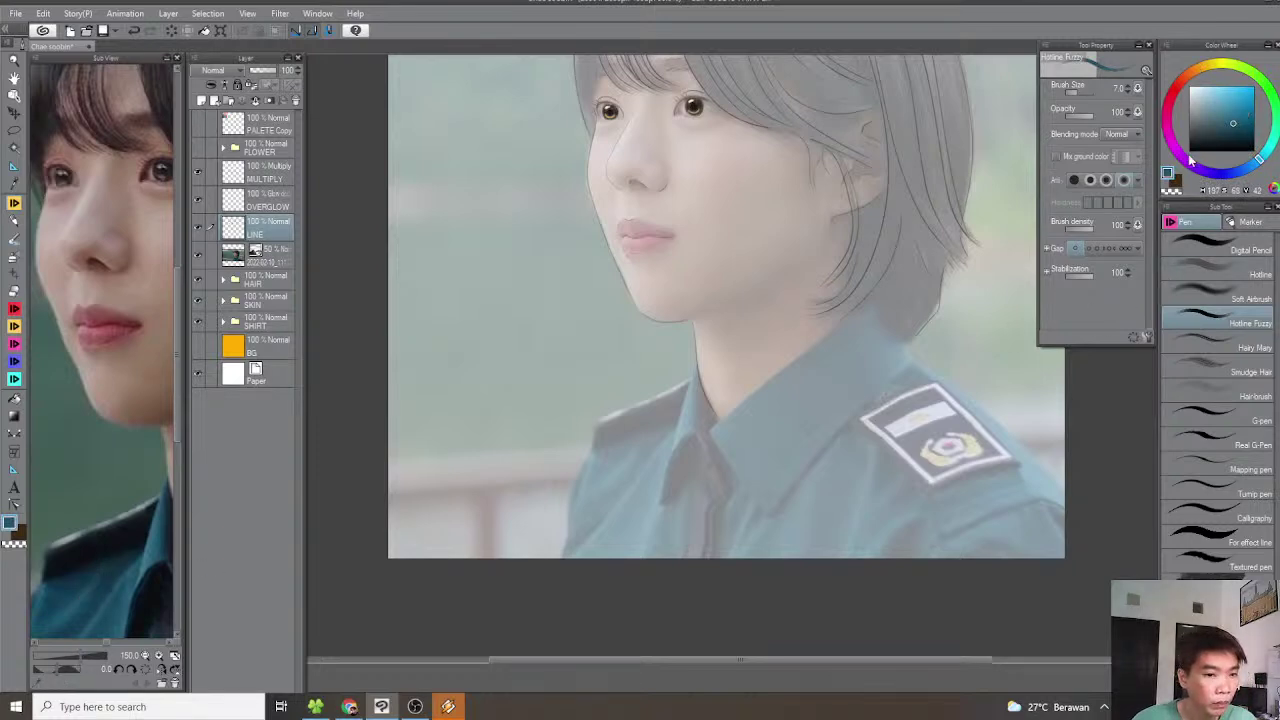
Trace the near collar's upper edge in teal along the neck, from the nape hair down to the collar's front corner
scroll(877, 327, up, 3)
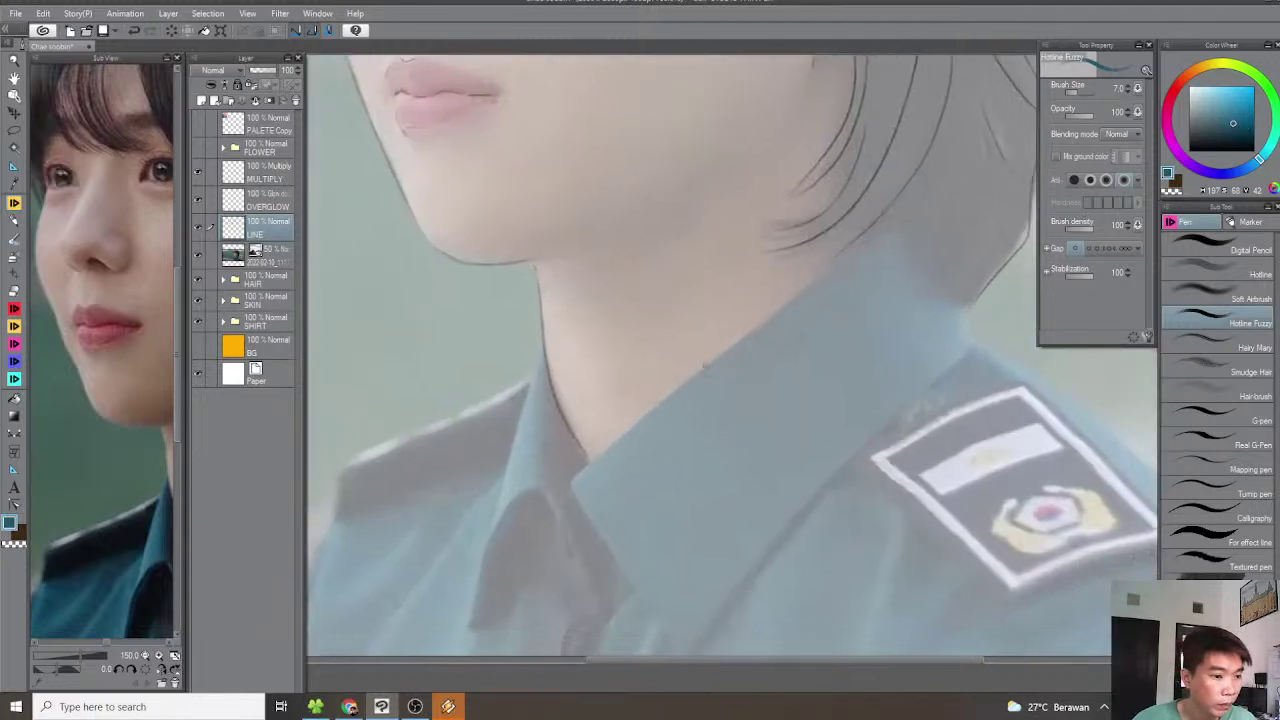
scroll(723, 354, up, 2)
scroll(791, 337, up, 2)
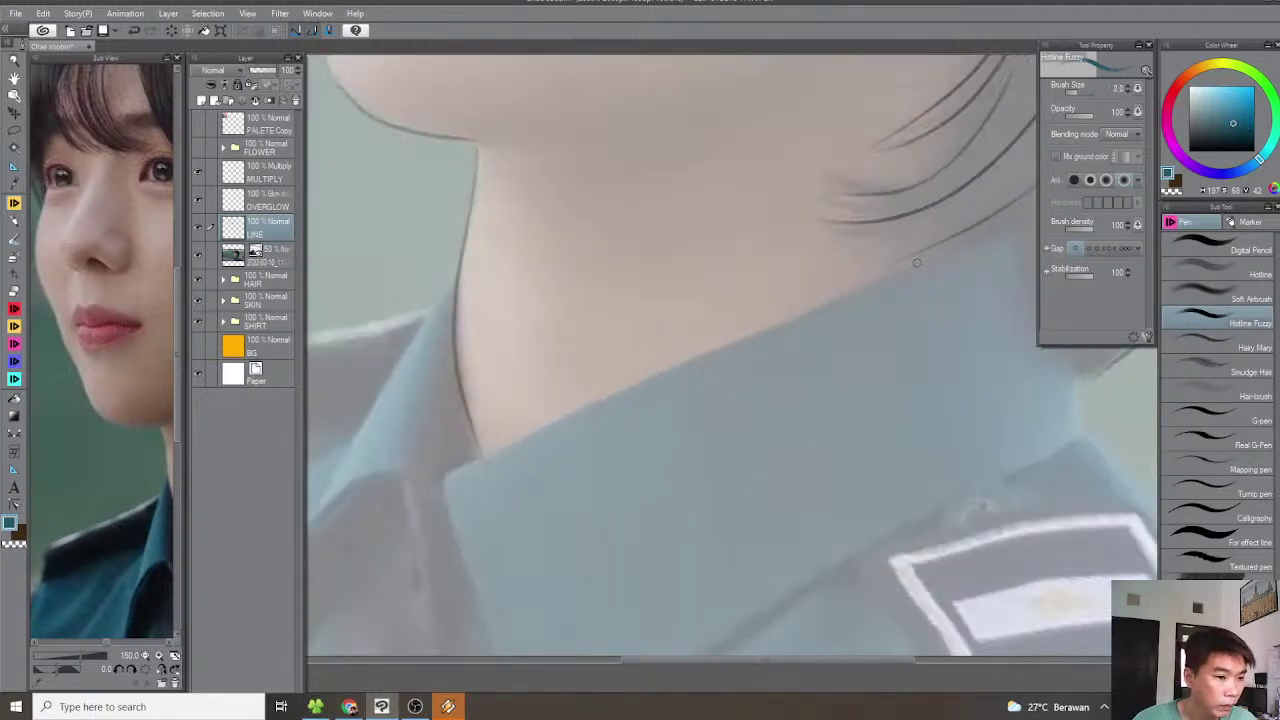
drag(895, 274, 467, 460)
key(ctrl+z)
drag(940, 248, 470, 458)
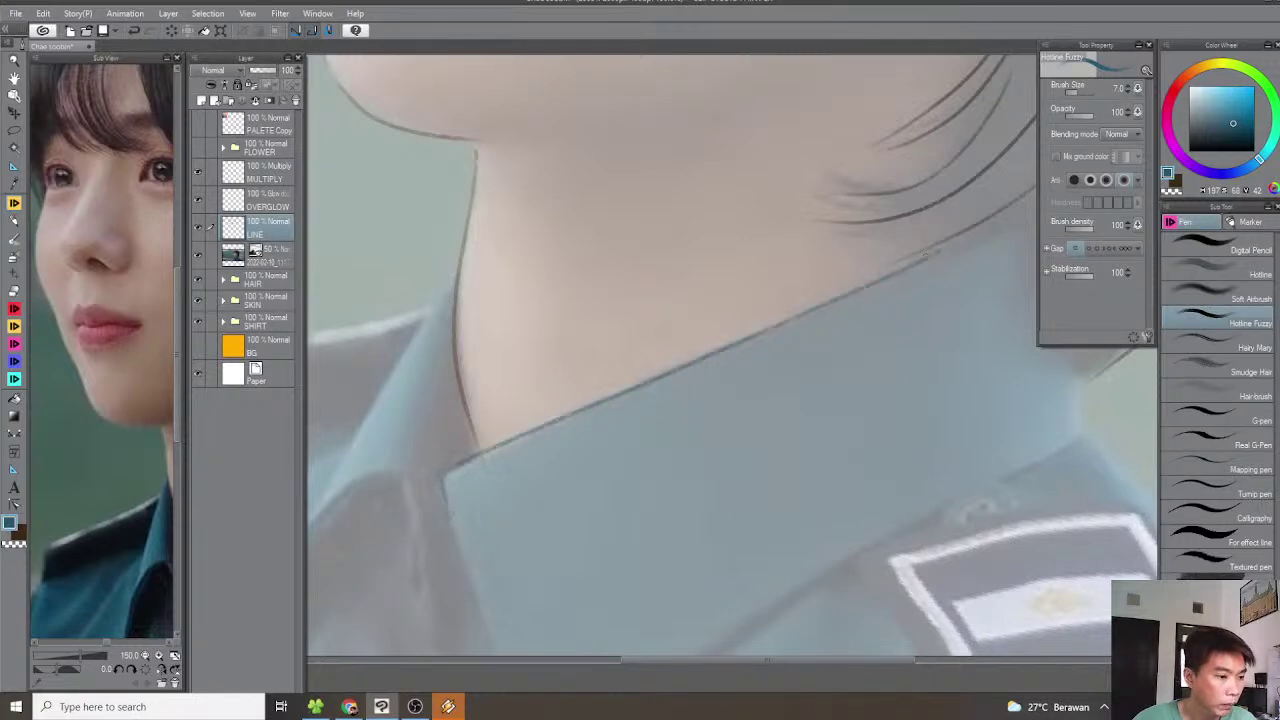
Trace the near collar's lower edge from its pointed tip back toward the shoulder, rotating the canvas to suit the stroke
drag(568, 417, 617, 262)
key(minus)
key(minus)
key(asciicircum)
key(asciicircum)
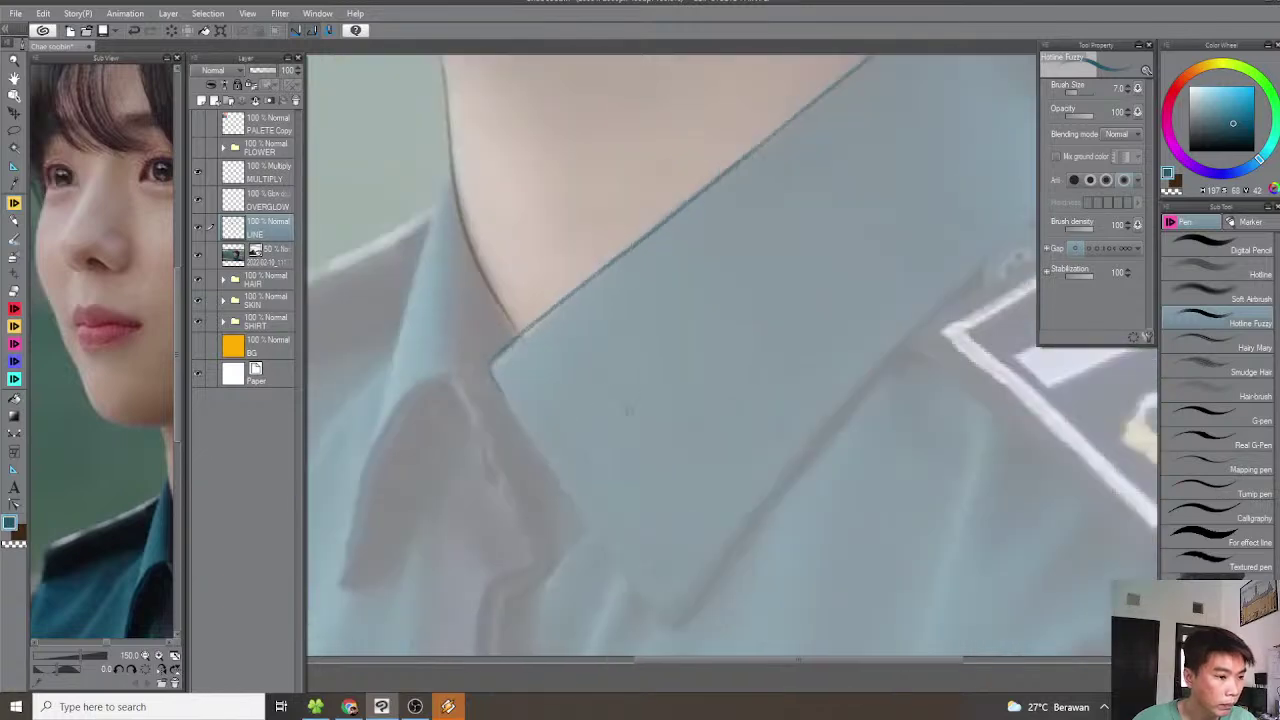
key(ctrl+minus)
drag(725, 470, 563, 455)
key(asciicircum)
mouse_move(463, 455)
mouse_down()
mouse_move(823, 336)
mouse_move(803, 325)
mouse_move(790, 380)
mouse_move(823, 363)
mouse_up()
scroll(815, 340, up, 3)
drag(396, 387, 651, 380)
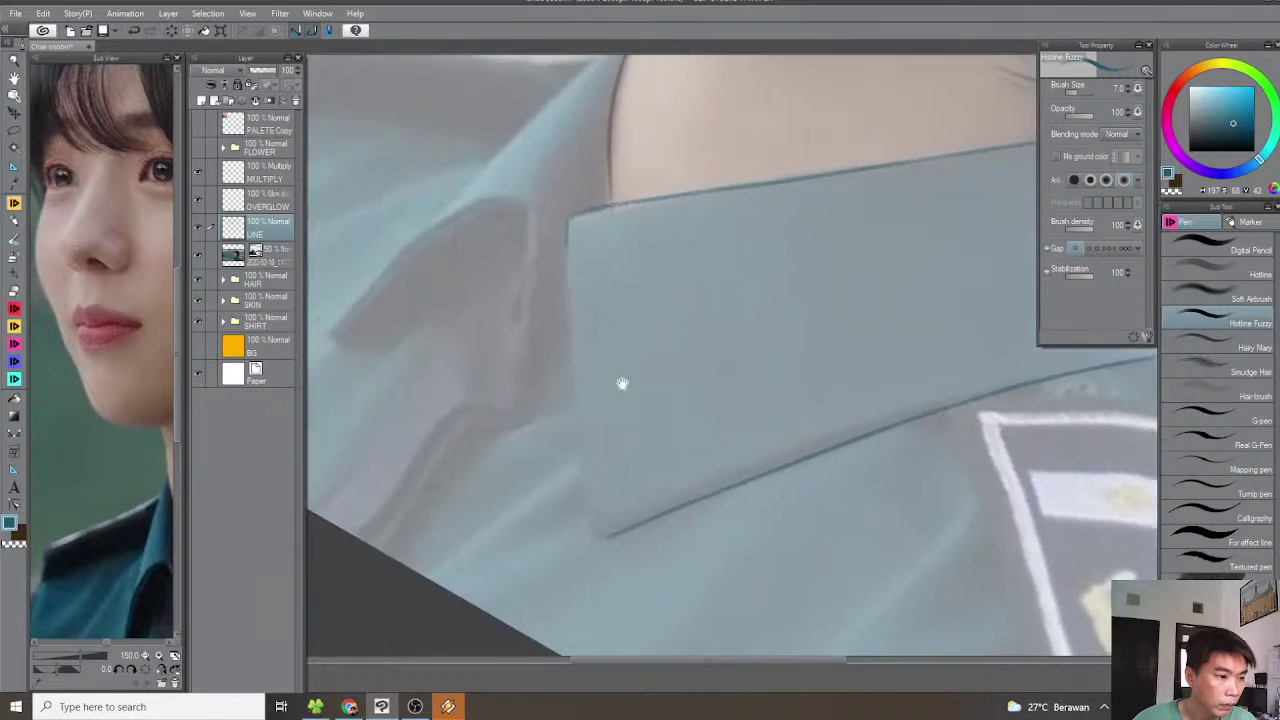
Trace the near collar's front edge from the neck opening down to the tip, redoing strokes until it joins the lower edge
key(asciicircum)
key(asciicircum)
key(asciicircum)
key(asciicircum)
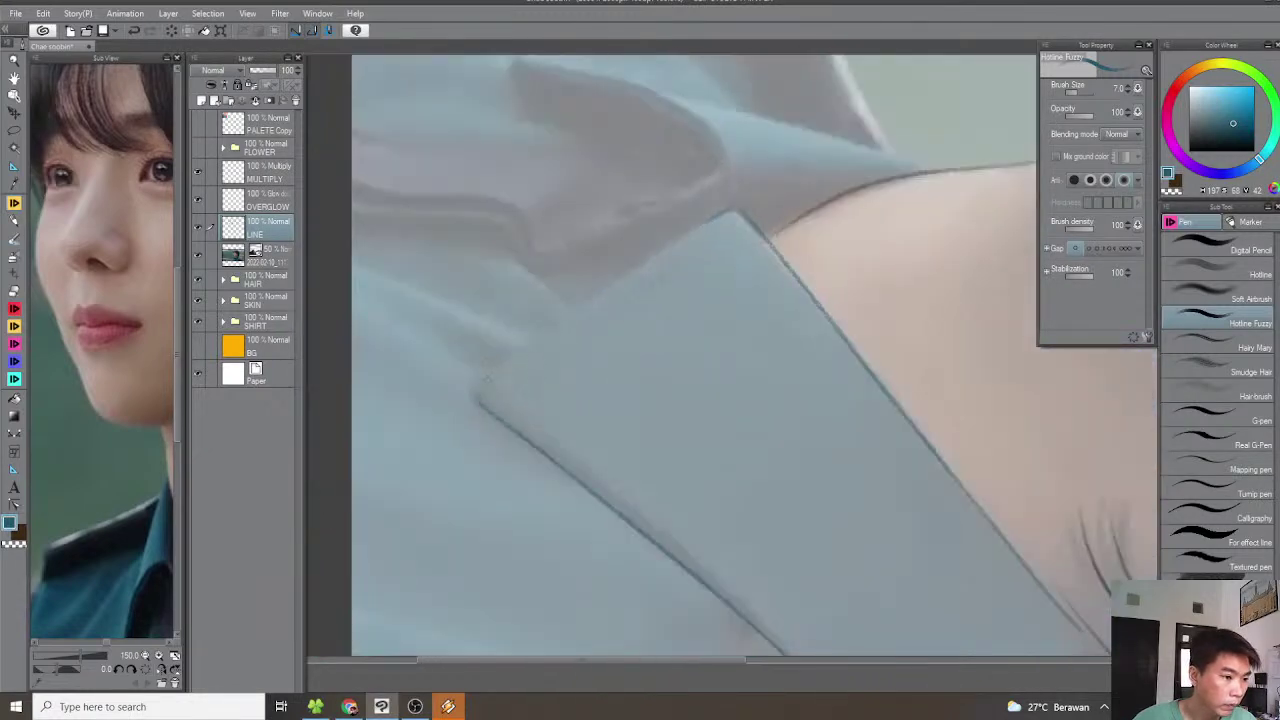
mouse_move(517, 351)
mouse_down()
mouse_move(668, 240)
mouse_move(700, 232)
mouse_move(478, 382)
mouse_up()
key(ctrl+z)
key(ctrl+z)
mouse_move(698, 228)
mouse_down()
mouse_move(475, 378)
mouse_move(478, 404)
mouse_up()
scroll(478, 400, down, 1)
key(minus)
key(minus)
key(minus)
key(minus)
mouse_move(575, 322)
mouse_down()
mouse_move(660, 358)
mouse_move(622, 327)
mouse_move(481, 411)
mouse_up()
scroll(660, 358, up, 1)
drag(514, 390, 472, 482)
key(asciicircum)
key(ctrl+z)
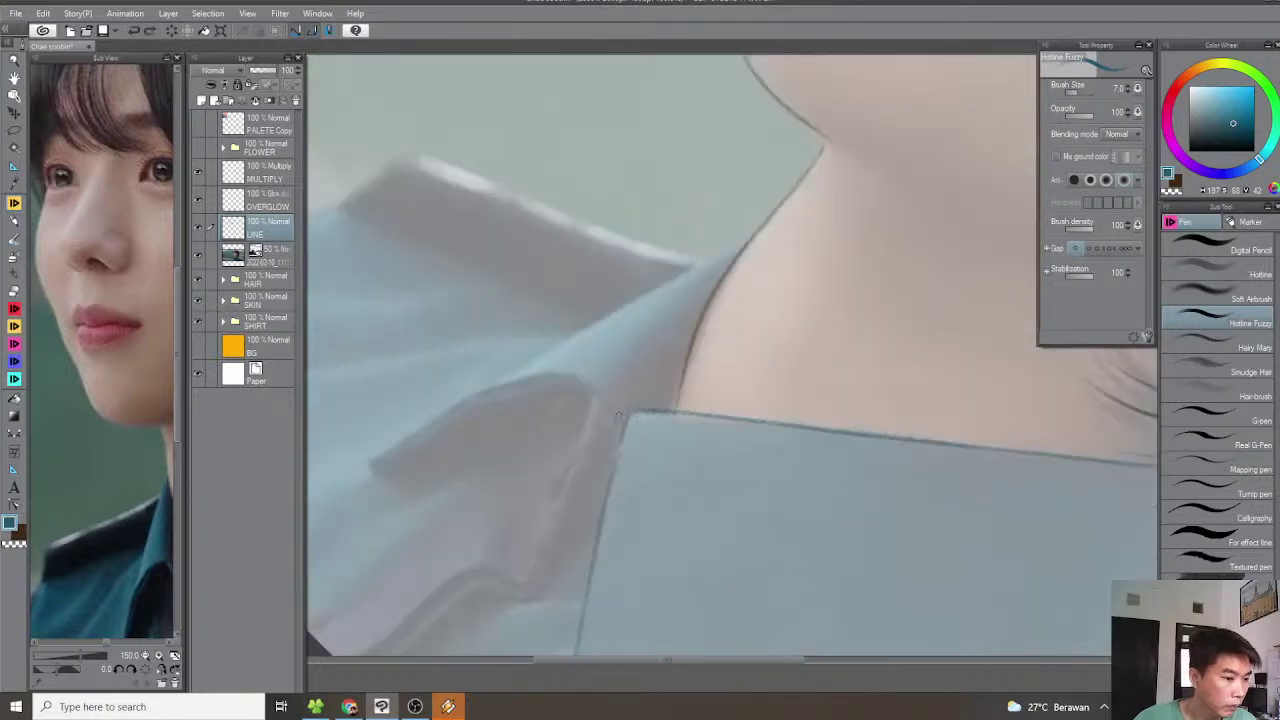
Trace the far collar's curved fold and its outer edge running up to the neck
drag(545, 374, 414, 445)
mouse_move(521, 391)
mouse_down()
mouse_move(484, 439)
mouse_move(540, 388)
mouse_move(704, 294)
mouse_up()
key(minus)
key(minus)
mouse_move(603, 452)
mouse_down()
mouse_move(628, 317)
mouse_move(694, 364)
mouse_up()
key(minus)
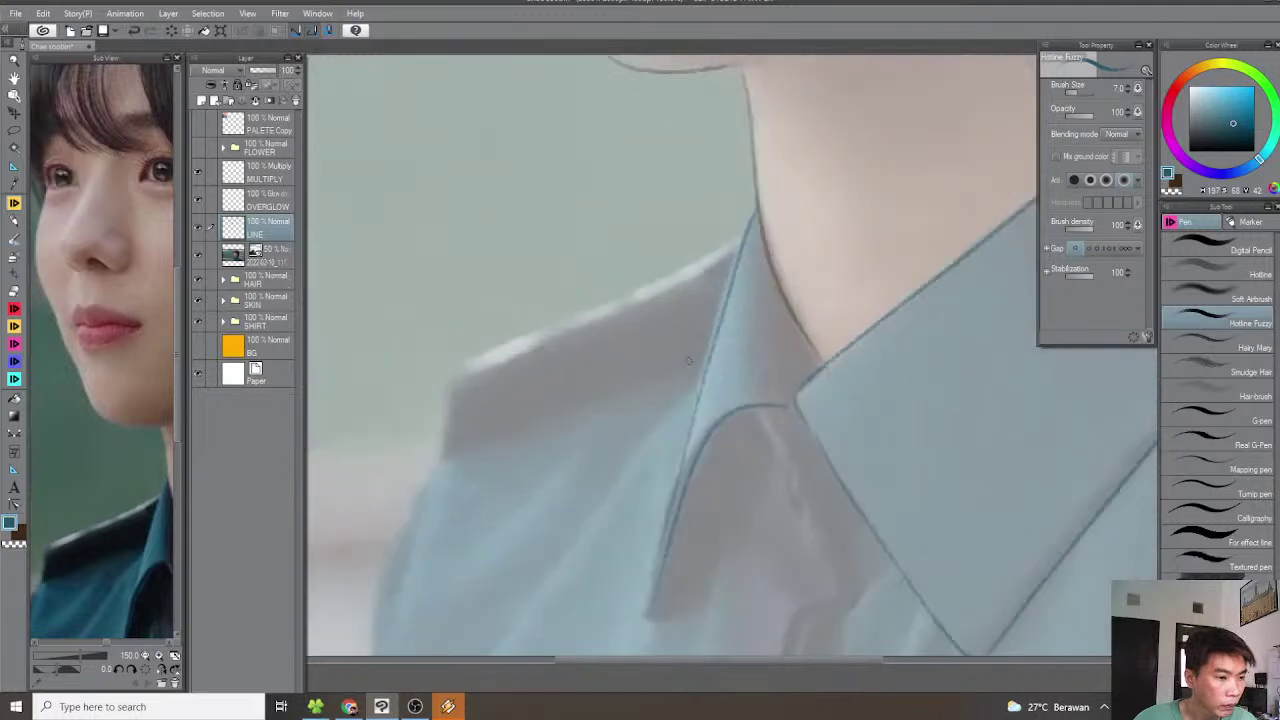
Trace the far shoulder strap's top edge, short outer end and lower edge, plus the small fold beside the collar
mouse_move(704, 290)
mouse_down()
mouse_move(751, 310)
mouse_move(504, 396)
mouse_up()
drag(490, 456, 489, 474)
drag(510, 459, 547, 399)
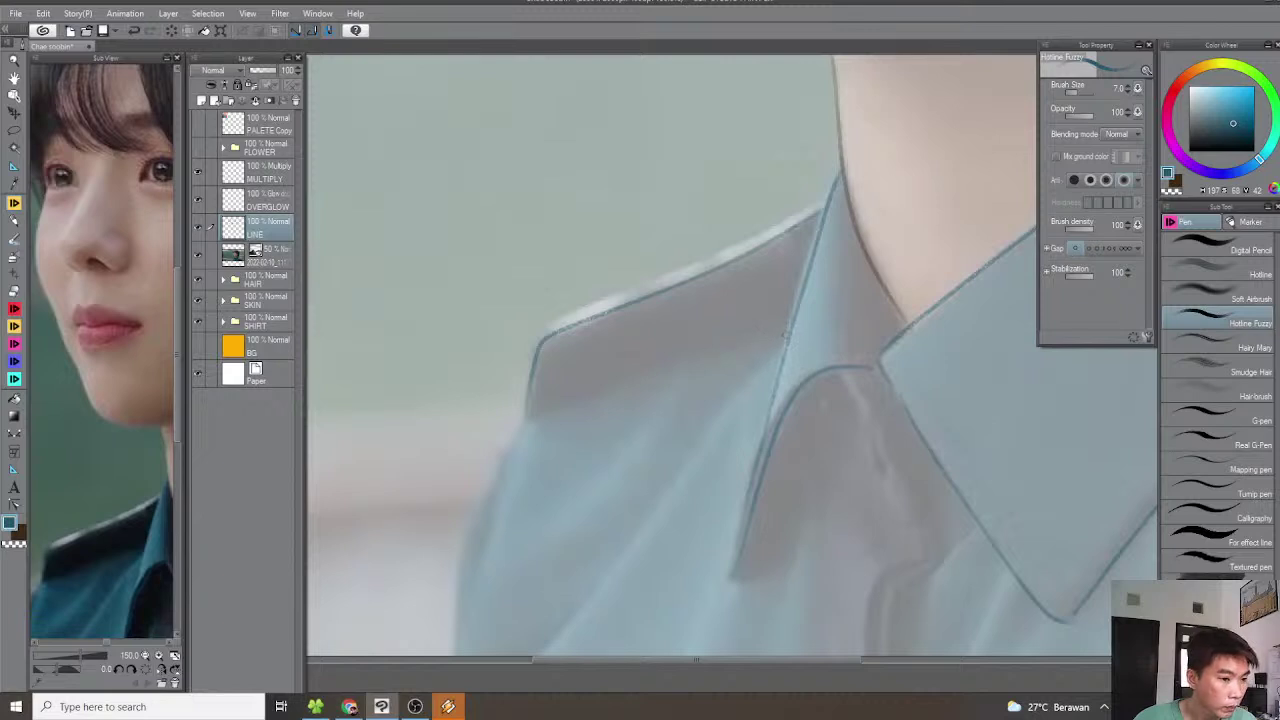
drag(643, 418, 750, 333)
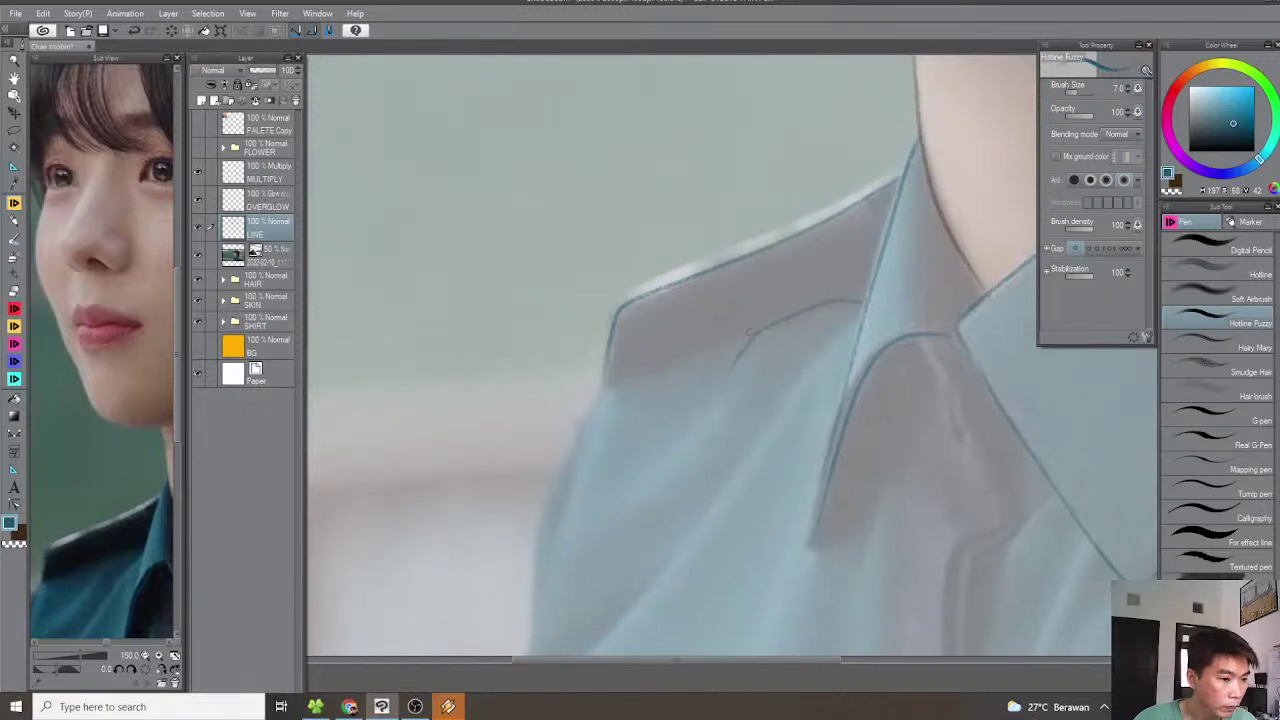
mouse_move(605, 393)
mouse_down()
mouse_move(746, 300)
mouse_move(804, 304)
mouse_move(679, 338)
mouse_up()
Trace the far sleeve's outer contour from the shoulder strap down to the bottom edge of the picture
drag(628, 377, 577, 431)
drag(498, 468, 490, 472)
key(minus)
drag(657, 429, 575, 405)
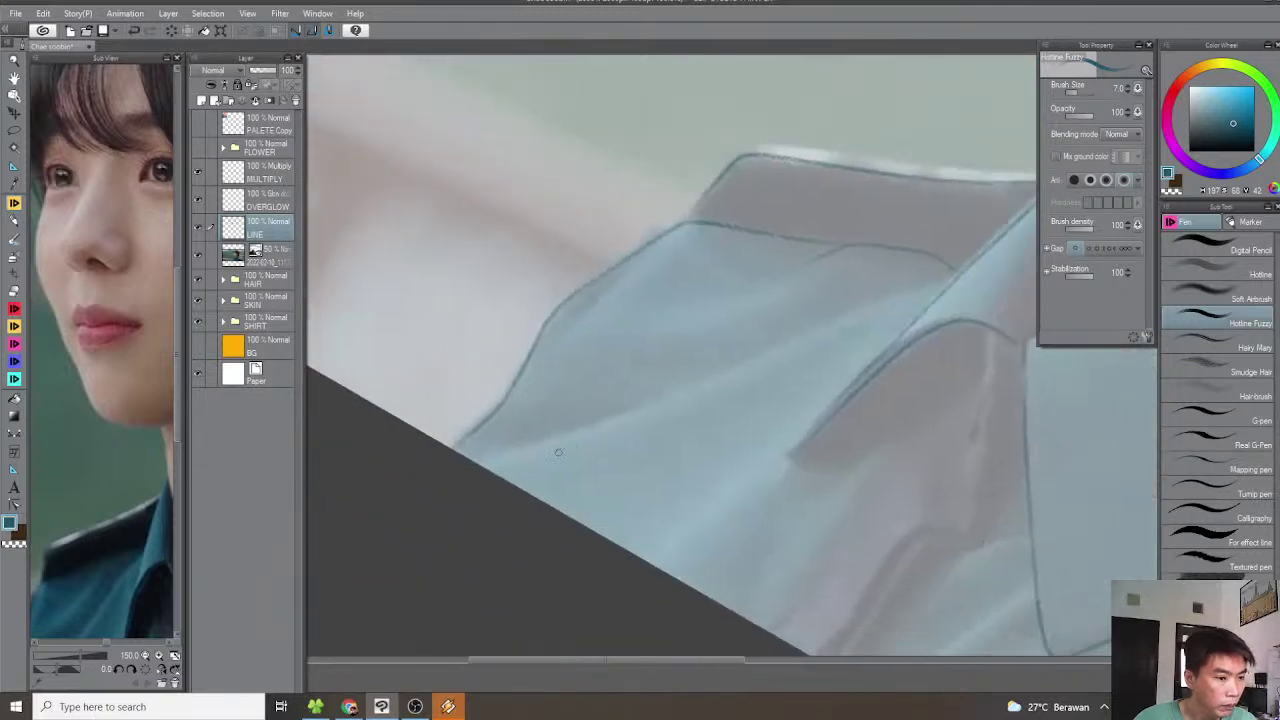
Trace the long fold across the far chest, the short folds near the near collar's tip and the far collar's bottom edge
drag(487, 468, 912, 294)
mouse_move(816, 343)
mouse_down()
mouse_move(798, 363)
mouse_move(620, 374)
mouse_move(706, 444)
mouse_move(715, 394)
mouse_move(672, 474)
mouse_up()
drag(739, 434, 702, 472)
drag(678, 382, 708, 421)
mouse_move(738, 371)
mouse_down()
mouse_move(664, 430)
mouse_move(645, 465)
mouse_up()
drag(655, 444, 694, 440)
Trace the button placket's edges below the collar opening, shifting the reference image to show the shirt front
drag(703, 340, 702, 375)
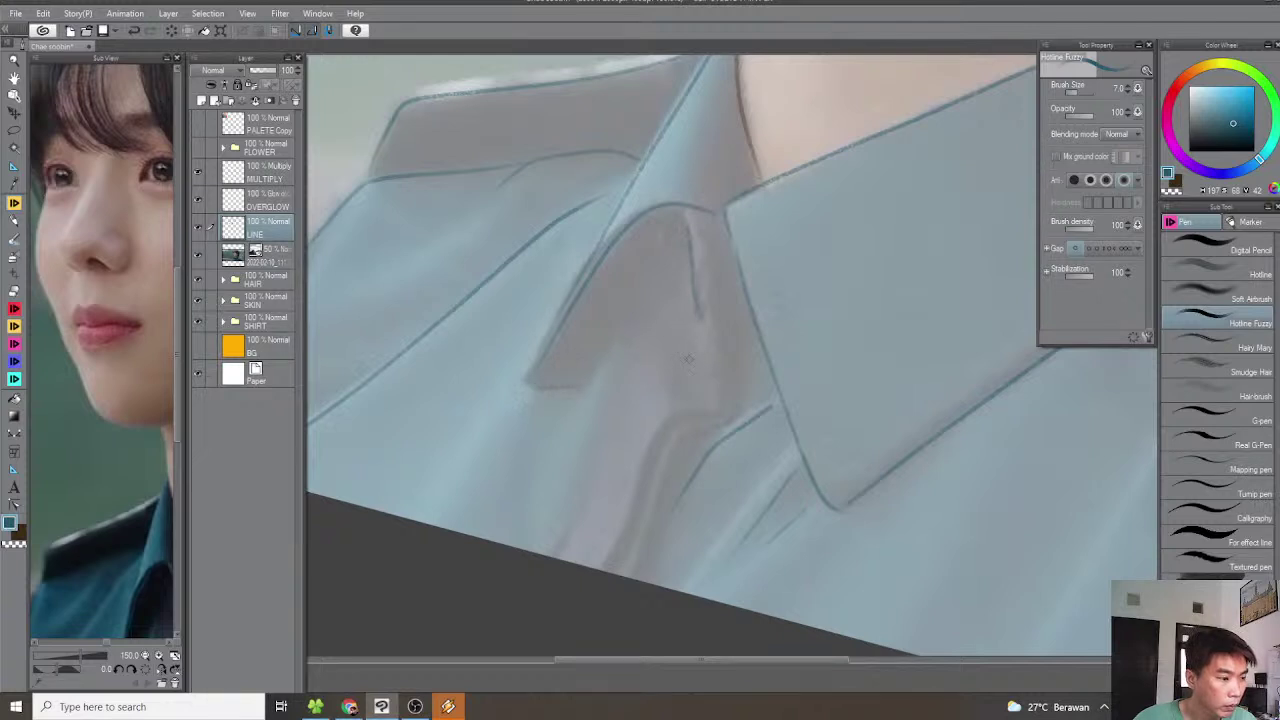
drag(143, 521, 81, 506)
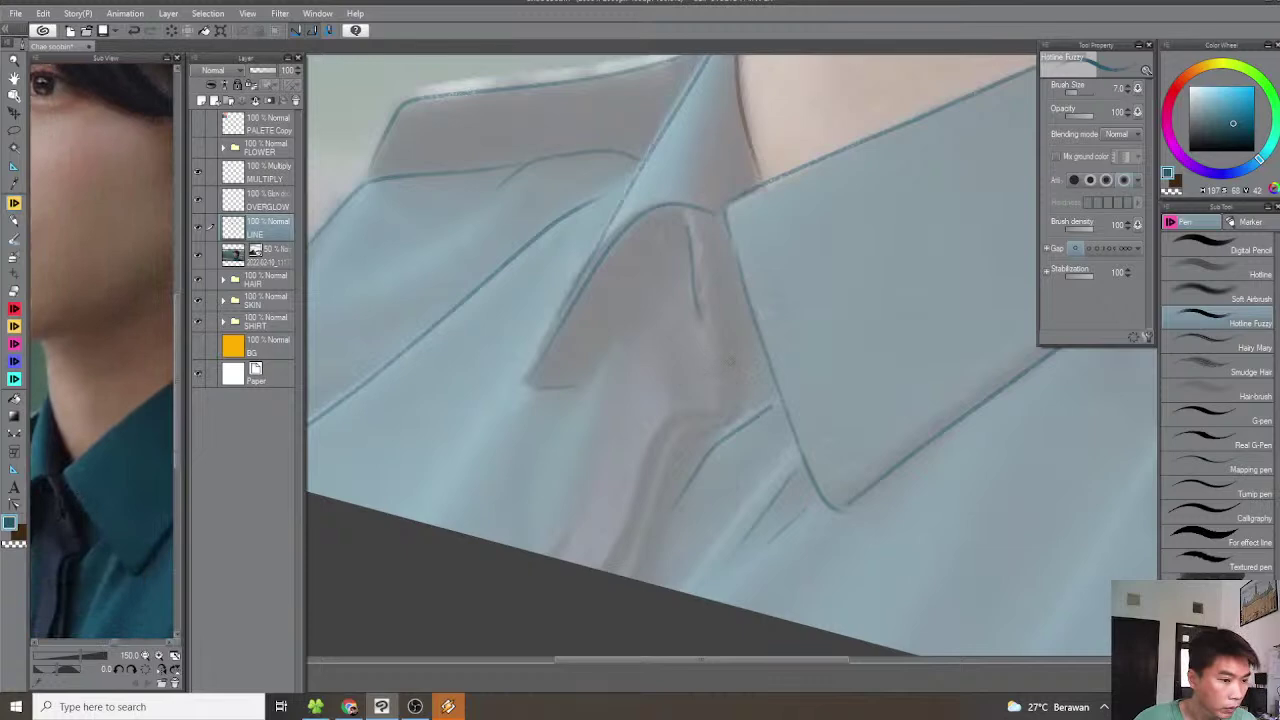
drag(714, 355, 720, 378)
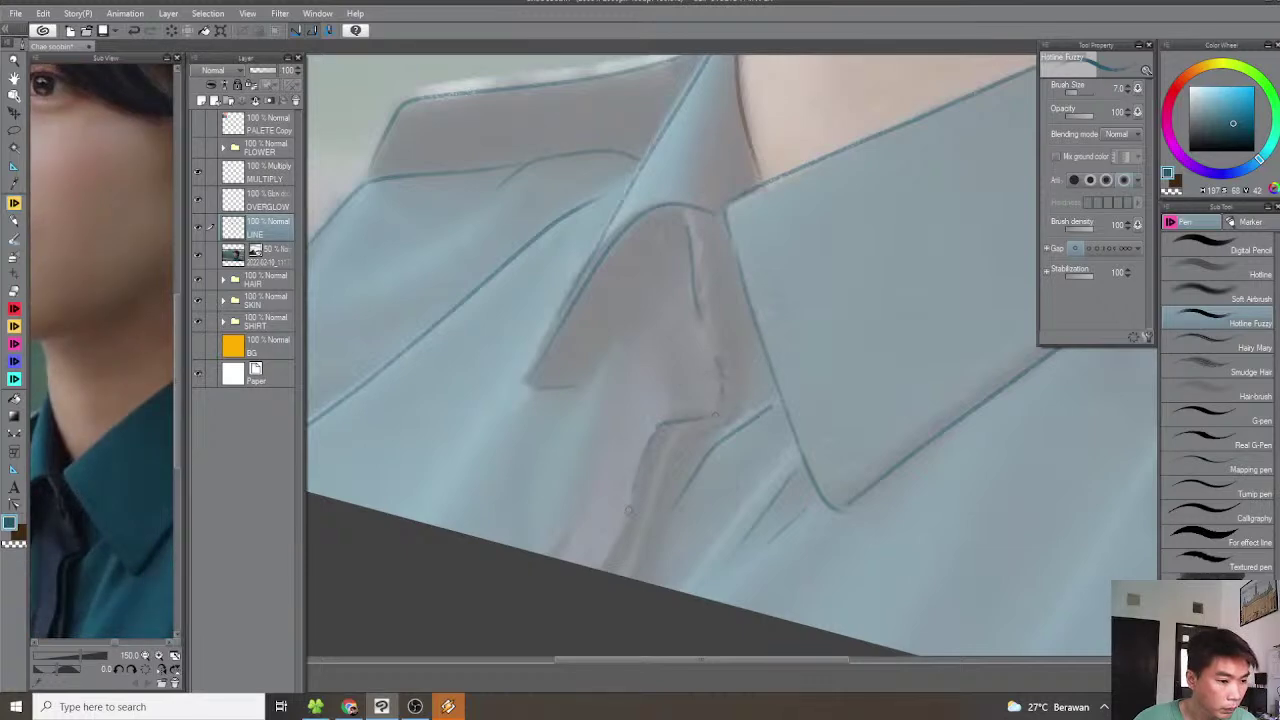
drag(565, 548, 597, 497)
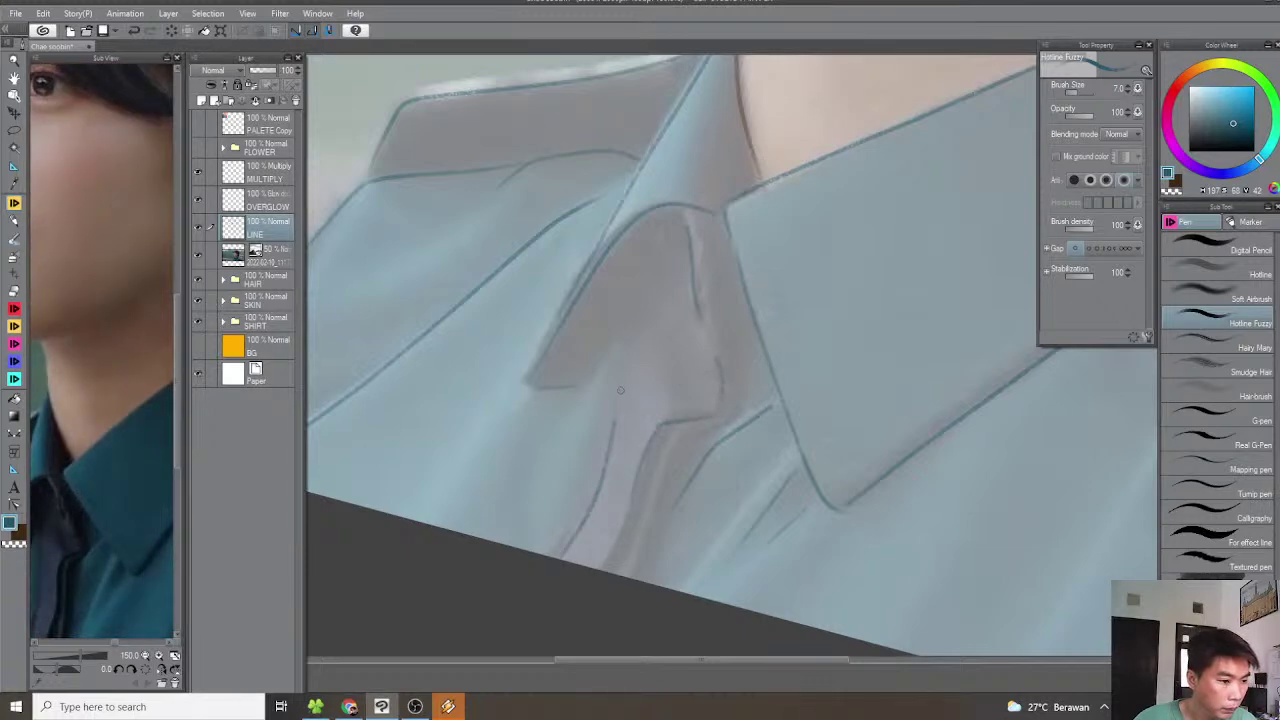
Trace the long fold and the short folds on the near chest between the collar tip and the shoulder patch
drag(634, 363, 616, 338)
mouse_move(690, 442)
mouse_down()
mouse_move(657, 395)
mouse_move(609, 498)
mouse_up()
key(ctrl+minus)
key(minus)
drag(733, 441, 642, 481)
mouse_move(790, 435)
mouse_down()
mouse_move(639, 424)
mouse_move(686, 496)
mouse_up()
drag(676, 513, 621, 475)
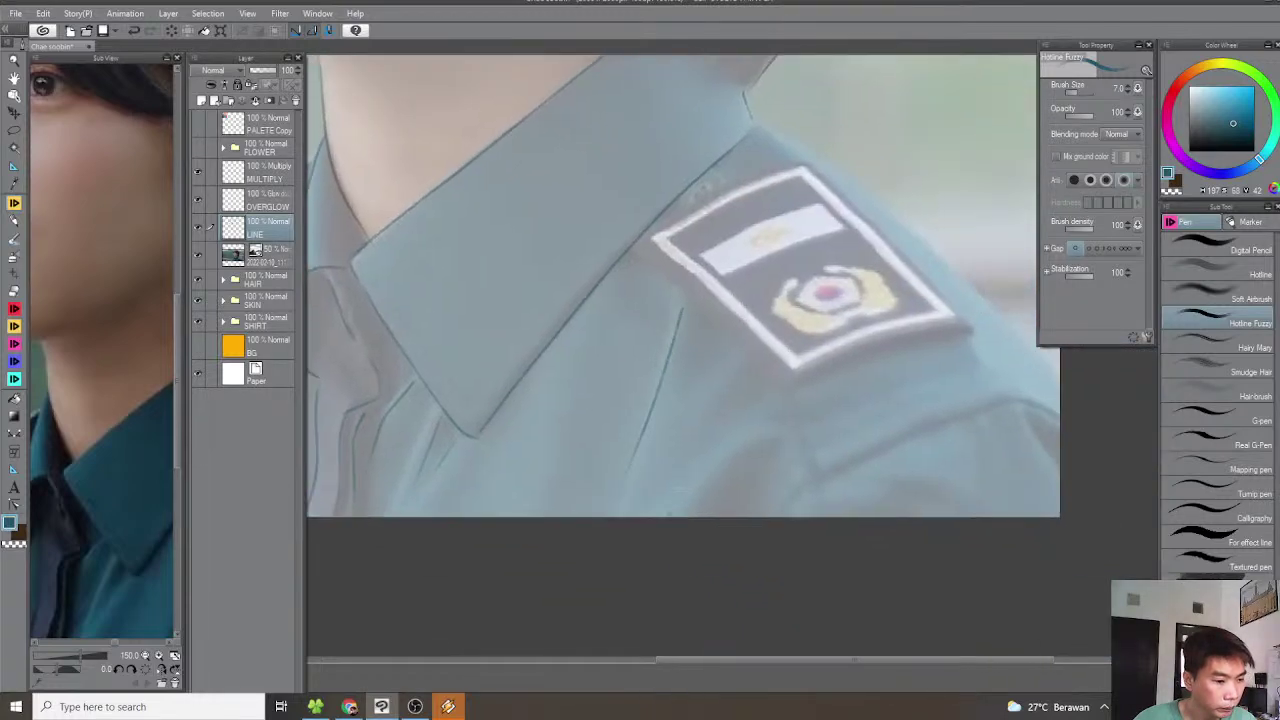
drag(723, 423, 698, 461)
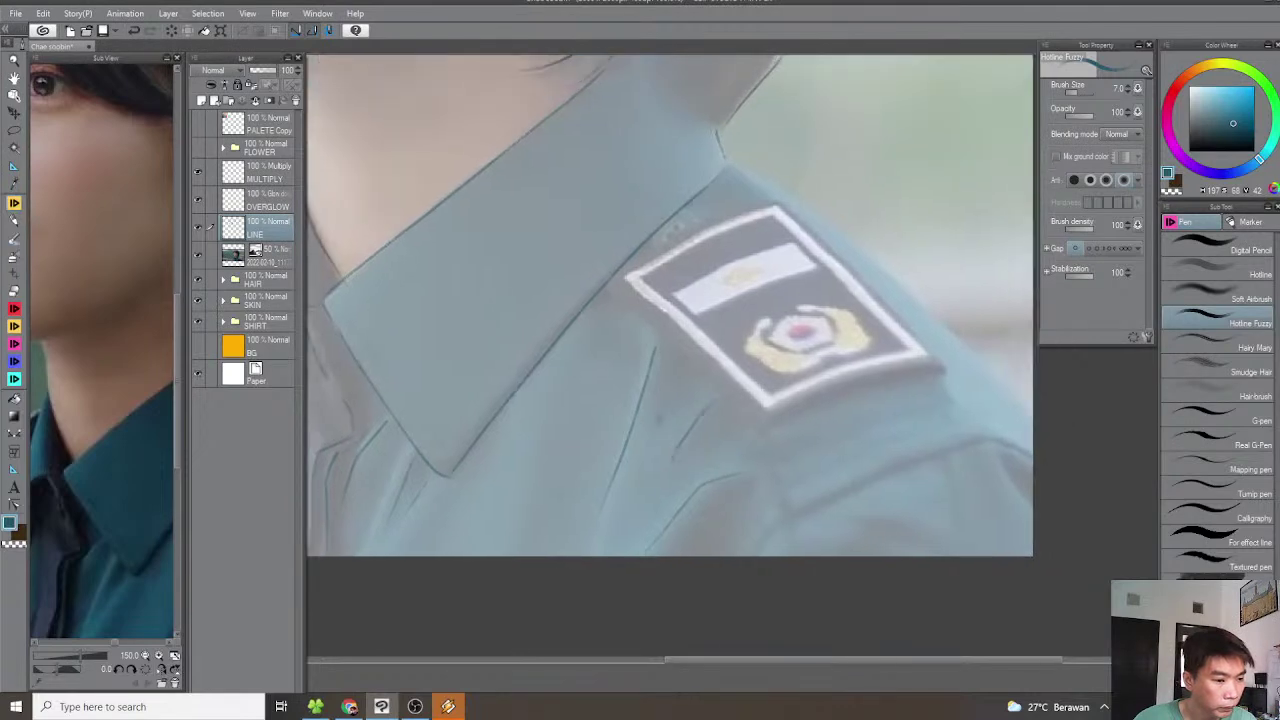
Trace the near shoulder strap's lower edge from the collar to its outer corner, redoing the first stroke
mouse_move(681, 381)
mouse_down()
mouse_move(673, 439)
mouse_move(663, 375)
mouse_move(811, 373)
mouse_up()
key(minus)
key(ctrl+z)
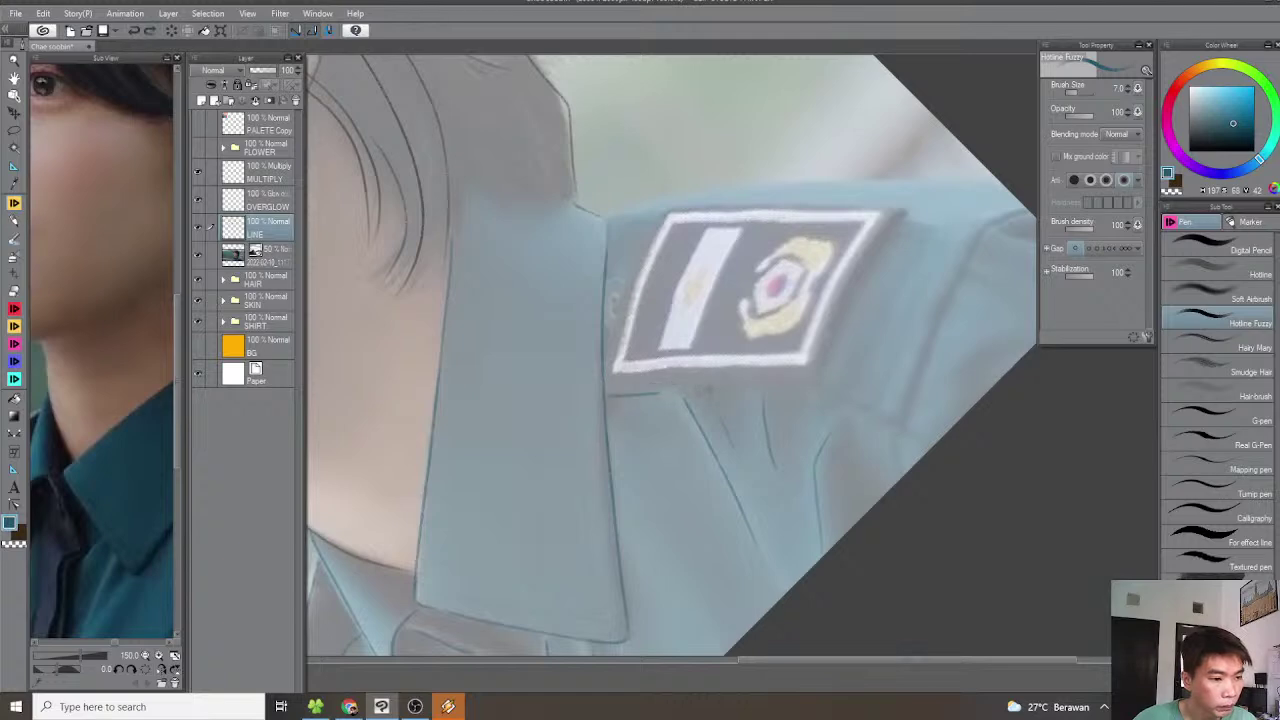
drag(700, 390, 667, 458)
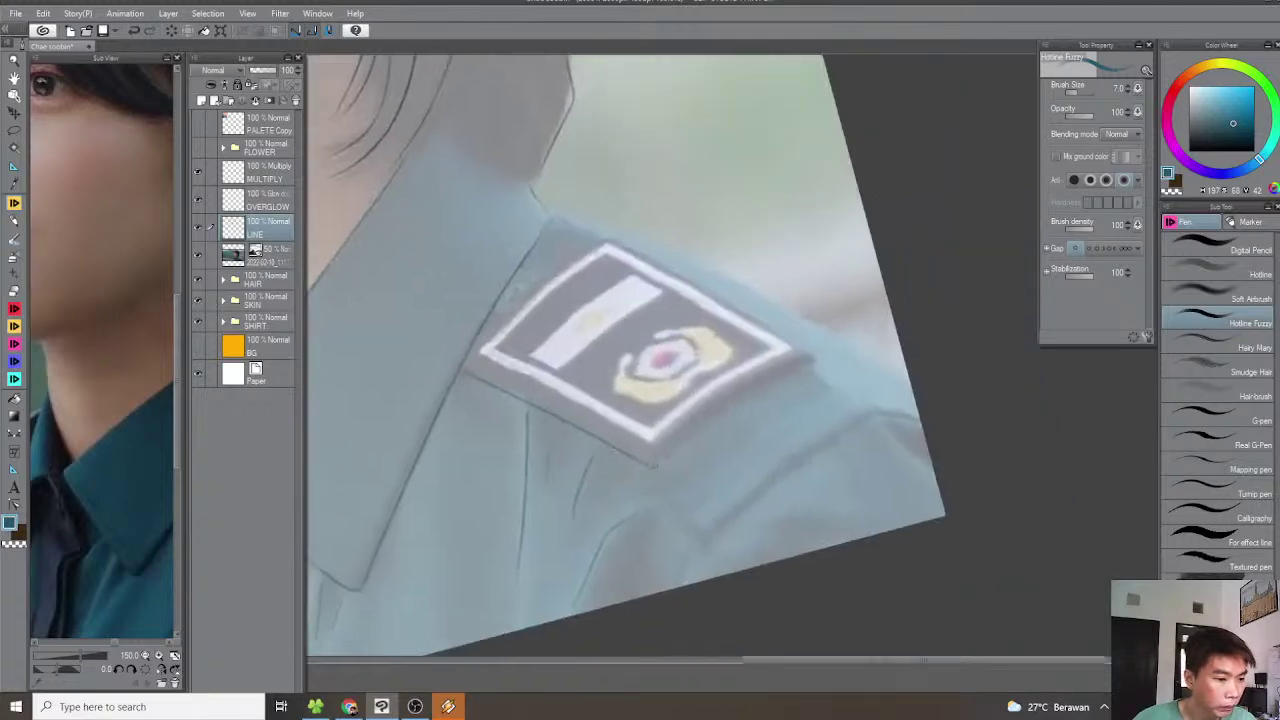
drag(817, 361, 816, 411)
key(minus)
key(minus)
key(asciicircum)
key(asciicircum)
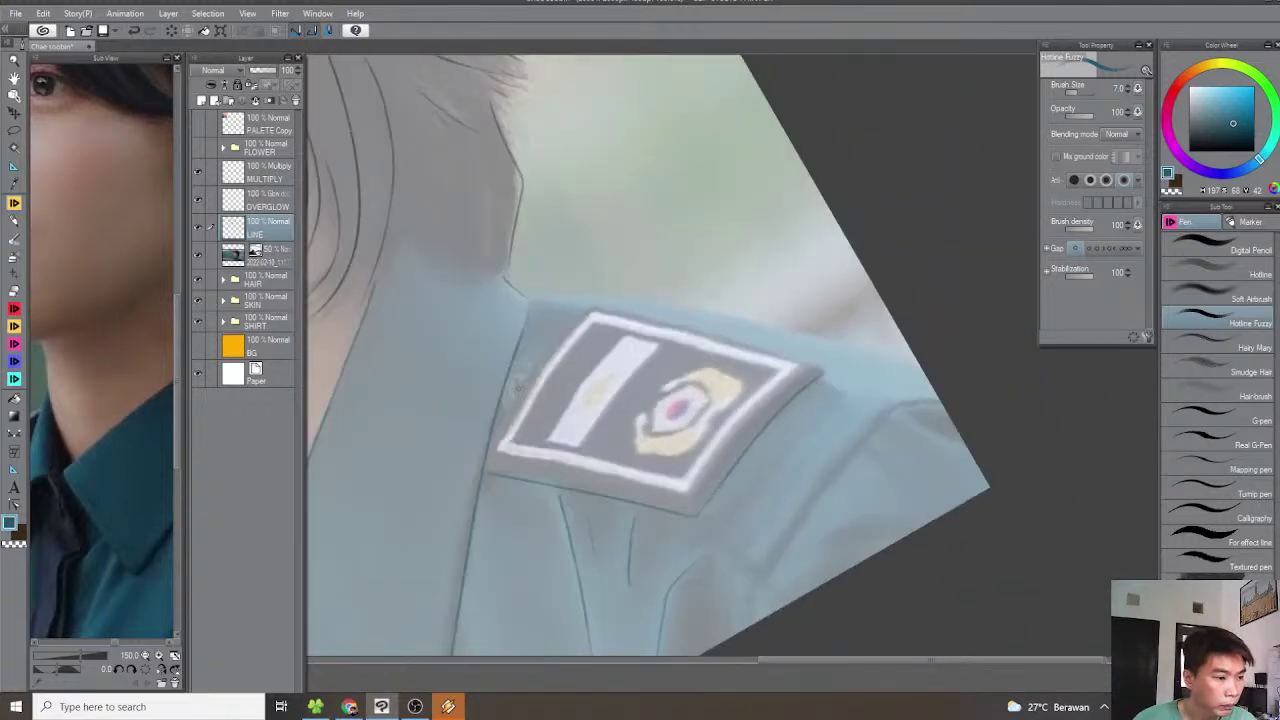
Trace the near shoulder strap's outer end, the shoulder's top contour and the sleeve seam down to the picture's bottom edge
scroll(554, 420, up, 1)
mouse_move(514, 377)
mouse_down()
mouse_move(524, 408)
mouse_move(597, 333)
mouse_move(686, 283)
mouse_up()
key(ctrl+z)
mouse_move(496, 446)
mouse_down()
mouse_move(690, 292)
mouse_move(588, 389)
mouse_move(759, 311)
mouse_move(862, 290)
mouse_move(832, 343)
mouse_up()
key(minus)
key(minus)
key(minus)
mouse_move(449, 436)
mouse_down()
mouse_move(699, 333)
mouse_move(968, 258)
mouse_up()
mouse_move(862, 333)
mouse_down()
mouse_move(702, 385)
mouse_move(528, 517)
mouse_move(793, 312)
mouse_move(852, 322)
mouse_move(843, 342)
mouse_move(876, 366)
mouse_up()
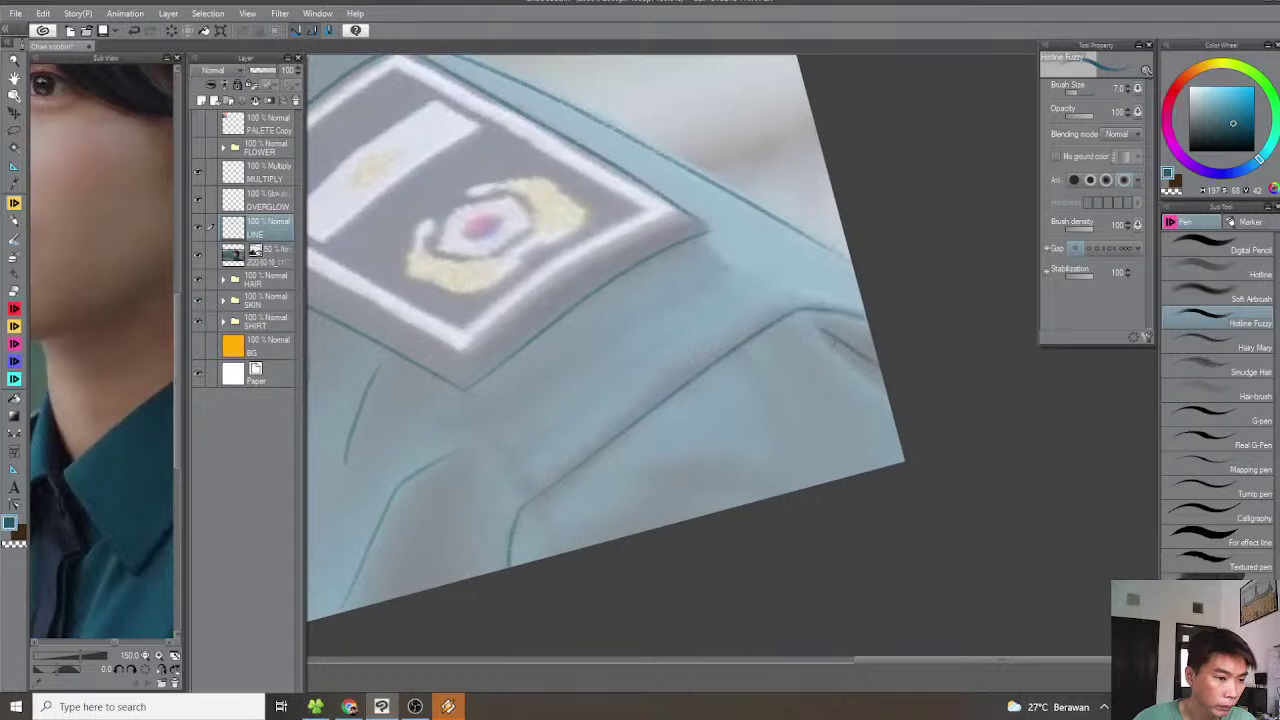
Redraw the small fold at the near sleeve's outer edge and add the parallel folds between shoulder strap and sleeve seam
key(ctrl+z)
mouse_move(820, 332)
mouse_down()
mouse_move(879, 383)
mouse_move(848, 326)
mouse_up()
drag(719, 391, 779, 365)
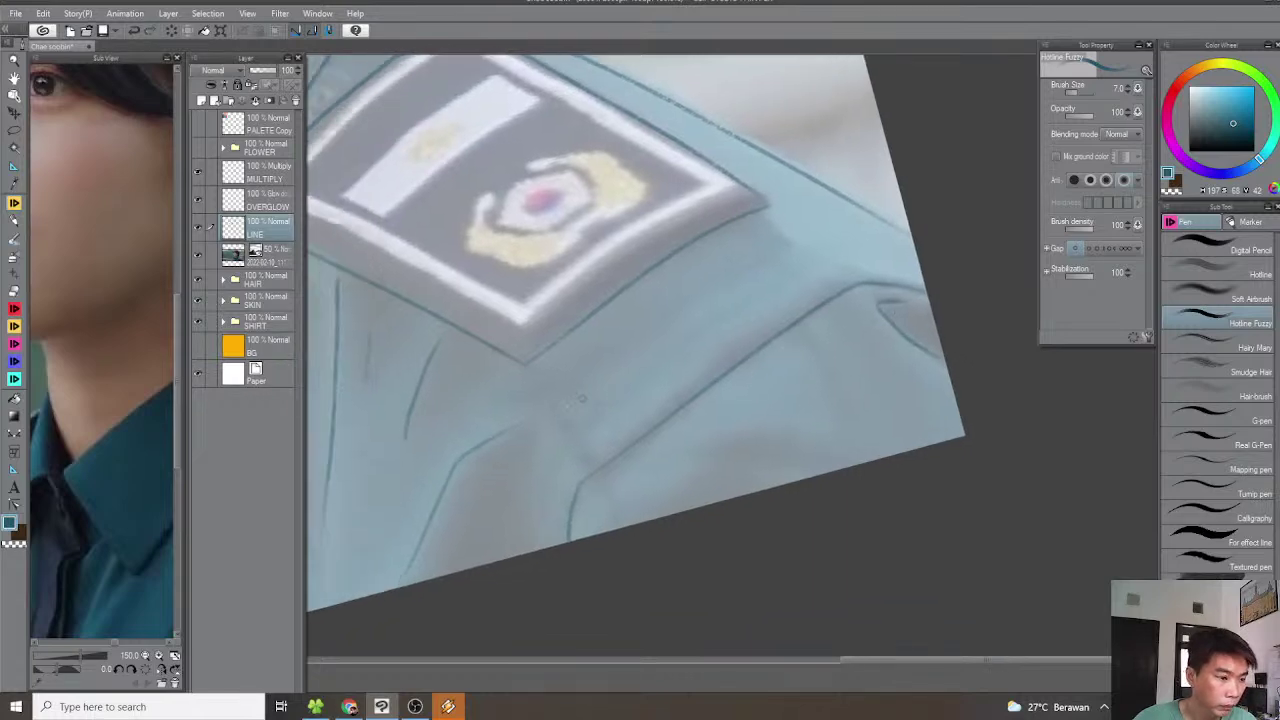
drag(585, 430, 800, 282)
mouse_move(593, 379)
mouse_down()
mouse_move(727, 290)
mouse_move(755, 423)
mouse_up()
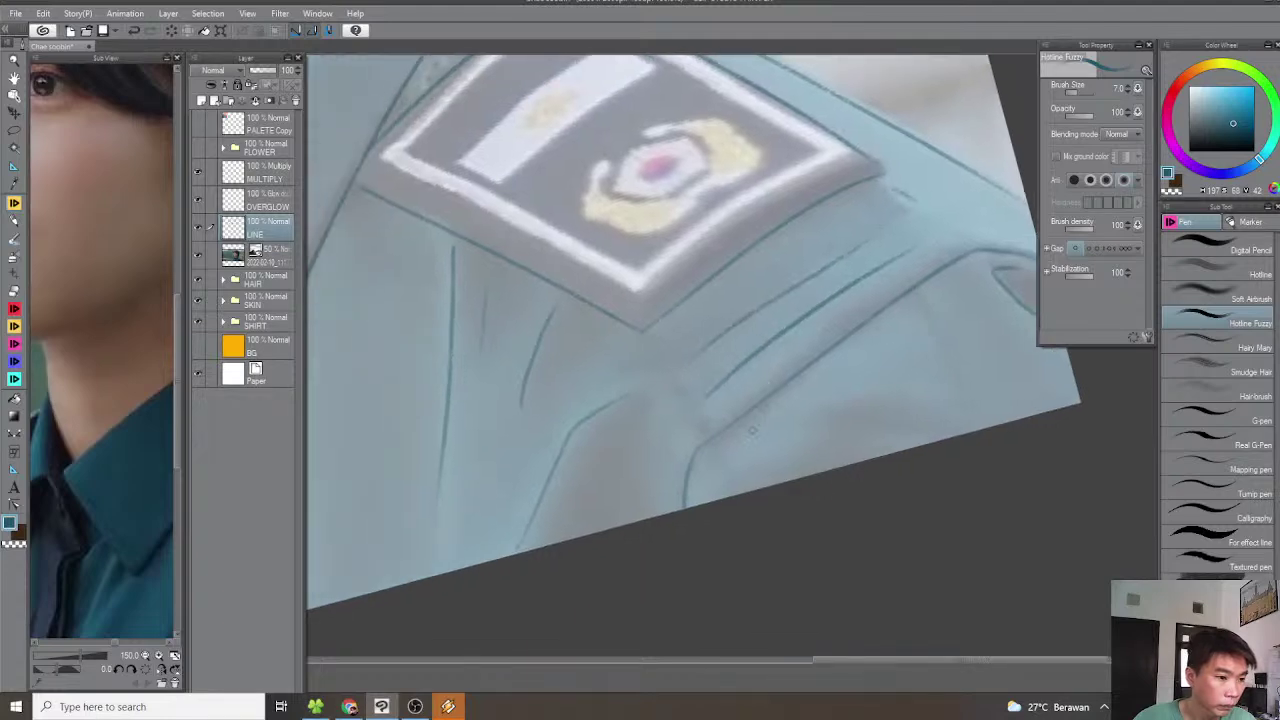
Hide the reference photo layer to check the finished line art on its own
scroll(731, 474, down, 2)
key(asciicircum)
scroll(692, 447, down, 4)
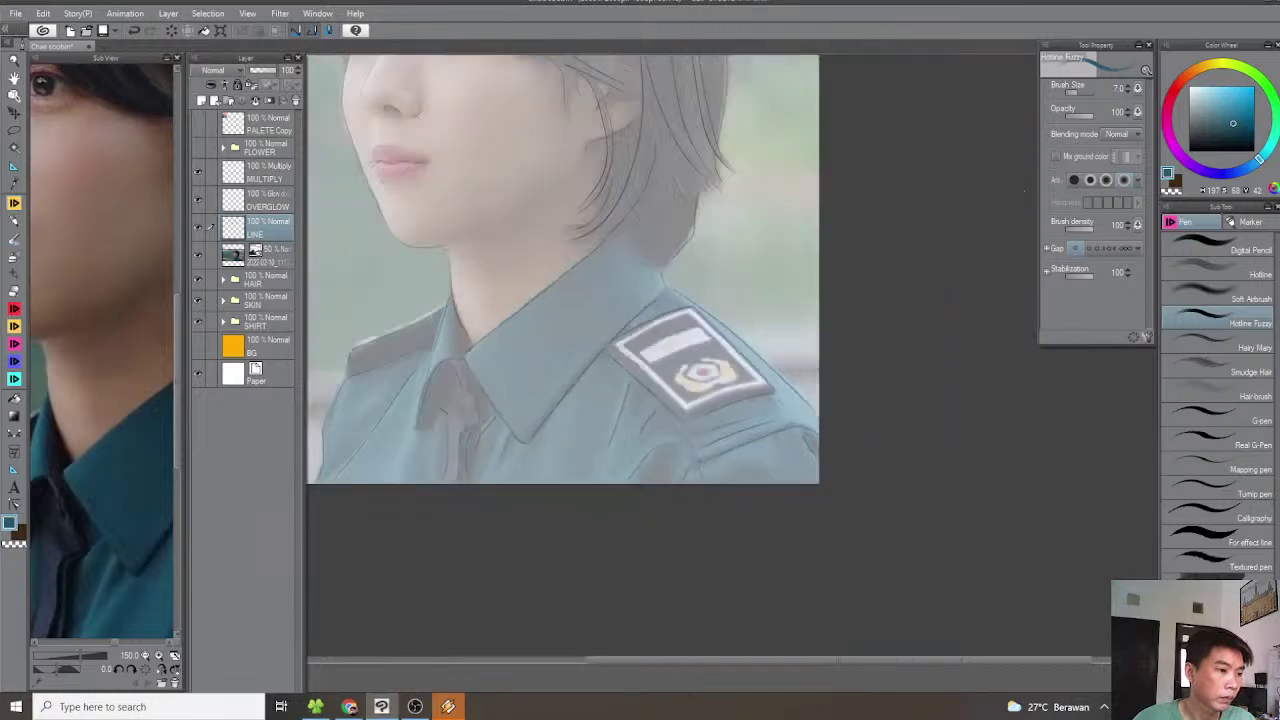
scroll(689, 455, up, 3)
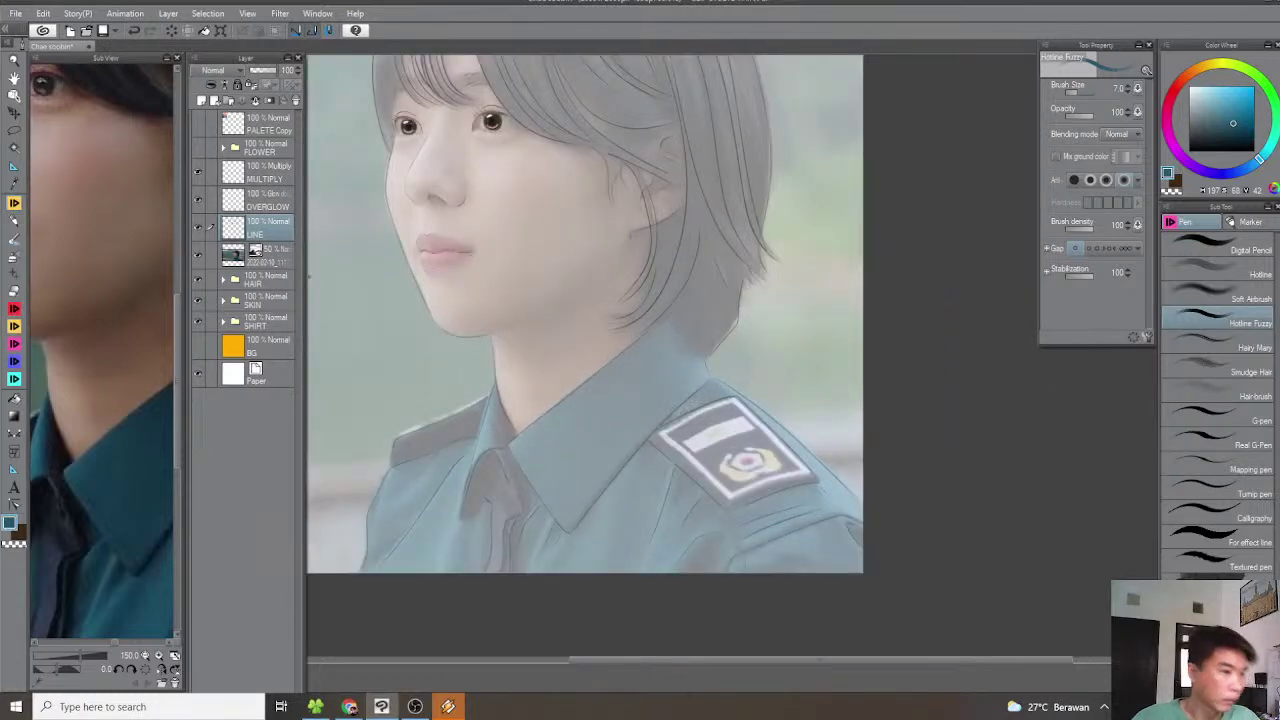
key(ctrl+minus)
key(minus)
key(asciicircum)
drag(435, 301, 561, 332)
key(ctrl+plus)
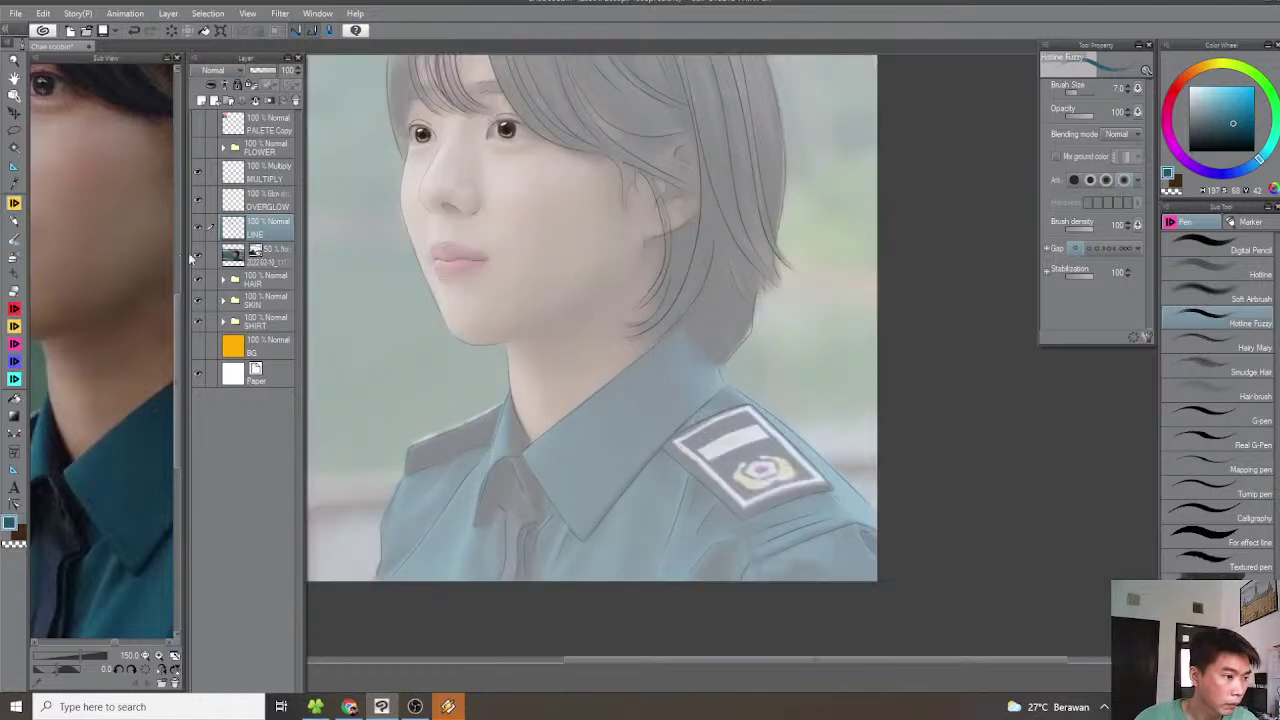
click(198, 253)
scroll(460, 283, down, 3)
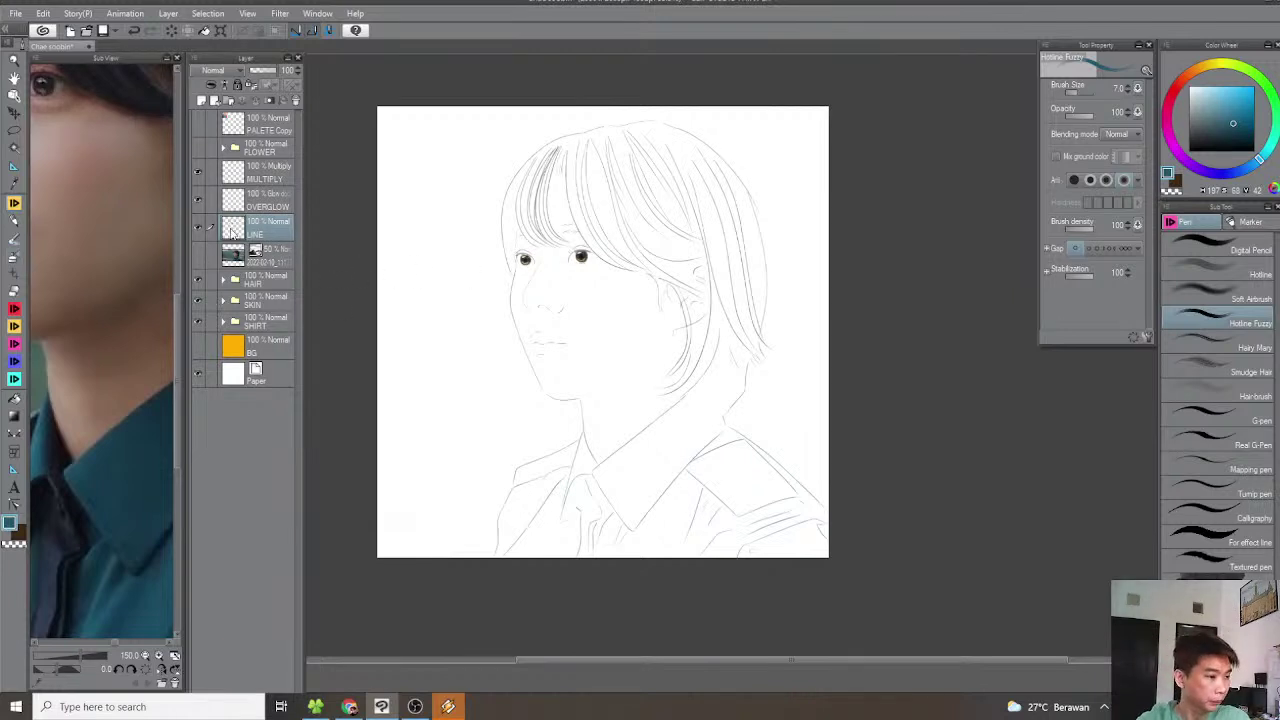
Show the palette layer, sample a light skin tone from its swatches and hide the layer again
click(265, 123)
click(197, 123)
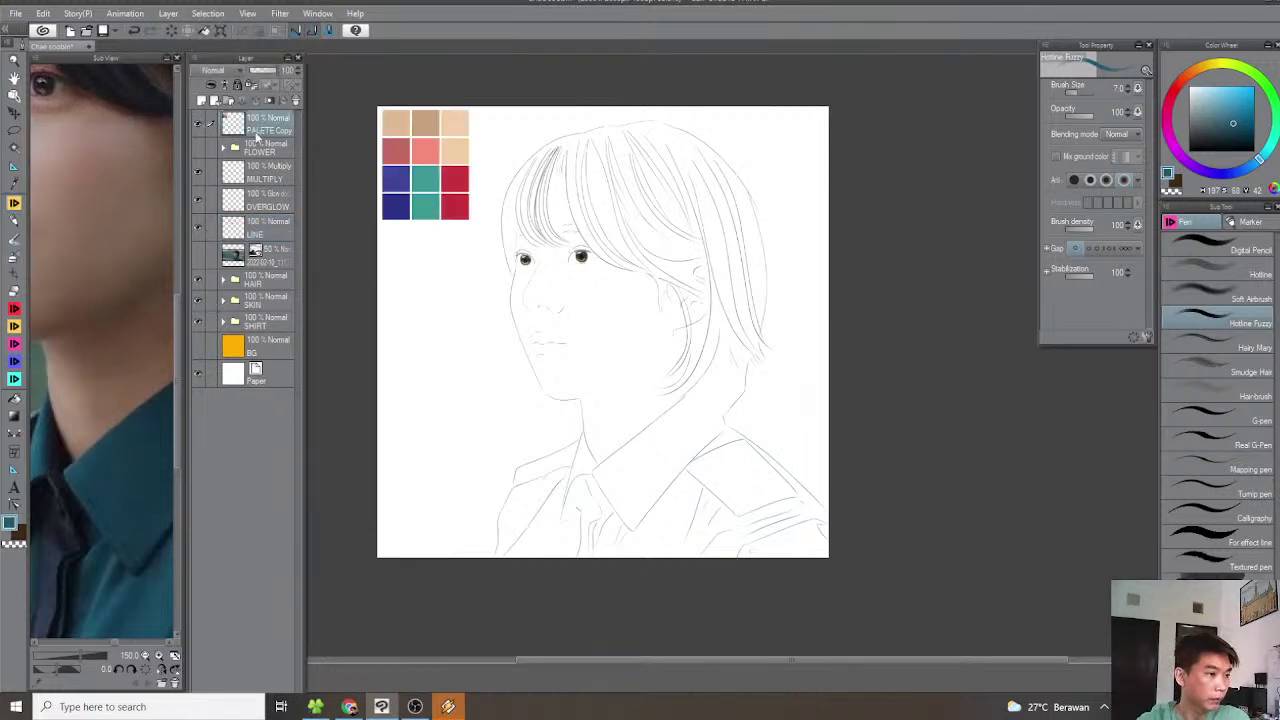
scroll(426, 70, up, 2)
alt+click(380, 126)
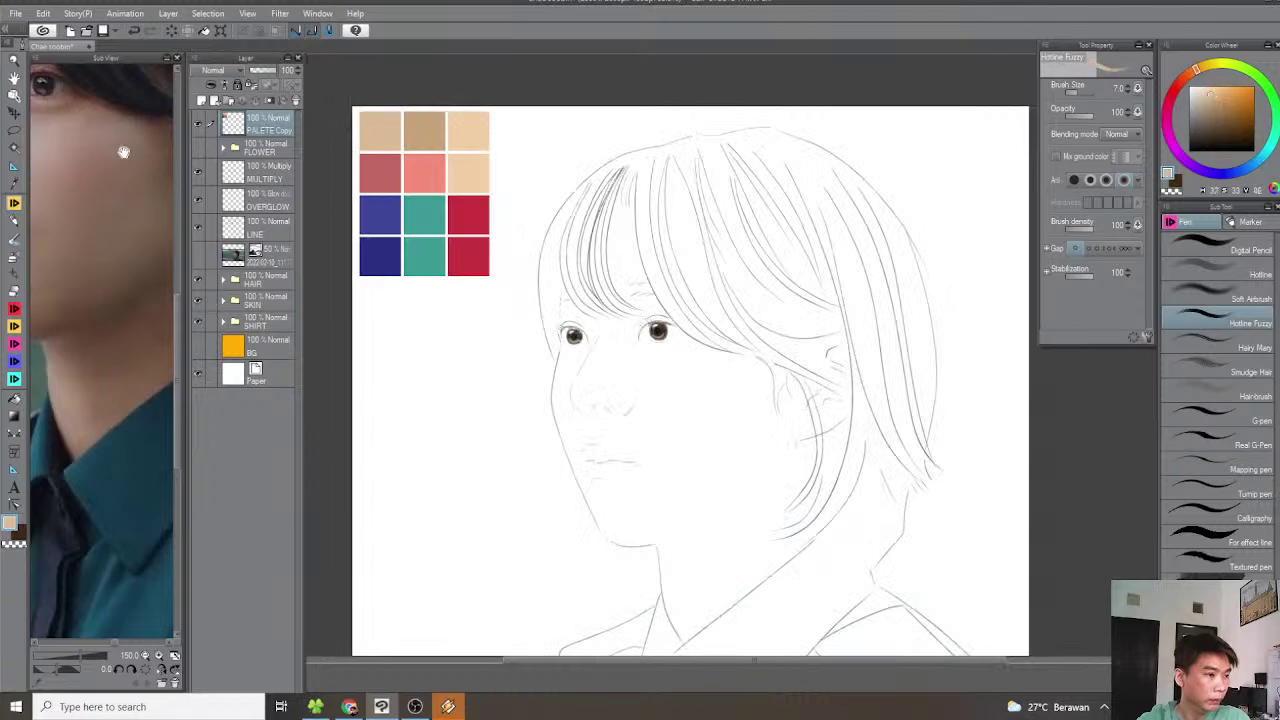
click(197, 123)
scroll(509, 271, down, 2)
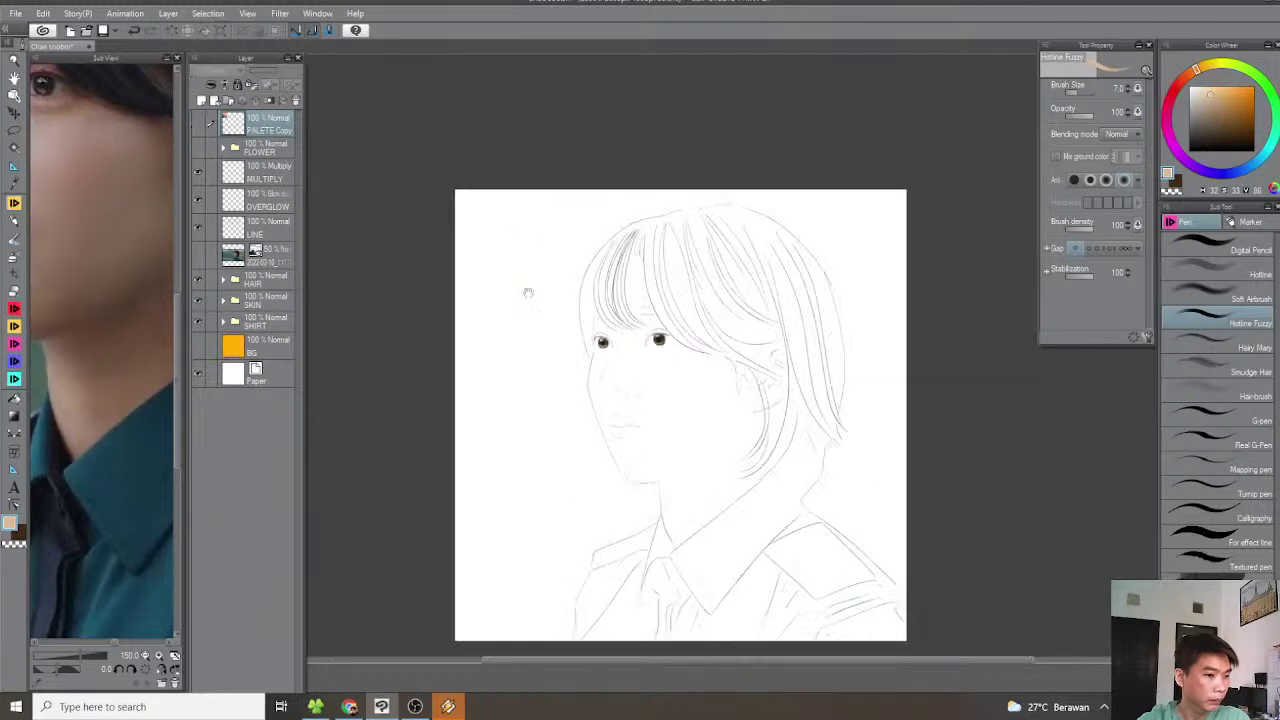
scroll(523, 297, up, 2)
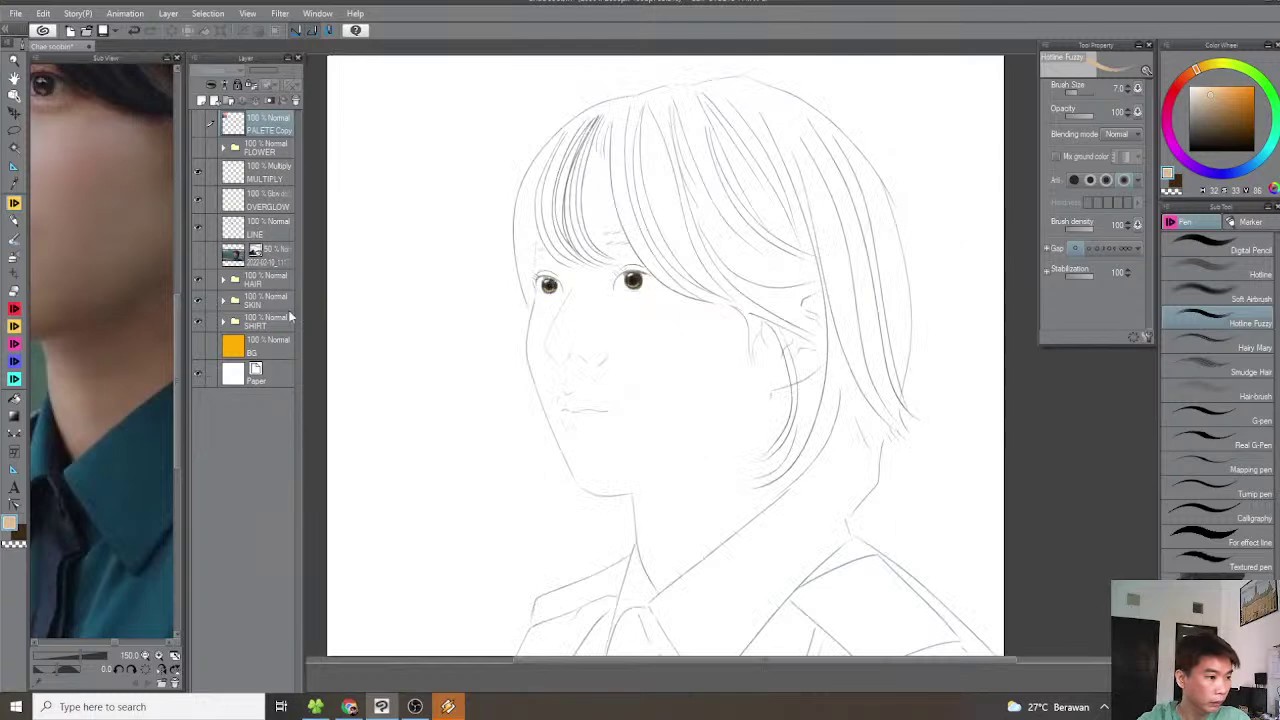
Open the SKIN folder and make its Skin layer active for painting
click(224, 302)
click(224, 302)
click(268, 380)
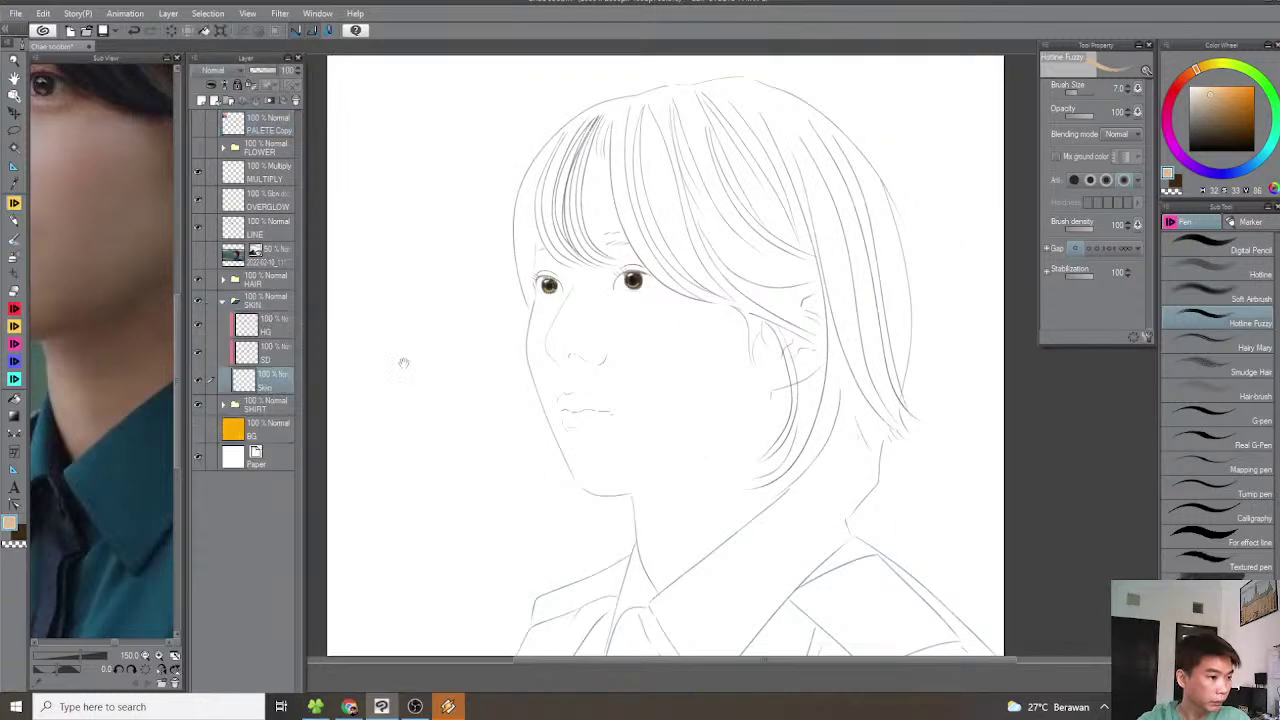
drag(614, 345, 576, 281)
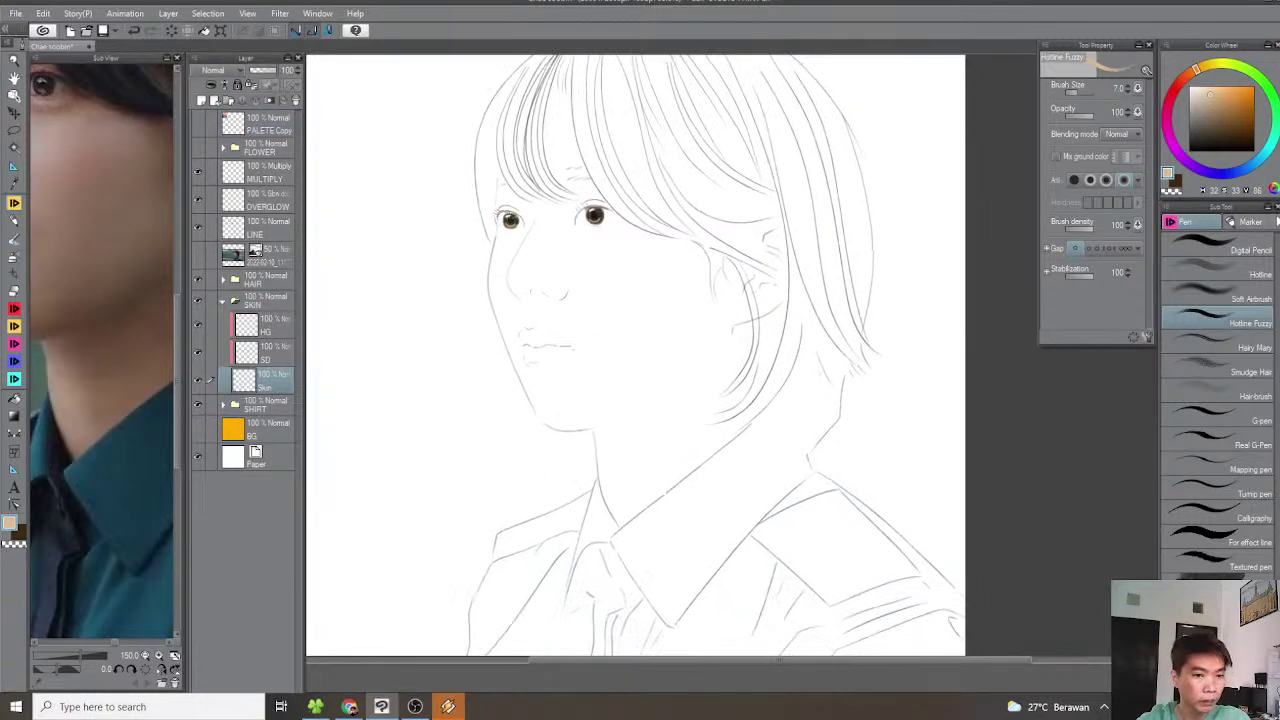
Switch to the Marker pen and reduce its brush size to 10
click(1263, 224)
key(^)
key(^)
key(^)
drag(581, 324, 618, 336)
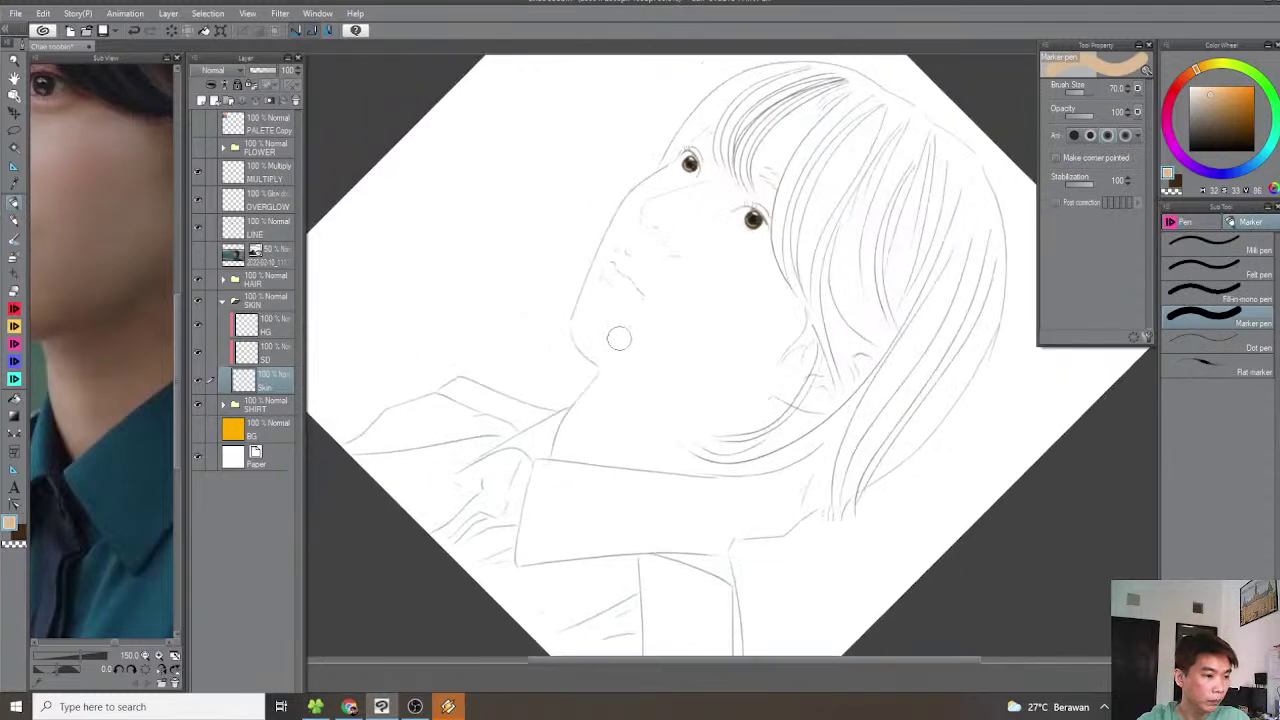
key(^)
scroll(599, 375, up, 2)
key([)
key([)
key([)
key([)
key([)
key(^)
scroll(511, 409, up, 6)
key(bracketleft)
key(bracketleft)
key(bracketleft)
key(bracketleft)
key(bracketleft)
Outline the front of the neck and the chin in skin tone just inside the line art
mouse_move(398, 488)
mouse_down()
mouse_move(543, 343)
mouse_move(590, 318)
mouse_move(475, 388)
mouse_move(699, 268)
mouse_up()
mouse_move(476, 379)
mouse_down()
mouse_move(605, 302)
mouse_move(840, 217)
mouse_move(582, 342)
mouse_move(757, 263)
mouse_up()
mouse_move(670, 286)
mouse_down()
mouse_move(763, 259)
mouse_move(645, 341)
mouse_move(692, 329)
mouse_move(571, 374)
mouse_move(587, 360)
mouse_move(563, 406)
mouse_move(523, 371)
mouse_move(609, 271)
mouse_move(701, 195)
mouse_up()
drag(631, 301, 558, 388)
mouse_move(487, 438)
mouse_down()
mouse_move(608, 286)
mouse_move(702, 231)
mouse_move(794, 209)
mouse_up()
key(minus)
drag(703, 277, 528, 378)
key(minus)
mouse_move(579, 329)
mouse_down()
mouse_move(608, 318)
mouse_move(572, 360)
mouse_move(755, 258)
mouse_move(609, 334)
mouse_up()
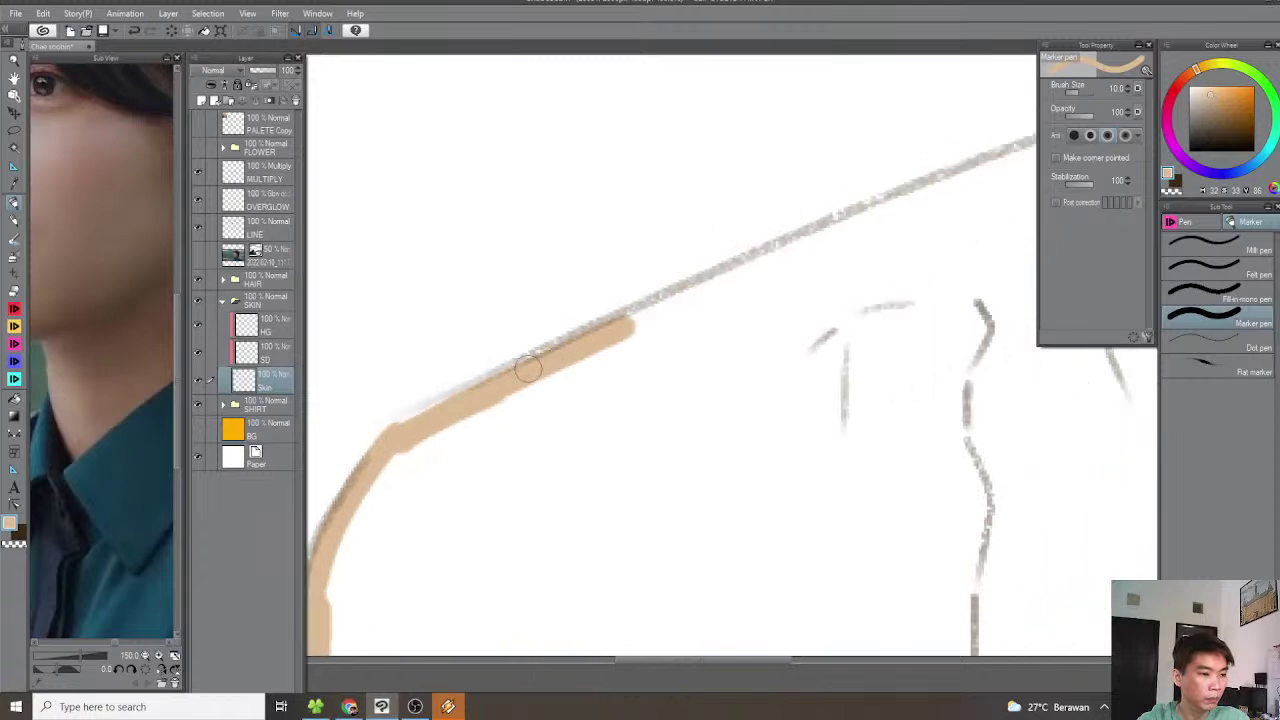
Continue the skin-tone outline along the far jaw and cheek up towards the far eye
drag(388, 432, 729, 278)
mouse_move(674, 308)
mouse_down()
mouse_move(484, 385)
mouse_move(782, 252)
mouse_up()
drag(702, 288, 506, 352)
scroll(626, 322, down, 3)
mouse_move(604, 323)
mouse_down()
mouse_move(608, 334)
mouse_move(558, 366)
mouse_move(726, 256)
mouse_up()
scroll(608, 334, up, 3)
drag(726, 256, 704, 286)
mouse_move(514, 394)
mouse_down()
mouse_move(754, 241)
mouse_move(546, 391)
mouse_up()
mouse_move(466, 422)
mouse_down()
mouse_move(760, 248)
mouse_move(591, 341)
mouse_move(826, 227)
mouse_up()
mouse_move(749, 273)
mouse_down()
mouse_move(550, 361)
mouse_move(824, 248)
mouse_up()
drag(588, 324, 917, 224)
mouse_move(842, 250)
mouse_down()
mouse_move(604, 325)
mouse_move(749, 262)
mouse_move(818, 220)
mouse_move(825, 193)
mouse_up()
Outline the face edge beside the far eye up to the hair and along the fringe's lower edge
scroll(664, 306, up, 5)
mouse_move(805, 248)
mouse_down()
mouse_move(652, 332)
mouse_move(716, 278)
mouse_move(930, 171)
mouse_up()
mouse_move(866, 152)
mouse_down()
mouse_move(871, 231)
mouse_move(664, 234)
mouse_up()
mouse_move(752, 270)
mouse_down()
mouse_move(770, 280)
mouse_move(598, 412)
mouse_move(533, 537)
mouse_up()
scroll(663, 308, down, 6)
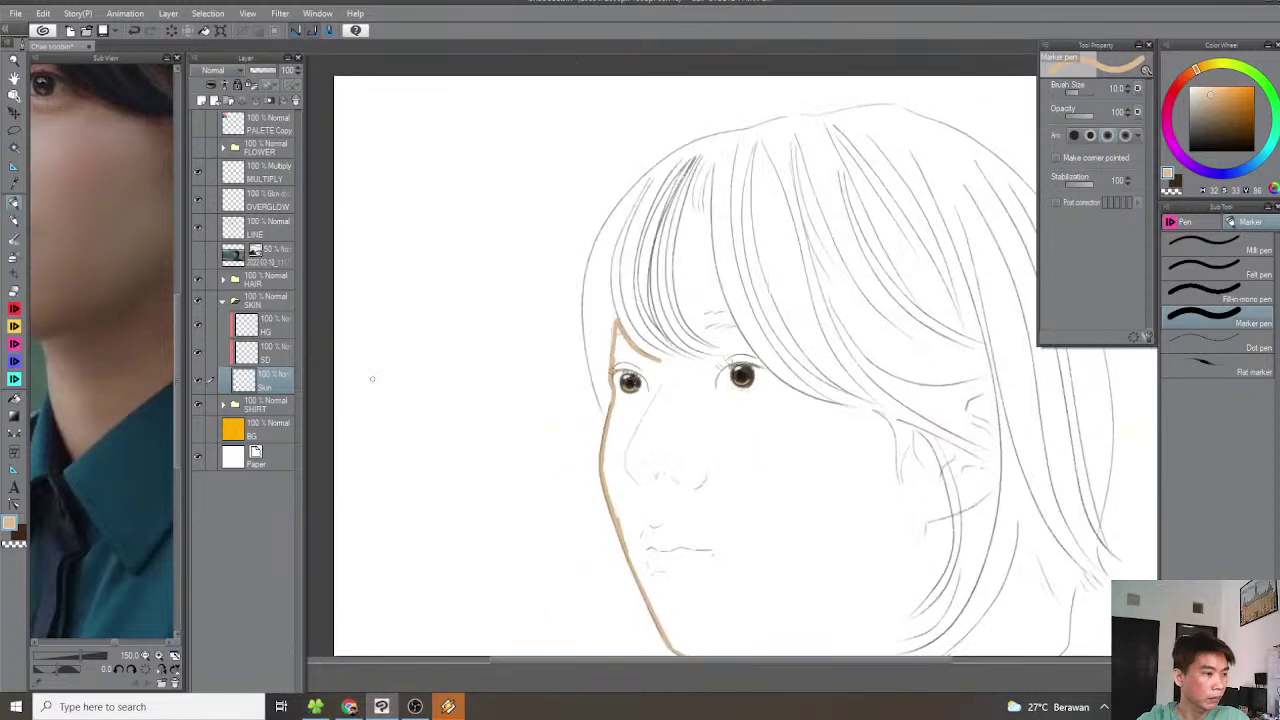
Extend the skin-tone outline from the temple up through the fringe to the hair parting
key(^)
key(^)
key(^)
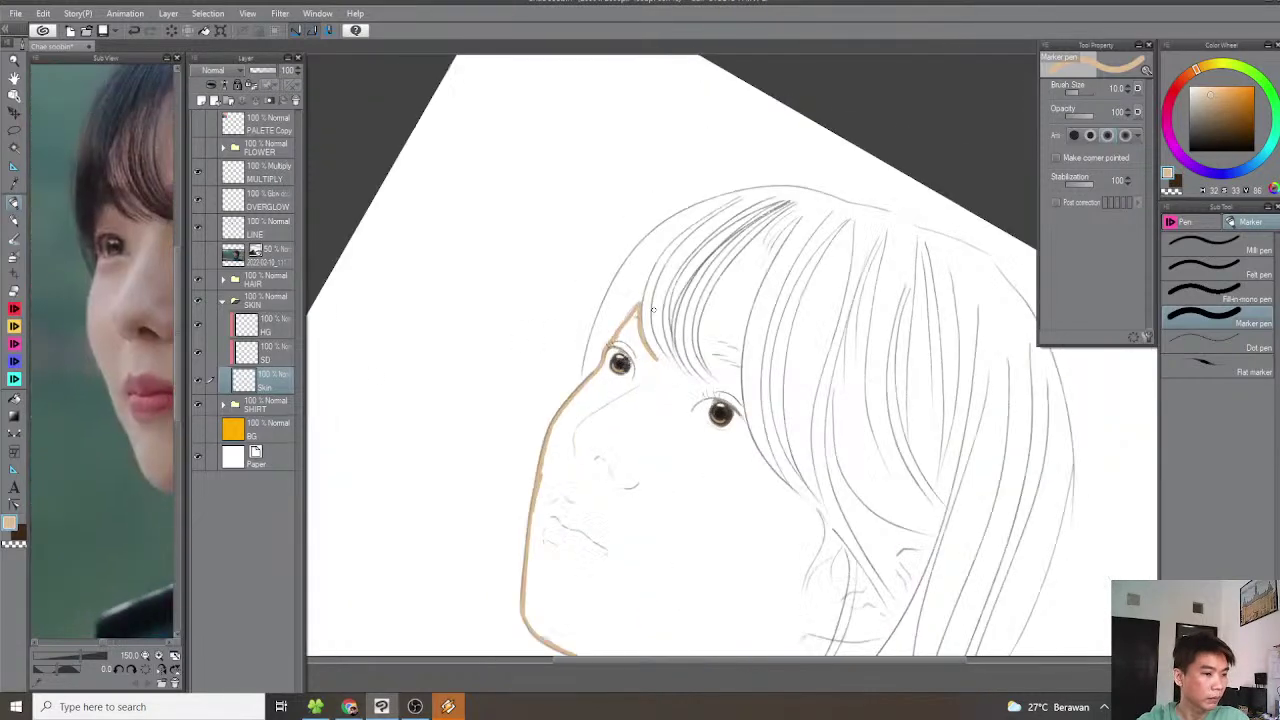
drag(673, 309, 565, 384)
scroll(565, 384, up, 1)
scroll(506, 397, up, 2)
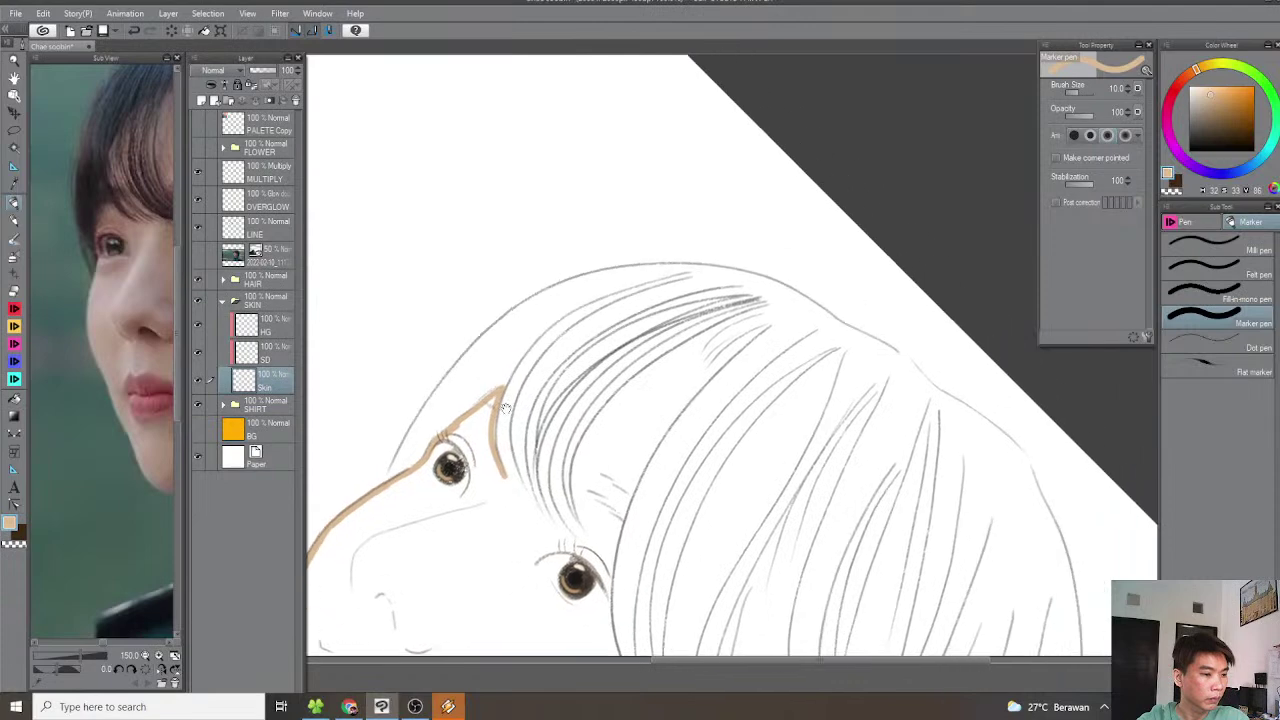
mouse_move(585, 338)
mouse_down()
mouse_move(809, 256)
mouse_move(809, 298)
mouse_move(757, 337)
mouse_move(751, 266)
mouse_up()
key(asciicircum)
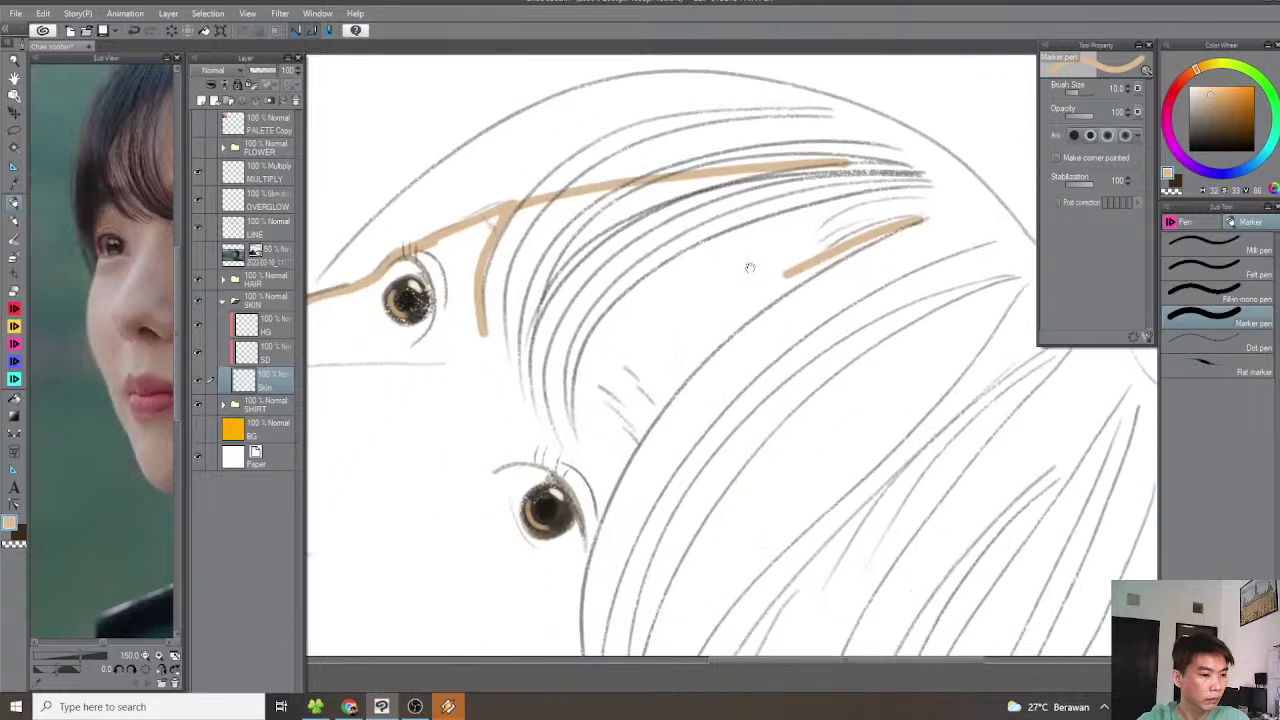
Outline the forehead's other side from the hair parting down along the fringe to the near eyebrow
scroll(740, 288, down, 1)
key(asciicircum)
scroll(806, 267, up, 1)
mouse_move(771, 311)
mouse_down()
mouse_move(741, 285)
mouse_move(634, 361)
mouse_up()
drag(834, 268, 656, 304)
scroll(660, 310, up, 3)
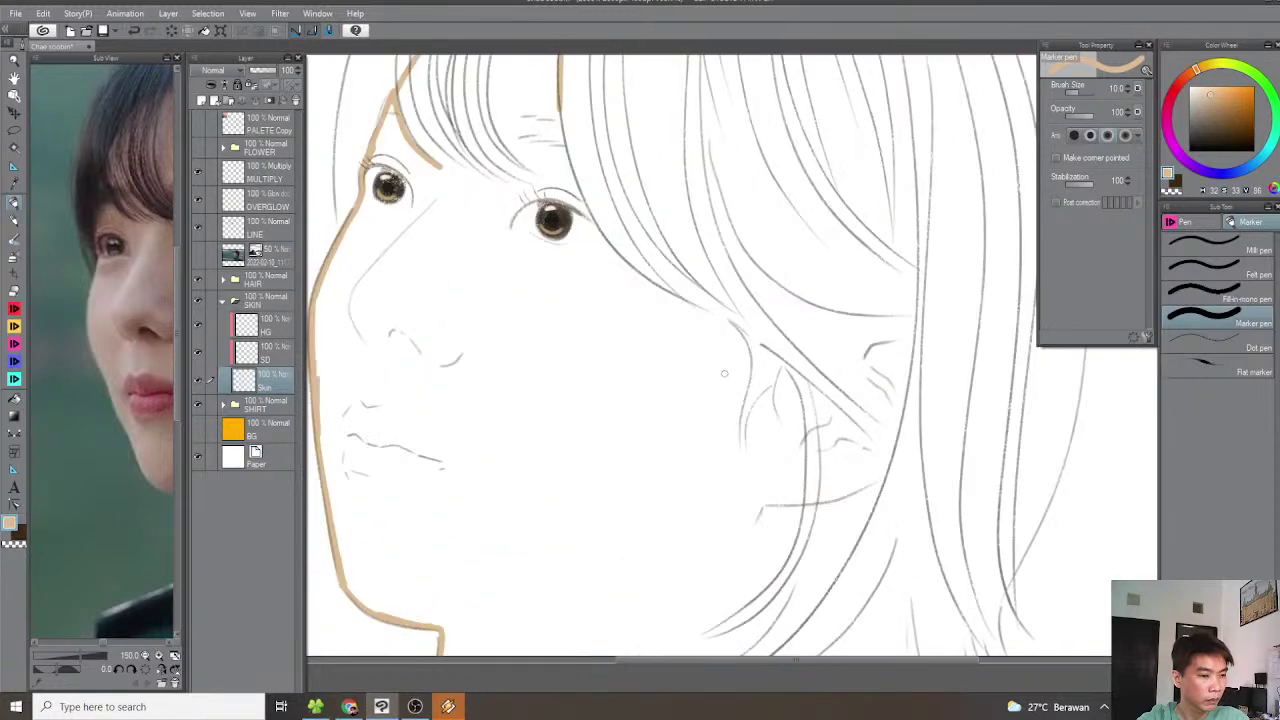
Show the reference photo again and outline the neck along the collar's upper edge and through the side hair to the earlobe
scroll(76, 515, up, 3)
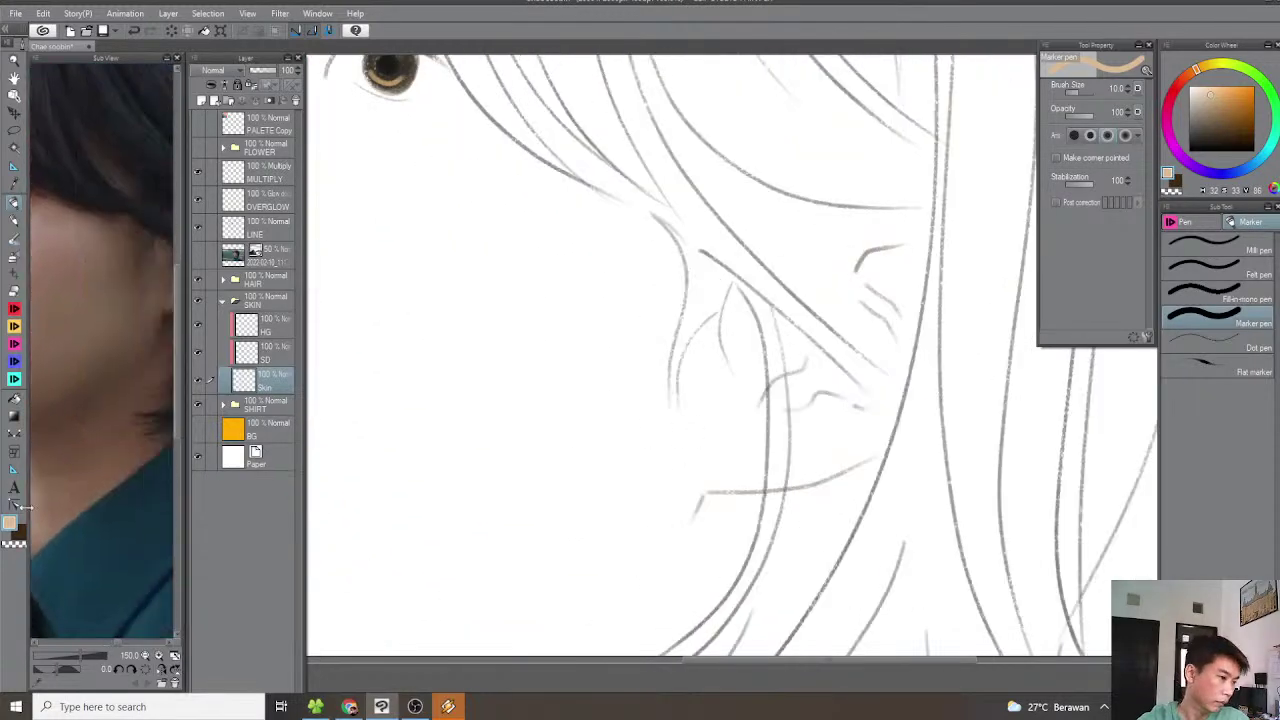
scroll(531, 323, down, 2)
scroll(648, 380, down, 2)
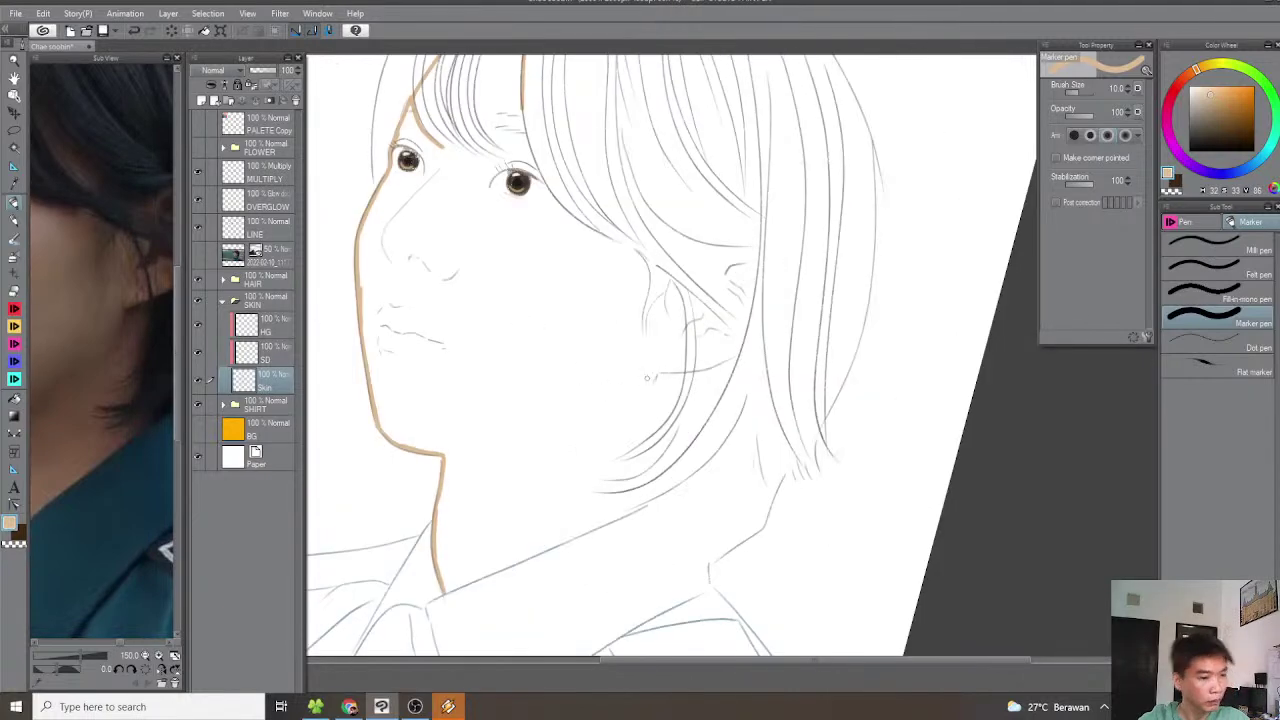
key(minus)
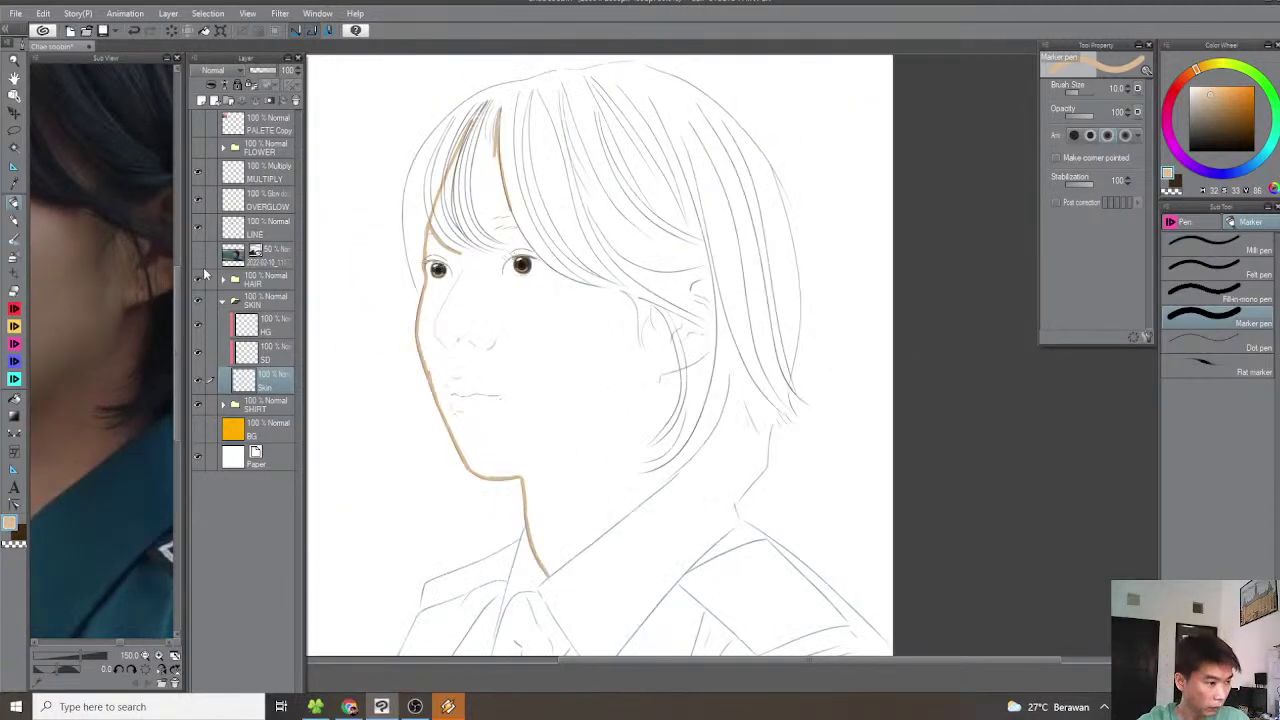
click(197, 258)
scroll(566, 537, up, 4)
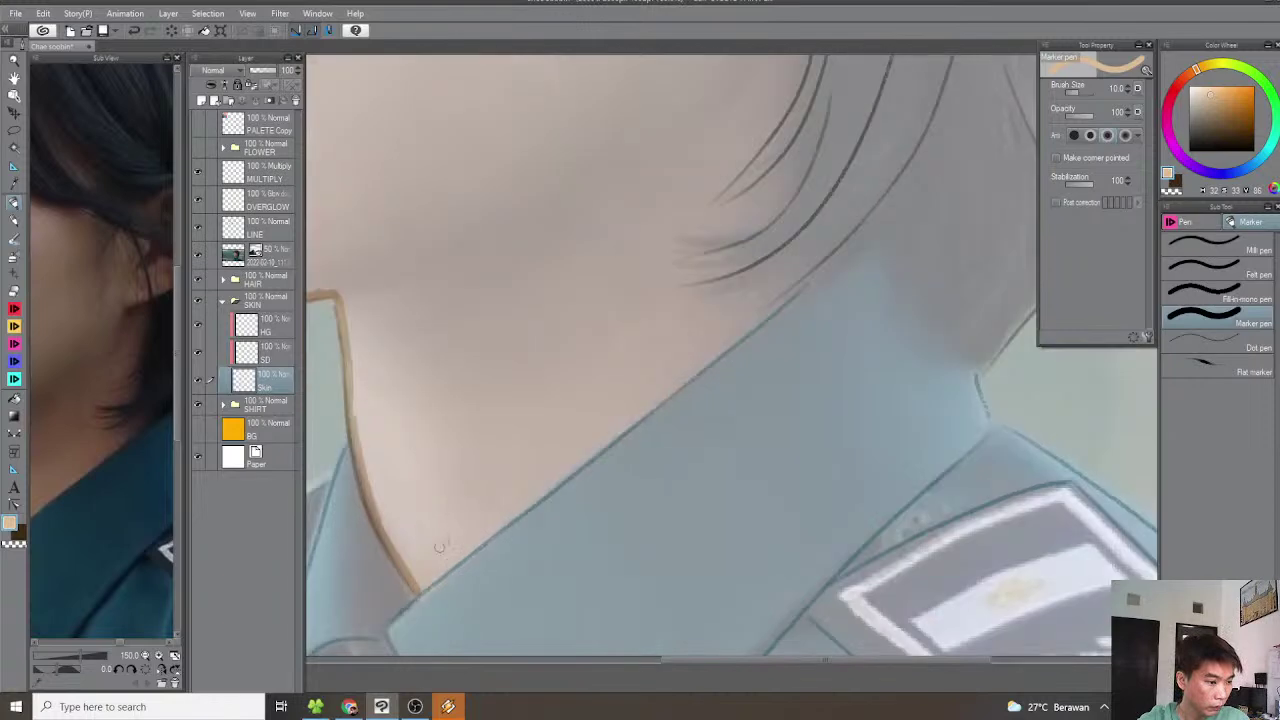
key(asciicircum)
drag(449, 562, 576, 487)
scroll(576, 487, up, 1)
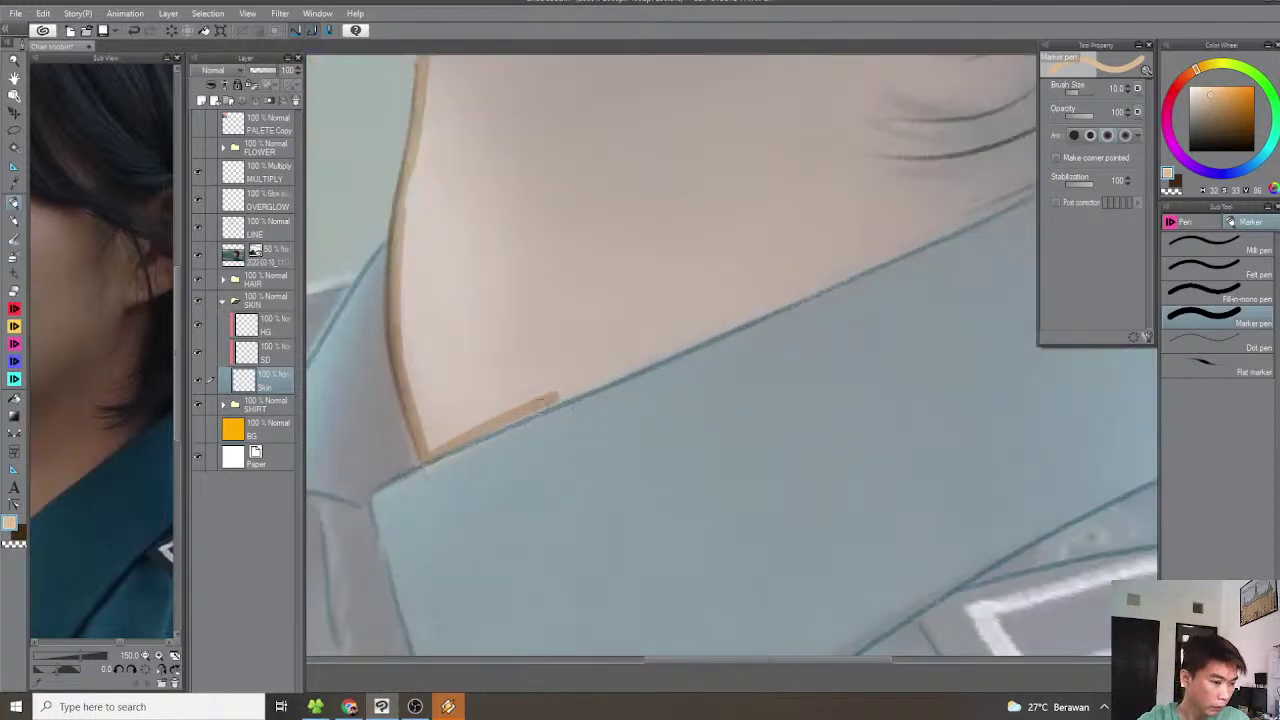
drag(439, 451, 682, 343)
mouse_move(594, 381)
mouse_down()
mouse_move(512, 411)
mouse_move(712, 332)
mouse_move(503, 426)
mouse_move(730, 323)
mouse_move(658, 427)
mouse_up()
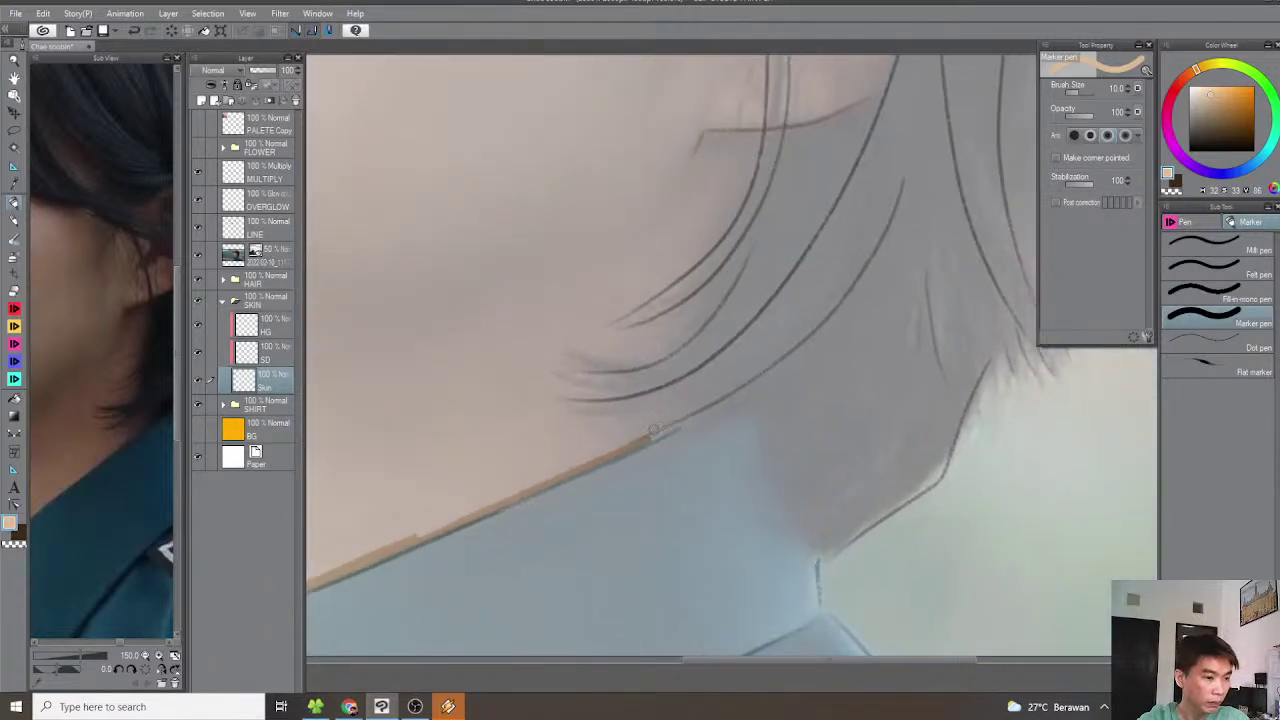
mouse_move(680, 319)
mouse_down()
mouse_move(645, 416)
mouse_move(589, 406)
mouse_move(548, 444)
mouse_up()
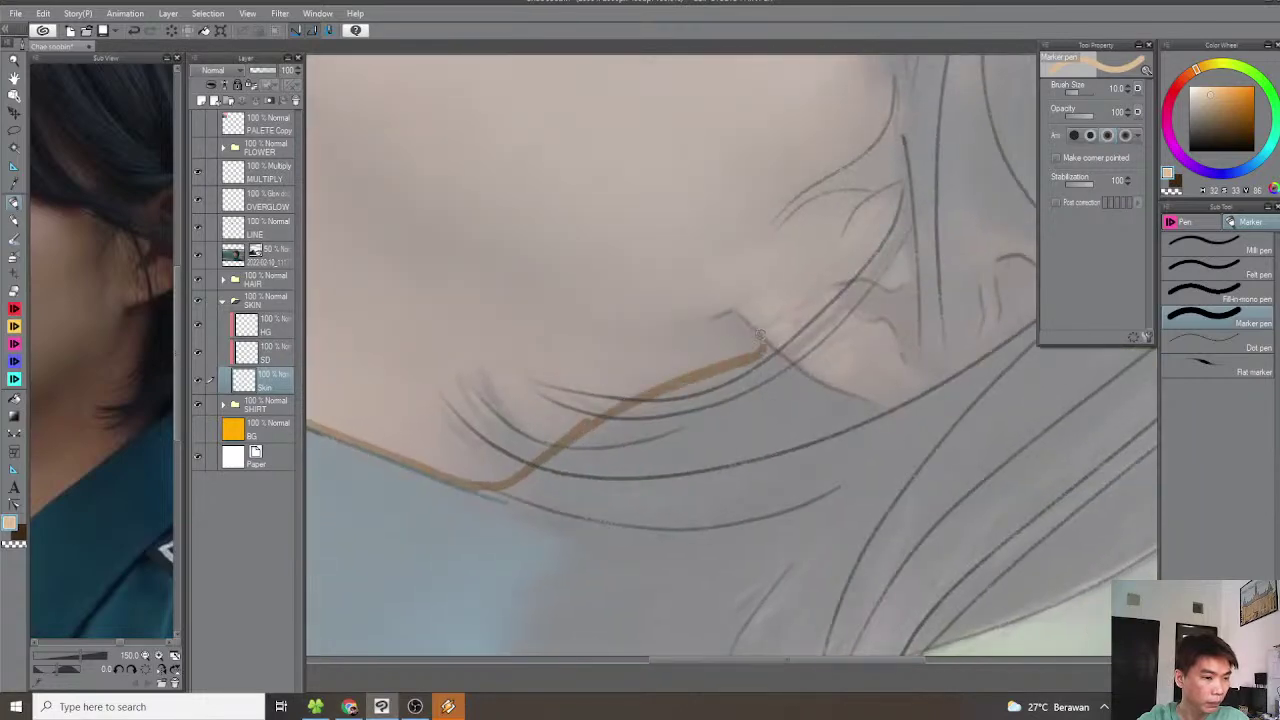
Outline the earlobe's lower edge in skin tone from the jaw out to the hair strand behind it
mouse_move(757, 340)
mouse_down()
mouse_move(729, 334)
mouse_move(637, 372)
mouse_move(651, 380)
mouse_up()
scroll(646, 376, up, 1)
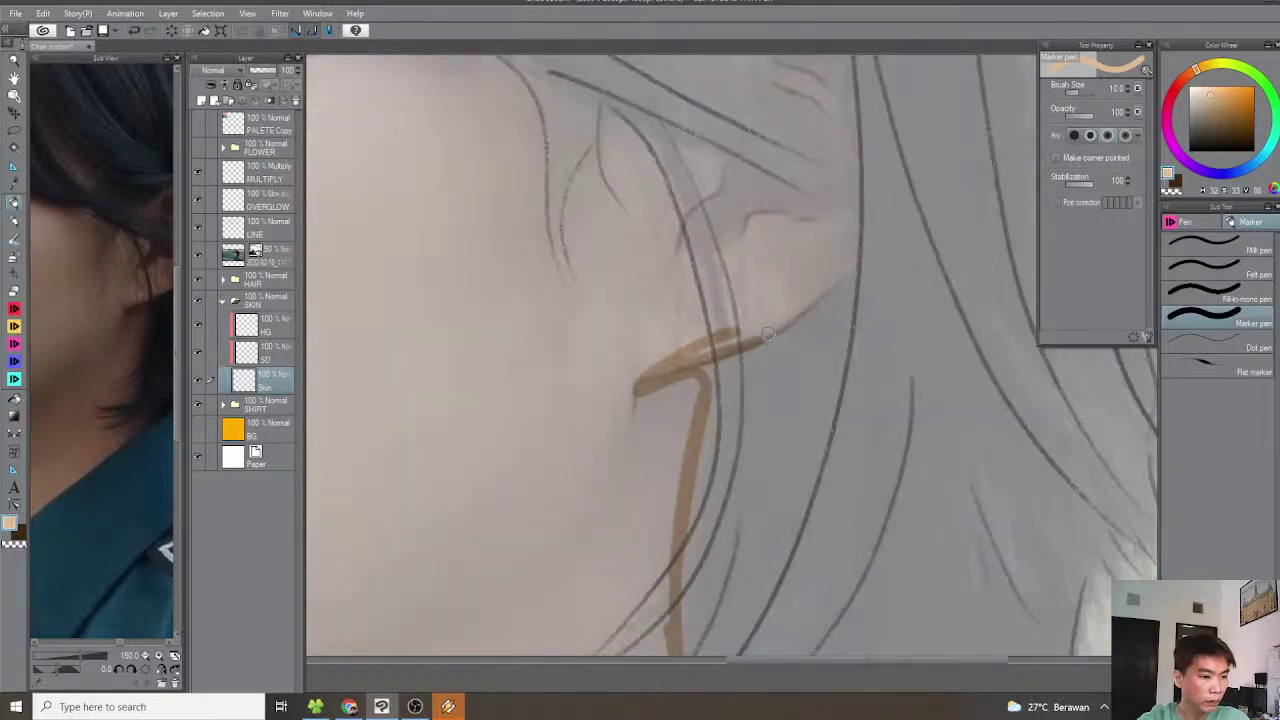
mouse_move(838, 262)
mouse_down()
mouse_move(743, 360)
mouse_move(755, 365)
mouse_up()
drag(624, 370, 666, 355)
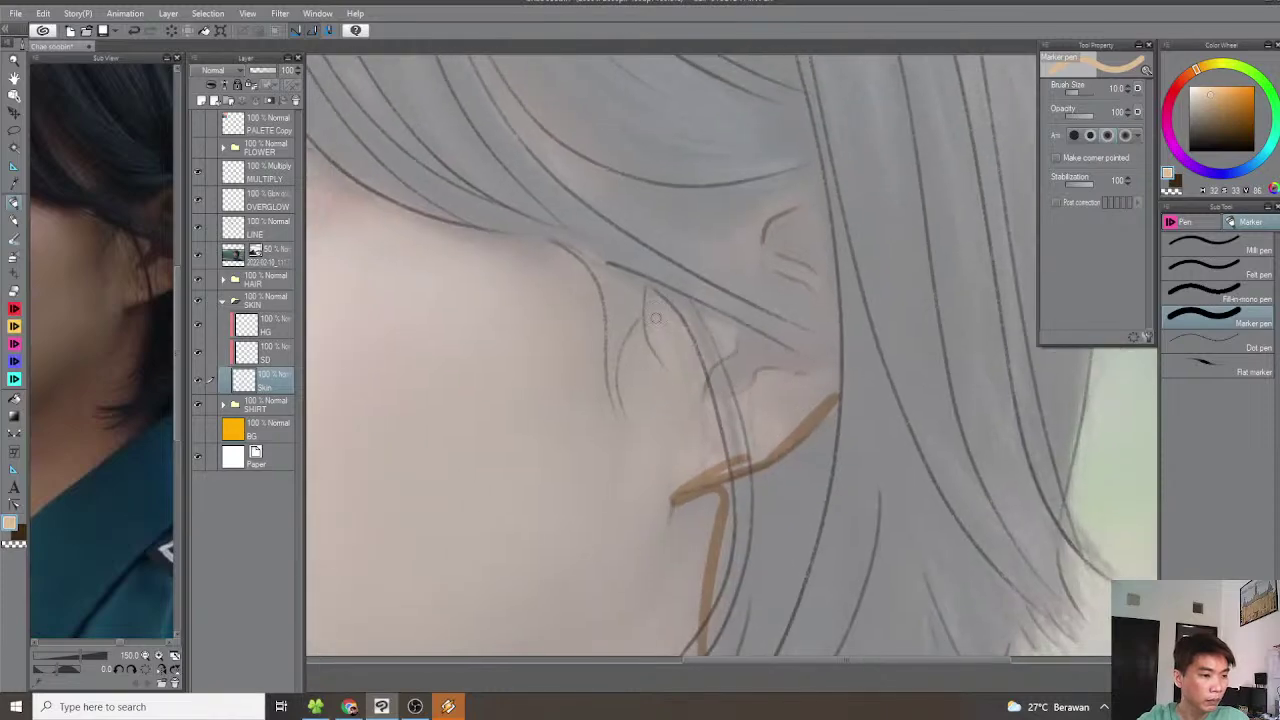
Outline the ear's upper and back edges along the hair strand down to the lobe
drag(794, 187, 796, 187)
mouse_move(796, 187)
mouse_down()
mouse_move(780, 363)
mouse_move(757, 272)
mouse_move(767, 242)
mouse_move(807, 298)
mouse_up()
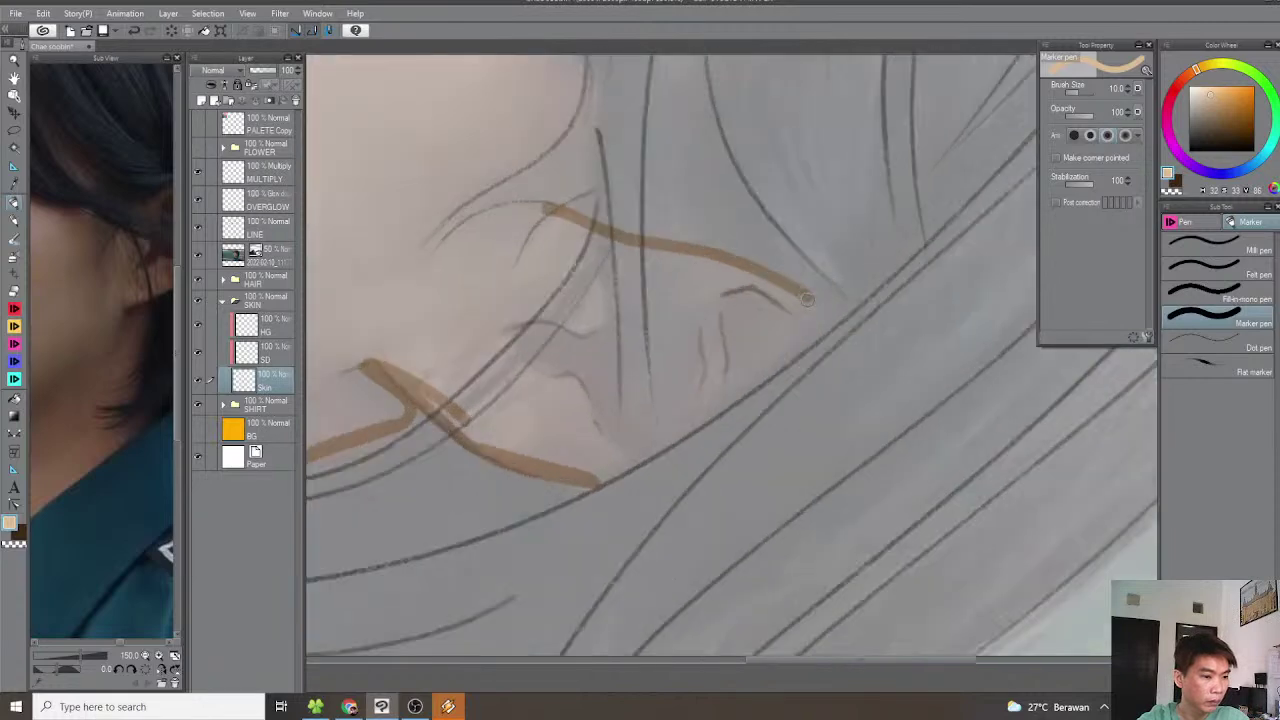
drag(713, 408, 590, 487)
mouse_move(605, 426)
mouse_down()
mouse_move(624, 453)
mouse_move(639, 417)
mouse_move(769, 434)
mouse_up()
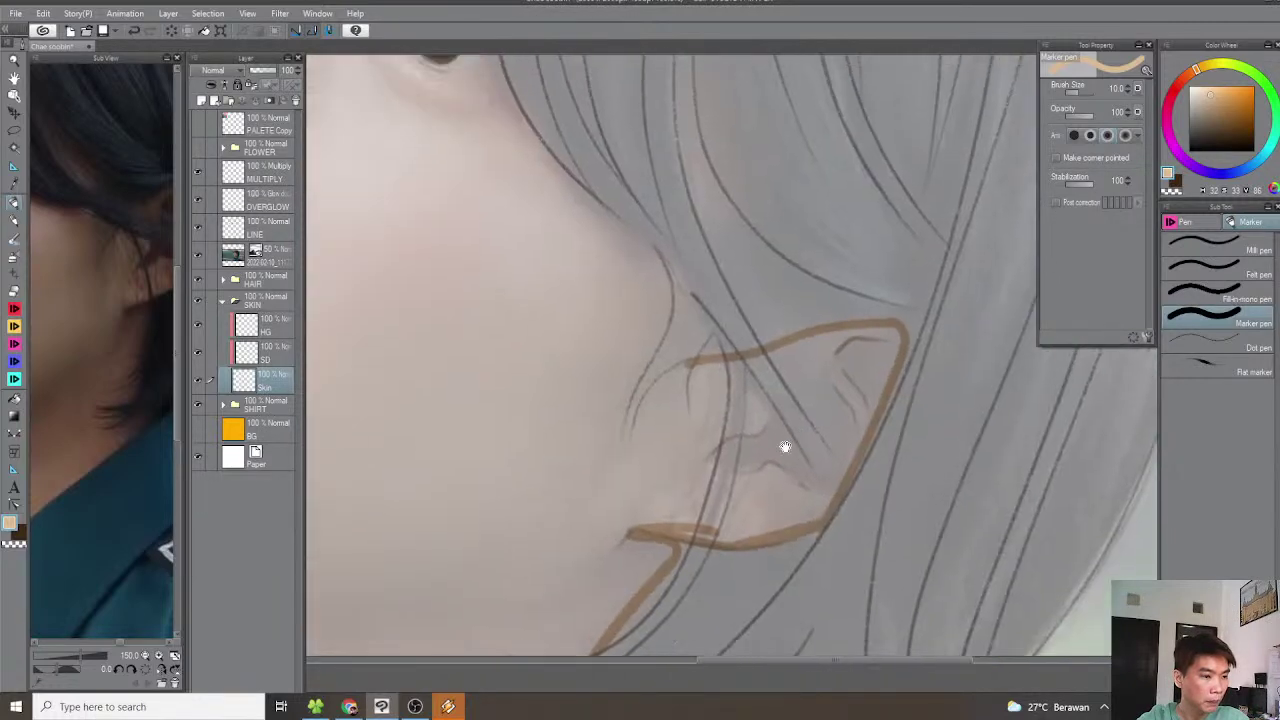
scroll(769, 434, down, 1)
Outline the cheek's upper edge from the front of the ear along the fringe towards the near eye
key(minus)
key(minus)
key(minus)
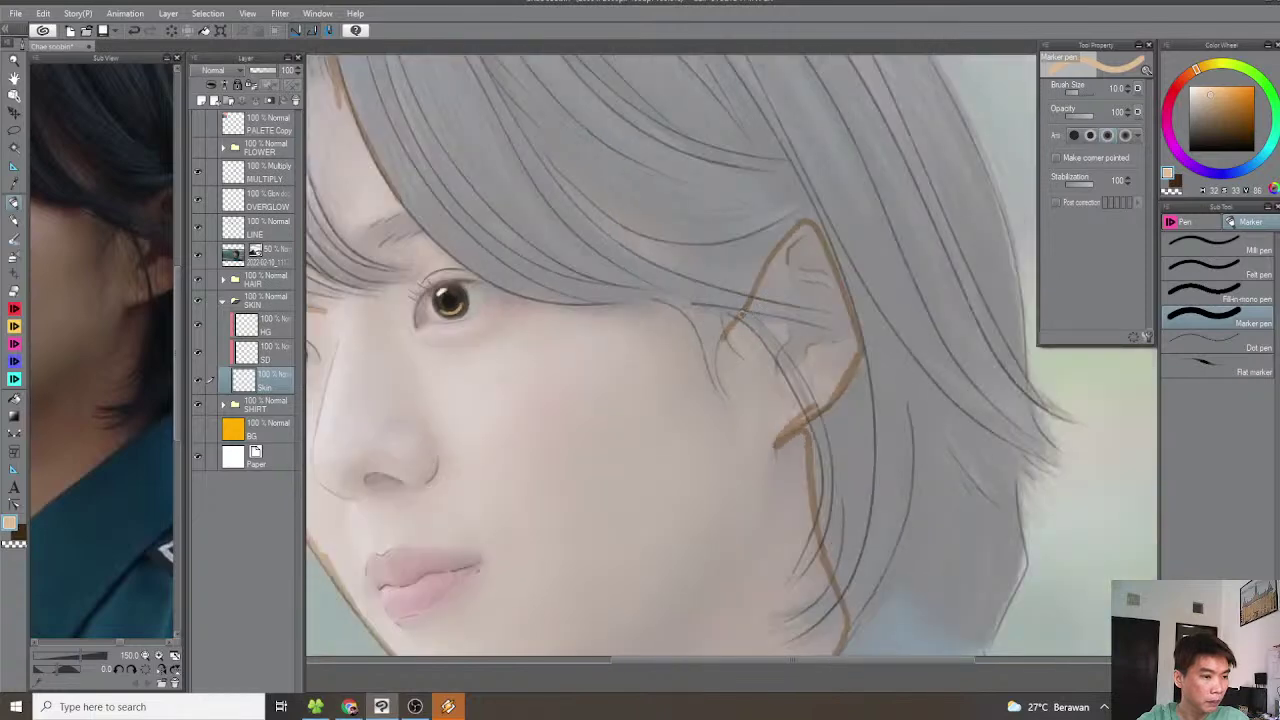
key(minus)
key(minus)
key(ctrl+plus)
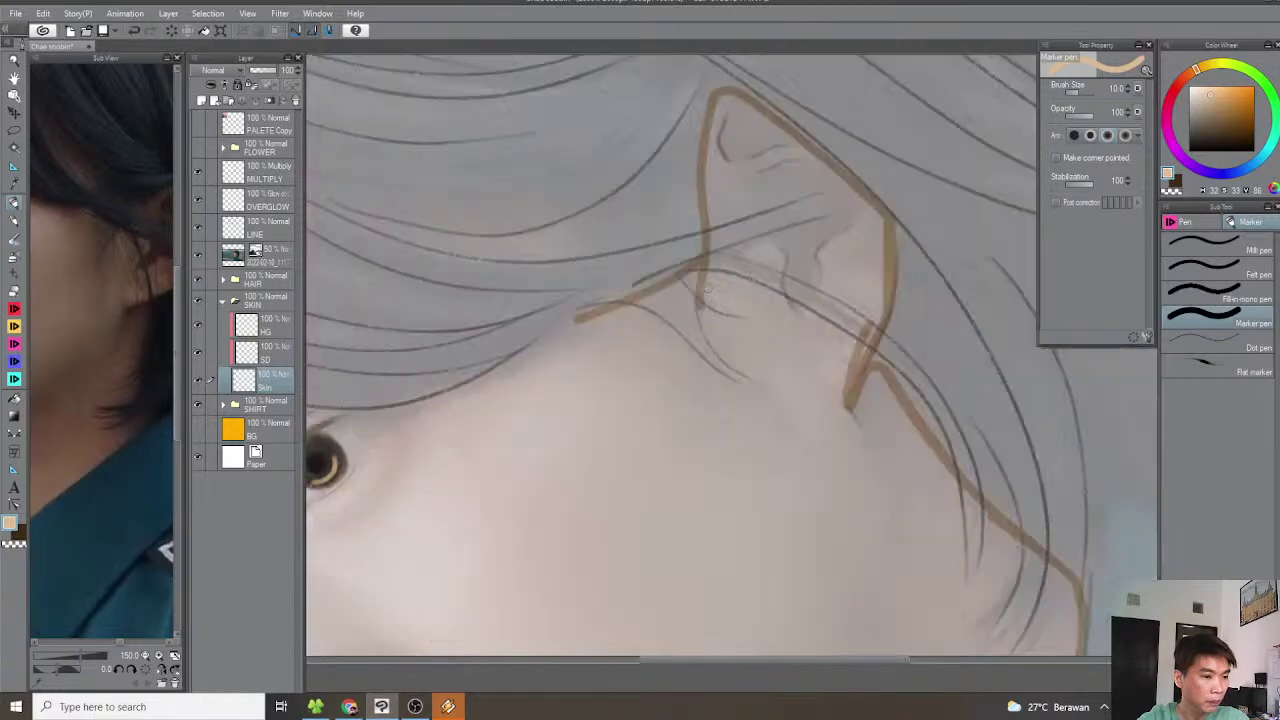
mouse_move(560, 333)
mouse_down()
mouse_move(660, 331)
mouse_move(793, 282)
mouse_up()
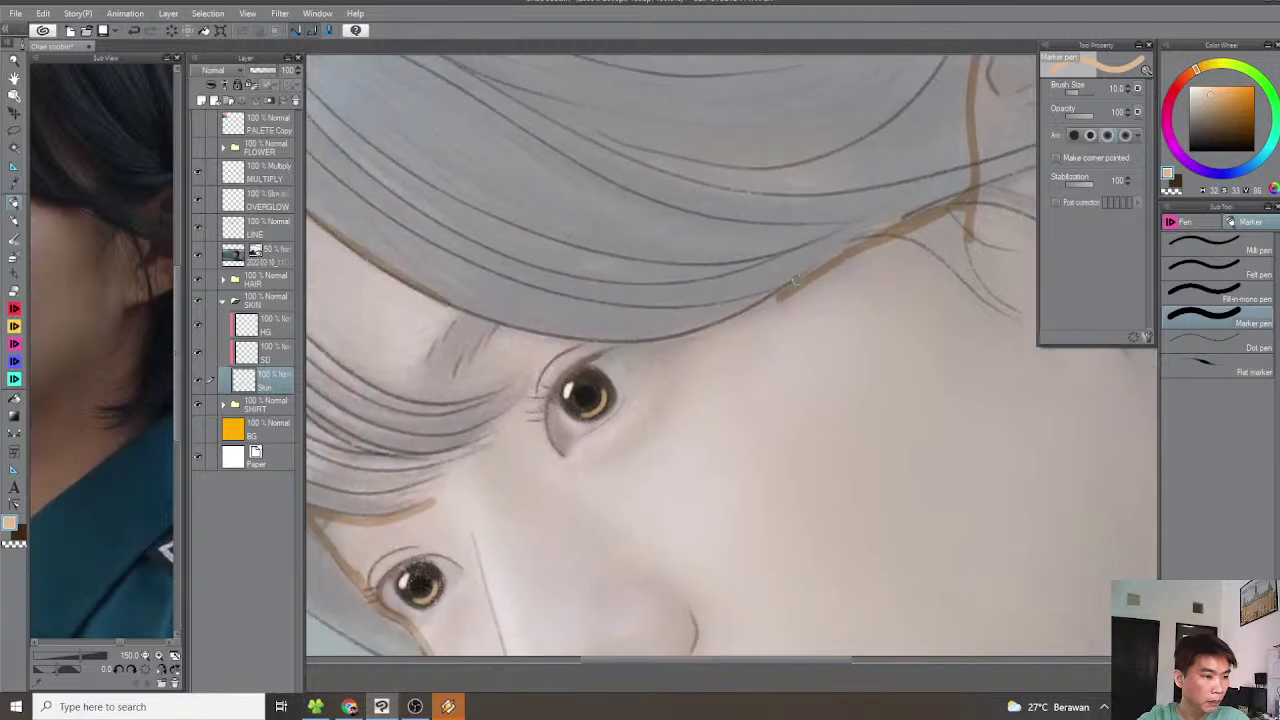
scroll(746, 319, down, 1)
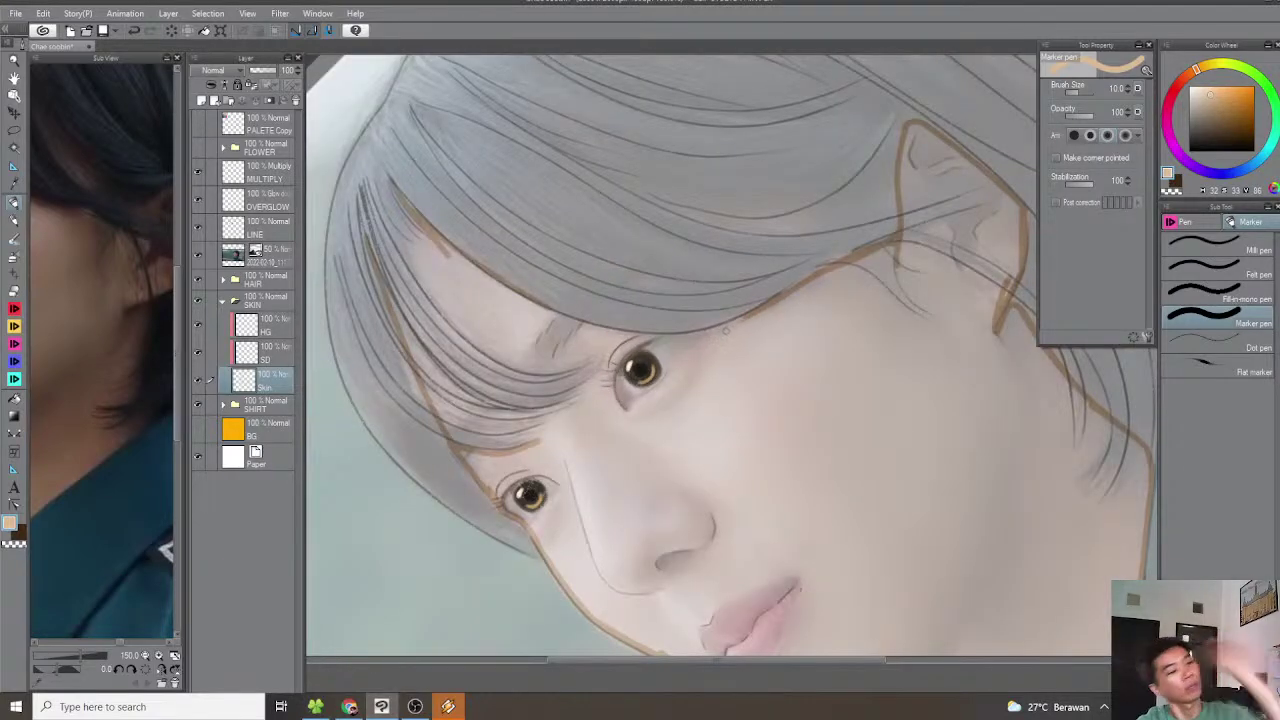
drag(822, 288, 788, 300)
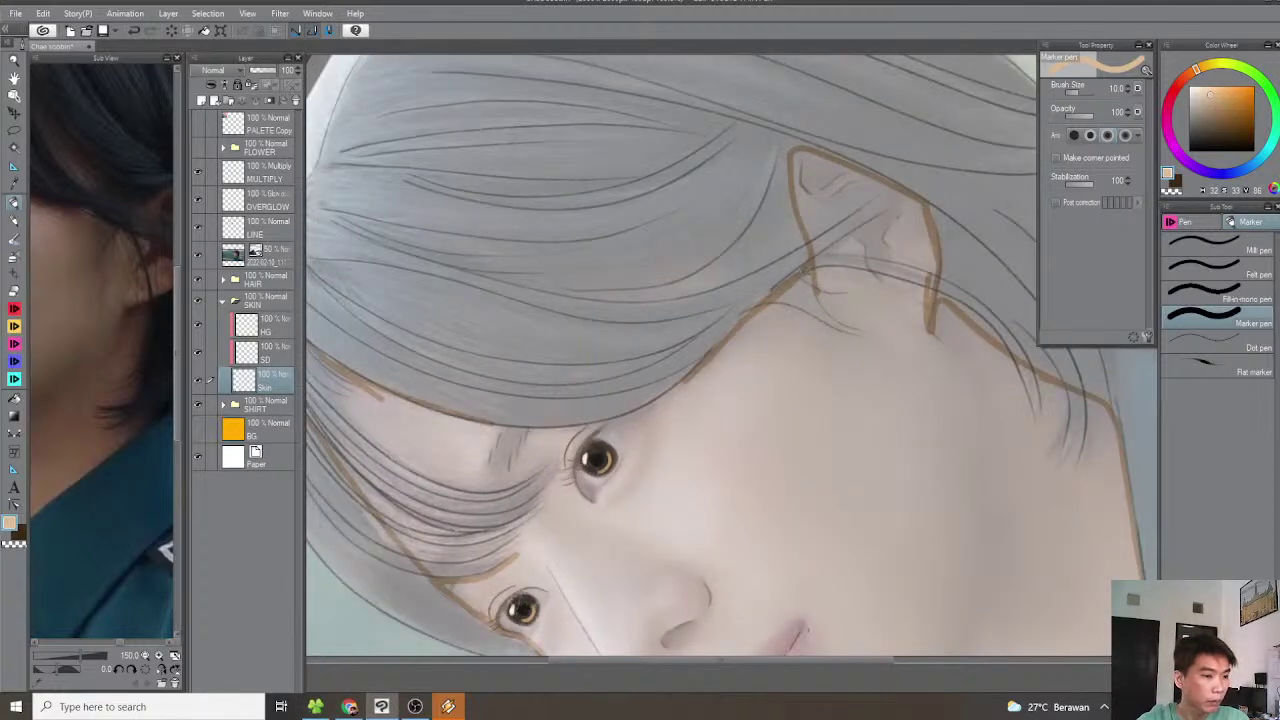
drag(693, 285, 726, 279)
Paint the narrow skin gap between the side hair strands above the cheek, enlarging the brush to 15
scroll(689, 280, up, 1)
drag(518, 291, 652, 285)
mouse_move(560, 302)
mouse_down()
mouse_move(691, 303)
mouse_move(809, 256)
mouse_up()
key(bracketright)
drag(617, 295, 783, 251)
scroll(745, 325, down, 2)
Join the forehead outline to the cheek outline along the fringe's lower edge above the near eye
drag(571, 419, 800, 280)
key(minus)
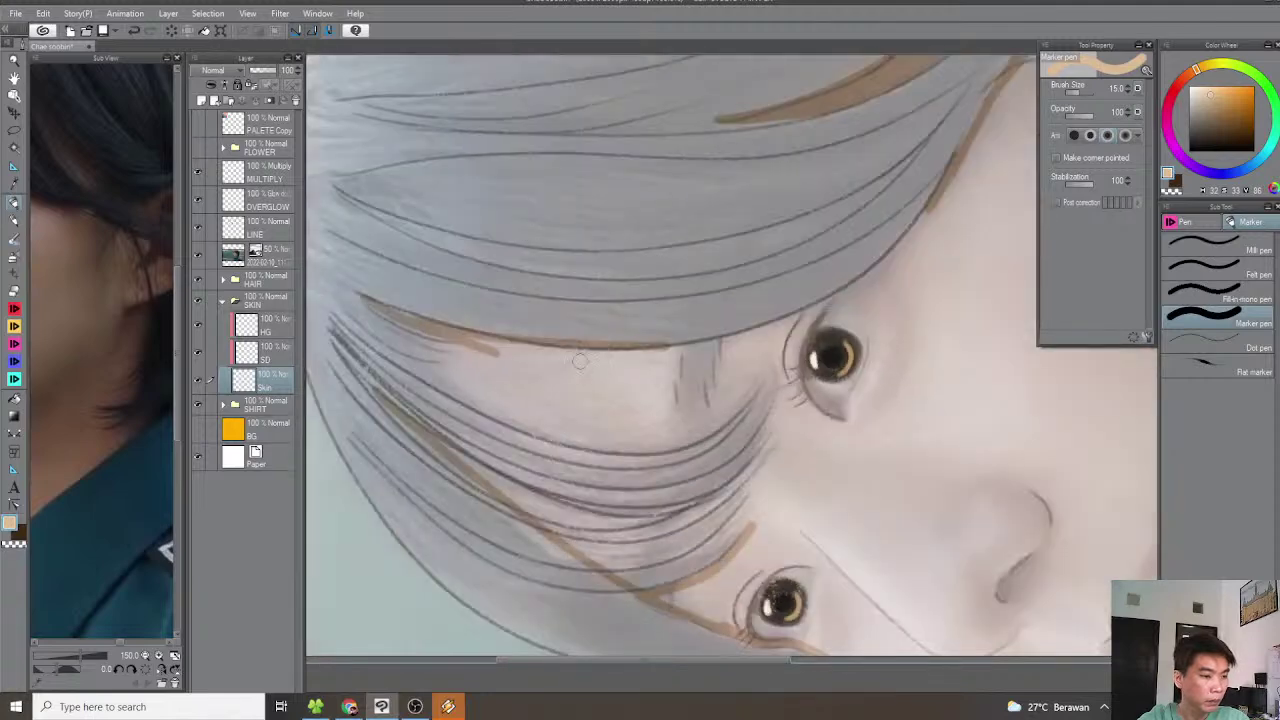
scroll(600, 357, up, 2)
mouse_move(472, 340)
mouse_down()
mouse_move(639, 352)
mouse_move(755, 340)
mouse_up()
mouse_move(716, 353)
mouse_down()
mouse_move(573, 359)
mouse_move(724, 333)
mouse_move(785, 300)
mouse_up()
mouse_move(775, 303)
mouse_down()
mouse_move(640, 356)
mouse_move(815, 299)
mouse_move(885, 240)
mouse_move(783, 301)
mouse_move(666, 327)
mouse_move(680, 311)
mouse_move(695, 307)
mouse_move(673, 394)
mouse_move(812, 293)
mouse_move(734, 356)
mouse_move(722, 320)
mouse_move(689, 320)
mouse_up()
Close the forehead outline across the fringe strands just below the hair parting
scroll(830, 274, down, 2)
key(asciicircum)
scroll(666, 327, down, 1)
key(asciicircum)
scroll(694, 308, up, 4)
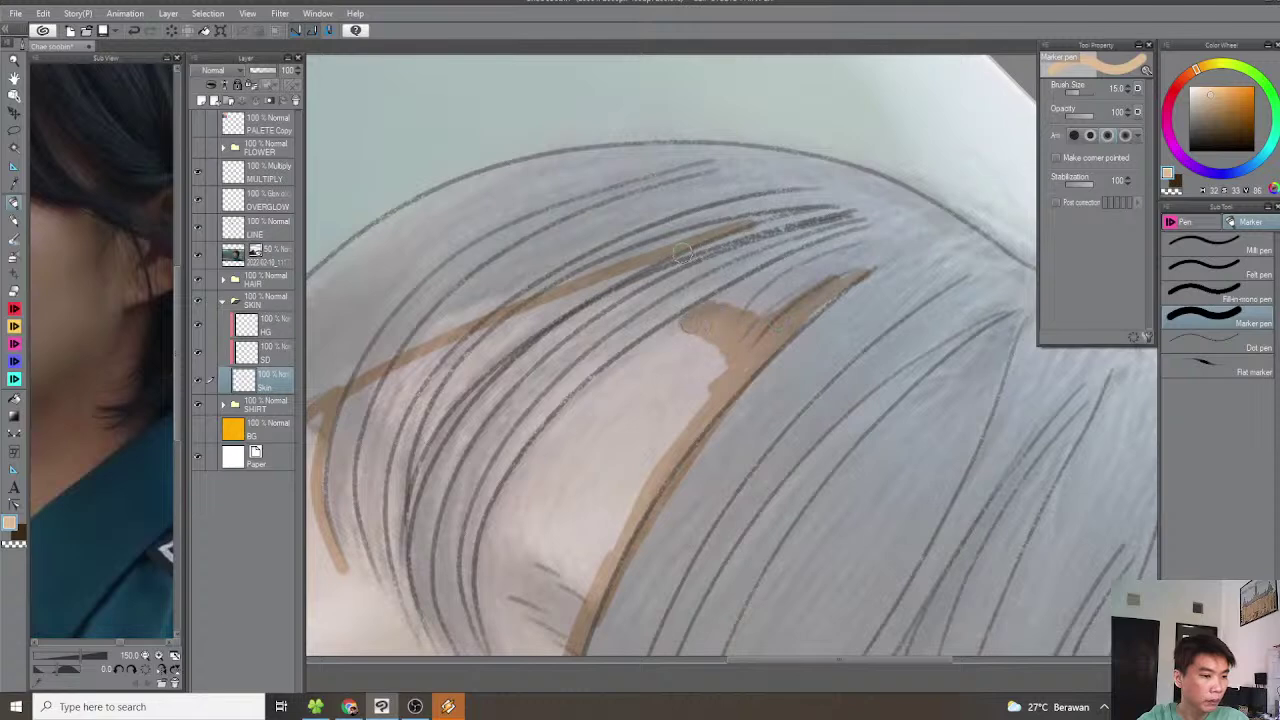
scroll(708, 303, down, 6)
key(minus)
key(minus)
key(minus)
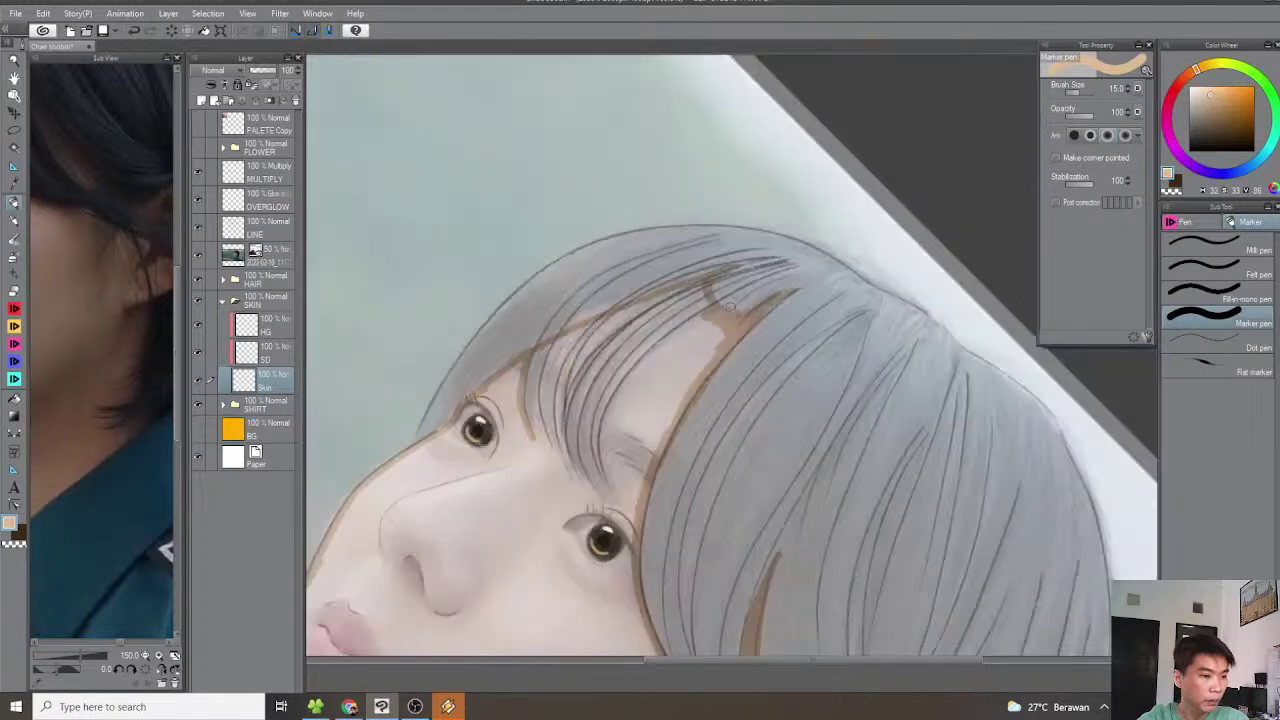
drag(742, 390, 716, 343)
Fill the outlined face, ear and neck with the skin tone and hide the reference photo layer
key(g)
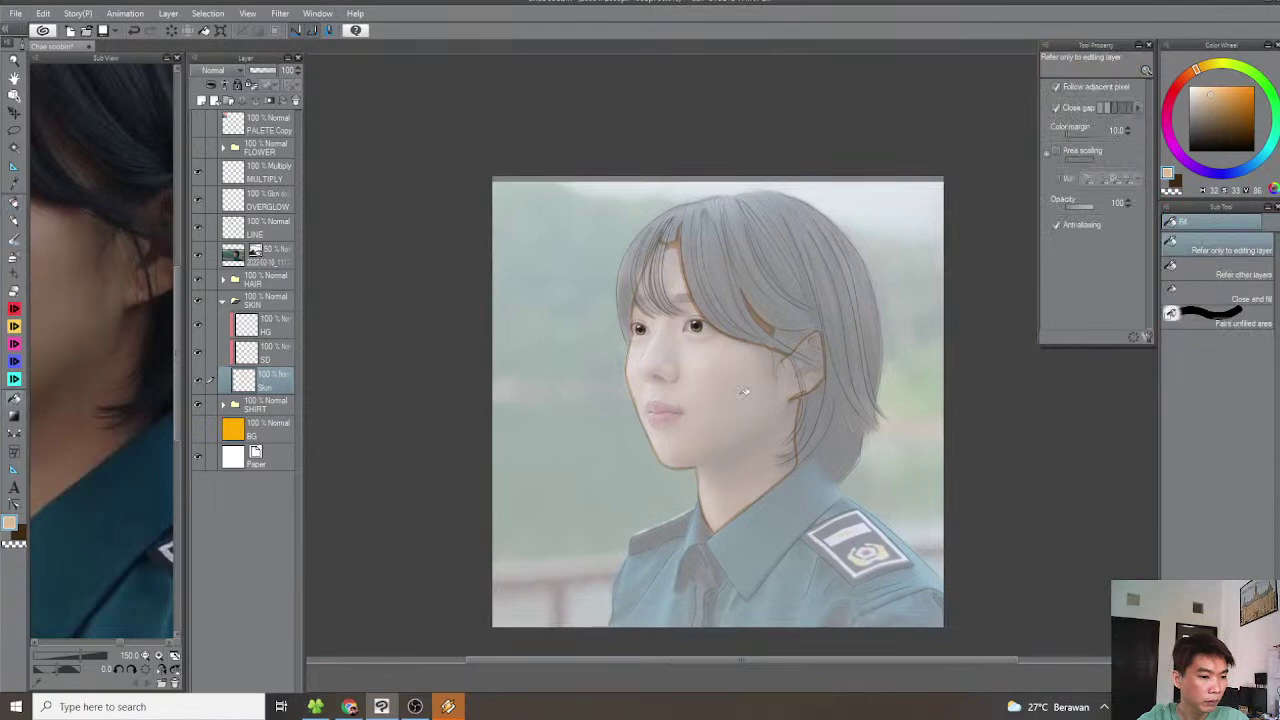
click(737, 392)
scroll(735, 385, up, 2)
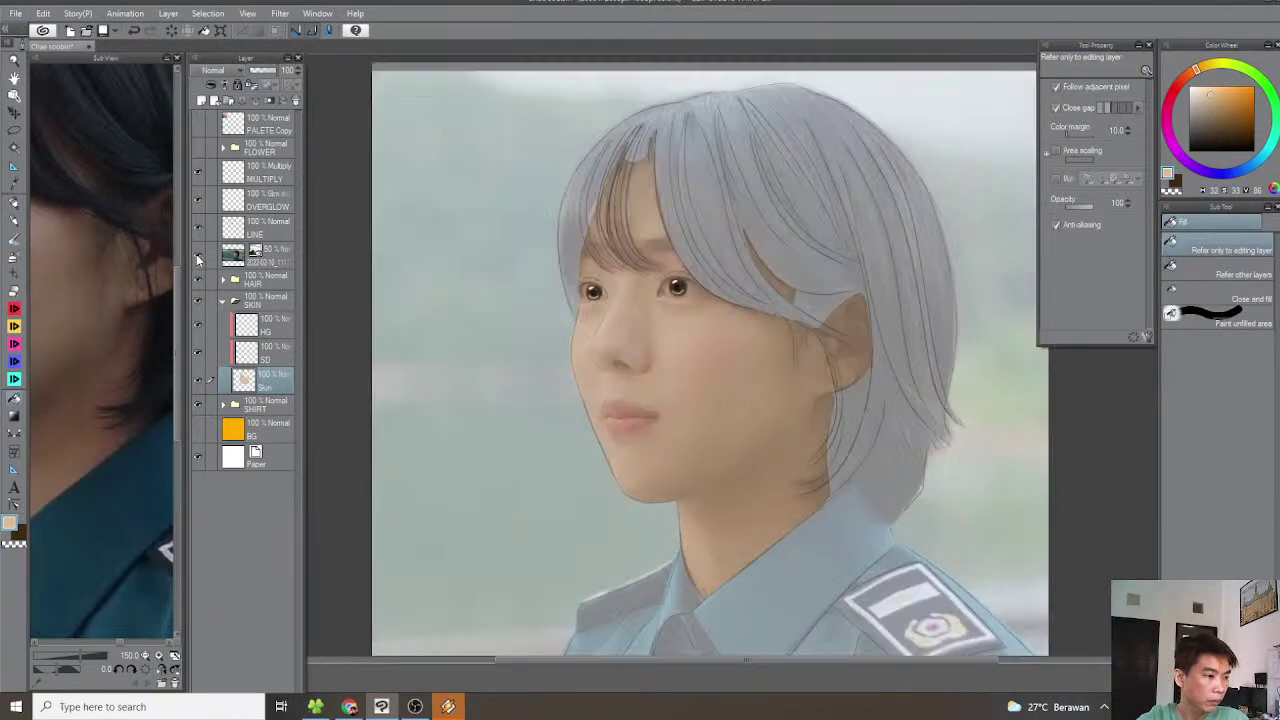
click(197, 258)
scroll(748, 360, up, 4)
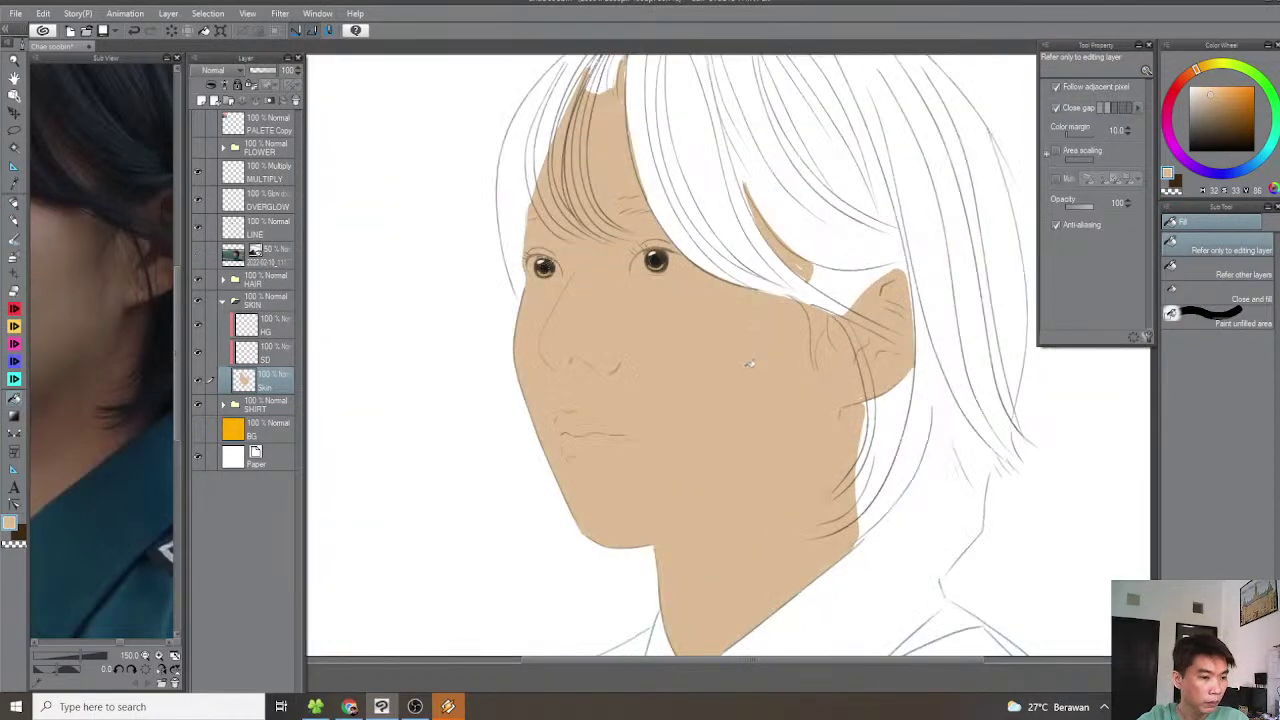
scroll(712, 376, up, 1)
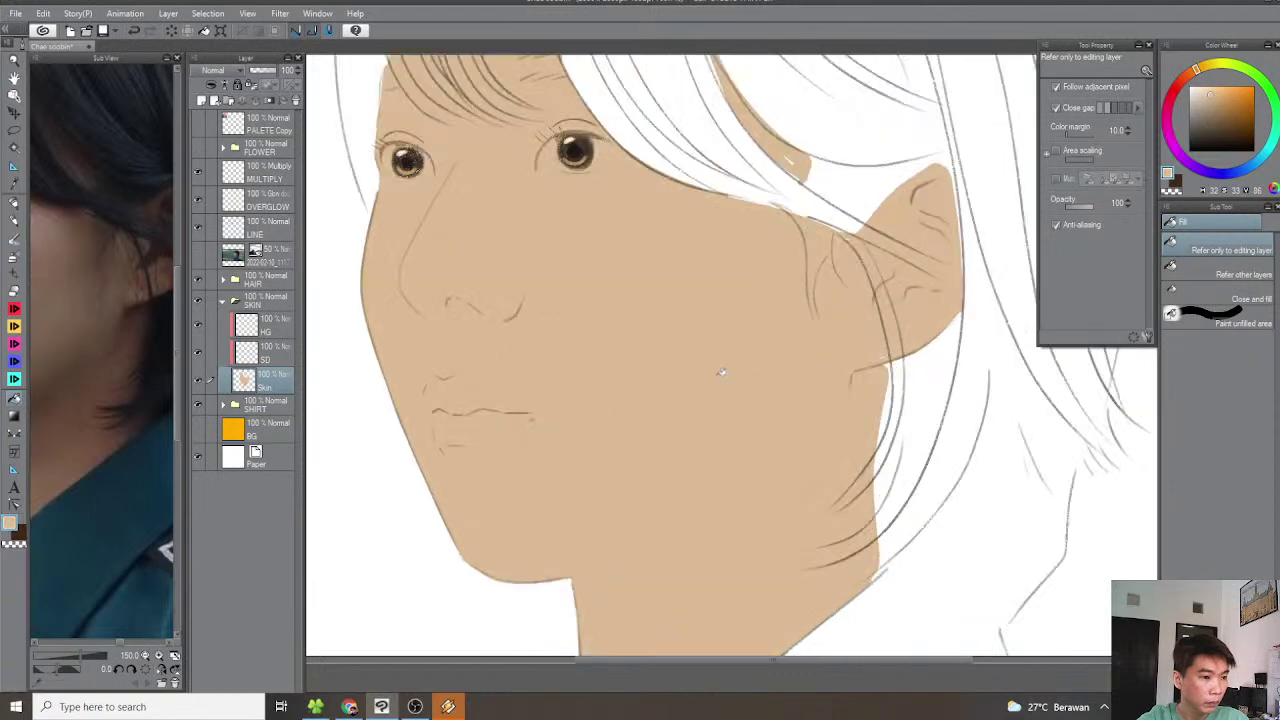
Return to the Marker pen and choose a pale cream colour for the whites of the eyes
scroll(715, 388, down, 1)
key(p)
drag(638, 369, 693, 446)
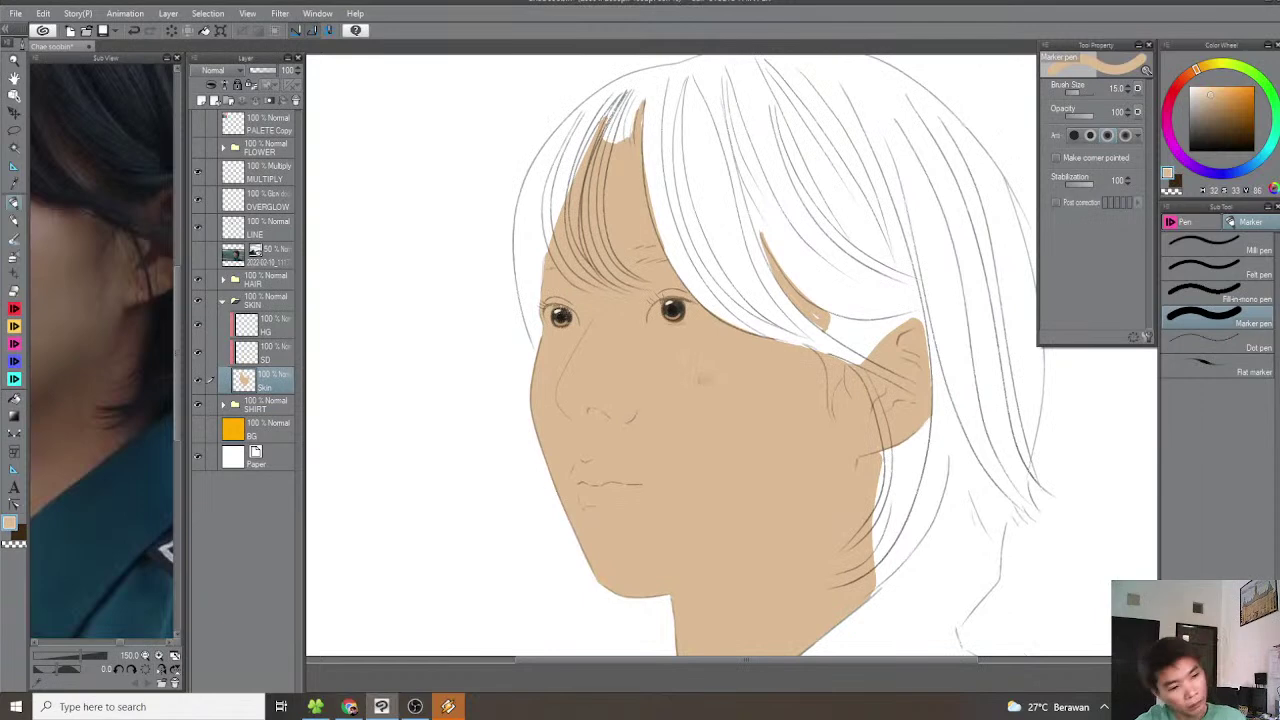
drag(1213, 87, 1198, 87)
scroll(612, 350, up, 3)
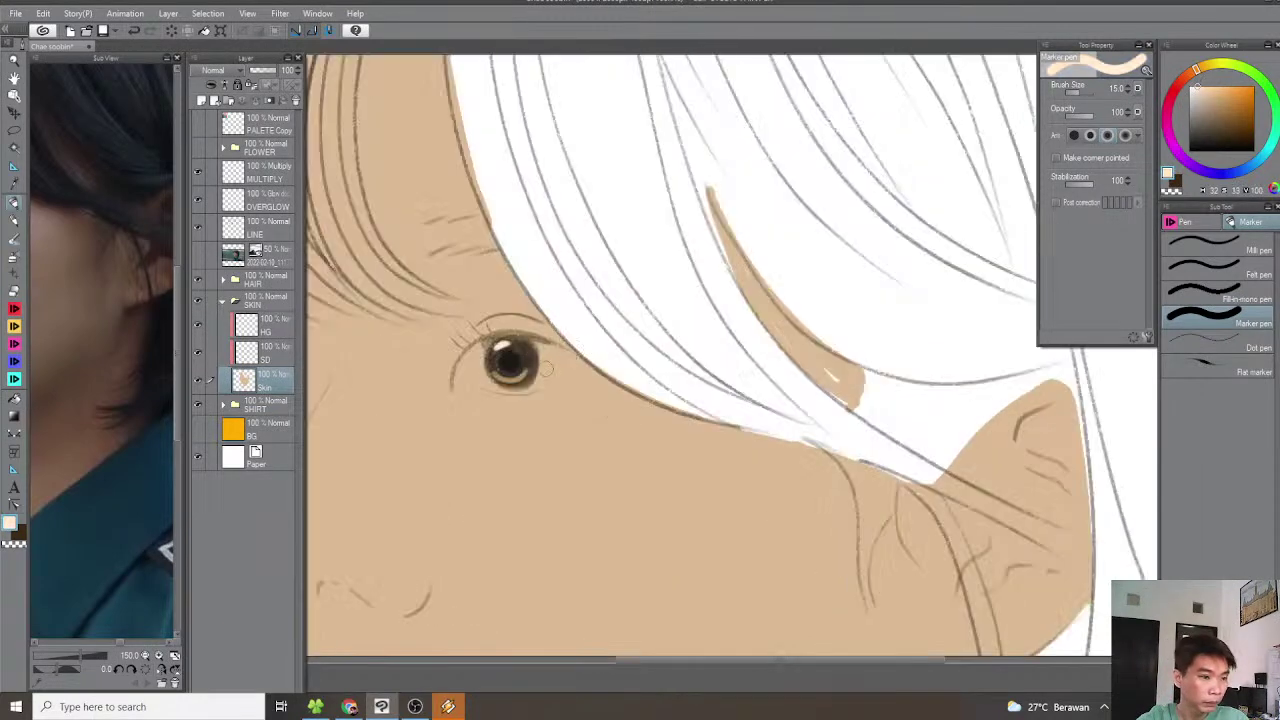
scroll(628, 355, up, 2)
scroll(133, 481, down, 3)
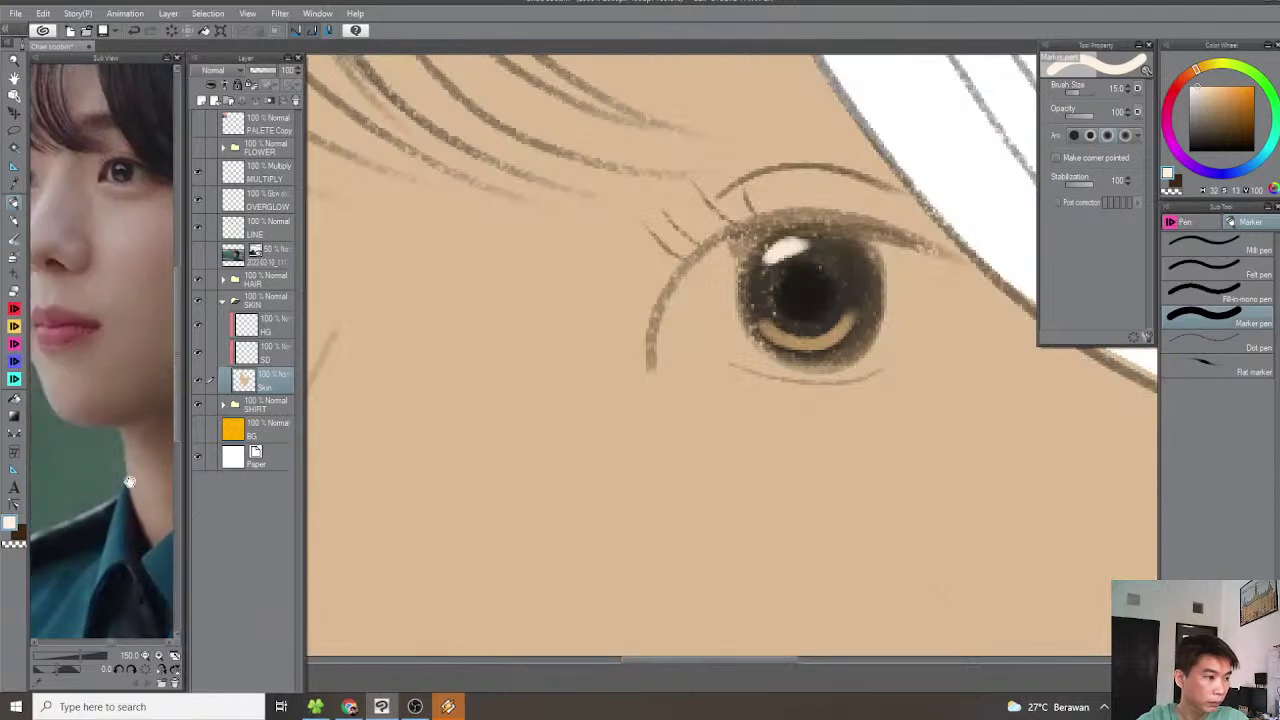
Reduce the brush to 8 and paint the near eye's white around both sides and underneath the iris
scroll(707, 304, up, 2)
key(bracketleft)
key(bracketleft)
mouse_move(769, 226)
mouse_down()
mouse_move(759, 313)
mouse_move(786, 409)
mouse_move(818, 424)
mouse_up()
mouse_move(818, 424)
mouse_down()
mouse_move(829, 391)
mouse_move(741, 402)
mouse_move(853, 375)
mouse_up()
key(bracketleft)
mouse_move(741, 393)
mouse_down()
mouse_move(852, 386)
mouse_move(765, 396)
mouse_move(654, 383)
mouse_up()
mouse_move(744, 404)
mouse_down()
mouse_move(703, 415)
mouse_move(737, 423)
mouse_move(797, 375)
mouse_move(841, 253)
mouse_move(812, 210)
mouse_move(824, 241)
mouse_move(758, 384)
mouse_up()
key(asciicircum)
mouse_move(841, 219)
mouse_down()
mouse_move(842, 272)
mouse_move(766, 397)
mouse_up()
mouse_move(835, 258)
mouse_down()
mouse_move(802, 214)
mouse_move(837, 218)
mouse_move(823, 275)
mouse_move(855, 229)
mouse_move(795, 375)
mouse_move(737, 439)
mouse_move(645, 430)
mouse_up()
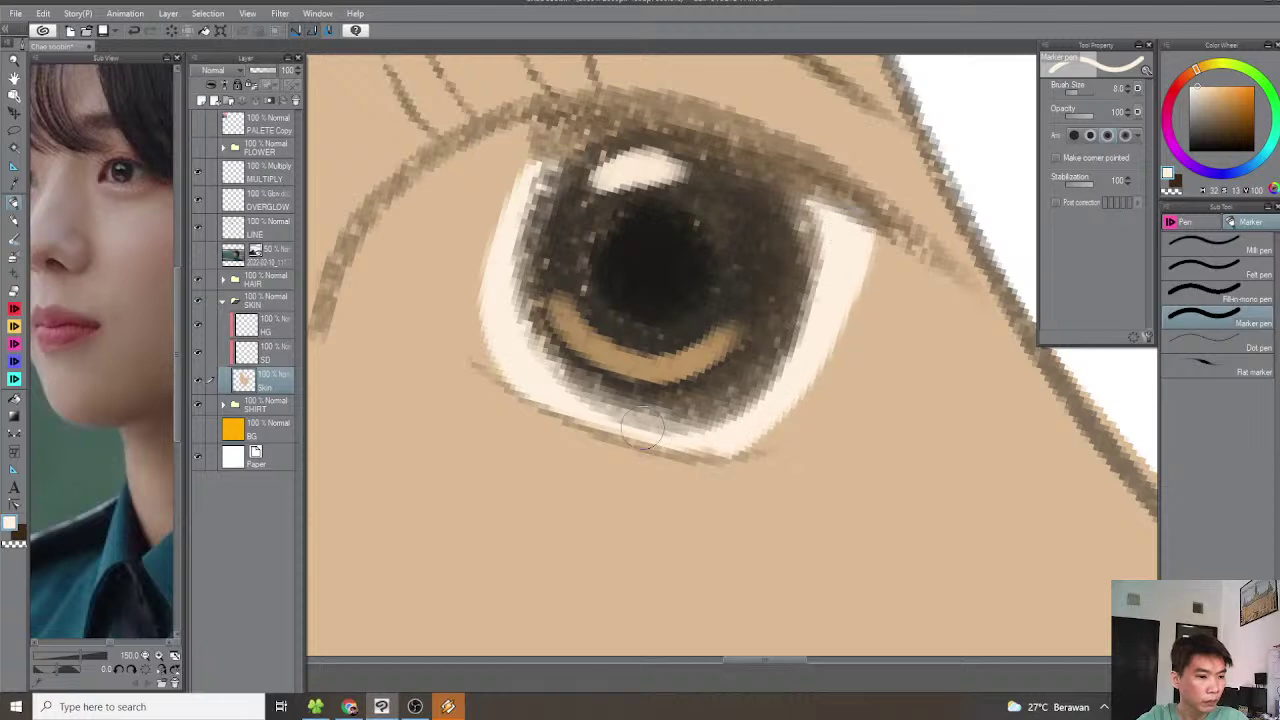
mouse_move(795, 378)
mouse_down()
mouse_move(862, 270)
mouse_move(867, 228)
mouse_move(864, 265)
mouse_move(817, 358)
mouse_move(777, 405)
mouse_move(731, 431)
mouse_up()
scroll(731, 431, down, 5)
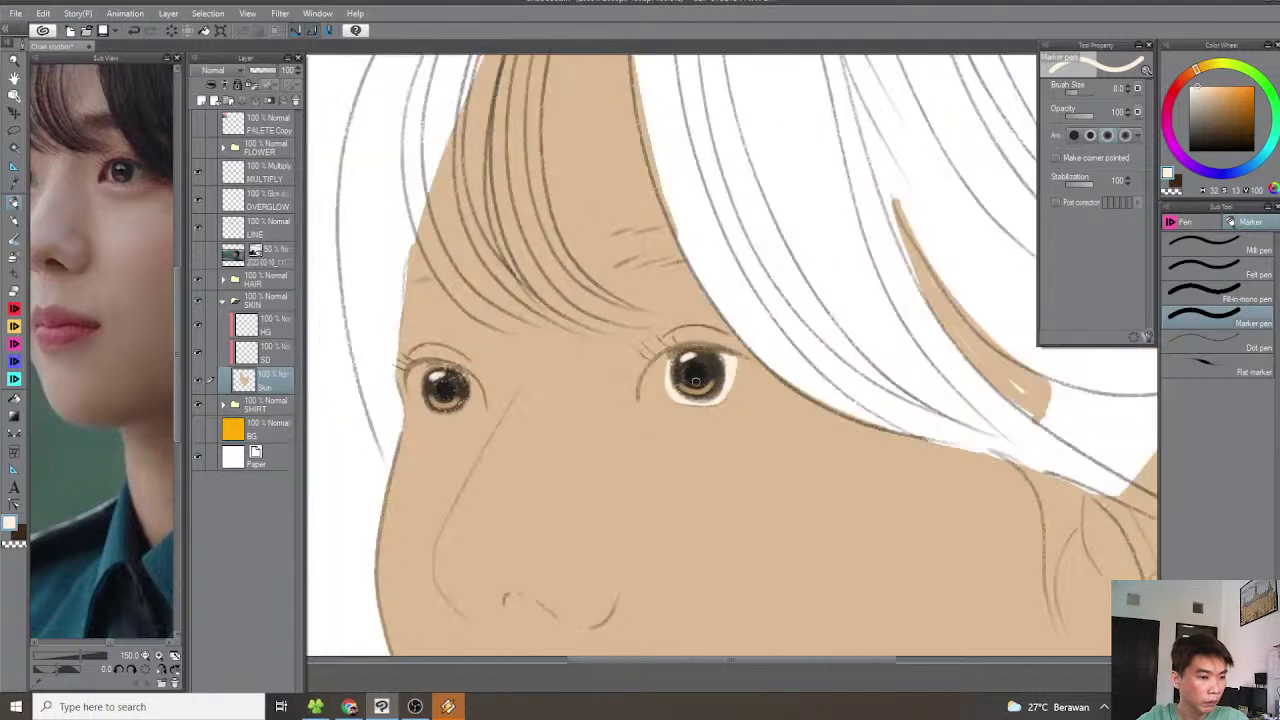
Paint the far eye's white on both sides of the iris and along the lower lid in pale cream
drag(657, 389, 714, 378)
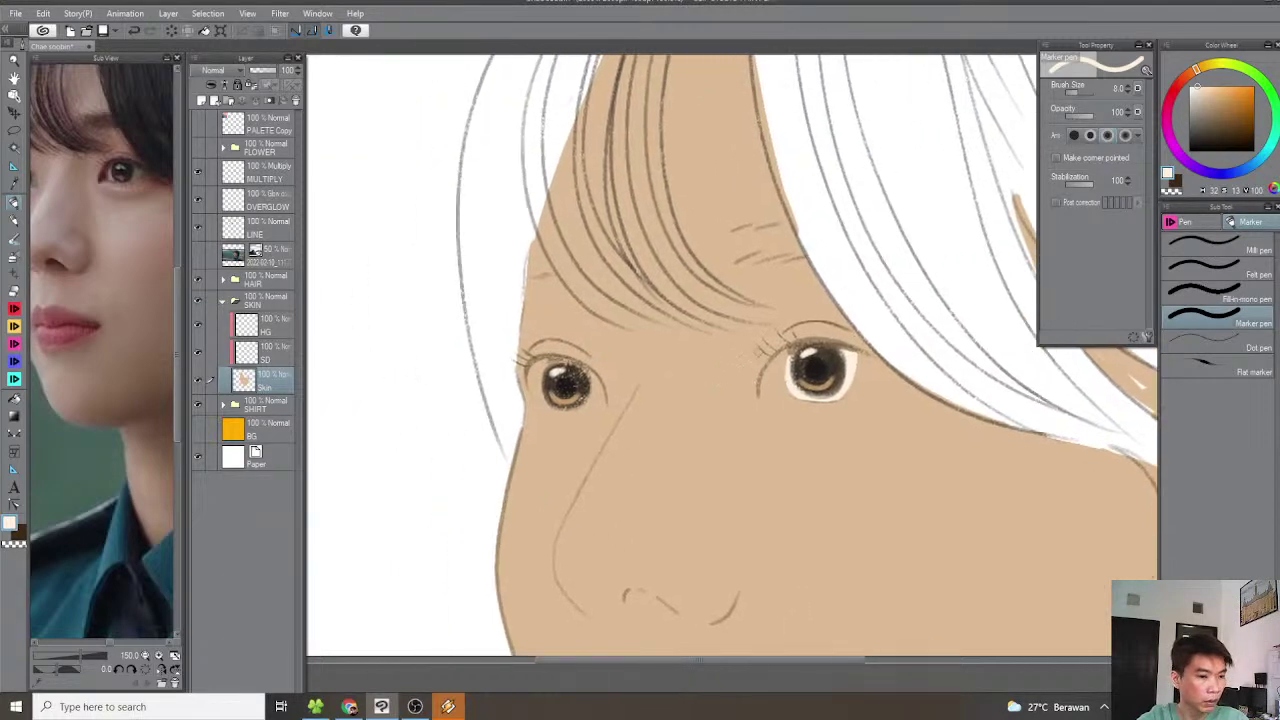
scroll(585, 349, up, 3)
scroll(602, 358, up, 2)
drag(486, 417, 804, 248)
mouse_move(700, 240)
mouse_down()
mouse_move(640, 322)
mouse_move(637, 380)
mouse_move(652, 430)
mouse_move(708, 468)
mouse_move(725, 452)
mouse_move(688, 455)
mouse_move(750, 480)
mouse_move(815, 476)
mouse_move(870, 451)
mouse_move(904, 374)
mouse_move(890, 296)
mouse_move(911, 360)
mouse_move(897, 437)
mouse_move(916, 325)
mouse_move(935, 355)
mouse_move(934, 420)
mouse_move(896, 470)
mouse_move(921, 316)
mouse_move(957, 410)
mouse_move(929, 465)
mouse_move(927, 452)
mouse_move(970, 438)
mouse_move(914, 465)
mouse_move(789, 470)
mouse_up()
drag(648, 317, 710, 337)
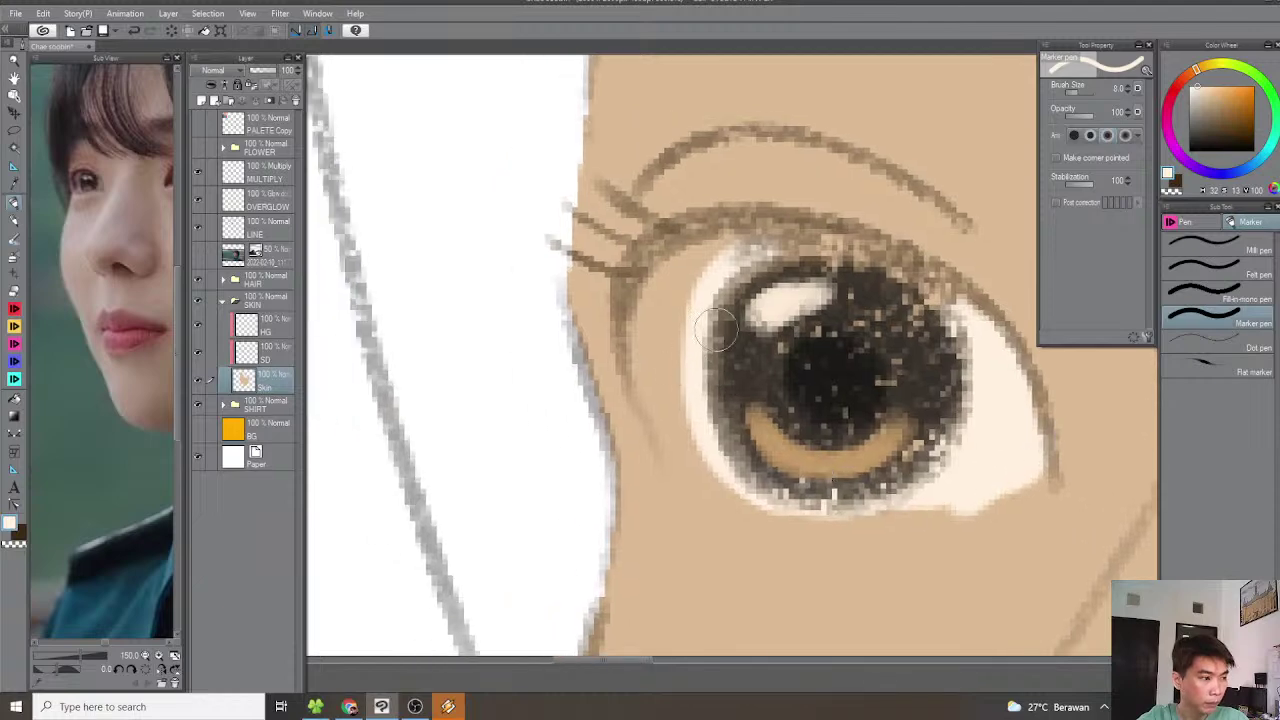
mouse_move(748, 255)
mouse_down()
mouse_move(678, 295)
mouse_move(672, 361)
mouse_move(730, 485)
mouse_move(745, 474)
mouse_move(741, 459)
mouse_move(713, 463)
mouse_move(666, 404)
mouse_move(656, 348)
mouse_move(684, 272)
mouse_move(726, 243)
mouse_move(708, 240)
mouse_move(654, 300)
mouse_move(677, 400)
mouse_up()
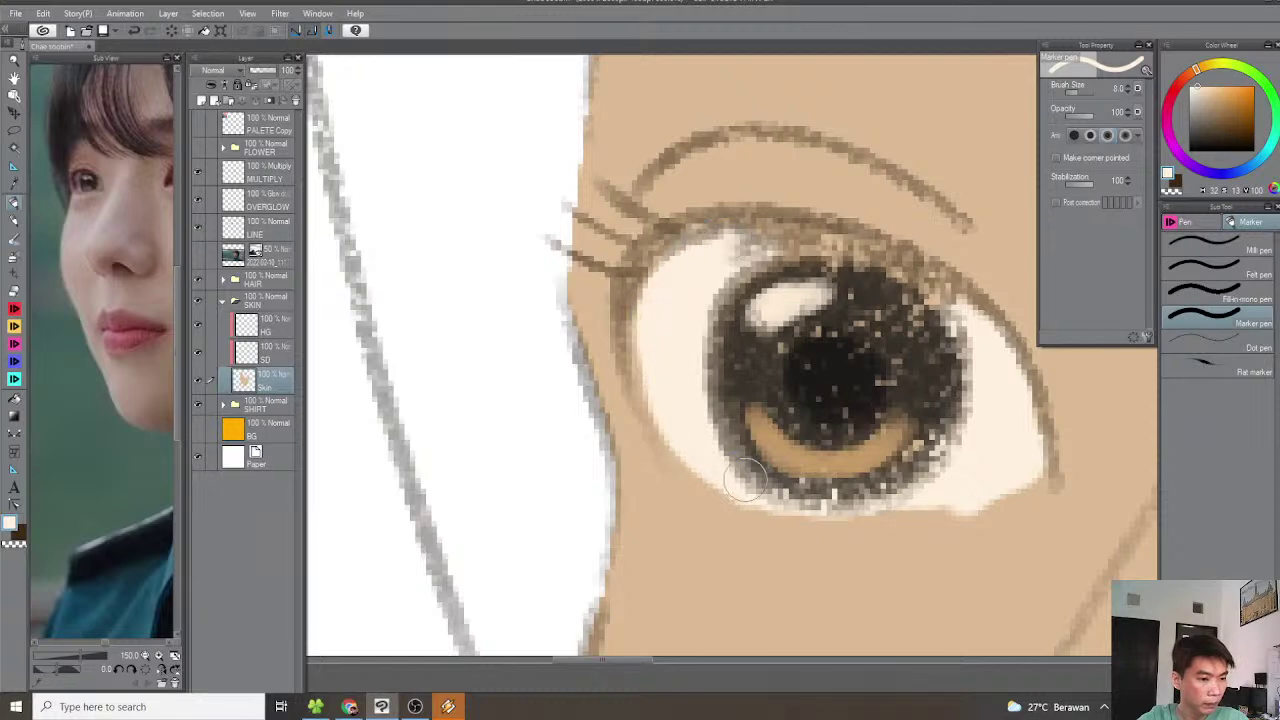
mouse_move(924, 492)
mouse_down()
mouse_move(908, 494)
mouse_move(943, 497)
mouse_move(858, 448)
mouse_move(785, 338)
mouse_up()
scroll(942, 492, down, 6)
scroll(942, 490, down, 3)
scroll(950, 500, up, 2)
Widen the near eye's white towards the inner corner with the brush at size 10
drag(100, 423, 57, 433)
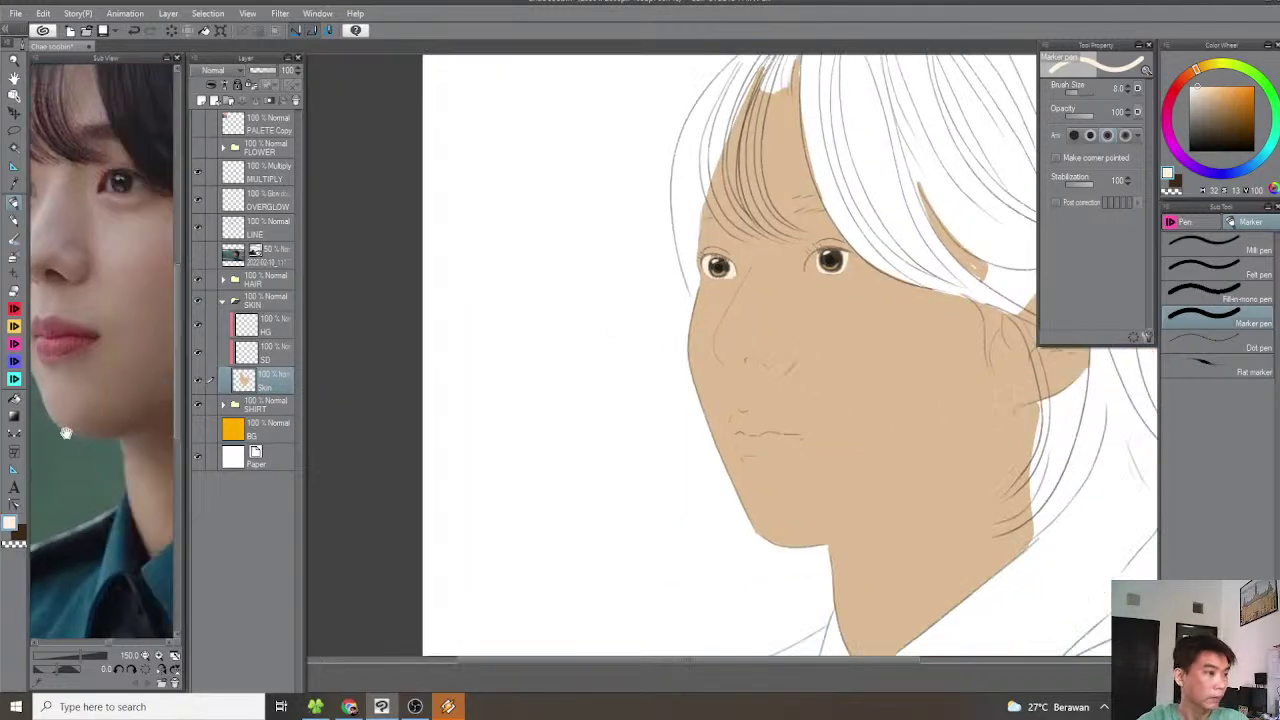
scroll(710, 263, up, 10)
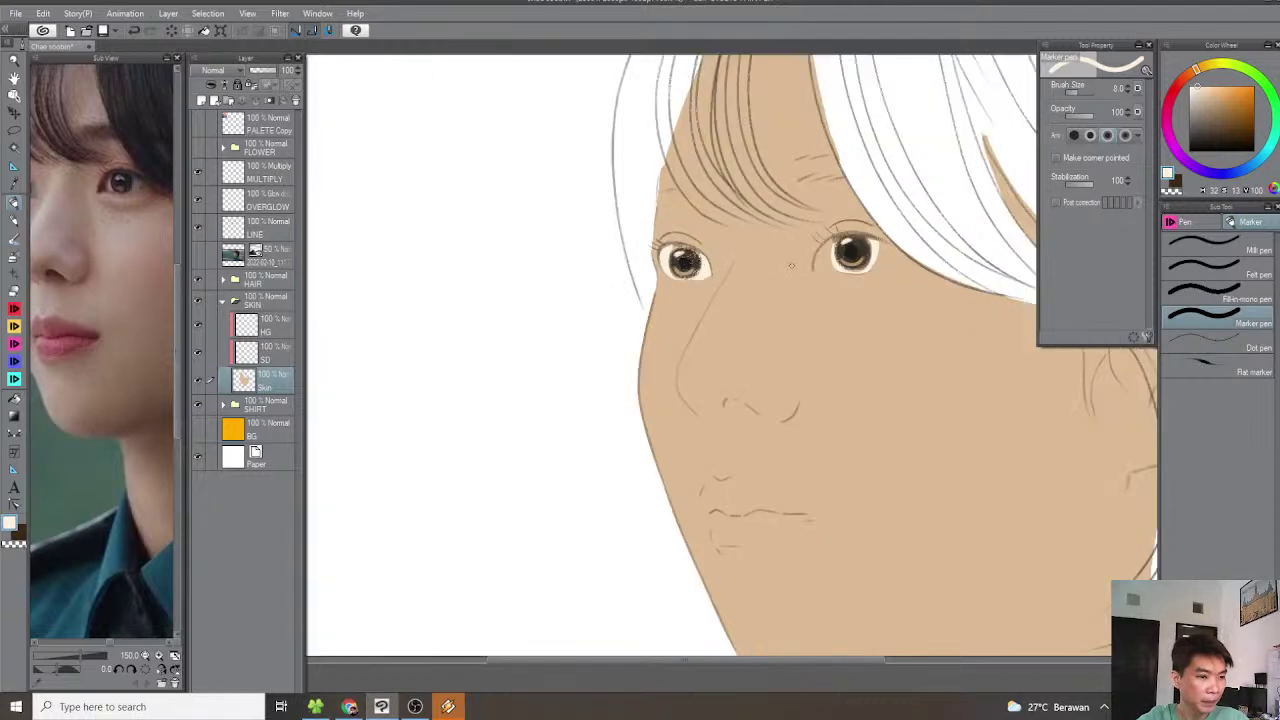
key(bracketright)
mouse_move(712, 288)
mouse_down()
mouse_move(666, 351)
mouse_move(694, 485)
mouse_move(742, 495)
mouse_up()
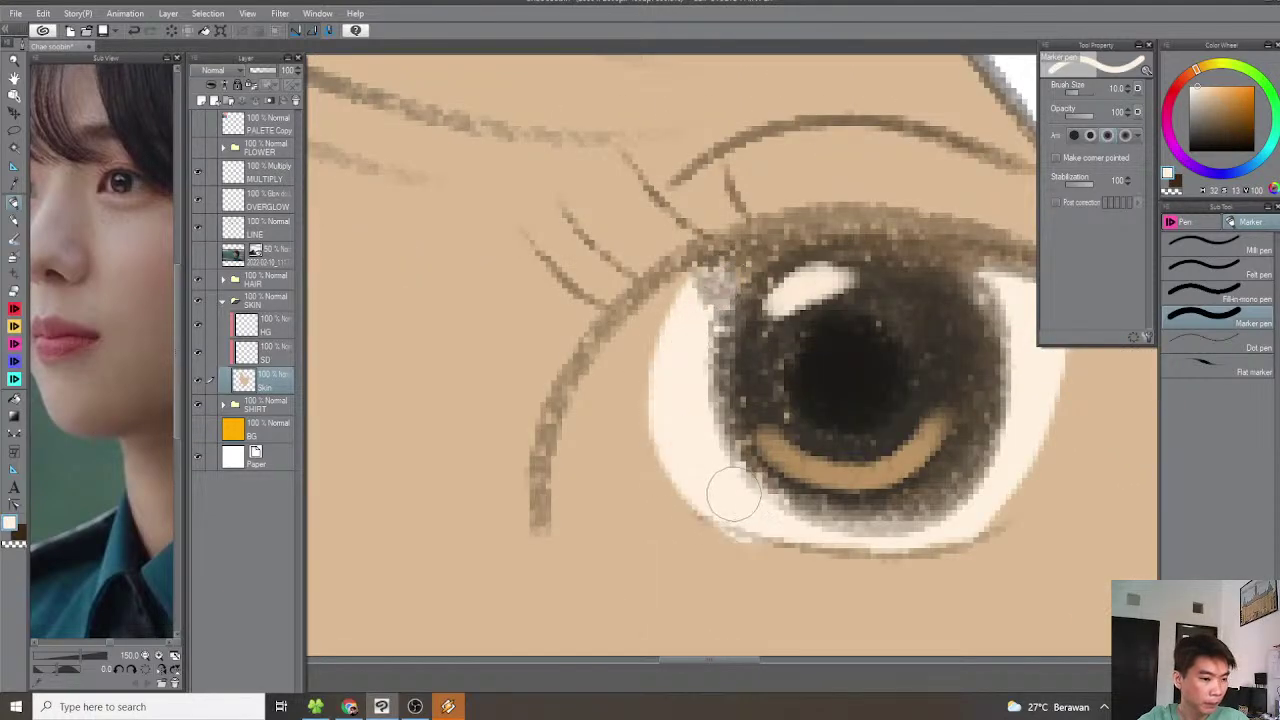
mouse_move(674, 331)
mouse_down()
mouse_move(690, 285)
mouse_move(680, 382)
mouse_up()
scroll(680, 382, down, 10)
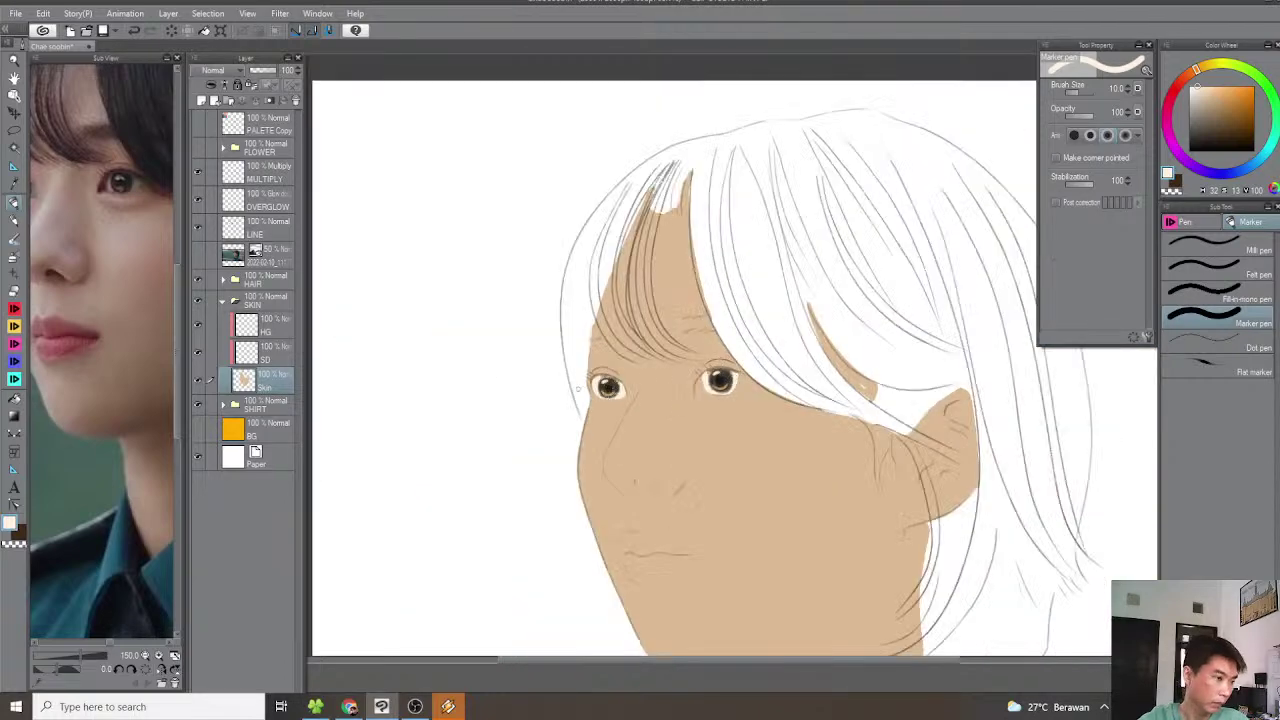
Show the PALETE Copy layer and sample the muted red swatch for the lips
drag(133, 462, 138, 461)
scroll(588, 287, down, 2)
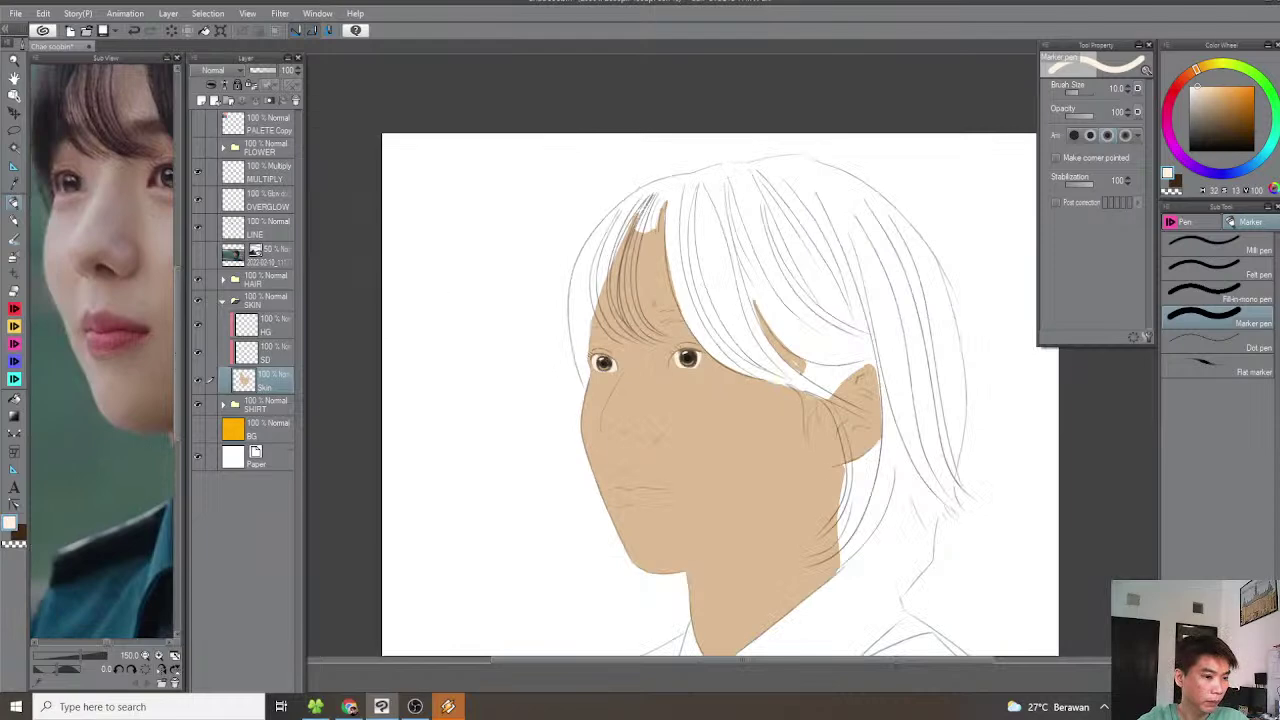
click(198, 122)
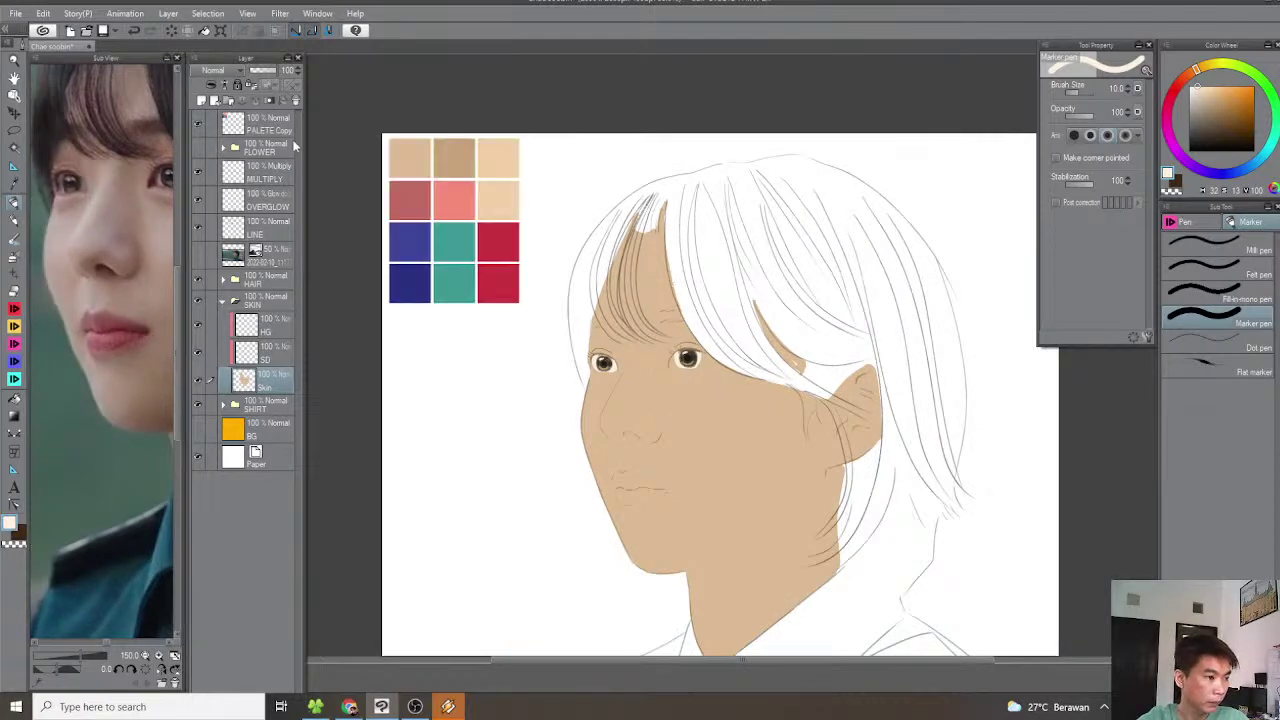
alt+click(419, 197)
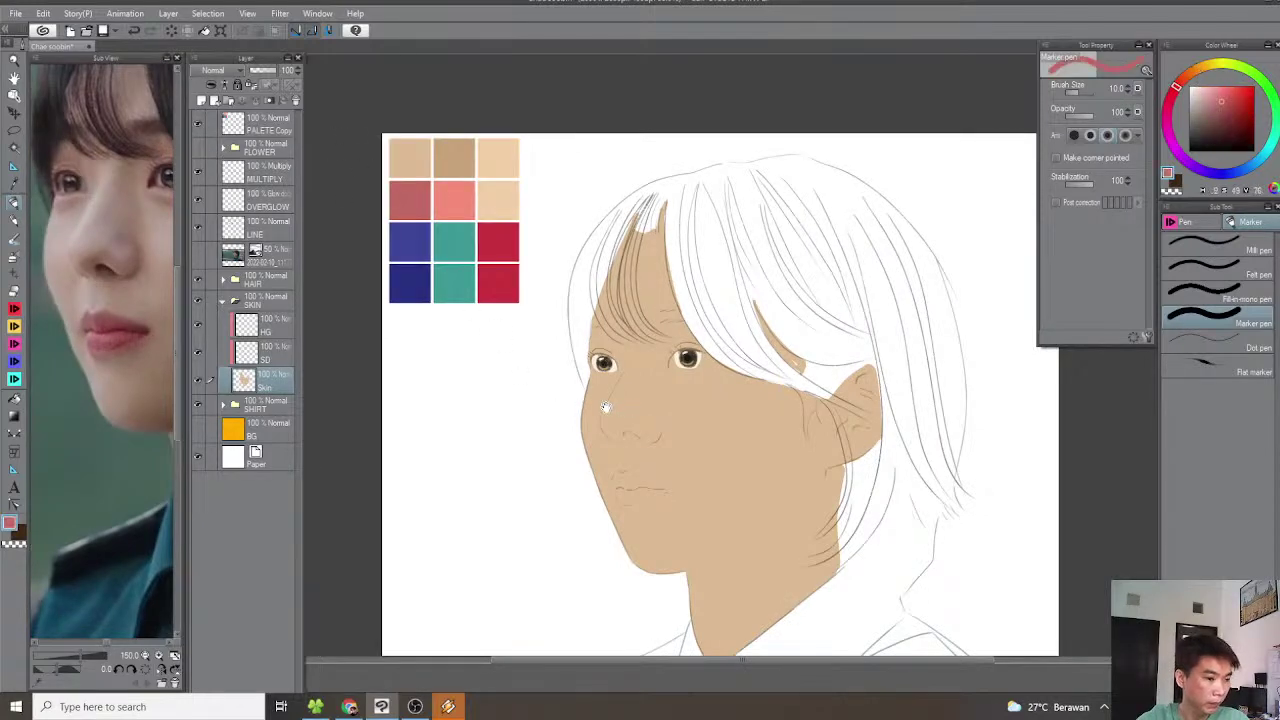
scroll(613, 410, up, 8)
drag(560, 548, 494, 400)
key(ctrl+z)
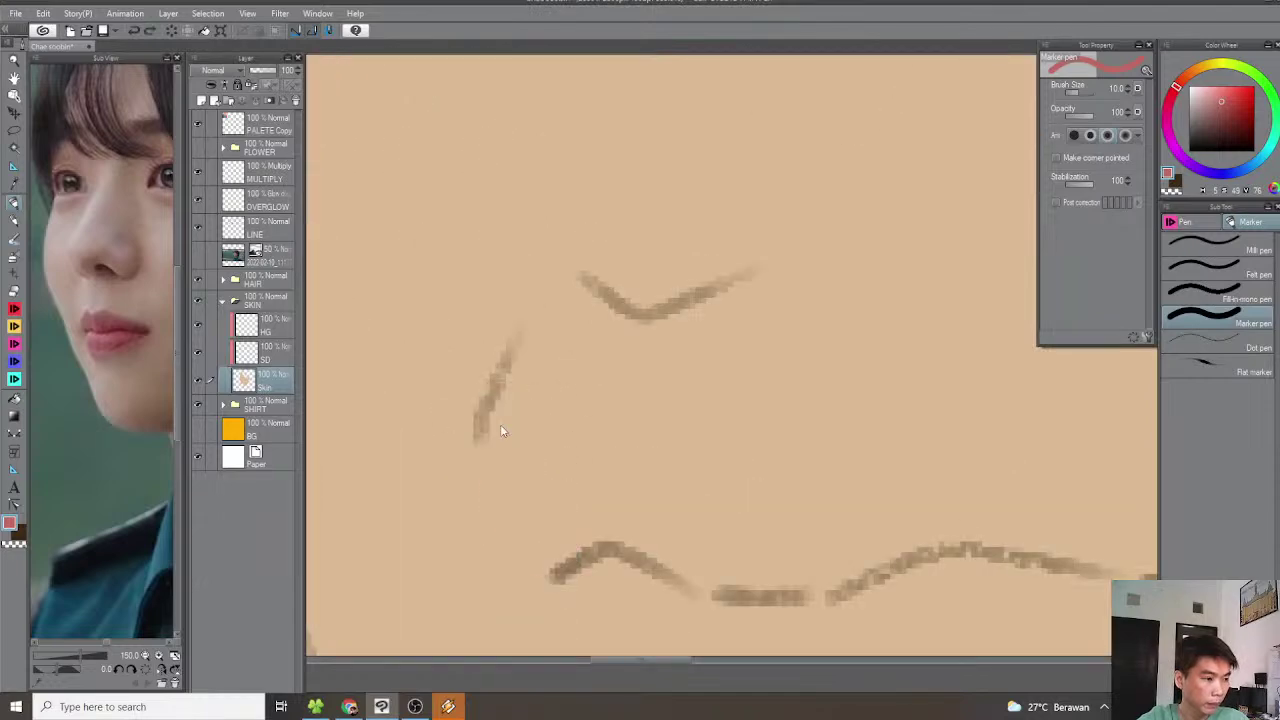
scroll(501, 430, down, 6)
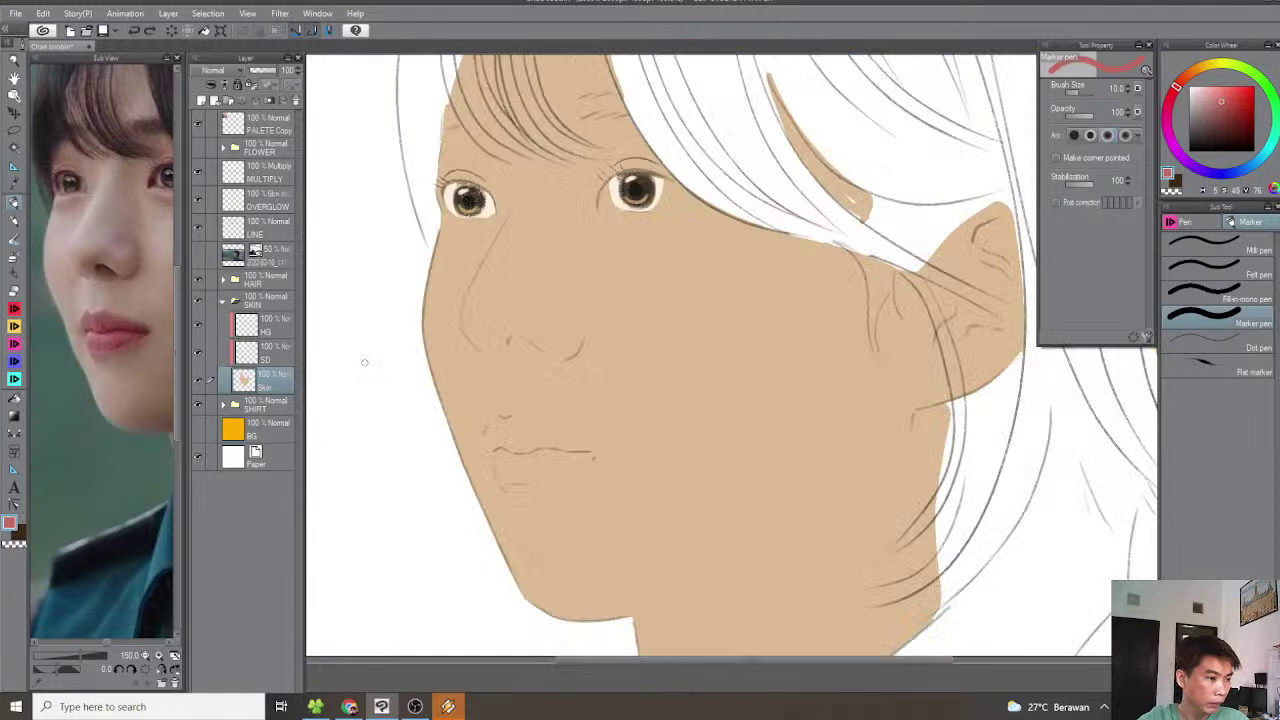
On the SD layer, outline the upper lip's far side and central dip in the muted red
click(266, 352)
scroll(518, 430, up, 4)
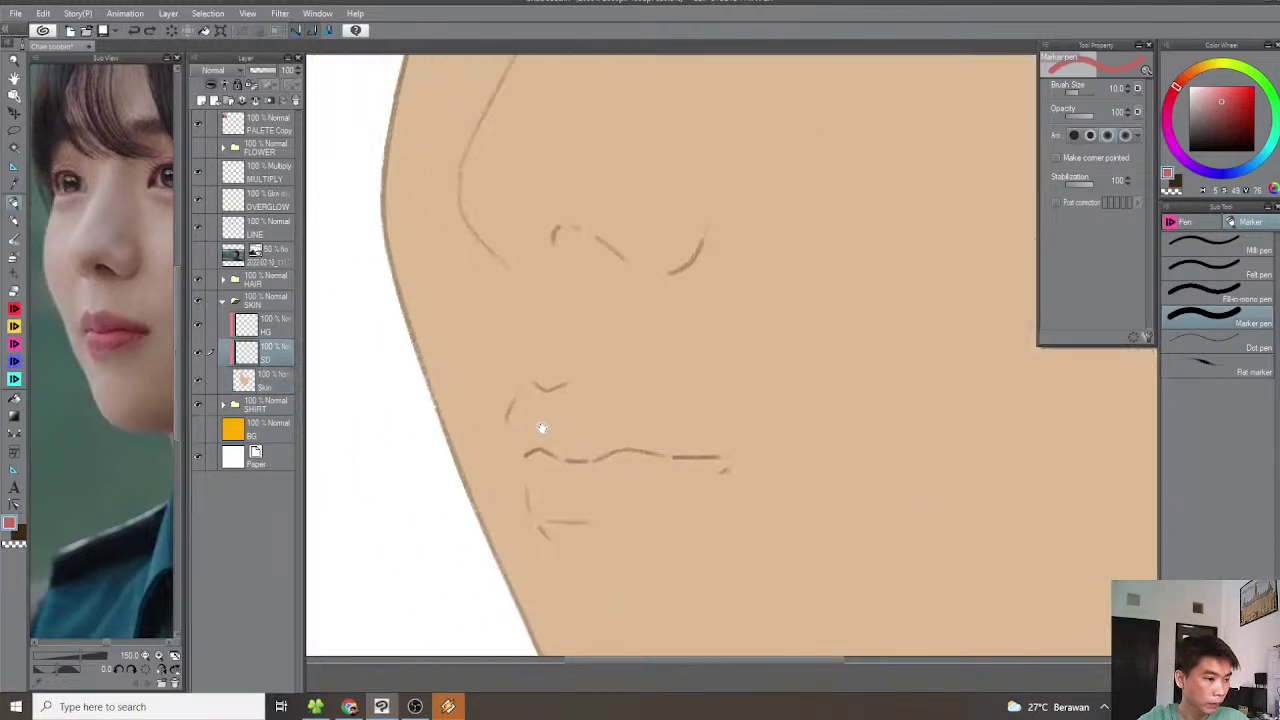
scroll(510, 445, up, 2)
scroll(560, 451, up, 2)
mouse_move(548, 449)
mouse_down()
mouse_move(508, 306)
mouse_move(535, 255)
mouse_up()
drag(572, 206, 486, 312)
drag(566, 263, 540, 347)
key(ctrl+z)
drag(547, 272, 478, 399)
Extend the upper lip's outline from the central dip along its upper edge to the near mouth corner
key(minus)
mouse_move(533, 318)
mouse_down()
mouse_move(624, 330)
mouse_move(687, 257)
mouse_up()
mouse_move(745, 310)
mouse_down()
mouse_move(594, 326)
mouse_move(489, 383)
mouse_move(750, 298)
mouse_up()
key(minus)
key(minus)
scroll(487, 383, down, 2)
key(asciicircum)
key(asciicircum)
key(asciicircum)
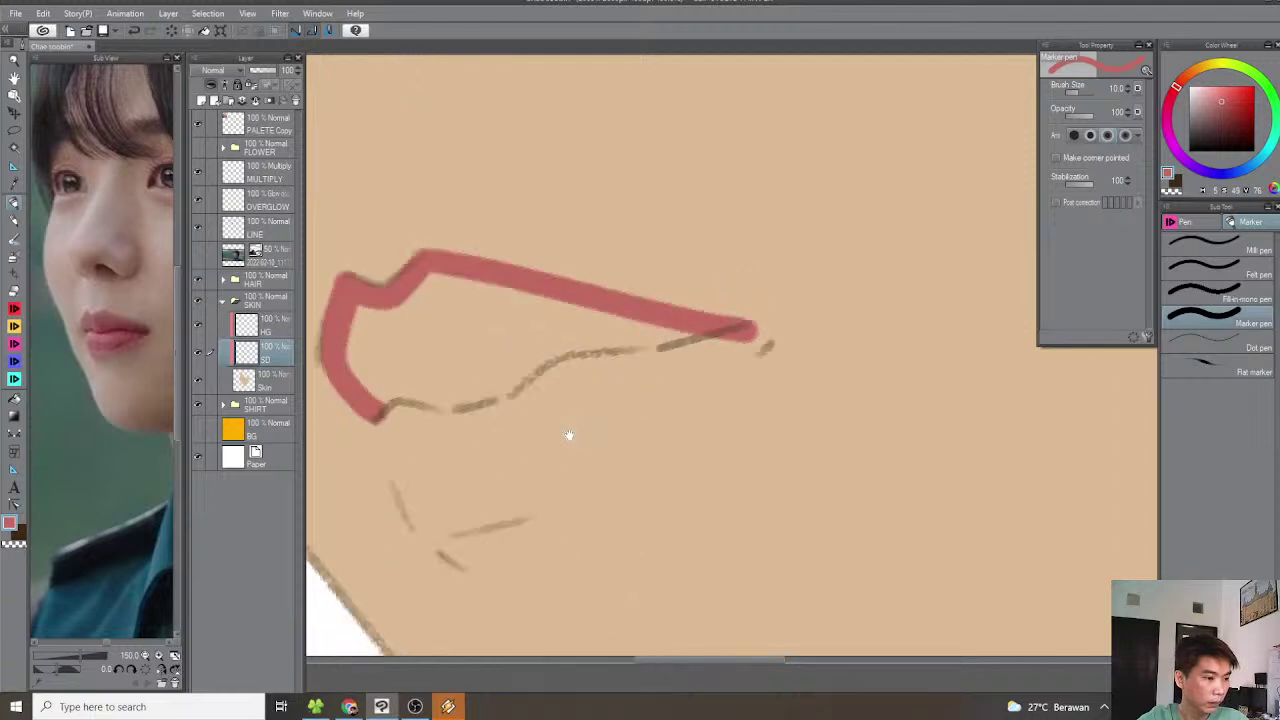
Complete the lower lip's outline in the muted red and fill the enclosed lips with the same colour
drag(567, 434, 640, 419)
mouse_move(470, 403)
mouse_down()
mouse_move(502, 503)
mouse_move(610, 500)
mouse_move(780, 397)
mouse_move(834, 334)
mouse_move(820, 338)
mouse_up()
key(g)
click(680, 393)
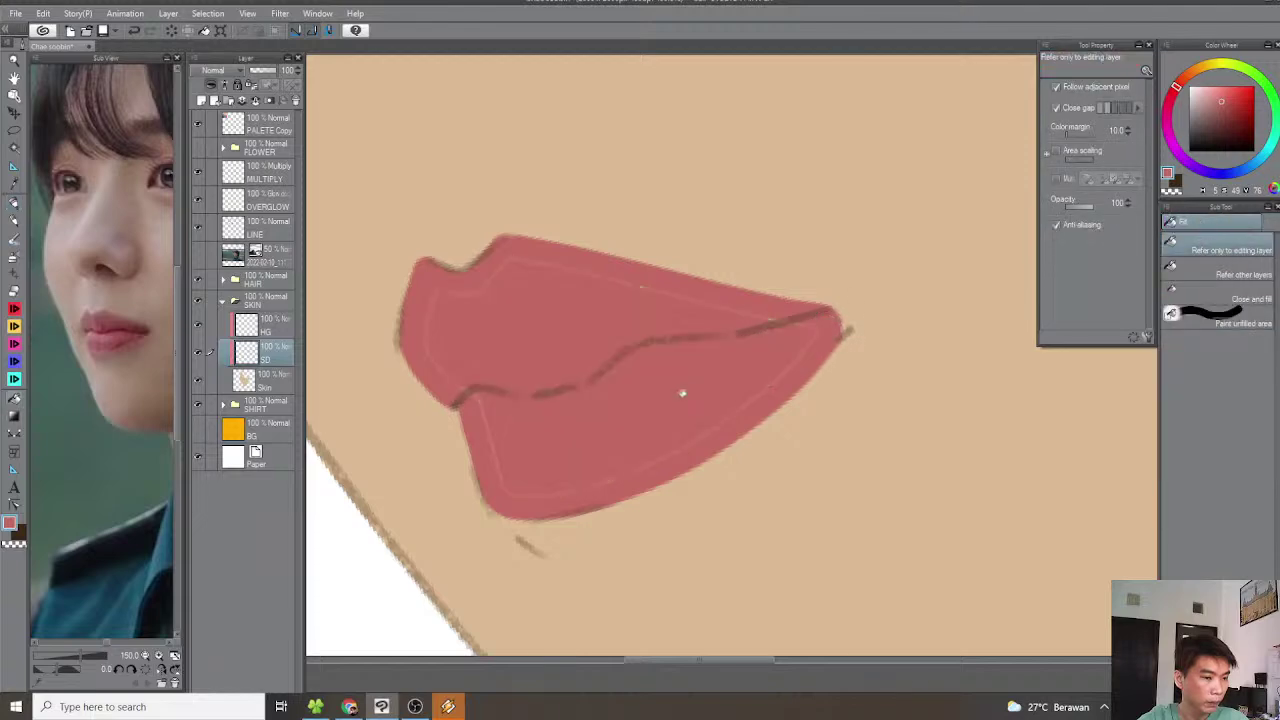
key(p)
scroll(686, 391, down, 6)
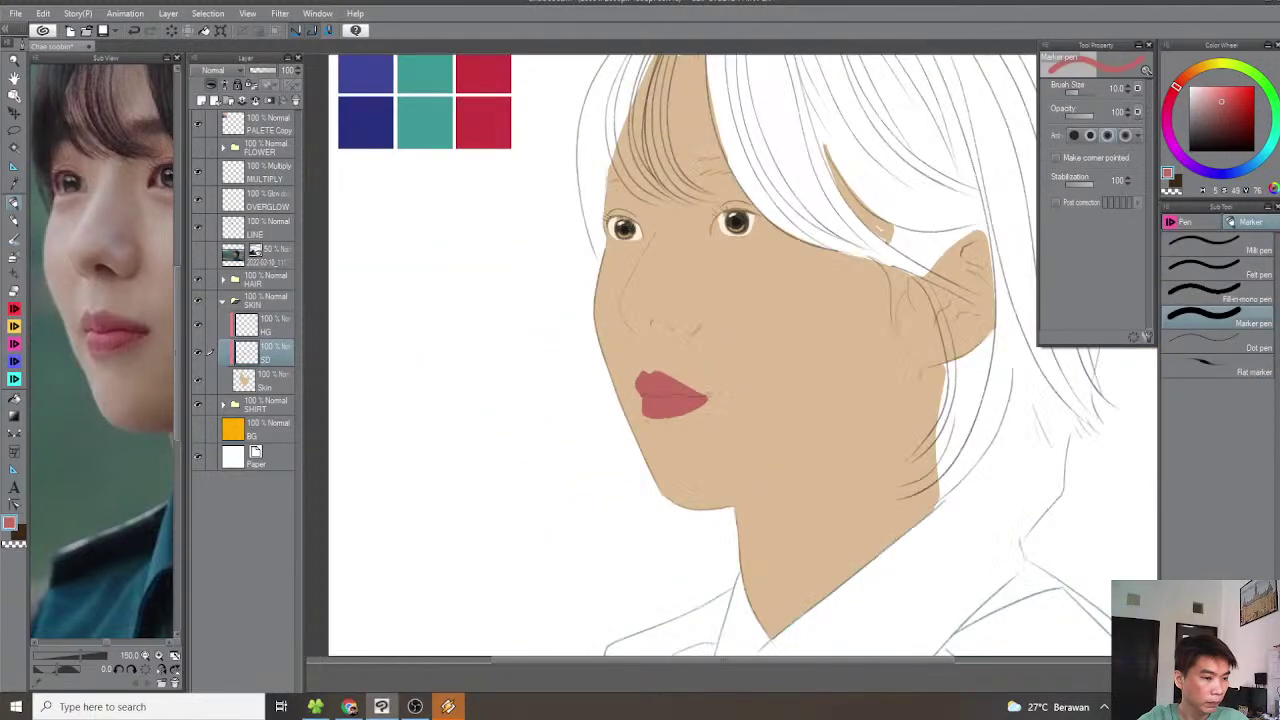
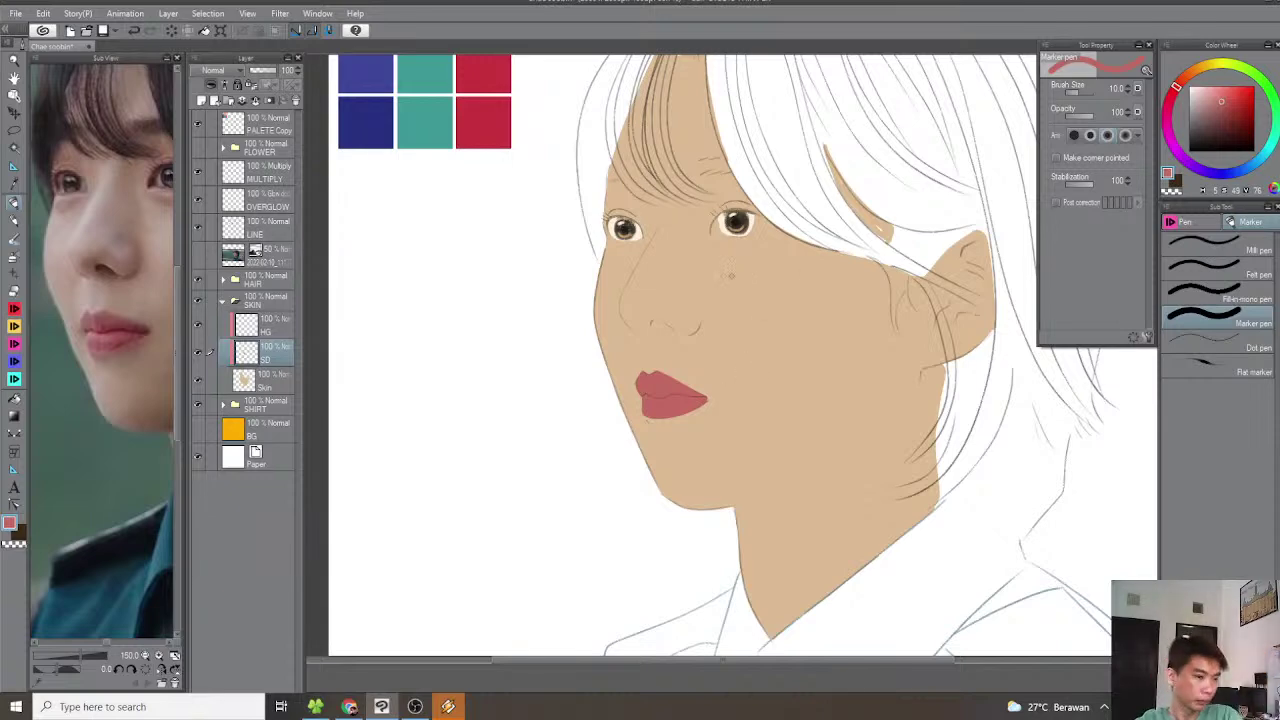
scroll(720, 290, down, 2)
scroll(783, 285, down, 2)
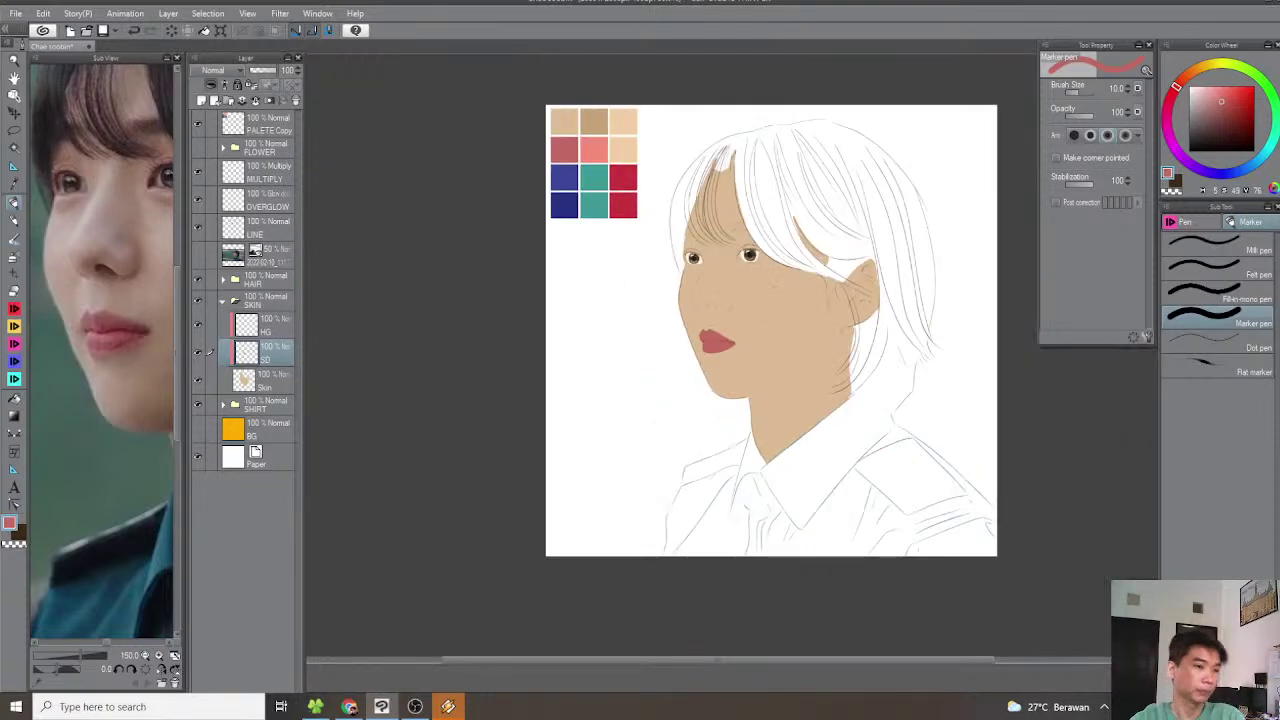
scroll(752, 280, up, 3)
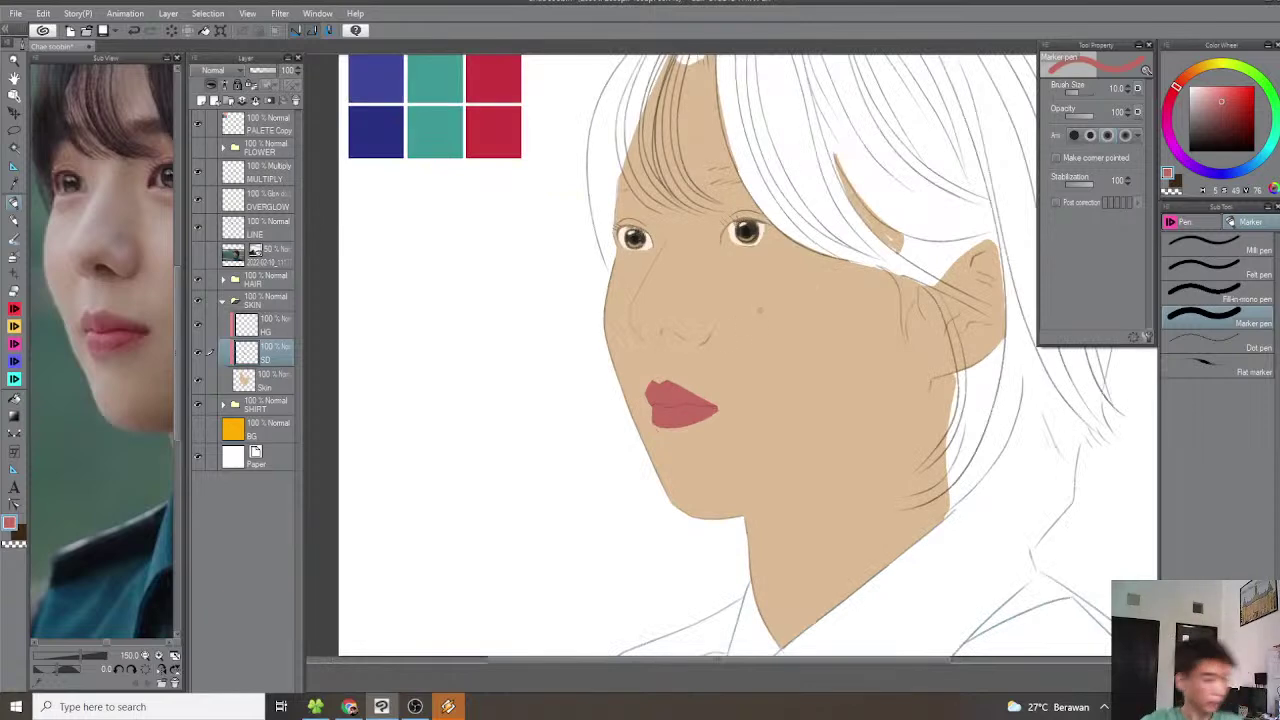
scroll(661, 341, up, 4)
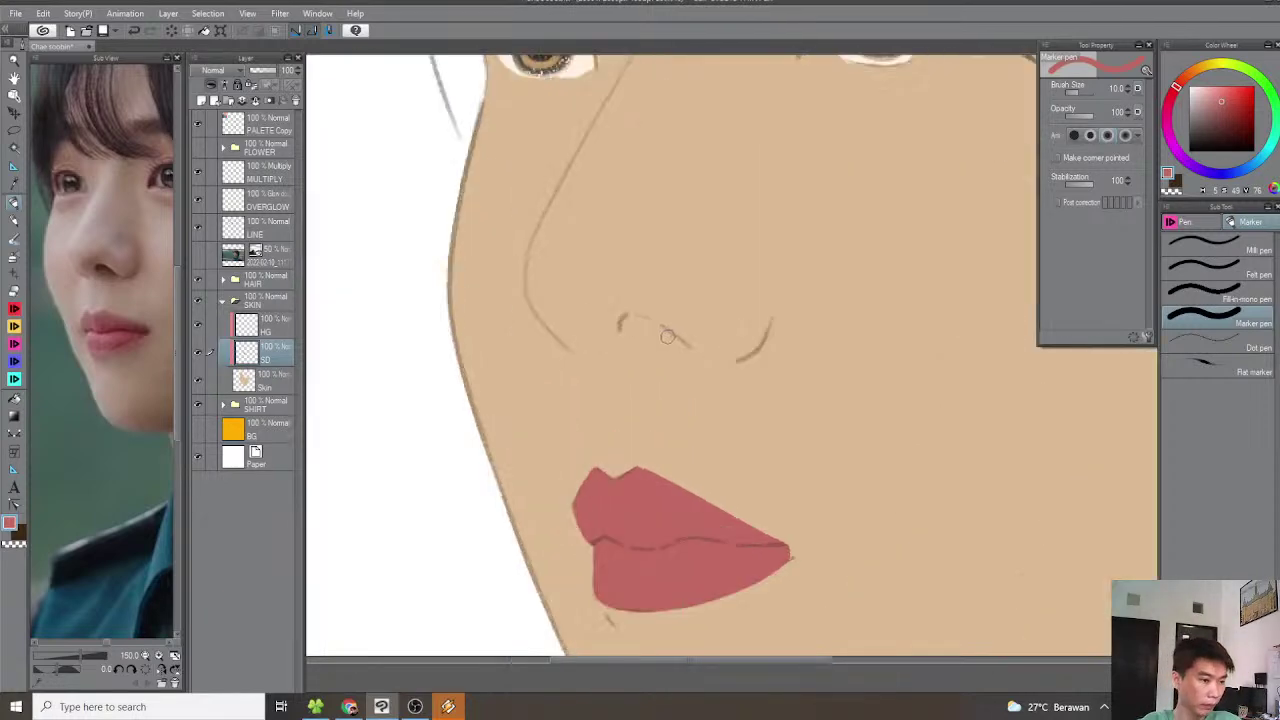
scroll(667, 342, down, 1)
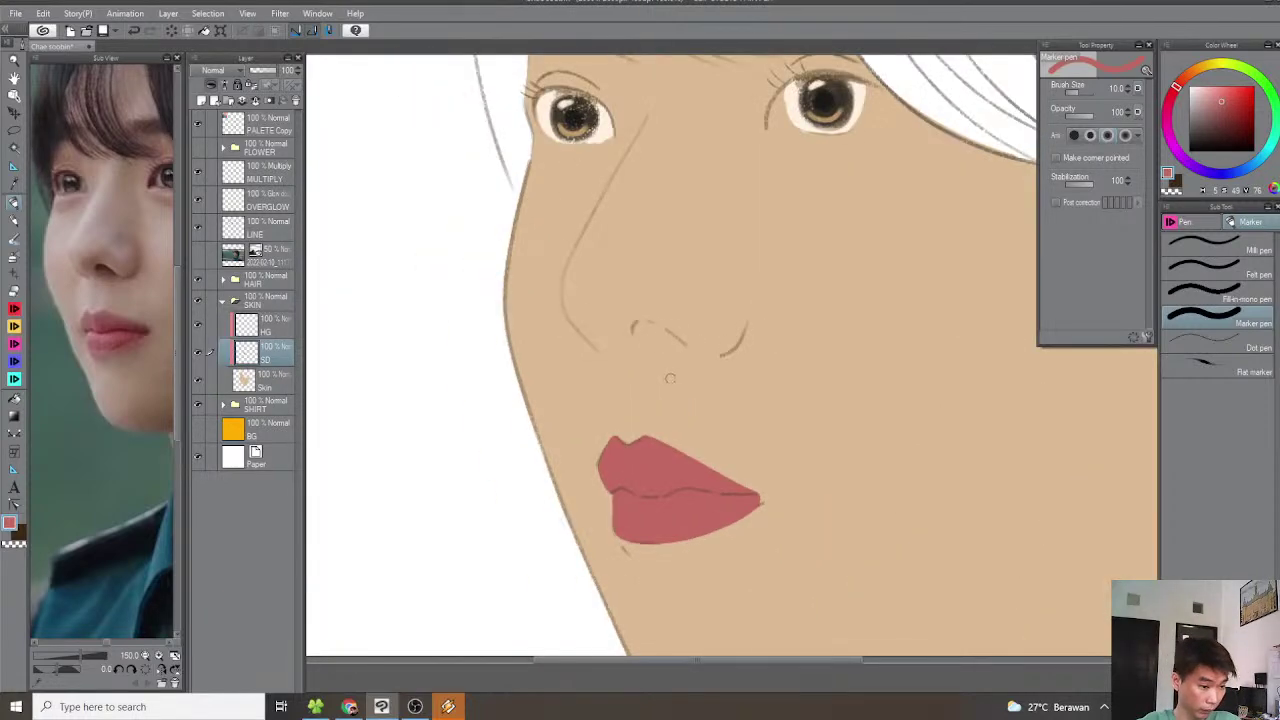
scroll(670, 379, down, 4)
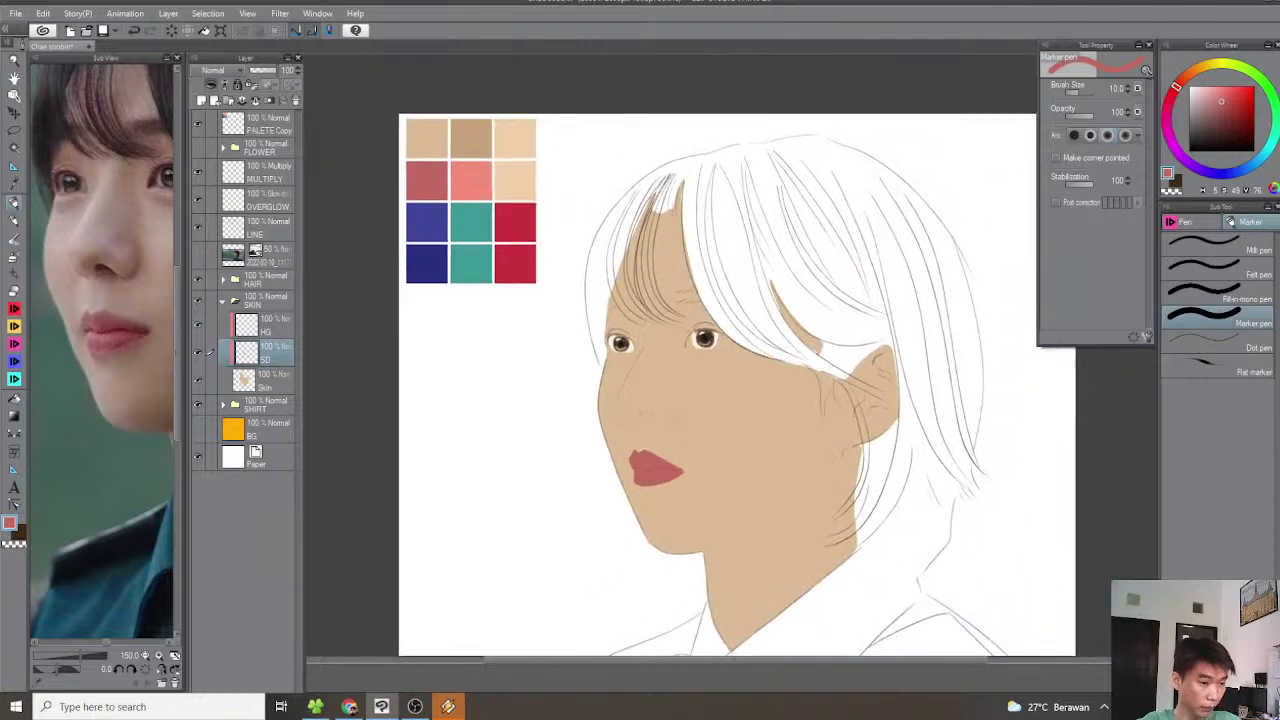
Choose a near-black grey and make the Hair layer in the HAIR folder active
drag(1212, 107, 1185, 131)
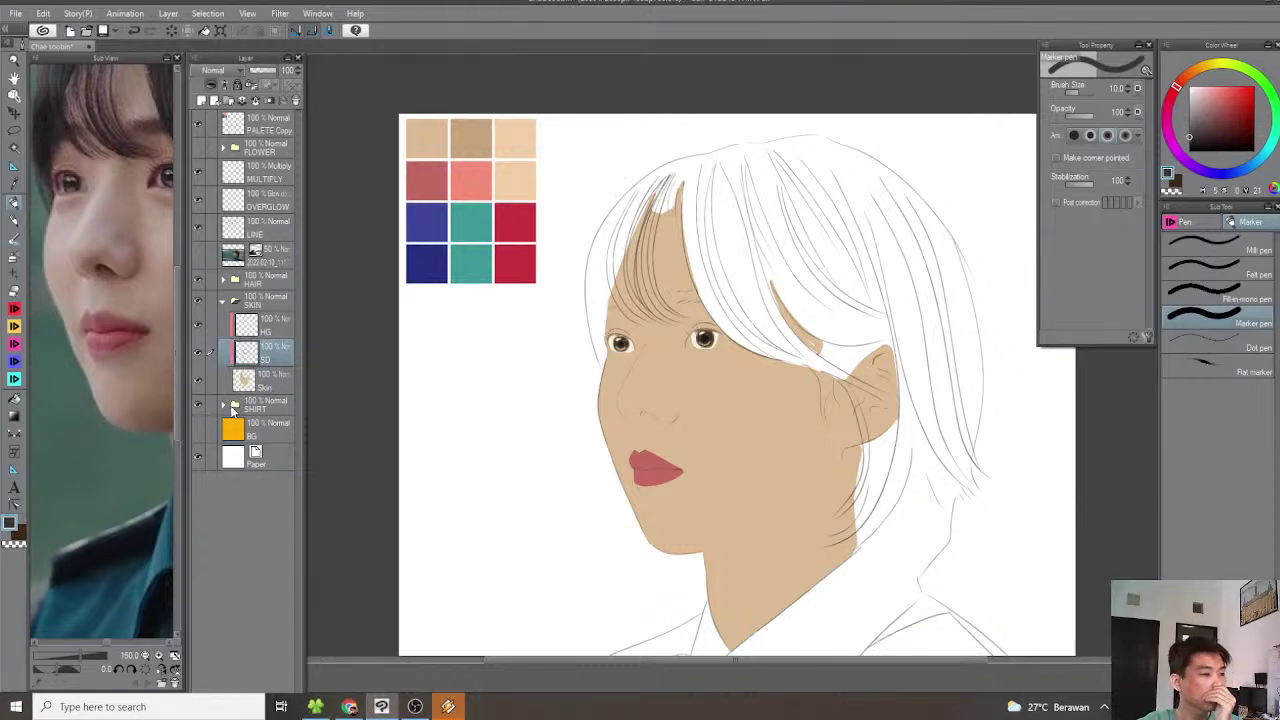
click(223, 302)
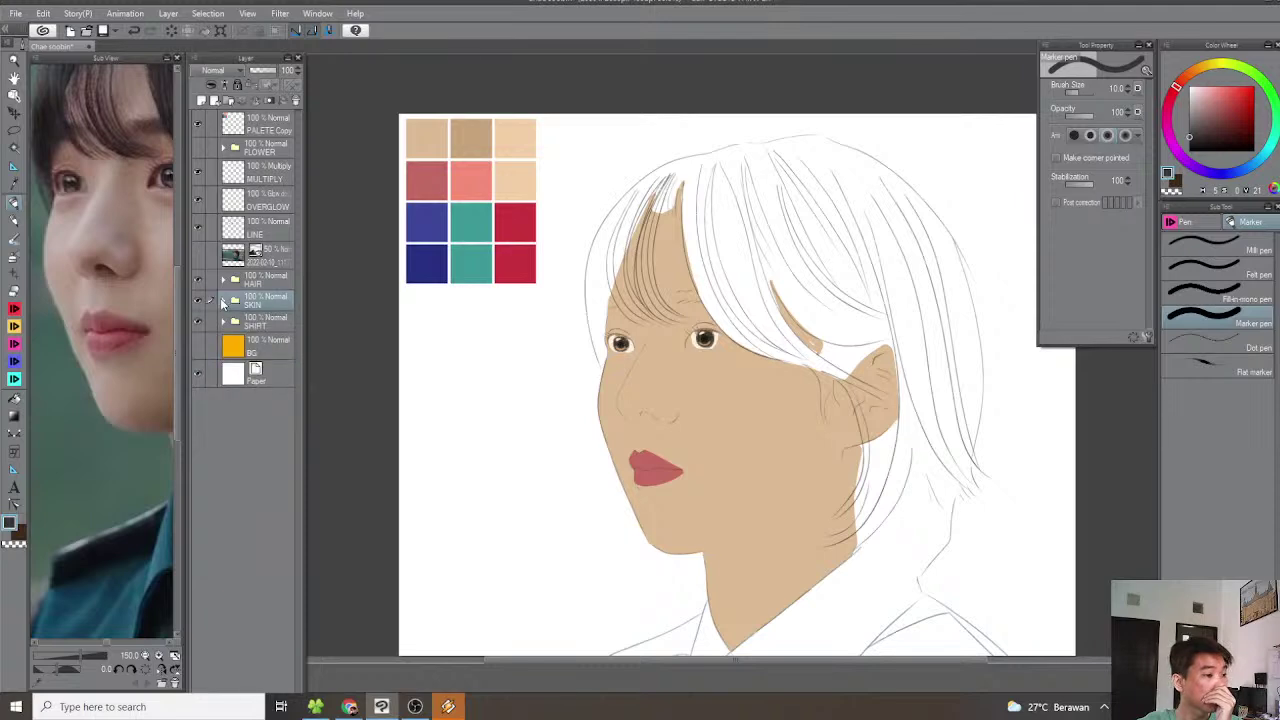
click(223, 281)
click(285, 362)
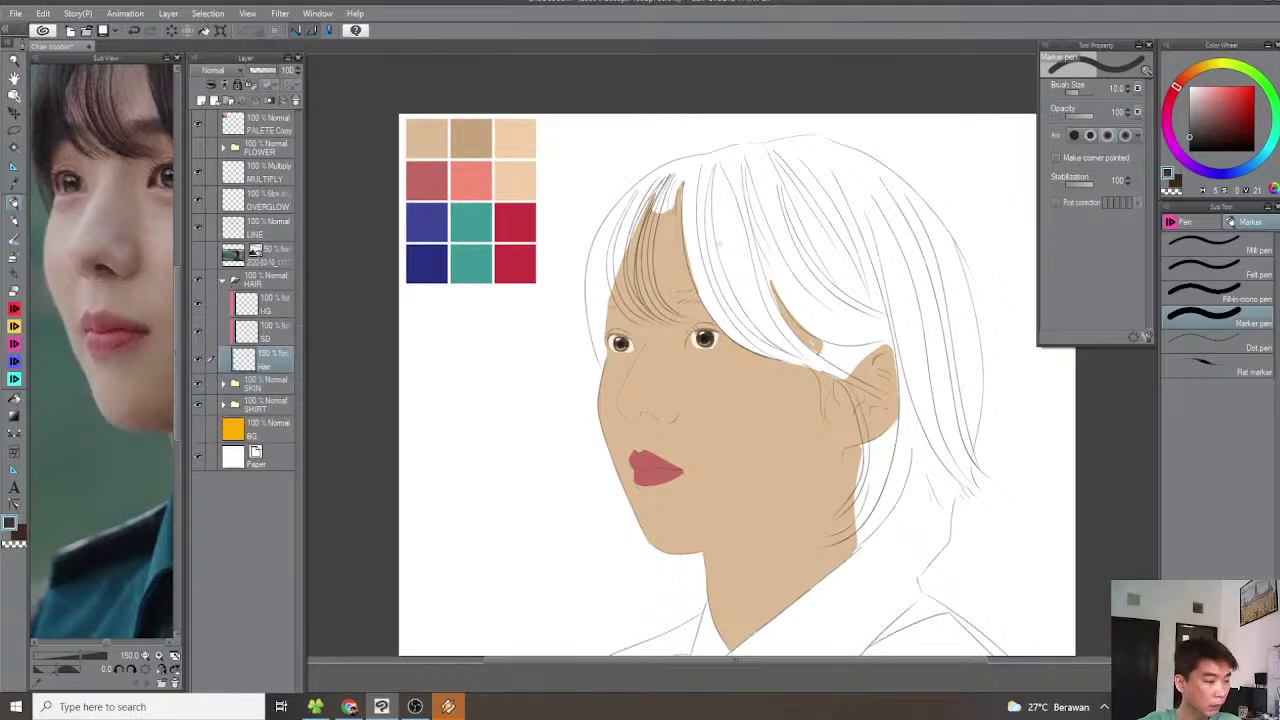
Outline the hair's far outer edge from the temple up towards the top of the head in near-black grey
scroll(647, 270, up, 5)
scroll(647, 270, down, 1)
key(asciicircum)
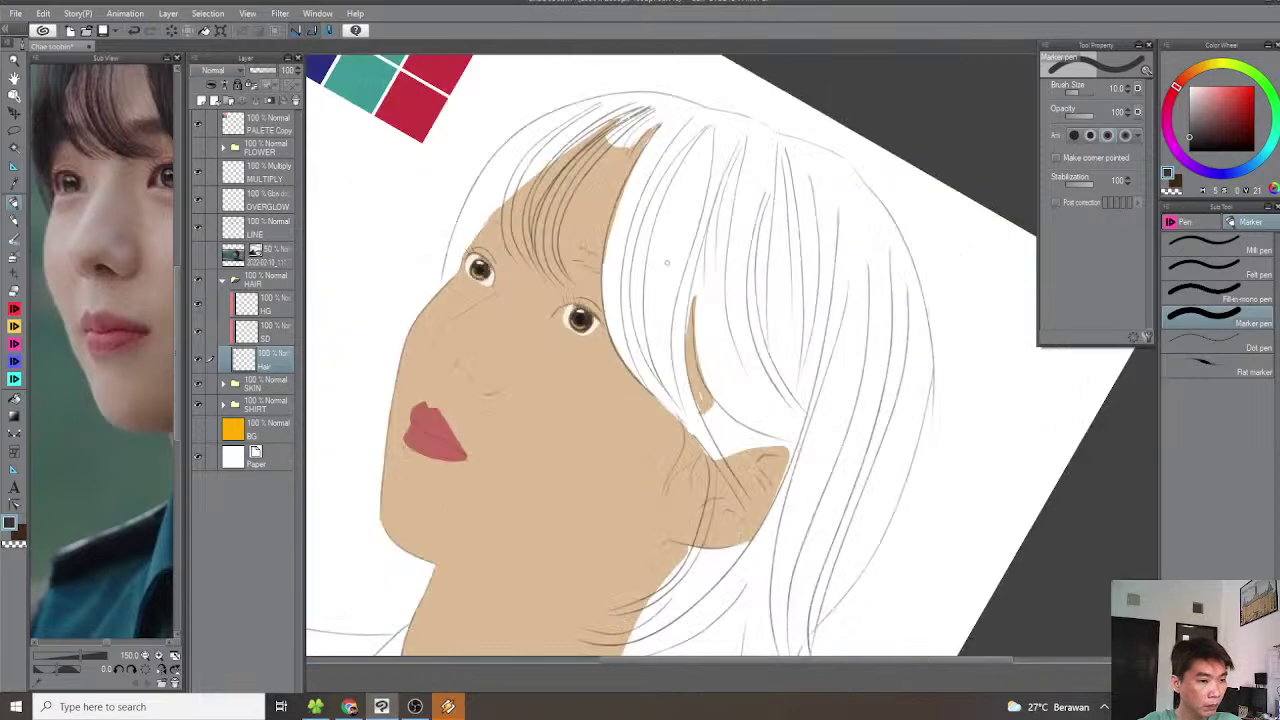
drag(597, 268, 765, 354)
key(asciicircum)
scroll(649, 297, up, 1)
scroll(640, 320, down, 1)
scroll(543, 443, up, 3)
drag(489, 496, 594, 329)
key(ctrl+z)
key(^)
mouse_move(461, 445)
mouse_down()
mouse_move(526, 371)
mouse_move(675, 248)
mouse_move(804, 184)
mouse_move(847, 181)
mouse_up()
mouse_move(774, 235)
mouse_down()
mouse_move(594, 315)
mouse_move(687, 224)
mouse_move(890, 156)
mouse_up()
key(-)
Extend the hair's outer outline over the top of the head to the parting
drag(831, 199, 734, 234)
key(-)
mouse_move(572, 292)
mouse_down()
mouse_move(755, 168)
mouse_move(620, 240)
mouse_move(560, 303)
mouse_move(574, 280)
mouse_up()
drag(632, 268, 511, 377)
key(-)
mouse_move(557, 334)
mouse_down()
mouse_move(722, 193)
mouse_move(791, 162)
mouse_move(958, 149)
mouse_up()
key(^)
drag(597, 268, 785, 218)
key(-)
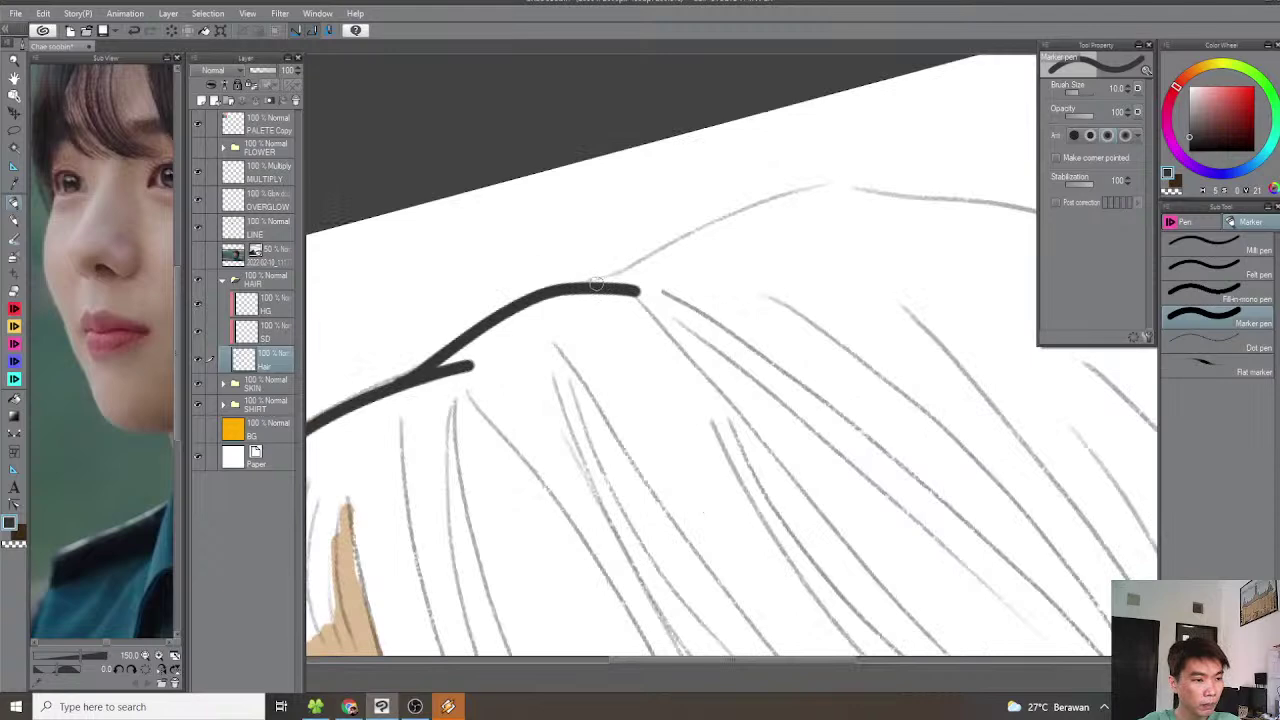
Continue the hair's outer outline from the parting over the crown towards the back of the head
mouse_move(638, 268)
mouse_down()
mouse_move(800, 198)
mouse_move(873, 193)
mouse_up()
mouse_move(812, 232)
mouse_down()
mouse_move(568, 303)
mouse_move(730, 258)
mouse_up()
key(-)
key(-)
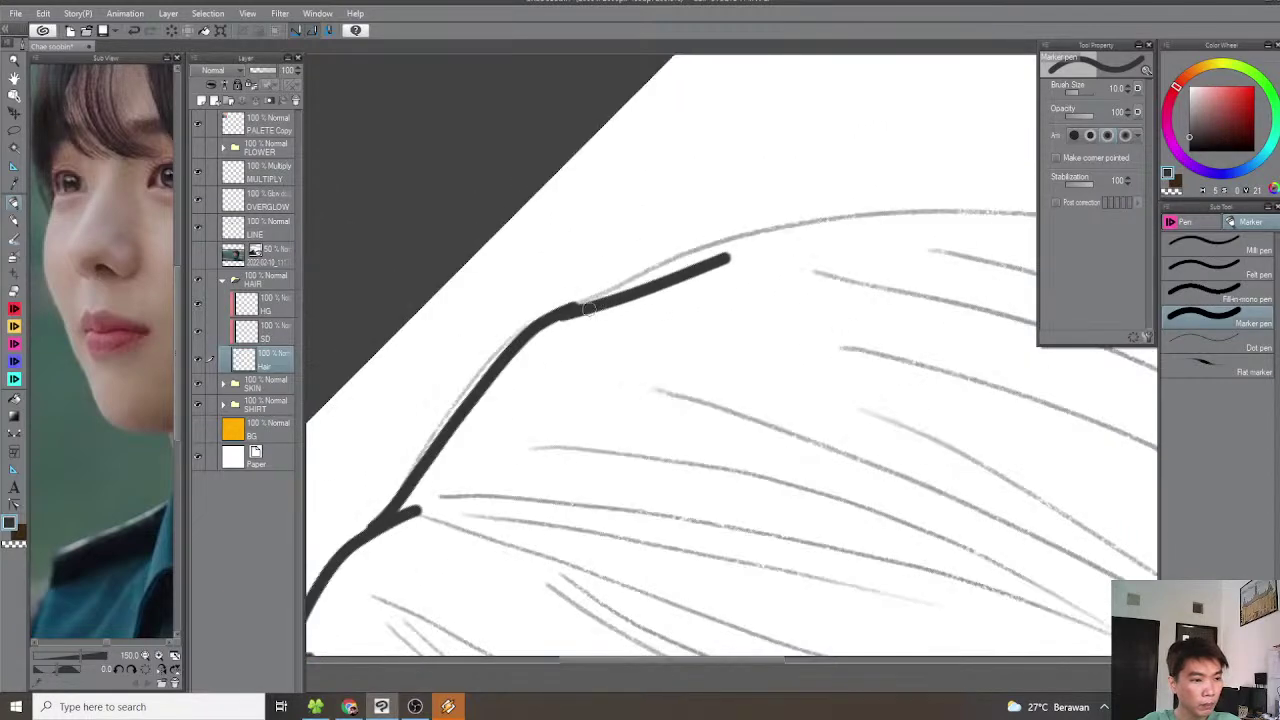
mouse_move(613, 294)
mouse_down()
mouse_move(763, 236)
mouse_move(838, 226)
mouse_up()
drag(782, 265, 600, 301)
key(-)
mouse_move(538, 334)
mouse_down()
mouse_move(732, 252)
mouse_move(850, 227)
mouse_up()
mouse_move(630, 286)
mouse_down()
mouse_move(836, 227)
mouse_move(910, 222)
mouse_up()
mouse_move(856, 244)
mouse_down()
mouse_move(645, 282)
mouse_move(731, 232)
mouse_move(850, 225)
mouse_up()
key(-)
Shift the reference photo to the hair behind the ear and set the canvas upright
scroll(845, 228, down, 5)
key(asciicircum)
key(asciicircum)
key(asciicircum)
key(asciicircum)
key(asciicircum)
key(asciicircum)
key(asciicircum)
drag(688, 393, 766, 211)
drag(686, 416, 701, 366)
drag(147, 529, 55, 538)
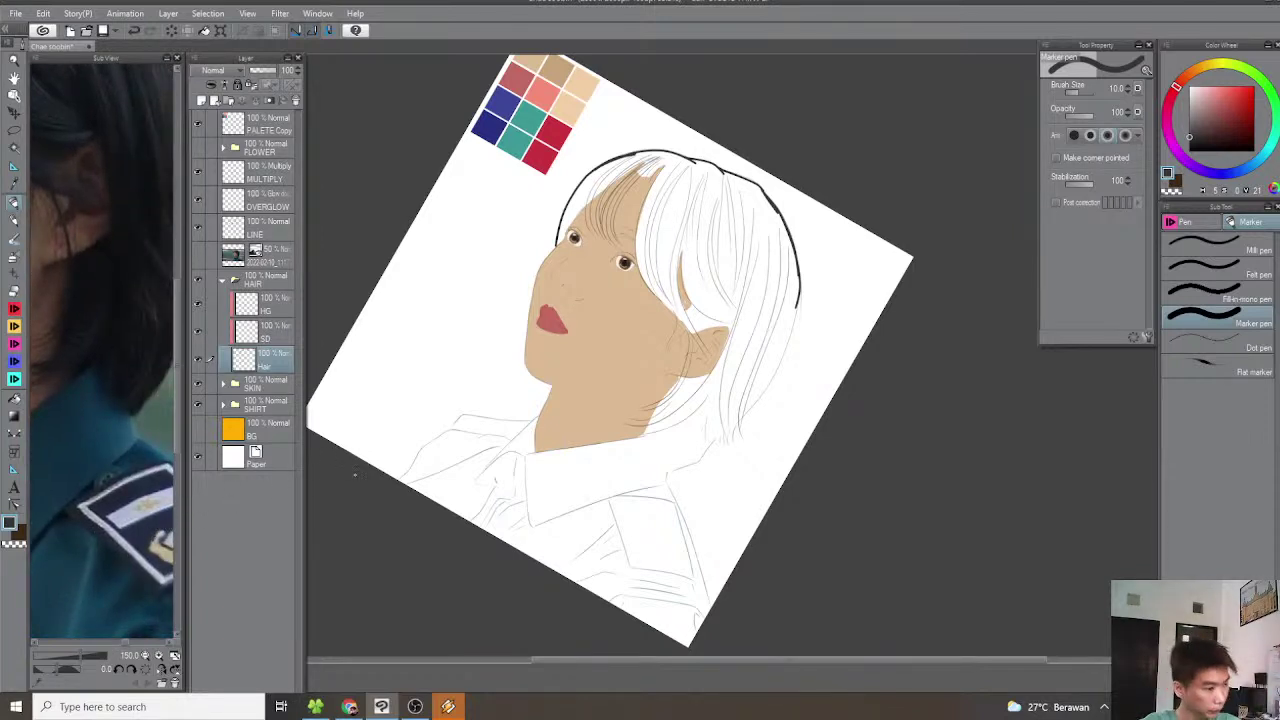
key(@)
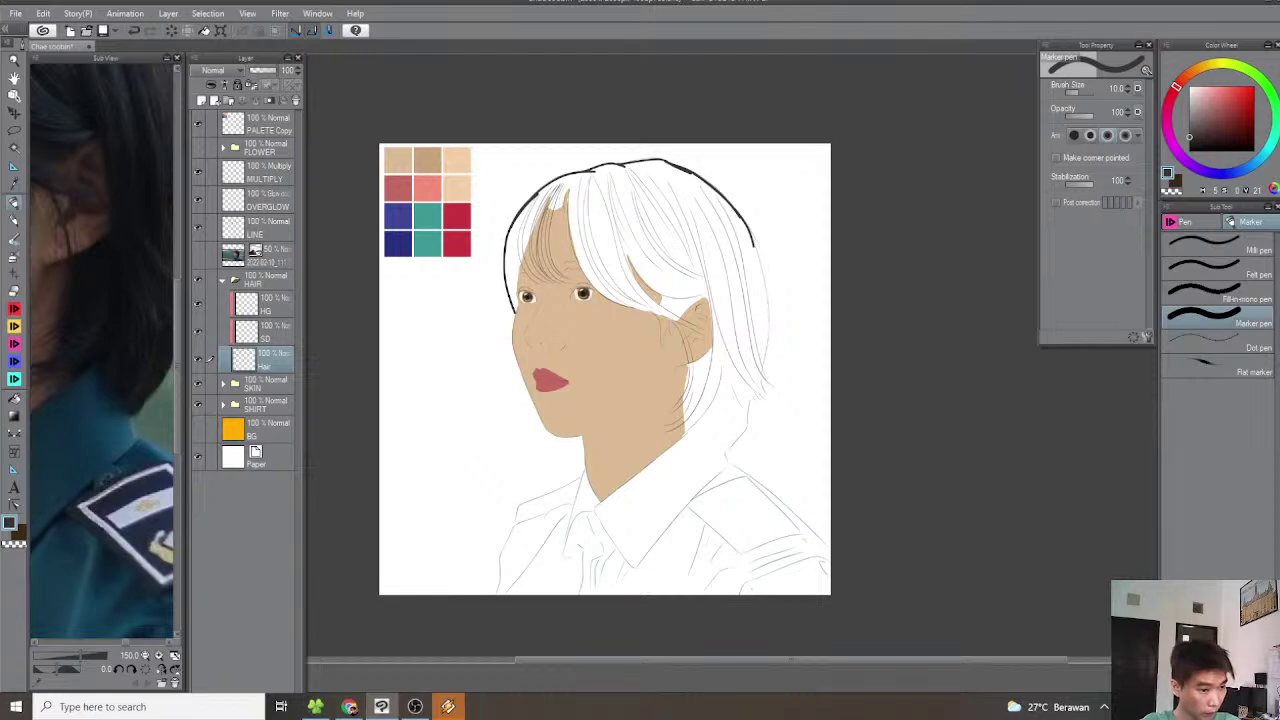
Outline the hair's inner edge from the collar along the neck and jaw to beneath the earlobe
scroll(710, 402, up, 3)
mouse_move(674, 440)
mouse_down()
mouse_move(601, 426)
mouse_move(600, 392)
mouse_move(638, 343)
mouse_up()
scroll(601, 426, up, 1)
key(^)
key(@)
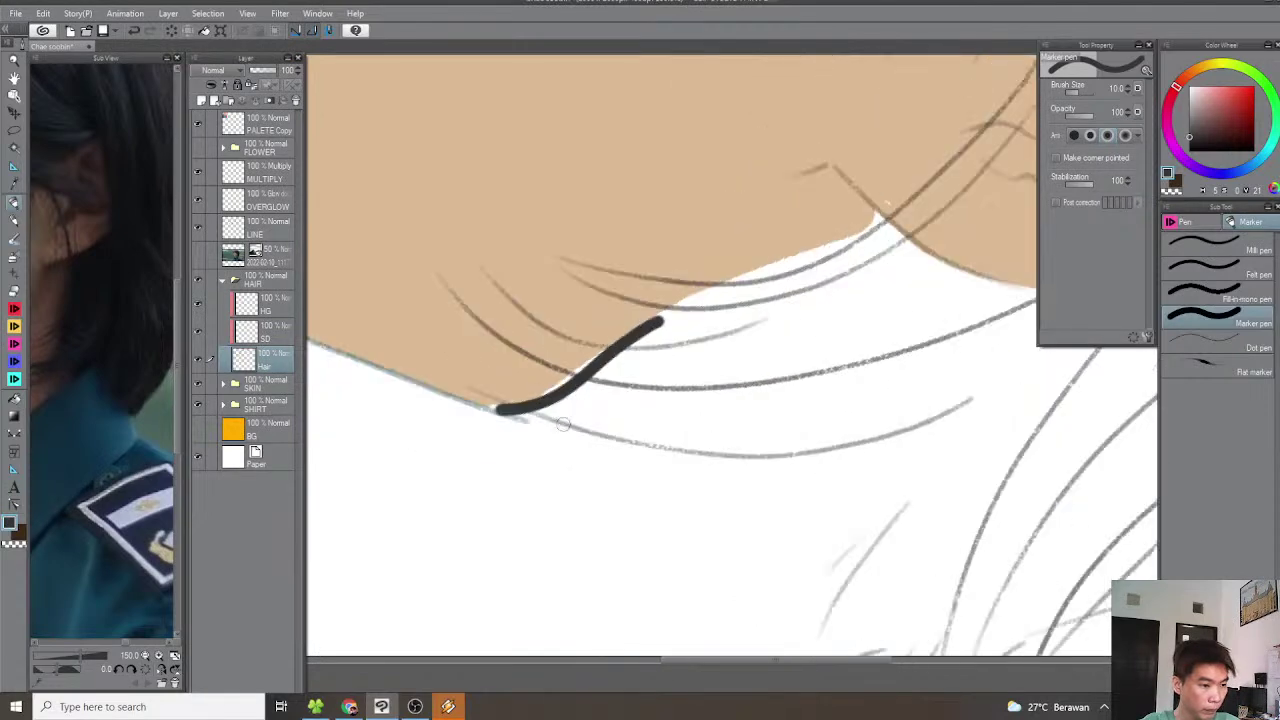
mouse_move(536, 401)
mouse_down()
mouse_move(653, 319)
mouse_move(883, 220)
mouse_up()
mouse_move(840, 265)
mouse_down()
mouse_move(680, 350)
mouse_move(848, 292)
mouse_up()
key(minus)
key(minus)
key(@)
Outline the hair's border around the top and back edge of the ear
drag(685, 357, 670, 472)
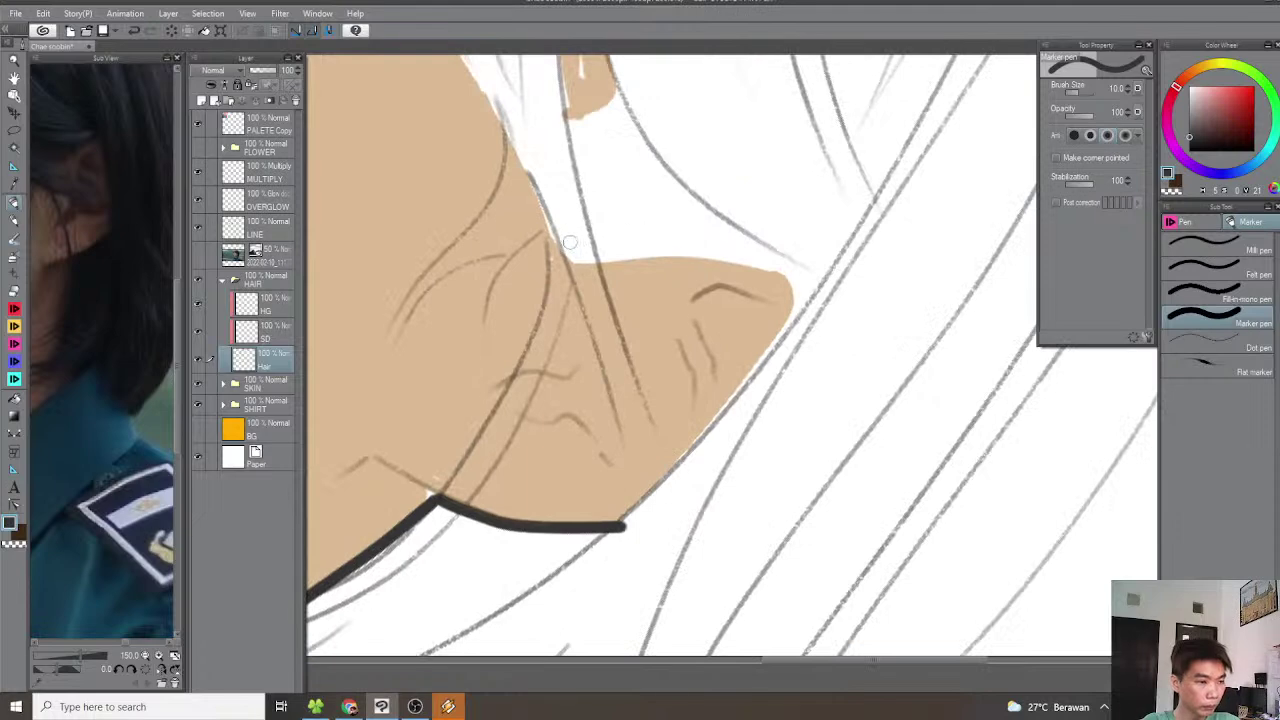
mouse_move(560, 237)
mouse_down()
mouse_move(580, 254)
mouse_move(576, 277)
mouse_move(696, 242)
mouse_move(770, 248)
mouse_move(778, 260)
mouse_move(735, 381)
mouse_up()
key(-)
mouse_move(766, 322)
mouse_down()
mouse_move(767, 377)
mouse_move(783, 286)
mouse_move(607, 404)
mouse_move(905, 202)
mouse_up()
scroll(606, 403, up, 2)
mouse_move(876, 252)
mouse_down()
mouse_move(670, 397)
mouse_move(830, 286)
mouse_up()
scroll(670, 385, down, 5)
Outline the hair's lower end along the back of the collar and out along its bottom edge
key(minus)
key(minus)
scroll(665, 375, up, 1)
drag(606, 370, 793, 290)
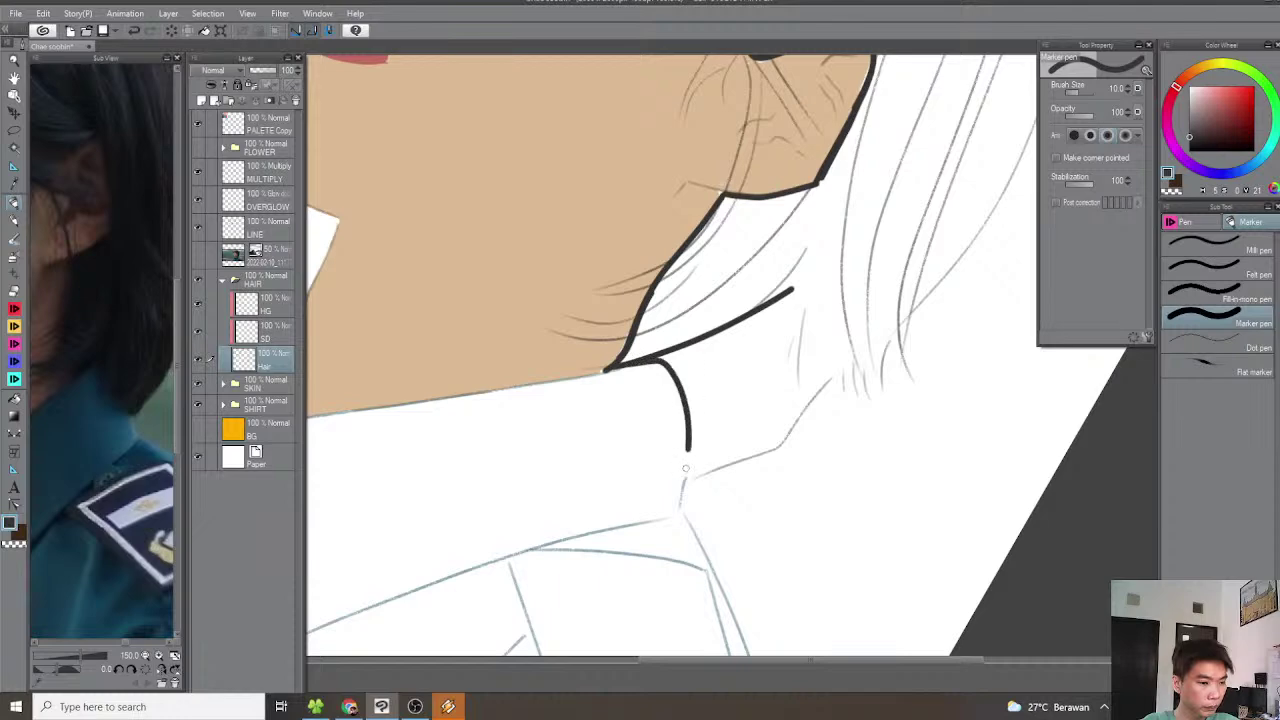
scroll(686, 478, up, 2)
mouse_move(686, 478)
mouse_down()
mouse_move(826, 422)
mouse_move(910, 300)
mouse_up()
mouse_move(860, 340)
mouse_down()
mouse_move(730, 400)
mouse_move(583, 408)
mouse_move(557, 486)
mouse_up()
Outline the hair's back edge from the nape up to the existing crown outline
key(^)
key(^)
drag(581, 428, 570, 484)
mouse_move(582, 435)
mouse_down()
mouse_move(595, 432)
mouse_move(568, 456)
mouse_move(750, 414)
mouse_up()
scroll(595, 432, down, 1)
scroll(568, 456, up, 1)
mouse_move(740, 417)
mouse_down()
mouse_move(624, 442)
mouse_move(850, 362)
mouse_move(528, 457)
mouse_move(620, 437)
mouse_move(790, 364)
mouse_move(893, 296)
mouse_move(693, 439)
mouse_up()
key(^)
key(ctrl+minus)
key(ctrl+minus)
key(ctrl+minus)
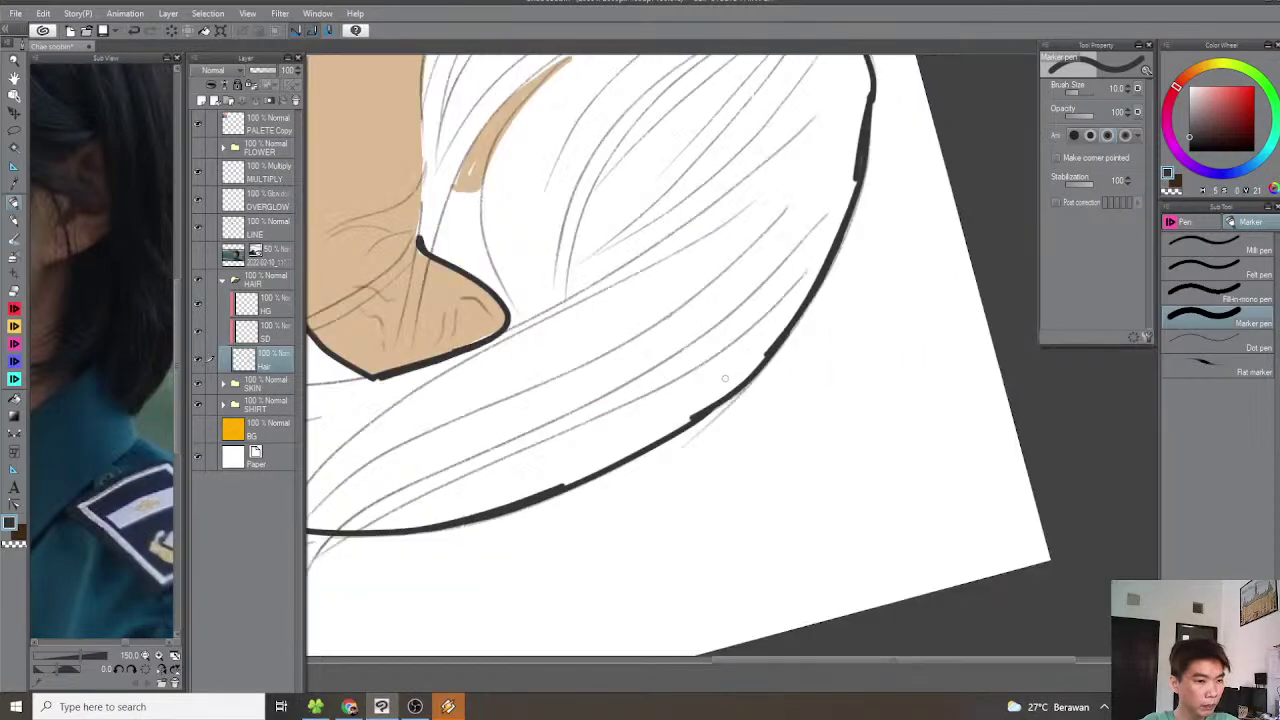
Outline the near fringe's face-side edge from the front of the ear to beside the near eye
key(minus)
key(minus)
key(minus)
key(ctrl+plus)
mouse_move(598, 405)
mouse_down()
mouse_move(762, 402)
mouse_move(528, 439)
mouse_up()
key(ctrl+plus)
key(asciicircum)
key(asciicircum)
key(asciicircum)
key(asciicircum)
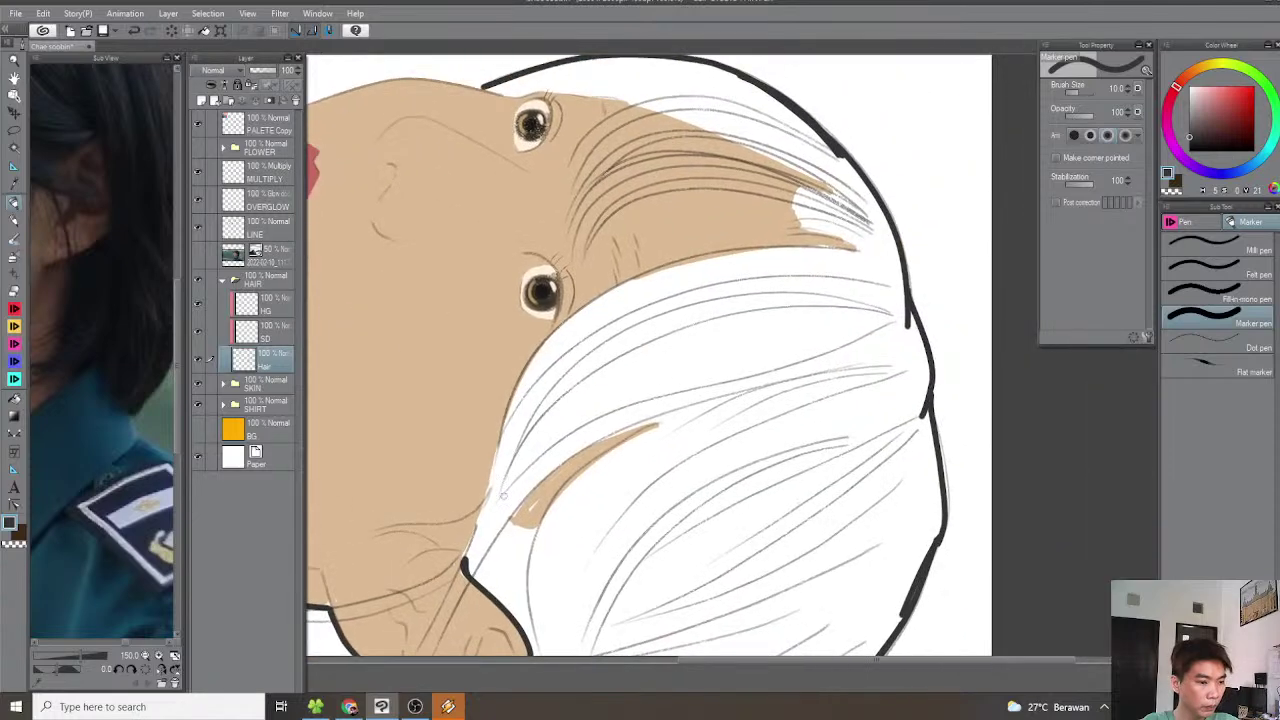
key(asciicircum)
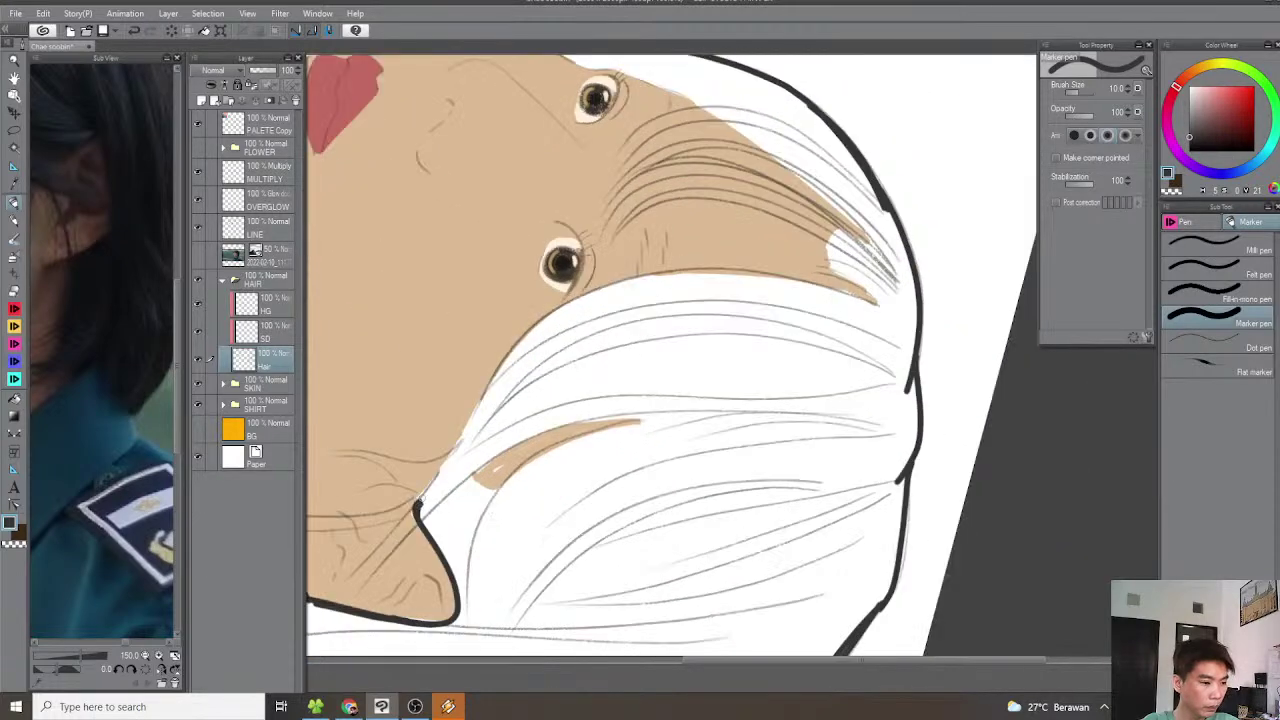
scroll(467, 449, up, 1)
mouse_move(453, 454)
mouse_down()
mouse_move(466, 440)
mouse_move(456, 495)
mouse_move(501, 392)
mouse_move(610, 298)
mouse_up()
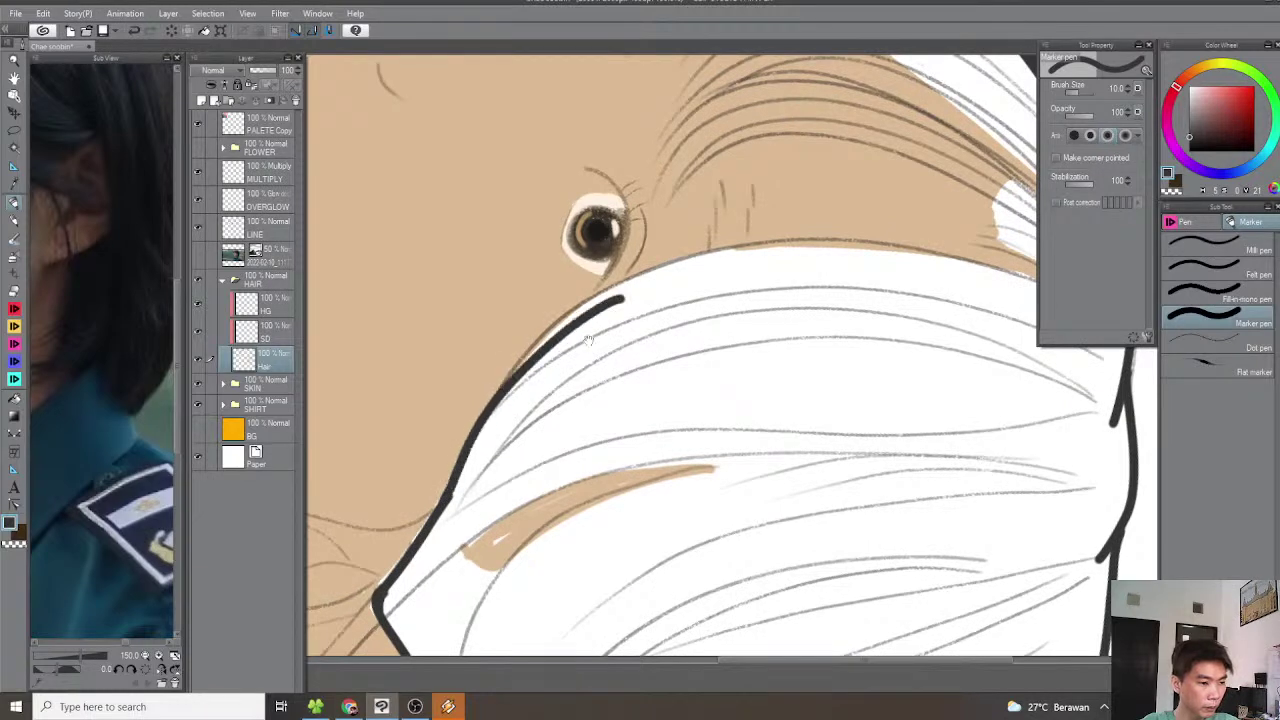
Extend the near fringe's outline from the near eye along the forehead to the parting, thickening it towards the hairline
scroll(487, 437, up, 2)
mouse_move(459, 441)
mouse_down()
mouse_move(568, 347)
mouse_move(617, 324)
mouse_move(771, 287)
mouse_move(508, 442)
mouse_move(715, 333)
mouse_move(968, 266)
mouse_up()
key(minus)
key(minus)
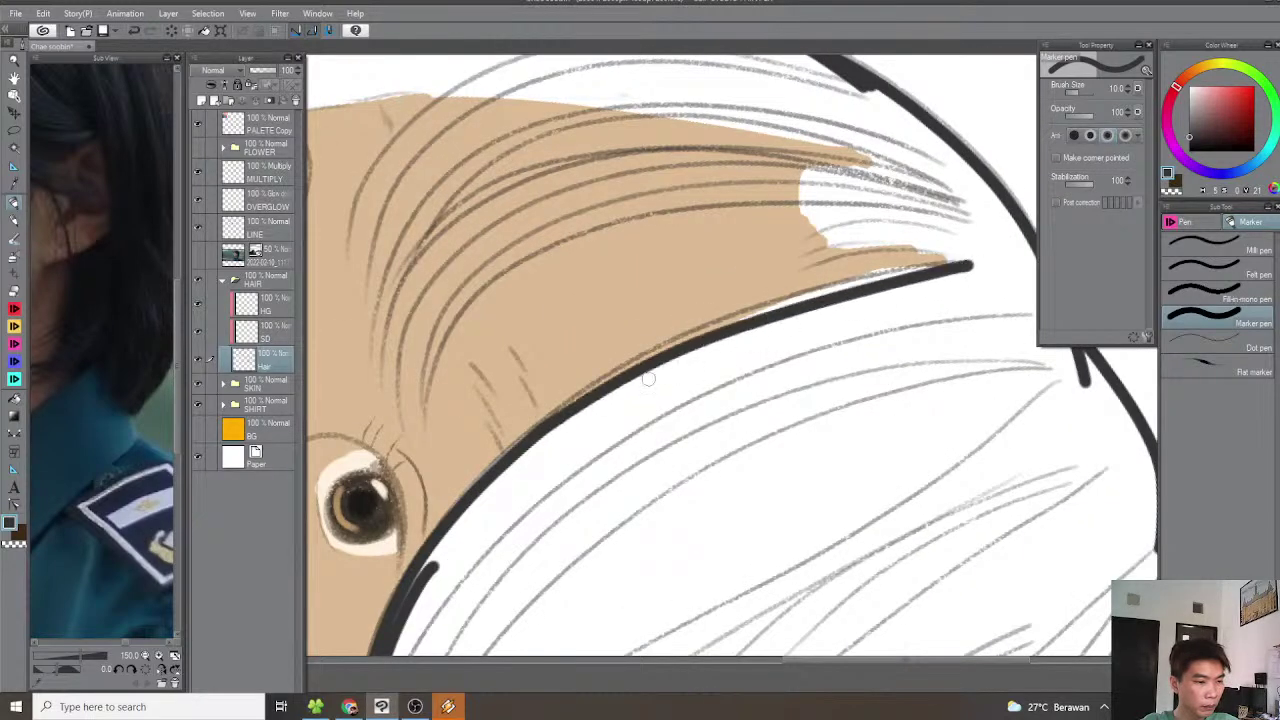
scroll(568, 413, up, 2)
mouse_move(481, 447)
mouse_down()
mouse_move(616, 346)
mouse_move(770, 272)
mouse_move(900, 230)
mouse_up()
scroll(634, 349, down, 2)
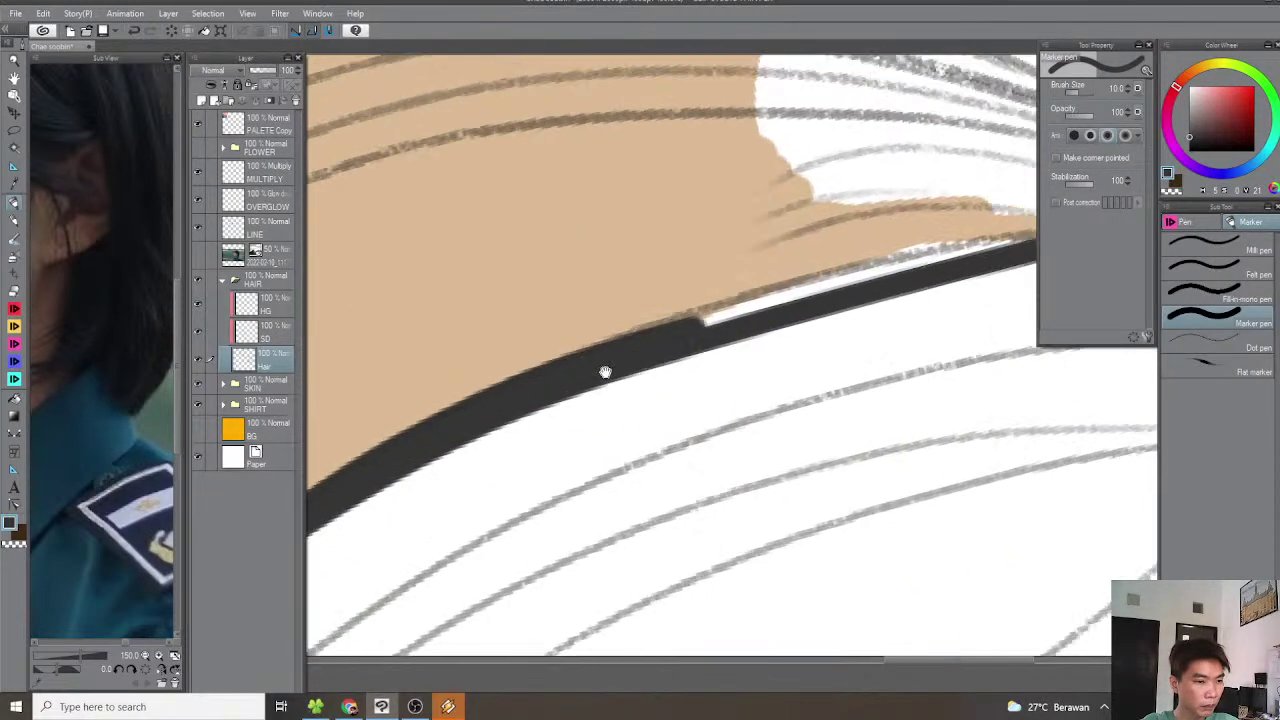
drag(626, 355, 842, 299)
Reduce the brush size to 7 and outline the far hair section's inner edge beside the far eye
space+drag(762, 288, 706, 358)
mouse_move(546, 340)
space+mouse_down()
mouse_move(723, 358)
mouse_move(743, 380)
space+mouse_up()
scroll(743, 380, down, 1)
drag(474, 386, 496, 404)
scroll(441, 403, up, 3)
scroll(430, 421, up, 2)
key([)
key([)
mouse_move(374, 463)
mouse_down()
mouse_move(366, 477)
mouse_move(571, 414)
mouse_move(668, 365)
mouse_up()
mouse_move(486, 436)
mouse_down()
mouse_move(686, 350)
mouse_move(738, 288)
mouse_up()
scroll(738, 288, up, 2)
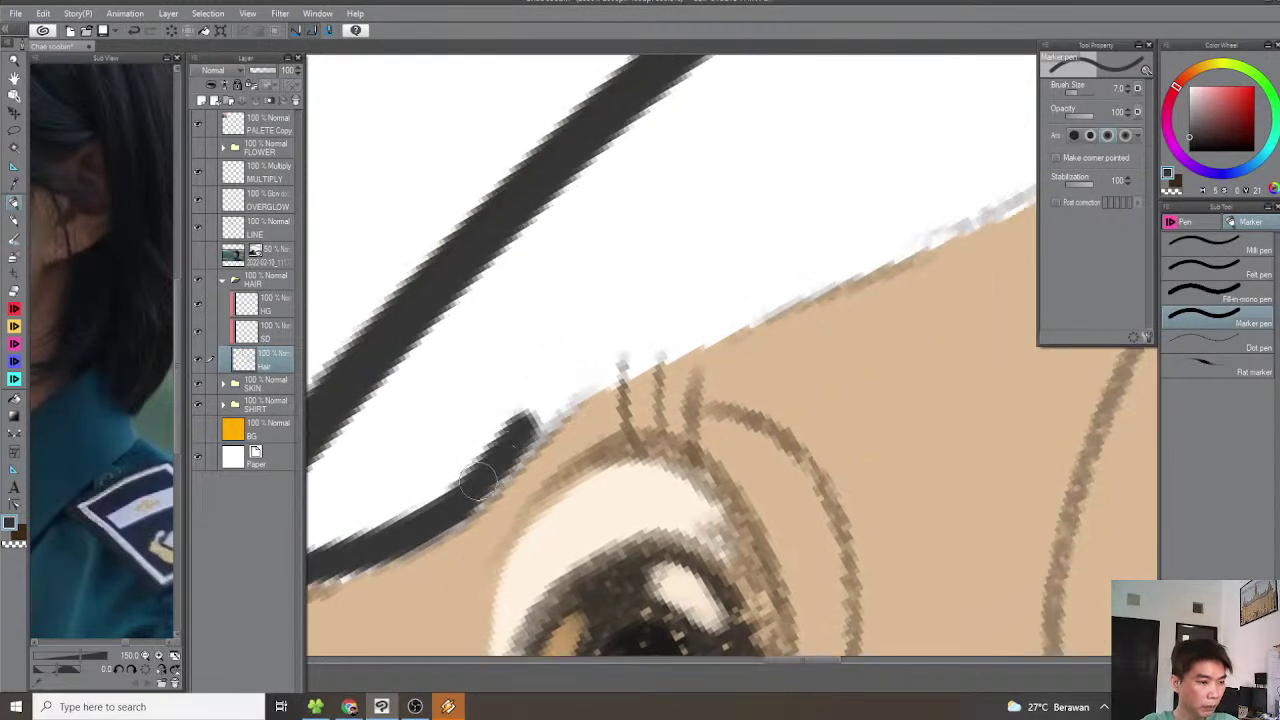
Extend the far hair section's inner outline from above the far eye up along the forehead
drag(507, 446, 735, 297)
mouse_move(647, 329)
mouse_down()
mouse_move(491, 408)
mouse_move(794, 294)
mouse_up()
scroll(491, 408, down, 2)
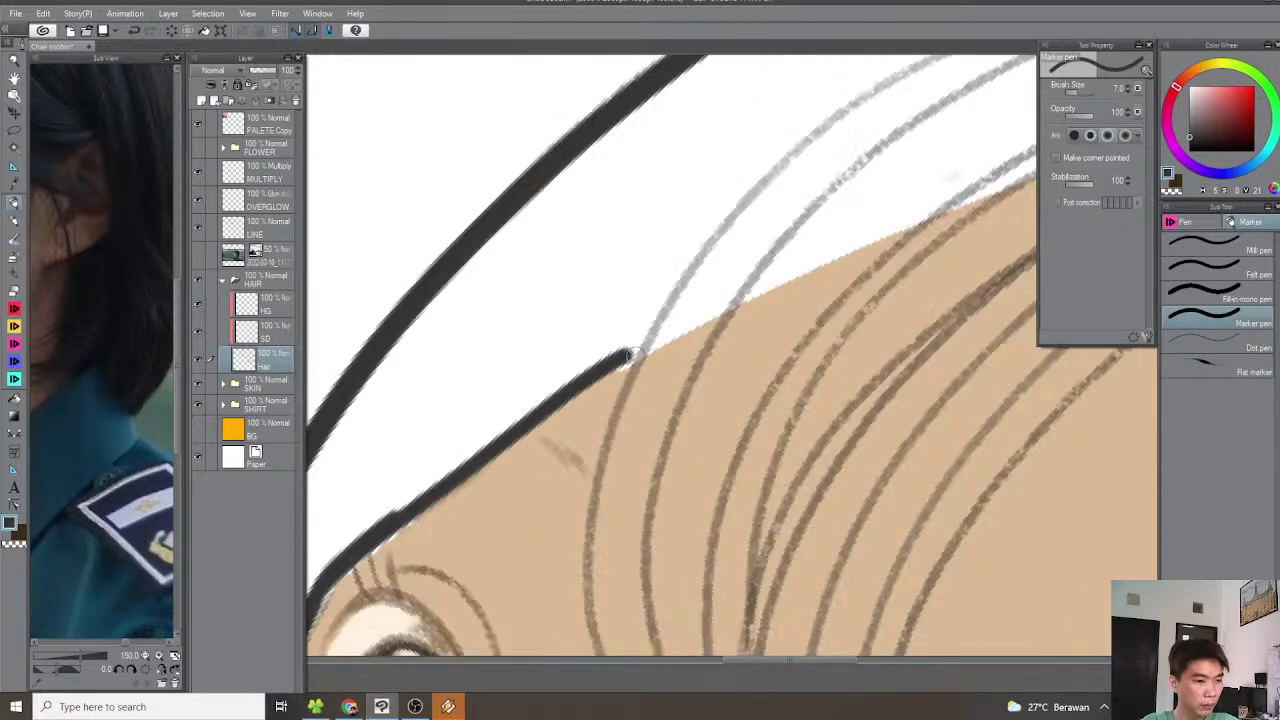
drag(608, 365, 797, 278)
mouse_move(803, 271)
mouse_down()
mouse_move(578, 369)
mouse_move(850, 240)
mouse_up()
drag(848, 240, 590, 348)
Outline the notched hairline at the parting, joining the far hair section to the near fringe
mouse_move(435, 423)
mouse_down()
mouse_move(983, 235)
mouse_move(778, 280)
mouse_move(646, 392)
mouse_move(691, 447)
mouse_move(775, 456)
mouse_move(884, 400)
mouse_move(726, 392)
mouse_up()
mouse_move(540, 437)
mouse_down()
mouse_move(625, 455)
mouse_move(740, 388)
mouse_move(880, 348)
mouse_move(759, 364)
mouse_up()
scroll(760, 373, down, 3)
drag(729, 438, 790, 271)
drag(762, 410, 740, 323)
Add short strand tips along the hair's lower back edge
scroll(742, 330, down, 4)
drag(748, 413, 651, 362)
scroll(651, 372, up, 2)
drag(753, 533, 600, 482)
scroll(598, 478, down, 2)
drag(530, 423, 612, 503)
drag(611, 504, 654, 295)
Fill the outlined hair with the near-black grey
key(g)
click(776, 394)
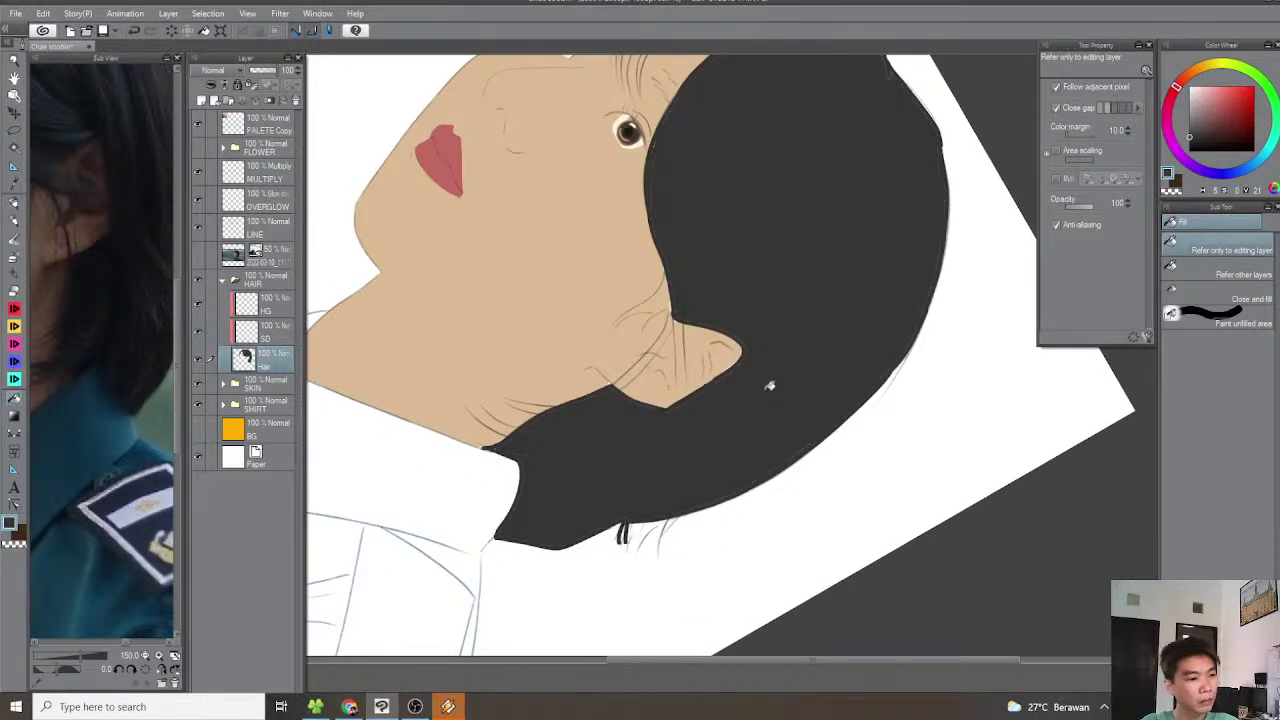
drag(776, 268, 751, 480)
scroll(718, 394, up, 1)
scroll(745, 382, down, 1)
scroll(759, 385, down, 1)
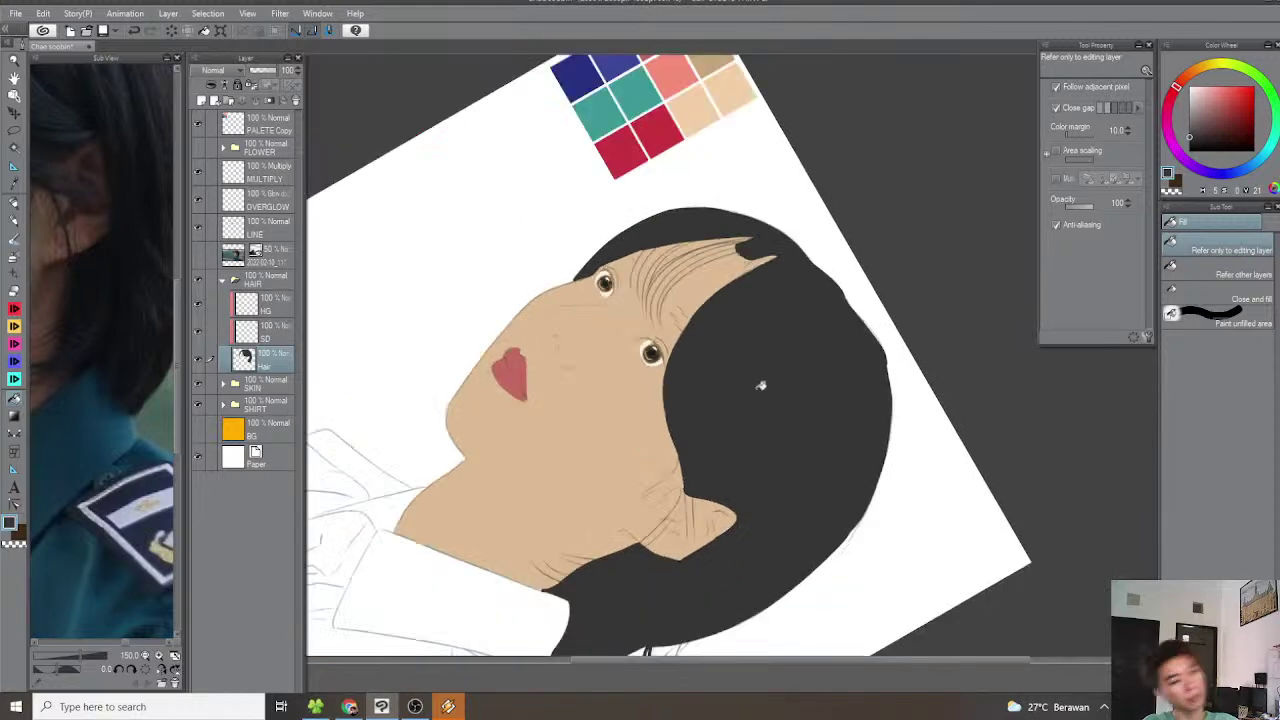
Examine the filled hair's edges around the forehead, near eye and ear against the whole portrait
key(minus)
scroll(762, 388, down, 1)
key(minus)
key(minus)
key(minus)
key(minus)
drag(762, 395, 706, 340)
key(asciicircum)
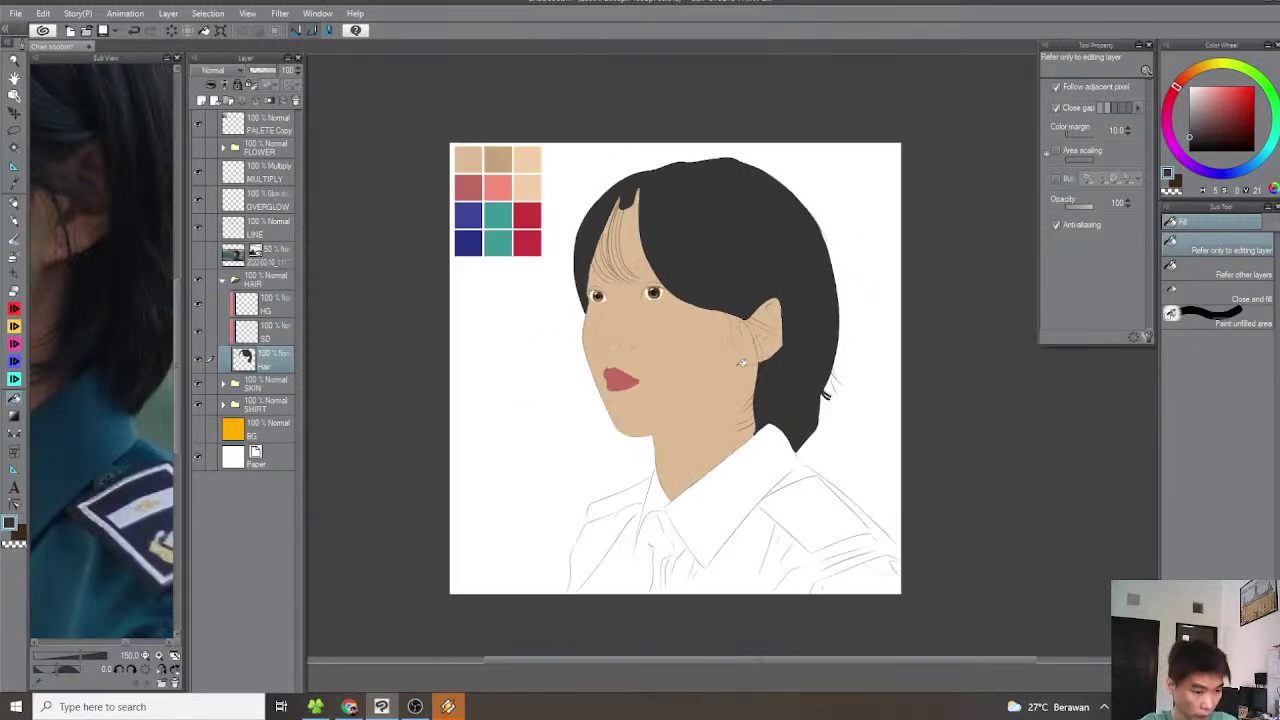
key(p)
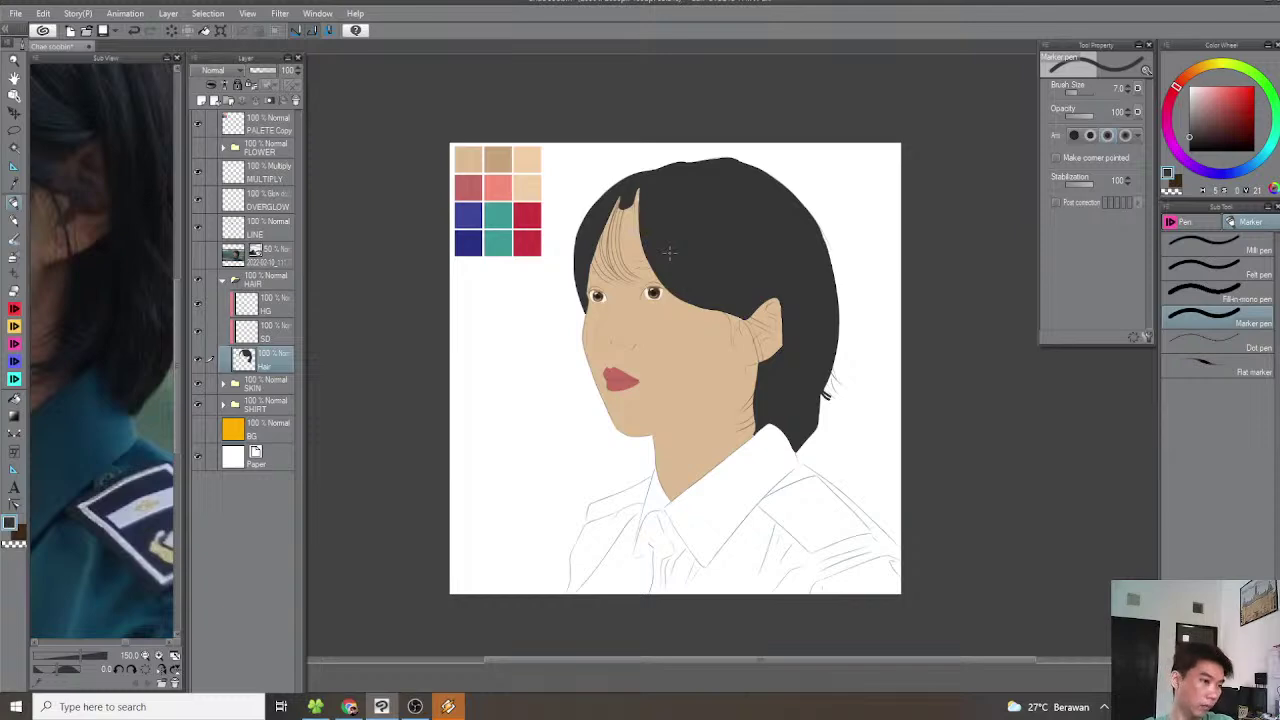
scroll(720, 268, up, 6)
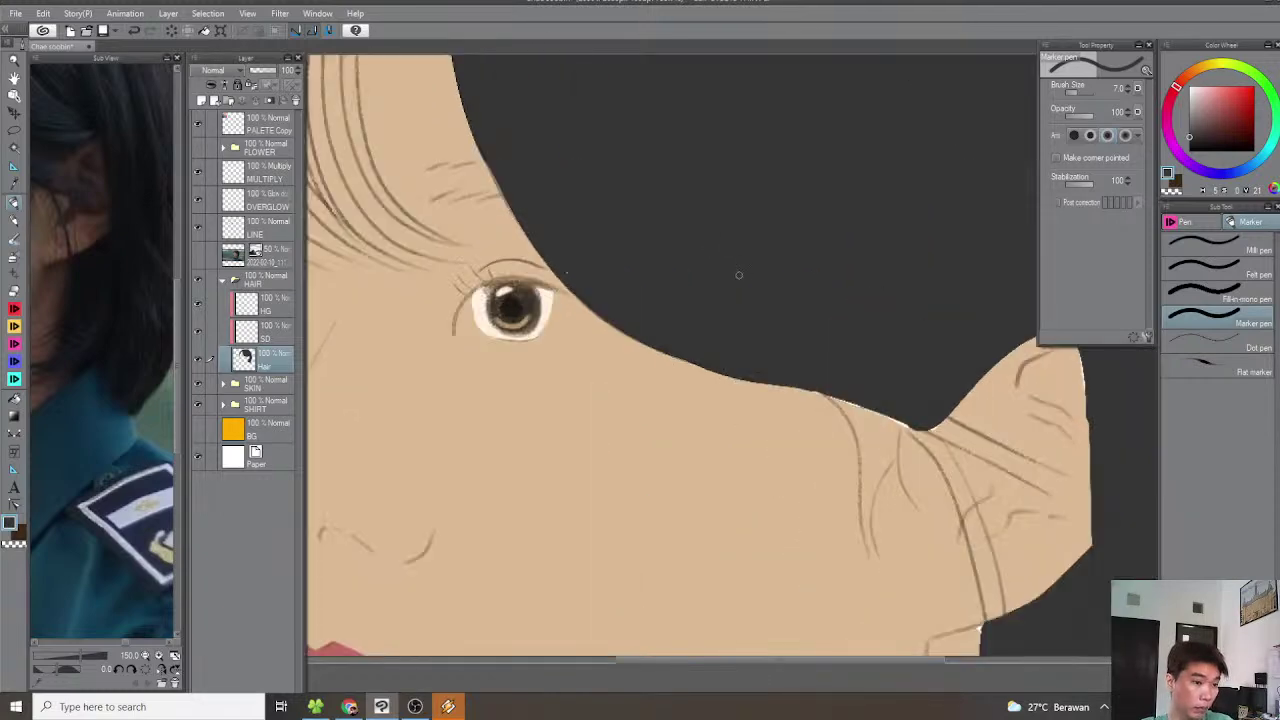
scroll(597, 346, up, 4)
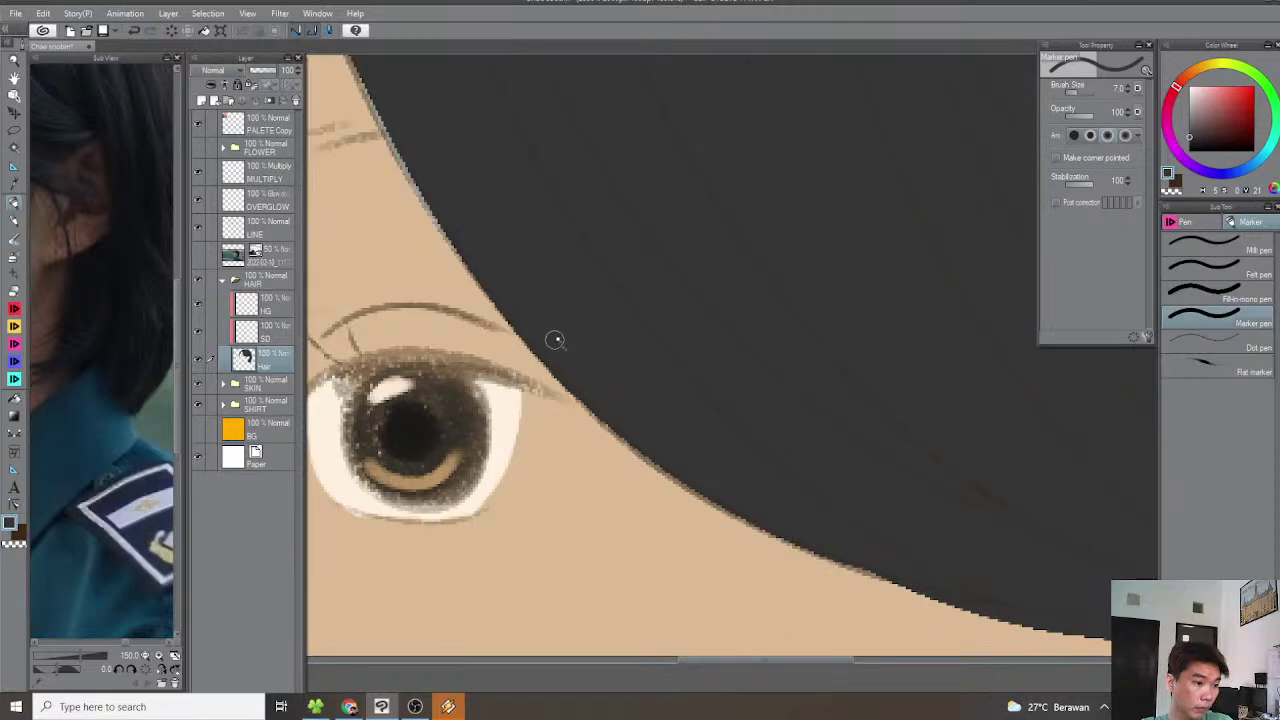
scroll(575, 361, down, 4)
scroll(601, 345, up, 1)
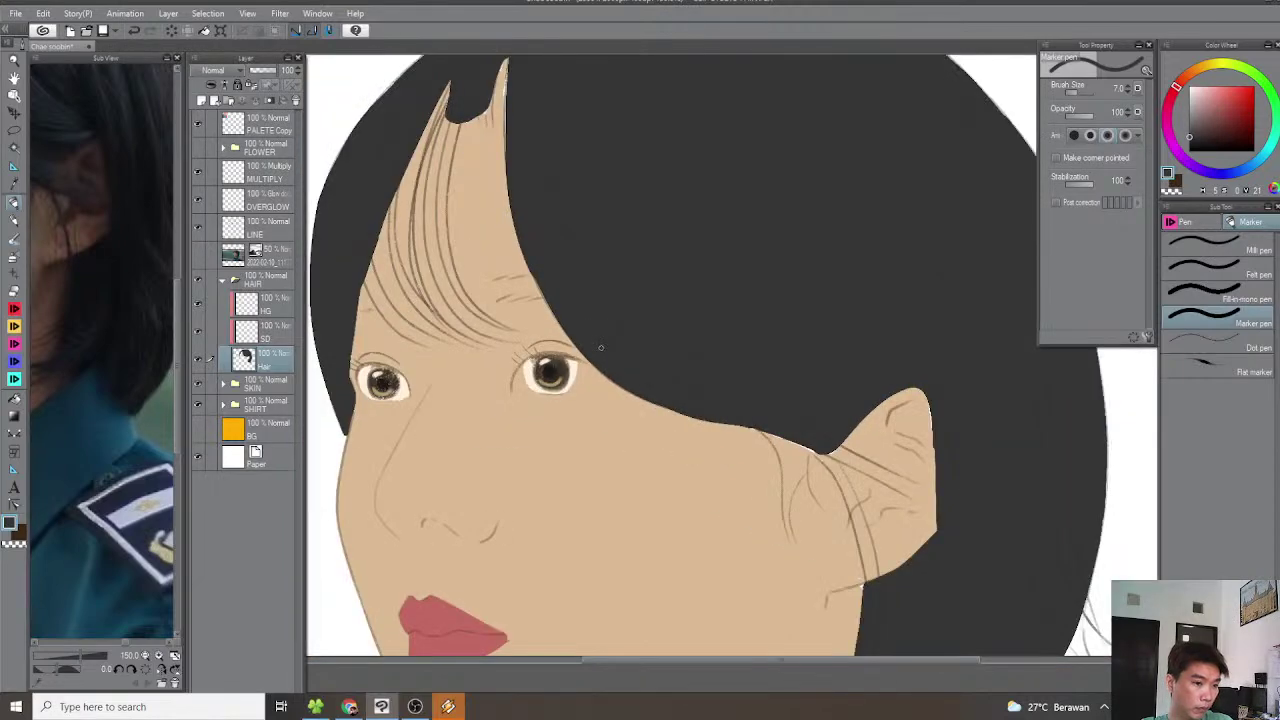
scroll(155, 450, up, 5)
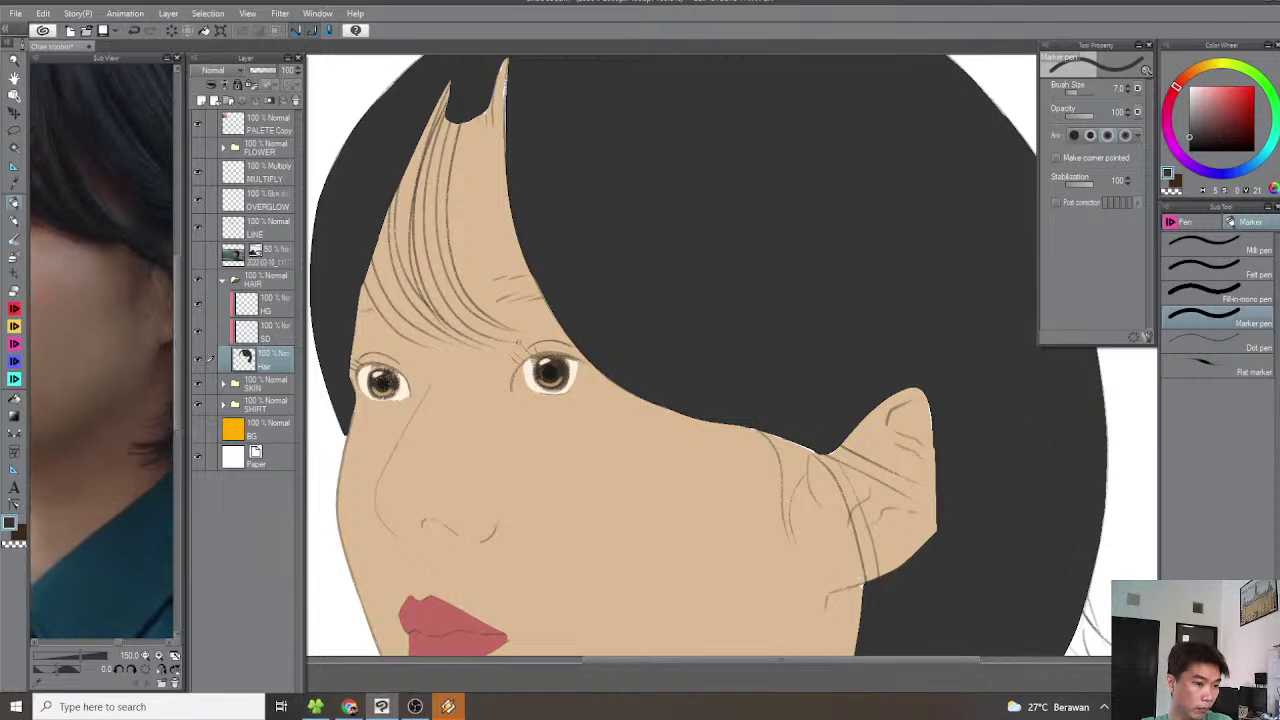
scroll(640, 300, down, 4)
scroll(657, 257, up, 1)
scroll(638, 294, down, 2)
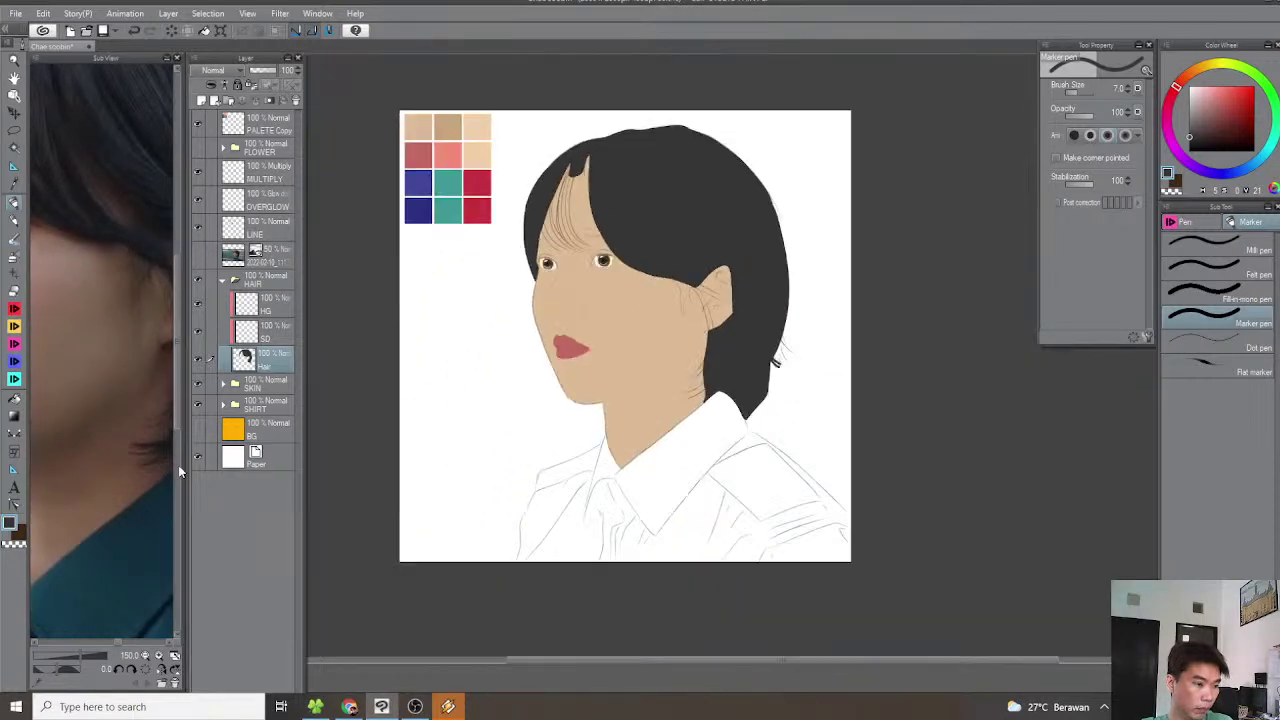
Sample the blue-grey of the shirt's line art and make Layer 2 in the SHIRT folder the active layer
scroll(129, 508, down, 4)
drag(115, 520, 151, 468)
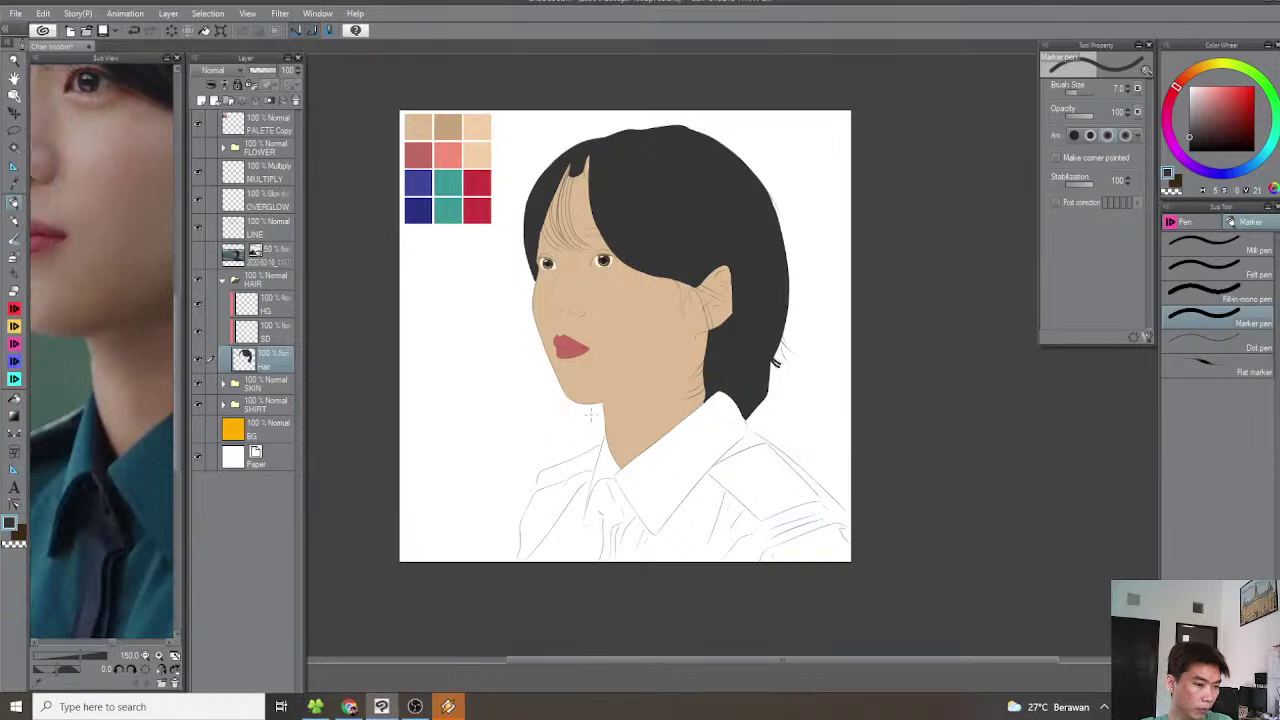
scroll(586, 437, up, 1)
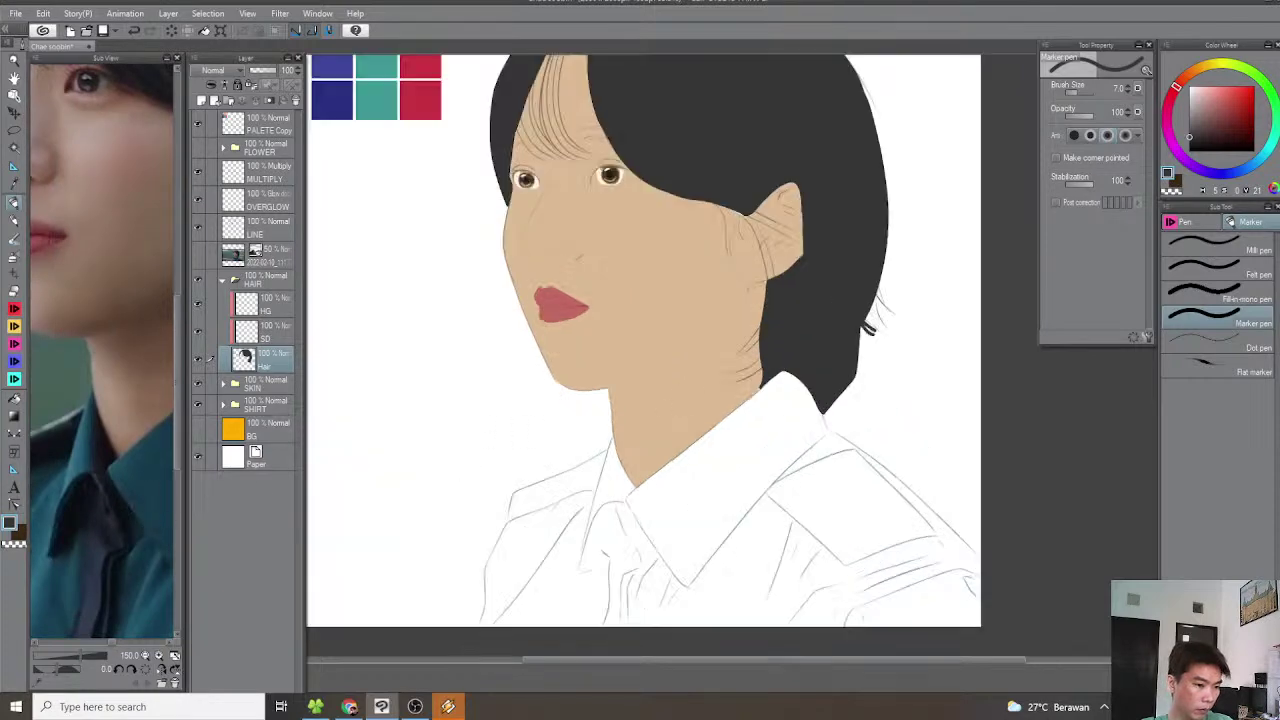
scroll(684, 441, up, 1)
drag(647, 478, 629, 346)
scroll(600, 369, up, 1)
scroll(564, 396, up, 3)
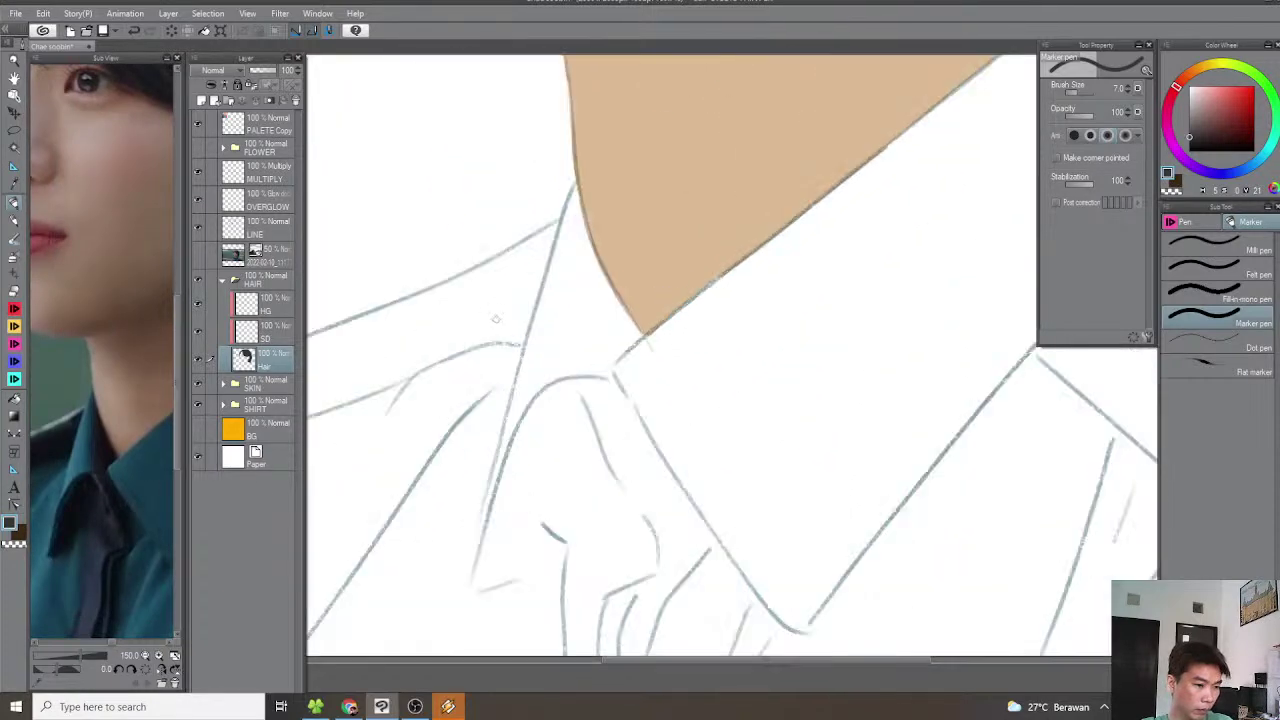
key(x)
alt+click(601, 303)
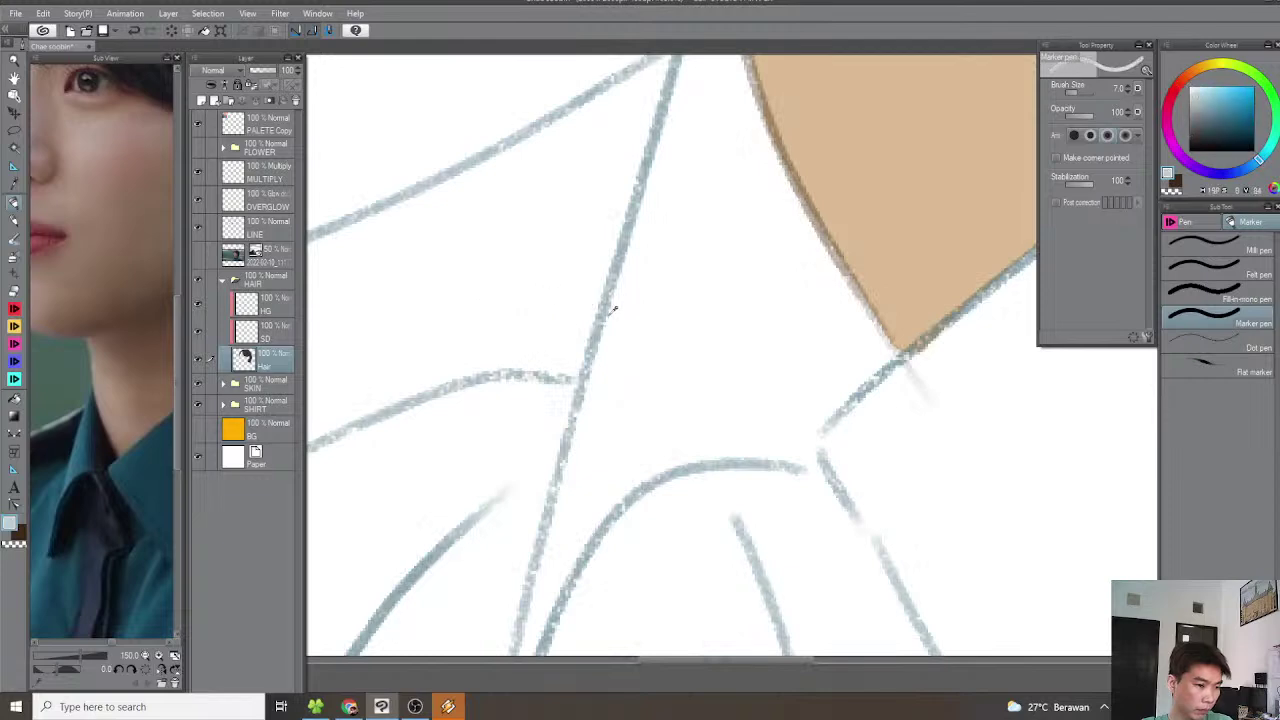
click(224, 406)
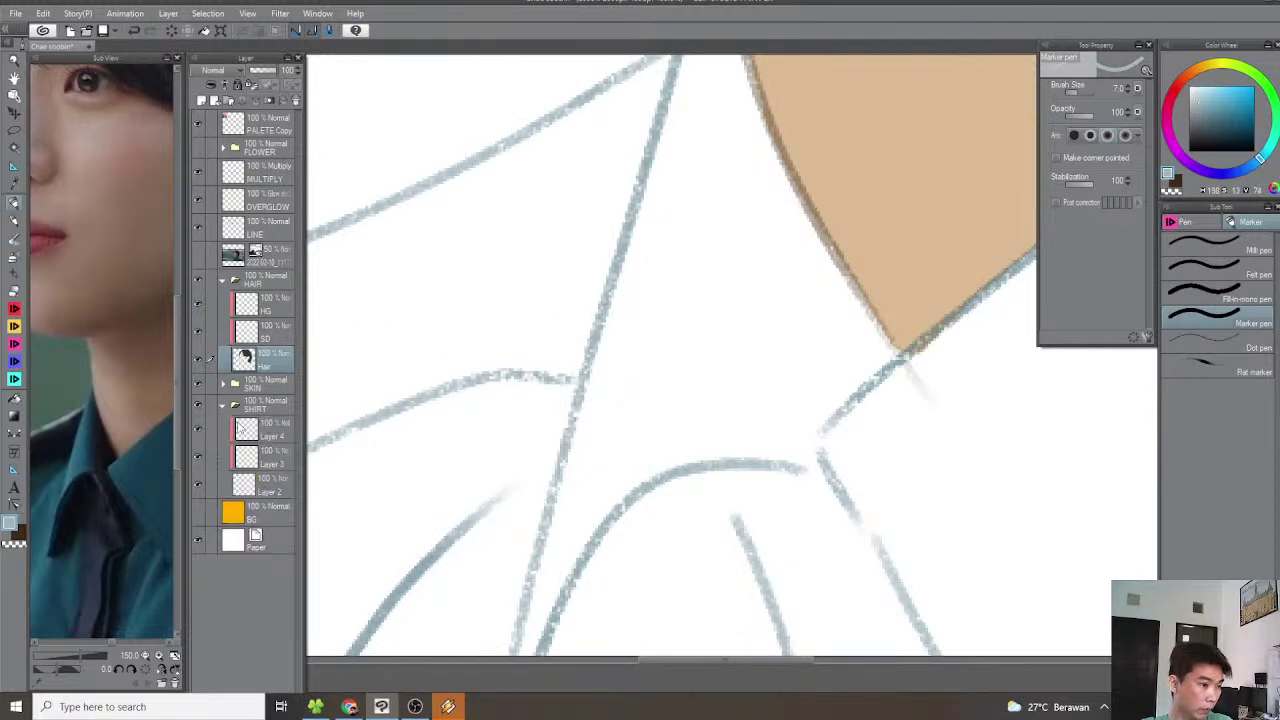
click(273, 489)
Choose a darker teal and outline the far shoulder's upper edge from the collar tip at the neck out to the shoulder corner
scroll(400, 412, down, 4)
drag(491, 363, 622, 340)
scroll(640, 285, up, 4)
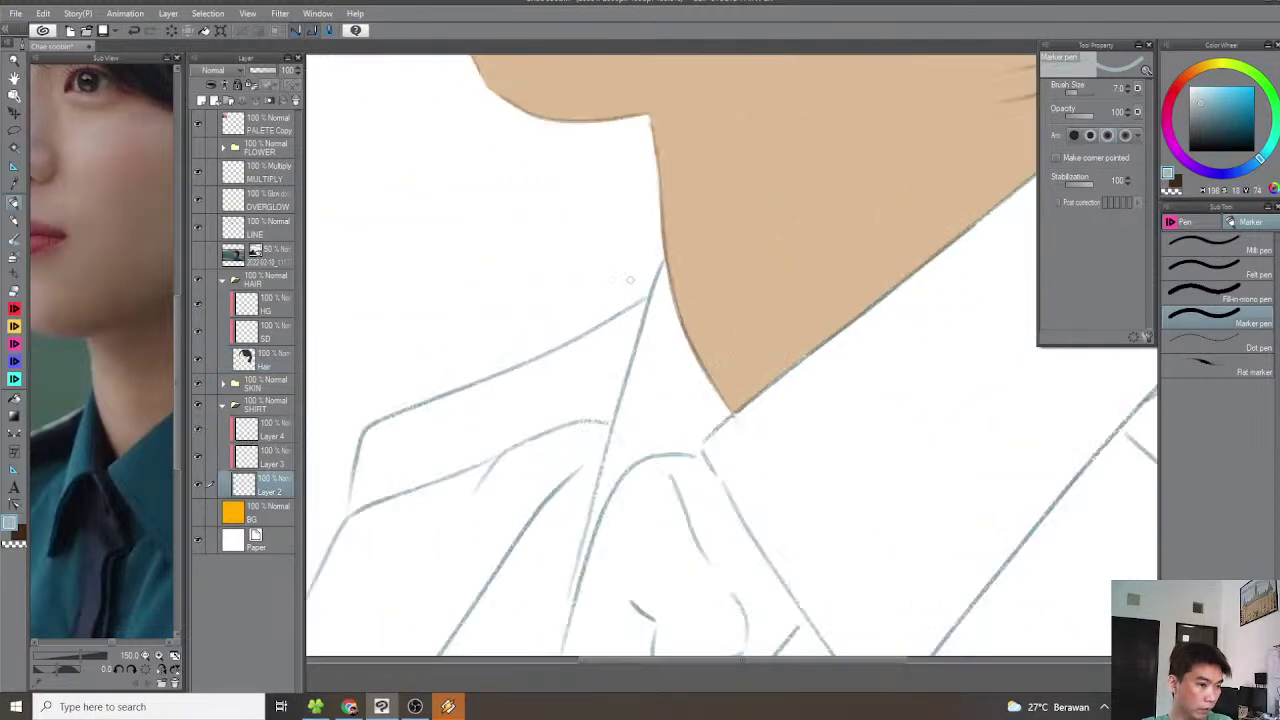
key(asciicircum)
key(asciicircum)
key(asciicircum)
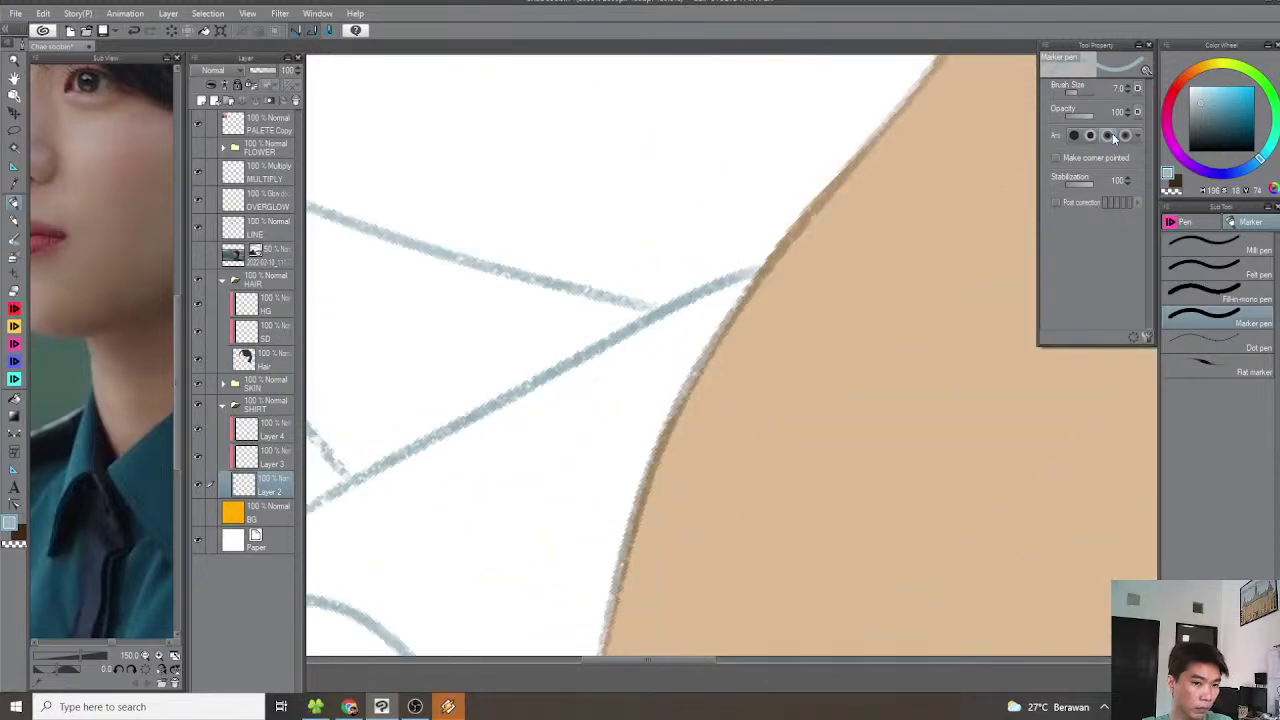
click(1229, 115)
drag(711, 292, 771, 251)
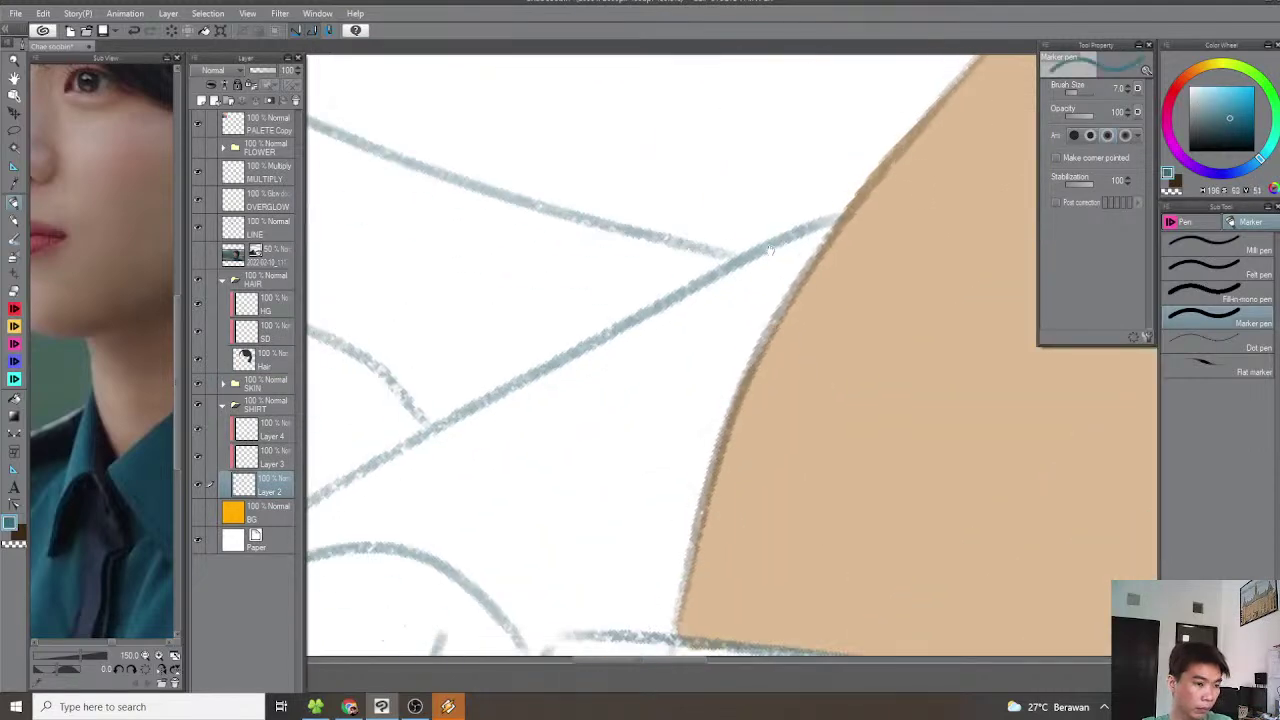
mouse_move(833, 222)
mouse_down()
mouse_move(704, 270)
mouse_move(843, 280)
mouse_move(781, 260)
mouse_move(716, 283)
mouse_move(859, 246)
mouse_move(837, 226)
mouse_move(796, 233)
mouse_move(532, 350)
mouse_up()
key(minus)
key(minus)
key(minus)
scroll(816, 228, down, 2)
scroll(789, 236, up, 2)
mouse_move(581, 332)
mouse_down()
mouse_move(535, 347)
mouse_move(852, 216)
mouse_move(522, 356)
mouse_up()
key(minus)
key(minus)
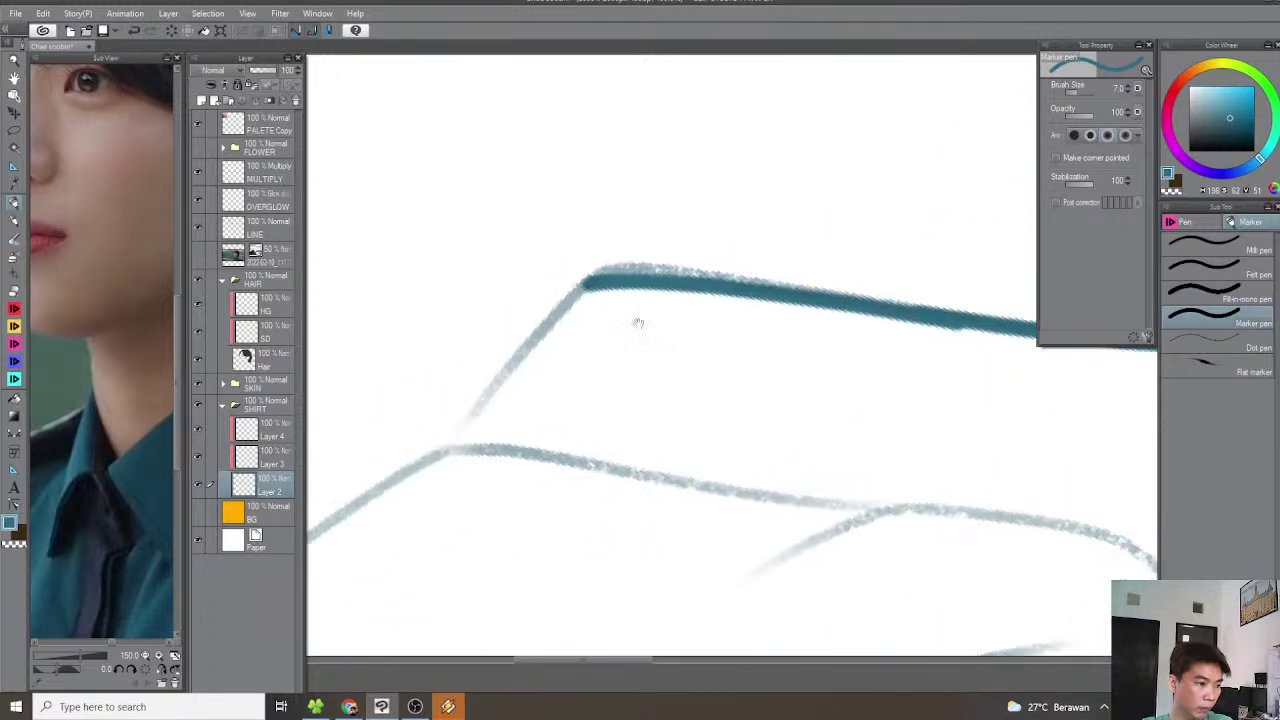
Continue the teal outline from the far shoulder corner down the sleeve's outer edge to the canvas's lower edge
key(minus)
mouse_move(700, 250)
mouse_down()
mouse_move(562, 418)
mouse_move(717, 297)
mouse_move(514, 426)
mouse_up()
scroll(552, 420, down, 2)
scroll(722, 290, up, 2)
mouse_move(538, 414)
mouse_down()
mouse_move(722, 269)
mouse_move(707, 291)
mouse_move(769, 276)
mouse_move(596, 332)
mouse_move(498, 413)
mouse_move(684, 247)
mouse_move(510, 413)
mouse_move(333, 501)
mouse_up()
key(asciicircum)
scroll(394, 484, down, 2)
key(minus)
key(minus)
key(minus)
key(minus)
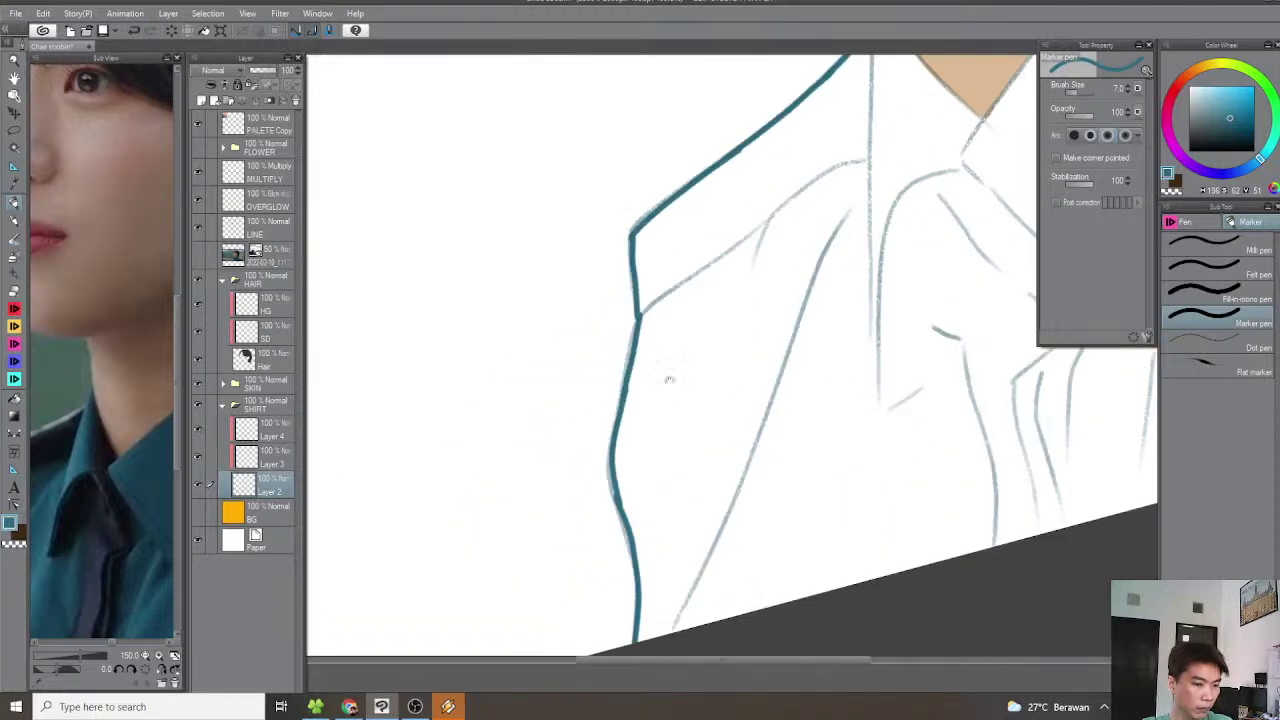
Enlarge the marker pen to 12 or more and draw the shirt's teal border along the canvas's lower edge
key(ctrl+minus)
drag(666, 380, 562, 320)
key(ctrl+minus)
mouse_move(714, 363)
mouse_down()
mouse_move(607, 388)
mouse_move(468, 460)
mouse_move(613, 392)
mouse_up()
scroll(444, 467, up, 1)
key(bracketright)
key(bracketright)
key(bracketright)
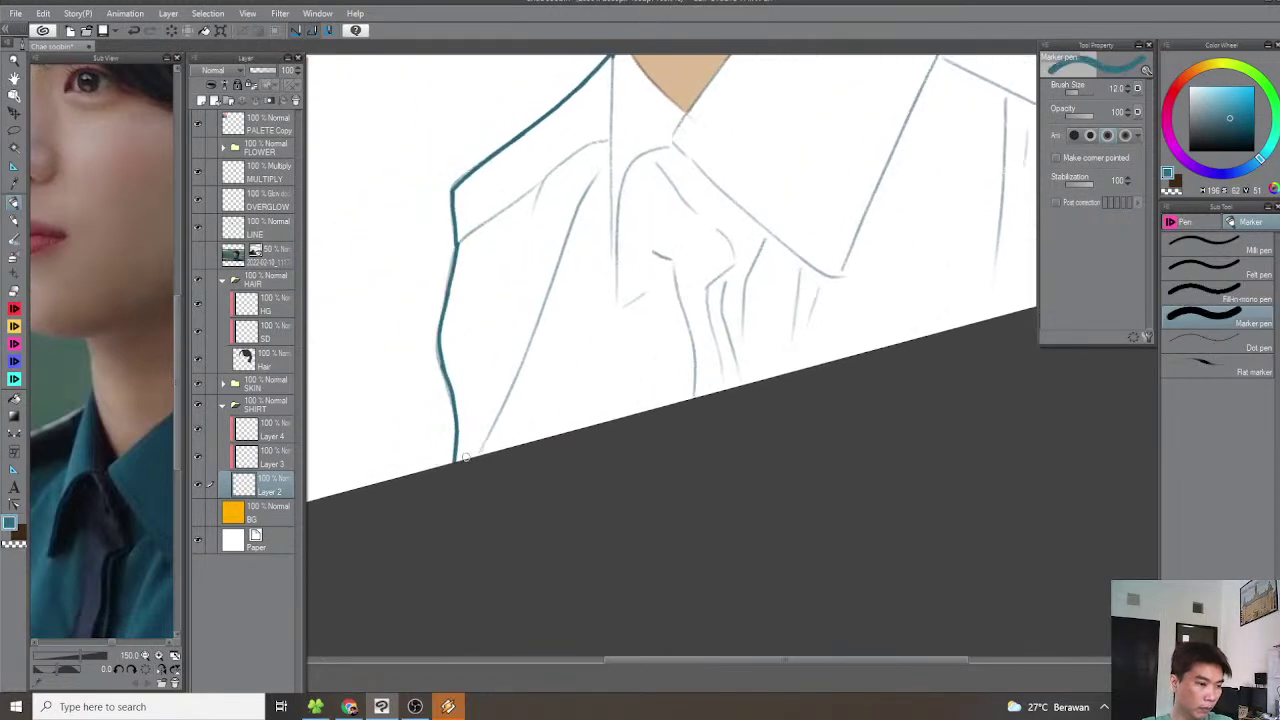
scroll(479, 454, up, 1)
drag(447, 463, 623, 409)
mouse_move(545, 436)
mouse_down()
mouse_move(848, 351)
mouse_move(553, 437)
mouse_move(906, 340)
mouse_move(562, 440)
mouse_move(926, 348)
mouse_up()
key(bracketright)
key(bracketright)
key(bracketright)
mouse_move(711, 365)
mouse_down()
mouse_move(819, 441)
mouse_move(927, 478)
mouse_up()
drag(797, 457, 905, 440)
drag(683, 414, 871, 458)
Reduce the marker pen to size 8 and outline the far collar edge along the neck down to its base
scroll(652, 420, up, 2)
key(bracketleft)
key(bracketleft)
key(bracketleft)
key(bracketleft)
key(bracketleft)
key(bracketleft)
key(asciicircum)
mouse_move(612, 309)
mouse_down()
mouse_move(797, 317)
mouse_move(875, 280)
mouse_move(756, 298)
mouse_move(605, 375)
mouse_move(482, 465)
mouse_up()
Outline the near collar's upper edge from the base of the neck up to the hair
key(minus)
key(minus)
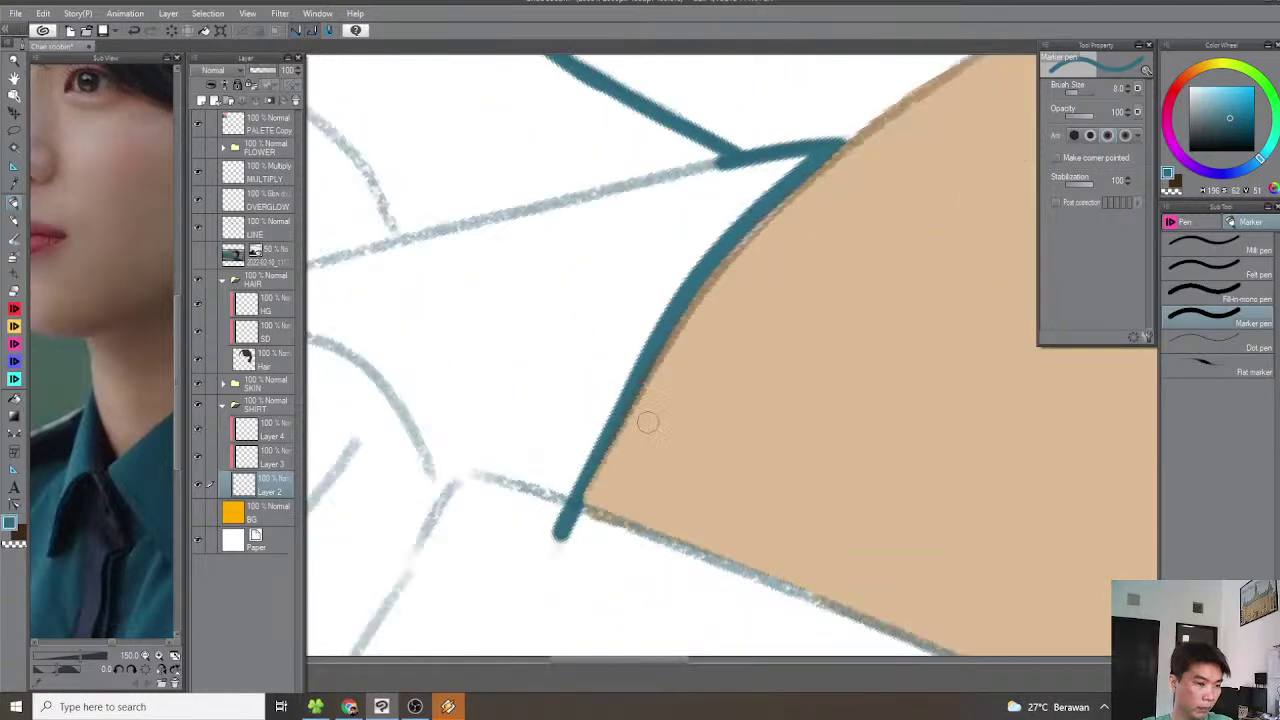
key(minus)
key(minus)
key(minus)
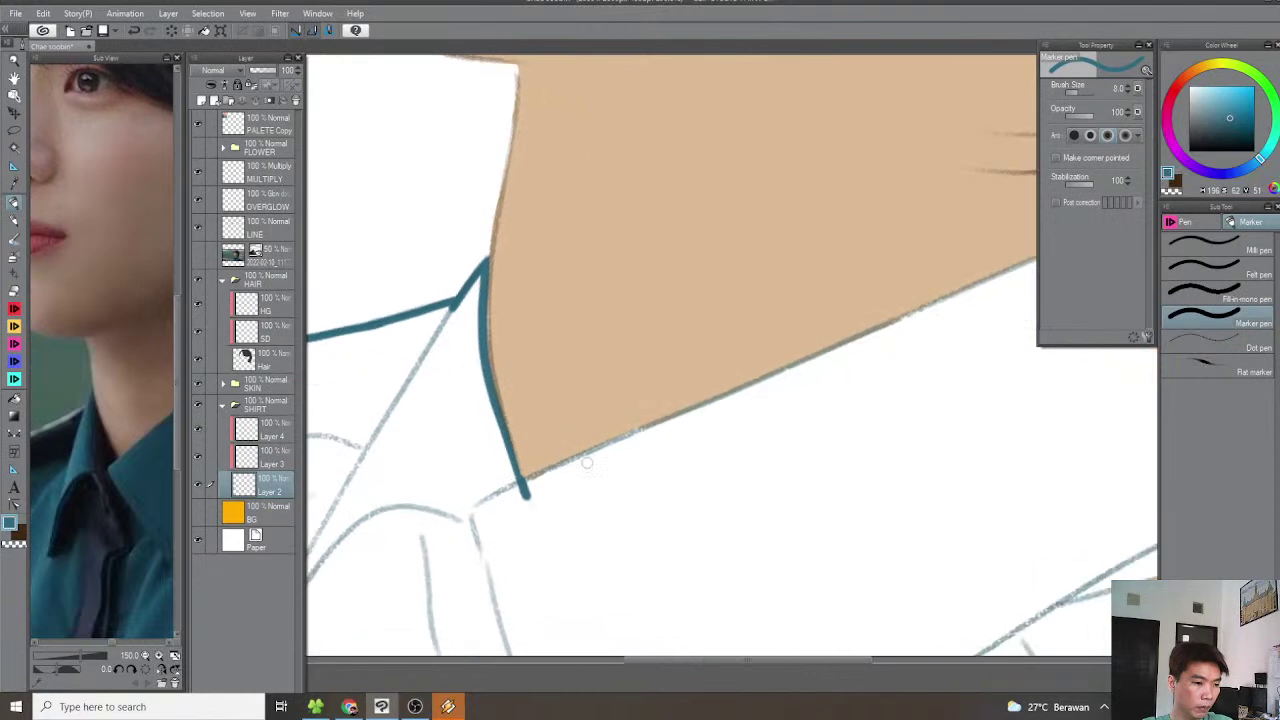
drag(525, 490, 748, 392)
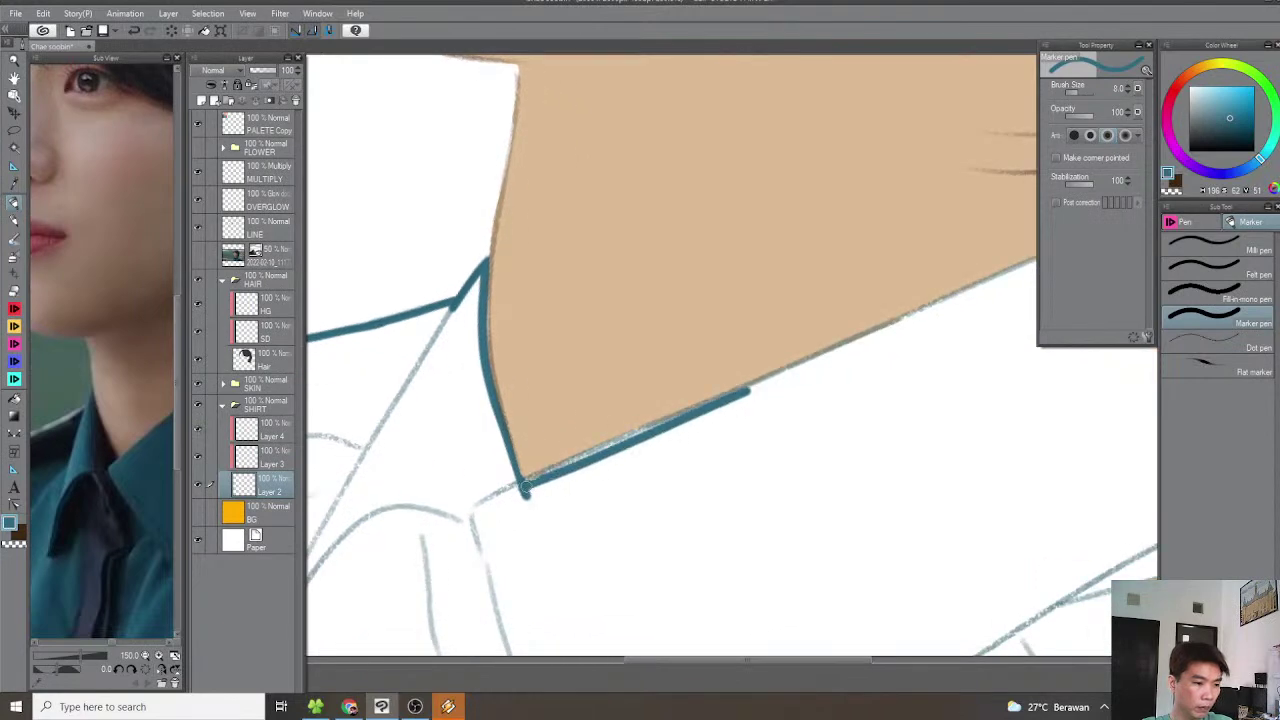
mouse_move(646, 427)
mouse_down()
mouse_move(781, 378)
mouse_move(599, 453)
mouse_up()
drag(514, 474, 985, 277)
drag(921, 311, 768, 368)
scroll(770, 366, up, 2)
mouse_move(660, 391)
mouse_down()
mouse_move(896, 282)
mouse_move(931, 284)
mouse_move(962, 314)
mouse_up()
Trace the collar's rounded back edge below the hair and down to the near shoulder
key(minus)
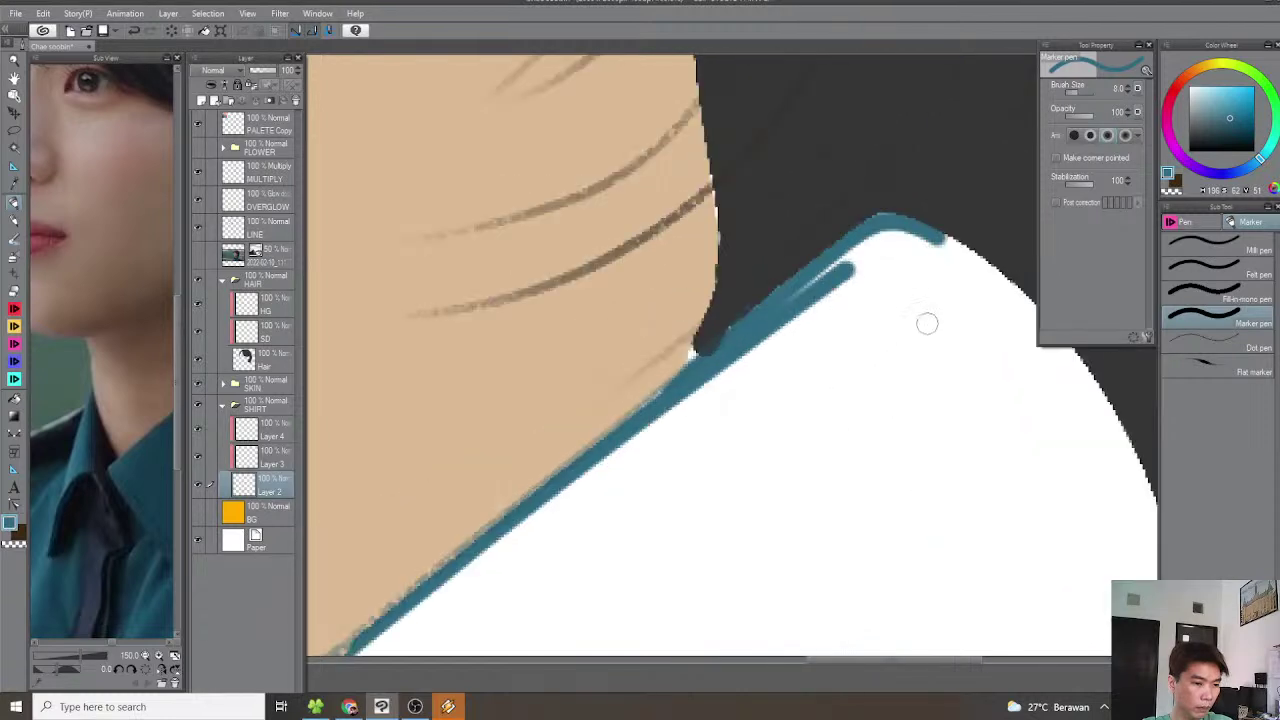
key(minus)
key(minus)
key(minus)
key(minus)
drag(820, 331, 732, 533)
key(minus)
drag(646, 340, 601, 460)
drag(525, 419, 652, 314)
mouse_move(537, 395)
mouse_down()
mouse_move(674, 303)
mouse_move(956, 236)
mouse_up()
mouse_move(956, 238)
mouse_down()
mouse_move(697, 323)
mouse_move(798, 272)
mouse_move(711, 386)
mouse_move(591, 362)
mouse_up()
key(minus)
key(asciicircum)
key(asciicircum)
key(asciicircum)
drag(493, 402, 857, 332)
drag(869, 335, 650, 380)
key(minus)
Outline the near shoulder's upper edge from the collar out to the canvas's side edge, closing the shirt shape
scroll(612, 388, down, 2)
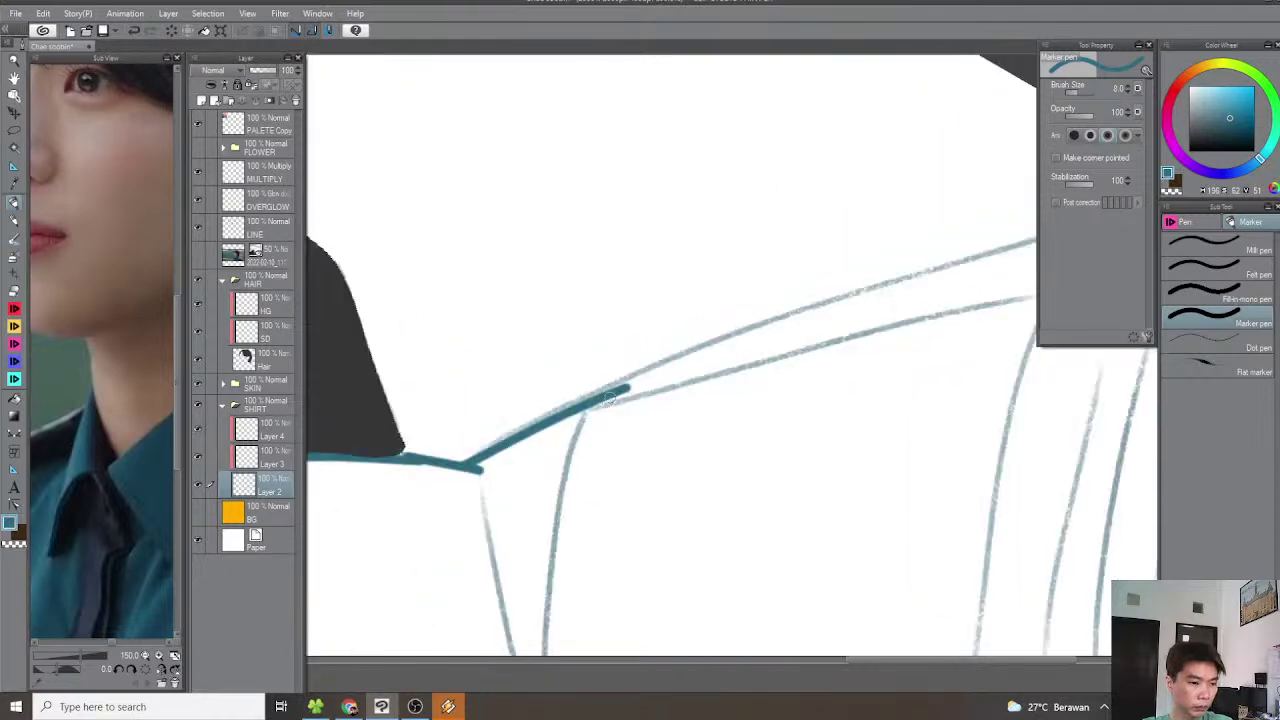
drag(567, 410, 936, 272)
scroll(900, 285, up, 2)
drag(565, 389, 1000, 268)
scroll(664, 344, up, 2)
drag(664, 344, 917, 280)
scroll(917, 280, down, 2)
mouse_move(677, 340)
mouse_down()
mouse_move(998, 263)
mouse_move(662, 342)
mouse_move(542, 387)
mouse_move(954, 268)
mouse_move(660, 349)
mouse_move(397, 463)
mouse_up()
scroll(997, 263, up, 2)
Fill the outlined shirt with the dark teal and return to the marker pen
scroll(711, 346, down, 6)
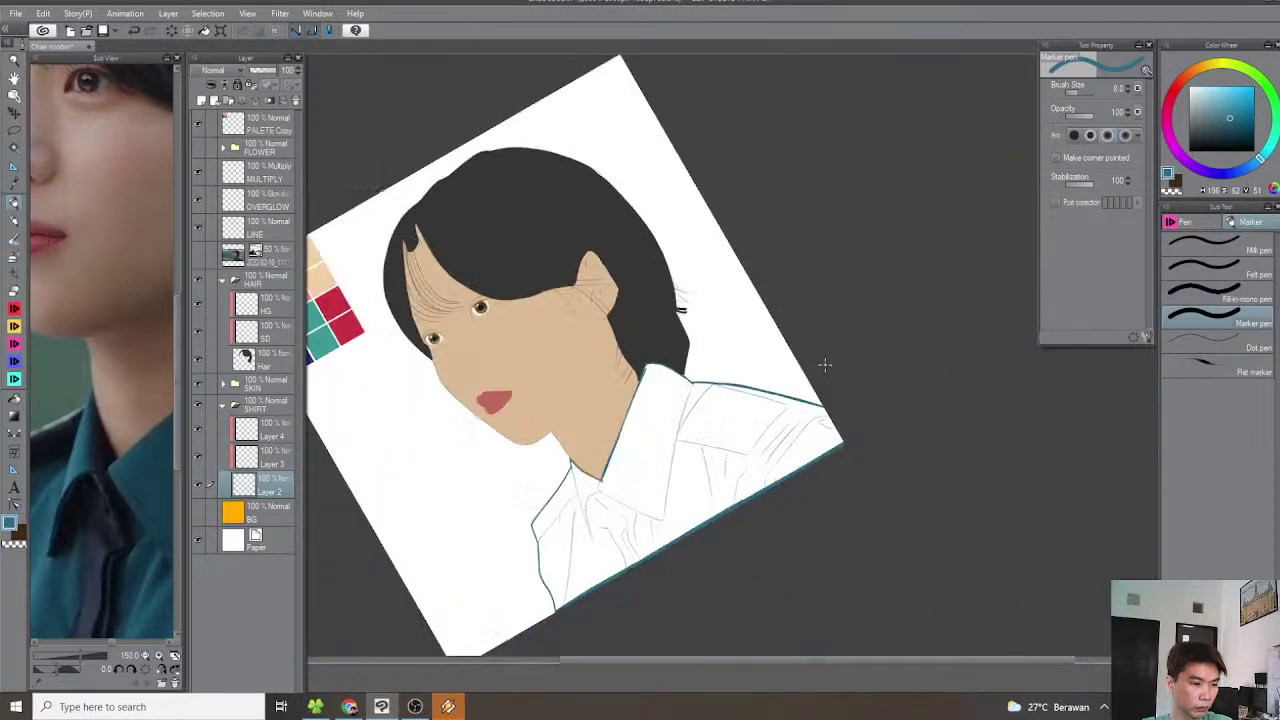
key(g)
scroll(740, 435, up, 3)
click(740, 435)
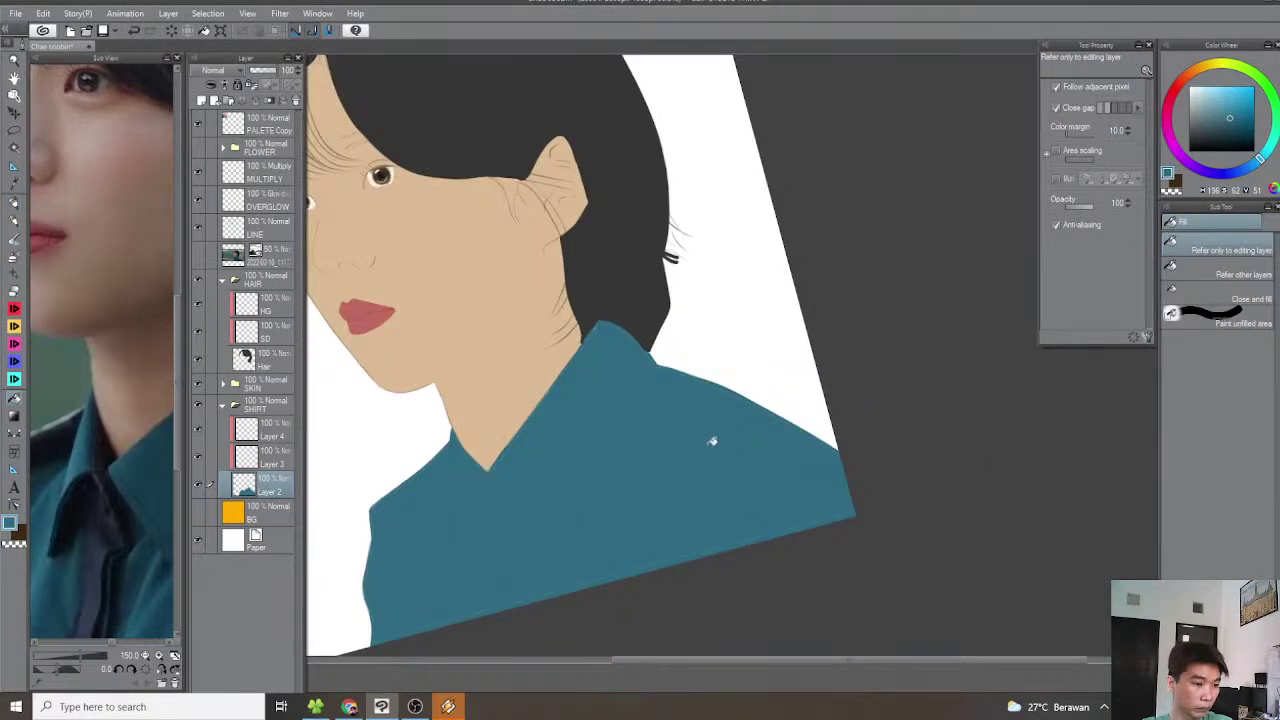
key(p)
scroll(704, 432, down, 1)
key(asciicircum)
drag(626, 373, 795, 410)
scroll(847, 353, down, 1)
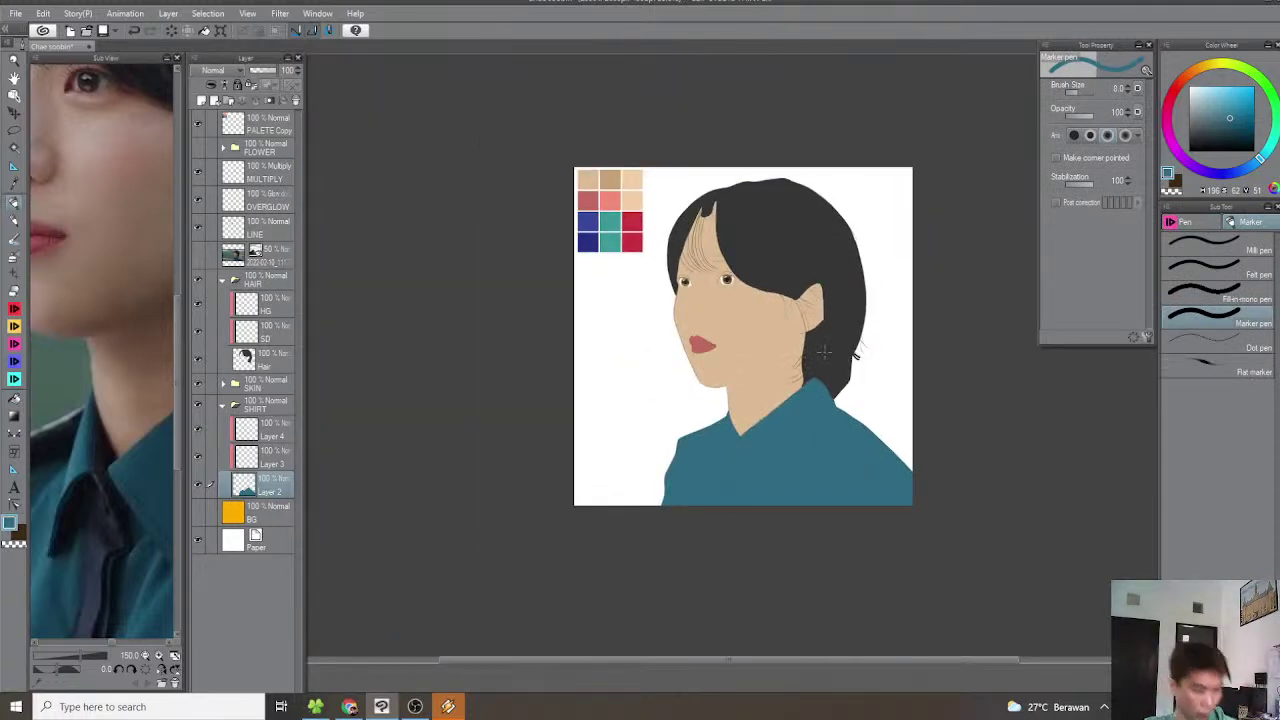
Sample the hair's near-black grey and make the Hair layer active
scroll(818, 352, up, 3)
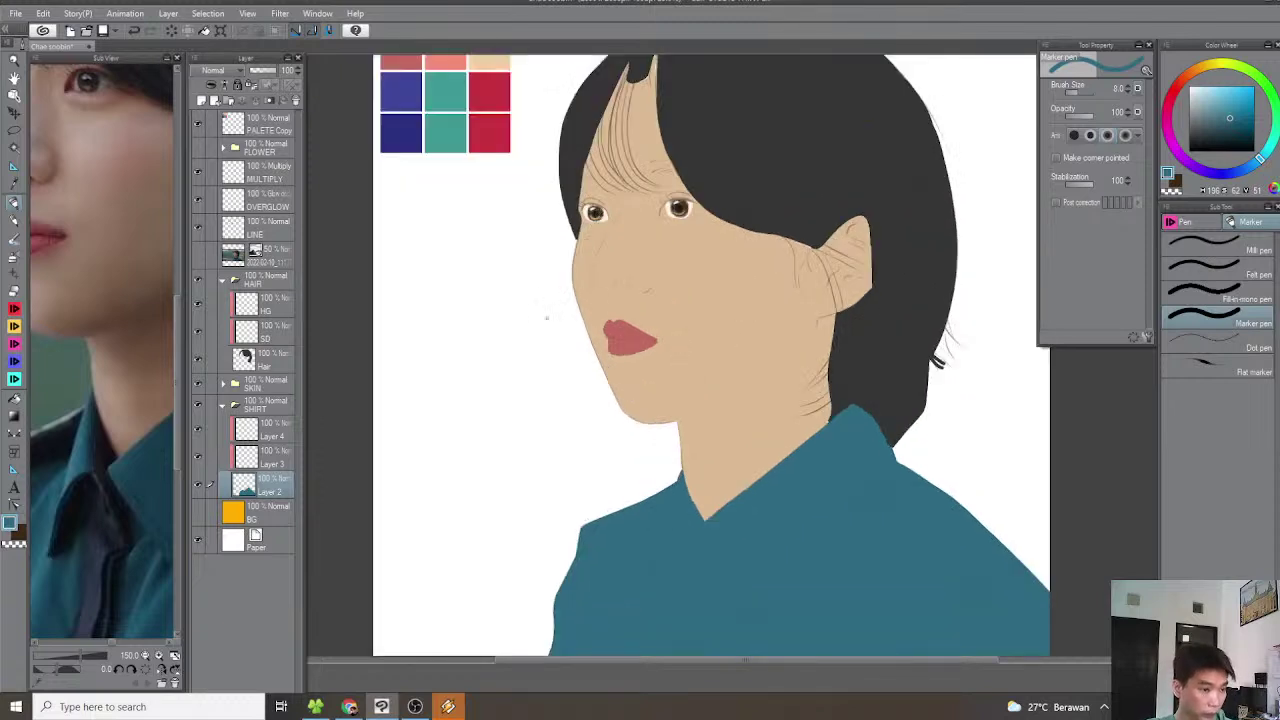
scroll(691, 247, up, 4)
scroll(741, 264, down, 2)
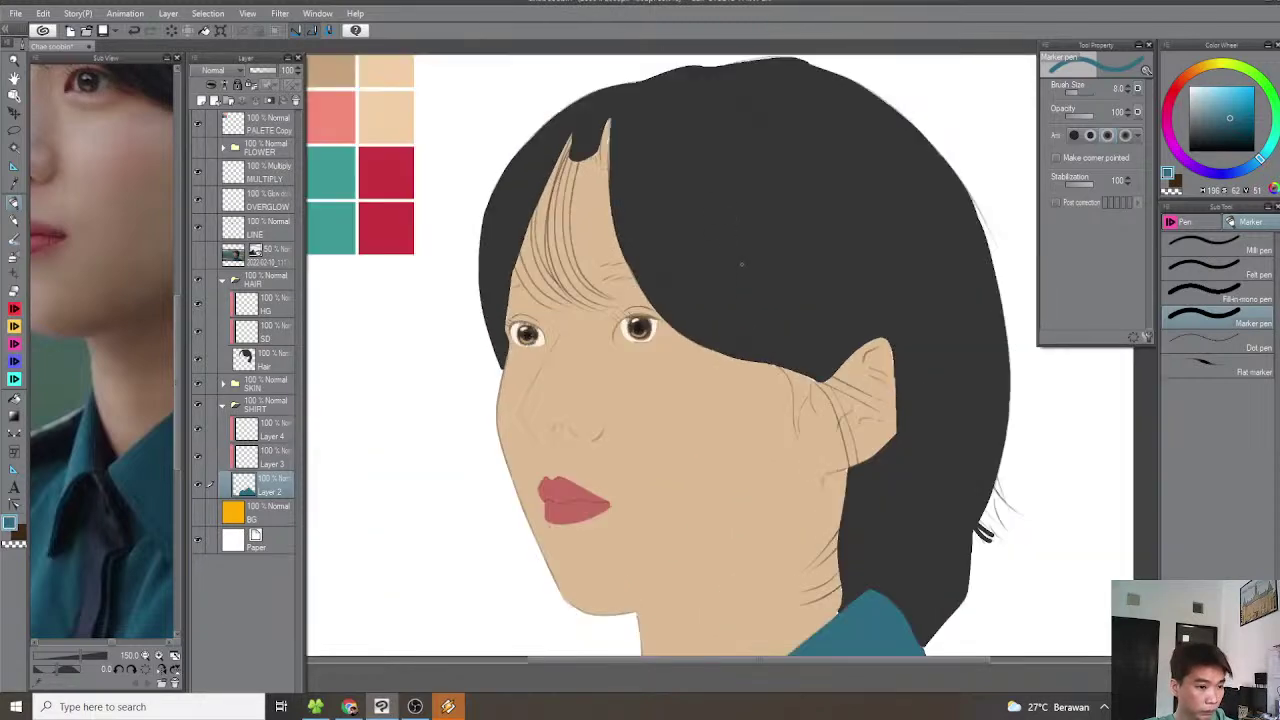
scroll(760, 278, up, 2)
alt+click(766, 283)
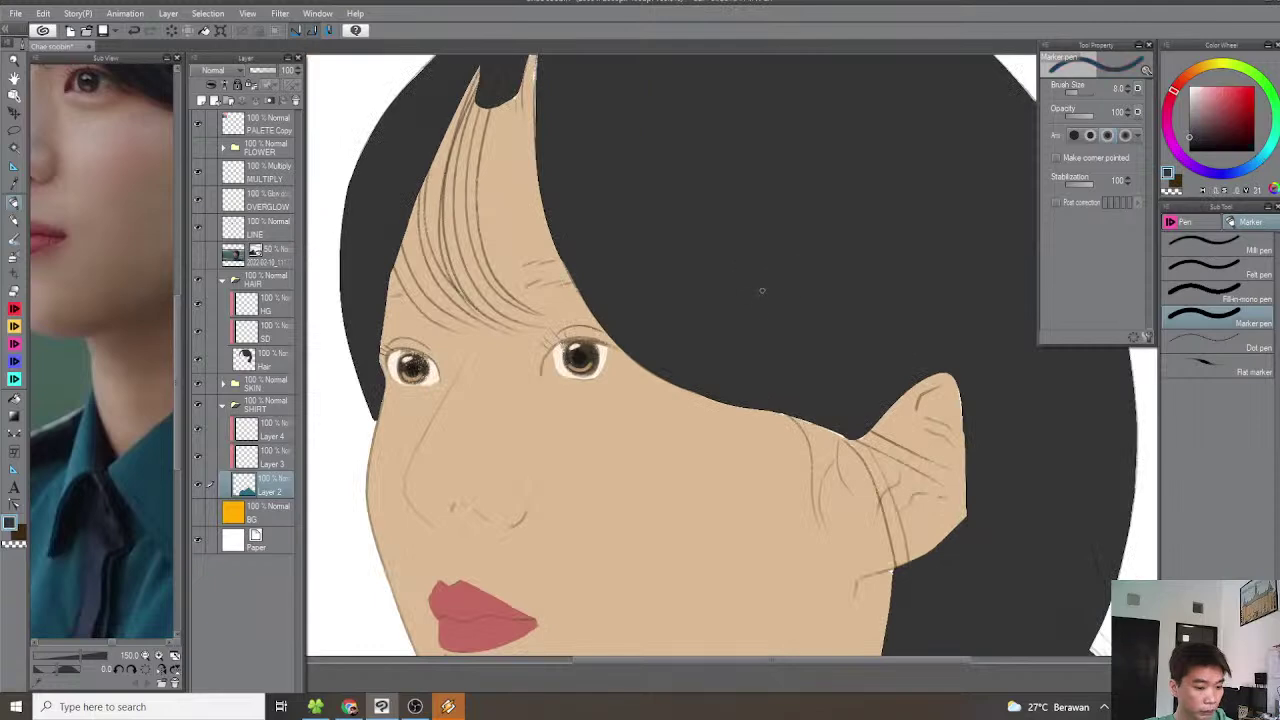
click(265, 362)
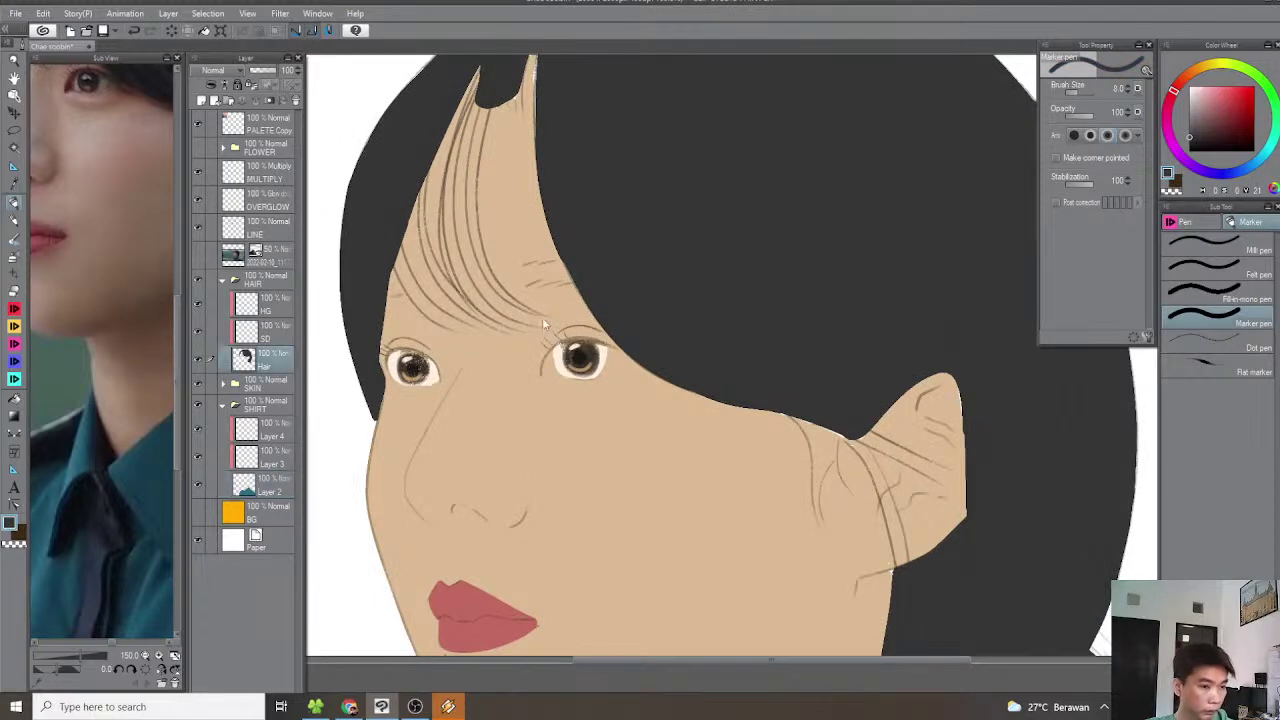
Lighten the Hair layer by raising its luminosity to about 18 with Hue/Saturation/Luminosity
key(ctrl+u)
drag(1078, 363, 1100, 363)
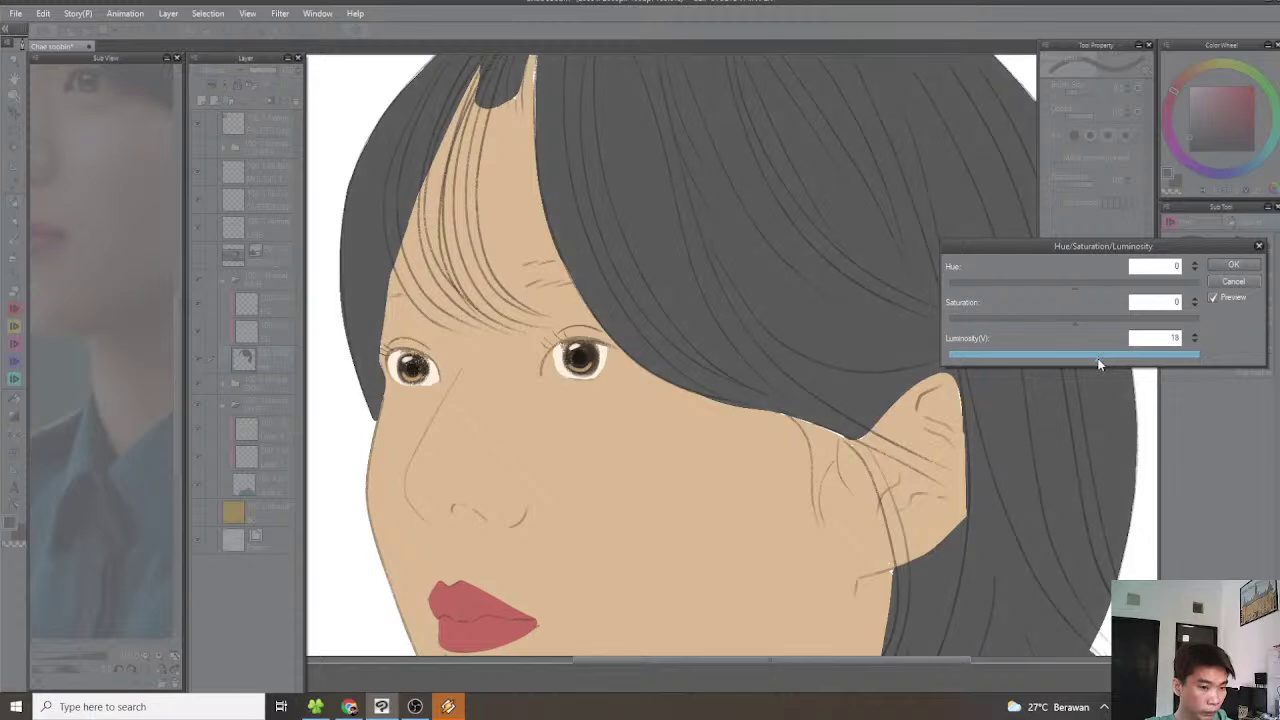
drag(1096, 364, 1098, 364)
click(1222, 264)
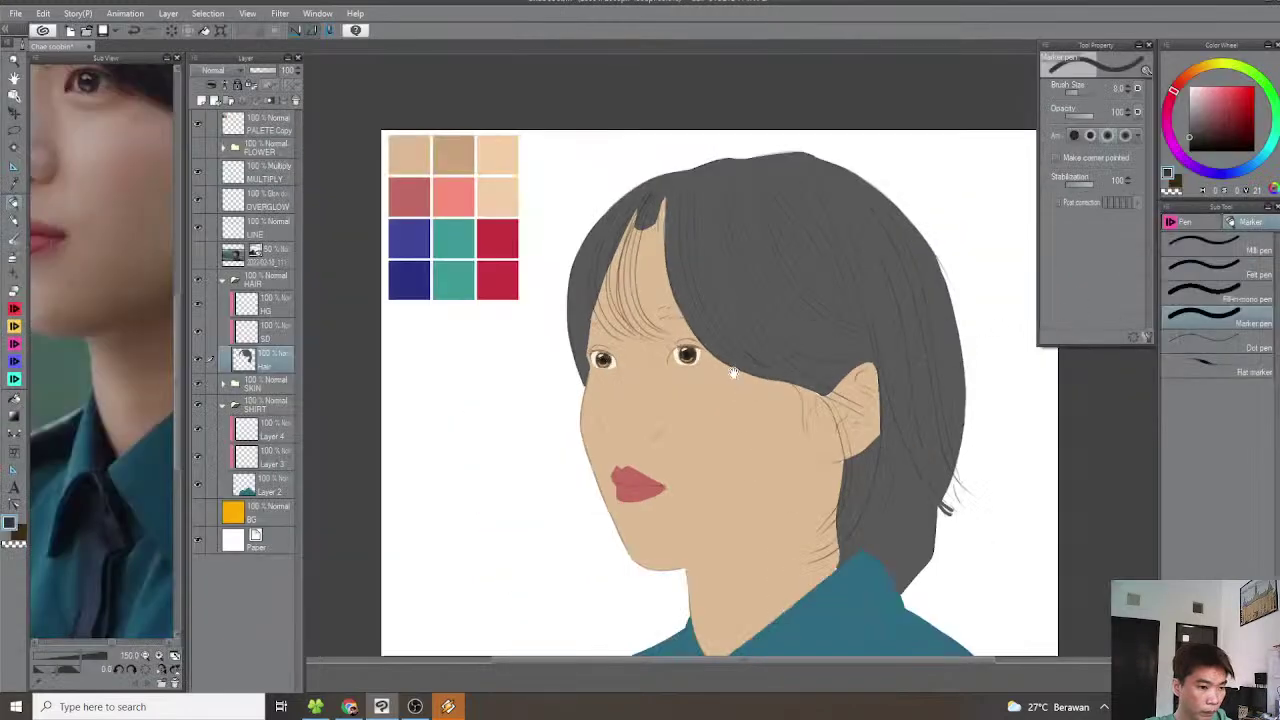
Switch to the Hotline Fuzzy brush at size 5 and try a stroke along the near eyebrow
drag(735, 371, 788, 359)
scroll(786, 358, up, 2)
drag(615, 232, 709, 375)
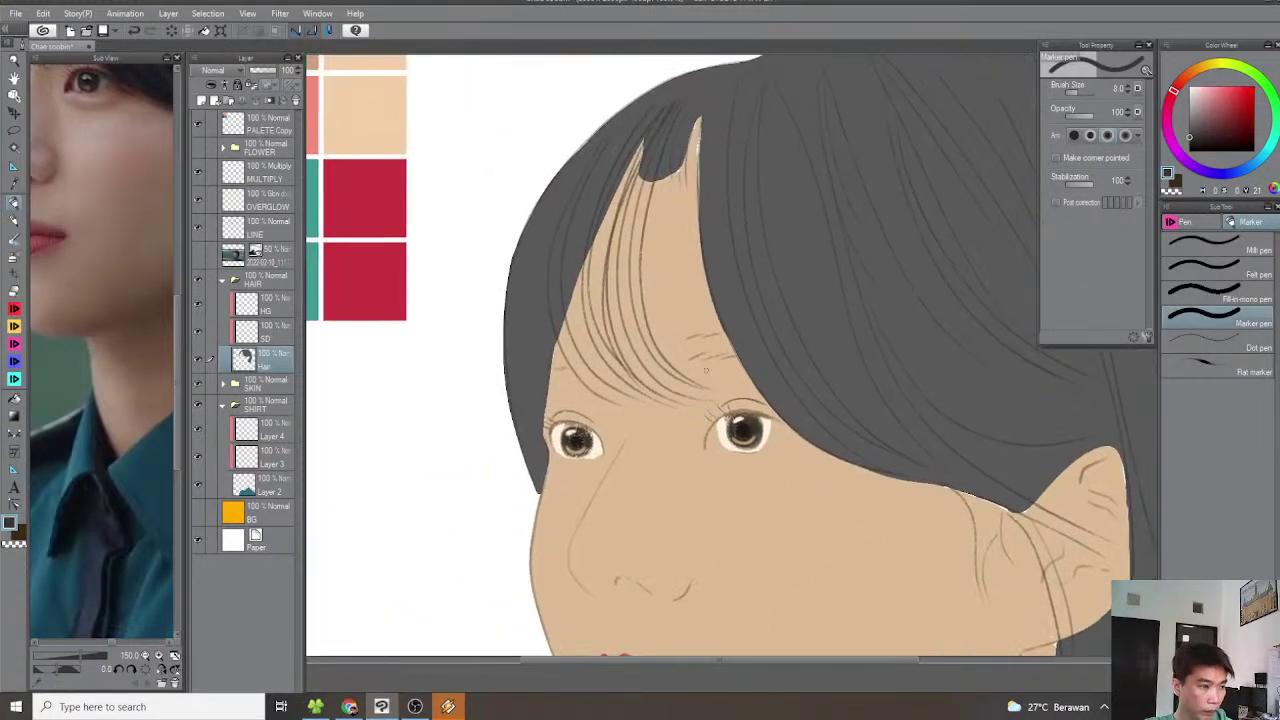
drag(121, 418, 180, 545)
scroll(686, 354, up, 2)
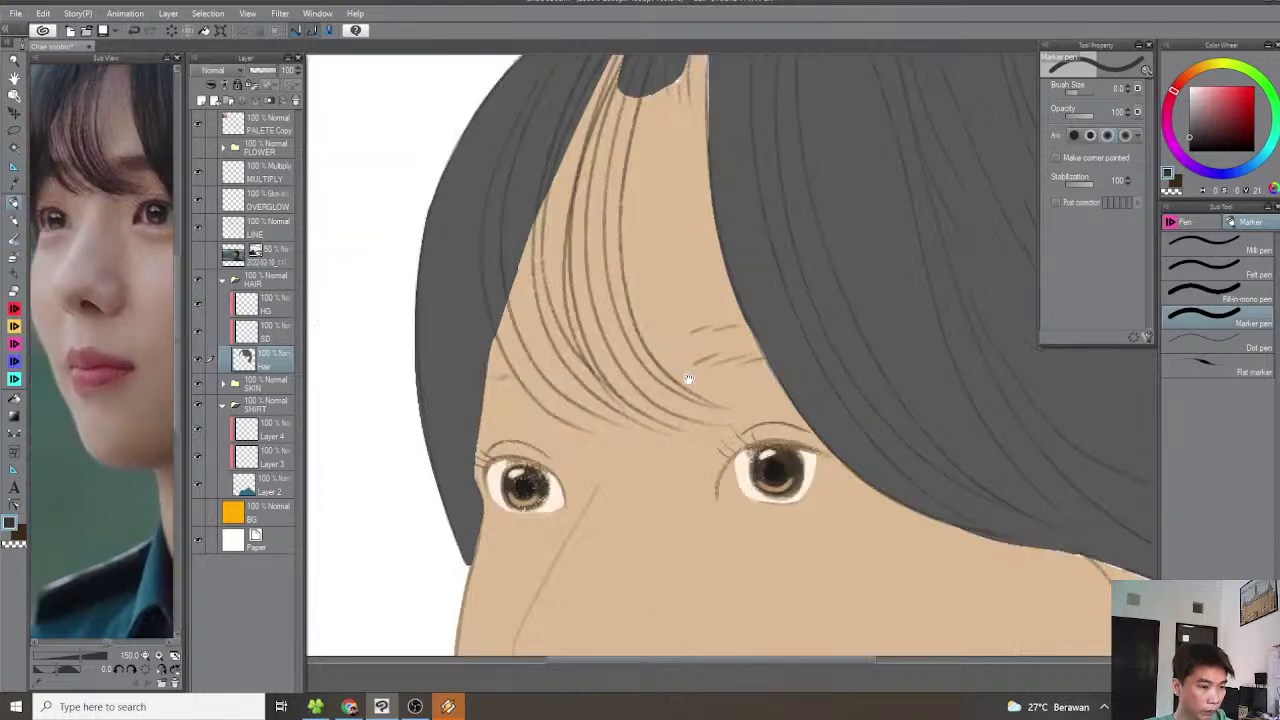
scroll(689, 378, up, 2)
click(1190, 224)
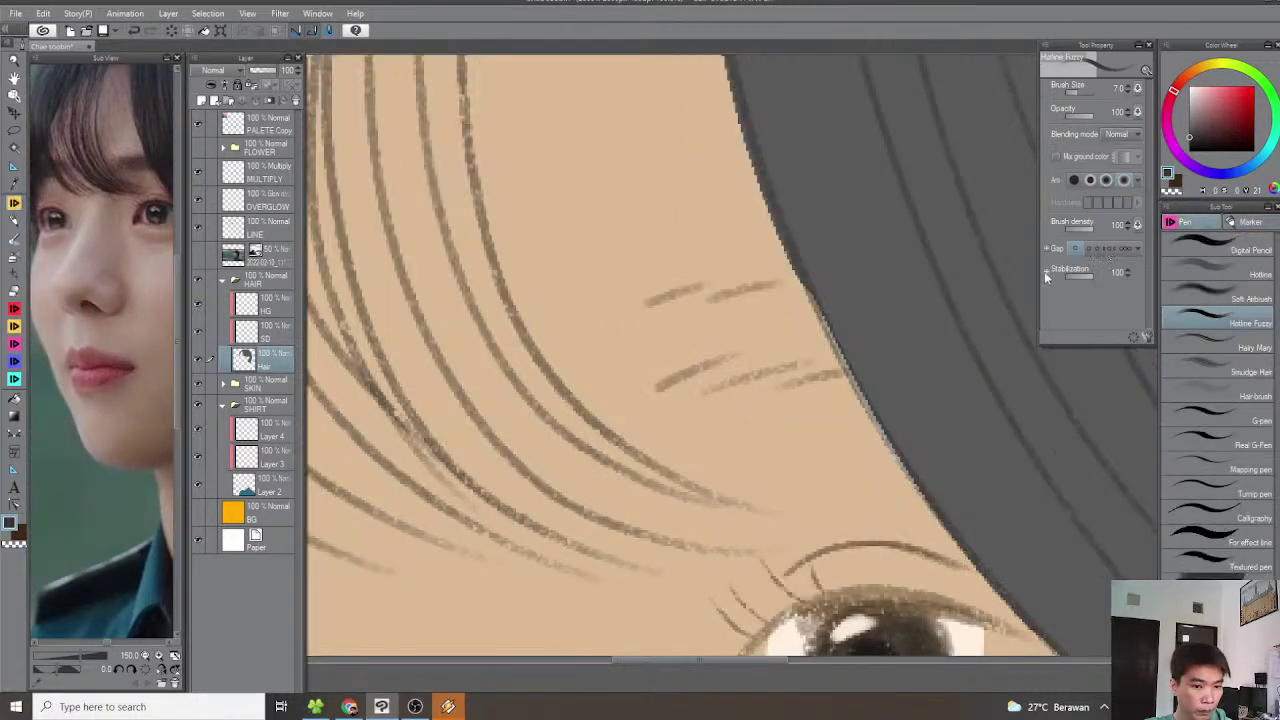
key(bracketleft)
key(bracketleft)
key(bracketleft)
key(bracketleft)
key(bracketleft)
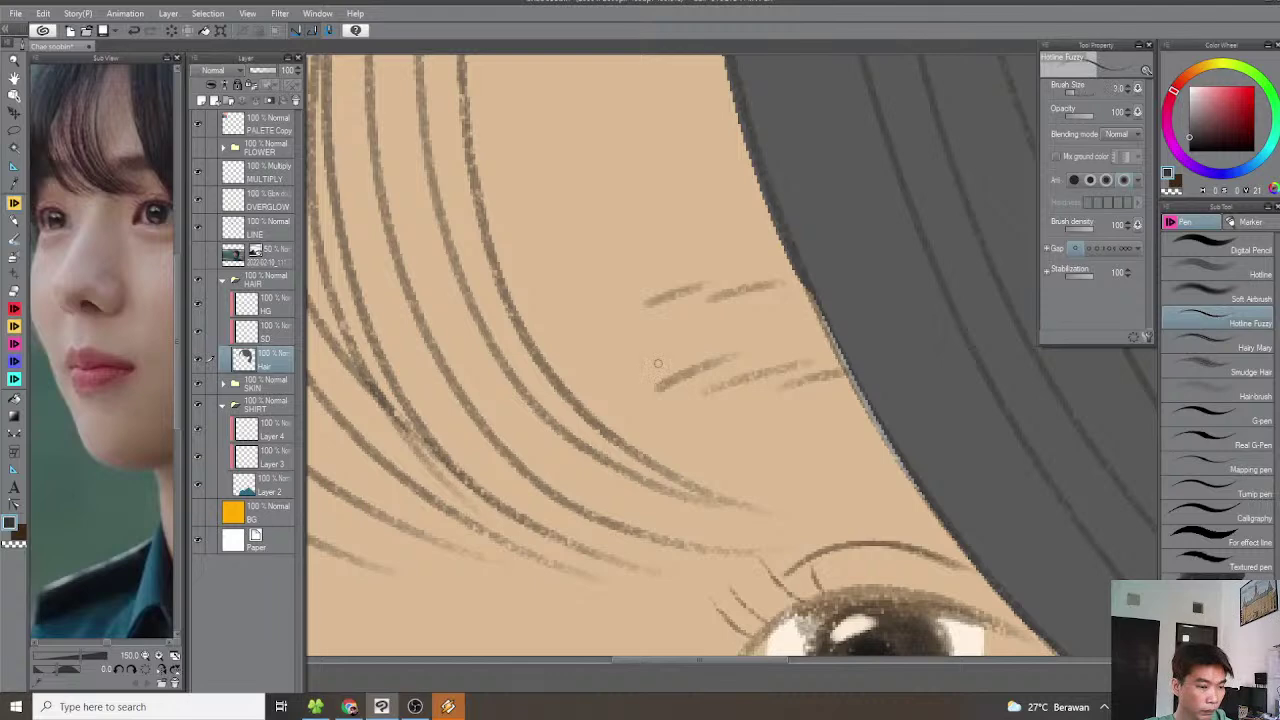
scroll(679, 366, up, 2)
key(bracketright)
key(bracketright)
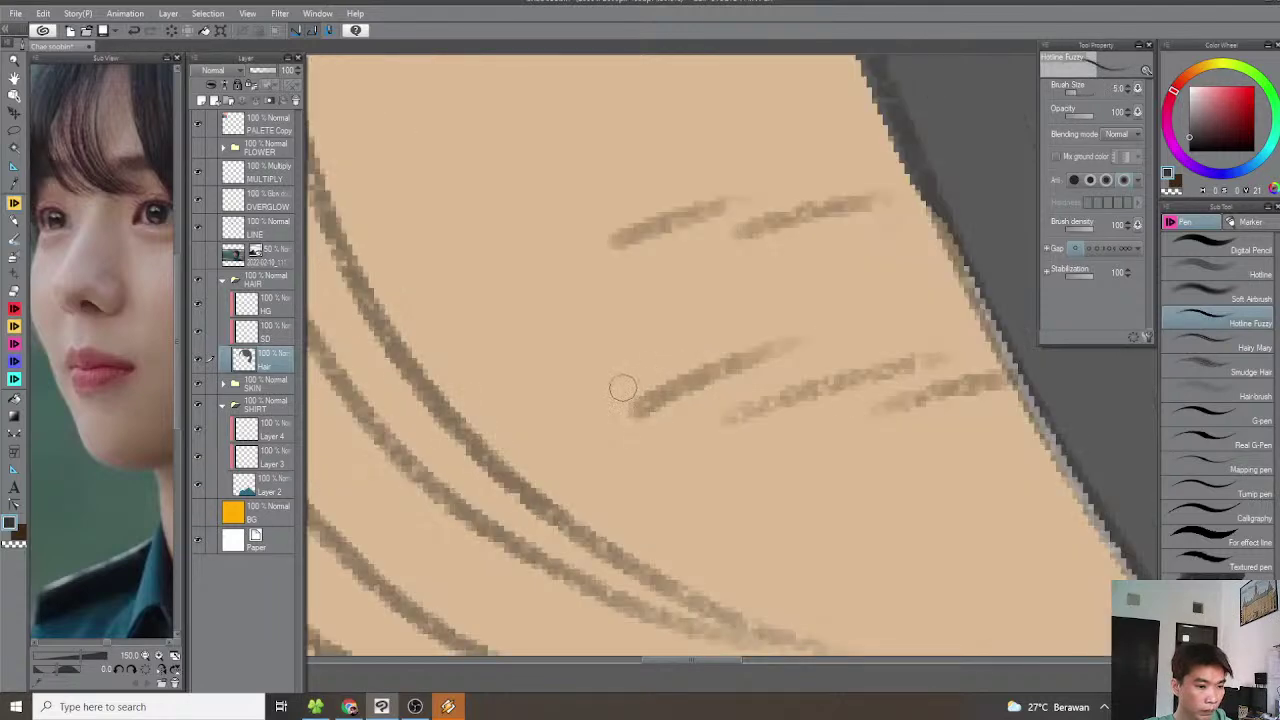
drag(624, 388, 790, 321)
key(ctrl+z)
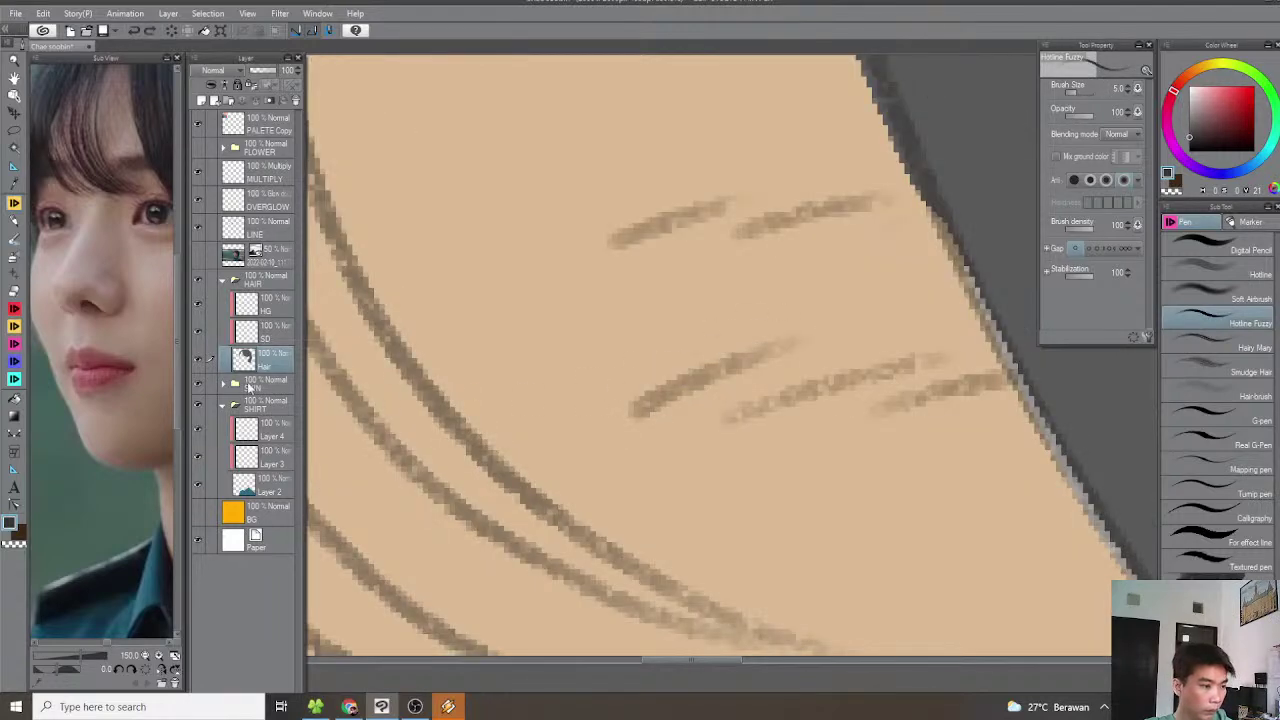
Collapse the SHIRT folder, expand the SKIN folder and make its SD layer active
click(224, 404)
click(223, 384)
click(267, 440)
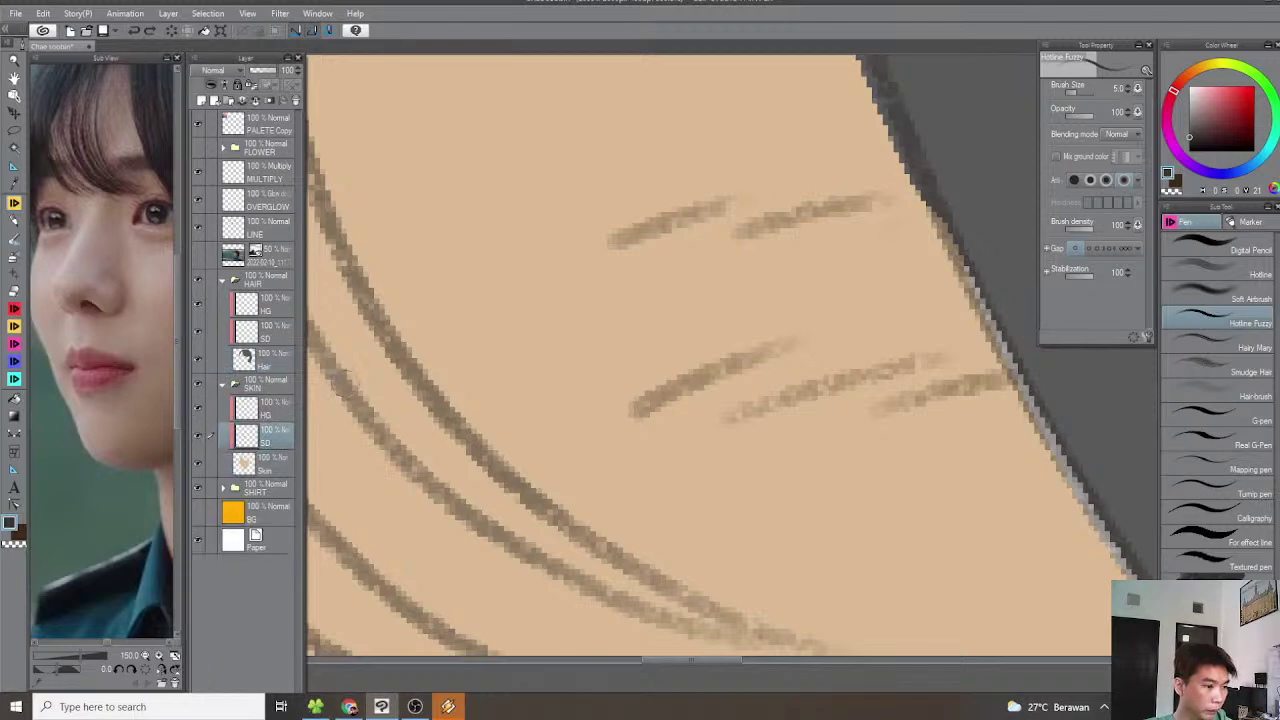
Fill in the near eyebrow with slanted dark grey strokes at brush size 10
key(bracketright)
key(bracketright)
key(bracketright)
key(bracketright)
drag(612, 272, 734, 224)
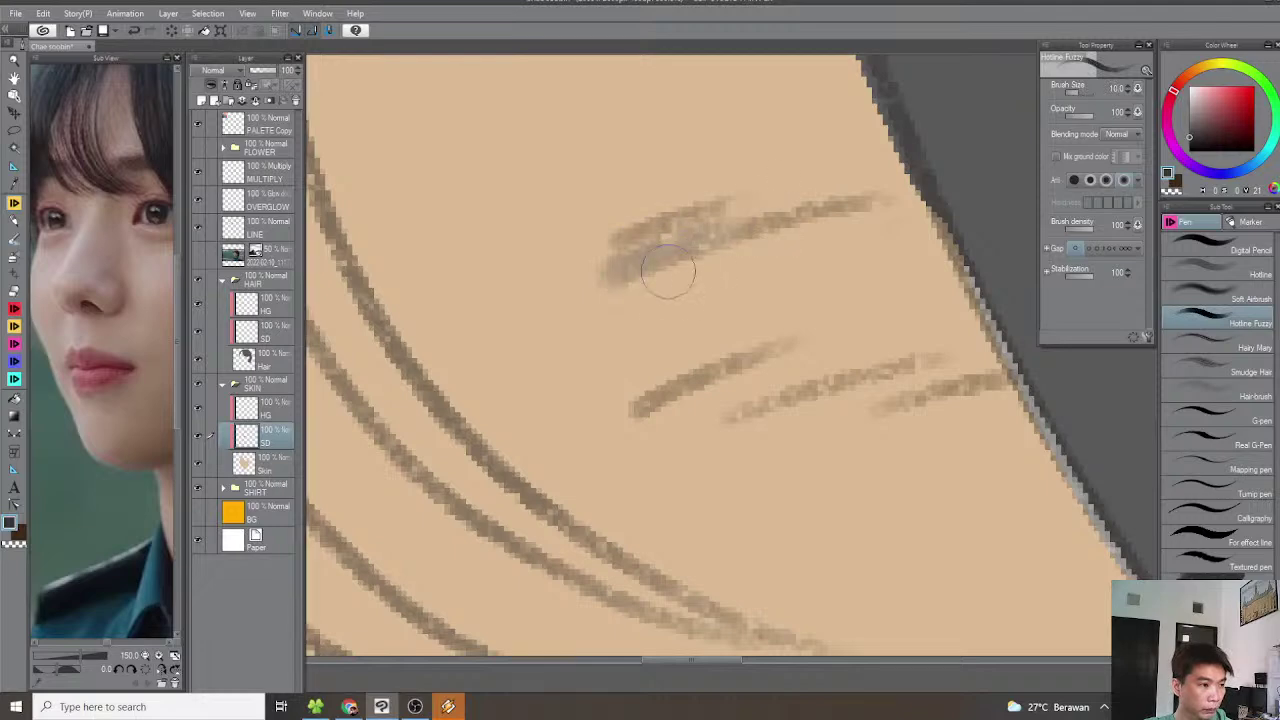
mouse_move(651, 286)
mouse_down()
mouse_move(808, 235)
mouse_move(646, 310)
mouse_move(854, 251)
mouse_move(644, 346)
mouse_move(759, 316)
mouse_move(682, 357)
mouse_move(815, 330)
mouse_move(775, 356)
mouse_move(963, 314)
mouse_move(848, 369)
mouse_move(951, 284)
mouse_move(818, 277)
mouse_move(838, 245)
mouse_move(899, 222)
mouse_up()
scroll(897, 248, down, 5)
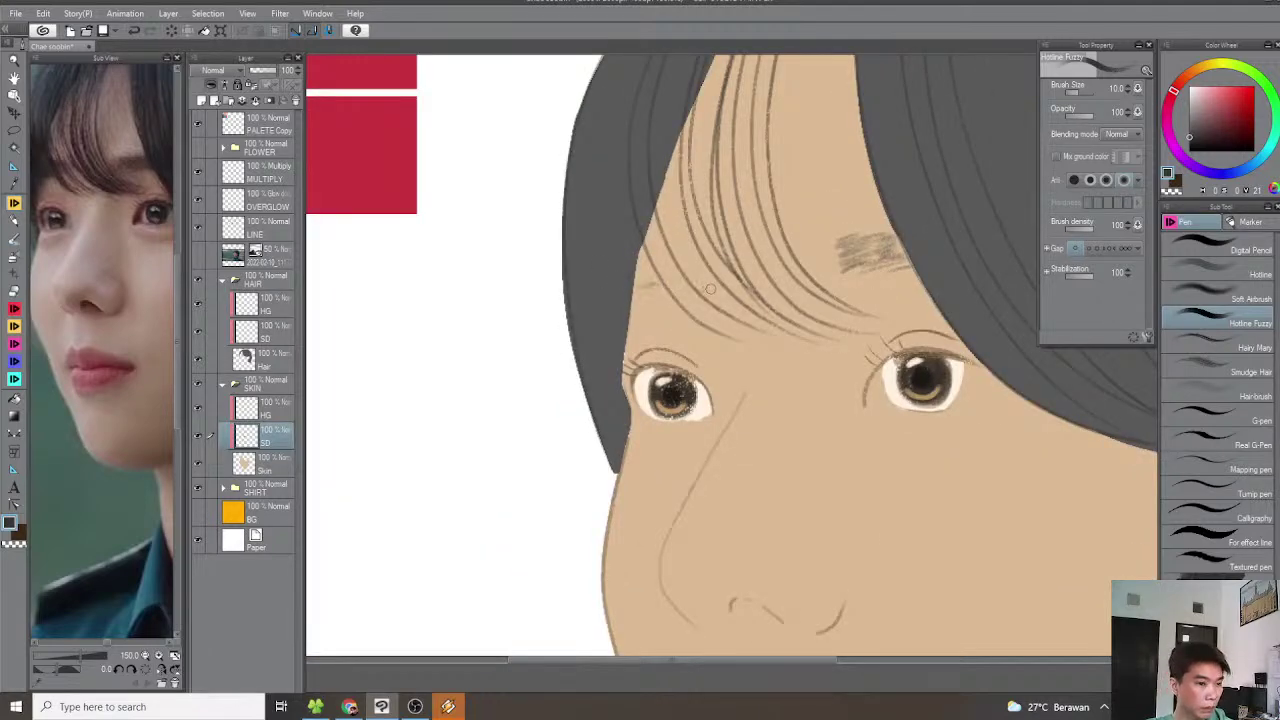
Refine the near eyebrow's inner end and lower edge with dark strokes at brush size 6
scroll(870, 279, up, 6)
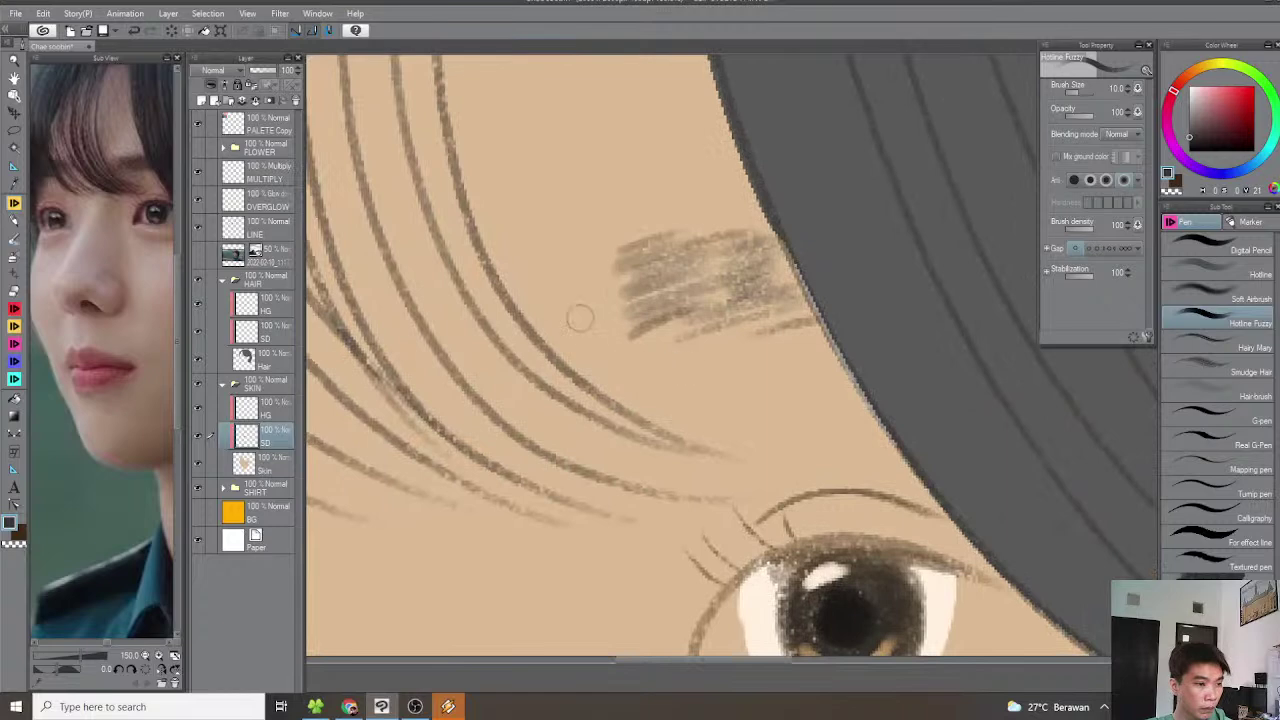
key(bracketleft)
key(bracketleft)
key(bracketleft)
drag(708, 373, 625, 277)
key(asciicircum)
key(ctrl+z)
scroll(700, 371, down, 1)
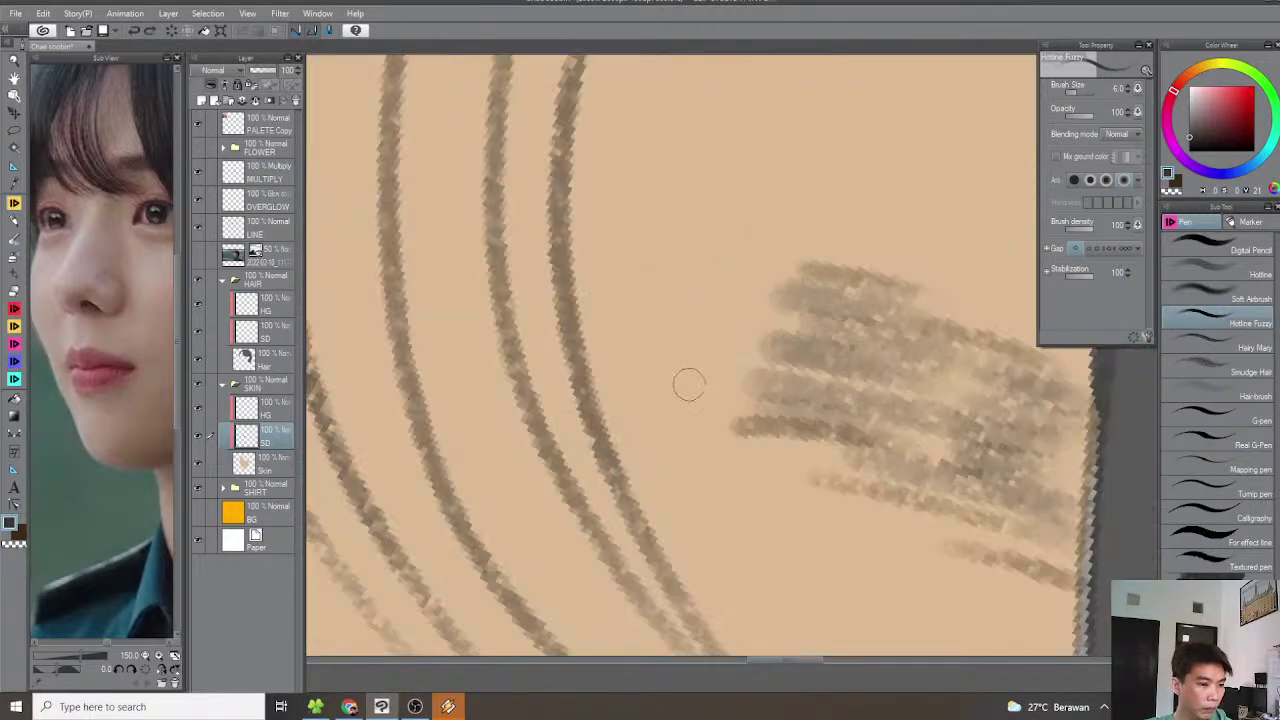
mouse_move(689, 384)
mouse_down()
mouse_move(676, 282)
mouse_move(677, 326)
mouse_move(766, 250)
mouse_up()
key(minus)
drag(704, 330, 780, 288)
drag(739, 398, 733, 328)
key(minus)
drag(694, 379, 781, 326)
drag(738, 377, 904, 310)
drag(814, 366, 997, 306)
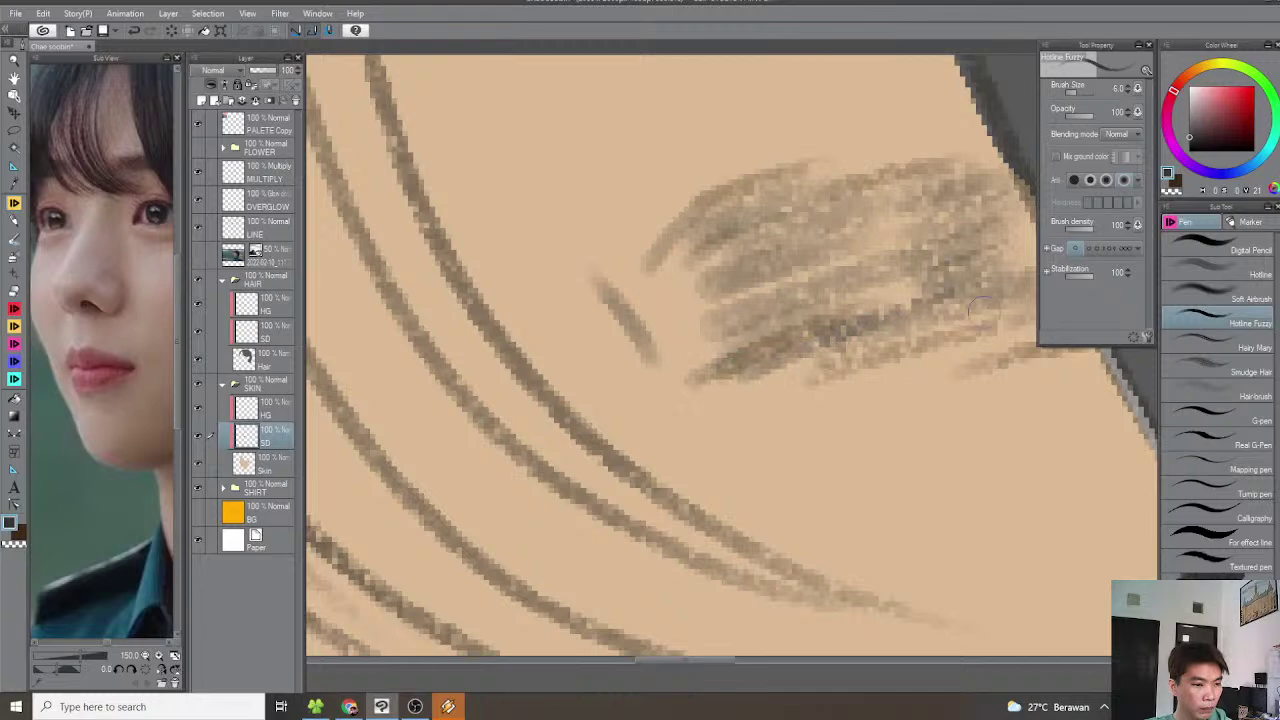
scroll(997, 307, down, 6)
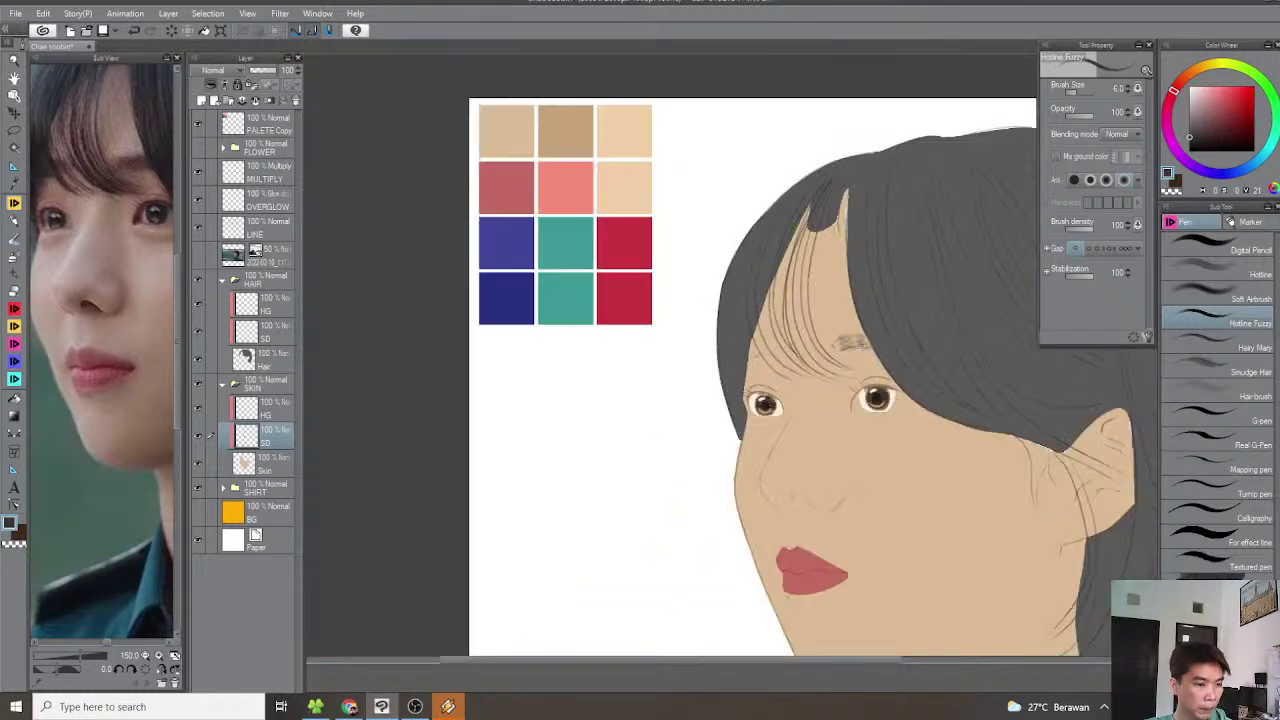
Check the far eyebrow's shape by briefly showing the reference photo layer over the drawing
scroll(753, 371, up, 5)
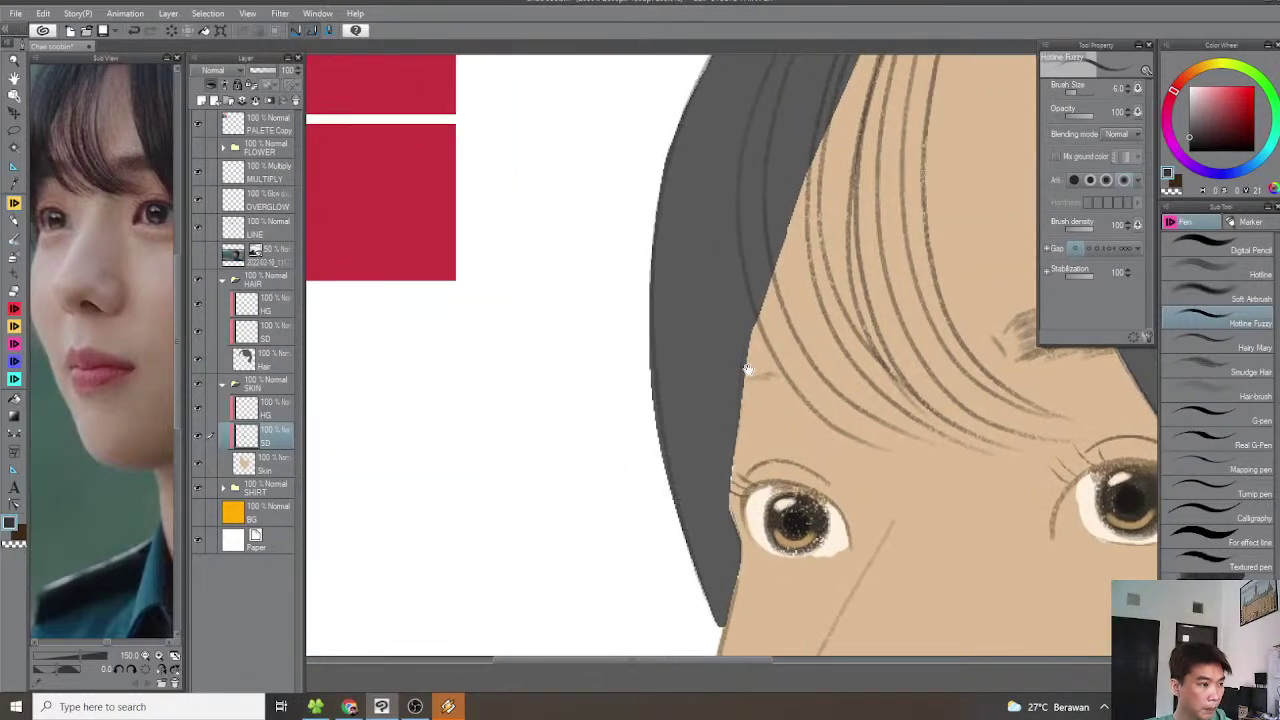
scroll(758, 366, up, 2)
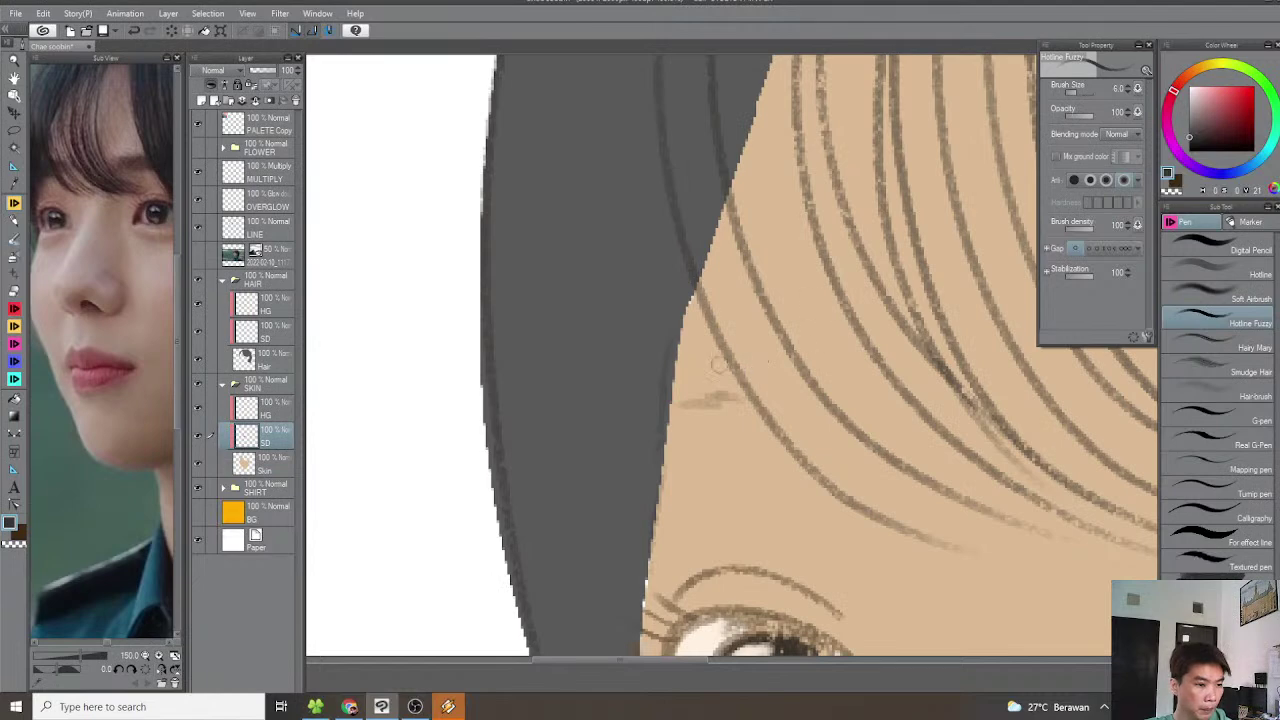
click(197, 257)
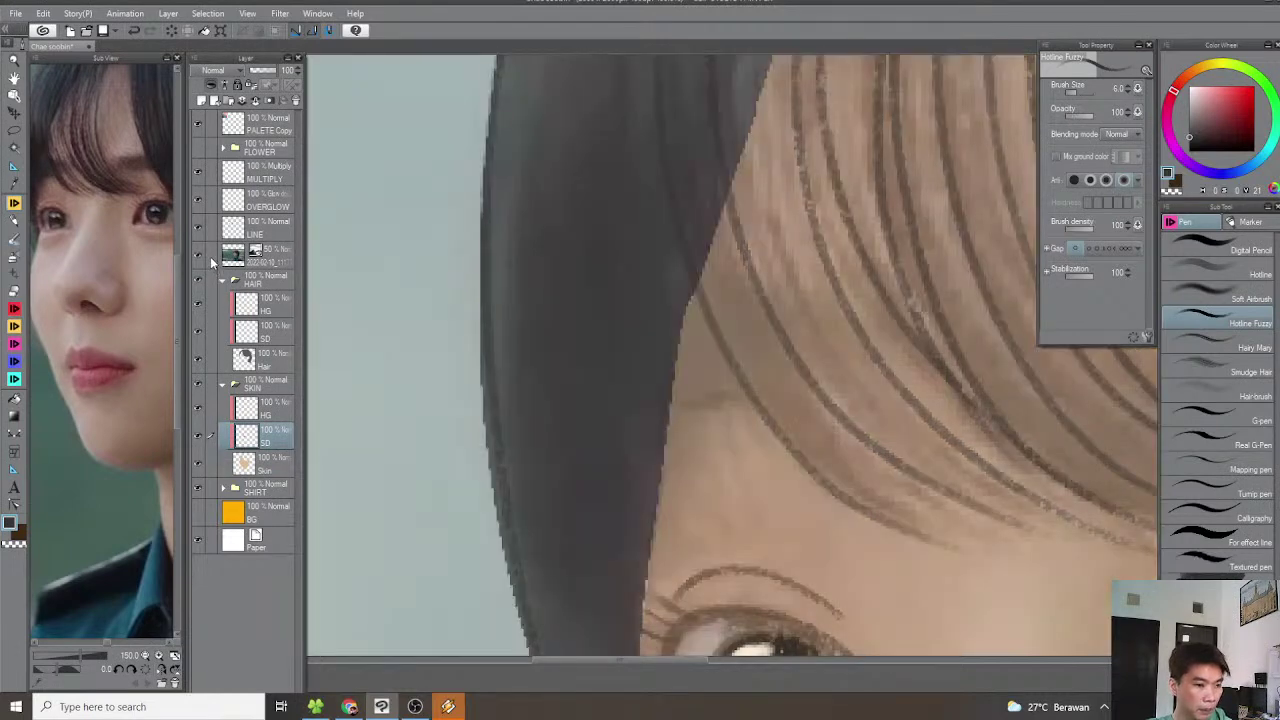
click(201, 261)
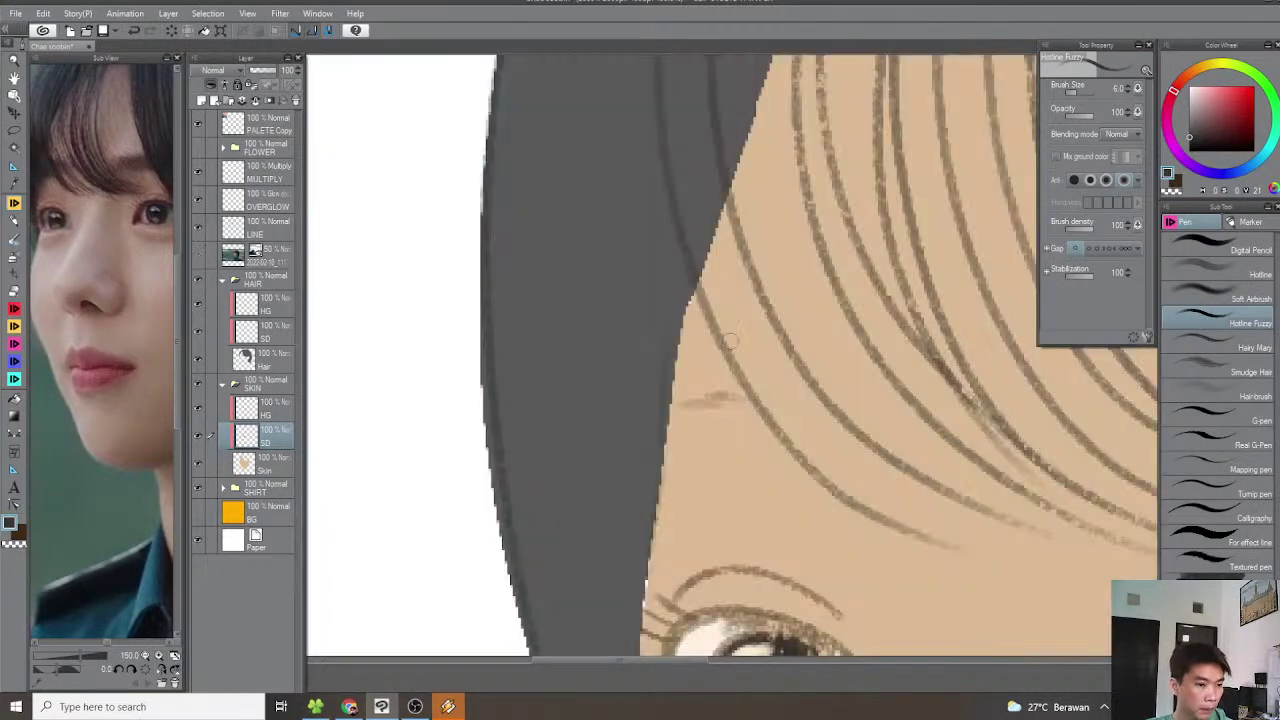
Fill in the far eyebrow beside the hair's edge with dark grey strokes at brush size 10
key(])
key(])
mouse_move(810, 380)
mouse_down()
mouse_move(677, 366)
mouse_move(650, 390)
mouse_up()
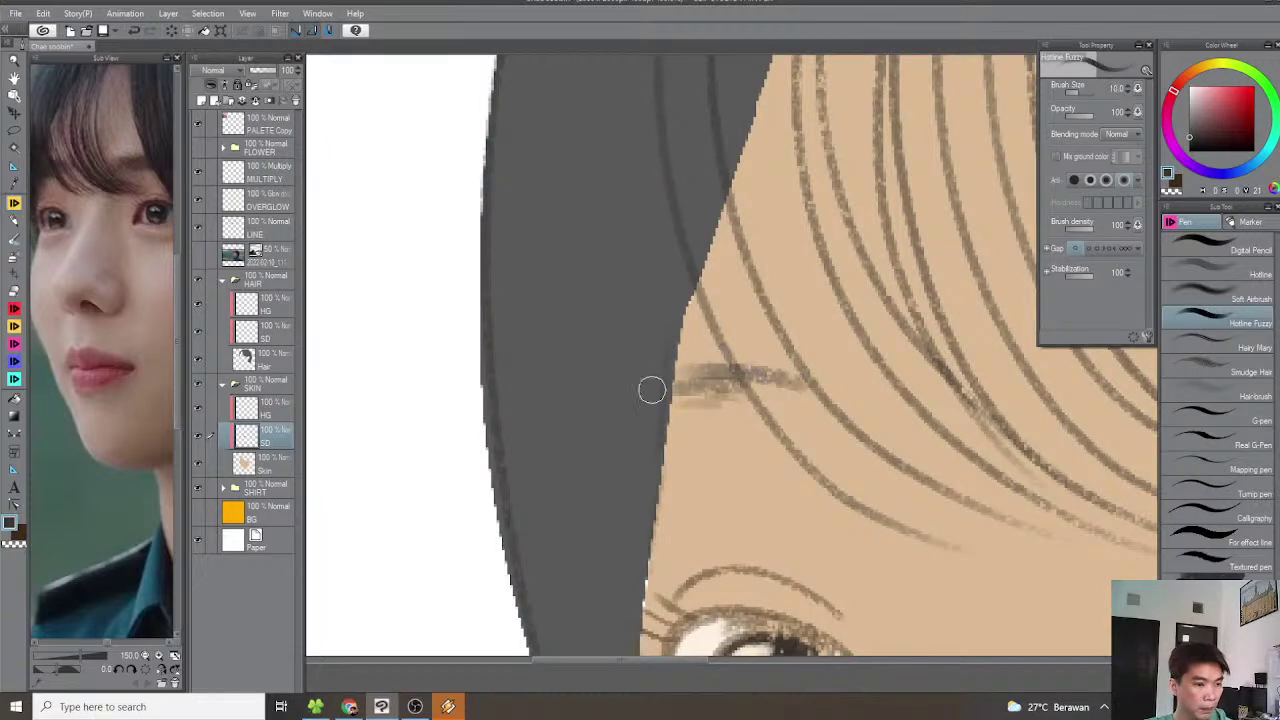
drag(788, 346, 666, 331)
drag(757, 358, 674, 350)
mouse_move(806, 346)
mouse_down()
mouse_move(766, 356)
mouse_move(622, 319)
mouse_up()
drag(734, 311, 702, 311)
drag(782, 340, 750, 330)
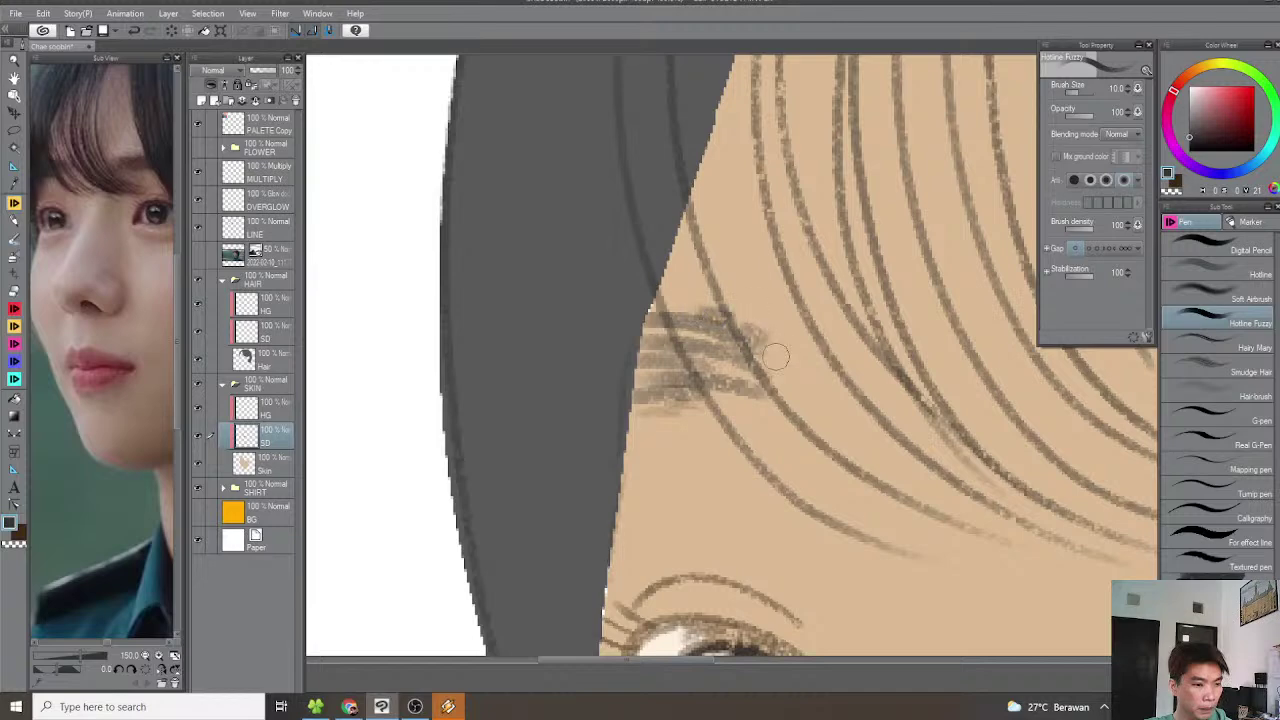
scroll(776, 373, down, 4)
drag(806, 371, 749, 334)
scroll(748, 334, down, 3)
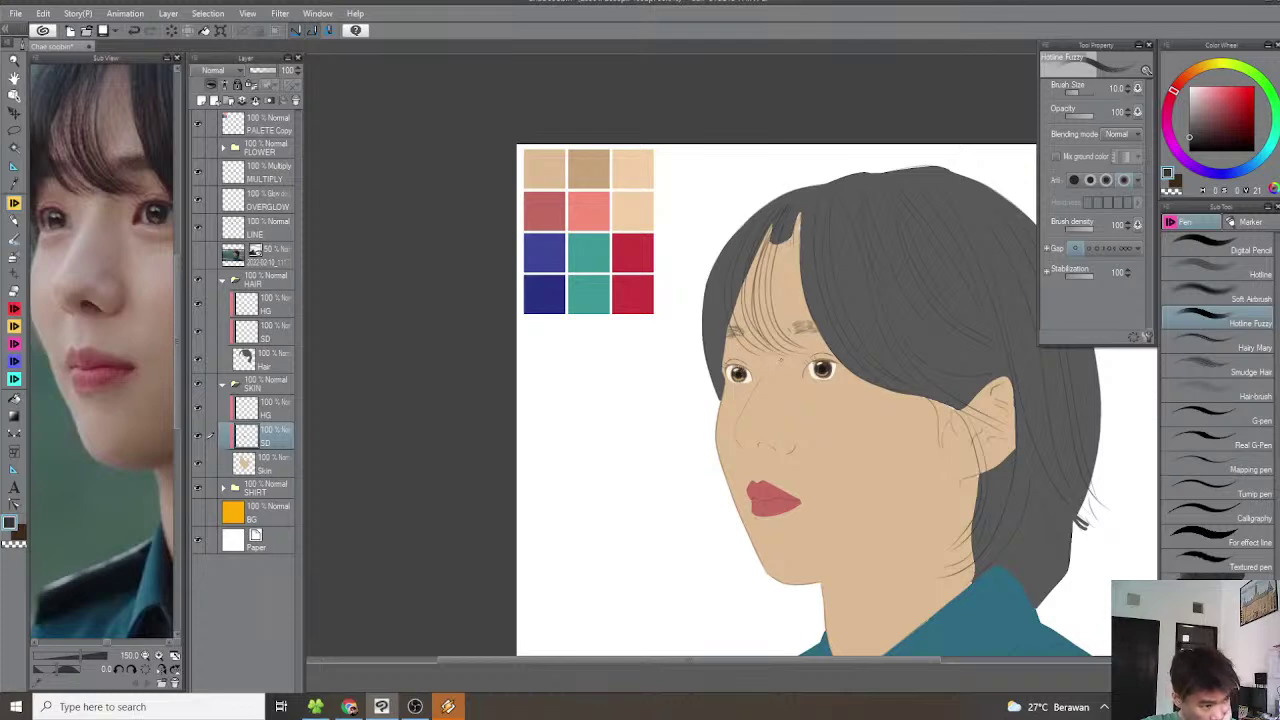
drag(850, 381, 722, 320)
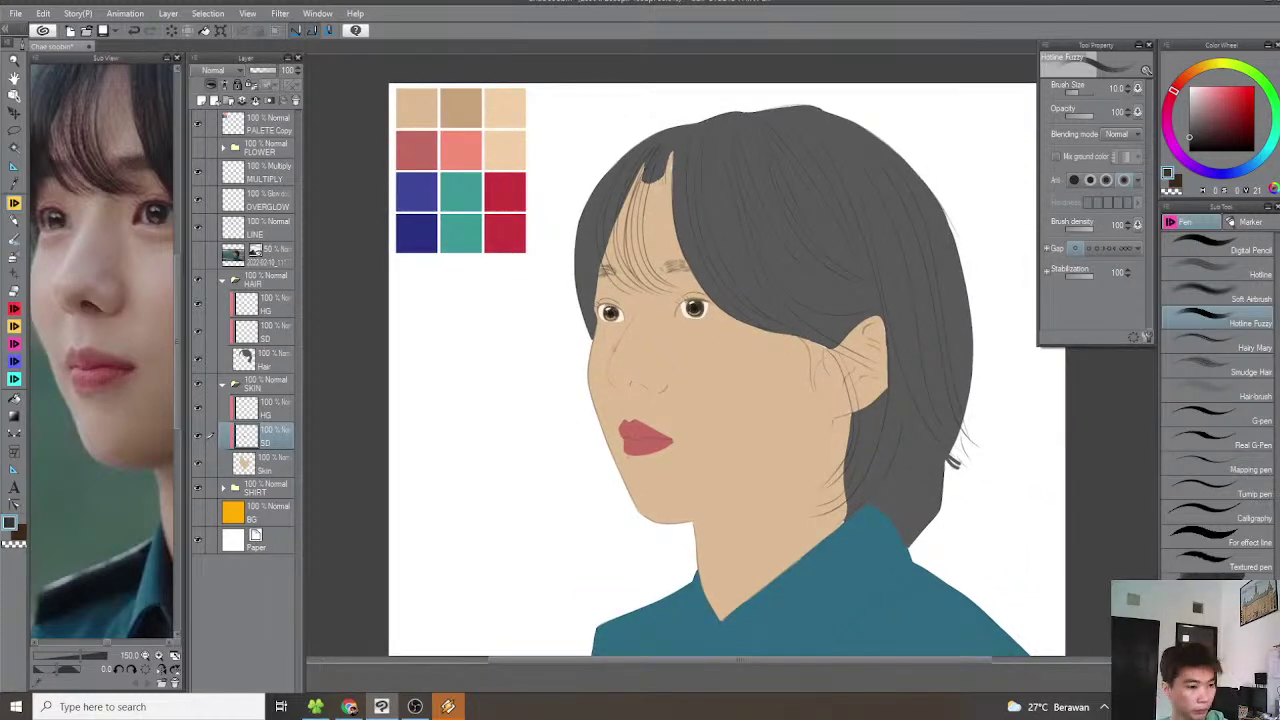
Shade the near nostril opening dark grey over its line art at brush size 8
scroll(680, 375, up, 8)
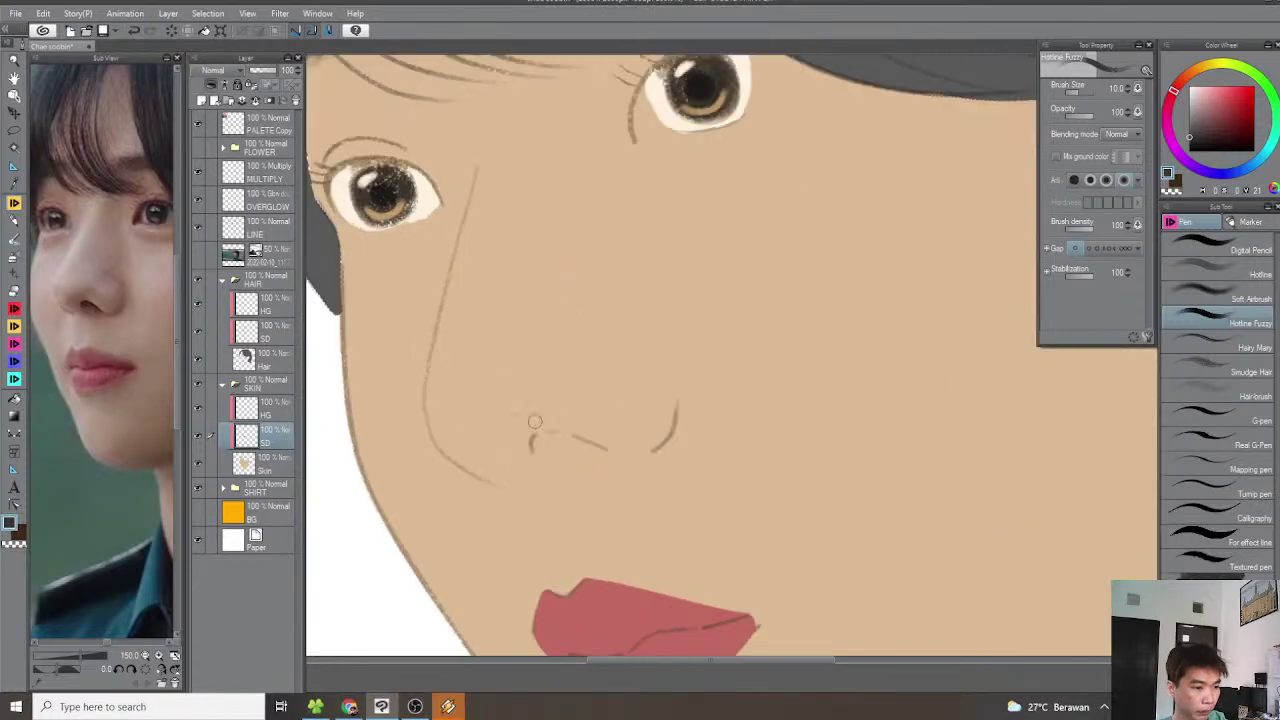
scroll(540, 415, up, 6)
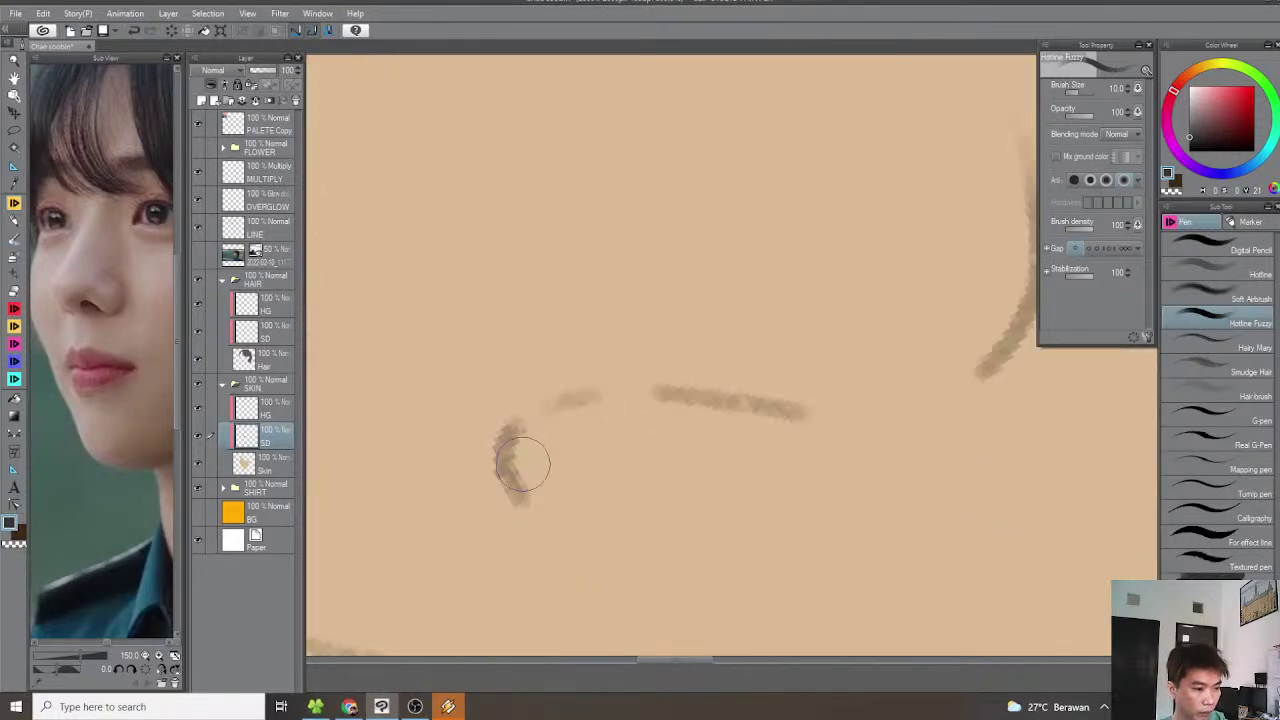
key([)
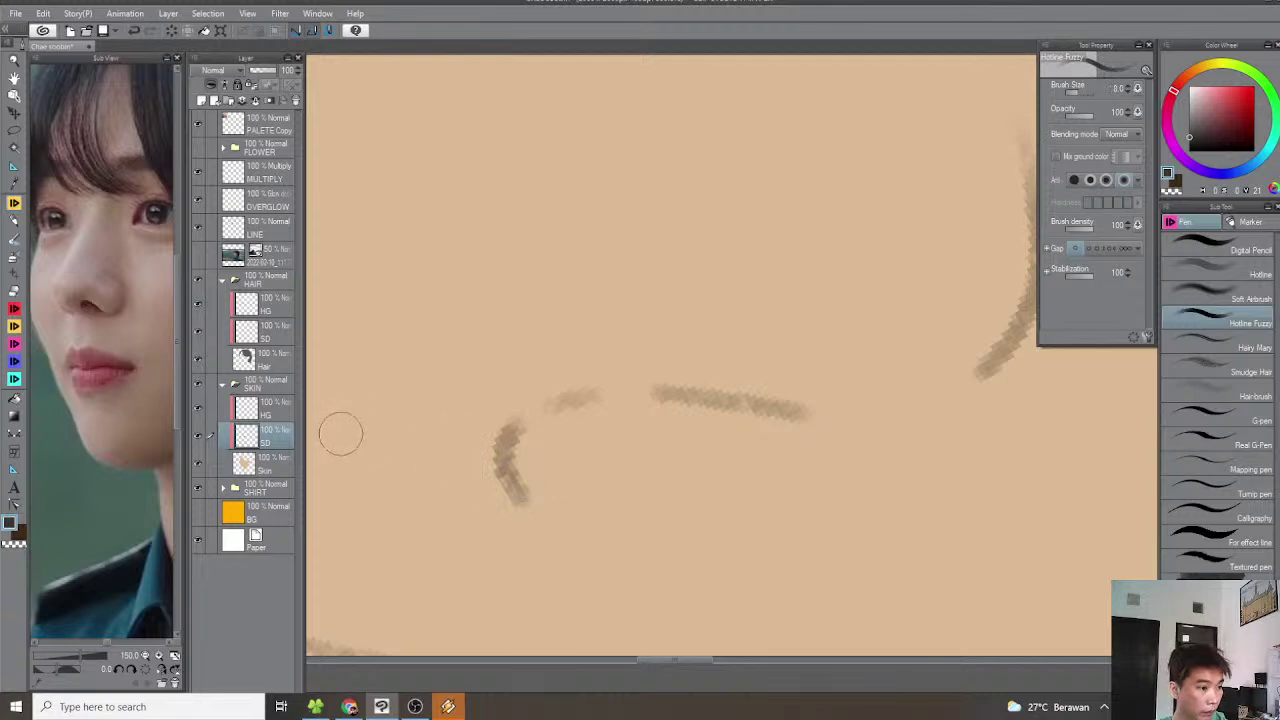
mouse_move(519, 485)
mouse_down()
mouse_move(523, 451)
mouse_move(623, 414)
mouse_move(756, 421)
mouse_up()
mouse_move(573, 487)
mouse_down()
mouse_move(597, 457)
mouse_move(700, 428)
mouse_up()
drag(563, 507, 791, 371)
mouse_move(545, 470)
mouse_down()
mouse_move(600, 415)
mouse_move(646, 428)
mouse_move(766, 386)
mouse_up()
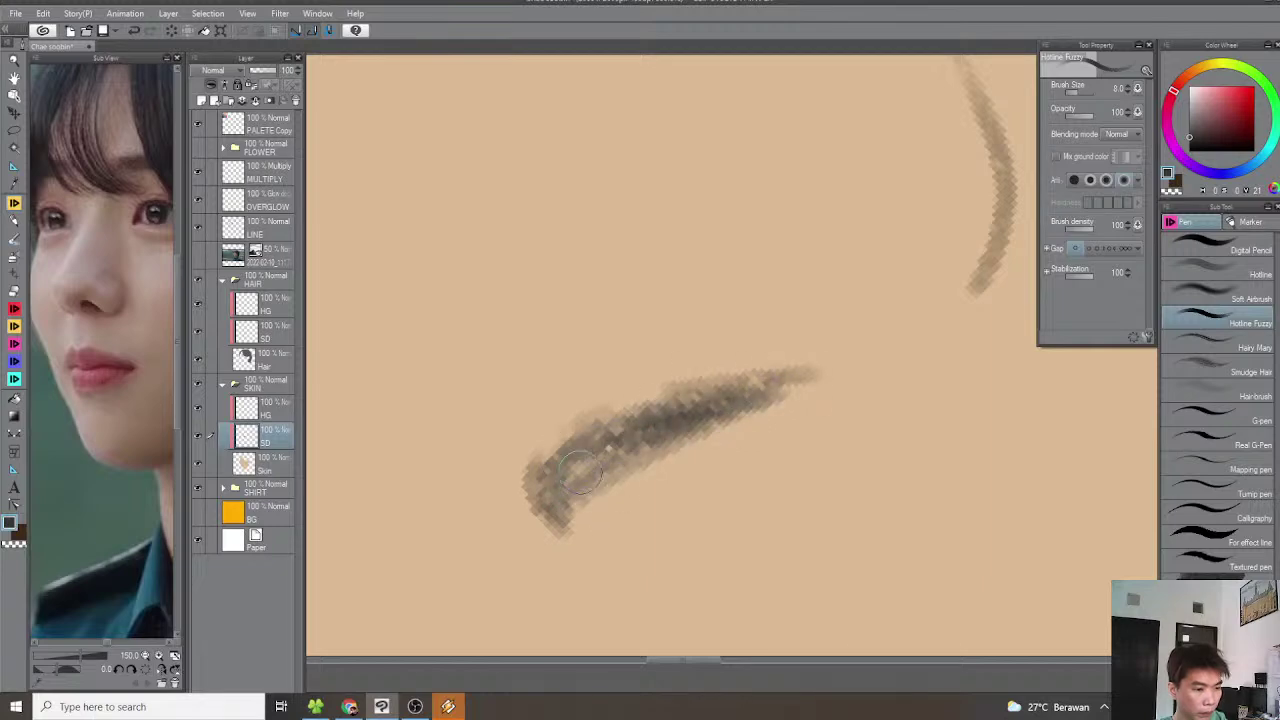
drag(573, 478, 796, 384)
scroll(716, 408, down, 6)
key(asciicircum)
key(asciicircum)
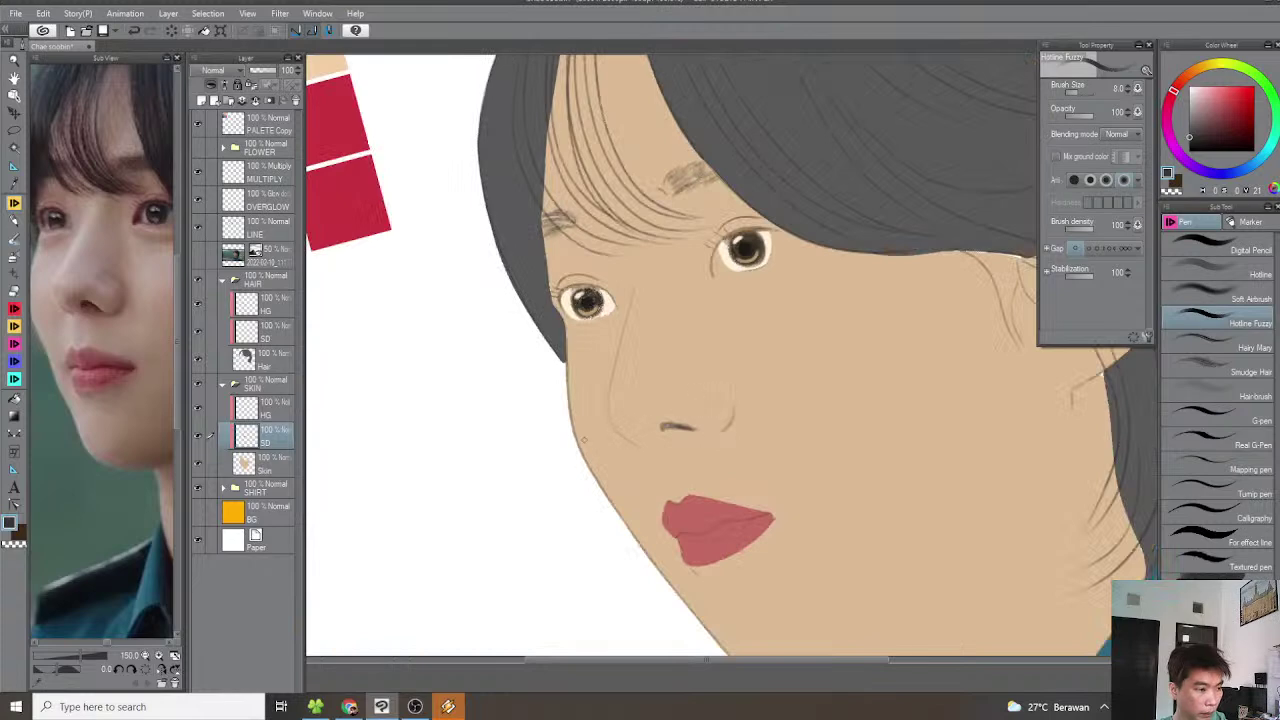
Touch up the nostril shading towards its outer end with the size 8 brush
scroll(669, 424, up, 6)
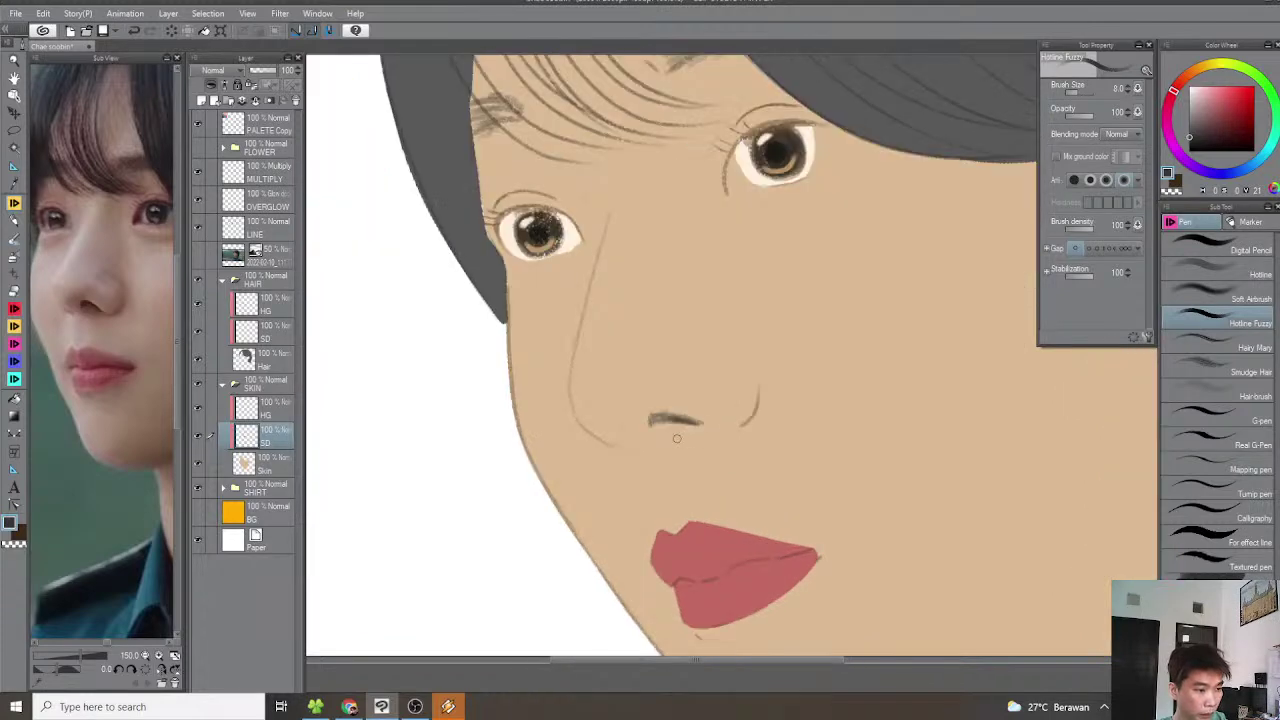
drag(663, 419, 722, 413)
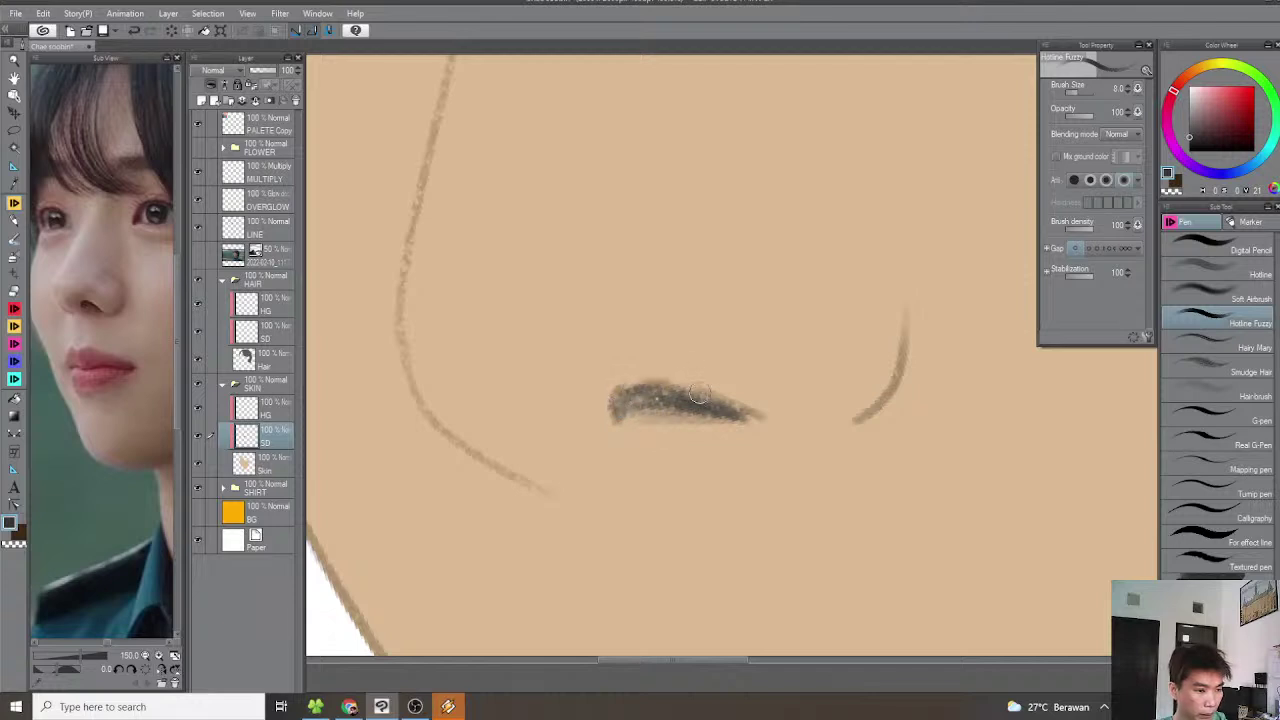
scroll(686, 400, down, 5)
drag(676, 413, 694, 427)
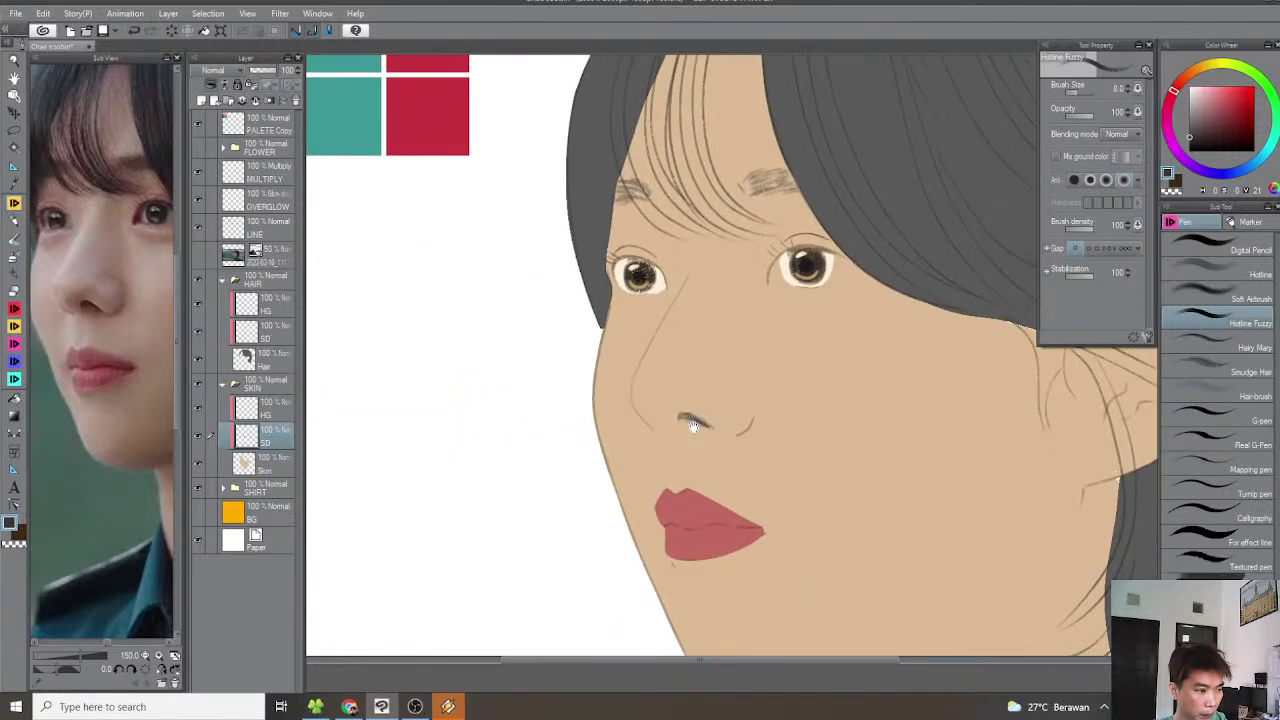
drag(680, 478, 654, 460)
scroll(654, 458, up, 2)
drag(632, 416, 646, 491)
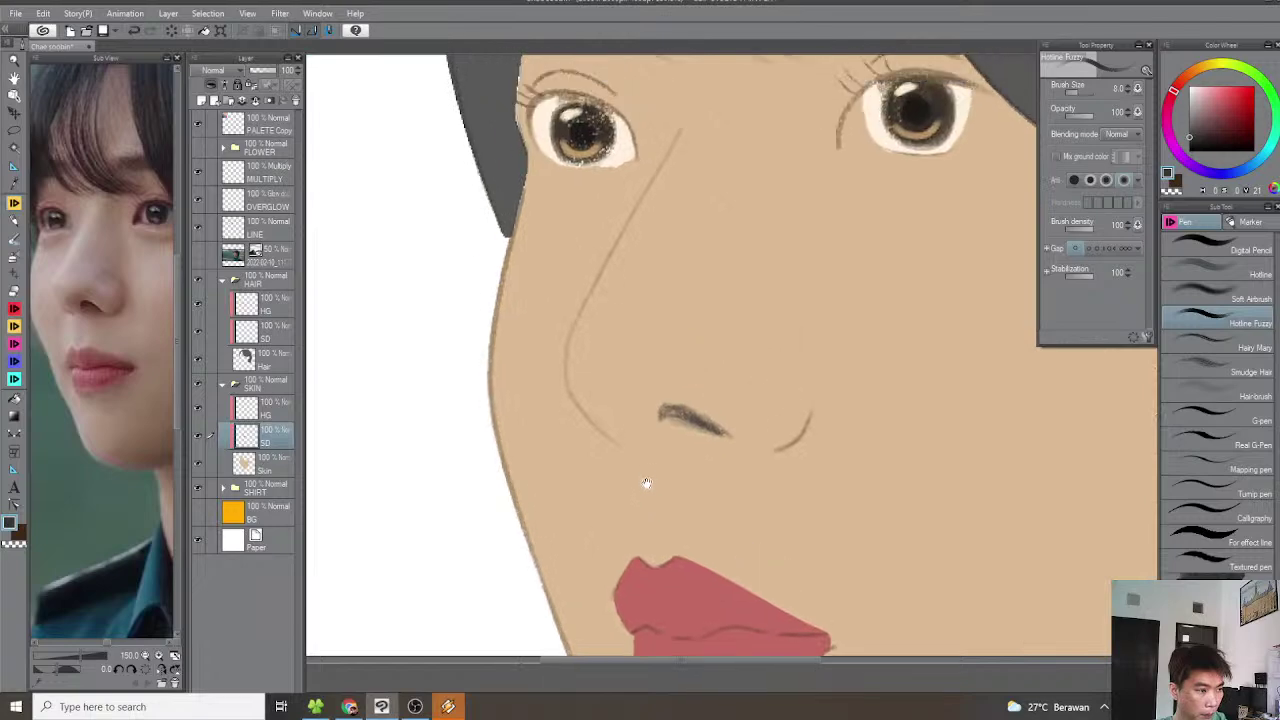
Sample the darker skin brown from the middle swatch in the palette's top row
scroll(643, 459, down, 2)
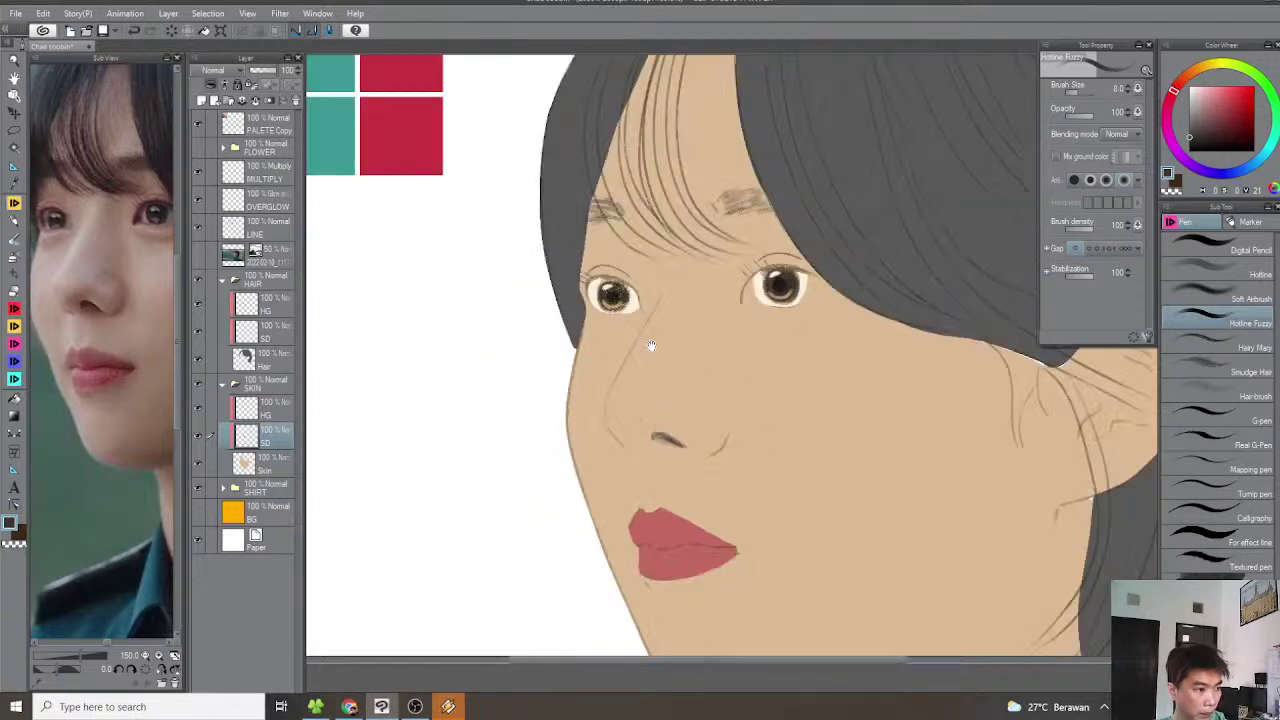
drag(651, 345, 699, 382)
scroll(460, 270, down, 2)
drag(446, 238, 520, 318)
scroll(519, 188, up, 1)
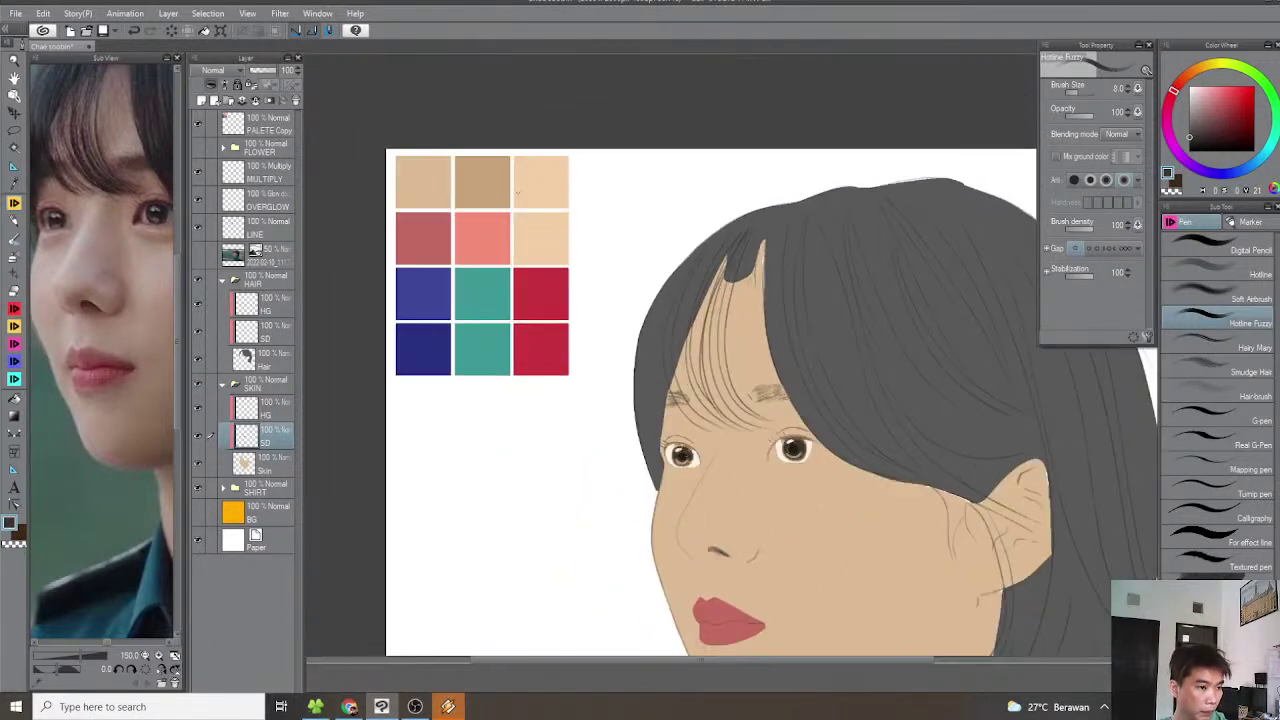
alt+click(489, 179)
scroll(584, 256, down, 1)
drag(673, 348, 630, 335)
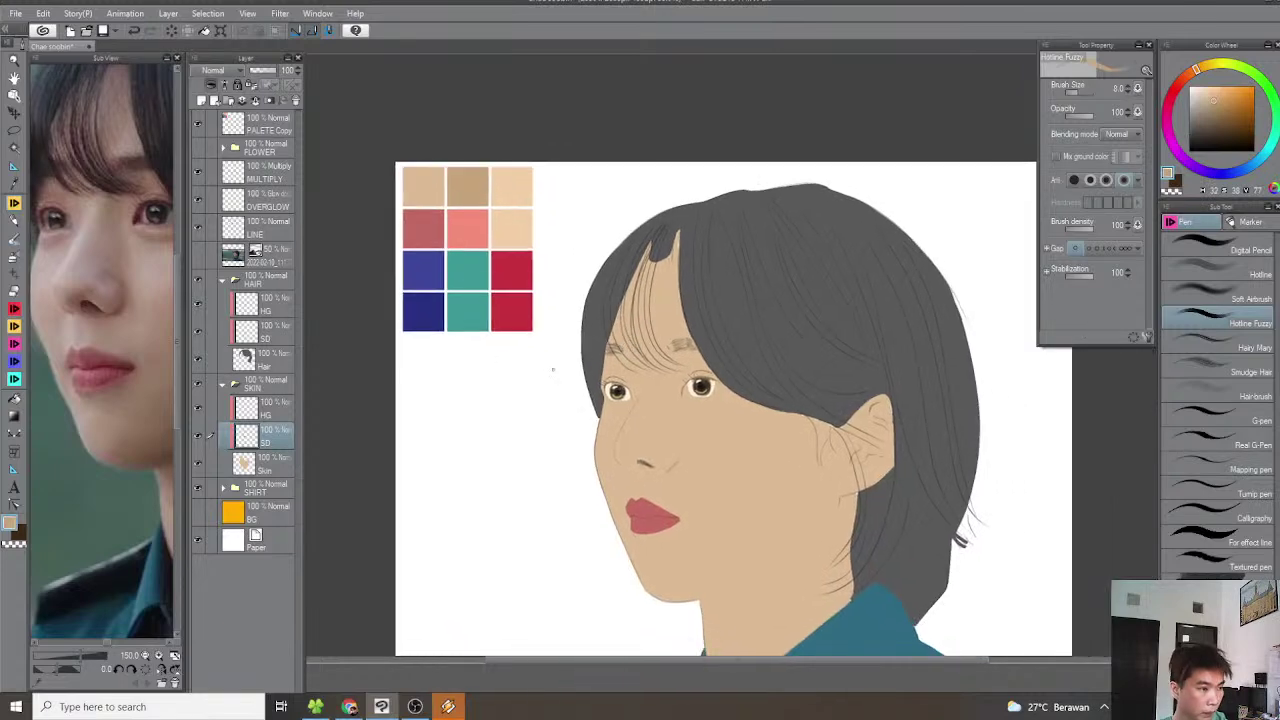
Shade the skin beneath the far eye with the skin brown at brush size 17
scroll(627, 367, up, 2)
scroll(623, 443, up, 10)
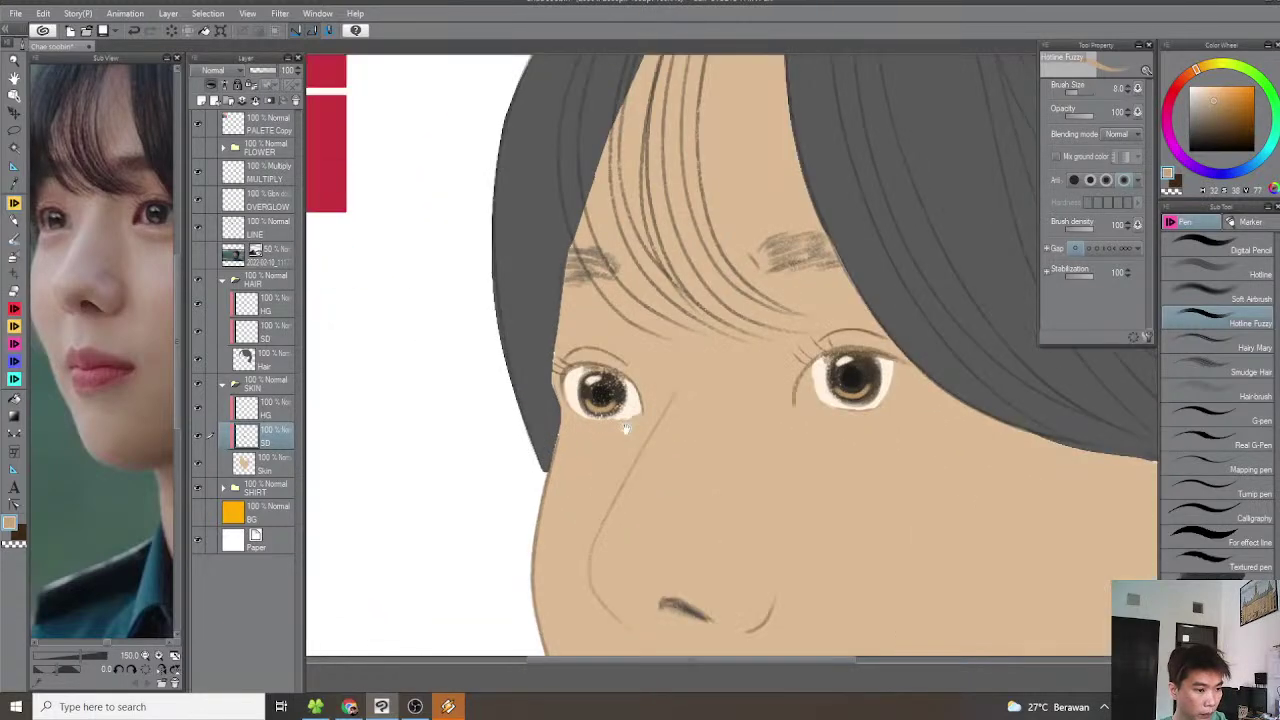
key(bracketright)
key(bracketright)
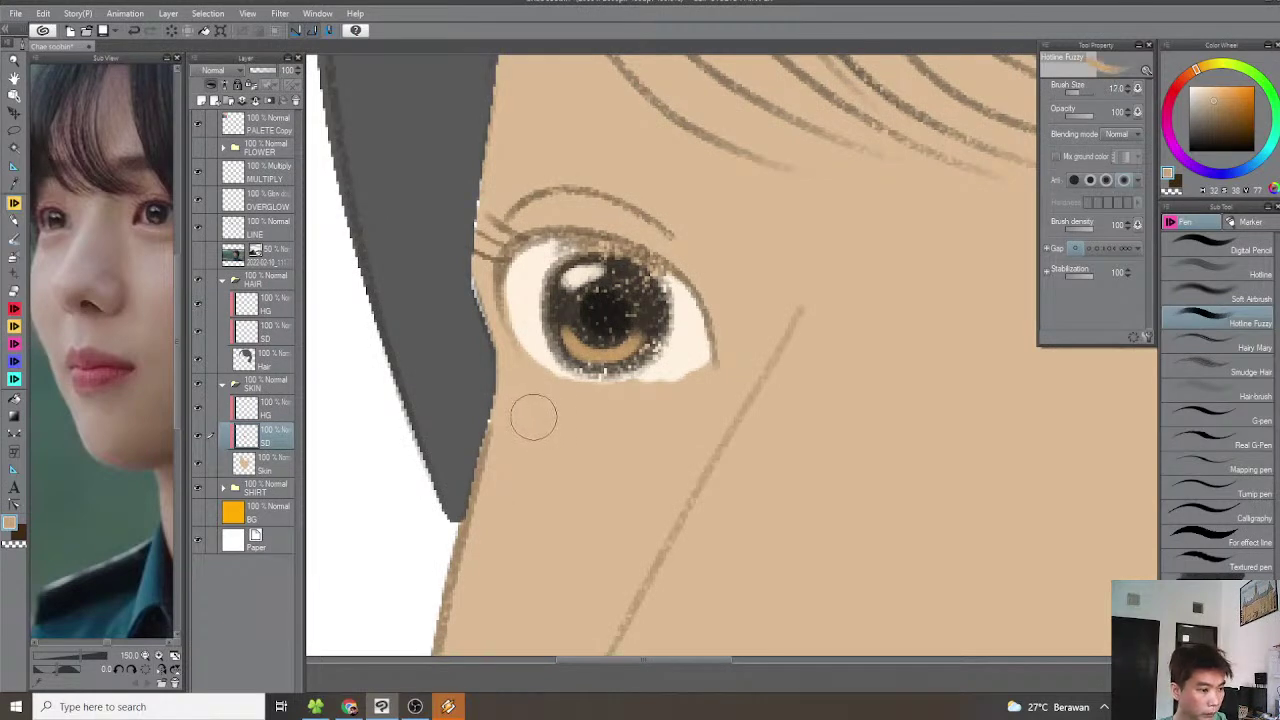
mouse_move(595, 427)
mouse_down()
mouse_move(700, 399)
mouse_move(609, 418)
mouse_move(678, 406)
mouse_move(562, 455)
mouse_move(631, 430)
mouse_move(617, 442)
mouse_move(594, 421)
mouse_move(530, 430)
mouse_move(567, 415)
mouse_move(520, 405)
mouse_move(531, 429)
mouse_move(570, 440)
mouse_move(545, 457)
mouse_move(550, 429)
mouse_move(520, 400)
mouse_up()
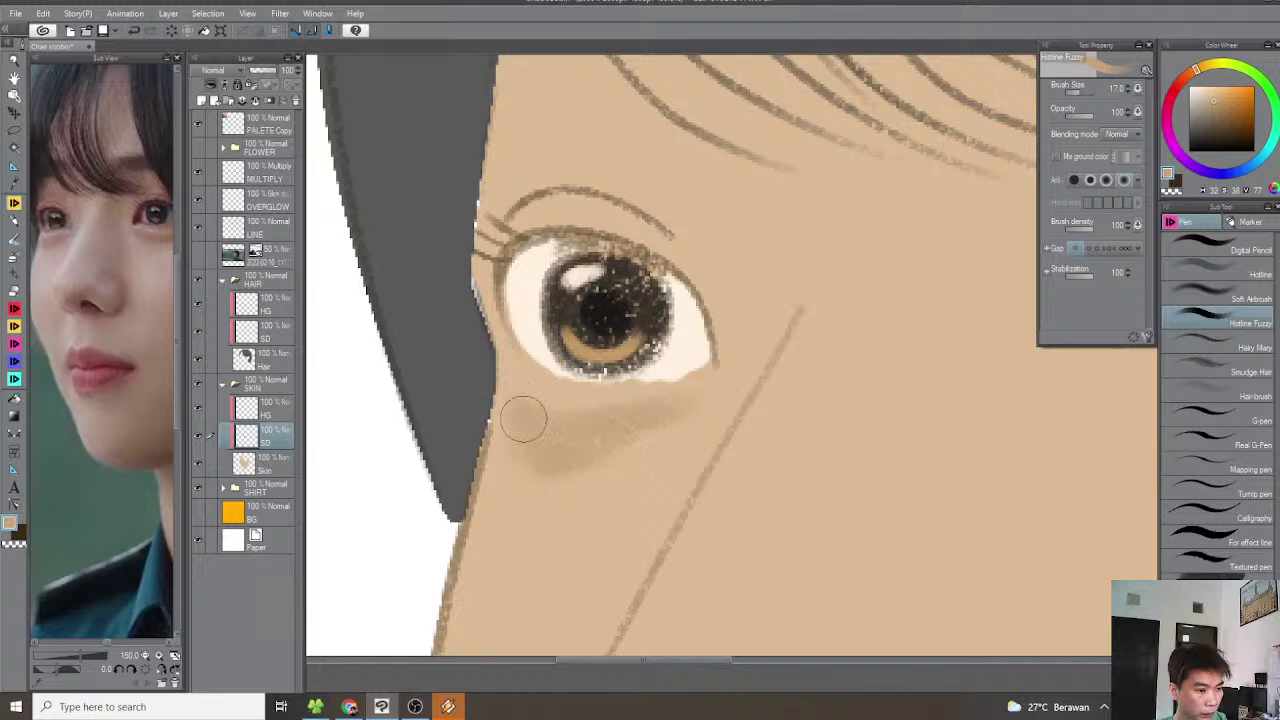
Shade the skin between the far eye and its eyebrow at brush size 25
mouse_move(694, 403)
mouse_down()
mouse_move(611, 423)
mouse_move(639, 493)
mouse_move(750, 570)
mouse_up()
mouse_move(560, 352)
mouse_down()
mouse_move(582, 385)
mouse_move(541, 386)
mouse_move(682, 367)
mouse_move(554, 361)
mouse_move(703, 322)
mouse_move(583, 300)
mouse_up()
key(bracketright)
key(bracketright)
drag(711, 367, 554, 339)
scroll(686, 363, down, 5)
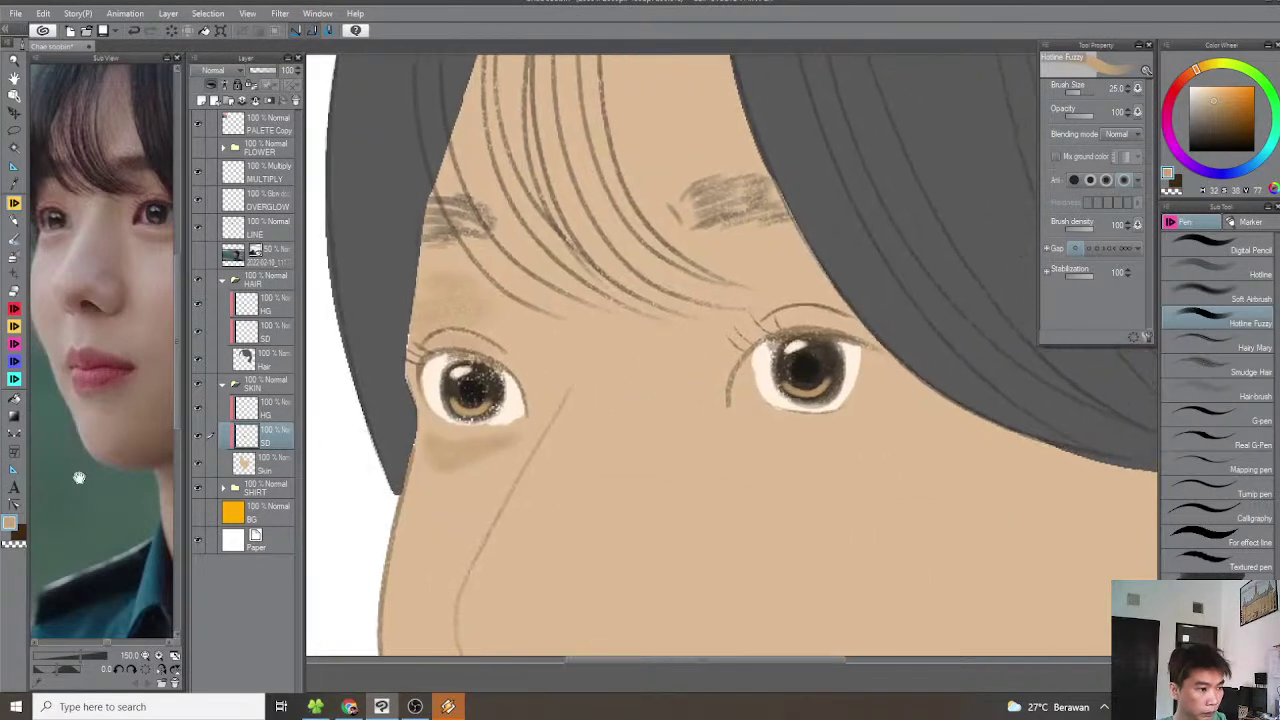
Shade the skin beneath the near eye and along its inner corner at brush size 17
drag(122, 495, 63, 493)
scroll(709, 431, up, 4)
mouse_move(766, 418)
mouse_down()
mouse_move(614, 406)
mouse_move(828, 405)
mouse_move(932, 340)
mouse_move(758, 402)
mouse_move(672, 392)
mouse_move(728, 398)
mouse_move(904, 366)
mouse_move(877, 380)
mouse_up()
key(bracketleft)
key(bracketleft)
mouse_move(795, 383)
mouse_down()
mouse_move(829, 431)
mouse_move(941, 468)
mouse_up()
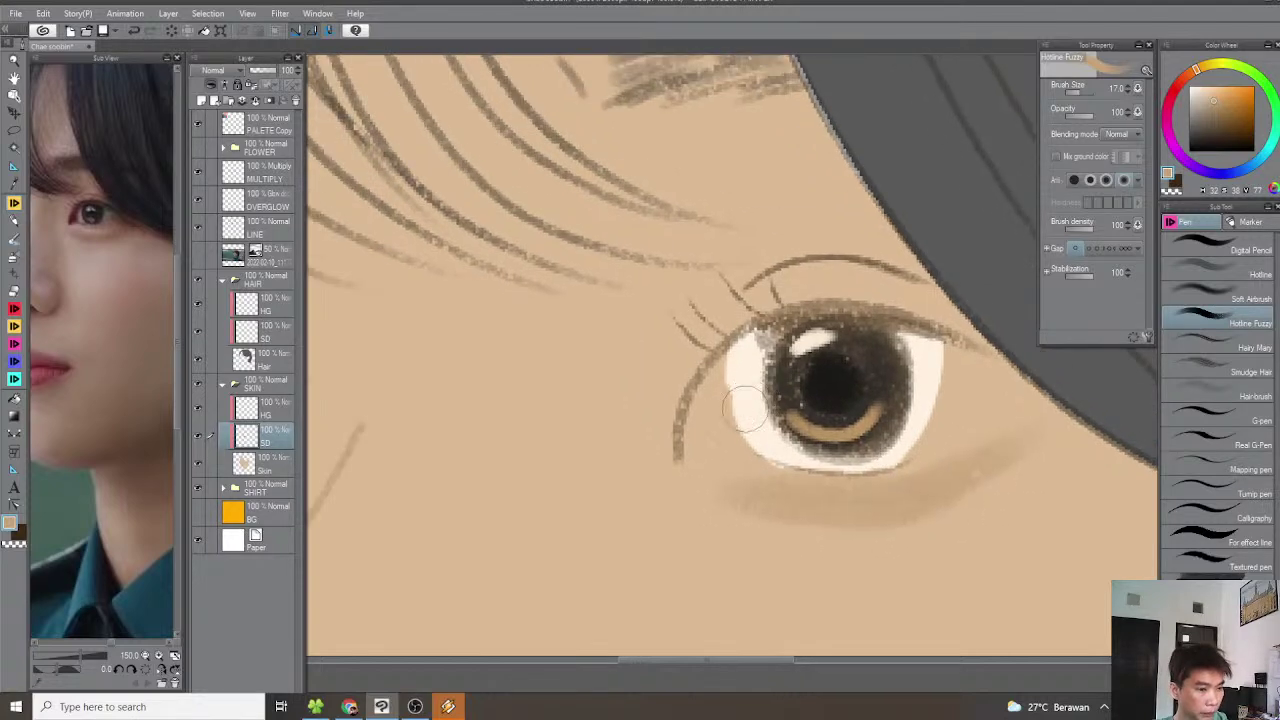
mouse_move(692, 452)
mouse_down()
mouse_move(719, 373)
mouse_move(700, 445)
mouse_move(737, 360)
mouse_move(712, 400)
mouse_move(733, 397)
mouse_up()
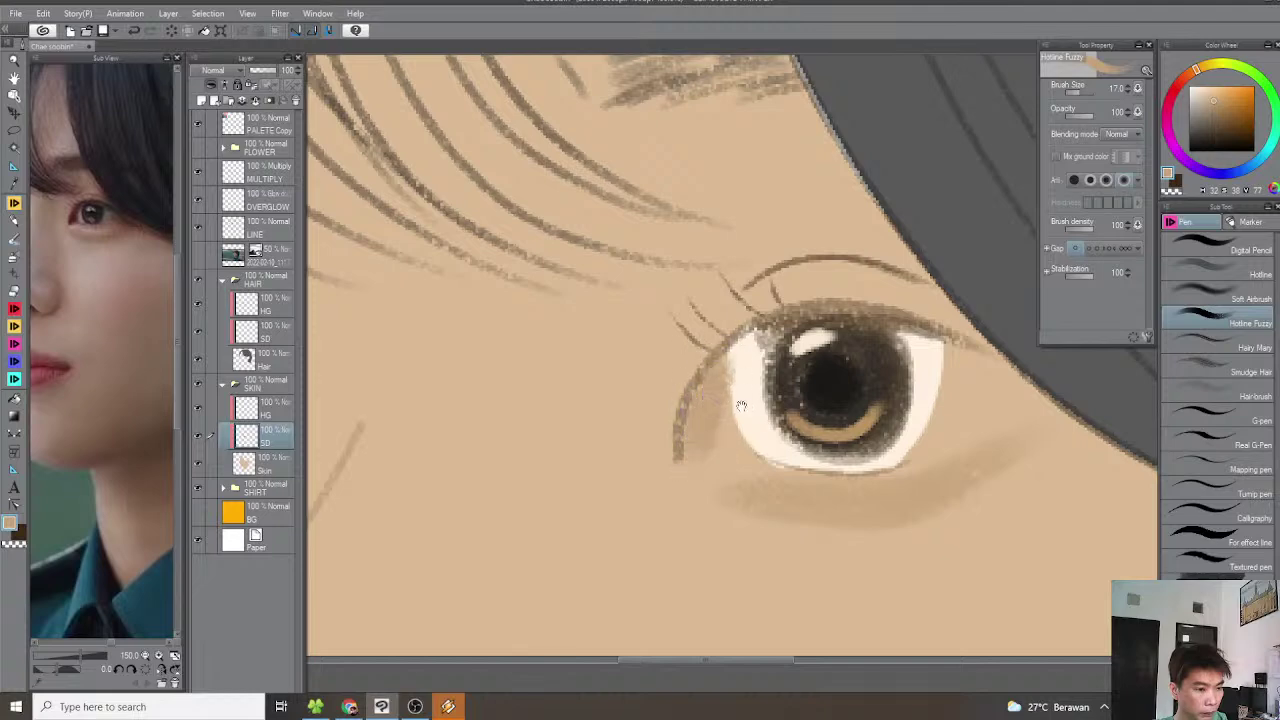
Shade the outer corner, upper eyelid and socket of the eye beside the hair in tan on the skin's SD layer
drag(824, 404, 766, 400)
mouse_move(942, 408)
mouse_down()
mouse_move(910, 427)
mouse_move(963, 400)
mouse_move(926, 380)
mouse_move(965, 422)
mouse_up()
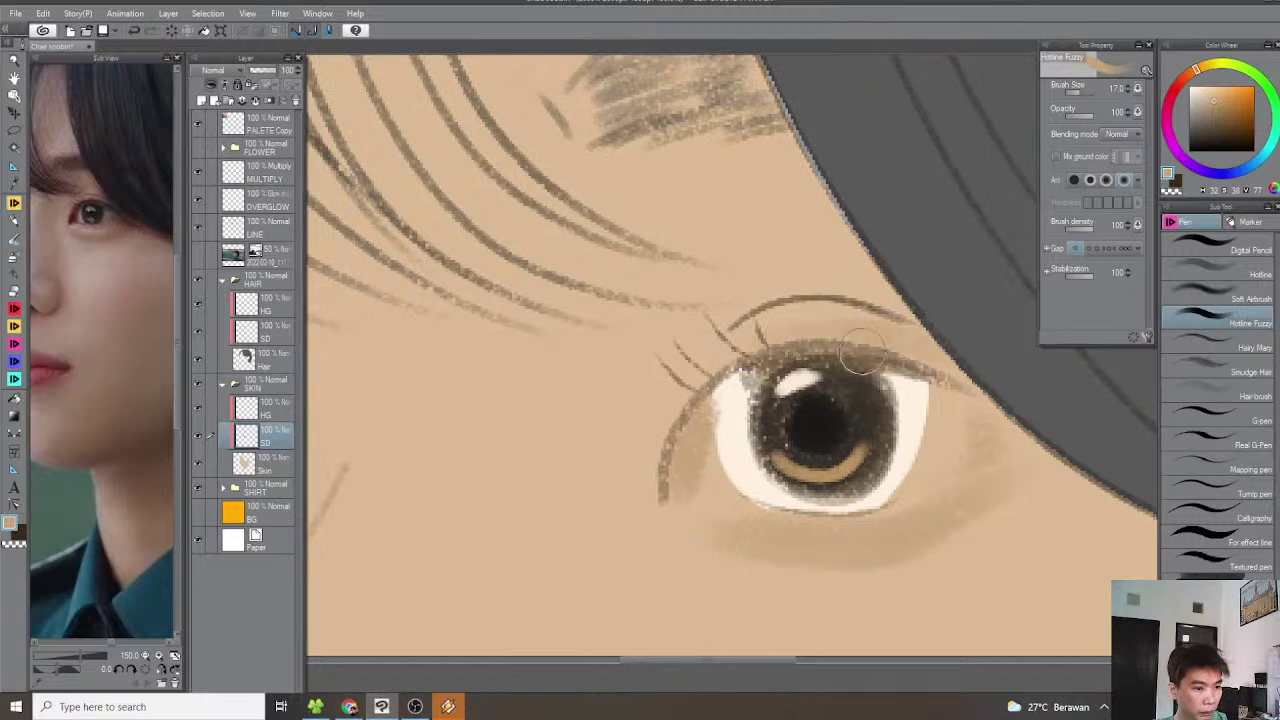
drag(825, 321, 913, 374)
drag(919, 319, 945, 338)
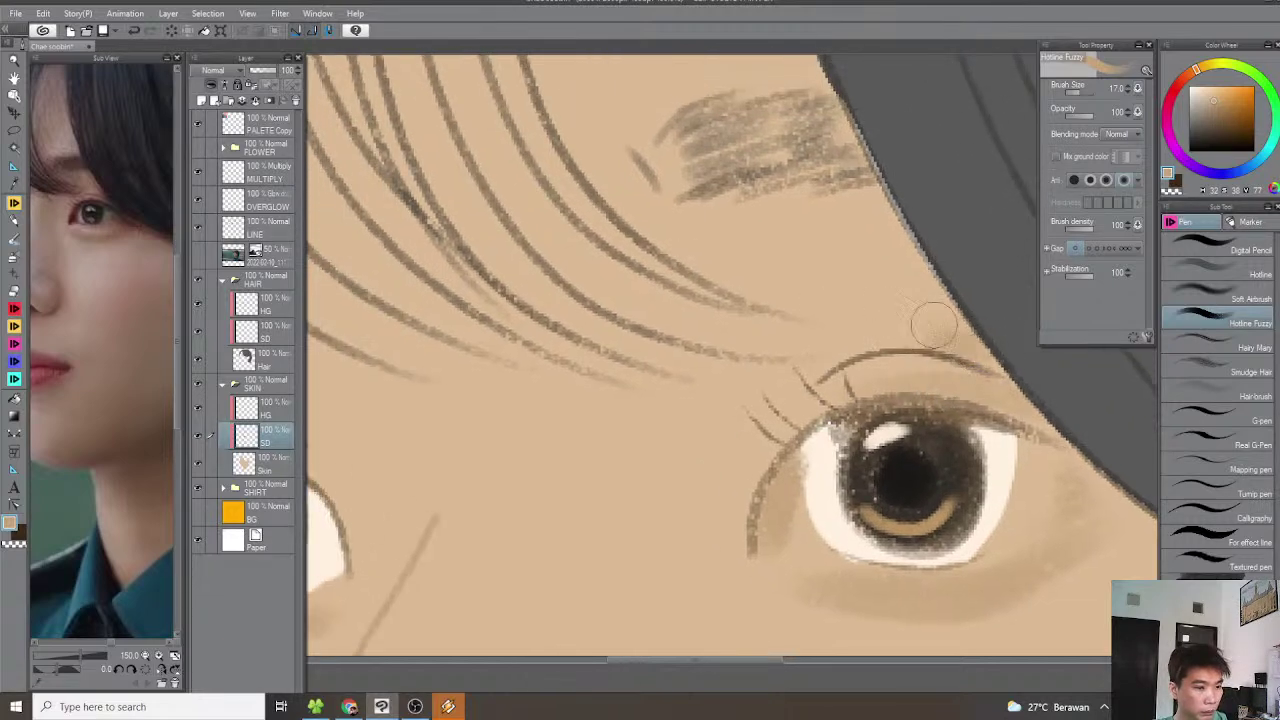
scroll(945, 340, down, 4)
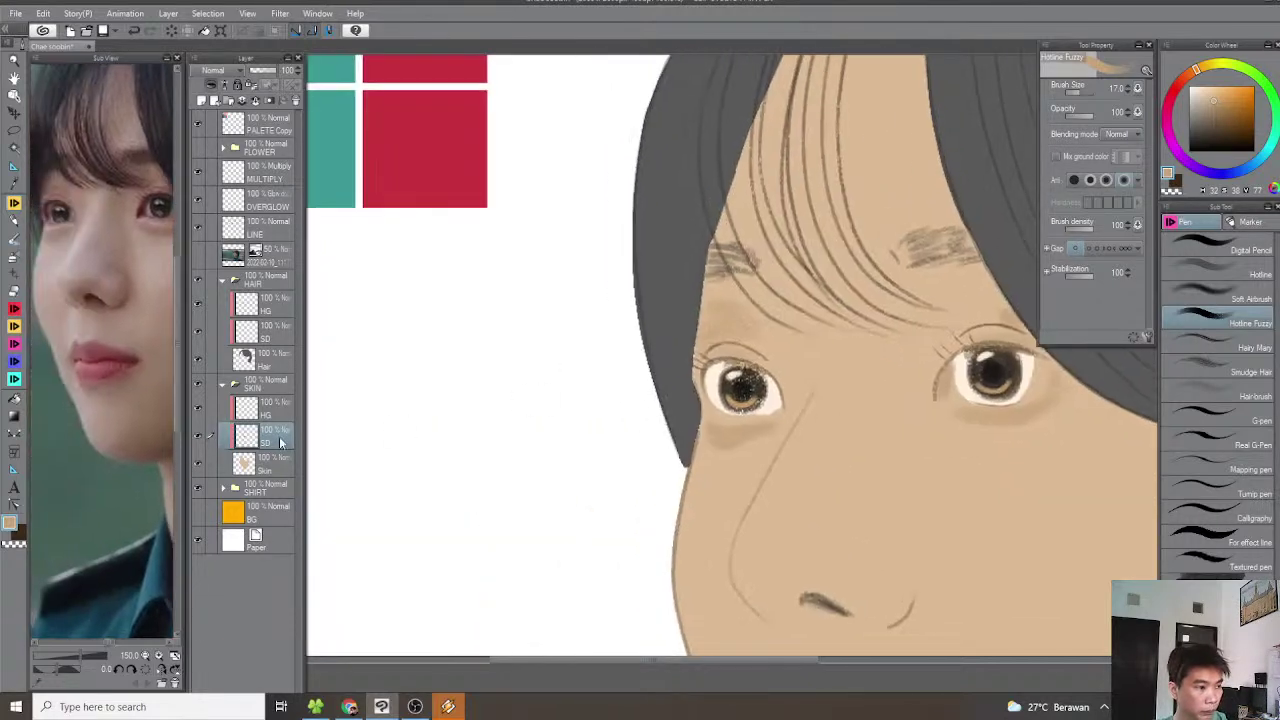
scroll(788, 374, down, 1)
Paint soft tan shading above and around the dark nostril at the tip of the nose
drag(841, 412, 753, 350)
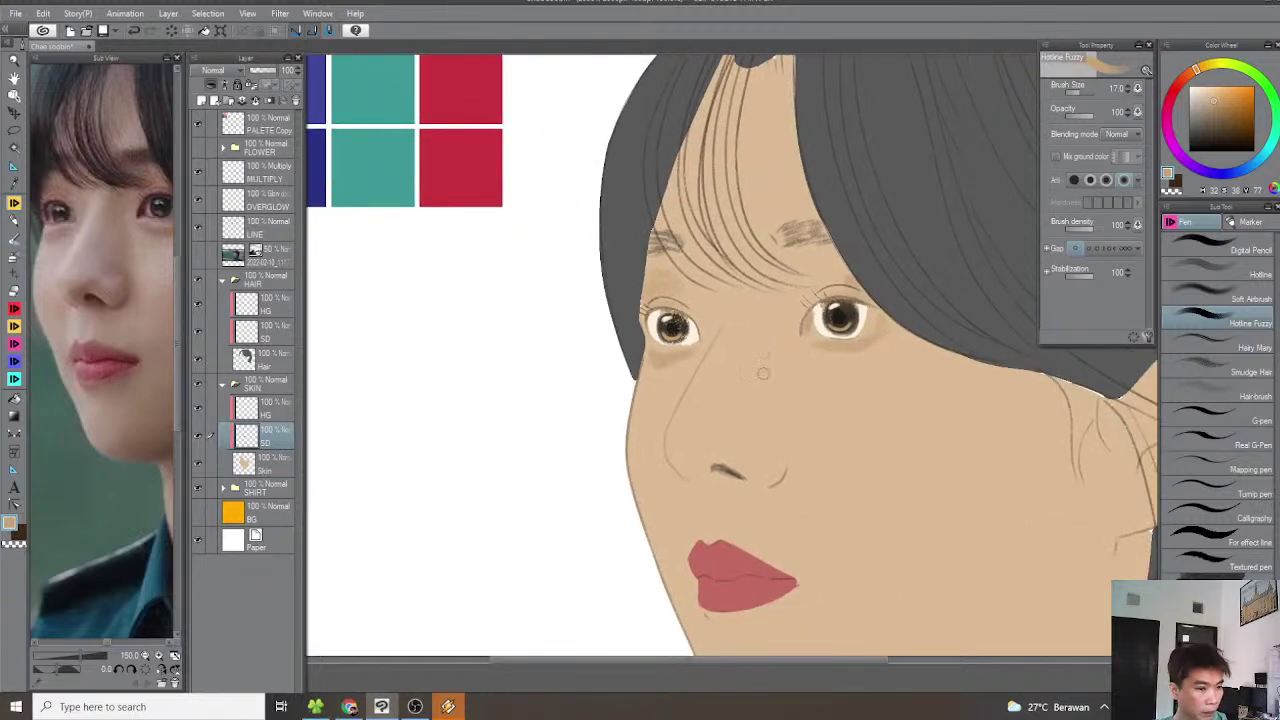
scroll(748, 400, up, 6)
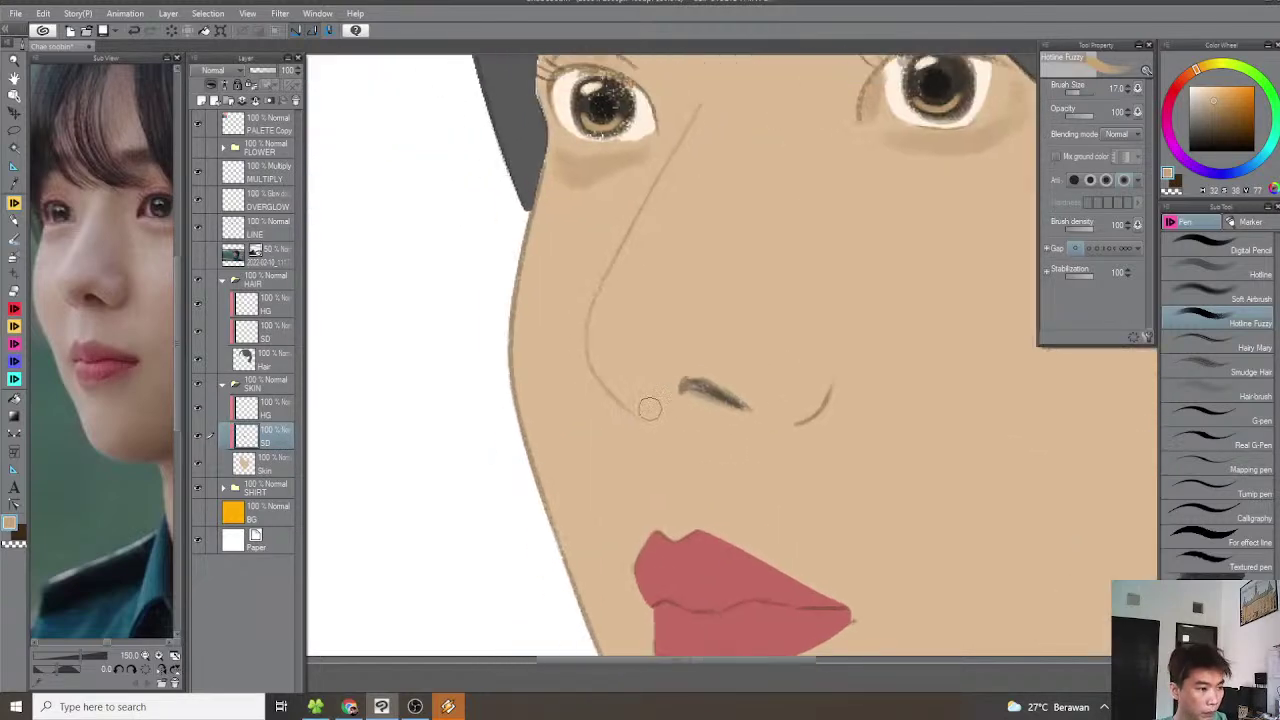
mouse_move(676, 397)
mouse_down()
mouse_move(734, 309)
mouse_move(776, 317)
mouse_move(761, 335)
mouse_move(874, 377)
mouse_up()
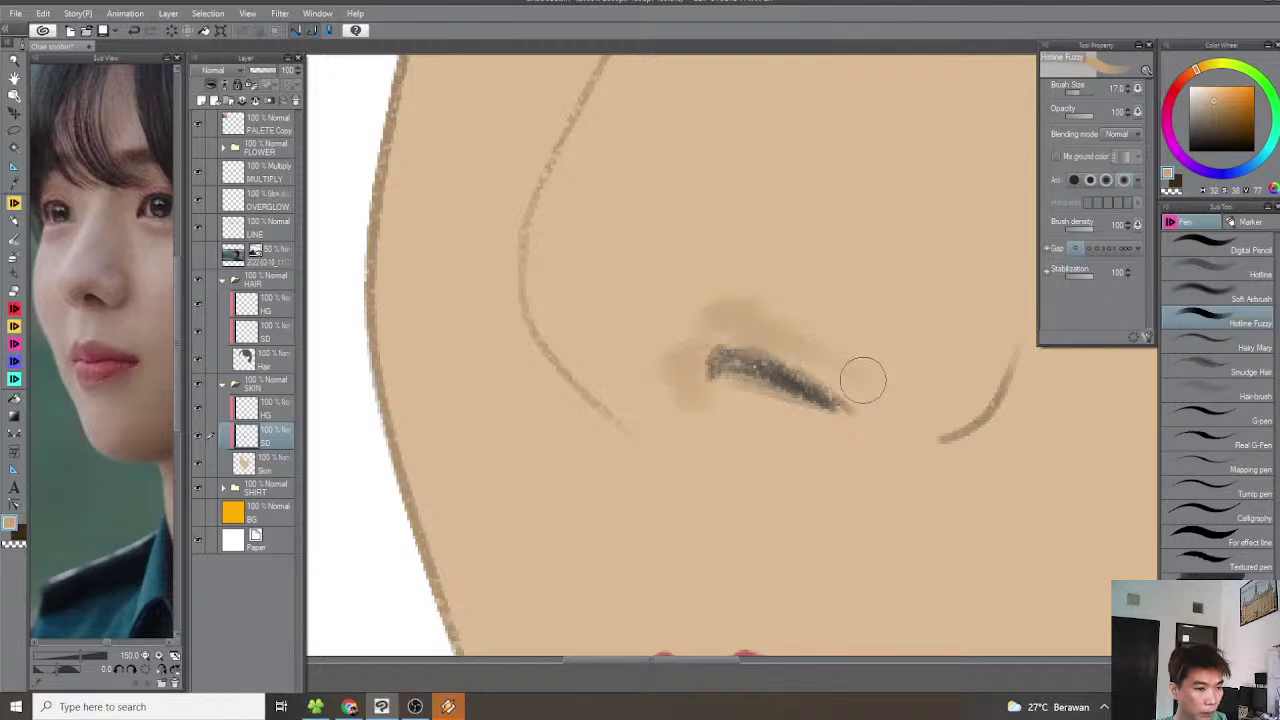
mouse_move(704, 334)
mouse_down()
mouse_move(664, 328)
mouse_move(710, 299)
mouse_move(653, 359)
mouse_move(690, 377)
mouse_move(706, 333)
mouse_move(737, 349)
mouse_up()
scroll(737, 349, down, 3)
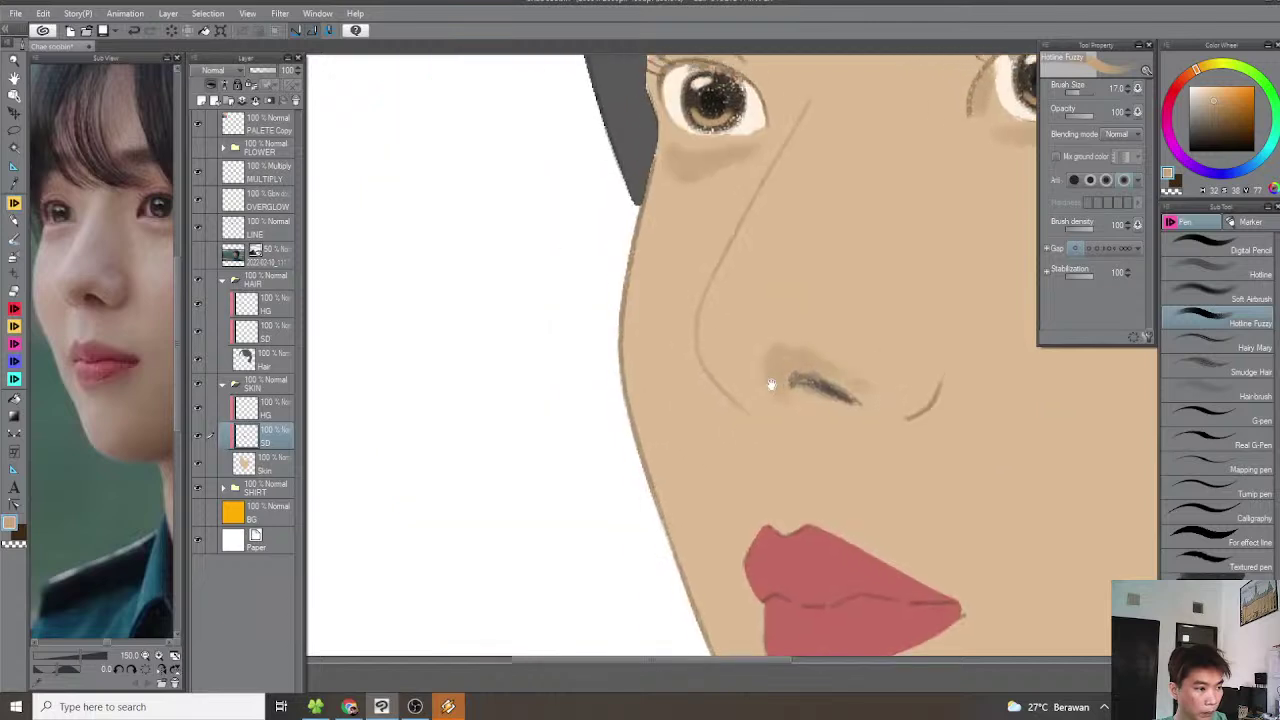
Shade beside the far eye's inner corner and along the nose bridge line, reducing the brush size to 12
scroll(718, 364, up, 5)
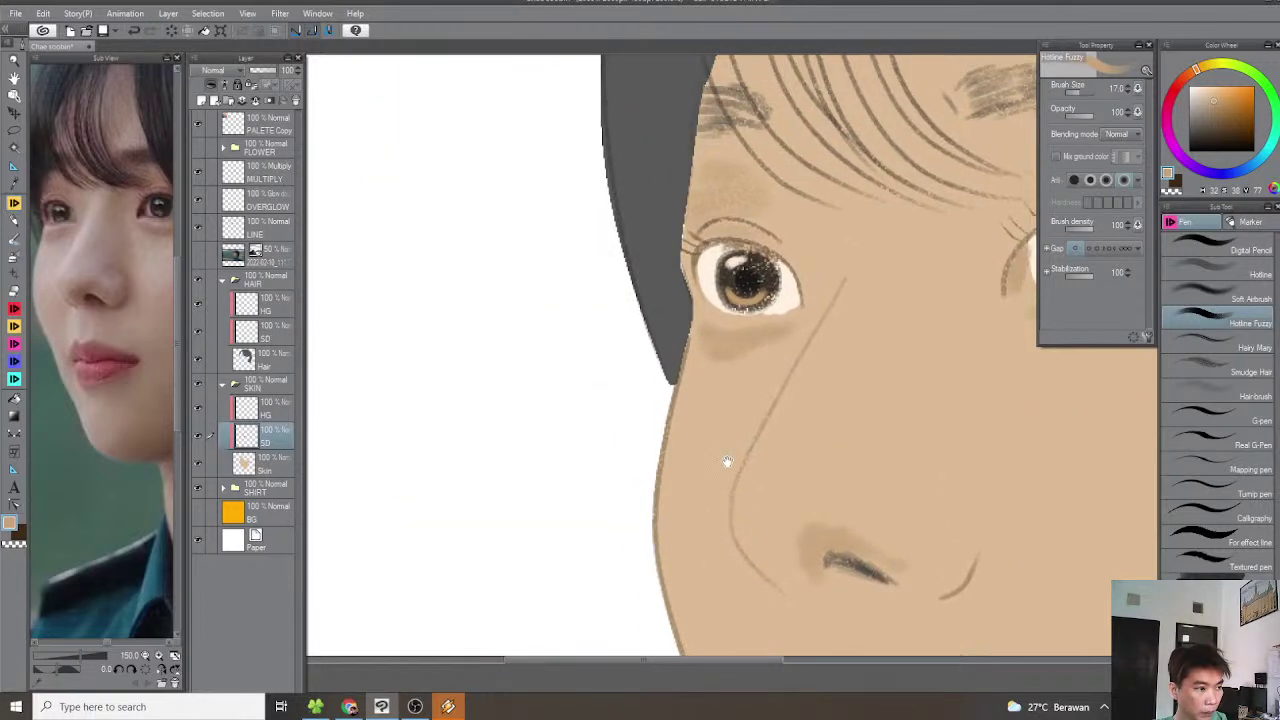
key(asciicircum)
drag(792, 364, 733, 364)
scroll(750, 346, up, 2)
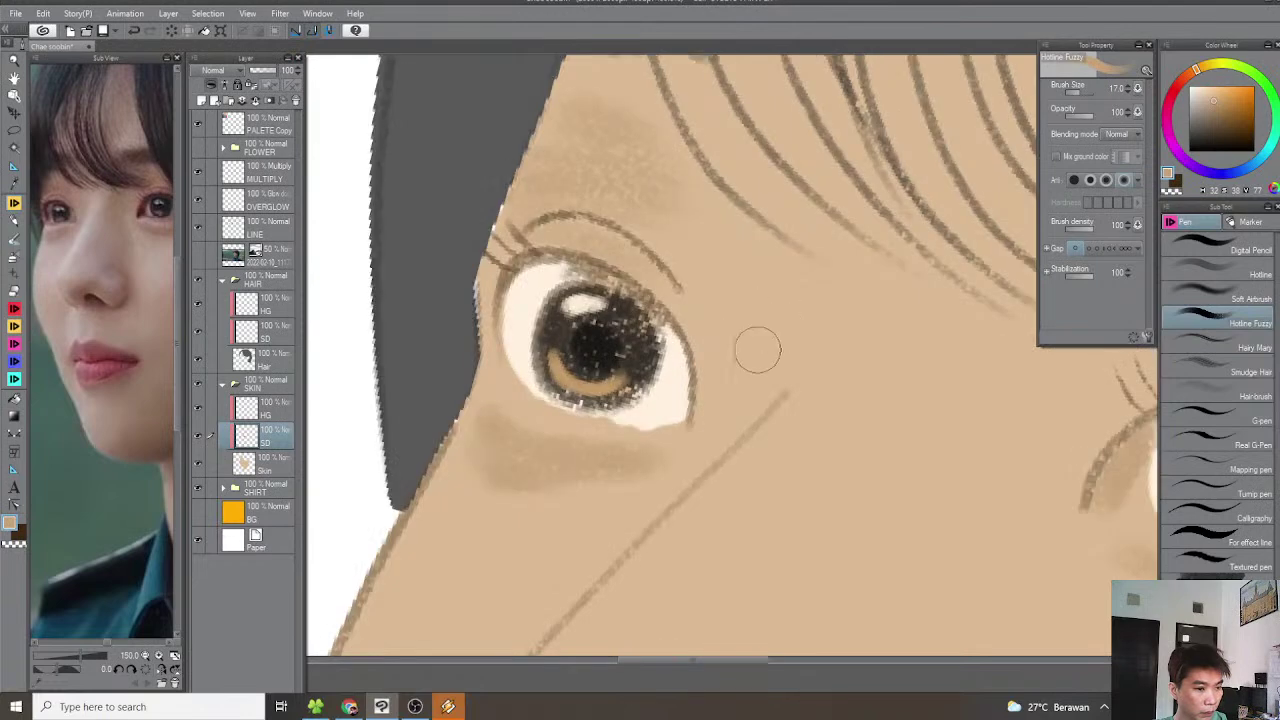
drag(746, 423, 782, 374)
key(asciicircum)
key(bracketleft)
key(bracketleft)
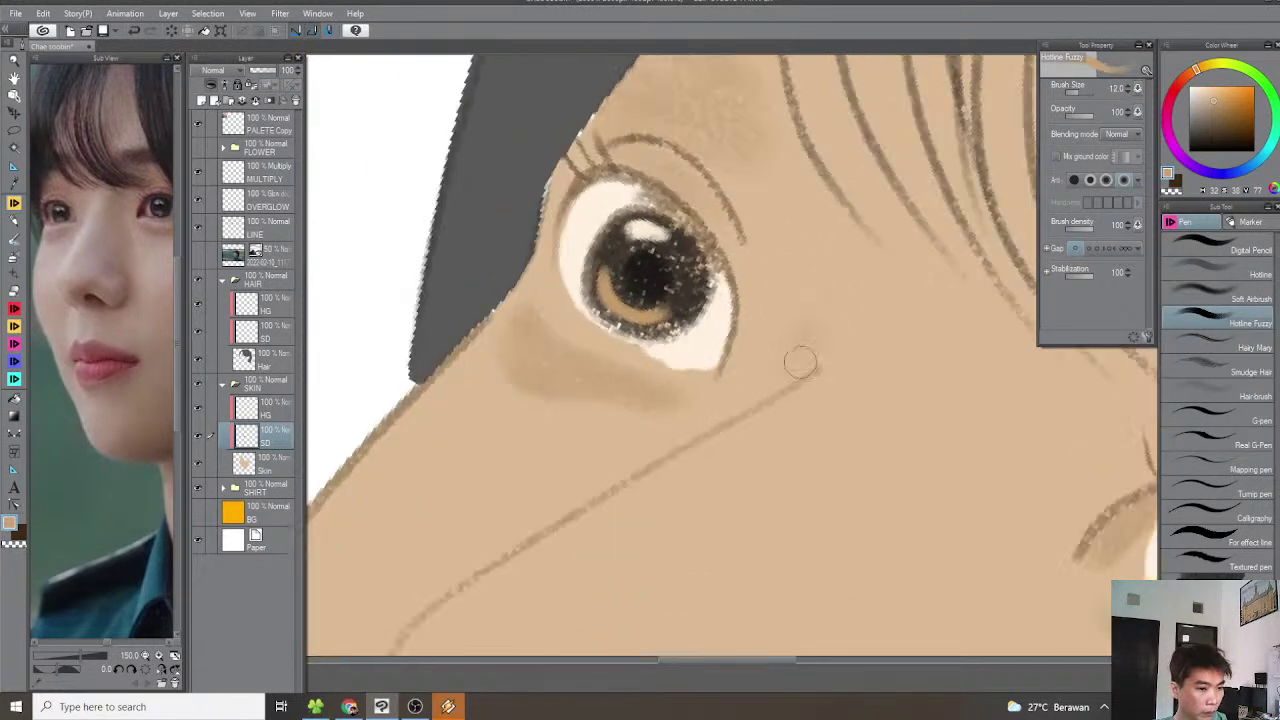
drag(590, 484, 875, 313)
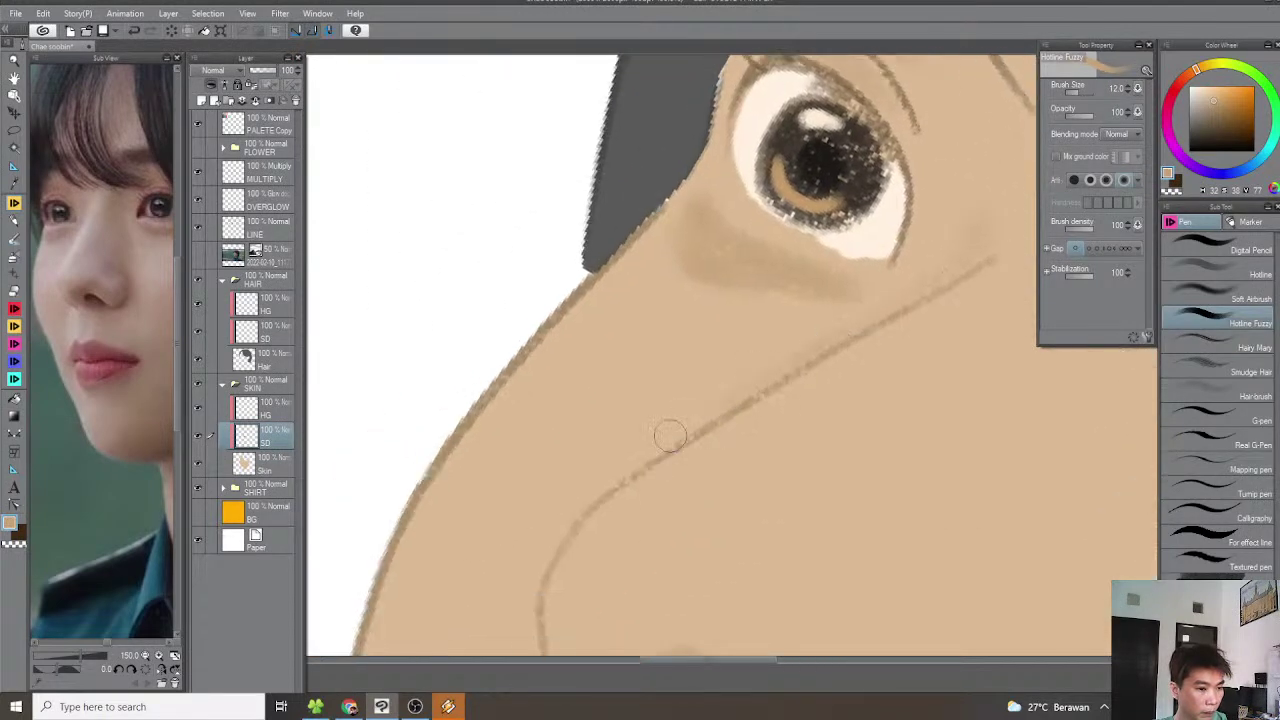
scroll(565, 565, down, 5)
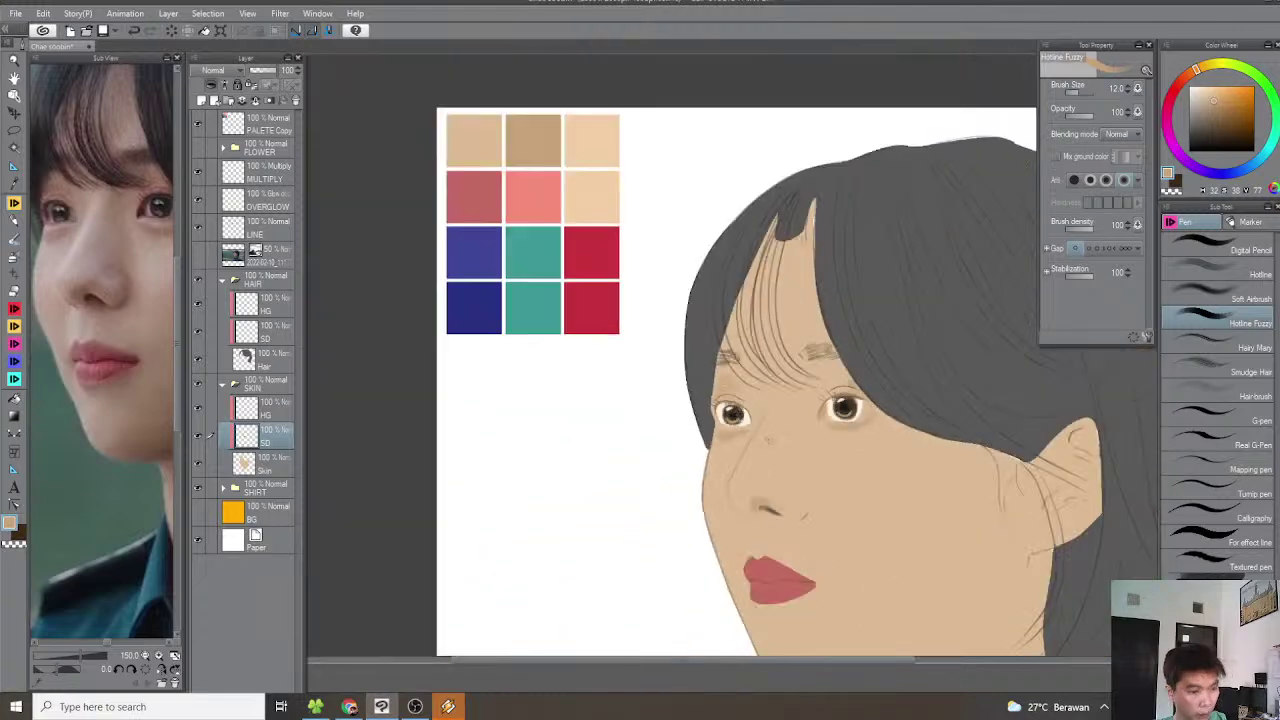
scroll(791, 395, up, 1)
scroll(744, 418, up, 2)
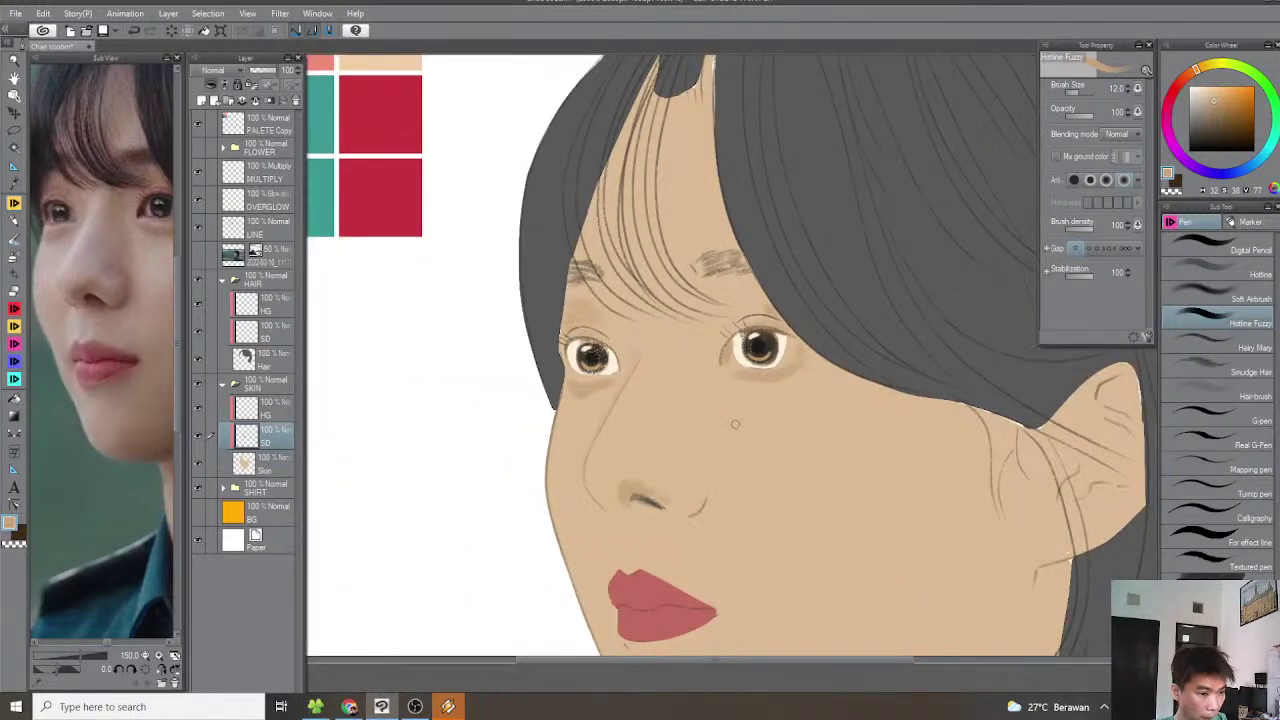
Deepen the shading below and around the outer corner of the near eye with the brush at size 17
scroll(728, 414, up, 2)
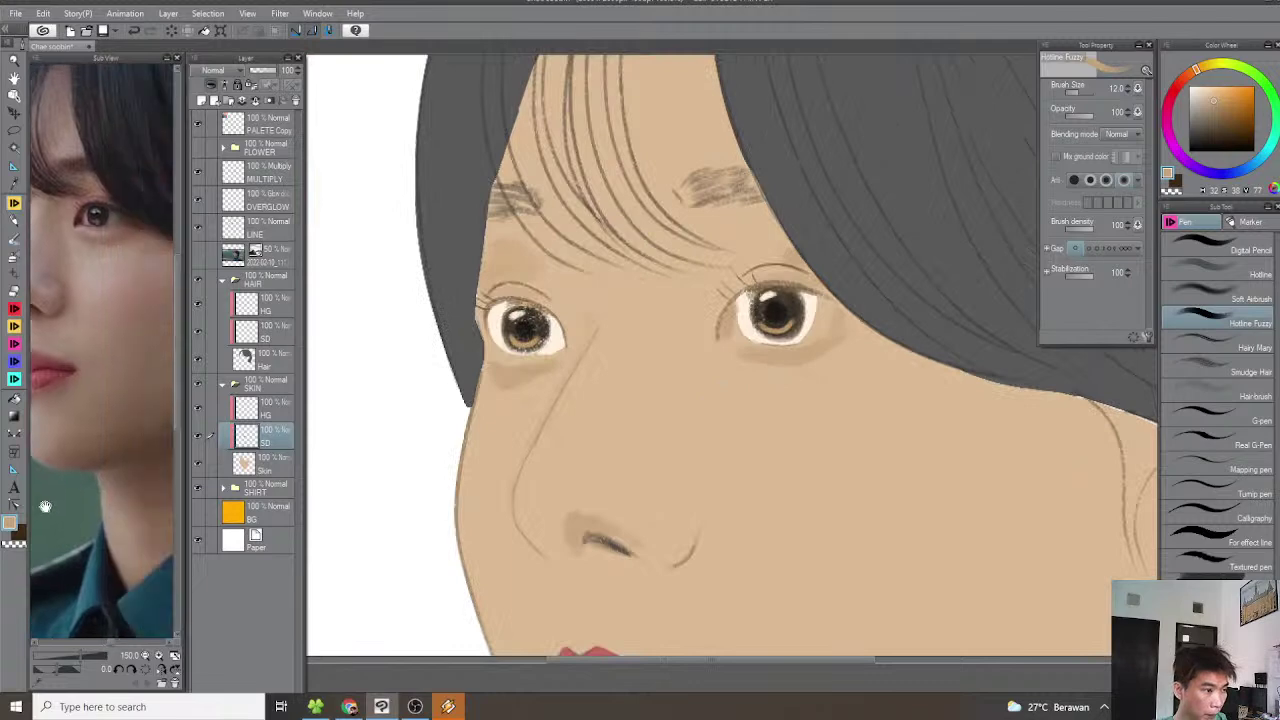
scroll(775, 363, up, 1)
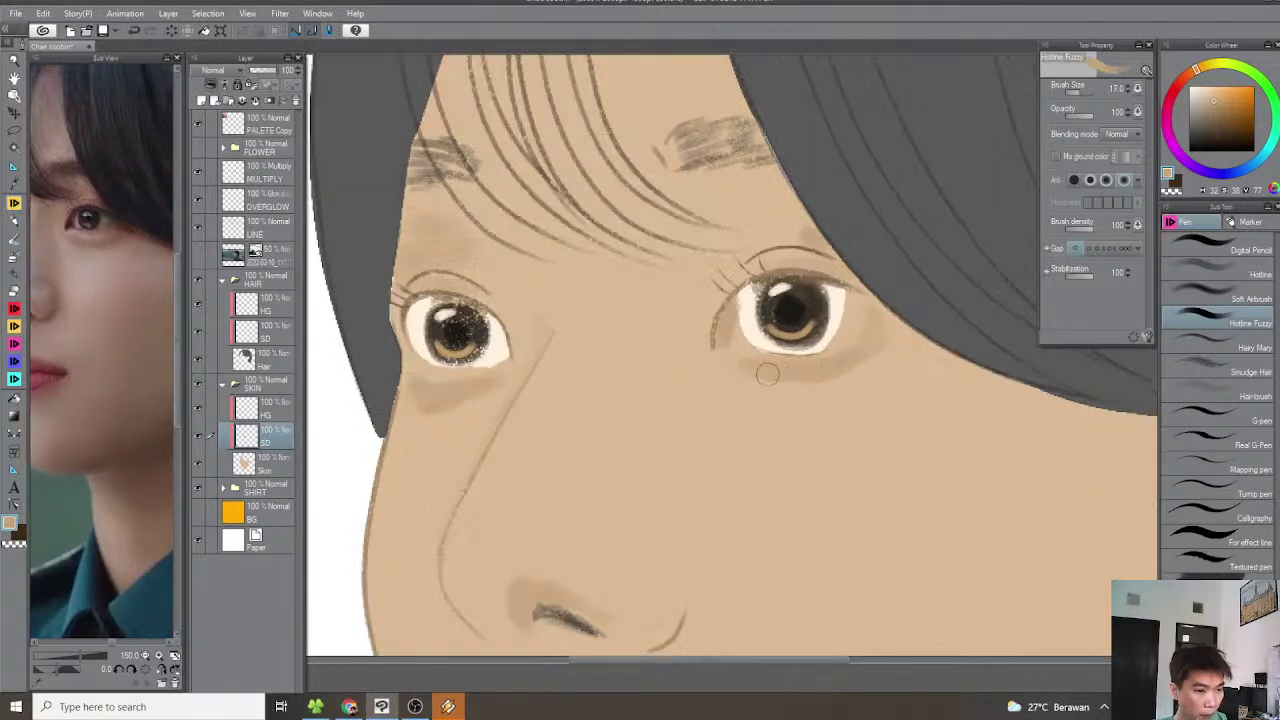
drag(839, 374, 827, 361)
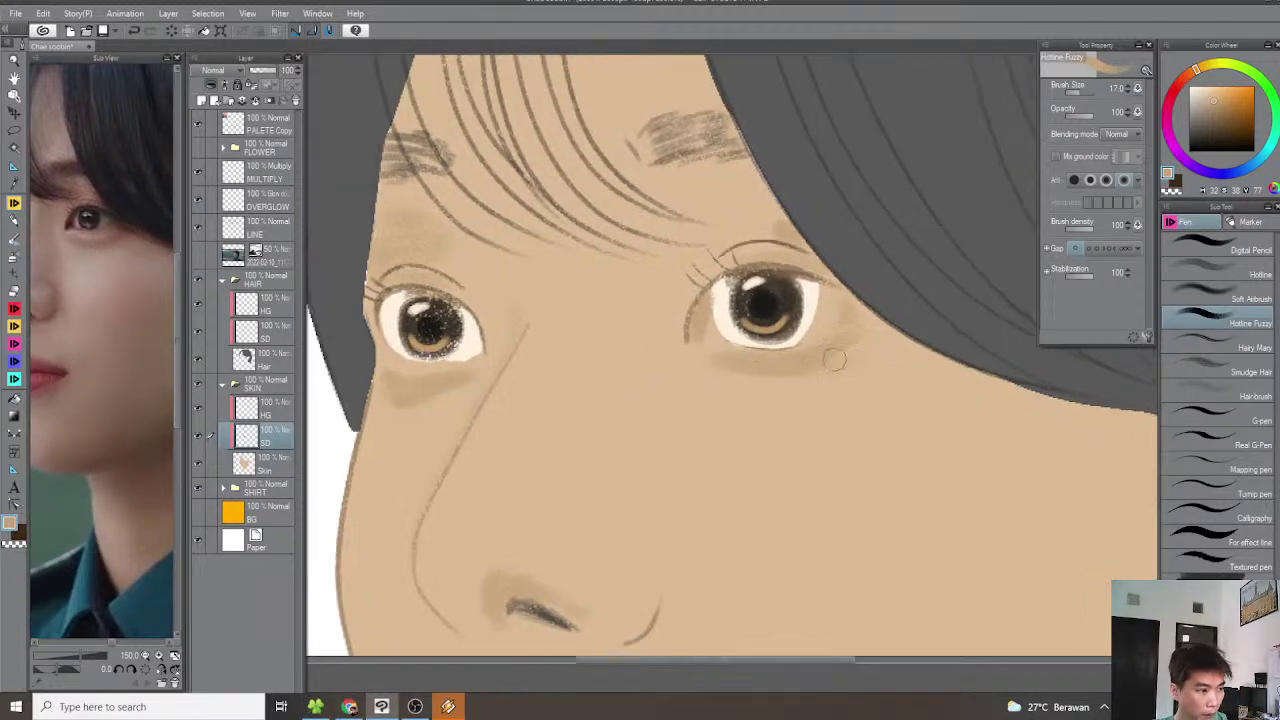
scroll(866, 330, down, 2)
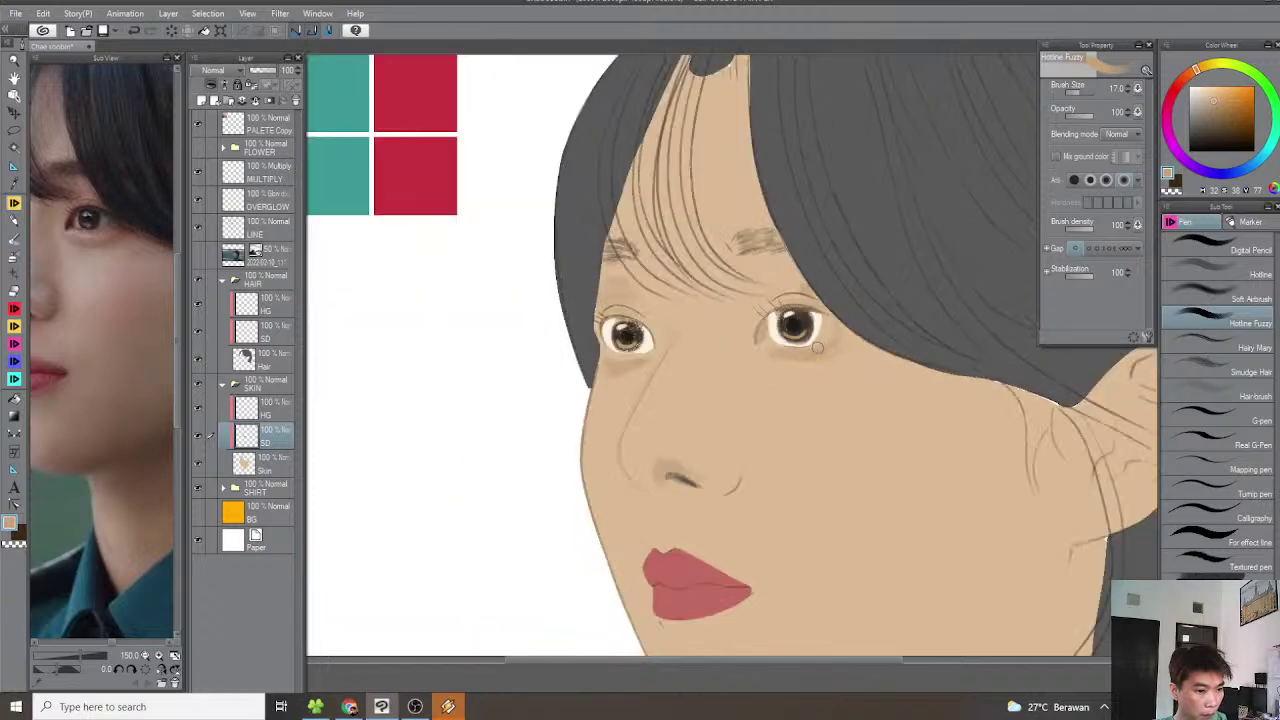
scroll(763, 328, up, 2)
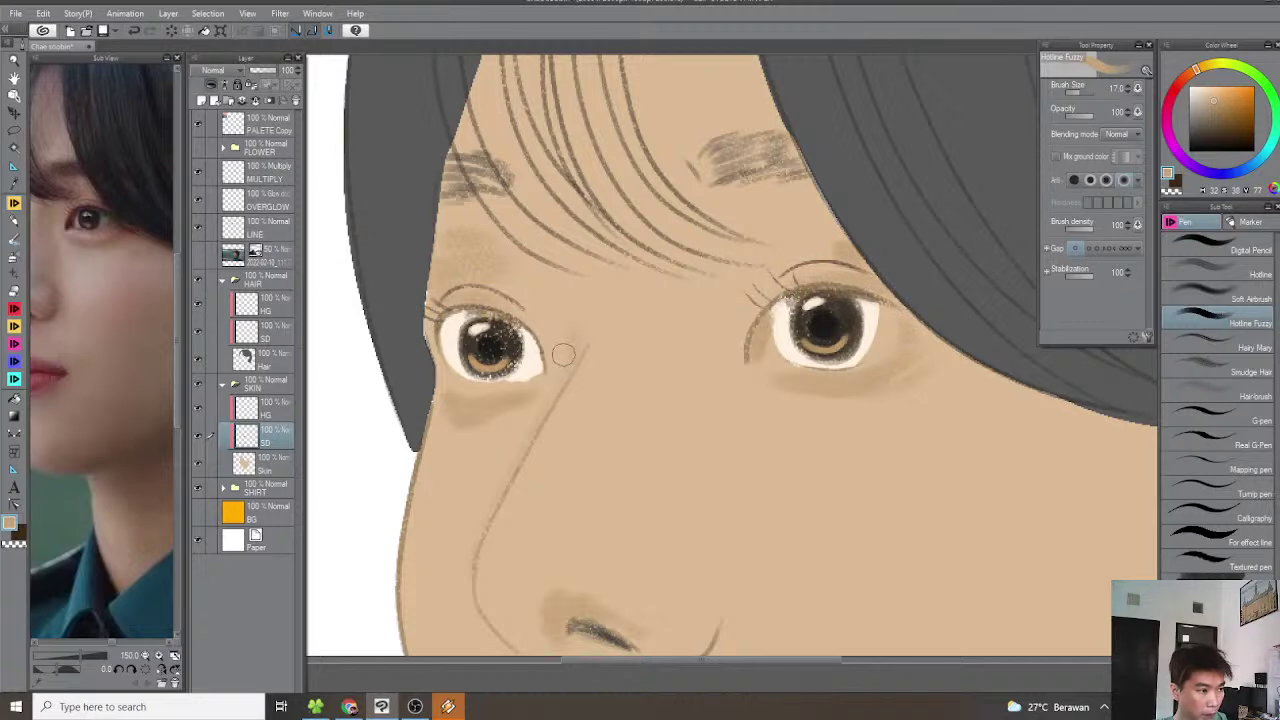
Paint a soft shadow between the near eye and the nose bridge with the brush enlarged to size 50
drag(142, 437, 207, 437)
scroll(742, 366, down, 2)
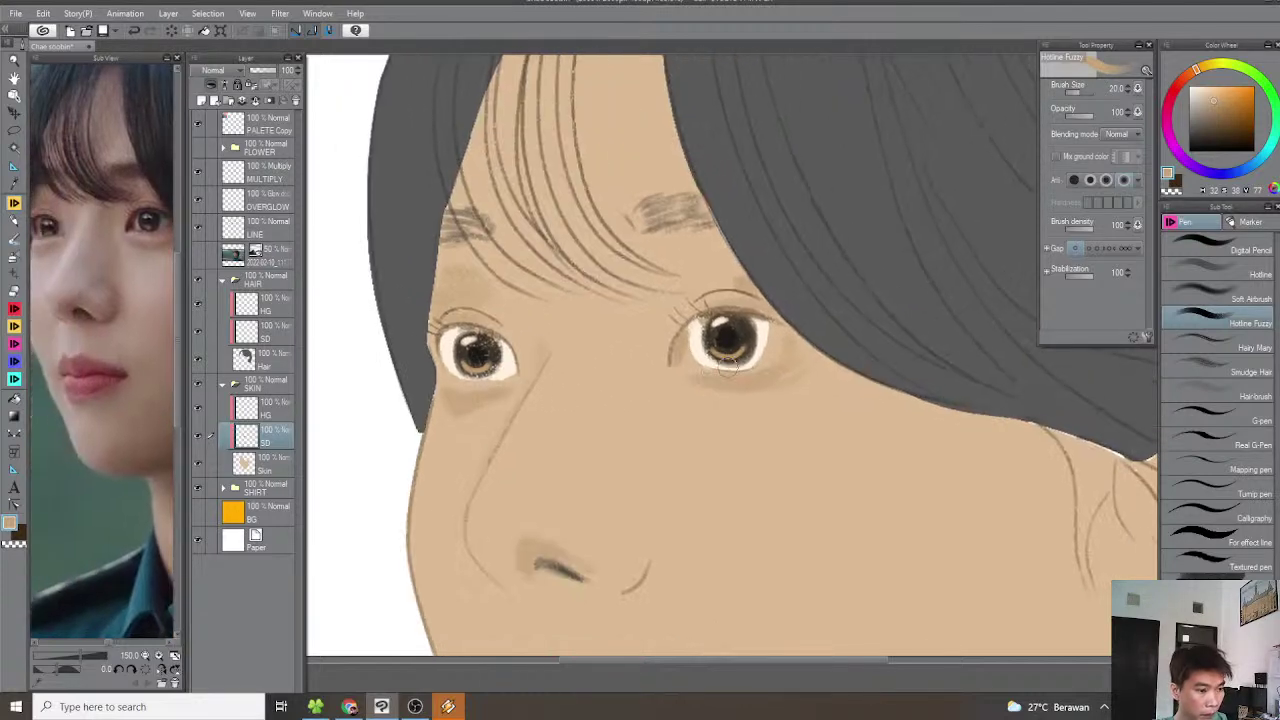
mouse_move(650, 340)
mouse_down()
mouse_move(611, 334)
mouse_move(632, 338)
mouse_move(606, 357)
mouse_move(629, 366)
mouse_move(629, 322)
mouse_up()
drag(640, 367, 638, 352)
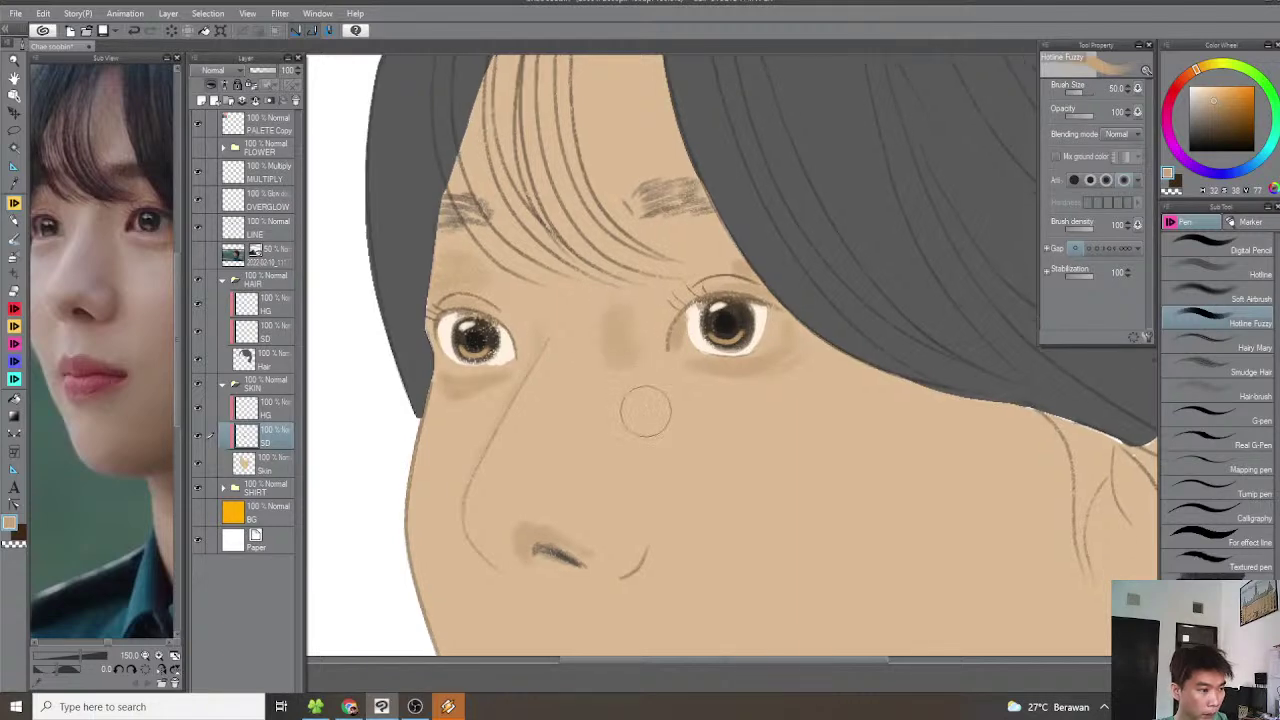
Reduce the brush size to 12 and shade along the curved nostril wing line
drag(653, 505, 640, 450)
key(bracketleft)
key(bracketleft)
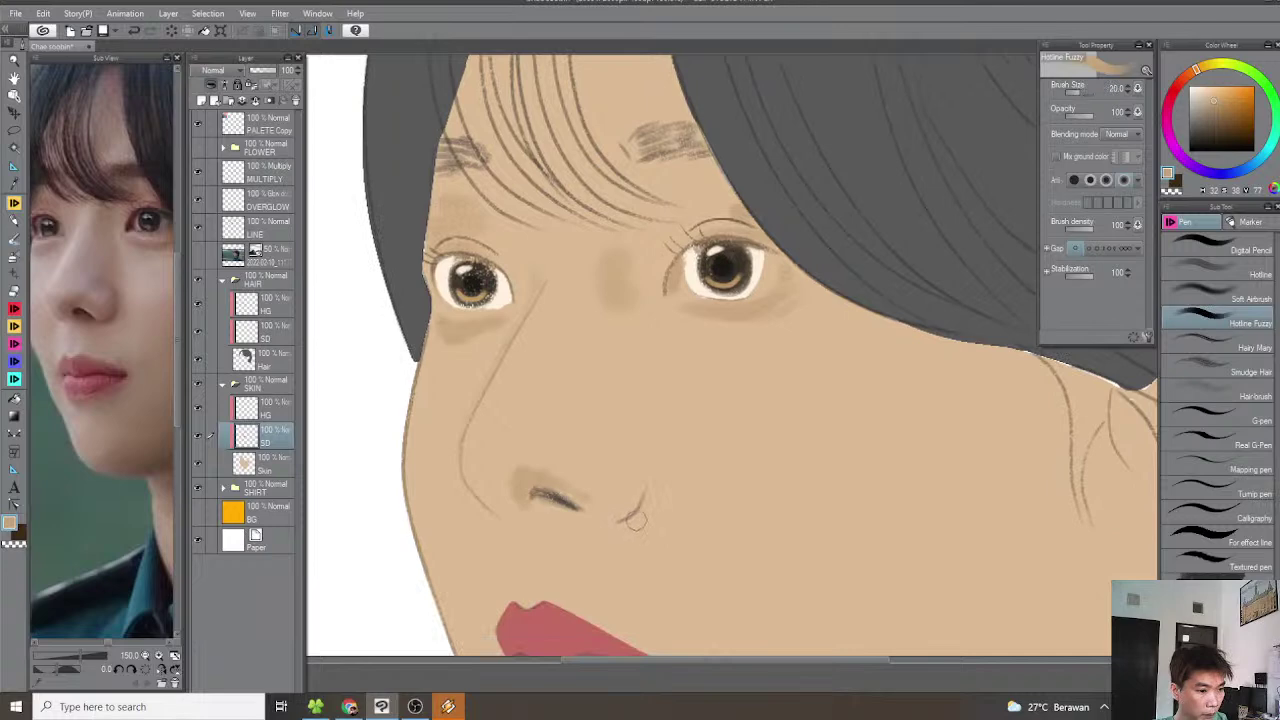
scroll(635, 521, up, 3)
key(bracketleft)
key(bracketleft)
key(bracketleft)
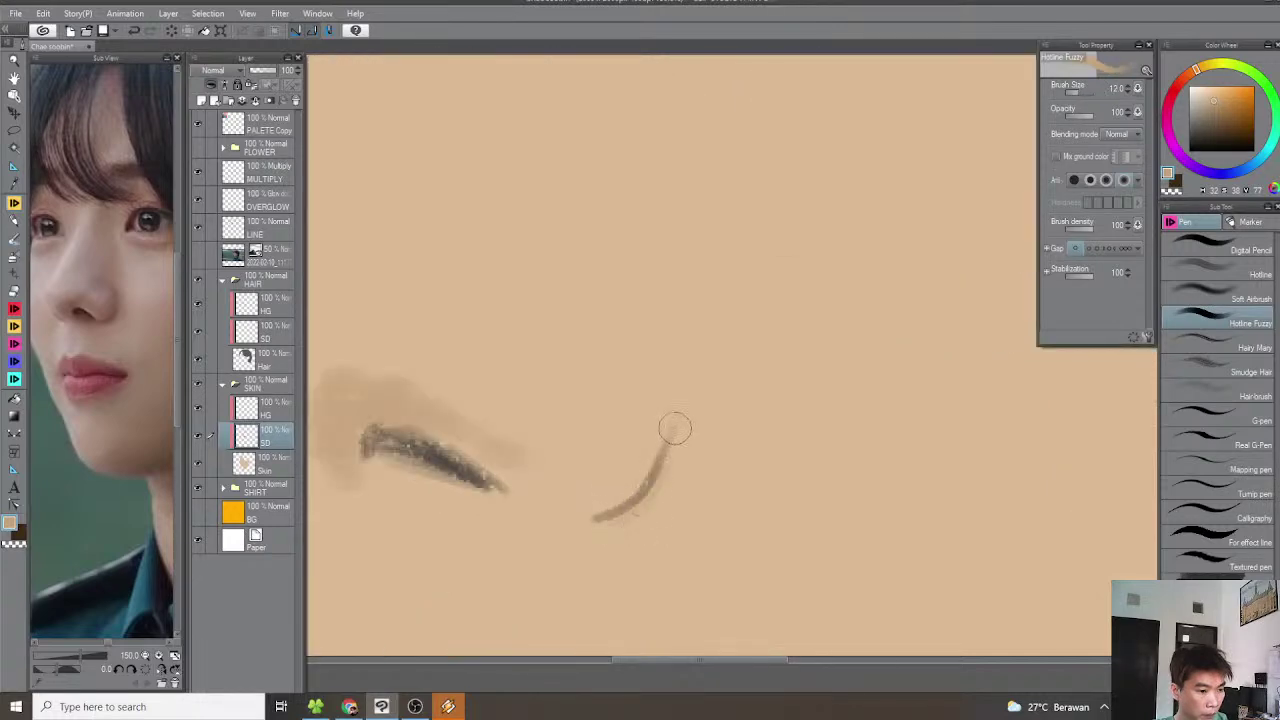
scroll(675, 450, down, 3)
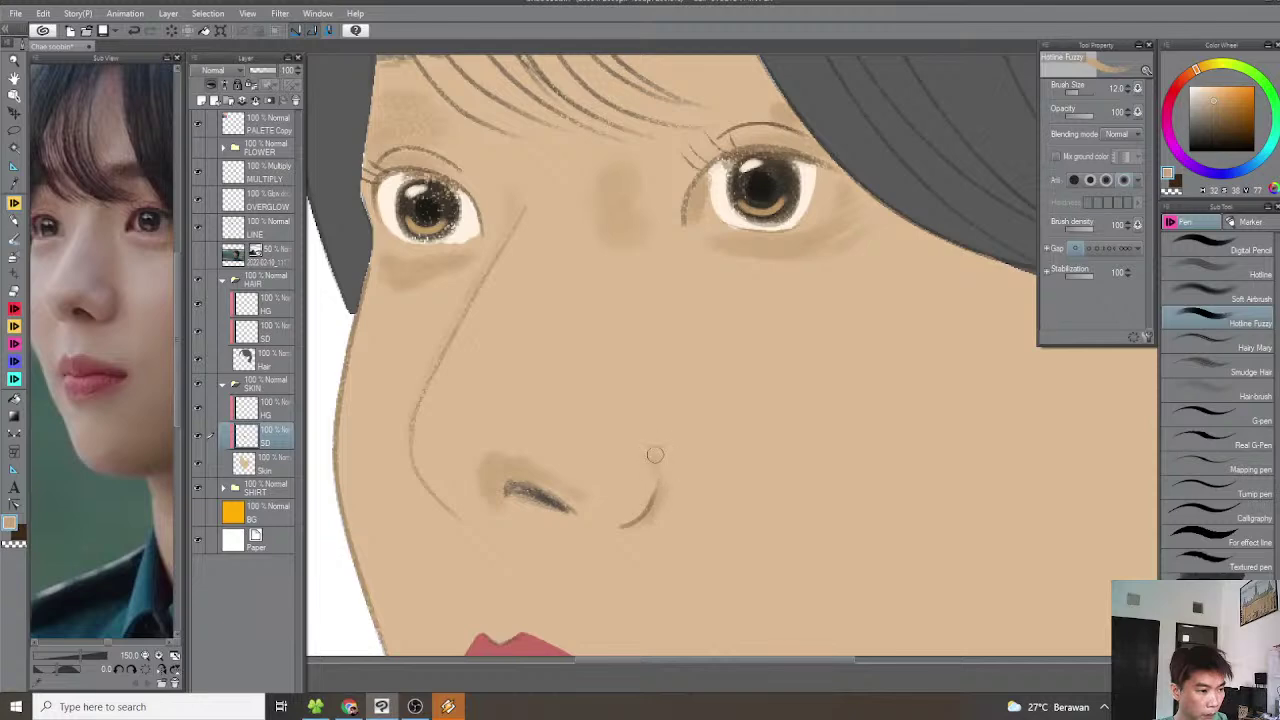
Enlarge the brush to size 60 and extend the soft shadow across the nose bridge between the eyes
scroll(654, 457, down, 2)
key(bracketright)
key(bracketright)
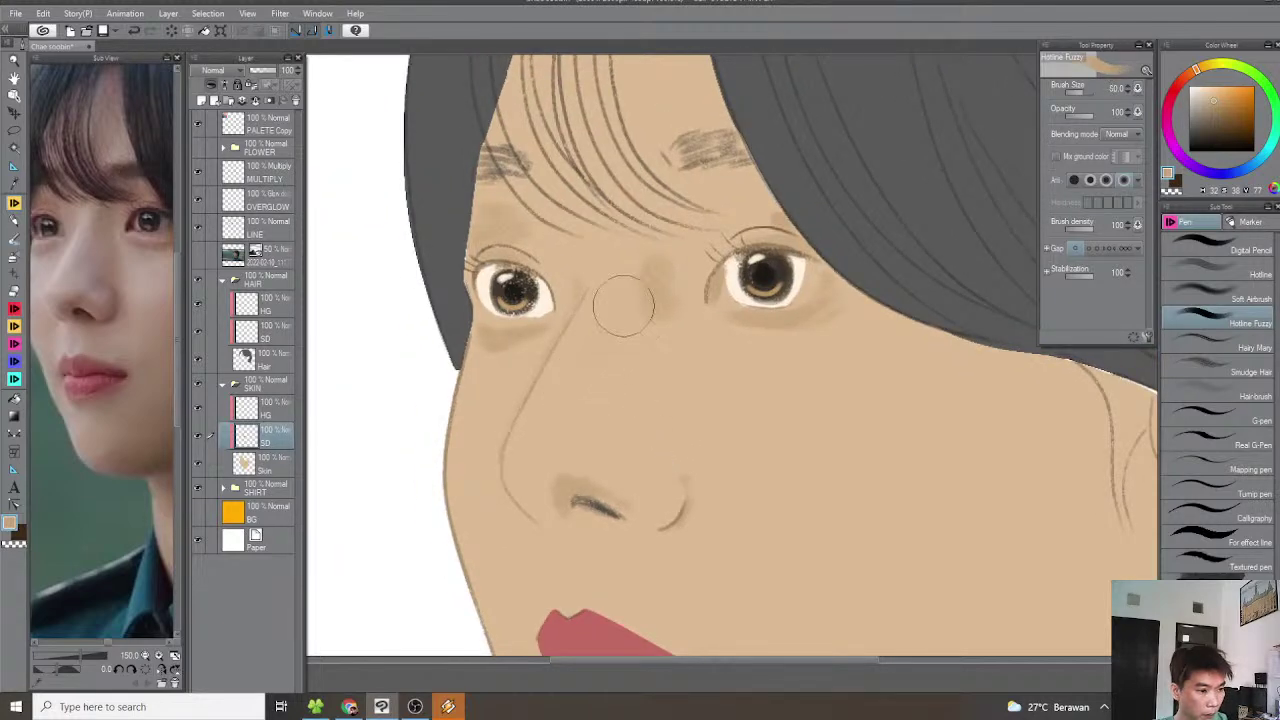
key(bracketright)
scroll(575, 395, down, 3)
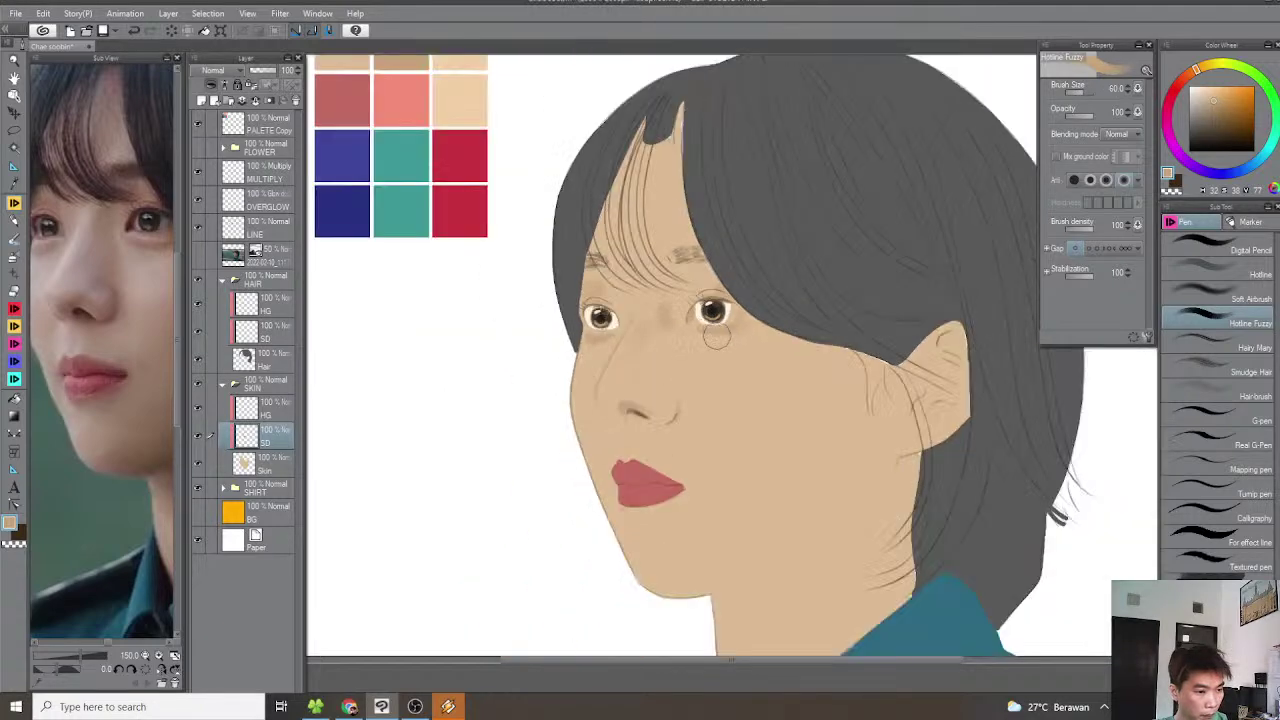
scroll(714, 350, down, 2)
Shade the skin beneath the lower lip and at the corner of the mouth with the brush at size 10
scroll(600, 451, up, 5)
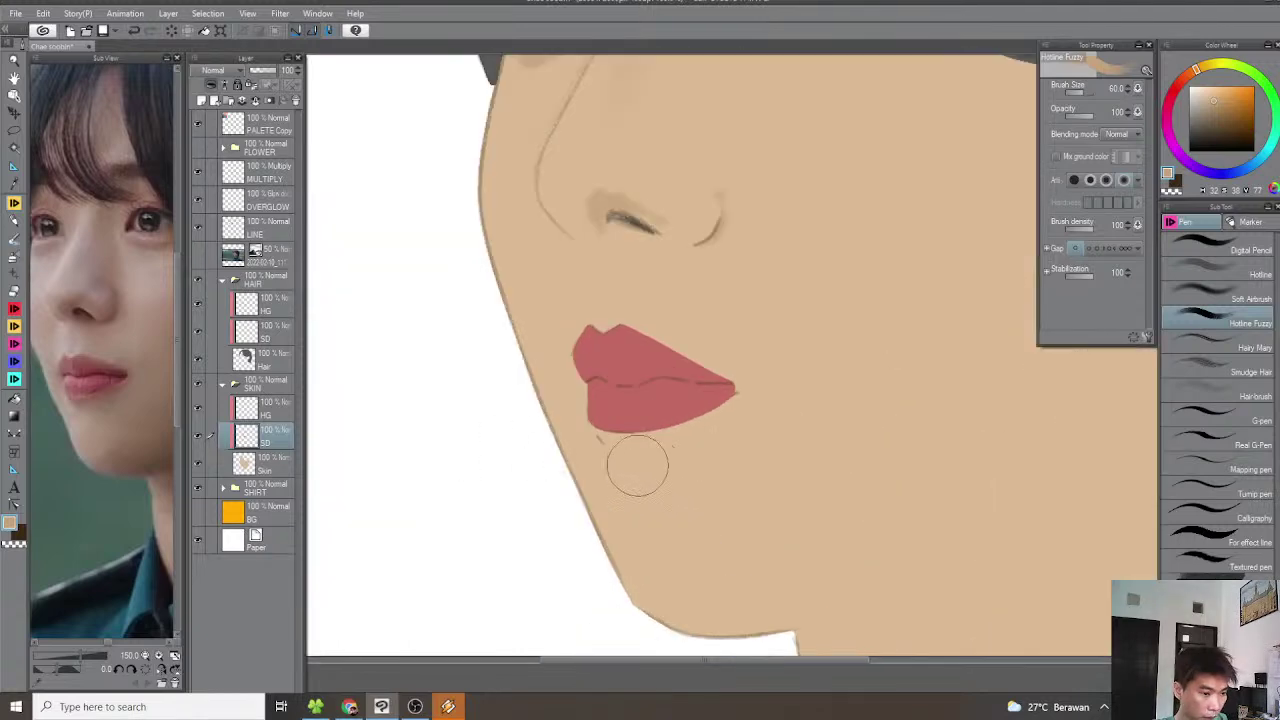
scroll(640, 462, up, 3)
key(bracketleft)
key(bracketleft)
key(bracketleft)
key(bracketleft)
key(bracketleft)
mouse_move(580, 400)
mouse_down()
mouse_move(684, 405)
mouse_move(647, 415)
mouse_move(699, 408)
mouse_move(581, 411)
mouse_move(692, 402)
mouse_move(676, 417)
mouse_move(852, 352)
mouse_move(886, 312)
mouse_move(837, 407)
mouse_up()
key(minus)
mouse_move(890, 310)
mouse_down()
mouse_move(849, 364)
mouse_move(861, 380)
mouse_up()
key(asciicircum)
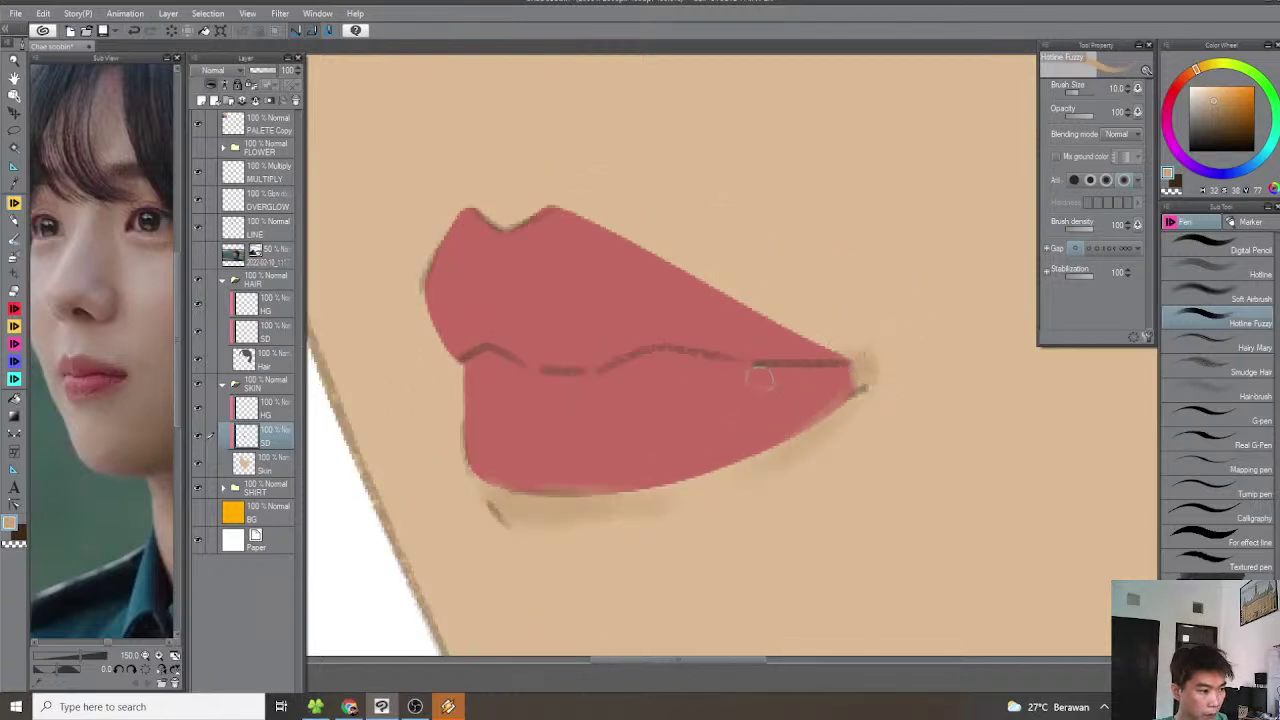
scroll(632, 427, down, 4)
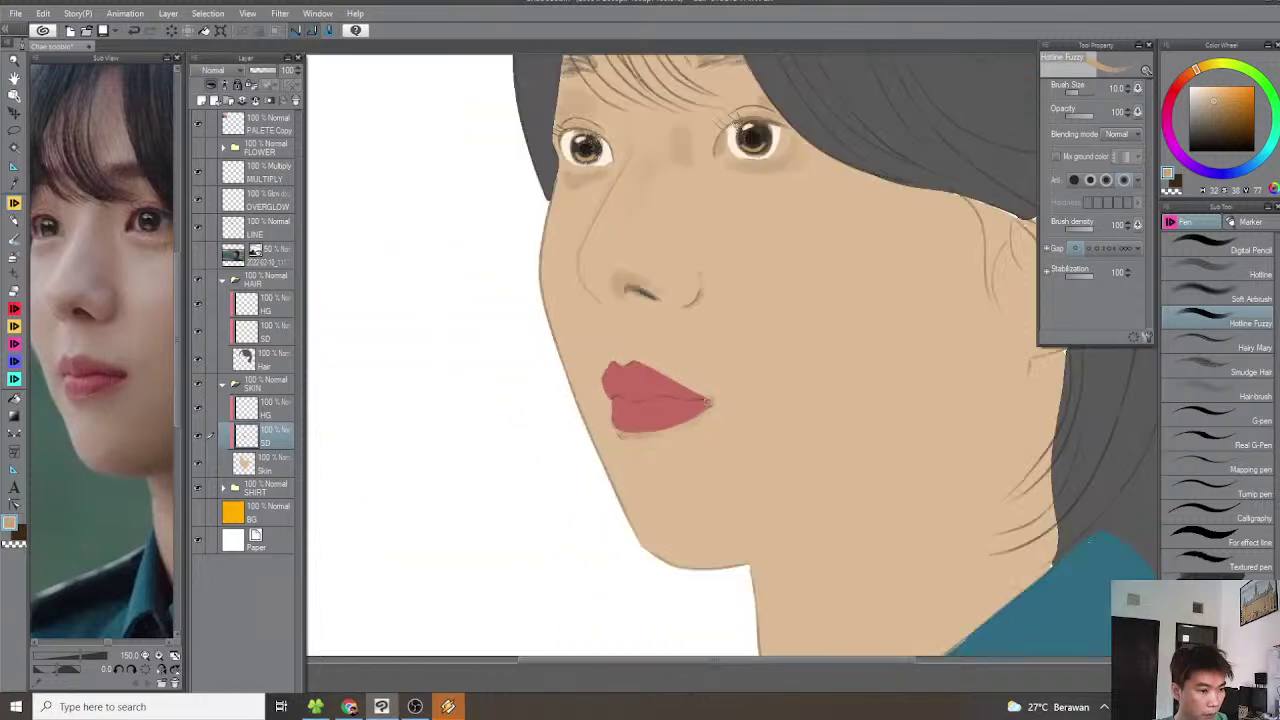
drag(775, 383, 753, 385)
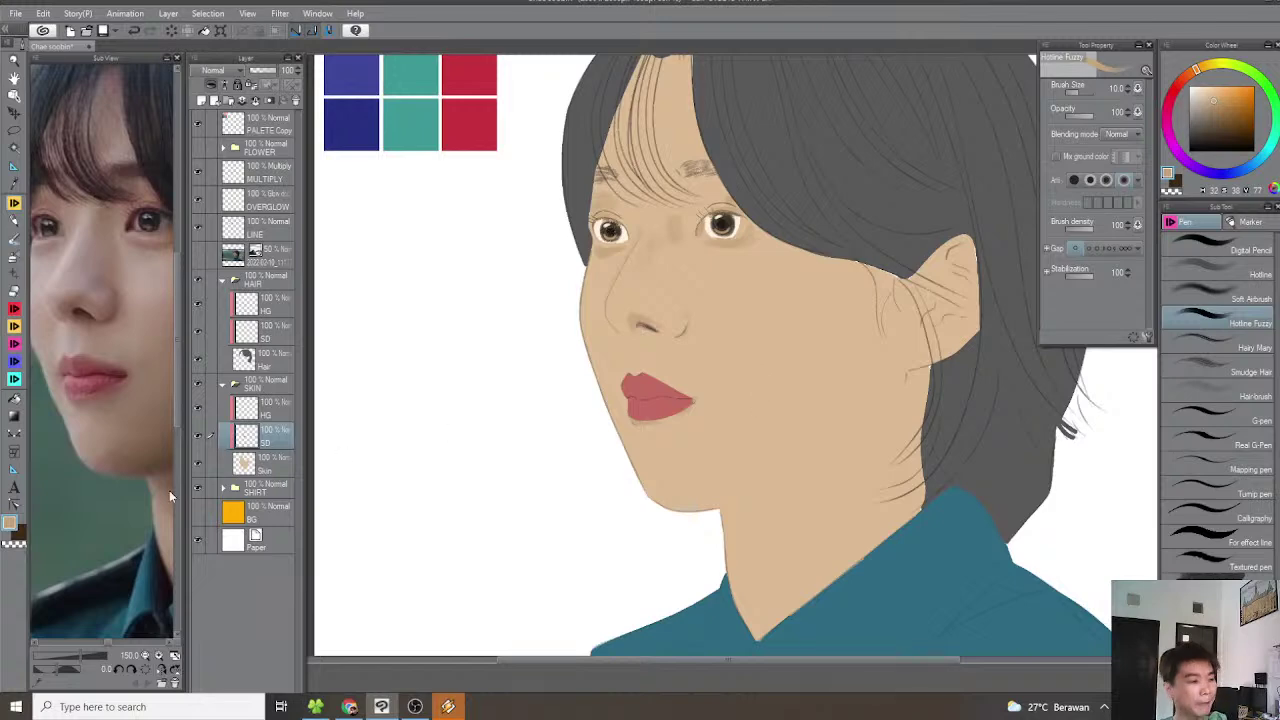
Reframe the reference photo at 100% zoom to study the jaw and neck, and enlarge the brush
drag(115, 523, 77, 517)
scroll(548, 521, down, 1)
scroll(655, 491, up, 1)
key(])
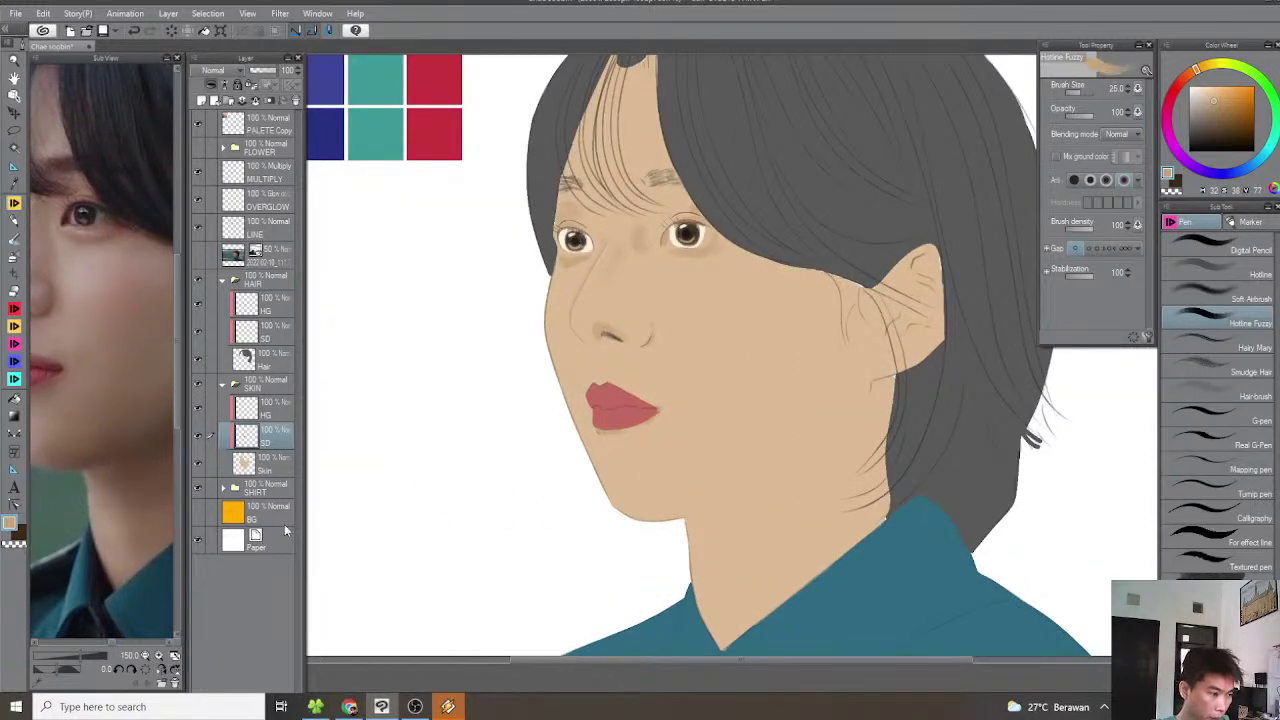
scroll(150, 543, up, 3)
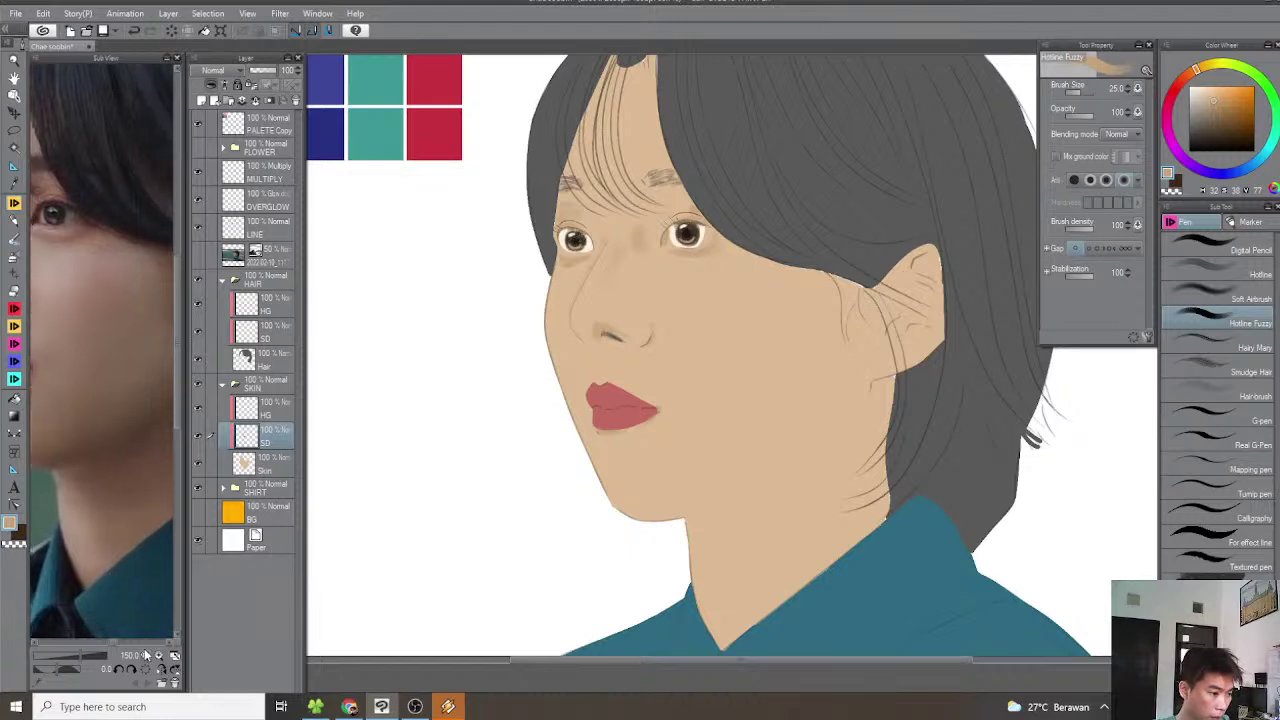
click(145, 655)
drag(128, 588, 151, 592)
Paint the jawline shadow from the chin towards the ear with the brush at size 40
drag(670, 505, 657, 501)
scroll(657, 500, up, 2)
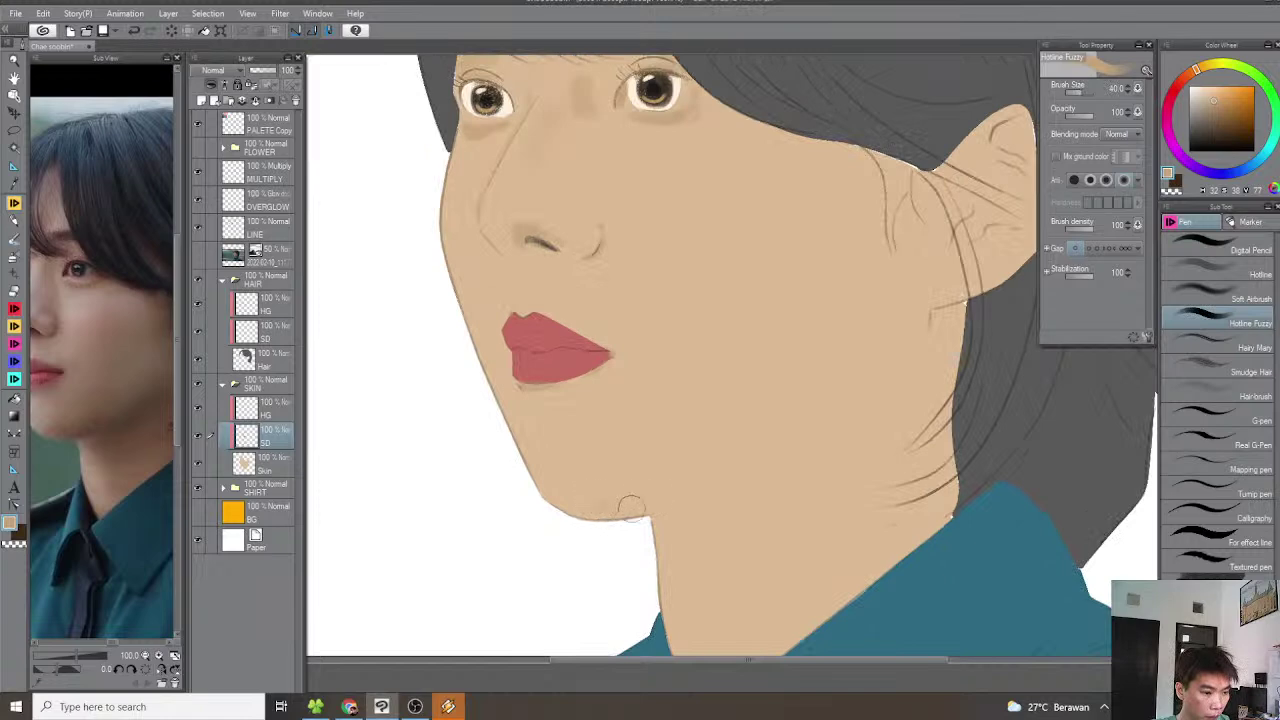
drag(674, 500, 819, 460)
mouse_move(671, 492)
mouse_down()
mouse_move(608, 491)
mouse_move(725, 489)
mouse_move(835, 428)
mouse_up()
drag(765, 470, 776, 487)
Paint soft shadow along the chin and on the neck beneath the jaw with the brush at size 70
key(])
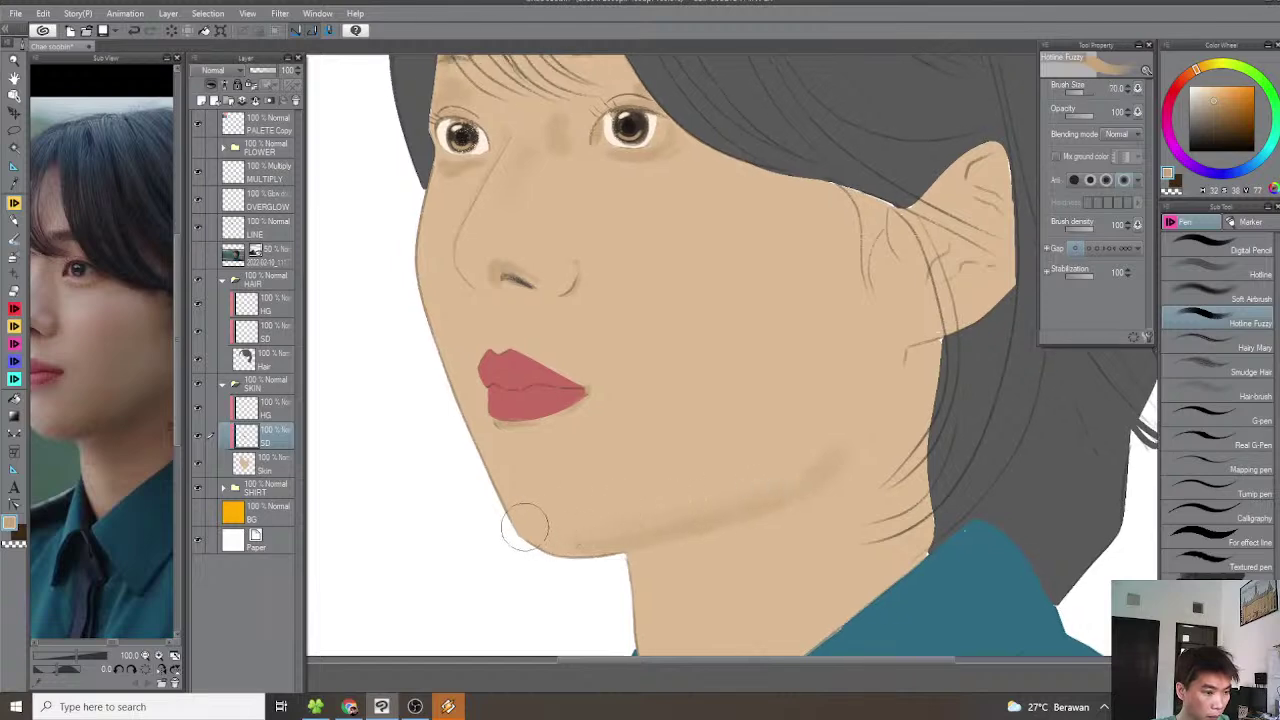
drag(131, 540, 163, 551)
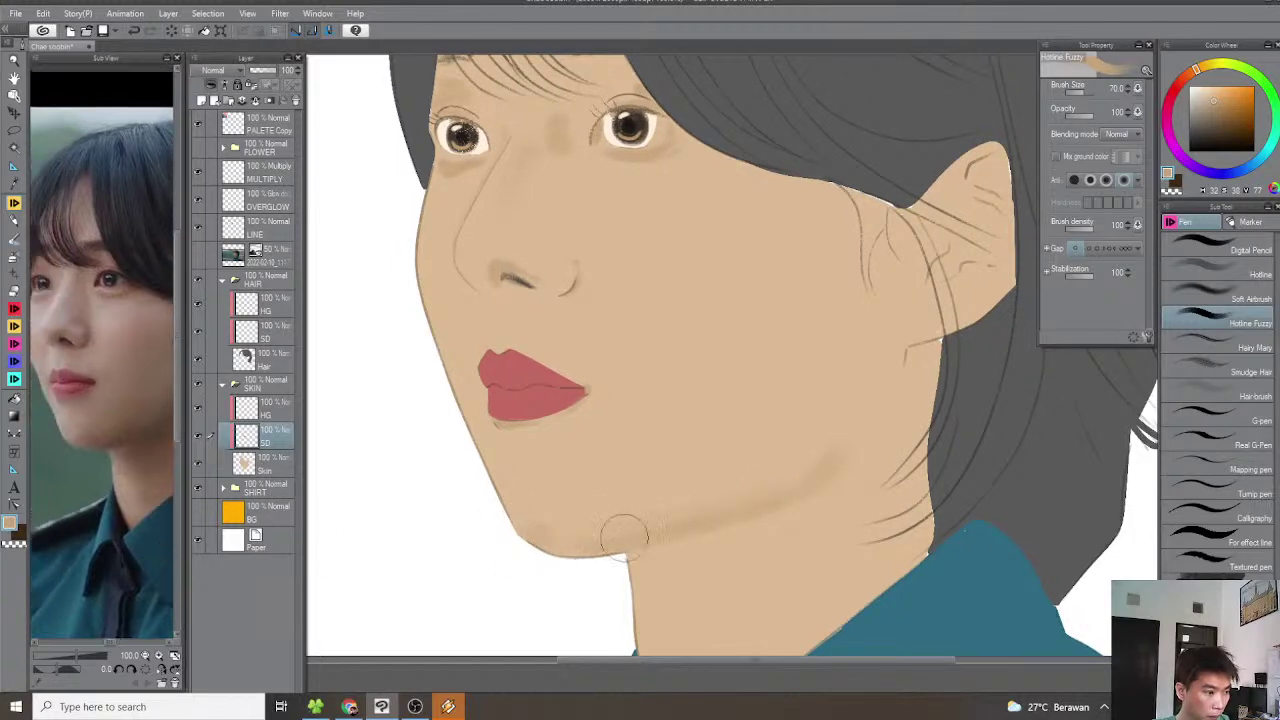
mouse_move(658, 566)
mouse_down()
mouse_move(638, 535)
mouse_move(651, 529)
mouse_move(694, 540)
mouse_move(680, 569)
mouse_move(739, 533)
mouse_up()
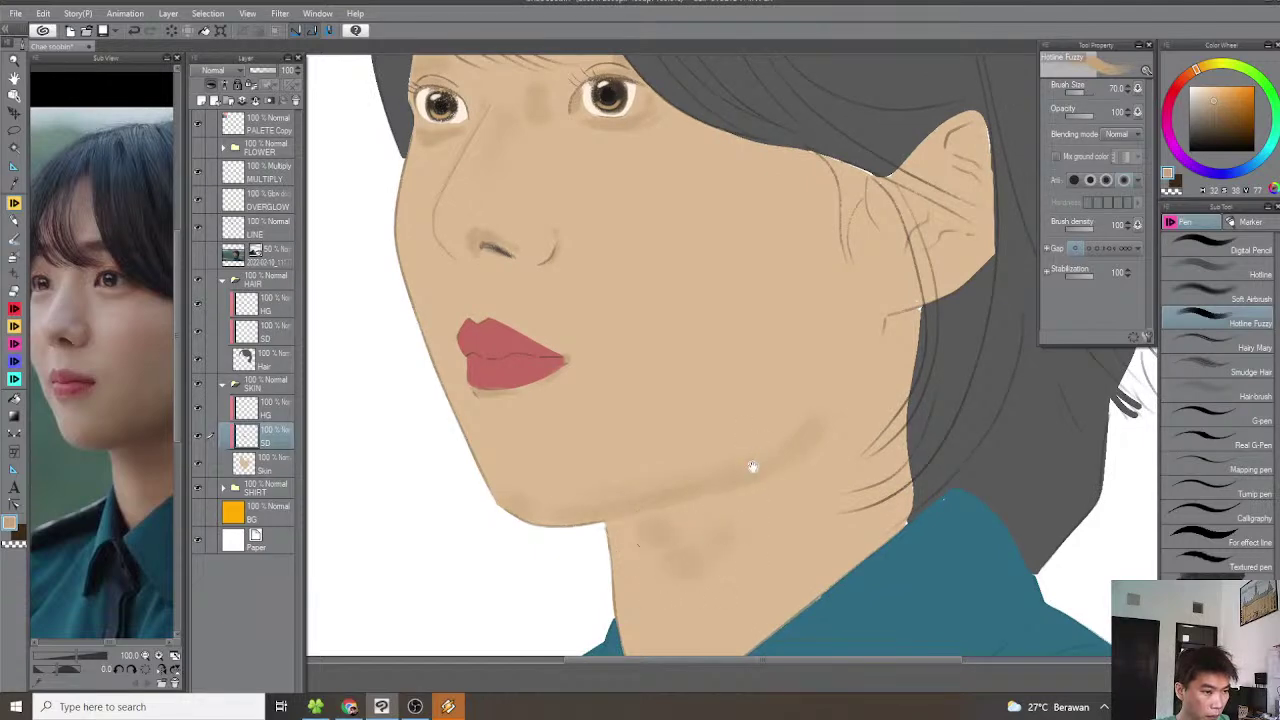
scroll(750, 470, up, 1)
Shade the ear's inner folds and the base of the earlobe with the brush at size 30, following the reference
key(bracketright)
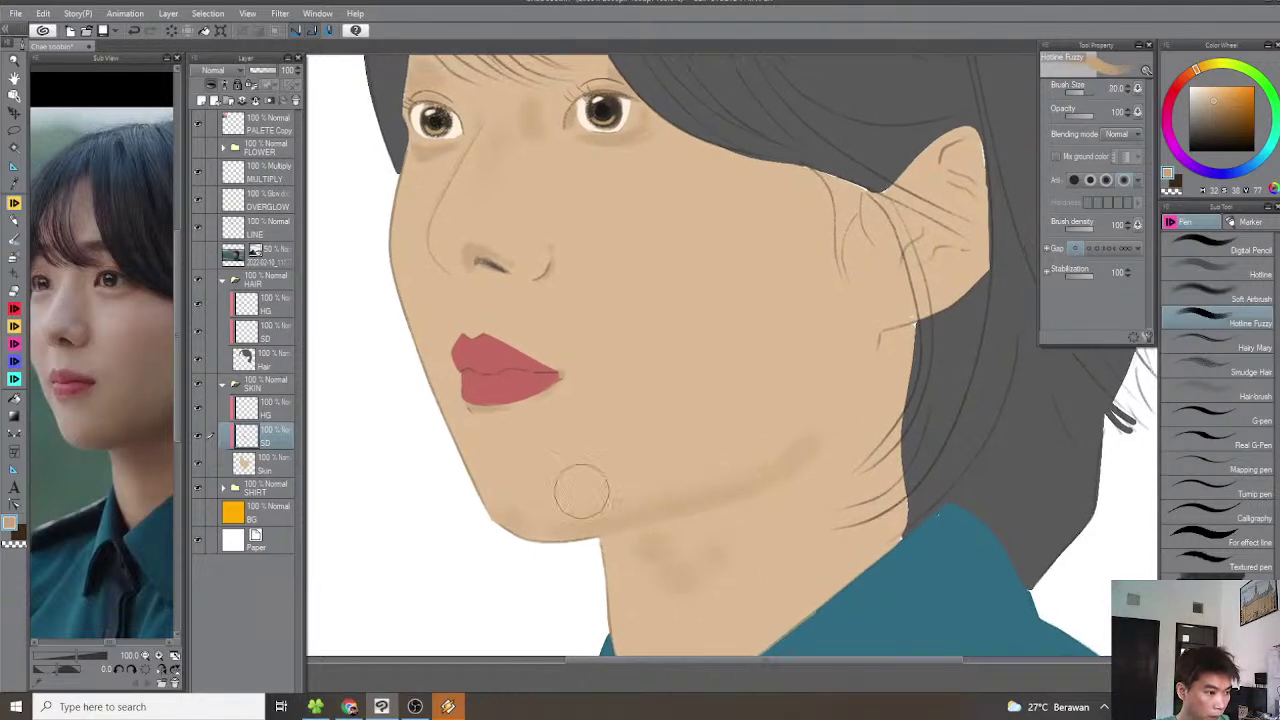
drag(117, 560, 51, 559)
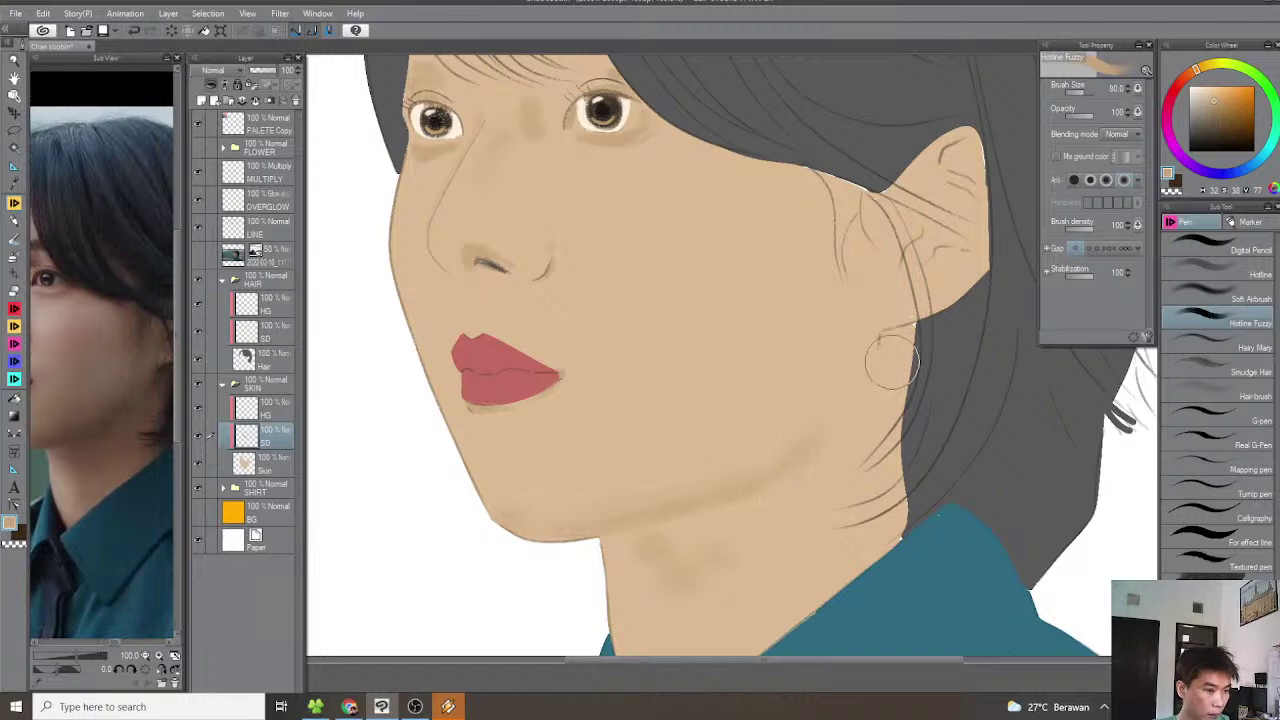
scroll(893, 338, up, 2)
key(bracketleft)
key(bracketleft)
key(bracketleft)
key(bracketleft)
key(bracketleft)
scroll(893, 335, down, 3)
scroll(871, 343, up, 1)
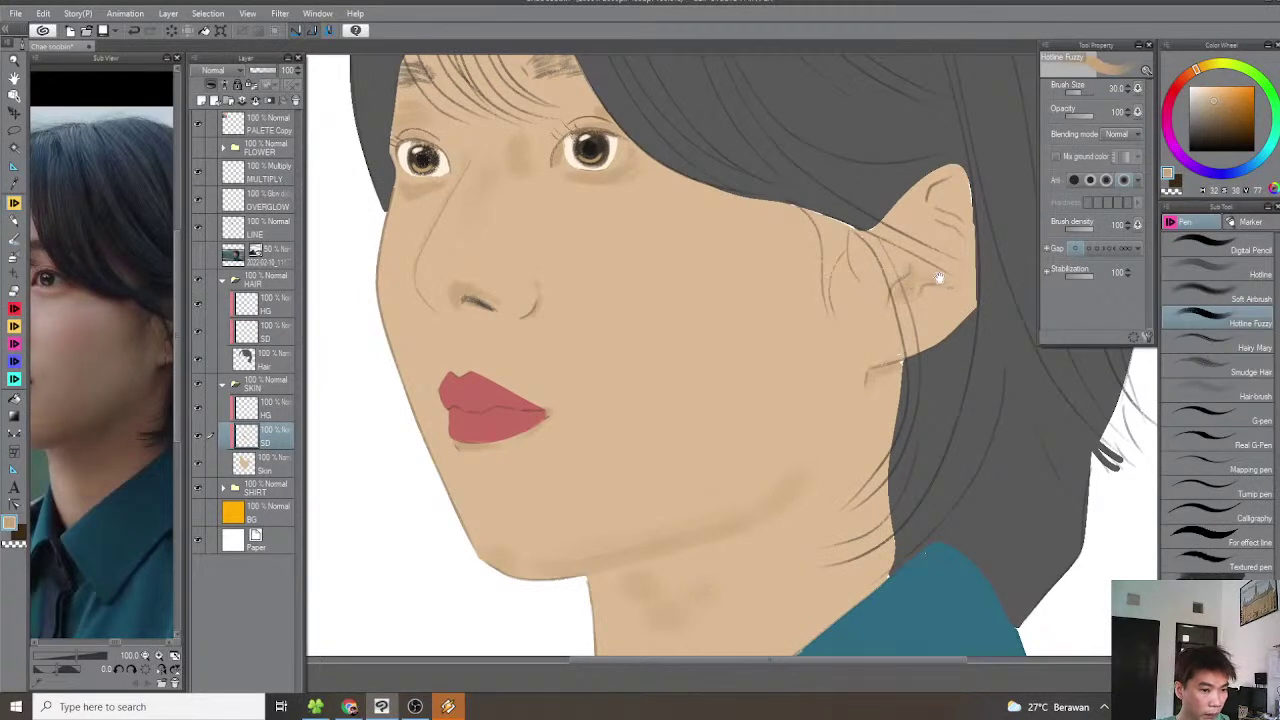
drag(941, 283, 937, 319)
scroll(936, 229, down, 4)
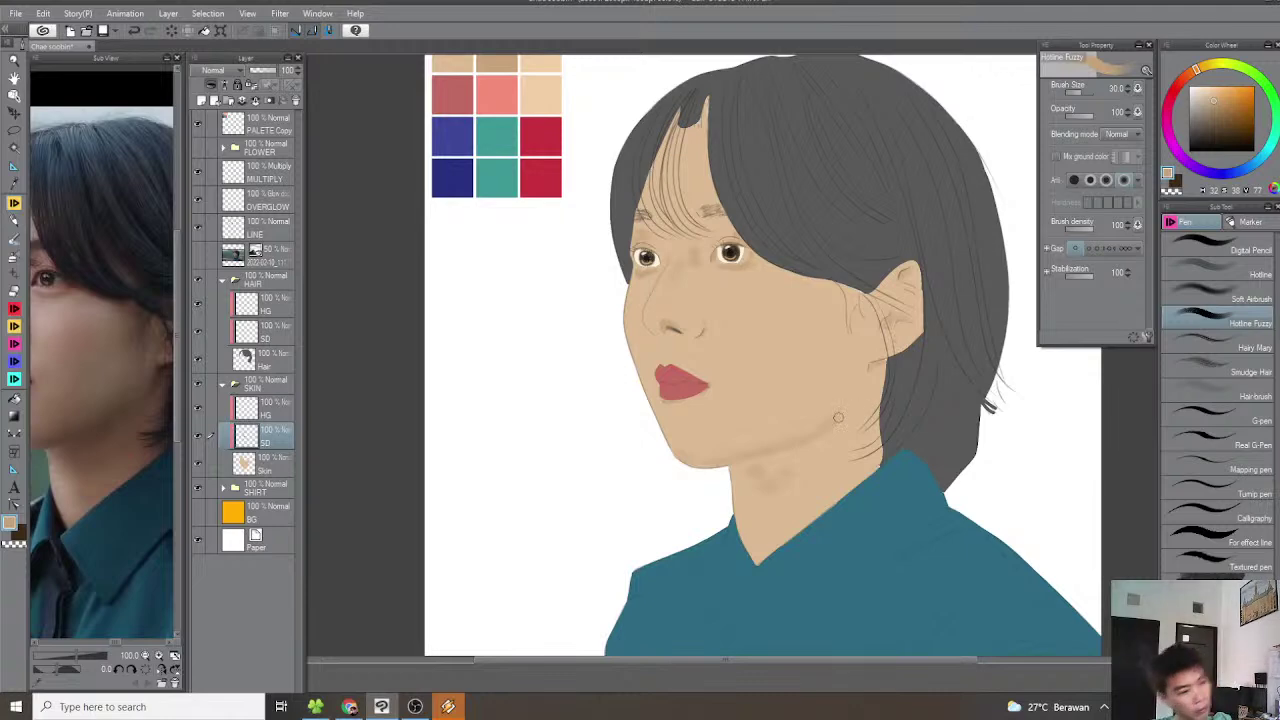
Shade the philtrum just above the upper lip's dip with the brush at size 12
scroll(843, 421, up, 1)
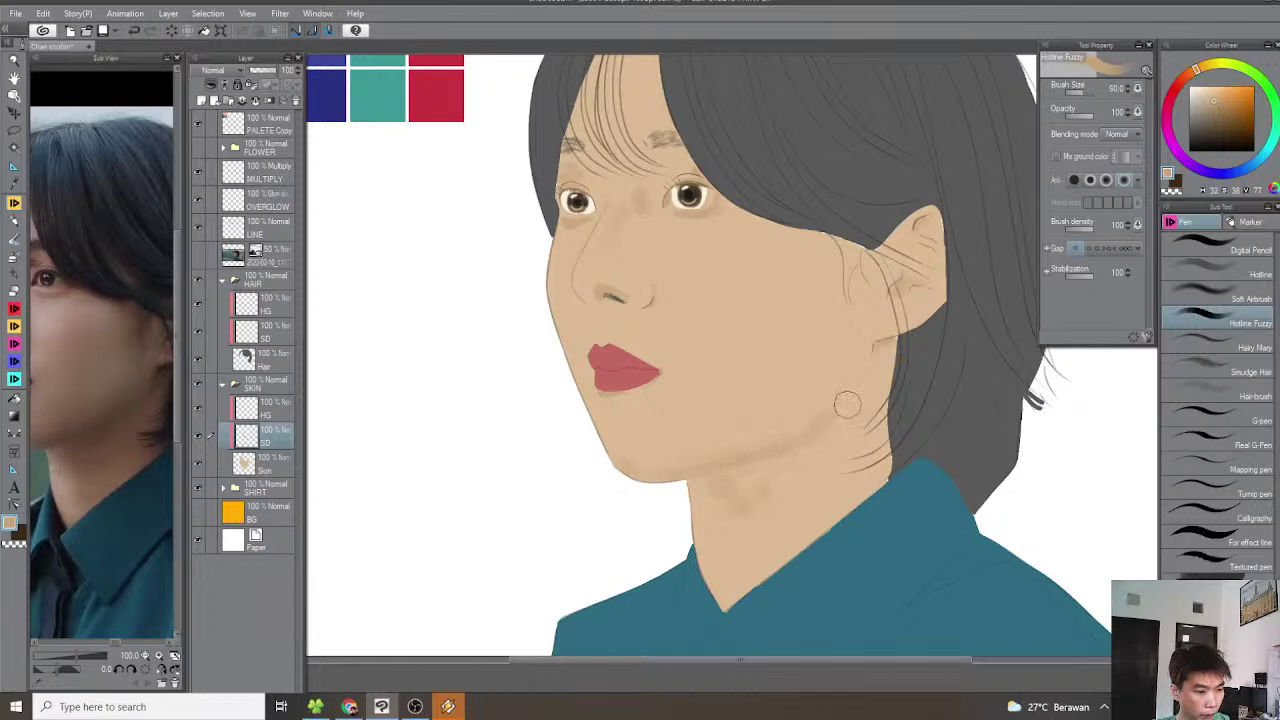
drag(819, 417, 854, 445)
drag(680, 356, 748, 389)
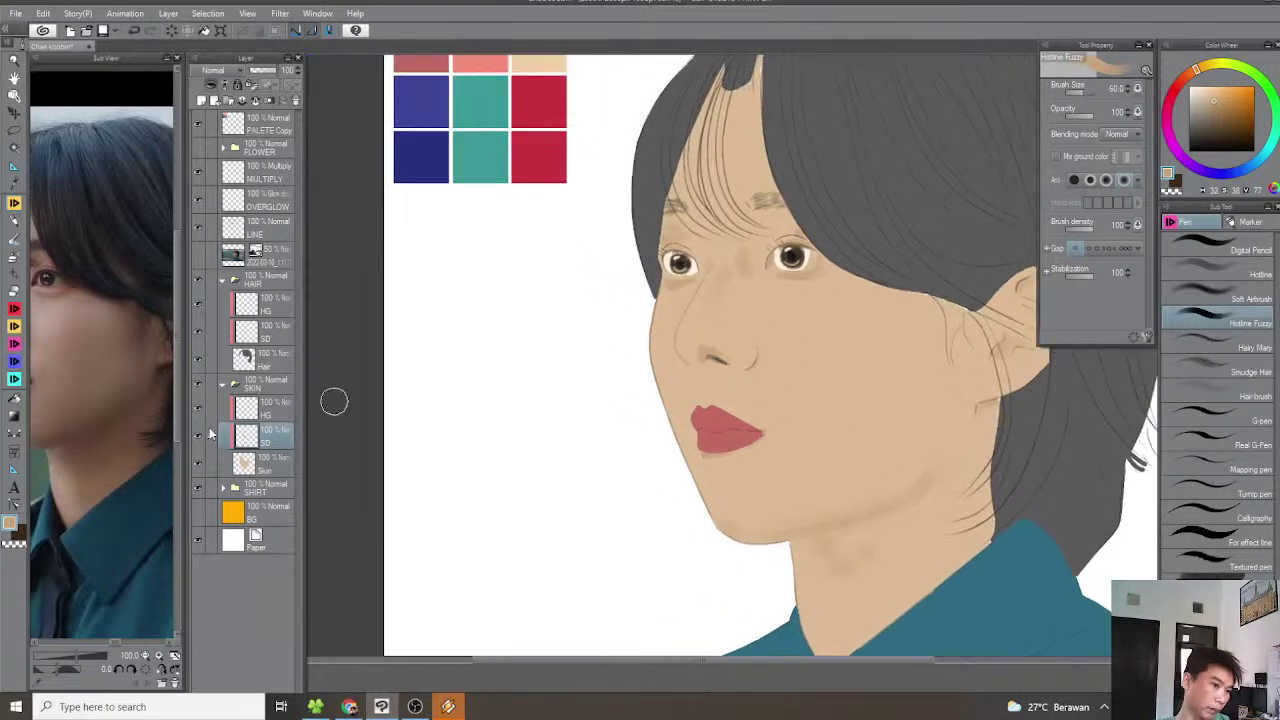
scroll(767, 330, up, 1)
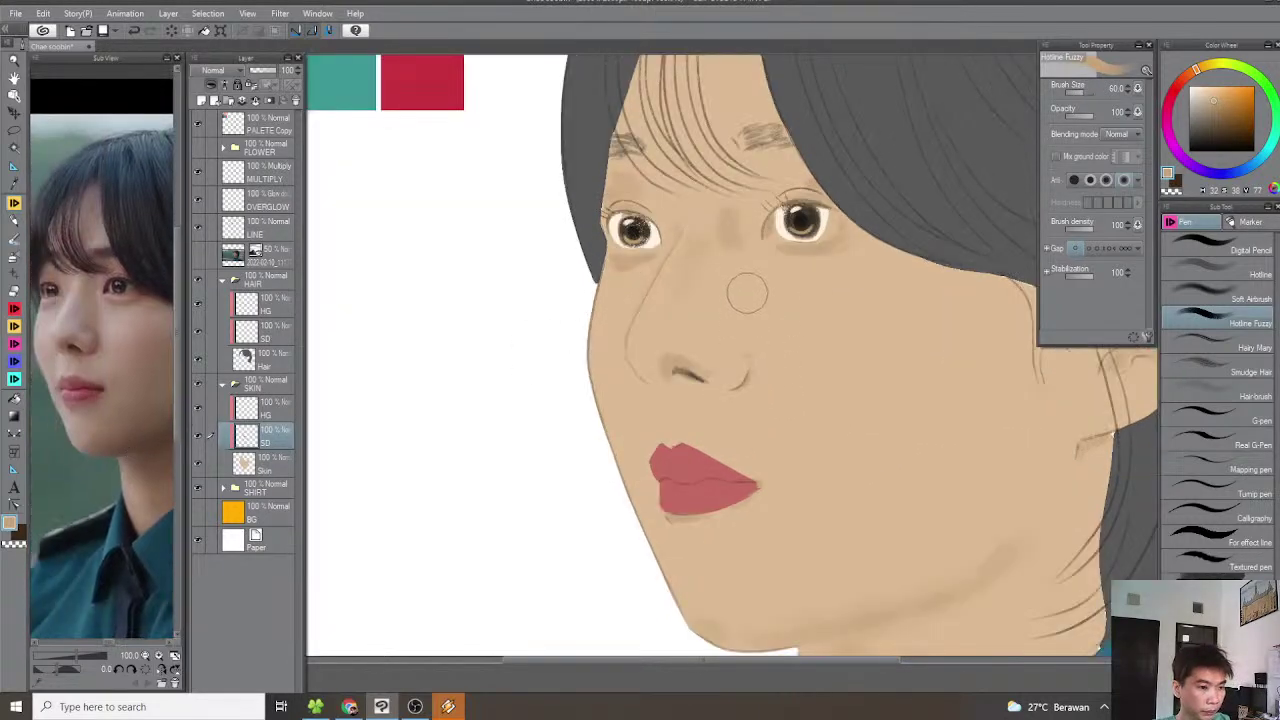
scroll(703, 352, down, 1)
scroll(683, 381, up, 3)
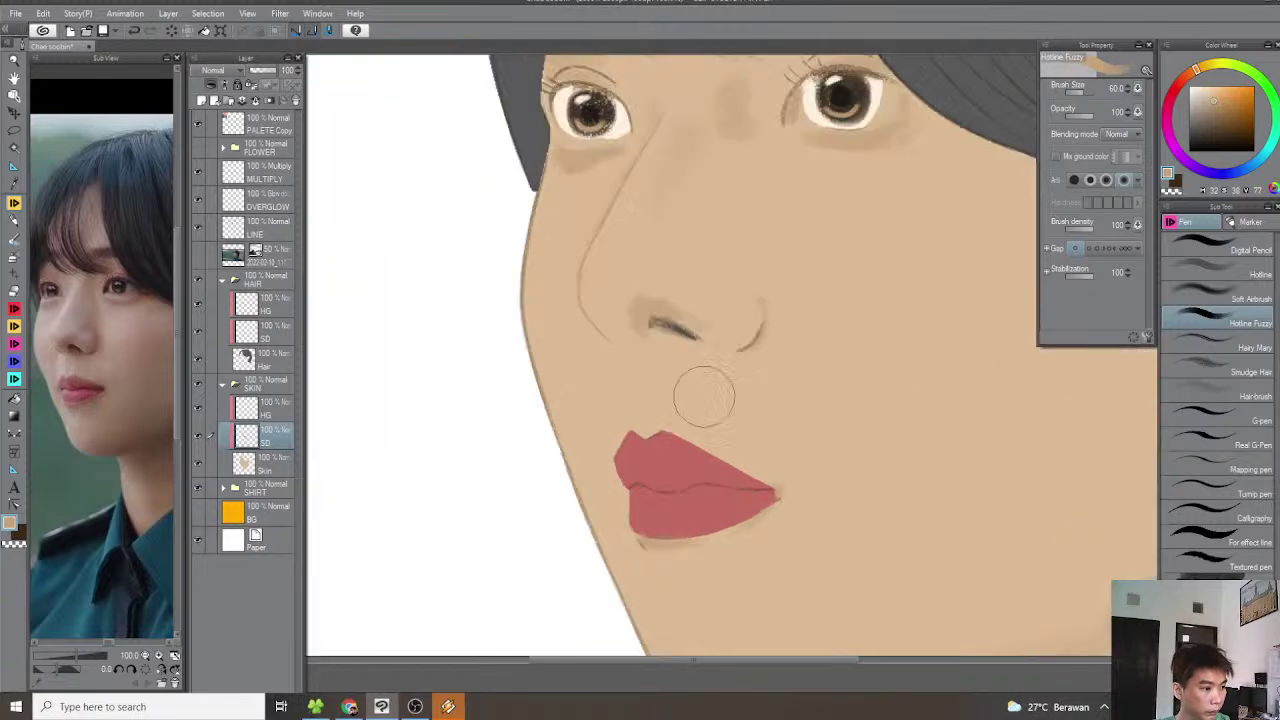
scroll(611, 423, up, 2)
mouse_move(614, 431)
mouse_down()
mouse_move(671, 434)
mouse_move(690, 474)
mouse_up()
scroll(686, 434, up, 2)
scroll(710, 436, down, 2)
drag(696, 407, 705, 466)
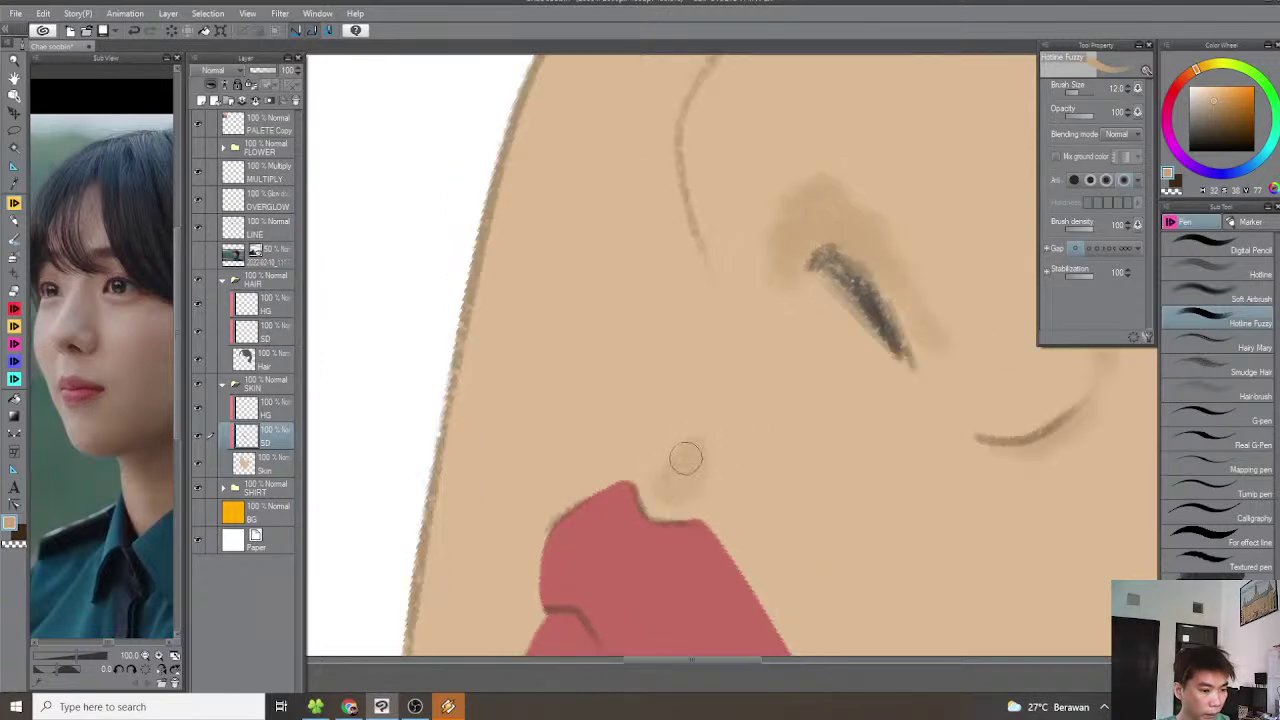
scroll(686, 458, down, 5)
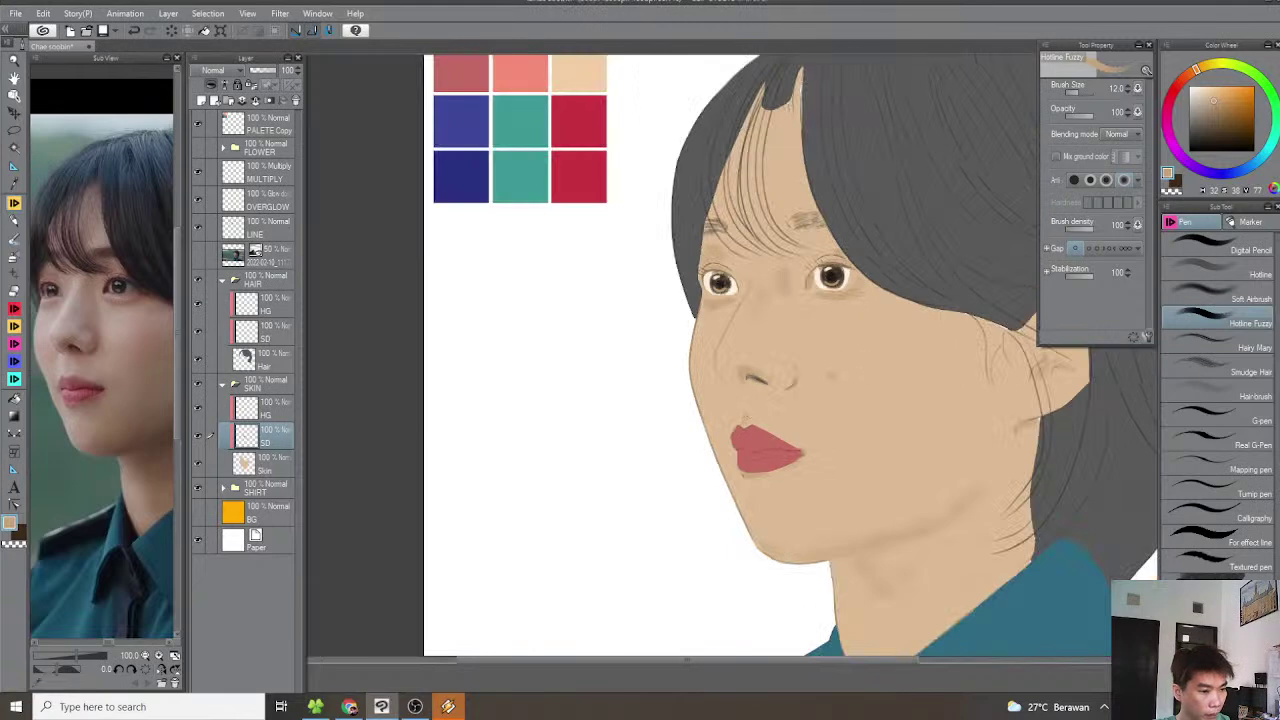
Pick the light skin tone from the palette swatches and activate the HG layer in the SKIN folder
drag(716, 392, 700, 428)
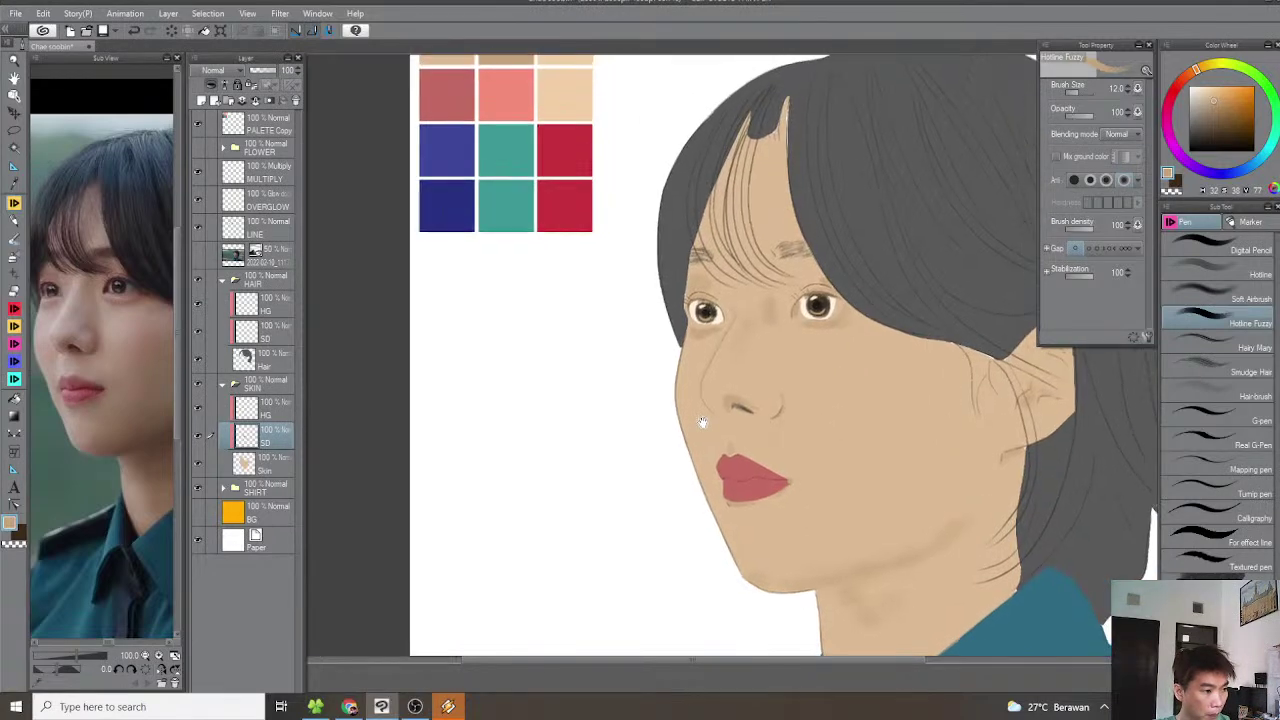
scroll(594, 311, down, 1)
drag(594, 311, 621, 461)
scroll(621, 461, up, 1)
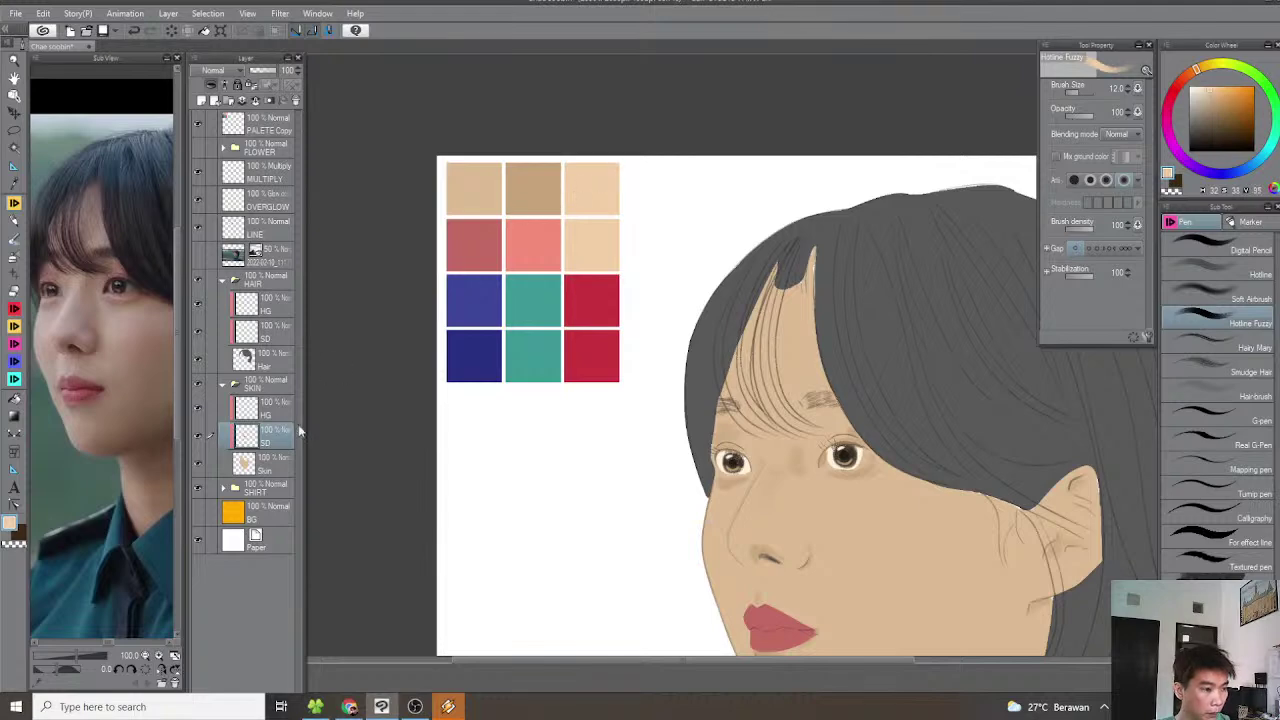
click(271, 416)
Paint a light highlight along the ridge of the nose with the brush at size 17
drag(652, 426, 590, 288)
scroll(806, 333, up, 5)
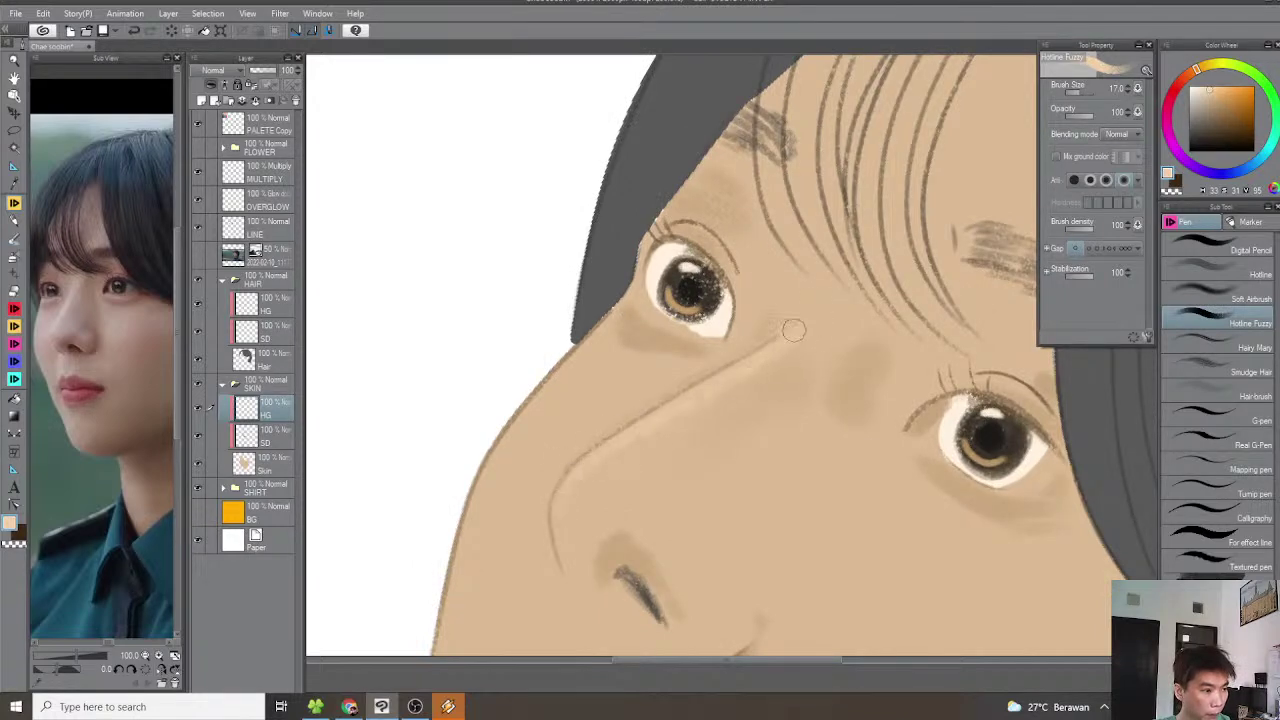
key(minus)
key(minus)
key(minus)
Highlight the brow bone beneath the eyebrow nearest the ear with the brush at size 25
mouse_move(932, 188)
mouse_down()
mouse_move(867, 300)
mouse_move(888, 382)
mouse_up()
key(asciicircum)
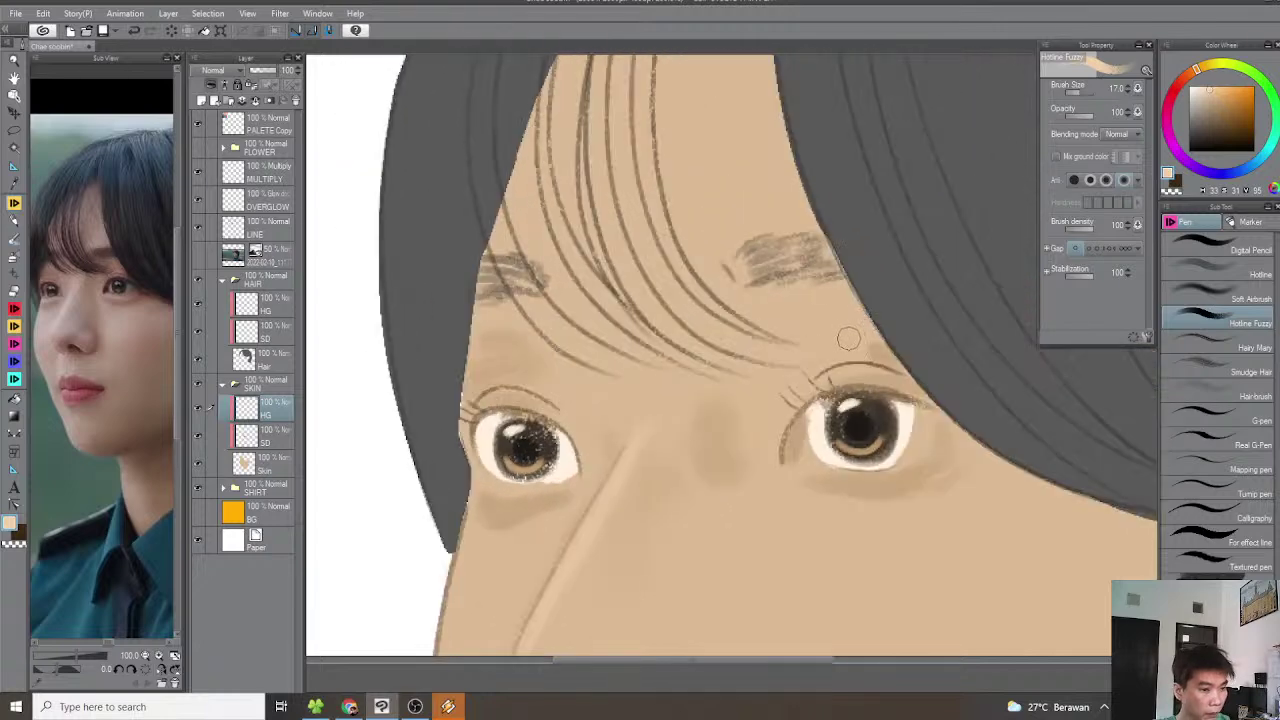
key(bracketright)
mouse_move(840, 335)
mouse_down()
mouse_move(855, 300)
mouse_move(820, 297)
mouse_up()
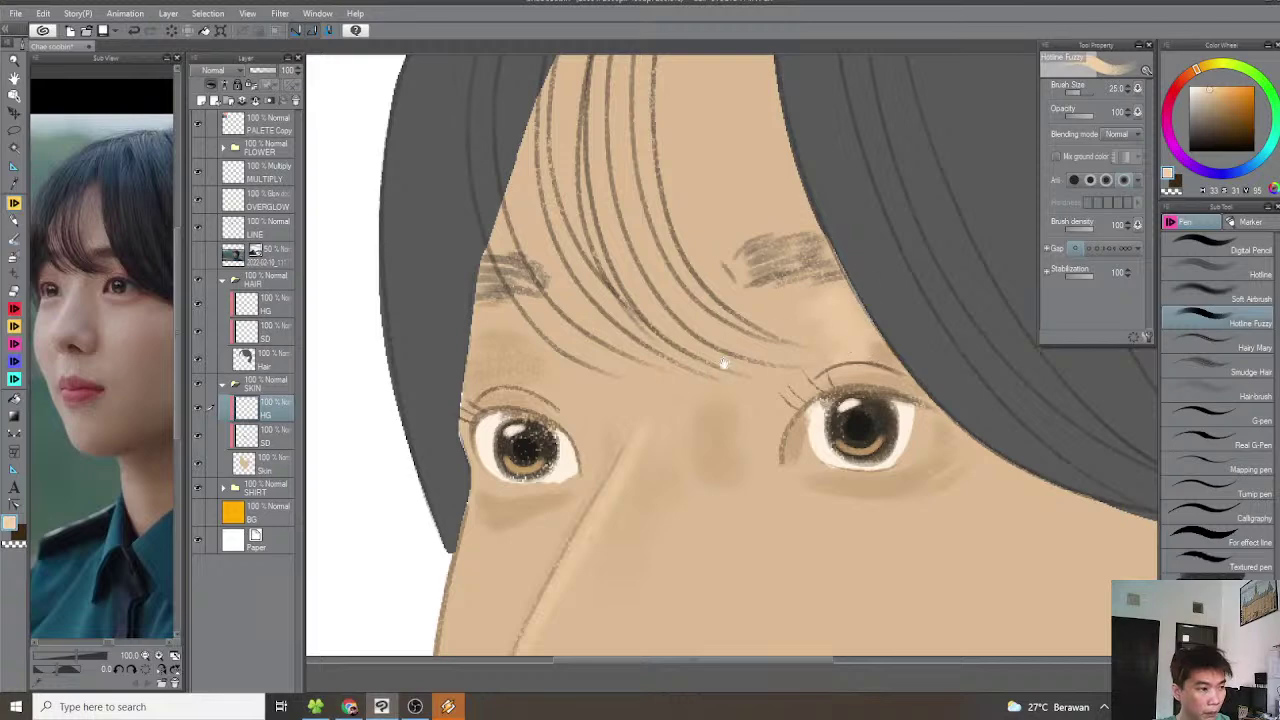
Extend the highlight across the top of the nose bridge between the eyebrows with the brush at size 25
drag(578, 383, 666, 388)
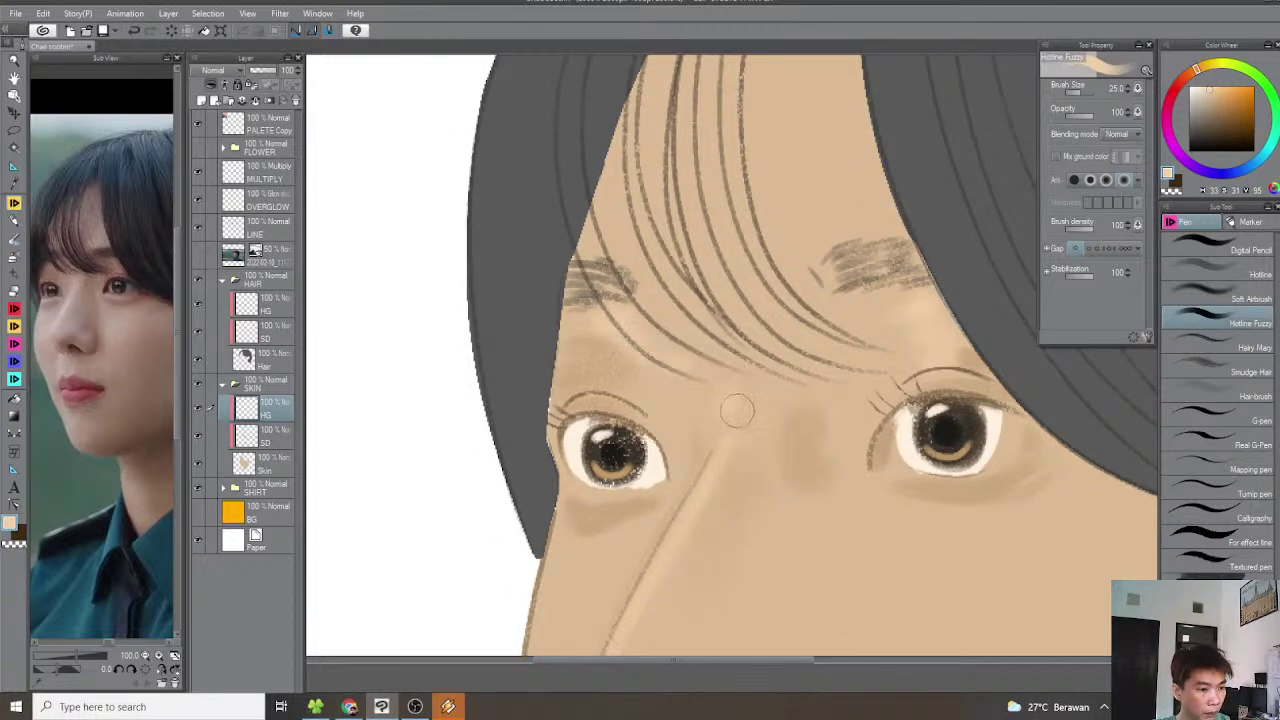
drag(731, 411, 720, 388)
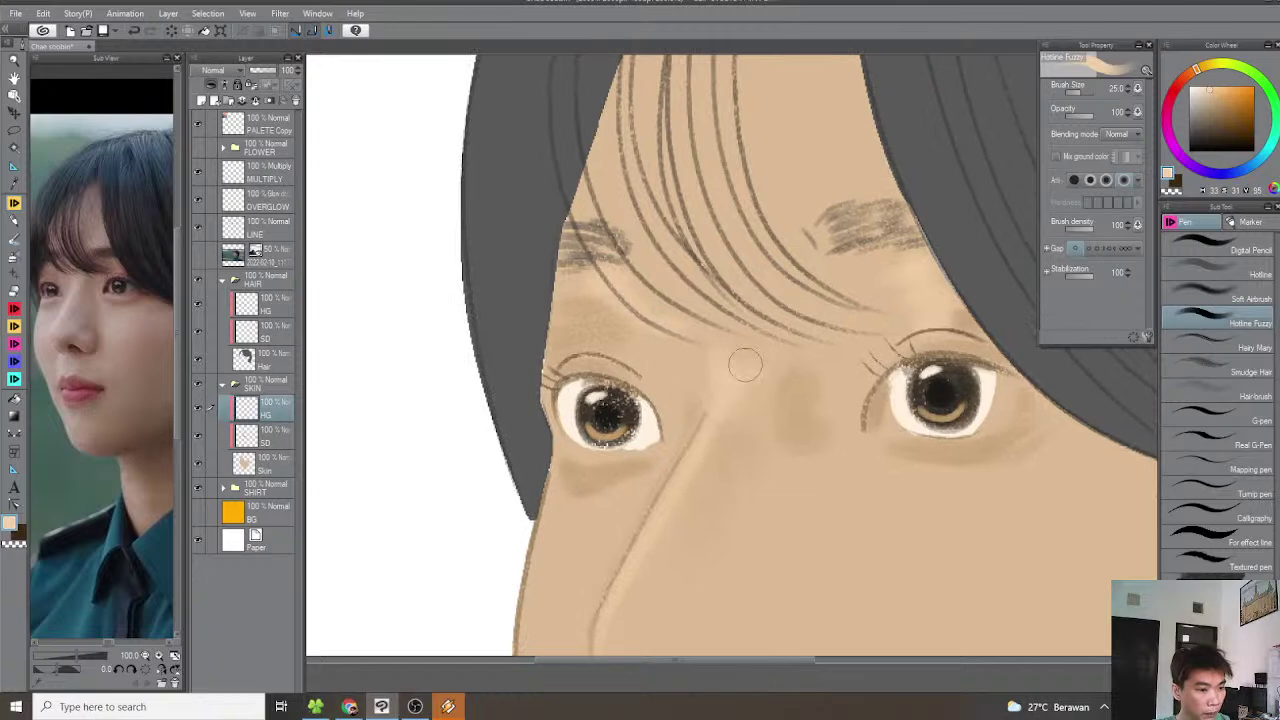
mouse_move(739, 392)
mouse_down()
mouse_move(729, 361)
mouse_move(775, 354)
mouse_up()
scroll(813, 342, down, 3)
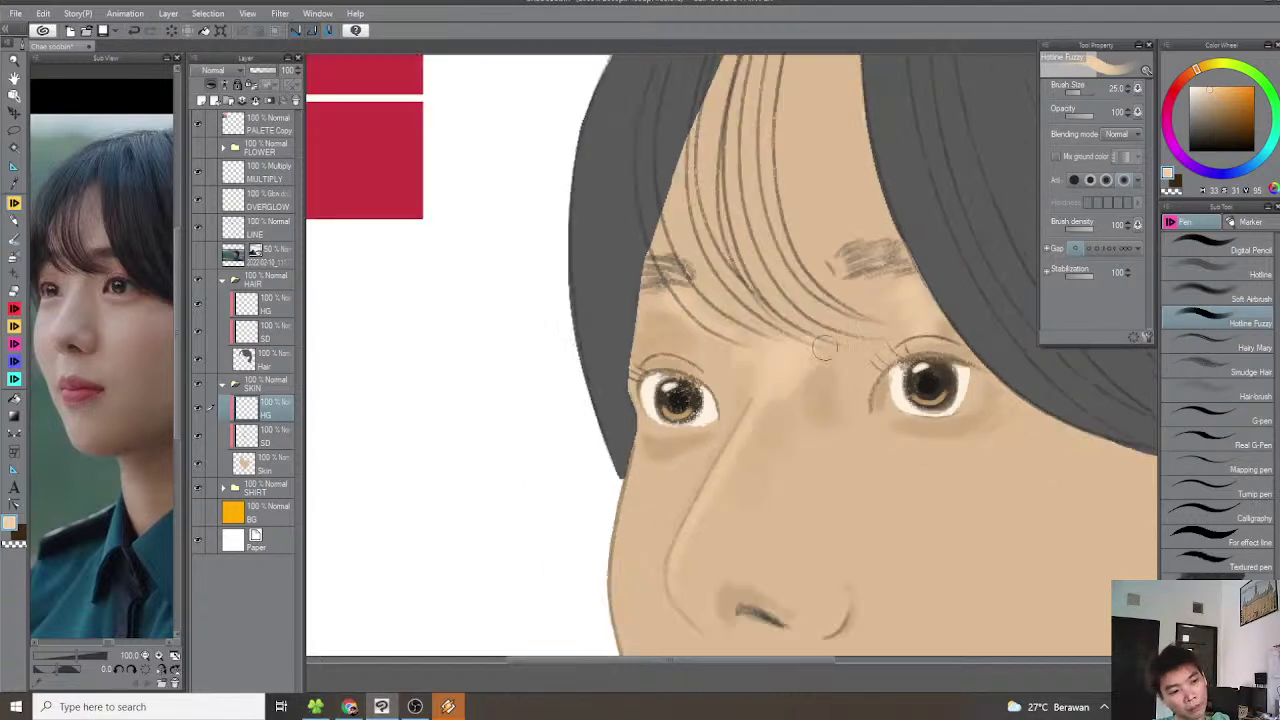
drag(916, 360, 826, 333)
scroll(901, 344, down, 1)
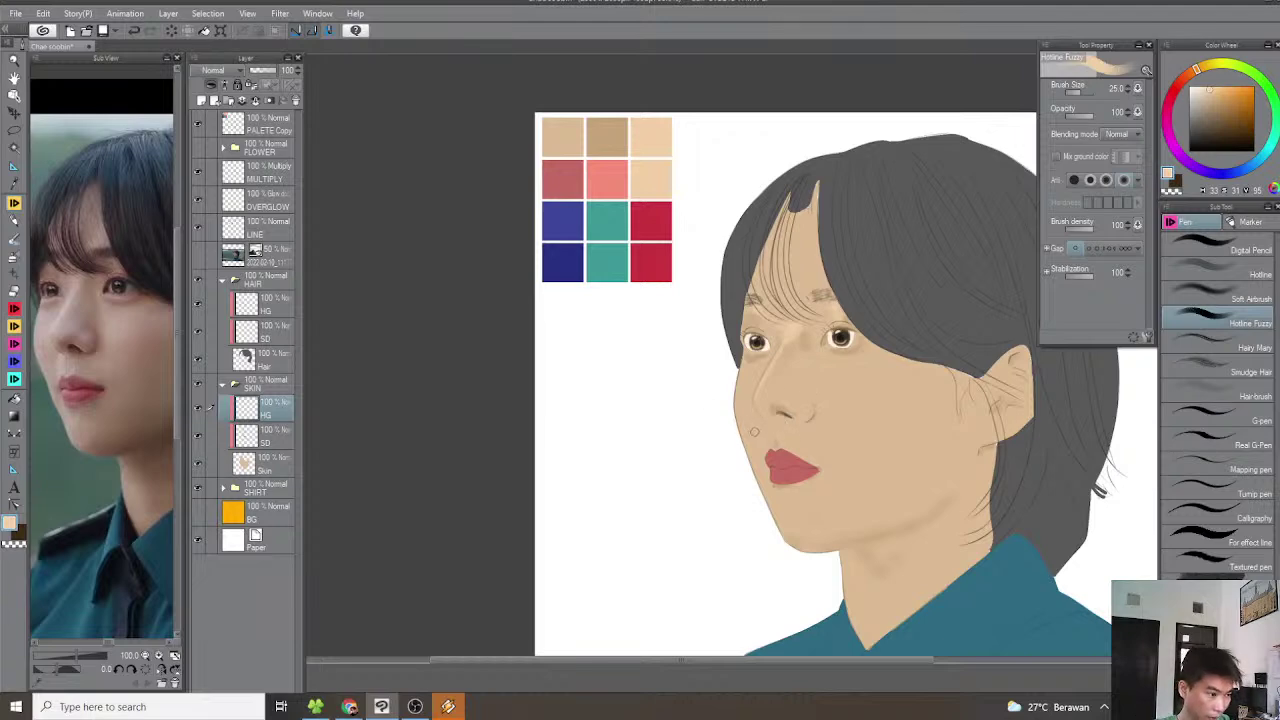
Highlight the rounded wing of the nose beside the nostril crease with the brush at size 40
scroll(795, 394, up, 5)
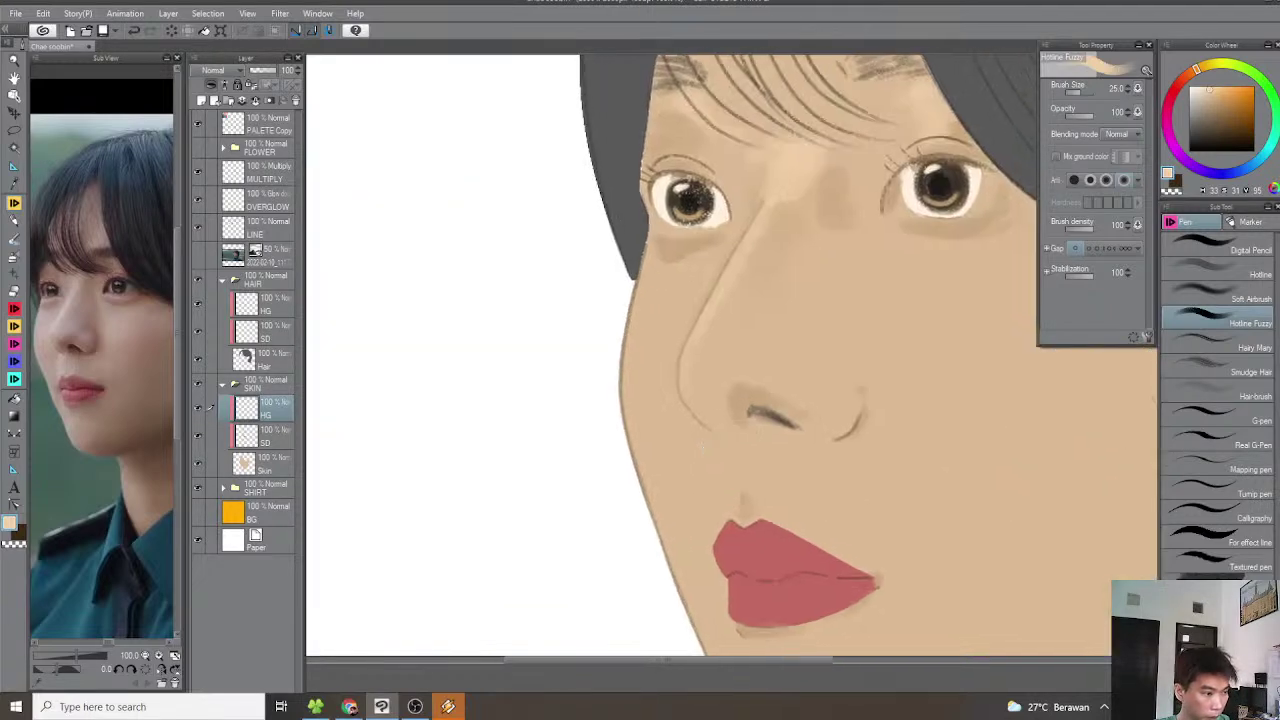
scroll(826, 376, up, 2)
key(bracketright)
drag(829, 389, 837, 431)
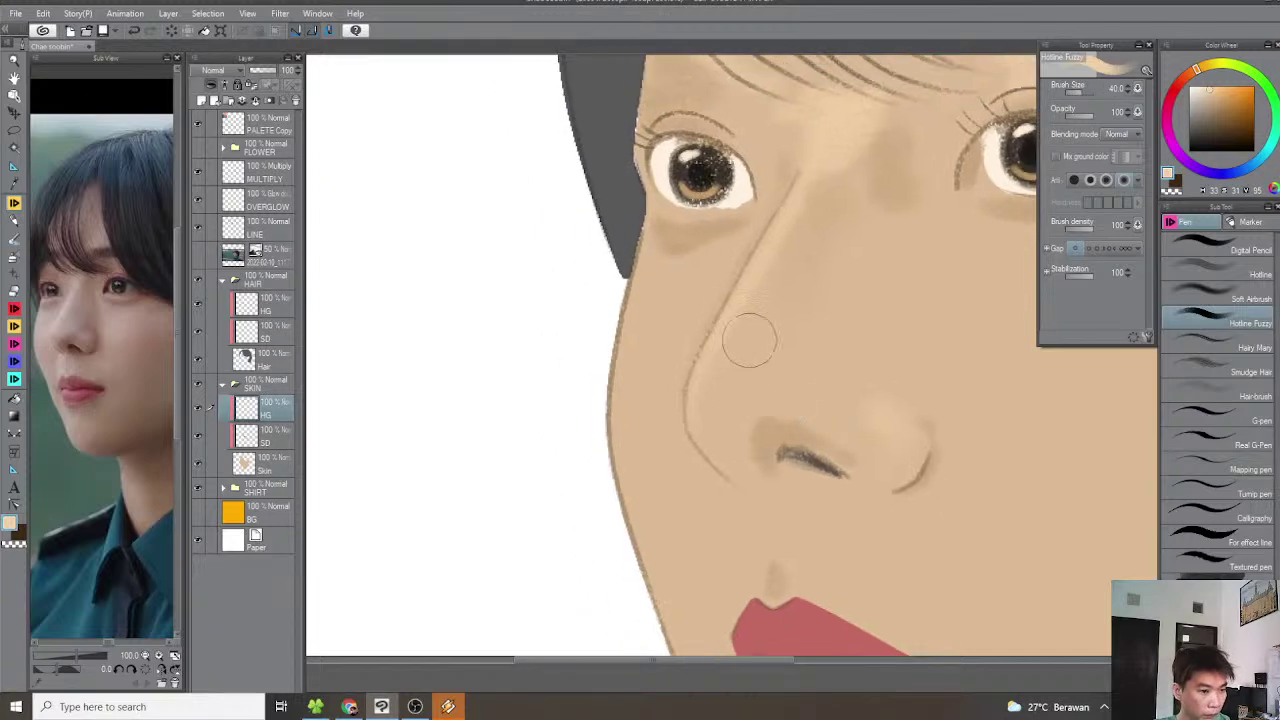
Highlight the nose tip and the far cheek beside the nose with the brush at size 30
drag(746, 340, 709, 386)
key(bracketleft)
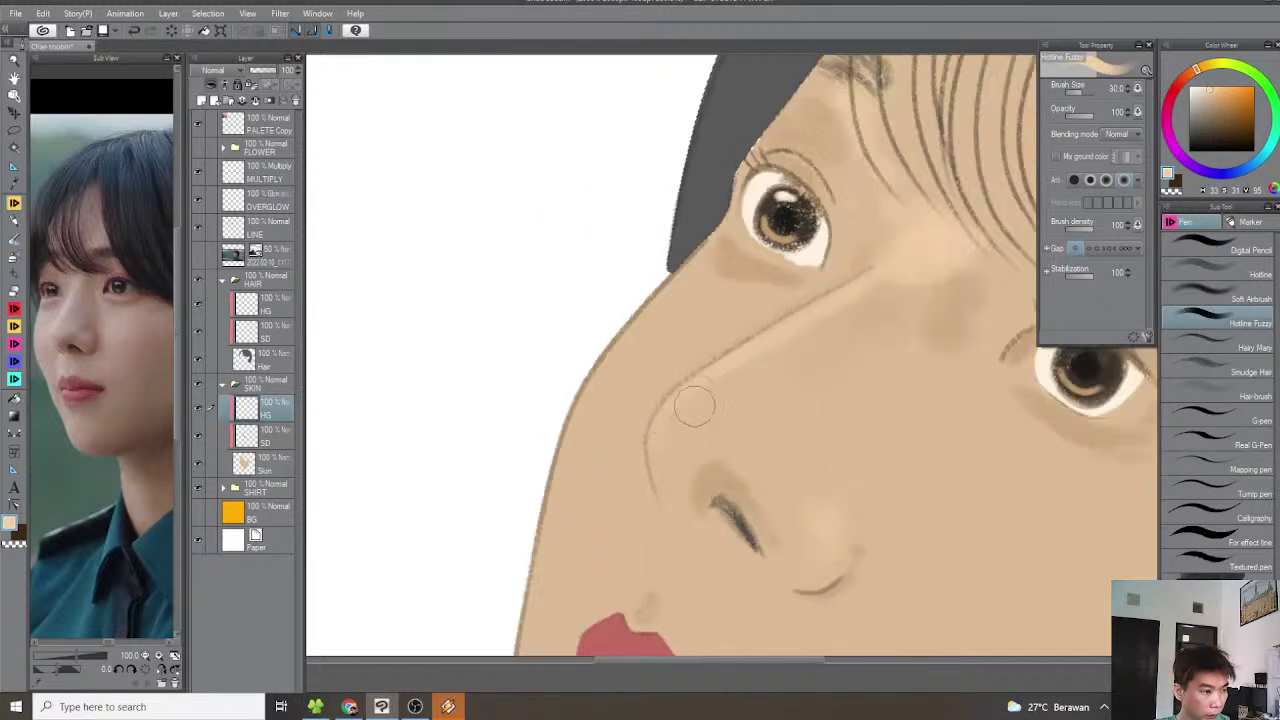
mouse_move(695, 425)
mouse_down()
mouse_move(722, 407)
mouse_move(766, 422)
mouse_move(757, 434)
mouse_move(689, 406)
mouse_move(723, 367)
mouse_move(834, 310)
mouse_move(758, 346)
mouse_move(755, 405)
mouse_up()
mouse_move(733, 336)
mouse_down()
mouse_move(770, 322)
mouse_move(731, 359)
mouse_move(790, 292)
mouse_move(723, 323)
mouse_up()
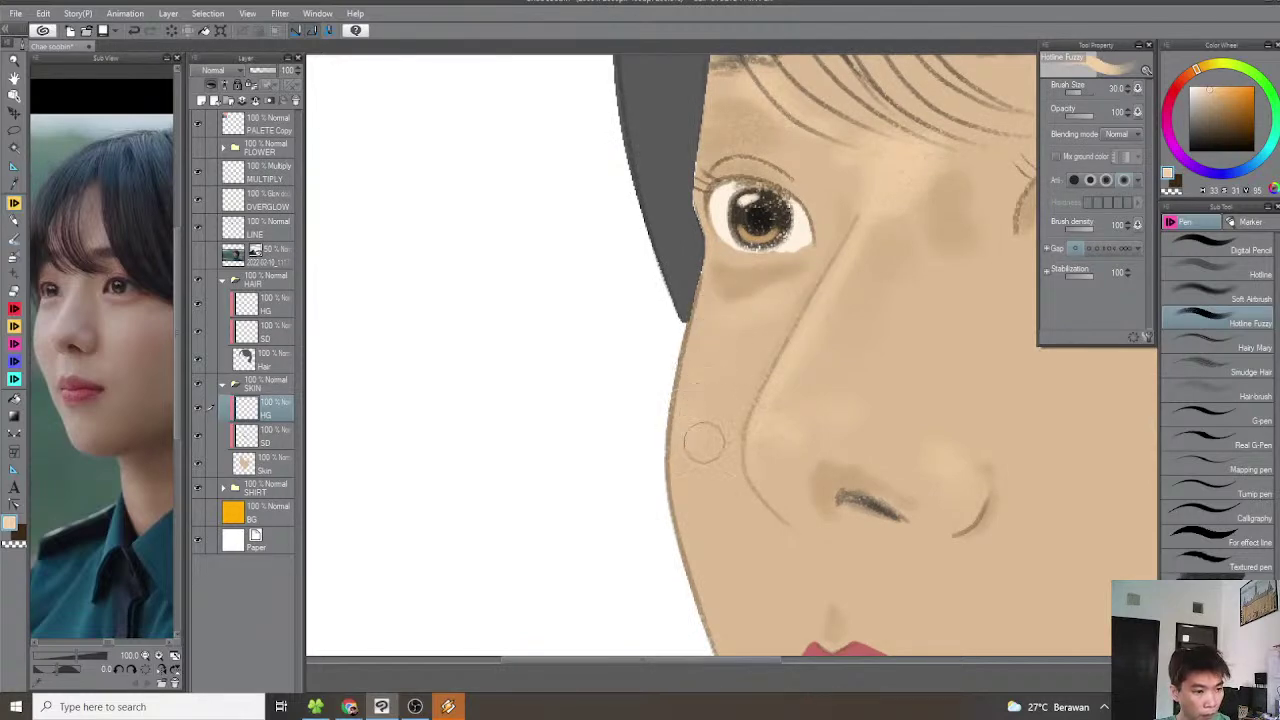
scroll(740, 420, down, 3)
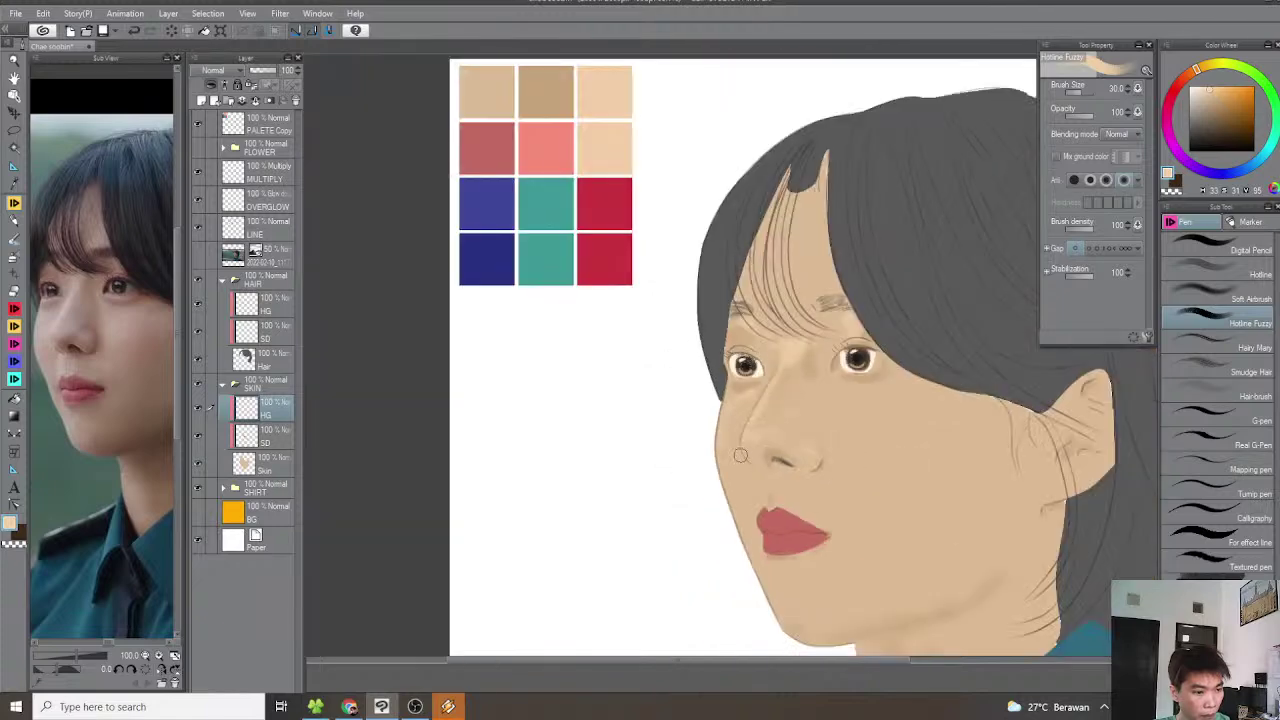
Paint a vertical highlight on the philtrum ridge between the nose and upper lip with the brush at size 17
drag(742, 464, 714, 420)
scroll(748, 430, up, 1)
scroll(760, 435, up, 2)
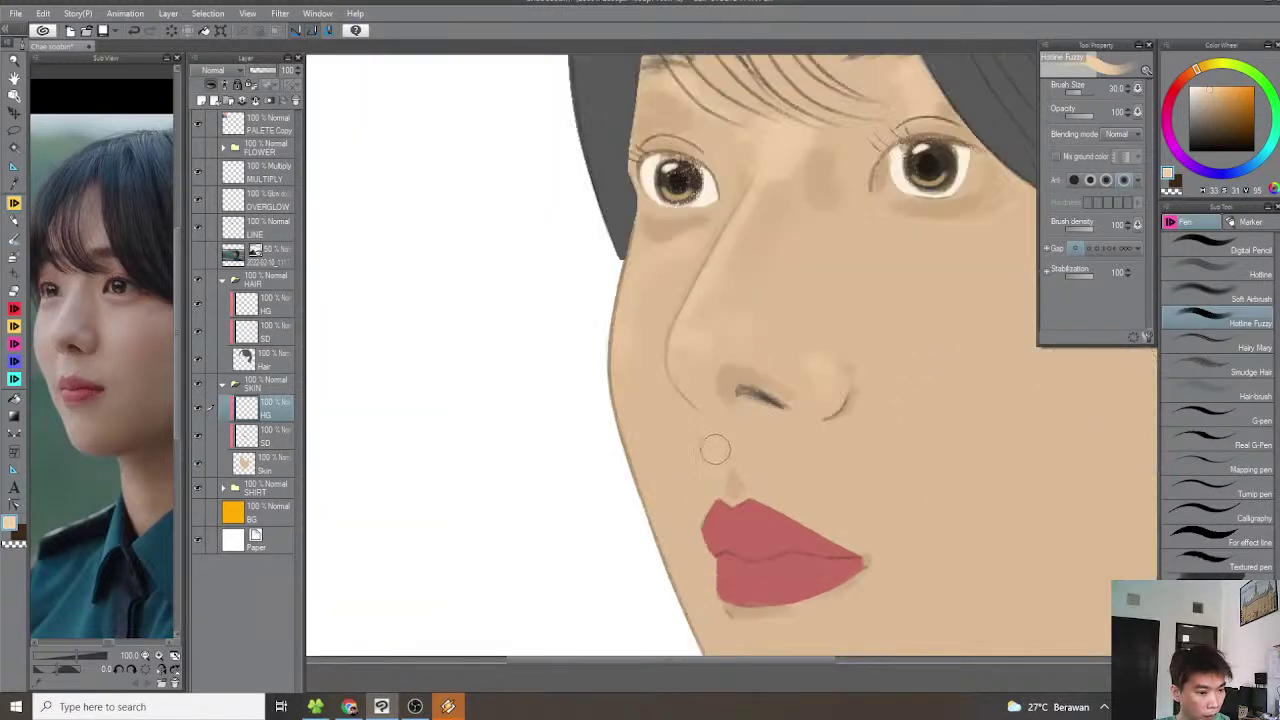
scroll(714, 434, up, 2)
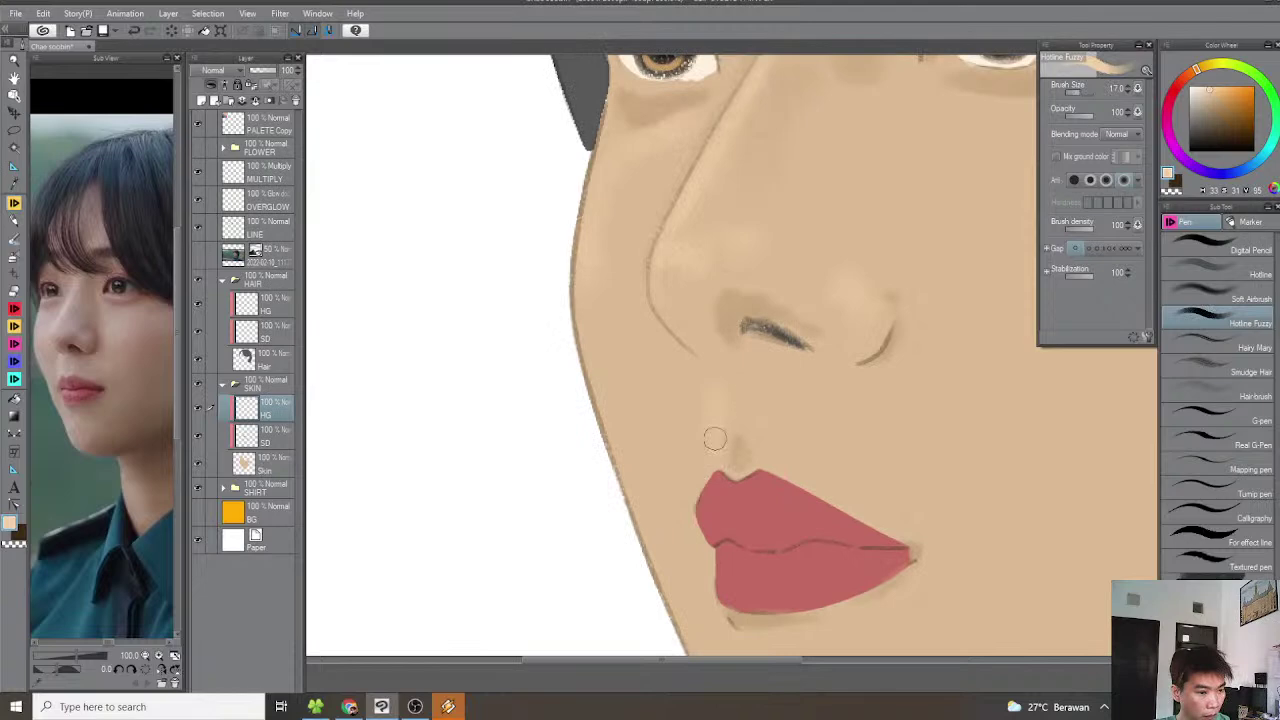
scroll(706, 429, up, 2)
mouse_move(724, 485)
mouse_down()
mouse_move(706, 429)
mouse_move(658, 428)
mouse_move(648, 456)
mouse_up()
Trace a thin highlight around the far edge and central dip of the upper lip with the brush at size 8
key(bracketleft)
key(bracketleft)
key(bracketleft)
key(bracketleft)
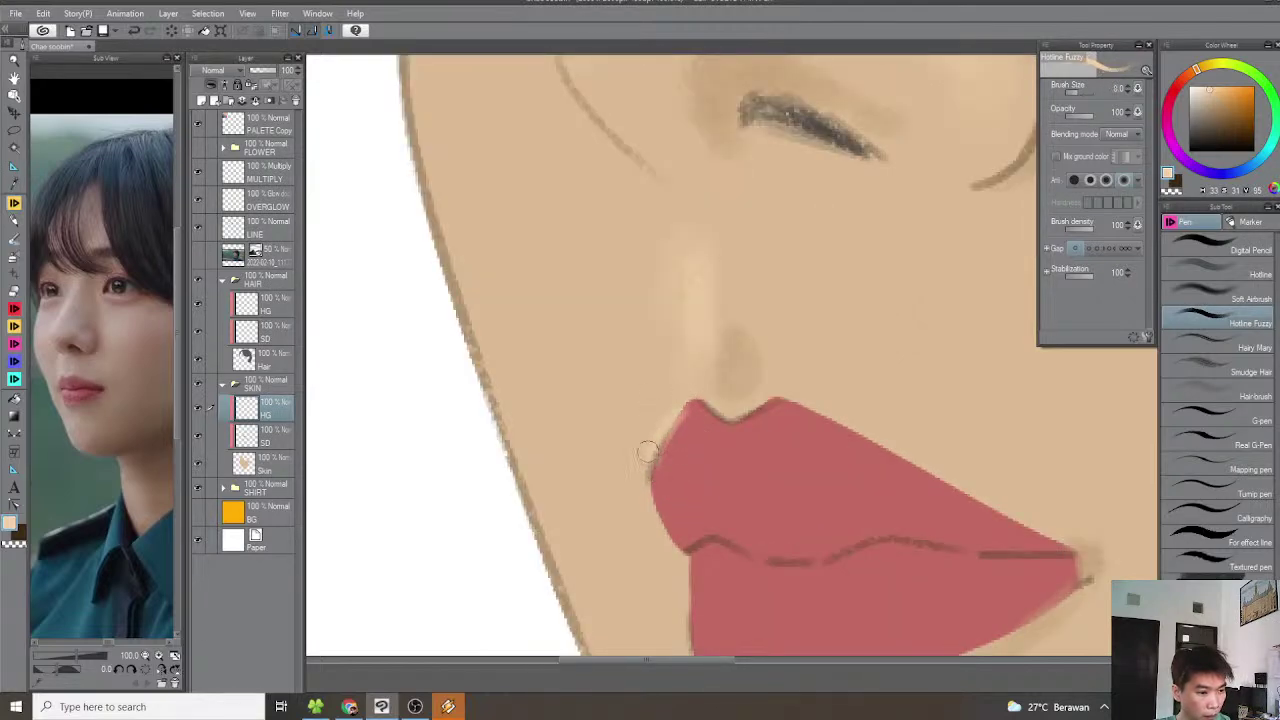
drag(704, 398, 712, 403)
drag(712, 403, 740, 406)
drag(748, 393, 706, 419)
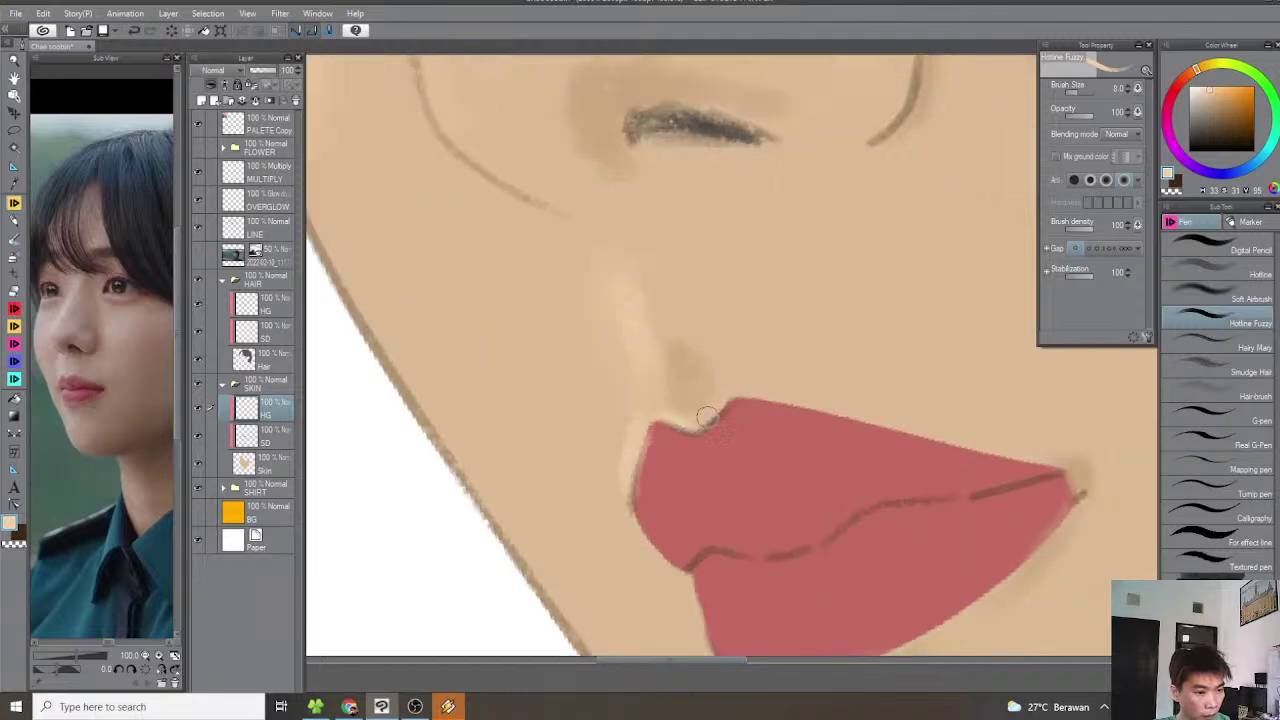
Continue the thin highlight along the upper lip's edge from its peak to the near corner of the mouth
key(minus)
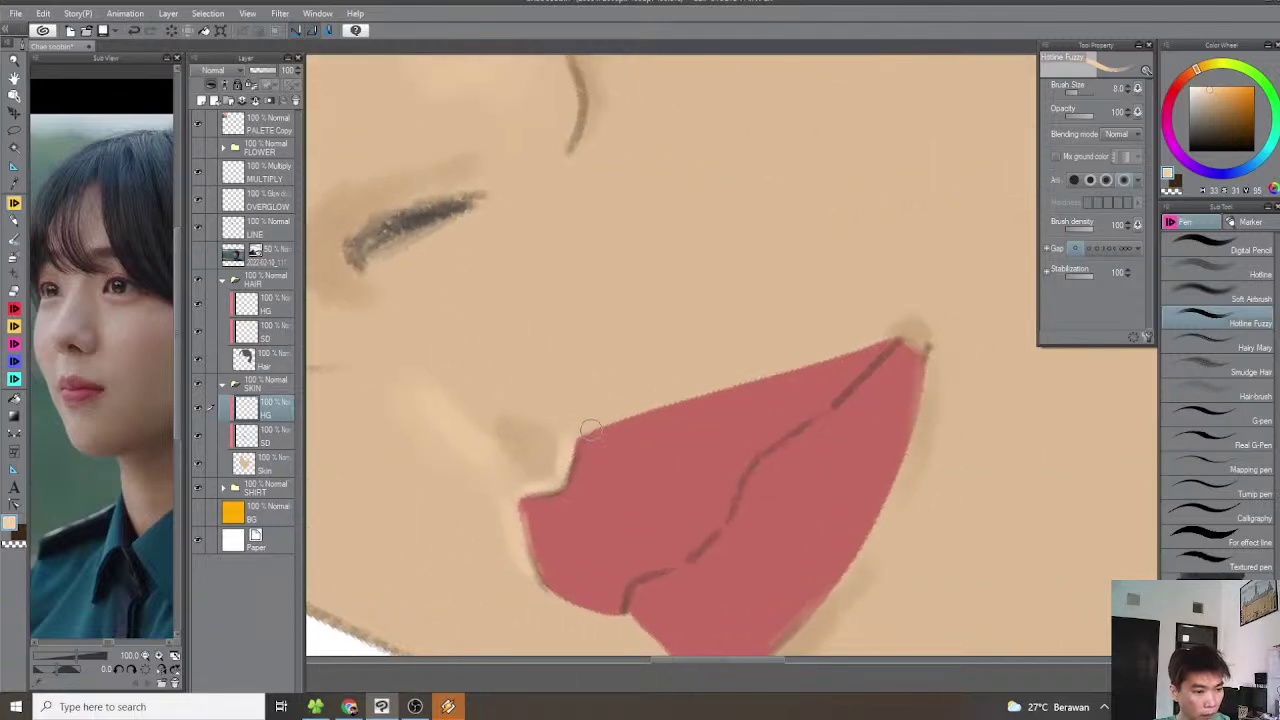
drag(580, 428, 858, 344)
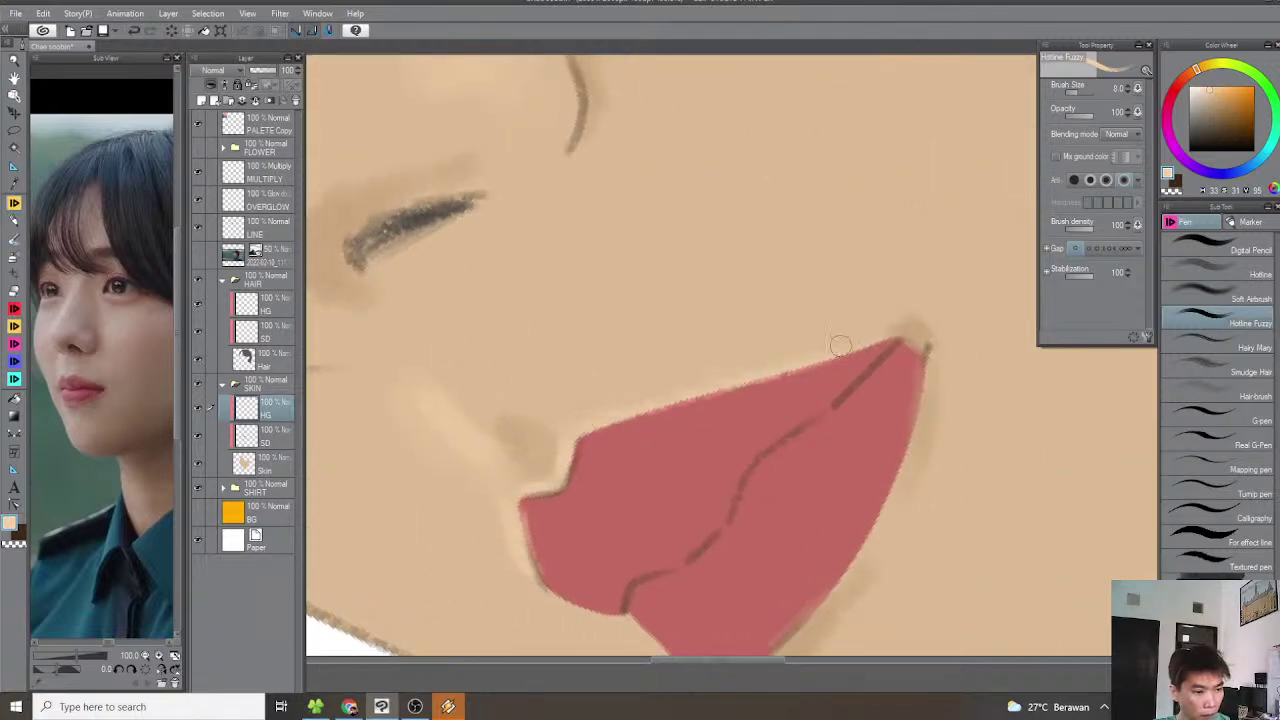
mouse_move(798, 388)
mouse_down()
mouse_move(748, 363)
mouse_move(744, 395)
mouse_up()
key(asciicircum)
key(asciicircum)
drag(690, 498, 697, 453)
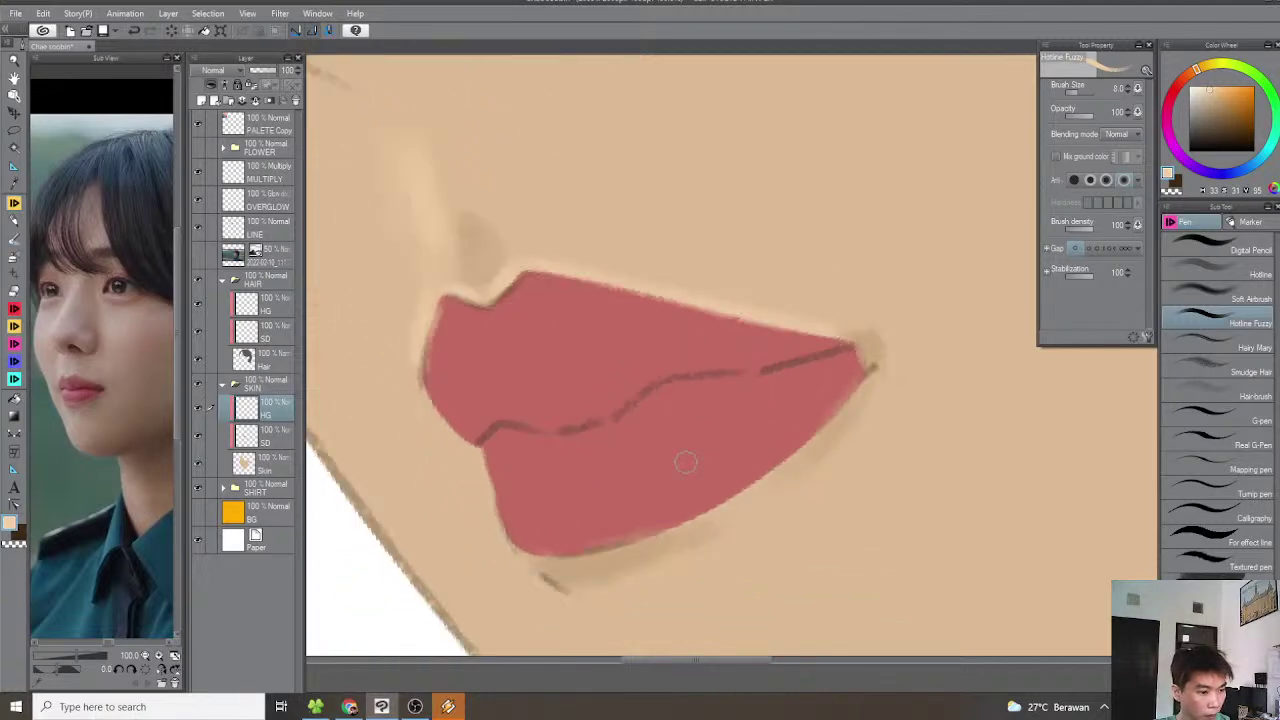
drag(630, 493, 608, 487)
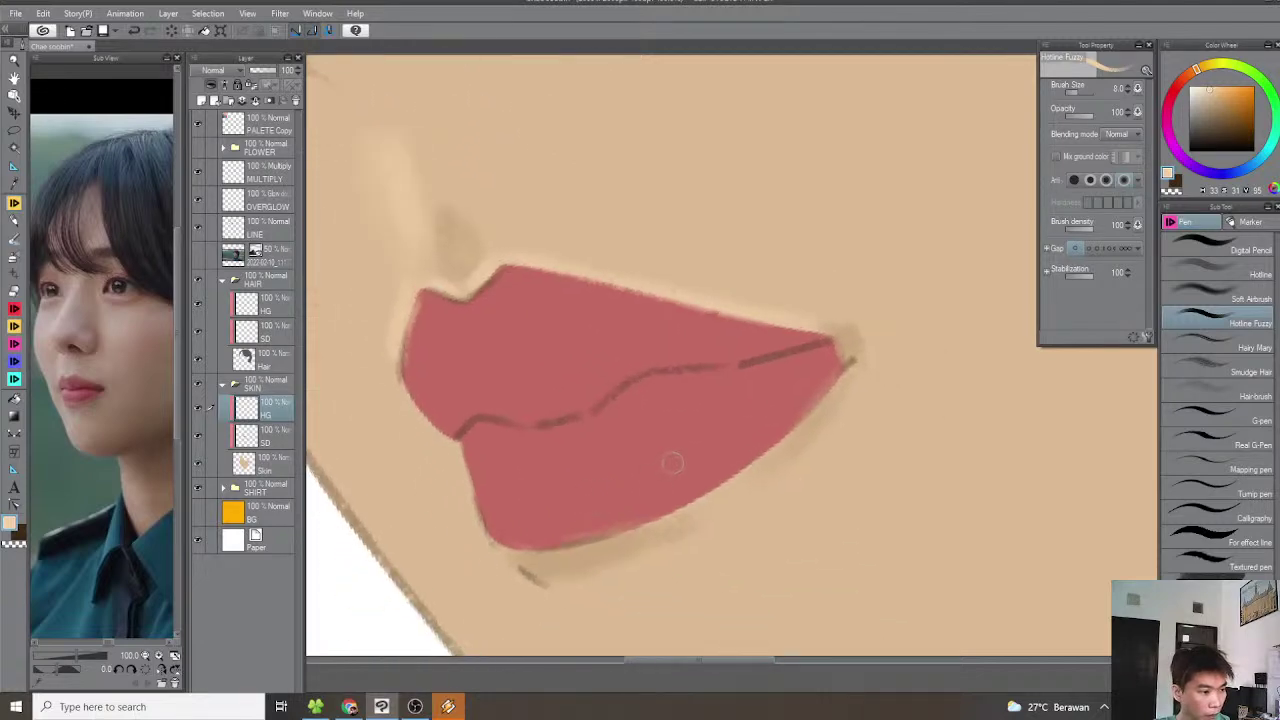
Sample the salmon-pink palette swatch and paint a soft highlight on the far half of the lower lip with the brush at size 12
key(asciicircum)
scroll(671, 463, down, 6)
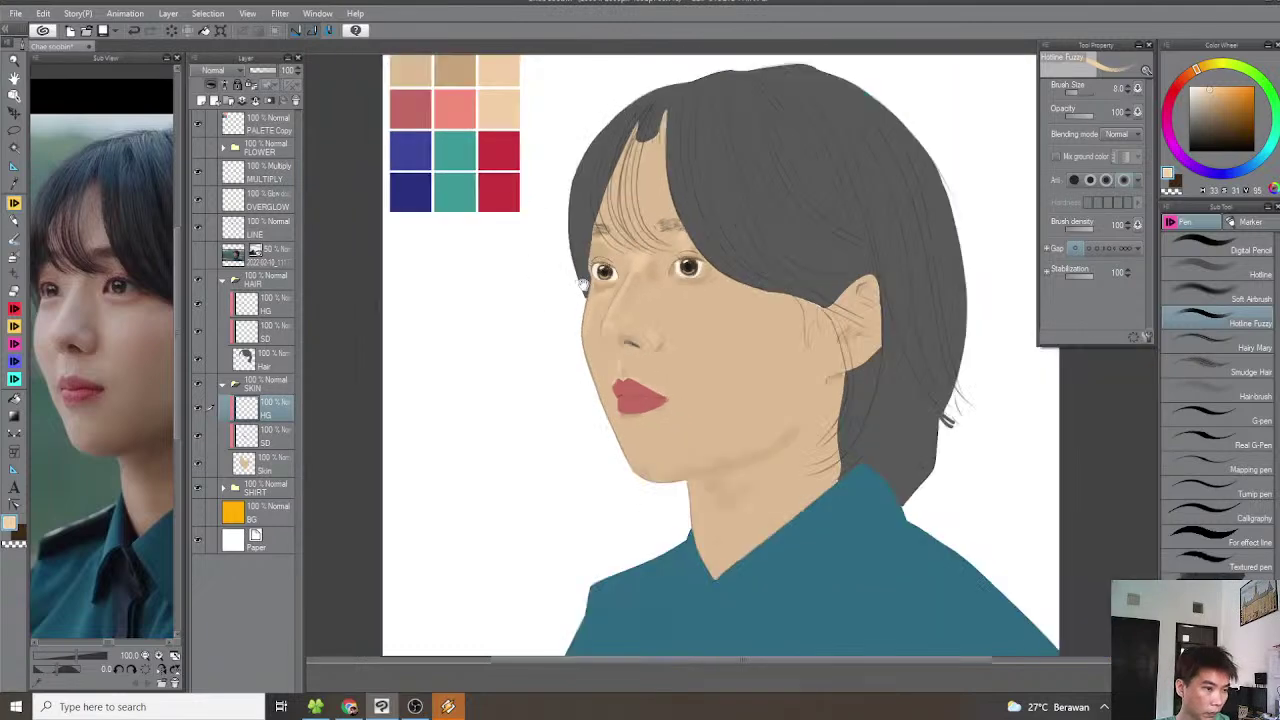
drag(583, 285, 576, 357)
scroll(457, 182, up, 2)
alt+click(457, 182)
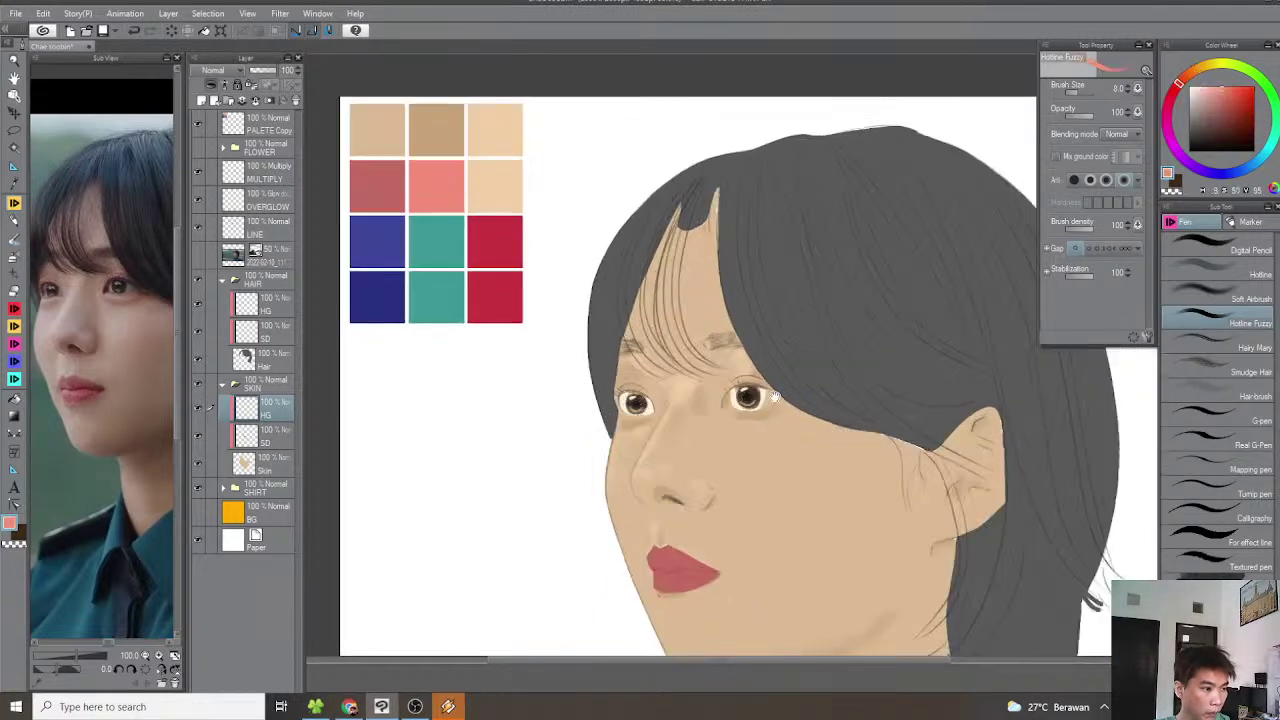
drag(785, 401, 785, 205)
scroll(640, 420, up, 6)
scroll(606, 415, up, 2)
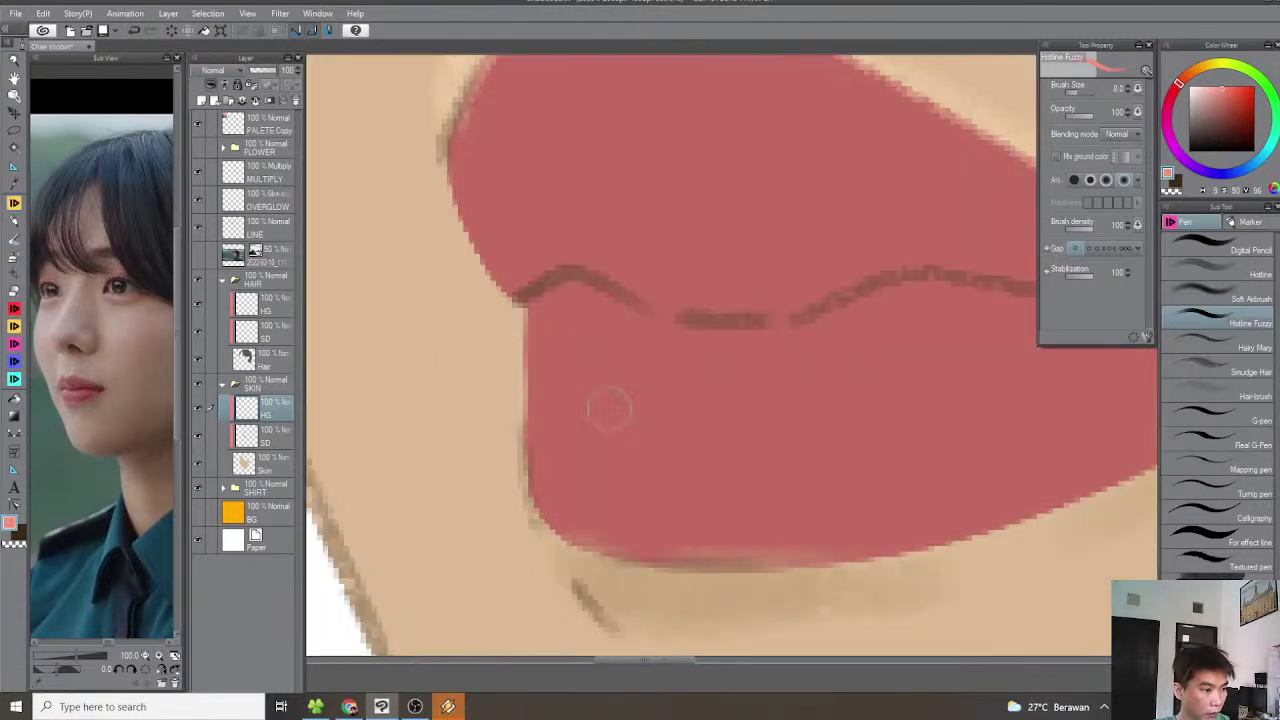
key(bracketright)
key(bracketright)
mouse_move(575, 360)
mouse_down()
mouse_move(537, 395)
mouse_move(709, 417)
mouse_move(630, 435)
mouse_up()
key(minus)
mouse_move(480, 450)
mouse_down()
mouse_move(451, 443)
mouse_move(545, 447)
mouse_up()
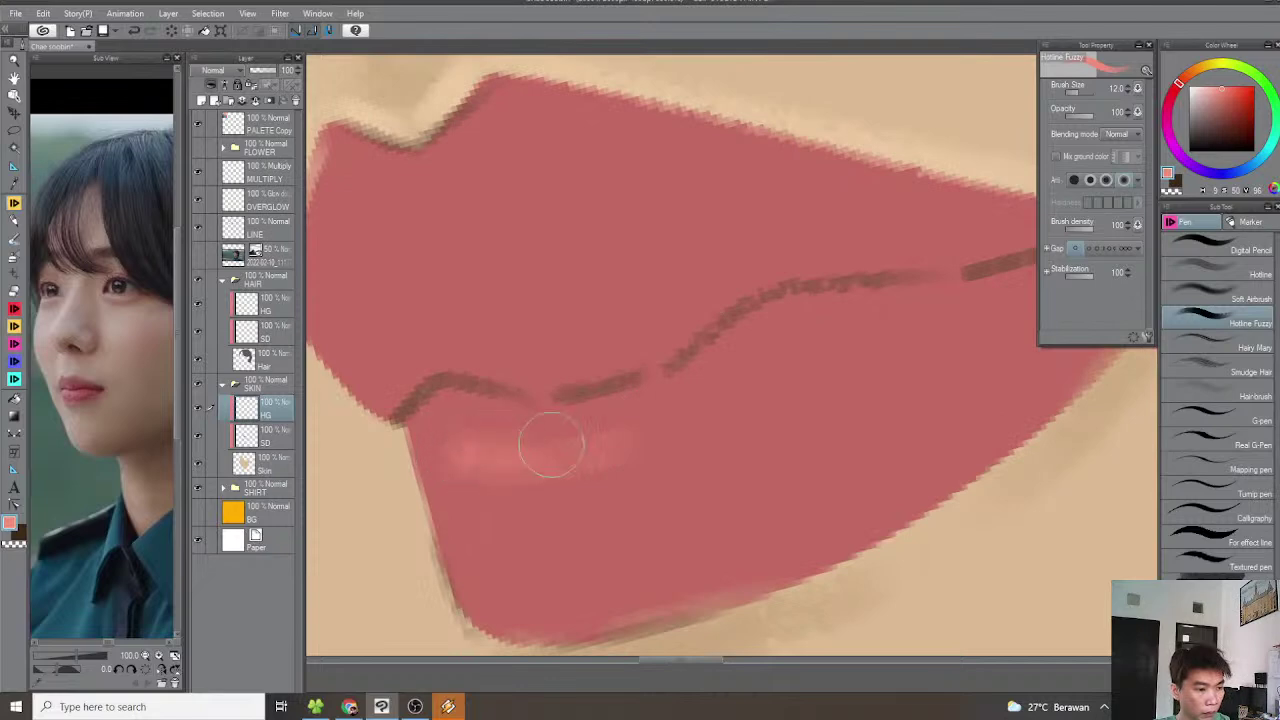
Extend the salmon-pink highlight along the lower lip beneath the mouth line towards the near corner
drag(748, 380, 806, 349)
mouse_move(680, 418)
mouse_down()
mouse_move(747, 393)
mouse_move(656, 433)
mouse_move(742, 365)
mouse_move(886, 337)
mouse_up()
key(minus)
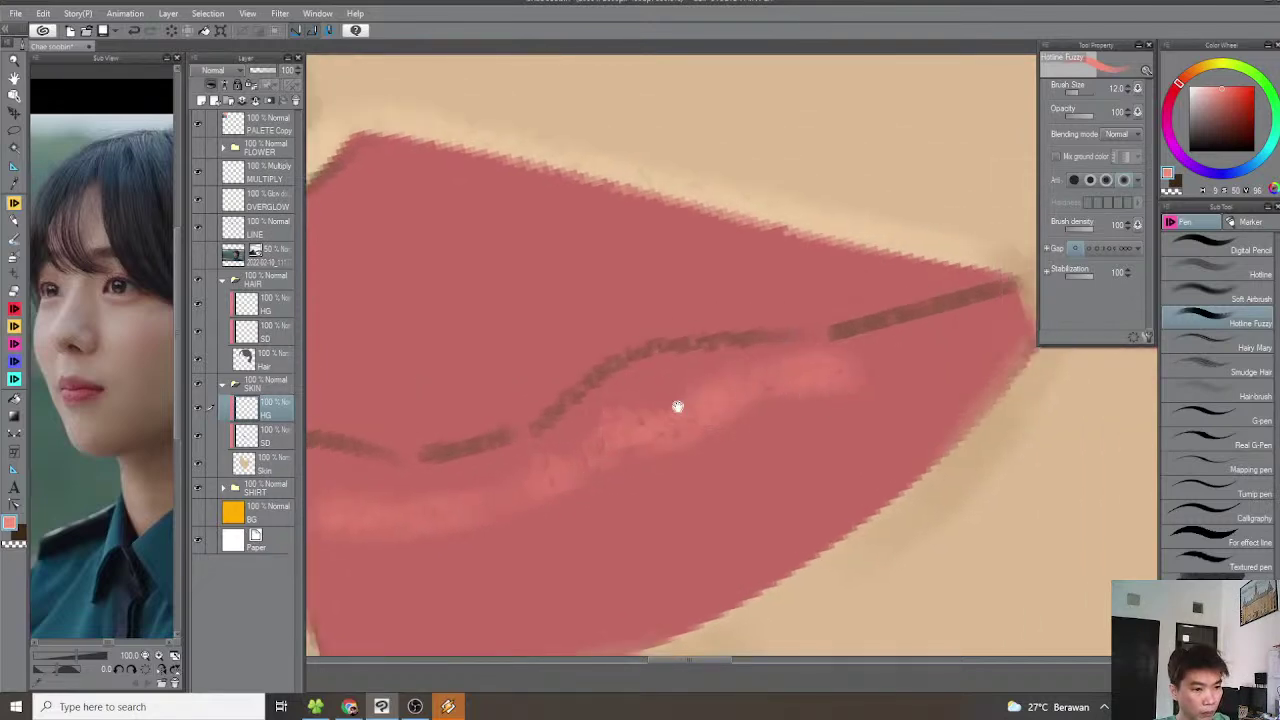
drag(628, 402, 854, 360)
drag(747, 387, 897, 360)
mouse_move(590, 421)
mouse_down()
mouse_move(705, 409)
mouse_move(638, 352)
mouse_move(731, 463)
mouse_move(663, 356)
mouse_up()
Paint a short vertical salmon-pink highlight on the centre of the upper lip and blend the lower lip highlight beneath it
key(asciicircum)
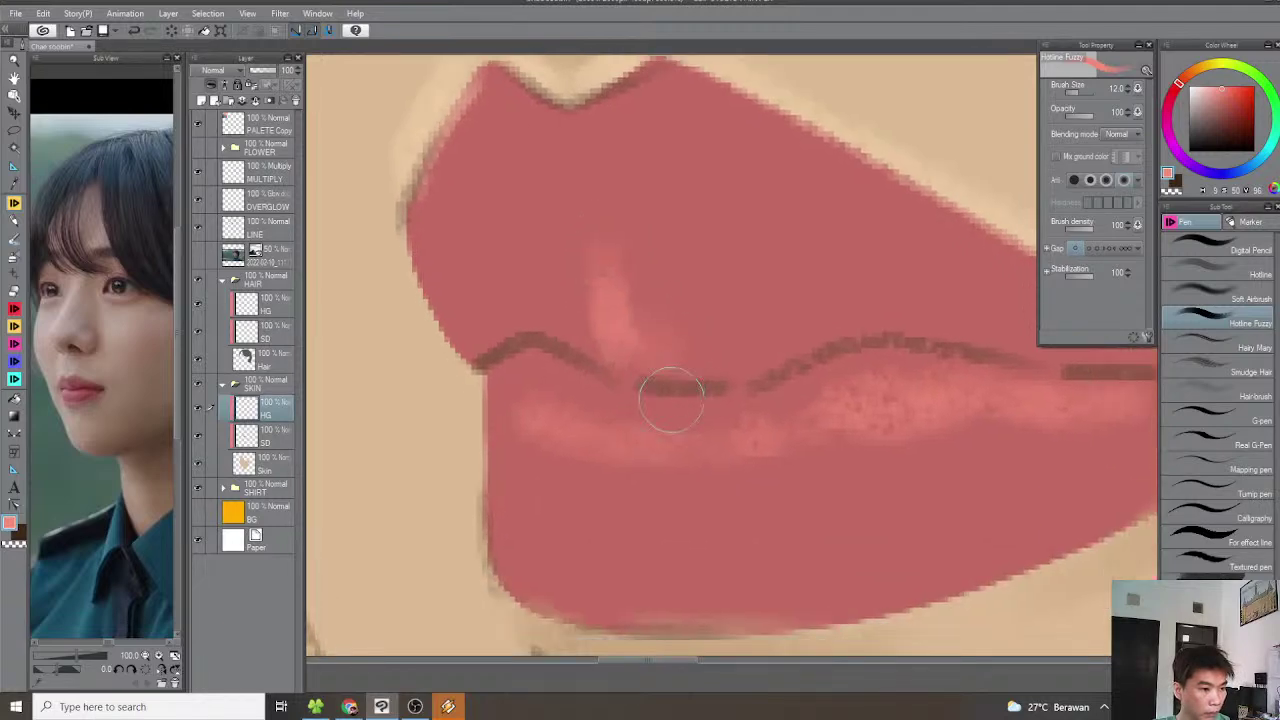
drag(599, 402, 718, 427)
scroll(804, 411, down, 5)
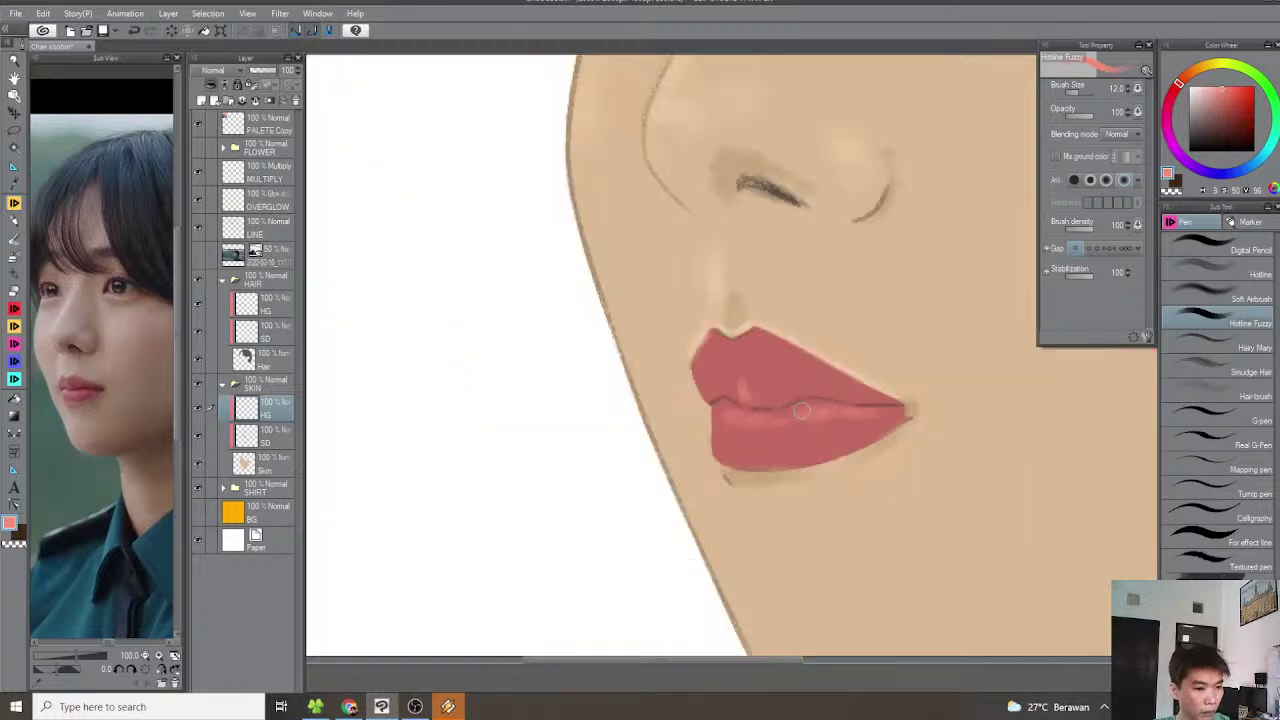
scroll(806, 410, down, 5)
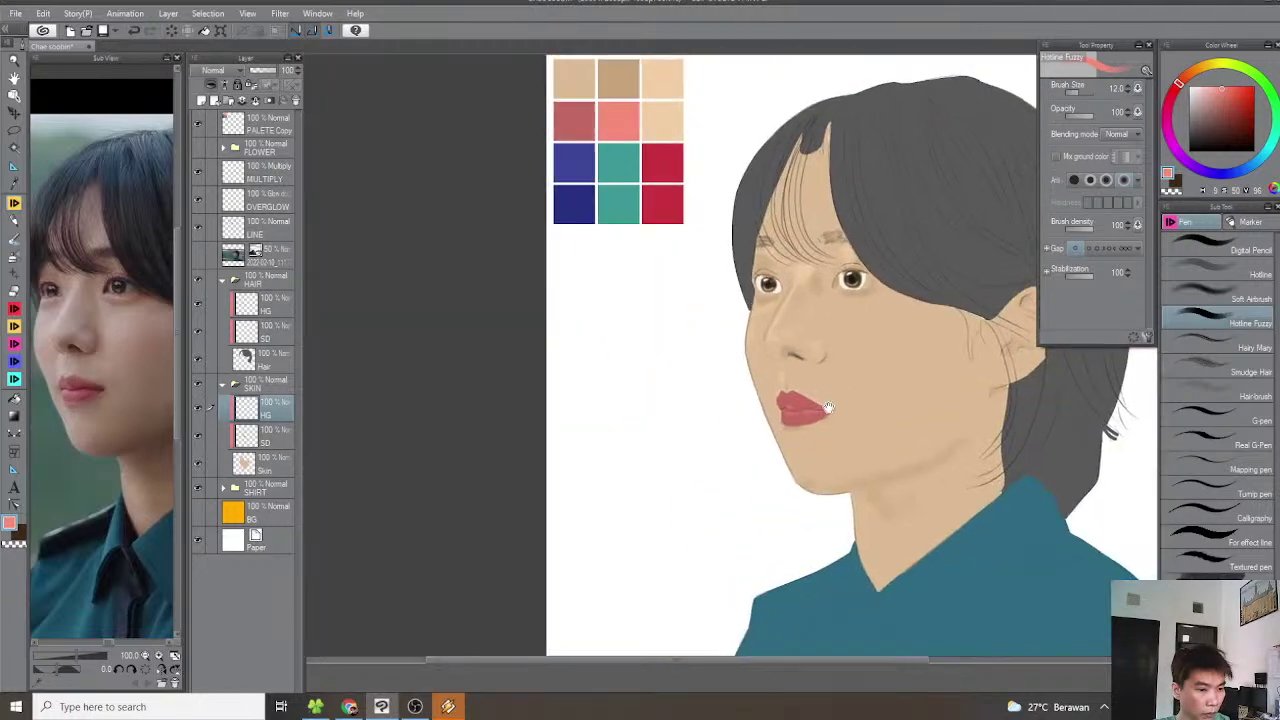
Choose a darker red based on the lip colour and shade the lower lip's bottom edge with the brush at size 17
drag(855, 397, 815, 405)
scroll(815, 412, up, 1)
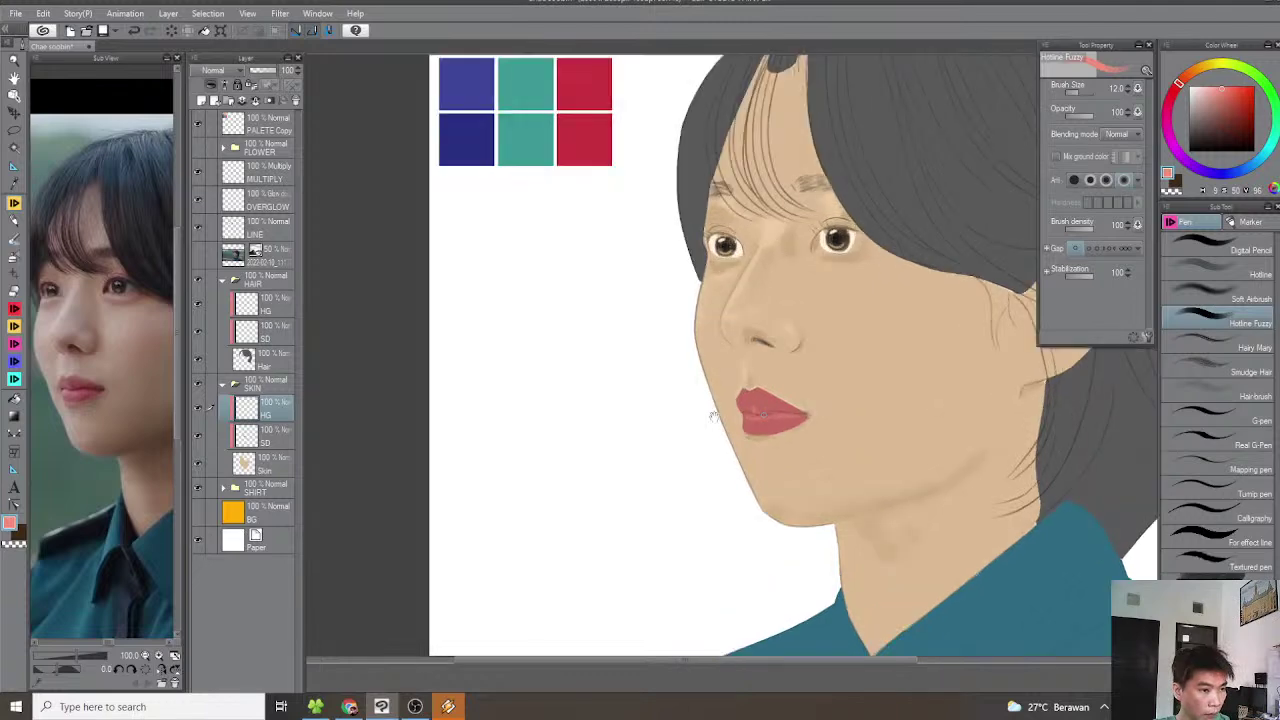
drag(692, 372, 691, 485)
scroll(691, 485, down, 1)
scroll(677, 396, up, 6)
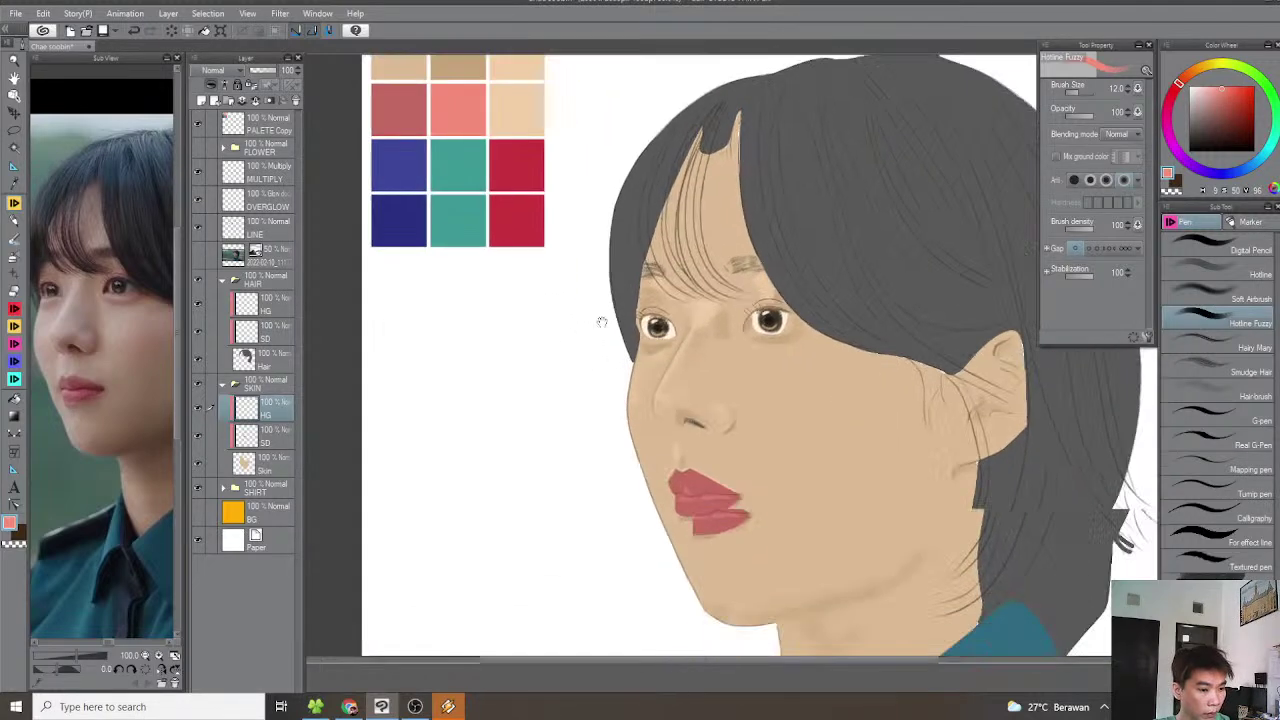
alt+click(648, 476)
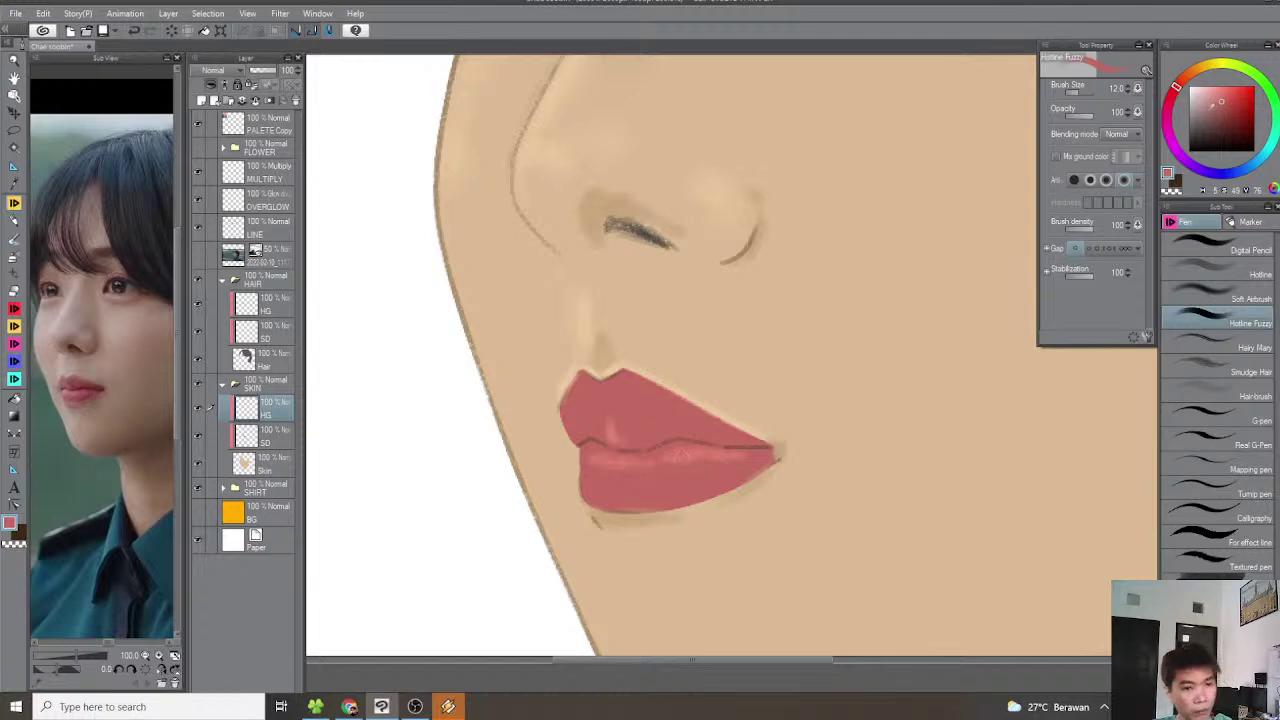
scroll(651, 446, up, 5)
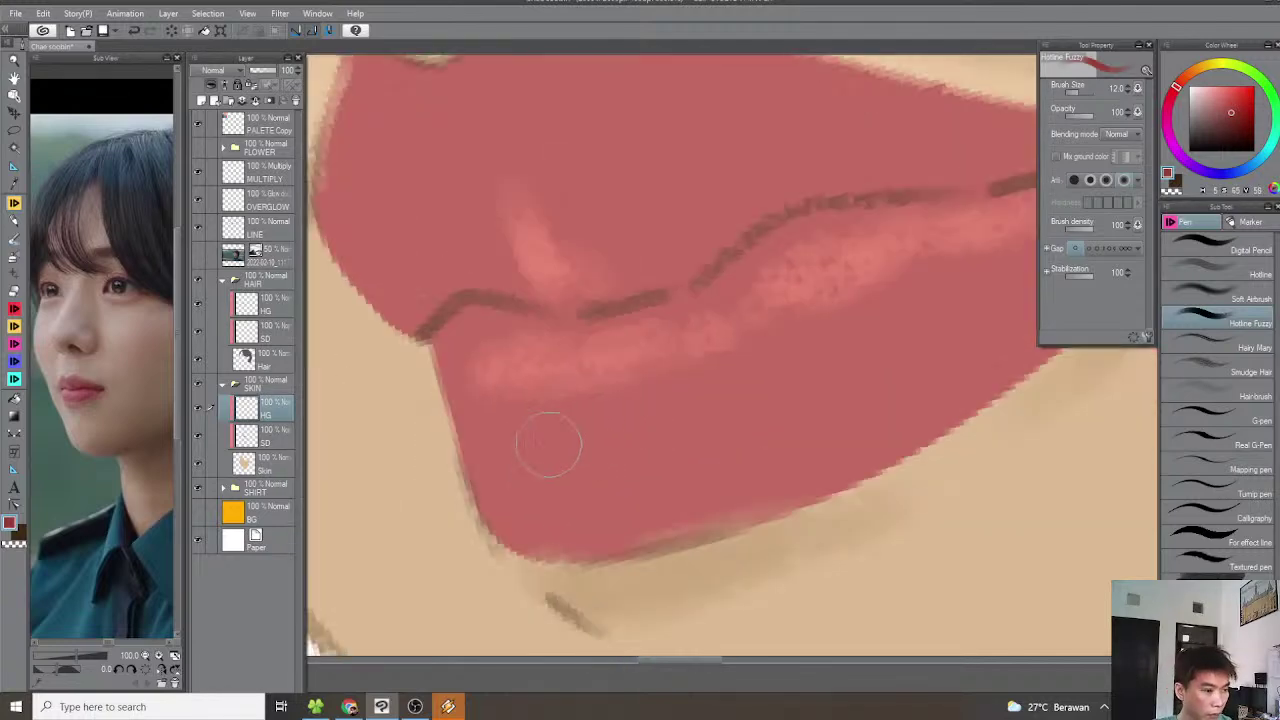
drag(549, 444, 471, 425)
mouse_move(406, 488)
mouse_down()
mouse_move(506, 515)
mouse_move(447, 501)
mouse_move(493, 498)
mouse_up()
key(bracketright)
key(bracketright)
mouse_move(420, 478)
mouse_down()
mouse_move(506, 494)
mouse_move(632, 480)
mouse_up()
Continue the dark red shading along the lower lip's bottom edge up to the near corner of the mouth
scroll(685, 449, down, 2)
scroll(820, 345, up, 2)
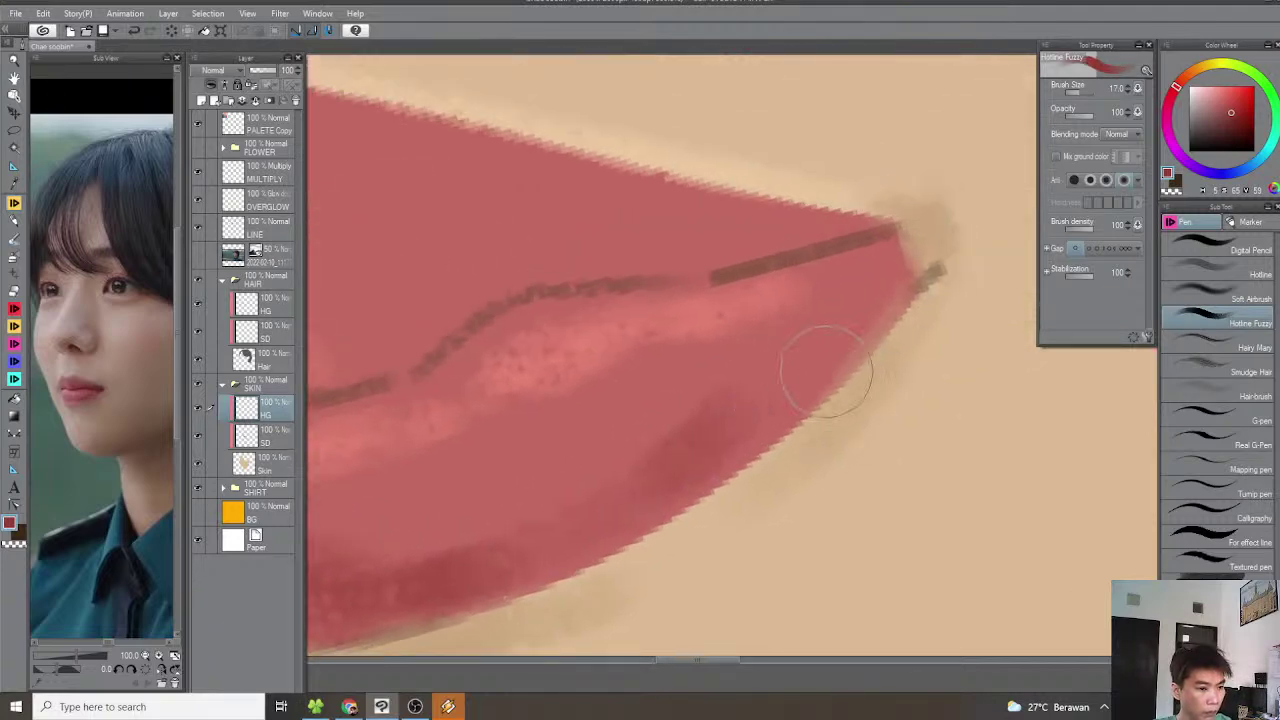
scroll(765, 370, down, 2)
mouse_move(737, 286)
mouse_down()
mouse_move(877, 271)
mouse_move(829, 361)
mouse_up()
scroll(828, 330, up, 2)
scroll(829, 362, down, 2)
Shade the upper lip's central dip in dark red at brush size 12, then its far edge at size 8
scroll(600, 380, up, 2)
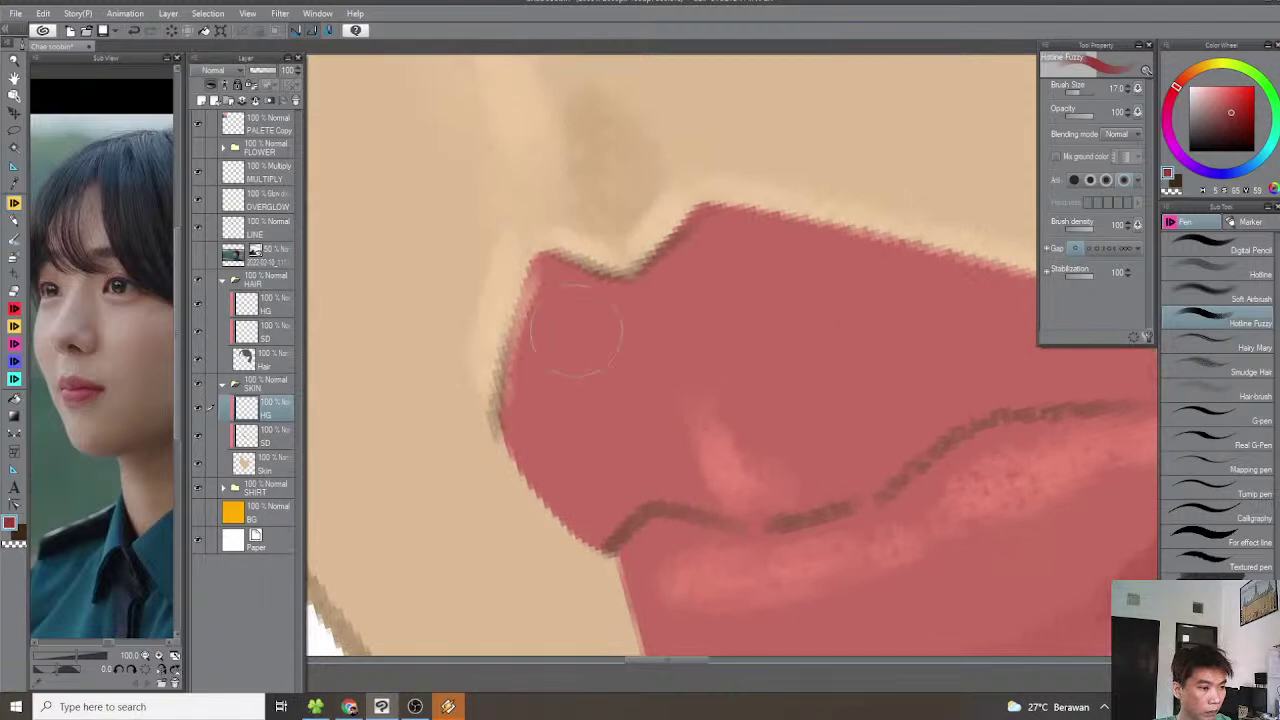
key(bracketleft)
key(bracketleft)
mouse_move(552, 280)
mouse_down()
mouse_move(607, 302)
mouse_move(643, 297)
mouse_move(723, 224)
mouse_up()
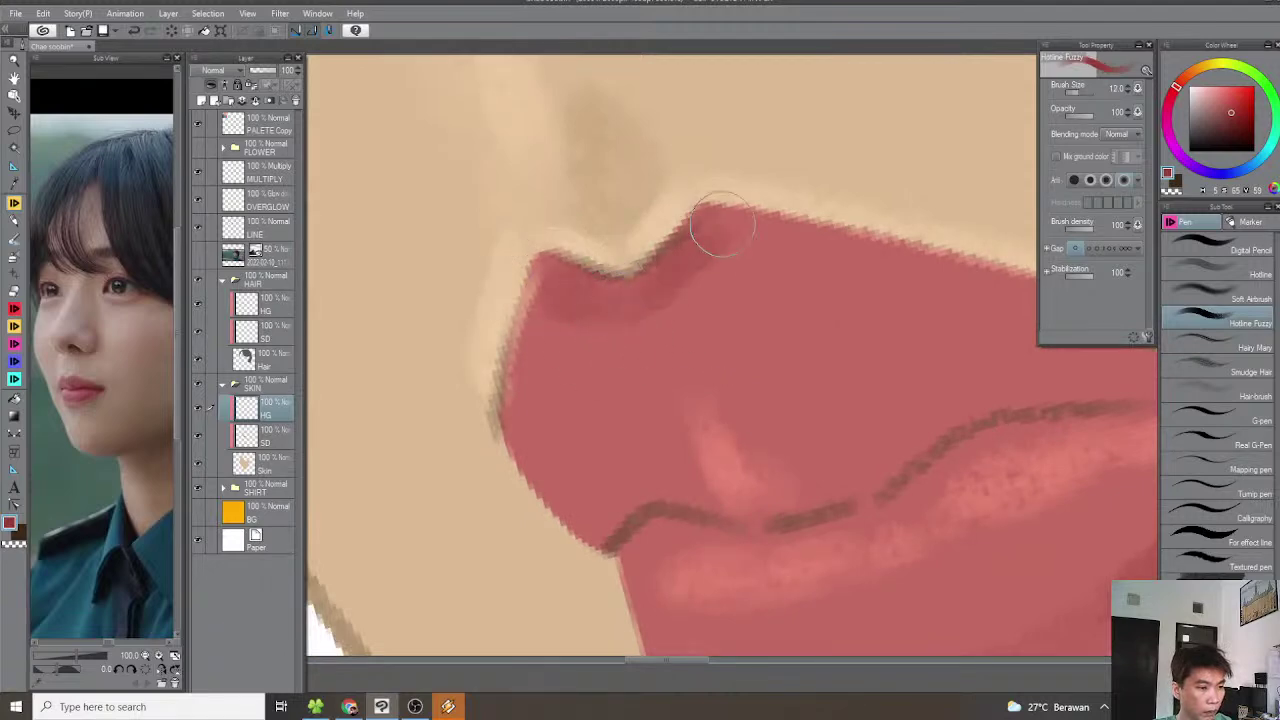
key(asciicircum)
key(asciicircum)
key(asciicircum)
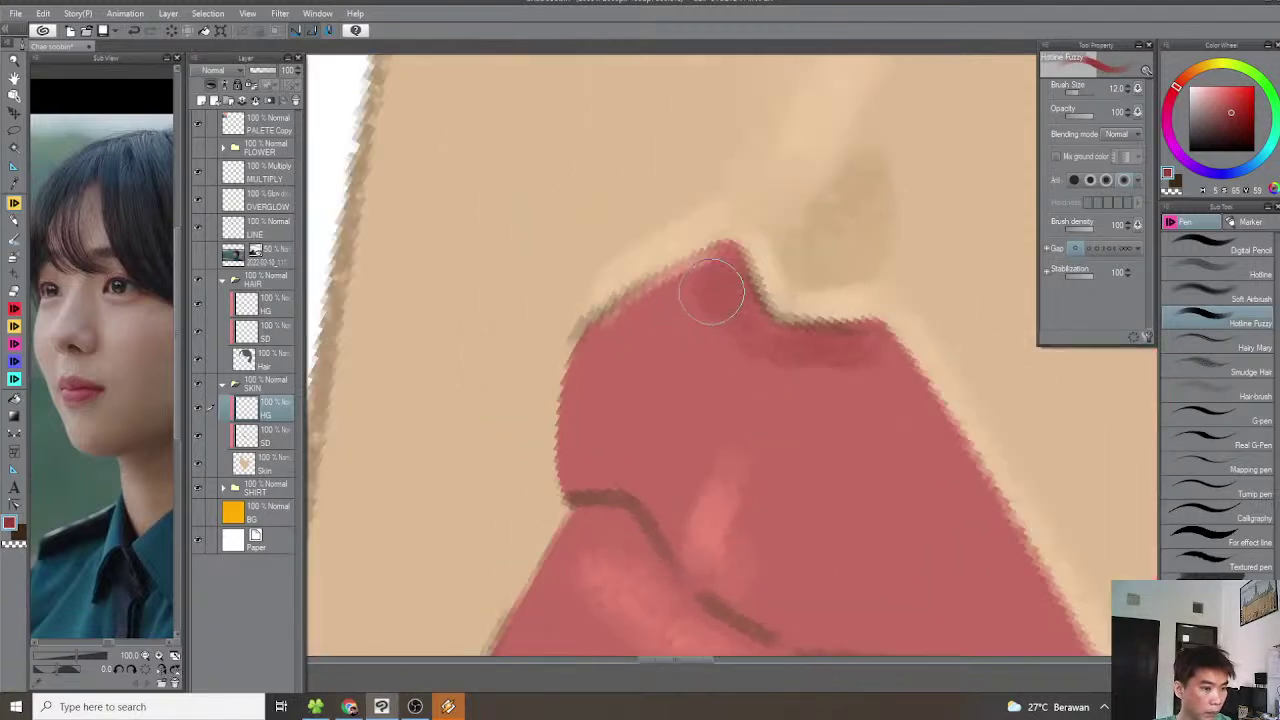
key(bracketleft)
key(bracketleft)
scroll(628, 450, down, 2)
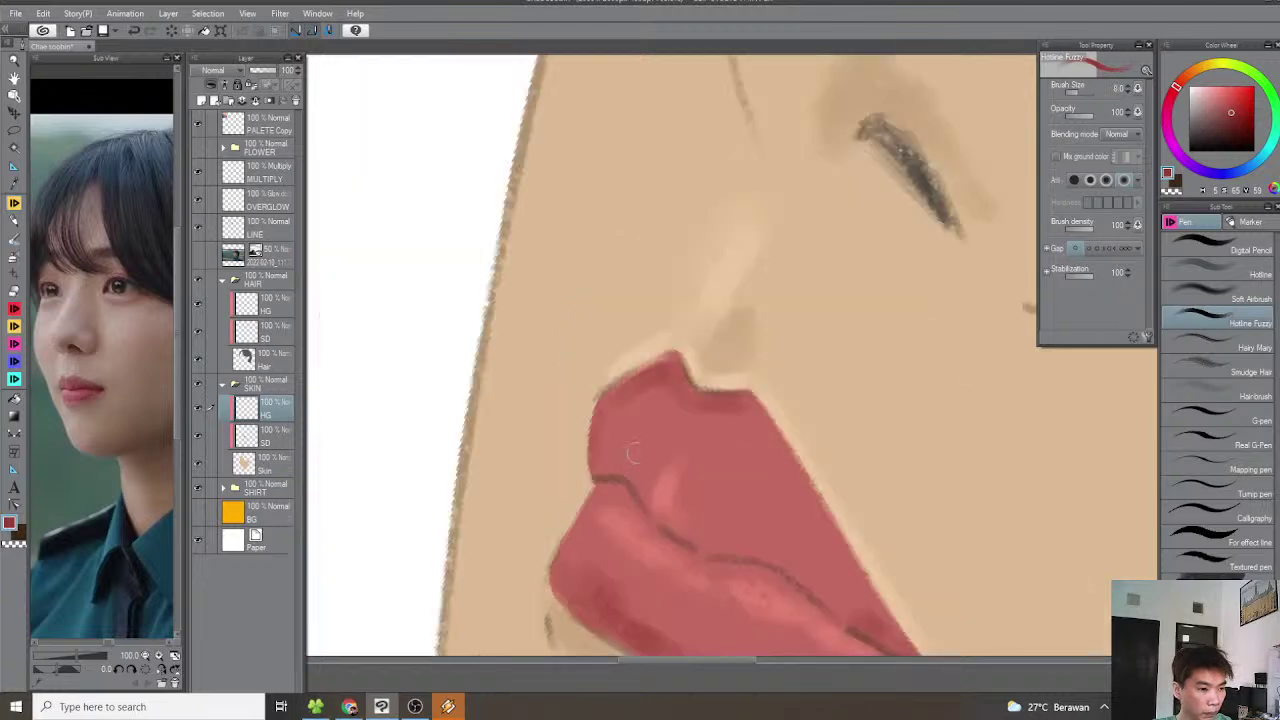
Shade the upper lip's top edge in dark red towards the near corner of the mouth with the brush at size 8
key(minus)
key(minus)
scroll(684, 415, down, 2)
key(minus)
key(minus)
drag(773, 400, 640, 420)
scroll(671, 409, up, 2)
key(minus)
scroll(780, 400, up, 2)
drag(825, 363, 737, 363)
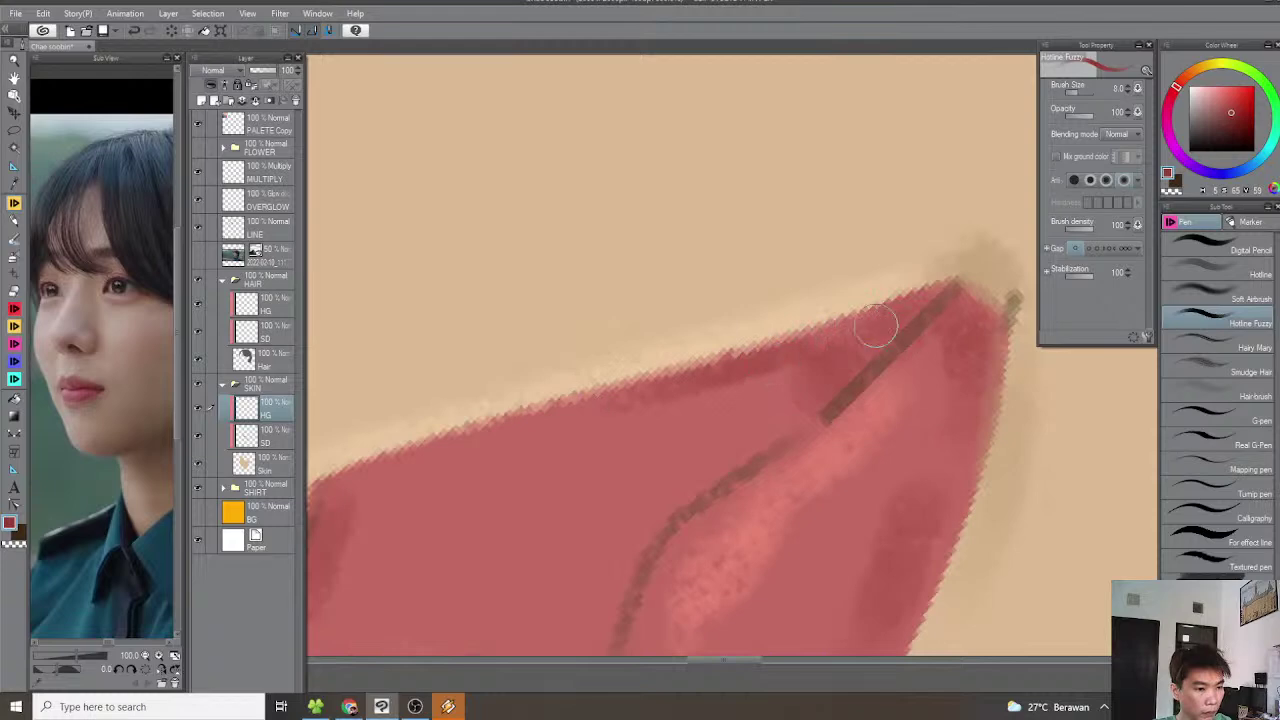
Deepen the line between the lips in dark red from the far side to the near corner
scroll(885, 341, down, 2)
key(asciicircum)
drag(774, 431, 729, 373)
scroll(695, 402, up, 2)
mouse_move(444, 567)
mouse_down()
mouse_move(497, 494)
mouse_move(460, 491)
mouse_move(550, 493)
mouse_move(690, 432)
mouse_move(611, 466)
mouse_move(718, 350)
mouse_move(963, 251)
mouse_up()
scroll(963, 251, down, 6)
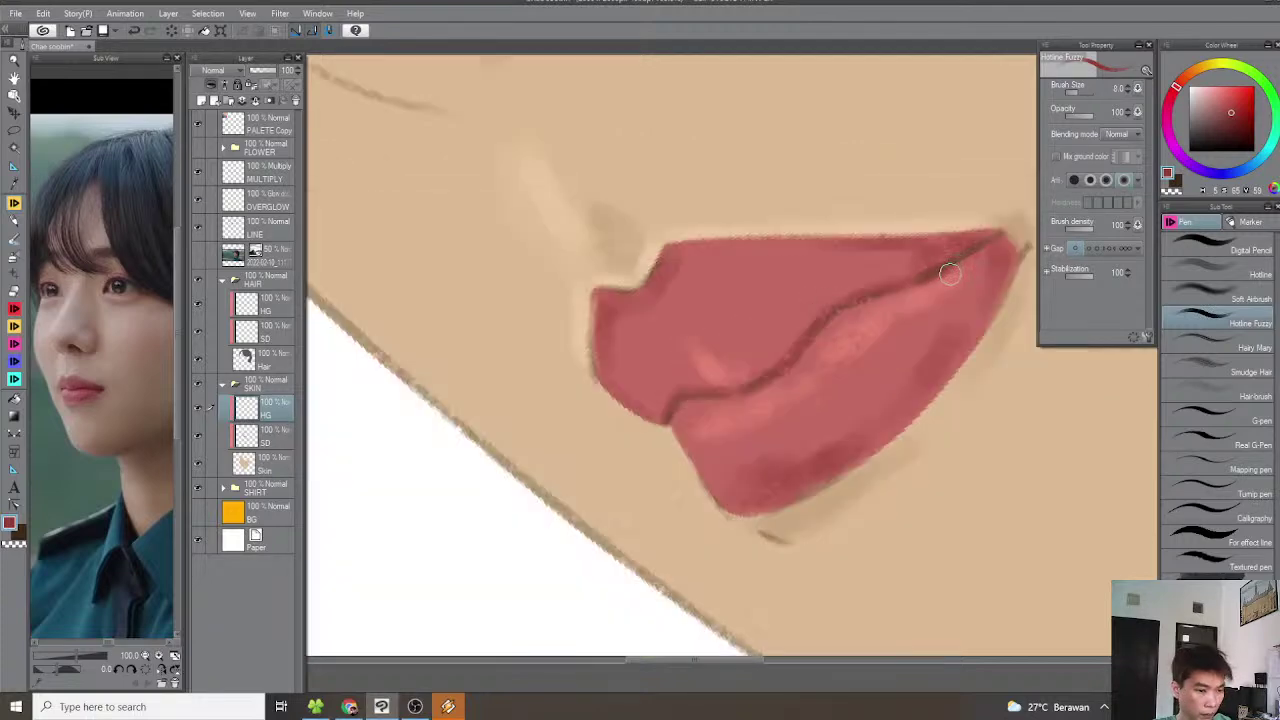
Choose a pale pink and dab bright shine spots along the lower lip highlight and on the upper lip's central highlight
scroll(750, 382, down, 6)
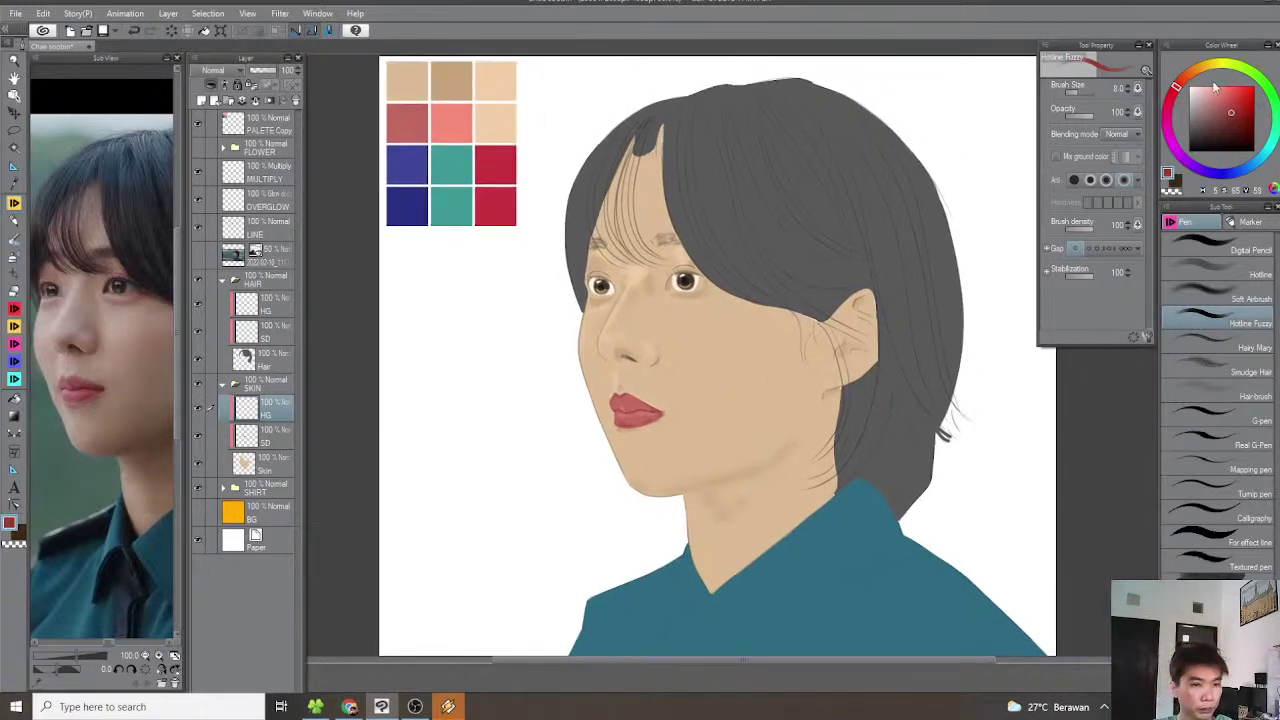
click(1204, 89)
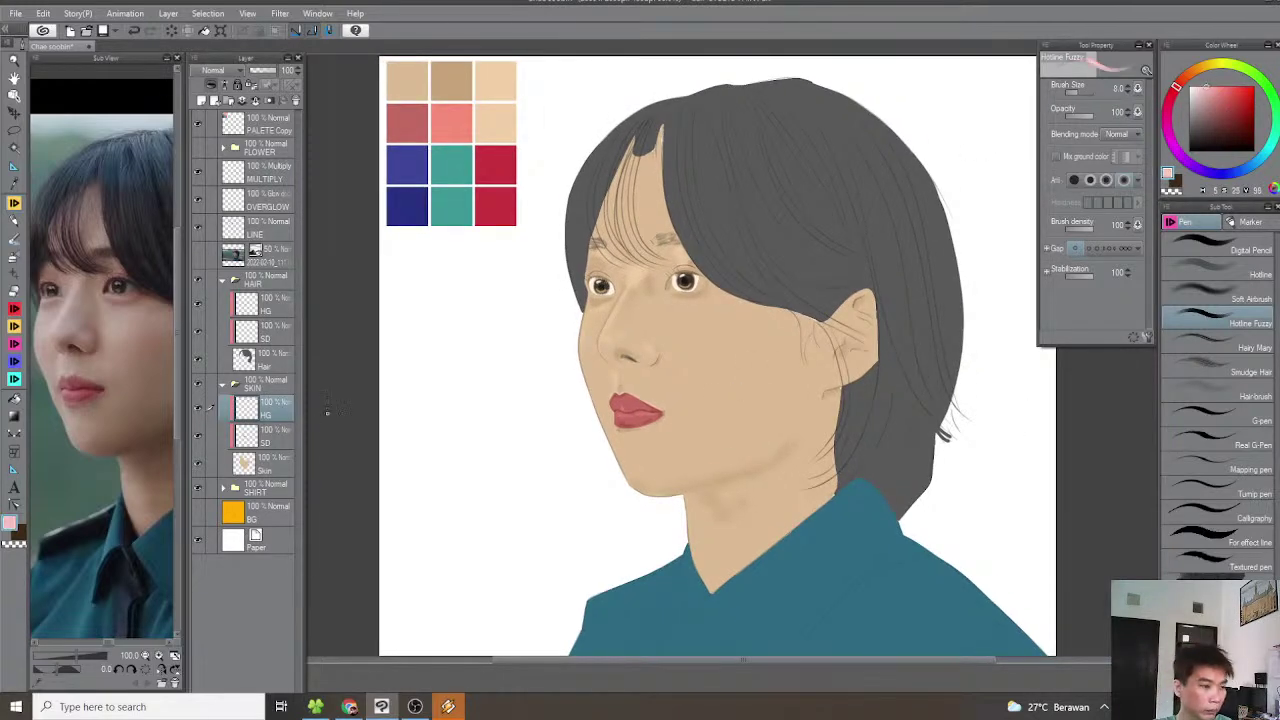
scroll(518, 427, up, 8)
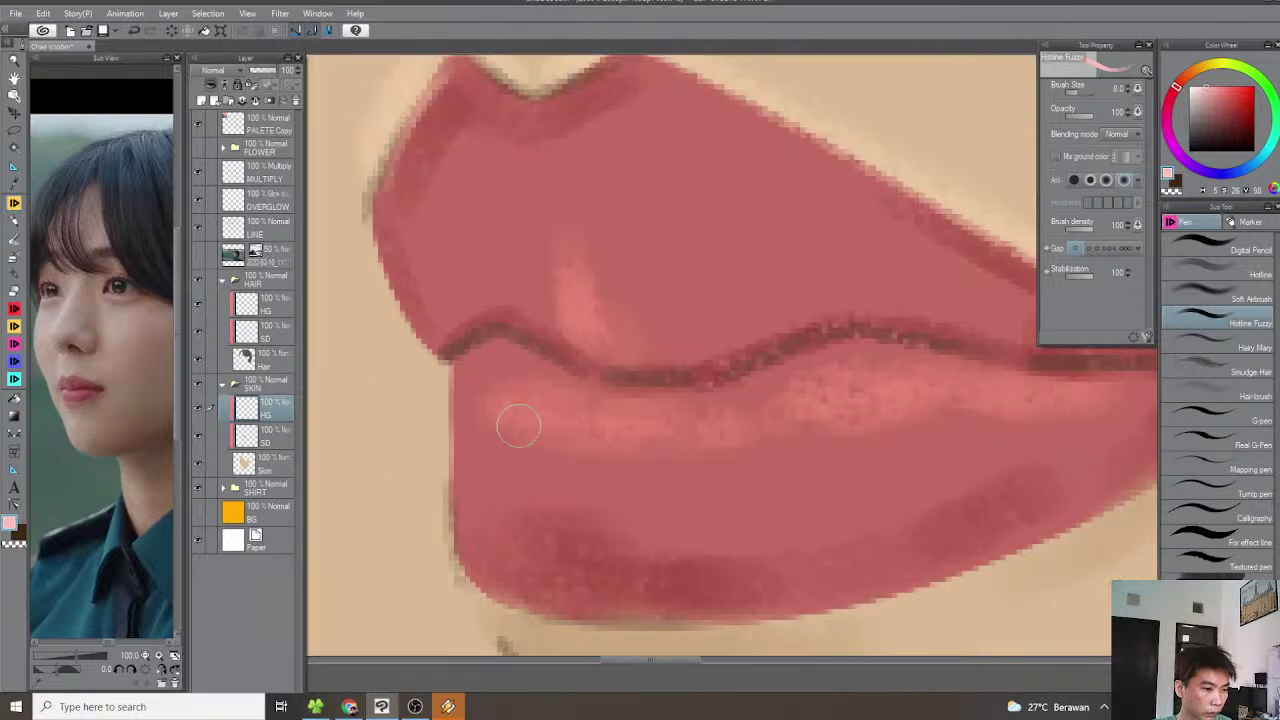
mouse_move(518, 427)
mouse_down()
mouse_move(722, 427)
mouse_move(855, 390)
mouse_move(957, 396)
mouse_up()
key(space)
mouse_move(624, 330)
mouse_down()
mouse_move(677, 401)
mouse_move(619, 343)
mouse_up()
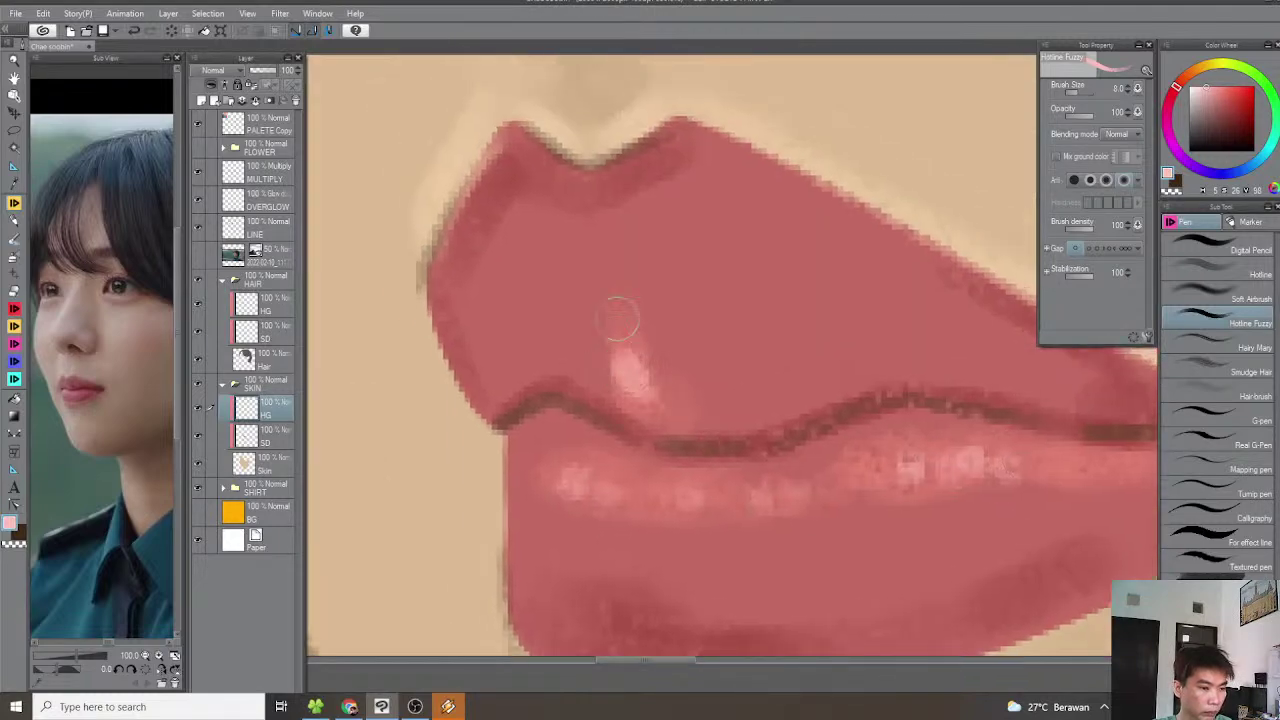
Trace a thin pale pink rim along the upper lip's central dip with the brush at size 7
scroll(620, 345, down, 5)
scroll(773, 385, up, 8)
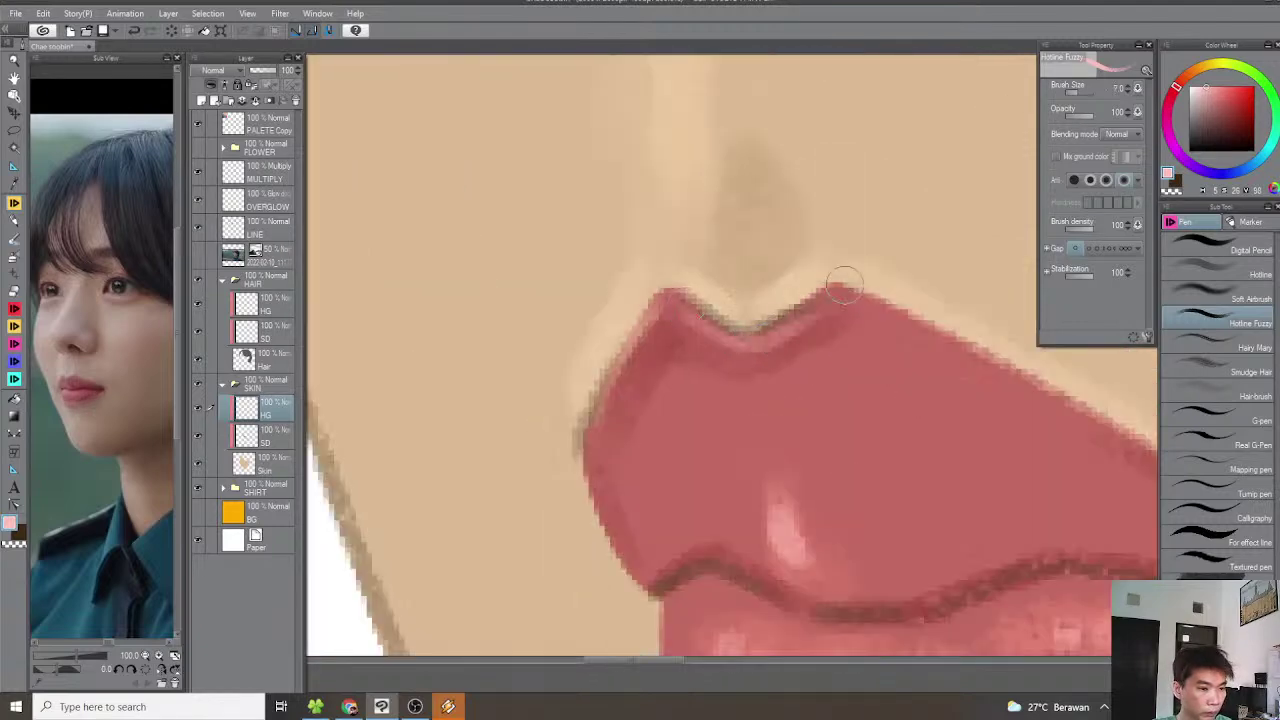
scroll(685, 308, down, 10)
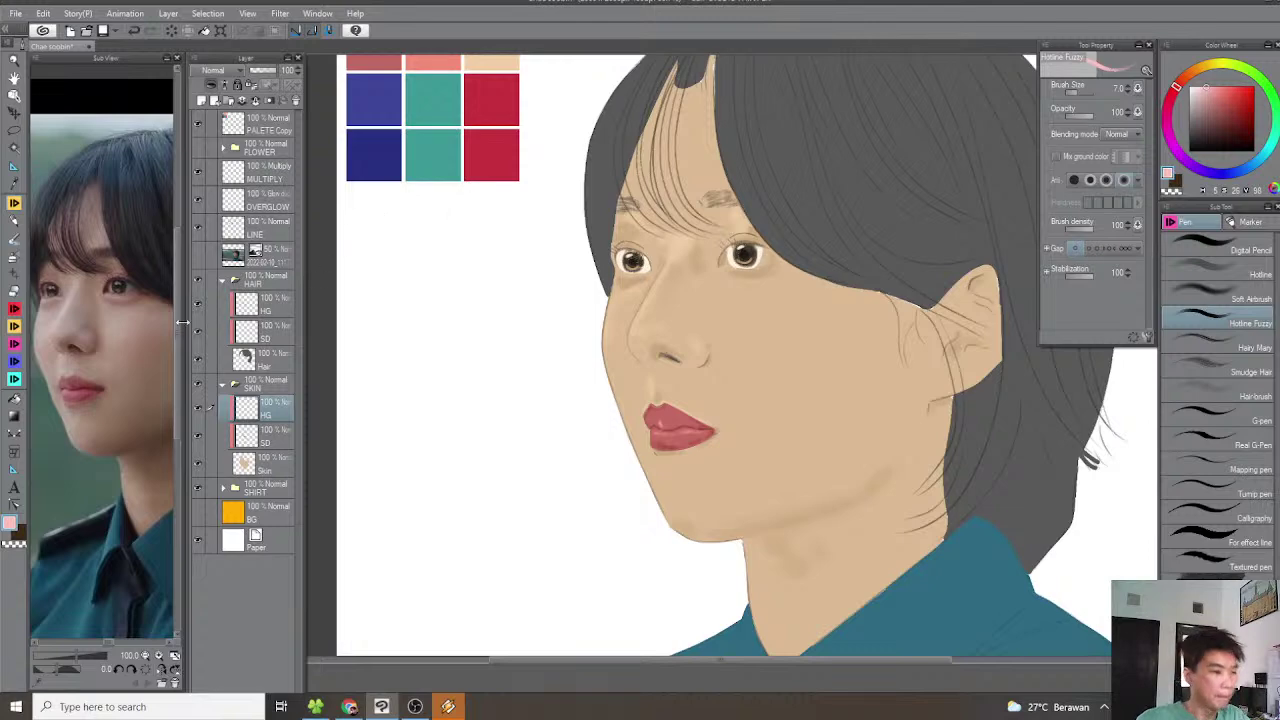
Sample the light skin swatch from the palette and paint a highlight along the near eye's lower lid
scroll(655, 368, down, 1)
drag(476, 329, 492, 416)
scroll(515, 173, up, 1)
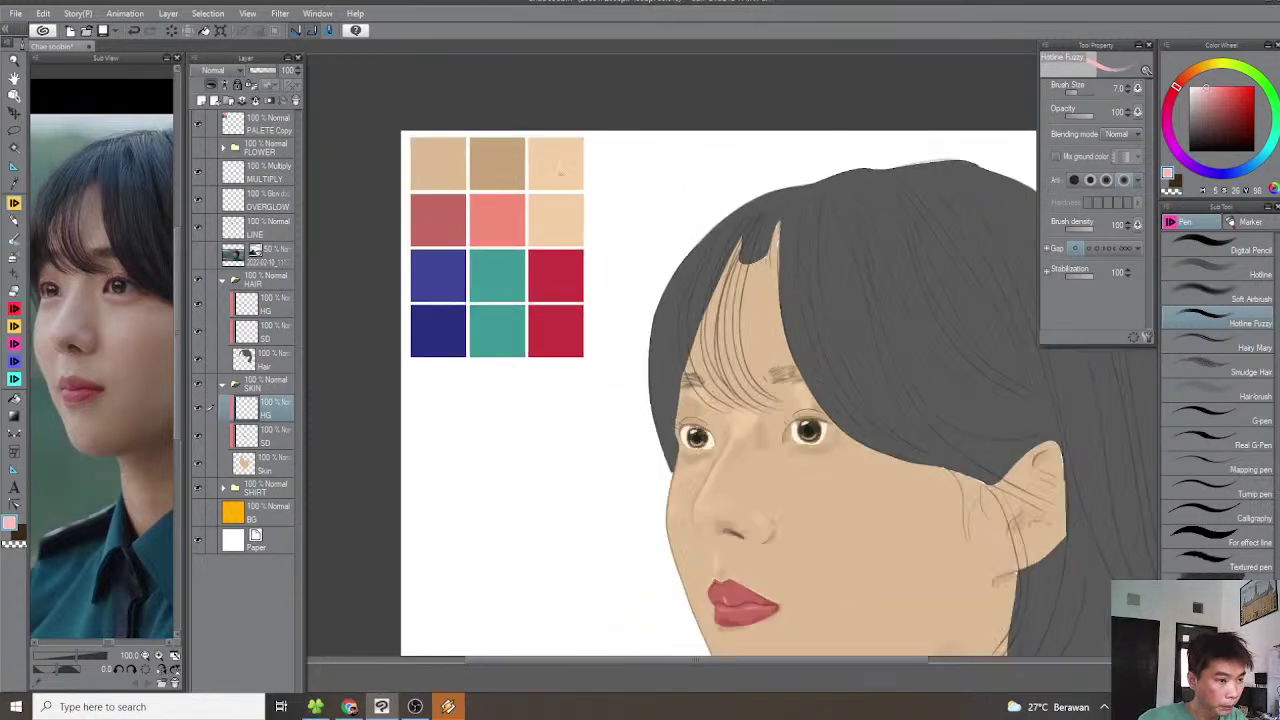
alt+click(547, 166)
scroll(717, 313, up, 2)
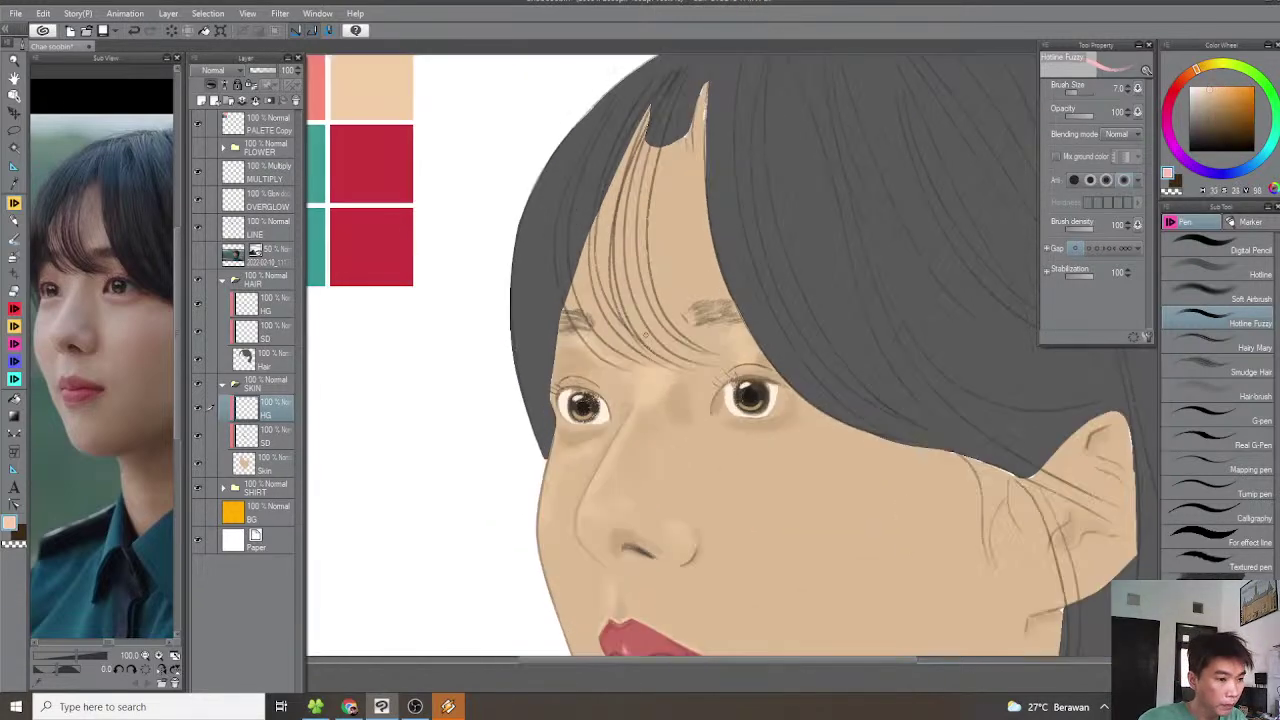
scroll(770, 415, up, 5)
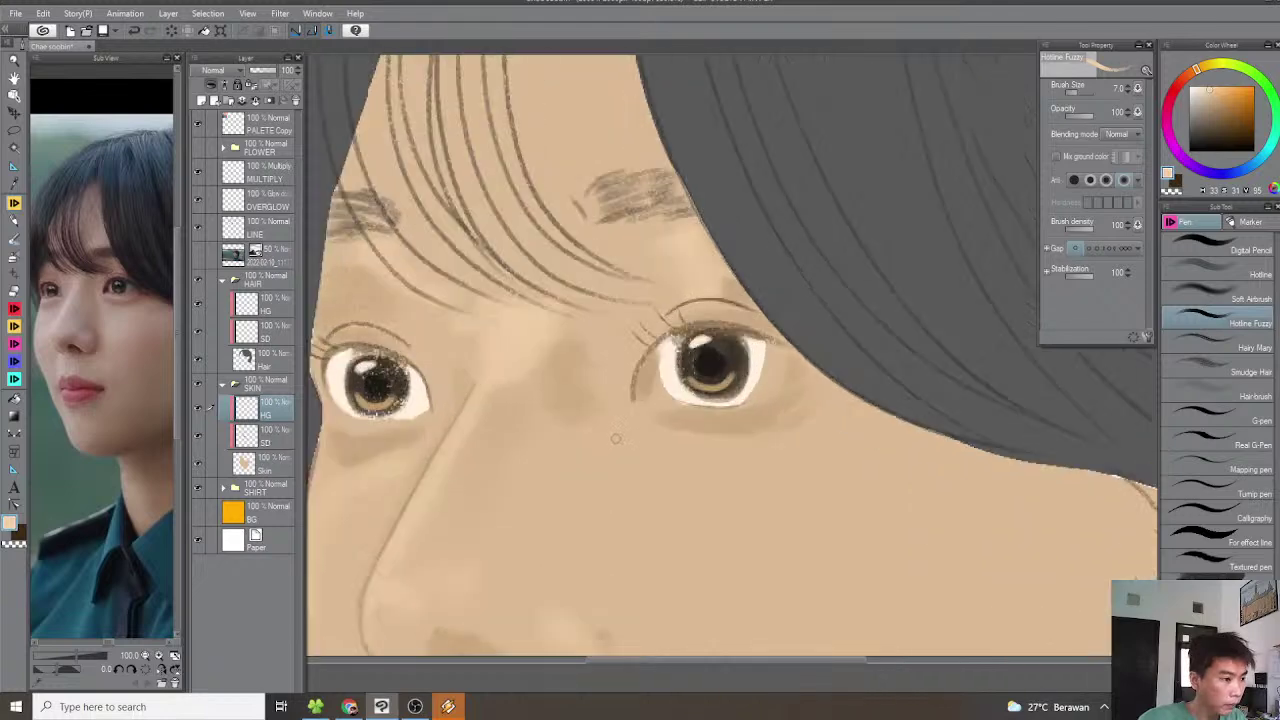
drag(620, 428, 790, 440)
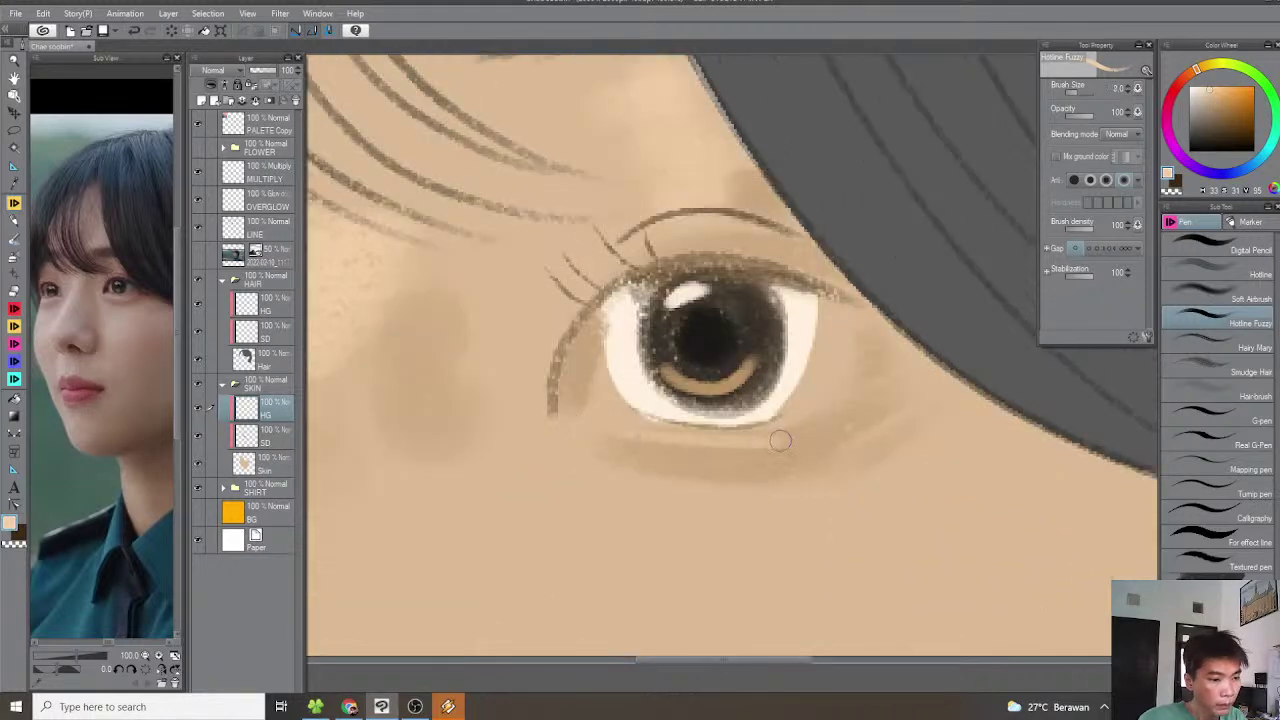
mouse_move(605, 432)
mouse_down()
mouse_move(782, 438)
mouse_move(850, 392)
mouse_up()
drag(416, 409, 796, 417)
Extend the lower lid highlight to the near eye's inner and outer corners with the brush at size 10
mouse_move(488, 435)
mouse_down()
mouse_move(694, 424)
mouse_move(634, 459)
mouse_move(546, 440)
mouse_up()
drag(942, 397, 608, 402)
scroll(608, 402, down, 2)
scroll(750, 432, up, 2)
drag(728, 408, 692, 416)
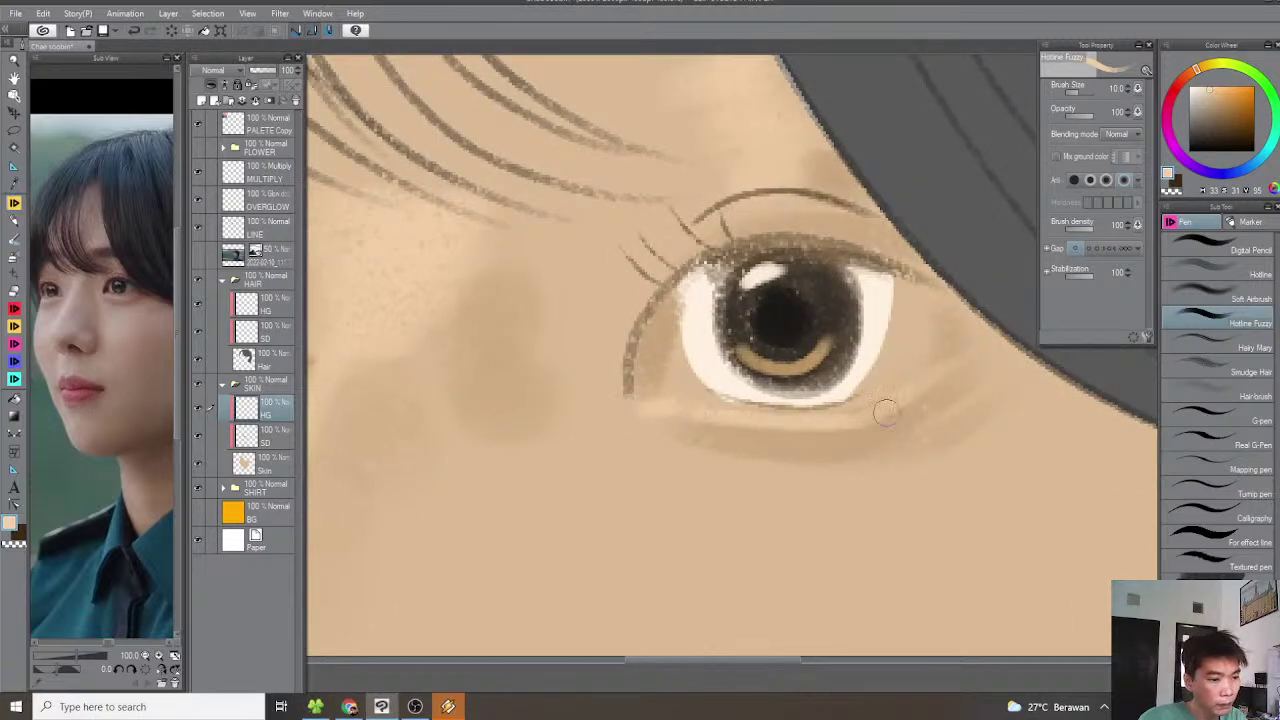
drag(966, 357, 905, 395)
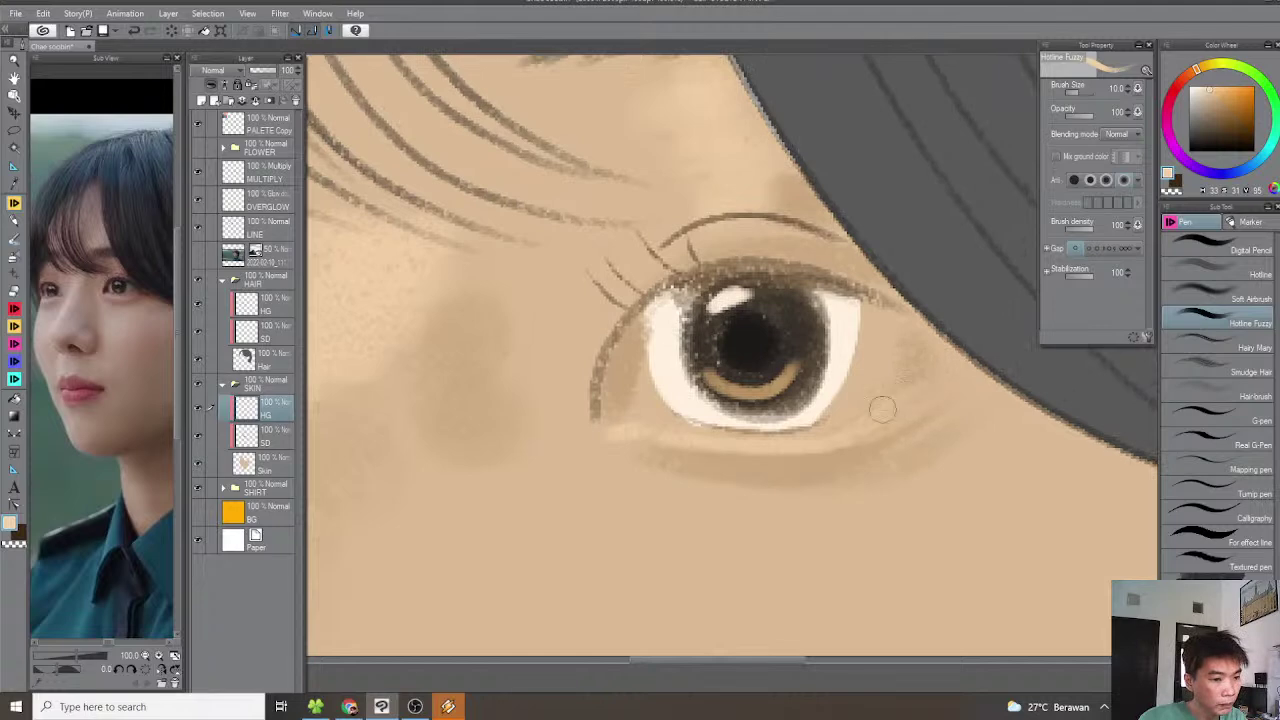
scroll(897, 401, down, 8)
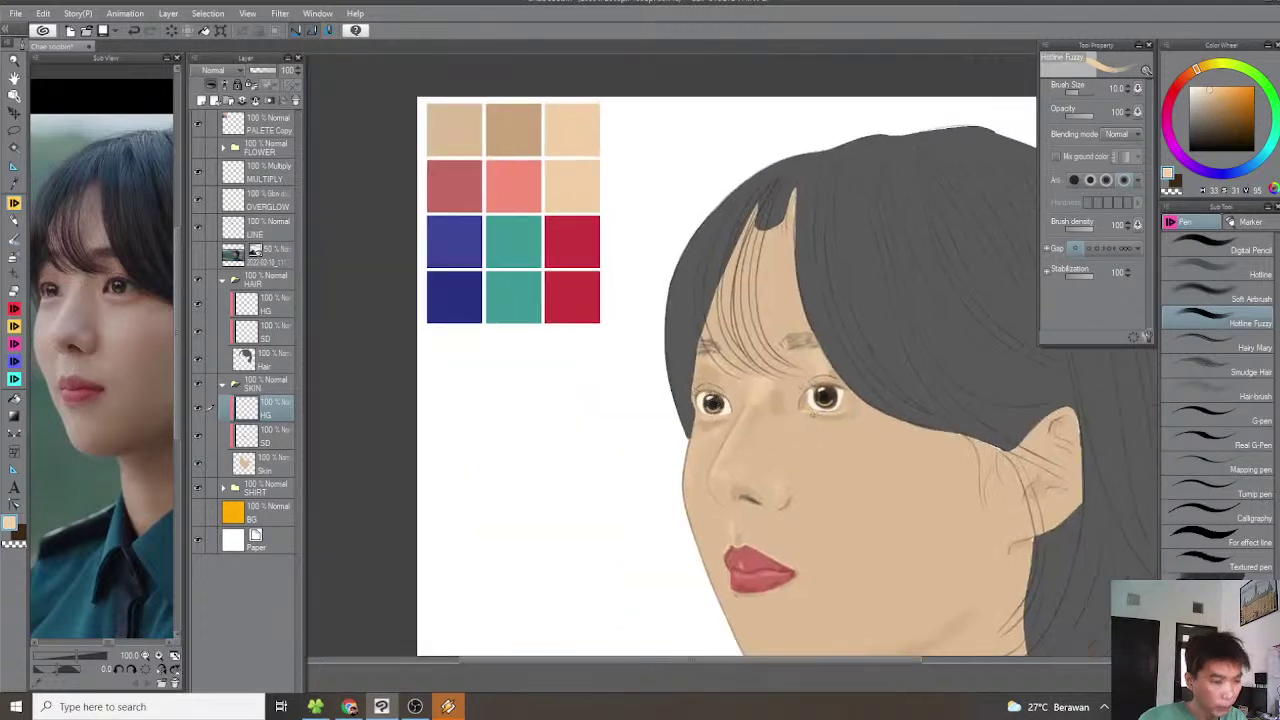
drag(745, 415, 689, 389)
scroll(766, 400, down, 1)
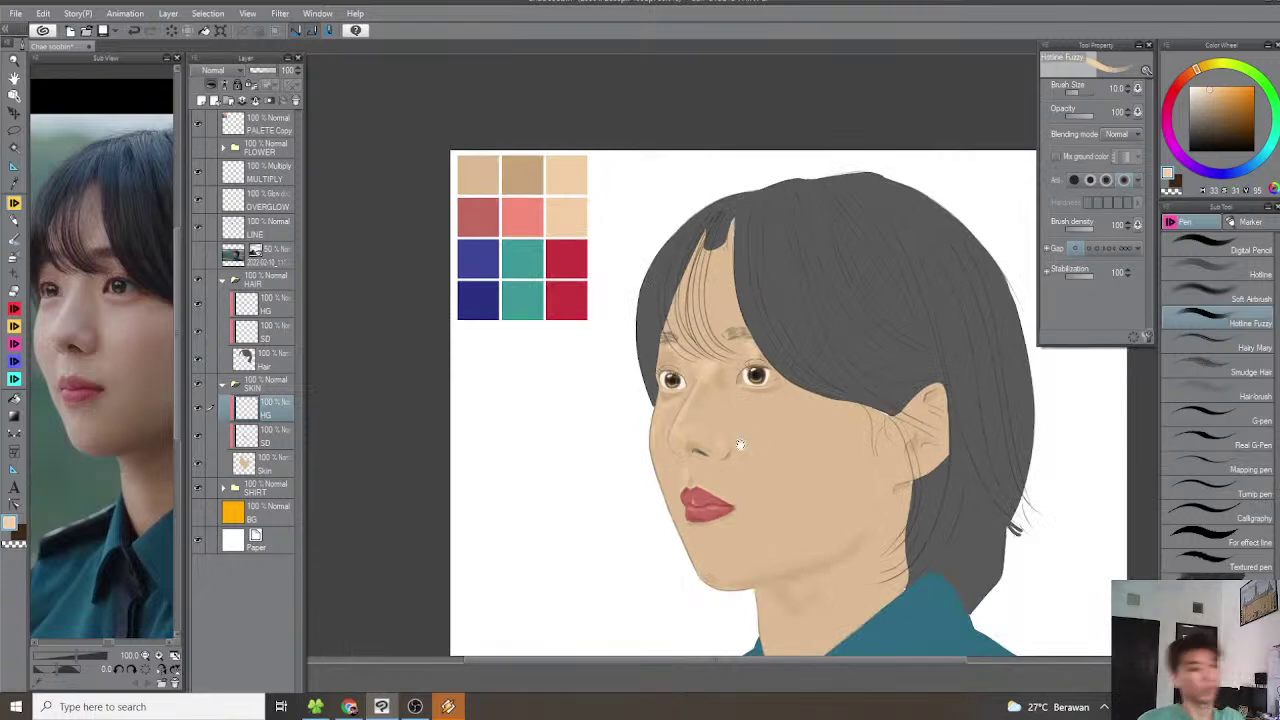
drag(744, 440, 682, 383)
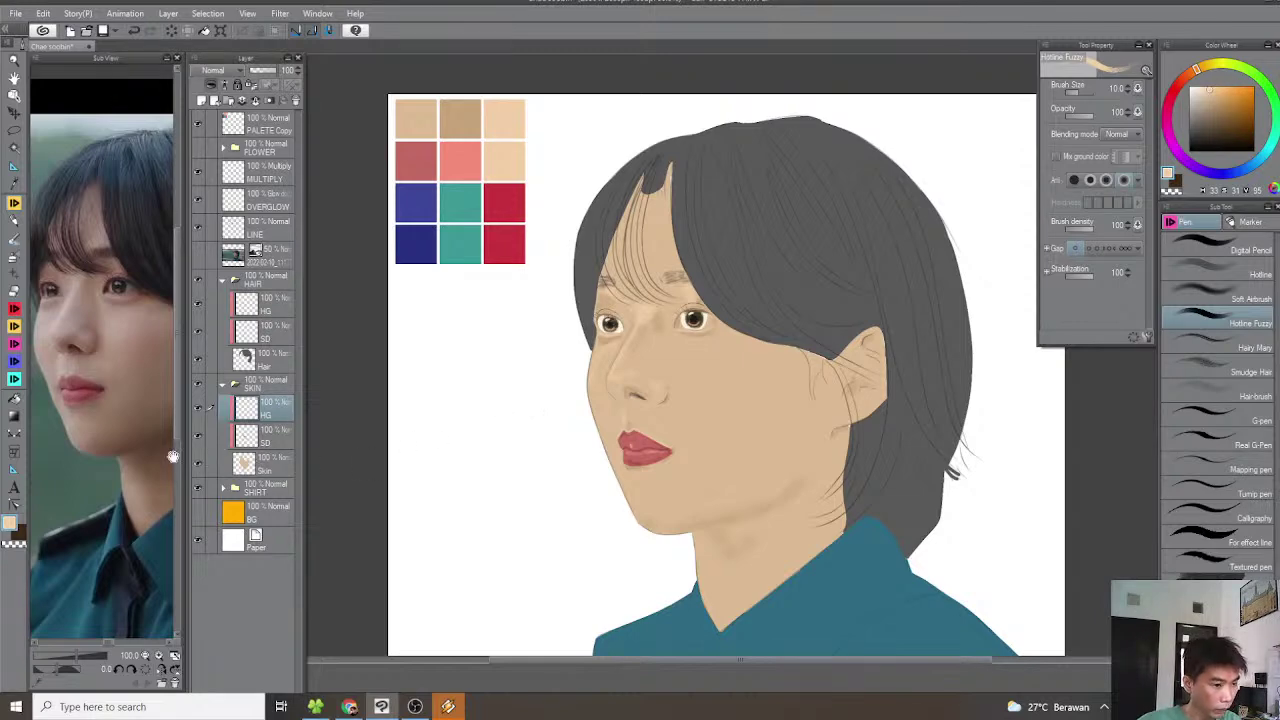
drag(650, 388, 632, 453)
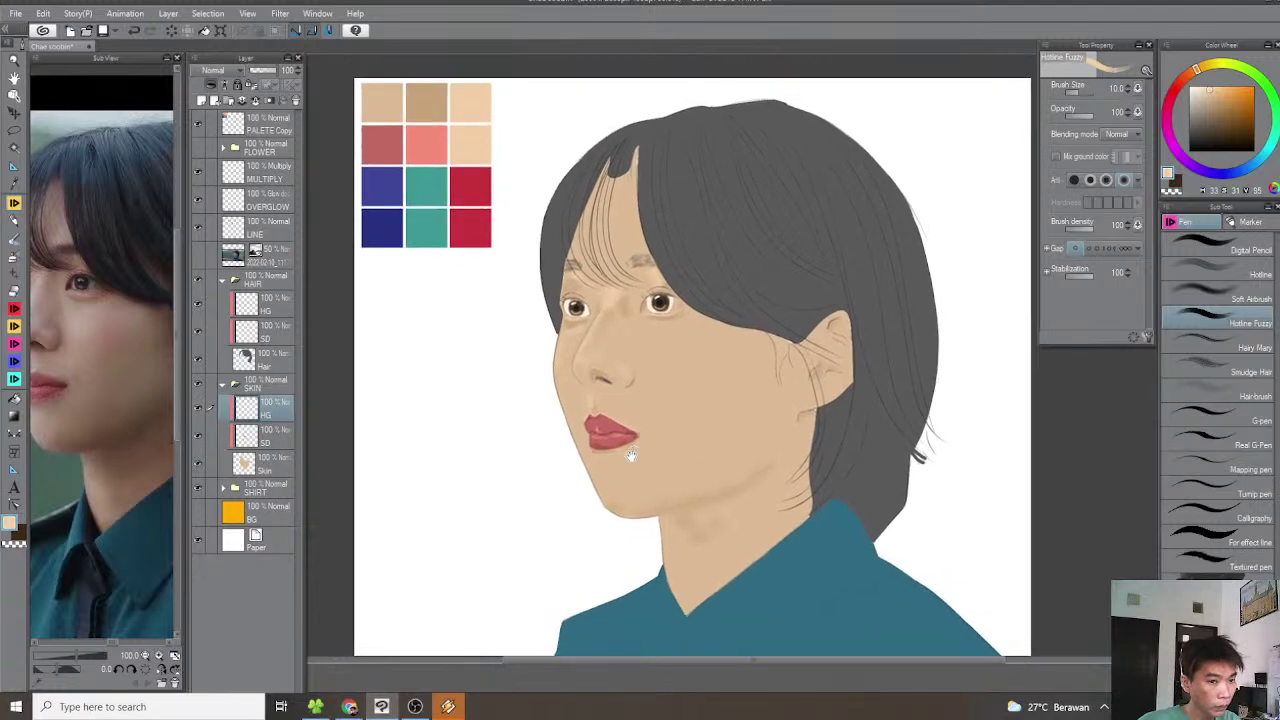
Paint a thin light skin highlight just beneath the jawline where the chin meets the neck
scroll(680, 425, up, 6)
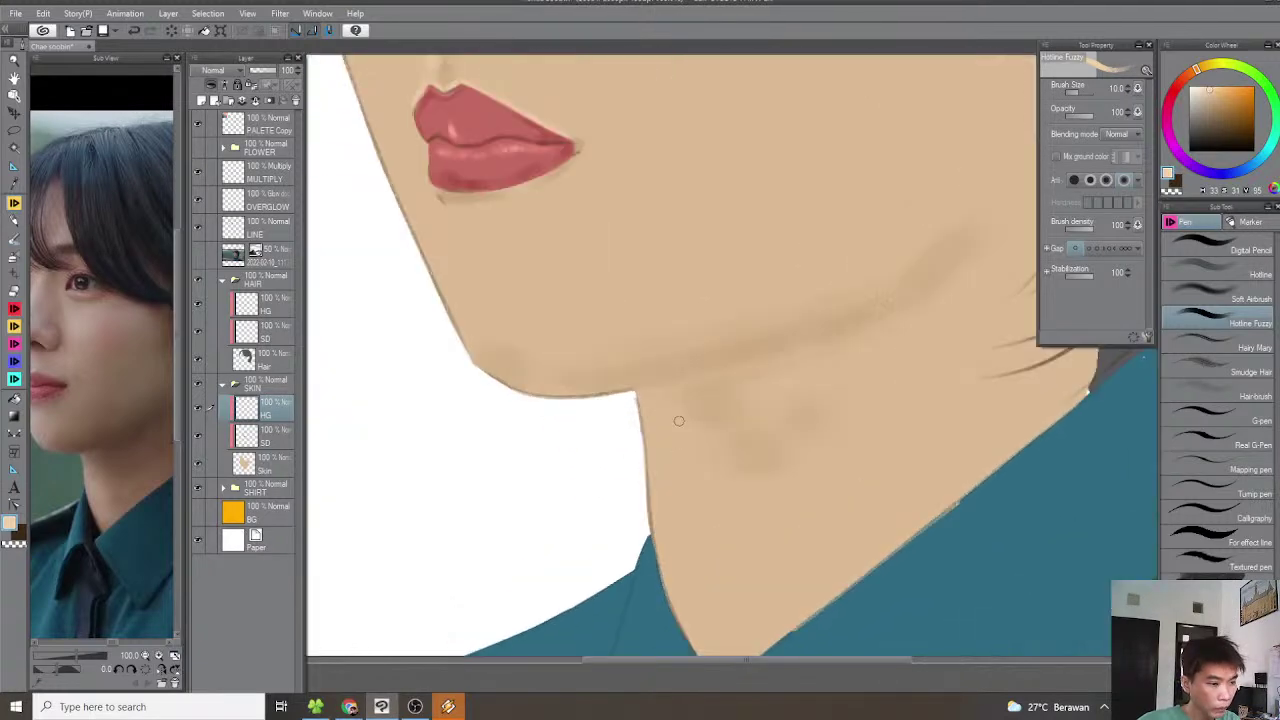
scroll(650, 393, up, 2)
drag(606, 404, 681, 395)
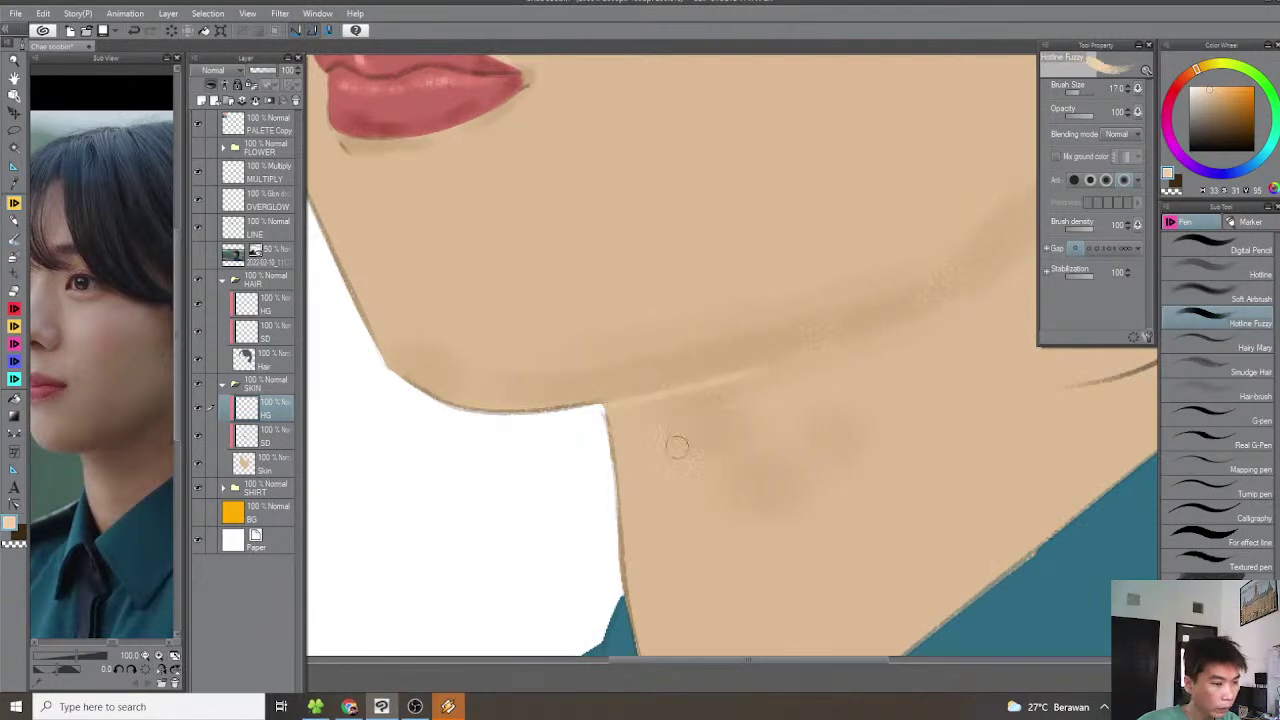
Brush a broad light skin highlight down the front edge of the neck, enlarging the brush up to size 60
key(])
key(])
key(])
mouse_move(612, 443)
mouse_down()
mouse_move(660, 405)
mouse_move(653, 389)
mouse_move(697, 406)
mouse_move(674, 471)
mouse_move(669, 451)
mouse_move(692, 485)
mouse_move(674, 483)
mouse_move(687, 603)
mouse_up()
key(])
key(])
key(])
drag(645, 530, 674, 572)
drag(681, 503, 691, 440)
drag(650, 385, 723, 460)
drag(686, 396, 778, 487)
scroll(595, 434, down, 1)
Paint soft light highlights on the chin and below the lower lip with the brush at size 60, following the reference photo
drag(48, 481, 158, 496)
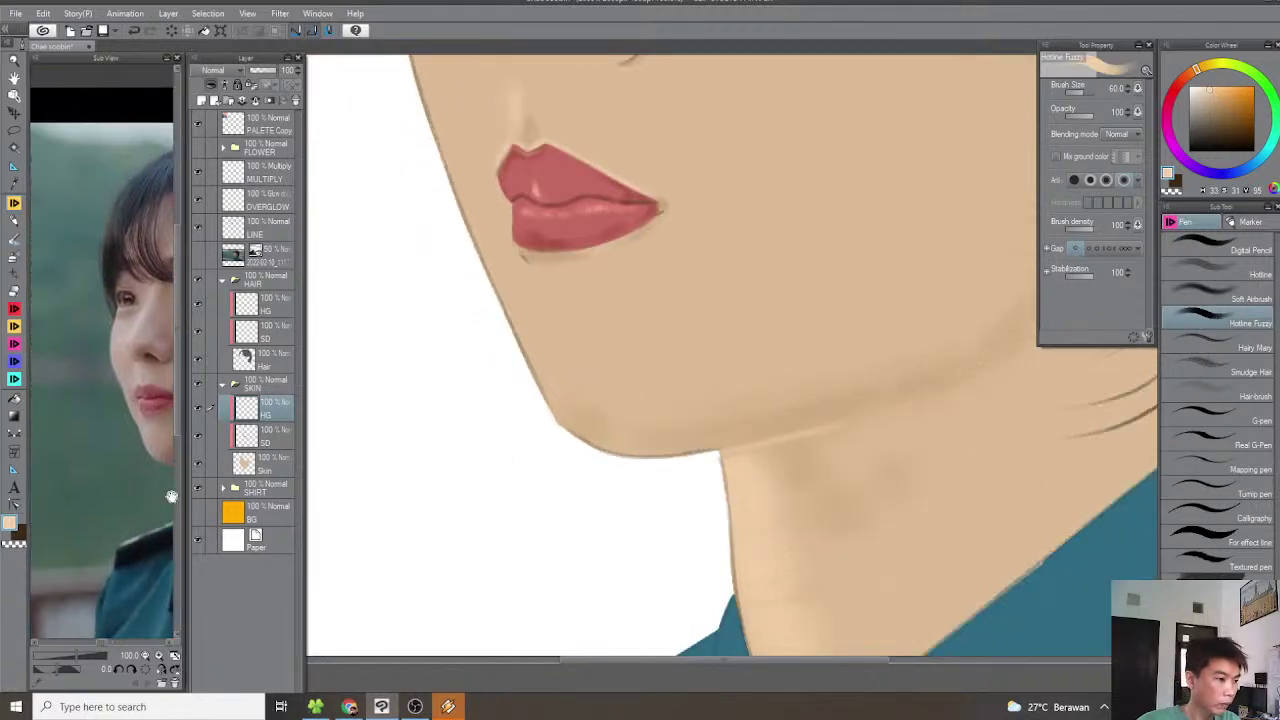
drag(549, 414, 569, 424)
mouse_move(614, 442)
mouse_down()
mouse_move(565, 420)
mouse_move(566, 396)
mouse_move(632, 456)
mouse_up()
drag(98, 512, 54, 519)
mouse_move(591, 411)
mouse_down()
mouse_move(625, 404)
mouse_move(579, 407)
mouse_move(674, 388)
mouse_move(594, 427)
mouse_move(617, 438)
mouse_move(710, 346)
mouse_move(565, 382)
mouse_move(550, 371)
mouse_move(596, 344)
mouse_move(519, 358)
mouse_move(654, 319)
mouse_move(648, 332)
mouse_move(691, 348)
mouse_move(687, 379)
mouse_move(700, 389)
mouse_move(651, 339)
mouse_move(684, 333)
mouse_up()
scroll(684, 333, down, 5)
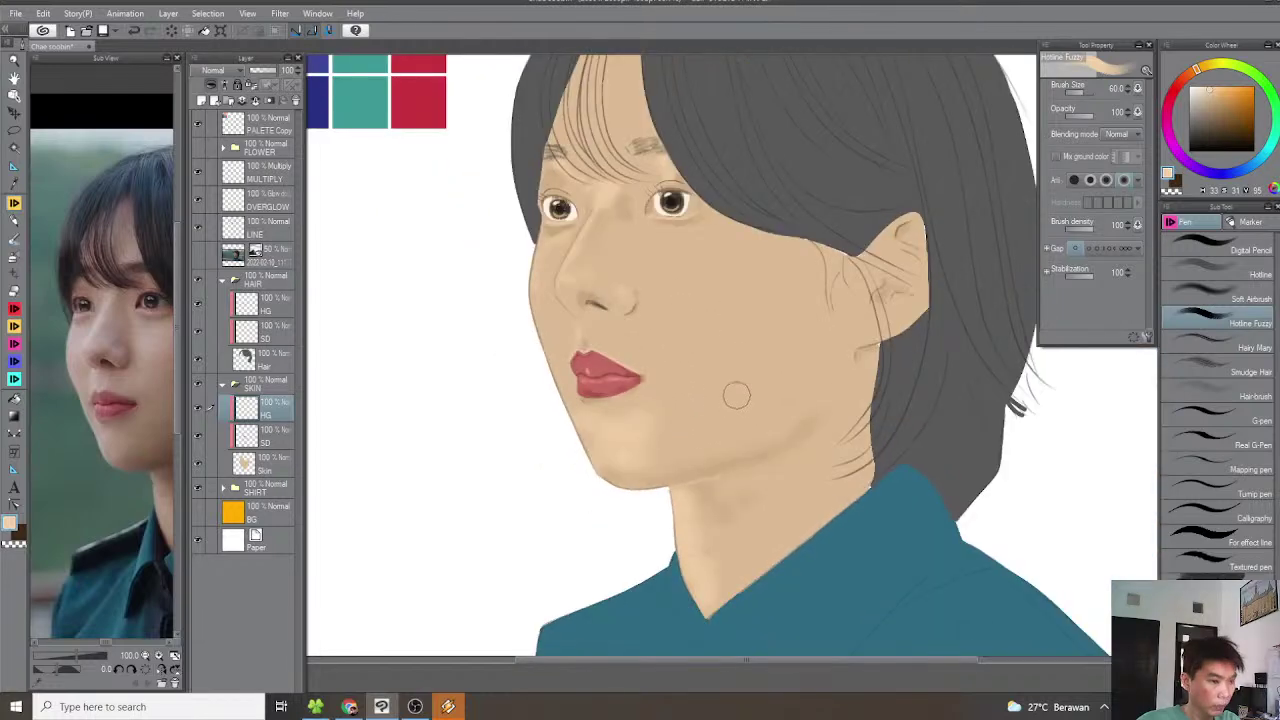
Brush a soft light highlight over the rear cheek and jaw, enlarging the brush to size 120
drag(150, 511, 73, 529)
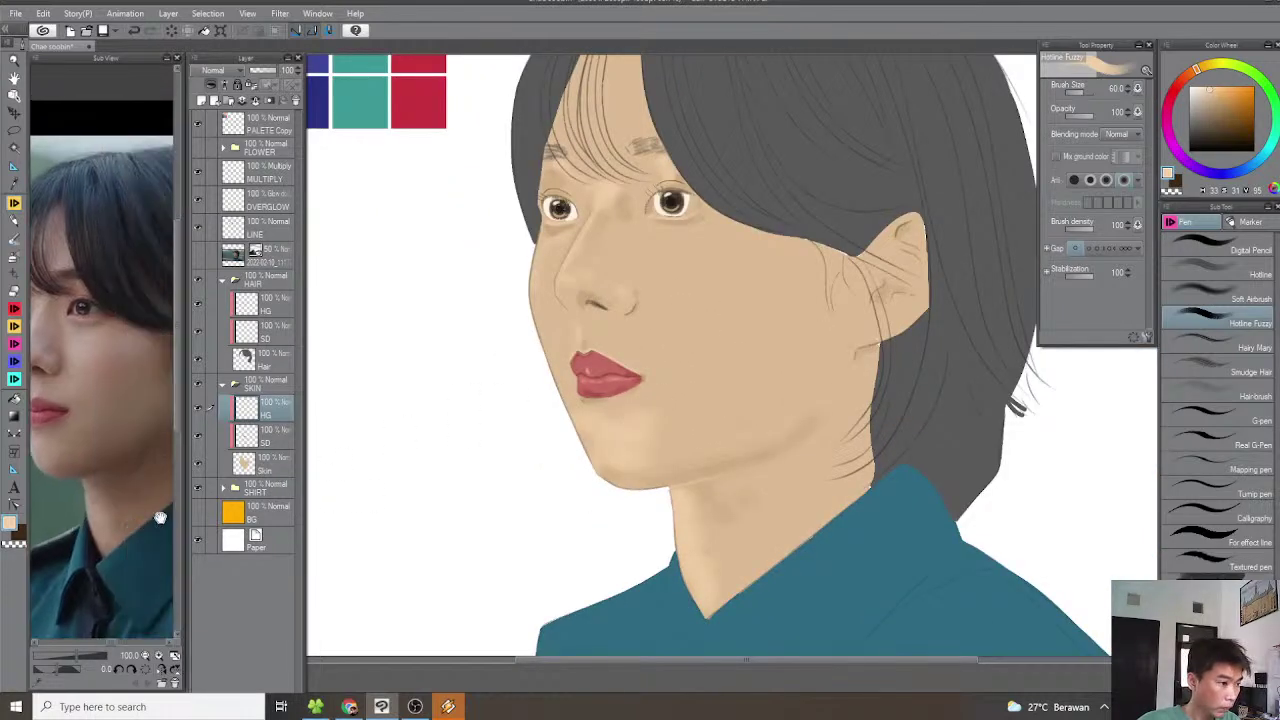
drag(160, 519, 120, 510)
key(])
key(])
key(])
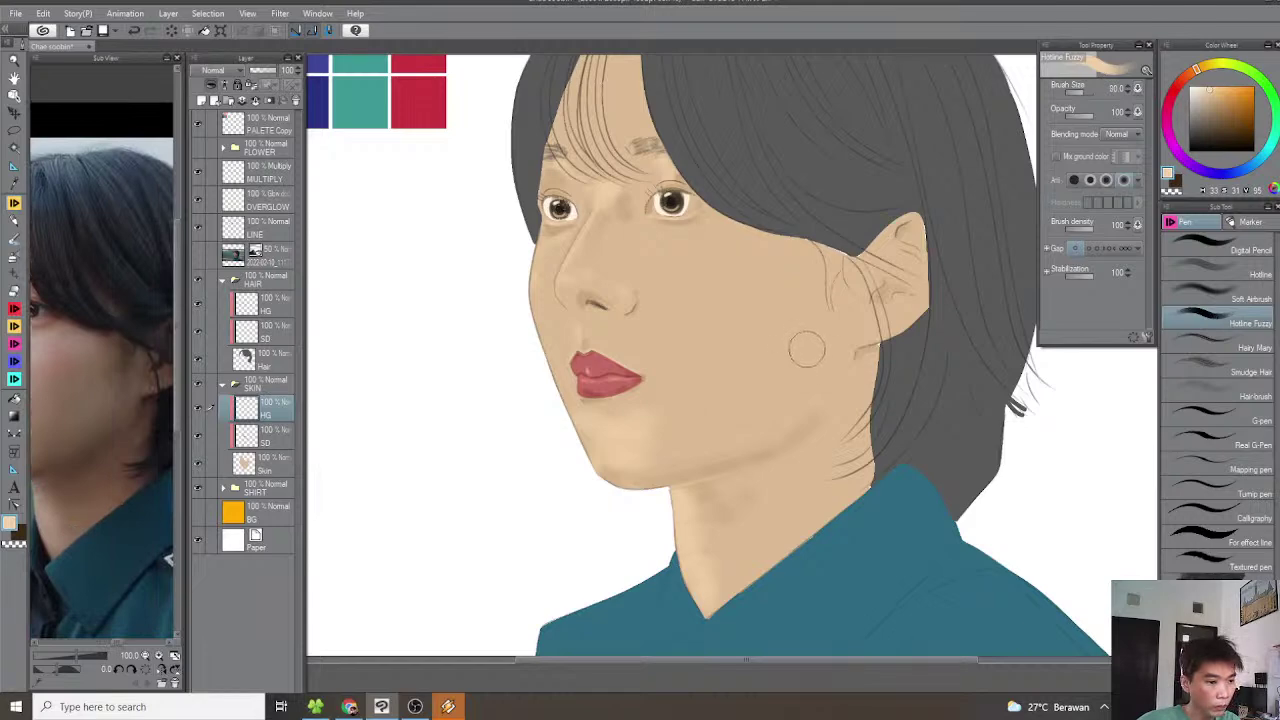
key(bracketright)
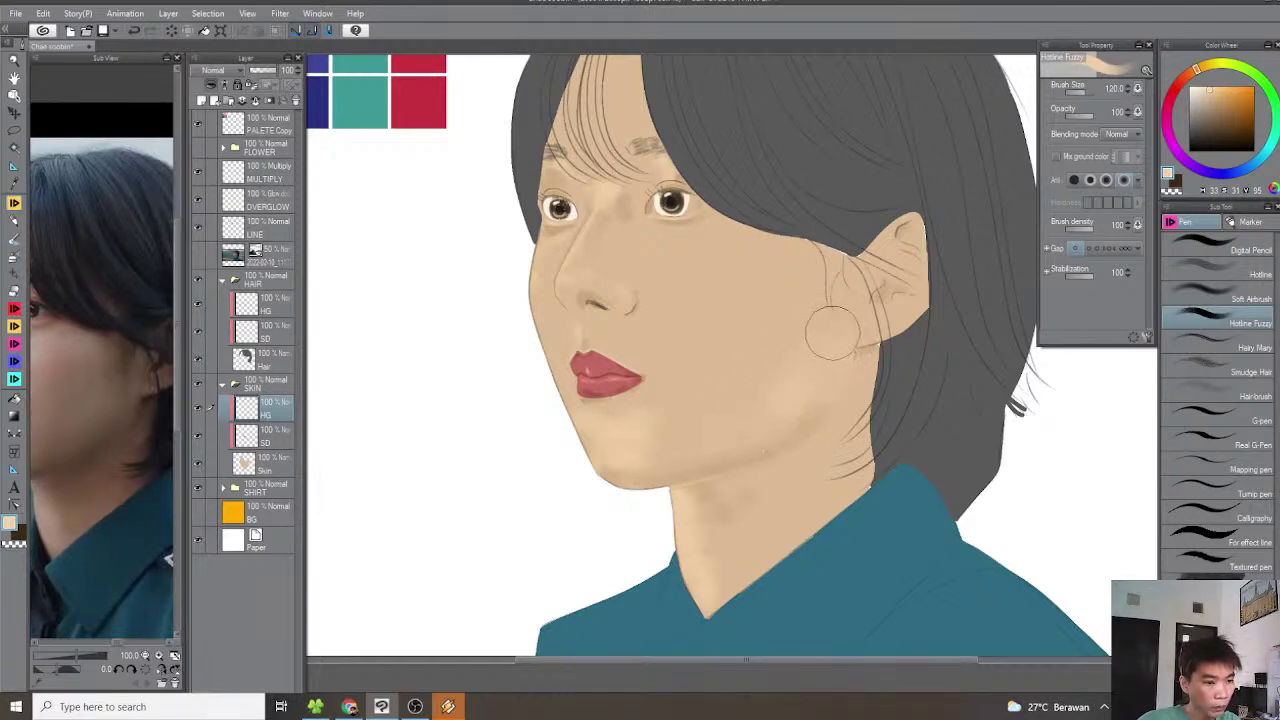
mouse_move(852, 333)
mouse_down()
mouse_move(828, 350)
mouse_move(900, 358)
mouse_up()
Lighten the inner ear area with the light skin tone and the brush at size 60
key(bracketleft)
key(bracketleft)
key(bracketleft)
key(bracketleft)
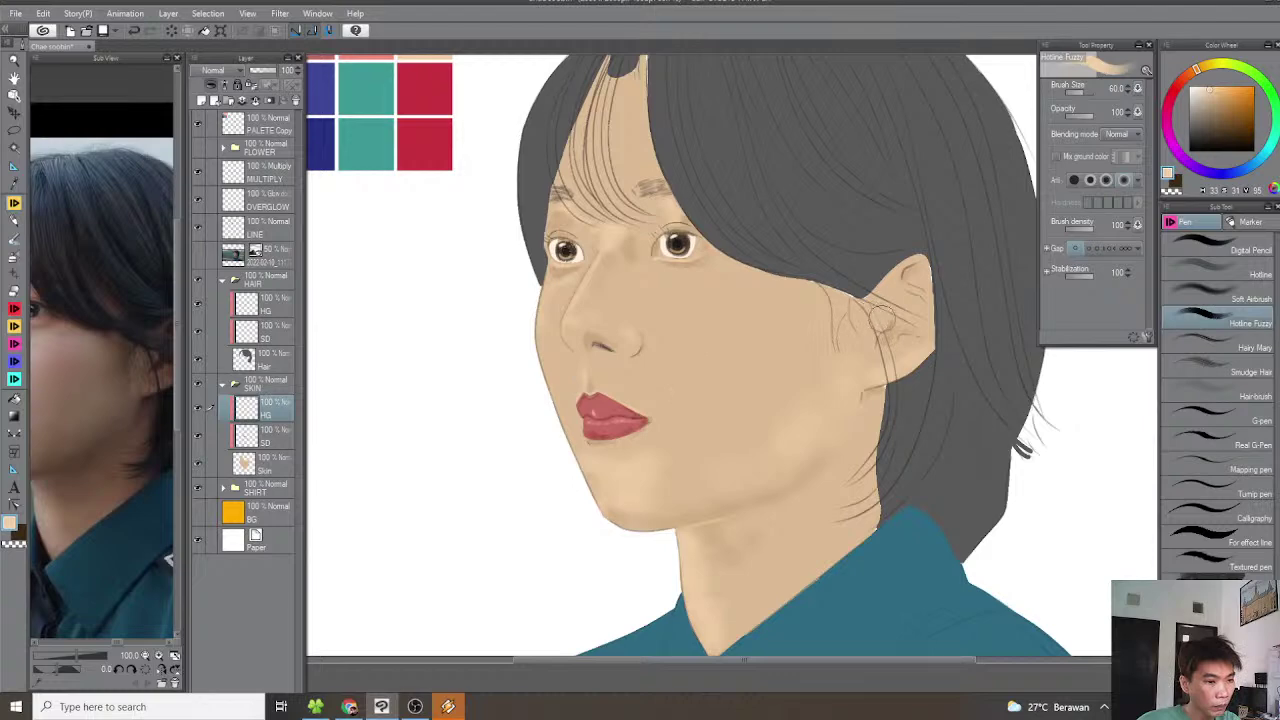
drag(608, 368, 668, 383)
Spread a broad soft highlight over the cheek below the near eye, enlarging the brush to size 200
drag(86, 521, 146, 526)
key(bracketright)
key(bracketright)
key(bracketright)
key(bracketright)
key(bracketright)
key(bracketright)
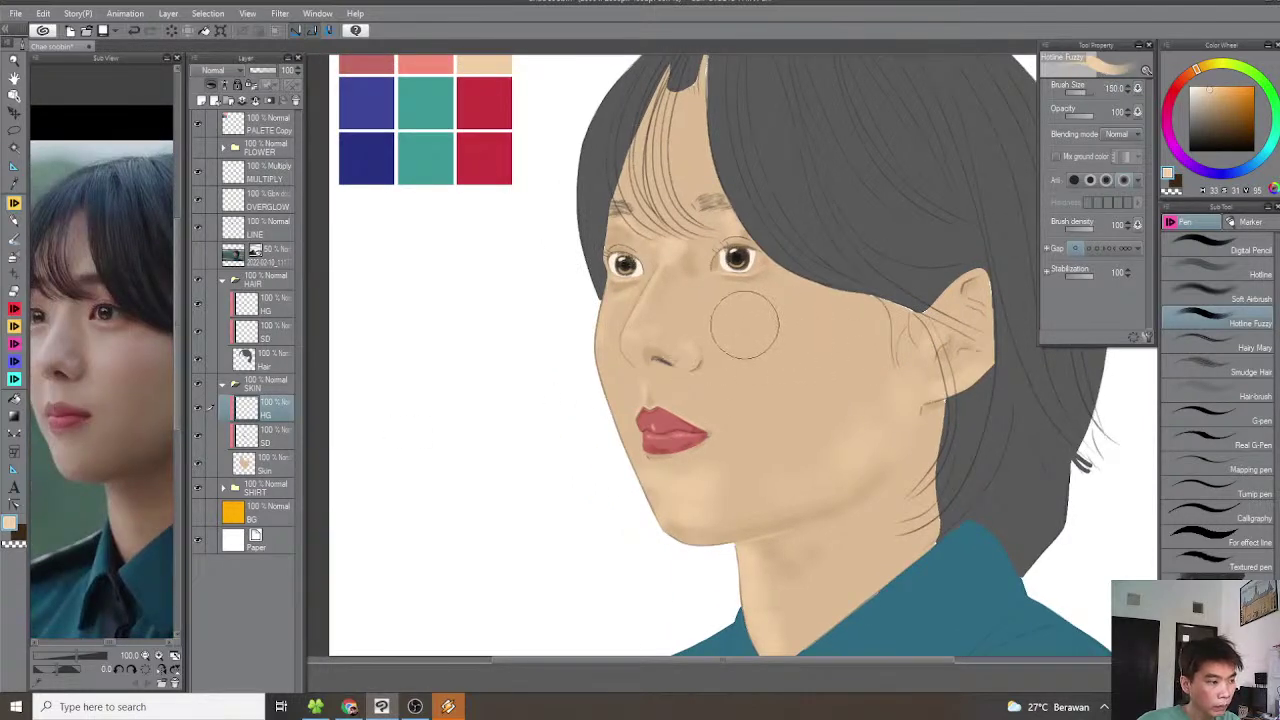
key(bracketright)
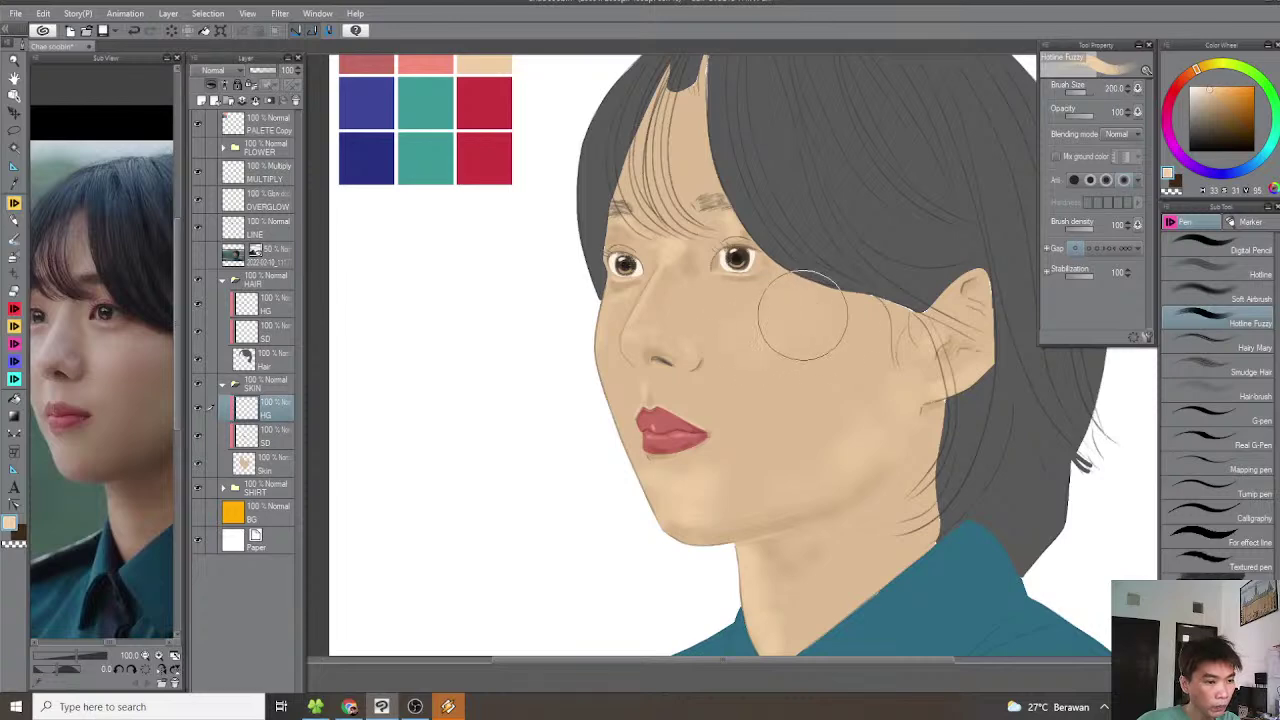
scroll(880, 320, down, 1)
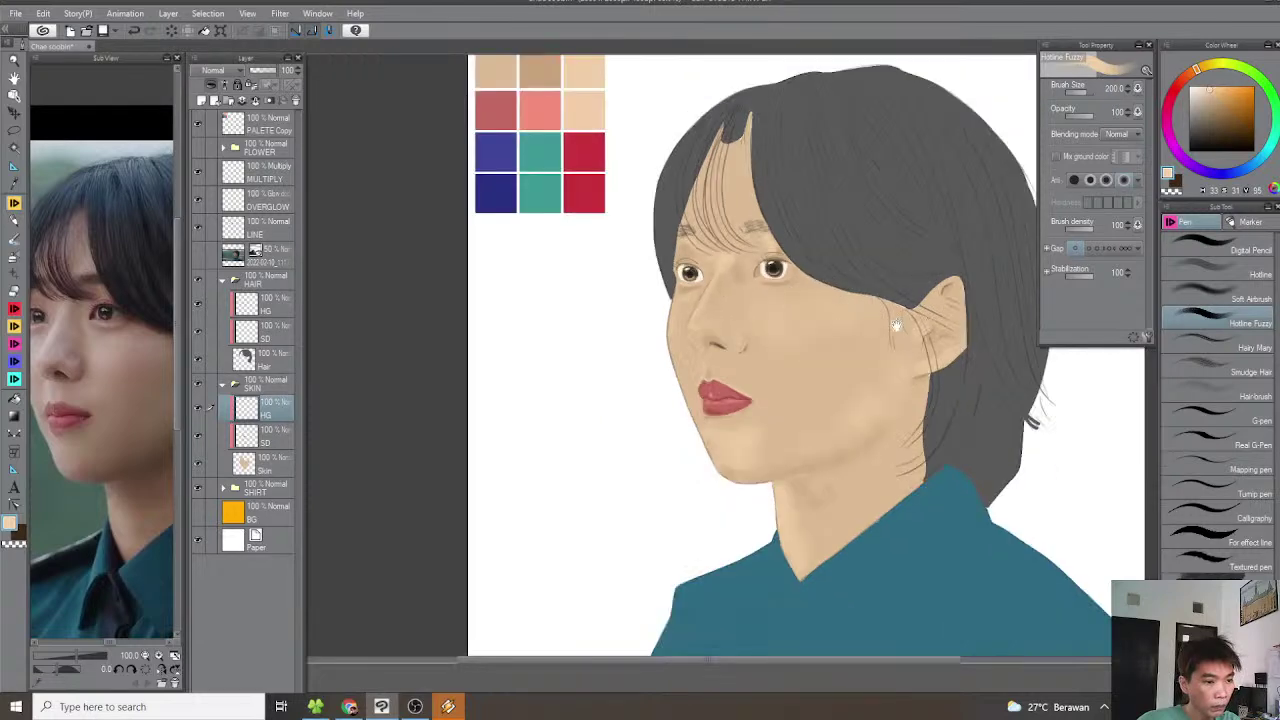
drag(903, 331, 907, 343)
scroll(950, 320, down, 1)
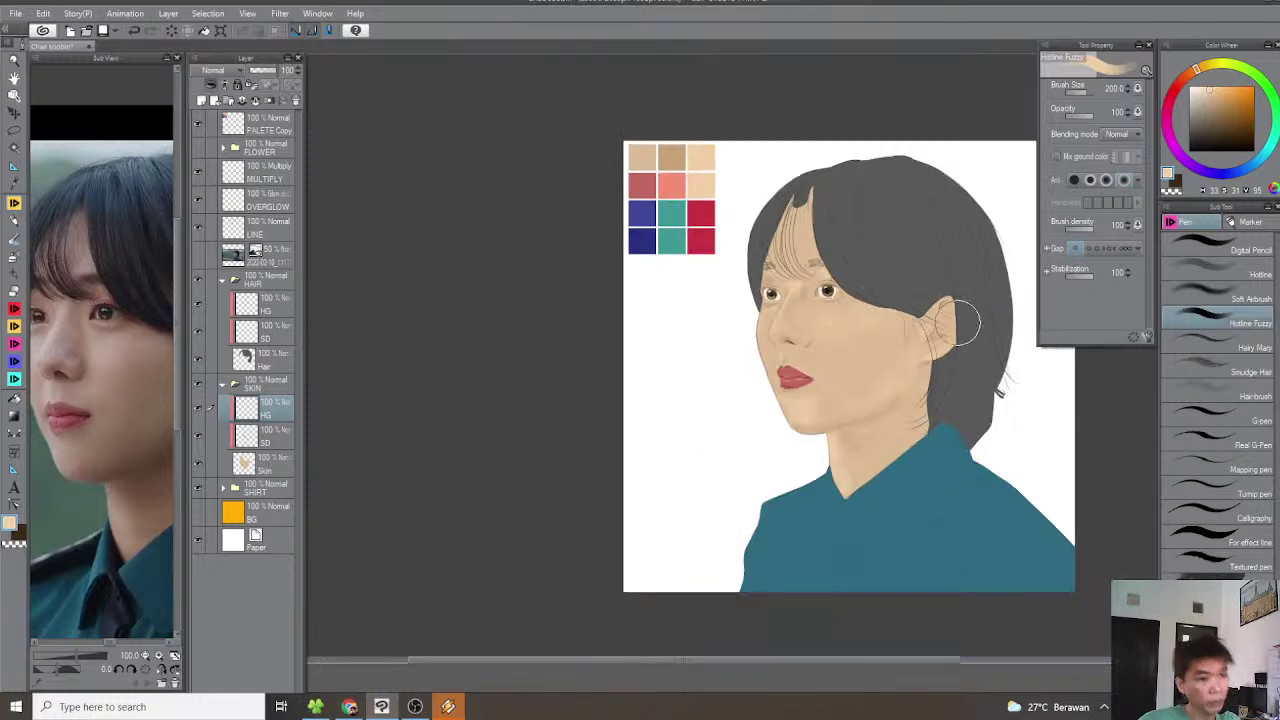
Review the whole face and switch the skin highlight layer, skin folder and base skin layer off and on to compare them
scroll(955, 325, up, 1)
scroll(791, 412, up, 1)
key(bracketleft)
key(bracketleft)
key(bracketleft)
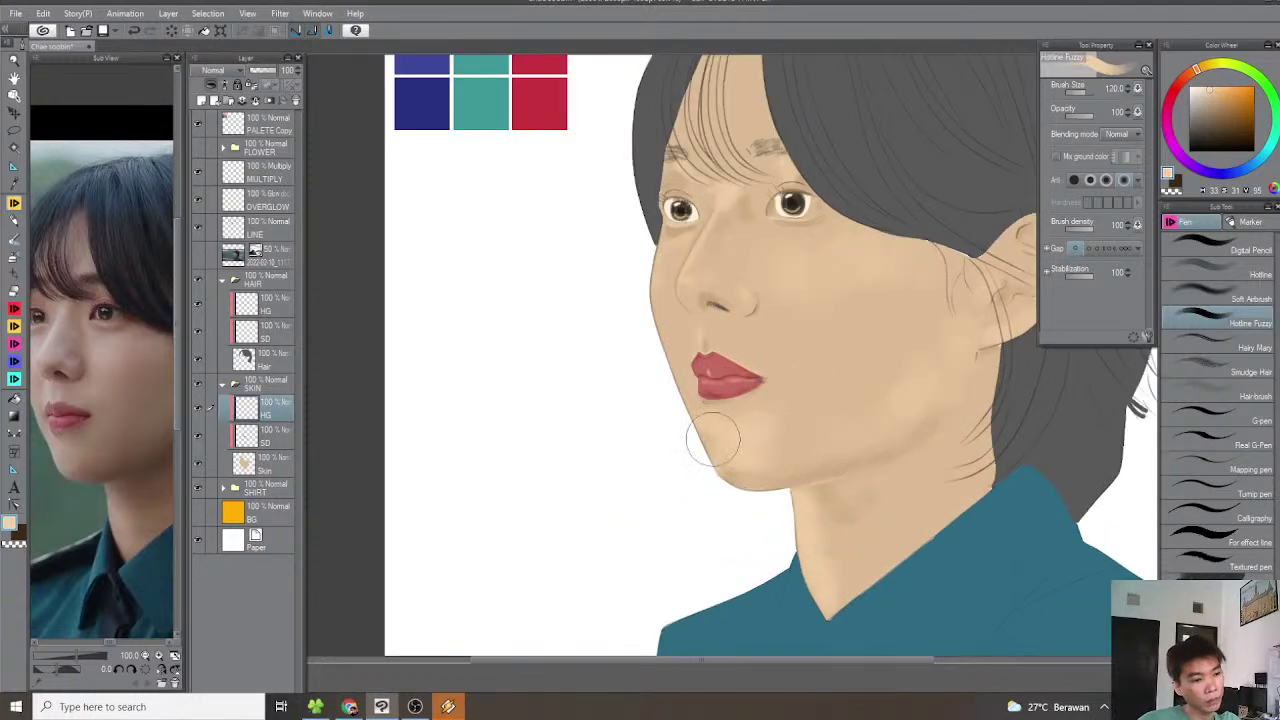
scroll(733, 435, down, 1)
scroll(948, 383, down, 1)
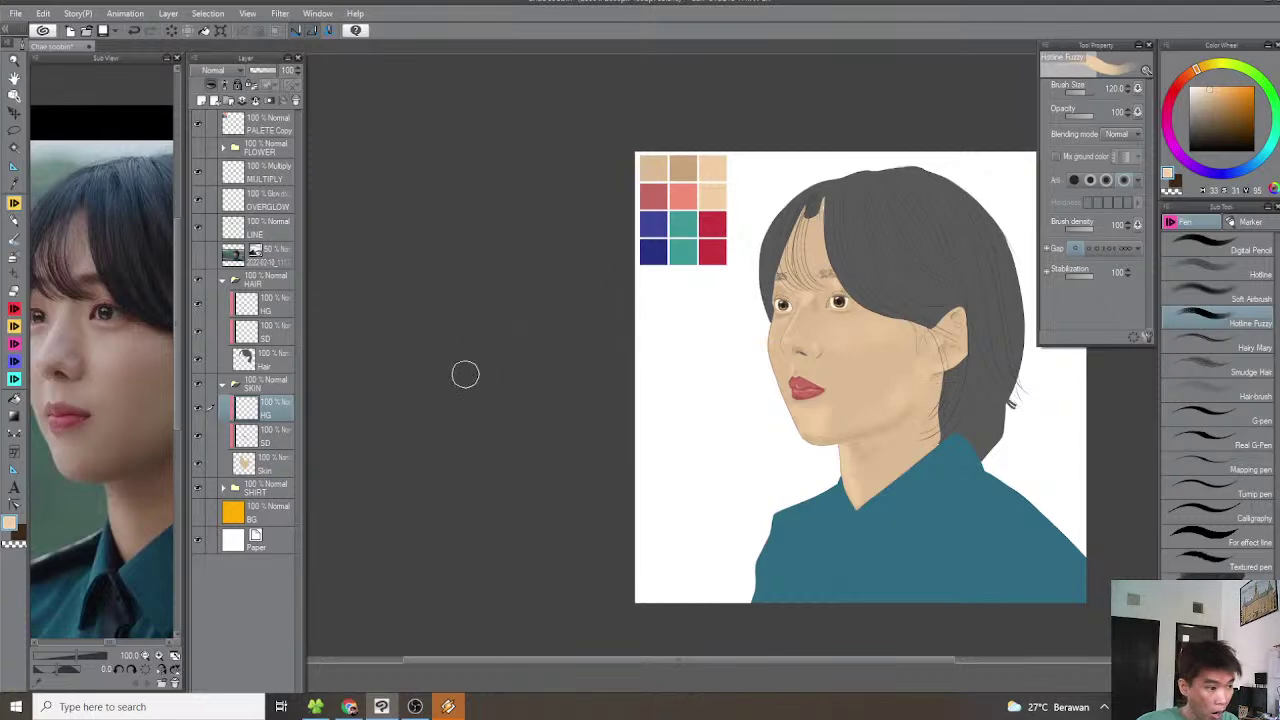
scroll(724, 335, up, 1)
scroll(712, 341, up, 1)
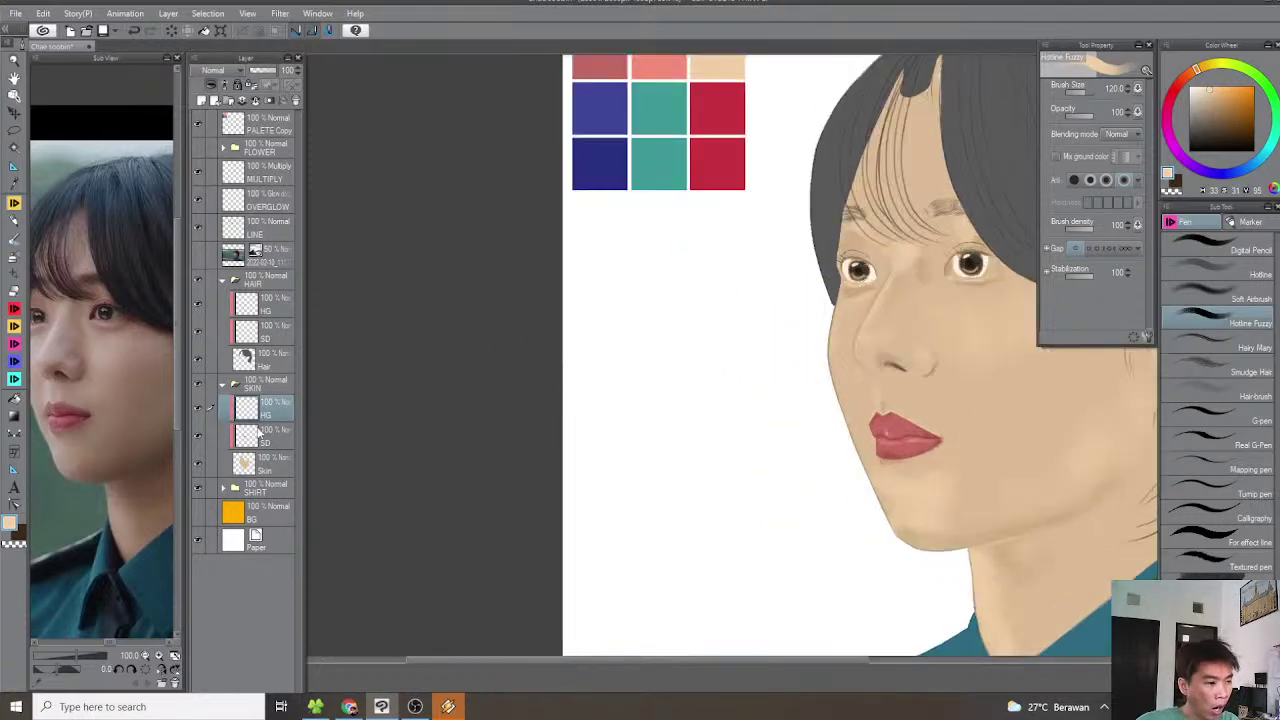
drag(479, 397, 292, 459)
click(197, 410)
click(197, 410)
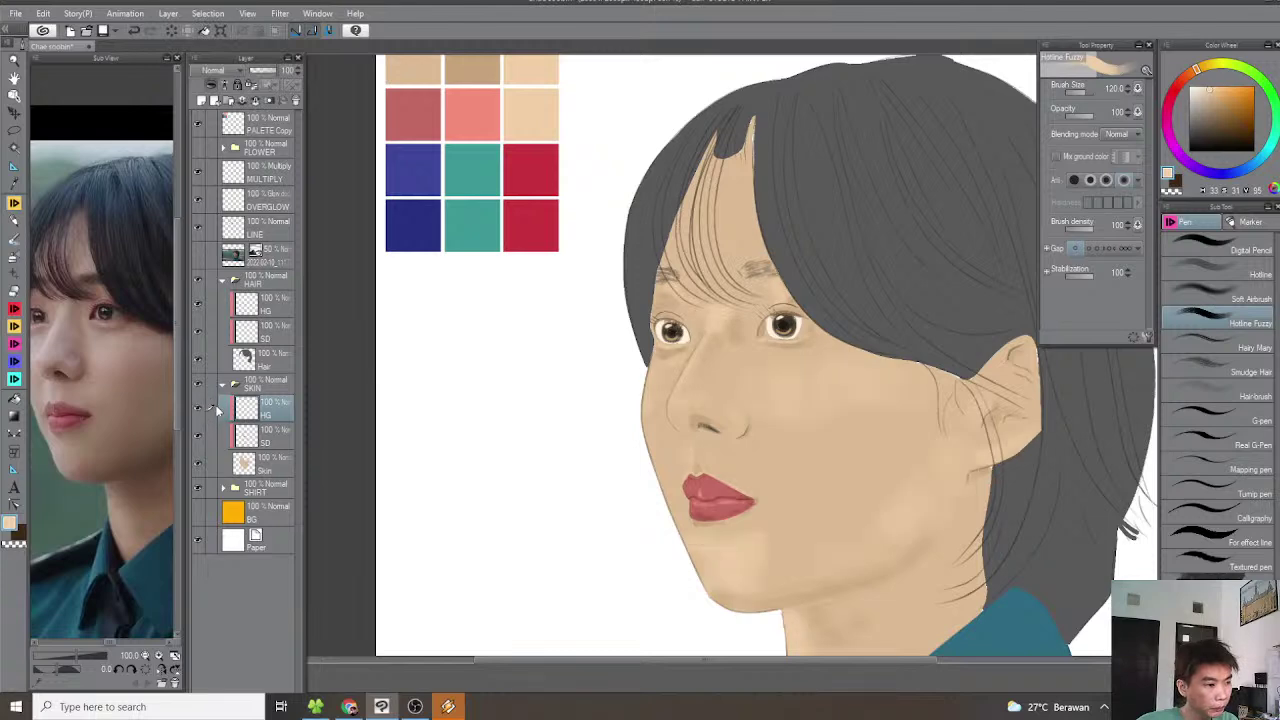
click(200, 387)
click(200, 387)
click(197, 463)
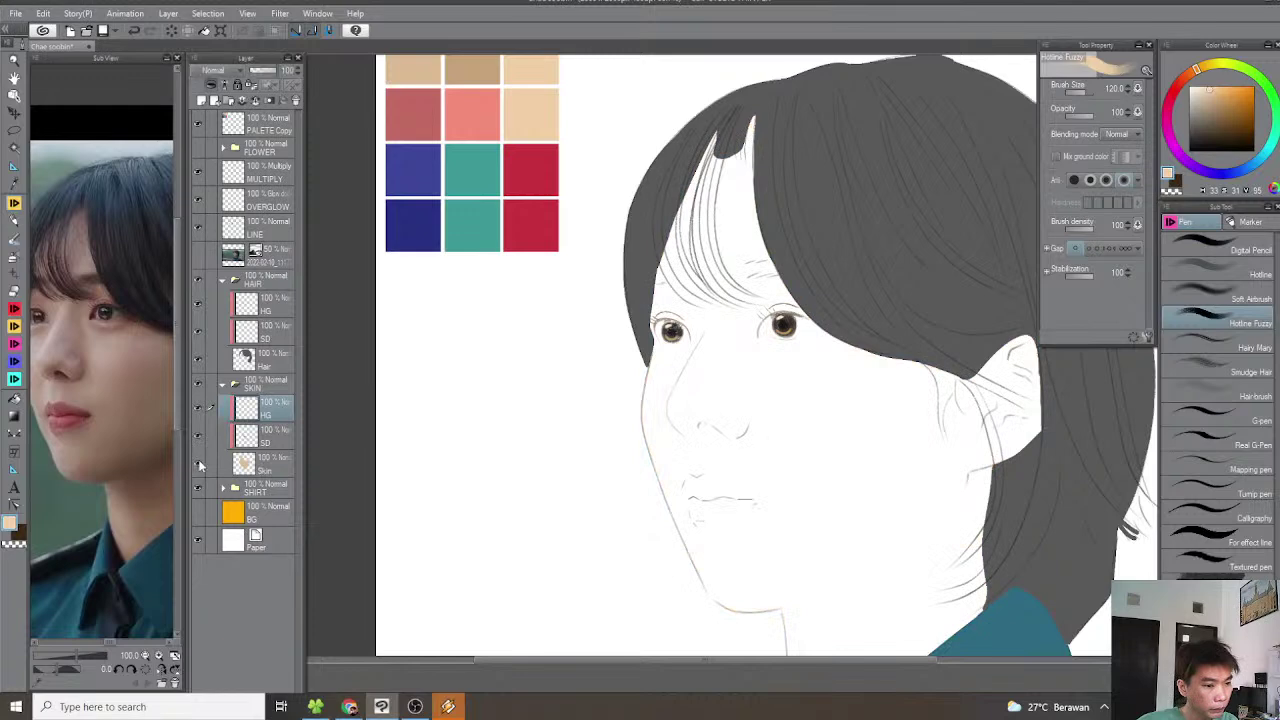
click(197, 462)
Sample the off-white of the near eye and extend the eye white towards the outer corner with the brush at size 7
scroll(774, 350, up, 2)
drag(774, 350, 600, 384)
scroll(690, 400, up, 3)
key(bracketleft)
key(bracketleft)
key(bracketleft)
key(bracketleft)
key(bracketleft)
key(bracketleft)
key(bracketleft)
key(bracketleft)
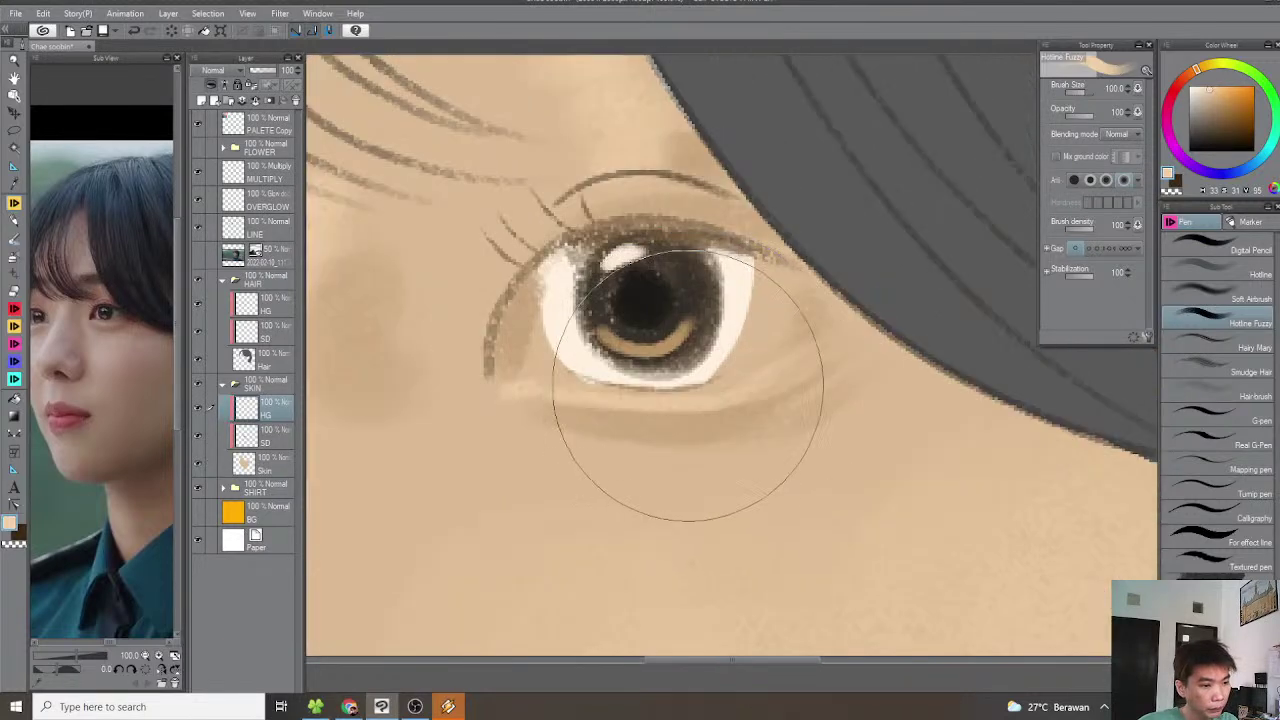
drag(718, 357, 630, 411)
scroll(629, 411, up, 2)
key(bracketleft)
key(bracketleft)
key(bracketleft)
key(bracketleft)
key(bracketleft)
key(bracketleft)
key(bracketleft)
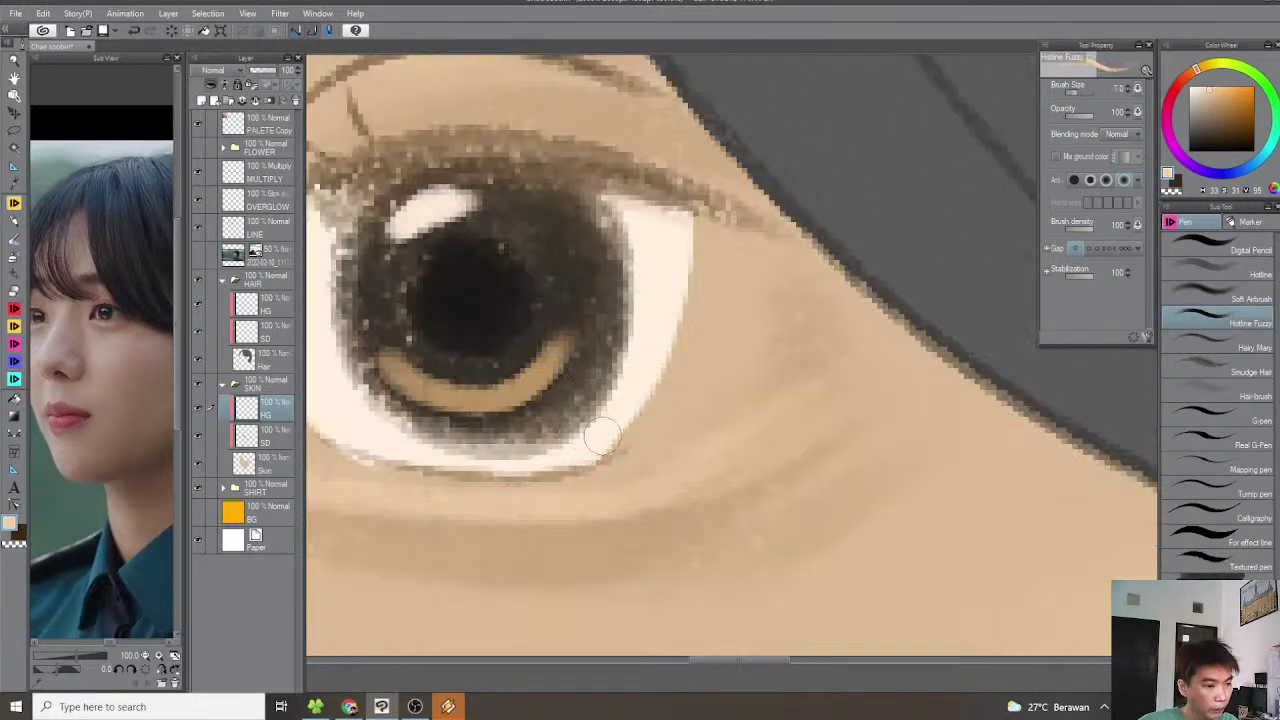
key(asciicircum)
key(asciicircum)
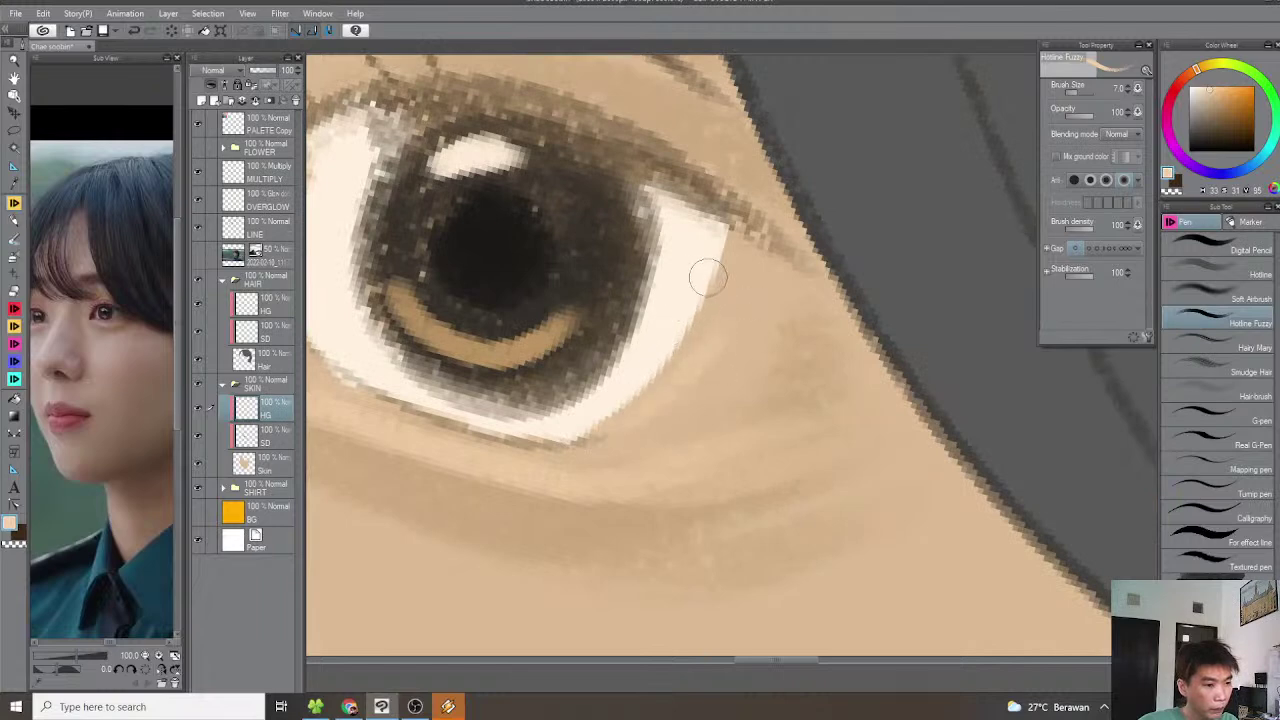
mouse_move(583, 428)
mouse_down()
mouse_move(729, 308)
mouse_move(612, 412)
mouse_move(711, 302)
mouse_move(567, 426)
mouse_move(579, 432)
mouse_move(724, 332)
mouse_move(749, 274)
mouse_move(748, 252)
mouse_move(713, 299)
mouse_move(737, 235)
mouse_move(664, 366)
mouse_move(723, 237)
mouse_move(738, 237)
mouse_move(690, 304)
mouse_move(692, 345)
mouse_move(626, 430)
mouse_up()
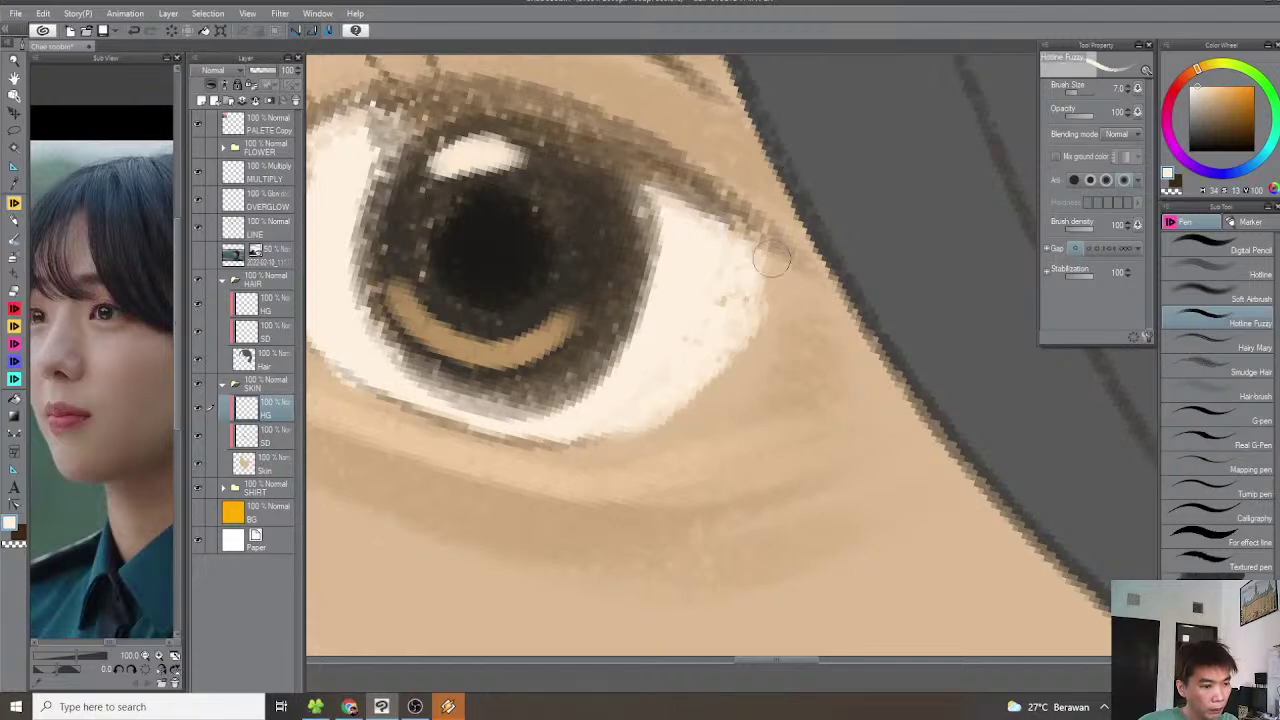
Widen the near eye's white on the inner side of the iris with the off-white color
scroll(675, 373, down, 5)
scroll(675, 373, up, 3)
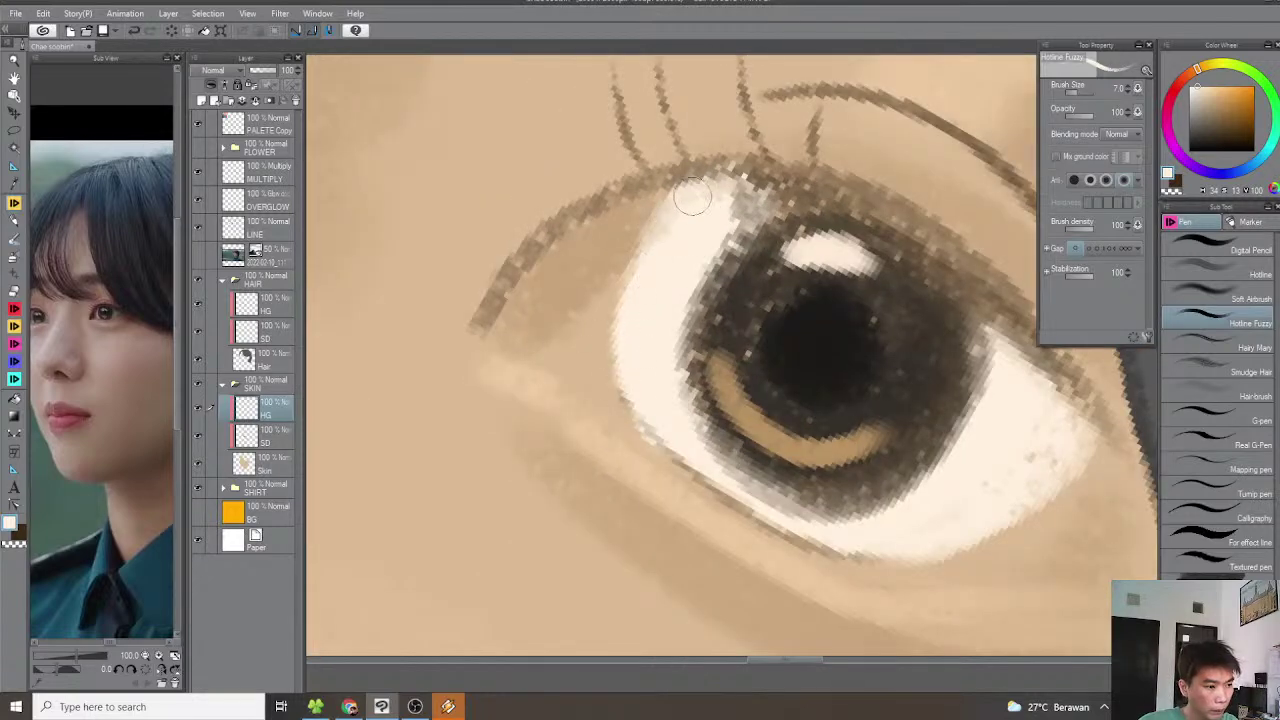
drag(620, 277, 640, 345)
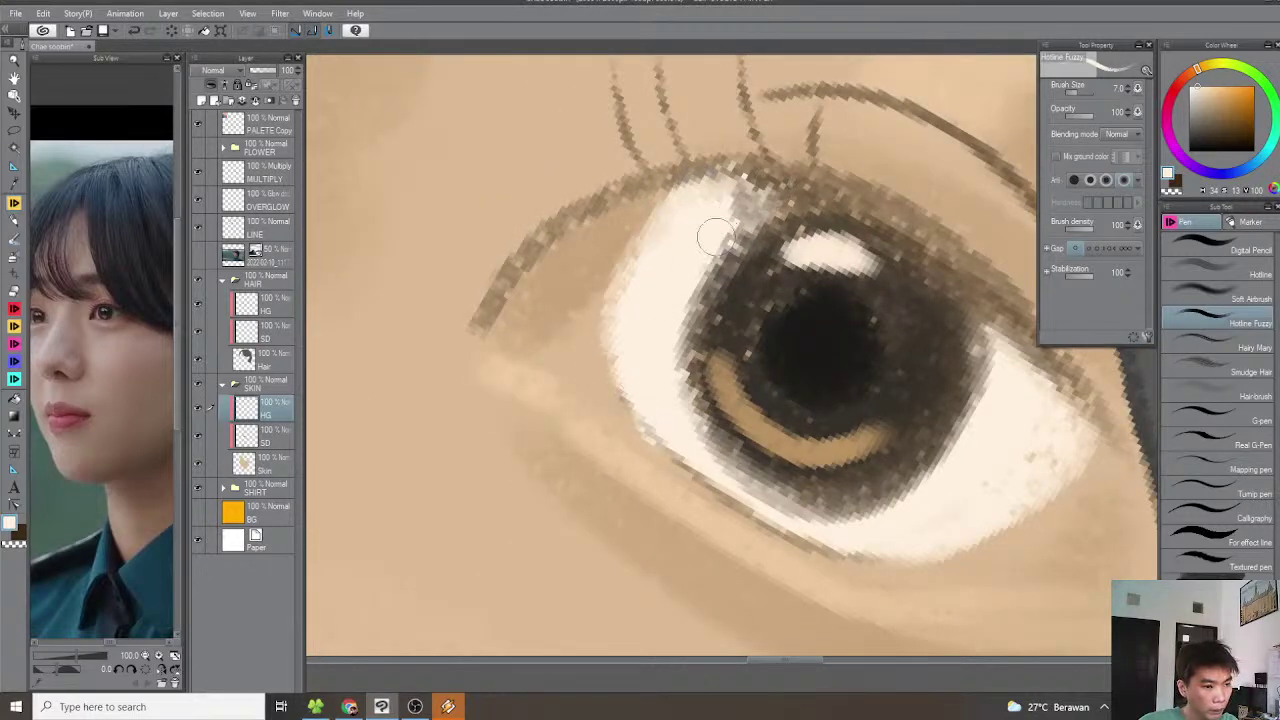
scroll(718, 232, down, 8)
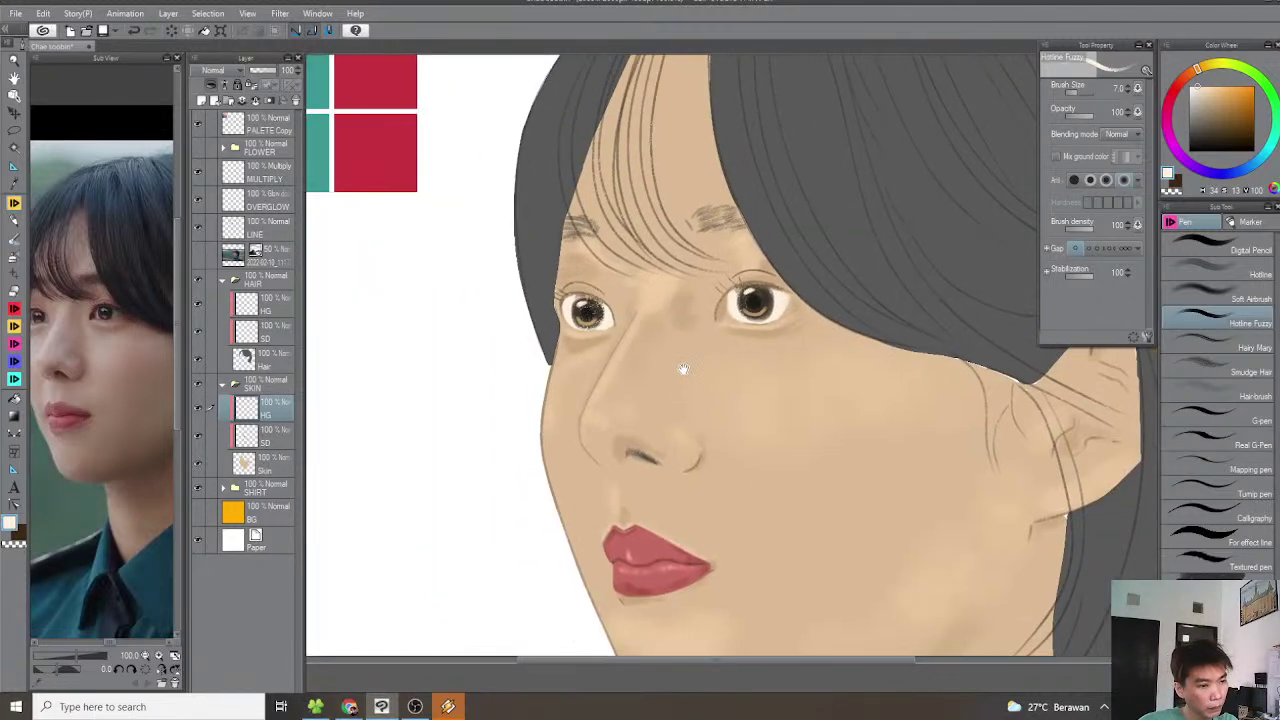
scroll(683, 370, down, 3)
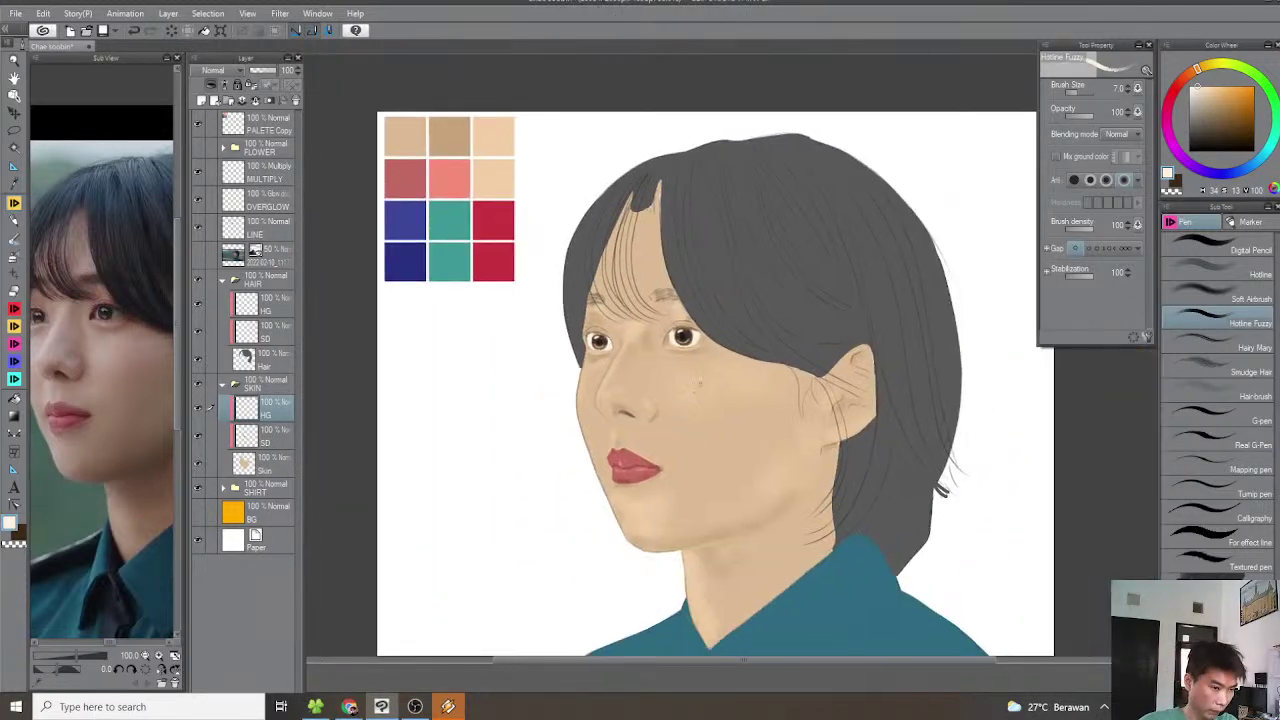
Refine the near eye's white towards the inner corner and lower edge with the brush at size 7
scroll(690, 405, up, 10)
drag(720, 365, 751, 305)
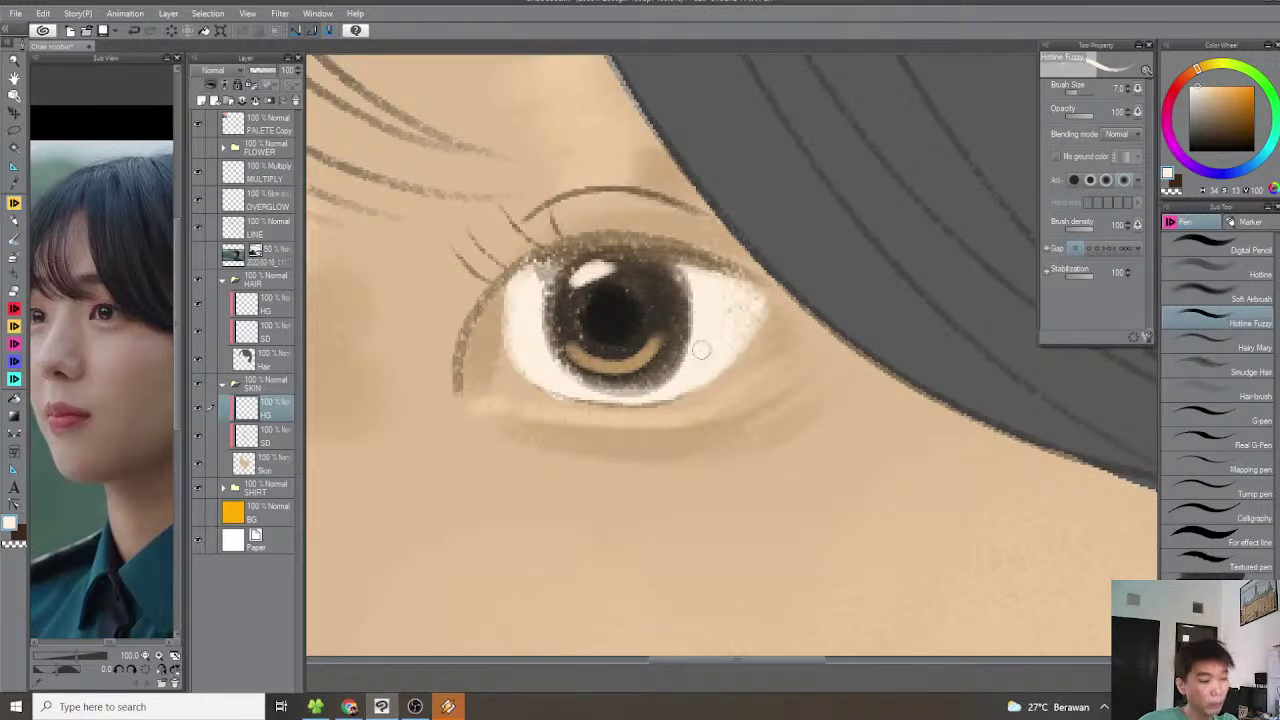
drag(514, 338, 582, 355)
mouse_move(580, 304)
mouse_down()
mouse_move(565, 331)
mouse_move(594, 387)
mouse_up()
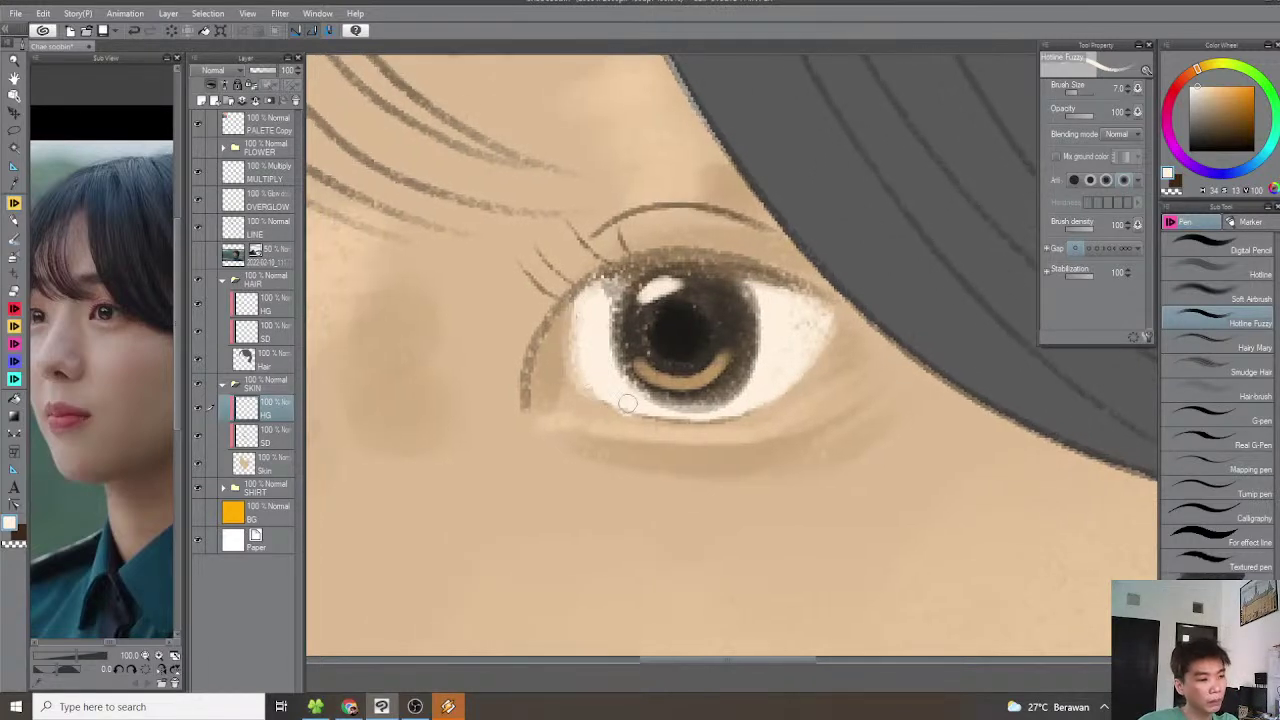
scroll(640, 404, down, 5)
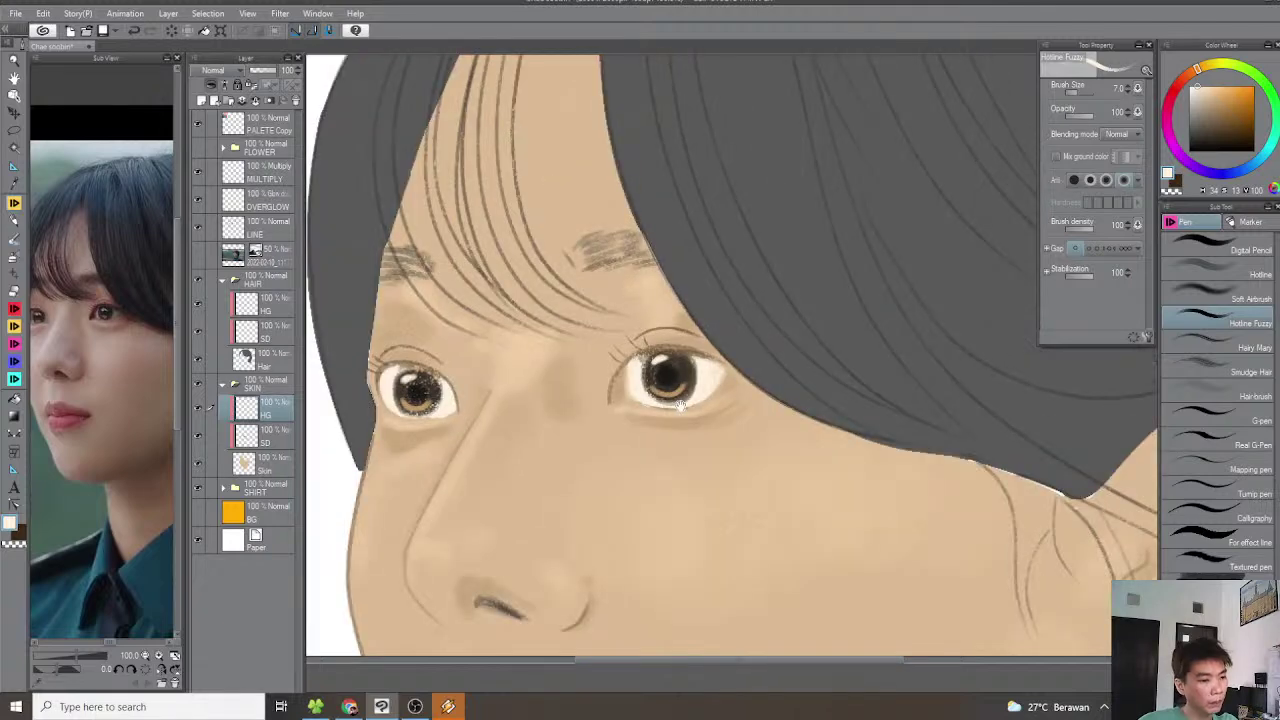
Paint an off-white highlight along the near eye's lower lid from the inner corner with the brush at size 5
drag(677, 406, 702, 401)
scroll(700, 405, up, 5)
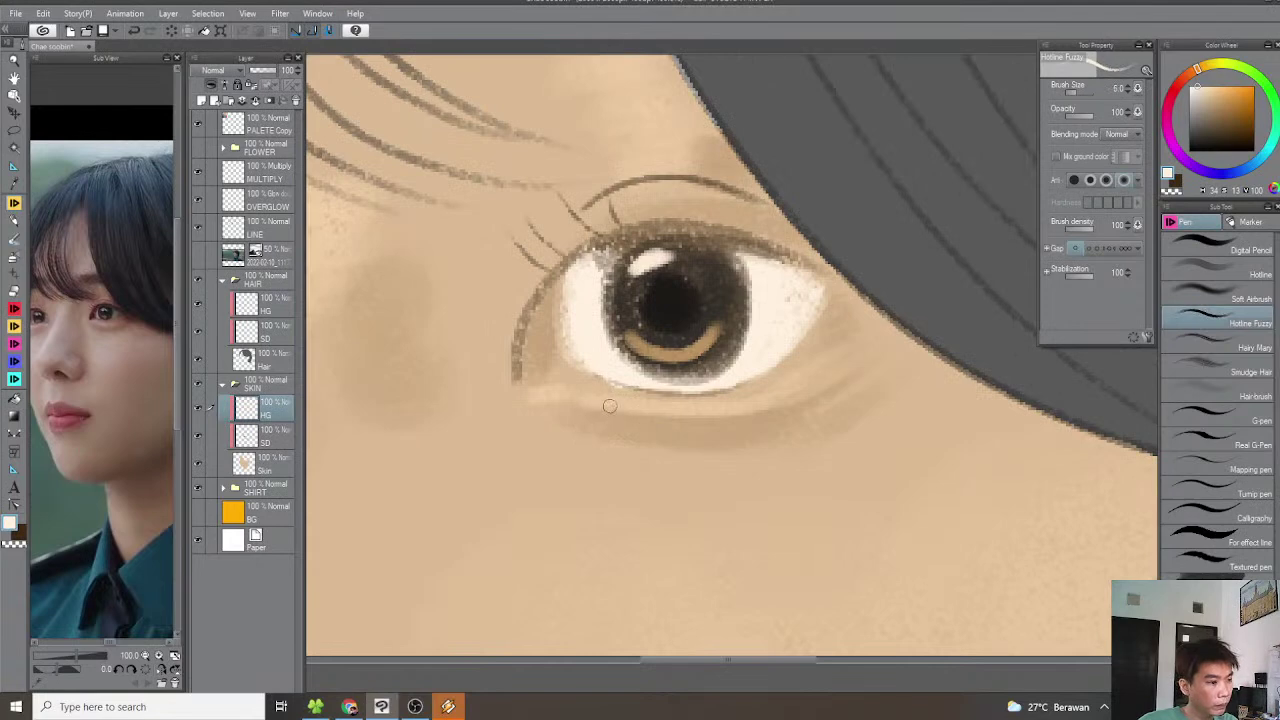
key(minus)
scroll(617, 405, up, 2)
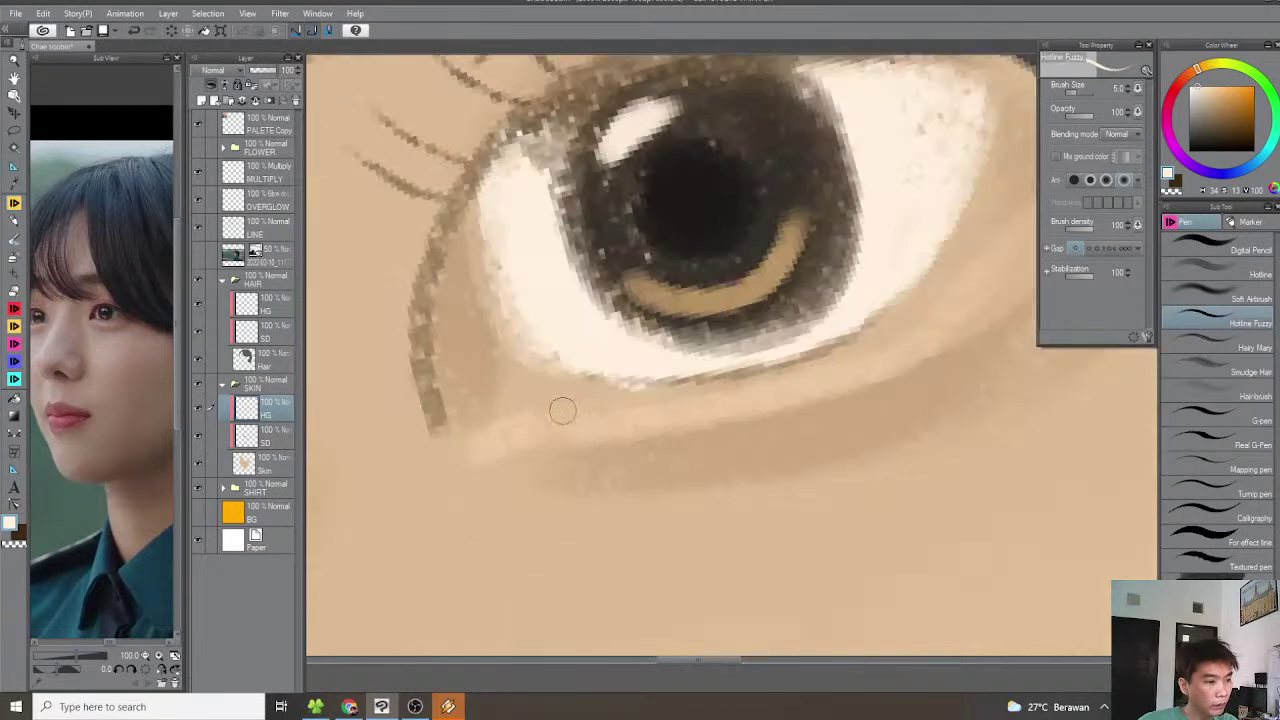
scroll(792, 383, down, 2)
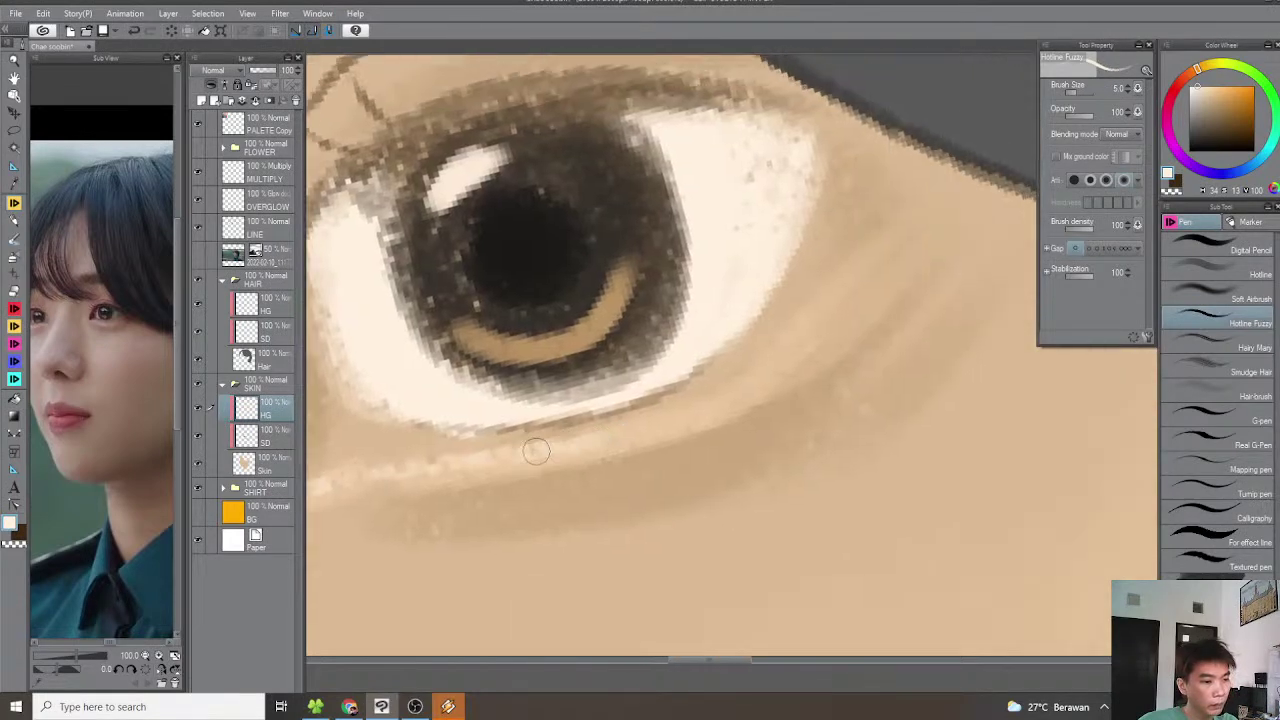
Paint an off-white highlight along the far eye's lower lid with the brush at size 5
scroll(786, 366, down, 4)
scroll(677, 381, up, 4)
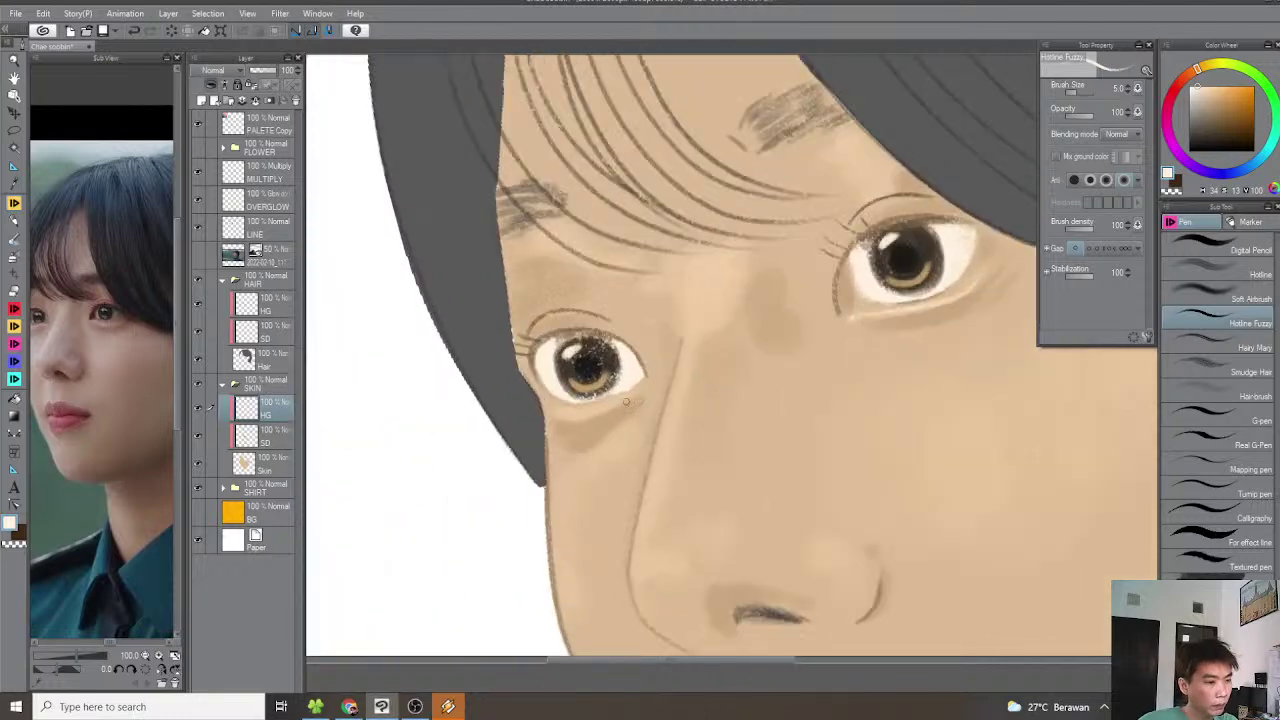
mouse_move(727, 354)
mouse_down()
mouse_move(611, 400)
mouse_move(712, 368)
mouse_move(723, 397)
mouse_move(671, 431)
mouse_move(724, 388)
mouse_move(875, 332)
mouse_move(610, 395)
mouse_move(518, 425)
mouse_move(517, 446)
mouse_up()
drag(911, 314, 445, 463)
Paint an off-white highlight down the bridge of the nose with a larger brush
scroll(380, 512, down, 3)
key(])
key(])
key(])
mouse_move(612, 415)
mouse_down()
mouse_move(445, 493)
mouse_move(729, 369)
mouse_move(713, 379)
mouse_up()
Brush a soft off-white highlight at the top of the nose between the brows with the brush at size 25
scroll(701, 400, up, 3)
key(])
key(])
key(])
key(])
key(])
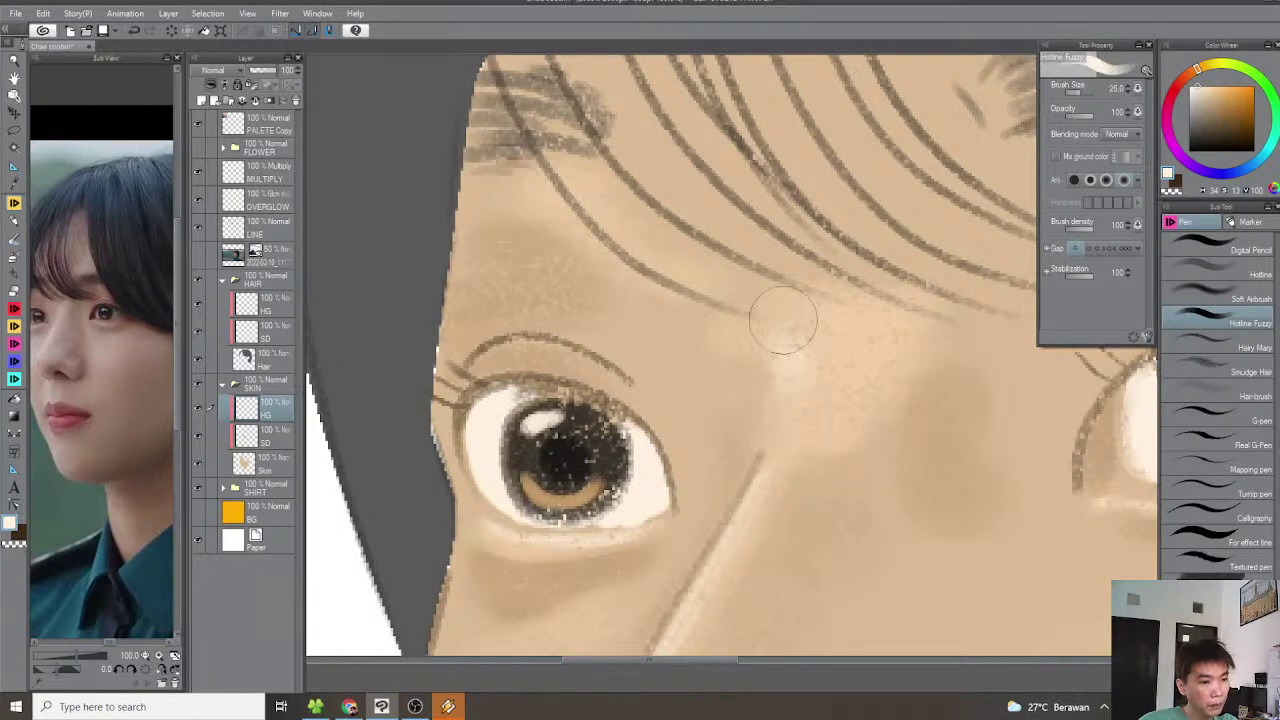
scroll(771, 330, down, 5)
drag(857, 322, 777, 363)
scroll(874, 338, down, 1)
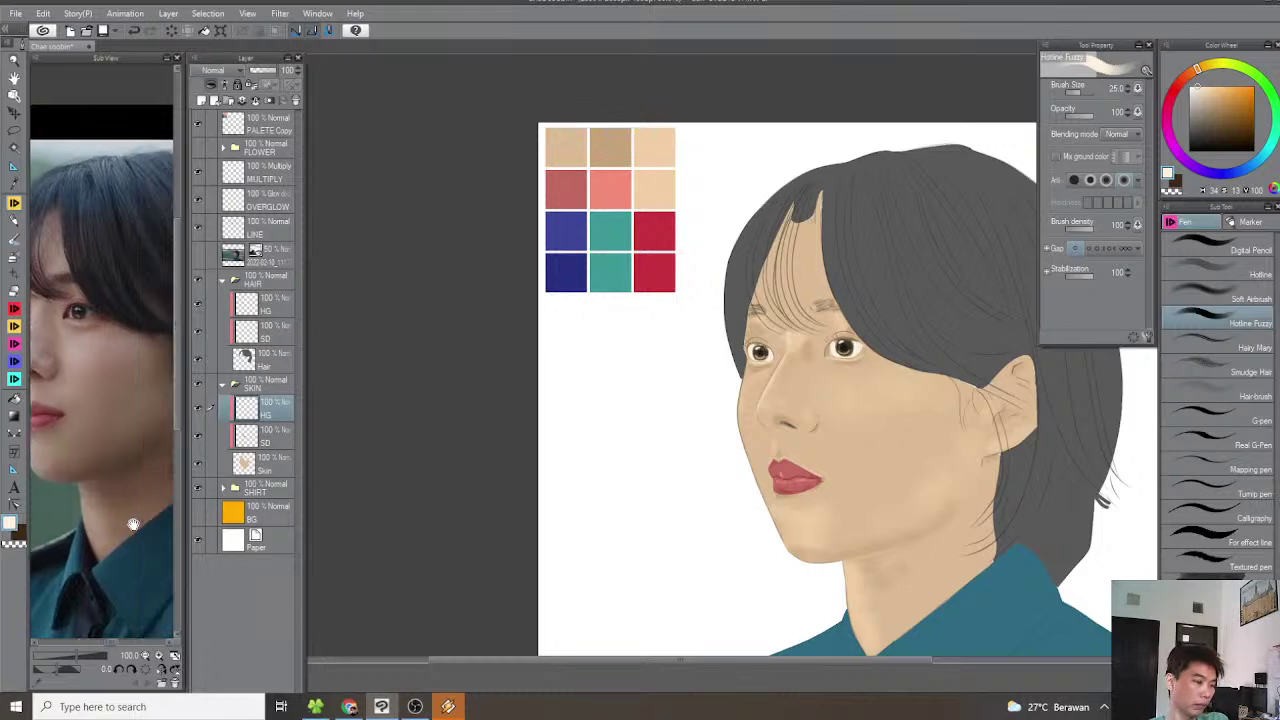
drag(128, 525, 77, 521)
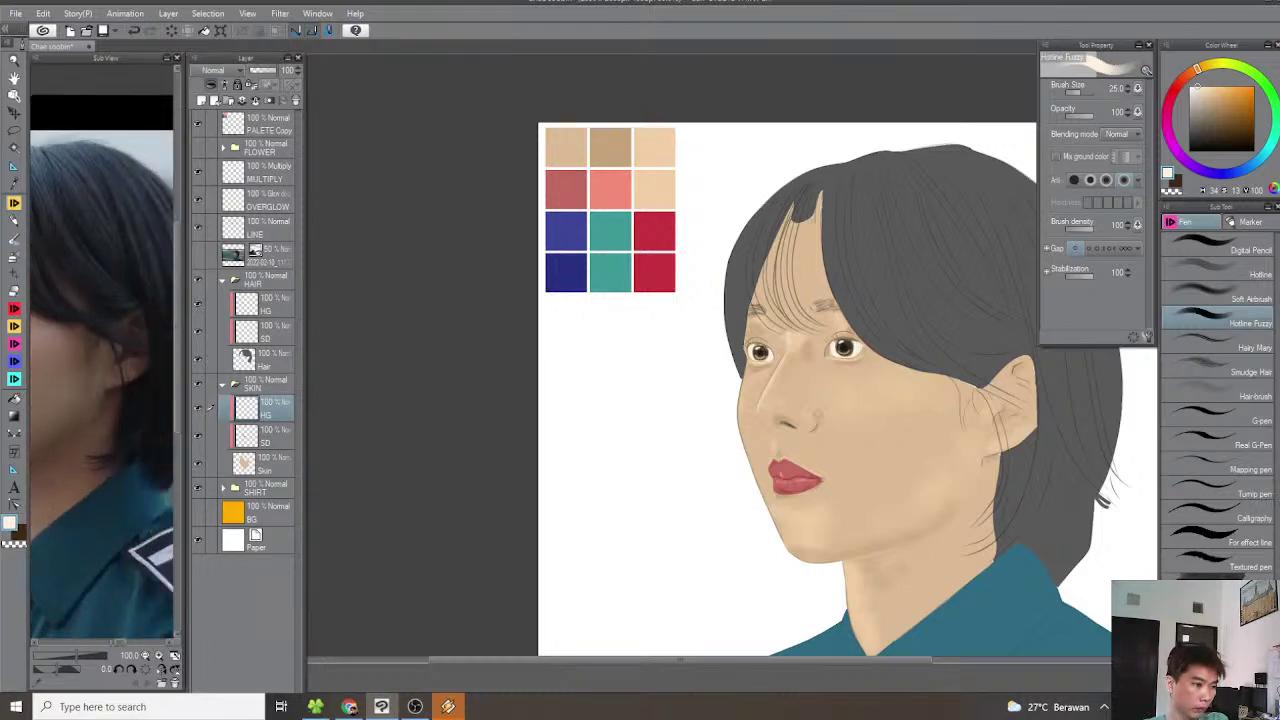
scroll(851, 443, up, 3)
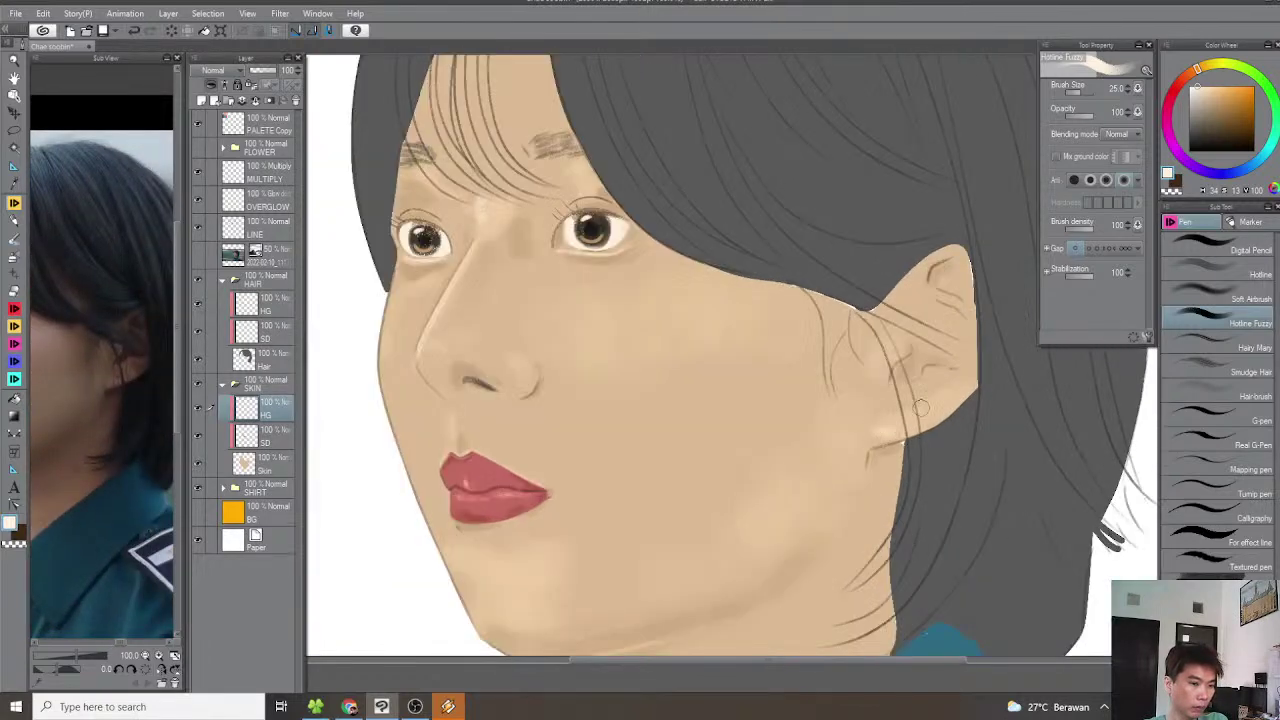
drag(872, 391, 870, 408)
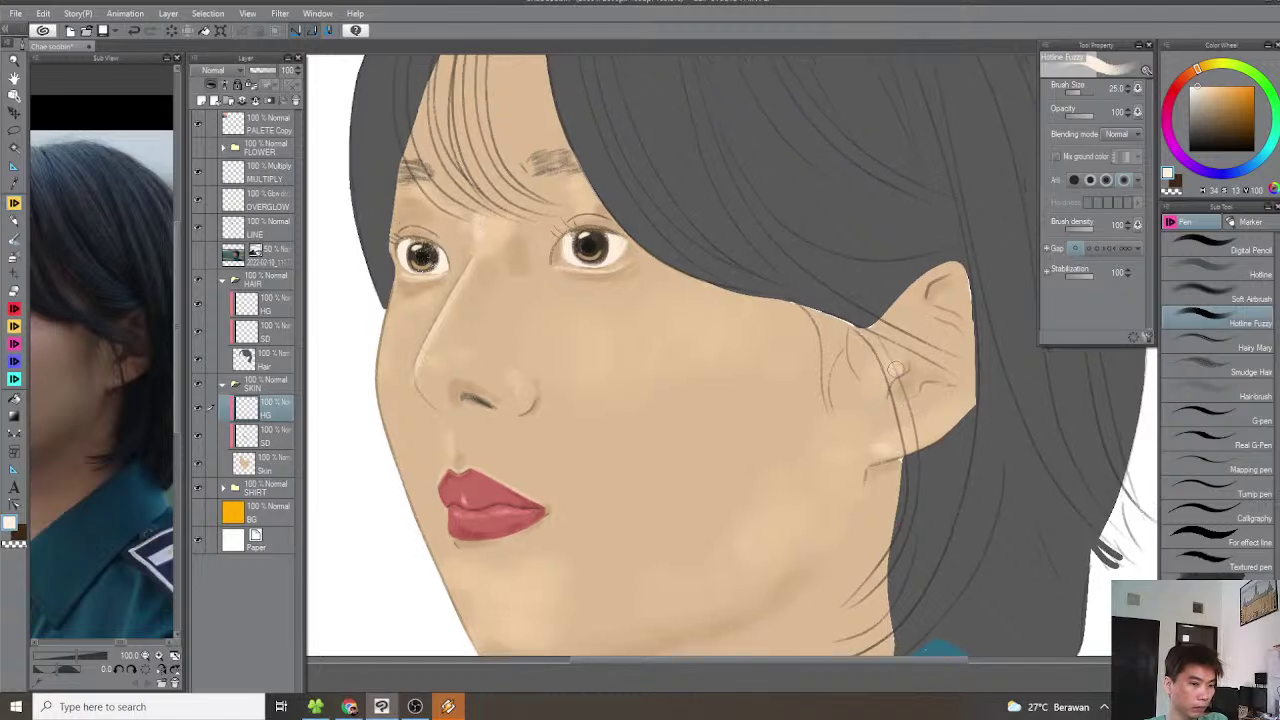
scroll(898, 368, down, 3)
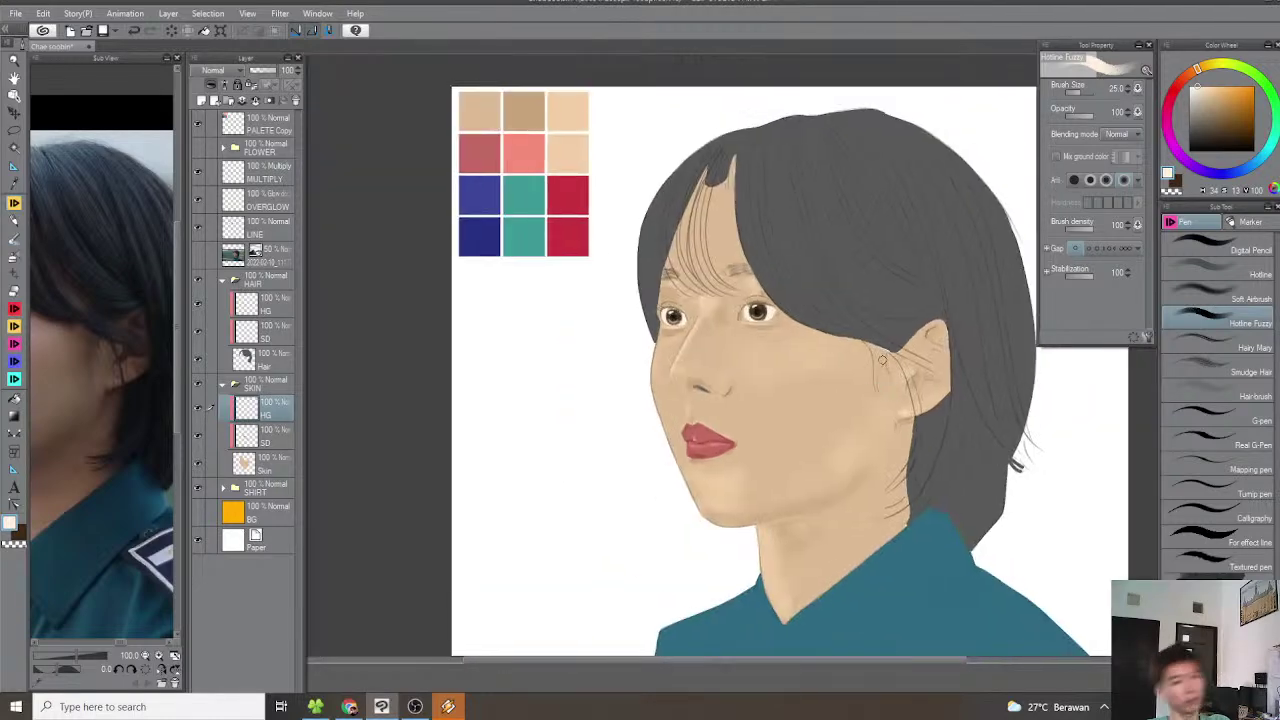
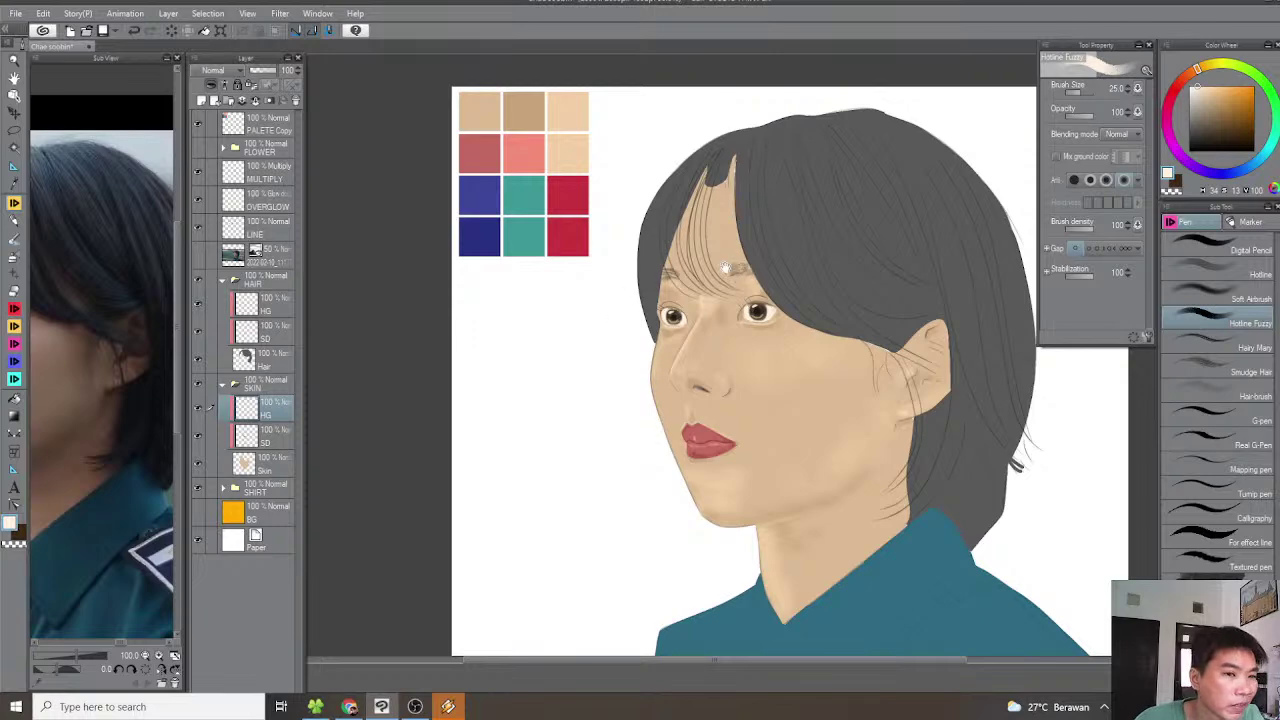
Paint dark brown shading in the near eye's inner corner on the skin's SD layer with the brush at size 7
drag(748, 274, 745, 305)
click(1228, 132)
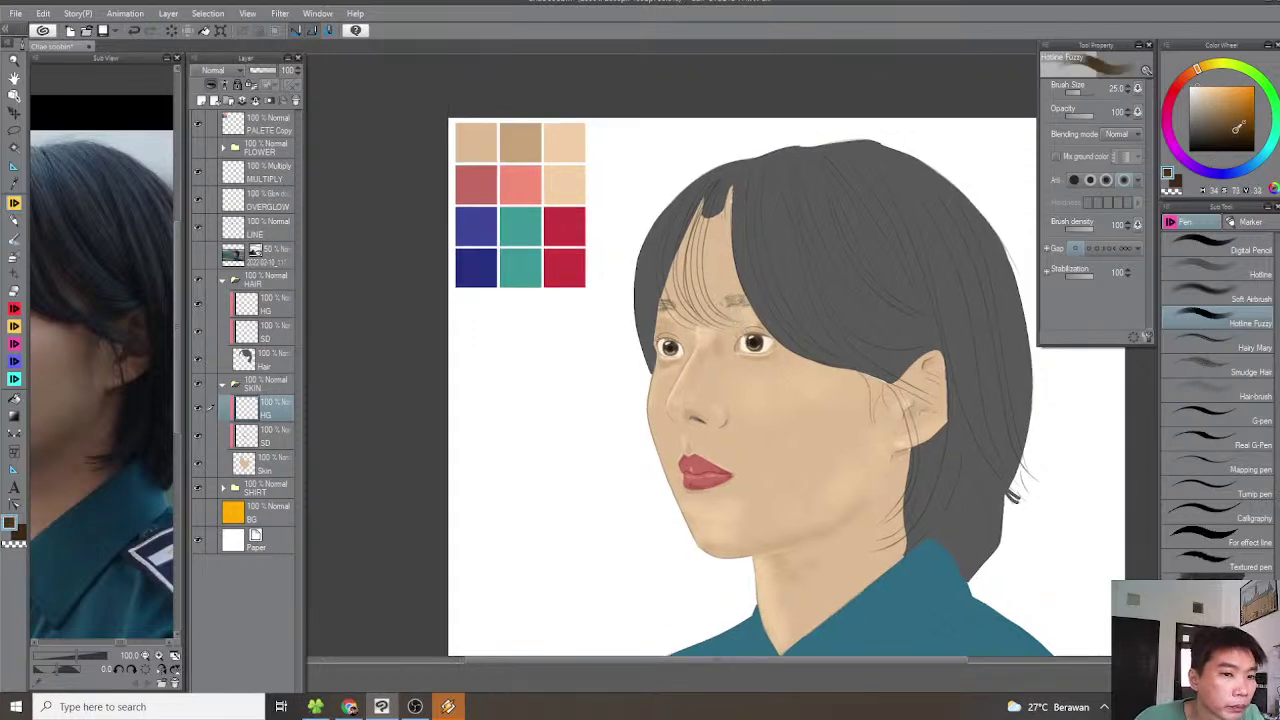
scroll(750, 345, up, 4)
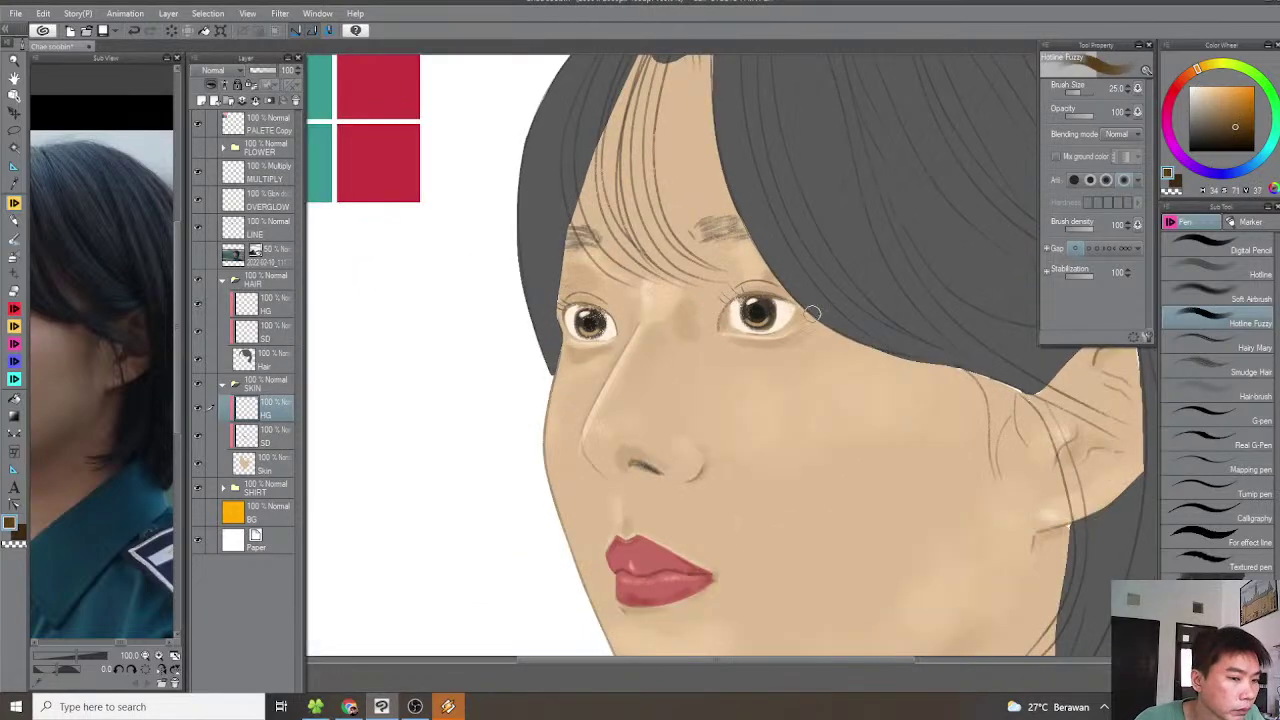
click(265, 435)
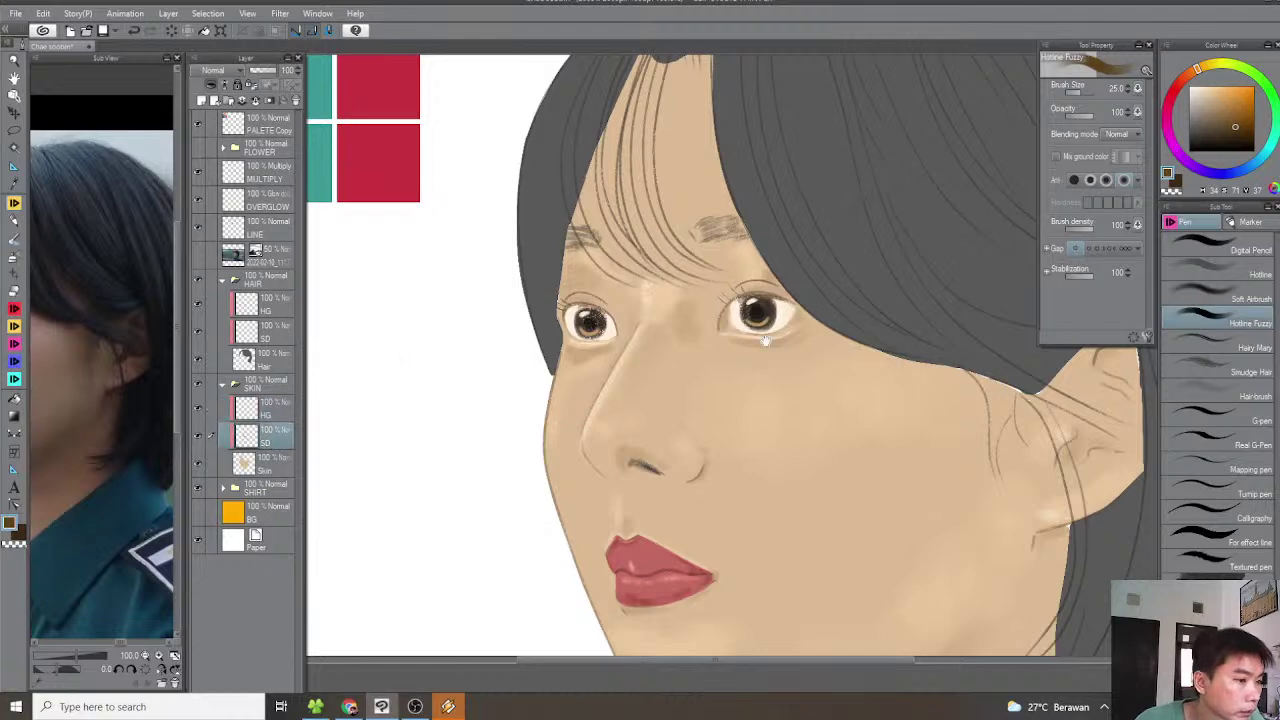
scroll(730, 330, up, 6)
key(bracketleft)
key(bracketleft)
key(bracketleft)
key(bracketleft)
key(bracketleft)
key(bracketleft)
key(bracketleft)
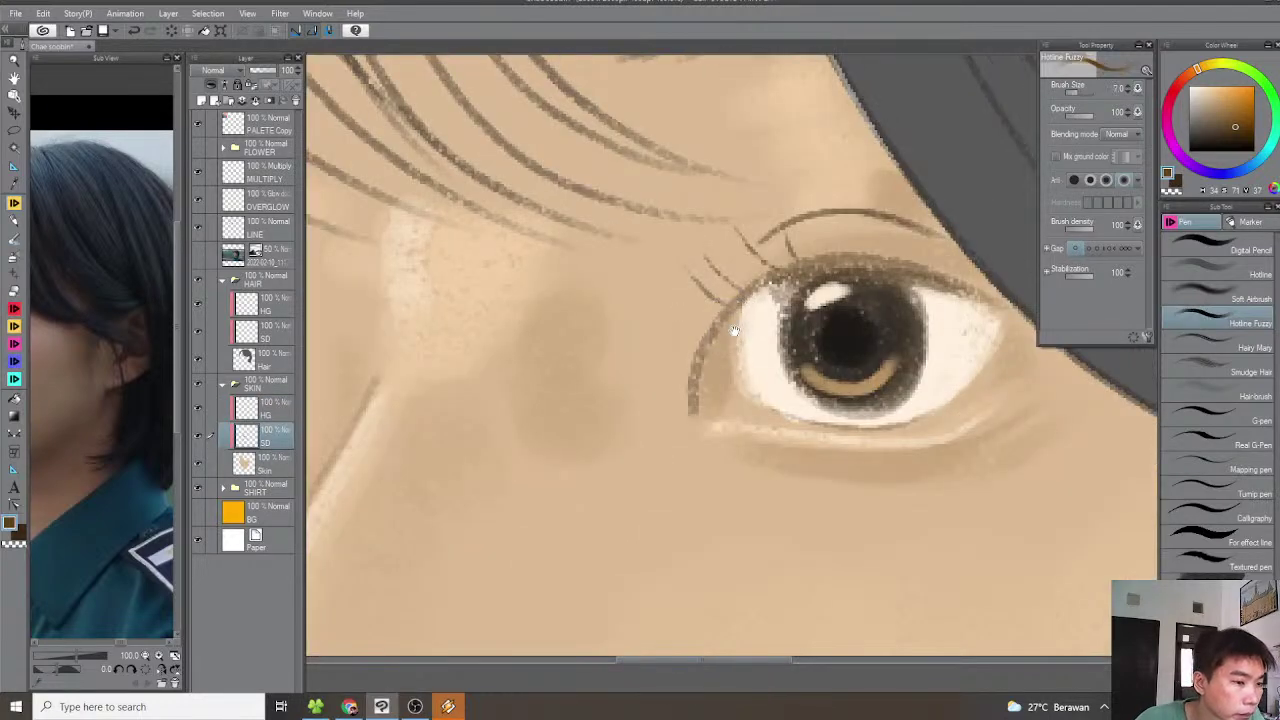
scroll(732, 322, up, 4)
mouse_move(828, 348)
mouse_down()
mouse_move(778, 359)
mouse_move(664, 472)
mouse_up()
mouse_move(821, 375)
mouse_down()
mouse_move(843, 297)
mouse_move(779, 315)
mouse_move(690, 415)
mouse_move(795, 330)
mouse_move(698, 391)
mouse_move(680, 428)
mouse_up()
Deepen the dark brown shading along the near eye's inner corner, filling the gaps down to its lower tip
key(minus)
key(minus)
key(minus)
key(minus)
key(minus)
key(minus)
key(minus)
key(minus)
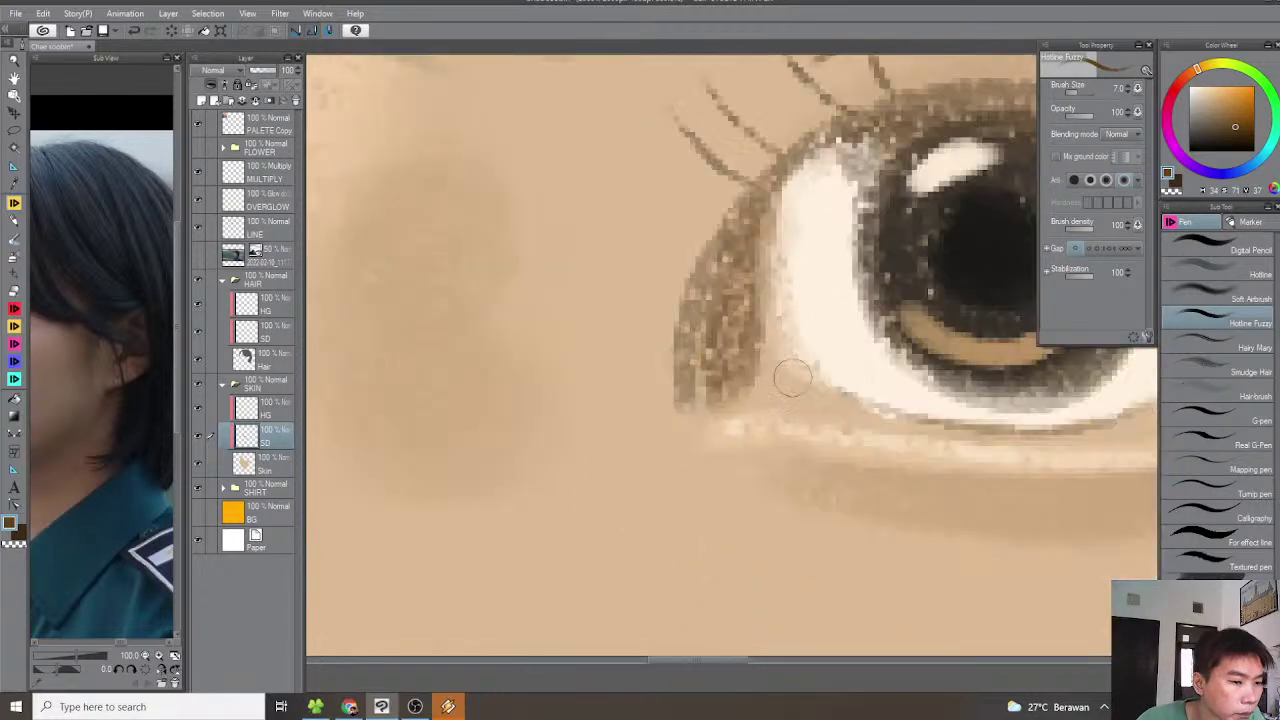
drag(744, 369, 710, 391)
drag(36, 456, 116, 481)
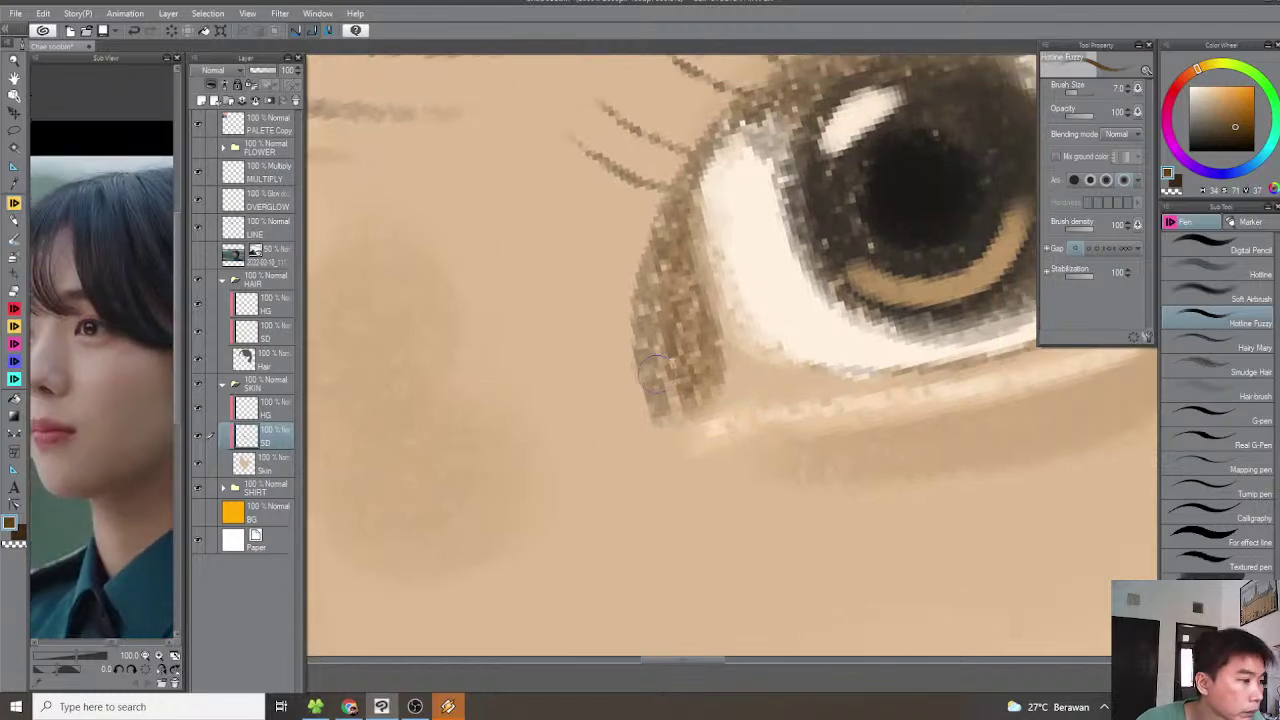
scroll(735, 341, up, 2)
key(asciicircum)
key(asciicircum)
key(asciicircum)
key(asciicircum)
key(asciicircum)
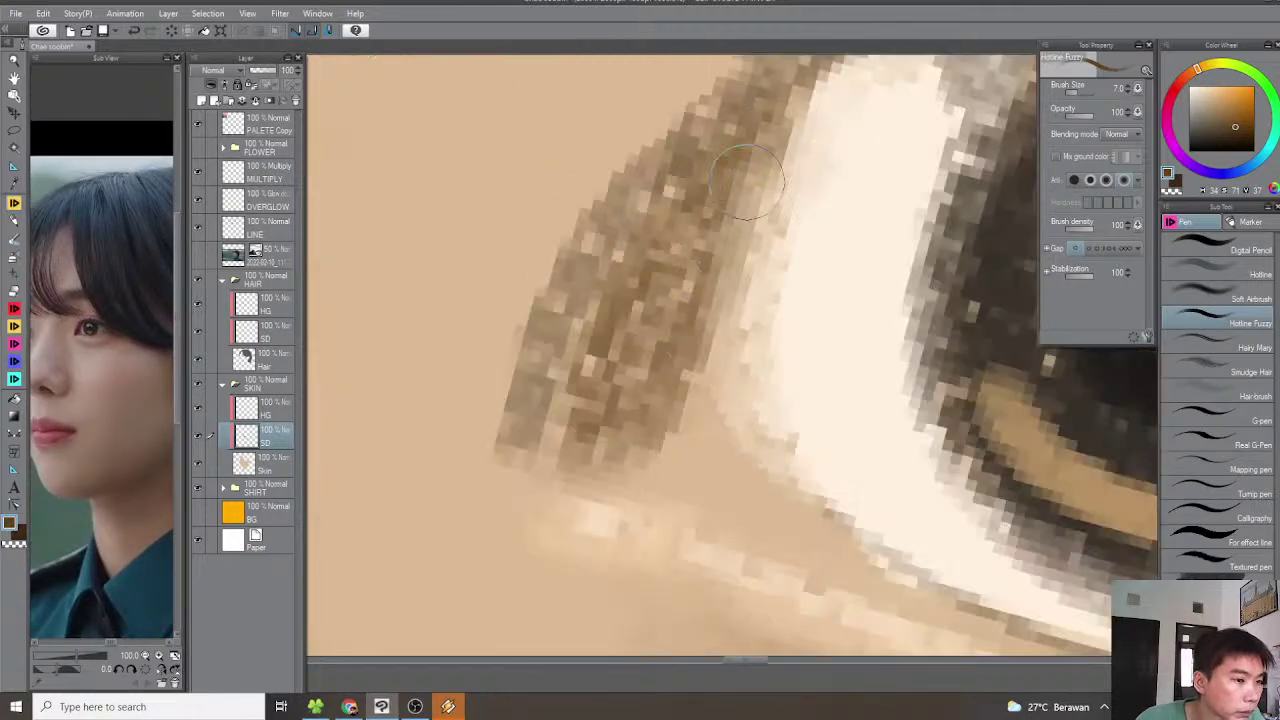
mouse_move(766, 157)
mouse_down()
mouse_move(712, 320)
mouse_move(668, 410)
mouse_up()
drag(556, 474, 624, 446)
drag(552, 428, 557, 355)
Darken the near eye's upper lash line in brown, from the inner corner toward the outer corner
scroll(574, 492, down, 2)
mouse_move(570, 436)
mouse_down()
mouse_move(595, 375)
mouse_move(712, 270)
mouse_up()
key(minus)
key(minus)
key(minus)
mouse_move(552, 486)
mouse_down()
mouse_move(597, 374)
mouse_move(702, 277)
mouse_move(796, 232)
mouse_up()
key(minus)
key(minus)
key(minus)
key(minus)
key(minus)
mouse_move(651, 320)
mouse_down()
mouse_move(600, 335)
mouse_move(790, 228)
mouse_move(880, 208)
mouse_up()
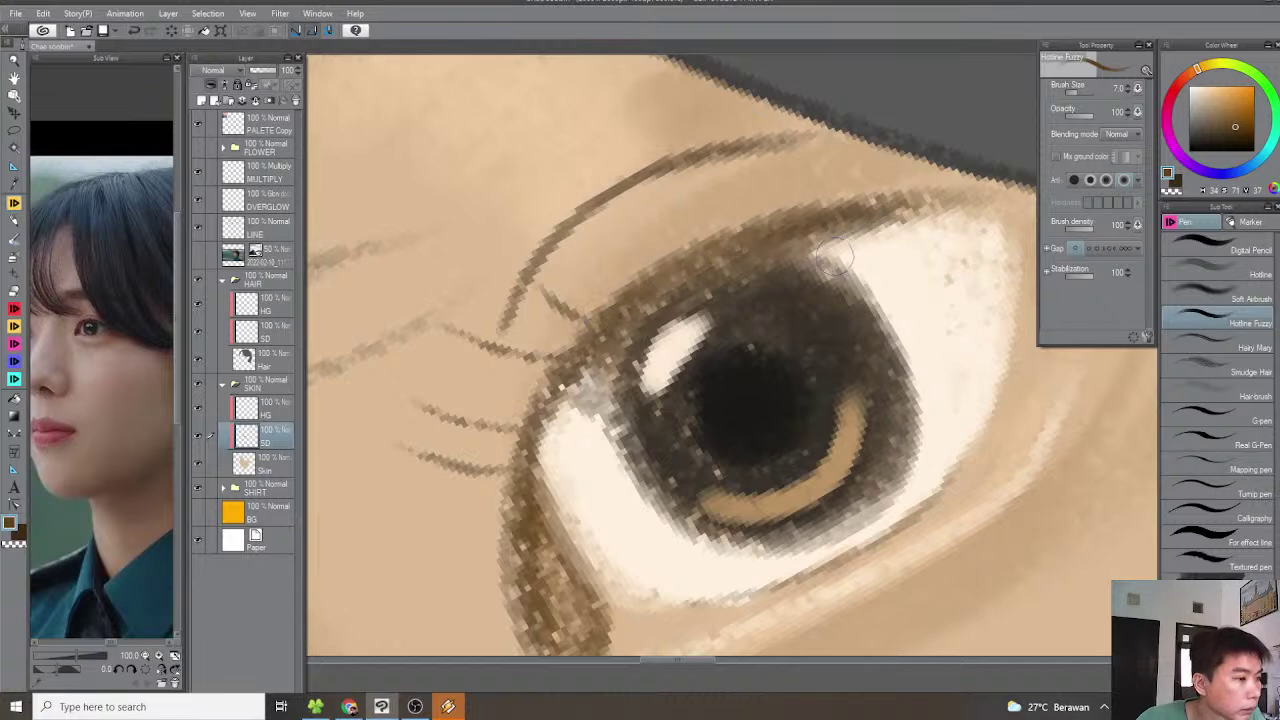
scroll(840, 255, down, 10)
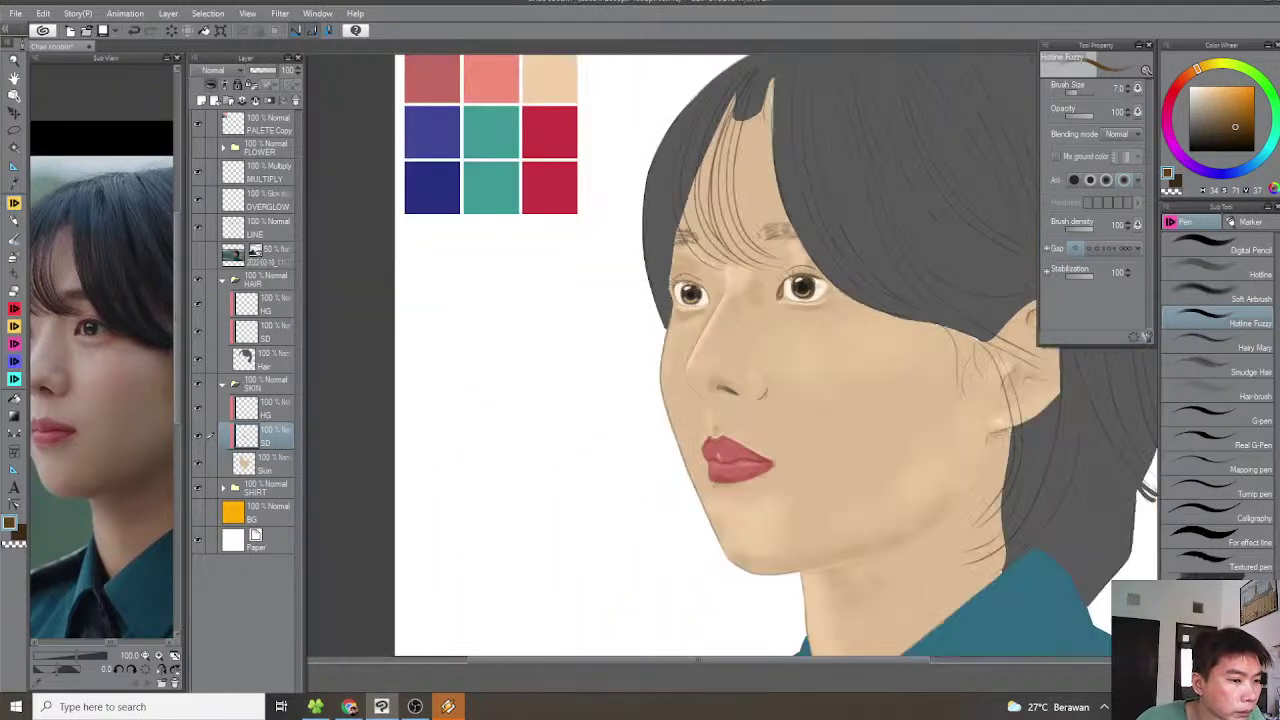
Draw a thin dark brown line along the near eye's lower lid from the inner corner with the brush at size 4
scroll(777, 308, up, 2)
scroll(776, 310, up, 4)
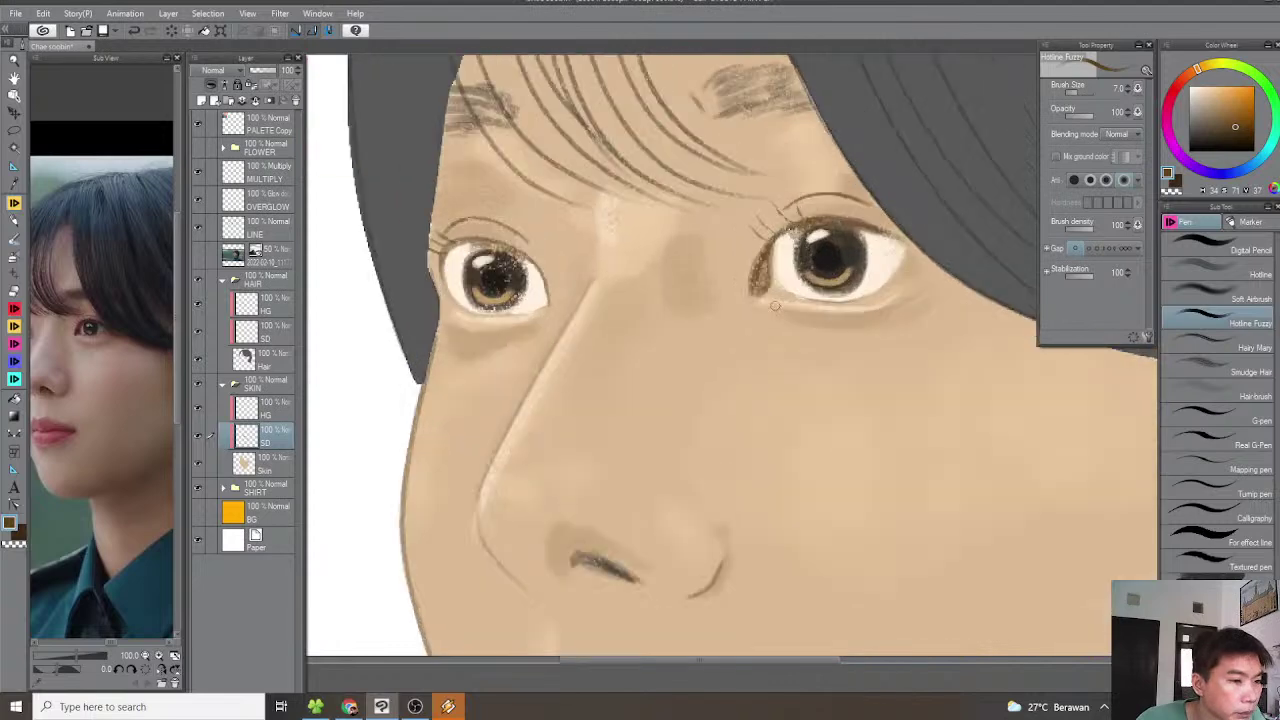
scroll(719, 335, up, 4)
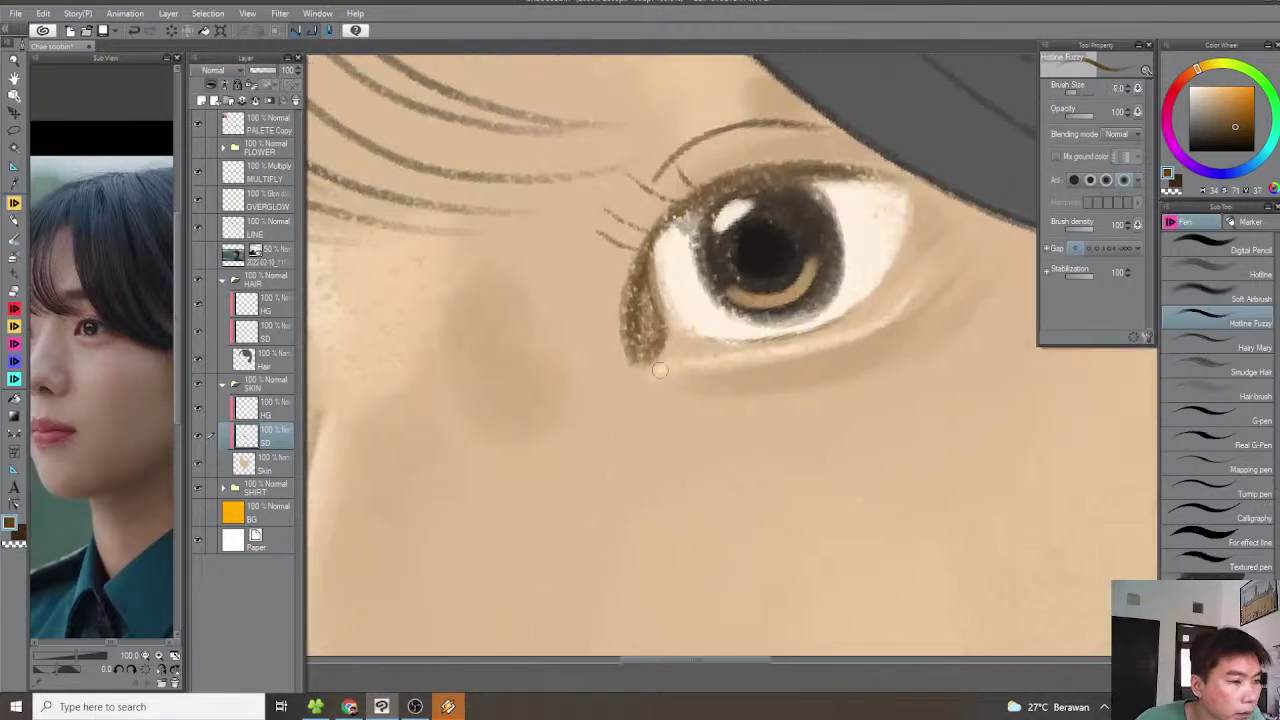
drag(820, 318, 826, 315)
key([)
key([)
mouse_move(650, 331)
mouse_down()
mouse_move(733, 331)
mouse_move(834, 317)
mouse_move(737, 338)
mouse_move(645, 337)
mouse_move(674, 335)
mouse_move(658, 373)
mouse_up()
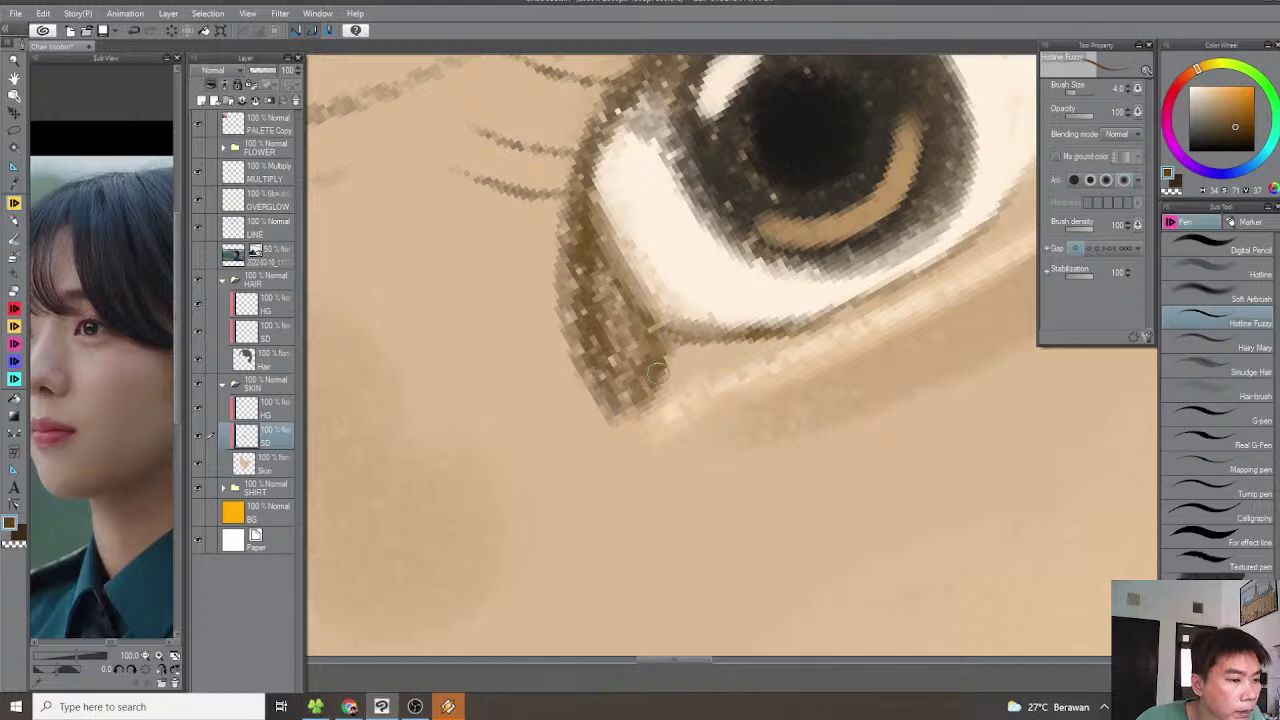
mouse_move(629, 426)
mouse_down()
mouse_move(695, 339)
mouse_move(671, 336)
mouse_move(834, 319)
mouse_move(910, 281)
mouse_move(777, 358)
mouse_up()
scroll(883, 291, down, 2)
scroll(777, 358, down, 4)
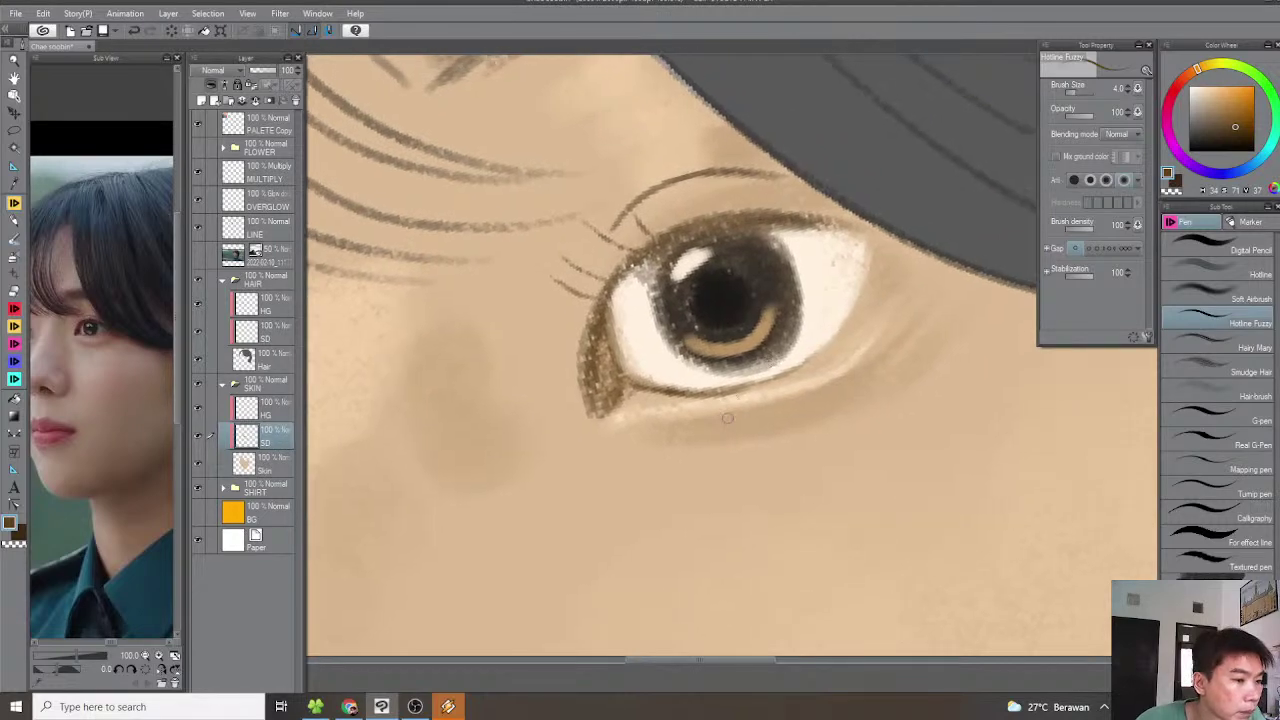
scroll(694, 429, down, 5)
key(ctrl+@)
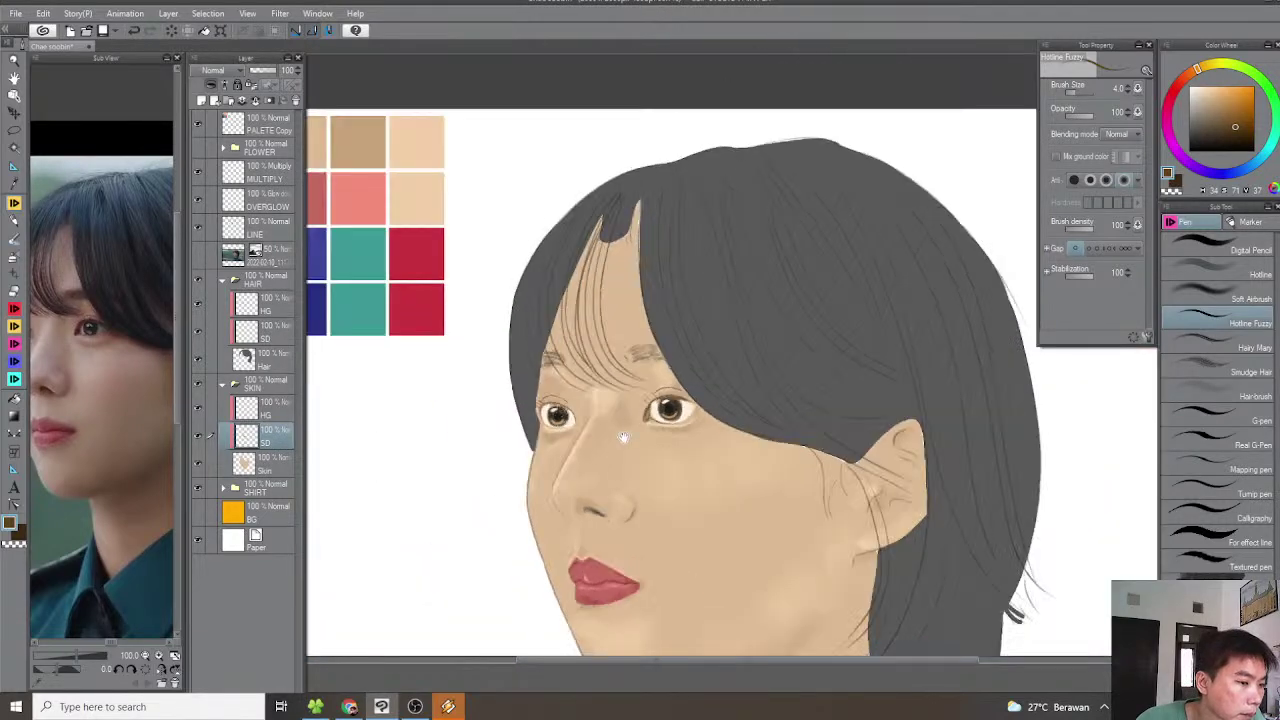
Paint a dark brown lash line around the far eye's outer corner and the adjoining upper lid with the brush at size 4
drag(622, 437, 652, 440)
drag(117, 462, 149, 457)
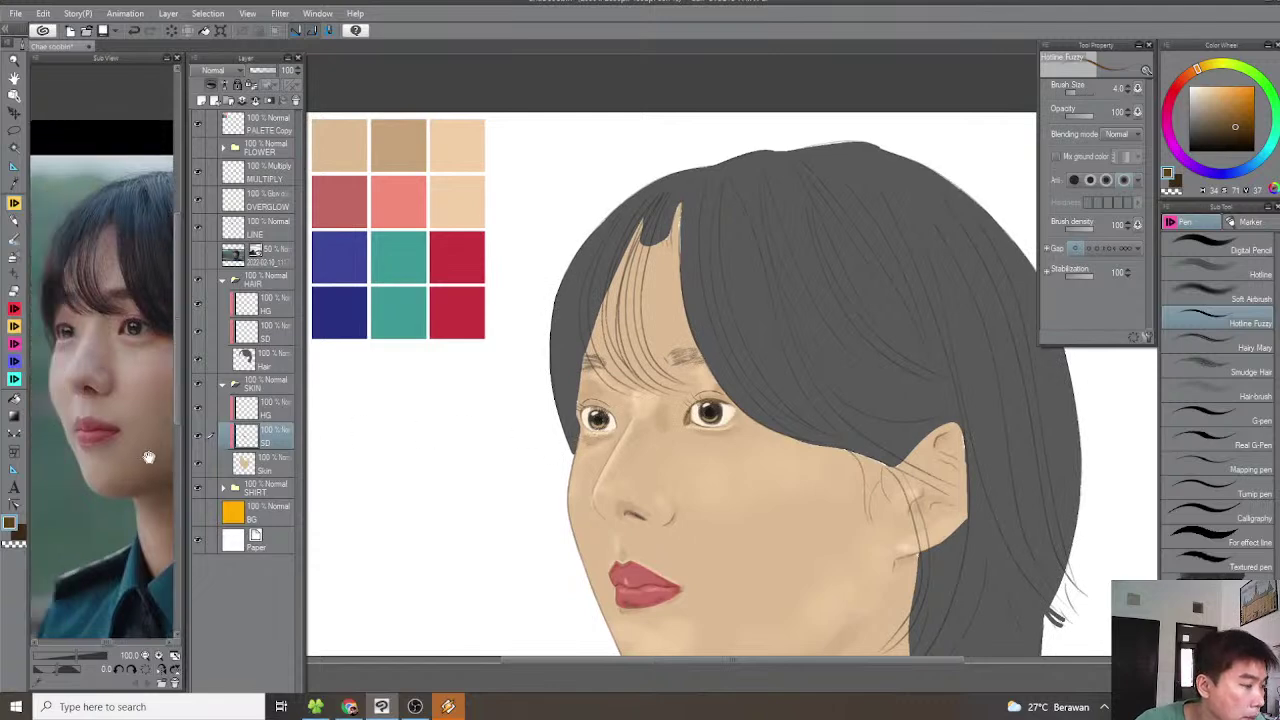
scroll(583, 397, up, 2)
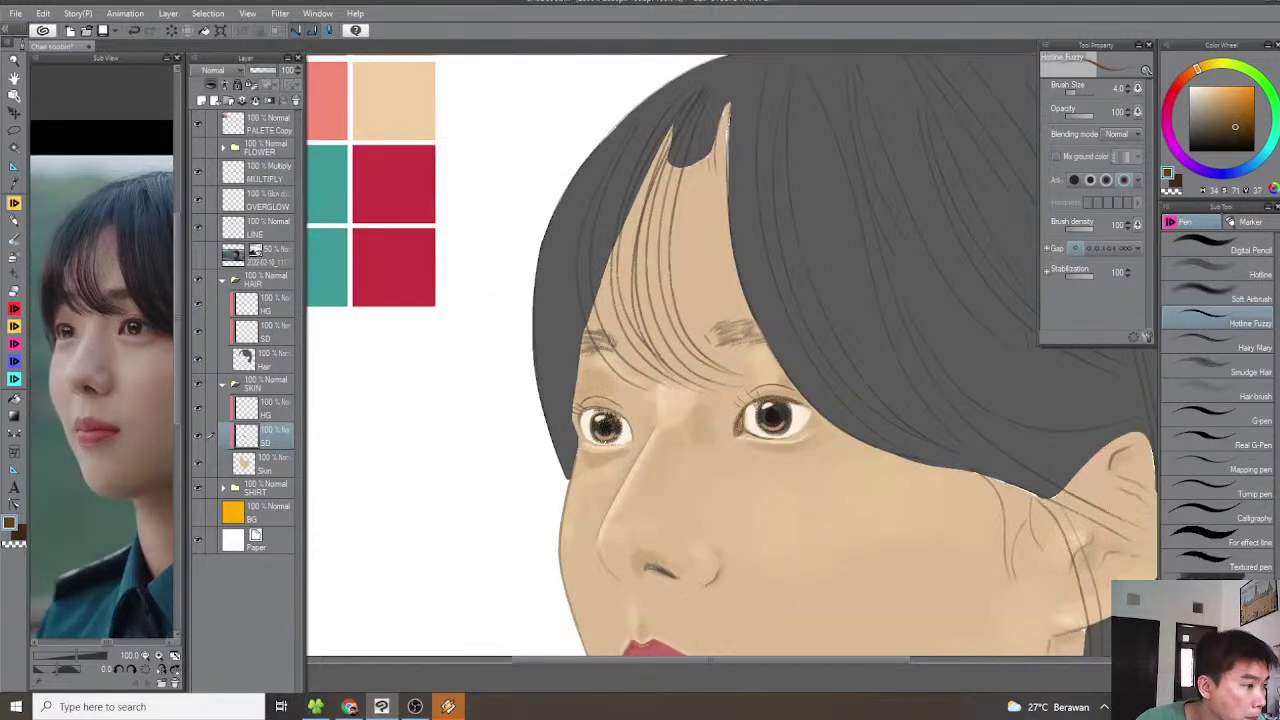
scroll(595, 405, up, 10)
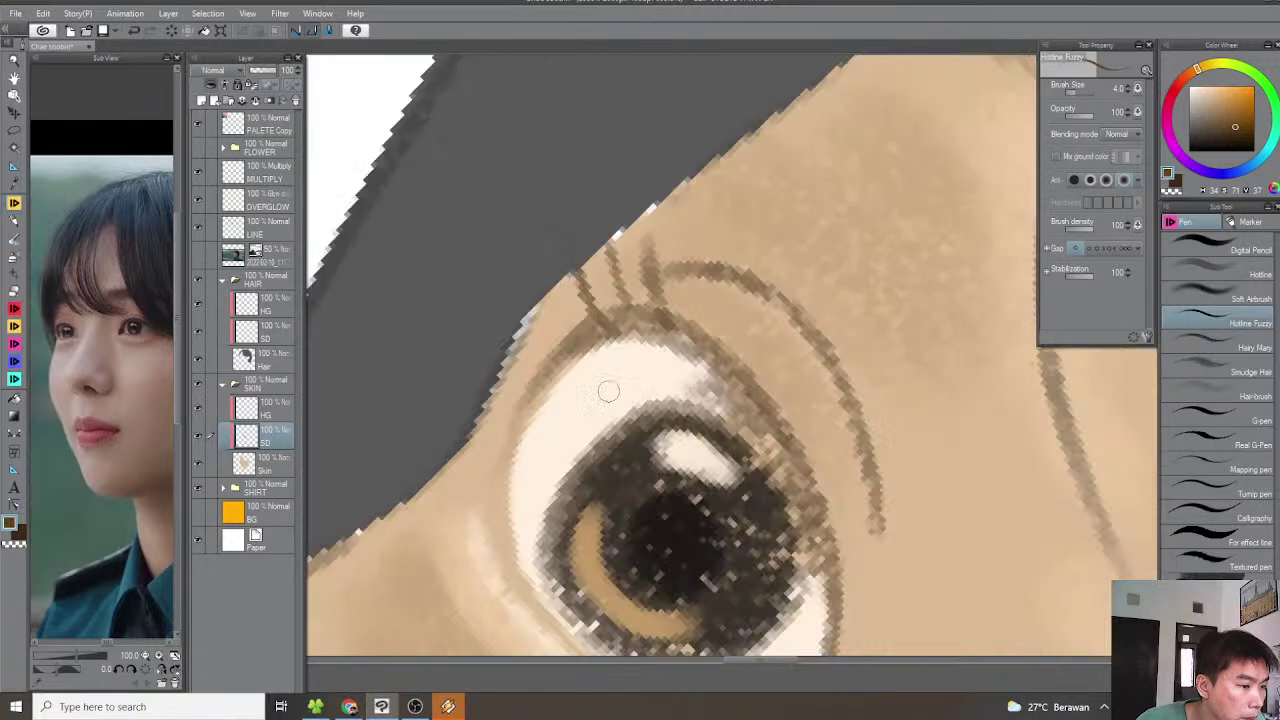
mouse_move(748, 392)
mouse_down()
mouse_move(674, 347)
mouse_move(615, 335)
mouse_move(527, 387)
mouse_move(487, 488)
mouse_move(574, 360)
mouse_move(646, 337)
mouse_move(712, 359)
mouse_move(558, 388)
mouse_up()
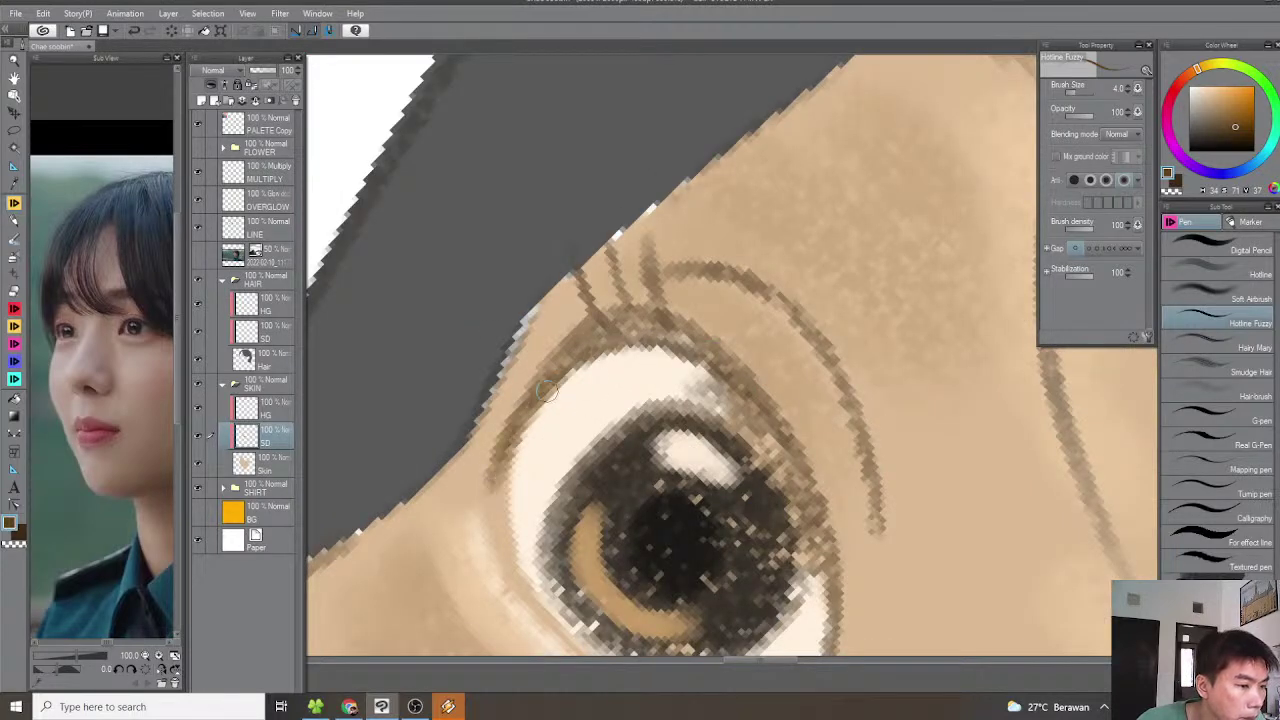
mouse_move(503, 447)
mouse_down()
mouse_move(595, 321)
mouse_move(653, 310)
mouse_move(702, 332)
mouse_up()
key(minus)
key(minus)
key(minus)
key(minus)
key(minus)
key(minus)
key(minus)
key(minus)
key(minus)
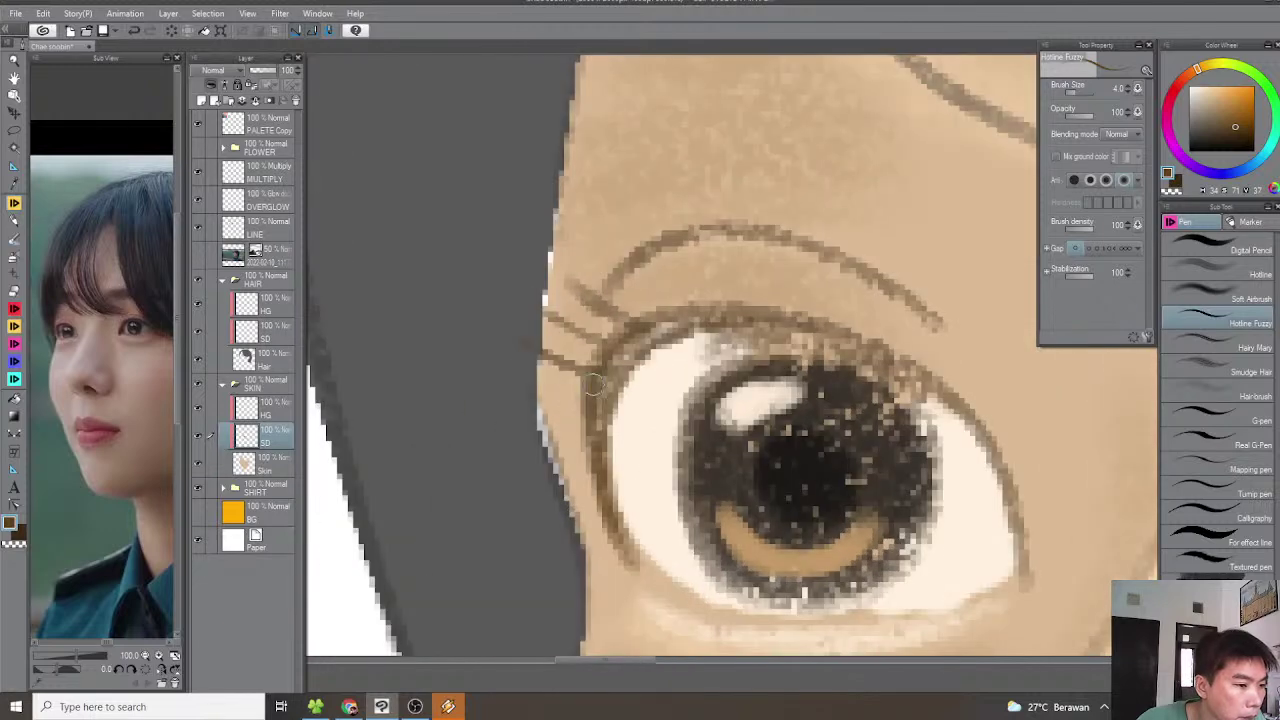
mouse_move(597, 420)
mouse_down()
mouse_move(633, 343)
mouse_move(710, 328)
mouse_up()
Thicken and darken the far eye's upper lash line across the lid above the iris in brown
key(minus)
key(minus)
key(minus)
key(minus)
key(minus)
key(minus)
mouse_move(587, 403)
mouse_down()
mouse_move(669, 341)
mouse_move(789, 308)
mouse_move(882, 318)
mouse_up()
mouse_move(795, 299)
mouse_down()
mouse_move(654, 334)
mouse_move(560, 411)
mouse_up()
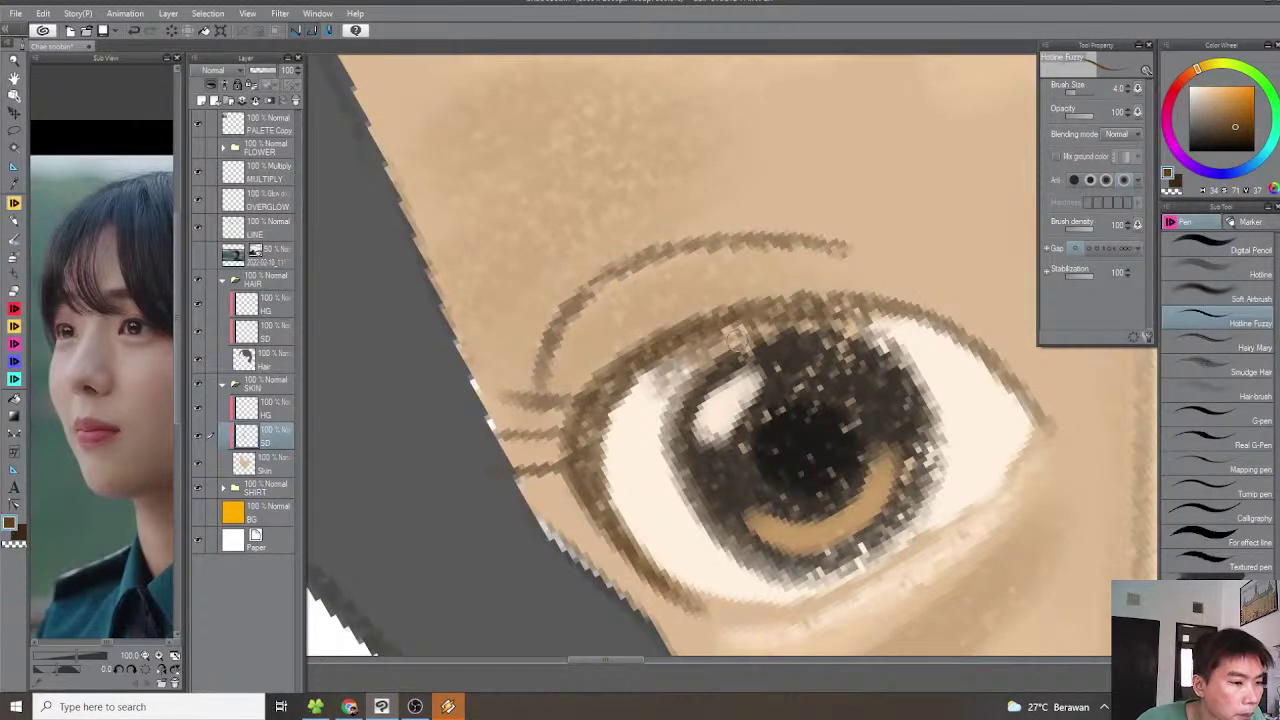
drag(648, 360, 860, 308)
key(-)
key(-)
mouse_move(582, 426)
mouse_down()
mouse_move(695, 356)
mouse_move(775, 341)
mouse_move(832, 347)
mouse_move(888, 378)
mouse_up()
scroll(880, 388, down, 5)
key(asciicircum)
key(asciicircum)
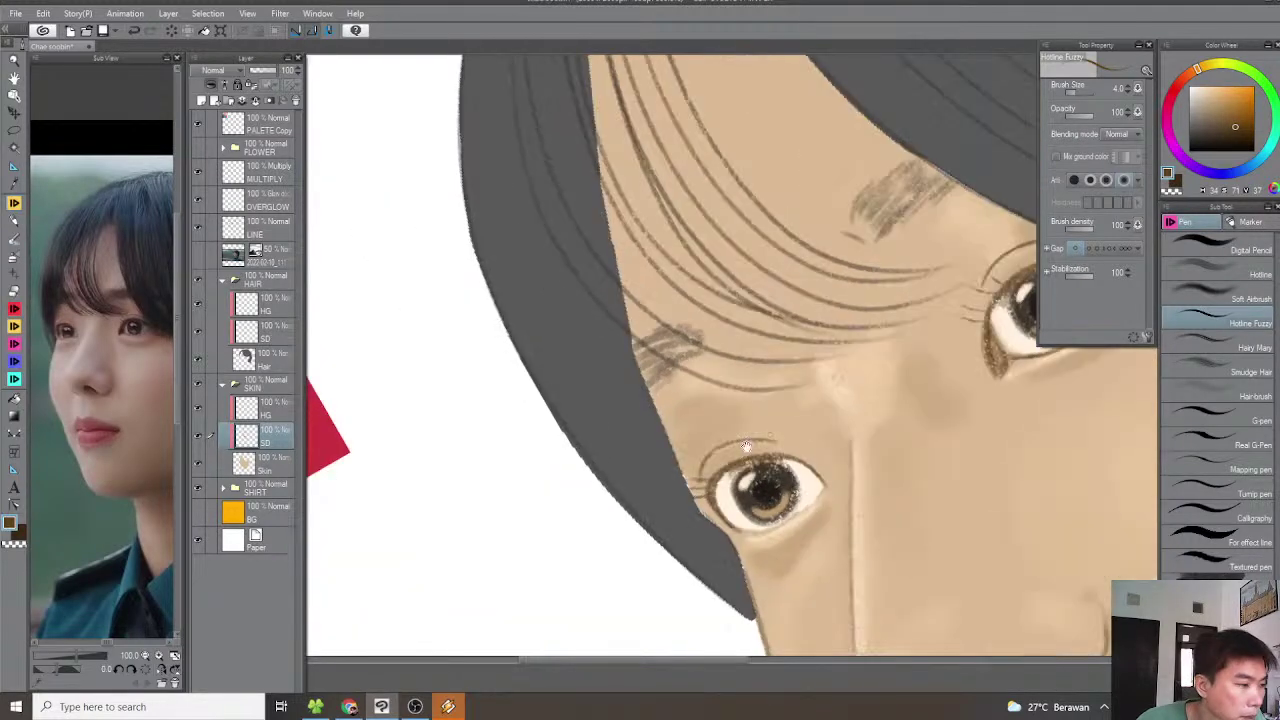
scroll(770, 435, down, 2)
Draw a thin dark brown line along the far eye's lower lid to the inner corner
scroll(660, 440, up, 8)
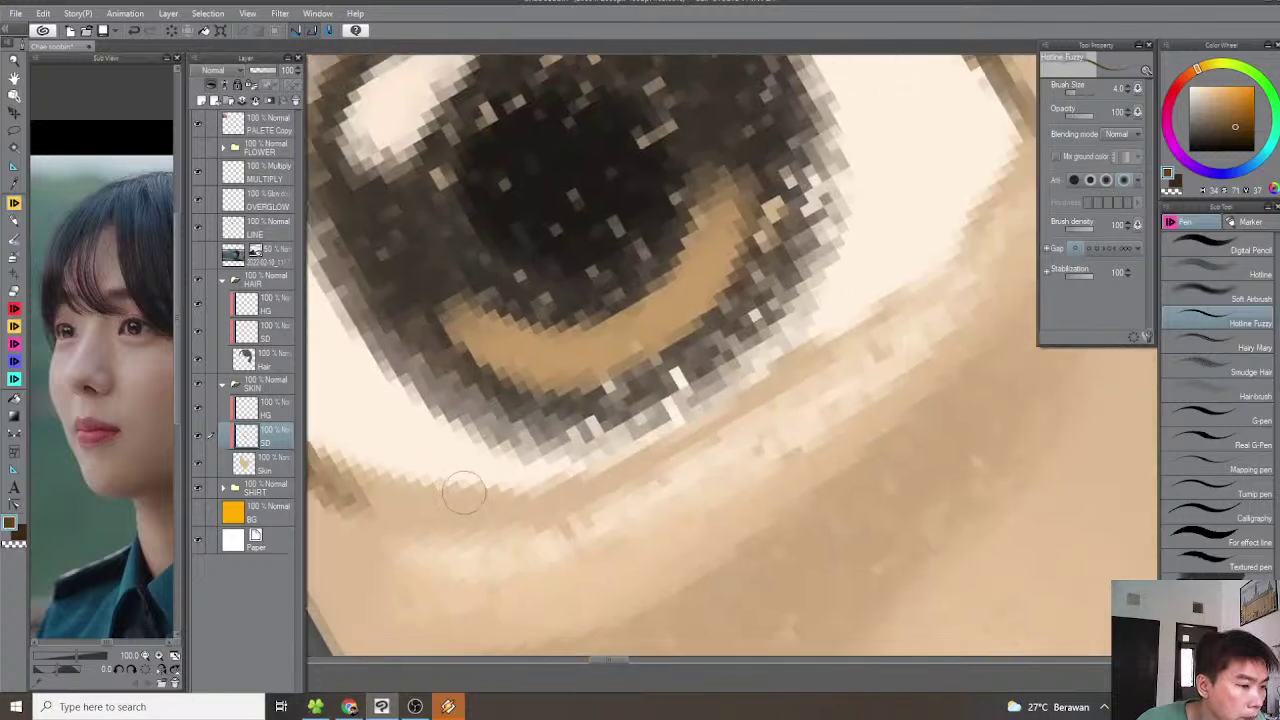
mouse_move(464, 492)
mouse_down()
mouse_move(654, 446)
mouse_move(822, 336)
mouse_move(991, 251)
mouse_up()
scroll(991, 251, down, 5)
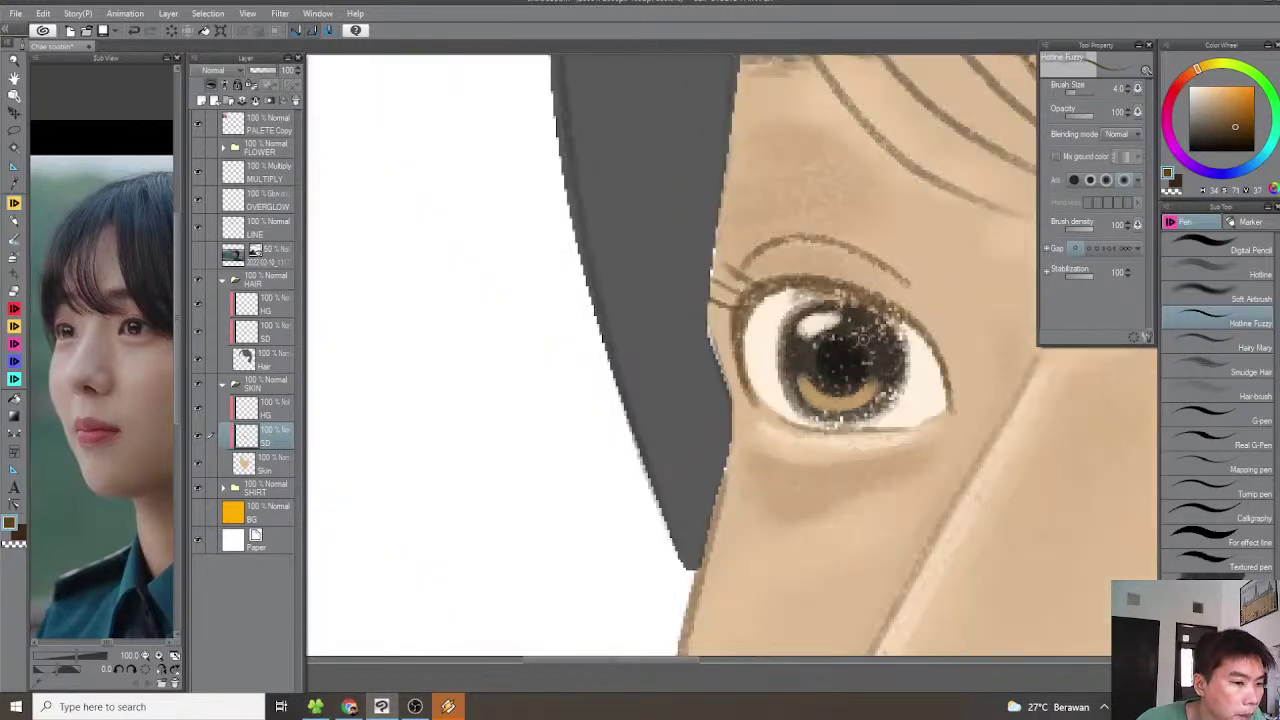
drag(844, 369, 755, 364)
scroll(859, 400, up, 3)
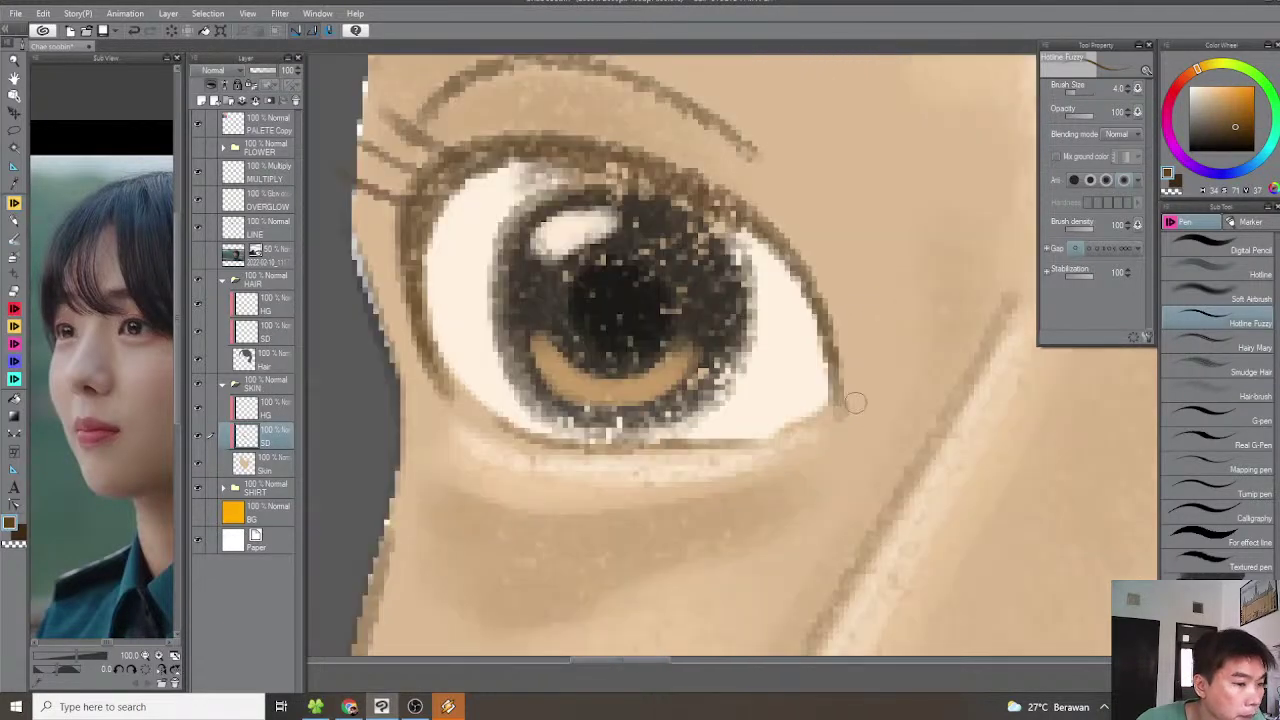
mouse_move(796, 430)
mouse_down()
mouse_move(831, 392)
mouse_move(830, 410)
mouse_move(781, 428)
mouse_move(834, 411)
mouse_move(793, 429)
mouse_up()
scroll(793, 428, down, 5)
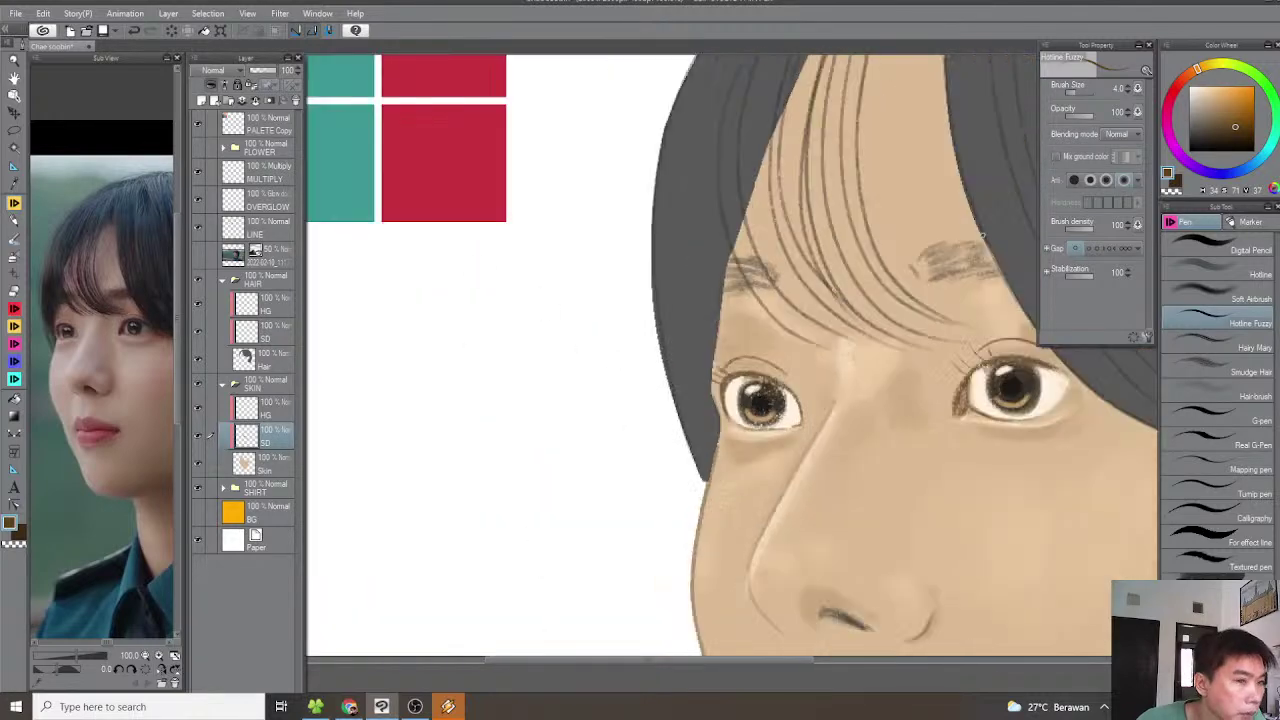
Shade the inner side of the near eye's white in neutral grey with the brush at size 8
drag(1219, 118, 1189, 119)
scroll(920, 337, up, 5)
mouse_move(920, 325)
mouse_down()
mouse_move(787, 311)
mouse_move(748, 360)
mouse_up()
scroll(770, 345, up, 3)
key(bracketright)
drag(820, 300, 770, 358)
mouse_move(930, 300)
mouse_down()
mouse_move(835, 322)
mouse_move(690, 383)
mouse_up()
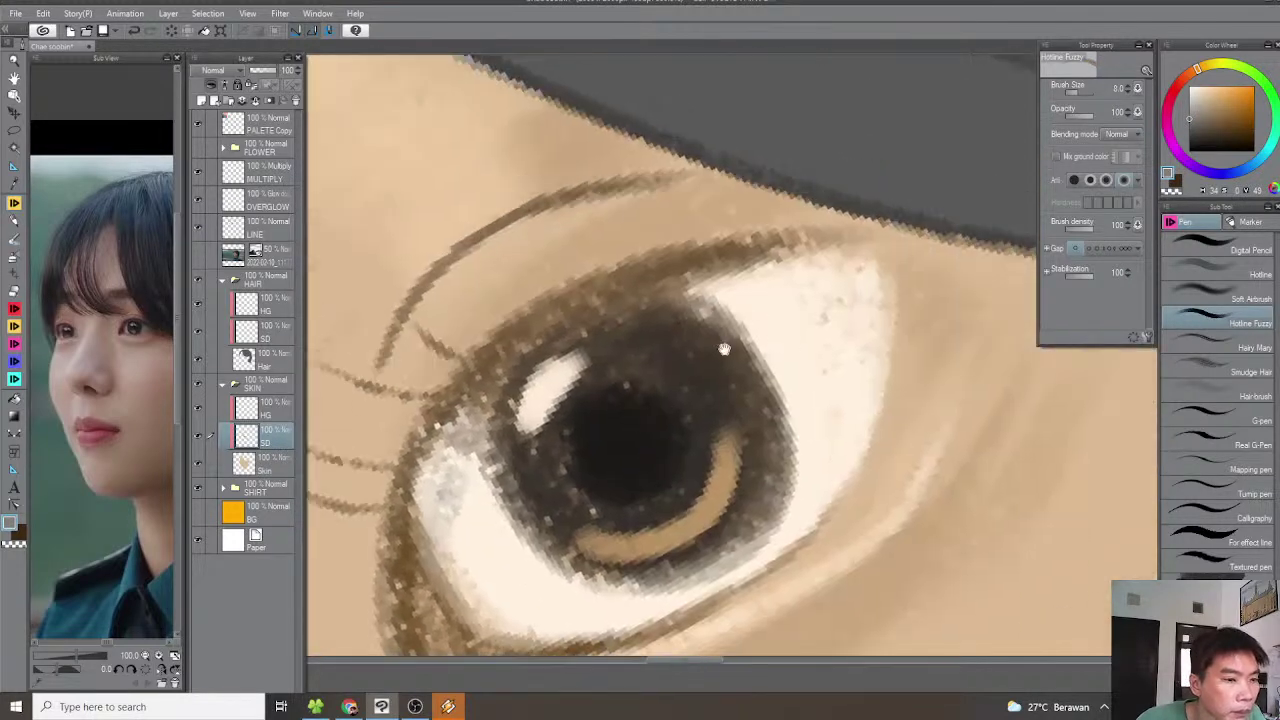
Brush grey shadows on the near eye's white beneath the upper lid and at the outer corner
drag(700, 295, 912, 260)
drag(717, 292, 891, 263)
drag(828, 290, 829, 311)
key(asciicircum)
mouse_move(901, 384)
mouse_down()
mouse_move(881, 319)
mouse_move(898, 366)
mouse_move(829, 286)
mouse_up()
key(asciicircum)
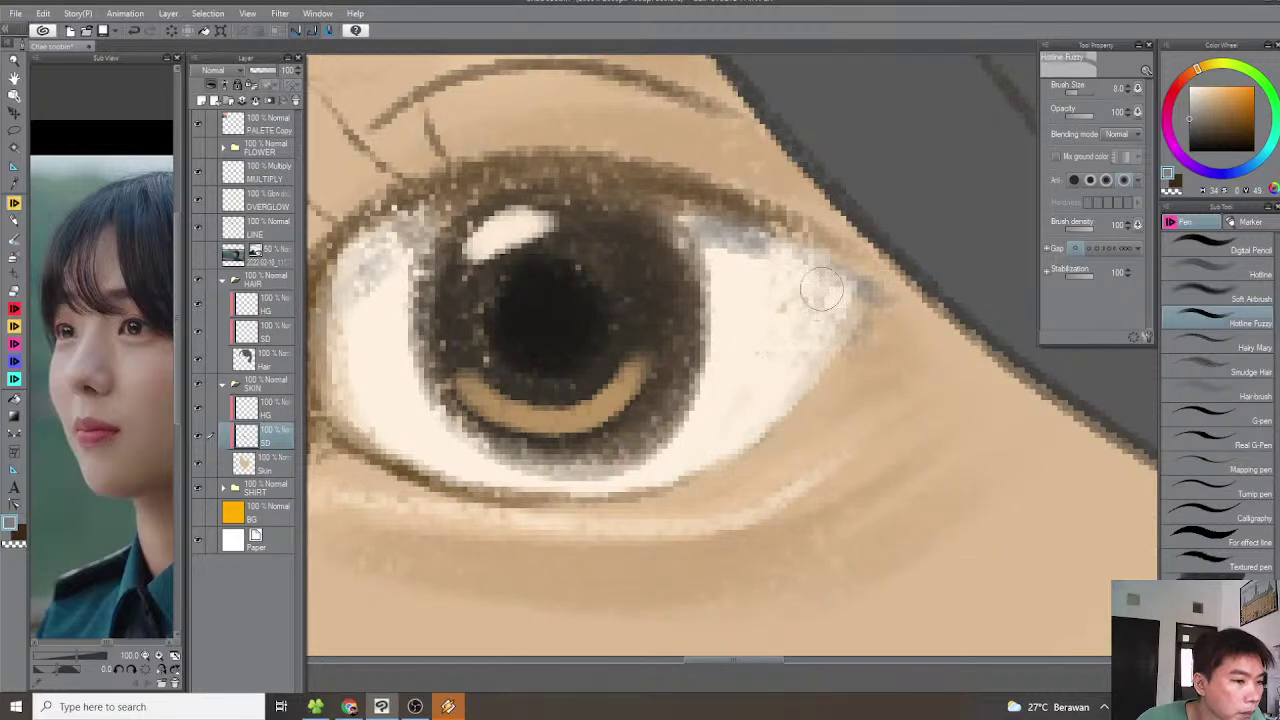
scroll(820, 334, down, 4)
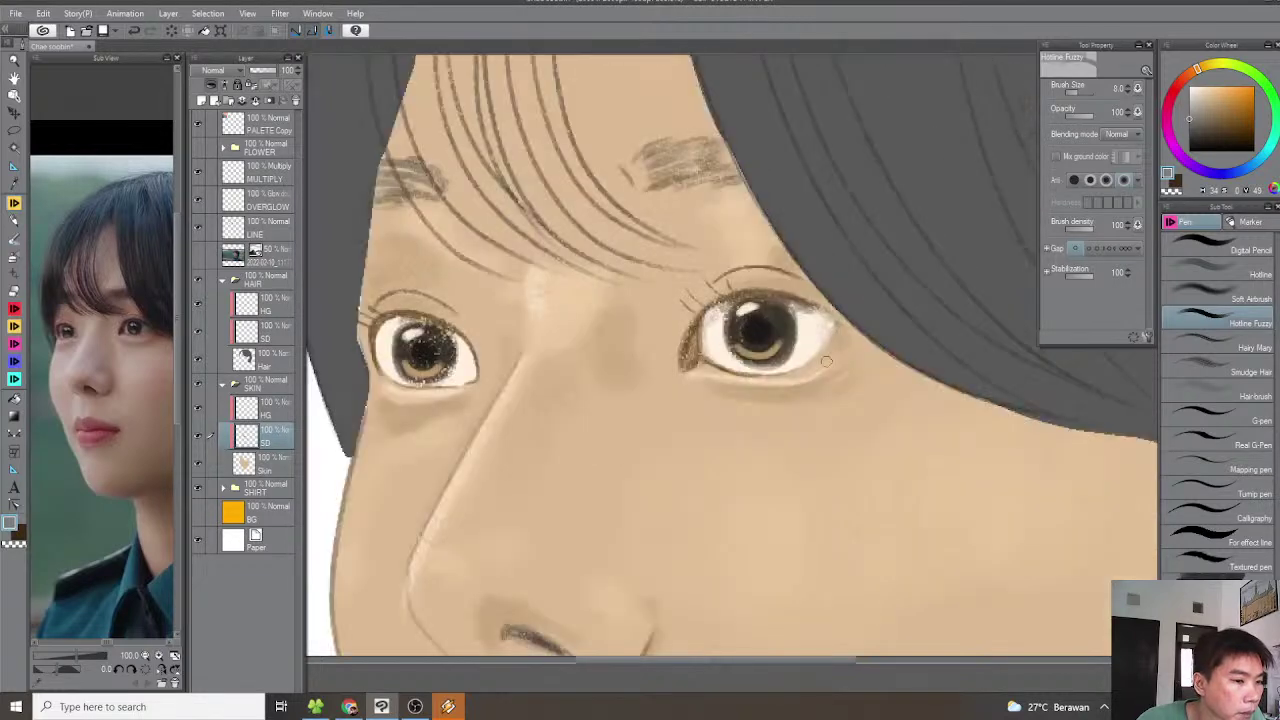
Select the Skin layer, then hide and restore the skin's HG and SD layers to compare the eye with and without shading
click(265, 463)
scroll(741, 279, up, 5)
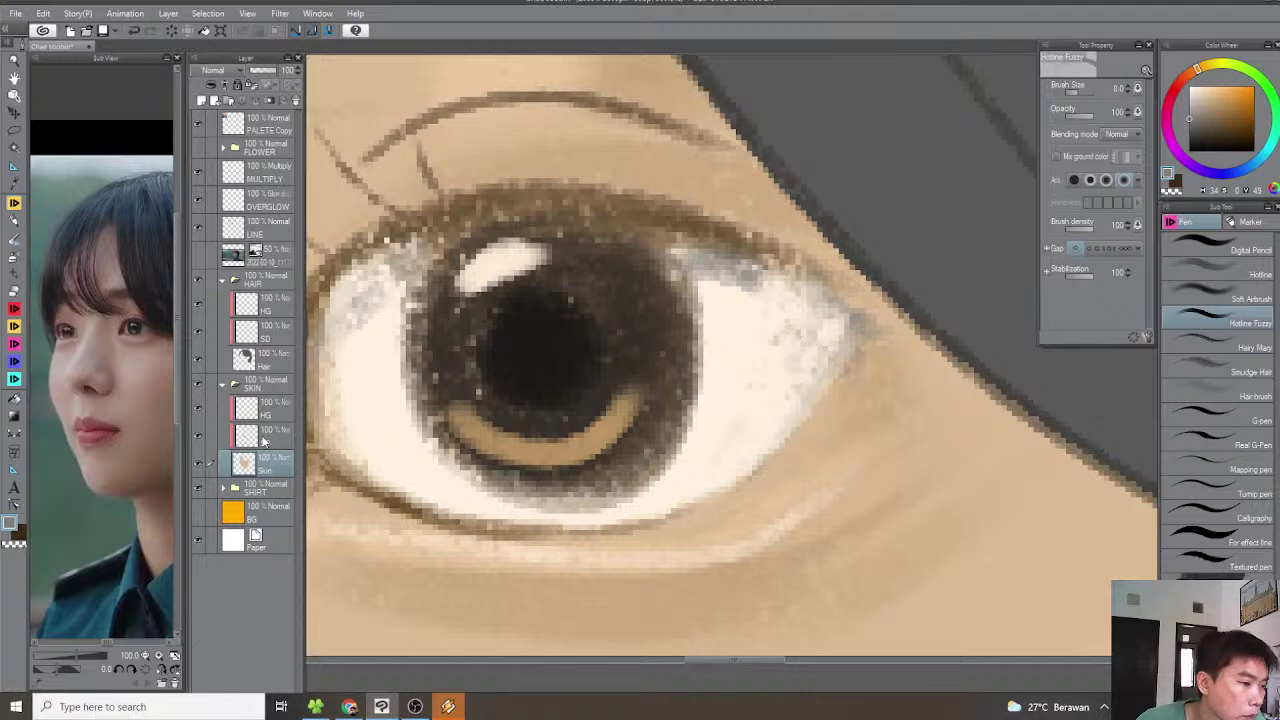
drag(197, 408, 198, 436)
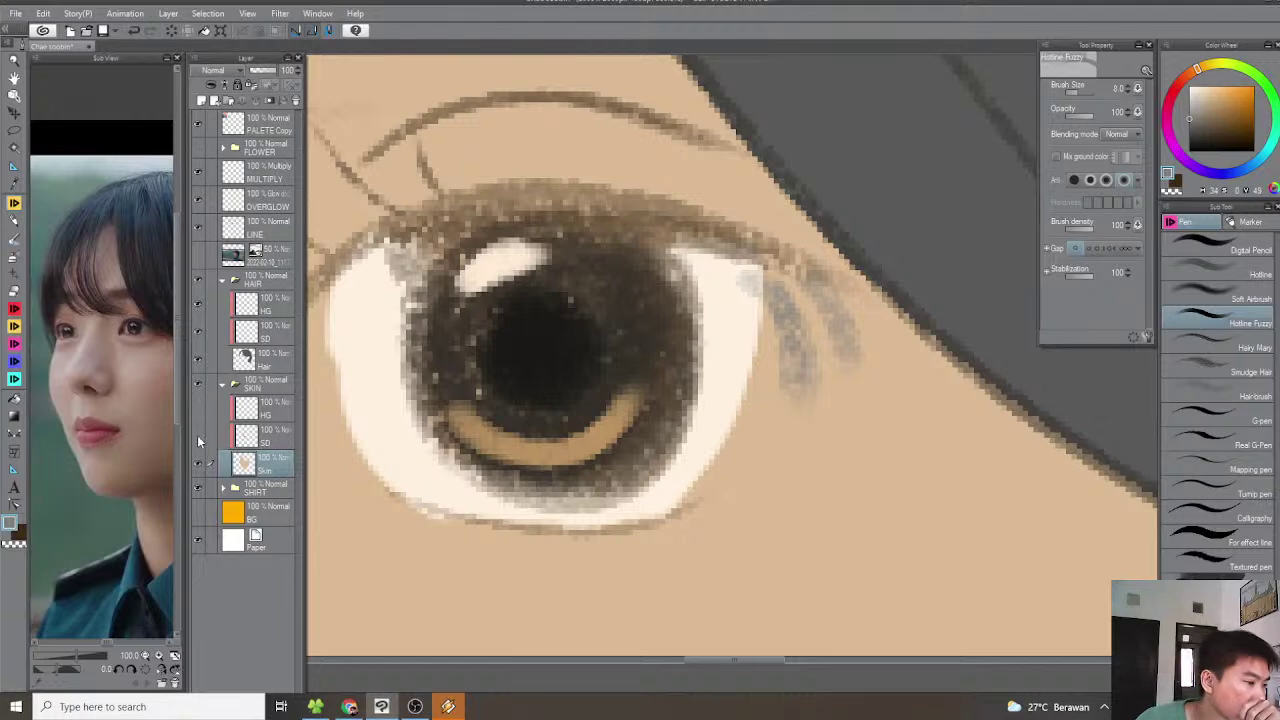
click(198, 434)
click(198, 408)
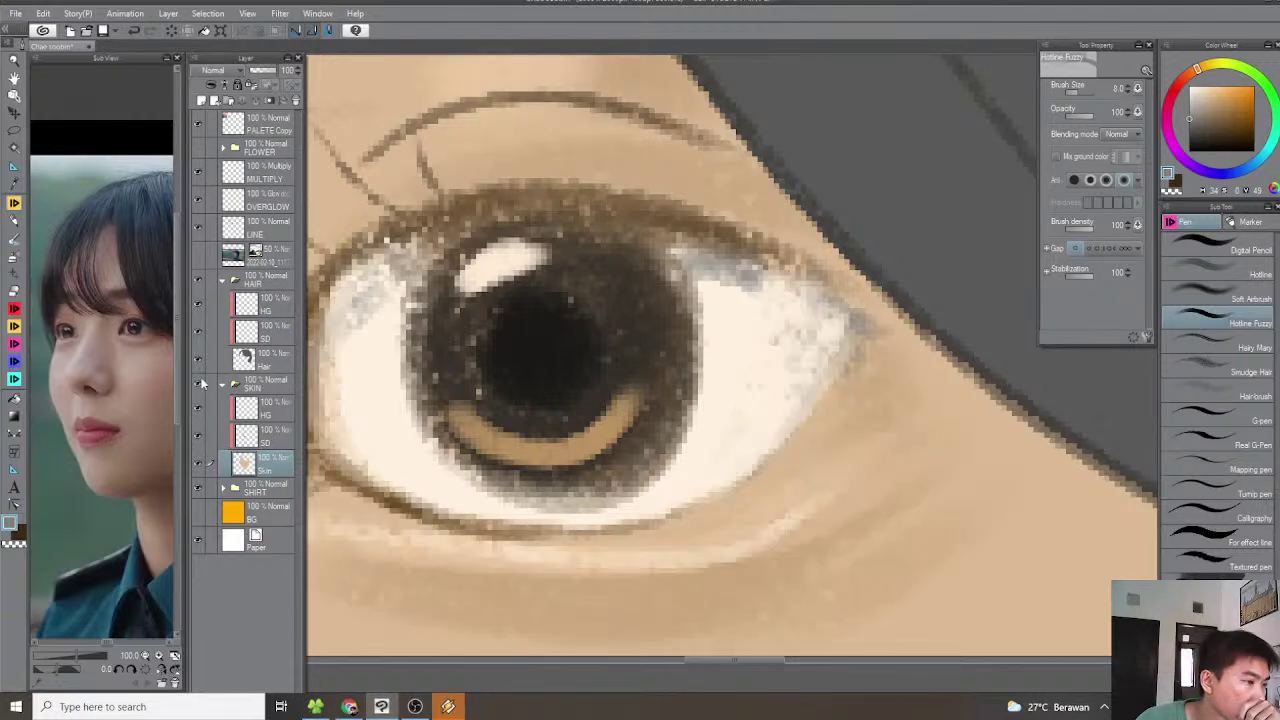
Hide and restore the LINE layer, then the skin's SD layer, to compare the near eye with and without them
click(198, 228)
click(197, 229)
click(267, 442)
click(197, 438)
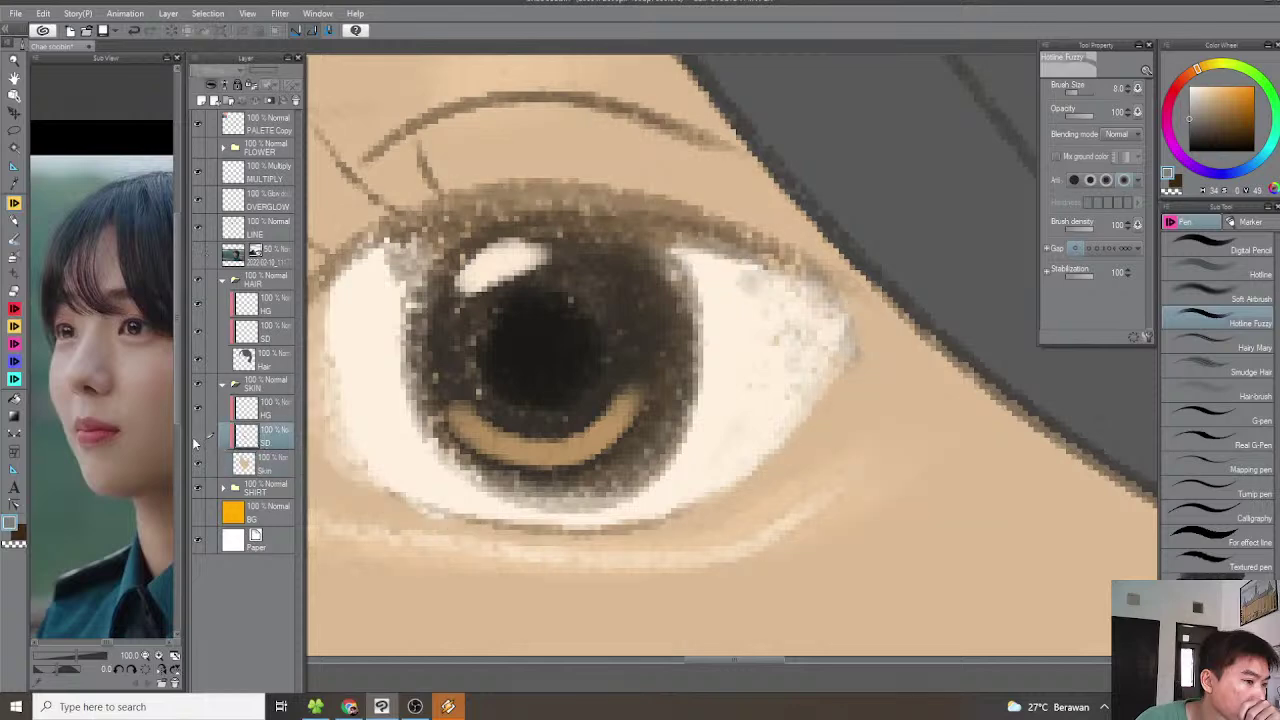
click(197, 438)
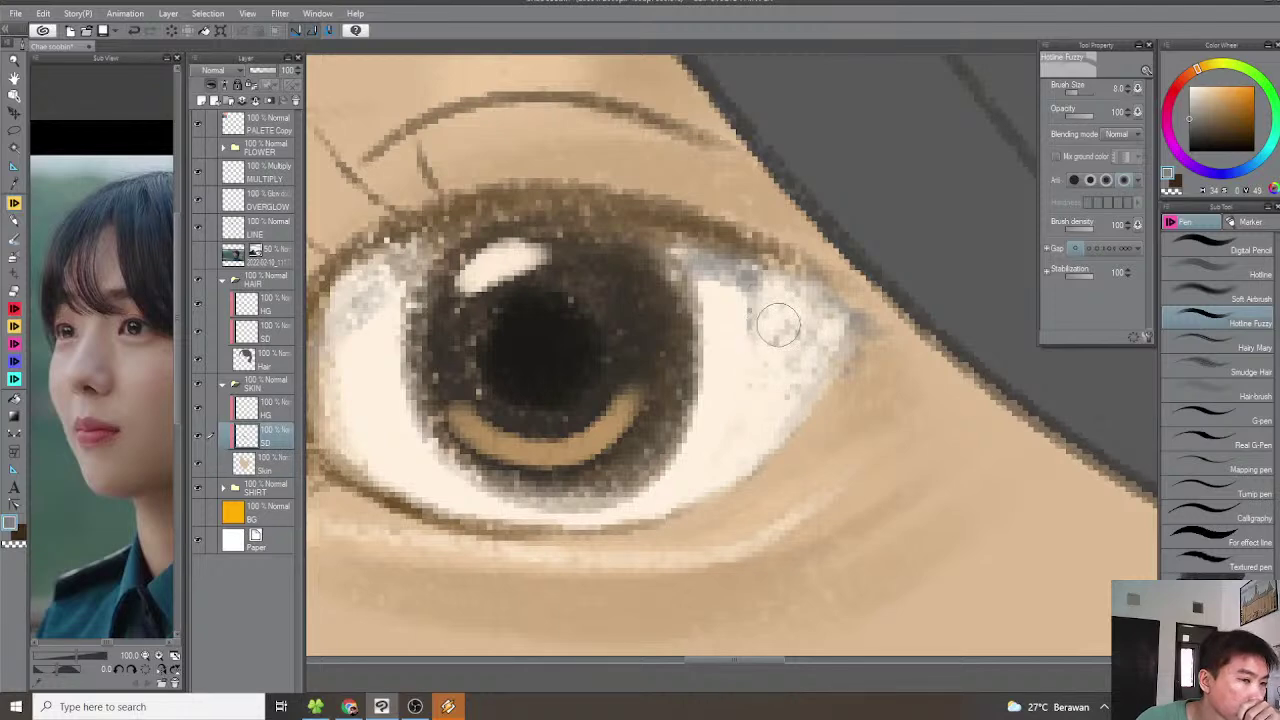
On the skin's HG layer, brush grey shading around the outer corner and lower outer edge of the near eye's white
click(265, 409)
drag(829, 297, 799, 365)
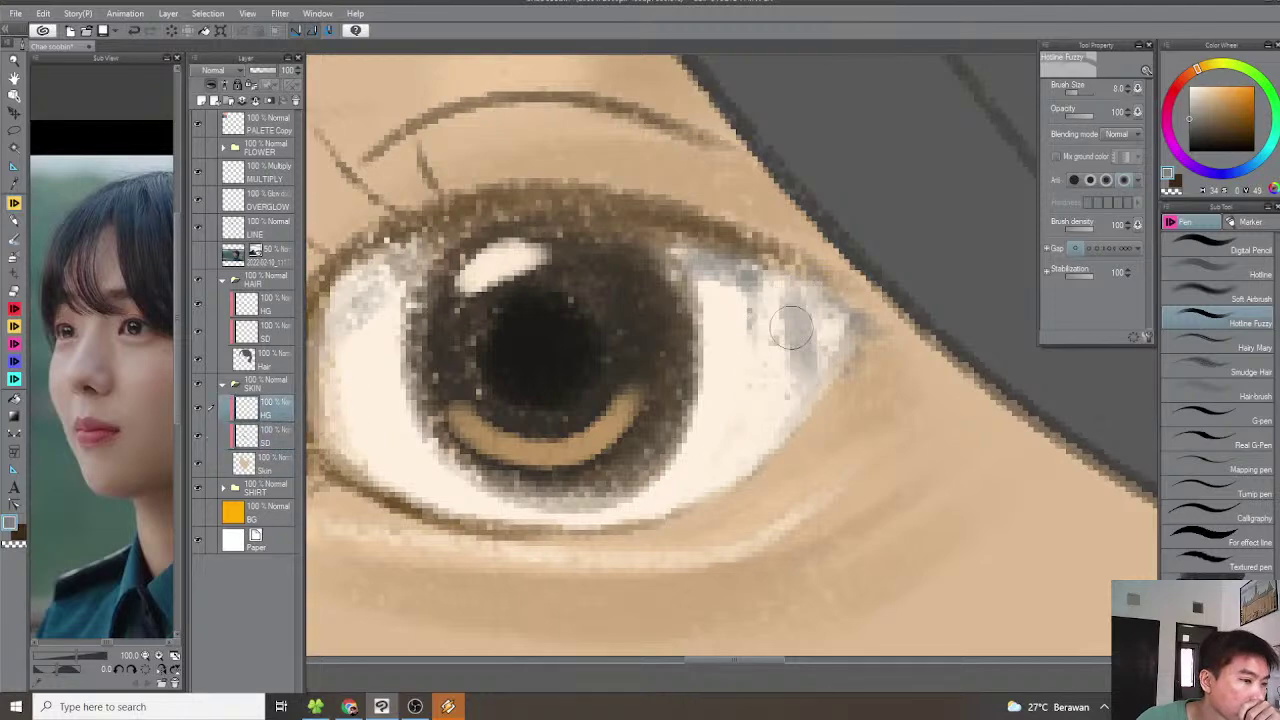
key(ctrl+z)
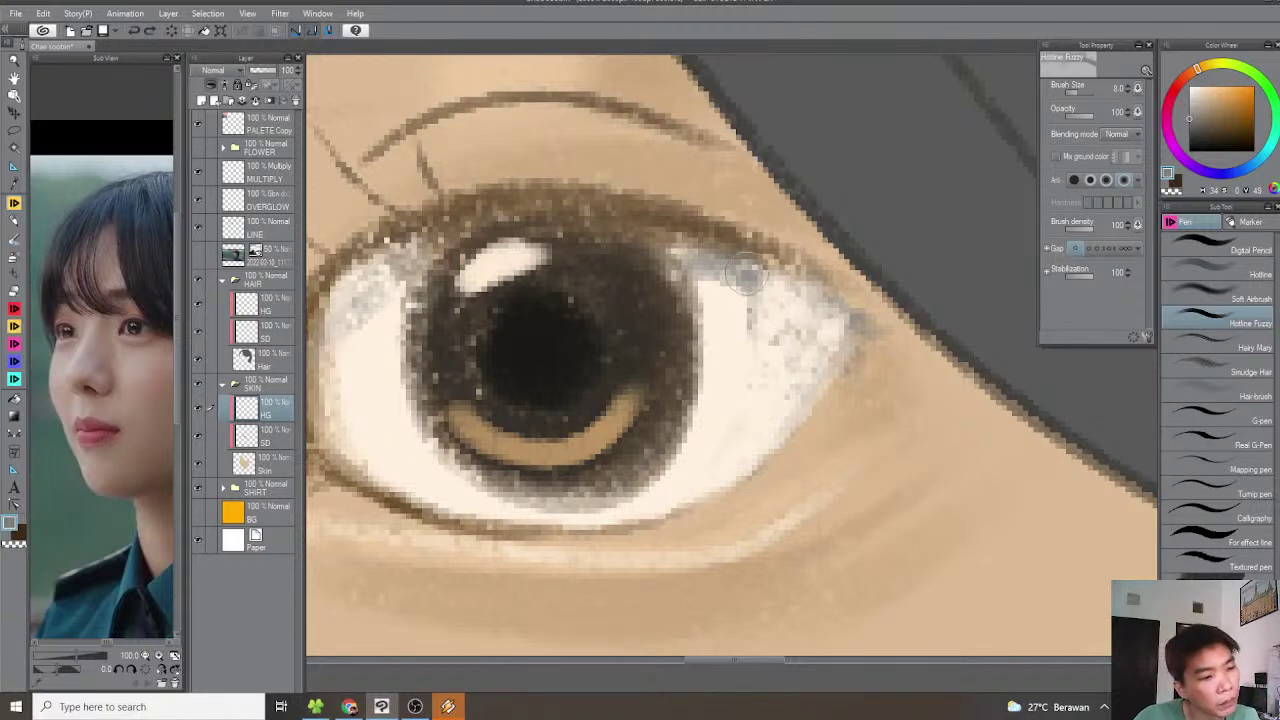
mouse_move(777, 300)
mouse_down()
mouse_move(845, 325)
mouse_move(855, 355)
mouse_move(724, 462)
mouse_move(858, 421)
mouse_move(872, 330)
mouse_up()
mouse_move(474, 443)
mouse_down()
mouse_move(608, 474)
mouse_move(729, 459)
mouse_move(846, 416)
mouse_move(785, 440)
mouse_up()
mouse_move(787, 236)
mouse_down()
mouse_move(872, 246)
mouse_move(897, 280)
mouse_up()
scroll(897, 281, down, 6)
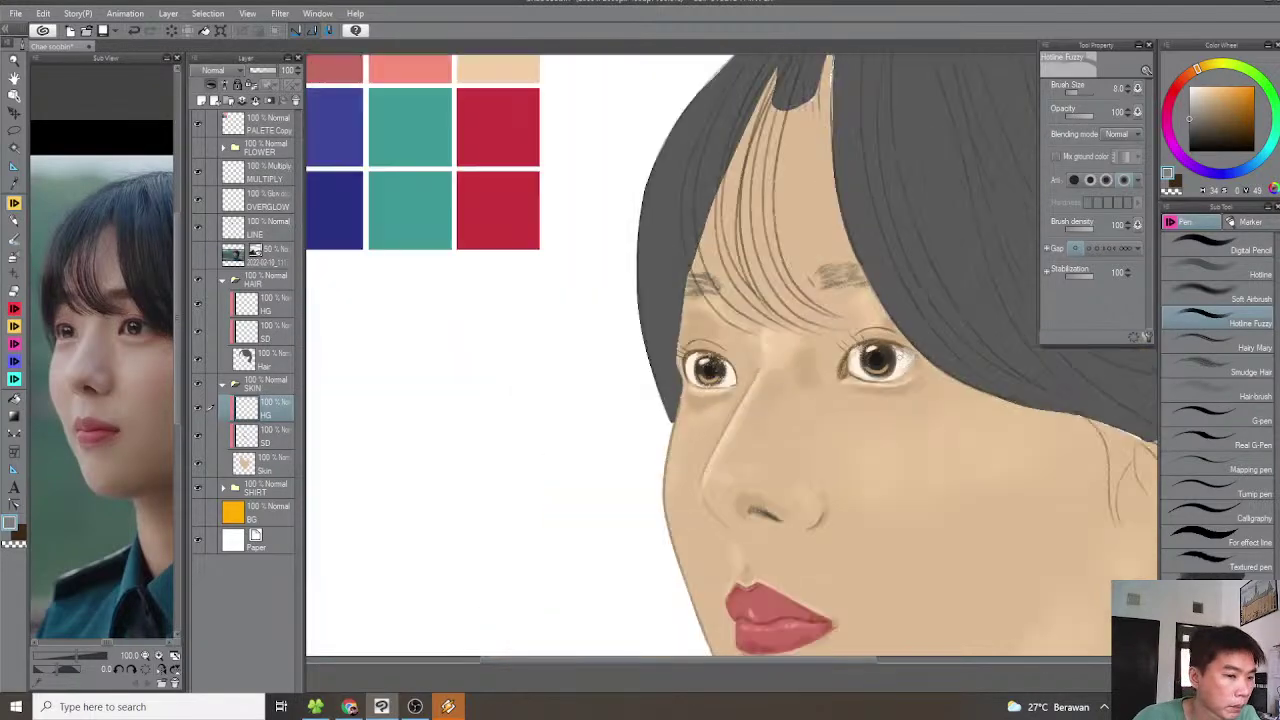
Pick a near-white colour and soften the grey speckles on the outer part of the near eye's white
scroll(730, 340, up, 1)
scroll(730, 340, up, 6)
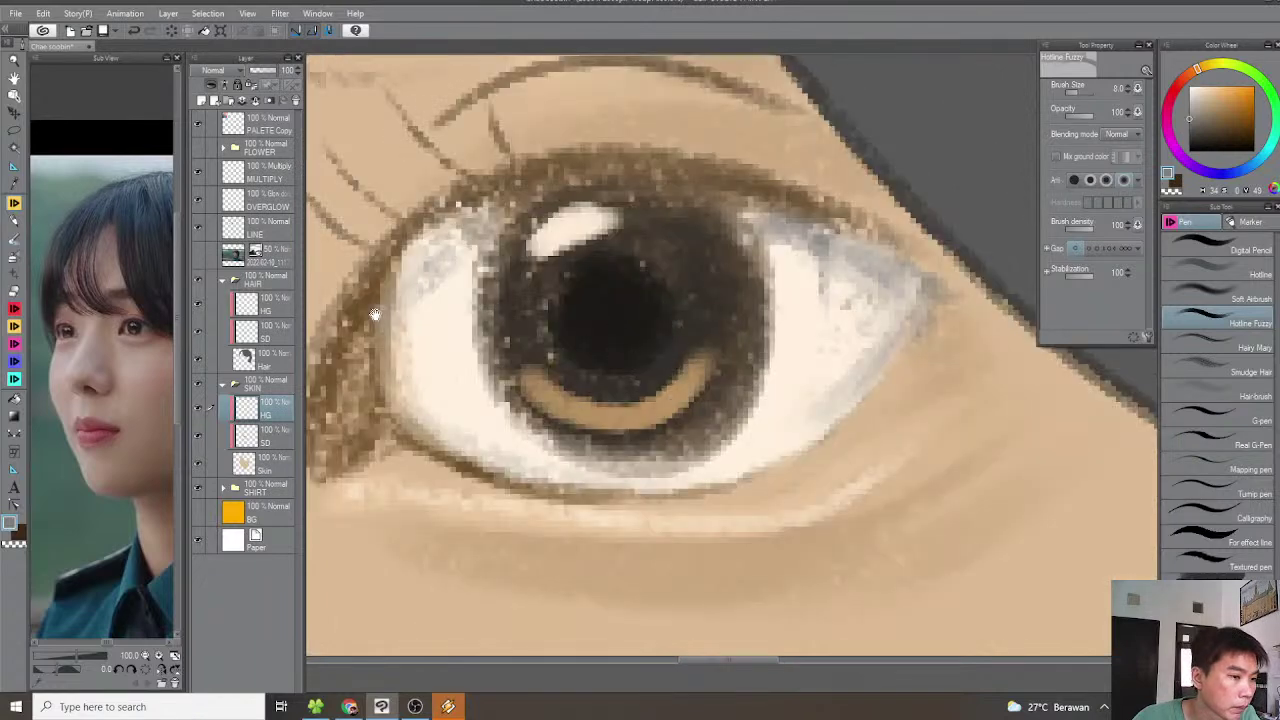
click(1193, 87)
mouse_move(823, 292)
mouse_down()
mouse_move(749, 276)
mouse_move(777, 327)
mouse_move(803, 289)
mouse_move(758, 283)
mouse_move(766, 366)
mouse_move(812, 291)
mouse_up()
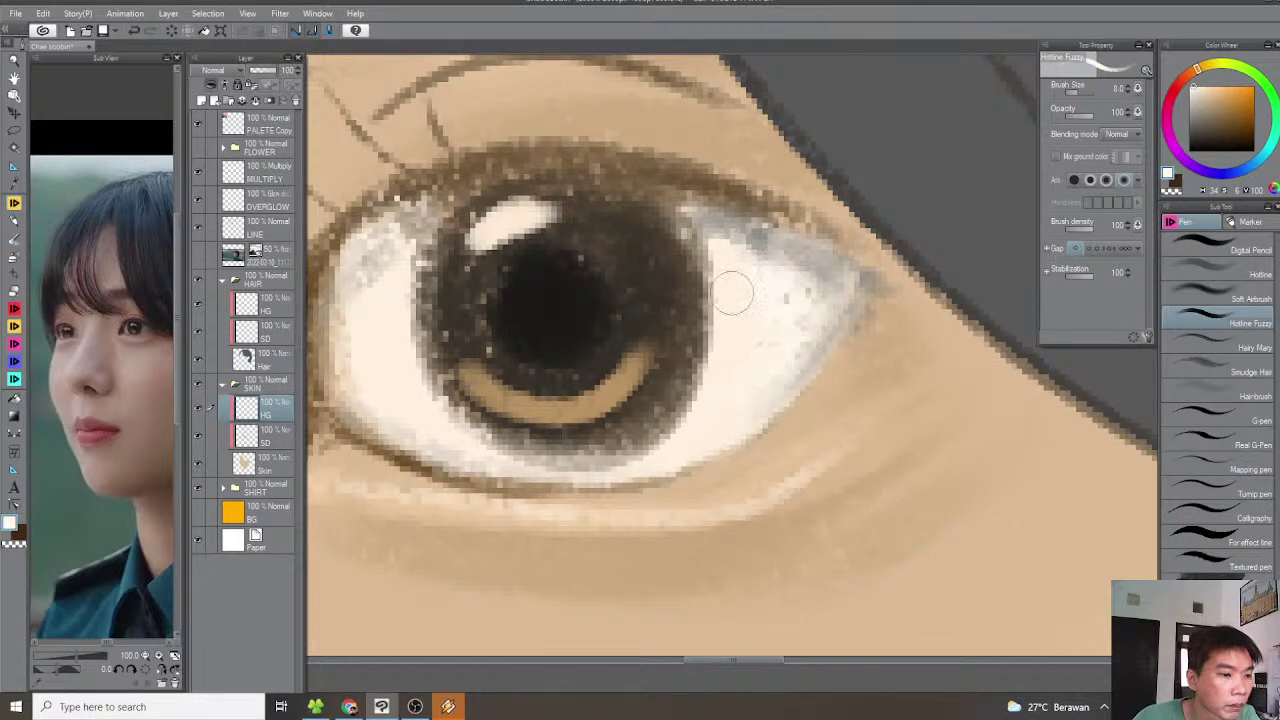
mouse_move(755, 275)
mouse_down()
mouse_move(768, 330)
mouse_move(786, 286)
mouse_move(816, 331)
mouse_up()
scroll(788, 309, down, 2)
scroll(593, 355, up, 2)
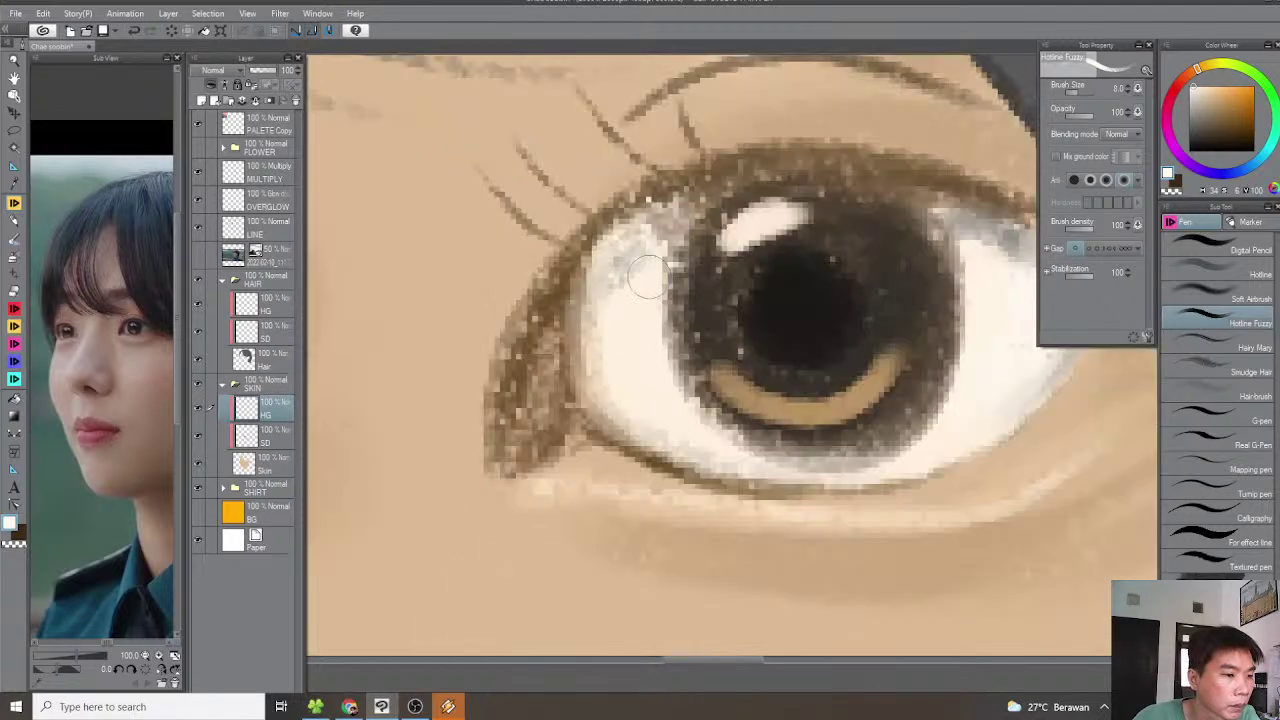
On the skin's SD layer, brush grey shadow along the outer side of the far eye's white, reducing the brush to size 6
scroll(636, 407, down, 10)
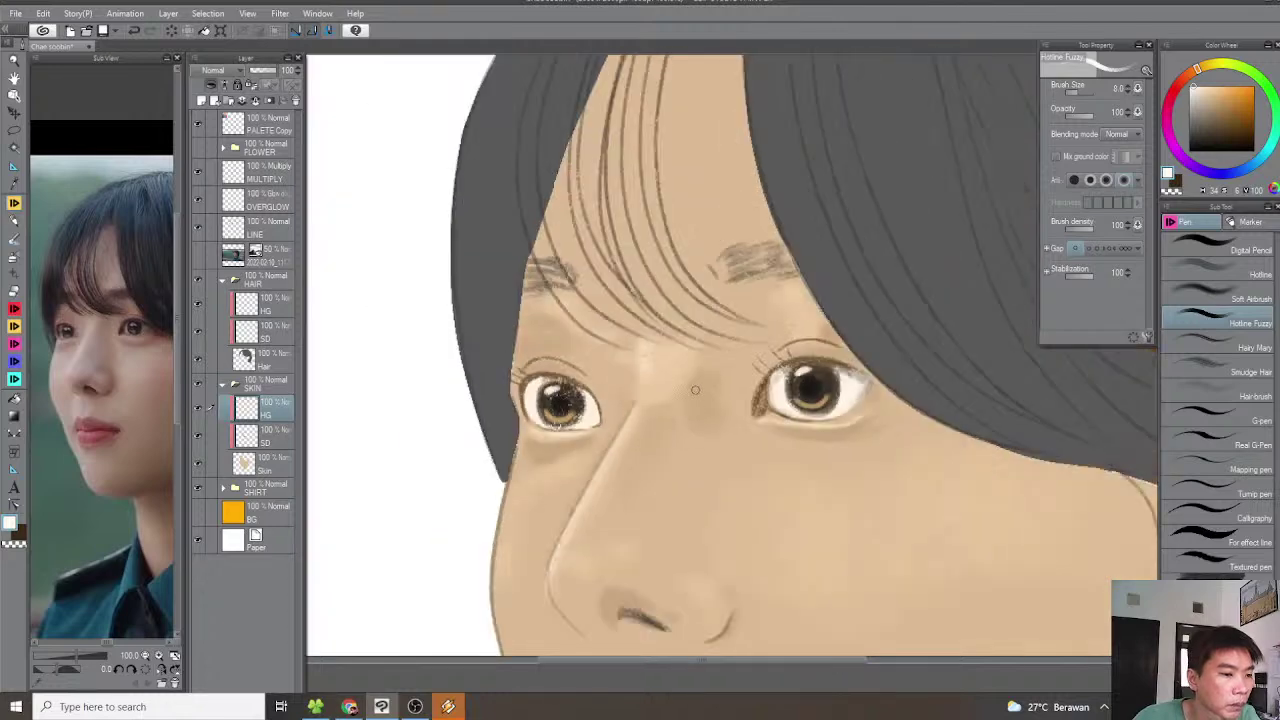
drag(636, 407, 674, 414)
click(1193, 112)
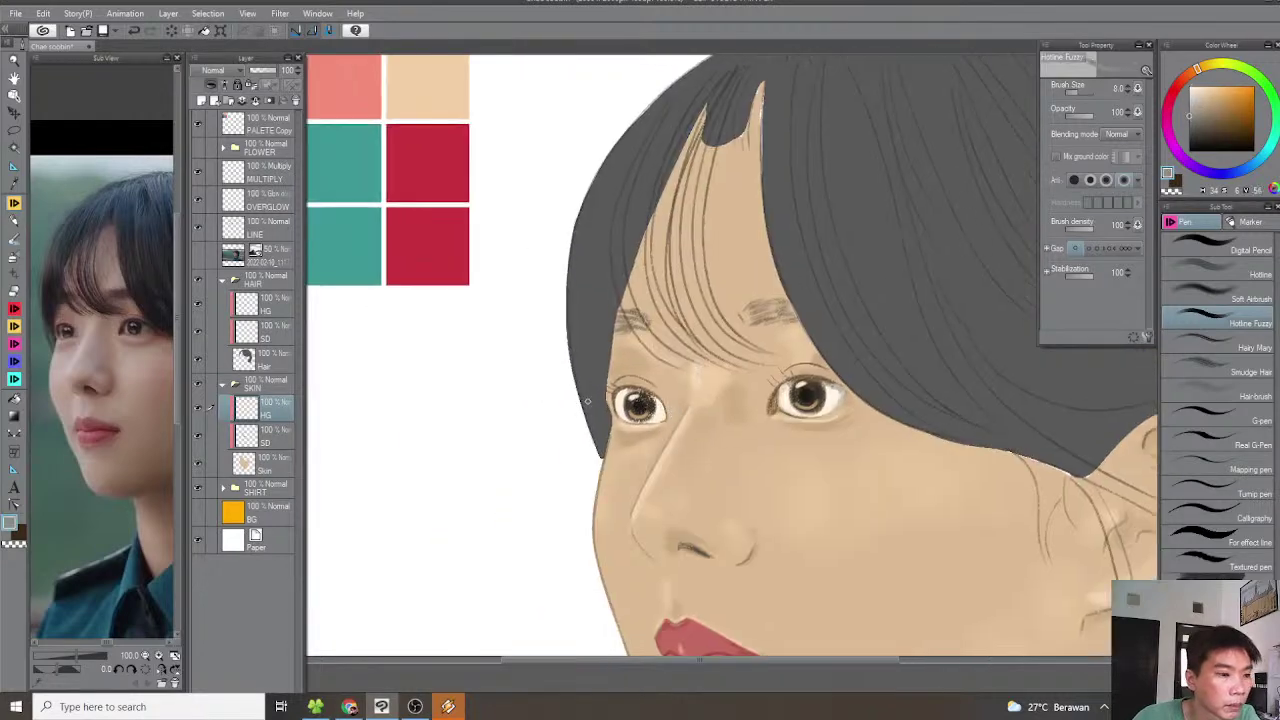
scroll(620, 396, up, 10)
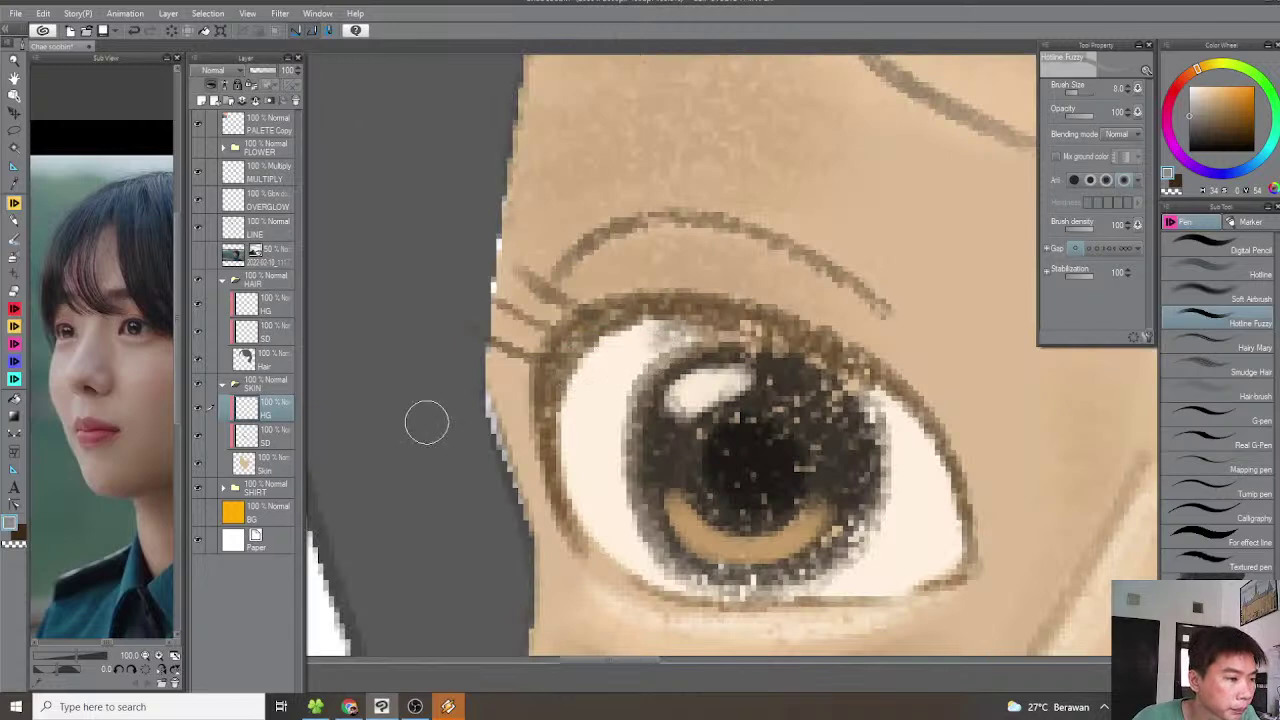
click(262, 437)
mouse_move(730, 335)
mouse_down()
mouse_move(635, 333)
mouse_move(580, 364)
mouse_move(555, 417)
mouse_move(560, 465)
mouse_up()
key(bracketleft)
key(bracketleft)
mouse_move(681, 345)
mouse_down()
mouse_move(656, 344)
mouse_move(574, 472)
mouse_move(598, 545)
mouse_up()
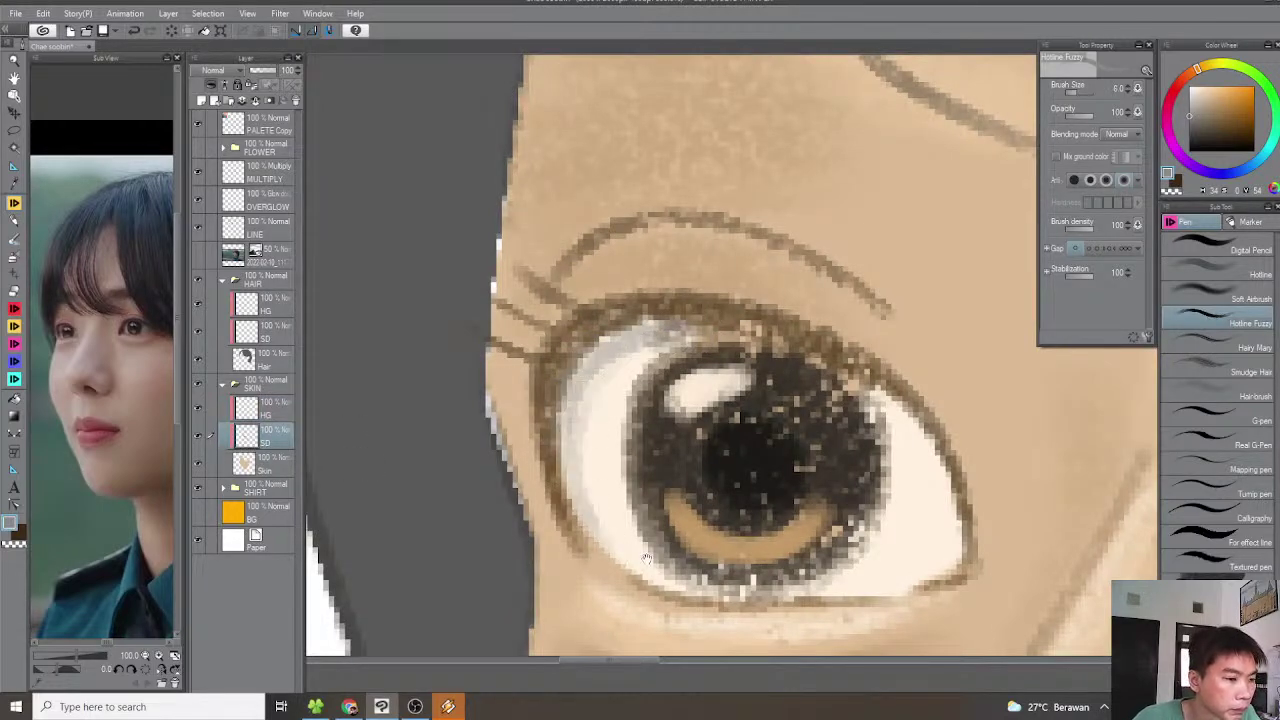
Brush grey shadow on the inner side of the far eye's white beneath the upper lid
drag(784, 429, 717, 363)
drag(842, 357, 571, 435)
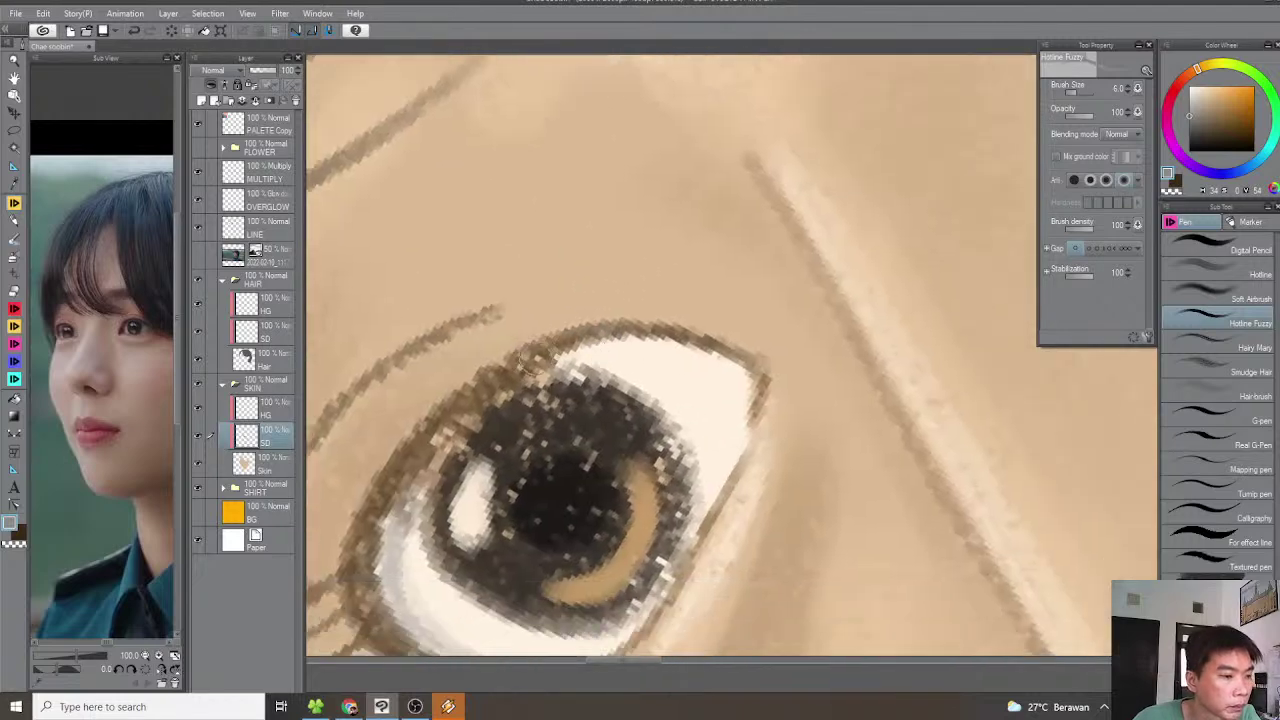
mouse_move(594, 350)
mouse_down()
mouse_move(698, 356)
mouse_move(749, 377)
mouse_move(760, 410)
mouse_up()
mouse_move(560, 375)
mouse_down()
mouse_move(640, 355)
mouse_move(745, 406)
mouse_move(705, 495)
mouse_move(691, 360)
mouse_up()
scroll(728, 455, down, 10)
key(ctrl+at)
scroll(693, 362, down, 1)
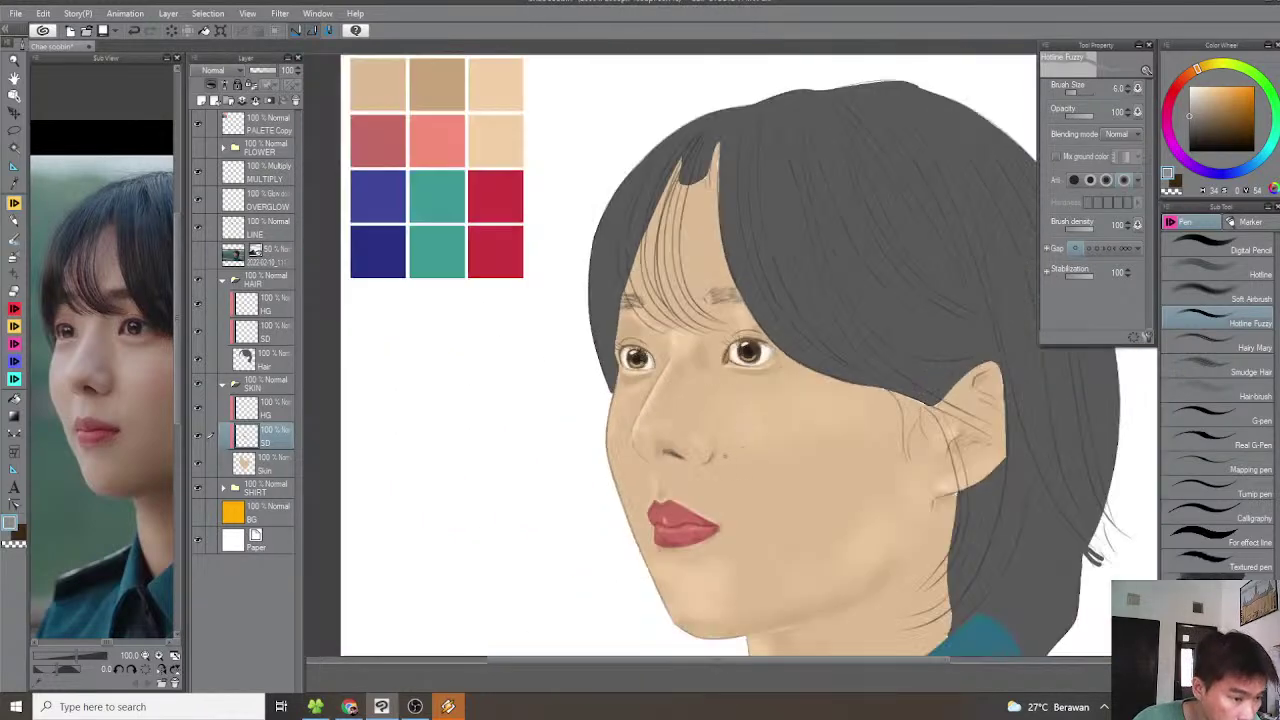
Bring the shirt into view in the reference photo and sample the drawn shirt's teal as the painting colour
scroll(735, 453, down, 3)
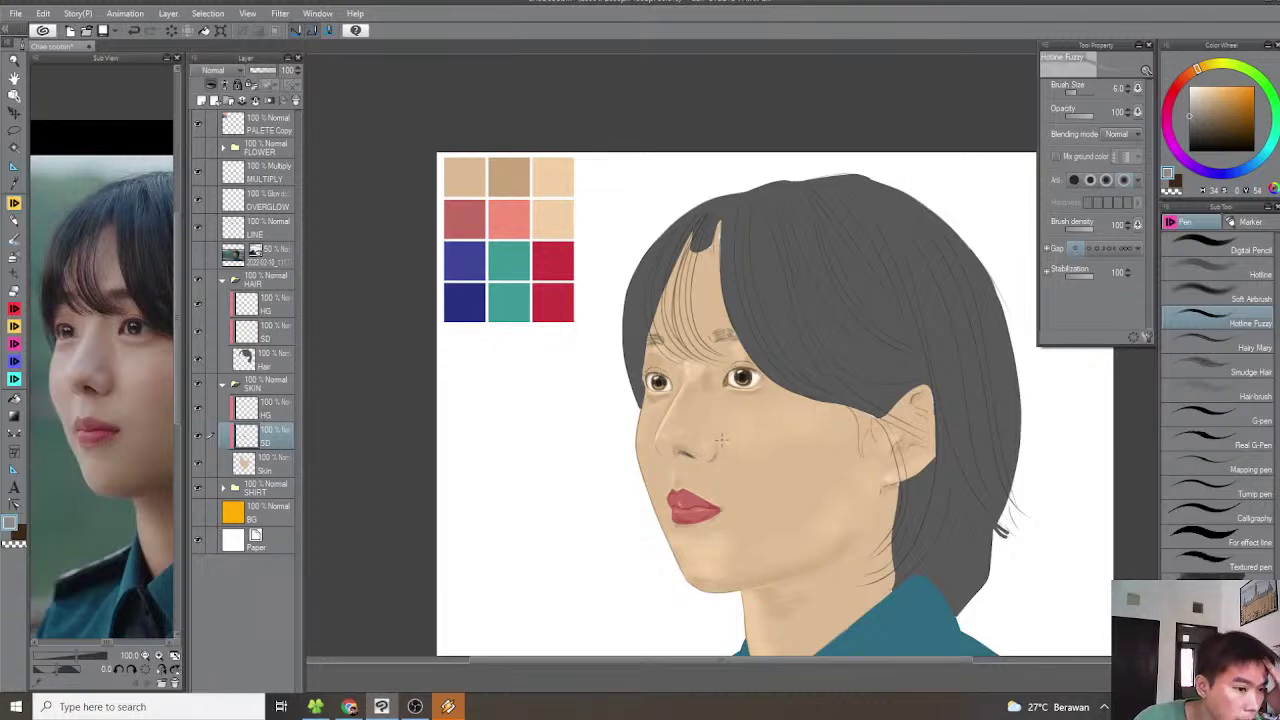
drag(829, 513, 668, 398)
scroll(716, 364, up, 1)
scroll(720, 366, down, 1)
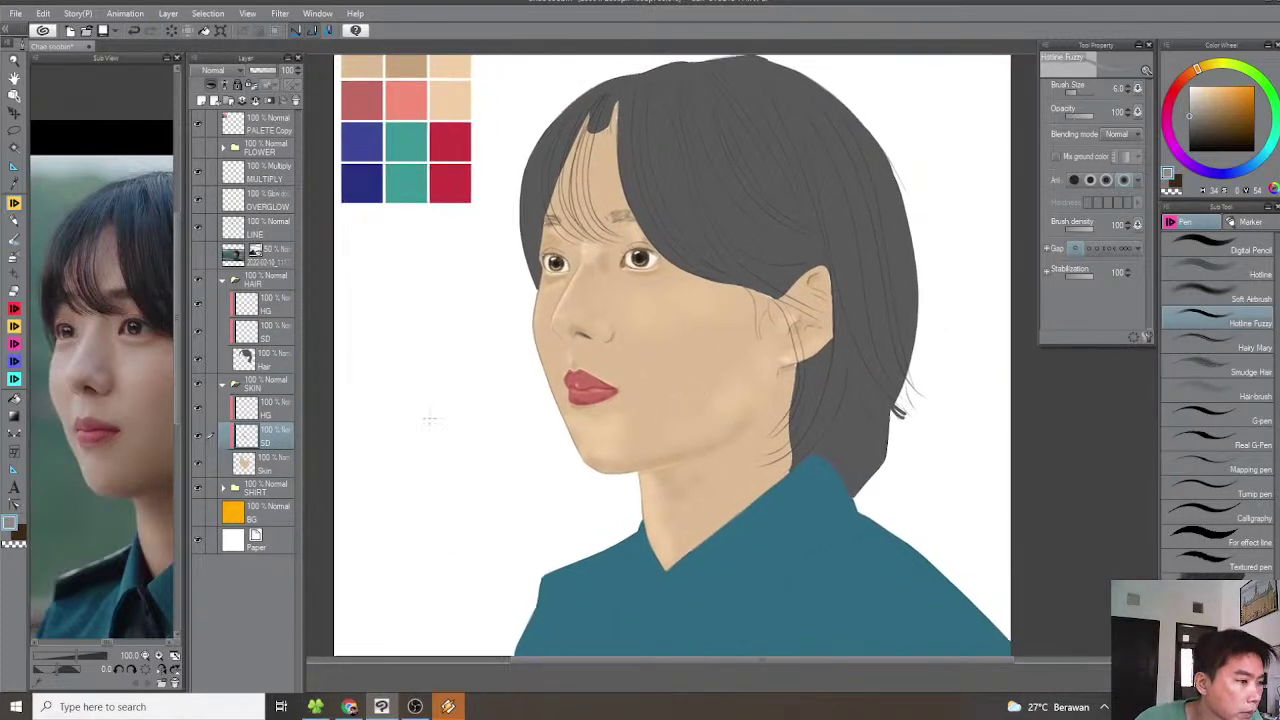
scroll(150, 519, up, 3)
drag(150, 519, 182, 476)
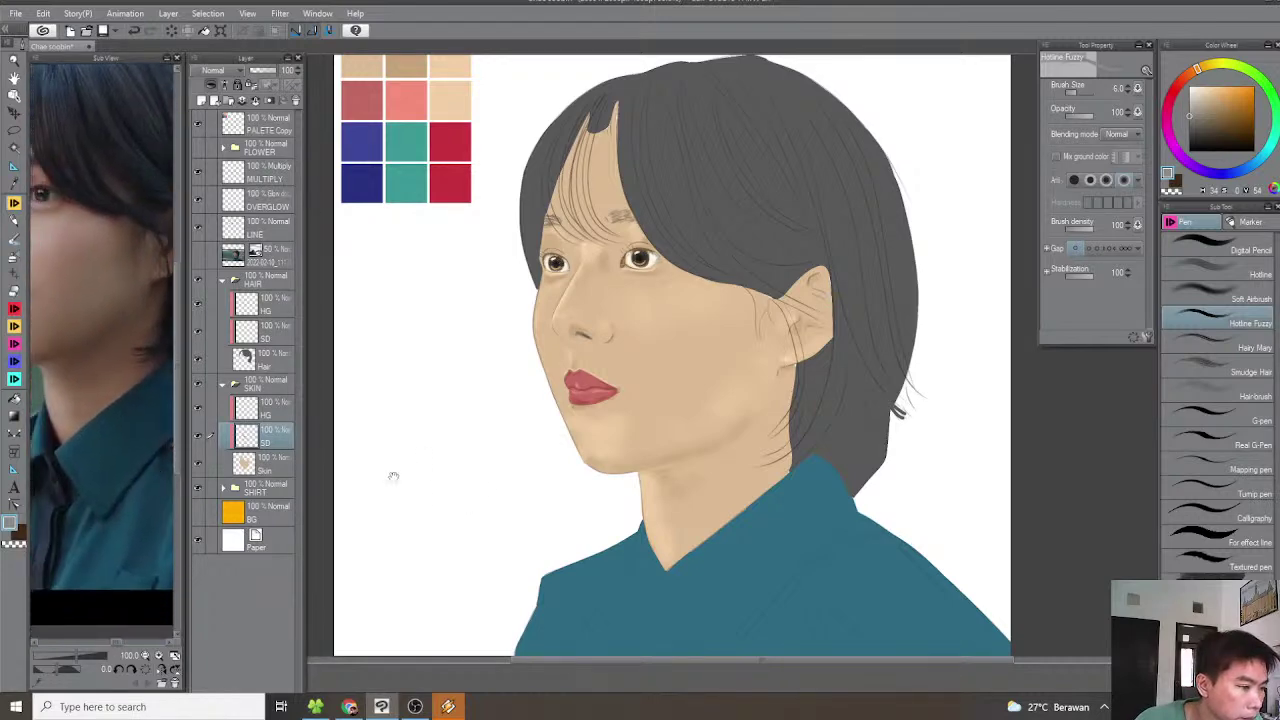
drag(563, 477, 508, 349)
scroll(508, 349, up, 5)
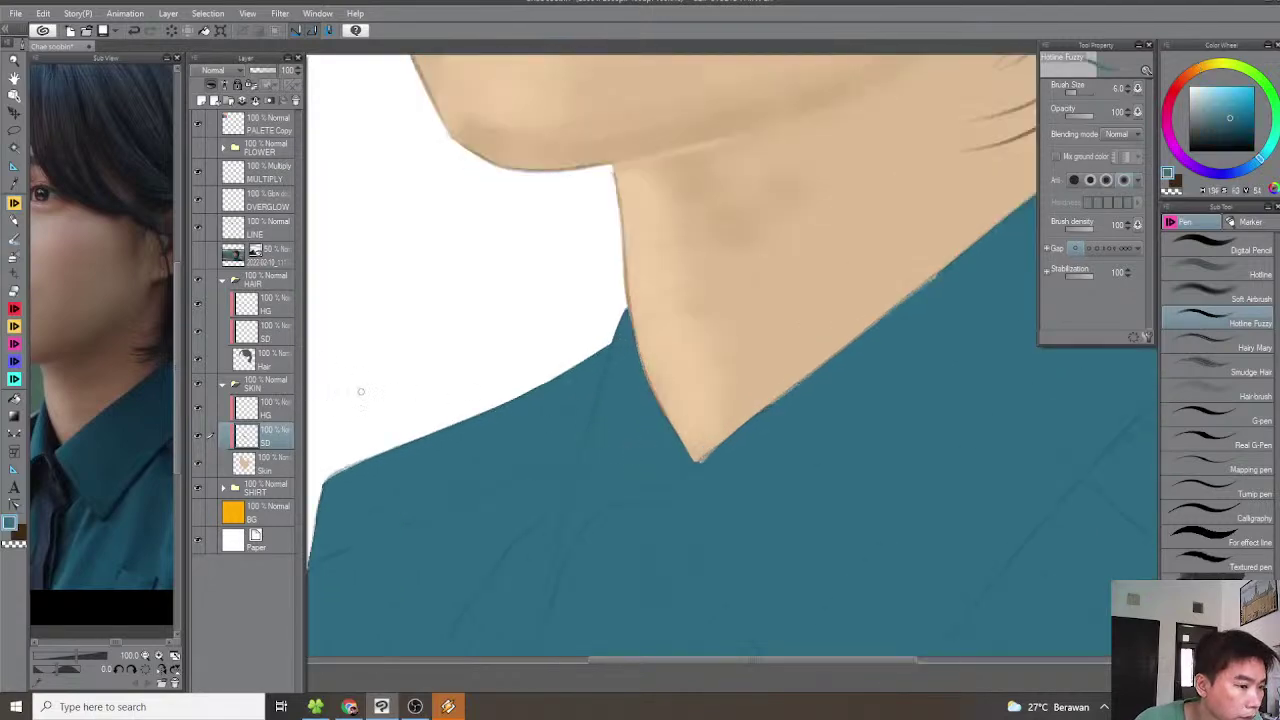
scroll(352, 392, down, 2)
drag(651, 371, 731, 398)
scroll(725, 396, down, 1)
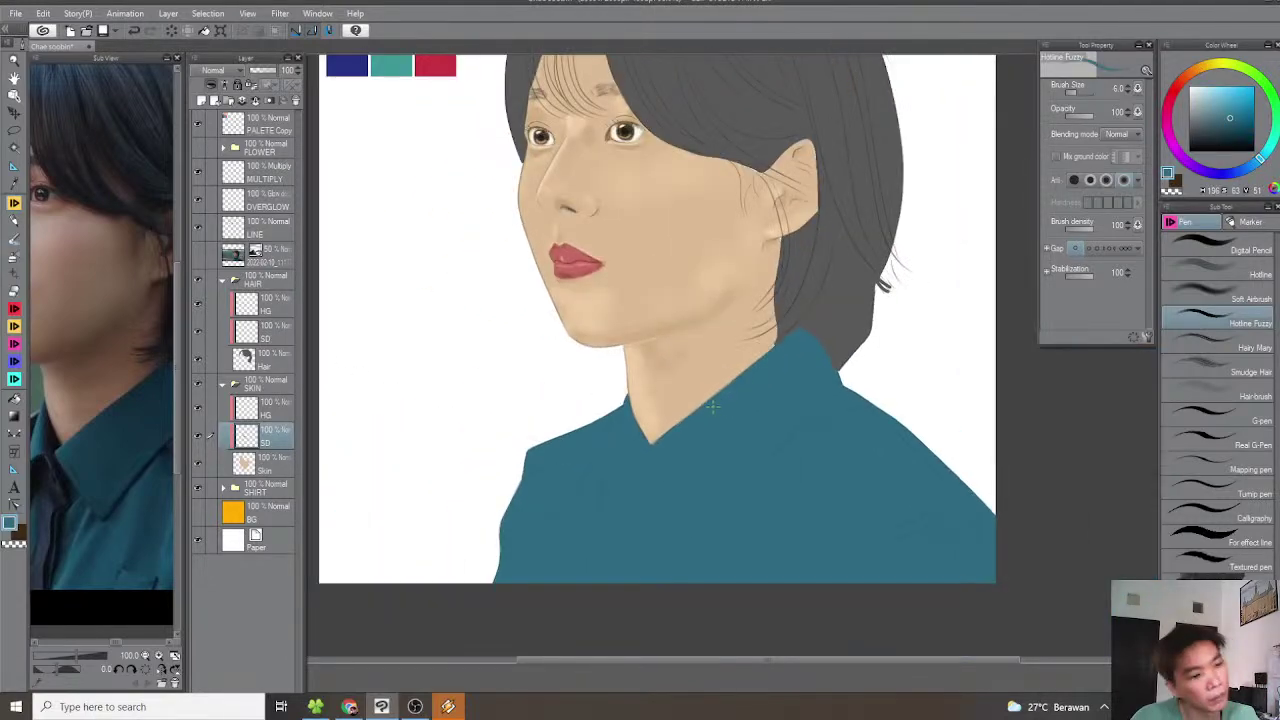
Apply a Hue/Saturation/Luminosity adjustment to the skin's SD layer with luminosity at 10
key(ctrl+u)
scroll(757, 387, up, 1)
drag(1044, 371, 886, 375)
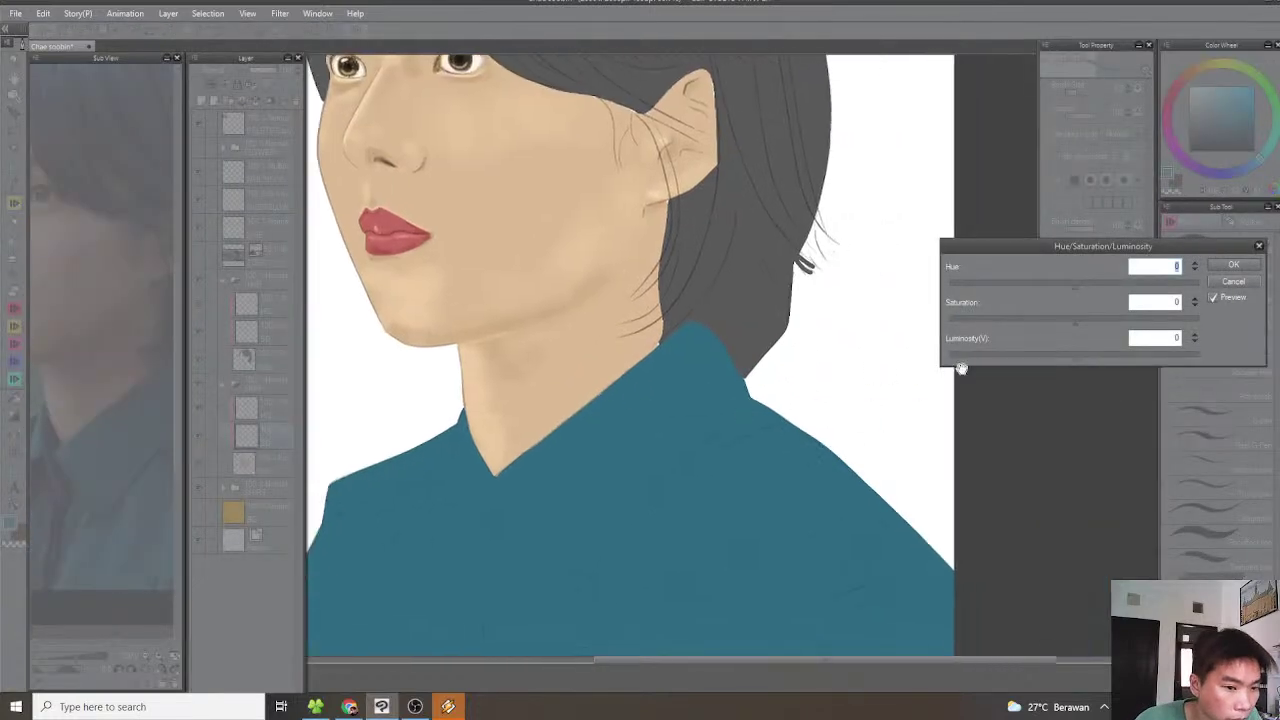
drag(1075, 357, 1087, 357)
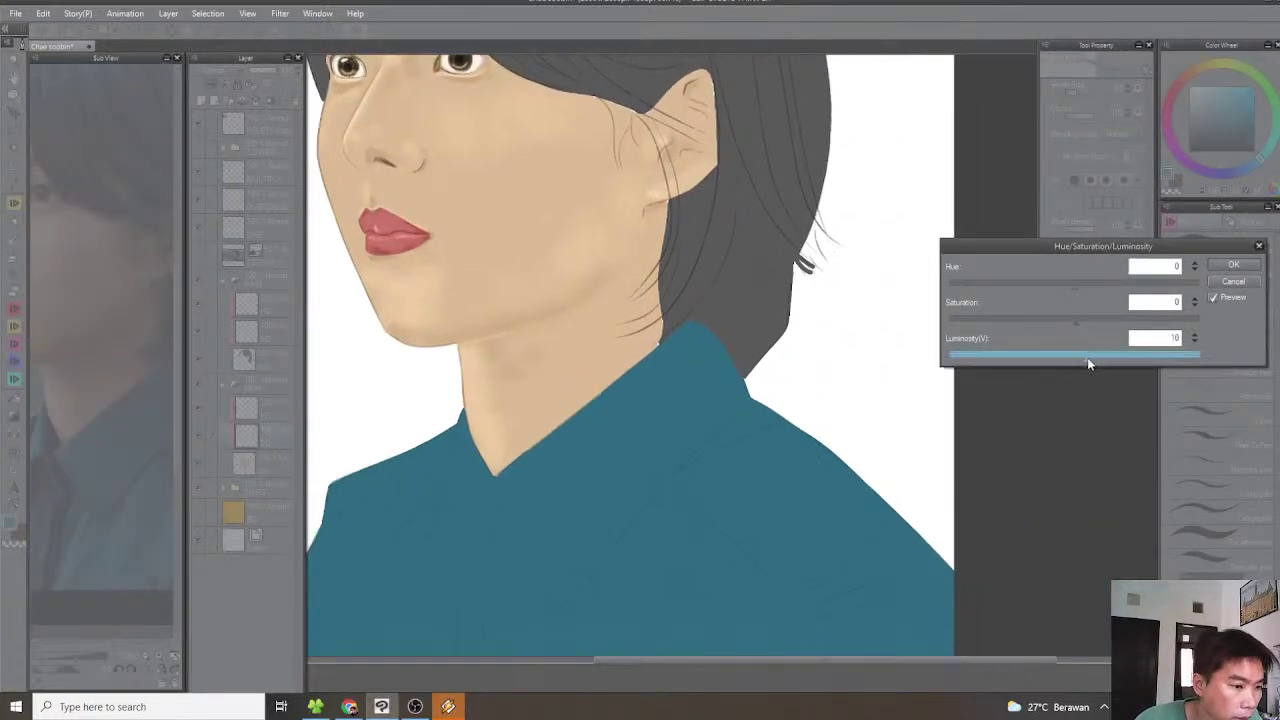
click(1233, 265)
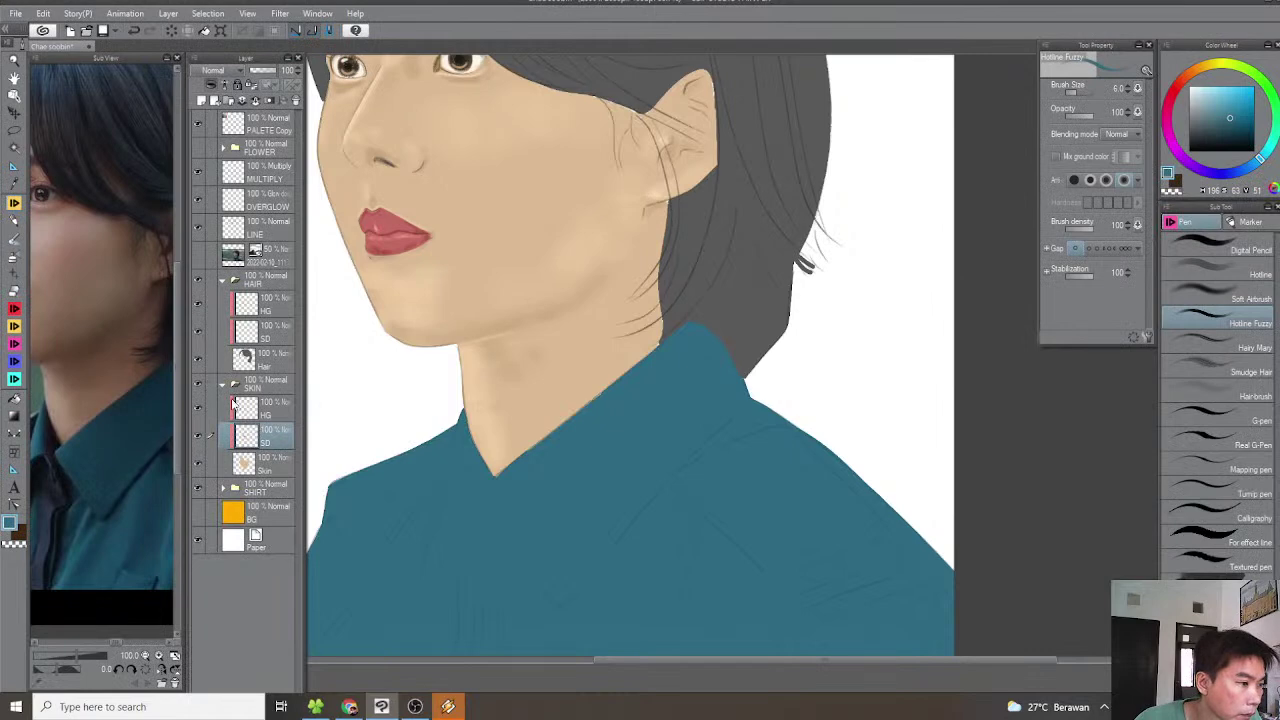
Collapse the SKIN folder, expand the SHIRT folder and lighten the shirt's Layer 2 with luminosity at 7
click(222, 384)
click(224, 405)
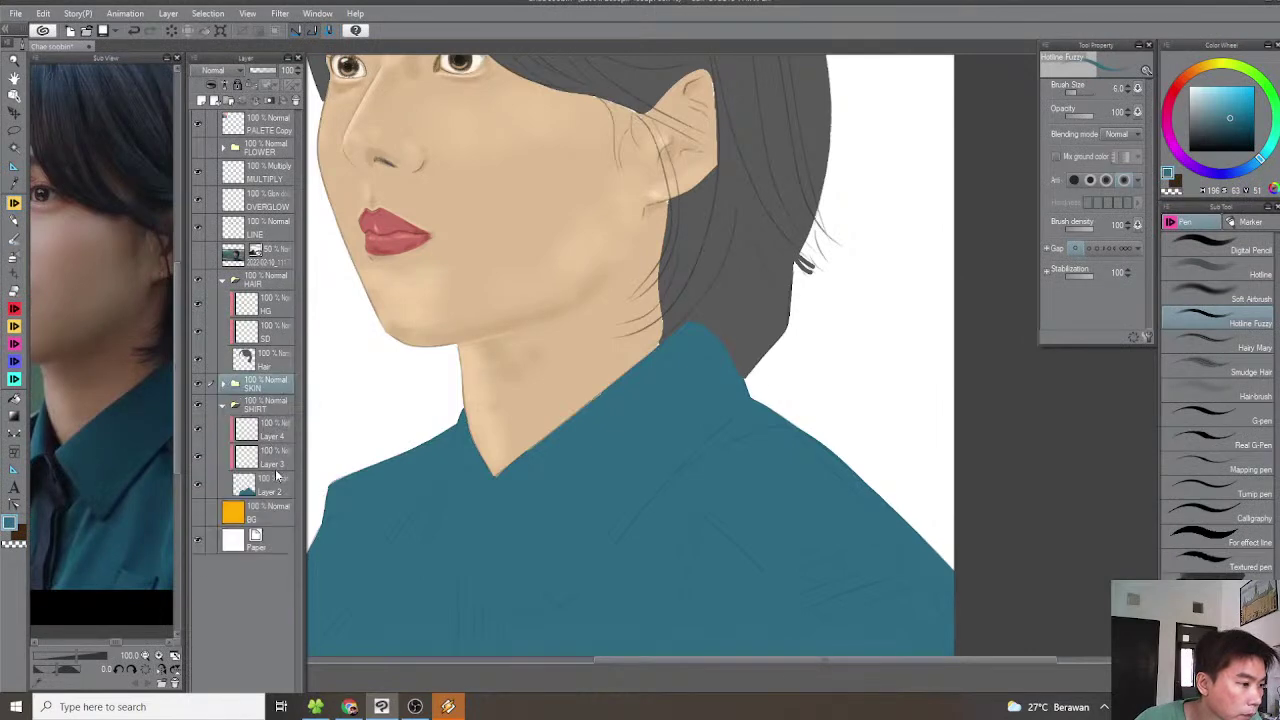
click(265, 486)
key(ctrl+u)
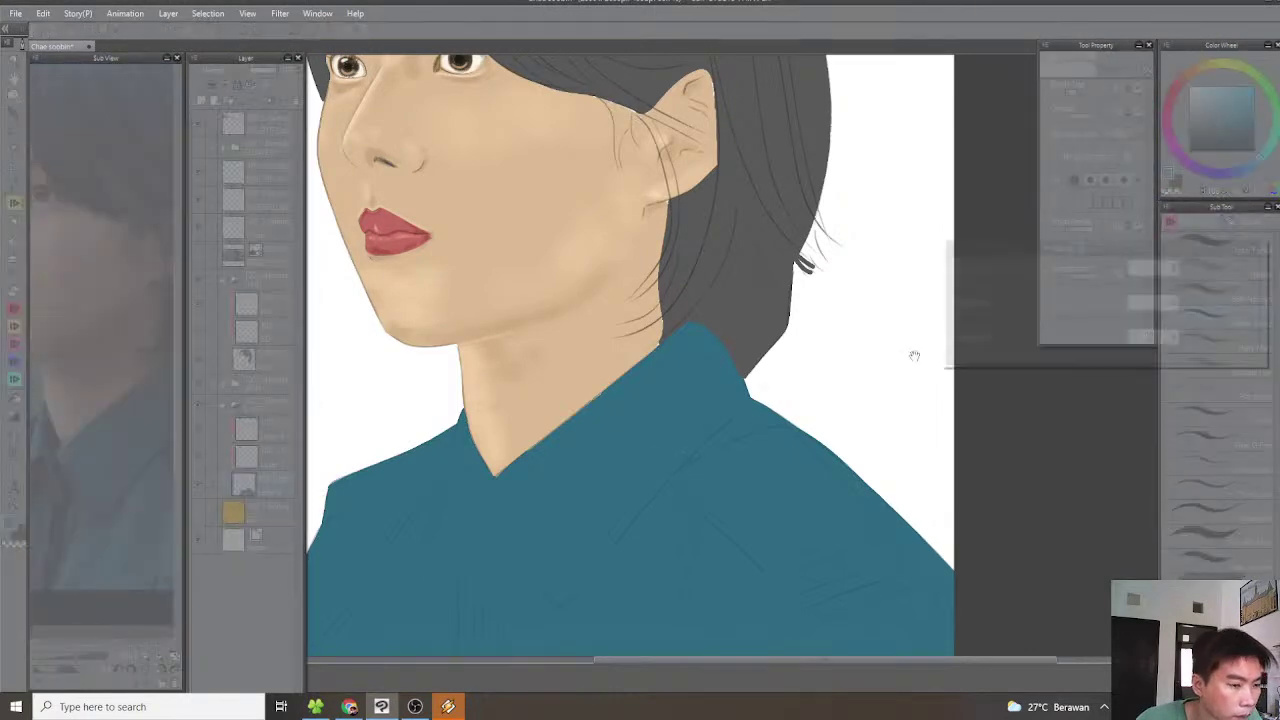
drag(1110, 363, 1084, 359)
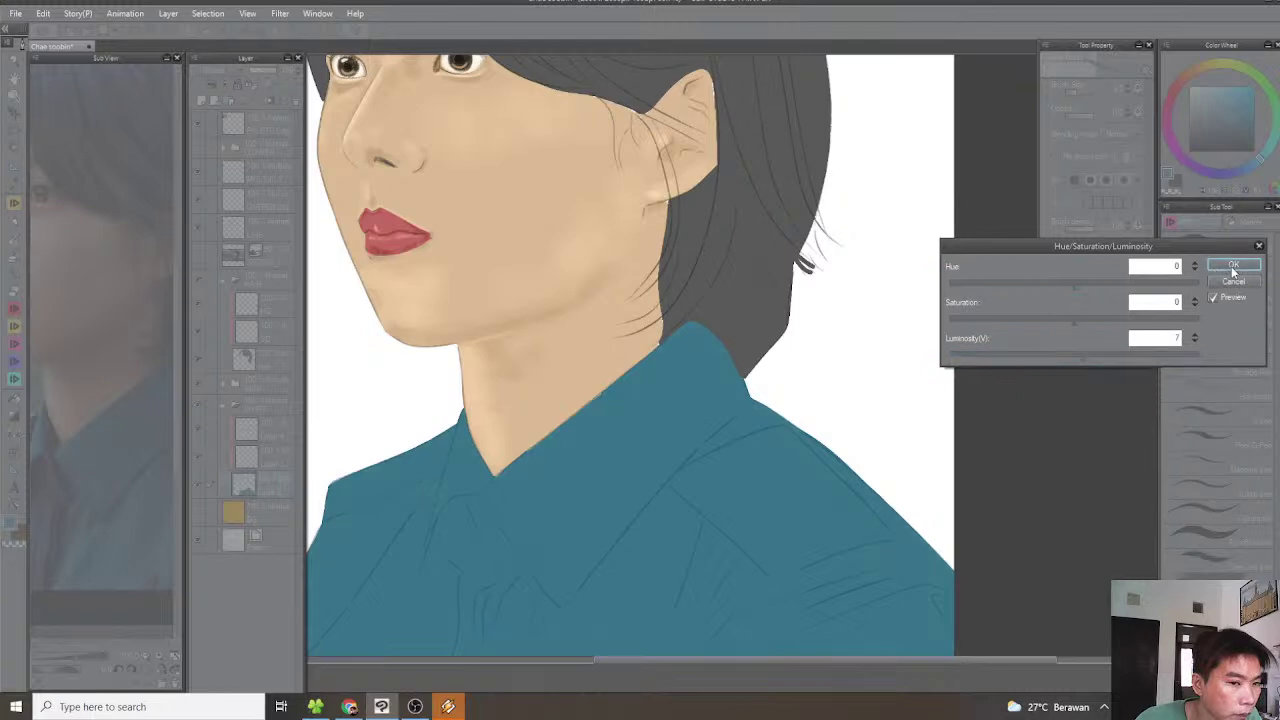
click(1233, 266)
Choose a darker teal and shade the far collar's inner edge along the neck down to the point of the V
scroll(924, 326, down, 3)
scroll(690, 376, up, 2)
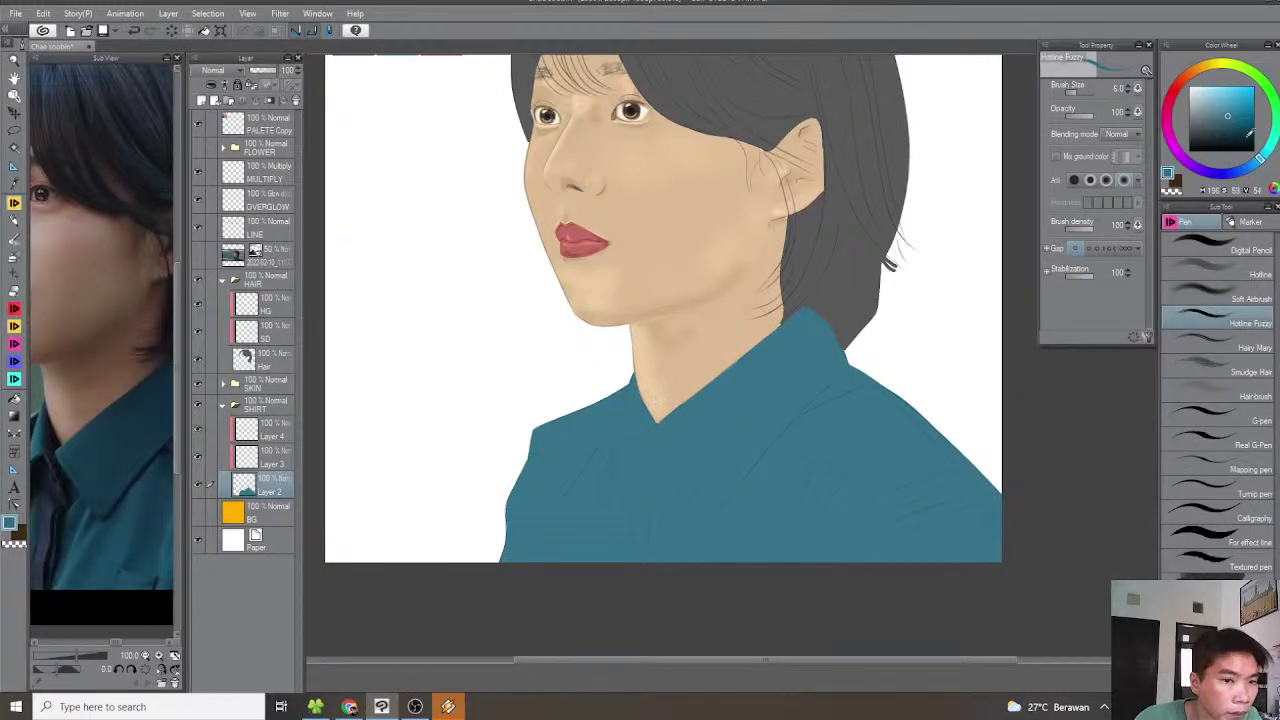
click(1231, 125)
scroll(823, 333, up, 1)
drag(680, 463, 634, 406)
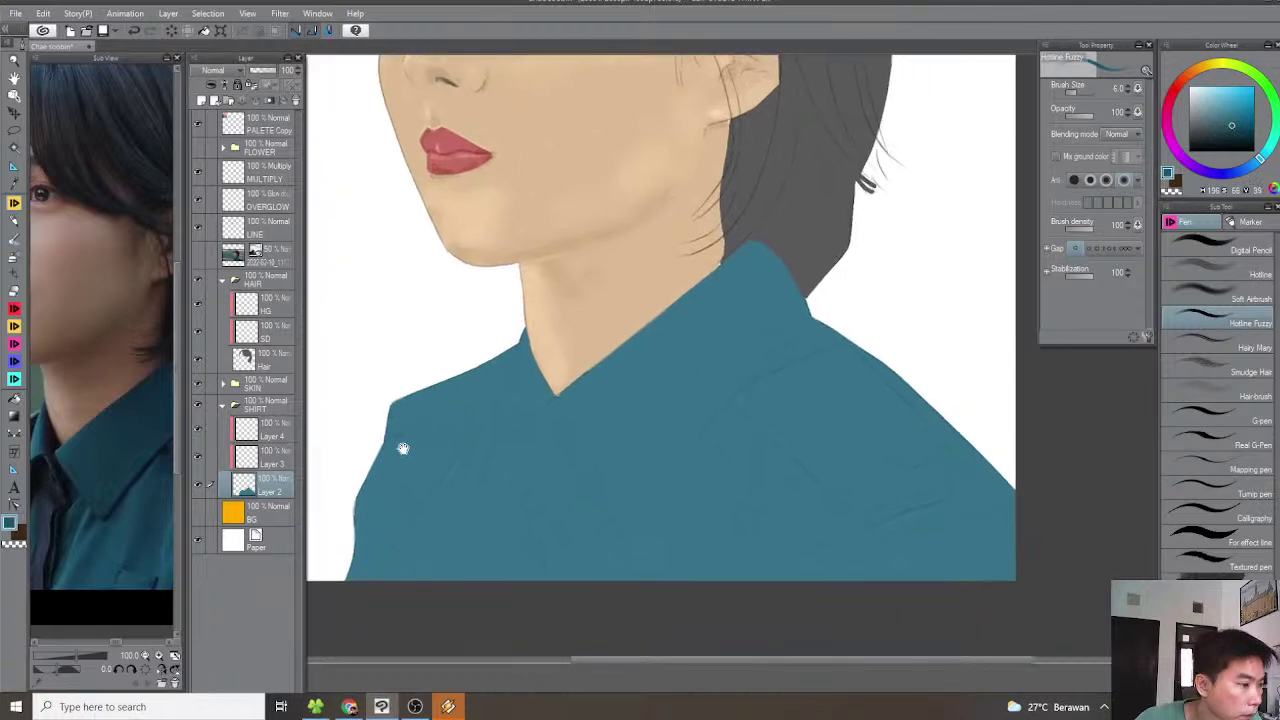
drag(495, 394, 546, 417)
scroll(587, 379, up, 1)
key(asciicircum)
key(asciicircum)
drag(582, 375, 703, 315)
key(asciicircum)
scroll(650, 300, up, 1)
scroll(747, 296, up, 1)
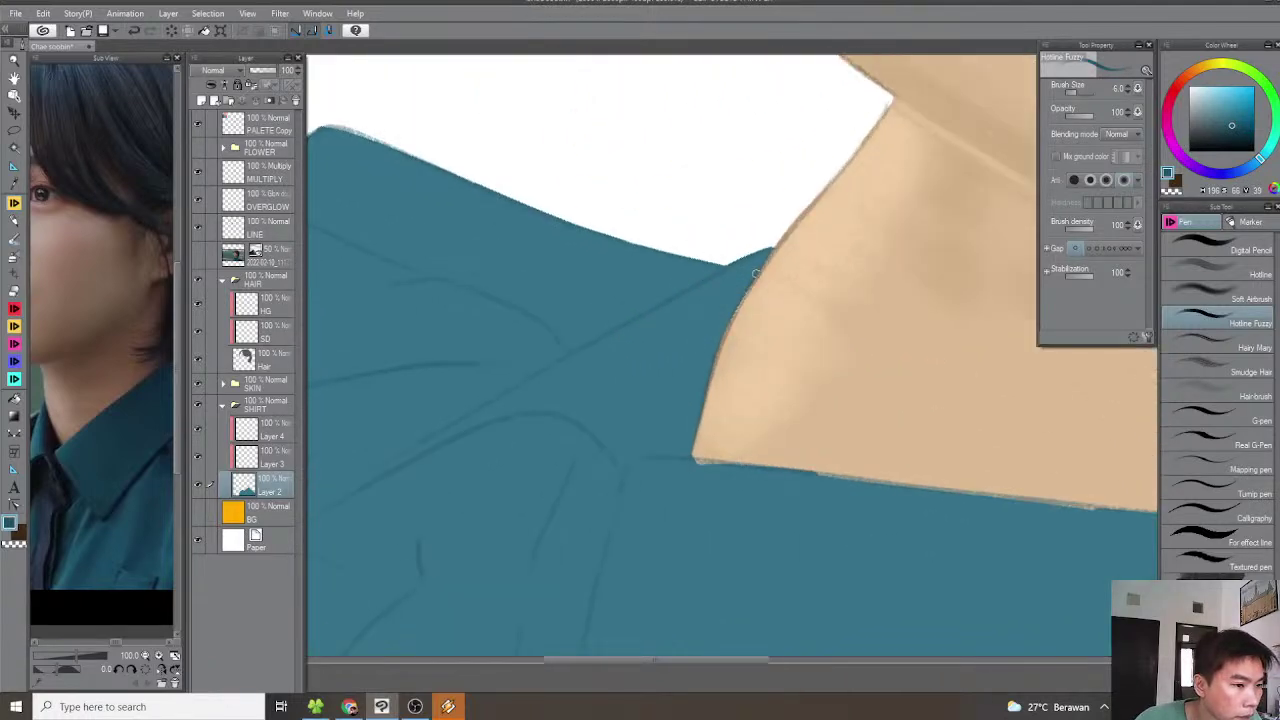
key(asciicircum)
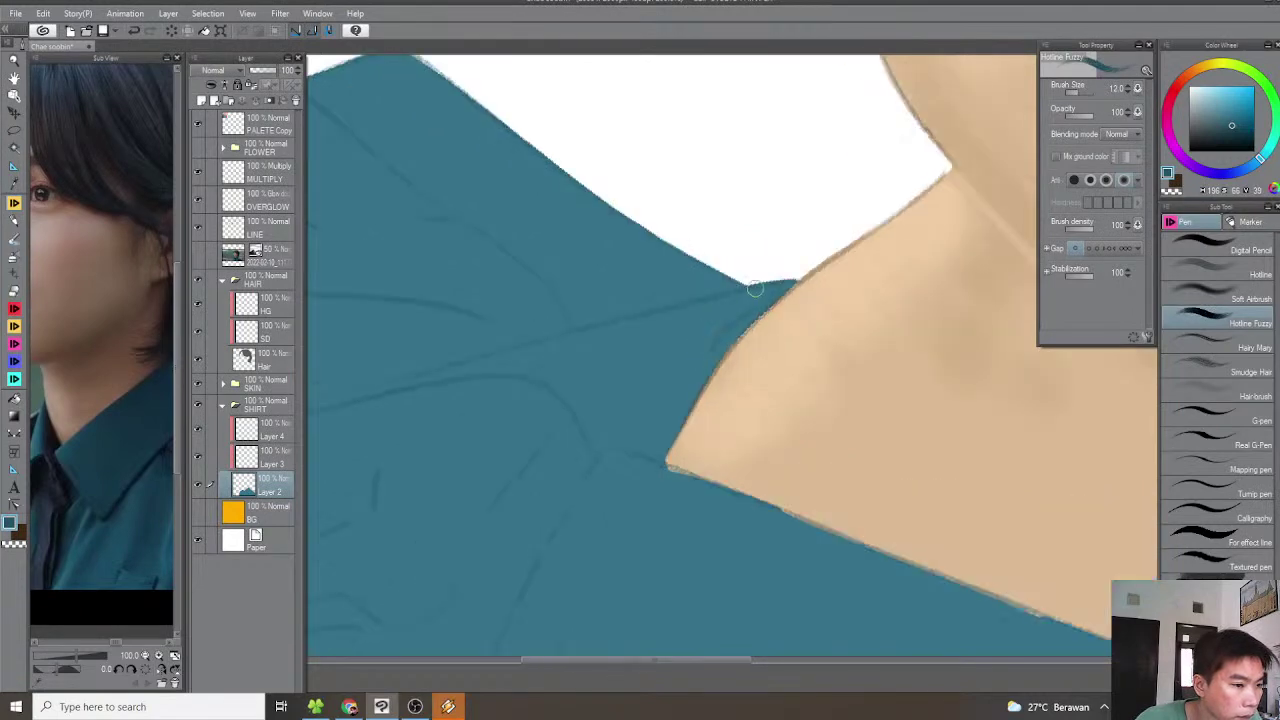
drag(646, 451, 667, 427)
mouse_move(718, 338)
mouse_down()
mouse_move(759, 304)
mouse_move(720, 349)
mouse_move(719, 395)
mouse_move(733, 321)
mouse_move(747, 328)
mouse_move(706, 308)
mouse_up()
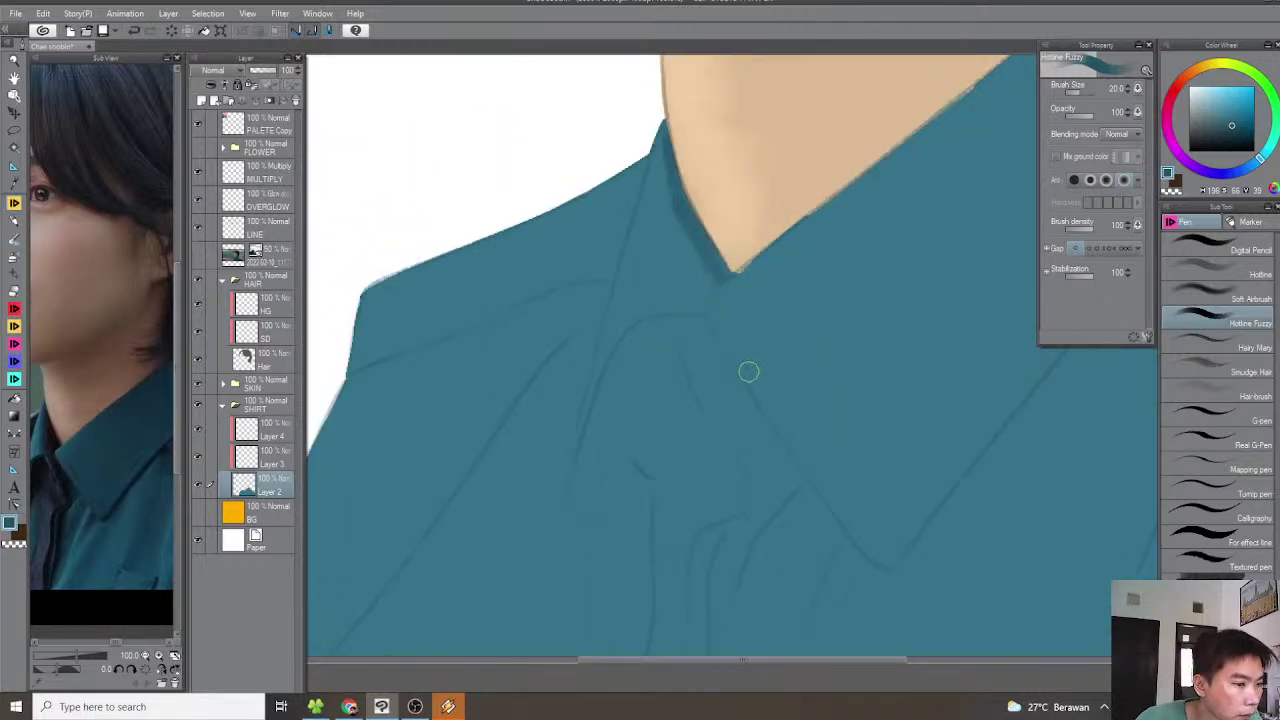
Brush darker teal strokes below the collar's V along the near collar edge, enlarging the brush to size 30
drag(744, 371, 673, 358)
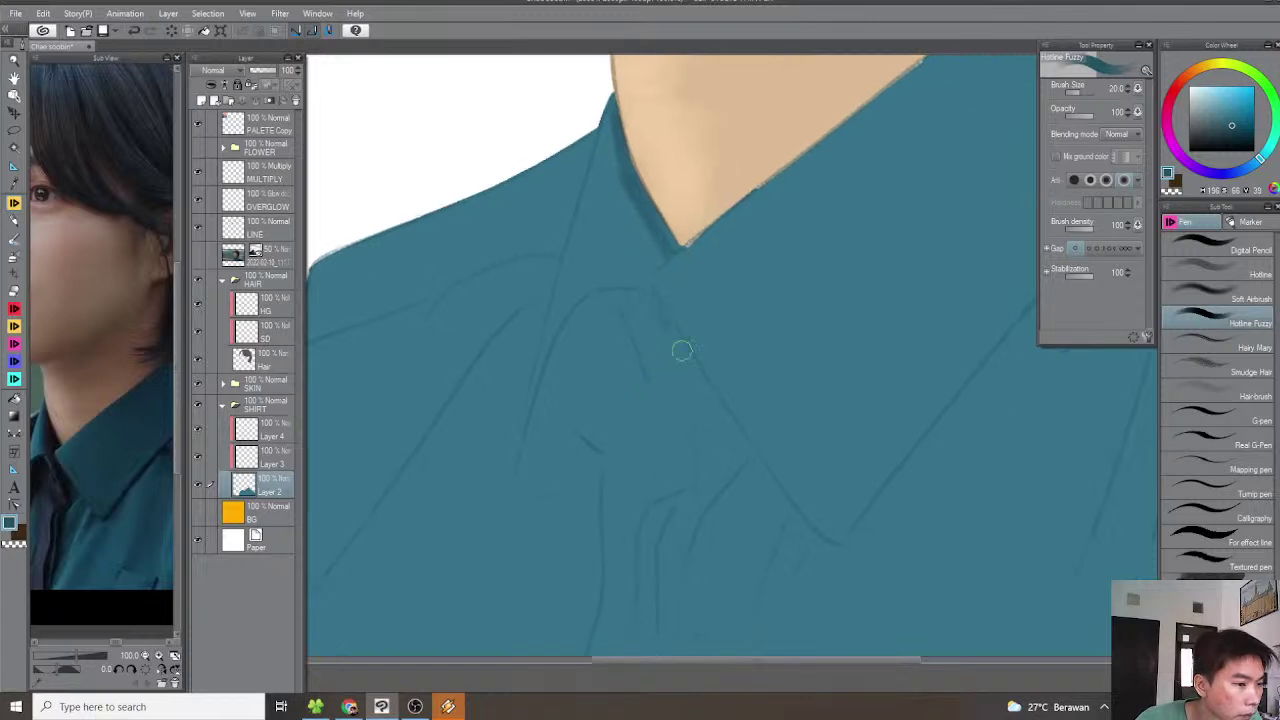
drag(673, 338, 690, 371)
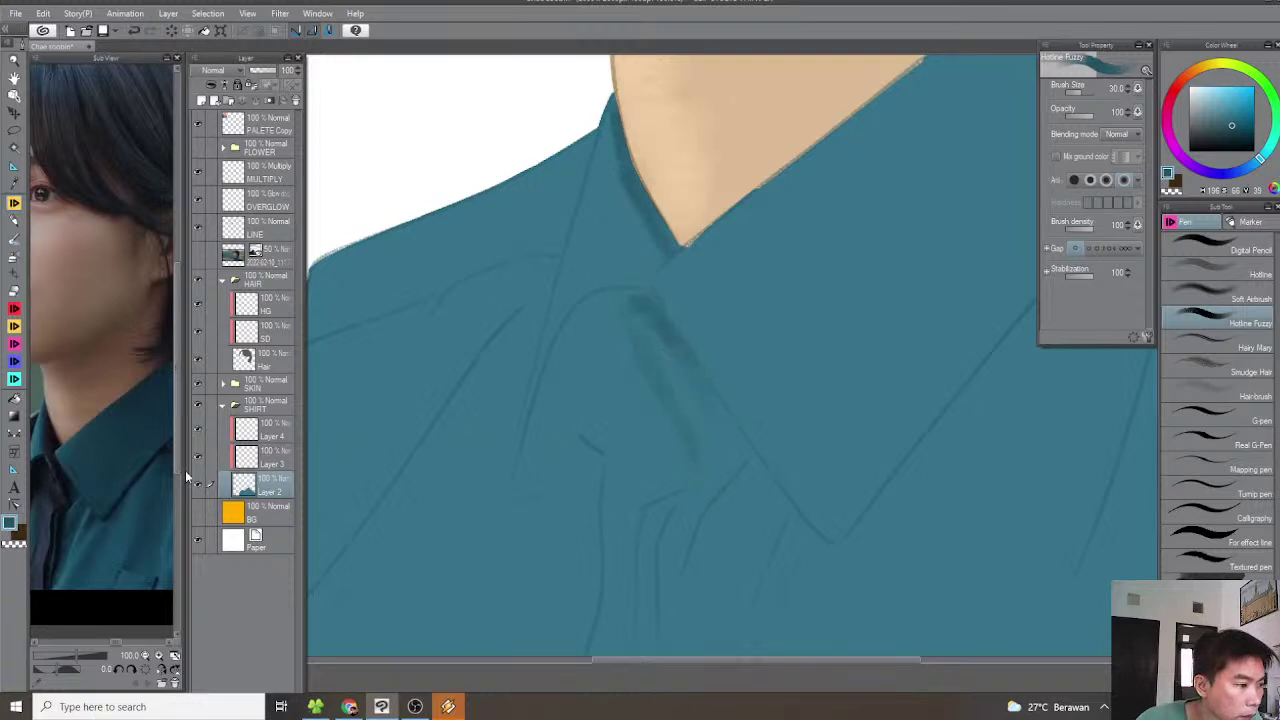
drag(145, 477, 164, 484)
Paint a dark teal arch beneath the collar opening and down the far collar's edge with the brush at size 40
mouse_move(540, 446)
mouse_down()
mouse_move(605, 398)
mouse_move(603, 420)
mouse_move(640, 294)
mouse_move(706, 271)
mouse_move(738, 288)
mouse_up()
key(])
key(asciicircum)
key(asciicircum)
drag(629, 320, 651, 294)
mouse_move(591, 350)
mouse_down()
mouse_move(671, 277)
mouse_move(732, 283)
mouse_move(704, 385)
mouse_up()
key(space)
key(minus)
key(space)
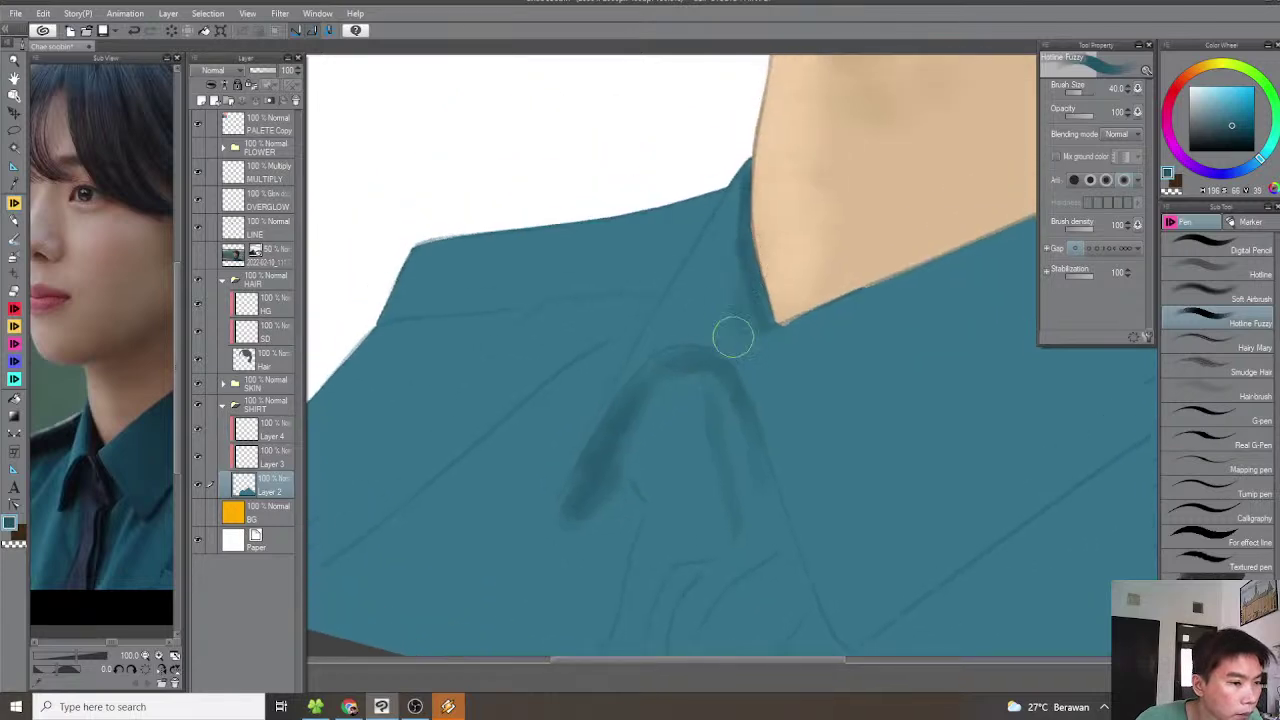
Paint the tie in dark teal from the knot below the collar down to the canvas's lower edge
scroll(742, 328, down, 2)
key(minus)
key(space)
drag(799, 346, 769, 322)
mouse_move(731, 391)
mouse_down()
mouse_move(705, 386)
mouse_move(706, 317)
mouse_up()
scroll(700, 360, up, 1)
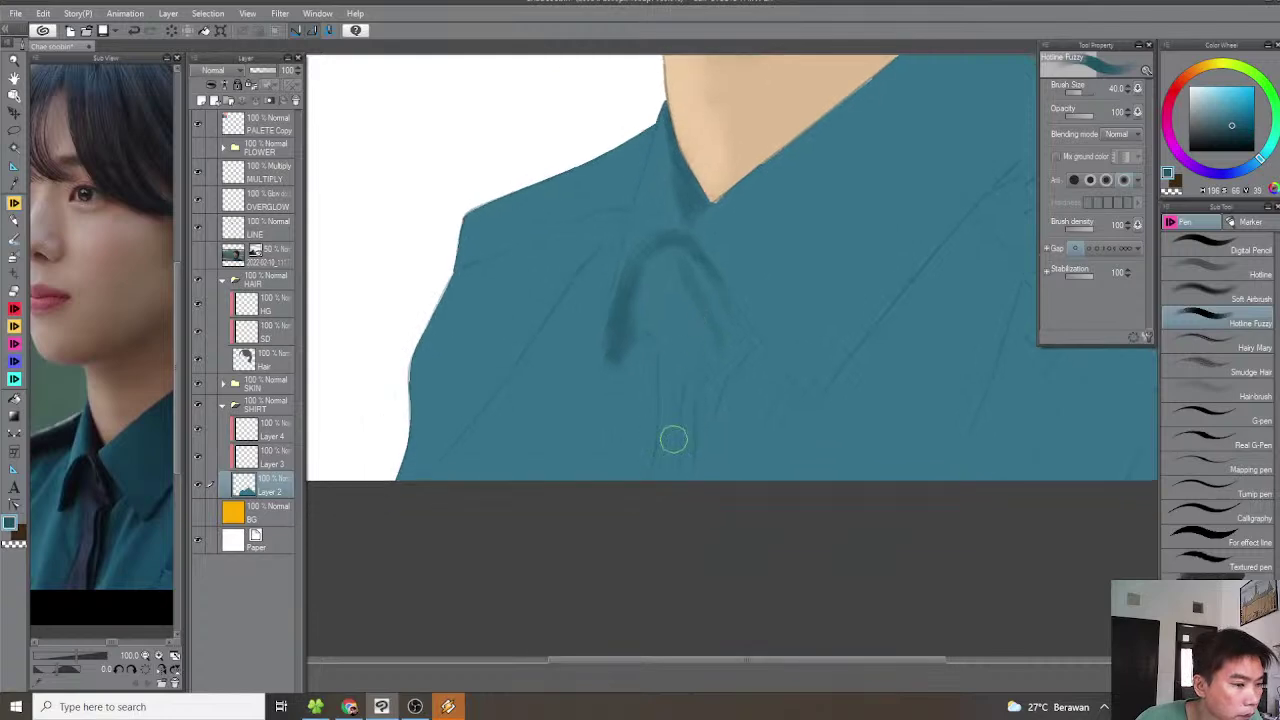
key(asciicircum)
scroll(660, 463, up, 1)
mouse_move(606, 474)
mouse_down()
mouse_move(646, 406)
mouse_move(627, 479)
mouse_move(649, 423)
mouse_up()
drag(644, 478, 683, 354)
mouse_move(659, 420)
mouse_down()
mouse_move(670, 371)
mouse_move(659, 364)
mouse_move(639, 454)
mouse_move(601, 524)
mouse_move(652, 425)
mouse_move(663, 359)
mouse_move(713, 368)
mouse_move(659, 387)
mouse_move(698, 368)
mouse_move(689, 411)
mouse_move(667, 421)
mouse_move(707, 312)
mouse_move(699, 417)
mouse_move(707, 328)
mouse_move(721, 417)
mouse_move(685, 414)
mouse_move(651, 491)
mouse_move(707, 431)
mouse_move(662, 521)
mouse_move(668, 497)
mouse_move(641, 596)
mouse_move(655, 507)
mouse_move(614, 619)
mouse_move(659, 501)
mouse_move(630, 566)
mouse_up()
key(space)
key(space)
mouse_move(688, 388)
mouse_down()
mouse_move(656, 466)
mouse_move(687, 397)
mouse_move(702, 298)
mouse_move(699, 444)
mouse_move(687, 453)
mouse_move(717, 409)
mouse_move(719, 455)
mouse_move(676, 484)
mouse_move(694, 489)
mouse_move(668, 505)
mouse_up()
scroll(704, 461, down, 2)
mouse_move(704, 461)
mouse_down()
mouse_move(710, 447)
mouse_move(660, 452)
mouse_up()
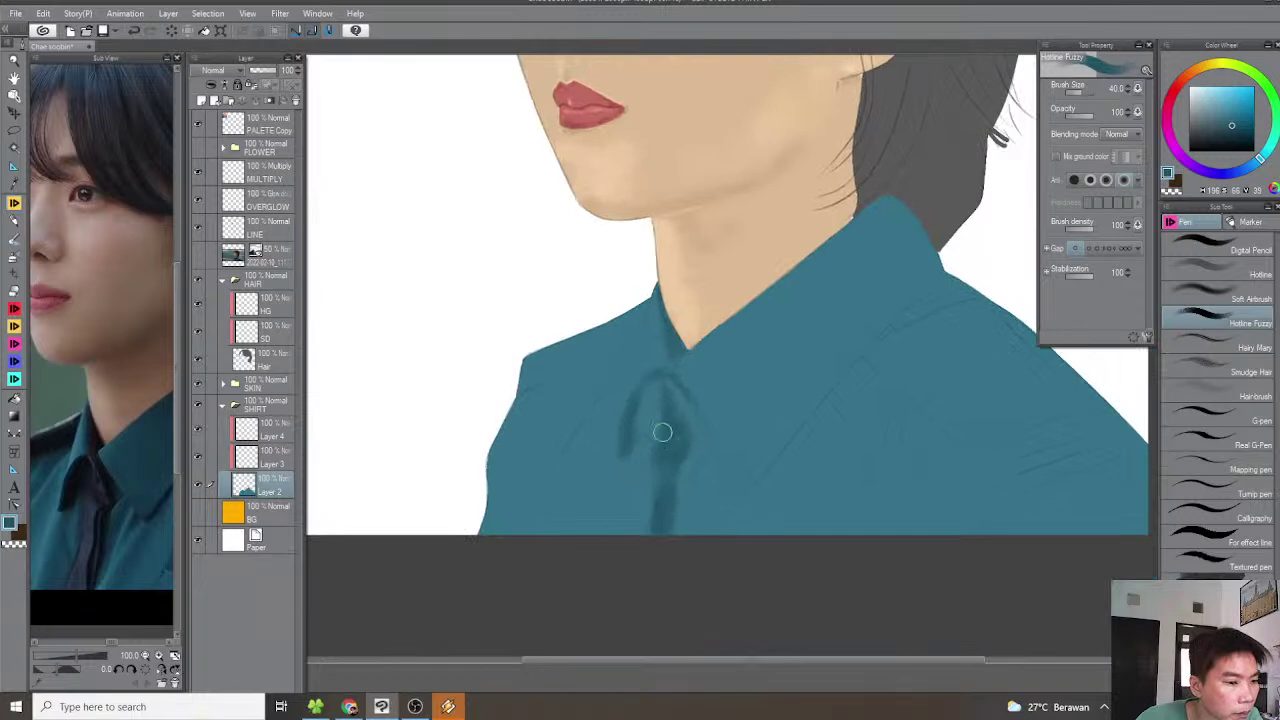
Shade the near collar's front edge from the arch toward its tip and the folds between tie and collar tip, brush size 20
drag(111, 547, 83, 536)
scroll(633, 414, up, 3)
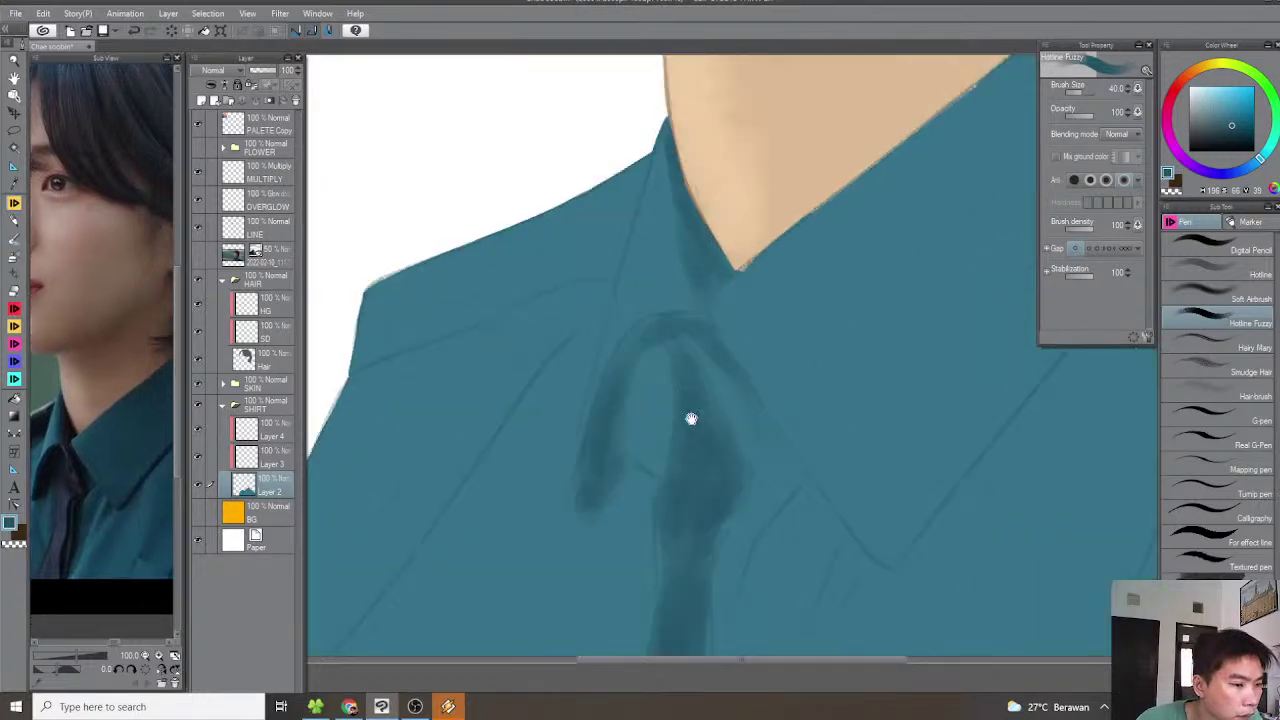
drag(673, 360, 720, 263)
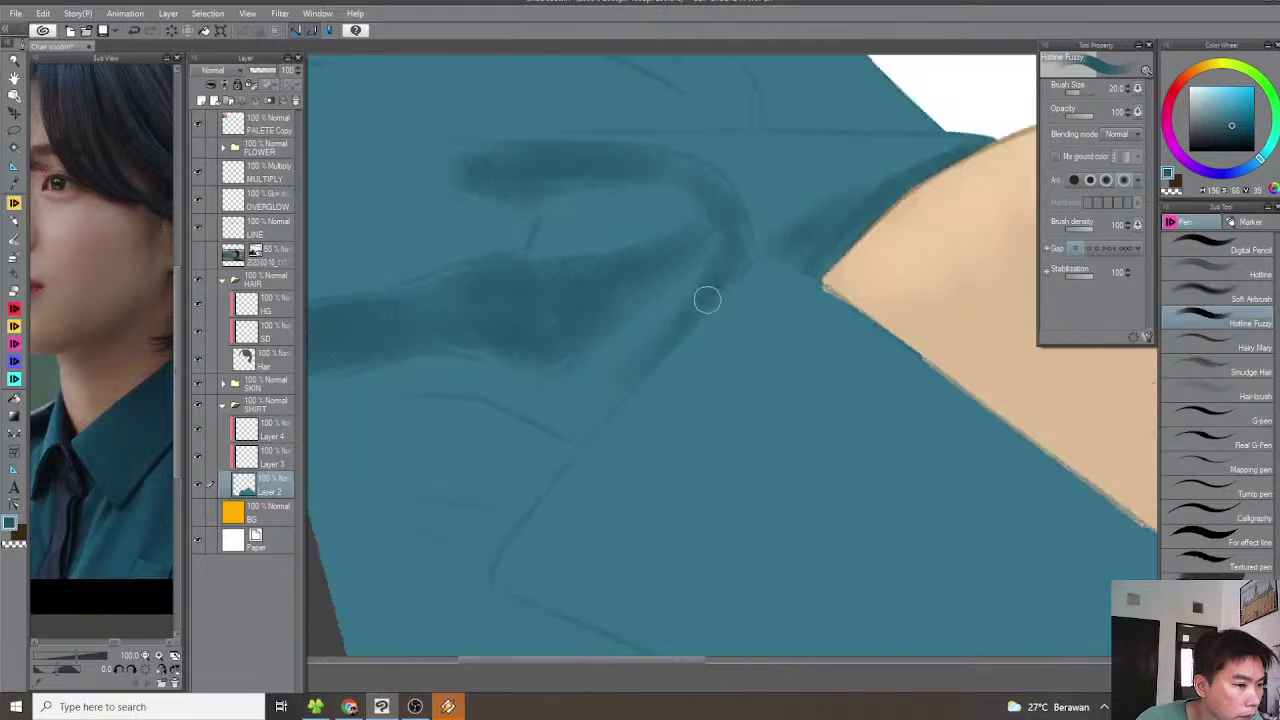
drag(591, 423, 731, 357)
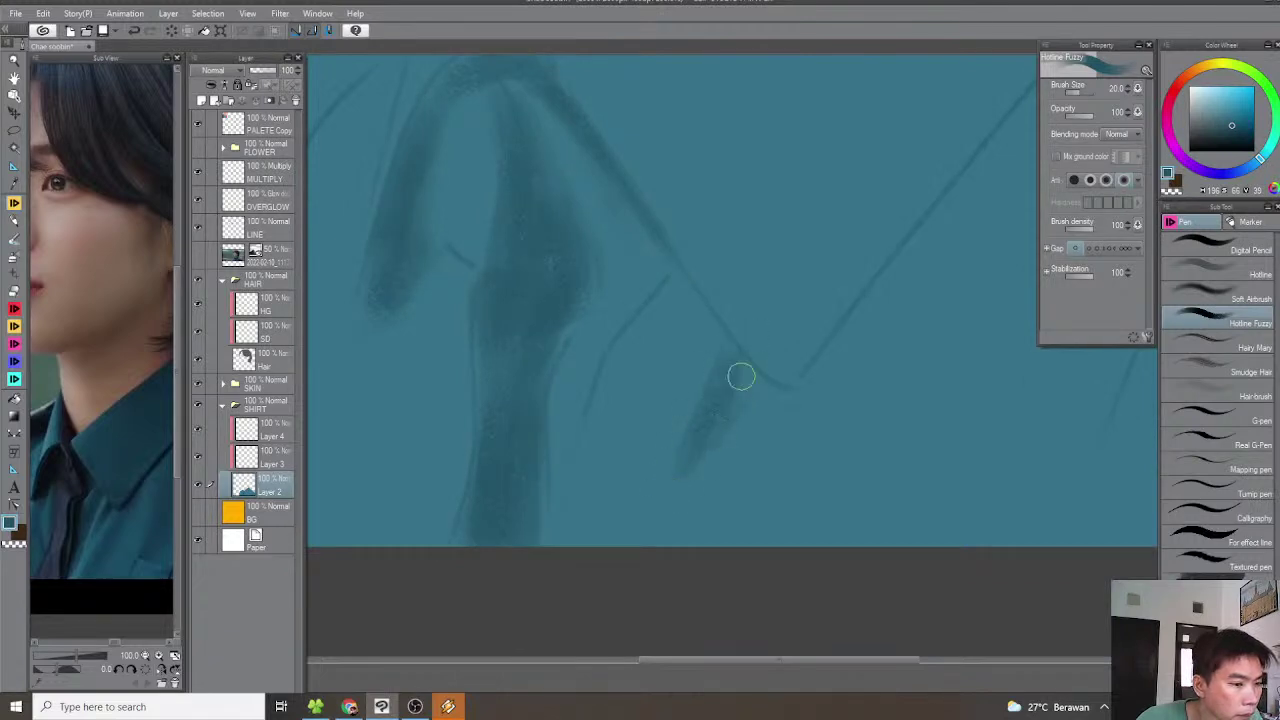
mouse_move(691, 398)
mouse_down()
mouse_move(661, 359)
mouse_move(601, 490)
mouse_up()
scroll(647, 403, down, 2)
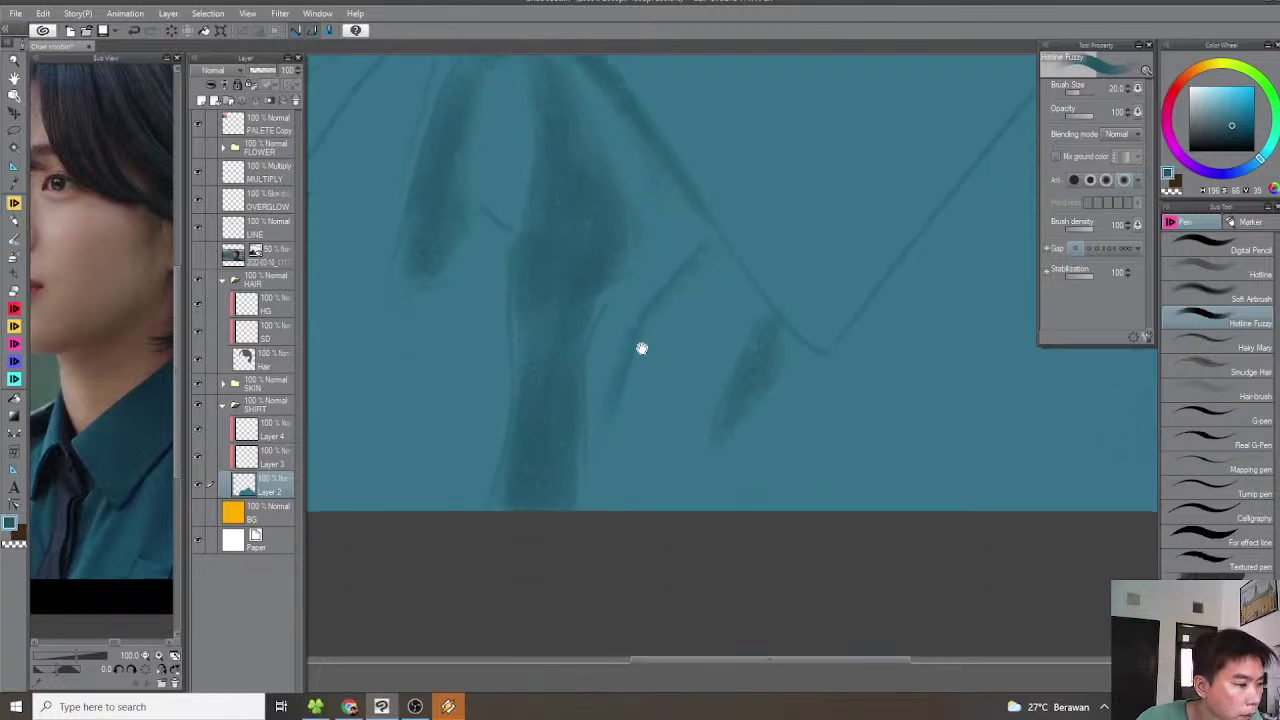
Brush a dark teal shadow along the near collar's lower edge, starting at its tip and heading toward the shoulder
drag(147, 513, 64, 522)
scroll(385, 451, down, 2)
drag(688, 380, 695, 410)
key(asciicircum)
key(asciicircum)
scroll(666, 402, up, 2)
scroll(666, 399, up, 1)
drag(597, 387, 775, 342)
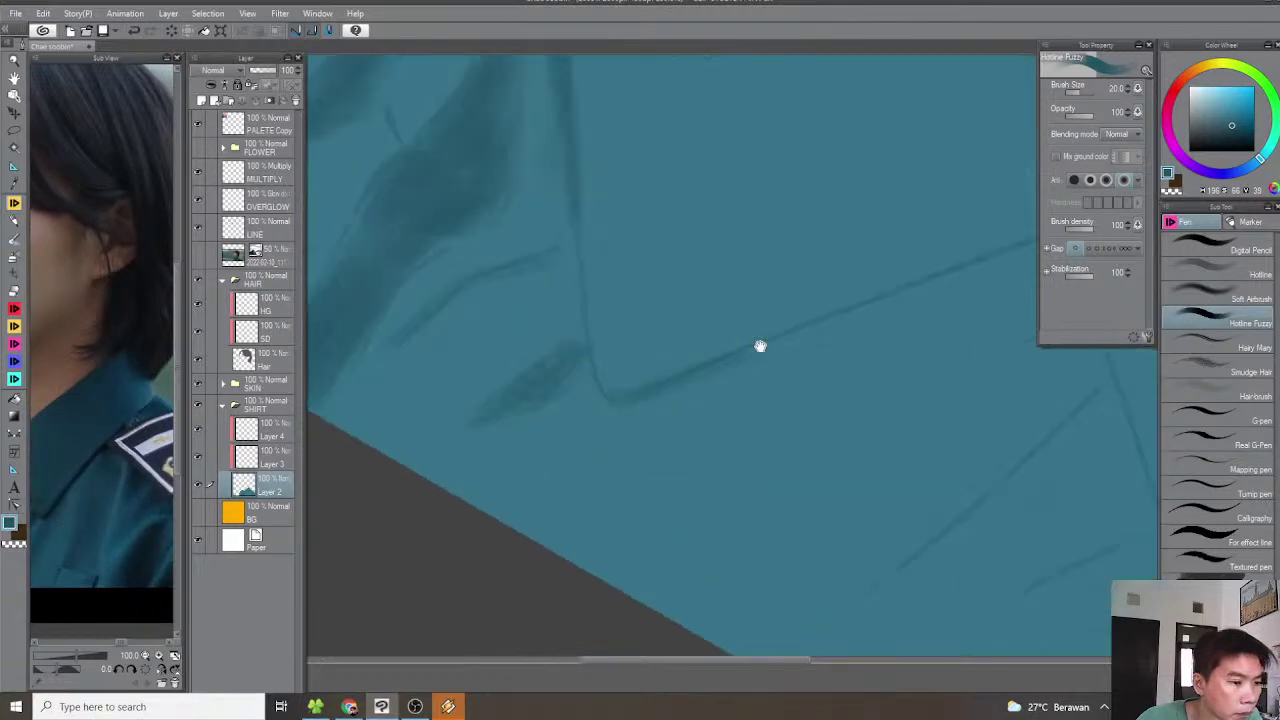
drag(649, 386, 527, 438)
mouse_move(728, 358)
mouse_down()
mouse_move(957, 274)
mouse_move(489, 450)
mouse_up()
Extend the shadow under the near collar as a thin line up to the shoulder with the brush at size 10
key(bracketleft)
drag(699, 371, 645, 391)
scroll(827, 323, down, 2)
drag(757, 343, 675, 403)
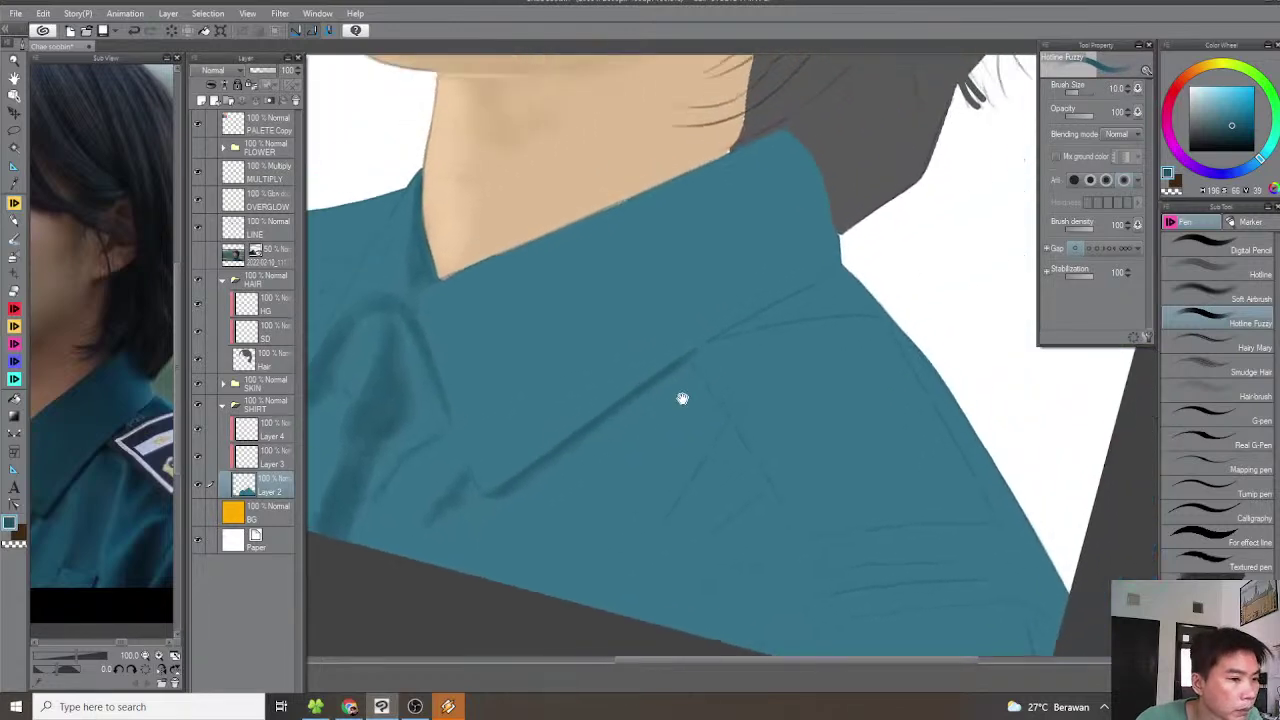
scroll(704, 371, down, 2)
scroll(657, 400, up, 3)
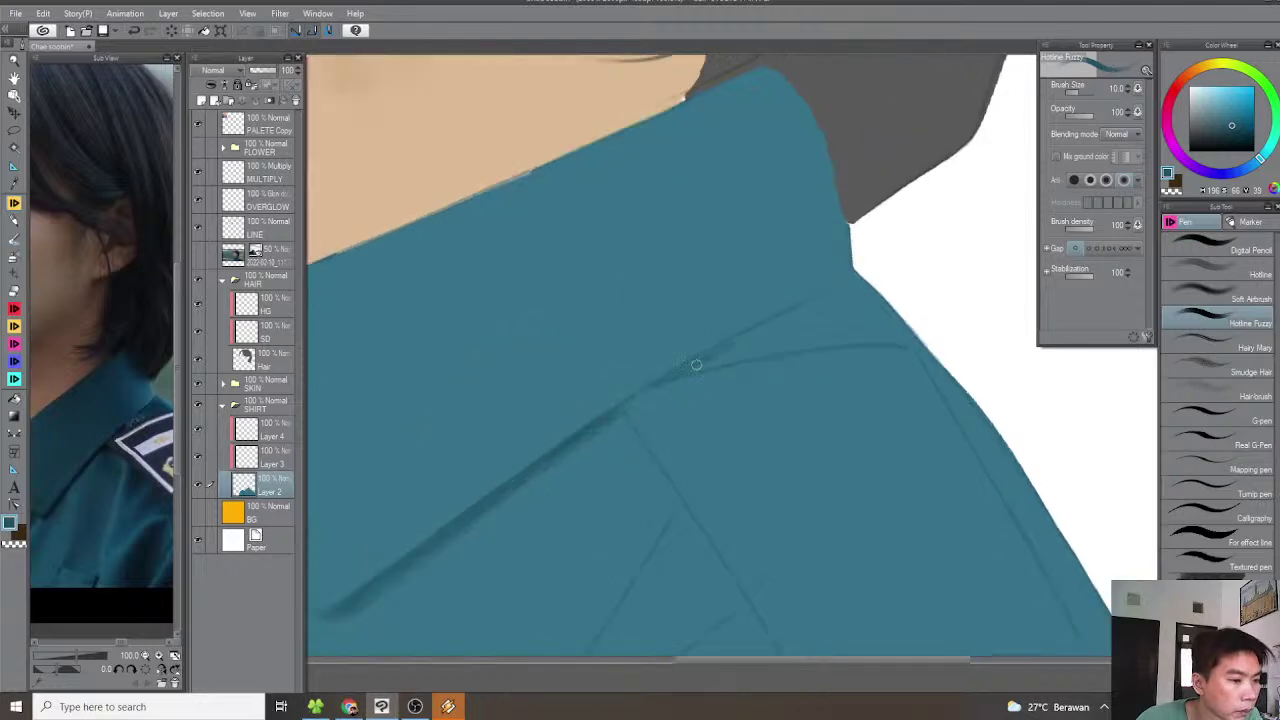
drag(737, 343, 682, 374)
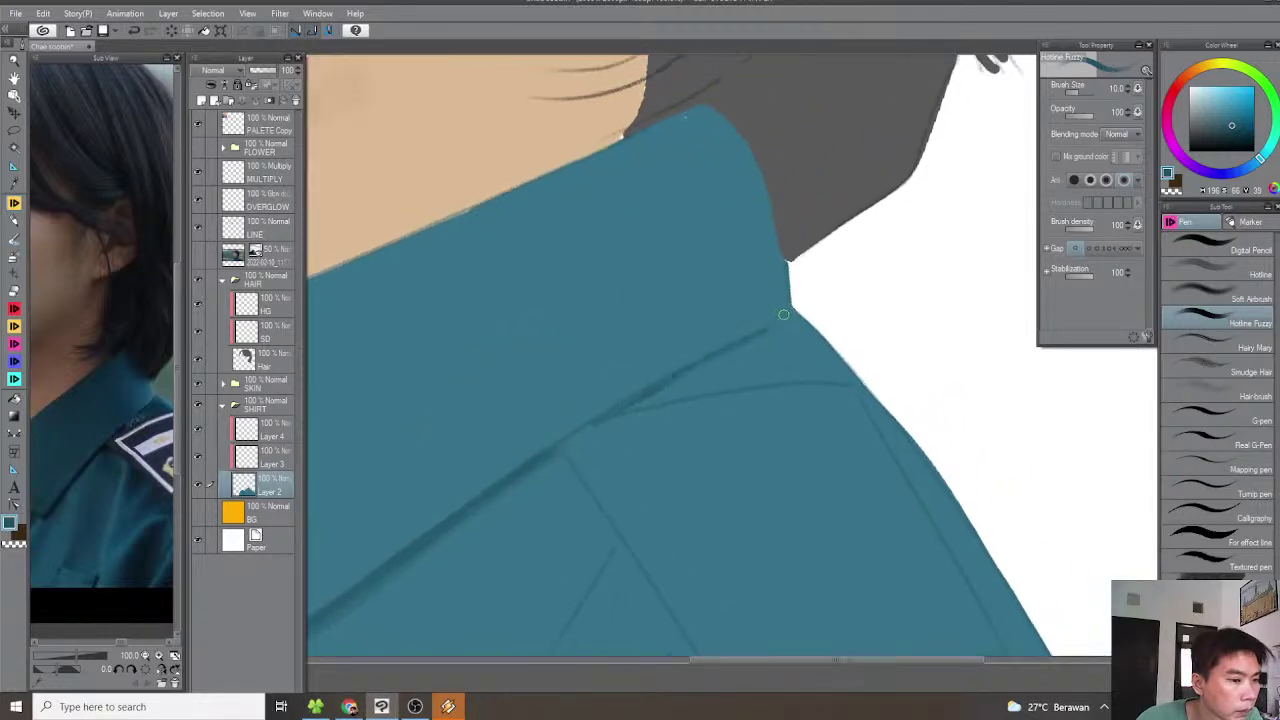
mouse_move(762, 343)
mouse_down()
mouse_move(671, 371)
mouse_move(706, 303)
mouse_move(709, 364)
mouse_up()
drag(740, 421, 714, 364)
key(asciicircum)
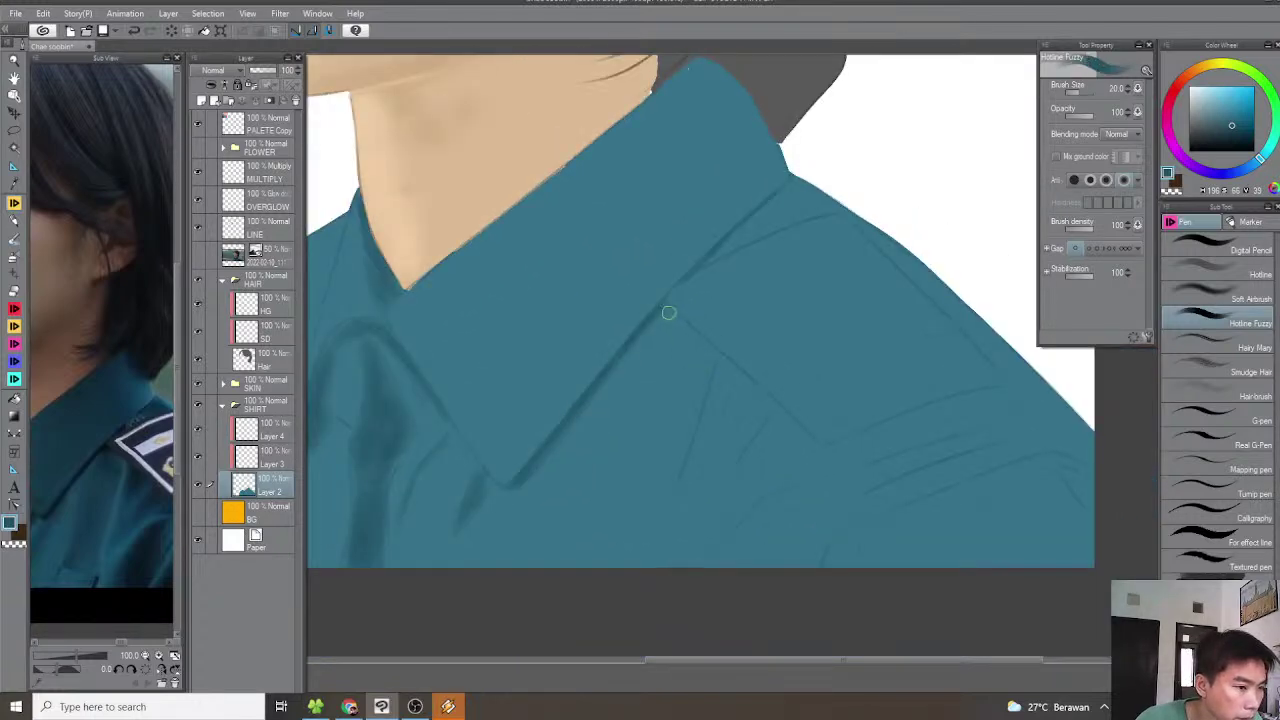
Outline the four-sided shoulder patch beside the near collar in dark teal, following the sketch lines
drag(145, 458, 110, 428)
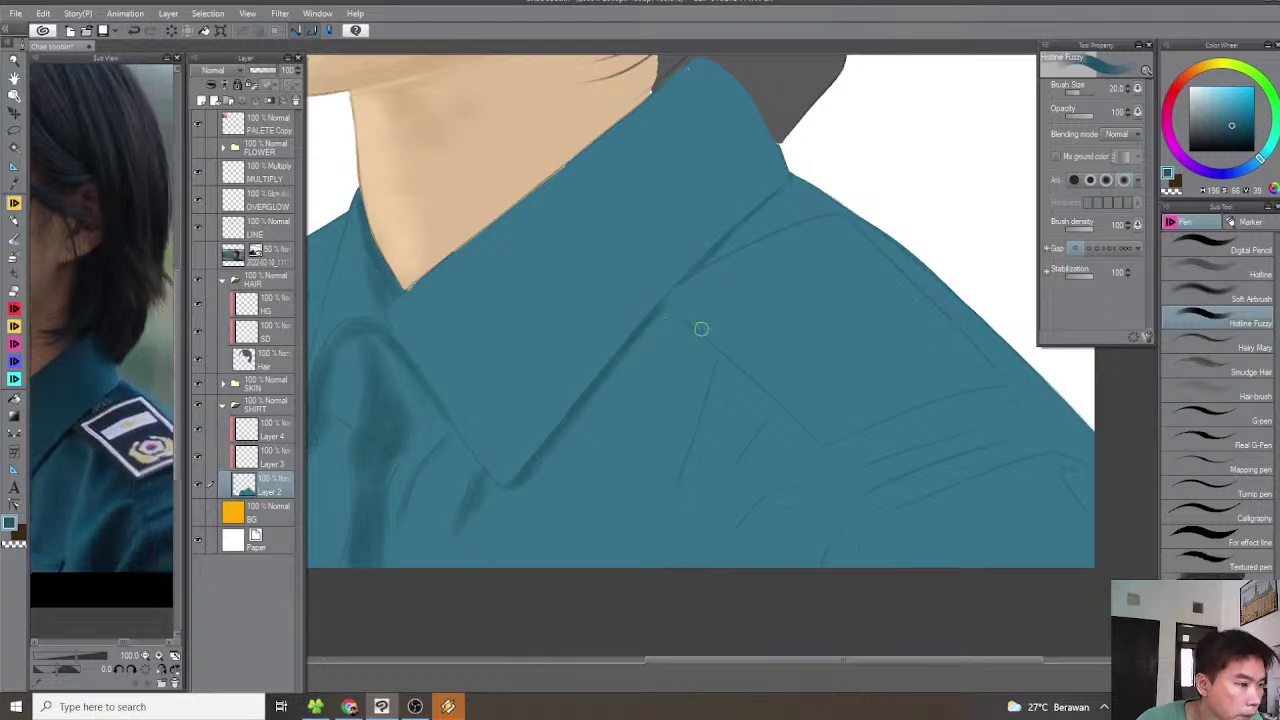
mouse_move(684, 319)
mouse_down()
mouse_move(650, 356)
mouse_move(789, 234)
mouse_move(846, 214)
mouse_up()
key(ctrl+plus)
drag(629, 317, 856, 213)
key(minus)
key(minus)
drag(687, 350, 630, 322)
key(minus)
mouse_move(557, 361)
mouse_down()
mouse_move(623, 373)
mouse_move(820, 357)
mouse_move(854, 370)
mouse_move(747, 415)
mouse_move(620, 423)
mouse_move(890, 343)
mouse_up()
key(asciicircum)
key(asciicircum)
key(asciicircum)
key(minus)
mouse_move(726, 391)
mouse_down()
mouse_move(877, 292)
mouse_move(766, 337)
mouse_move(509, 280)
mouse_move(803, 213)
mouse_move(487, 302)
mouse_move(605, 283)
mouse_up()
Fill the inside of the shoulder patch evenly with dark teal using the brush at size 60
key(bracketright)
key(bracketright)
drag(500, 364, 648, 295)
drag(488, 391, 735, 262)
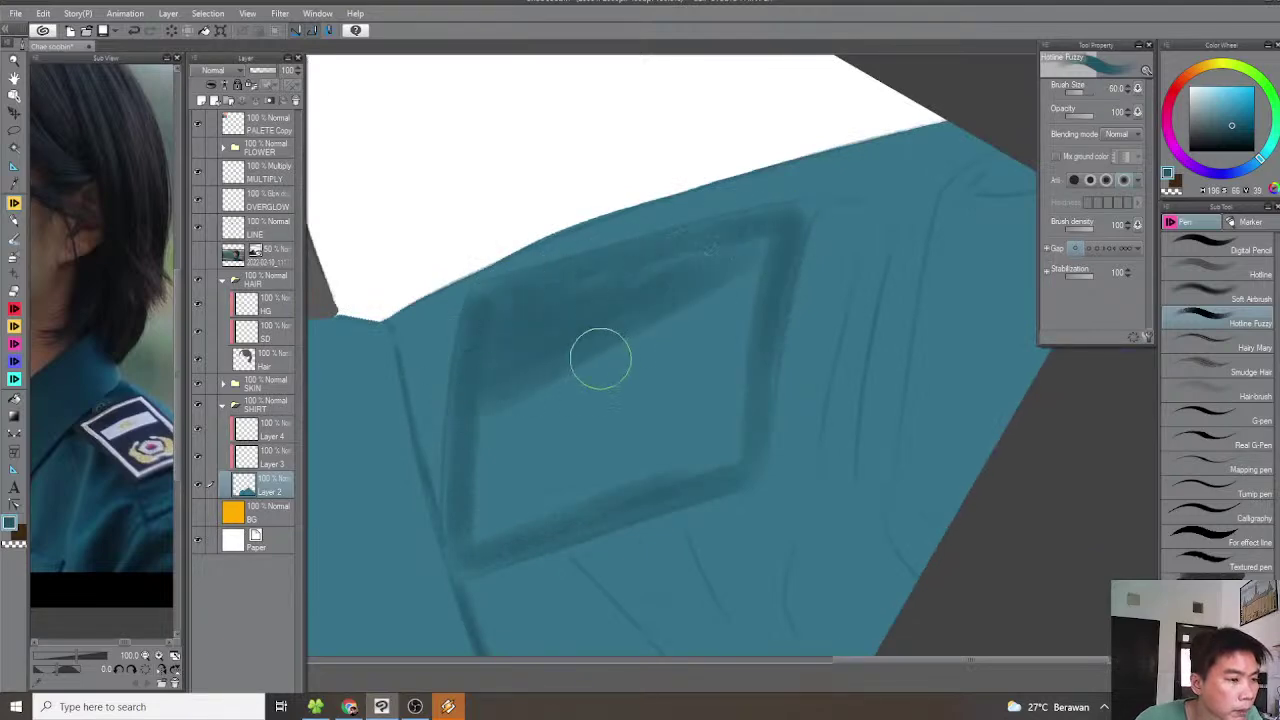
key(asciicircum)
mouse_move(457, 397)
mouse_down()
mouse_move(757, 274)
mouse_move(457, 449)
mouse_move(451, 480)
mouse_move(657, 383)
mouse_move(594, 460)
mouse_move(709, 429)
mouse_move(674, 463)
mouse_move(450, 492)
mouse_move(723, 443)
mouse_up()
key(asciicircum)
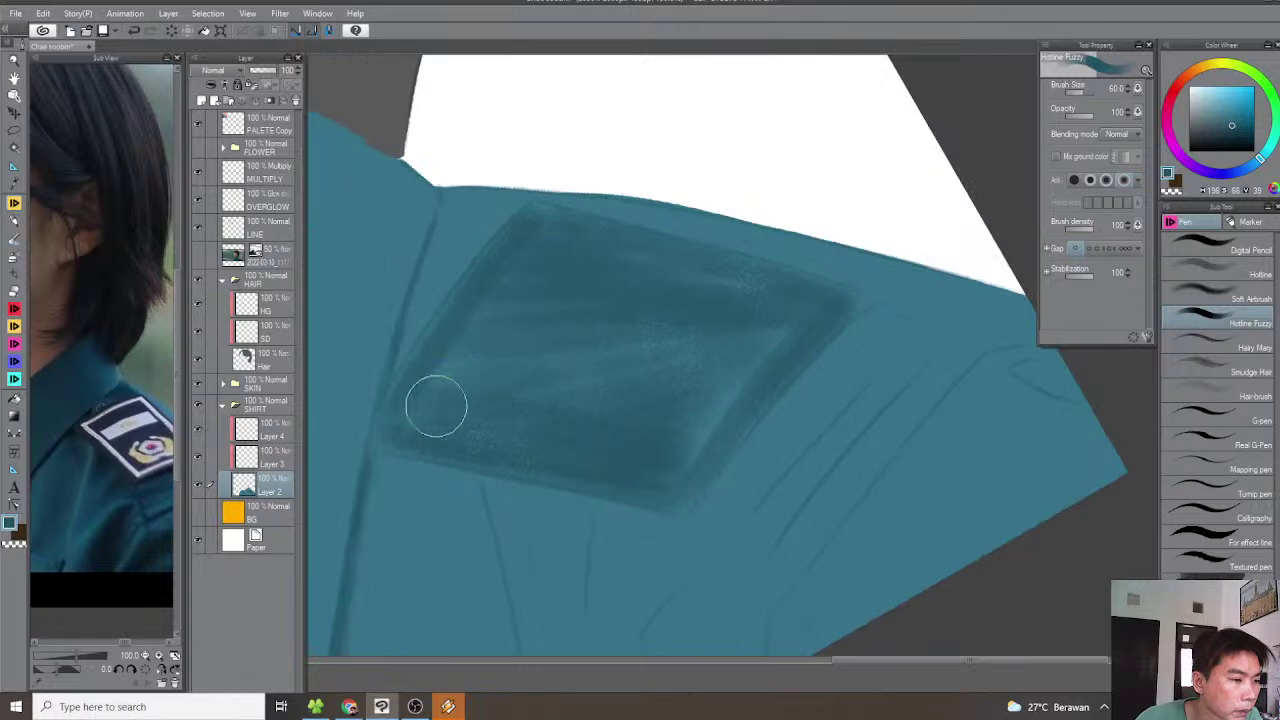
mouse_move(563, 239)
mouse_down()
mouse_move(785, 310)
mouse_move(757, 364)
mouse_move(730, 339)
mouse_move(440, 383)
mouse_move(462, 392)
mouse_move(433, 420)
mouse_up()
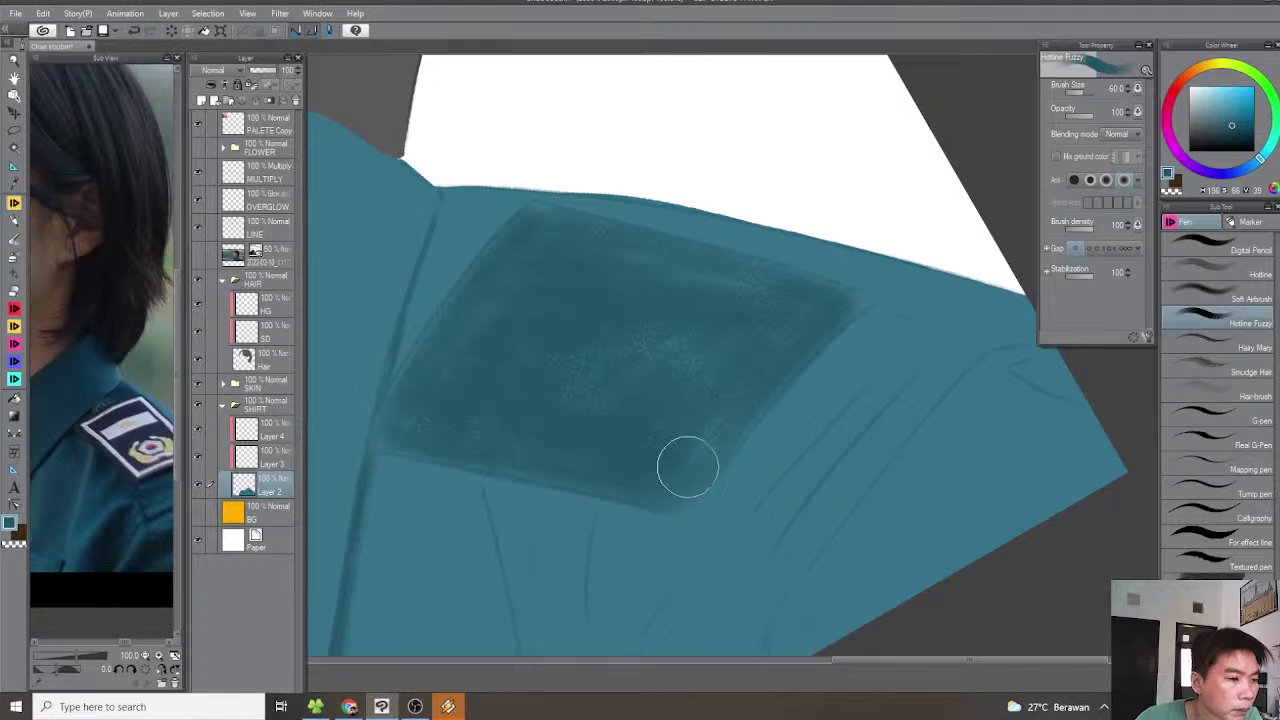
drag(559, 242, 590, 300)
mouse_move(440, 476)
mouse_down()
mouse_move(574, 311)
mouse_move(565, 345)
mouse_move(619, 315)
mouse_move(707, 349)
mouse_move(812, 364)
mouse_move(615, 431)
mouse_move(594, 468)
mouse_move(757, 378)
mouse_move(614, 348)
mouse_move(581, 313)
mouse_move(586, 288)
mouse_move(845, 372)
mouse_up()
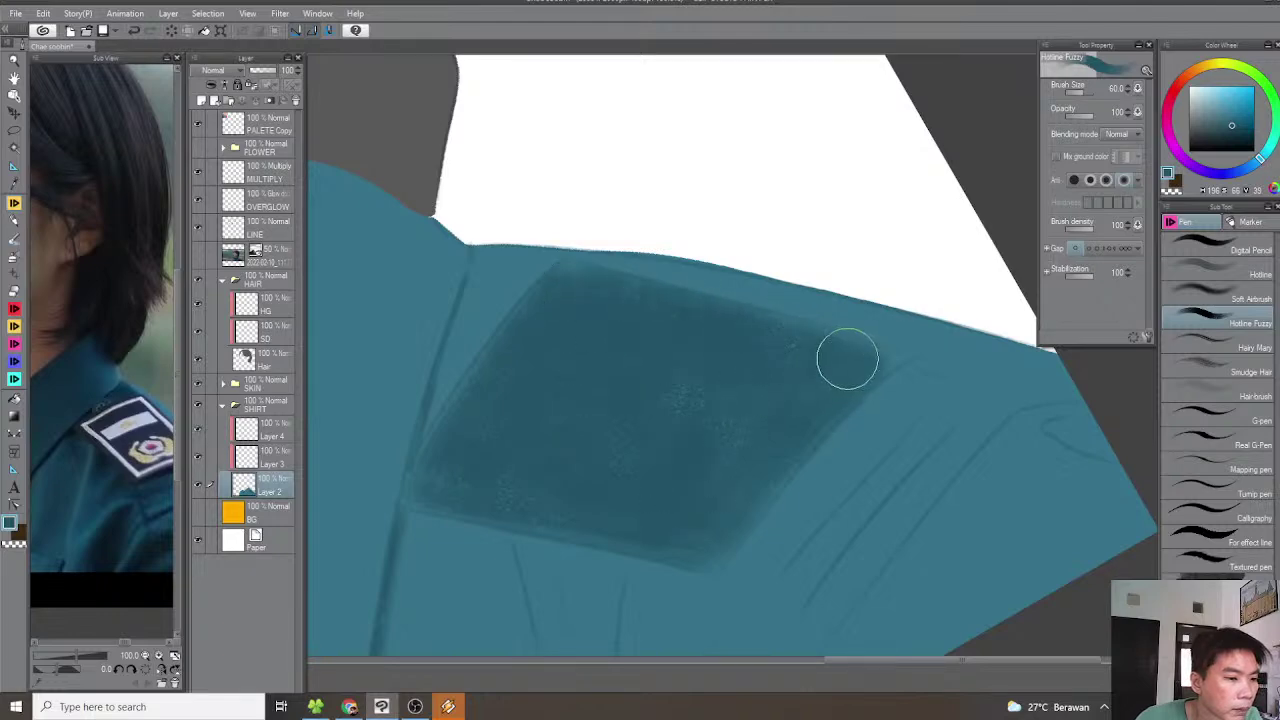
Reduce the brush to size 30 and paint a short fold shadow just below the near shoulder patch's lower corner
scroll(765, 430, down, 5)
key(^)
key(^)
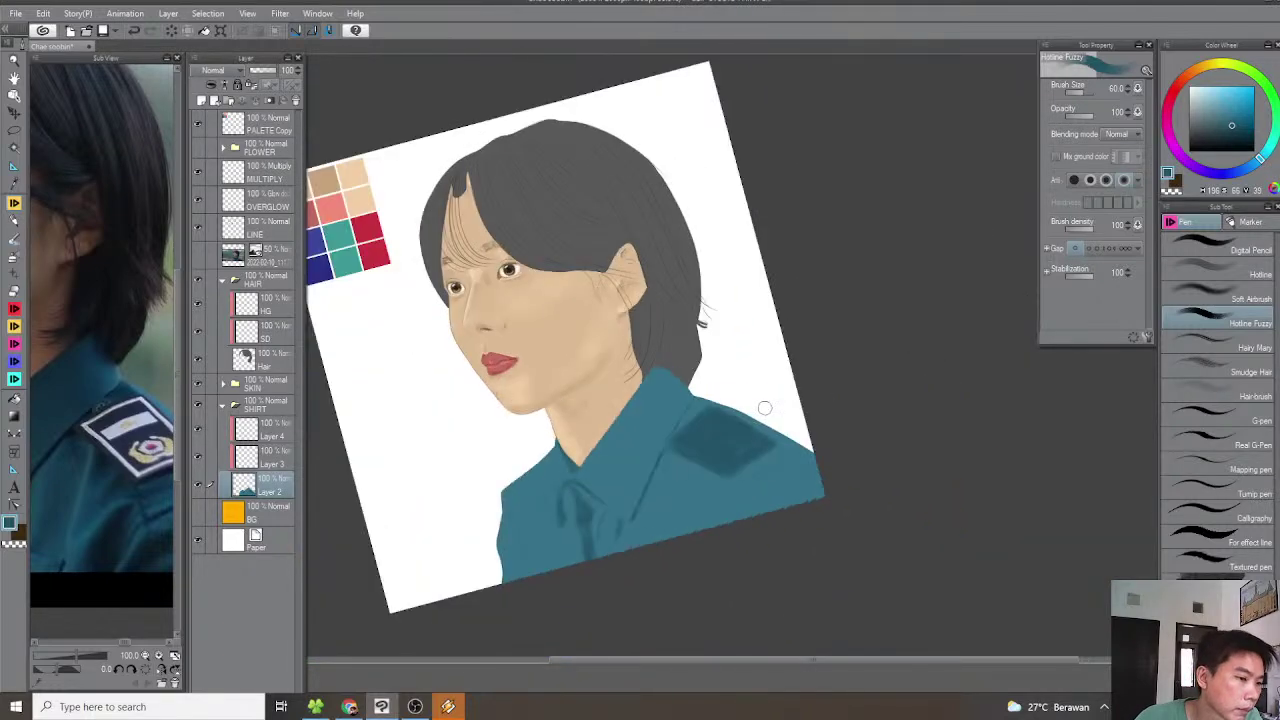
drag(728, 418, 754, 391)
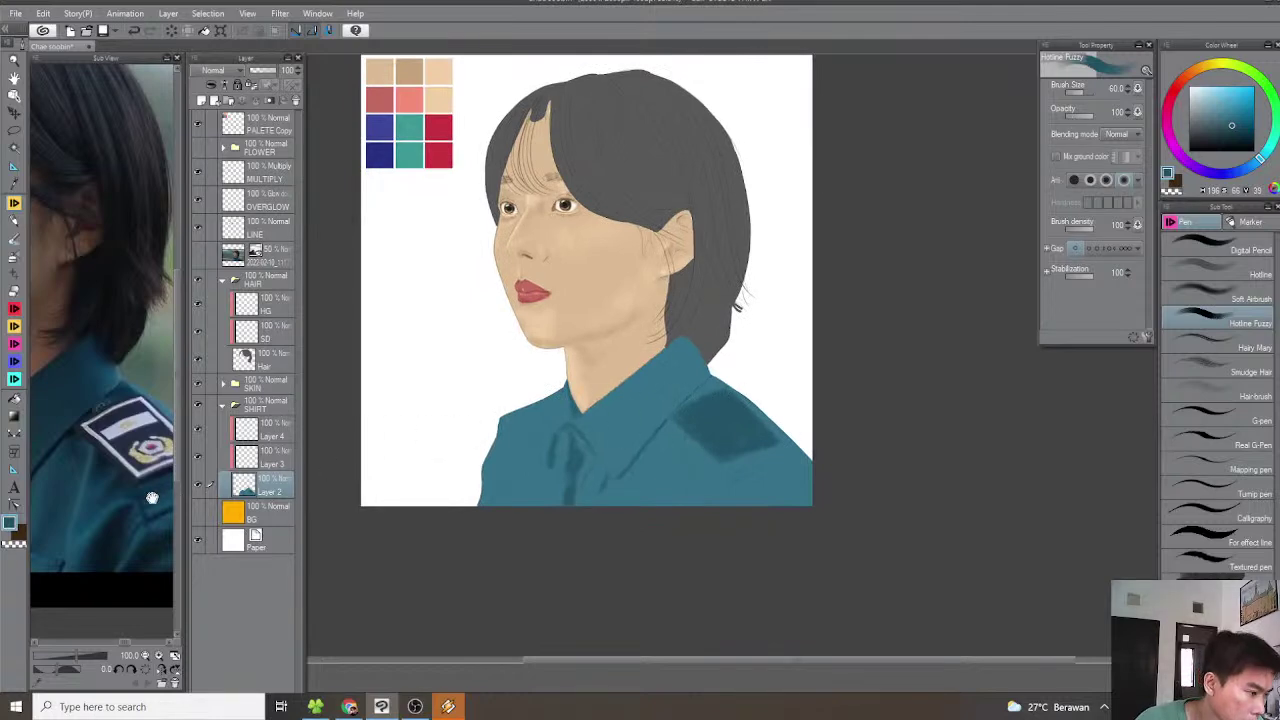
scroll(161, 494, down, 3)
scroll(714, 449, up, 4)
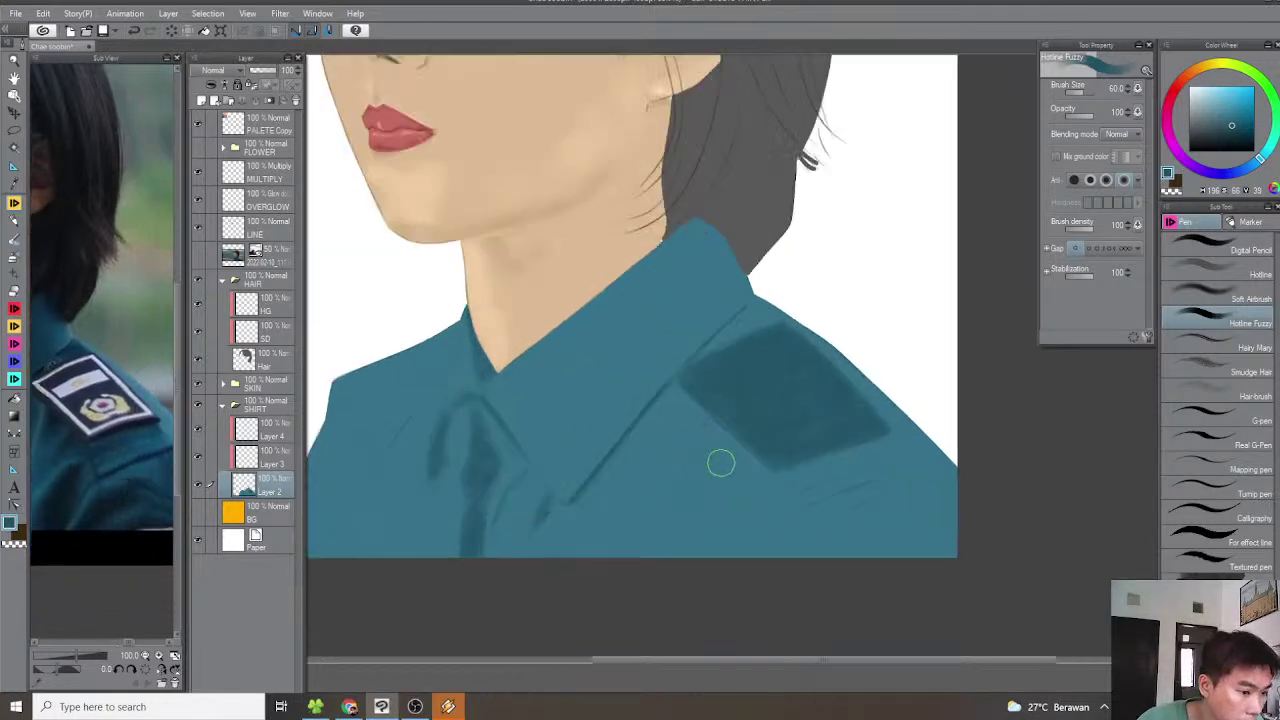
scroll(720, 461, up, 4)
key(bracketleft)
key(bracketleft)
key(bracketleft)
key(bracketleft)
drag(698, 391, 711, 376)
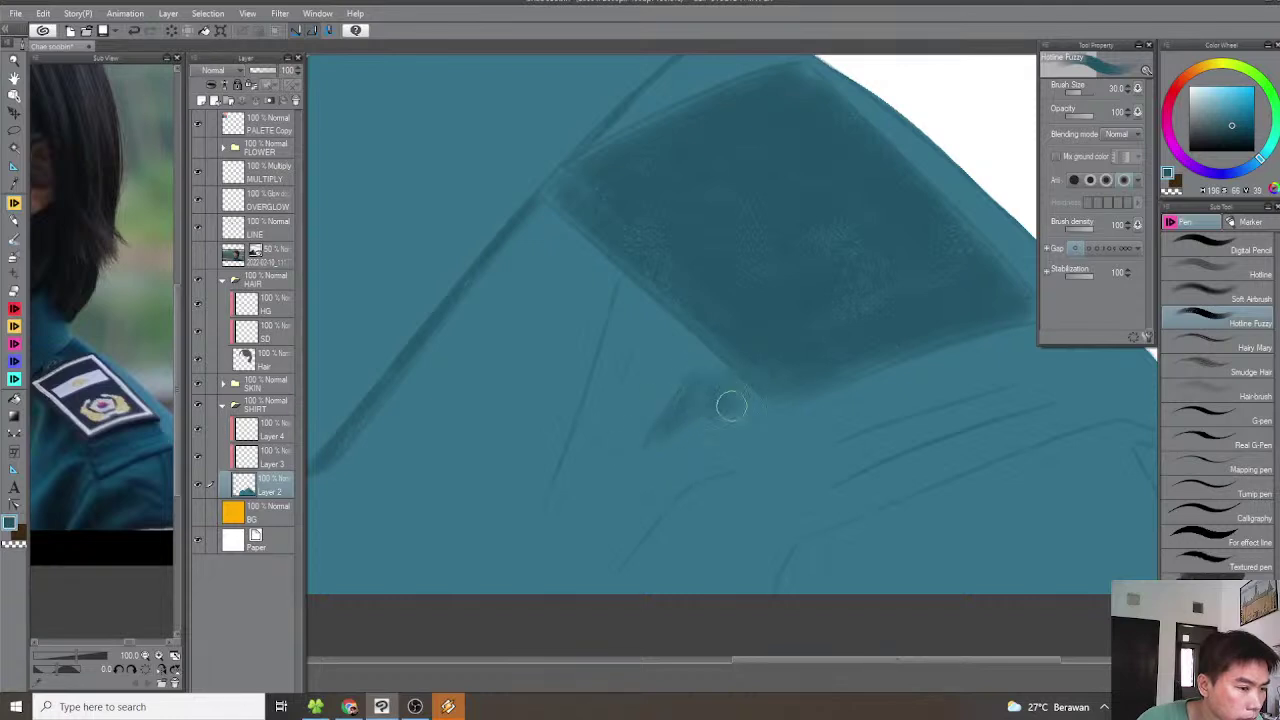
Add a narrow fold shadow beside the patch's collar-side edge and a broader one beneath it reaching the canvas's lower edge
drag(129, 463, 163, 467)
scroll(645, 305, up, 1)
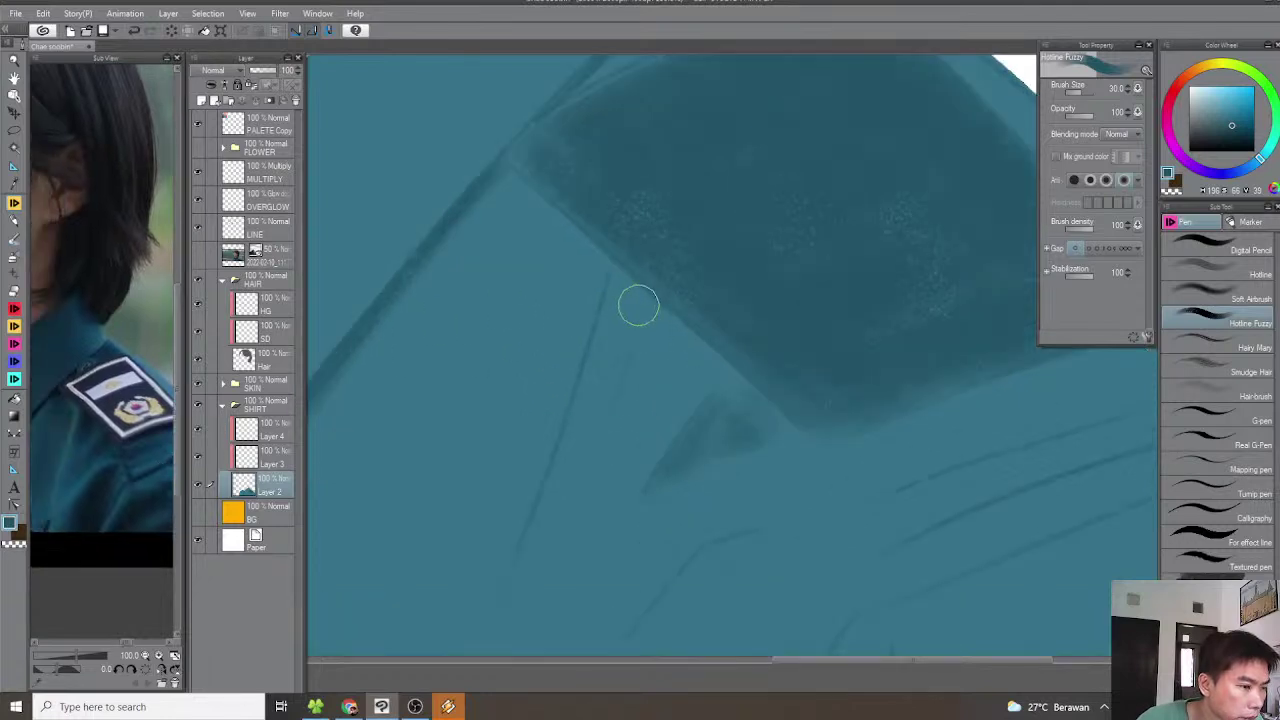
drag(622, 293, 603, 410)
mouse_move(620, 318)
mouse_down()
mouse_move(604, 412)
mouse_move(611, 321)
mouse_up()
scroll(686, 377, down, 1)
mouse_move(722, 420)
mouse_down()
mouse_move(661, 401)
mouse_move(582, 512)
mouse_move(681, 398)
mouse_move(752, 358)
mouse_move(657, 502)
mouse_move(723, 369)
mouse_move(605, 513)
mouse_move(732, 362)
mouse_move(660, 390)
mouse_move(709, 383)
mouse_move(574, 527)
mouse_move(726, 366)
mouse_move(656, 458)
mouse_move(752, 370)
mouse_move(700, 447)
mouse_move(745, 362)
mouse_up()
scroll(734, 366, up, 1)
scroll(709, 410, down, 4)
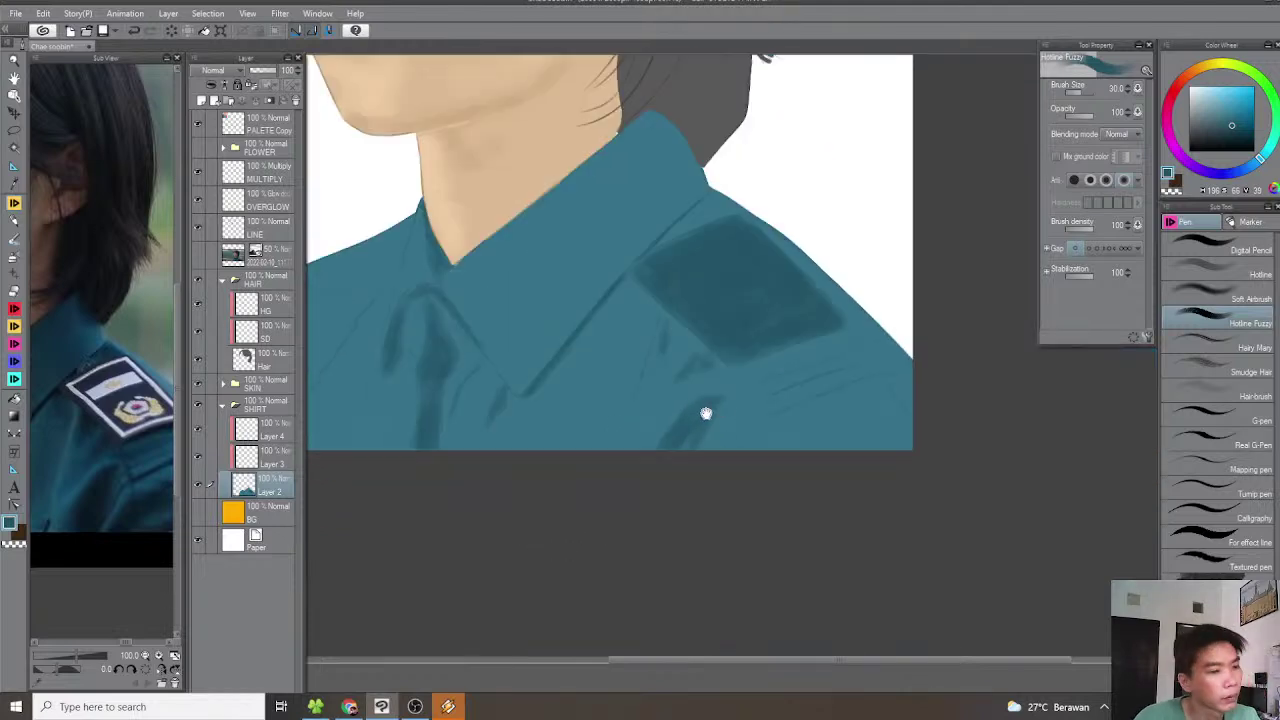
Shade the long curved sleeve folds beneath the shoulder patch, out to the canvas's side edge, with the brush at size 30
scroll(720, 397, up, 1)
drag(766, 374, 672, 386)
drag(131, 541, 67, 523)
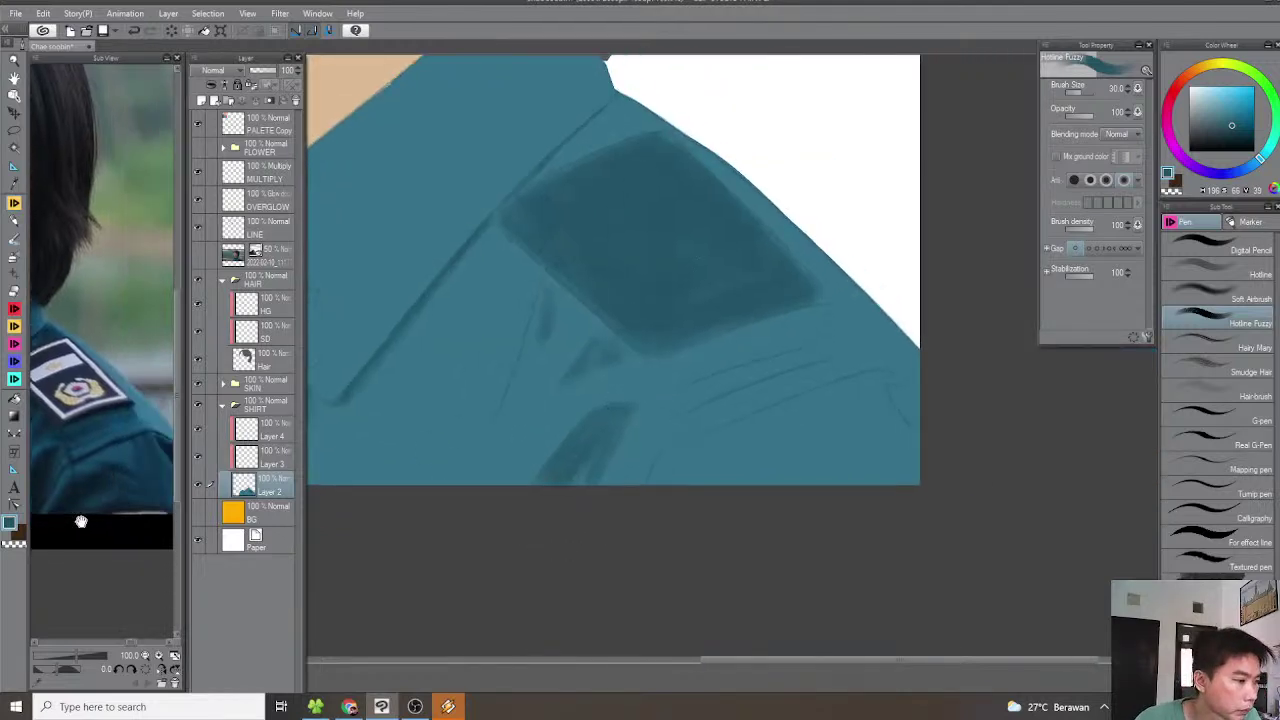
scroll(720, 455, up, 1)
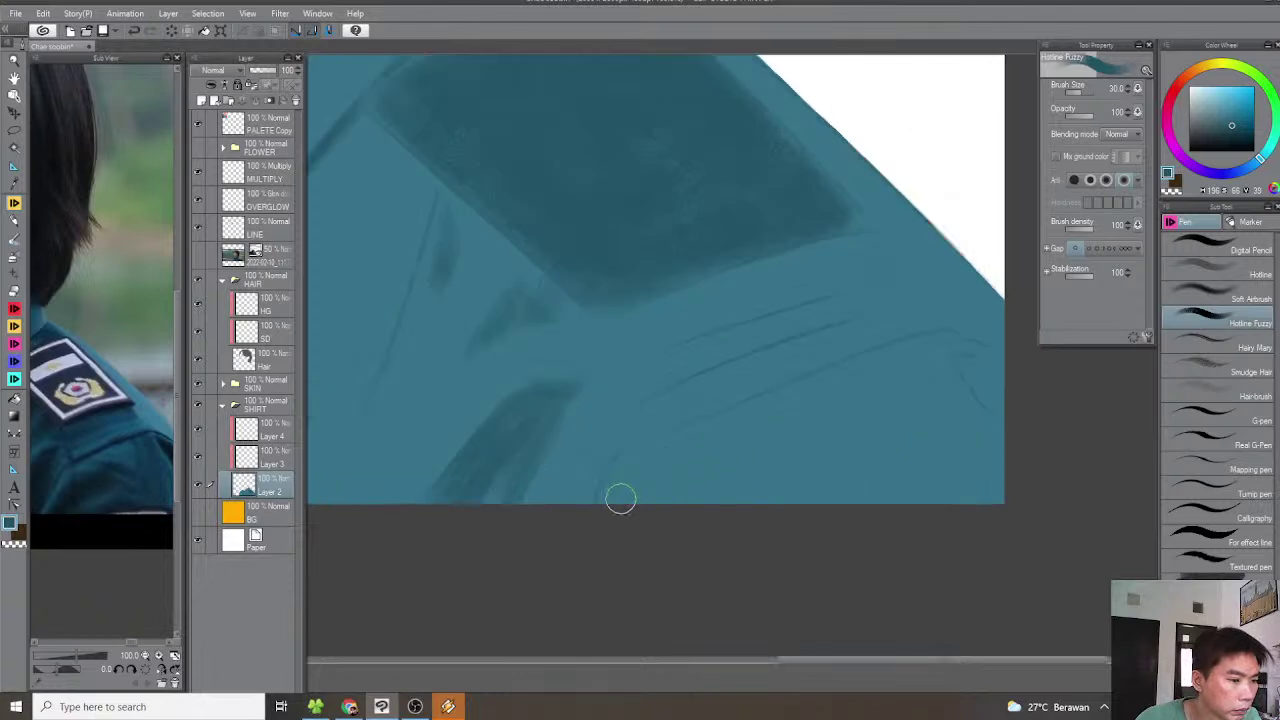
drag(617, 471, 780, 397)
mouse_move(636, 472)
mouse_down()
mouse_move(835, 368)
mouse_move(757, 423)
mouse_up()
scroll(790, 392, down, 1)
scroll(757, 423, up, 1)
drag(660, 400, 823, 337)
mouse_move(874, 380)
mouse_down()
mouse_move(731, 405)
mouse_move(818, 398)
mouse_move(861, 480)
mouse_up()
scroll(745, 431, down, 1)
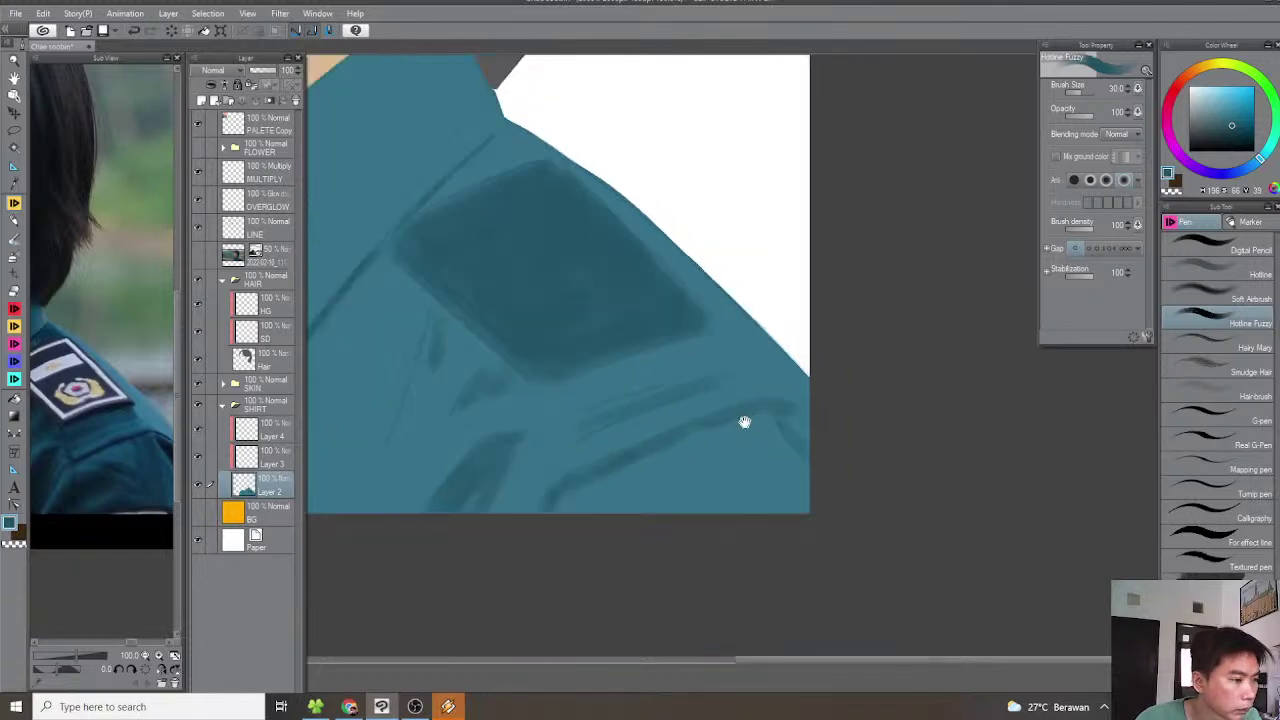
Paint the far shoulder's panel from the collar to the shoulder corner in dark teal with the brush at size 40
scroll(725, 423, down, 2)
drag(615, 417, 725, 429)
drag(110, 480, 280, 493)
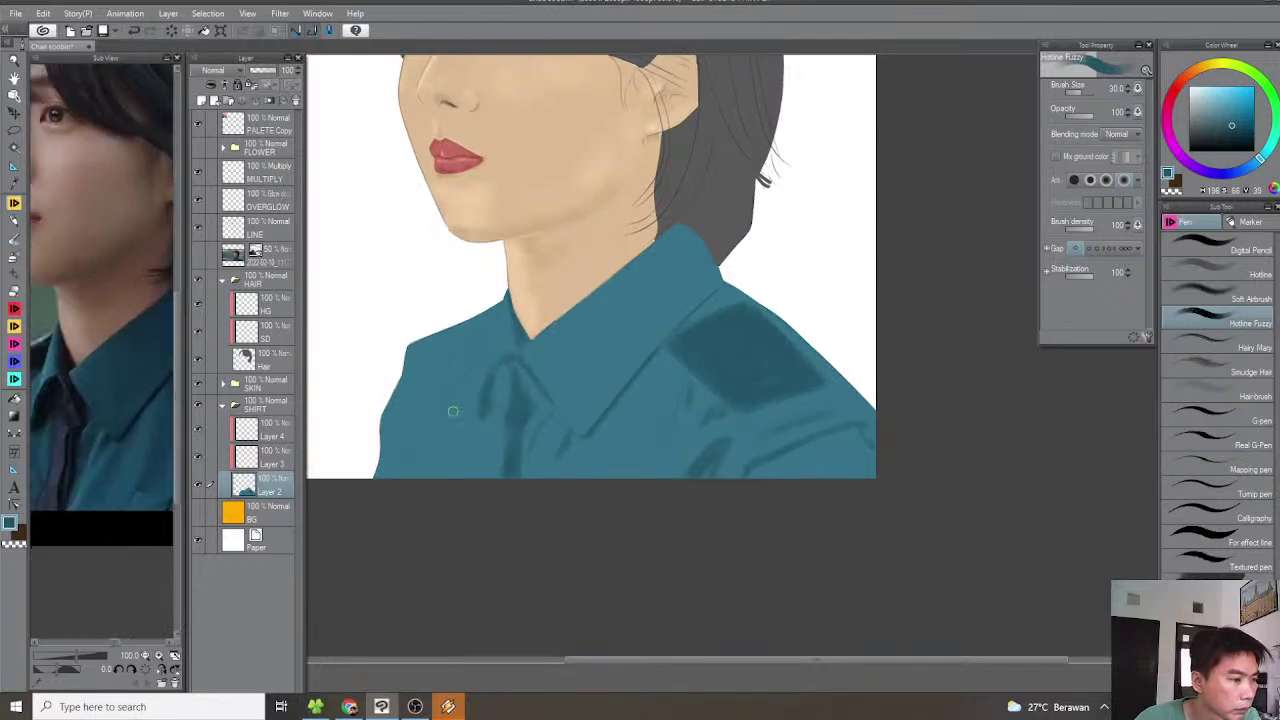
drag(87, 499, 127, 503)
scroll(520, 400, up, 5)
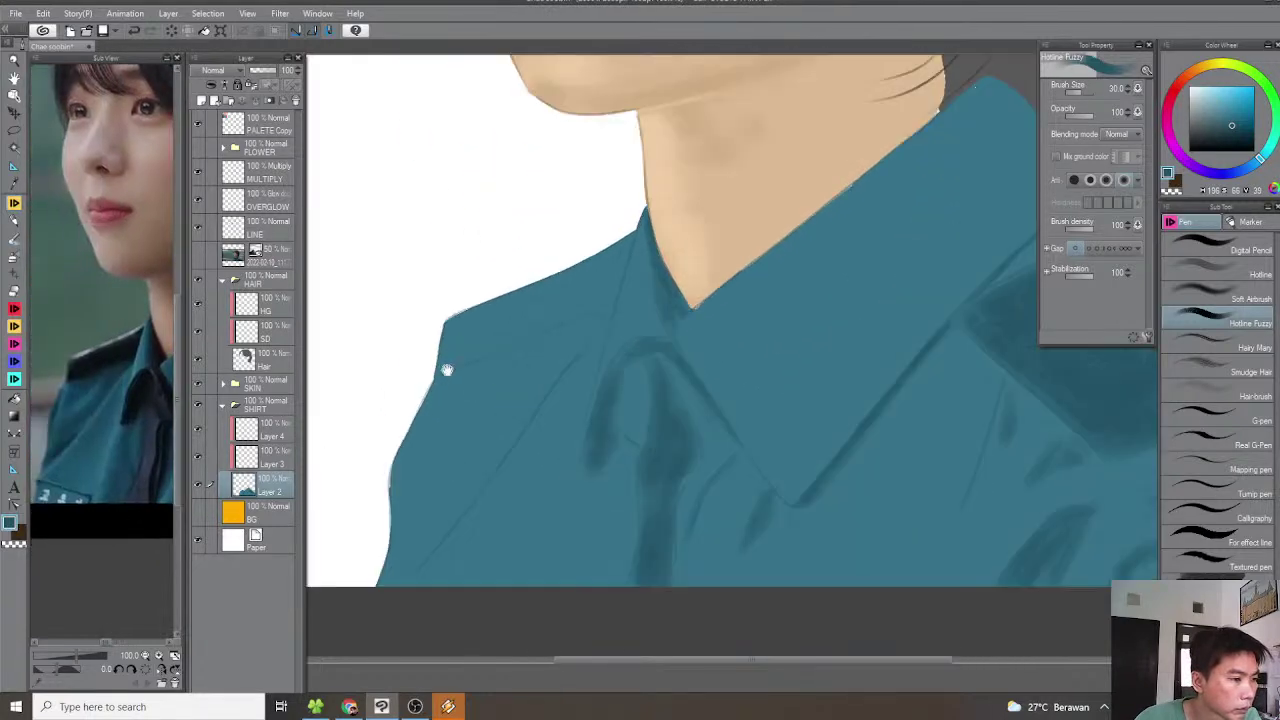
scroll(466, 407, up, 3)
key(bracketright)
mouse_move(483, 440)
mouse_down()
mouse_move(523, 360)
mouse_move(743, 271)
mouse_move(820, 220)
mouse_move(800, 235)
mouse_up()
mouse_move(531, 390)
mouse_down()
mouse_move(774, 286)
mouse_move(534, 385)
mouse_move(777, 309)
mouse_move(599, 378)
mouse_move(546, 418)
mouse_move(618, 395)
mouse_move(467, 436)
mouse_move(465, 448)
mouse_move(714, 334)
mouse_move(666, 341)
mouse_move(775, 280)
mouse_move(760, 352)
mouse_up()
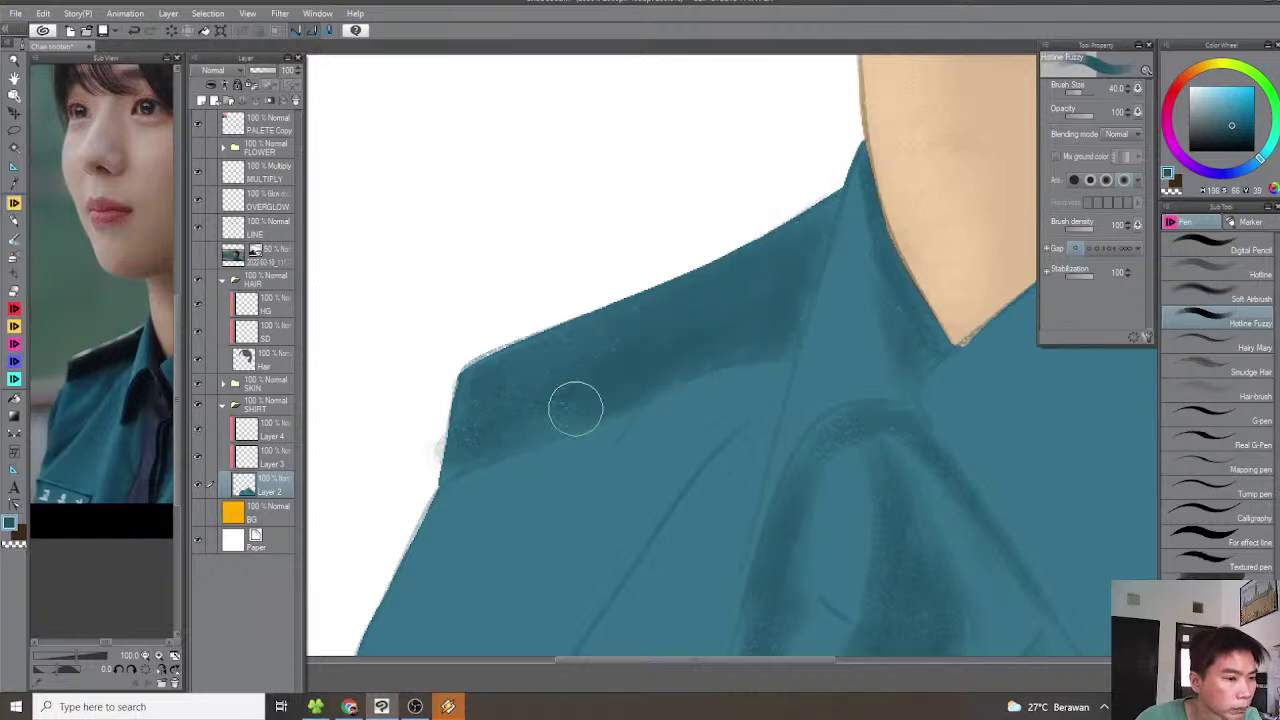
drag(563, 417, 672, 319)
drag(570, 488, 600, 391)
scroll(598, 412, down, 1)
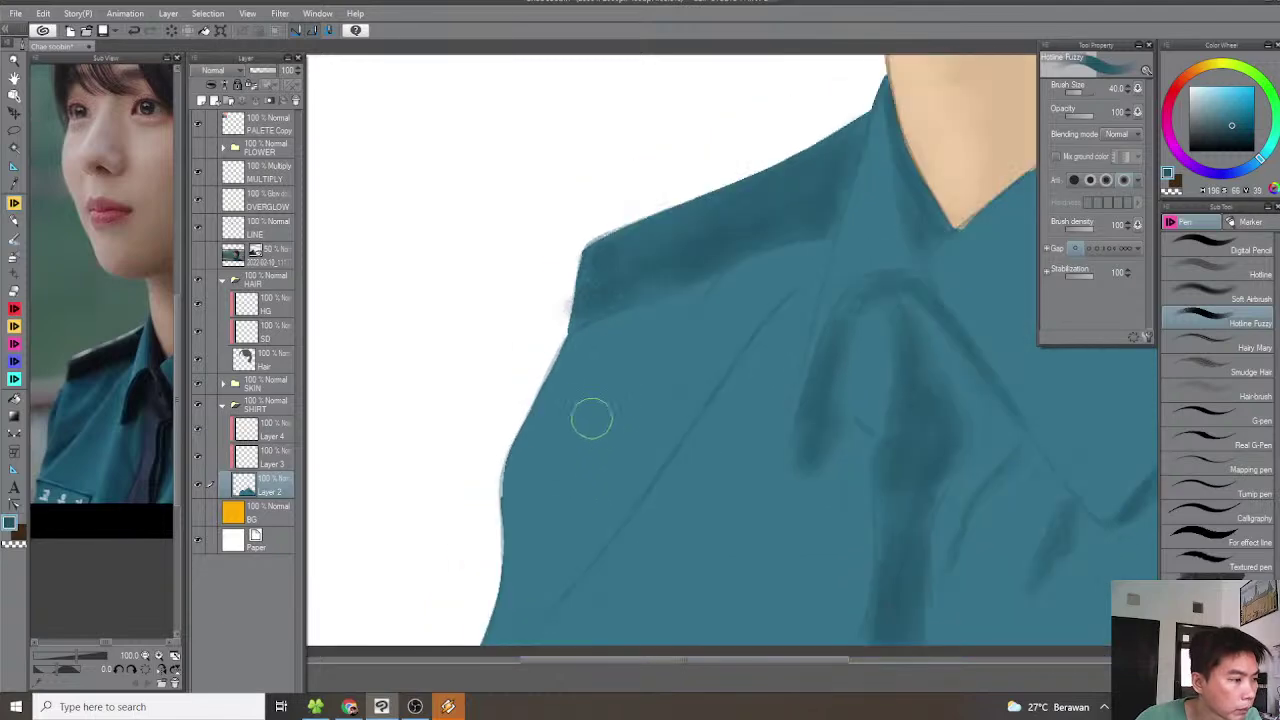
key(bracketleft)
drag(560, 338, 522, 421)
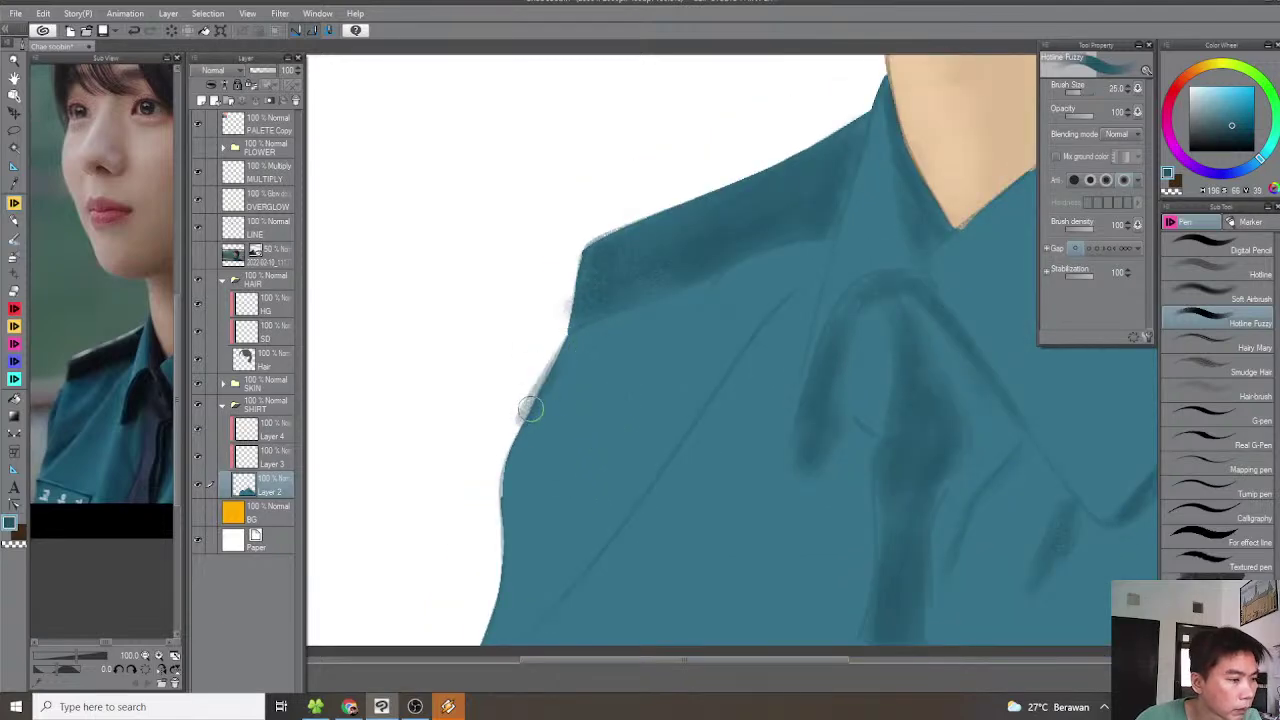
key(ctrl+z)
Select Layer 3 and shade the far sleeve's outer edge and the diagonal chest fold in dark teal, brush size 25
scroll(650, 329, down, 3)
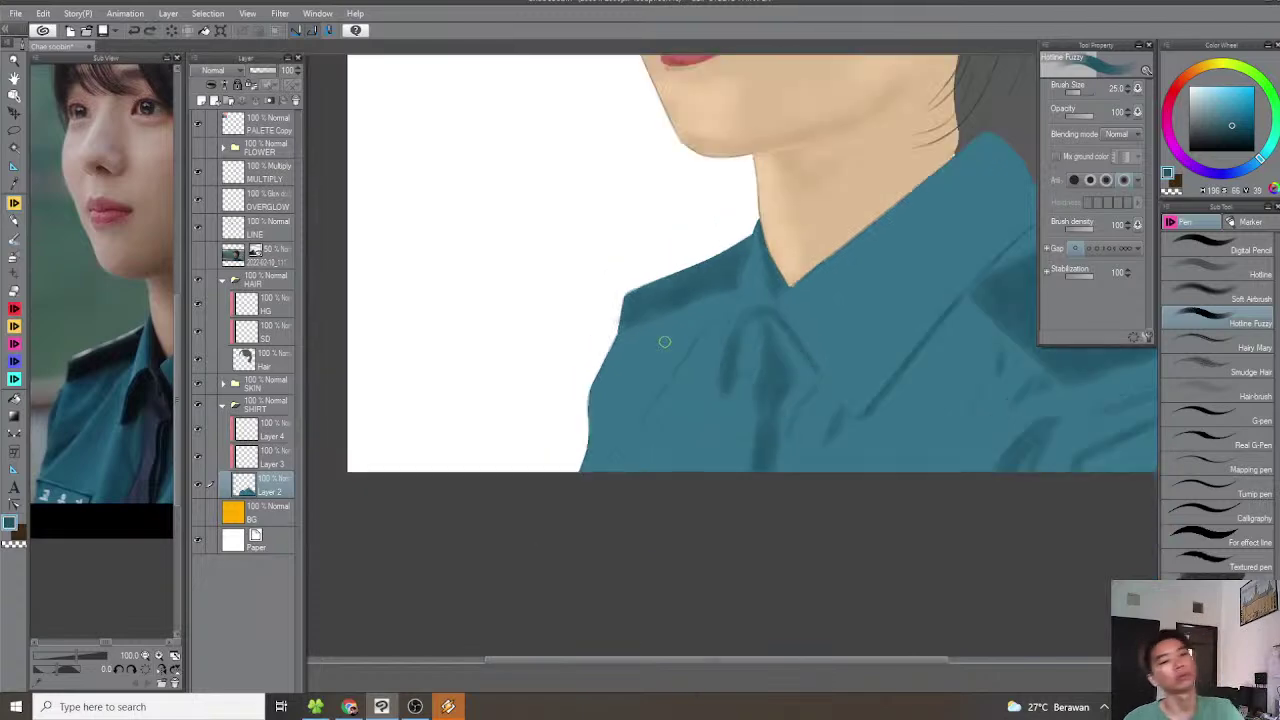
drag(715, 344, 681, 372)
scroll(681, 373, down, 2)
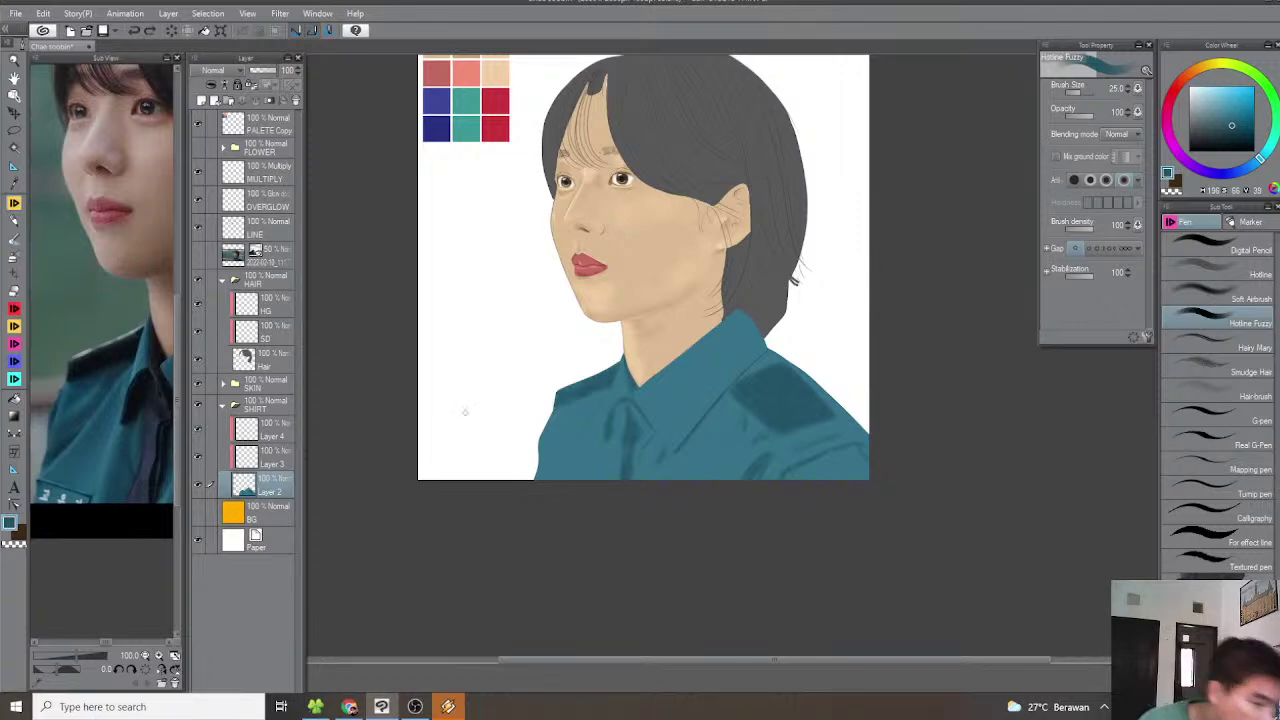
scroll(485, 407, up, 4)
click(268, 456)
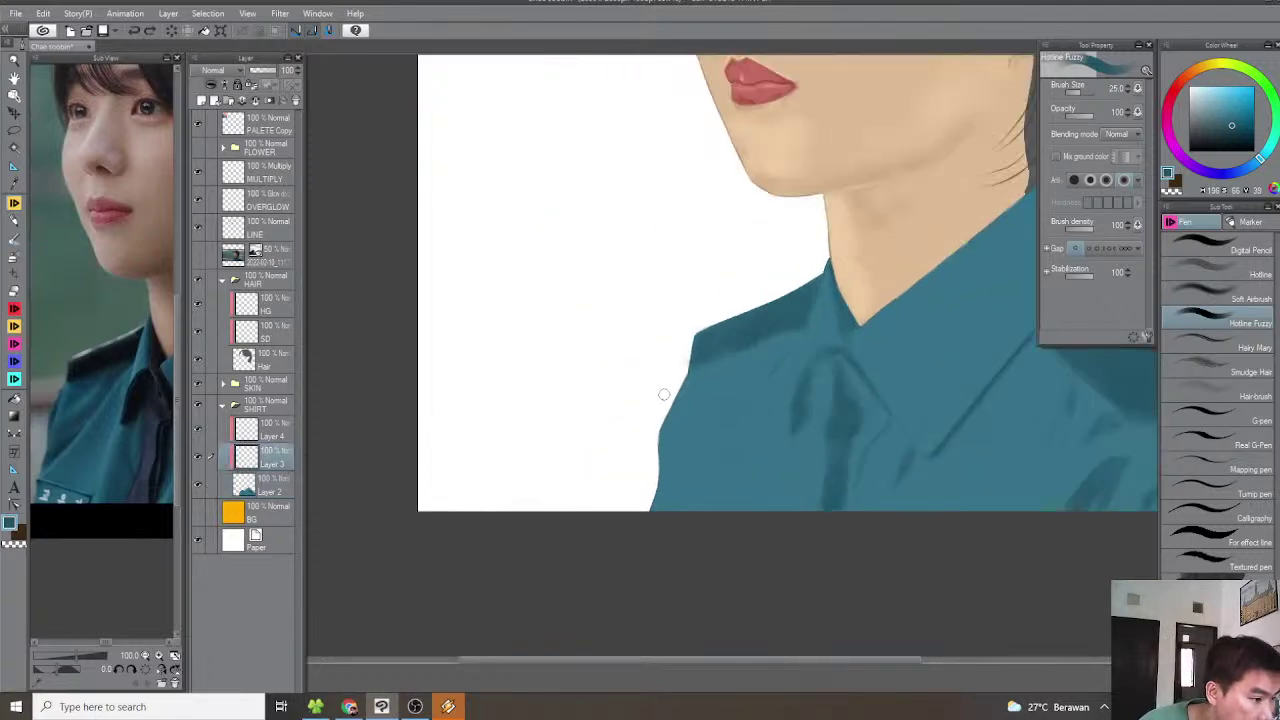
scroll(676, 392, up, 3)
drag(686, 344, 651, 416)
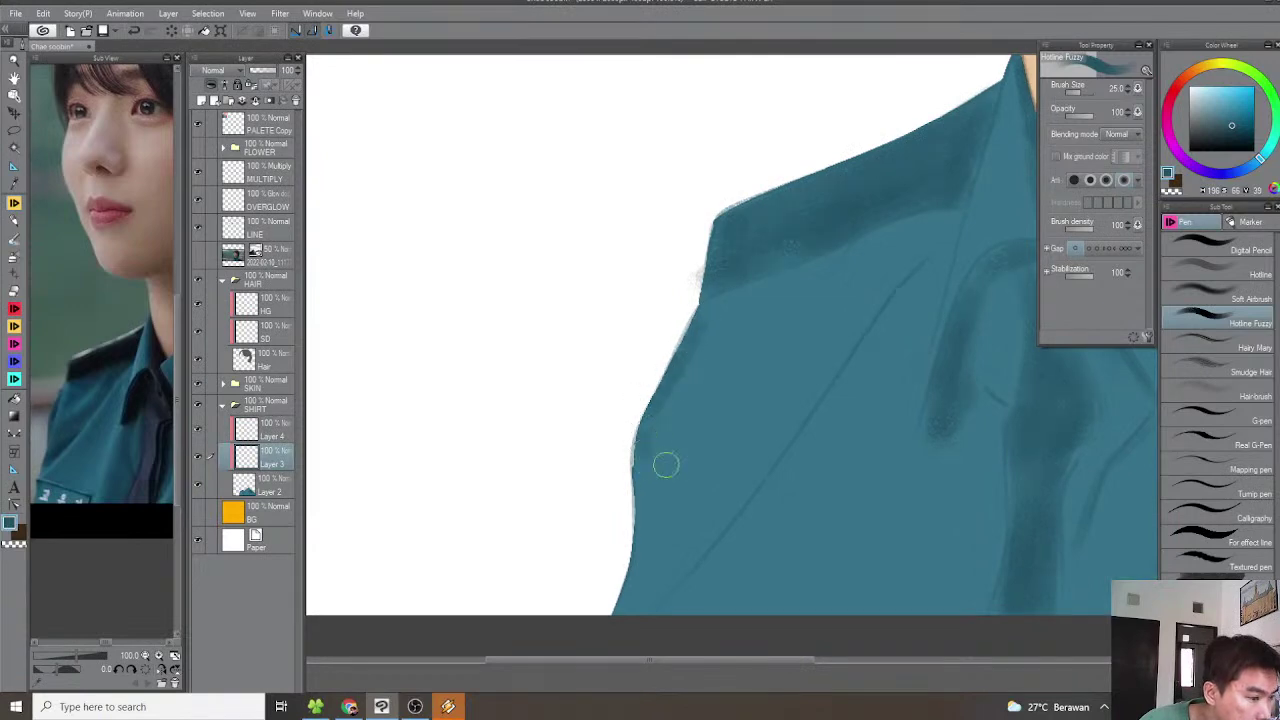
scroll(646, 462, down, 1)
drag(620, 557, 752, 400)
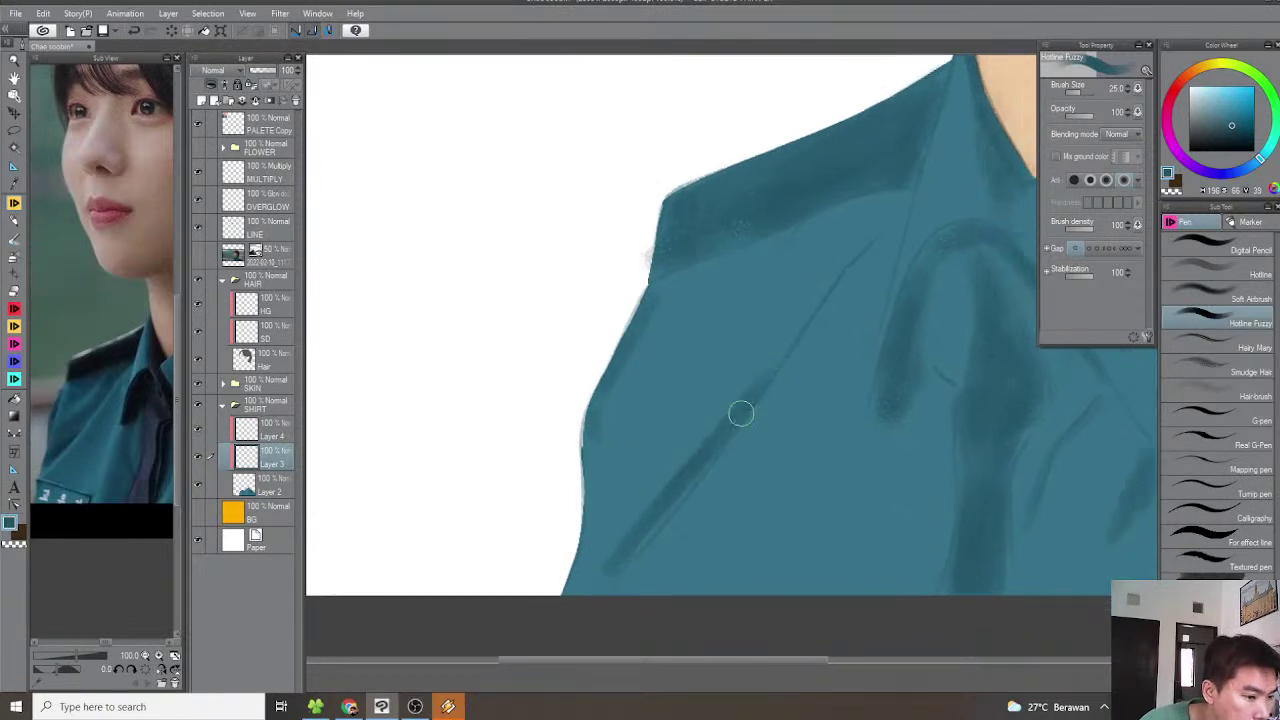
scroll(666, 491, down, 2)
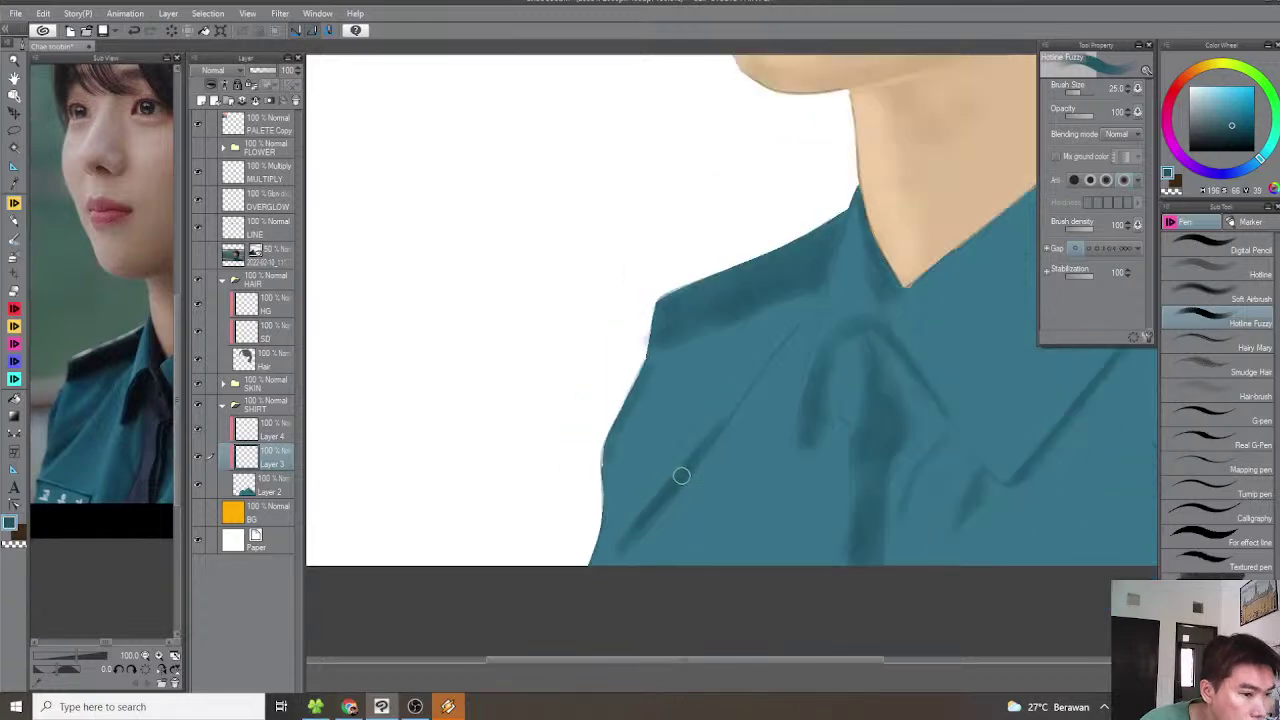
scroll(700, 447, up, 2)
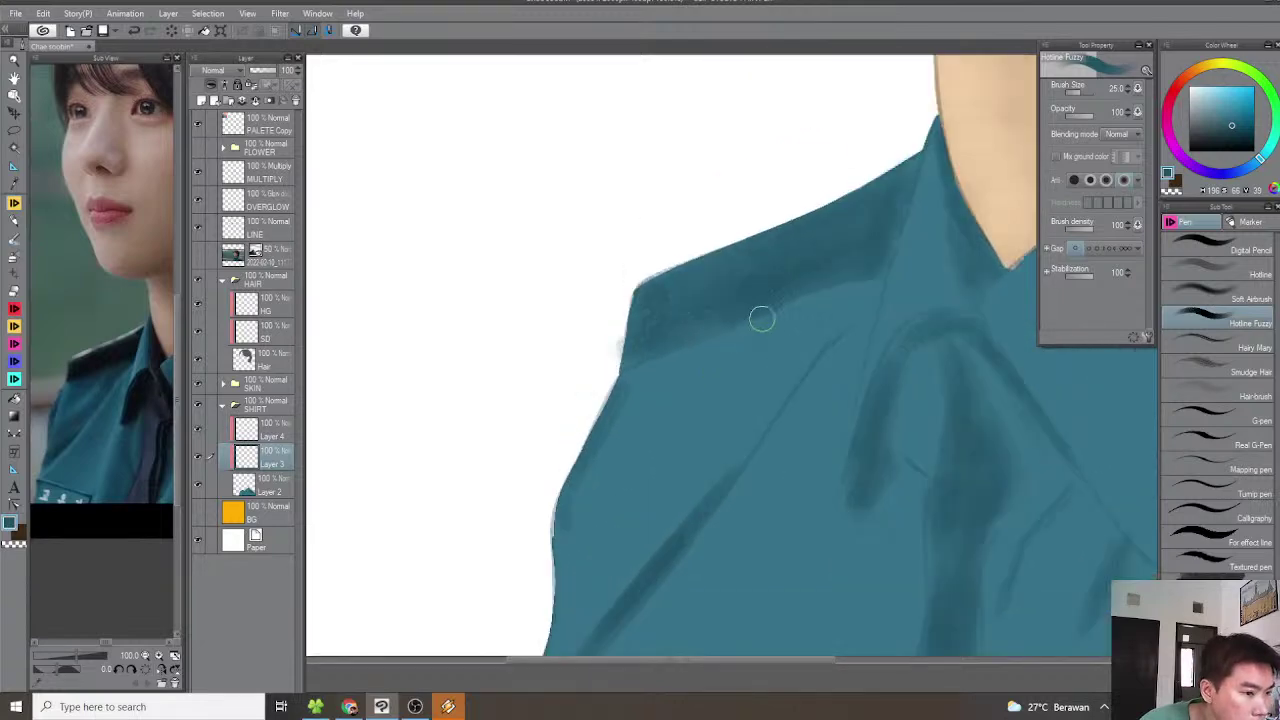
Add a faint diagonal dark teal fold shadow beneath the far shoulder's panel with the brush at size 25
drag(743, 363, 720, 372)
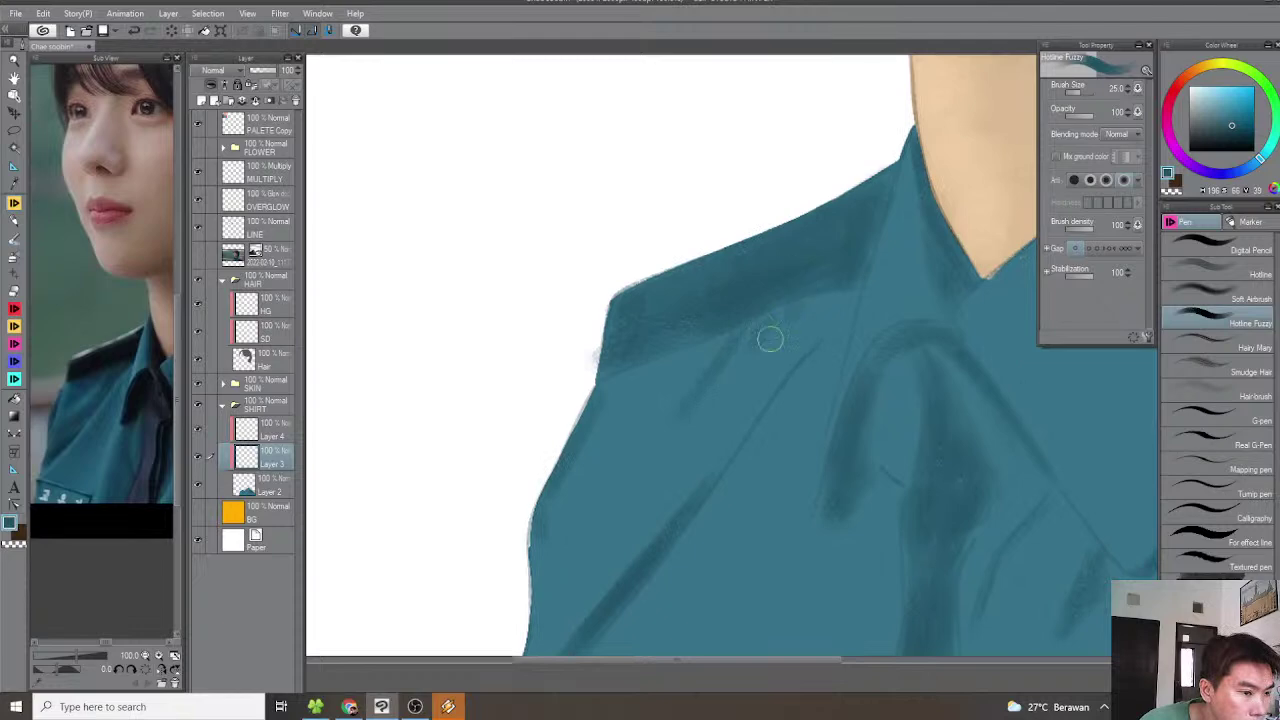
scroll(830, 300, down, 3)
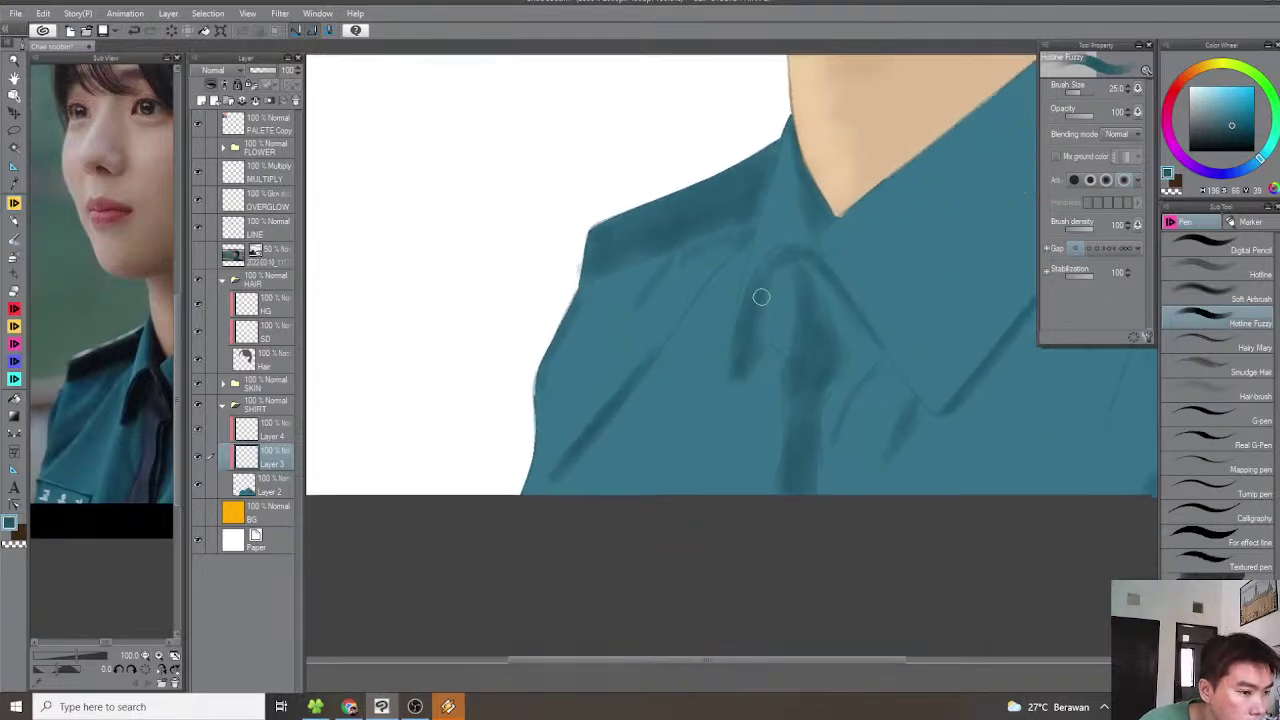
scroll(760, 293, up, 2)
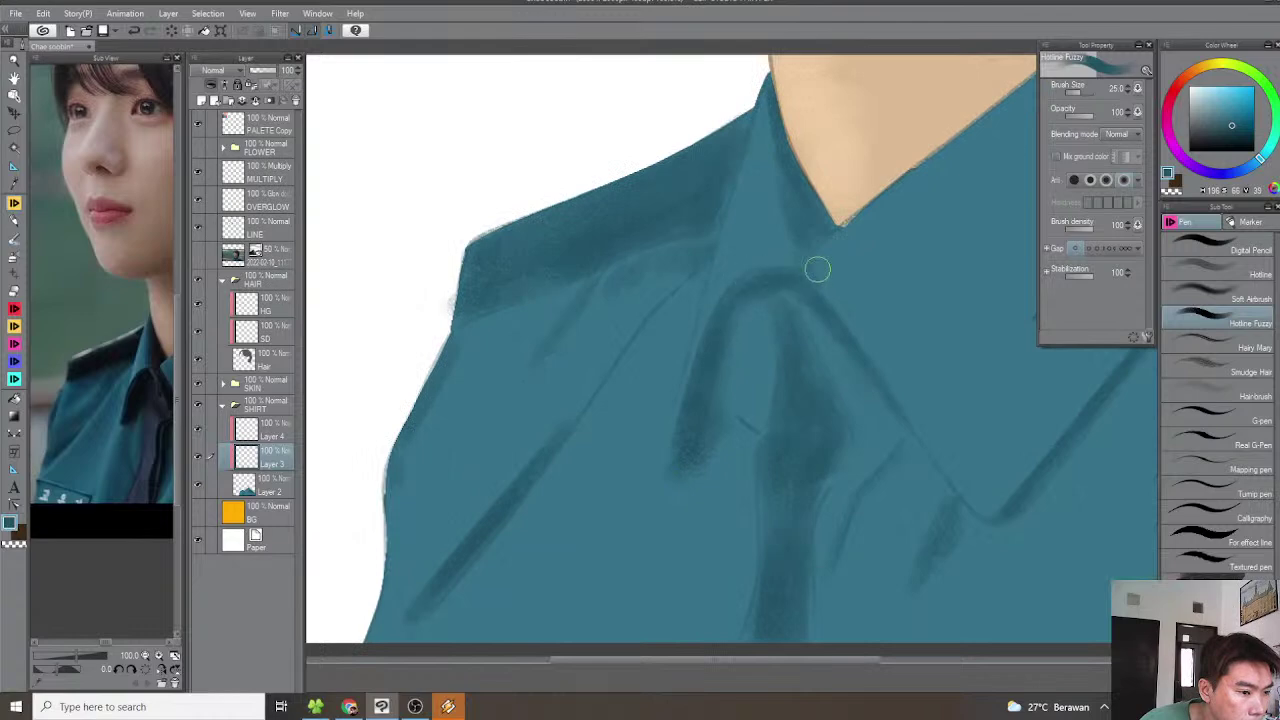
scroll(786, 387, down, 5)
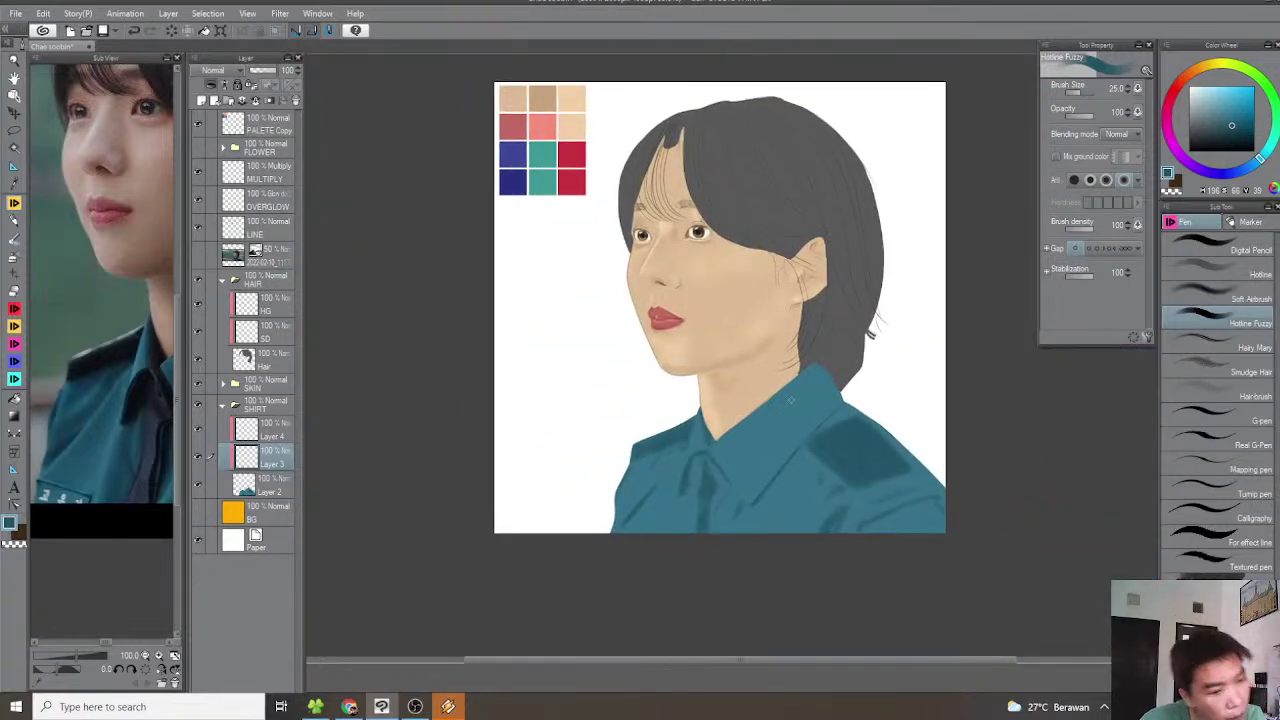
Select Layer 4, pick a lighter teal (H 196, S 66, V 70), and highlight the far collar's outer edge with the brush at size 25
scroll(793, 398, up, 1)
drag(134, 481, 35, 508)
drag(138, 512, 179, 522)
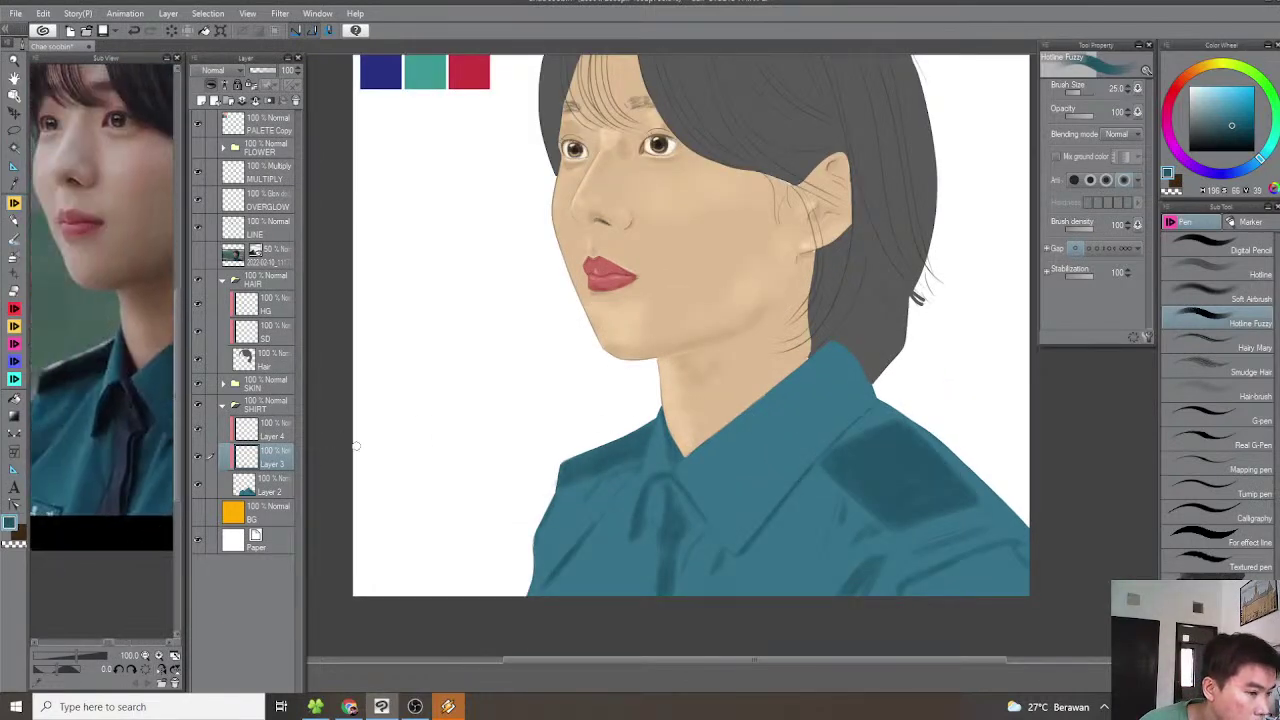
click(248, 436)
scroll(698, 424, up, 1)
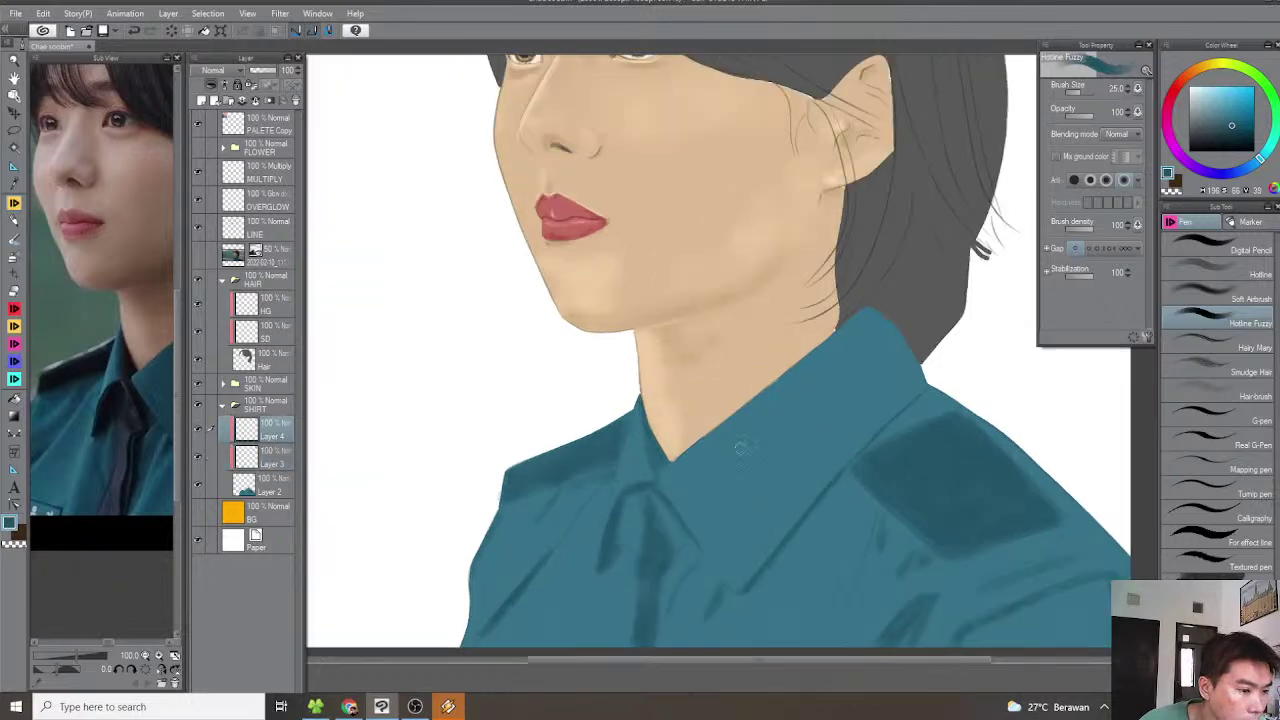
click(1232, 110)
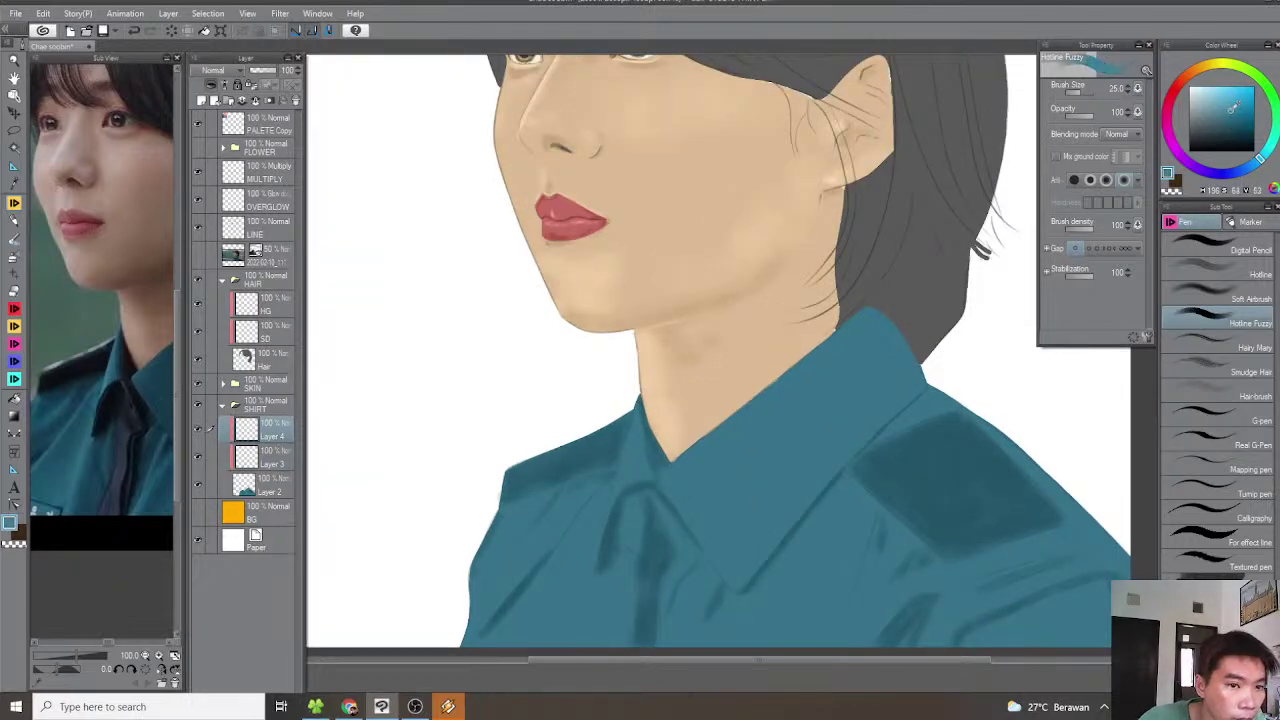
mouse_move(662, 335)
mouse_down()
mouse_move(707, 264)
mouse_move(665, 288)
mouse_up()
scroll(668, 368, up, 2)
drag(634, 391, 728, 331)
drag(770, 280, 638, 406)
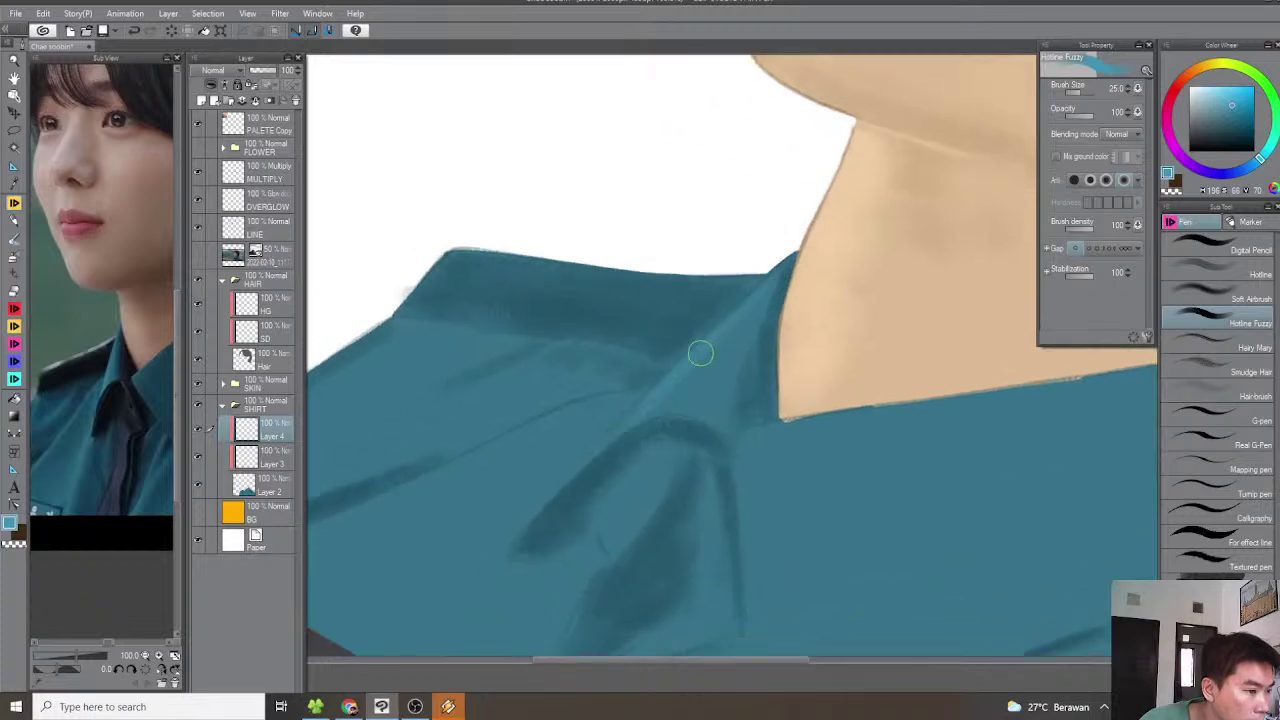
drag(704, 350, 692, 376)
Extend the far collar's edge highlight down to the tie and lighten the area above the tie knot, brush size 17
key(asciicircum)
scroll(624, 402, up, 1)
drag(608, 408, 480, 488)
key(bracketleft)
key(bracketleft)
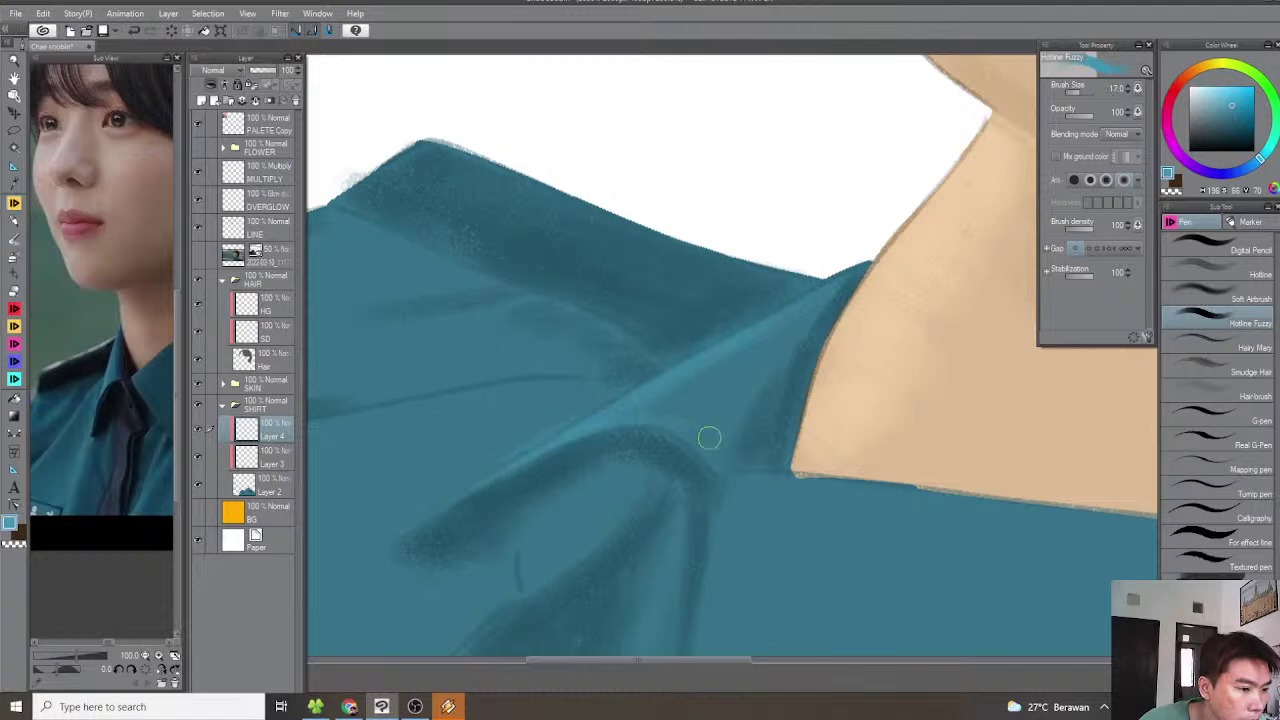
drag(682, 425, 639, 425)
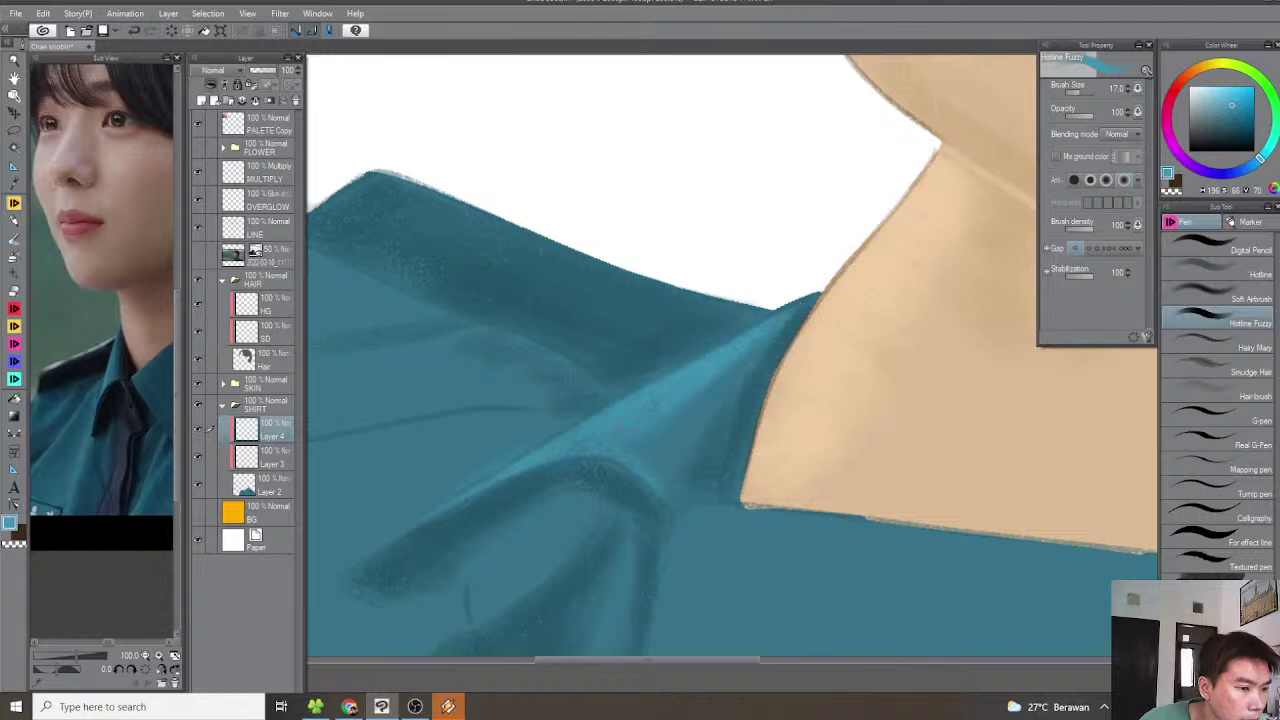
Highlight the near collar's front edge in lighter teal from the neck opening down to the collar point
scroll(728, 361, down, 2)
key(minus)
key(minus)
key(minus)
drag(751, 394, 645, 383)
scroll(667, 358, up, 1)
drag(656, 339, 625, 373)
key(minus)
key(minus)
key(minus)
mouse_move(686, 403)
mouse_down()
mouse_move(610, 390)
mouse_move(826, 374)
mouse_up()
key(minus)
drag(609, 406, 829, 384)
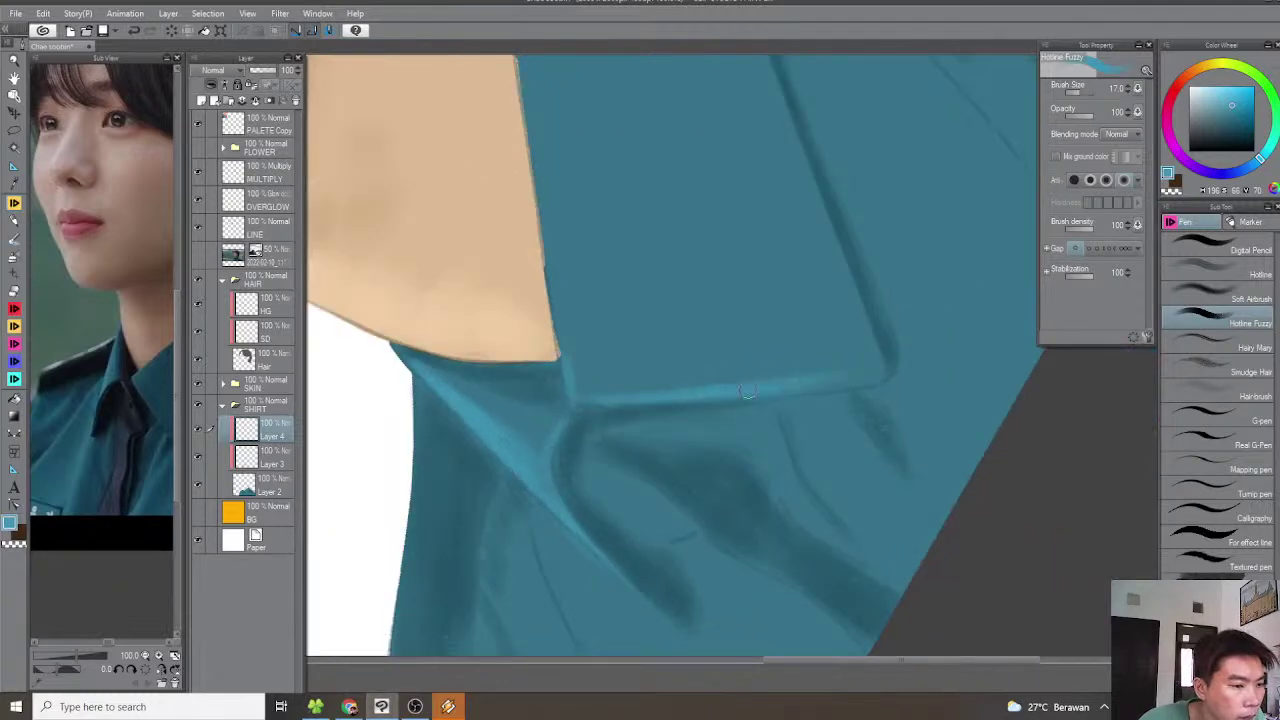
key(asciicircum)
key(asciicircum)
key(asciicircum)
drag(617, 414, 643, 390)
key(asciicircum)
scroll(650, 366, down, 1)
scroll(645, 364, down, 2)
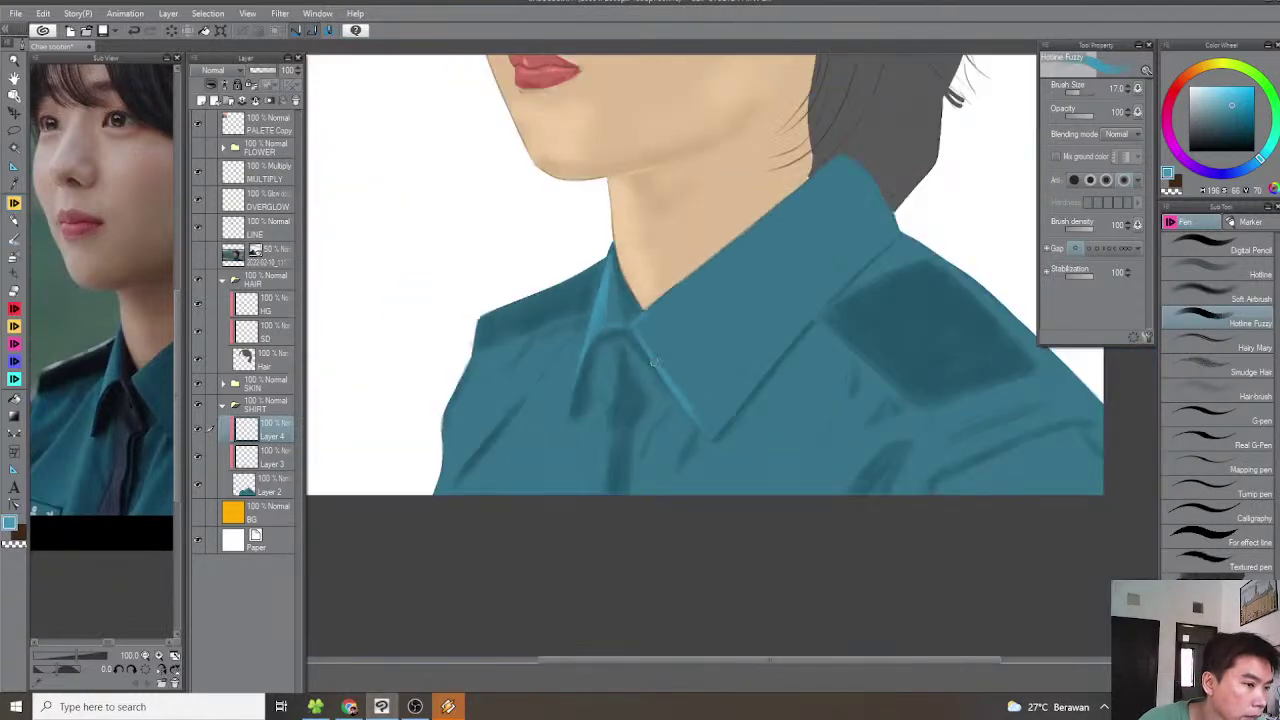
Lighten the near collar's back corner and its upper fold behind the neck with the brush at size 25
scroll(116, 482, up, 4)
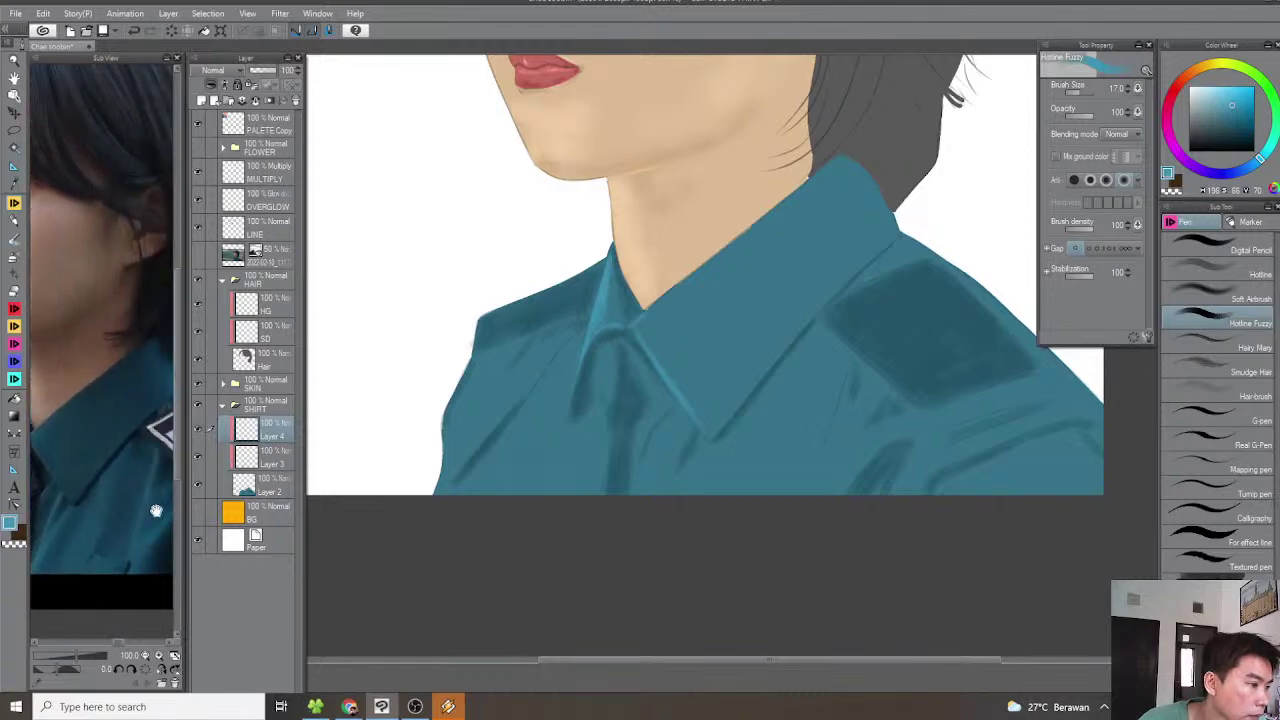
drag(668, 391, 609, 405)
key(asciicircum)
drag(772, 306, 706, 346)
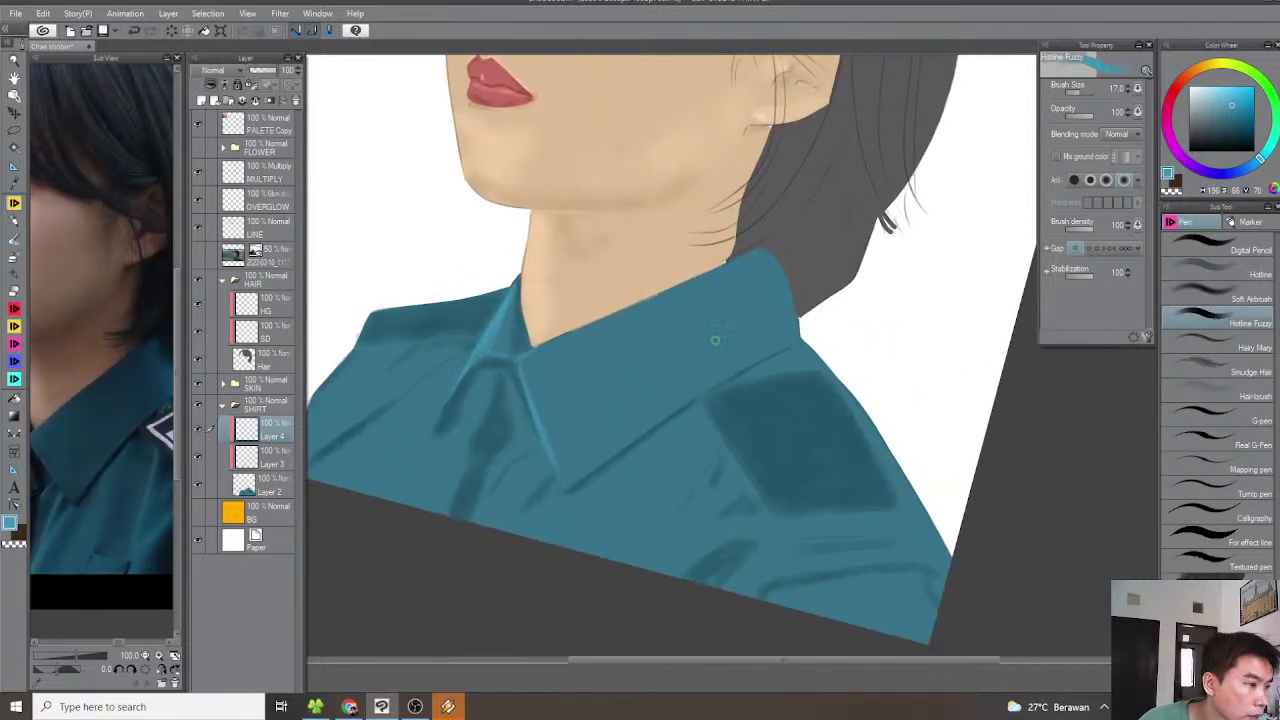
scroll(744, 292, up, 1)
scroll(103, 476, down, 2)
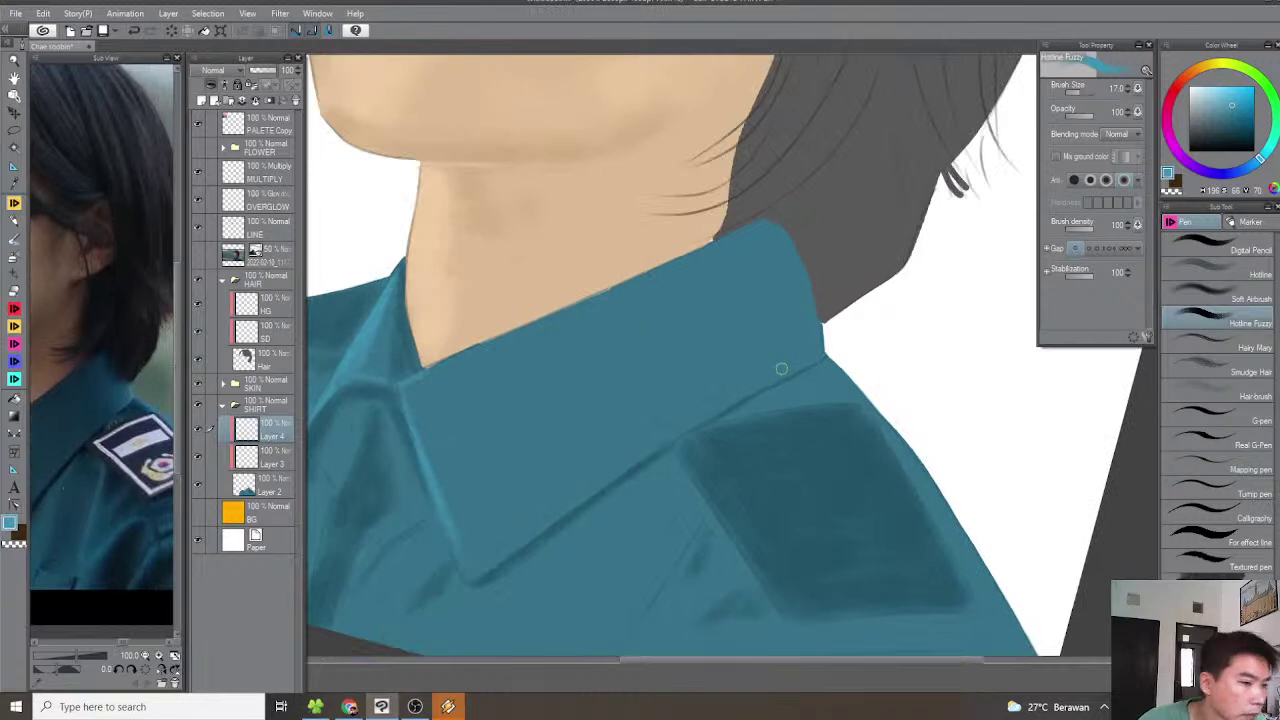
scroll(825, 330, up, 2)
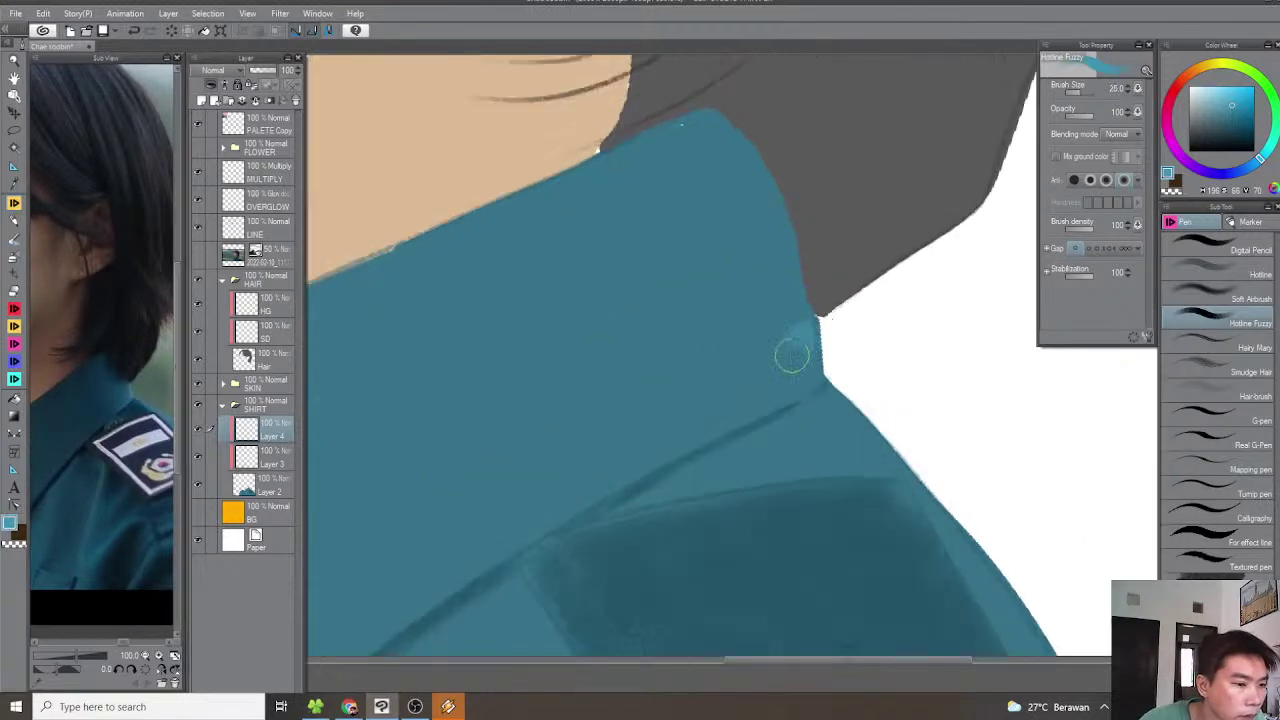
drag(792, 346, 806, 378)
key(minus)
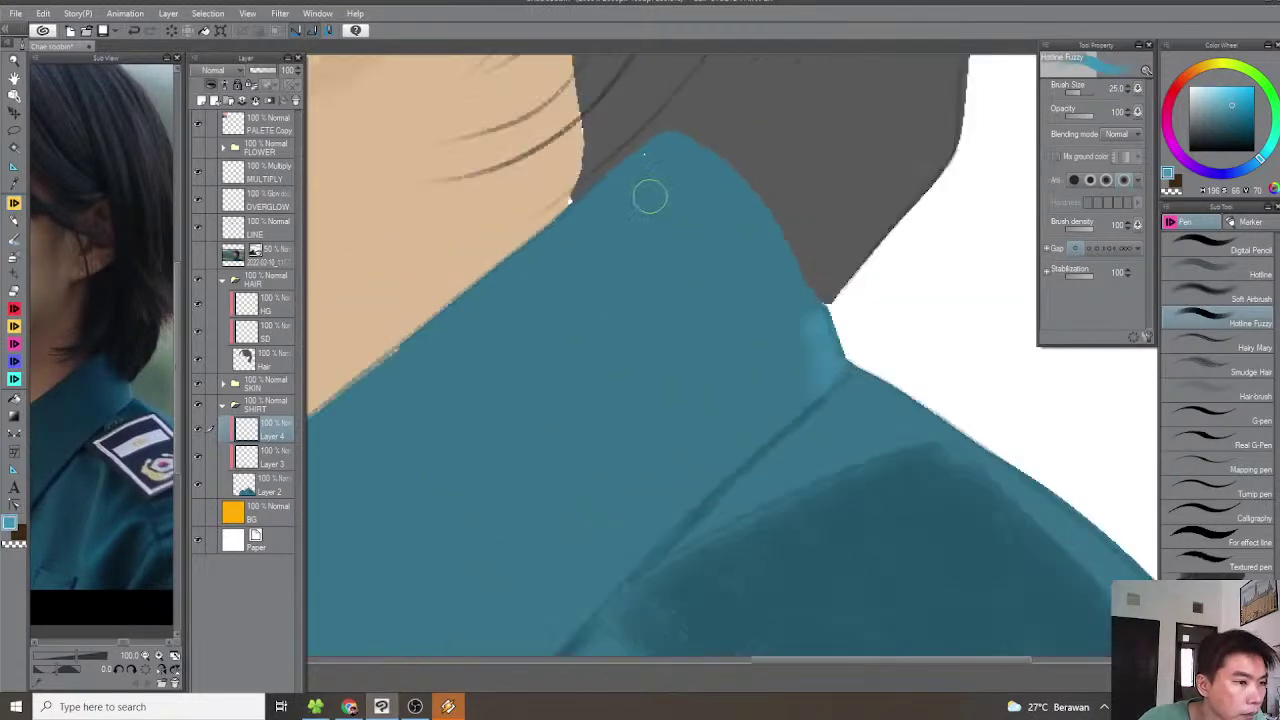
scroll(652, 198, down, 1)
drag(654, 166, 647, 201)
mouse_move(723, 193)
mouse_down()
mouse_move(685, 244)
mouse_move(744, 229)
mouse_up()
mouse_move(717, 316)
mouse_down()
mouse_move(729, 286)
mouse_move(815, 207)
mouse_up()
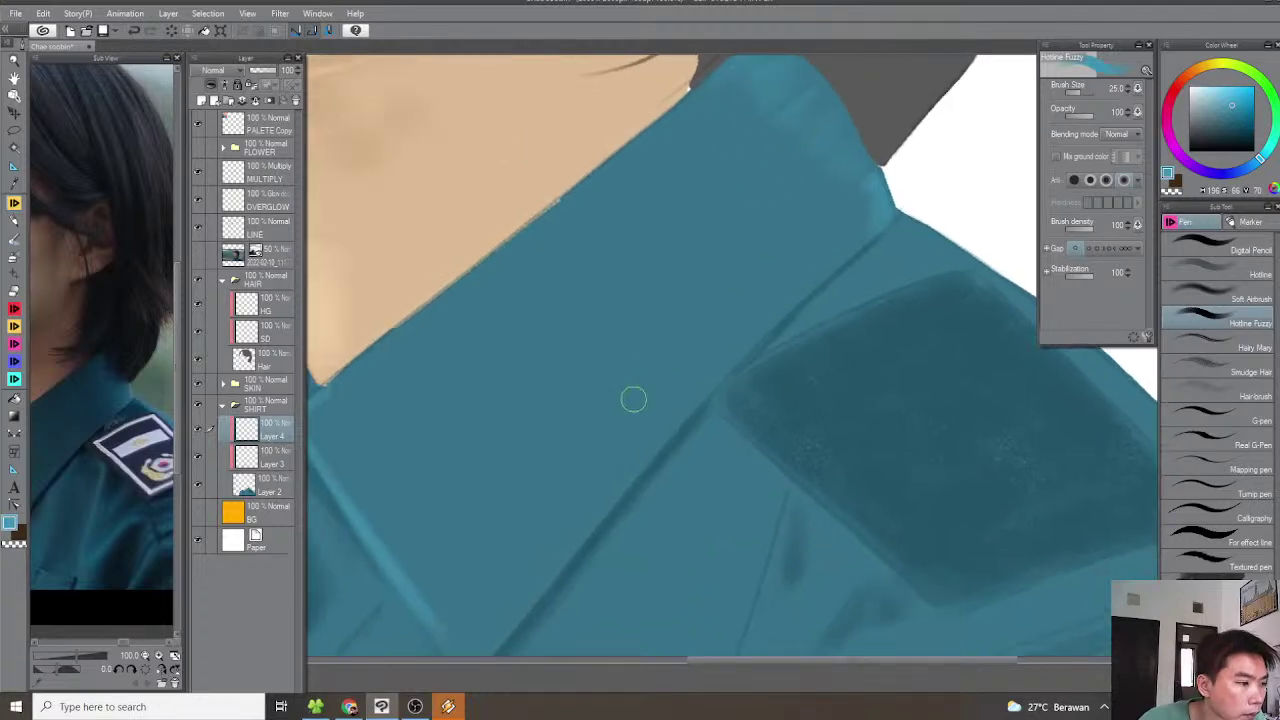
Highlight the near collar's lower edge from the collar point up toward the shoulder with the brush at size 17
drag(645, 438, 737, 317)
key(asciicircum)
key(bracketleft)
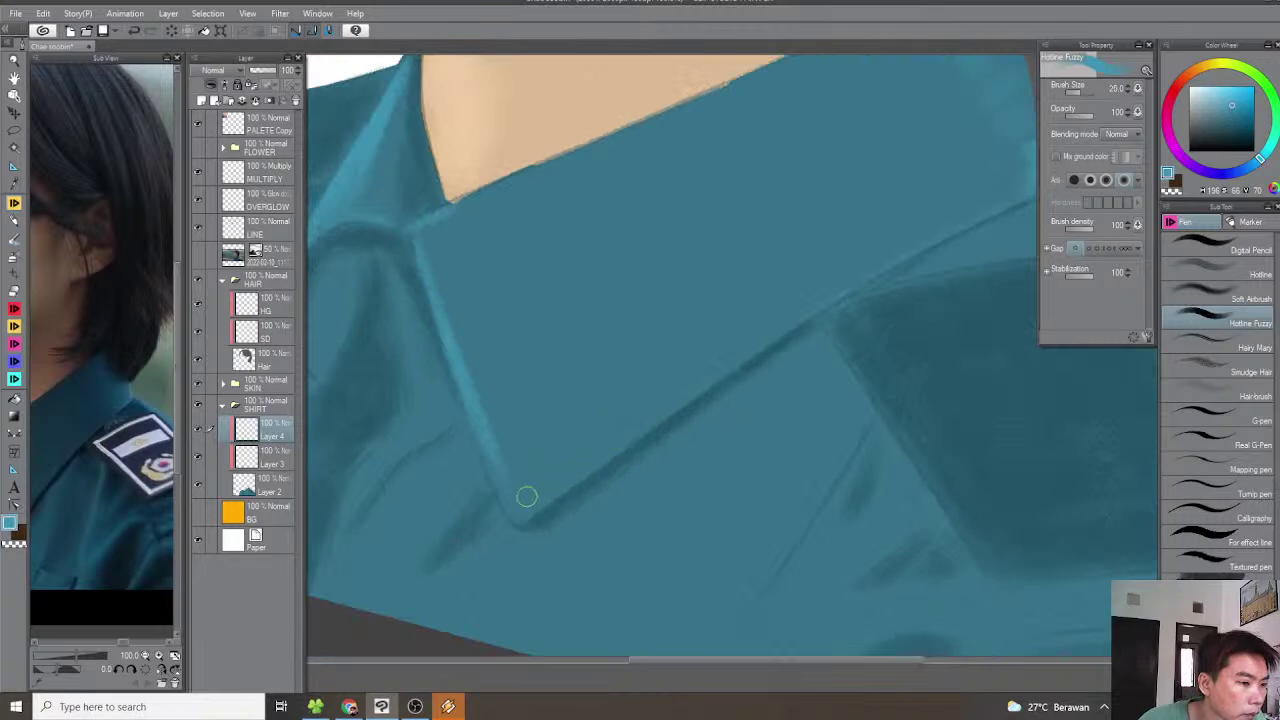
drag(661, 413, 894, 263)
scroll(800, 340, down, 4)
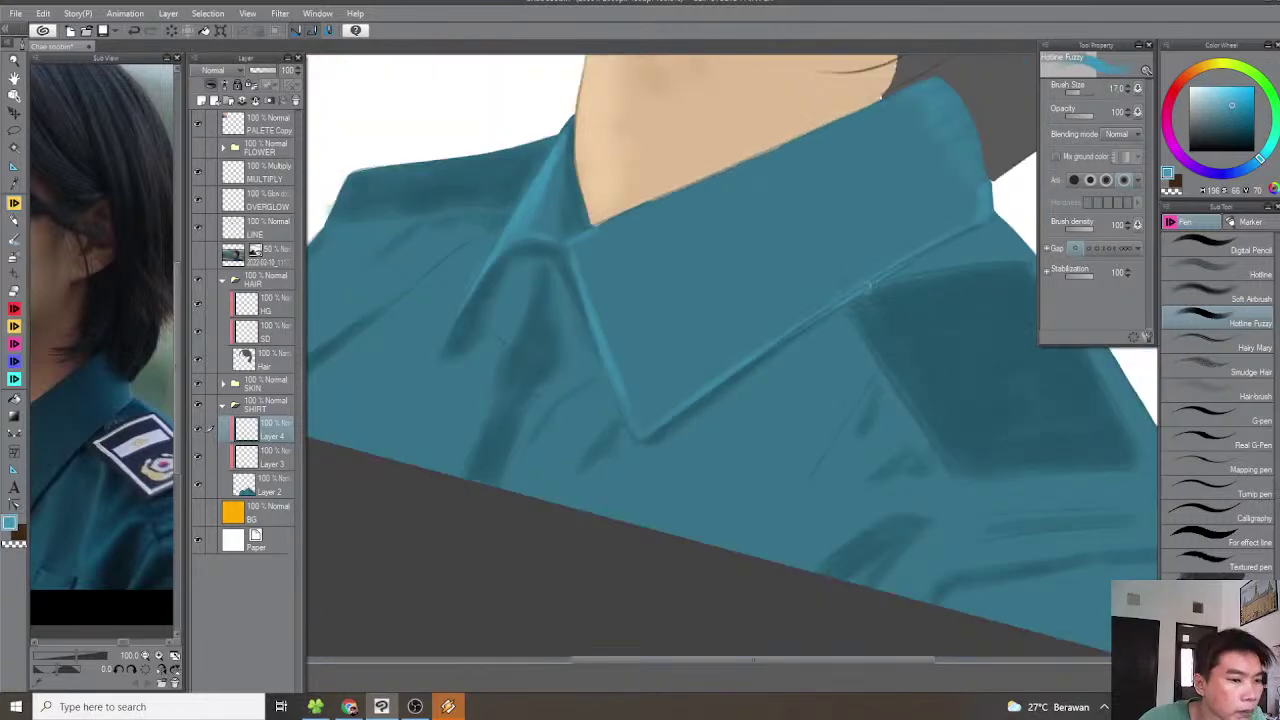
Add light teal highlights along the two short folds between the tie and the near collar's point
drag(79, 487, 172, 430)
scroll(628, 443, up, 3)
drag(612, 446, 686, 362)
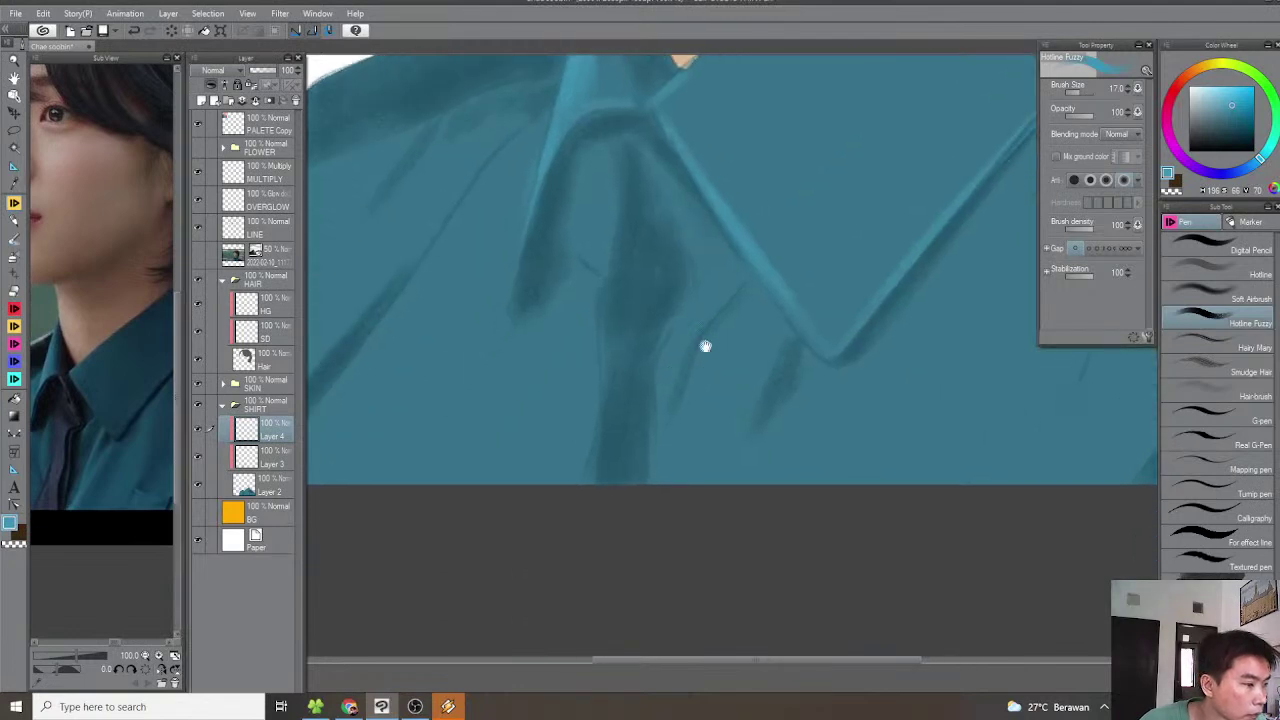
scroll(742, 302, up, 2)
drag(700, 303, 668, 402)
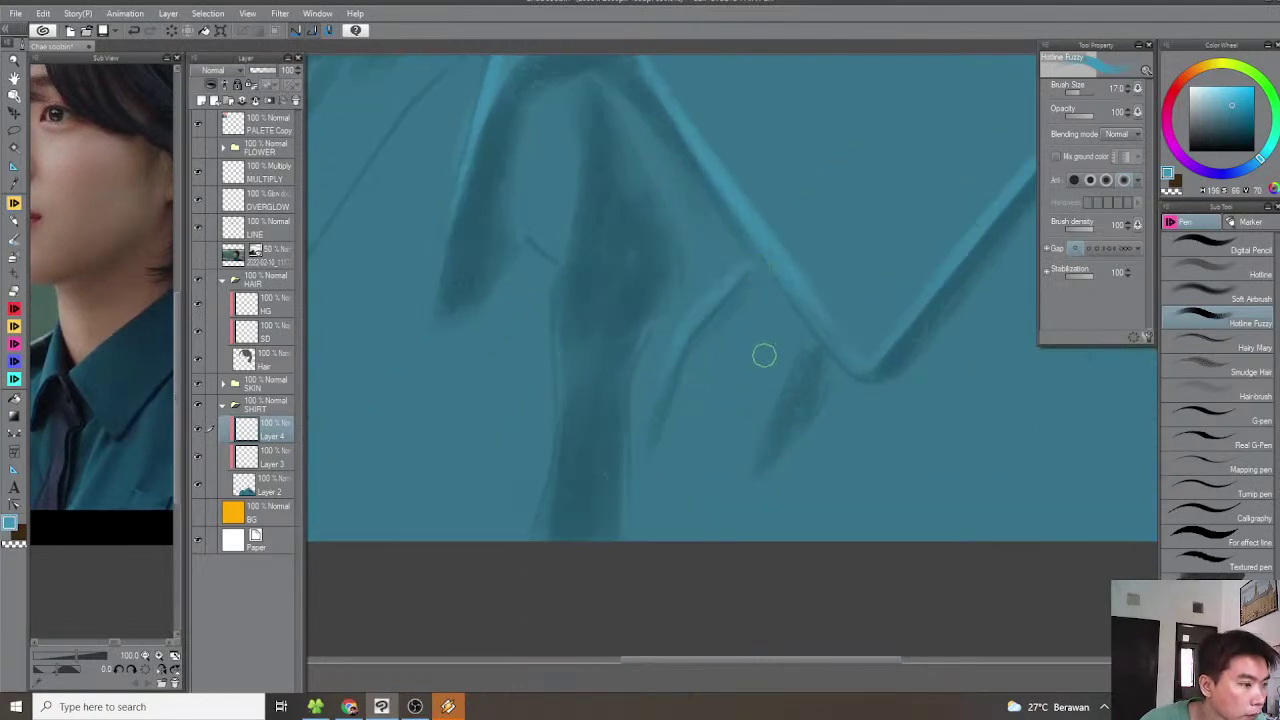
drag(781, 380, 740, 536)
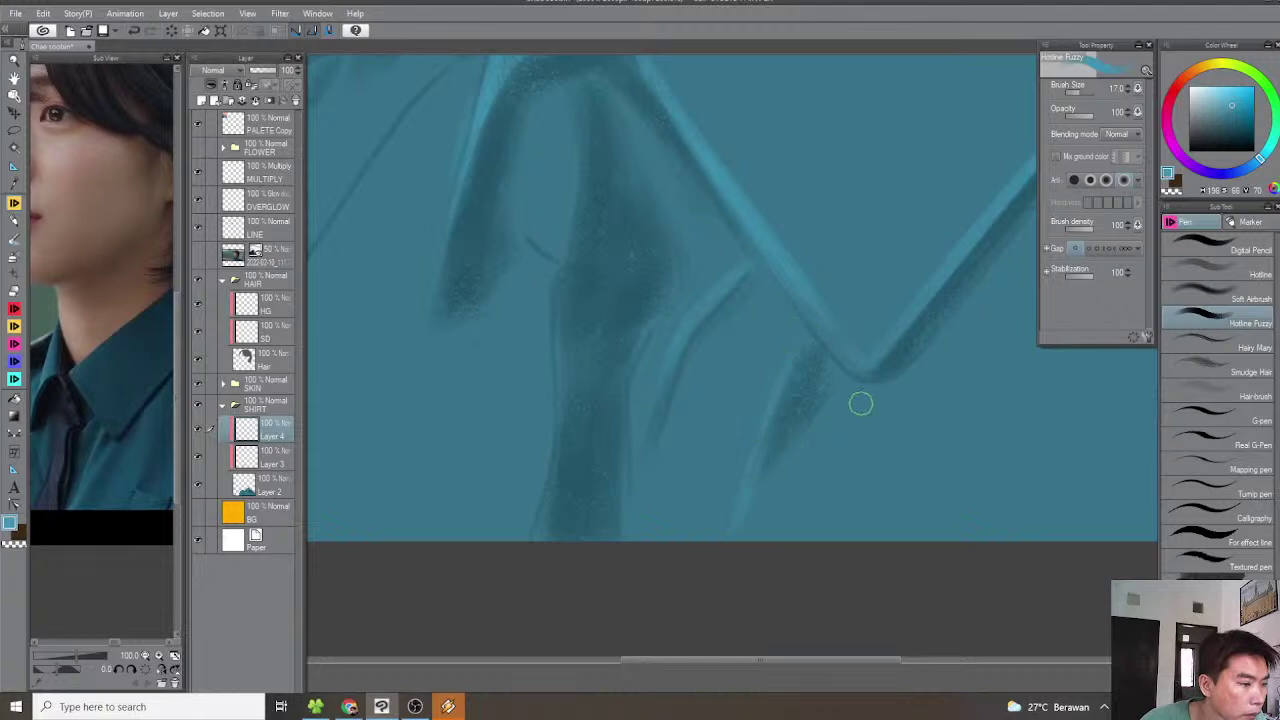
scroll(801, 430, down, 6)
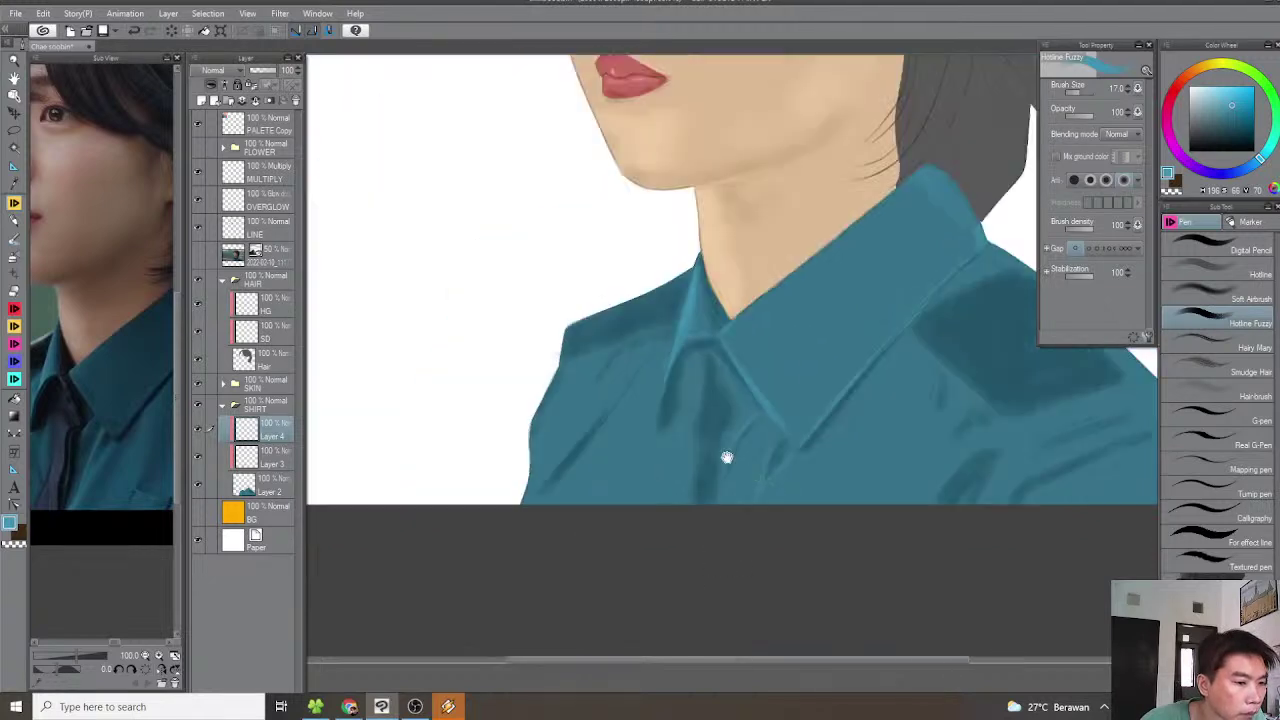
Highlight the diagonal folds on the far chest and sleeve beneath the shoulder panel in lighter teal
drag(160, 479, 238, 469)
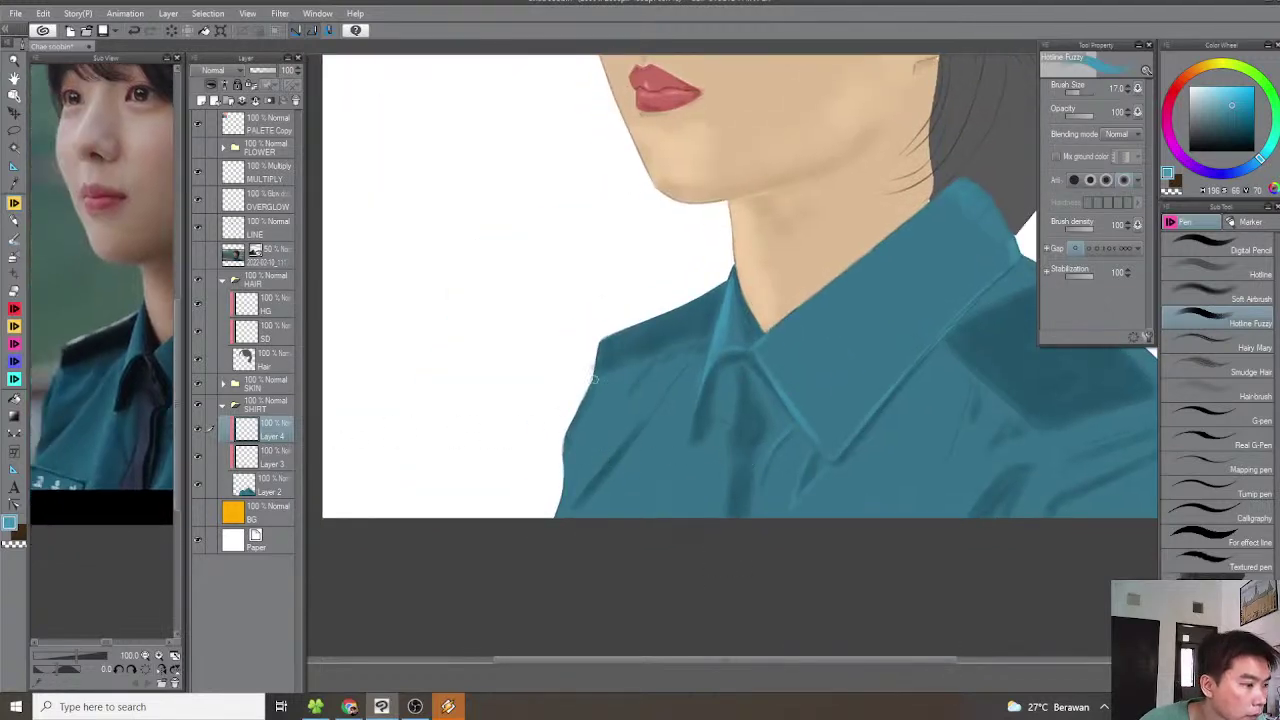
scroll(590, 383, up, 3)
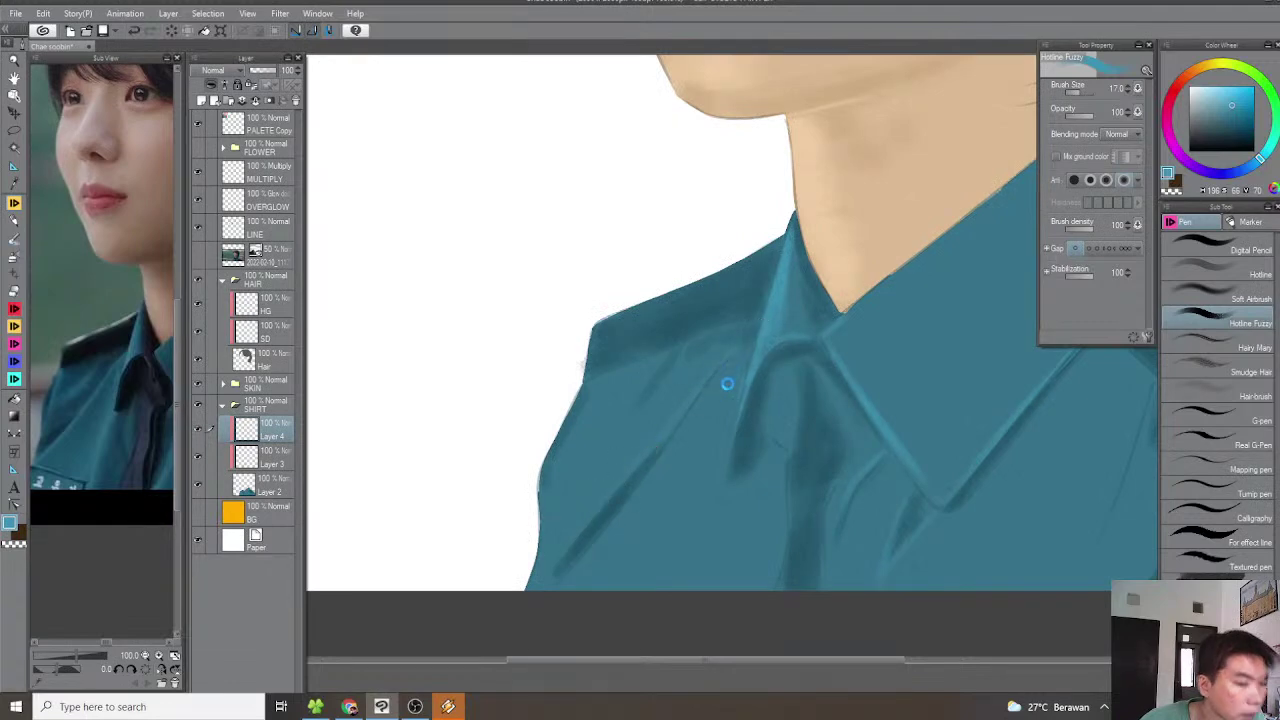
key(asciicircum)
scroll(711, 397, up, 2)
mouse_move(711, 397)
mouse_down()
mouse_move(837, 290)
mouse_move(538, 510)
mouse_up()
drag(592, 447, 588, 489)
drag(772, 251, 531, 421)
mouse_move(583, 345)
mouse_down()
mouse_move(547, 404)
mouse_move(643, 376)
mouse_up()
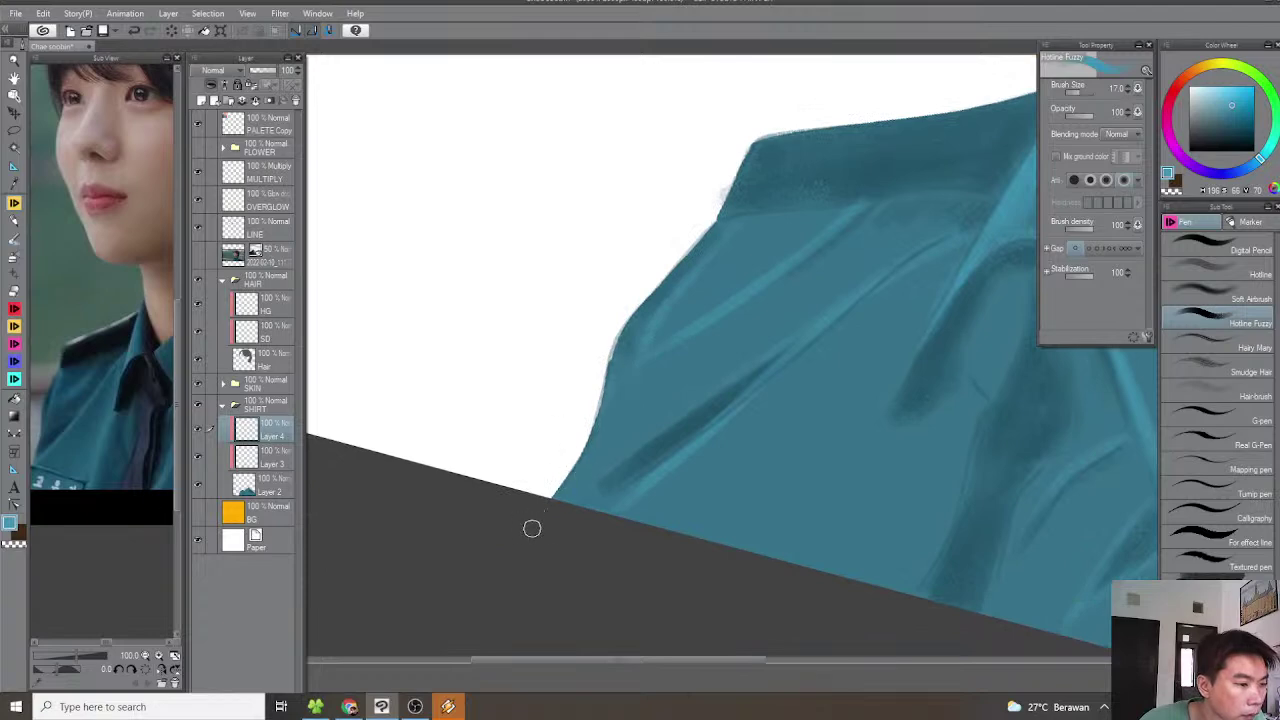
key(minus)
scroll(661, 380, down, 5)
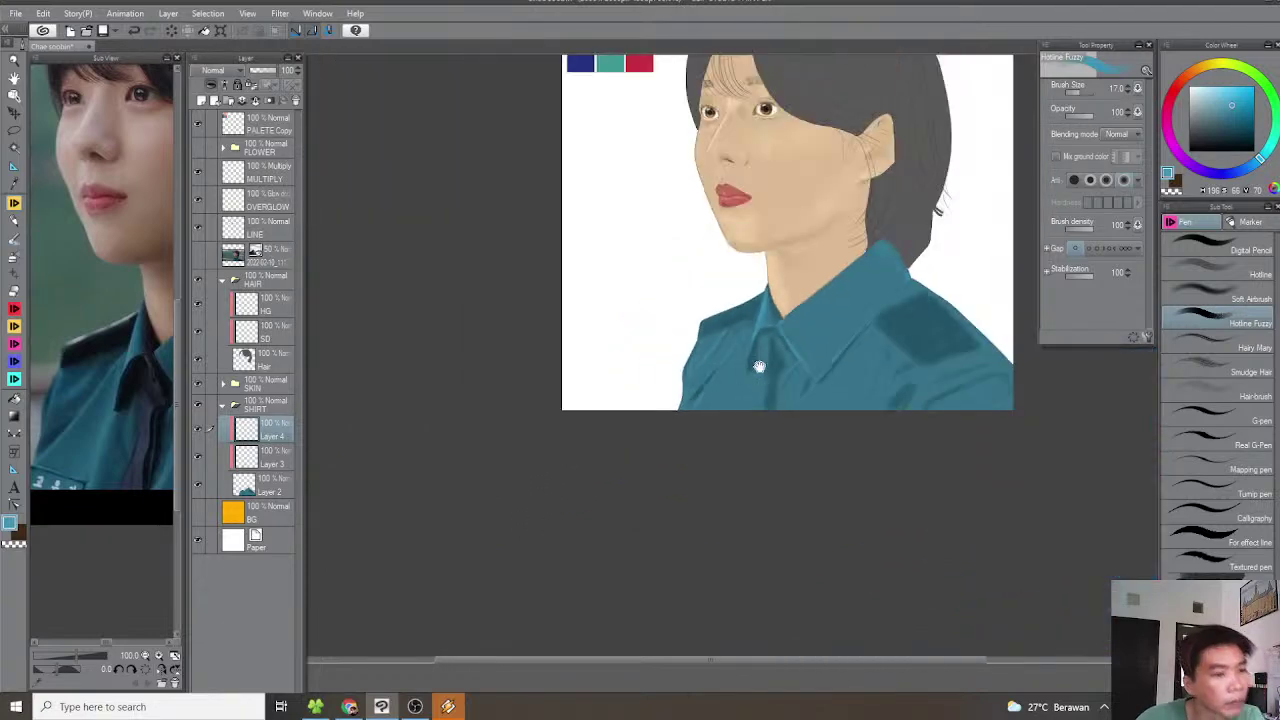
drag(754, 363, 659, 457)
drag(787, 400, 755, 425)
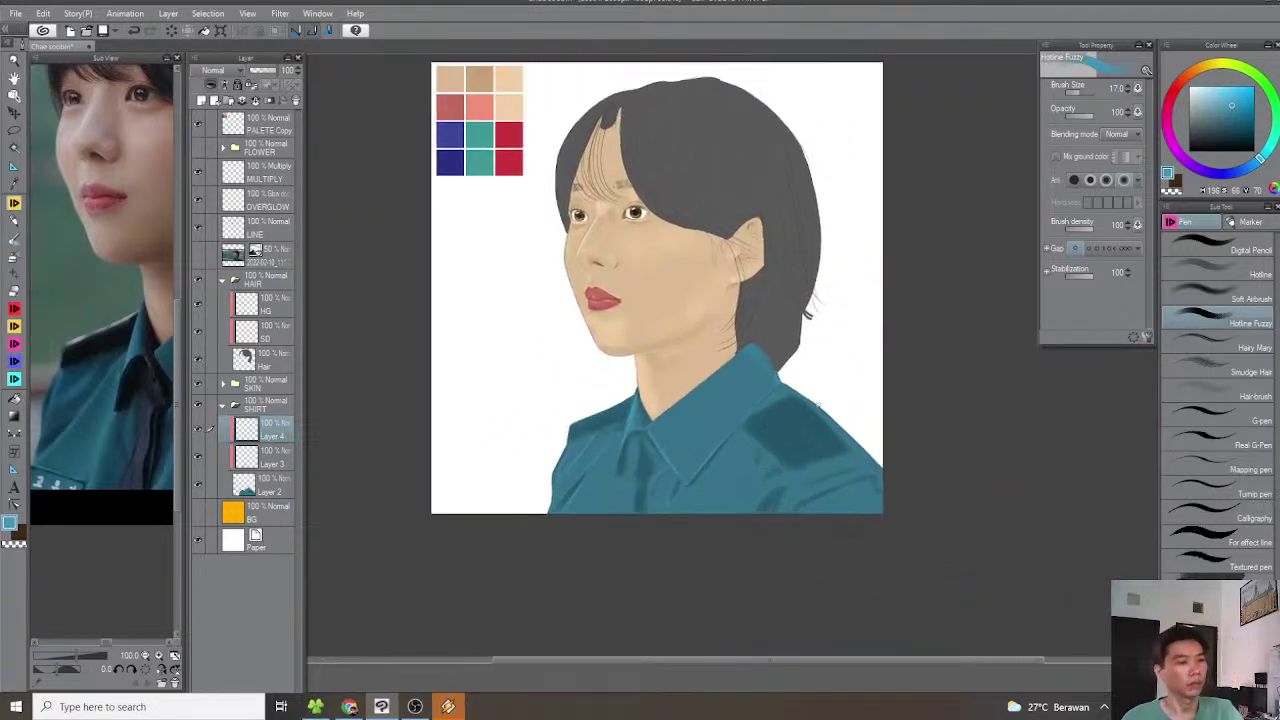
Brighten the fold running from the near collar's point down to the canvas's lower edge
drag(64, 523, 33, 504)
drag(109, 517, 63, 523)
scroll(431, 490, up, 2)
drag(794, 492, 588, 466)
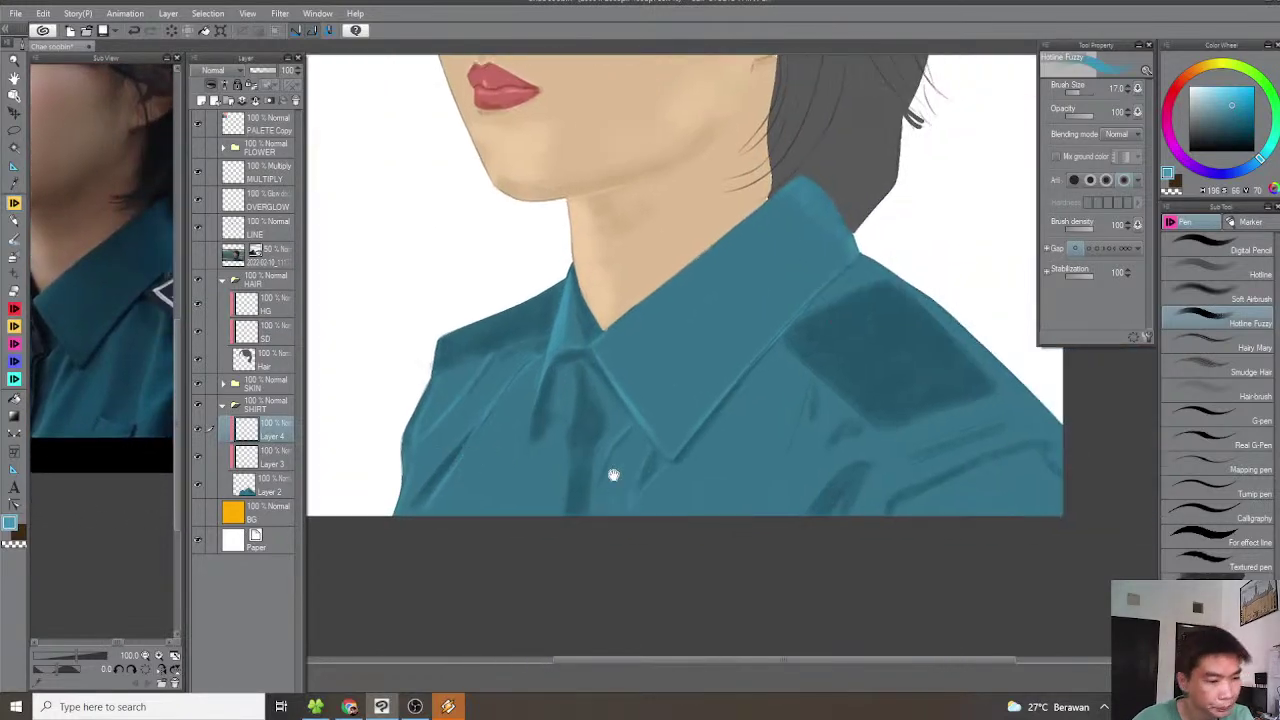
scroll(660, 497, up, 2)
drag(566, 547, 614, 475)
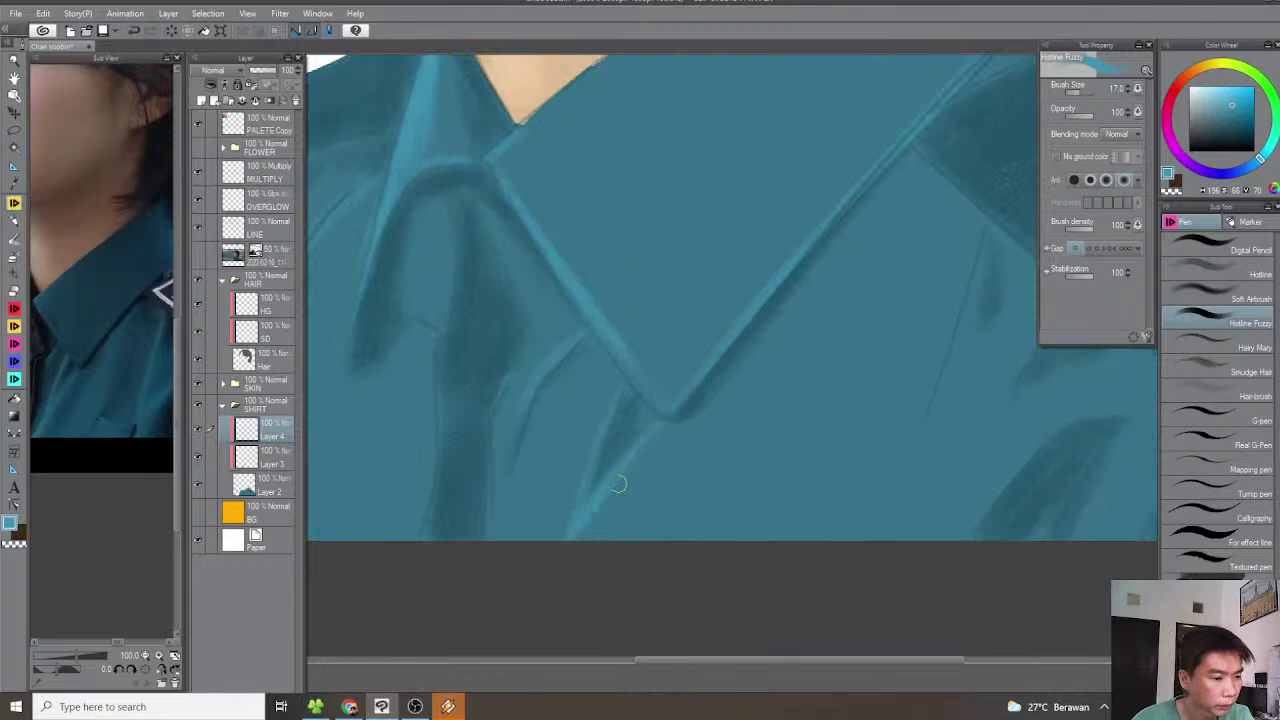
drag(698, 400, 654, 432)
scroll(607, 493, down, 3)
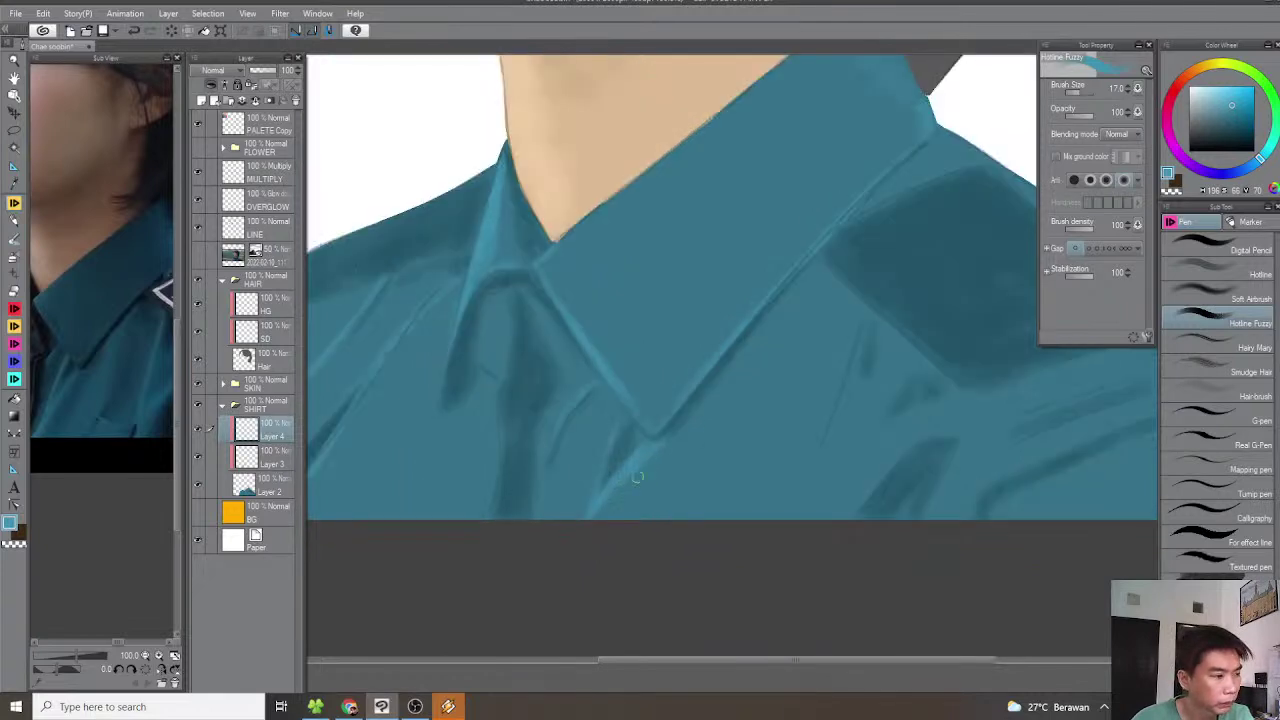
Highlight the edges of the folds beside and beneath the near shoulder patch in lighter teal, brush size 17
scroll(626, 483, up, 2)
drag(158, 509, 86, 520)
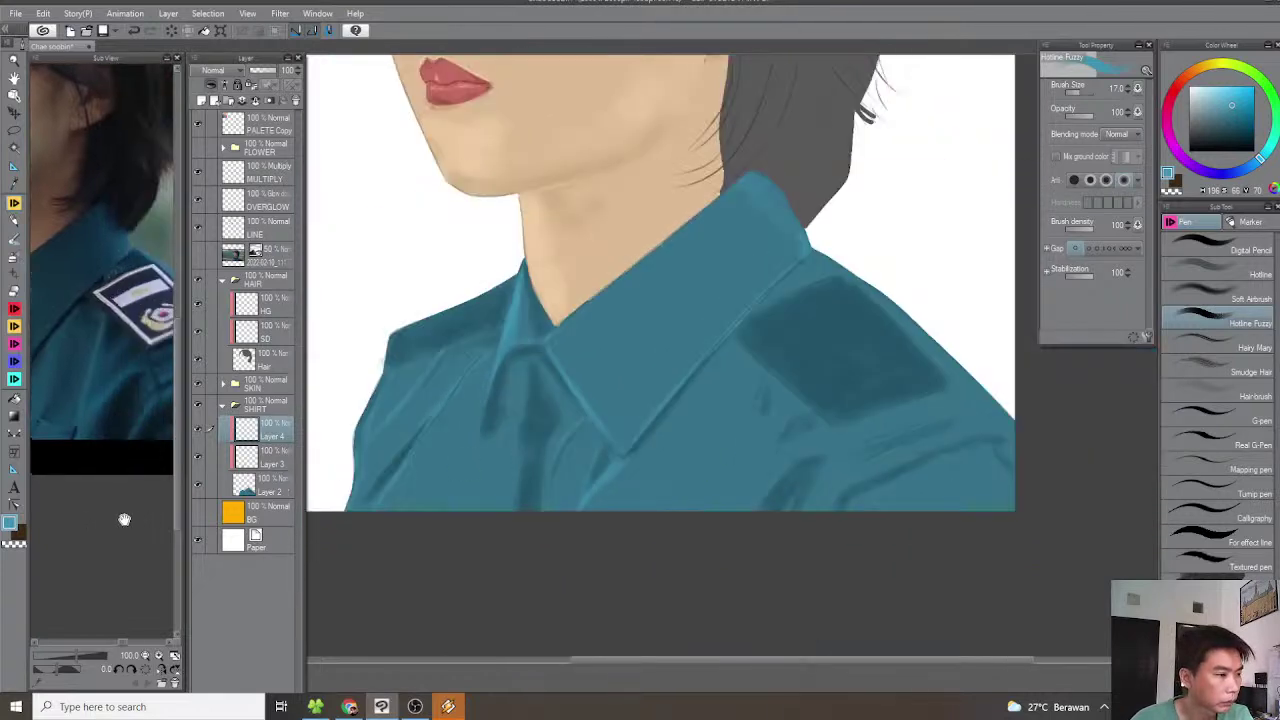
scroll(757, 389, up, 4)
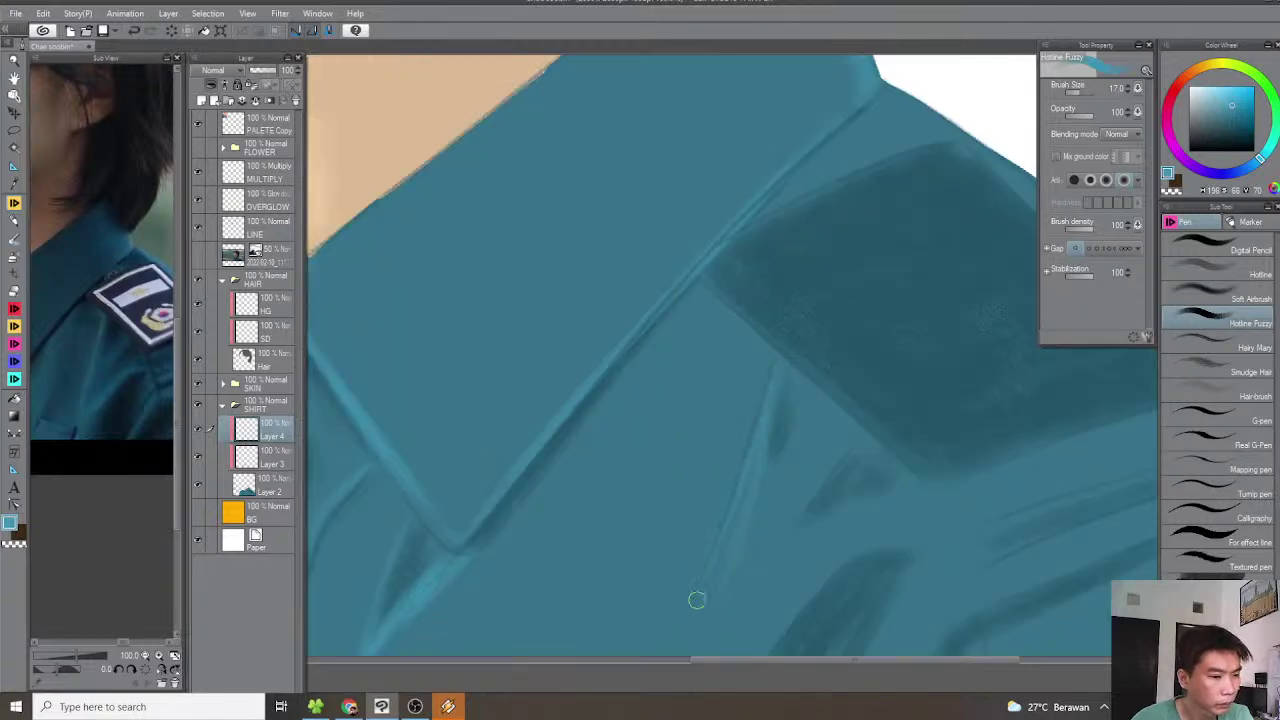
drag(736, 555, 712, 444)
mouse_move(735, 569)
mouse_down()
mouse_move(784, 476)
mouse_move(862, 448)
mouse_move(769, 487)
mouse_up()
drag(777, 387, 737, 426)
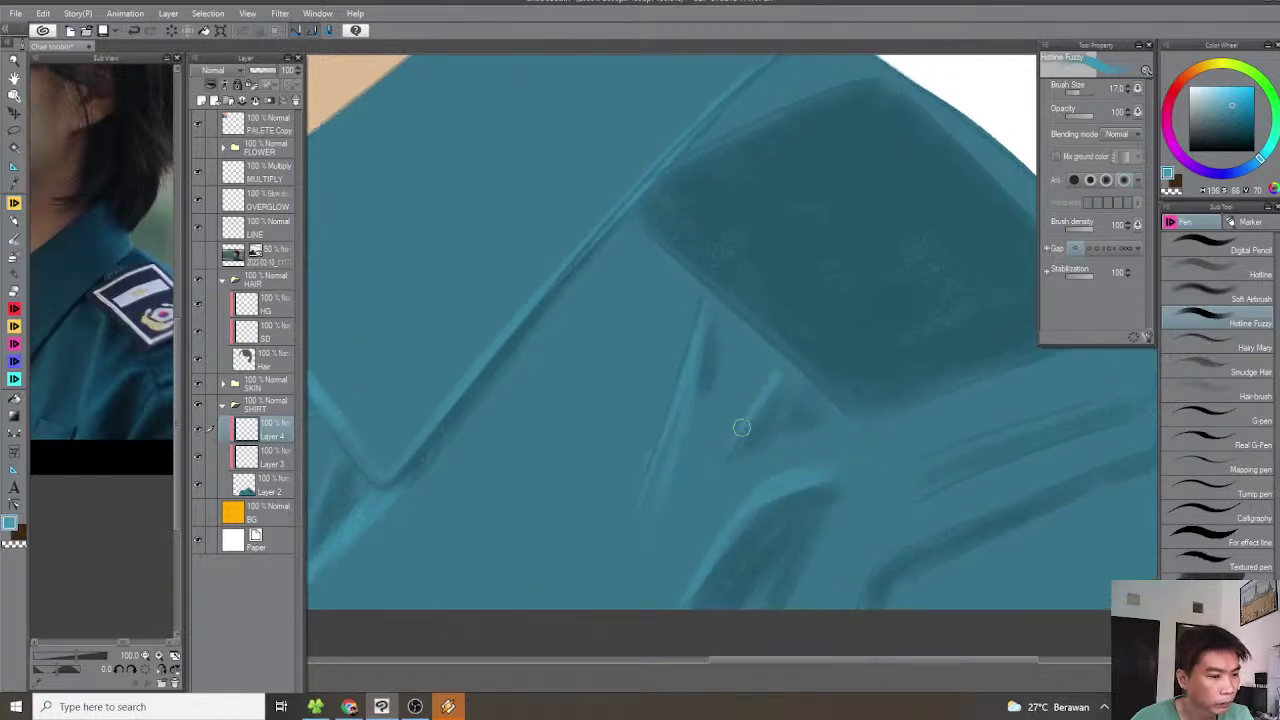
Highlight the upper edges of the two curved folds beneath the near shoulder patch in lighter teal
drag(781, 464, 709, 426)
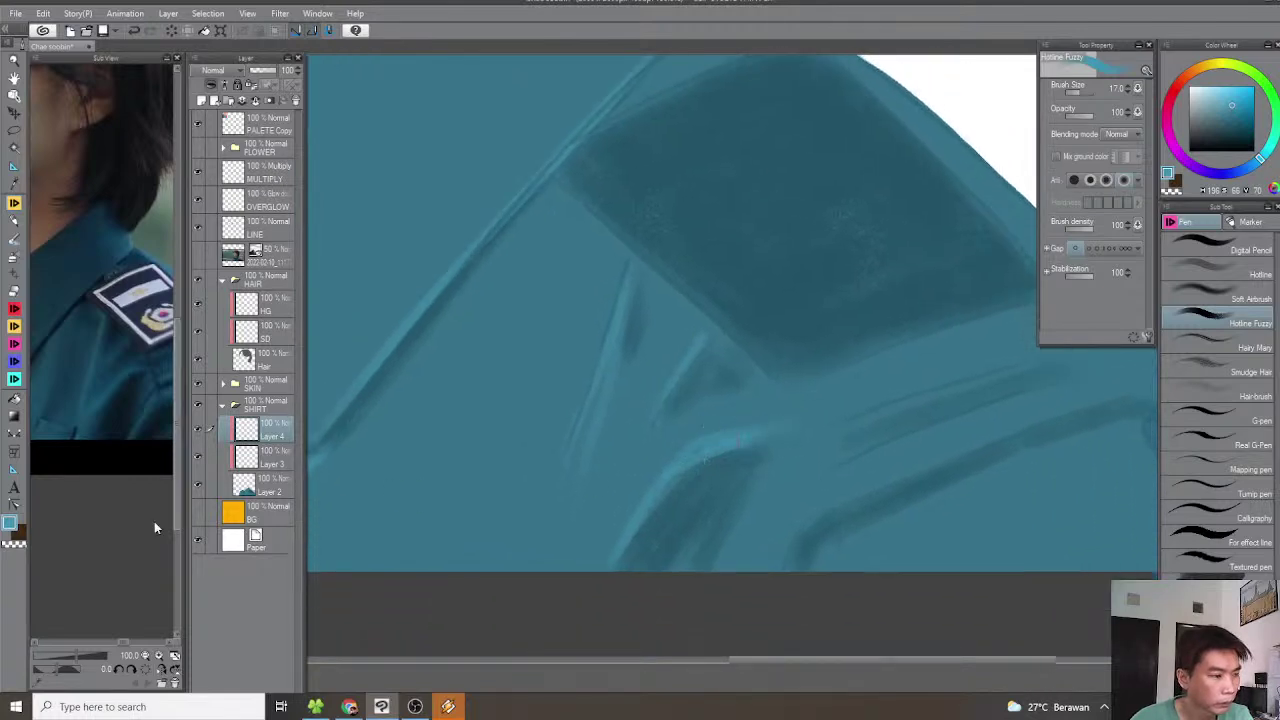
drag(163, 544, 100, 542)
scroll(745, 490, down, 1)
drag(760, 497, 714, 474)
scroll(746, 496, up, 1)
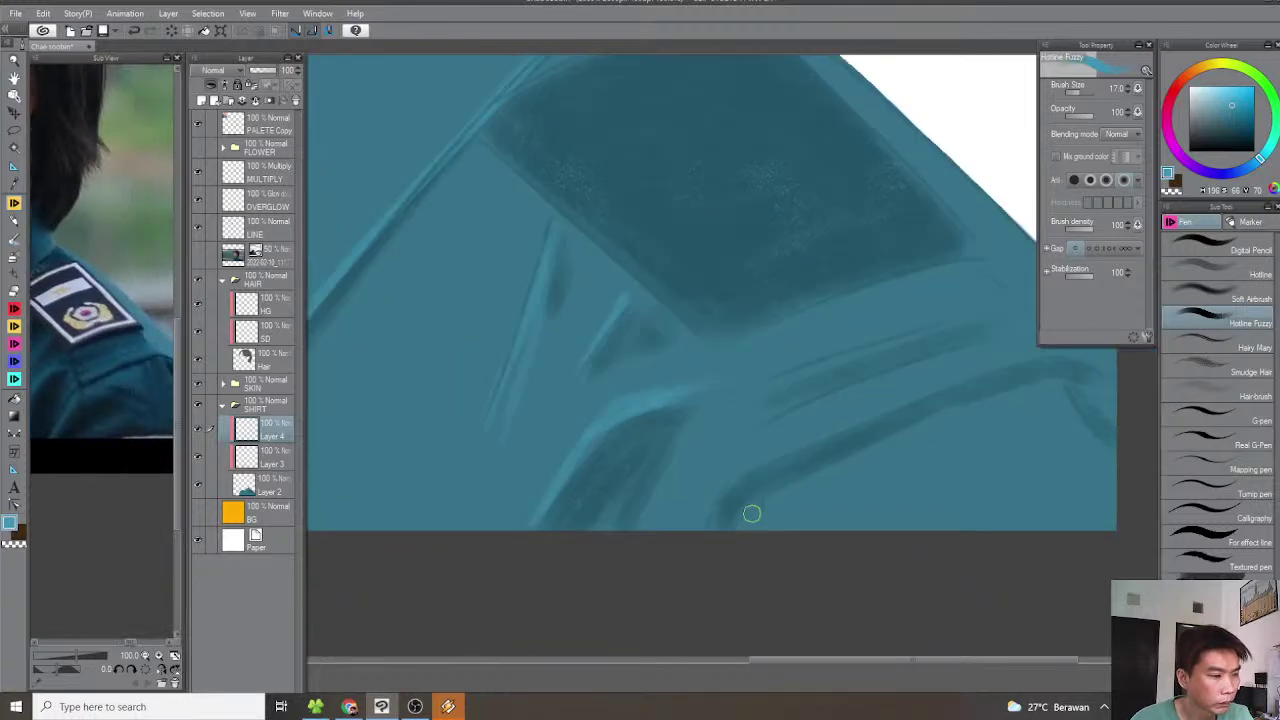
drag(698, 542, 764, 452)
mouse_move(773, 449)
mouse_down()
mouse_move(721, 459)
mouse_move(938, 377)
mouse_move(842, 425)
mouse_up()
mouse_move(656, 457)
mouse_down()
mouse_move(829, 398)
mouse_move(741, 429)
mouse_move(615, 440)
mouse_up()
scroll(690, 425, down, 1)
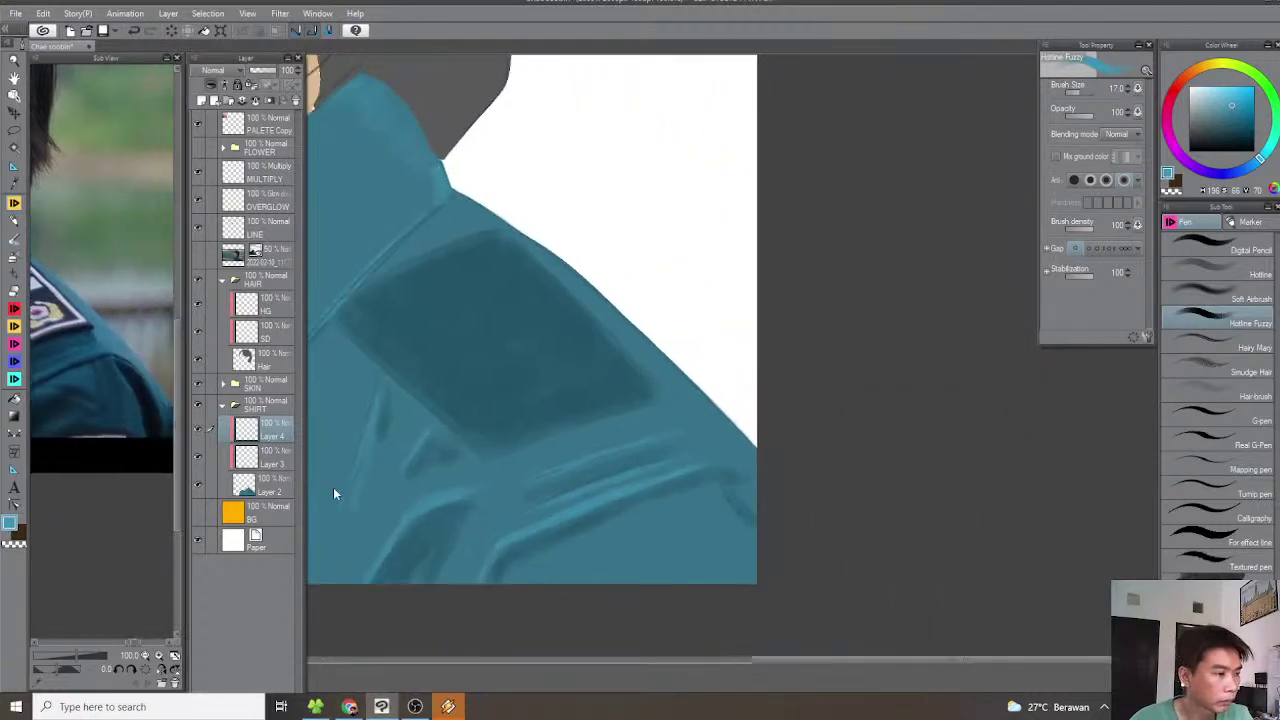
Extend the lighter teal highlights along the sleeve folds towards the canvas's side edge, brush size 25
key(minus)
mouse_move(684, 463)
mouse_down()
mouse_move(606, 449)
mouse_move(803, 423)
mouse_move(724, 452)
mouse_up()
key(minus)
scroll(636, 449, up, 1)
key(bracketright)
key(bracketright)
key(asciicircum)
key(asciicircum)
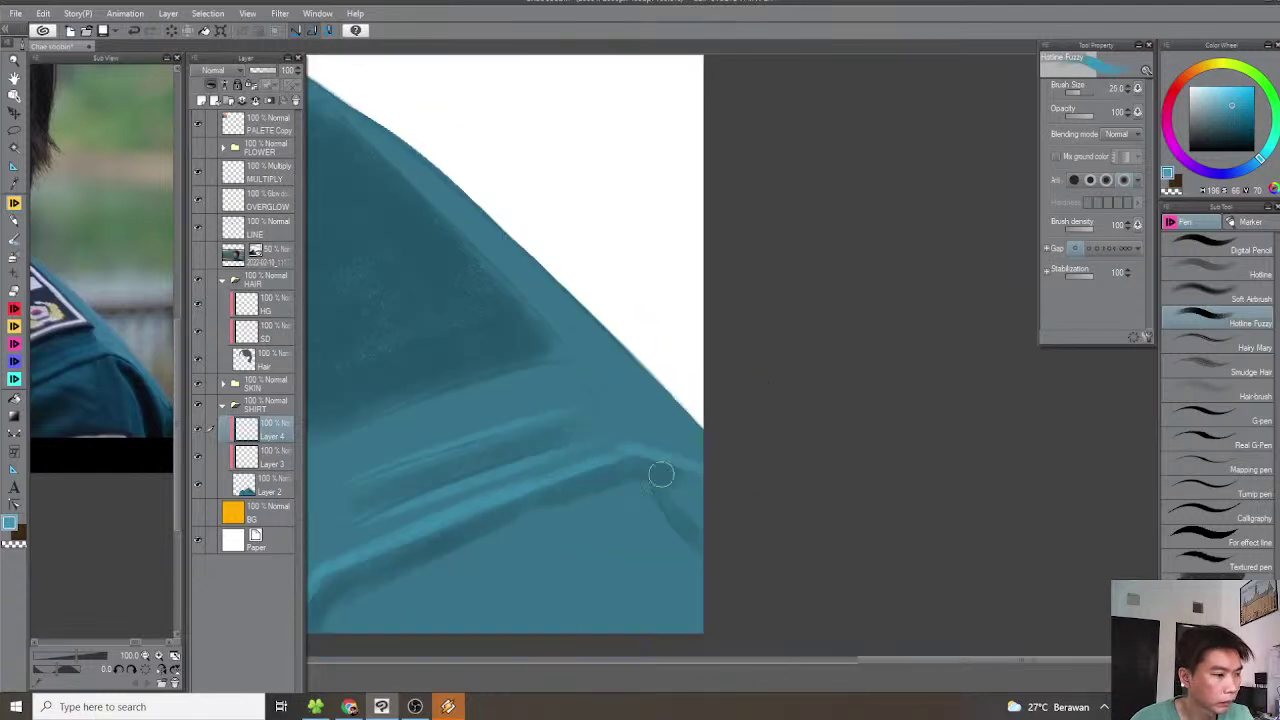
scroll(622, 484, down, 1)
drag(507, 535, 622, 462)
scroll(622, 462, up, 1)
mouse_move(556, 491)
mouse_down()
mouse_move(748, 414)
mouse_move(714, 482)
mouse_up()
scroll(692, 443, down, 1)
drag(693, 417, 688, 445)
Brush broader lighter teal strokes over the near shoulder and sleeve, brush size 50
key(bracketright)
key(bracketright)
key(bracketright)
mouse_move(800, 466)
mouse_down()
mouse_move(579, 375)
mouse_move(514, 422)
mouse_up()
drag(578, 394, 735, 348)
scroll(808, 332, down, 2)
key(asciicircum)
key(asciicircum)
key(asciicircum)
key(asciicircum)
scroll(660, 384, down, 1)
scroll(649, 384, up, 1)
drag(649, 384, 748, 397)
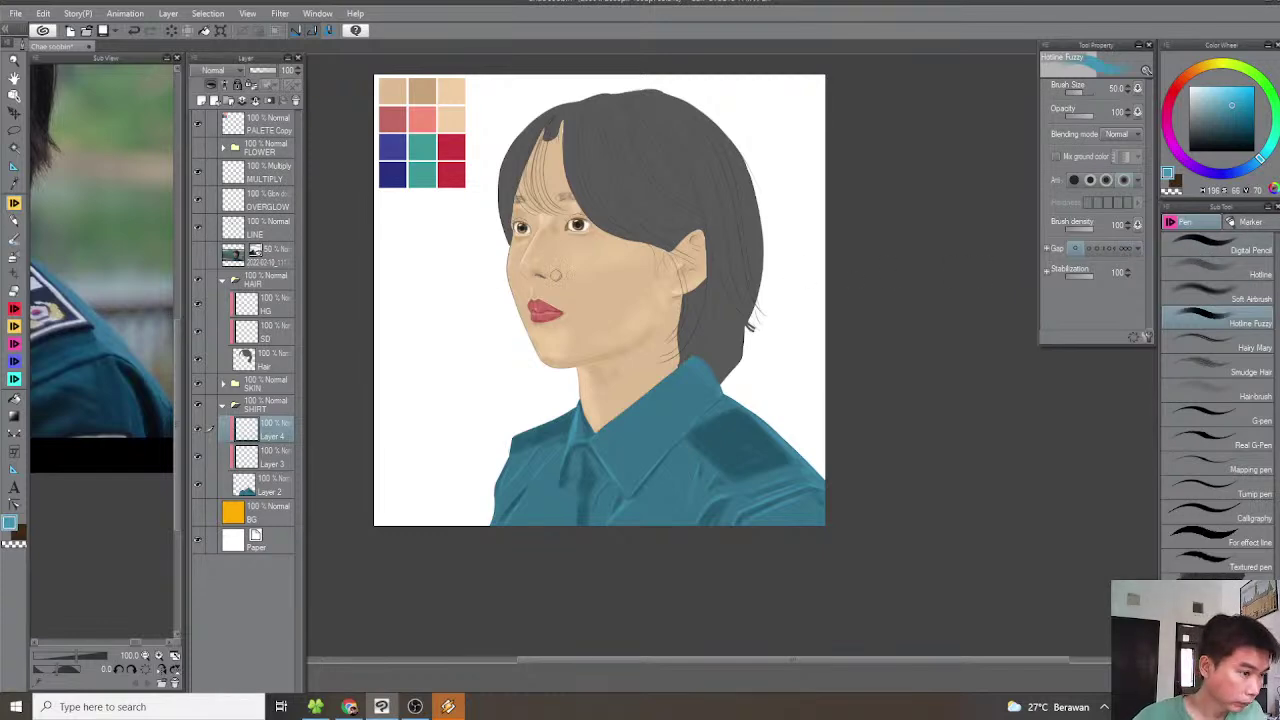
Collapse the SHIRT folder, activate the HAIR folder's SD layer, and choose a darker grey based on the sampled hair colour
click(223, 404)
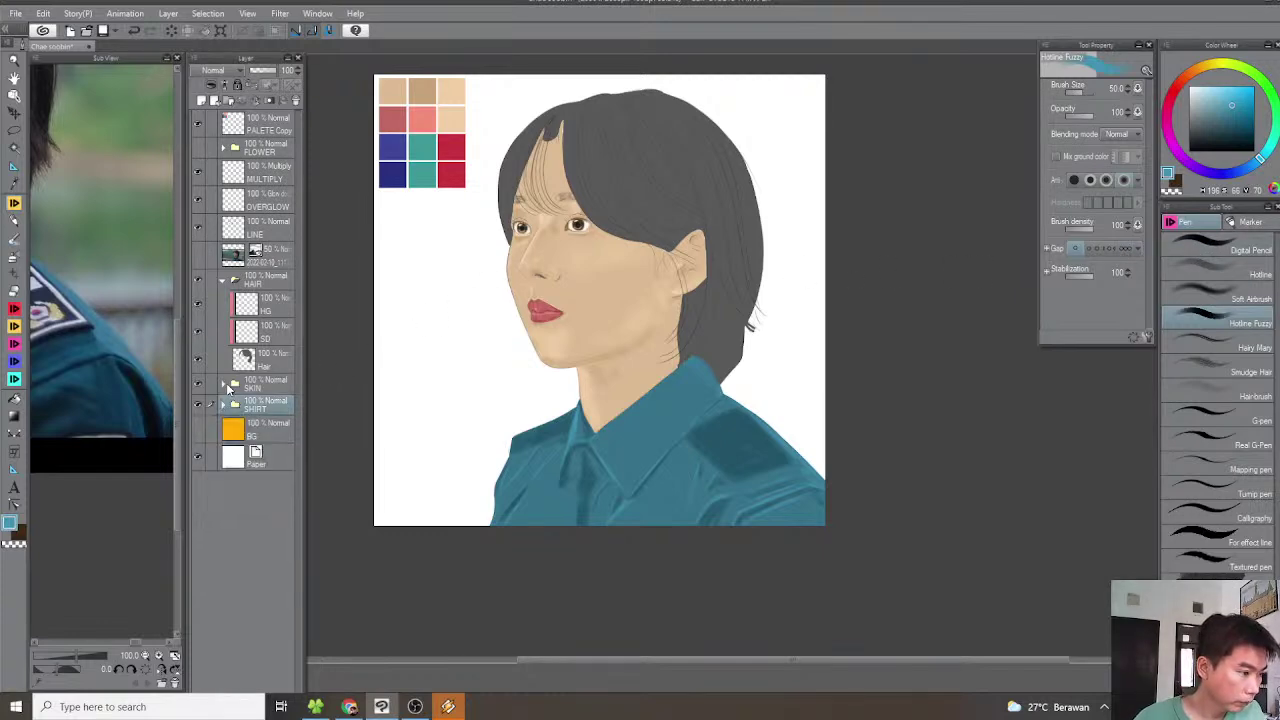
click(224, 385)
click(224, 387)
click(265, 338)
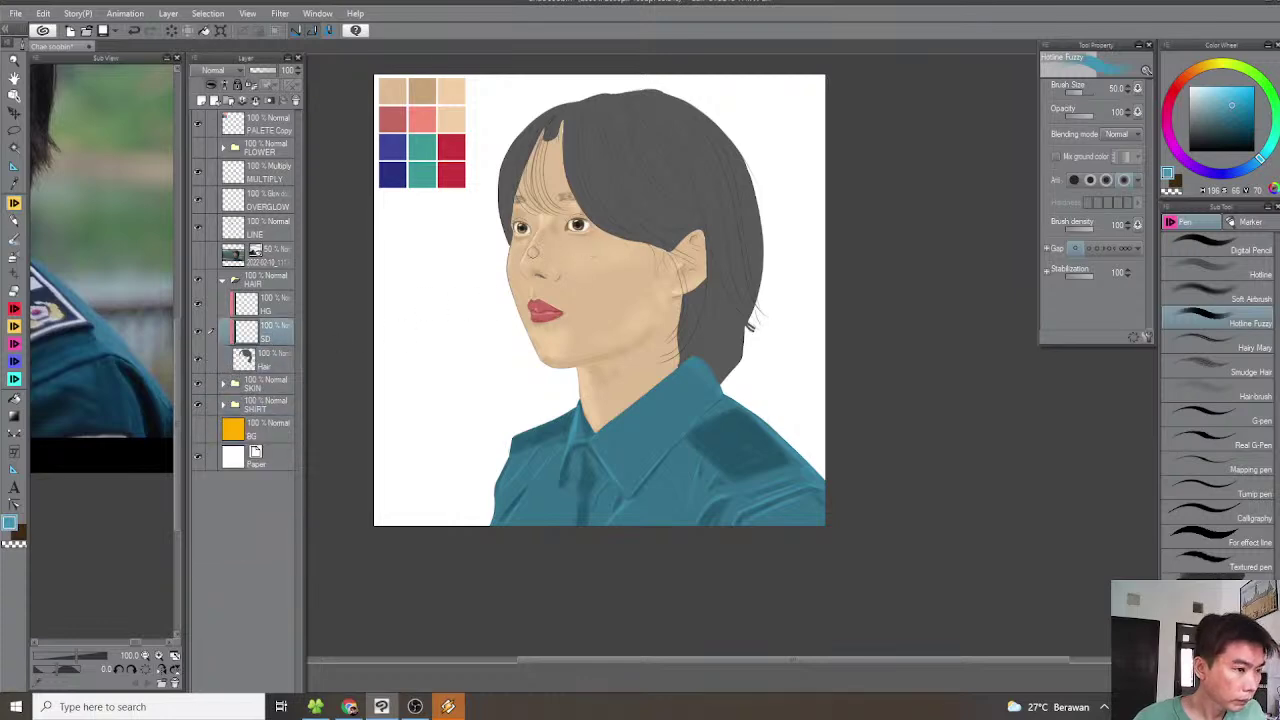
drag(597, 218, 597, 312)
scroll(632, 294, up, 3)
alt+click(658, 303)
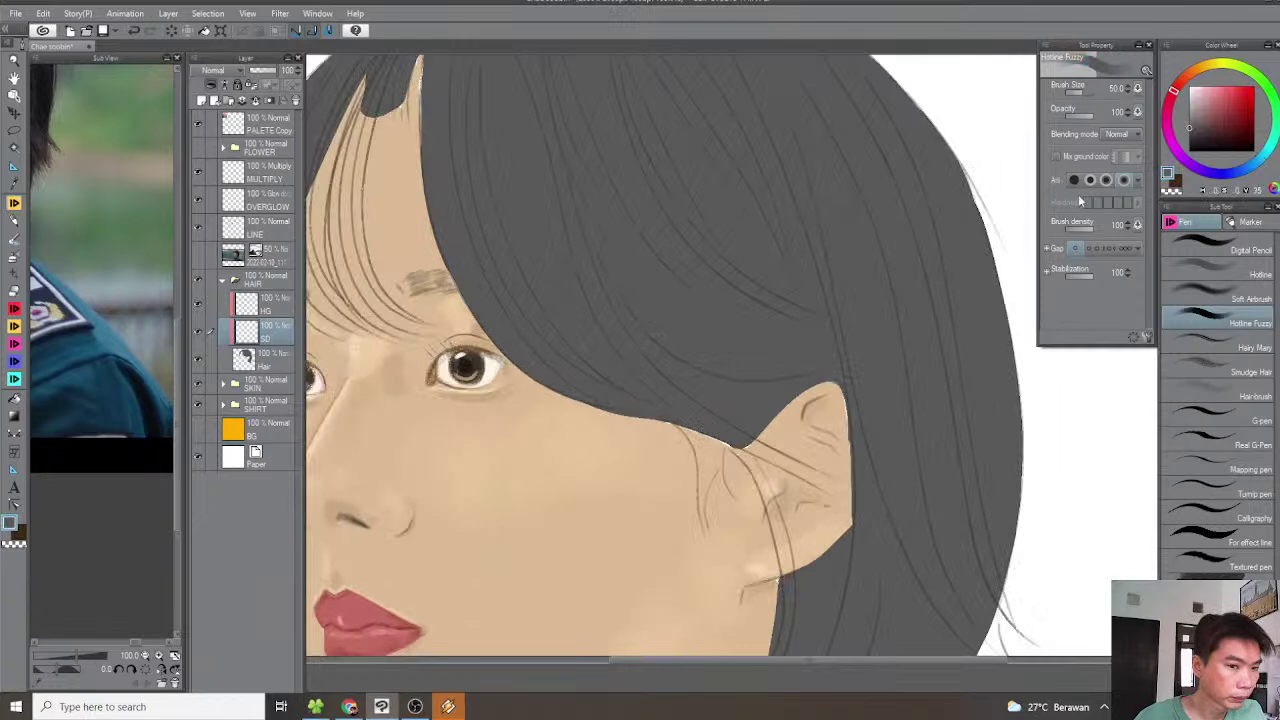
click(1194, 136)
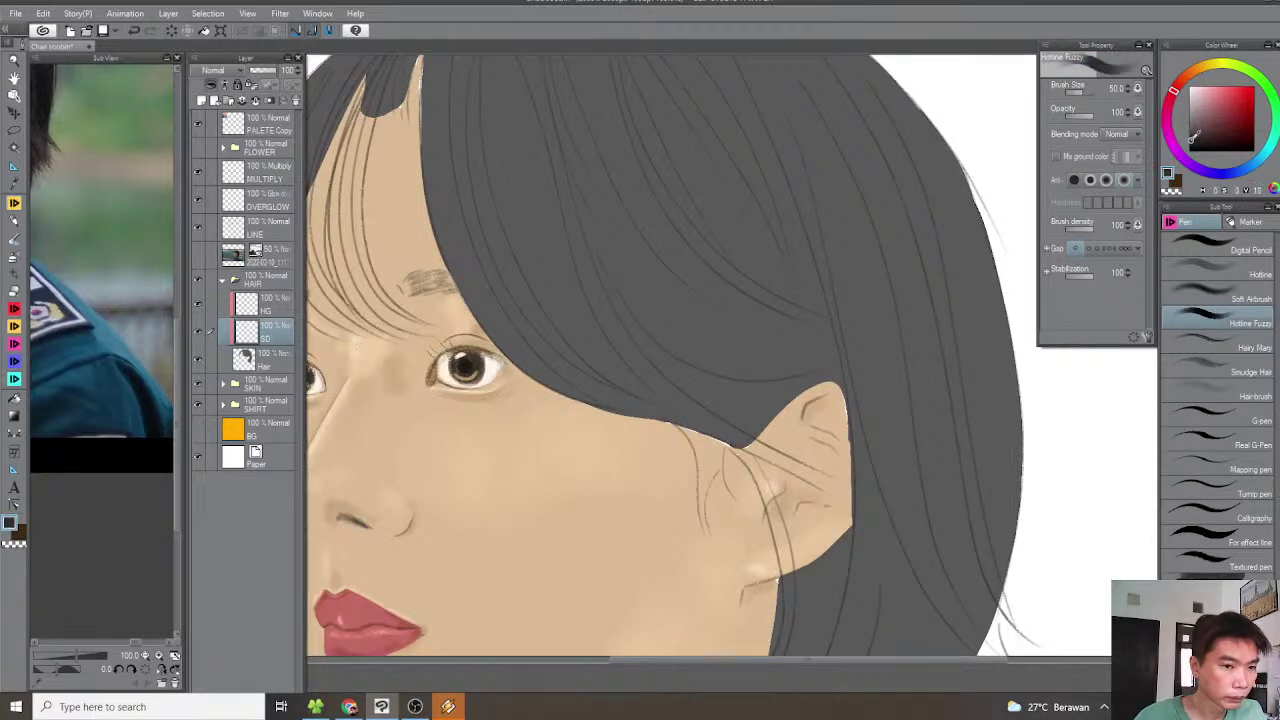
scroll(709, 249, down, 3)
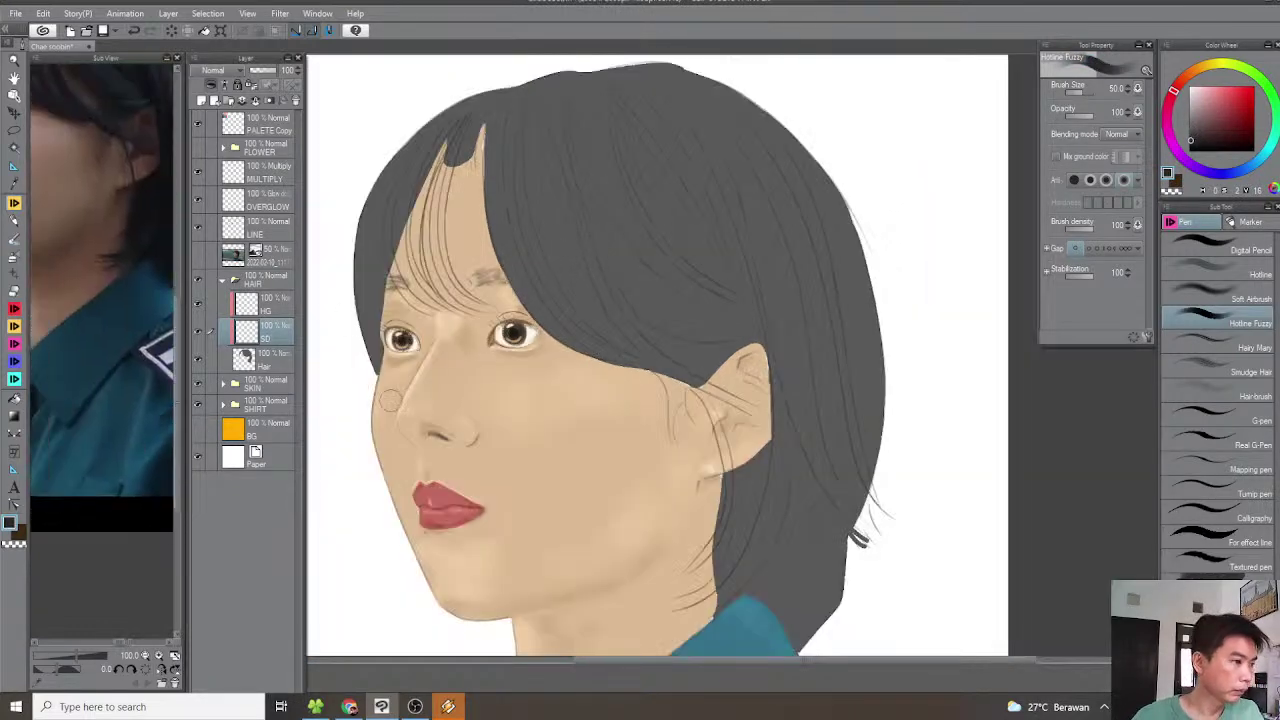
Shade the hair behind the neck, from below the ear to above the collar, in dark grey with brush size 50
scroll(737, 360, up, 4)
mouse_move(794, 357)
mouse_down()
mouse_move(736, 412)
mouse_move(757, 433)
mouse_move(748, 485)
mouse_move(776, 406)
mouse_move(737, 552)
mouse_move(768, 514)
mouse_move(680, 512)
mouse_up()
mouse_move(714, 497)
mouse_down()
mouse_move(767, 490)
mouse_move(750, 568)
mouse_up()
drag(758, 523, 740, 457)
drag(760, 490, 757, 546)
mouse_move(806, 506)
mouse_down()
mouse_move(800, 594)
mouse_move(832, 556)
mouse_up()
scroll(813, 515, down, 1)
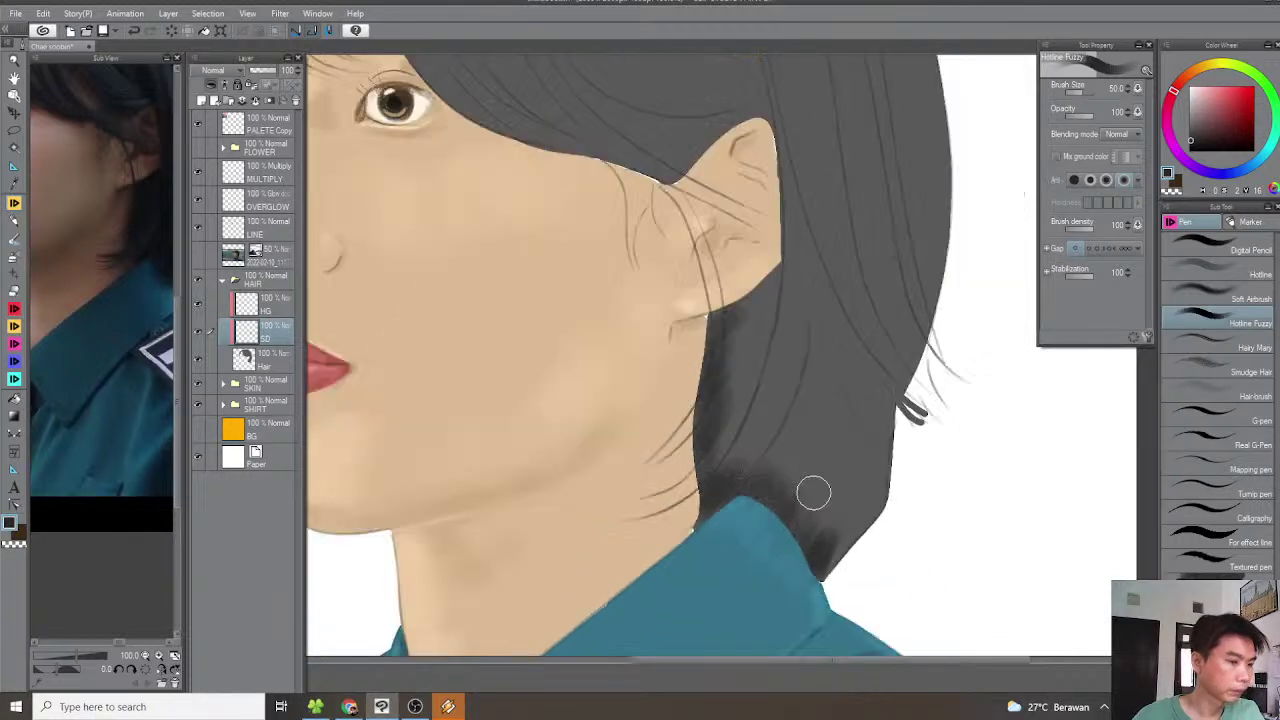
Darken the hair beside the far temple and eye in dark grey, following the reference photo
scroll(812, 514, down, 5)
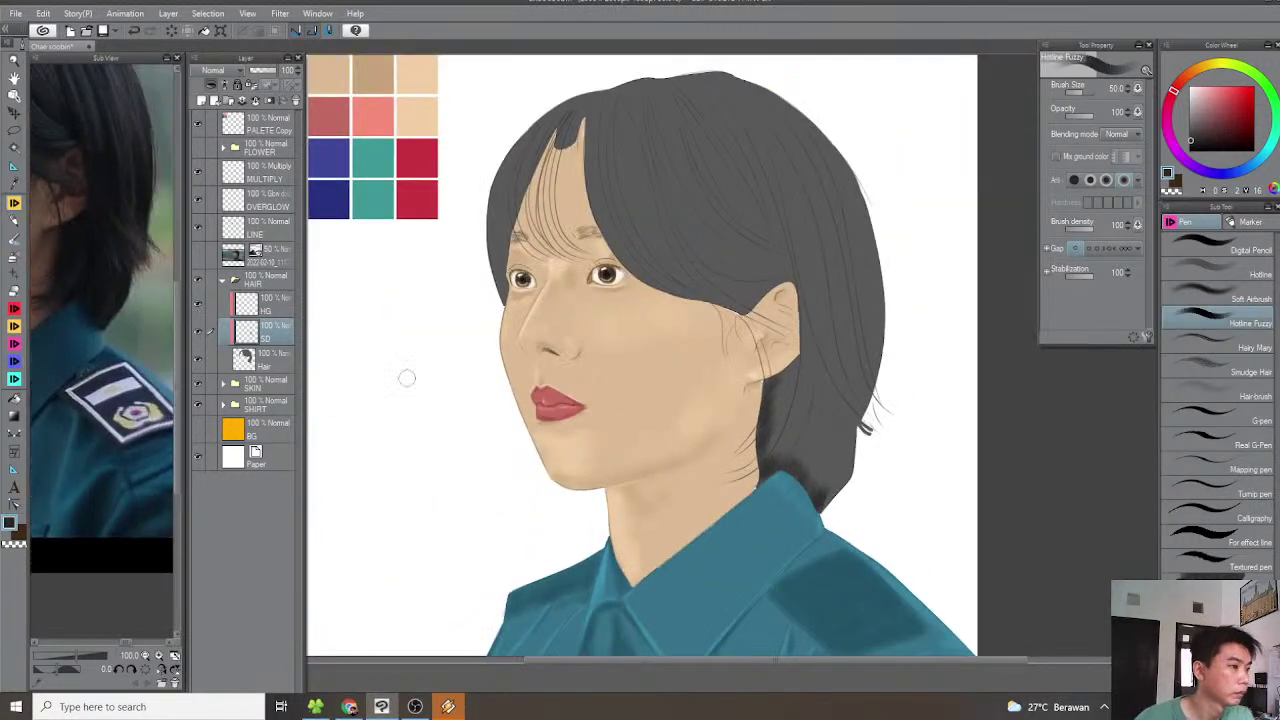
key(asciicircum)
key(asciicircum)
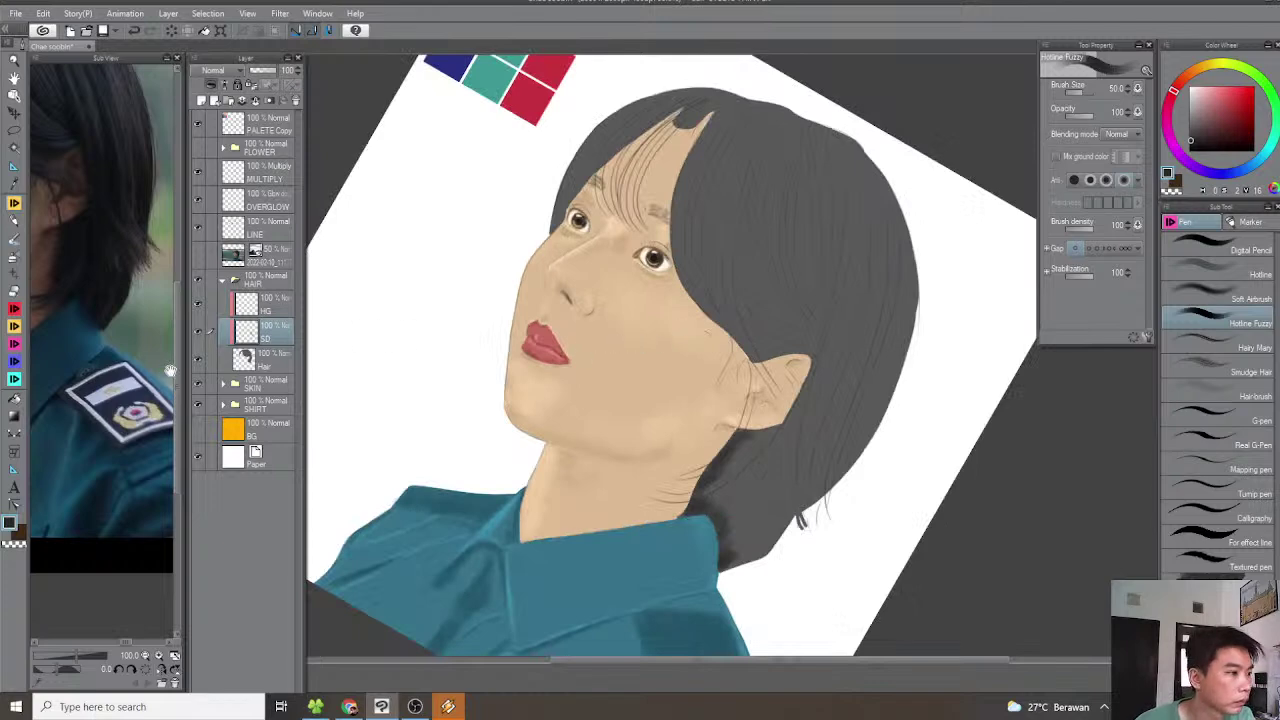
key(minus)
key(minus)
drag(42, 345, 143, 461)
mouse_move(508, 311)
mouse_down()
mouse_move(537, 363)
mouse_move(543, 289)
mouse_move(632, 176)
mouse_up()
scroll(537, 355, up, 5)
mouse_move(571, 277)
mouse_down()
mouse_move(531, 399)
mouse_move(520, 314)
mouse_move(477, 491)
mouse_move(541, 372)
mouse_up()
drag(585, 300, 535, 392)
drag(531, 412, 571, 357)
Paint dark strands from the crown down the far side of the hair with brush size 17
key([)
key([)
key([)
key([)
key([)
drag(736, 150, 630, 266)
drag(734, 178, 662, 226)
key(^)
drag(711, 174, 580, 274)
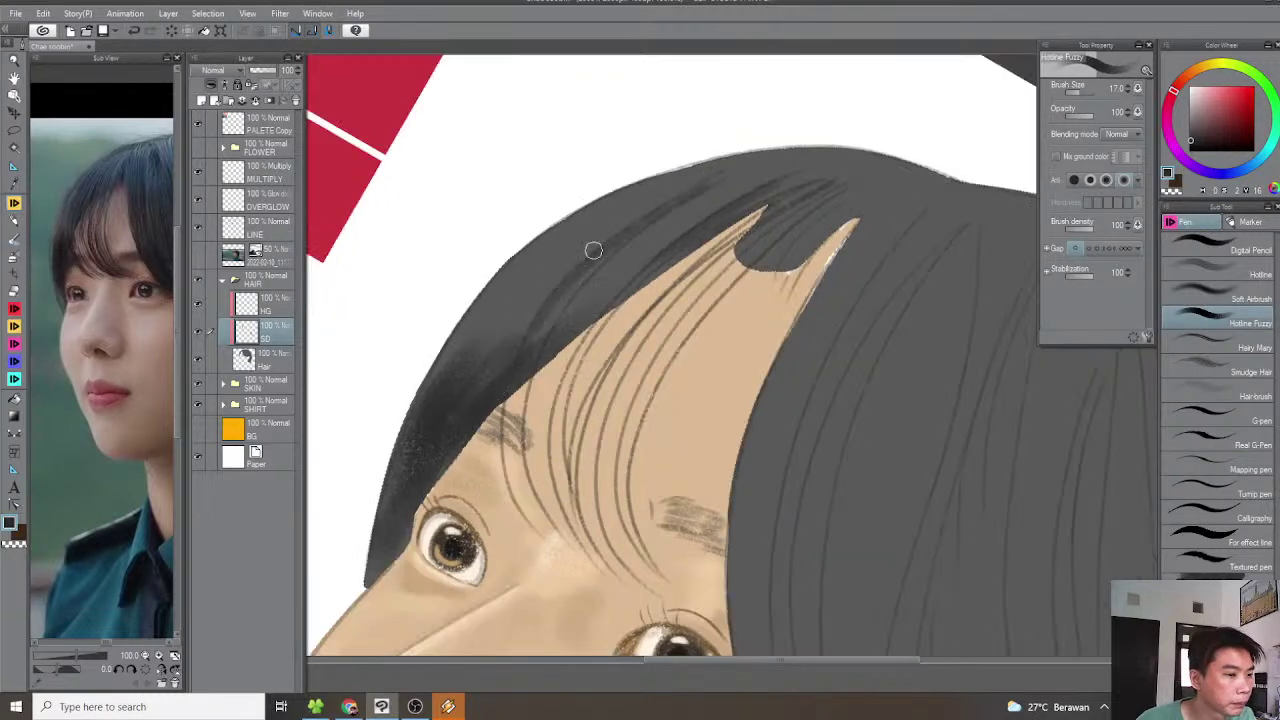
mouse_move(720, 177)
mouse_down()
mouse_move(629, 236)
mouse_move(527, 350)
mouse_up()
Add finer dark strands through the hair on the far side of the parting, brush sizes 12 and 8
key([)
key([)
mouse_move(788, 169)
mouse_down()
mouse_move(712, 200)
mouse_move(600, 302)
mouse_up()
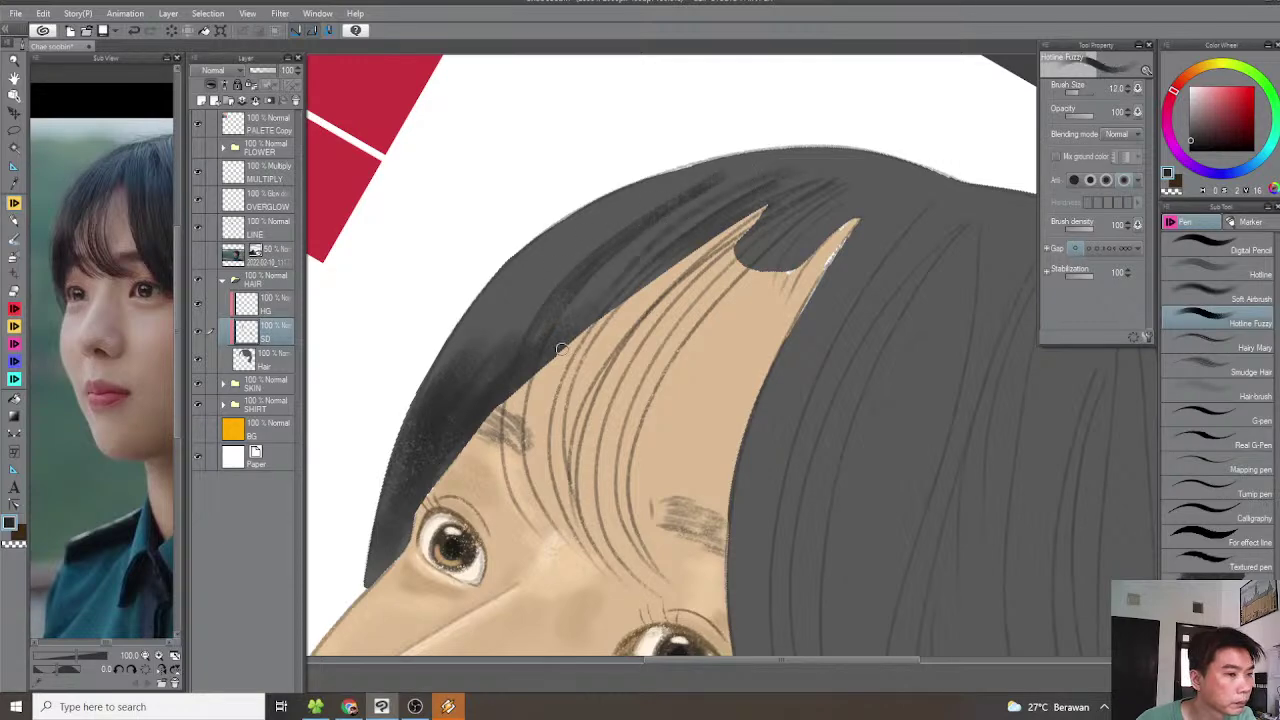
mouse_move(634, 250)
mouse_down()
mouse_move(685, 251)
mouse_move(562, 302)
mouse_move(532, 350)
mouse_up()
key(bracketleft)
key(bracketleft)
mouse_move(747, 180)
mouse_down()
mouse_move(660, 229)
mouse_move(552, 337)
mouse_up()
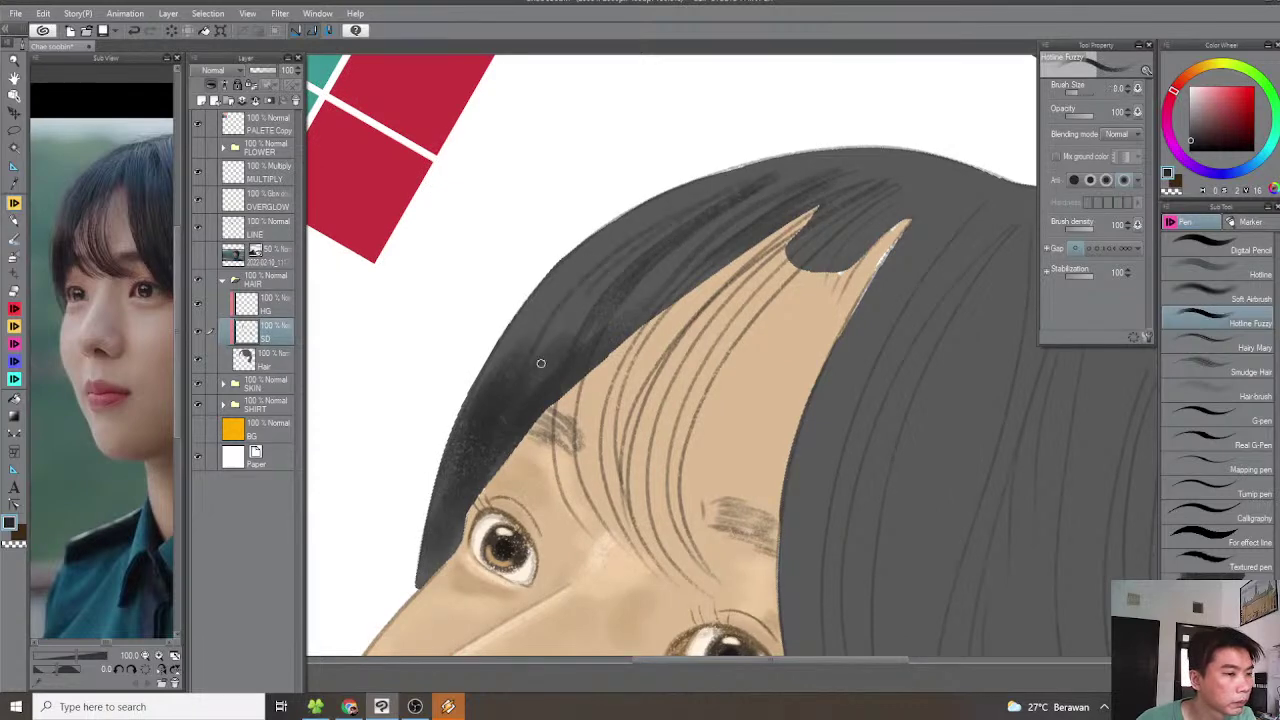
drag(735, 178, 560, 272)
Paint short dark strands around the hair parting above the forehead, brush size 10
scroll(629, 286, down, 1)
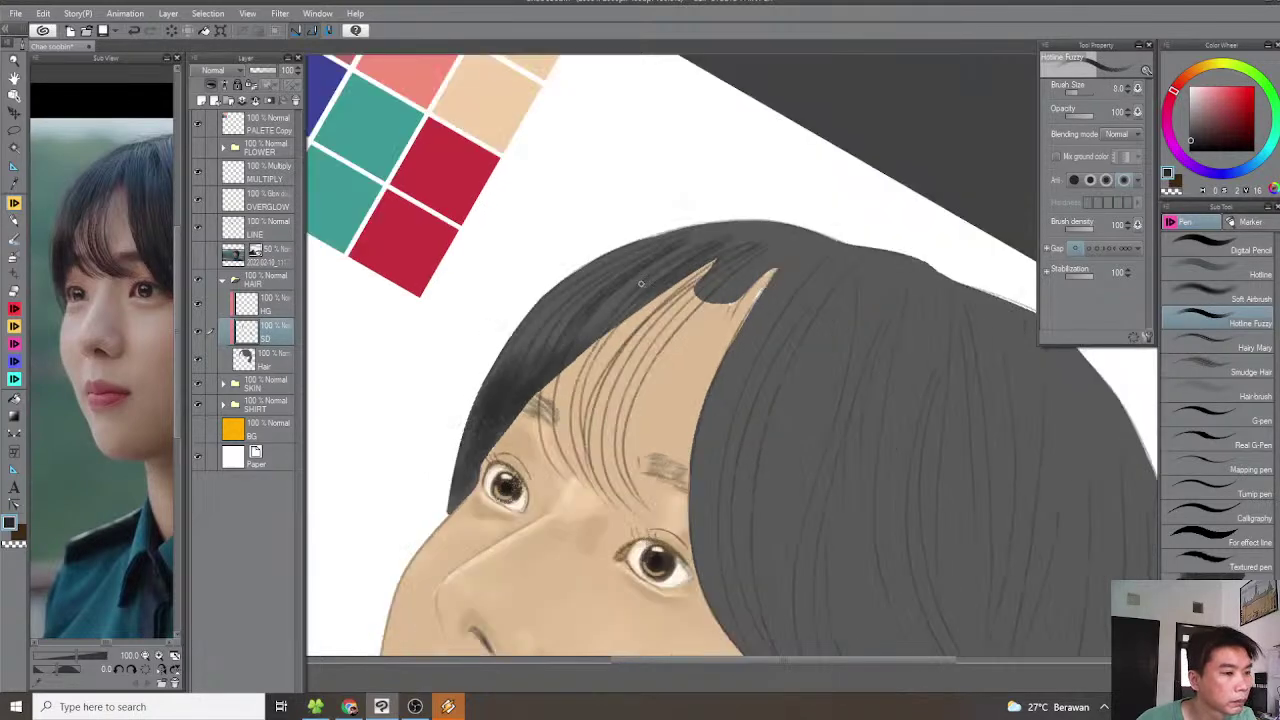
key(minus)
scroll(648, 281, down, 1)
drag(651, 277, 612, 293)
key(minus)
scroll(609, 293, up, 1)
scroll(620, 271, up, 1)
key(bracketright)
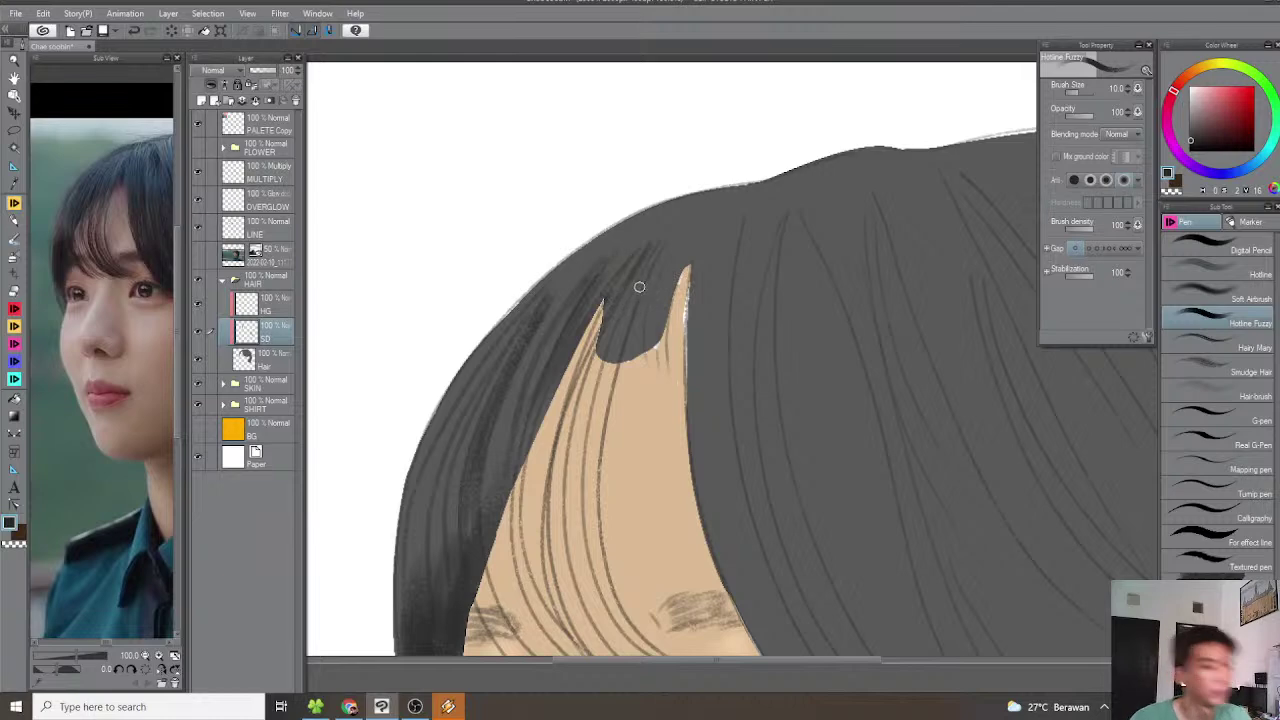
drag(623, 283, 591, 269)
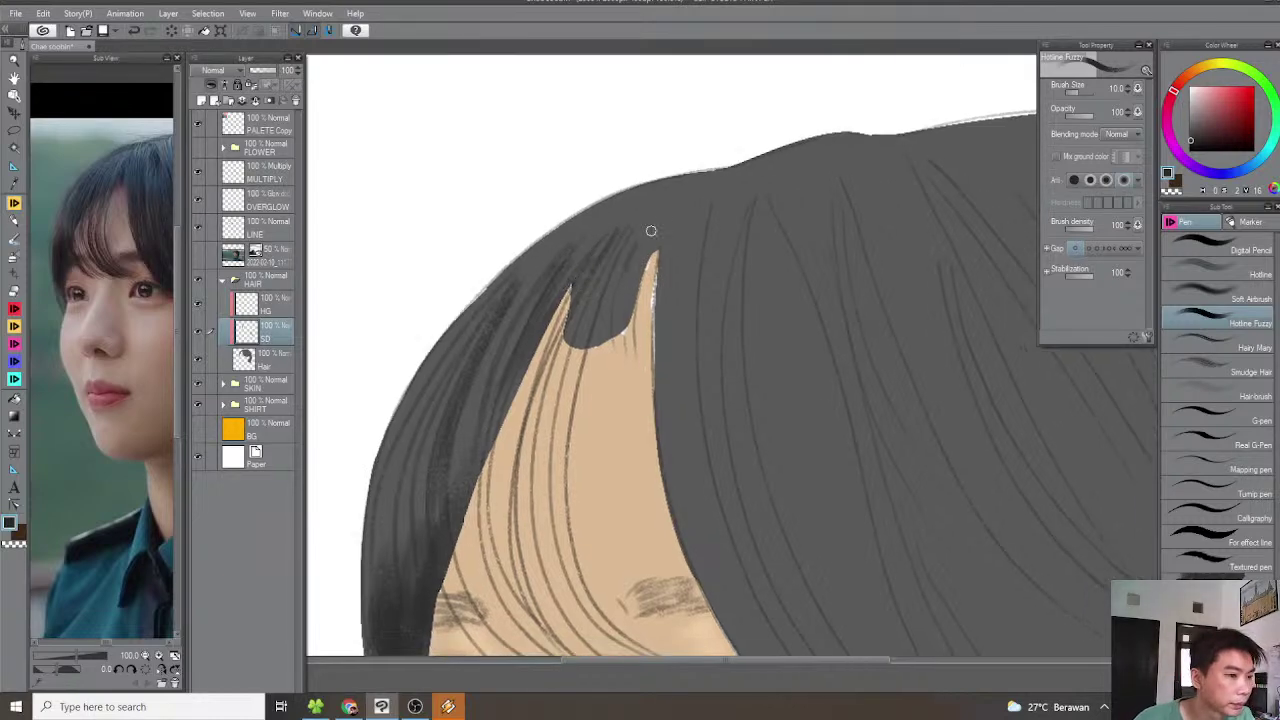
drag(672, 252, 637, 223)
Darken the lower edge of the near-side hair from the eye to the ear, brush size 70
scroll(637, 268, down, 3)
drag(633, 290, 668, 400)
mouse_move(672, 410)
mouse_down()
mouse_move(644, 319)
mouse_move(706, 378)
mouse_move(740, 389)
mouse_move(757, 366)
mouse_move(803, 357)
mouse_move(741, 375)
mouse_move(643, 354)
mouse_move(660, 352)
mouse_up()
key(bracketright)
key(bracketright)
key(bracketright)
key(bracketright)
key(bracketright)
key(bracketright)
key(bracketright)
key(bracketright)
key(bracketright)
key(bracketright)
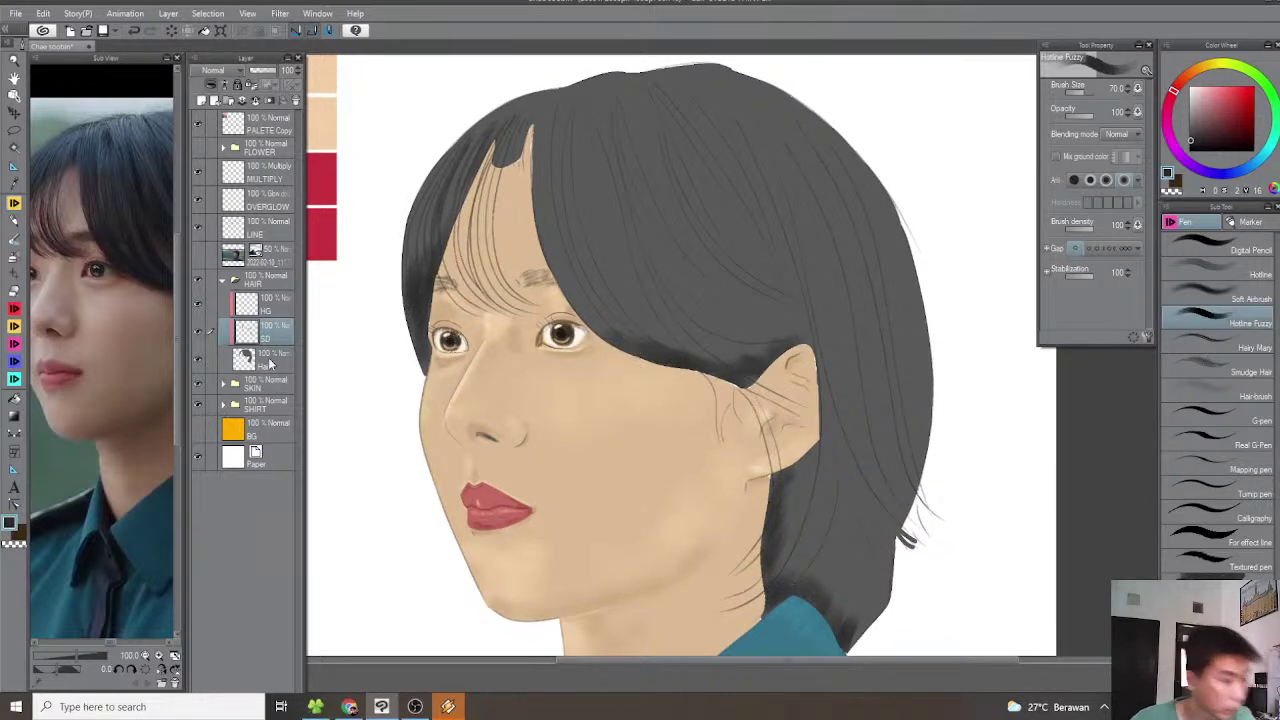
Switch to the base Hair layer and paint a thin dark wisp in front of the ear, brush size 10
click(265, 364)
scroll(594, 357, up, 1)
scroll(741, 389, up, 1)
drag(741, 389, 671, 363)
key(bracketleft)
key(bracketleft)
key(bracketleft)
key(bracketleft)
key(bracketleft)
key(bracketleft)
key(bracketleft)
key(bracketleft)
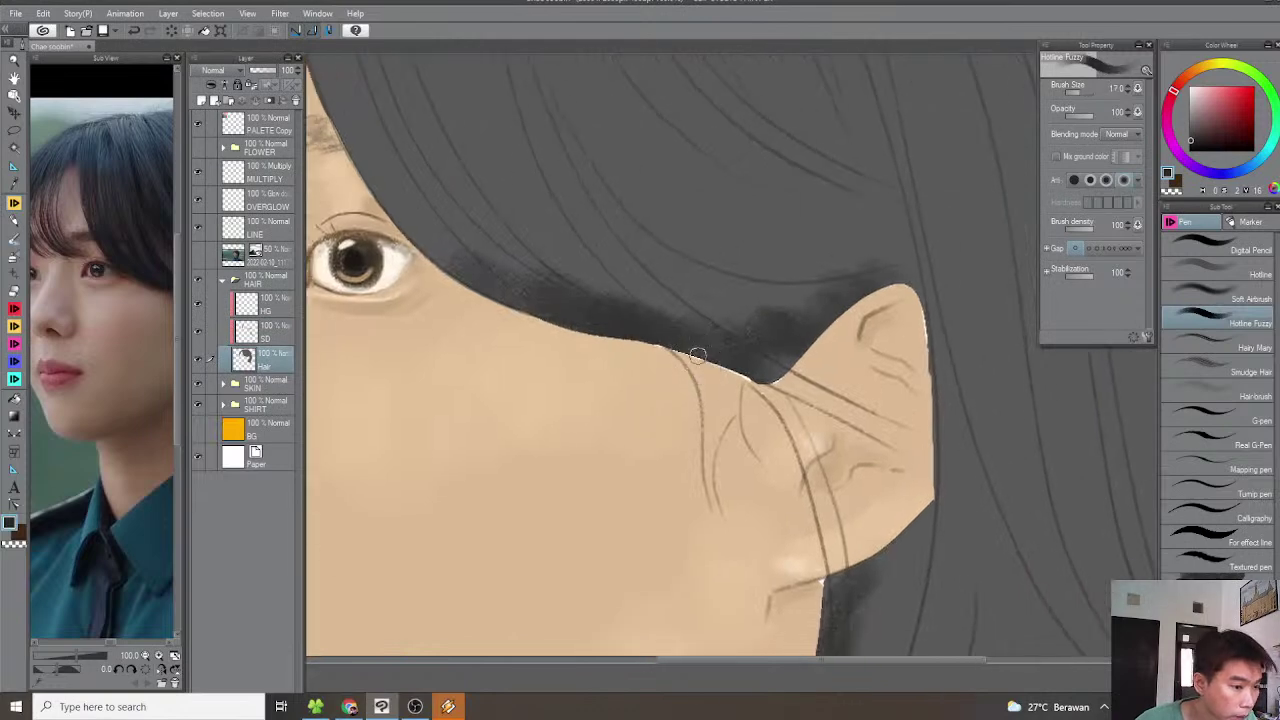
key(asciicircum)
key(asciicircum)
key(asciicircum)
scroll(698, 356, up, 2)
key(bracketleft)
key(bracketleft)
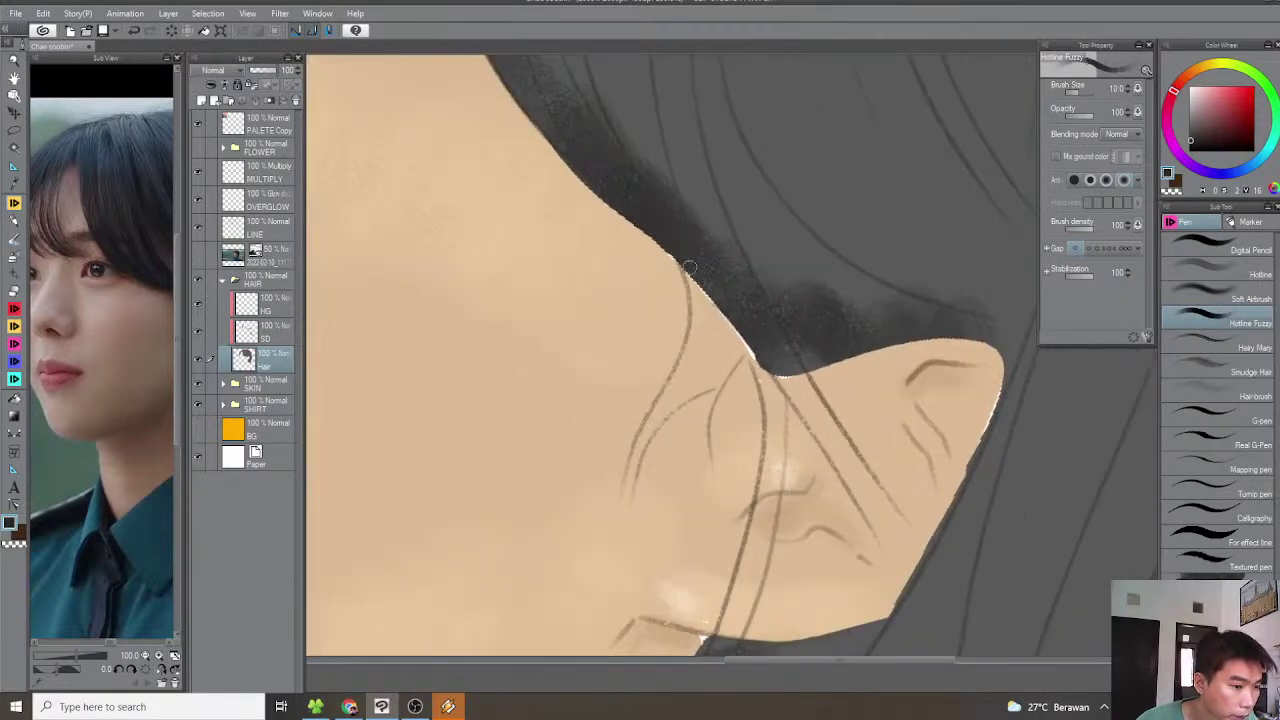
mouse_move(703, 334)
mouse_down()
mouse_move(654, 412)
mouse_move(640, 474)
mouse_up()
Thicken the dark lock of hair in front of the ear with brush size 15
key(bracketright)
key(bracketright)
mouse_move(712, 290)
mouse_down()
mouse_move(707, 356)
mouse_move(660, 417)
mouse_up()
mouse_move(714, 318)
mouse_down()
mouse_move(668, 407)
mouse_move(695, 400)
mouse_up()
mouse_move(745, 338)
mouse_down()
mouse_move(704, 390)
mouse_move(714, 286)
mouse_move(694, 257)
mouse_move(682, 406)
mouse_move(706, 396)
mouse_up()
drag(740, 346, 718, 382)
Paint a dark strand of hair crossing the ear along the sketched lines, brush size 15
key(minus)
key(minus)
key(minus)
key(minus)
key(minus)
key(minus)
key(minus)
key(minus)
key(minus)
key(minus)
key(minus)
key(minus)
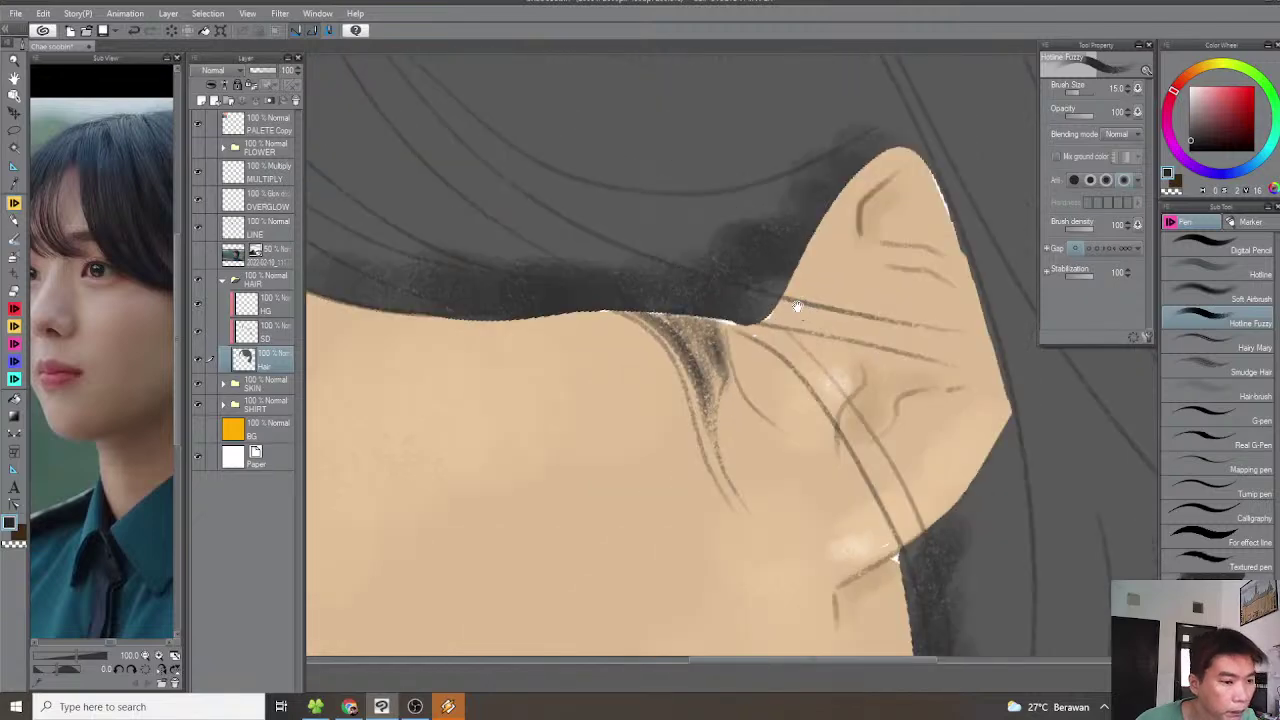
key(minus)
key(minus)
key(minus)
mouse_move(600, 355)
mouse_down()
mouse_move(866, 282)
mouse_move(834, 279)
mouse_move(866, 270)
mouse_move(766, 300)
mouse_up()
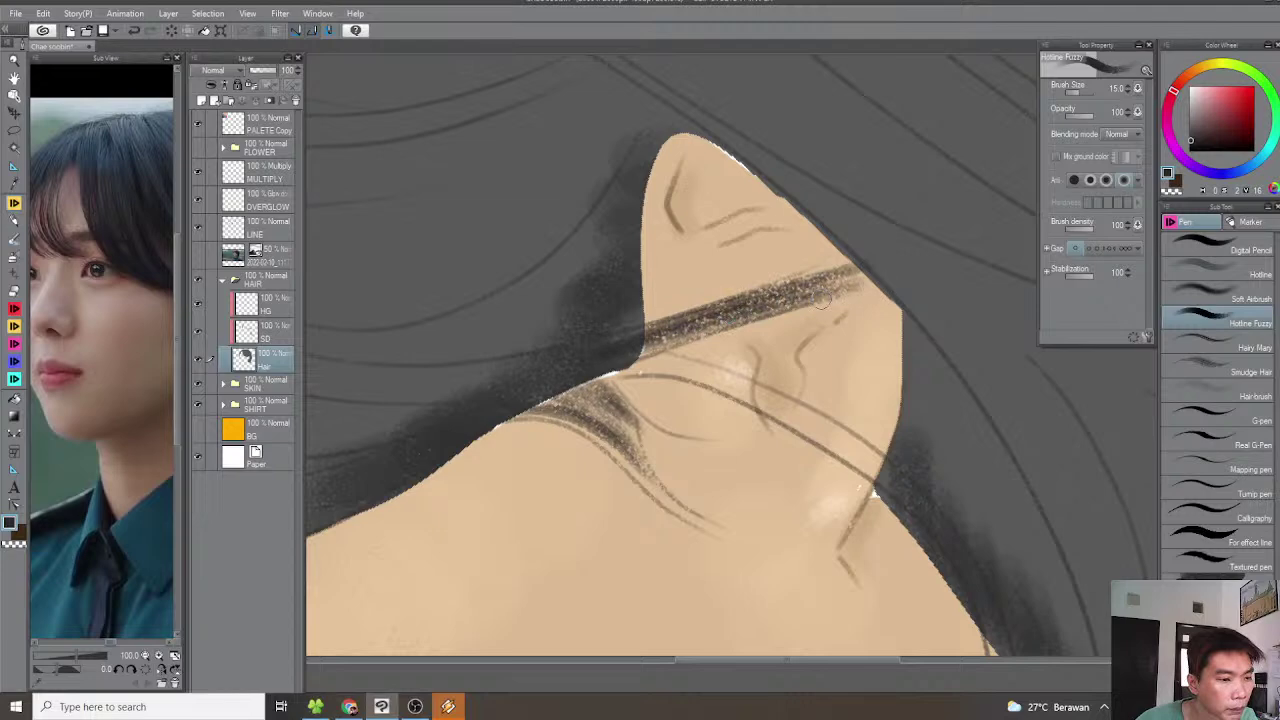
key(asciicircum)
key(asciicircum)
key(asciicircum)
key(asciicircum)
key(asciicircum)
key(asciicircum)
scroll(688, 336, down, 3)
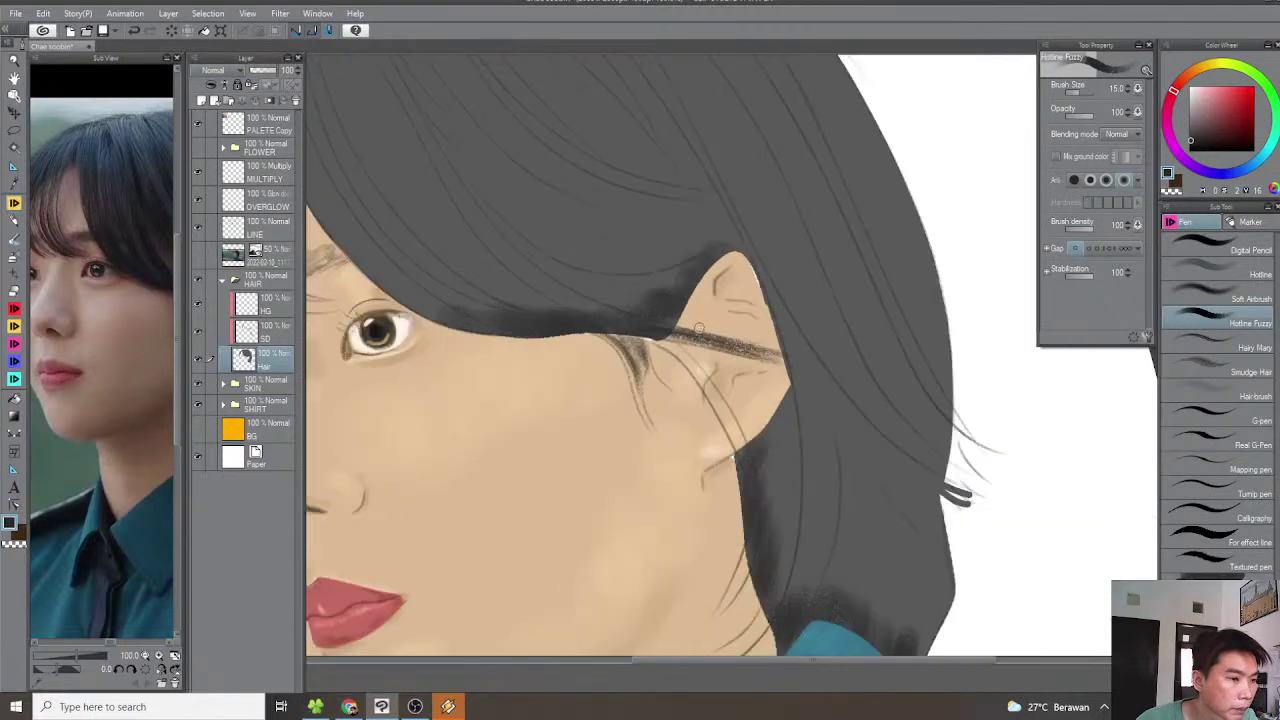
key(asciicircum)
key(asciicircum)
key(asciicircum)
scroll(680, 329, up, 2)
scroll(679, 328, up, 1)
mouse_move(686, 328)
mouse_down()
mouse_move(640, 383)
mouse_move(746, 322)
mouse_move(812, 307)
mouse_move(902, 351)
mouse_up()
key(asciicircum)
key(asciicircum)
key(asciicircum)
key(minus)
key(minus)
key(minus)
drag(530, 370, 785, 303)
key(minus)
key(minus)
mouse_move(580, 326)
mouse_down()
mouse_move(715, 259)
mouse_move(606, 346)
mouse_move(764, 287)
mouse_up()
key(asciicircum)
mouse_move(676, 315)
mouse_down()
mouse_move(831, 263)
mouse_move(829, 235)
mouse_move(906, 184)
mouse_up()
scroll(906, 184, down, 3)
key(asciicircum)
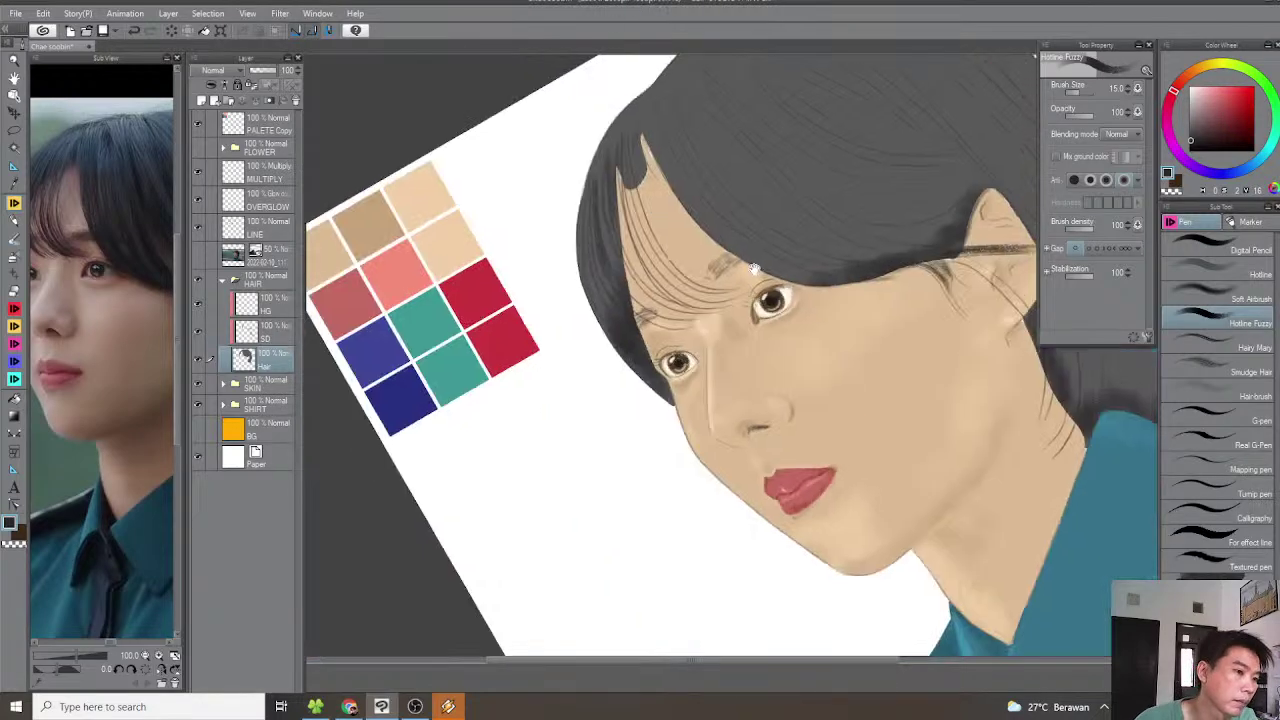
Switch to the SD hair layer and paint dark root shading at the crown of the near-side hair, brush size 30
key(asciicircum)
click(287, 328)
key(asciicircum)
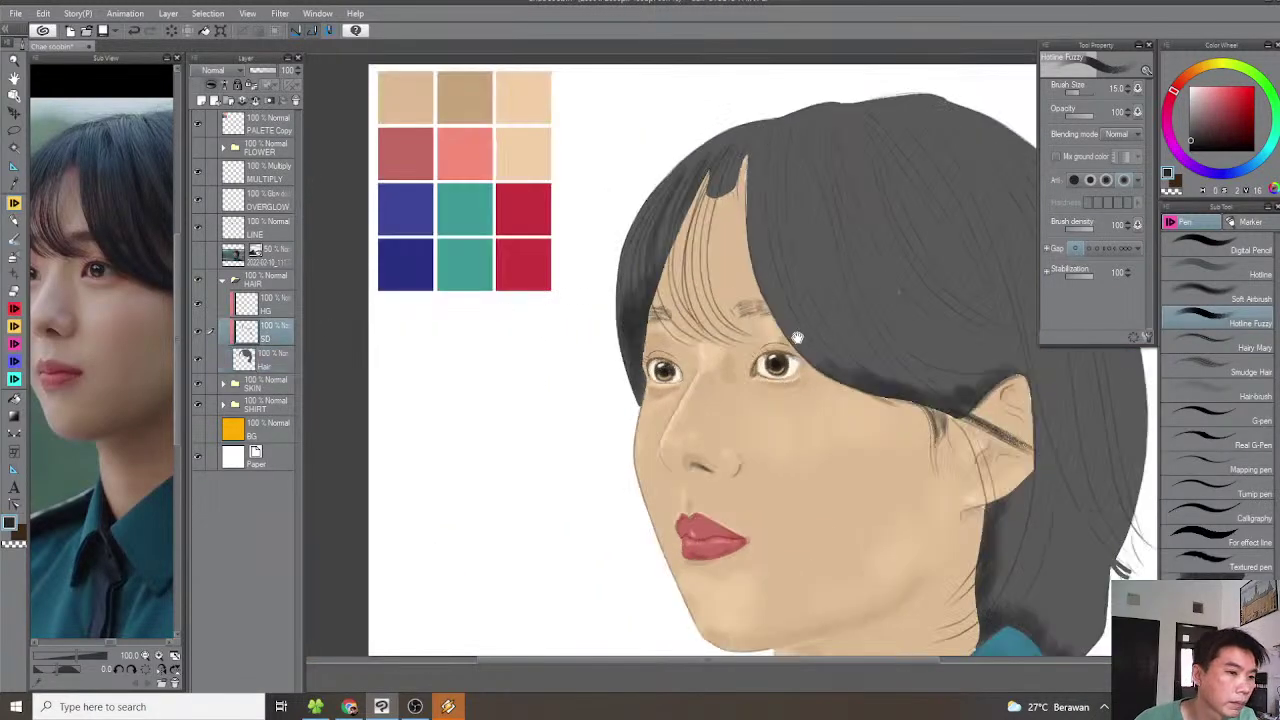
drag(800, 337, 738, 330)
key(asciicircum)
key(asciicircum)
scroll(849, 248, up, 1)
key(bracketright)
key(bracketright)
key(bracketright)
key(bracketright)
key(asciicircum)
drag(840, 257, 788, 251)
key(asciicircum)
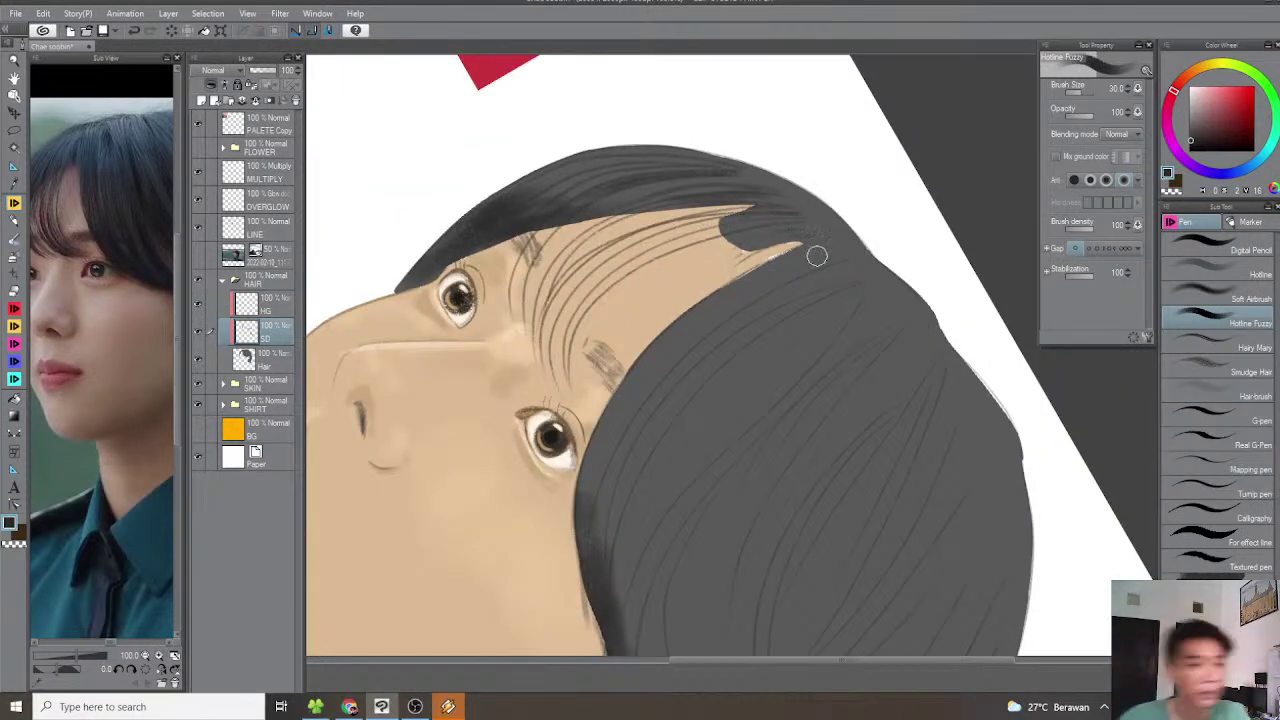
drag(866, 283, 851, 292)
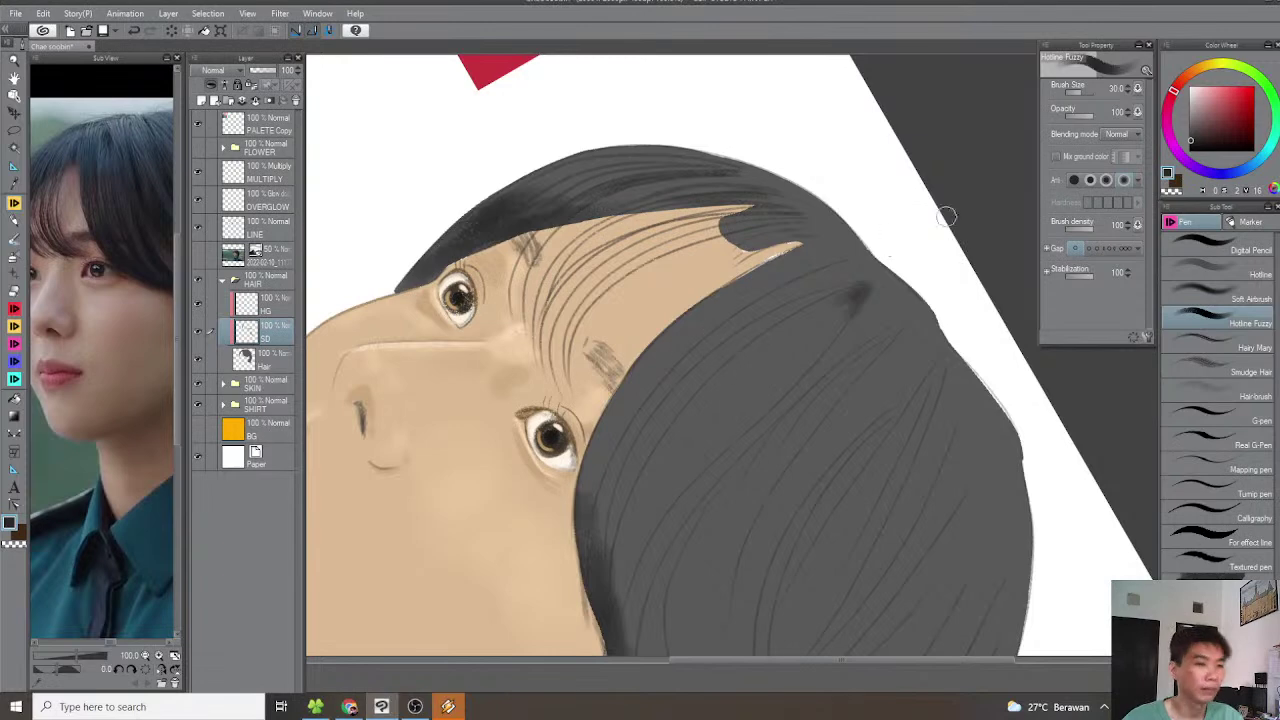
scroll(900, 290, up, 2)
drag(792, 318, 854, 286)
key(^)
drag(922, 318, 775, 345)
drag(880, 325, 951, 297)
Paint a long curved dark strand from the crown down the near-side fringe with brush size 17
key(bracketleft)
key(bracketleft)
key(bracketleft)
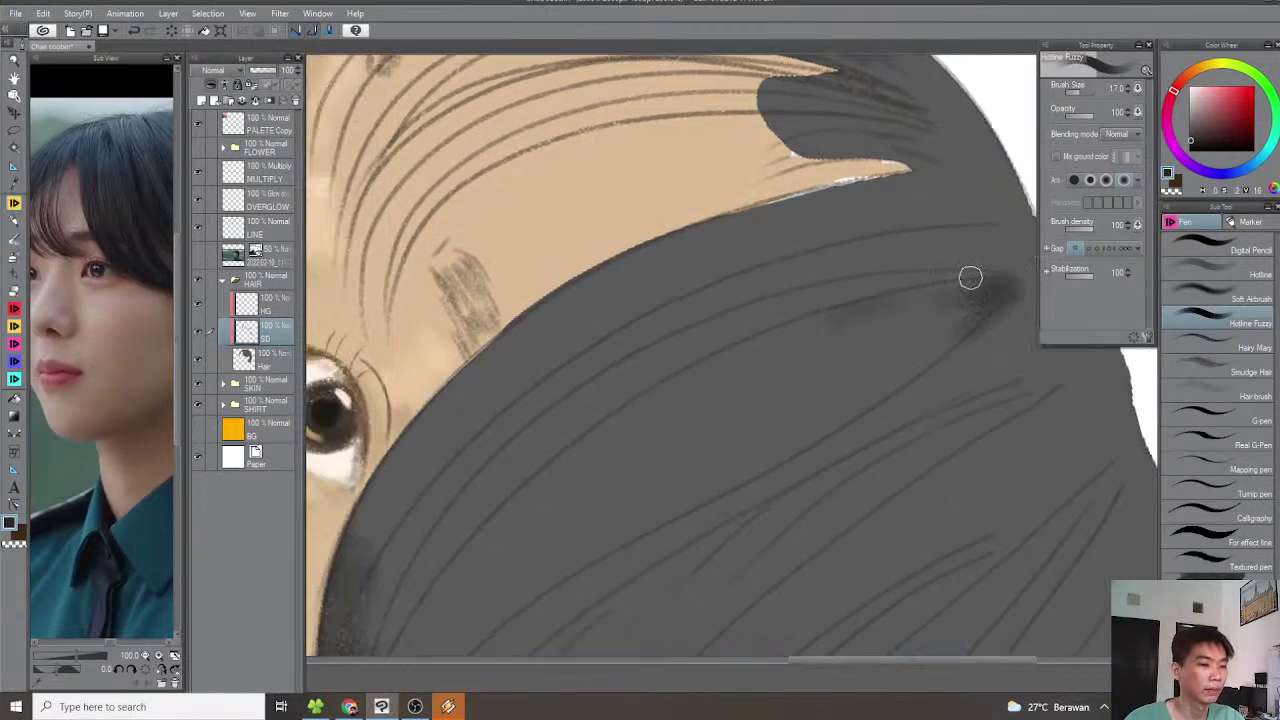
mouse_move(746, 310)
mouse_down()
mouse_move(627, 360)
mouse_move(458, 510)
mouse_up()
mouse_move(943, 286)
mouse_down()
mouse_move(759, 328)
mouse_move(569, 429)
mouse_move(397, 625)
mouse_up()
drag(480, 520, 605, 439)
Trace the sketched lines beside the forehead edge and below the first strand with dark strokes, brush size 17
key(^)
scroll(752, 346, down, 1)
drag(872, 313, 841, 338)
scroll(852, 328, up, 1)
key(minus)
scroll(842, 338, down, 1)
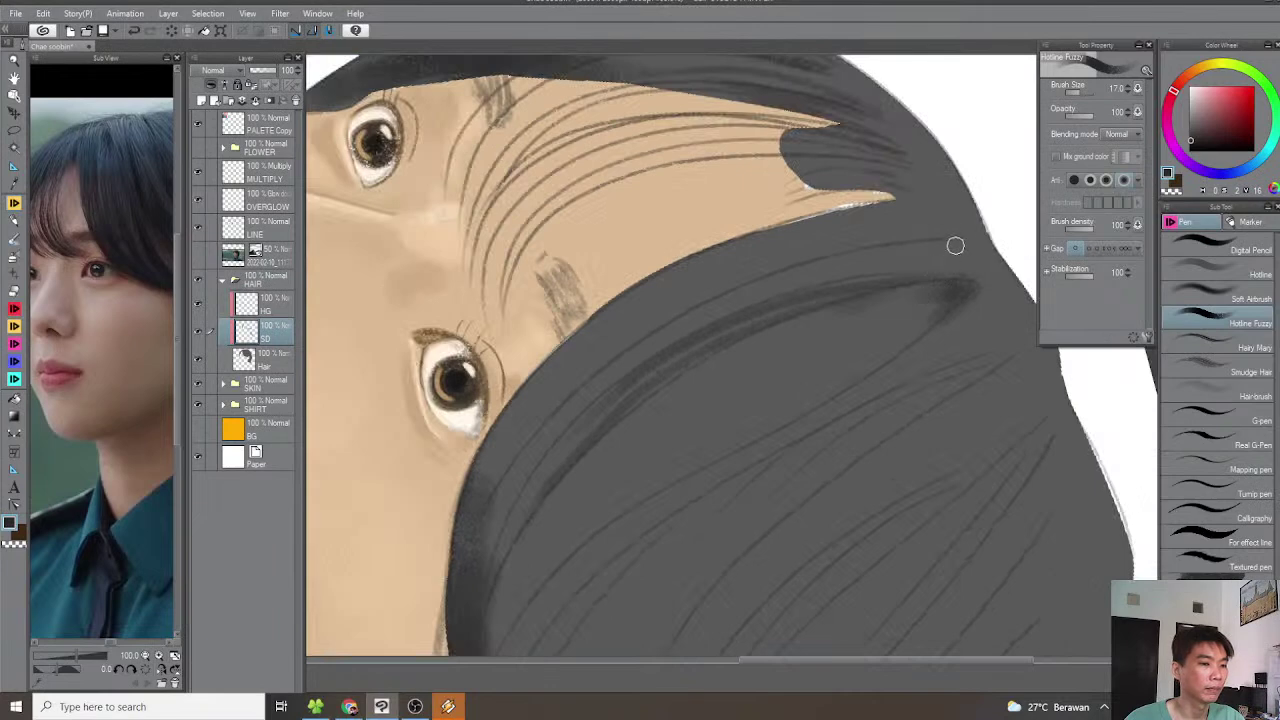
mouse_move(957, 240)
mouse_down()
mouse_move(906, 240)
mouse_move(677, 315)
mouse_move(582, 380)
mouse_move(506, 465)
mouse_move(457, 564)
mouse_up()
drag(663, 405, 641, 375)
mouse_move(860, 326)
mouse_down()
mouse_move(544, 522)
mouse_move(471, 620)
mouse_up()
drag(737, 441, 849, 320)
Paint dark strands from the middle of the crown down toward the ear, brush size 17
key(asciicircum)
scroll(849, 367, down, 1)
mouse_move(849, 367)
mouse_down()
mouse_move(972, 297)
mouse_move(703, 363)
mouse_move(598, 437)
mouse_move(582, 486)
mouse_up()
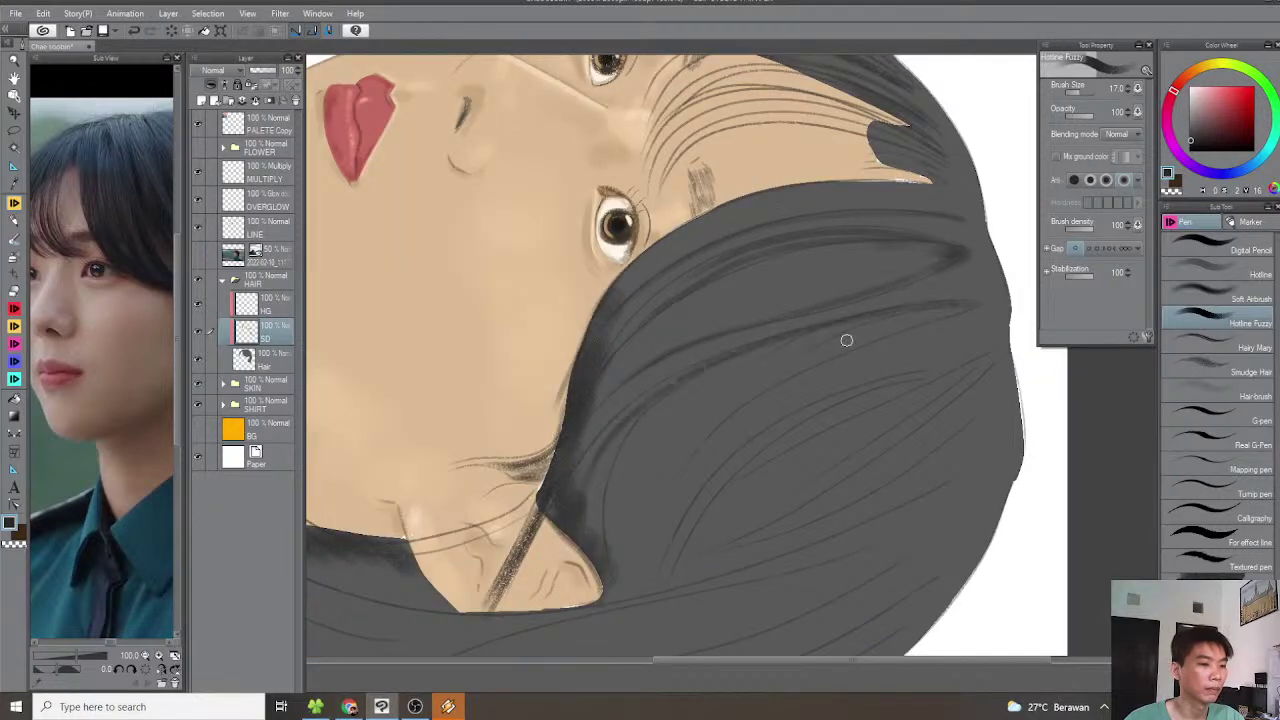
mouse_move(977, 302)
mouse_down()
mouse_move(825, 363)
mouse_move(726, 430)
mouse_move(640, 562)
mouse_up()
Shade the gaps between the crown strands and the hair just above the ear with brush size 40
key(bracketright)
drag(960, 307, 831, 329)
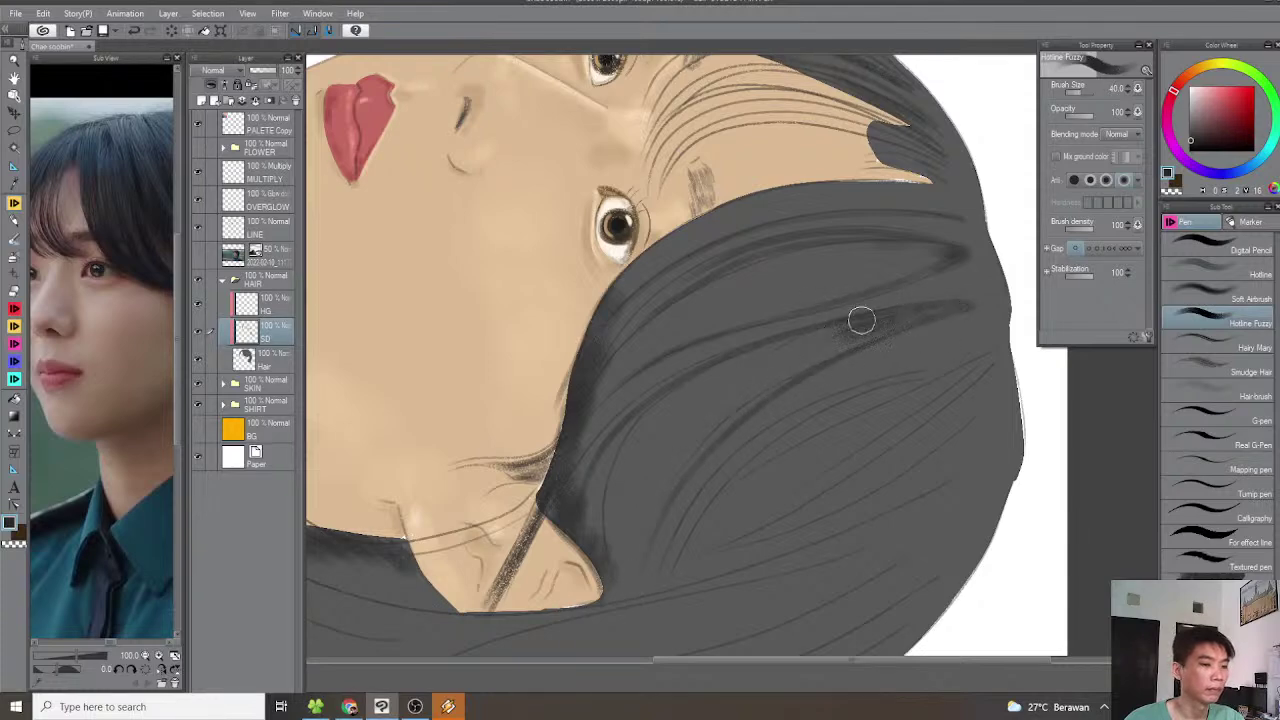
key(bracketright)
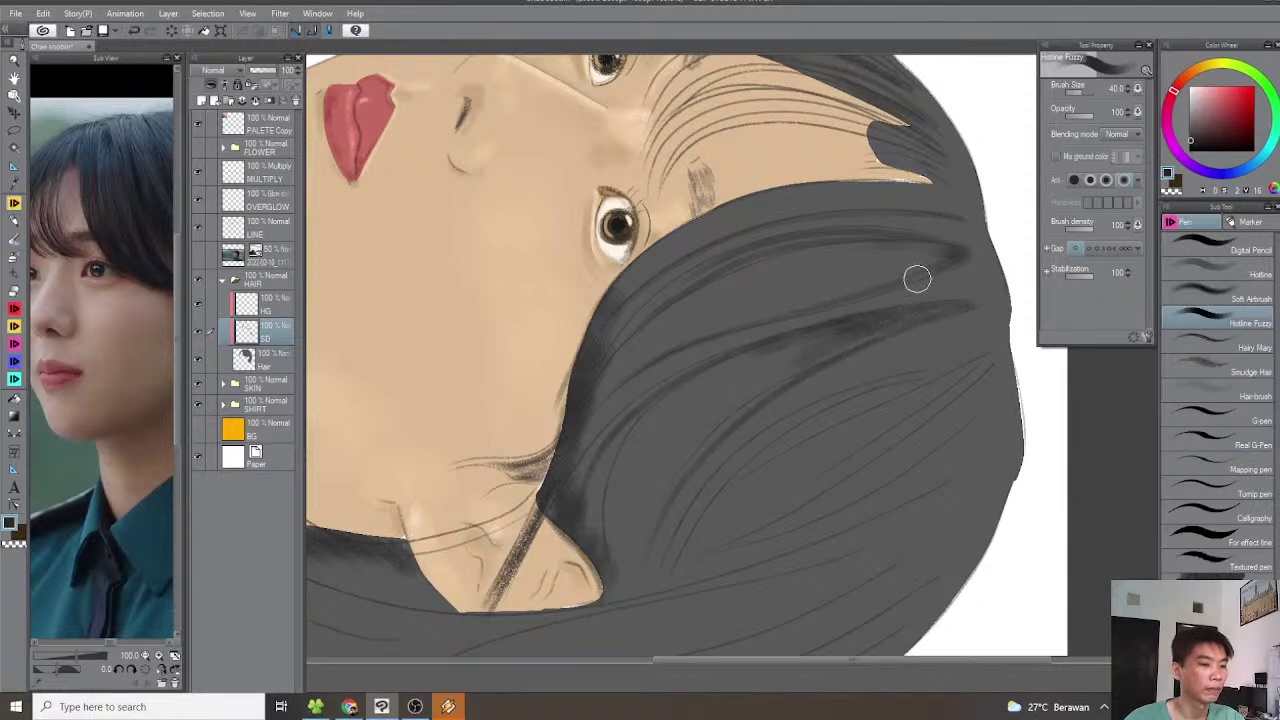
mouse_move(904, 292)
mouse_down()
mouse_move(800, 309)
mouse_move(815, 315)
mouse_up()
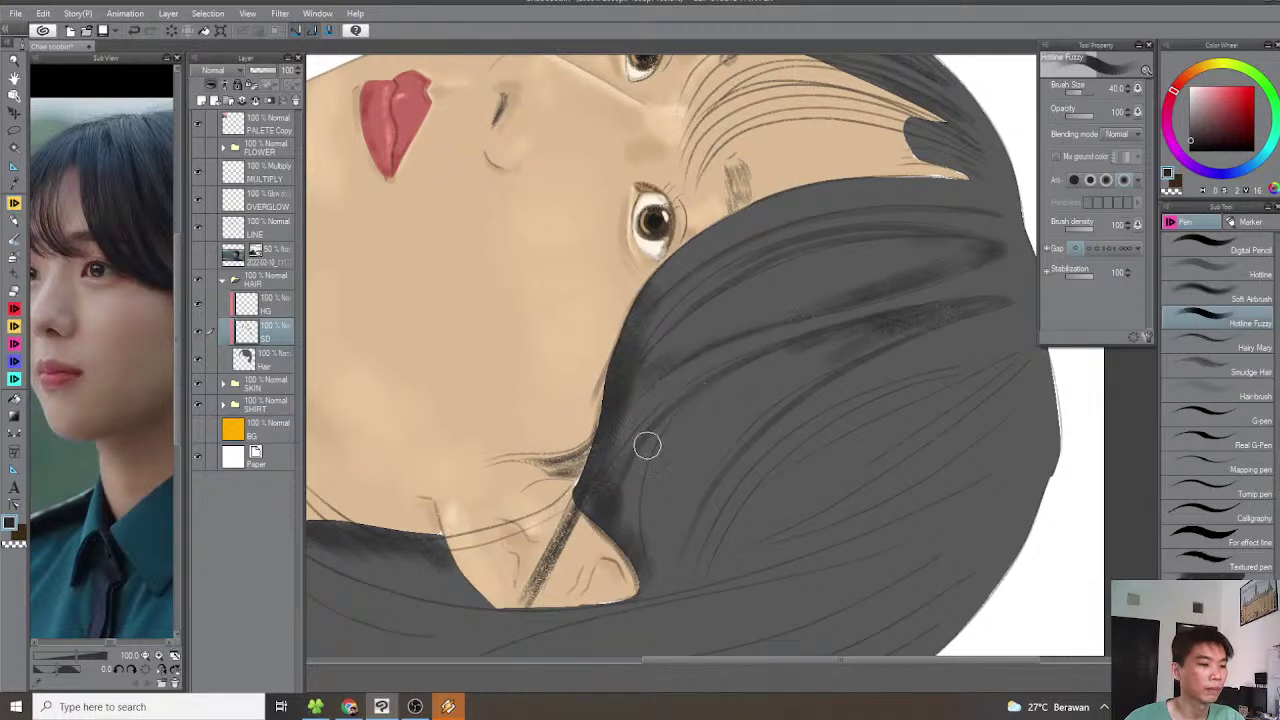
drag(630, 516, 637, 557)
Add a thinner dark strand inside the upper fringe section with brush size 12
drag(835, 291, 817, 357)
key(bracketleft)
key(bracketleft)
key(bracketleft)
key(bracketleft)
key(bracketleft)
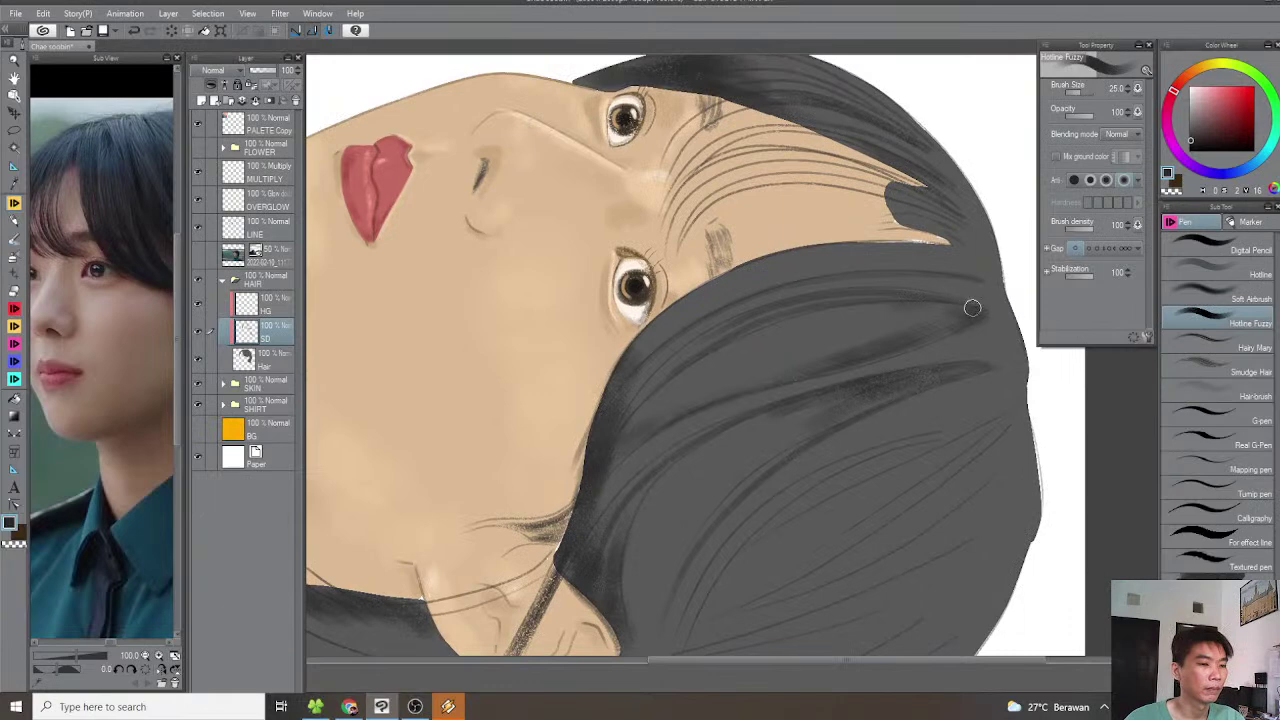
mouse_move(852, 316)
mouse_down()
mouse_move(737, 351)
mouse_move(626, 423)
mouse_up()
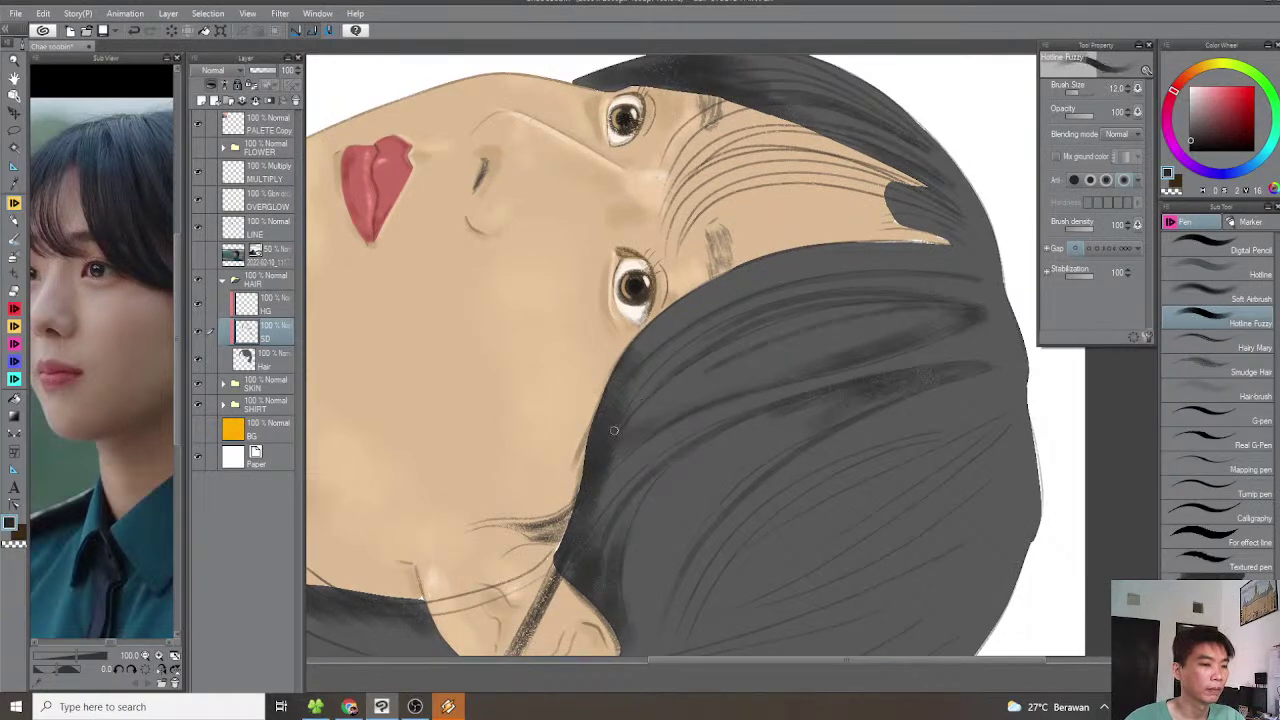
Fill the upper fringe between the crown and the forehead edge with fine dark strands, brush size 8
key(bracketleft)
key(bracketleft)
drag(935, 316, 810, 356)
drag(952, 306, 914, 331)
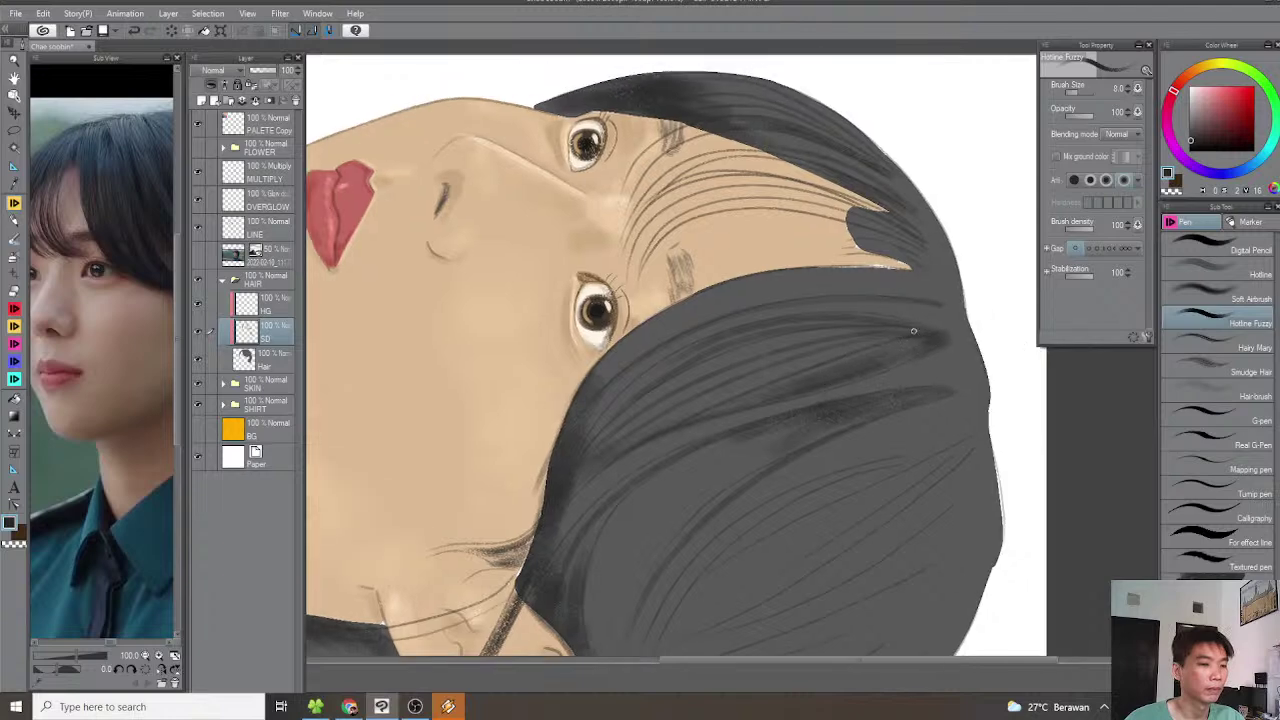
drag(586, 438, 578, 454)
drag(900, 309, 684, 348)
drag(700, 398, 726, 400)
drag(894, 297, 680, 352)
drag(953, 303, 888, 331)
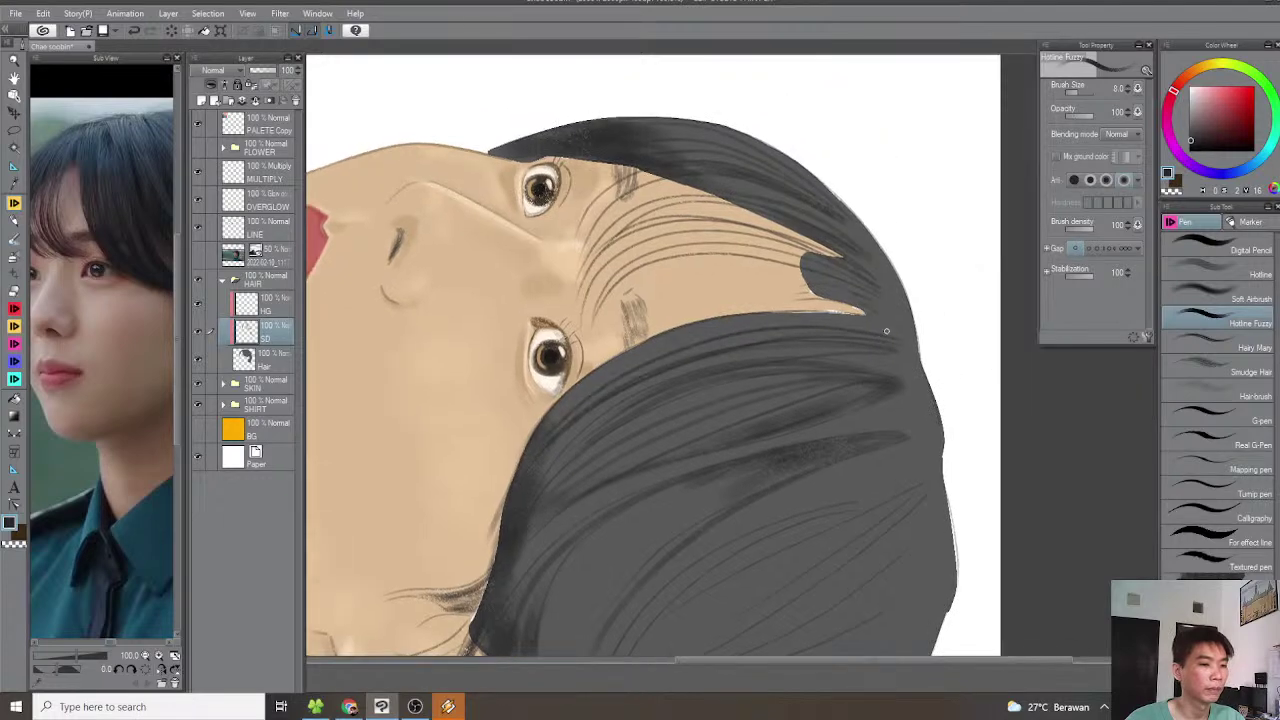
drag(711, 328, 588, 378)
Trace the sketched strands in the middle of the near-side hair with dark strokes, brush size 12
scroll(715, 405, down, 3)
key(minus)
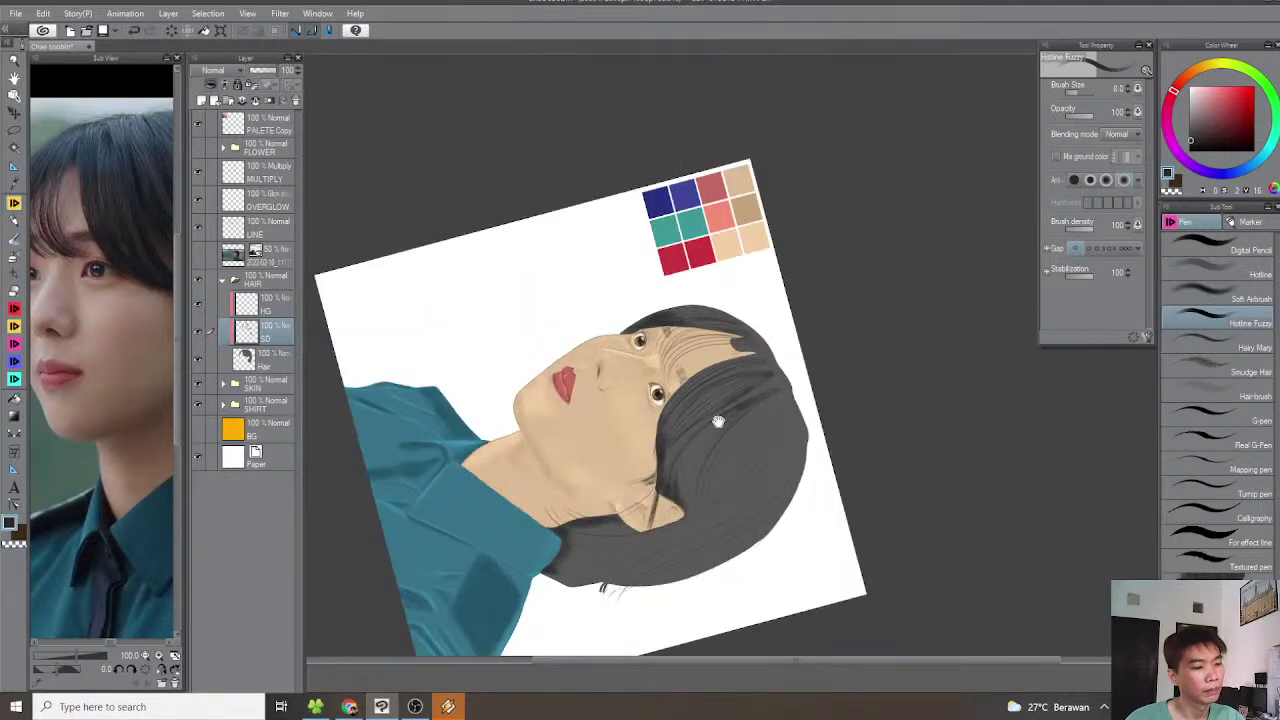
drag(726, 416, 728, 387)
scroll(765, 370, up, 2)
scroll(740, 360, up, 4)
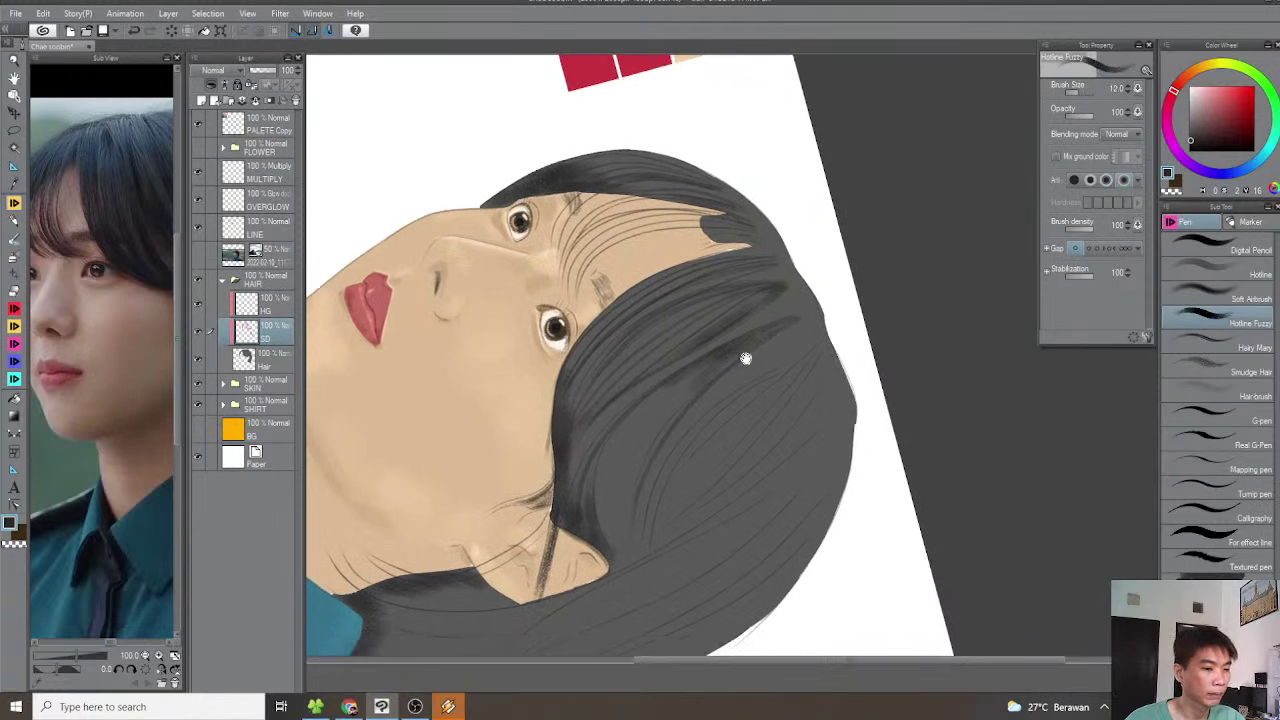
mouse_move(798, 338)
mouse_down()
mouse_move(658, 396)
mouse_move(592, 466)
mouse_up()
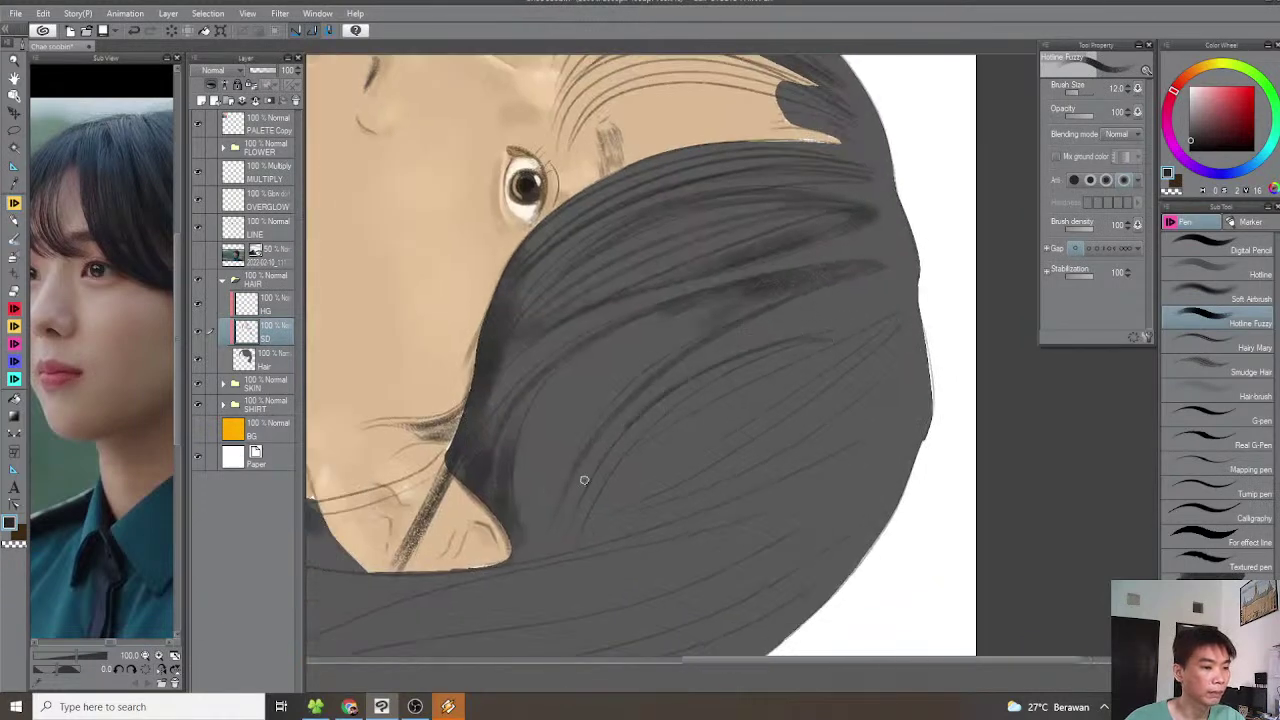
mouse_move(823, 340)
mouse_down()
mouse_move(711, 379)
mouse_move(611, 463)
mouse_up()
drag(897, 316, 768, 383)
mouse_move(890, 329)
mouse_down()
mouse_move(674, 471)
mouse_move(637, 480)
mouse_up()
Check the reference's hair and paint a thick dark strand from the top of the ear to the crown, brush size 17
mouse_move(874, 432)
mouse_down()
mouse_move(851, 389)
mouse_move(860, 362)
mouse_up()
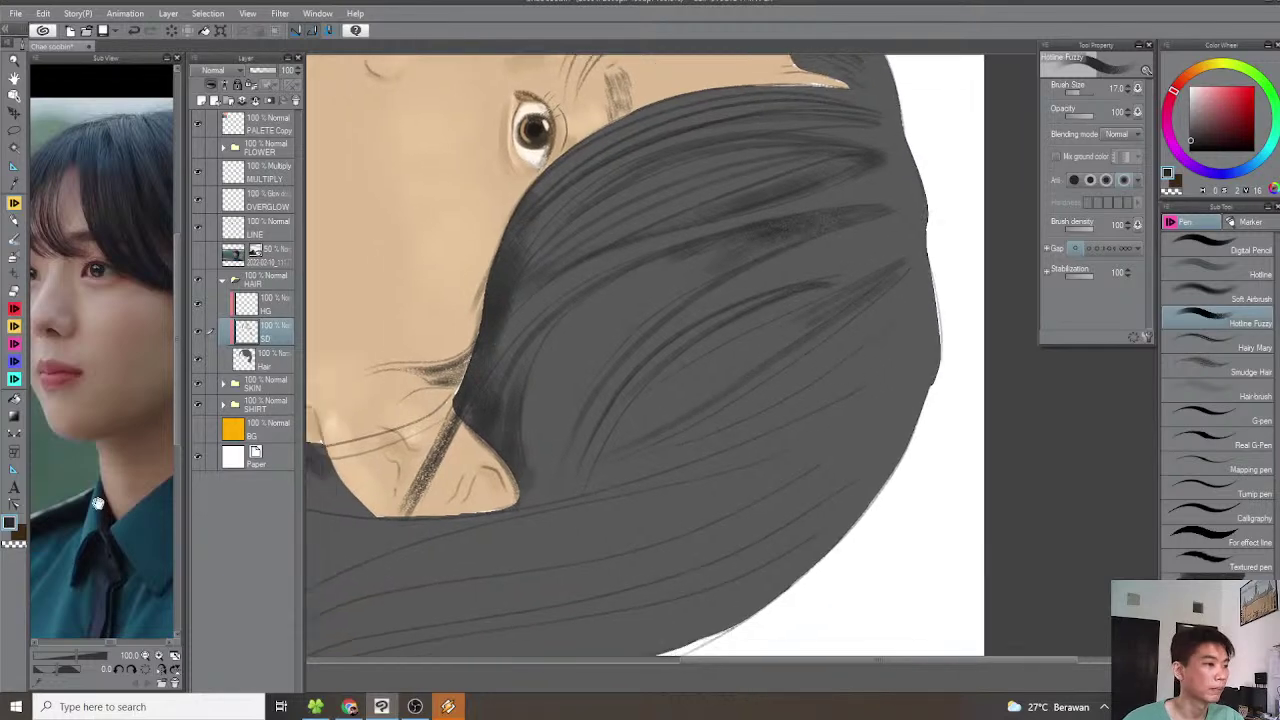
scroll(105, 498, up, 3)
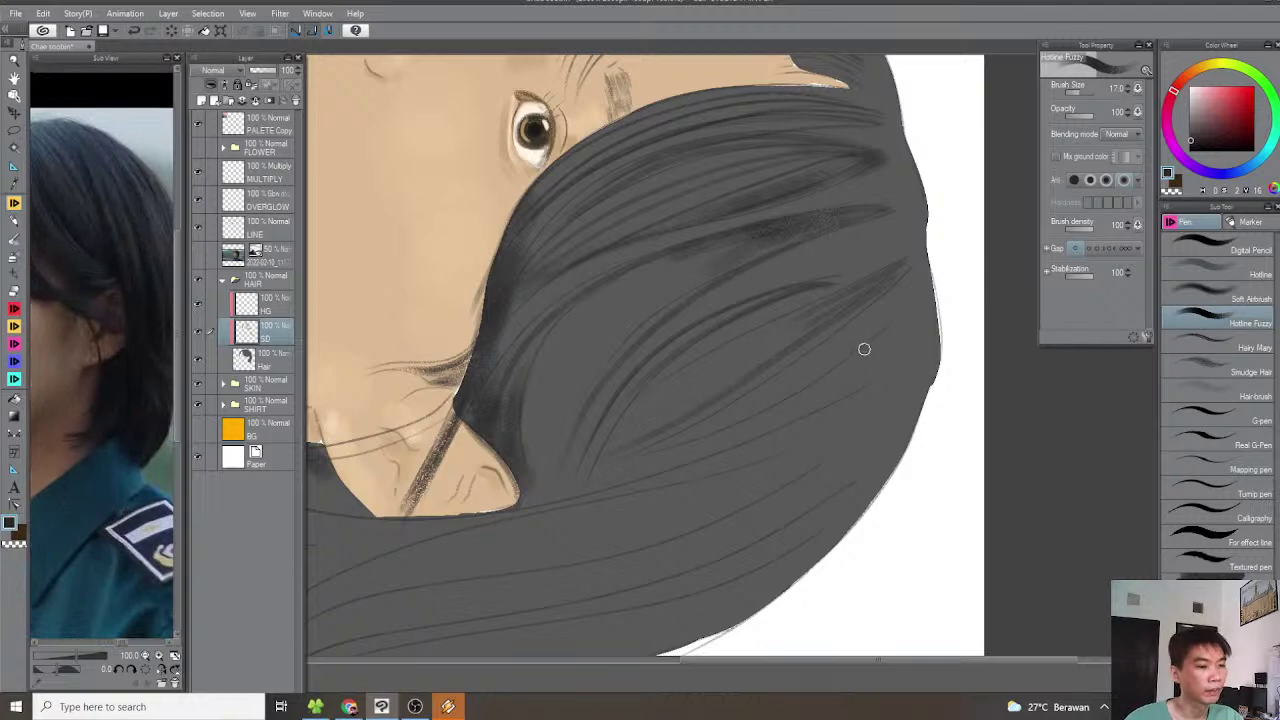
mouse_move(662, 460)
mouse_down()
mouse_move(529, 492)
mouse_move(699, 448)
mouse_move(799, 402)
mouse_up()
drag(516, 499, 845, 395)
mouse_move(647, 466)
mouse_down()
mouse_move(834, 393)
mouse_move(754, 426)
mouse_move(866, 352)
mouse_up()
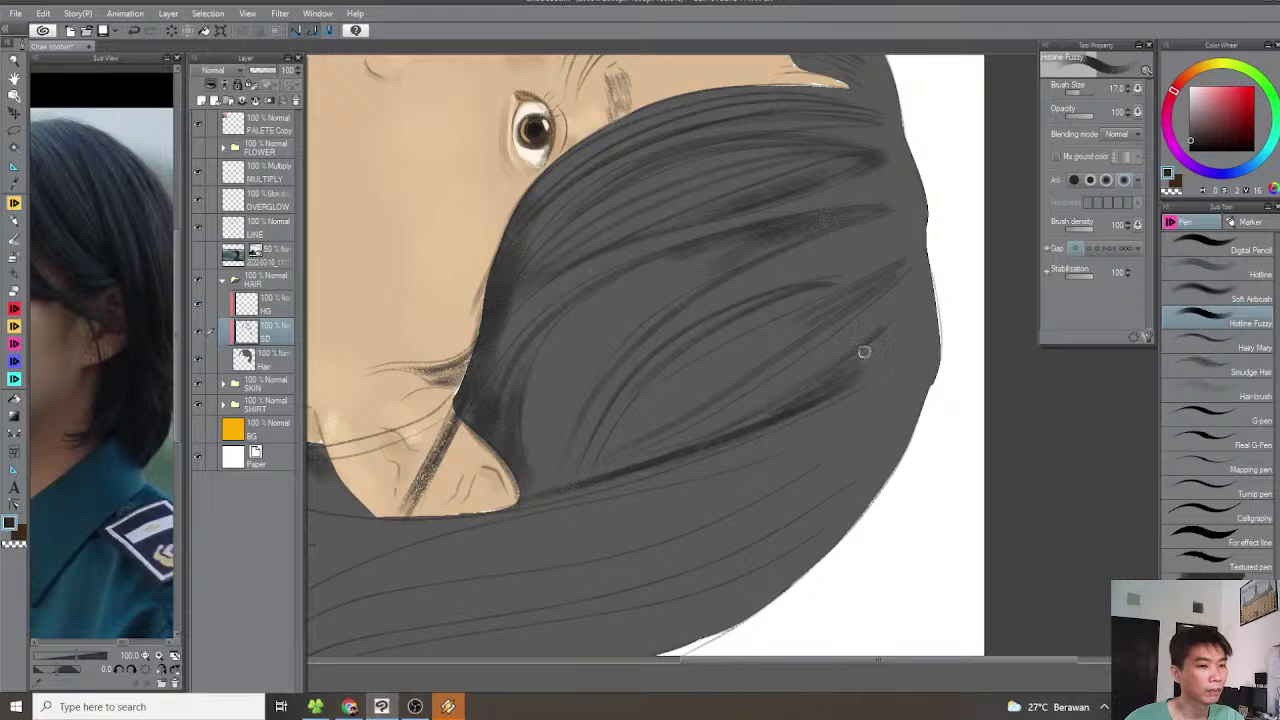
mouse_move(787, 400)
mouse_down()
mouse_move(813, 387)
mouse_move(782, 418)
mouse_up()
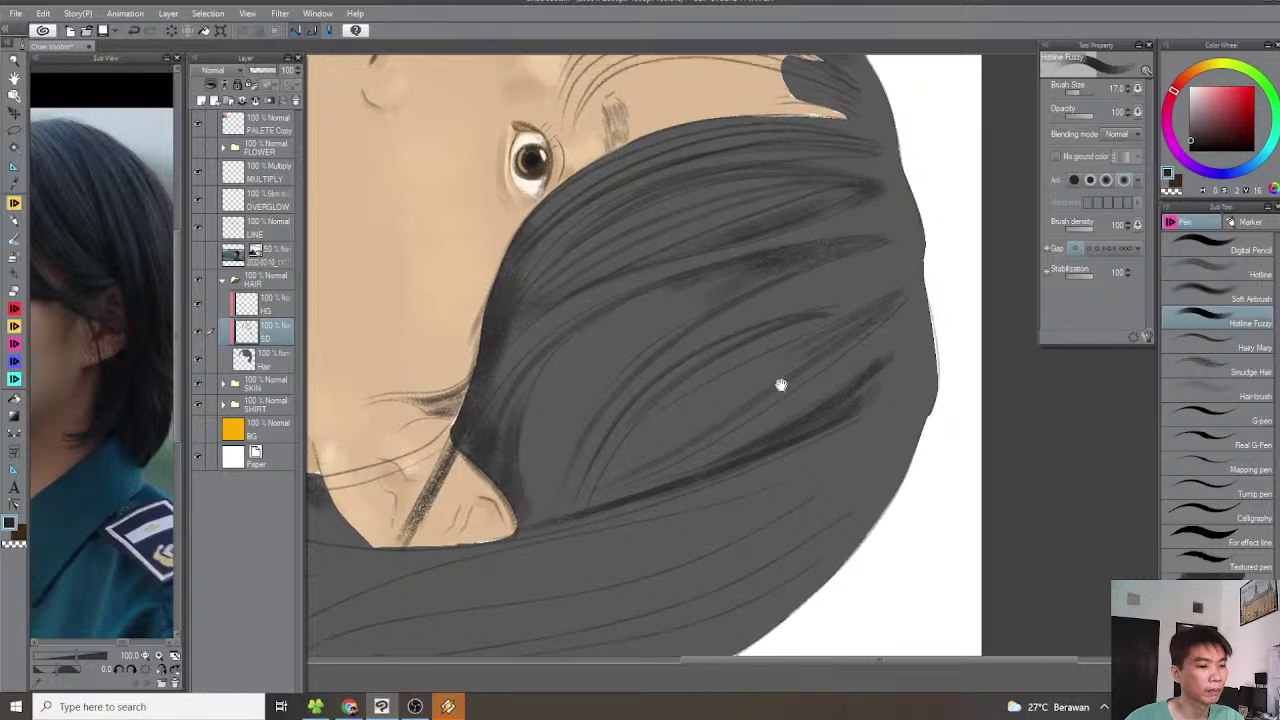
Add fine dark strands above the ear and in the middle hair section with brush size 8
drag(641, 404, 653, 420)
key(bracketleft)
key(bracketleft)
key(bracketleft)
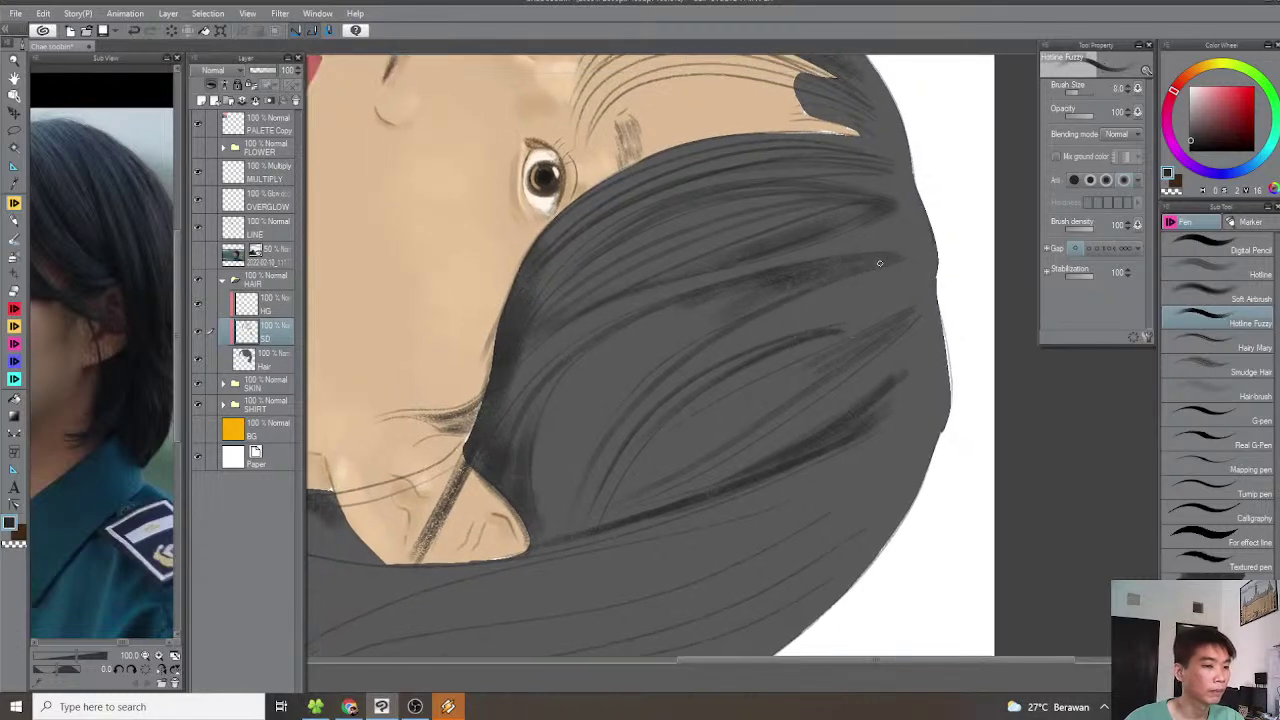
drag(530, 536, 537, 448)
mouse_move(605, 454)
mouse_down()
mouse_move(669, 397)
mouse_move(719, 399)
mouse_up()
mouse_move(891, 314)
mouse_down()
mouse_move(791, 337)
mouse_move(820, 350)
mouse_up()
Fill the section between the central crown strands and the ear with long fine curved strands, brush size 8
scroll(859, 315, up, 1)
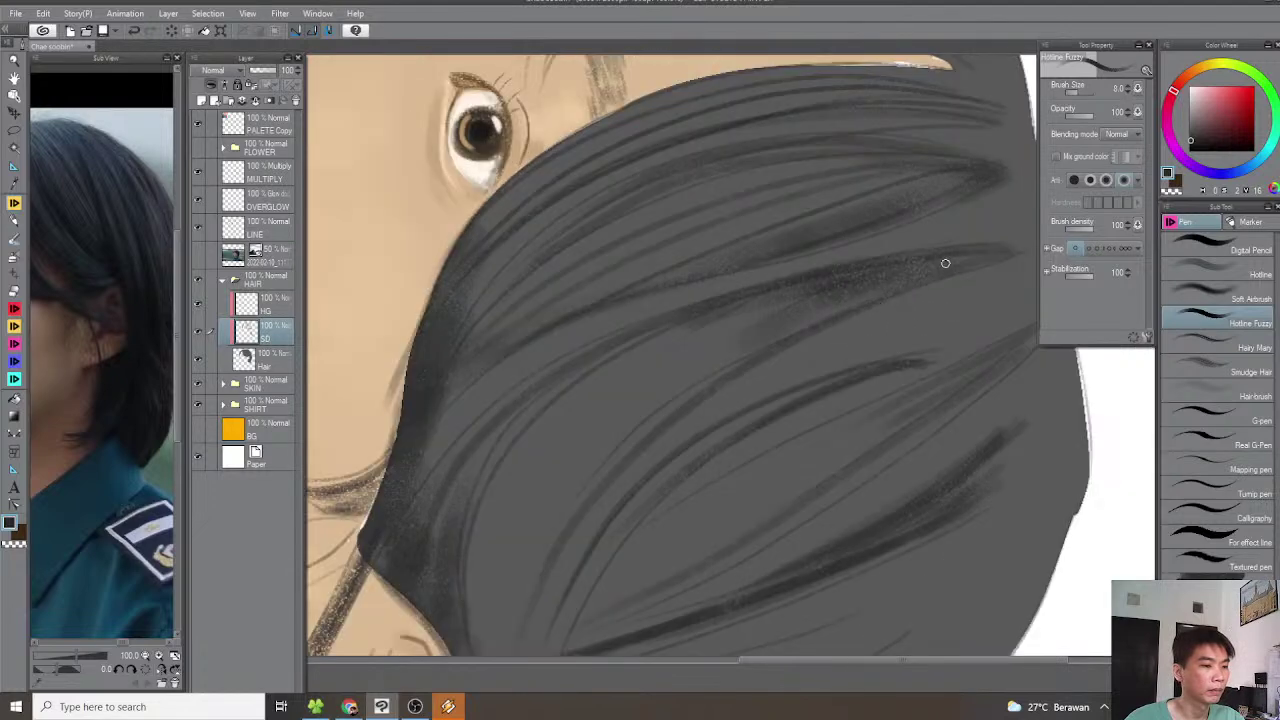
mouse_move(598, 388)
mouse_down()
mouse_move(508, 583)
mouse_move(525, 638)
mouse_up()
drag(576, 523, 600, 507)
key(ctrl+z)
mouse_move(972, 254)
mouse_down()
mouse_move(672, 321)
mouse_move(540, 429)
mouse_move(509, 560)
mouse_up()
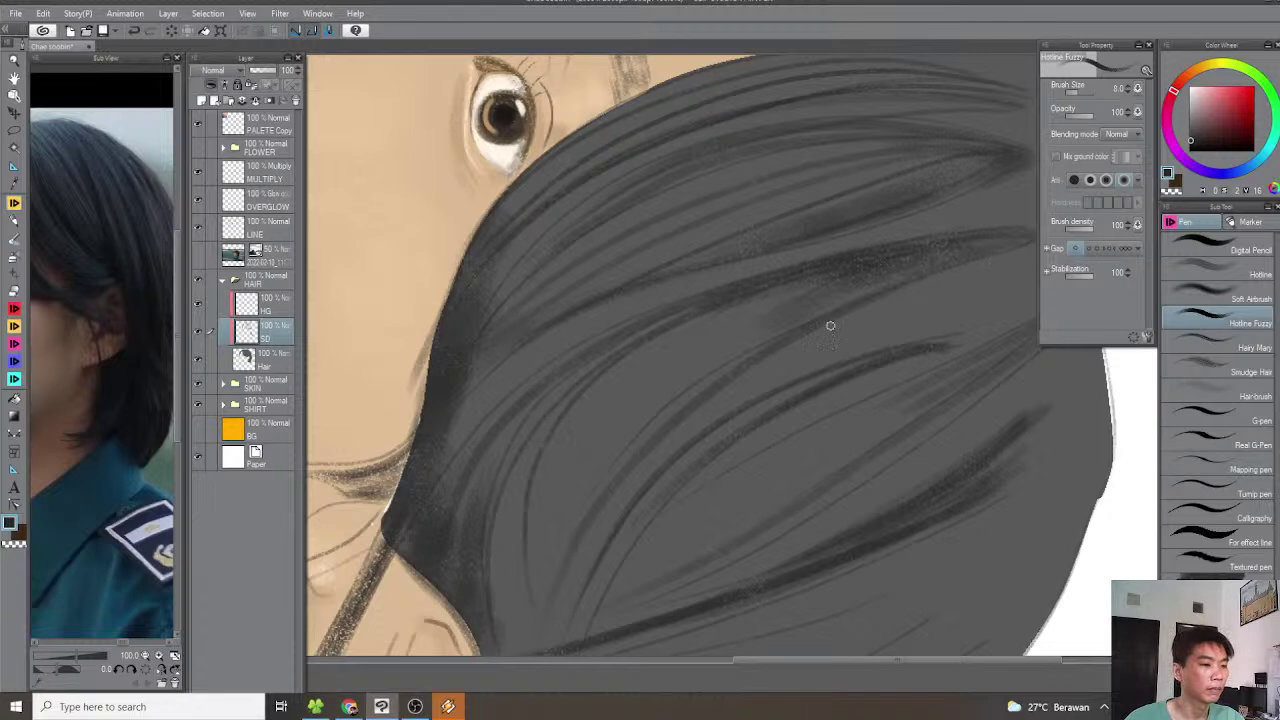
mouse_move(948, 255)
mouse_down()
mouse_move(730, 318)
mouse_move(532, 480)
mouse_move(528, 626)
mouse_up()
mouse_move(905, 274)
mouse_down()
mouse_move(772, 322)
mouse_move(602, 447)
mouse_move(571, 509)
mouse_up()
drag(627, 417, 566, 574)
scroll(786, 343, down, 3)
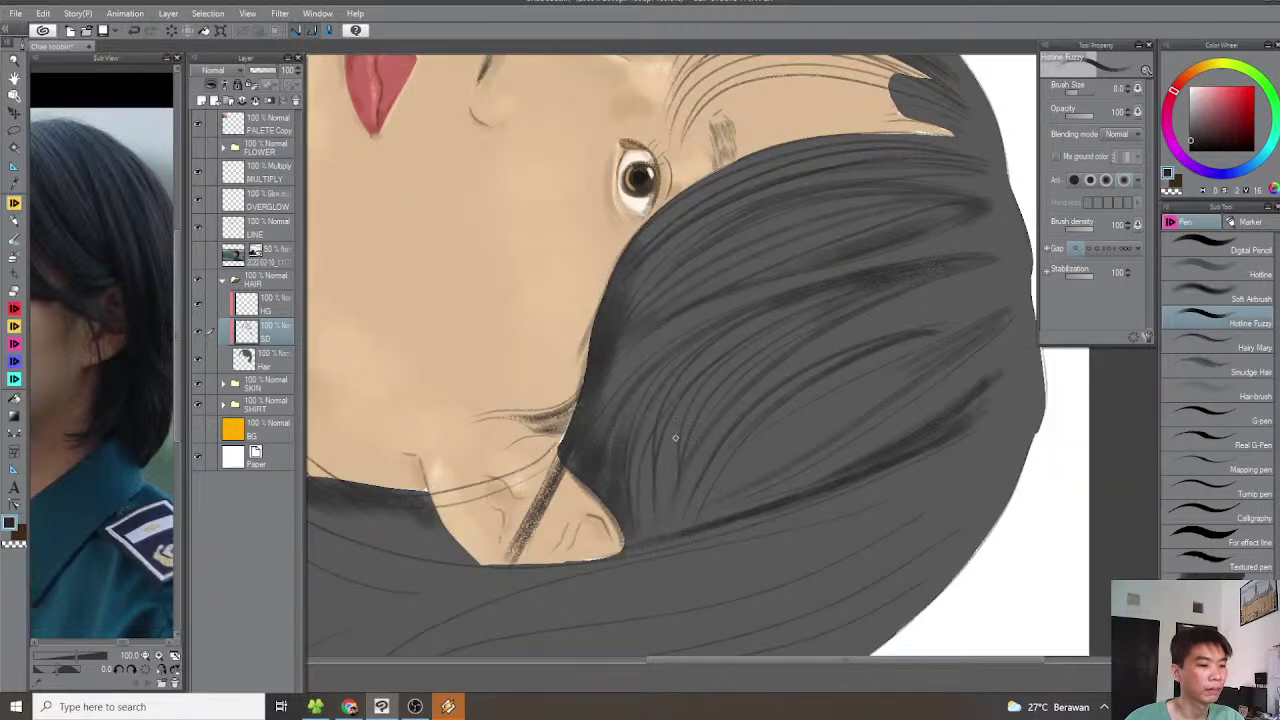
Examine the shaded hair upright within the whole portrait
scroll(662, 466, down, 4)
key(minus)
key(minus)
key(minus)
key(minus)
key(minus)
key(minus)
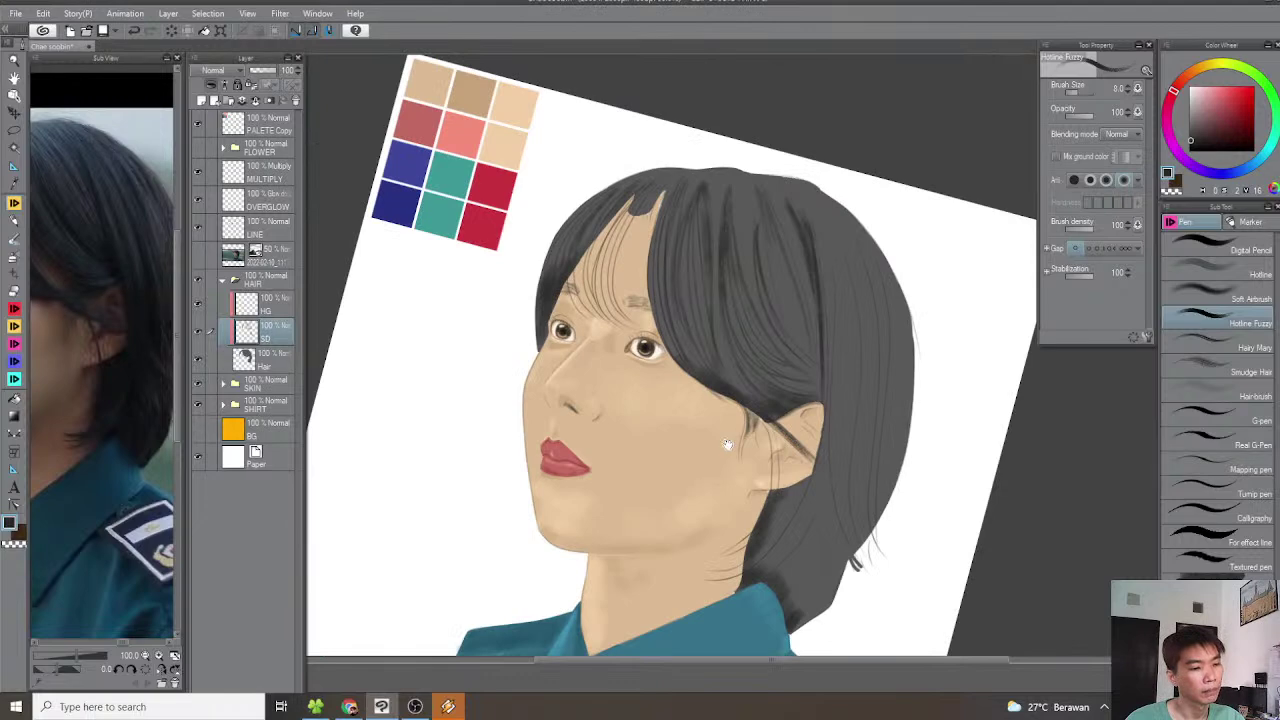
drag(709, 432, 703, 442)
scroll(715, 440, down, 2)
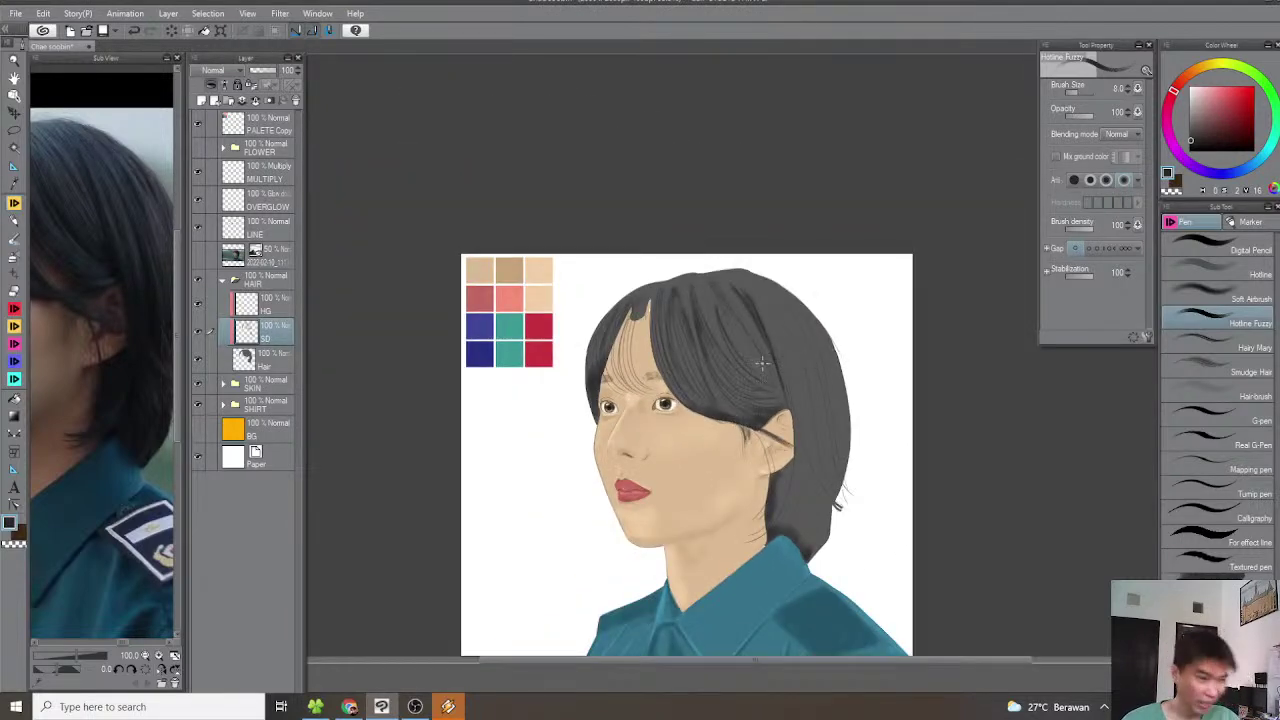
Darken the crown ends of the thick strands on the near-side hair, raising the brush size to 40
scroll(756, 321, up, 2)
key(asciicircum)
key(asciicircum)
key(asciicircum)
key(asciicircum)
key(asciicircum)
key(asciicircum)
key(asciicircum)
scroll(773, 381, up, 1)
scroll(719, 438, up, 1)
drag(699, 475, 736, 374)
key(bracketright)
key(bracketright)
key(bracketright)
key(bracketright)
key(bracketright)
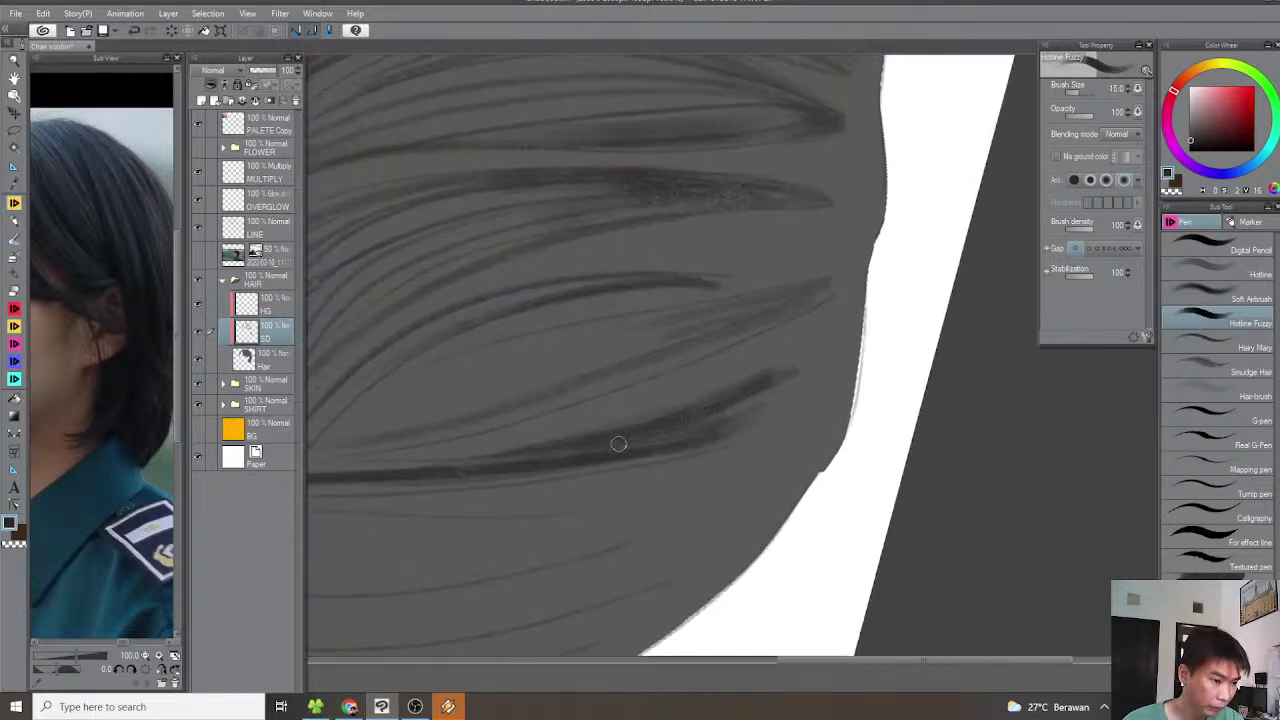
key(bracketright)
key(bracketright)
key(bracketright)
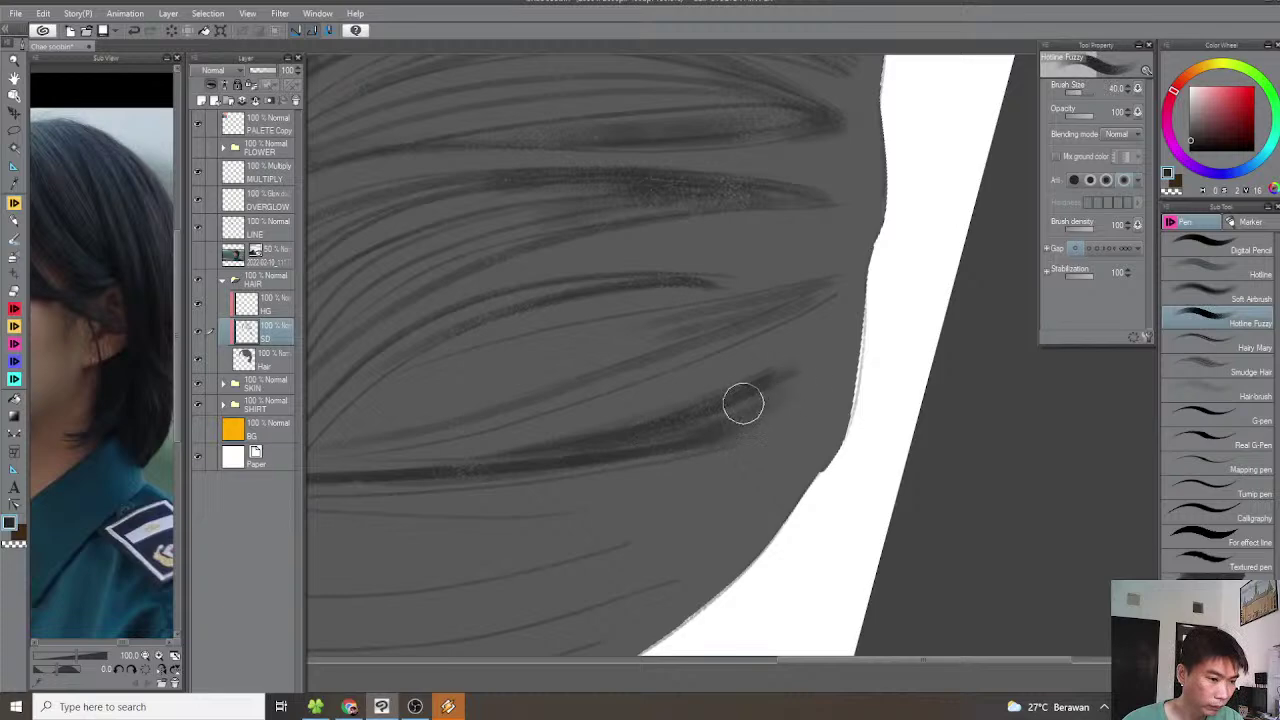
mouse_move(776, 339)
mouse_down()
mouse_move(814, 346)
mouse_move(849, 289)
mouse_move(882, 283)
mouse_move(780, 366)
mouse_up()
key(minus)
mouse_move(702, 277)
mouse_down()
mouse_move(700, 323)
mouse_move(778, 280)
mouse_move(786, 346)
mouse_up()
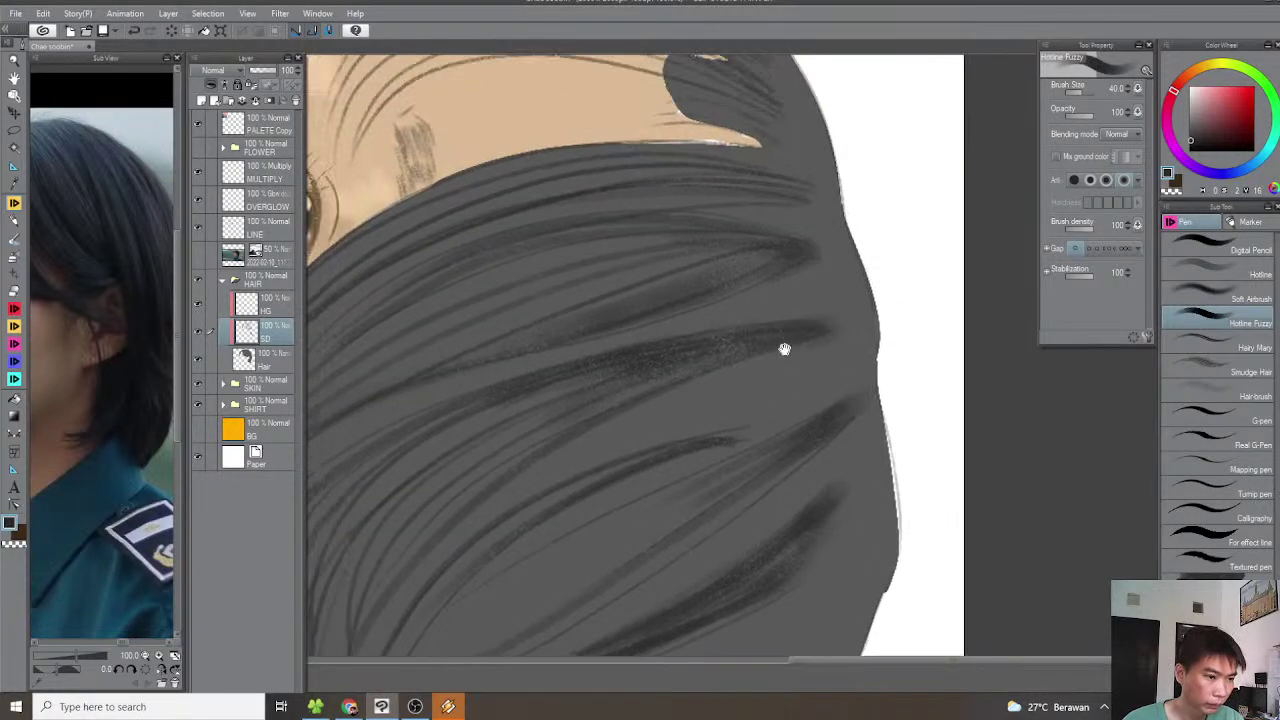
Deepen the root shading around the parting with brush size 40, undoing unwanted strokes
key(ctrl+z)
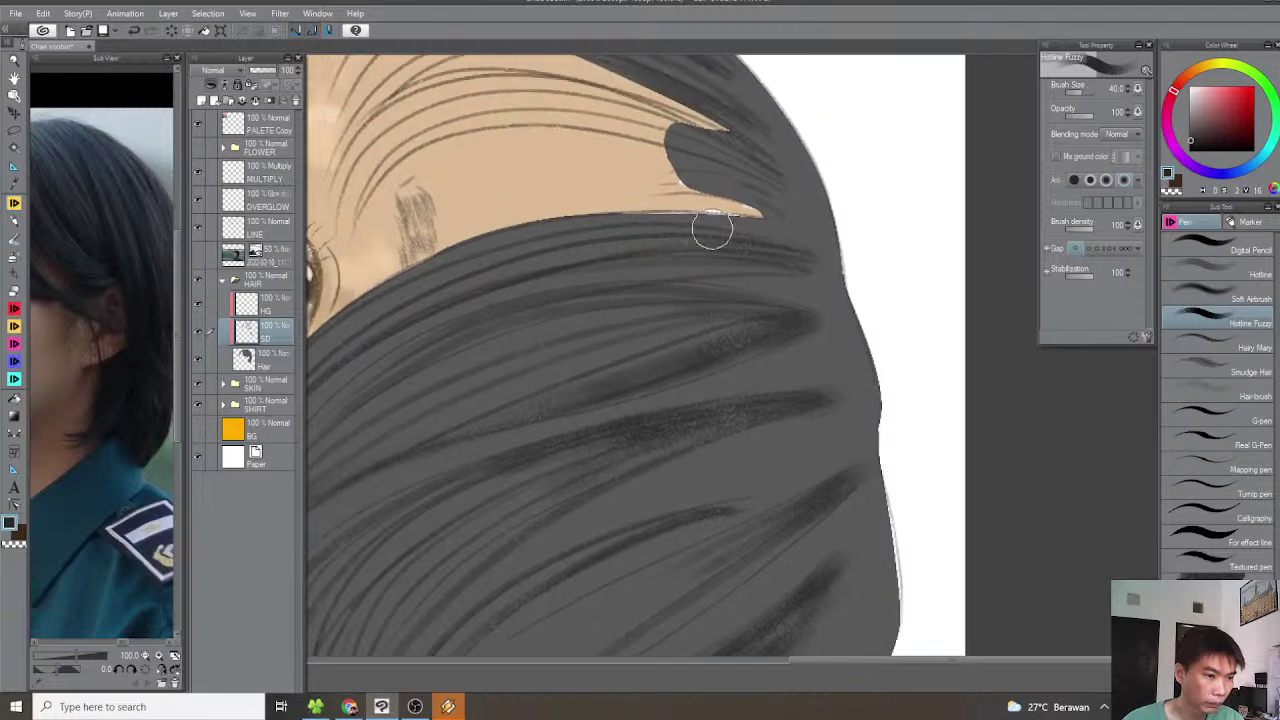
key(ctrl+z)
key(ctrl+z)
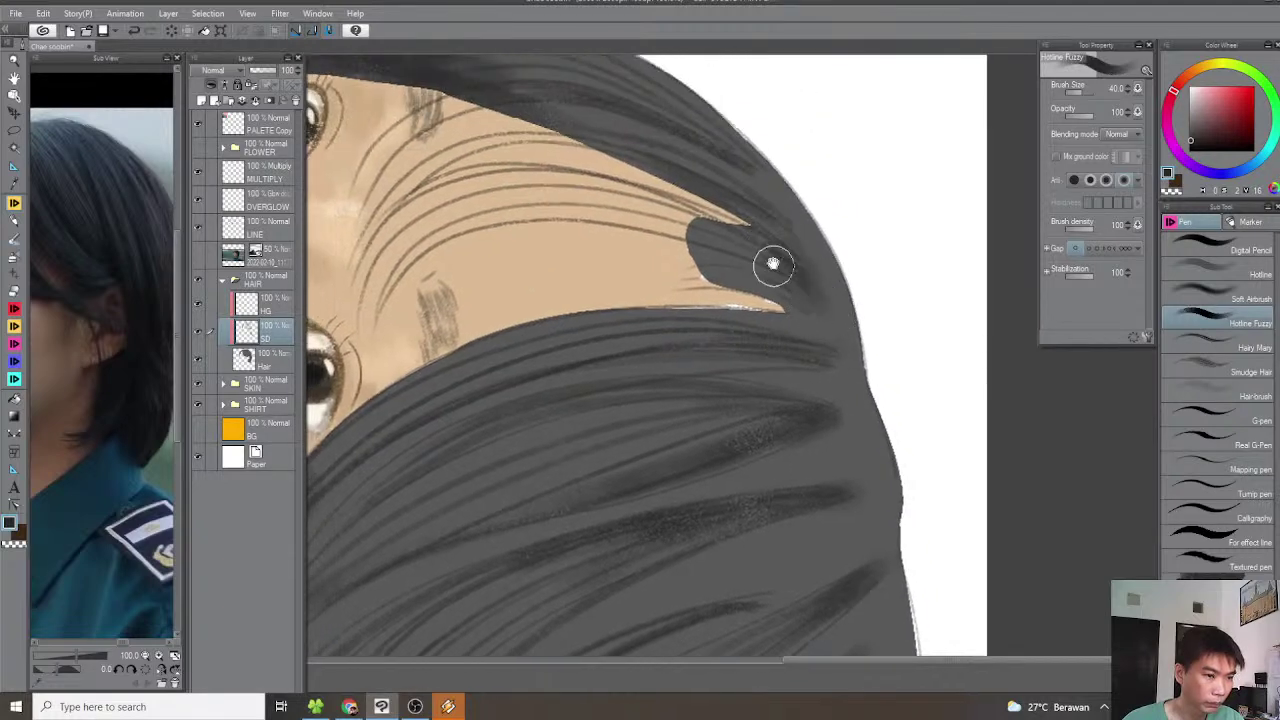
key(ctrl+z)
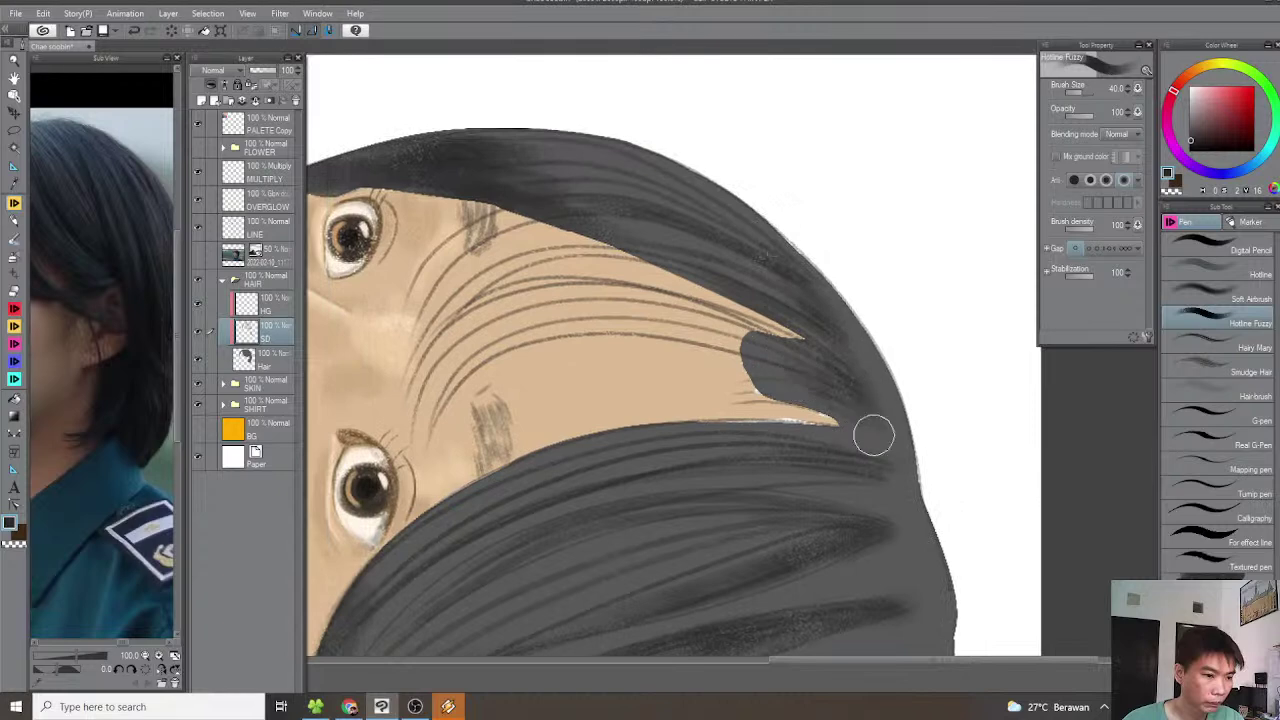
Try shading the fringe edge along the forehead with brush size 40 and undo the last strokes
drag(866, 470, 799, 391)
drag(693, 380, 872, 342)
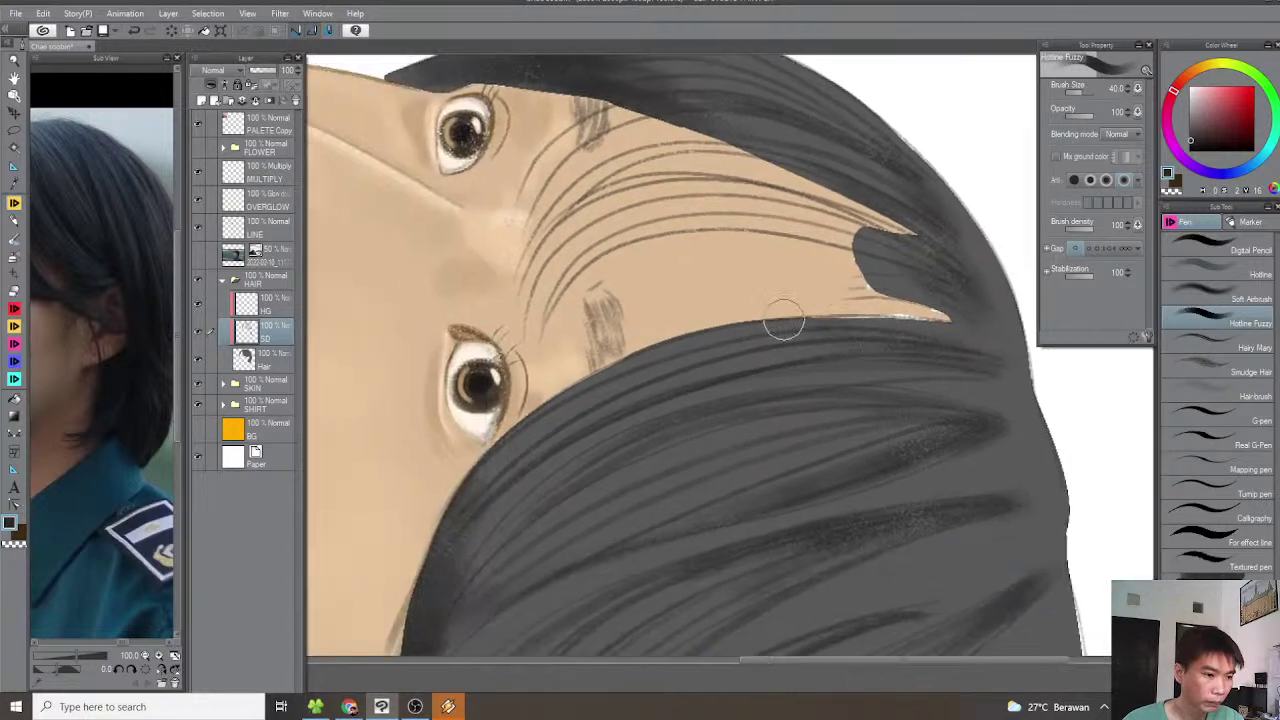
drag(803, 320, 504, 425)
scroll(613, 403, down, 1)
key(ctrl+z)
key(ctrl+z)
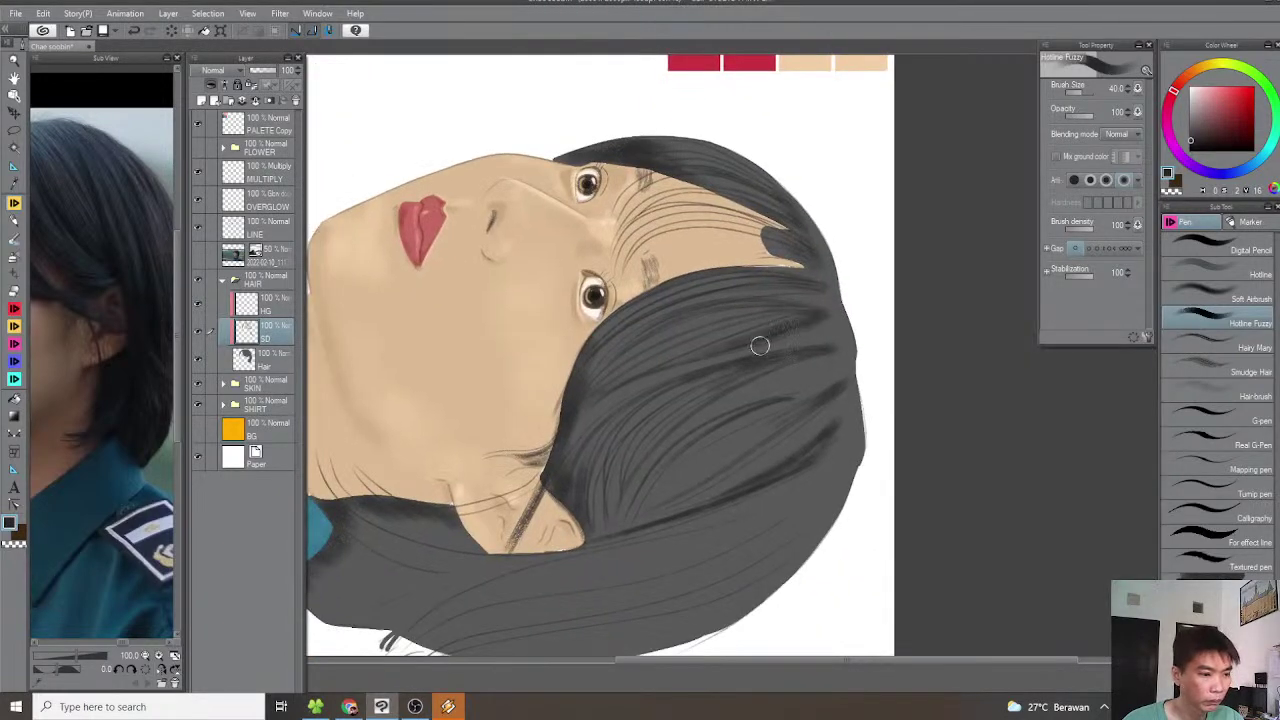
Paint fine strands between the near-side hair's thick strands and a long dark strand past the ear to the tips, brush size 25
drag(684, 436, 736, 350)
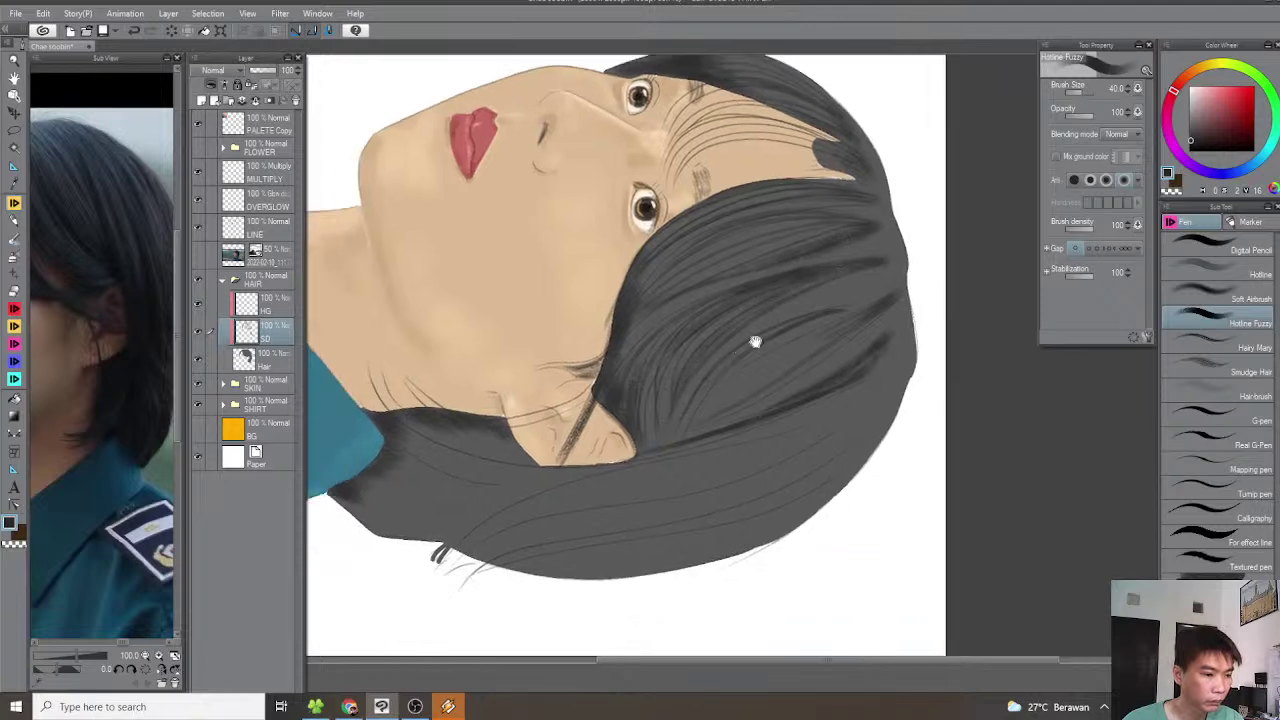
key(bracketleft)
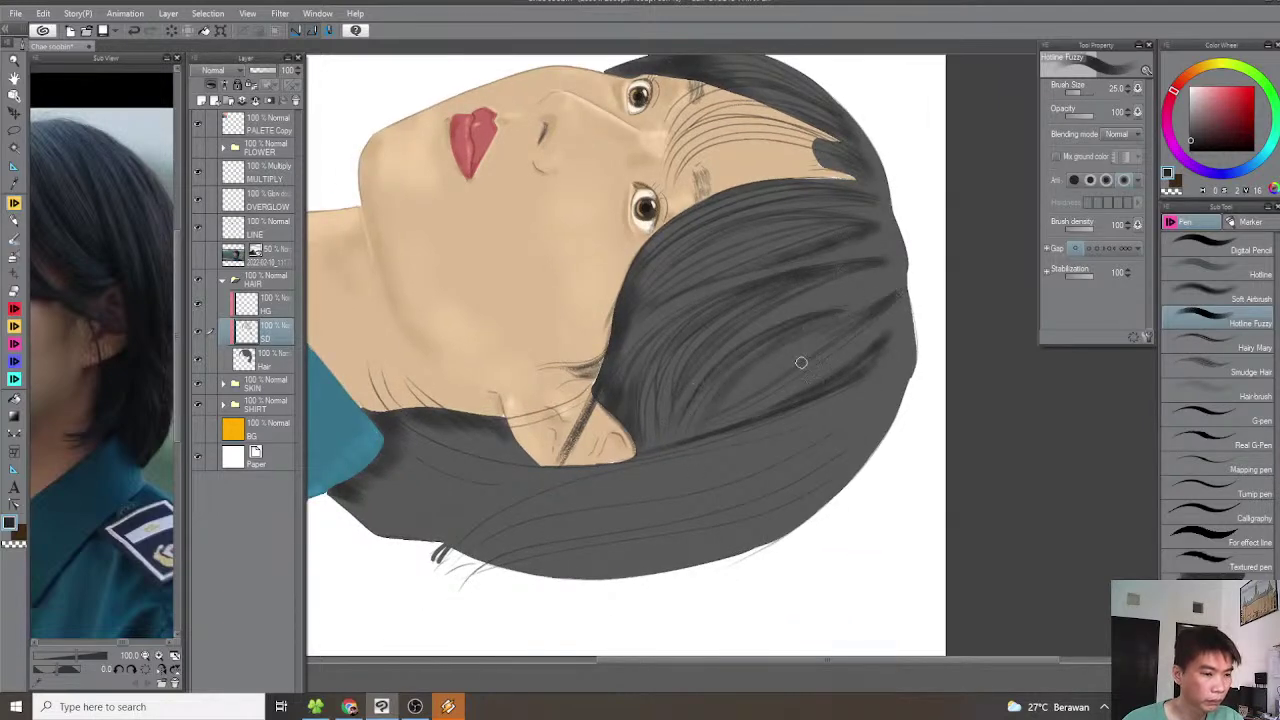
drag(880, 300, 688, 423)
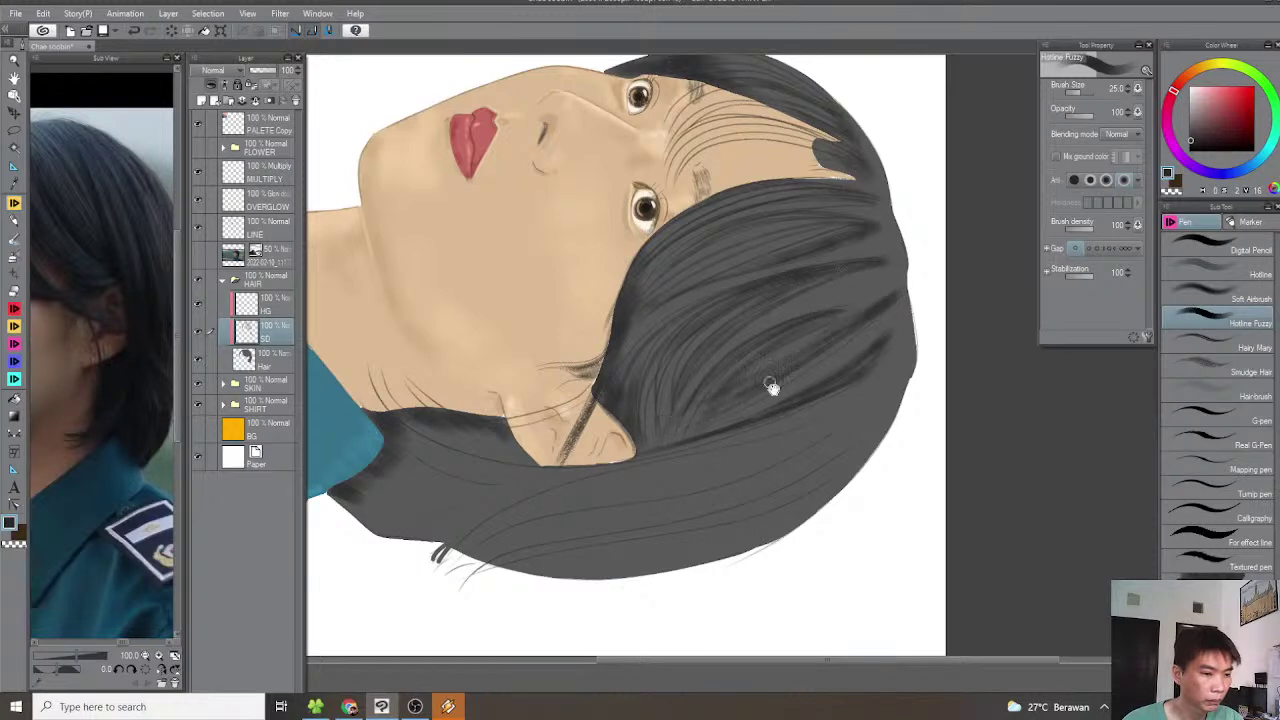
drag(769, 382, 849, 316)
mouse_move(787, 374)
mouse_down()
mouse_move(543, 469)
mouse_move(483, 515)
mouse_up()
mouse_move(896, 339)
mouse_down()
mouse_move(651, 409)
mouse_move(540, 472)
mouse_up()
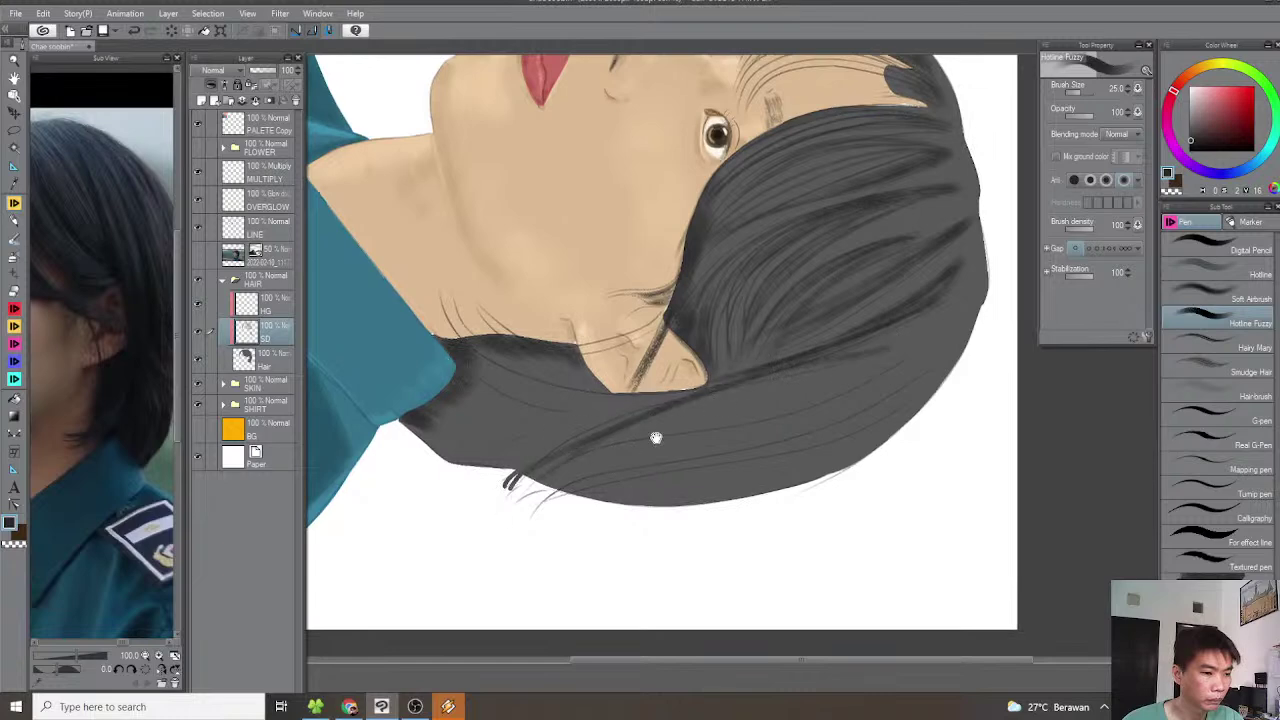
Paint long dark strands down the back section of hair behind the ear to the tips with brush size 25
drag(632, 447, 614, 413)
key(minus)
drag(698, 400, 531, 501)
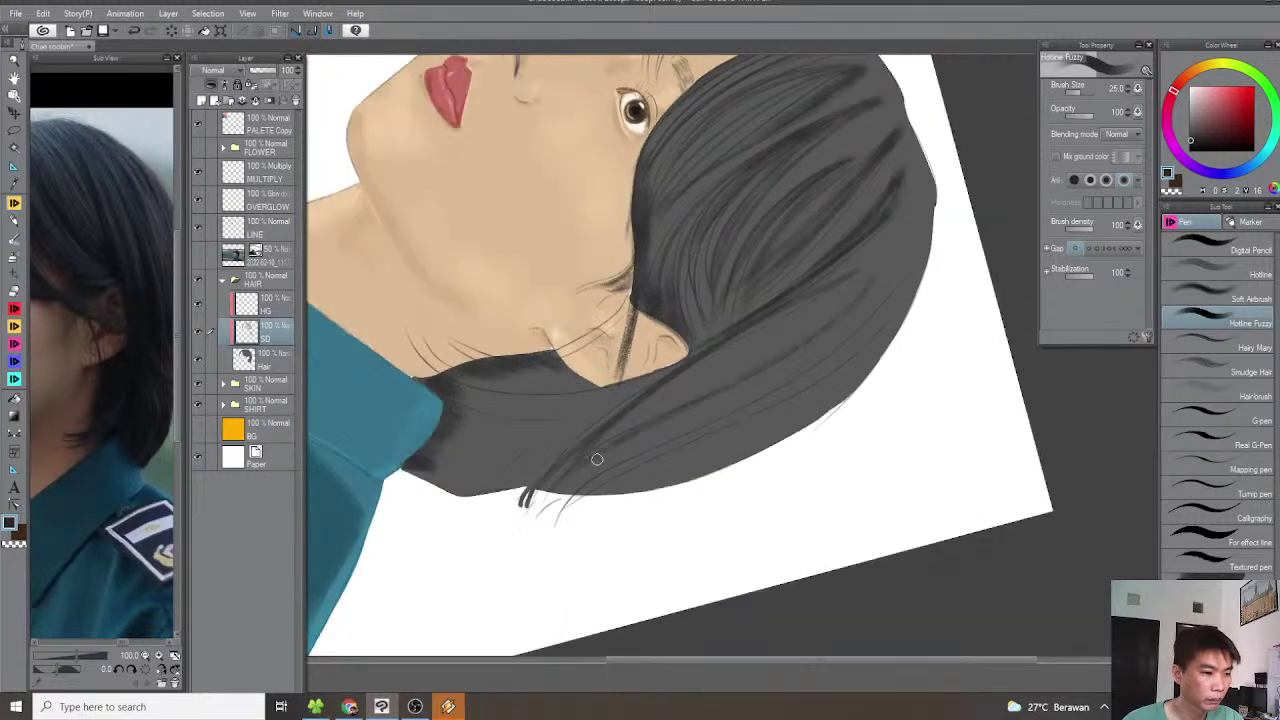
drag(707, 424, 531, 524)
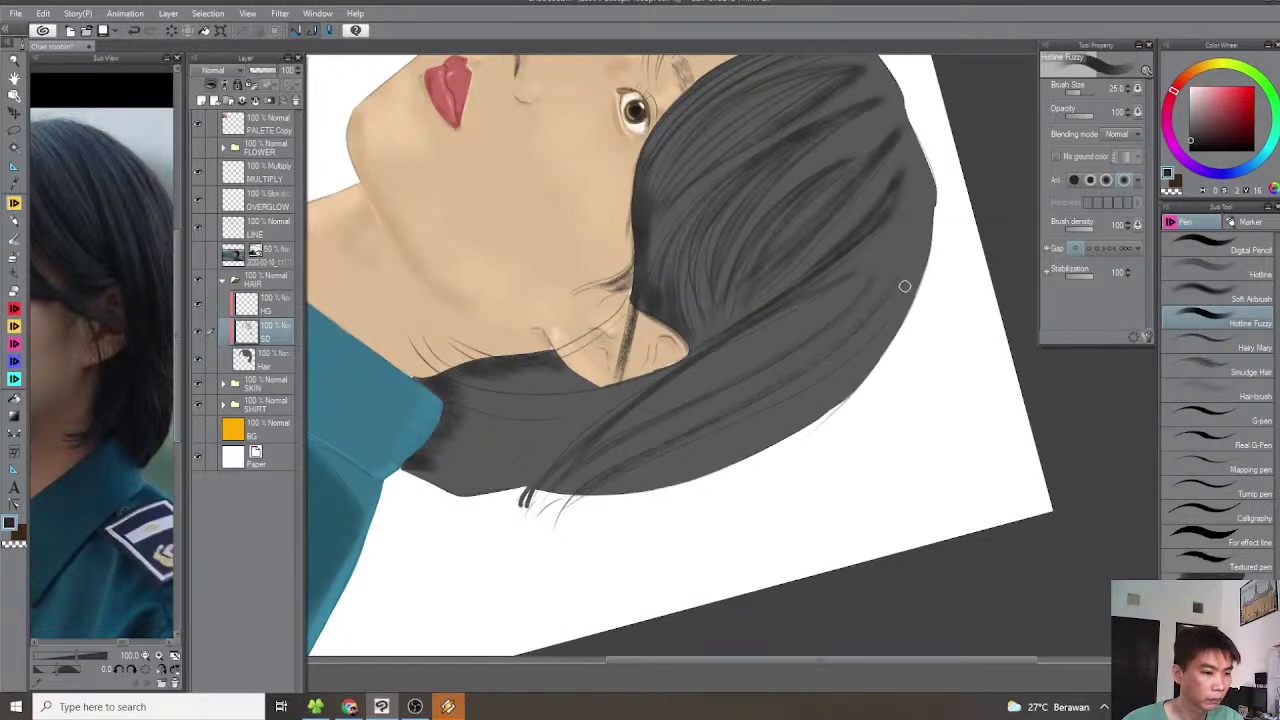
drag(790, 389, 608, 481)
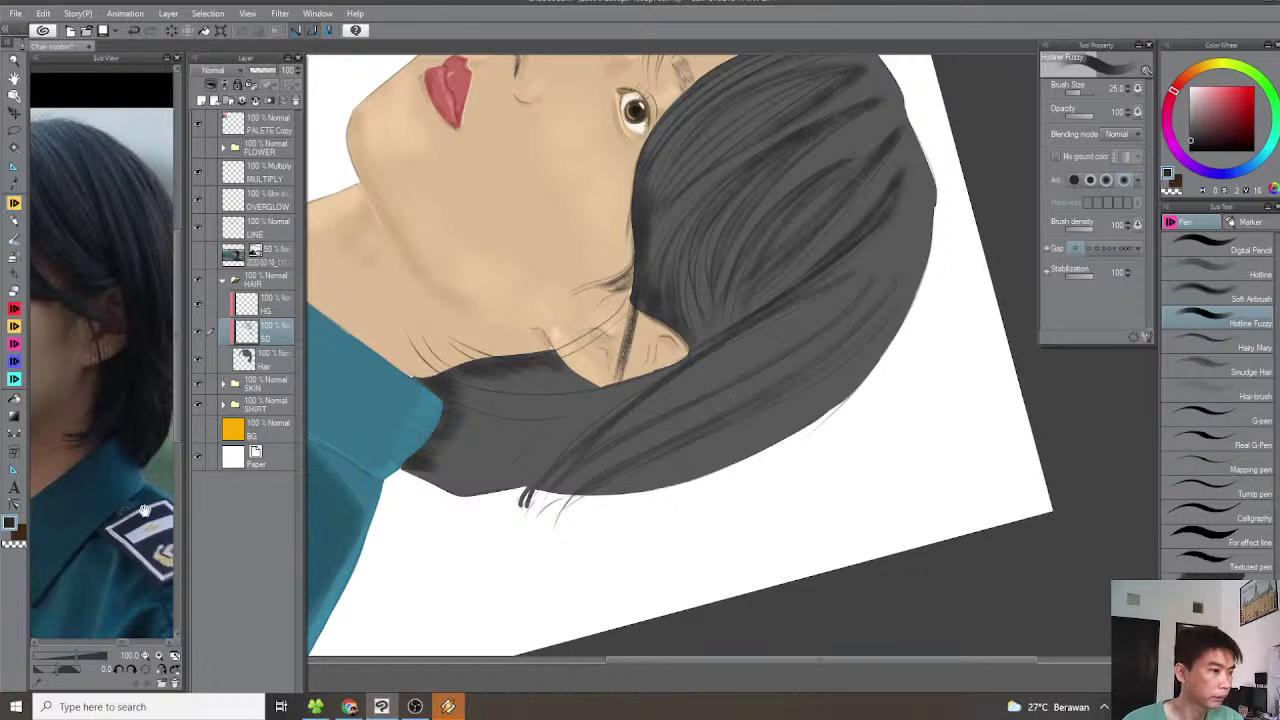
Reposition the reference photo and fill the lower back section of hair with fine strands at brush size 20
drag(152, 508, 124, 508)
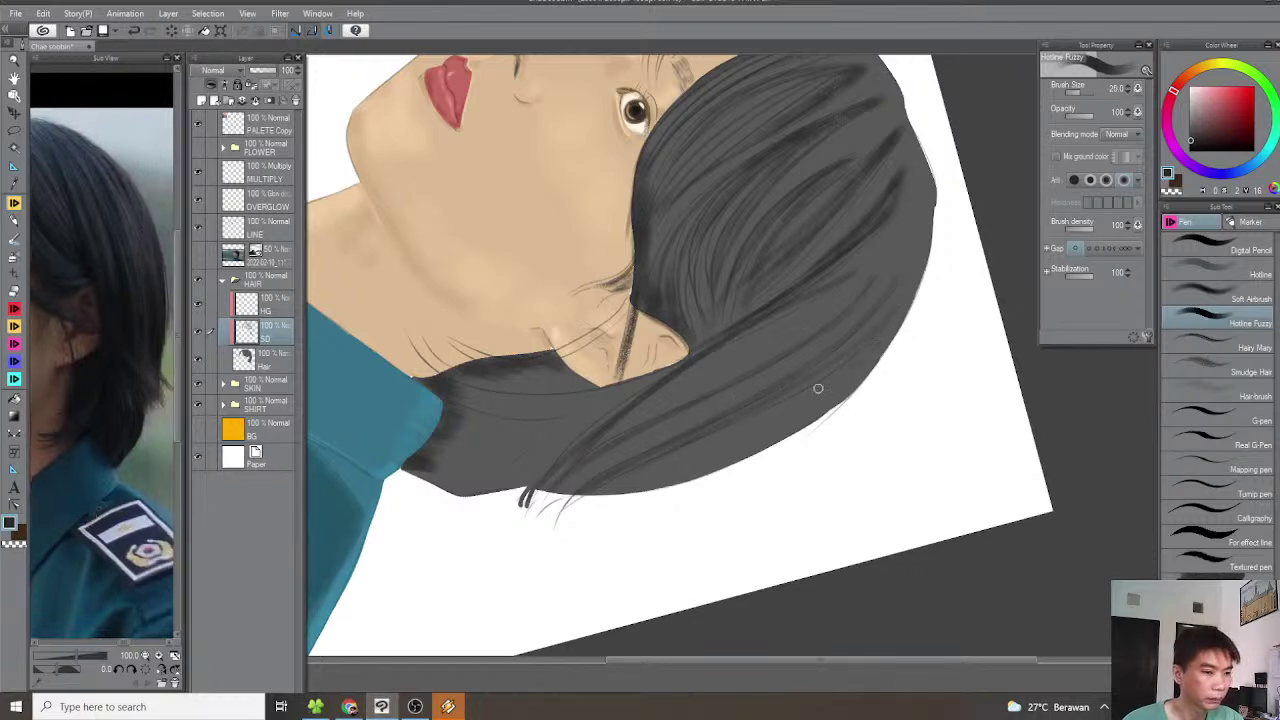
drag(638, 470, 694, 450)
drag(638, 487, 871, 356)
drag(682, 450, 793, 441)
drag(828, 352, 689, 477)
drag(725, 436, 715, 460)
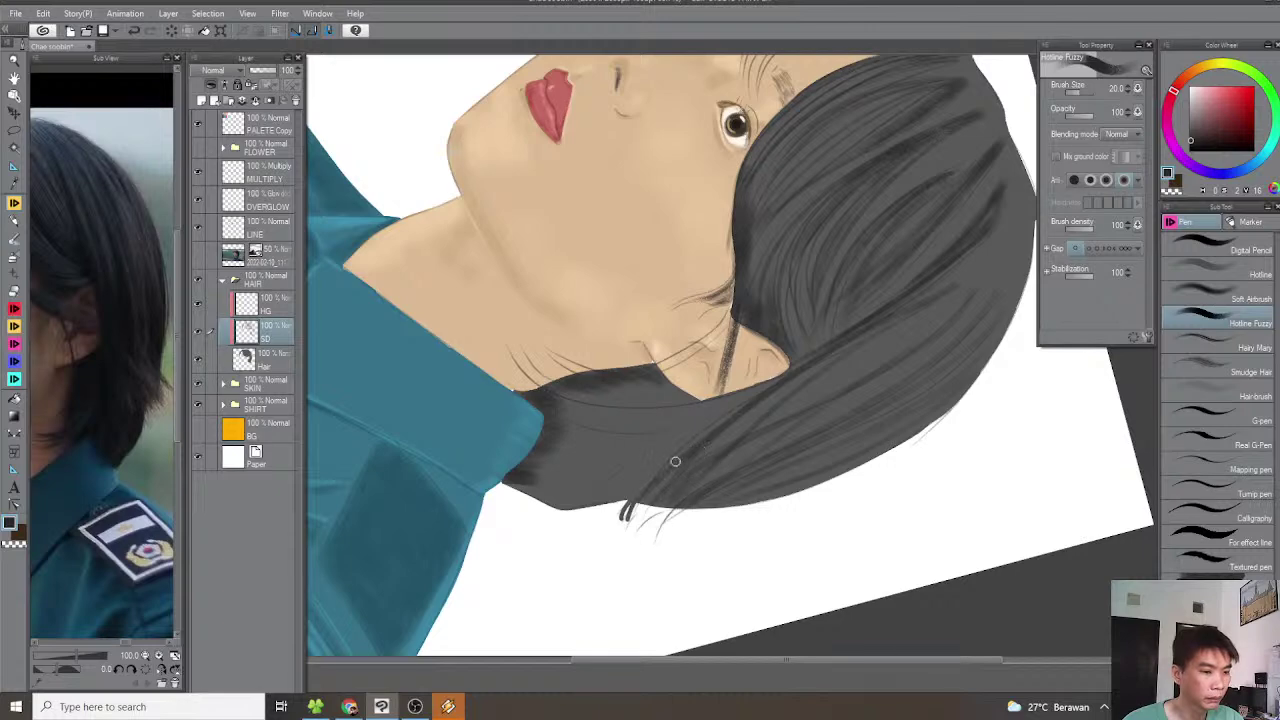
Darken the hair from behind the ear down to the collar and along the nape's outer edge with brush size 40
key(ctrl+minus)
key(minus)
key(minus)
key(minus)
key(minus)
key(minus)
key(ctrl+minus)
drag(743, 440, 760, 483)
key(ctrl+plus)
key(asciicircum)
scroll(731, 423, up, 4)
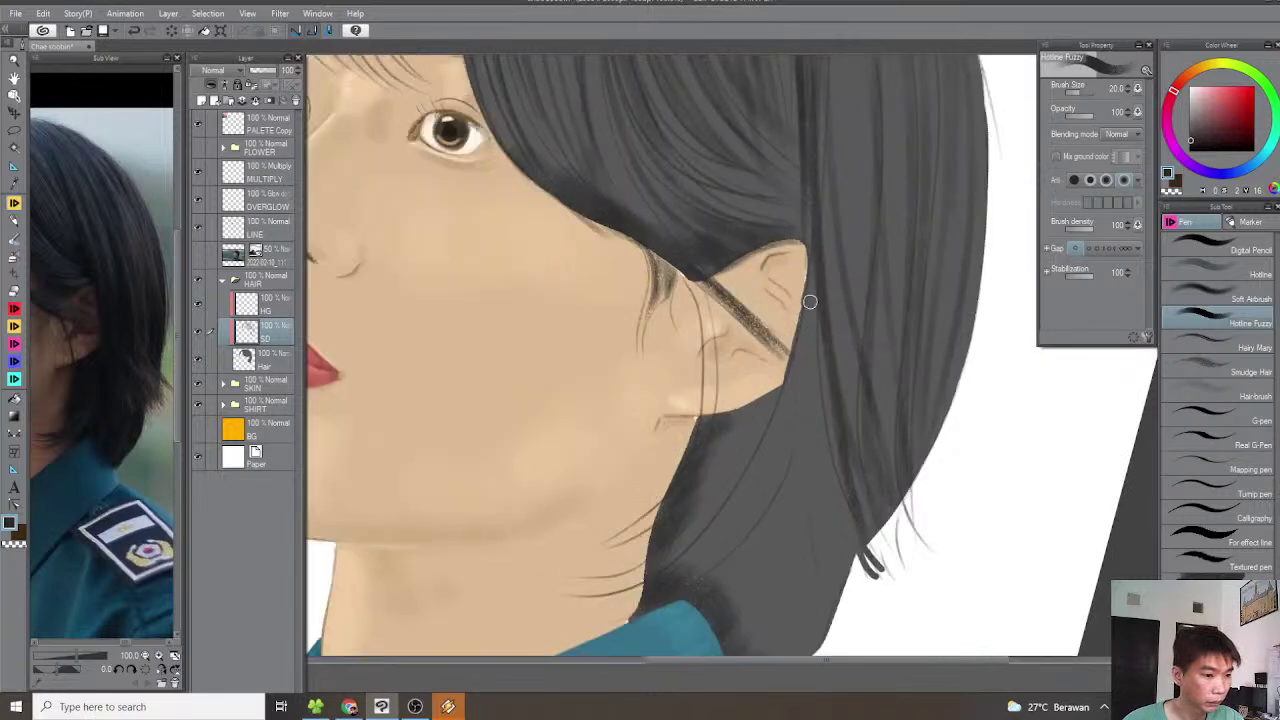
key(bracketright)
mouse_move(809, 319)
mouse_down()
mouse_move(762, 489)
mouse_move(667, 594)
mouse_up()
drag(798, 364, 693, 558)
drag(781, 458, 739, 505)
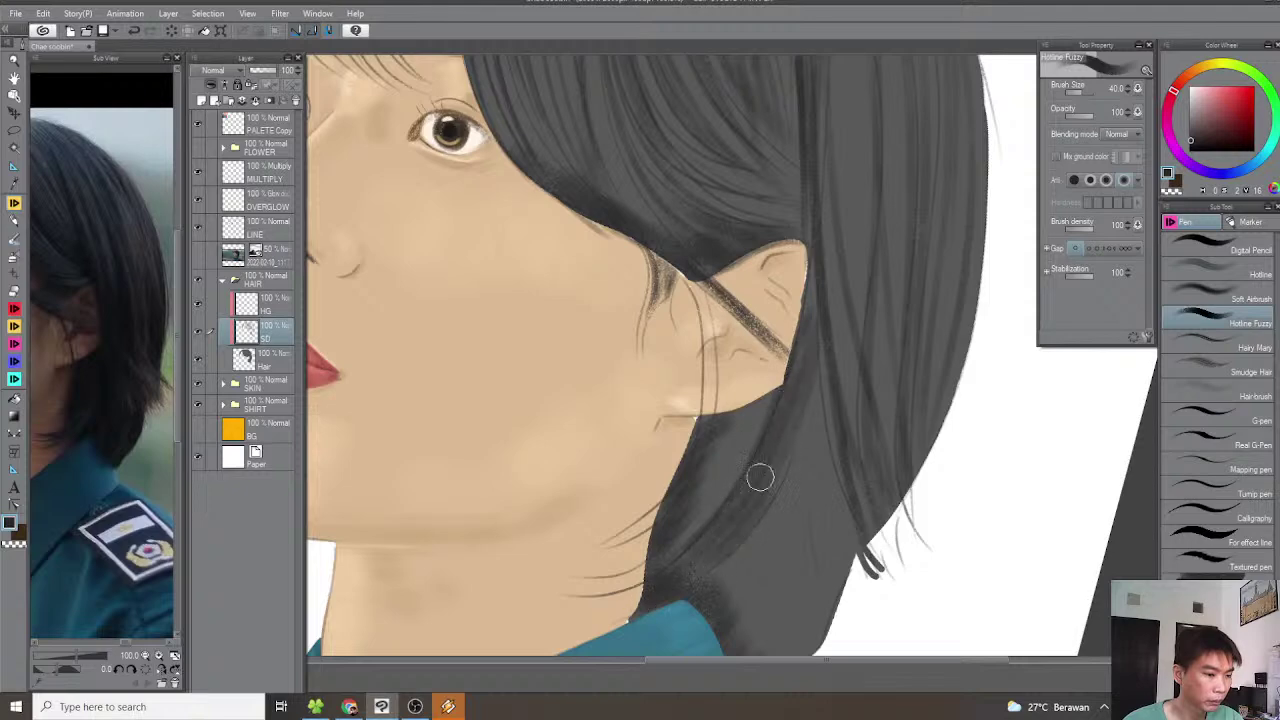
scroll(749, 514, down, 3)
mouse_move(829, 423)
mouse_down()
mouse_move(717, 563)
mouse_move(788, 510)
mouse_move(782, 477)
mouse_up()
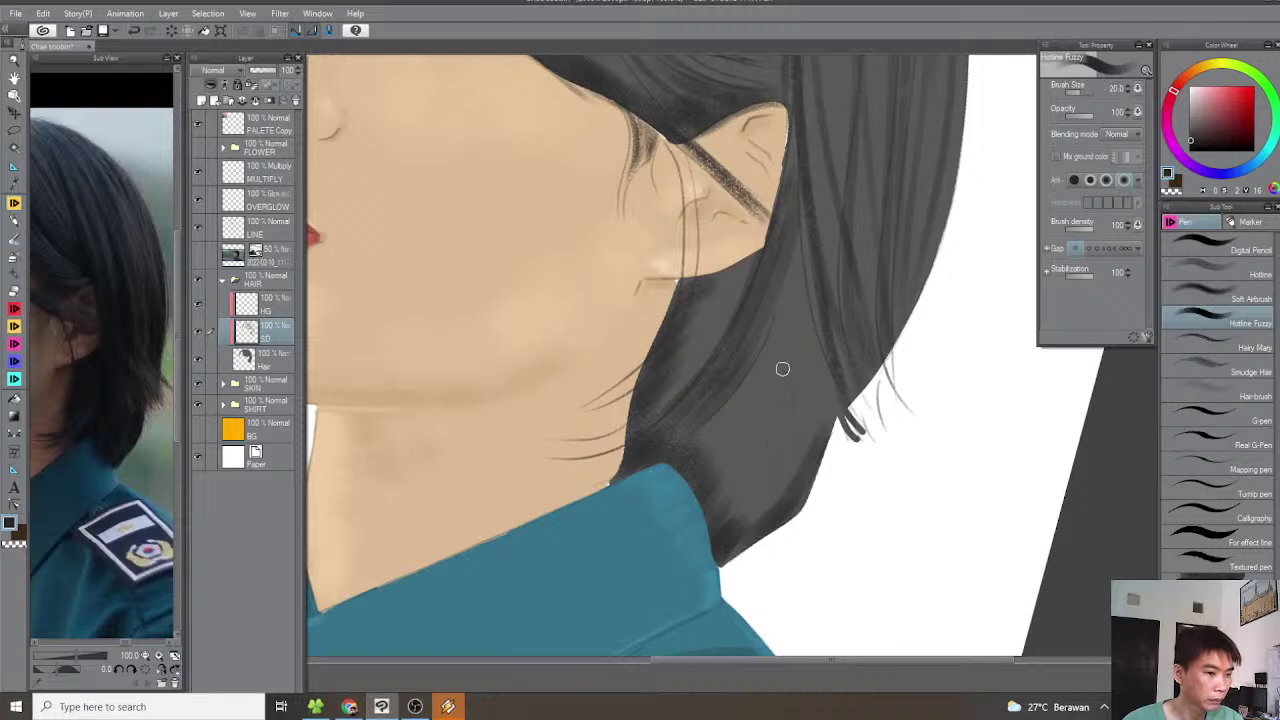
Deepen the nape hair beside the neck with strands running down to the collar at brush size 20
drag(764, 333, 640, 500)
scroll(706, 423, up, 1)
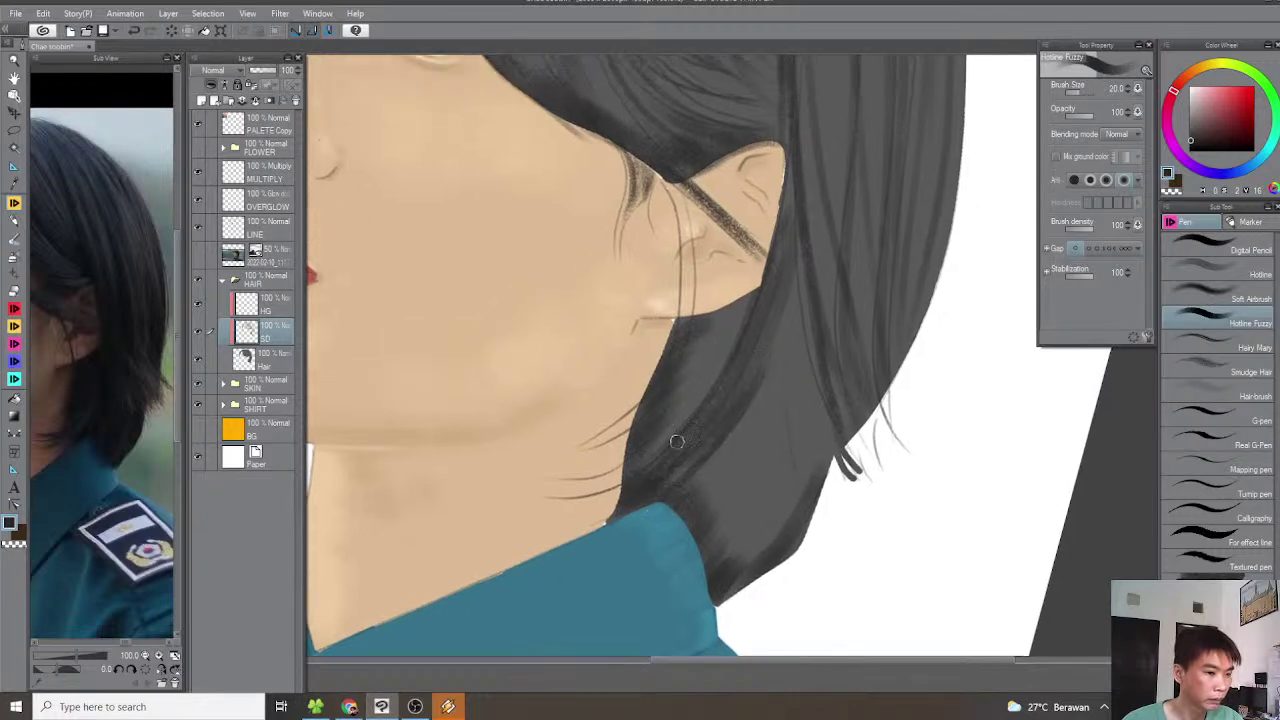
drag(696, 459, 675, 504)
drag(726, 360, 608, 556)
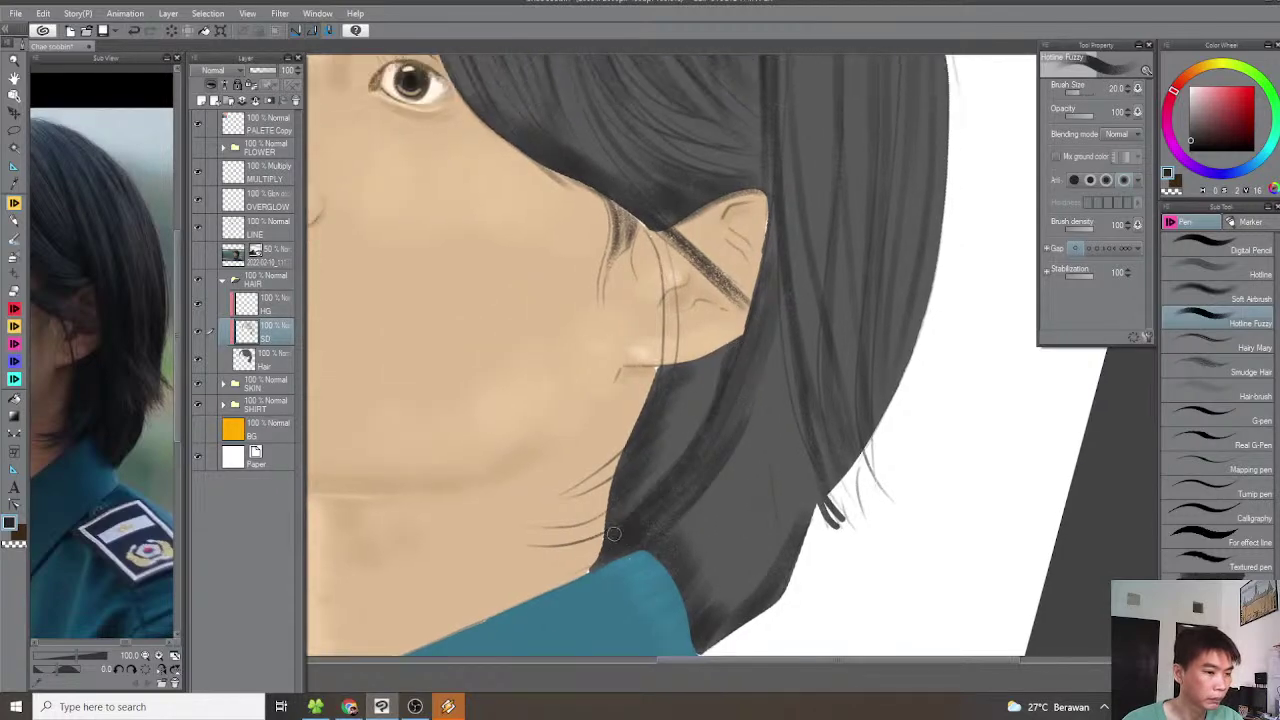
Darken the hair directly beneath the earlobe and down the neck, raising the brush size to 40
drag(681, 452, 733, 446)
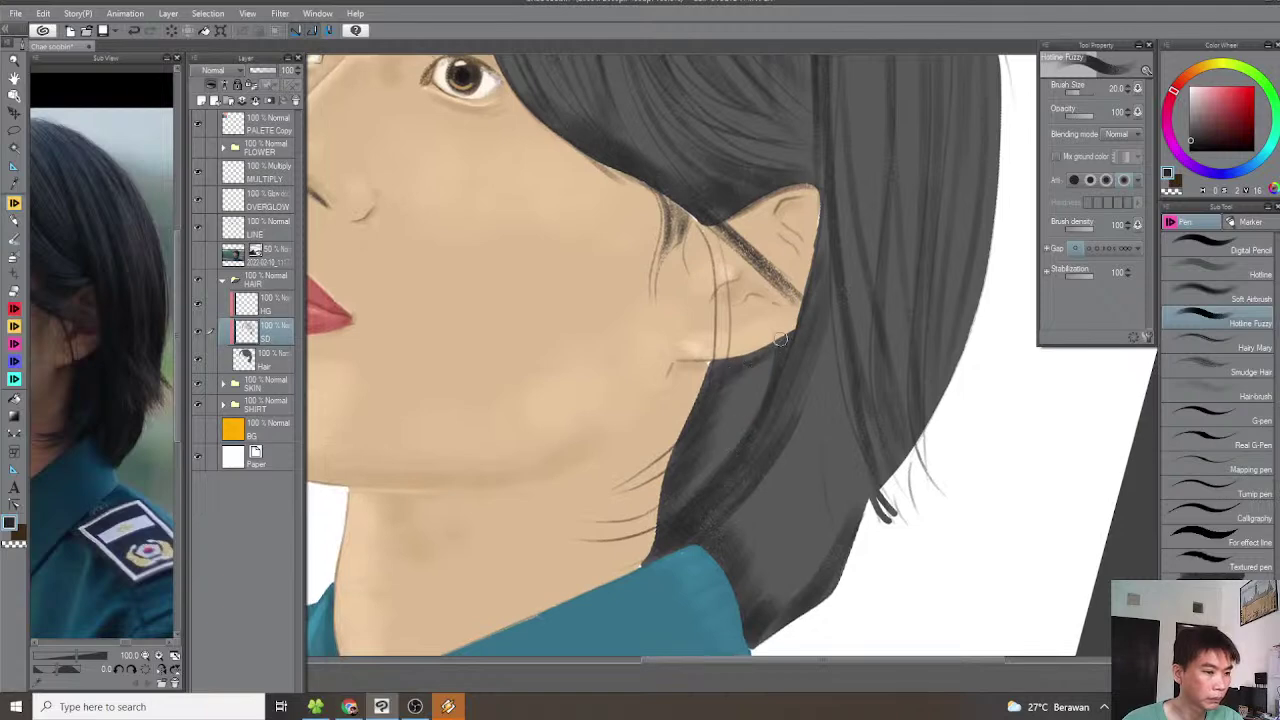
mouse_move(726, 369)
mouse_down()
mouse_move(766, 363)
mouse_move(686, 488)
mouse_move(713, 392)
mouse_move(695, 408)
mouse_up()
drag(760, 360, 742, 405)
drag(780, 348, 688, 480)
drag(774, 420, 741, 434)
drag(772, 366, 761, 419)
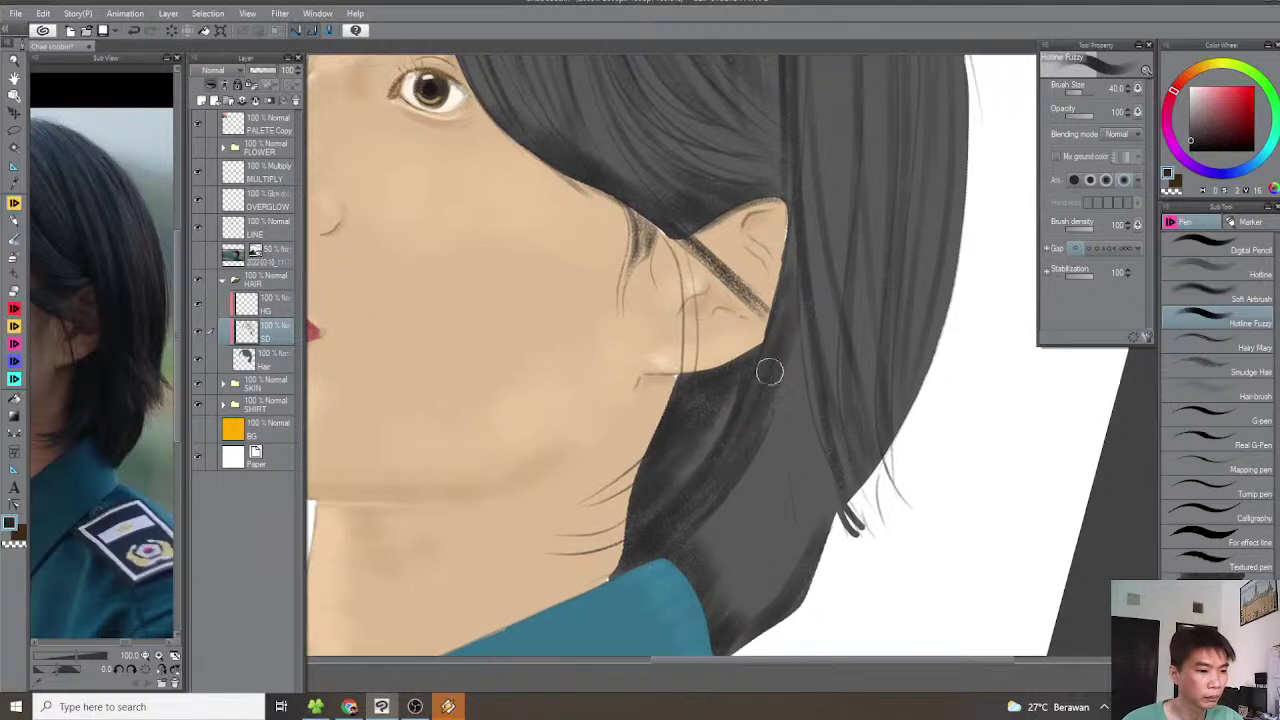
Examine the shaded back and nape hair within the whole portrait from upright and rotated views
scroll(762, 428, down, 1)
scroll(776, 421, down, 3)
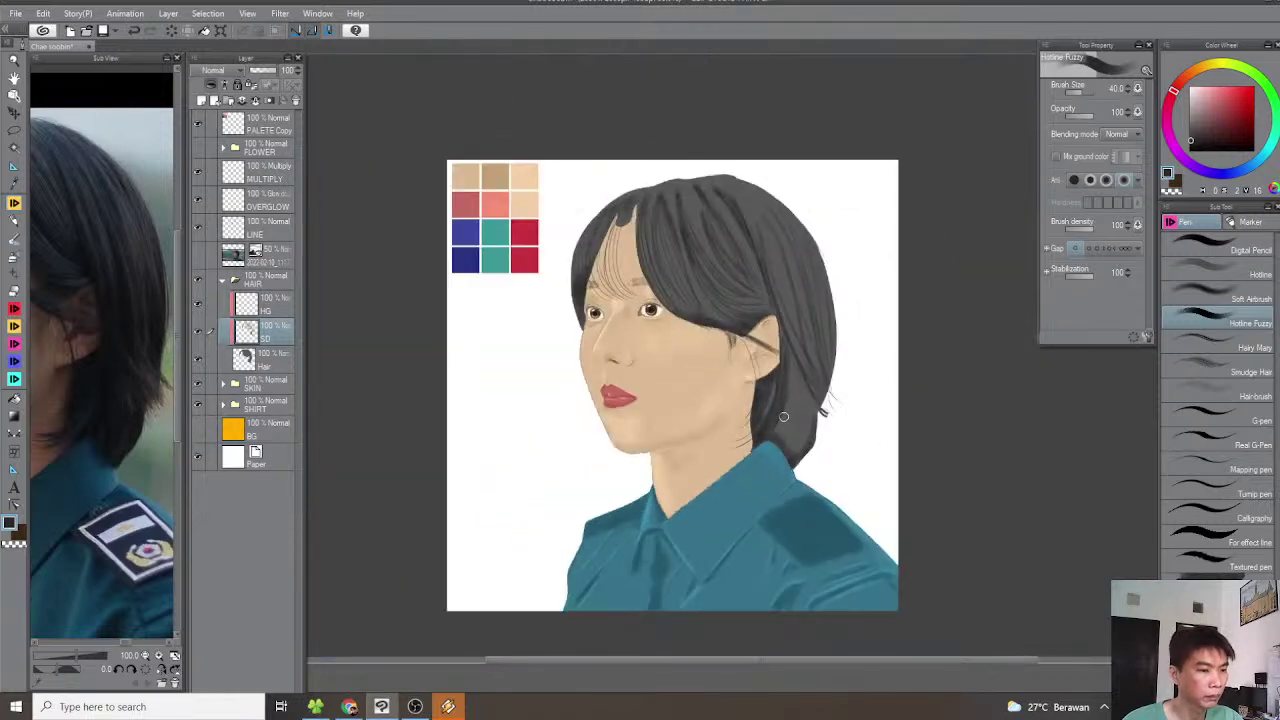
scroll(784, 417, up, 3)
key(asciicircum)
key(asciicircum)
key(asciicircum)
key(asciicircum)
key(asciicircum)
key(asciicircum)
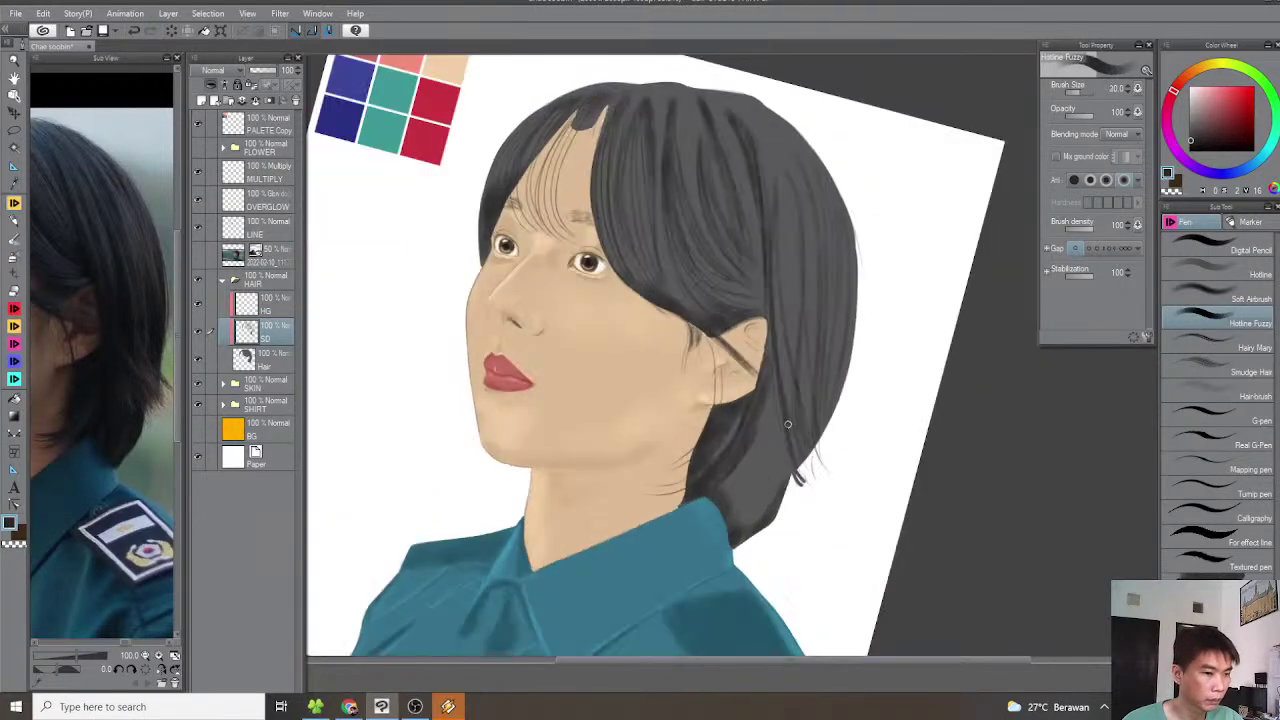
drag(819, 431, 765, 409)
scroll(755, 392, up, 2)
key(bracketleft)
key(bracketleft)
key(bracketleft)
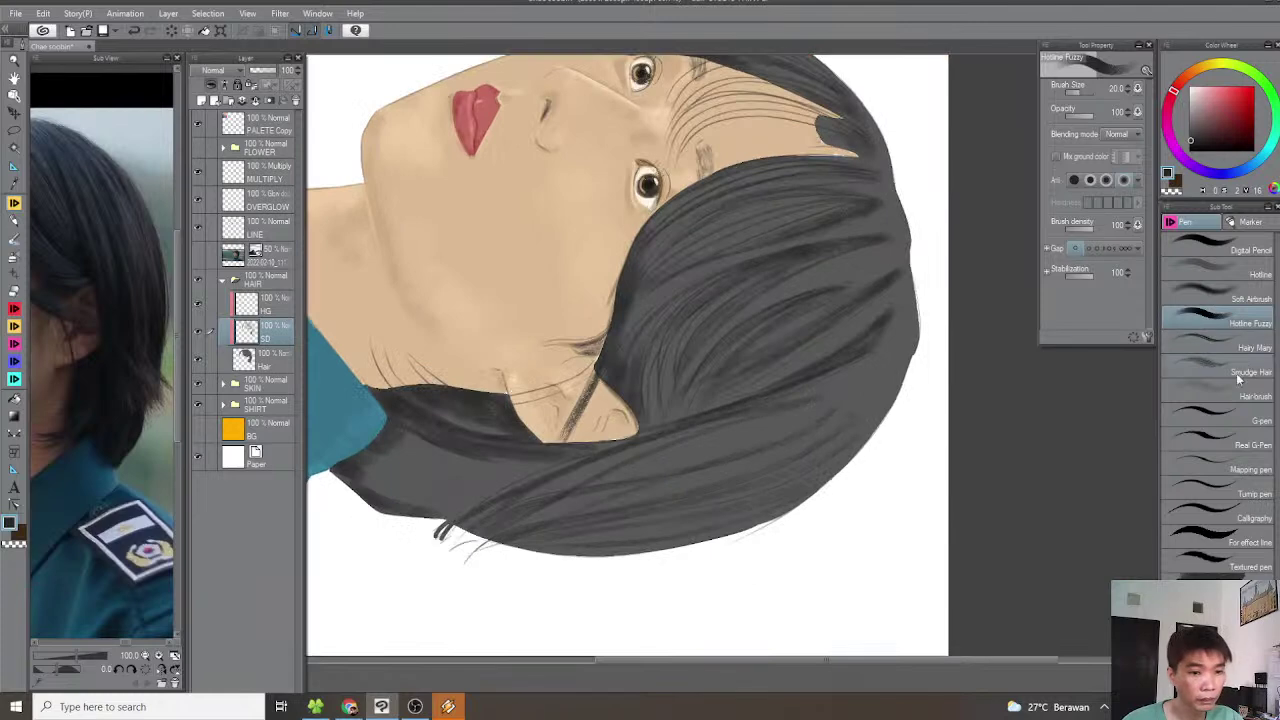
Add soft strand texture to the back section of hair behind the ear with the Hairbrush at size 60
click(1240, 396)
scroll(942, 299, up, 3)
key(bracketright)
key(bracketright)
key(bracketright)
key(bracketright)
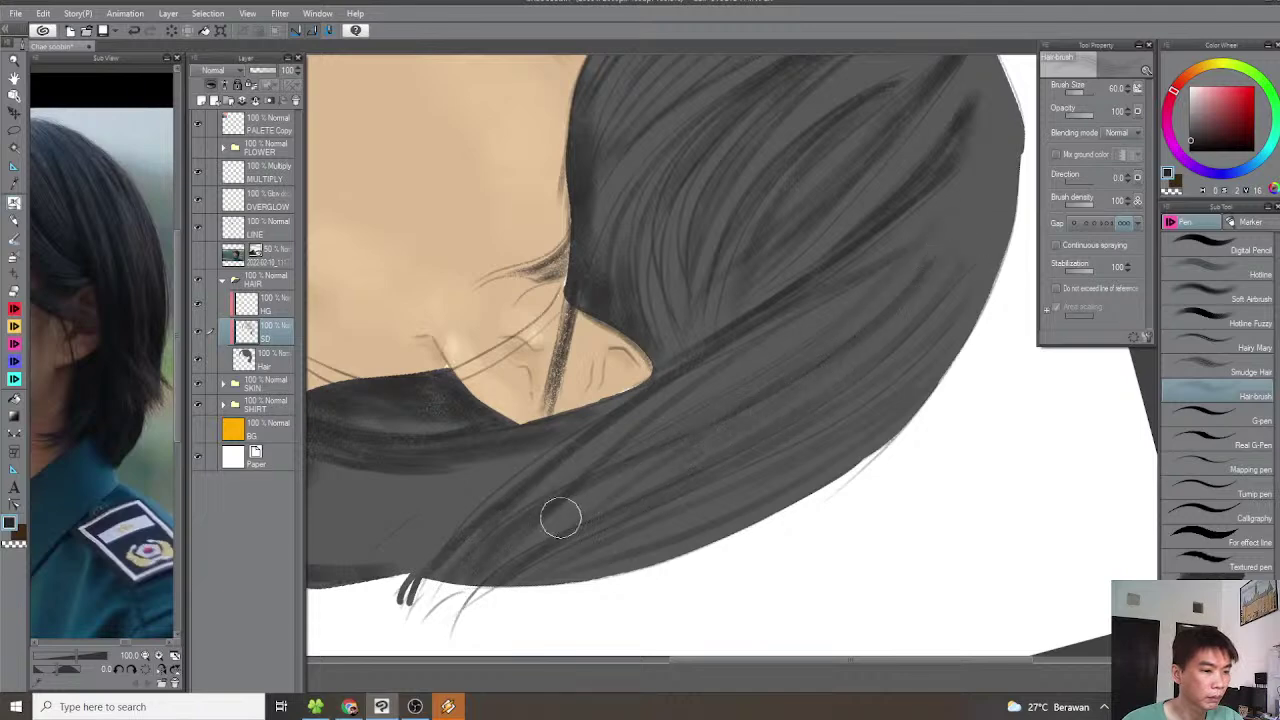
scroll(800, 380, up, 2)
mouse_move(560, 501)
mouse_down()
mouse_move(838, 357)
mouse_move(686, 430)
mouse_move(826, 371)
mouse_move(846, 296)
mouse_up()
mouse_move(726, 329)
mouse_down()
mouse_move(637, 374)
mouse_move(792, 272)
mouse_up()
mouse_move(805, 203)
mouse_down()
mouse_move(775, 272)
mouse_move(663, 394)
mouse_up()
Paint soft strands across the nape hair down to the collar with the Hairbrush at size 60
scroll(780, 289, up, 2)
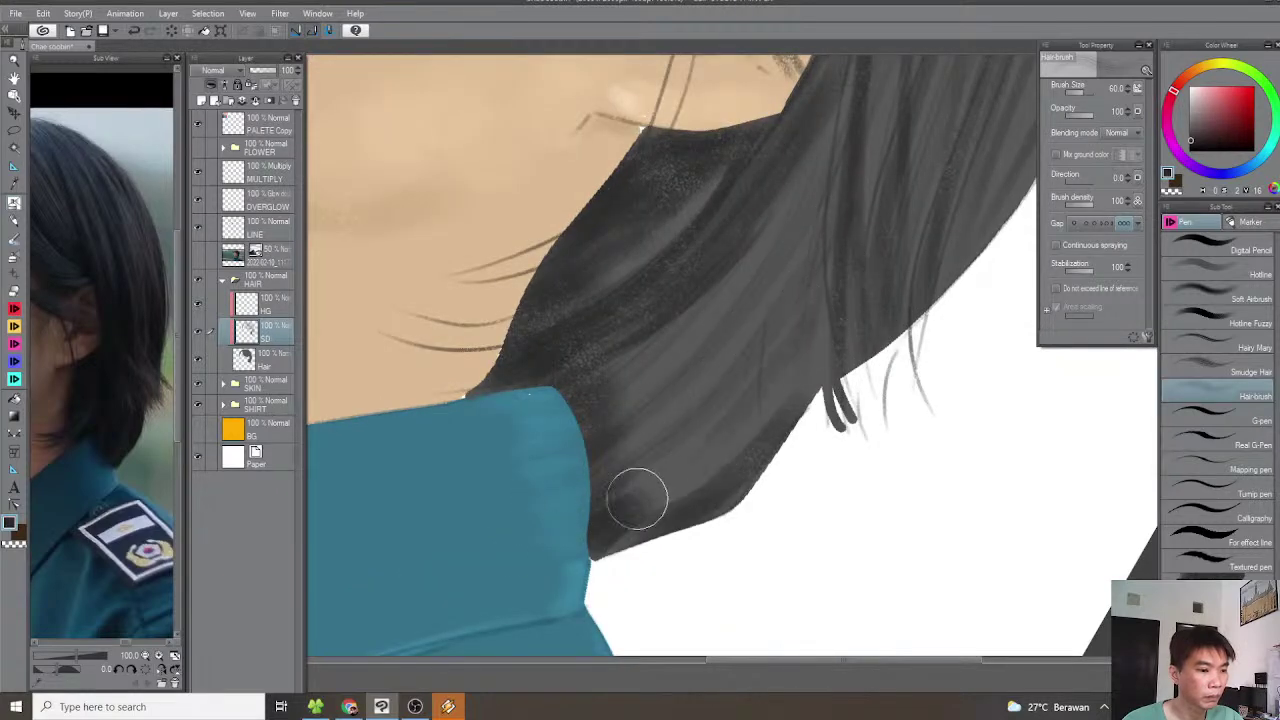
drag(782, 272, 592, 478)
drag(655, 393, 634, 468)
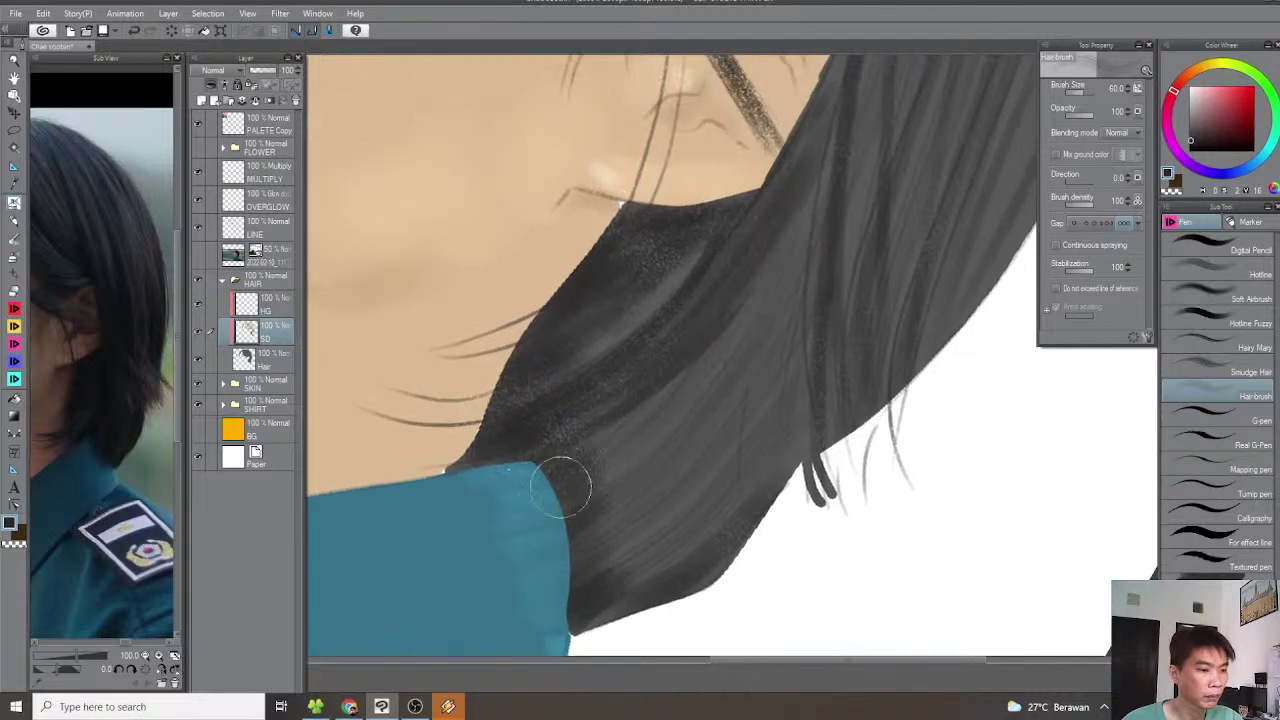
Examine the textured nape and back hair in the upright portrait
scroll(712, 366, down, 2)
key(minus)
key(minus)
key(minus)
scroll(732, 362, down, 2)
drag(688, 374, 854, 431)
key(asciicircum)
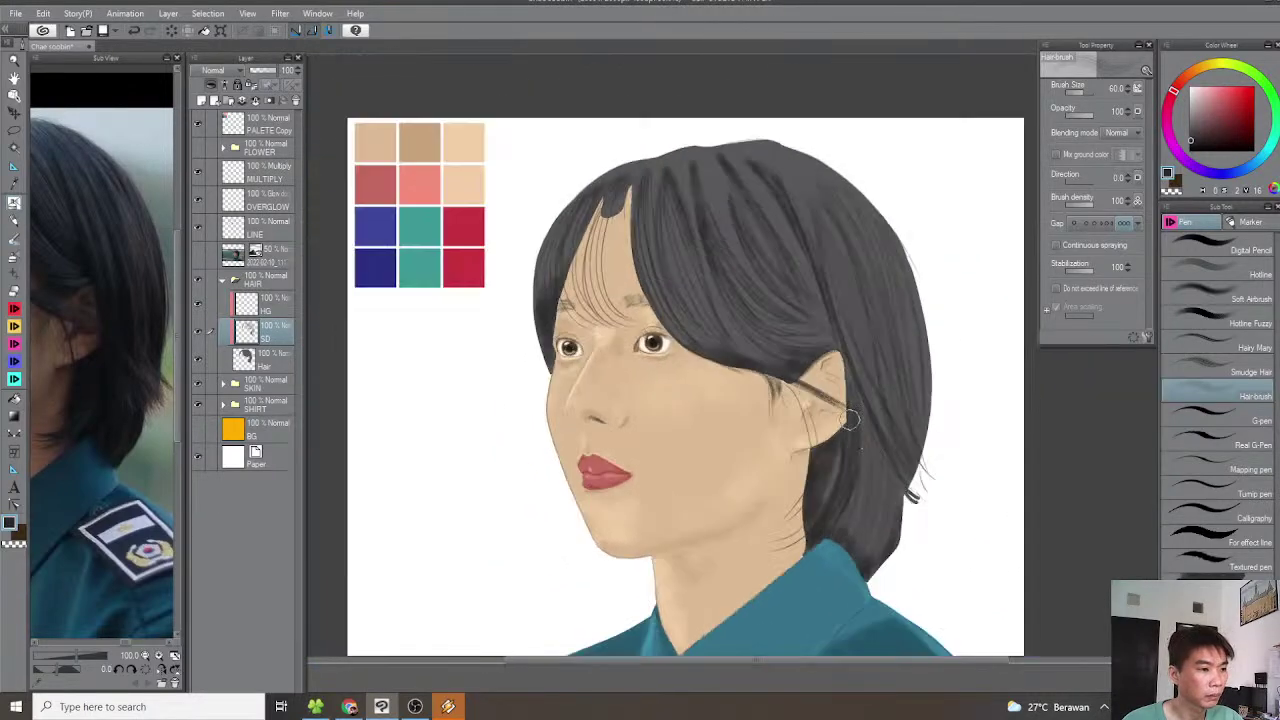
Texture the near-side fringe from the parting down past the eye with soft strands using the Hairbrush at size 60
key(asciicircum)
key(asciicircum)
key(asciicircum)
key(asciicircum)
scroll(804, 351, up, 1)
scroll(759, 282, up, 2)
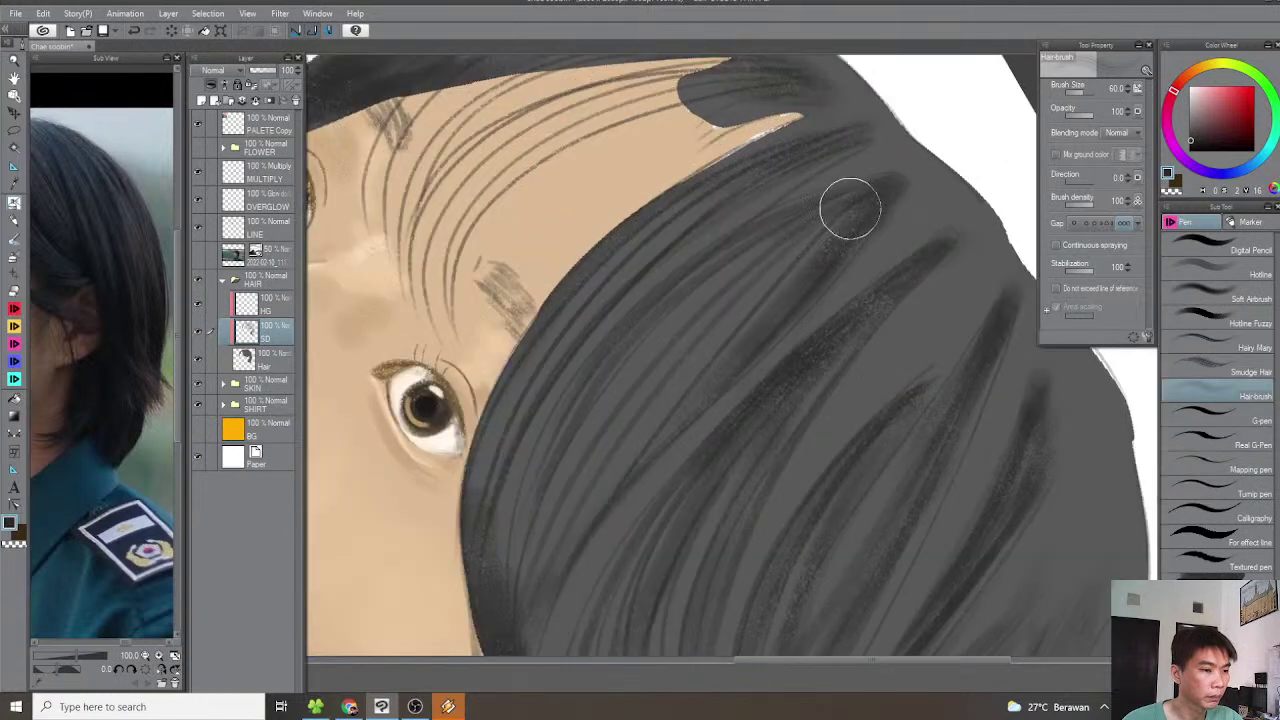
mouse_move(758, 266)
mouse_down()
mouse_move(641, 368)
mouse_move(514, 574)
mouse_up()
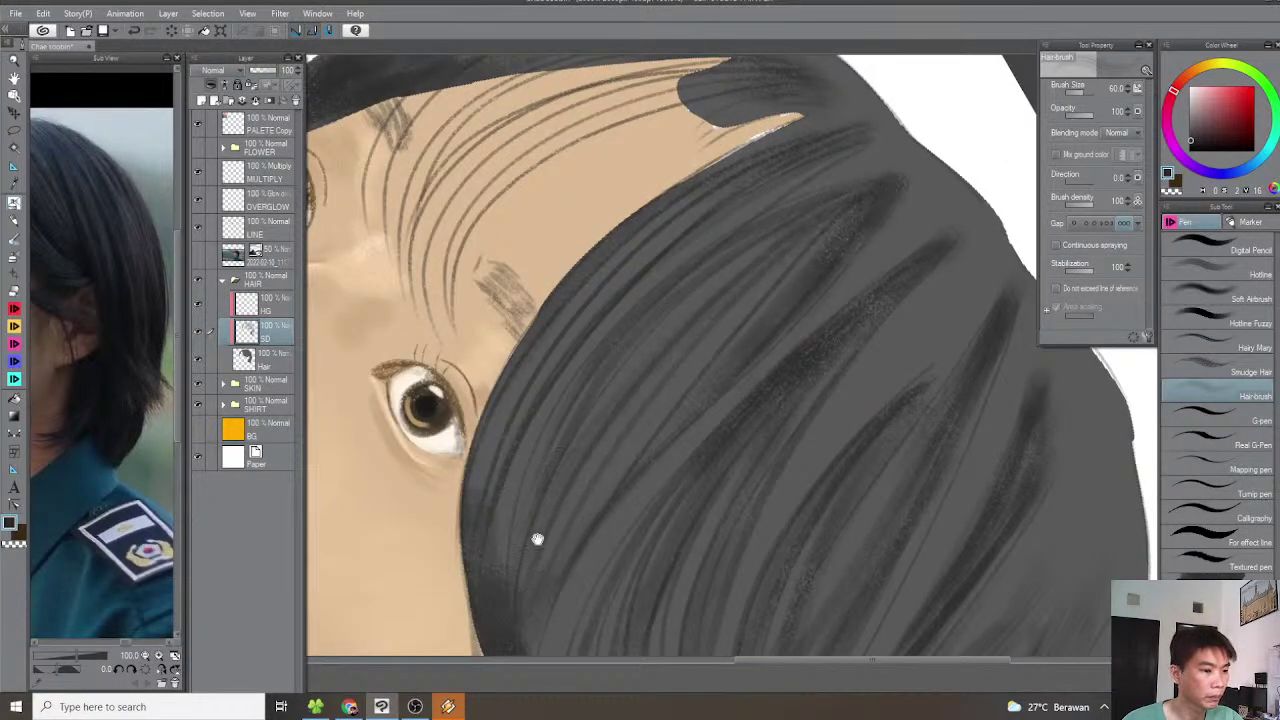
scroll(744, 308, down, 1)
mouse_move(802, 253)
mouse_down()
mouse_move(648, 425)
mouse_move(612, 509)
mouse_move(630, 596)
mouse_up()
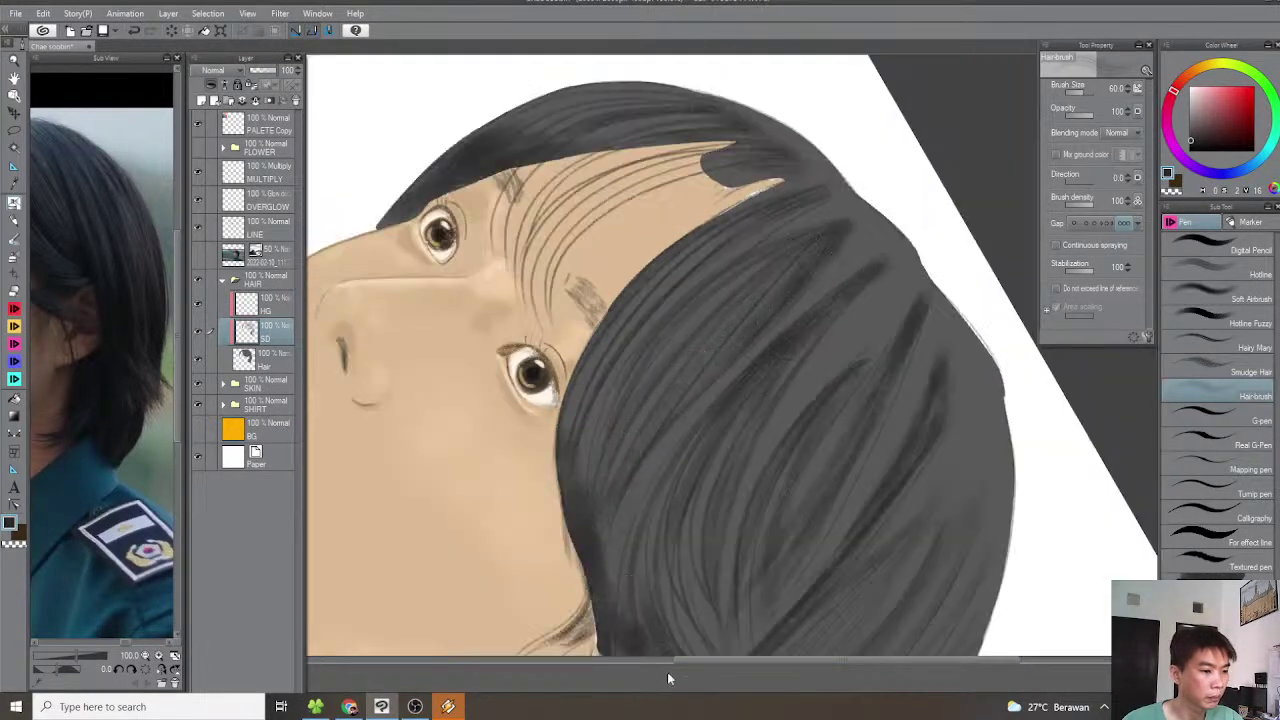
drag(656, 471, 694, 536)
mouse_move(805, 273)
mouse_down()
mouse_move(653, 395)
mouse_move(607, 507)
mouse_move(620, 618)
mouse_up()
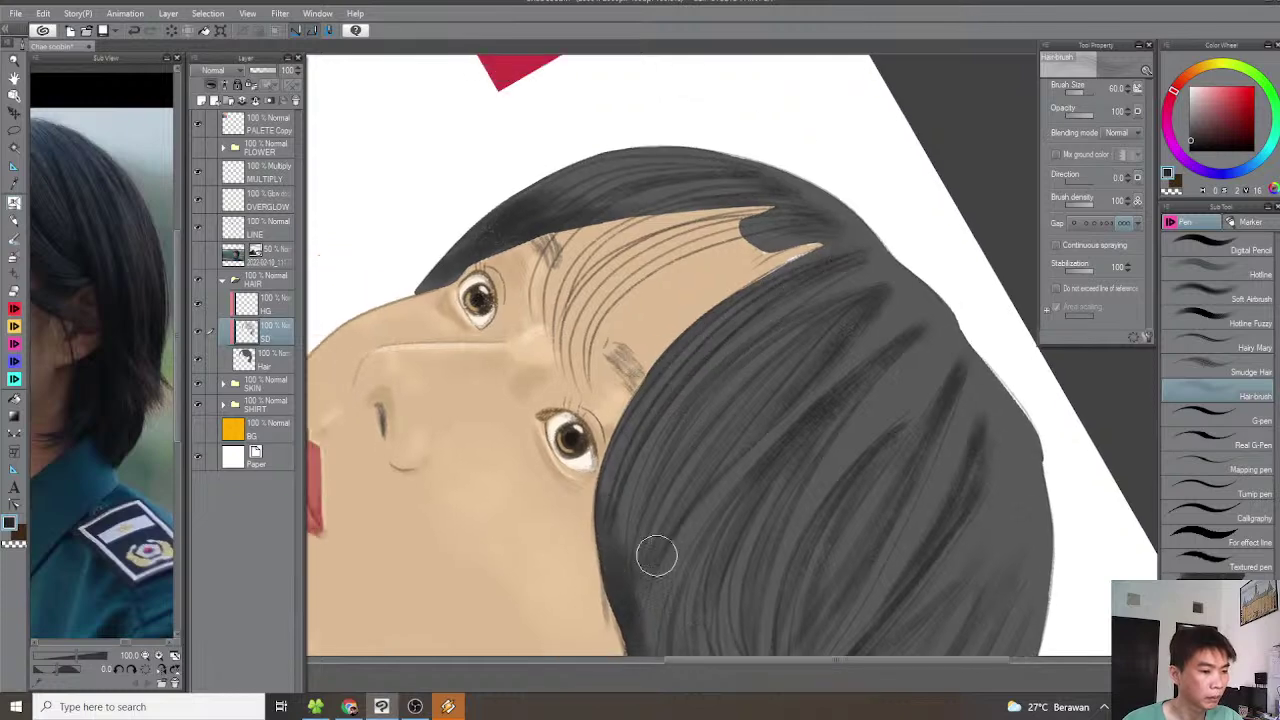
Blend soft strands between the thick strands on the near-side crown with the Hairbrush at size 100
scroll(654, 580, down, 1)
key(minus)
drag(686, 400, 796, 410)
scroll(800, 405, up, 1)
mouse_move(860, 298)
mouse_down()
mouse_move(646, 309)
mouse_move(508, 579)
mouse_move(674, 362)
mouse_up()
scroll(780, 294, up, 1)
key(bracketright)
key(bracketright)
key(bracketright)
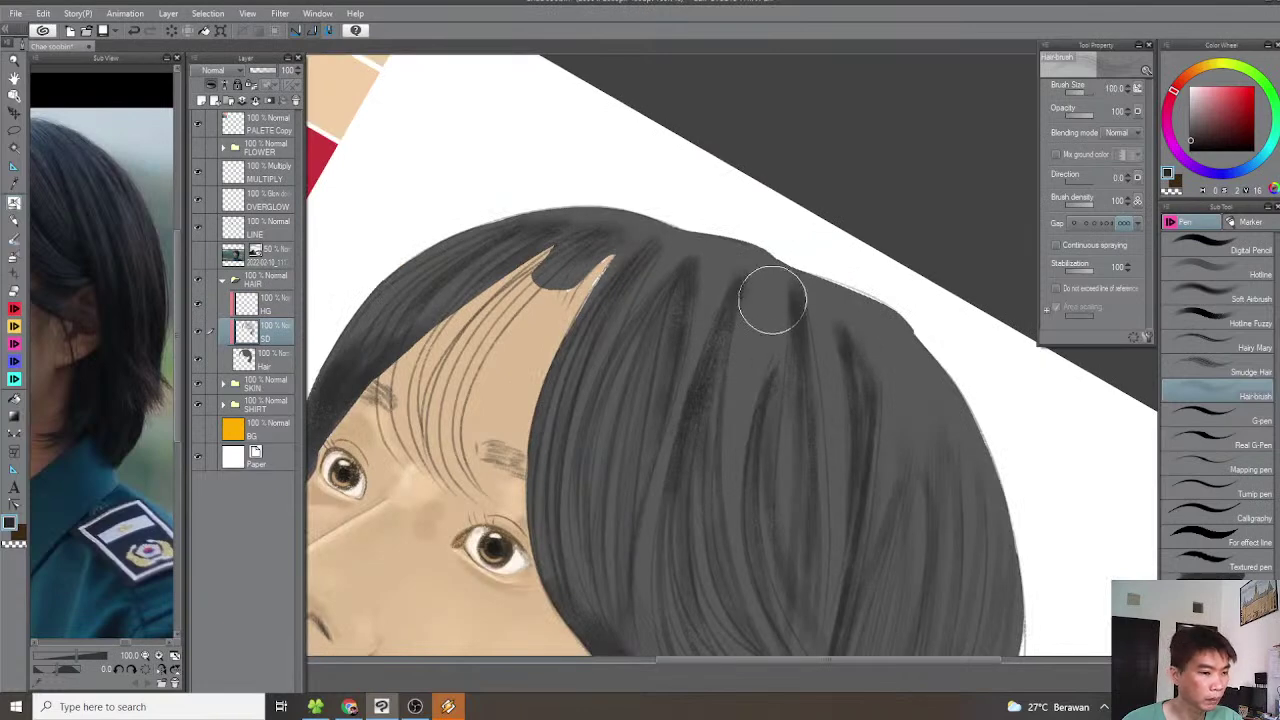
key(asciicircum)
key(asciicircum)
drag(771, 386, 820, 277)
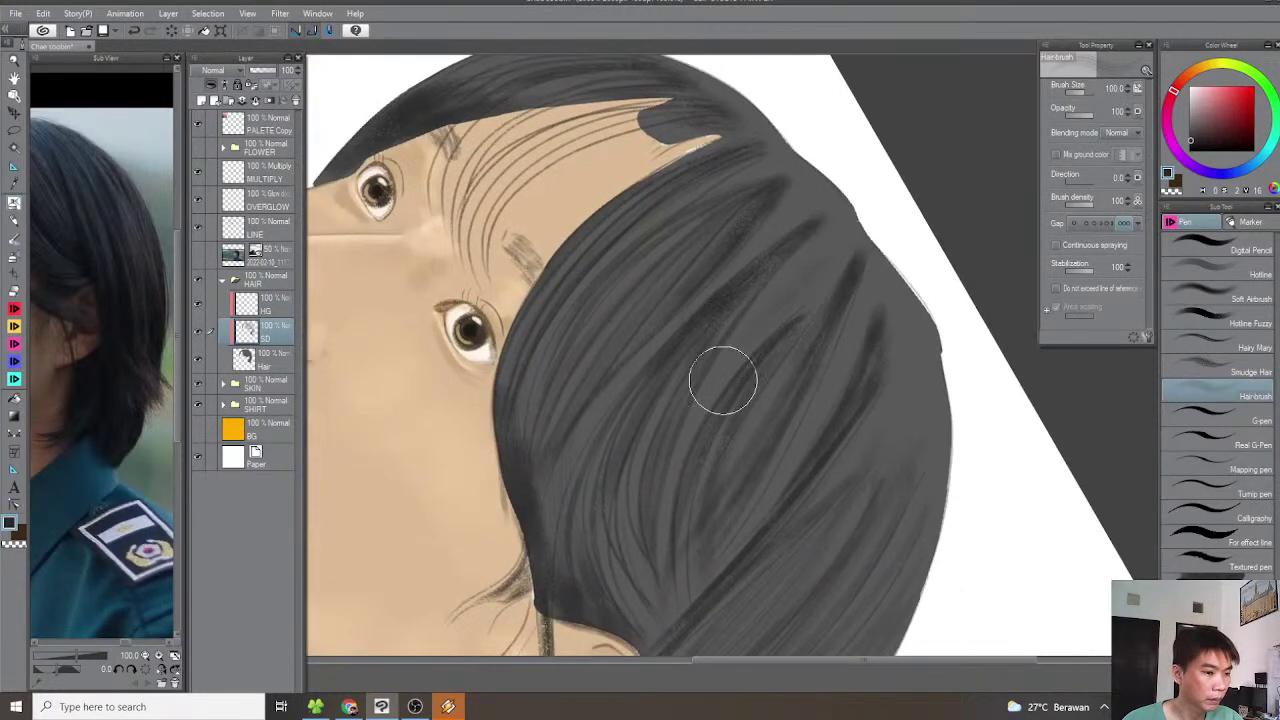
drag(763, 414, 803, 289)
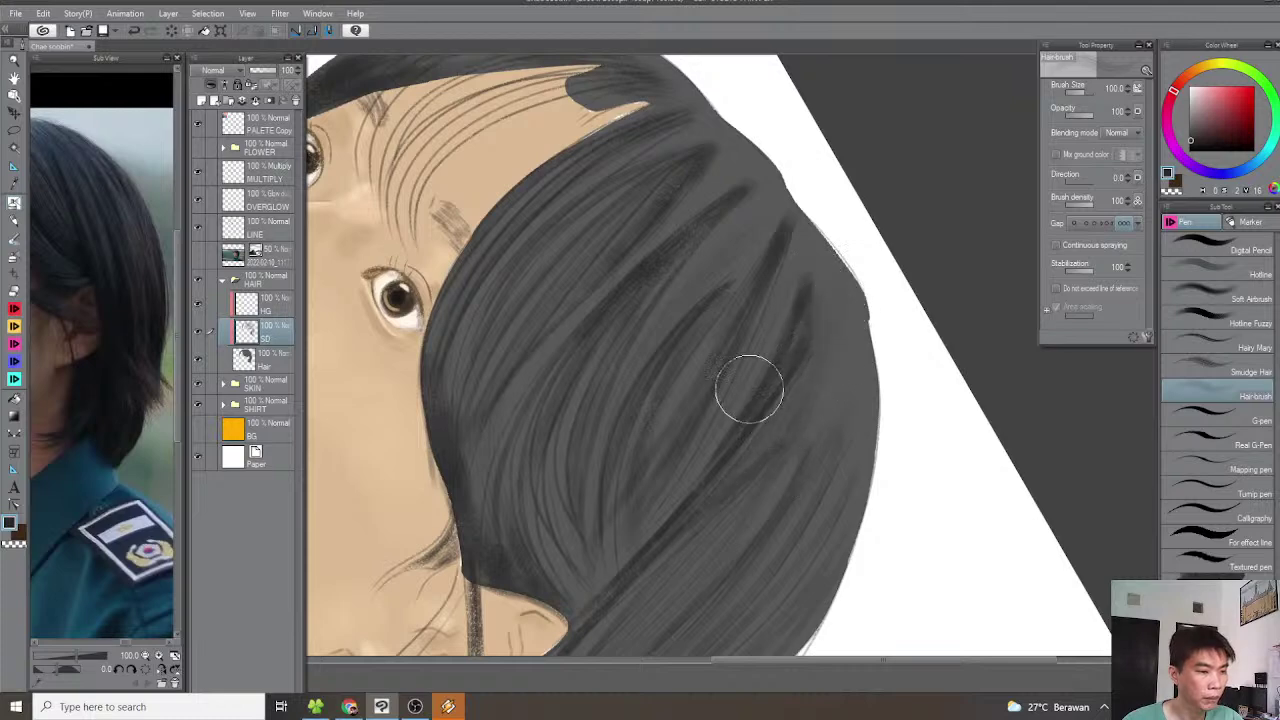
Check the hair against the whole portrait and darken the fringe's lower edge above the ear with the Hairbrush at size 100
scroll(797, 355, down, 1)
drag(776, 400, 826, 314)
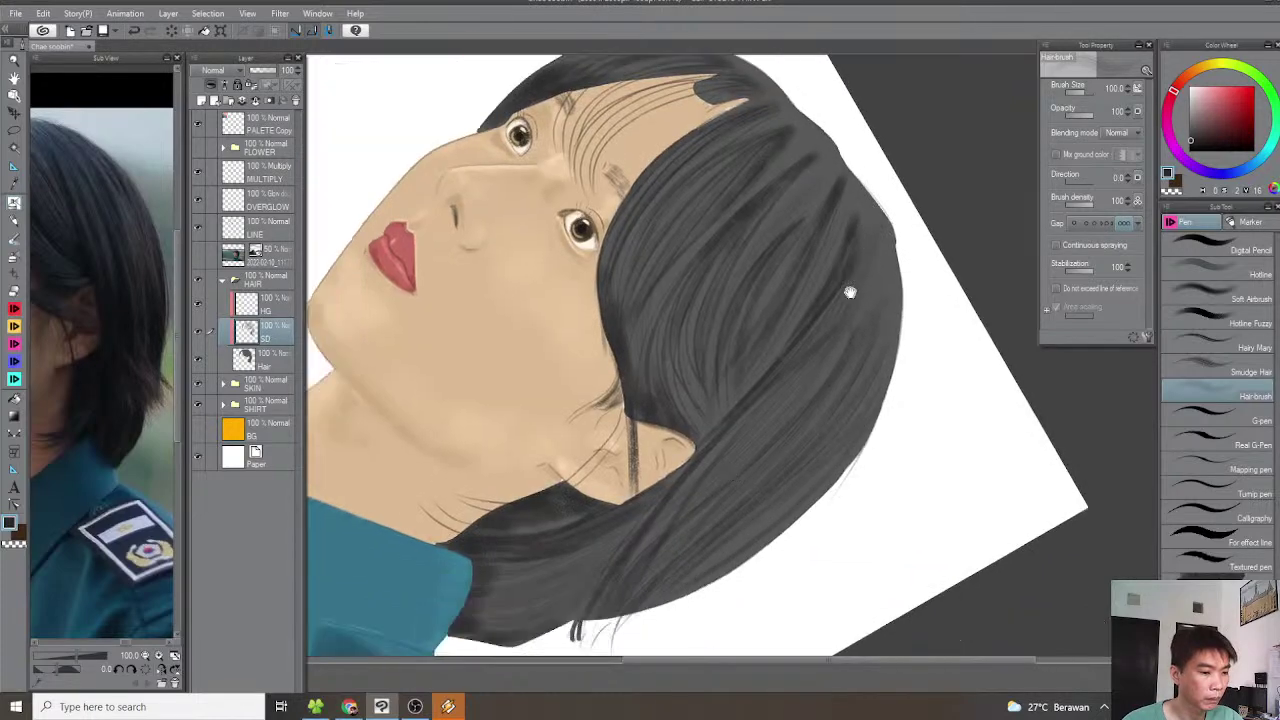
scroll(856, 262, down, 1)
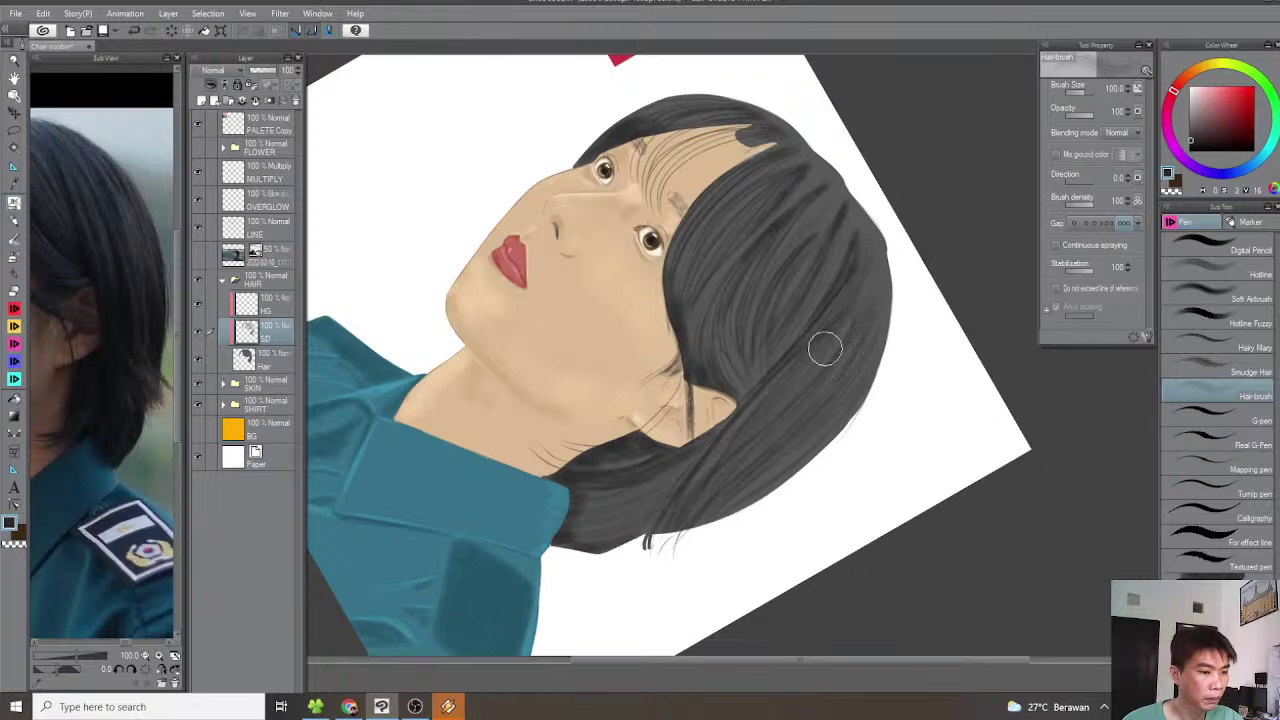
drag(668, 539, 777, 423)
scroll(808, 402, down, 1)
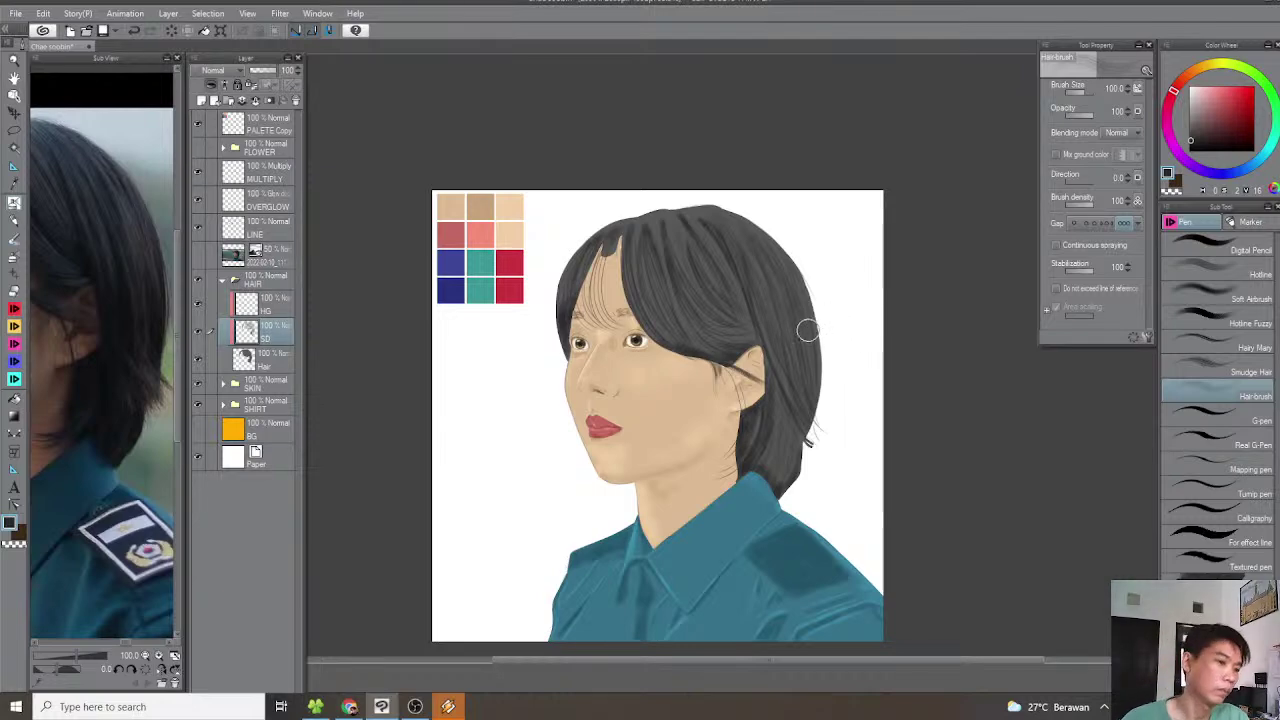
scroll(822, 321, up, 2)
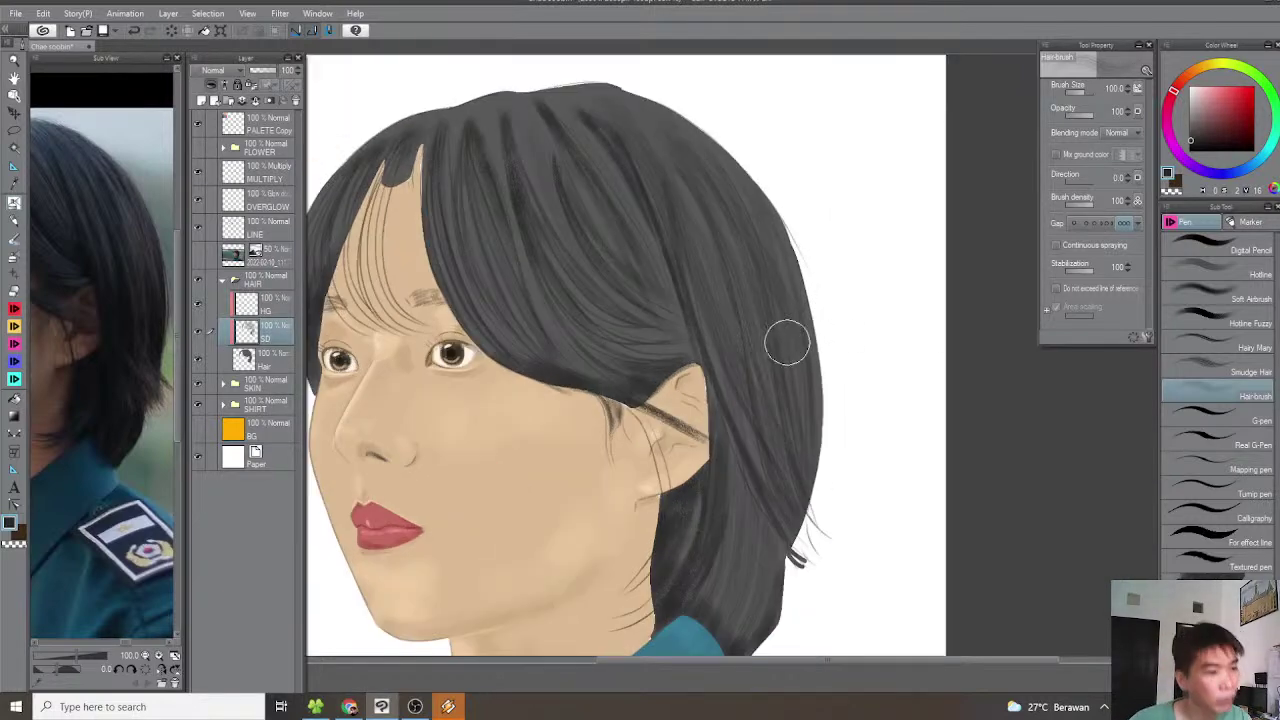
drag(760, 398, 814, 406)
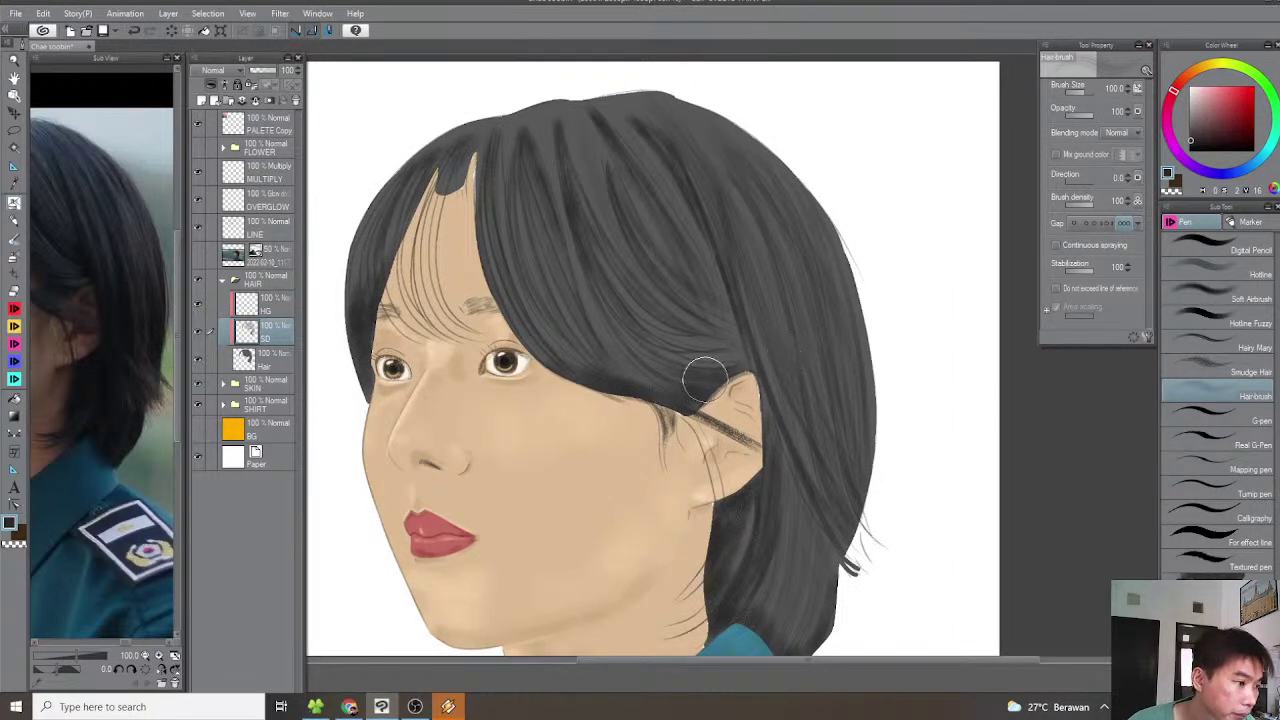
drag(708, 377, 548, 393)
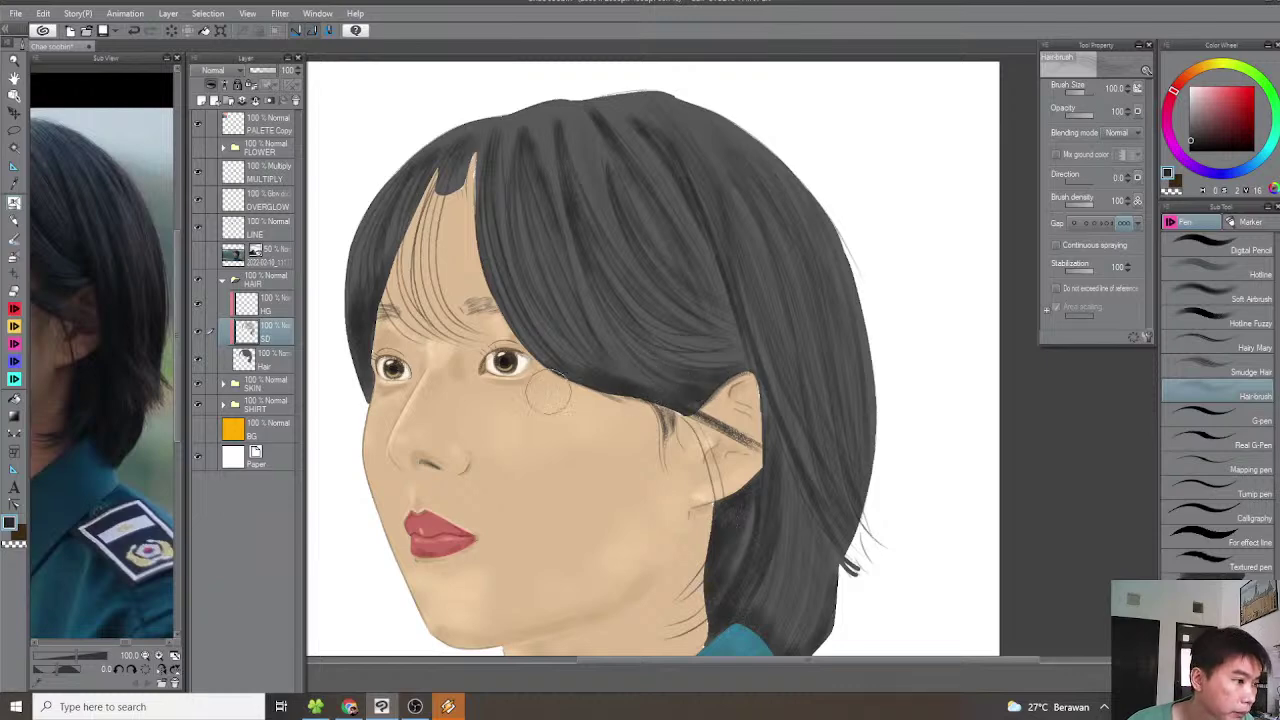
Draw loose strand tips below the back hair's edge on the Hair layer with Hotline Fuzzy at size 10
click(272, 364)
click(1238, 324)
drag(766, 466, 734, 349)
mouse_move(793, 385)
mouse_down()
mouse_move(870, 390)
mouse_move(848, 457)
mouse_up()
drag(760, 483, 662, 465)
drag(716, 486, 732, 468)
key(bracketleft)
key(bracketleft)
key(bracketleft)
drag(722, 404, 718, 338)
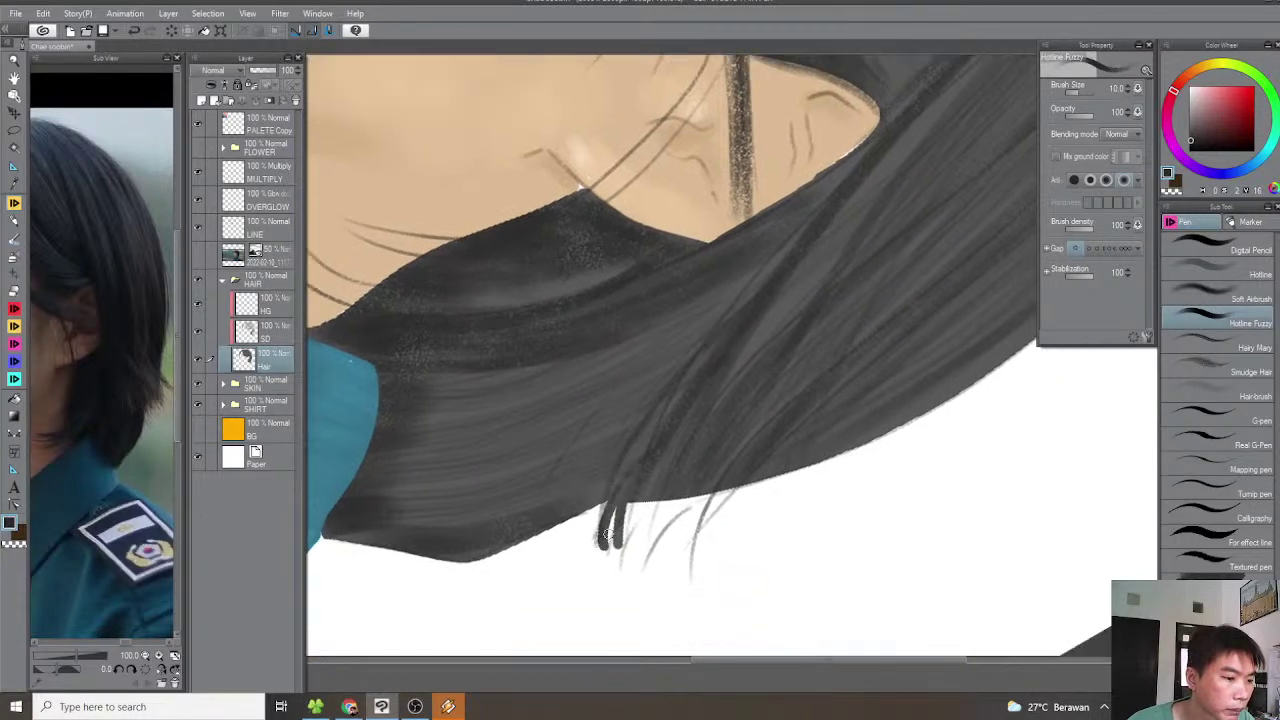
mouse_move(660, 502)
mouse_down()
mouse_move(647, 568)
mouse_move(766, 452)
mouse_up()
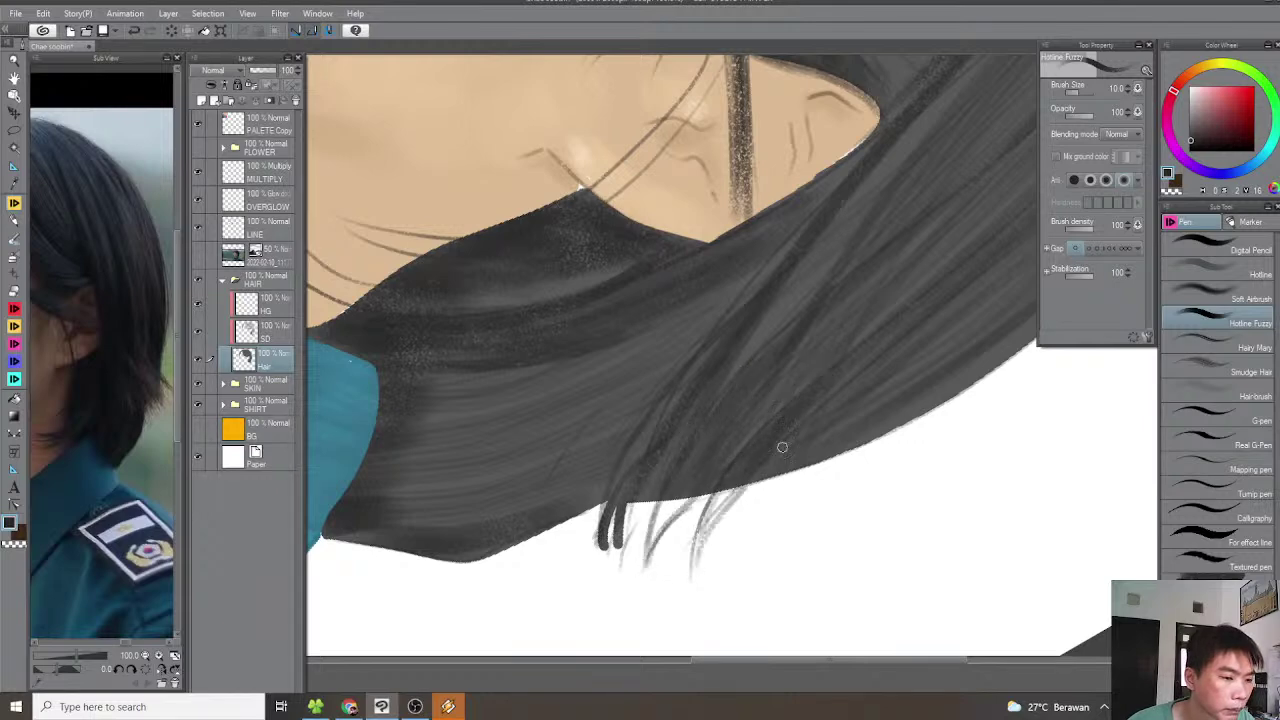
mouse_move(665, 512)
mouse_down()
mouse_move(734, 397)
mouse_move(662, 452)
mouse_move(618, 522)
mouse_up()
Thicken and taper the loose strand tips below the back hair on the Hair layer, adjusting the brush size to 12
scroll(734, 397, up, 3)
key(])
mouse_move(681, 405)
mouse_down()
mouse_move(593, 524)
mouse_move(628, 473)
mouse_up()
drag(684, 352, 750, 377)
drag(590, 435, 536, 558)
drag(587, 406, 533, 526)
mouse_move(588, 416)
mouse_down()
mouse_move(628, 351)
mouse_move(571, 551)
mouse_move(682, 347)
mouse_move(640, 522)
mouse_up()
key([)
mouse_move(663, 452)
mouse_down()
mouse_move(620, 537)
mouse_move(603, 523)
mouse_move(615, 472)
mouse_move(641, 477)
mouse_up()
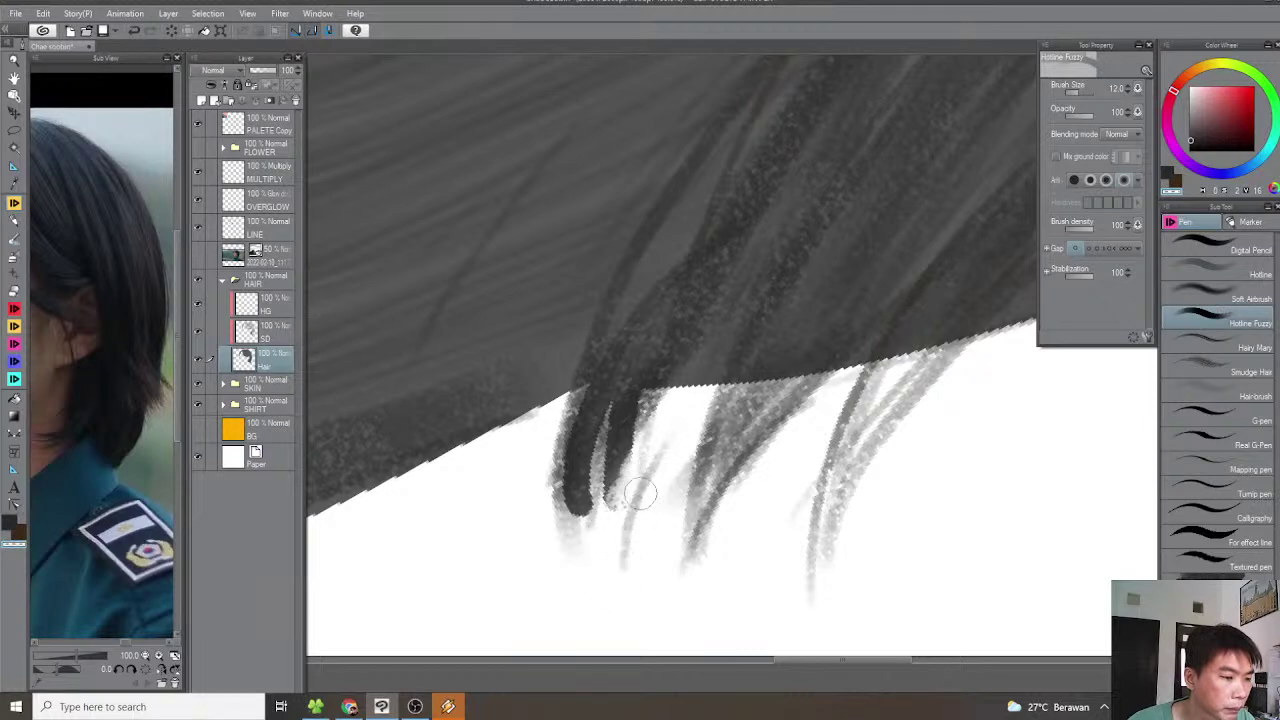
Taper the tips of the loose strands hanging below the back of the hair on the Hair layer
mouse_move(670, 420)
mouse_down()
mouse_move(626, 467)
mouse_move(594, 533)
mouse_move(550, 457)
mouse_move(593, 547)
mouse_move(574, 498)
mouse_move(583, 531)
mouse_move(601, 412)
mouse_move(620, 404)
mouse_move(581, 500)
mouse_move(591, 470)
mouse_move(643, 412)
mouse_up()
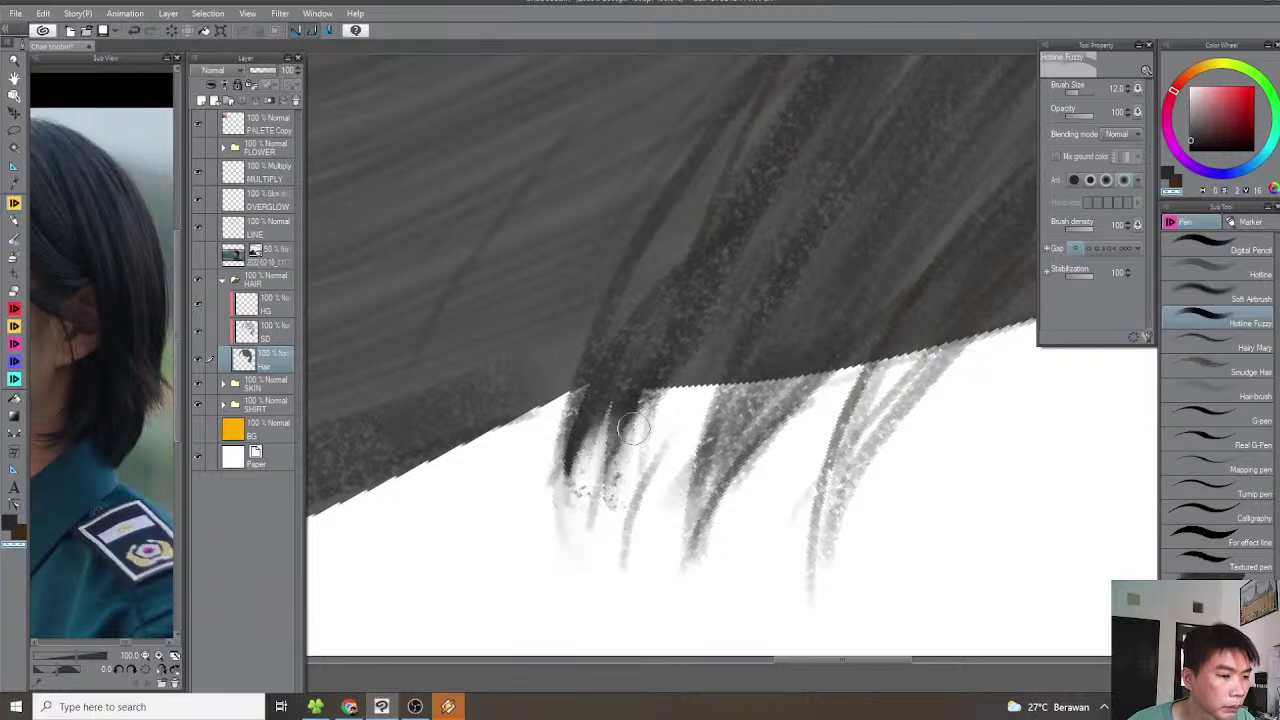
key(minus)
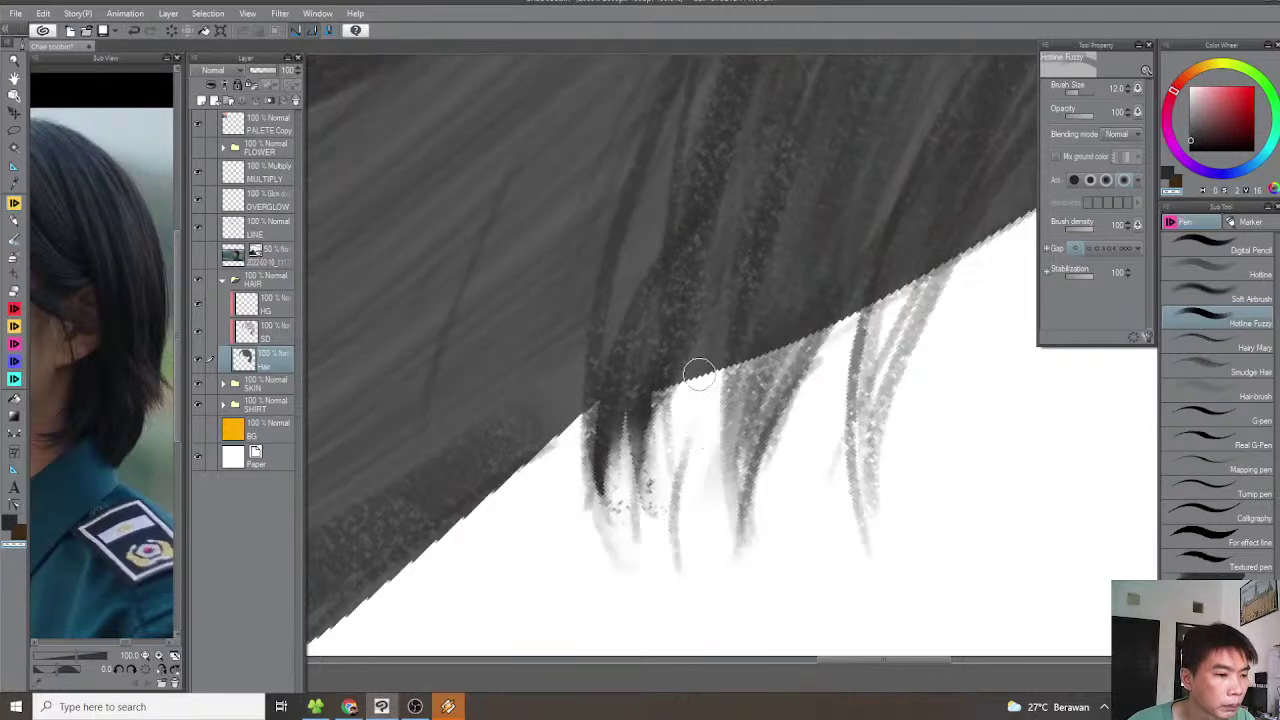
scroll(664, 452, down, 5)
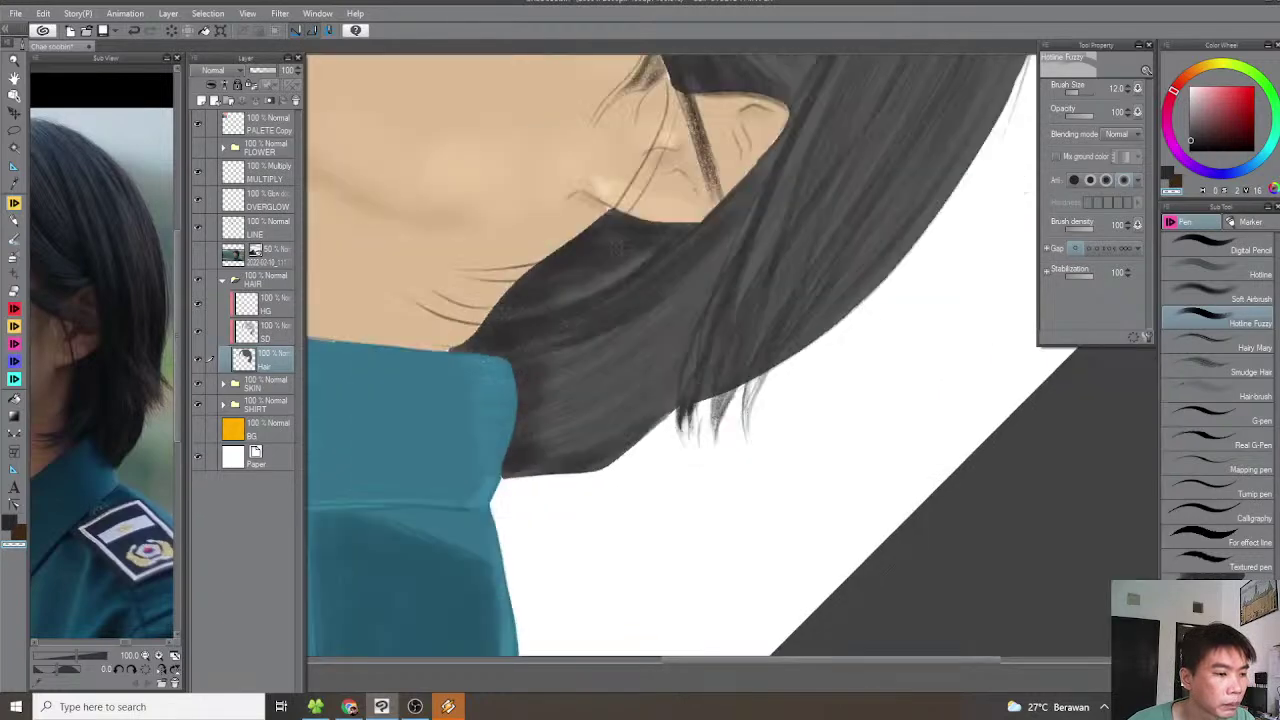
scroll(715, 432, up, 1)
Soften the lower back outline of the hair with fine stray strokes above the loose strands
drag(709, 413, 823, 334)
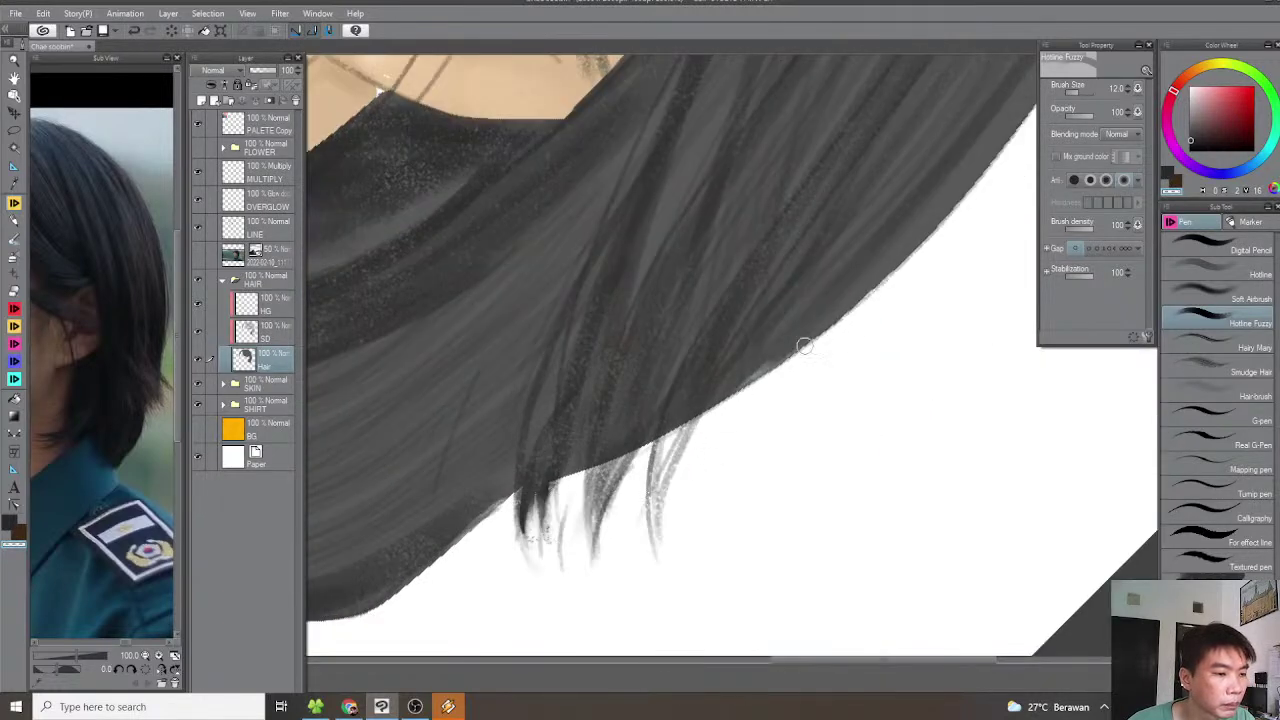
scroll(871, 298, down, 6)
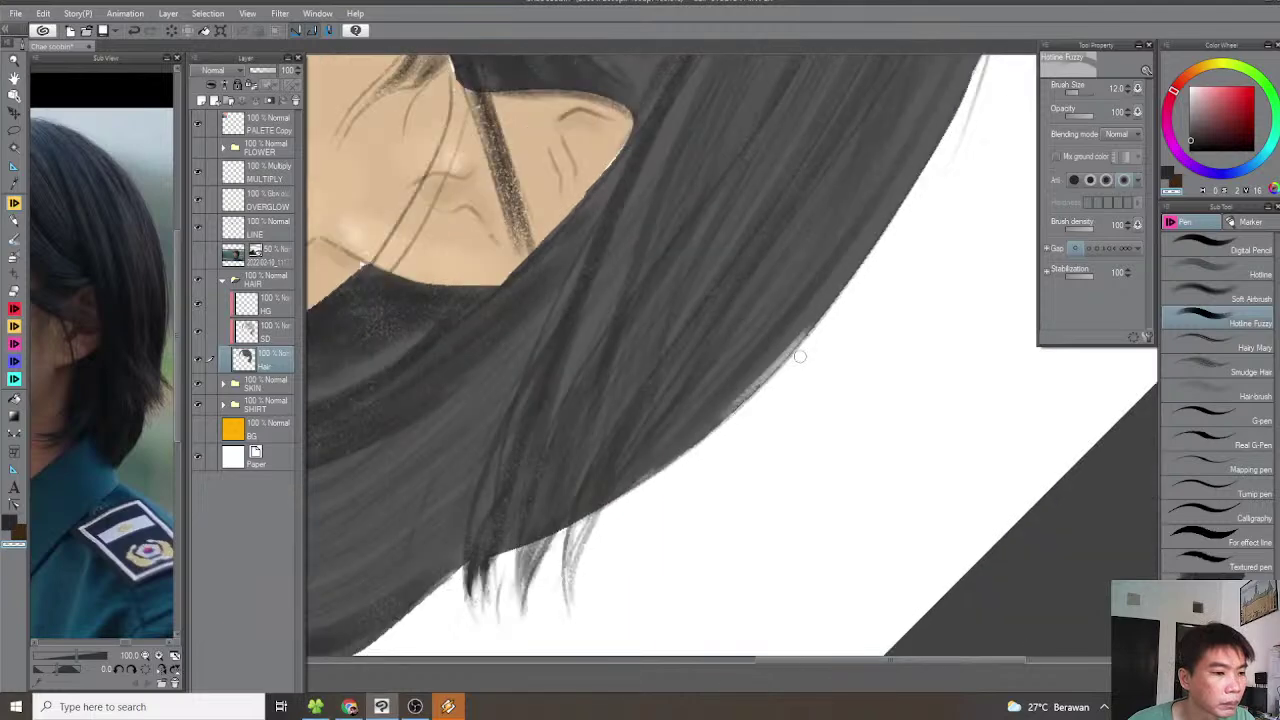
scroll(785, 412, up, 4)
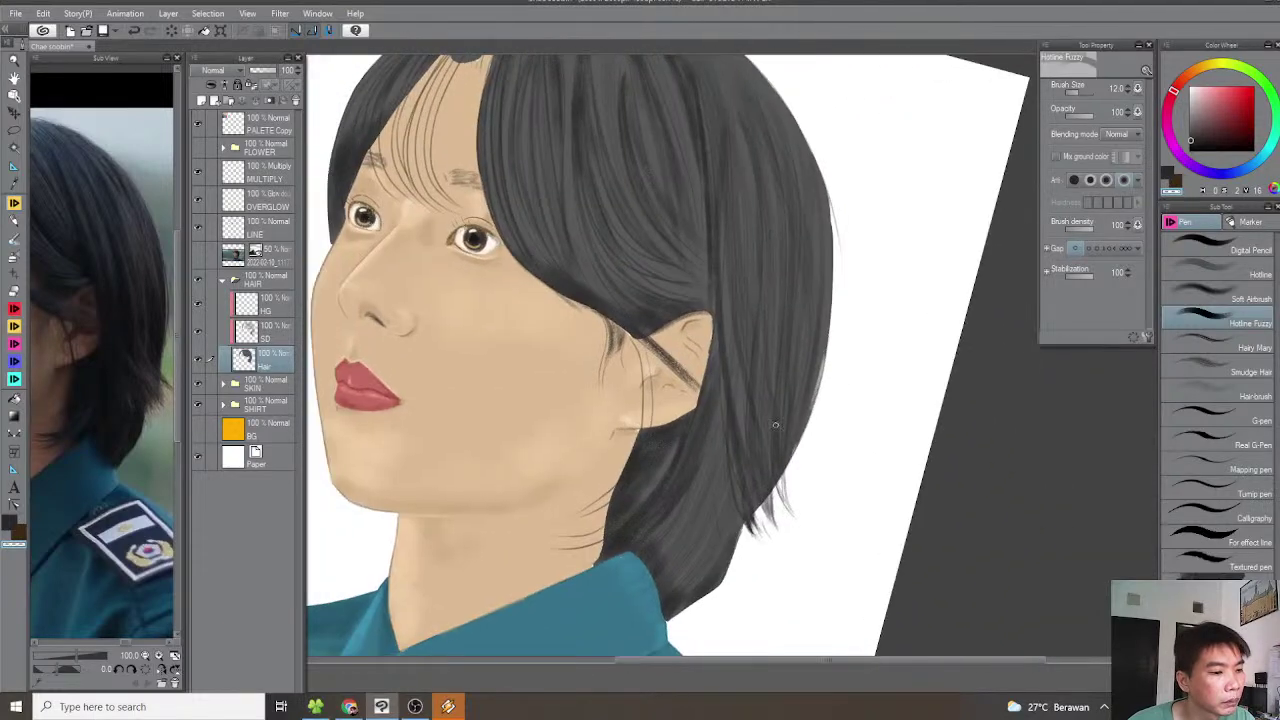
scroll(726, 402, down, 4)
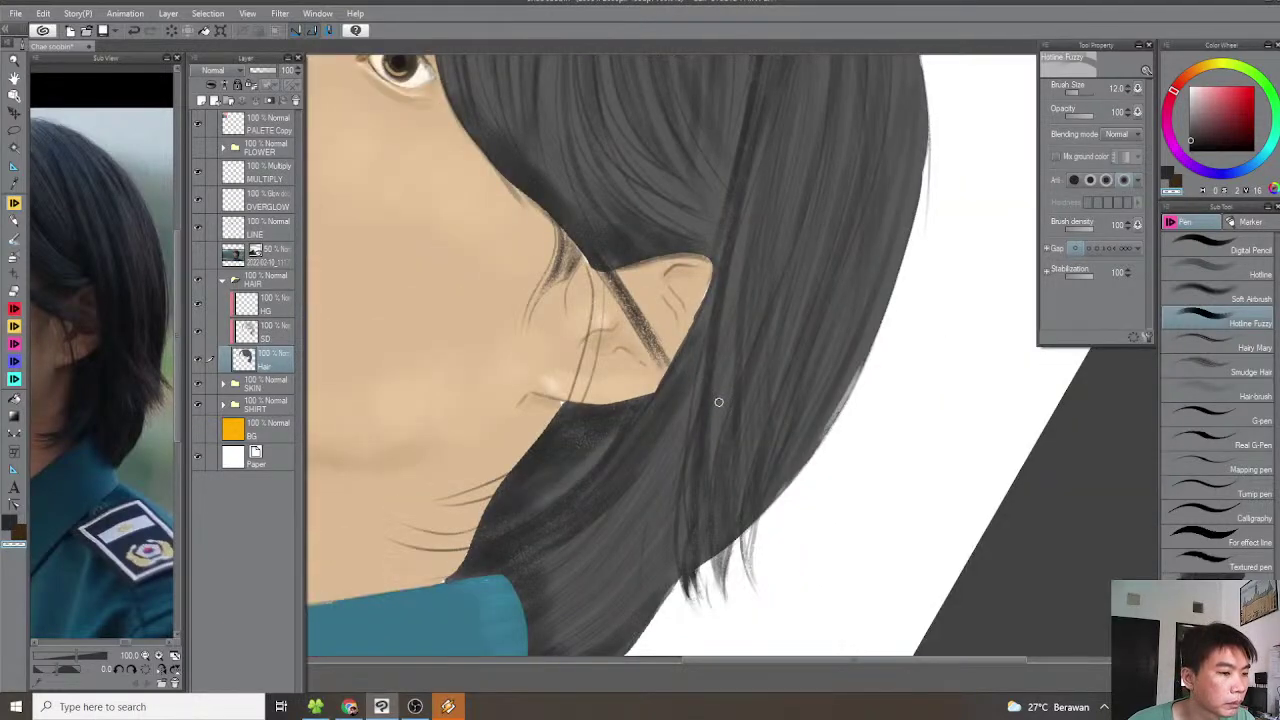
scroll(738, 394, down, 2)
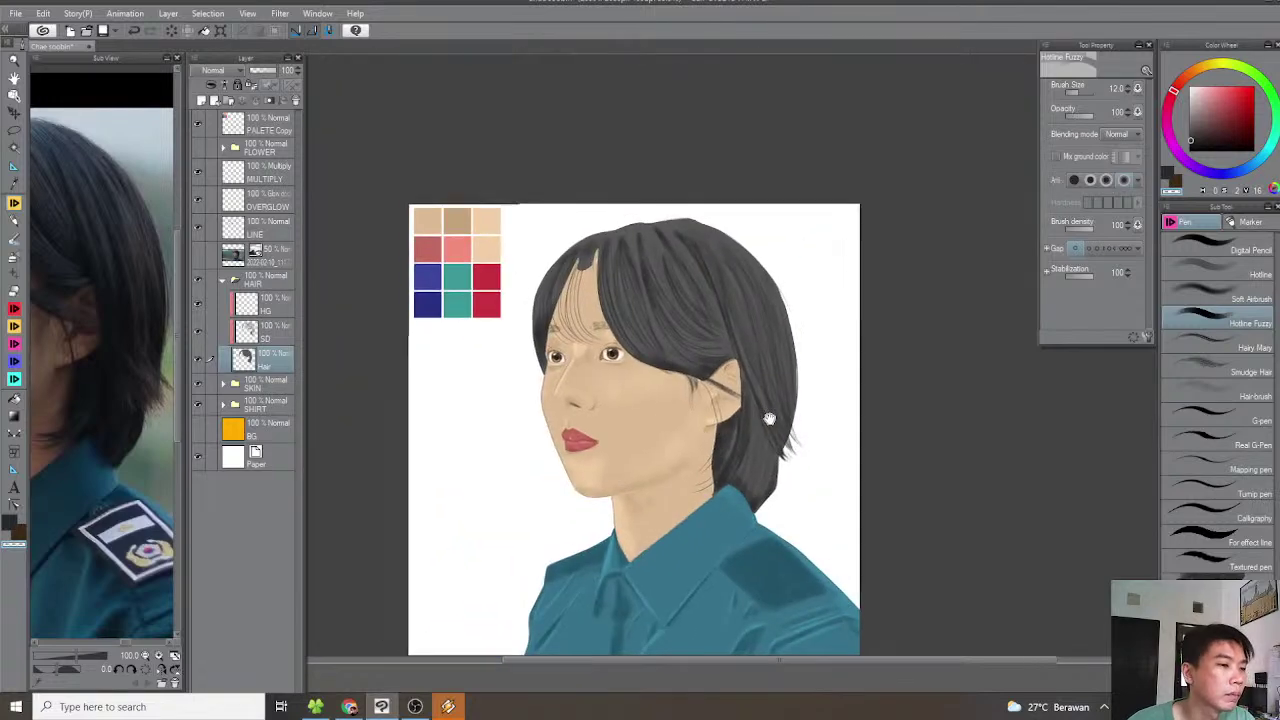
drag(699, 326, 758, 395)
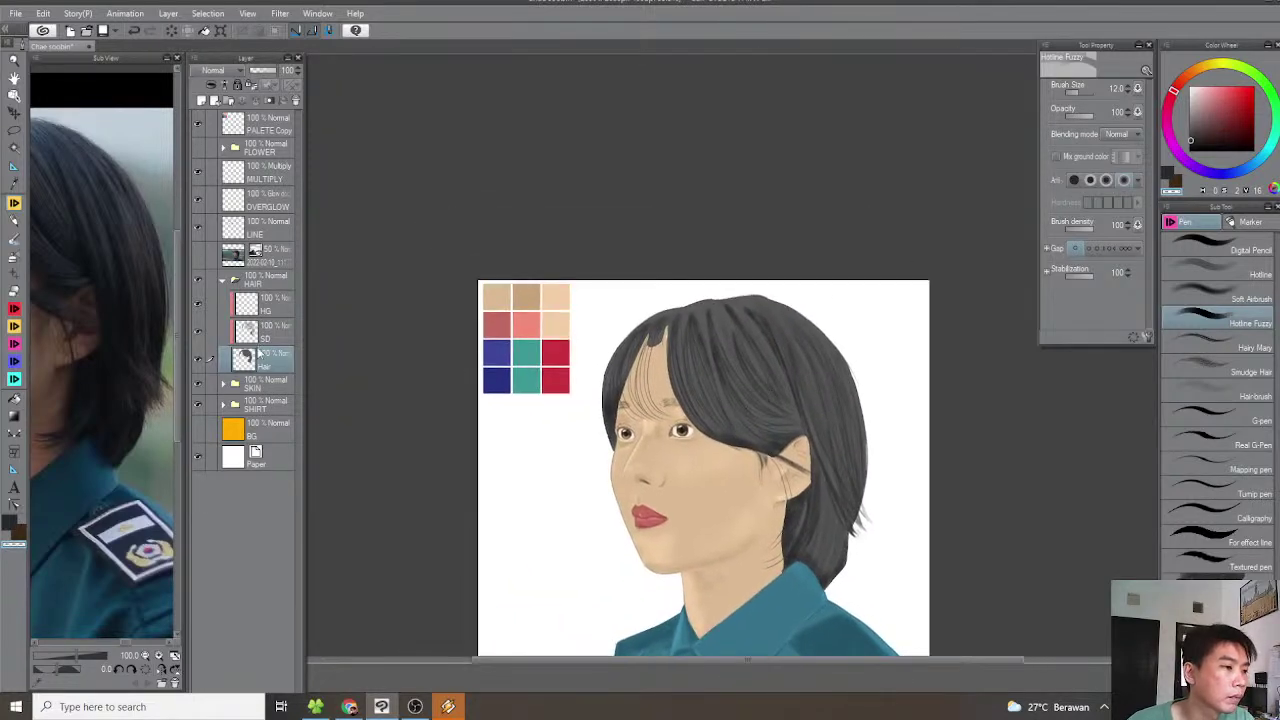
Paint shading at the hair roots along the crown on the SD layer, using the Hotline Fuzzy brush at size 40
click(265, 332)
scroll(779, 306, up, 5)
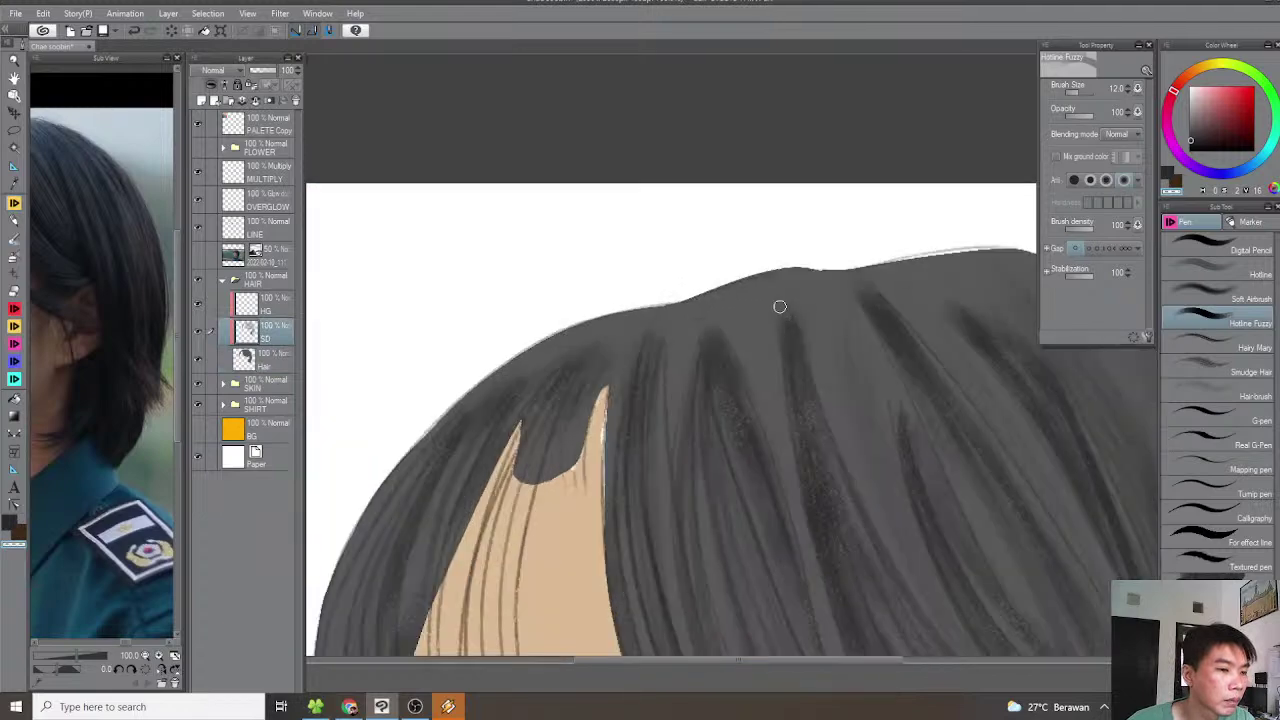
key(bracketright)
key(bracketright)
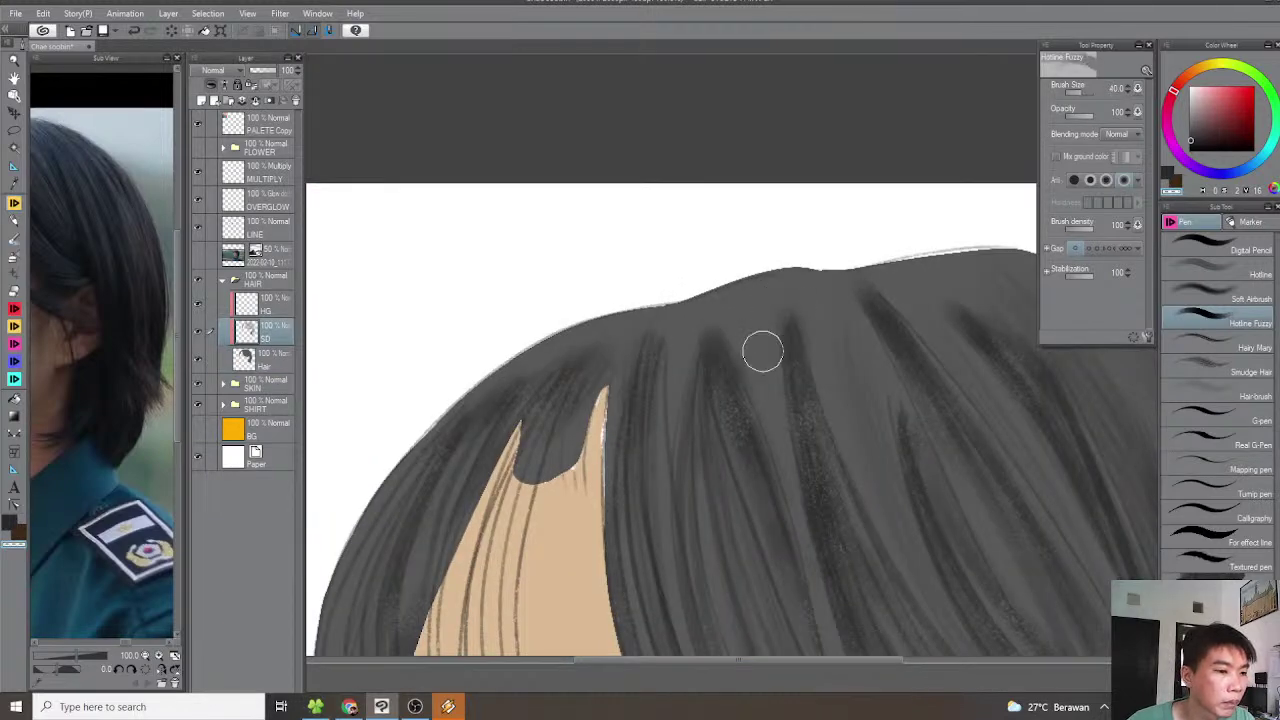
drag(814, 329, 820, 403)
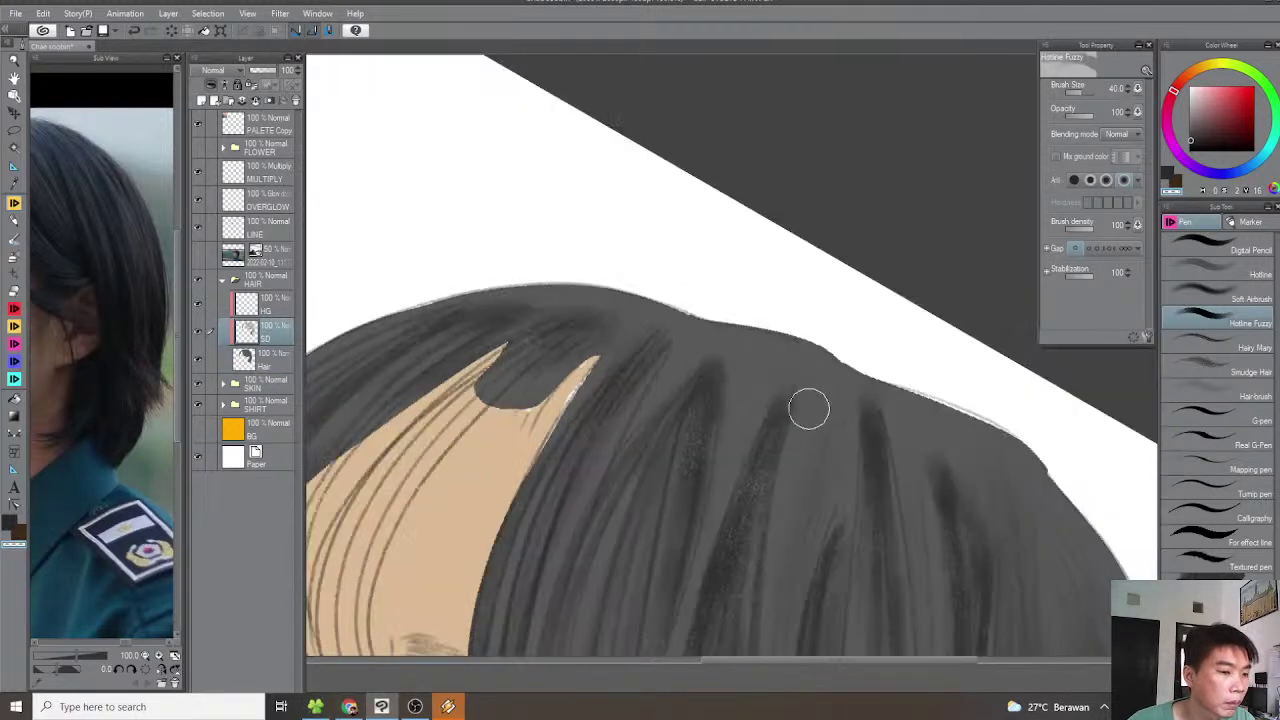
scroll(805, 398, up, 1)
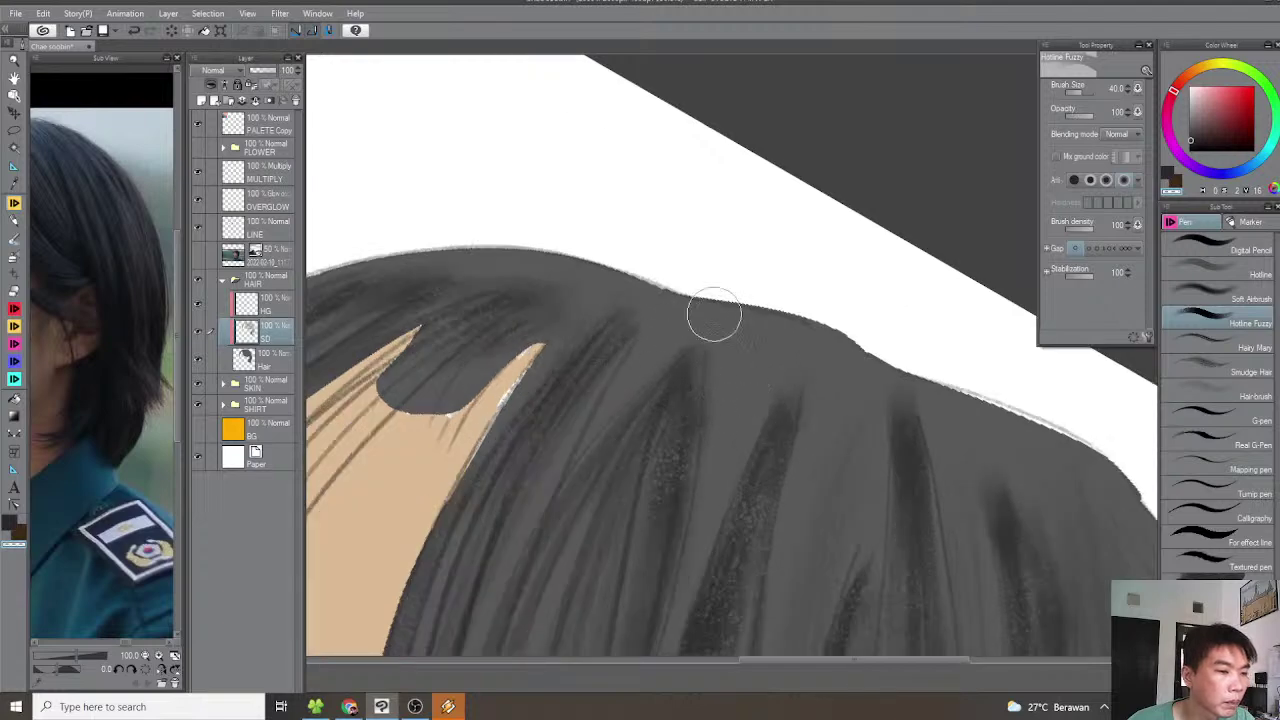
Extend the dark strands of the front hair up toward the crown outline with the brush at size 25
key(bracketleft)
key(bracketleft)
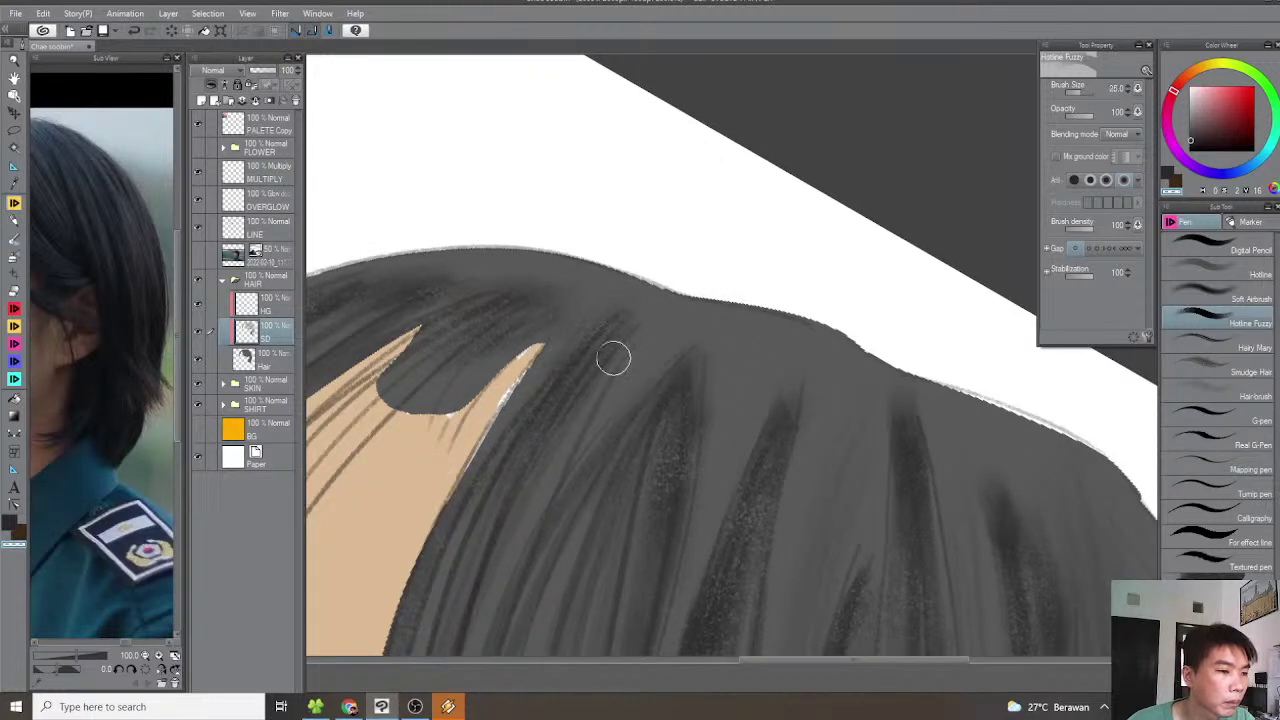
drag(631, 305, 731, 330)
mouse_move(643, 313)
mouse_down()
mouse_move(750, 340)
mouse_move(692, 324)
mouse_up()
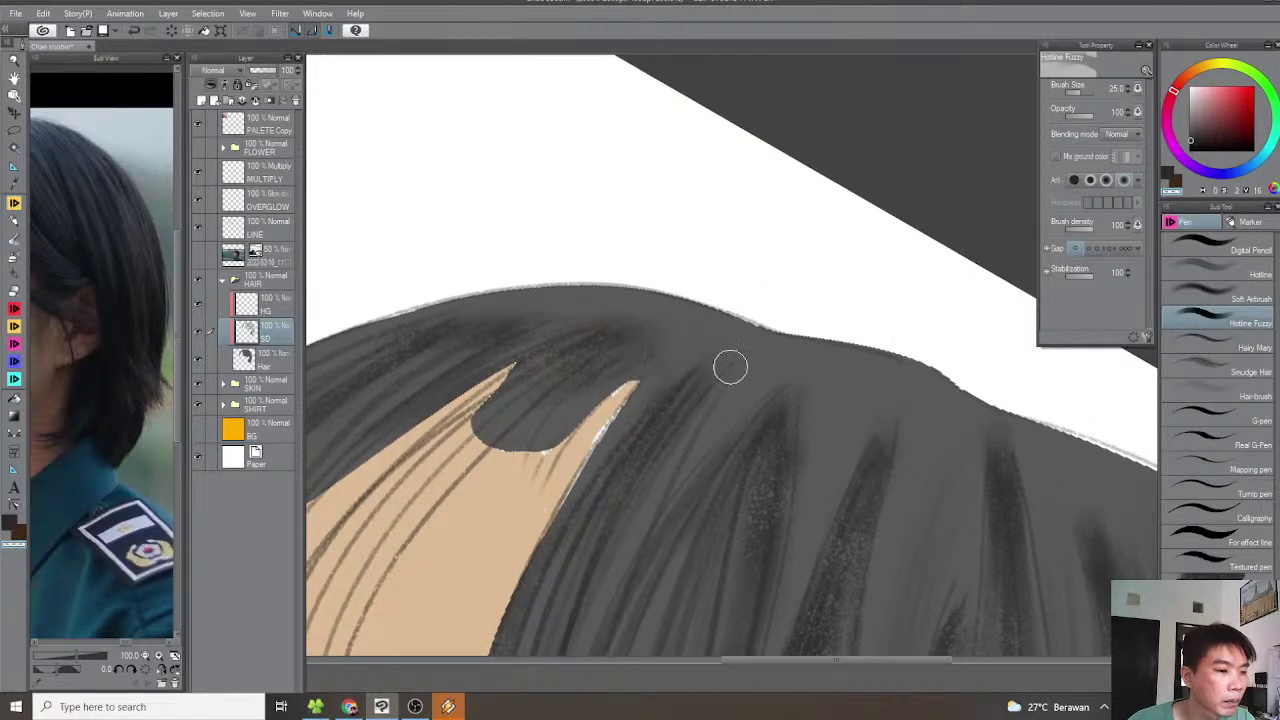
drag(740, 378, 654, 364)
drag(751, 431, 731, 349)
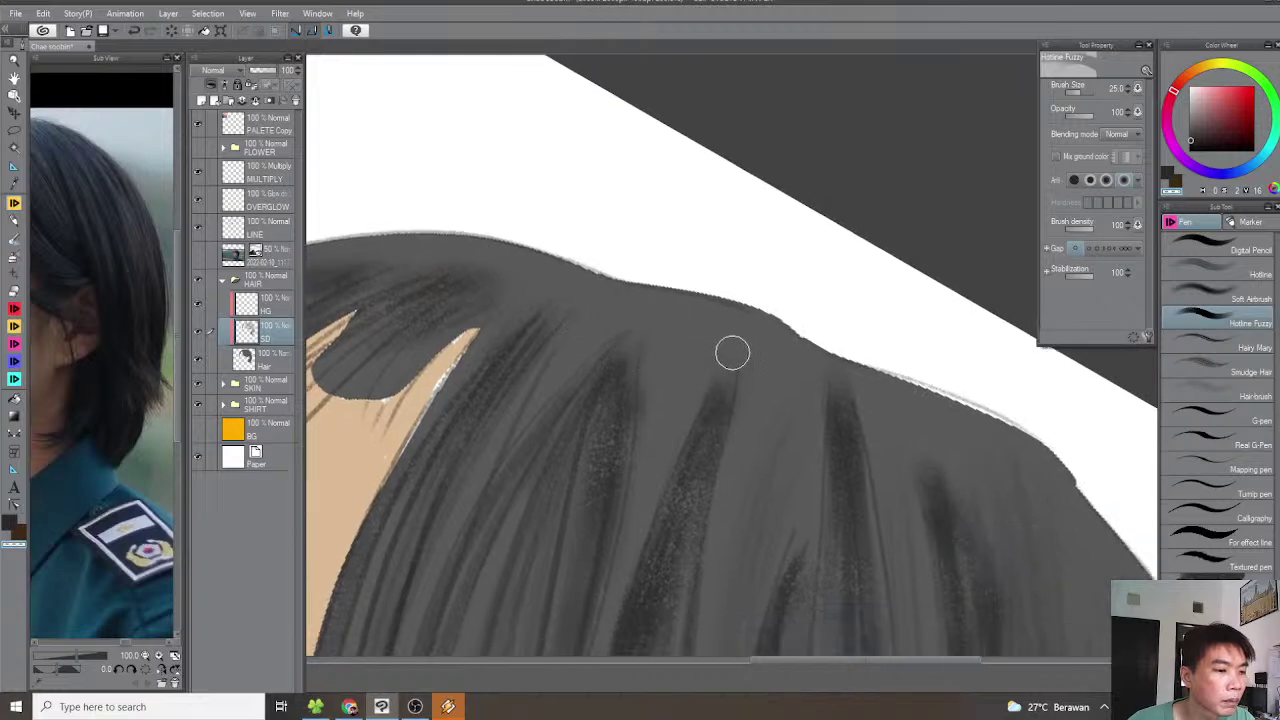
mouse_move(771, 391)
mouse_down()
mouse_move(745, 348)
mouse_move(738, 388)
mouse_up()
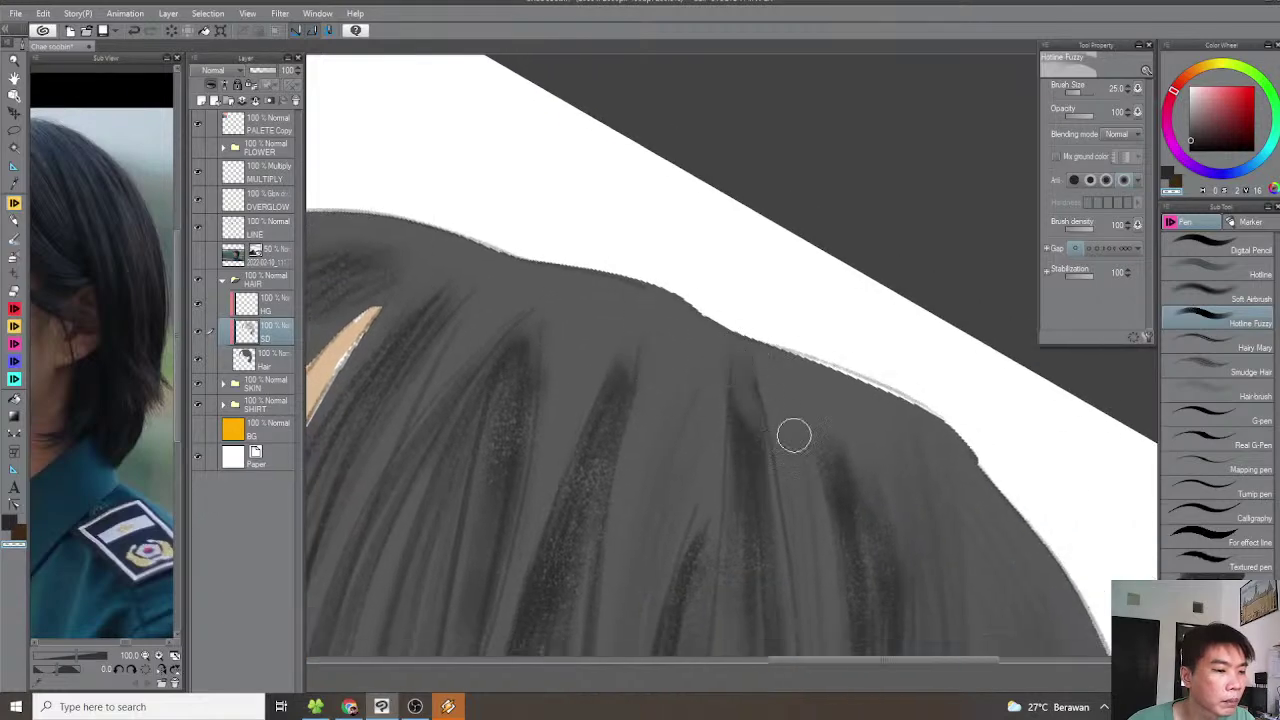
drag(873, 445, 812, 413)
Examine the hair shading across the whole portrait, up close and at full canvas size
scroll(832, 411, down, 3)
key(minus)
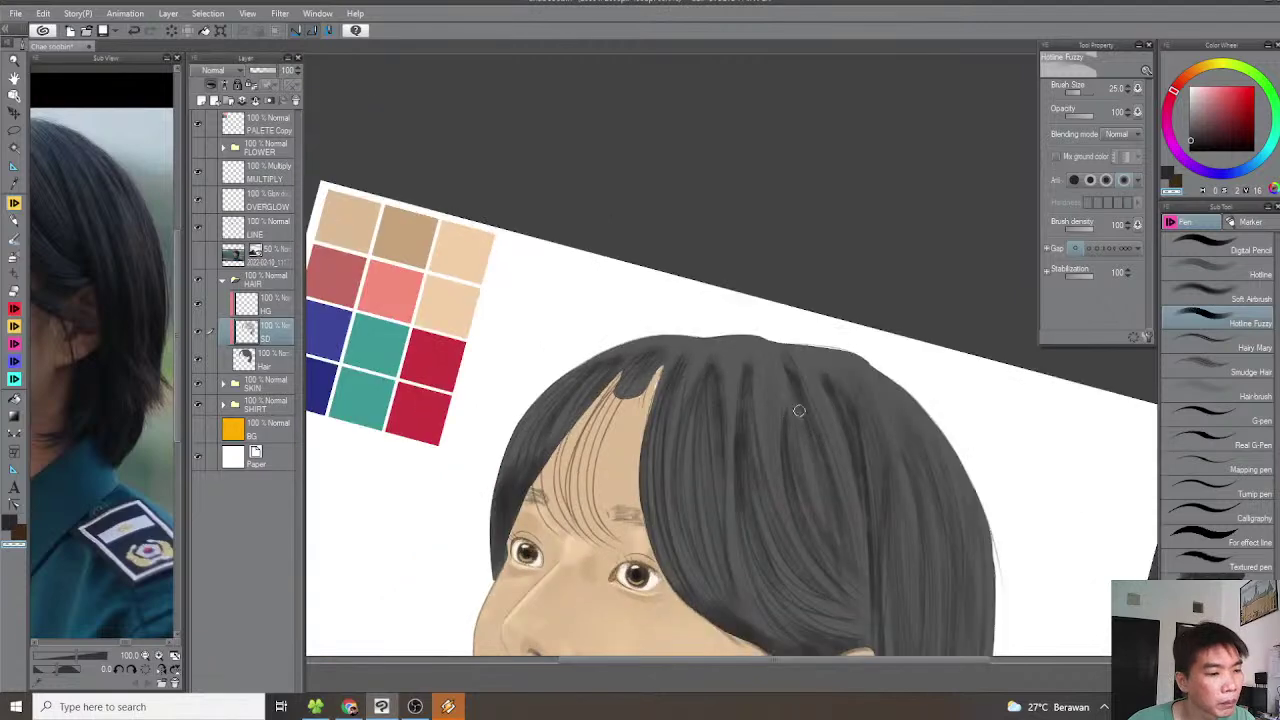
key(minus)
scroll(791, 409, down, 1)
drag(820, 411, 762, 341)
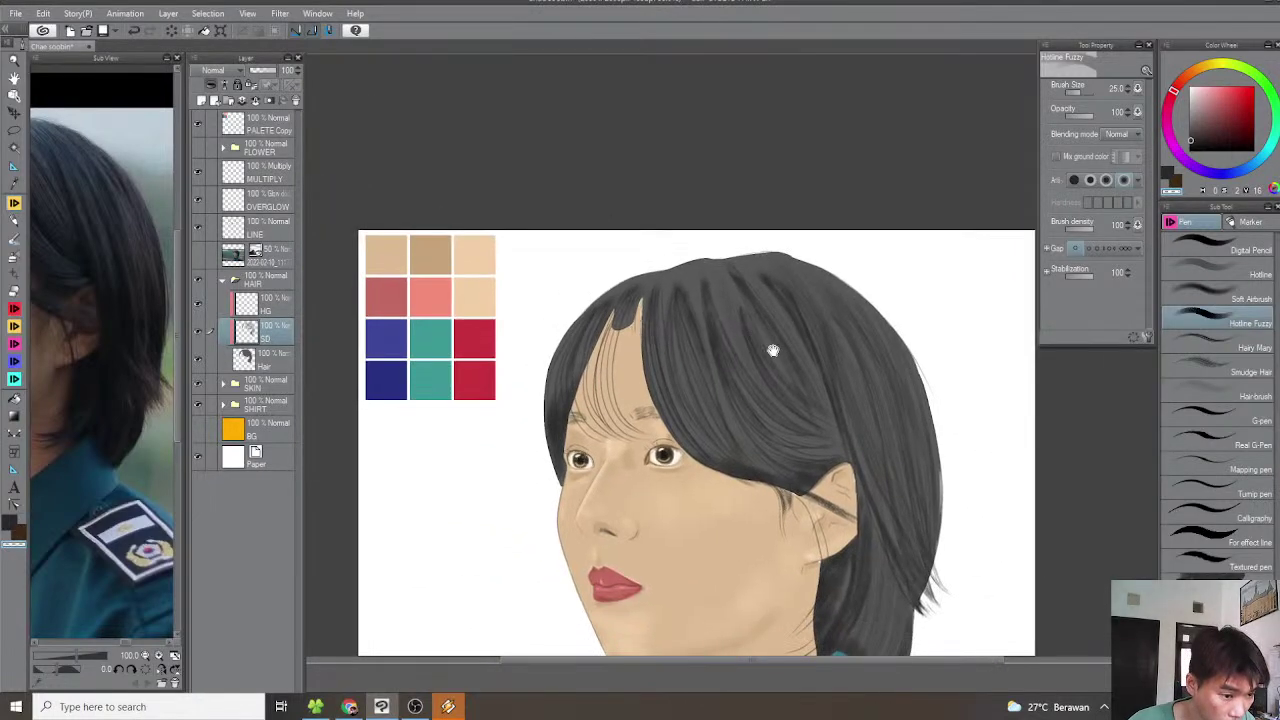
scroll(818, 382, down, 2)
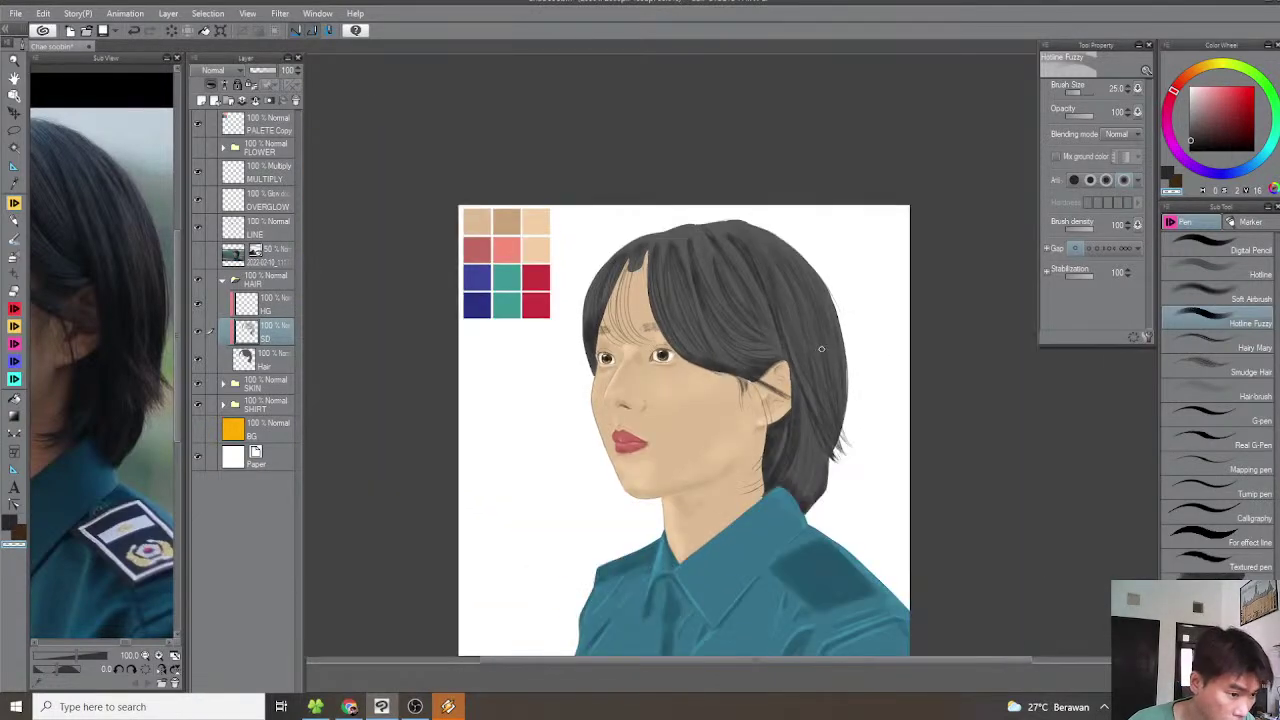
scroll(812, 351, up, 2)
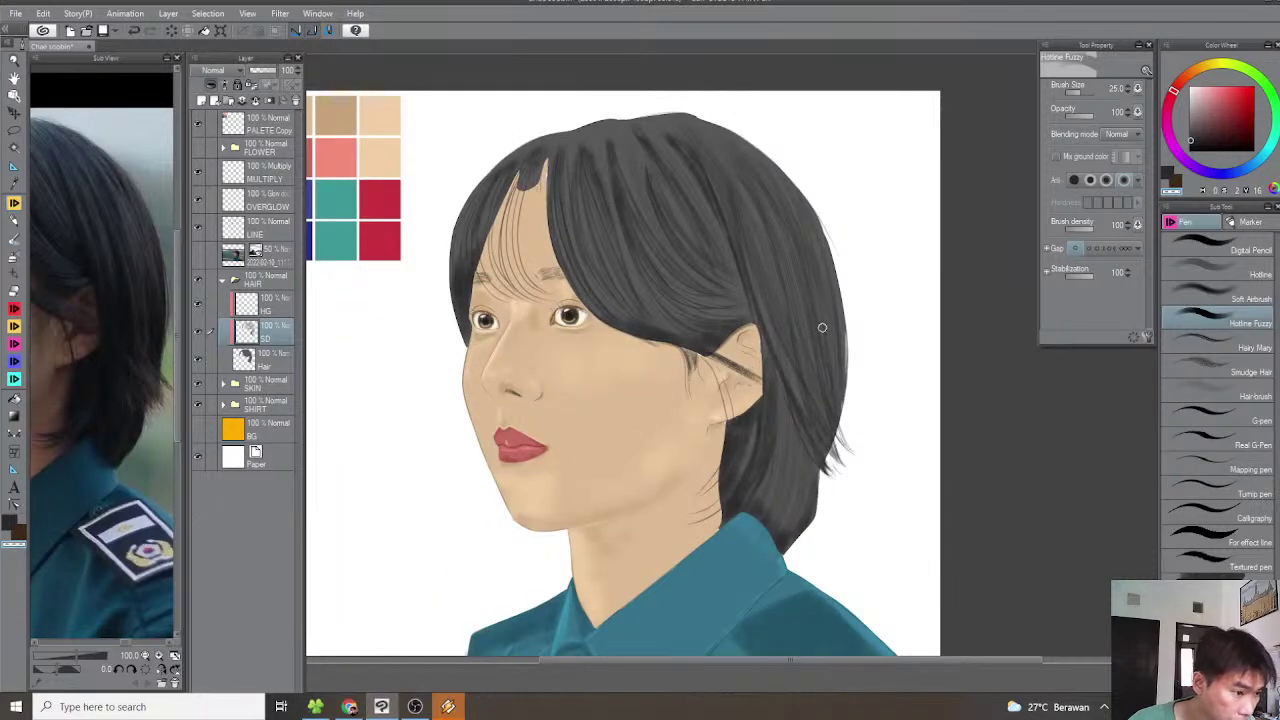
scroll(865, 320, down, 2)
drag(829, 349, 862, 295)
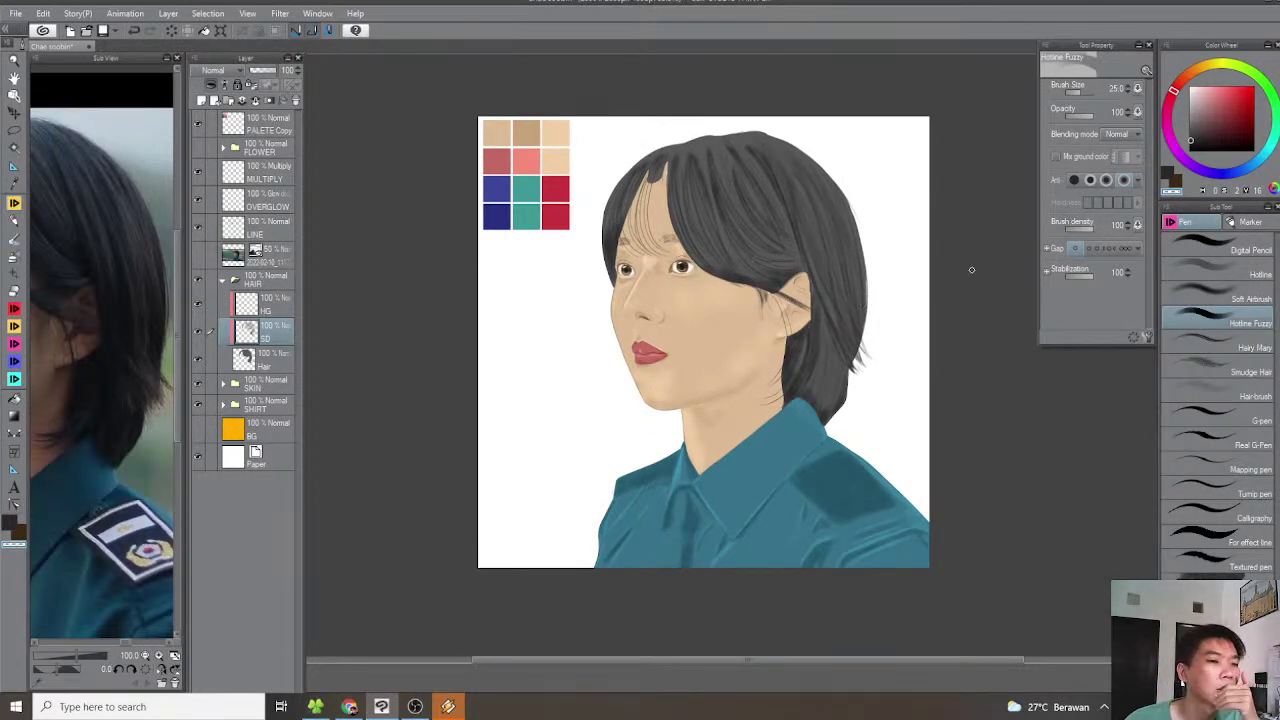
Make the HG layer active, choose a lighter grey for hair highlights, and bring the face and fringe of the reference photo into view
click(287, 309)
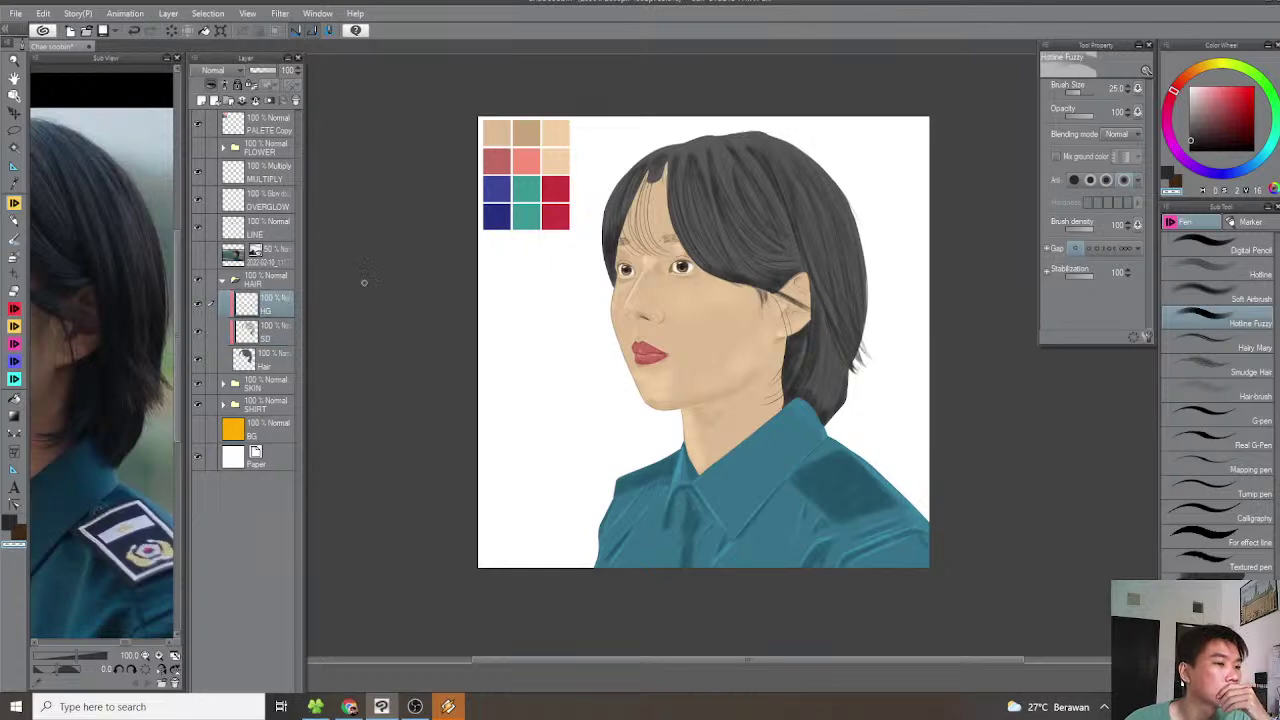
scroll(840, 306, up, 3)
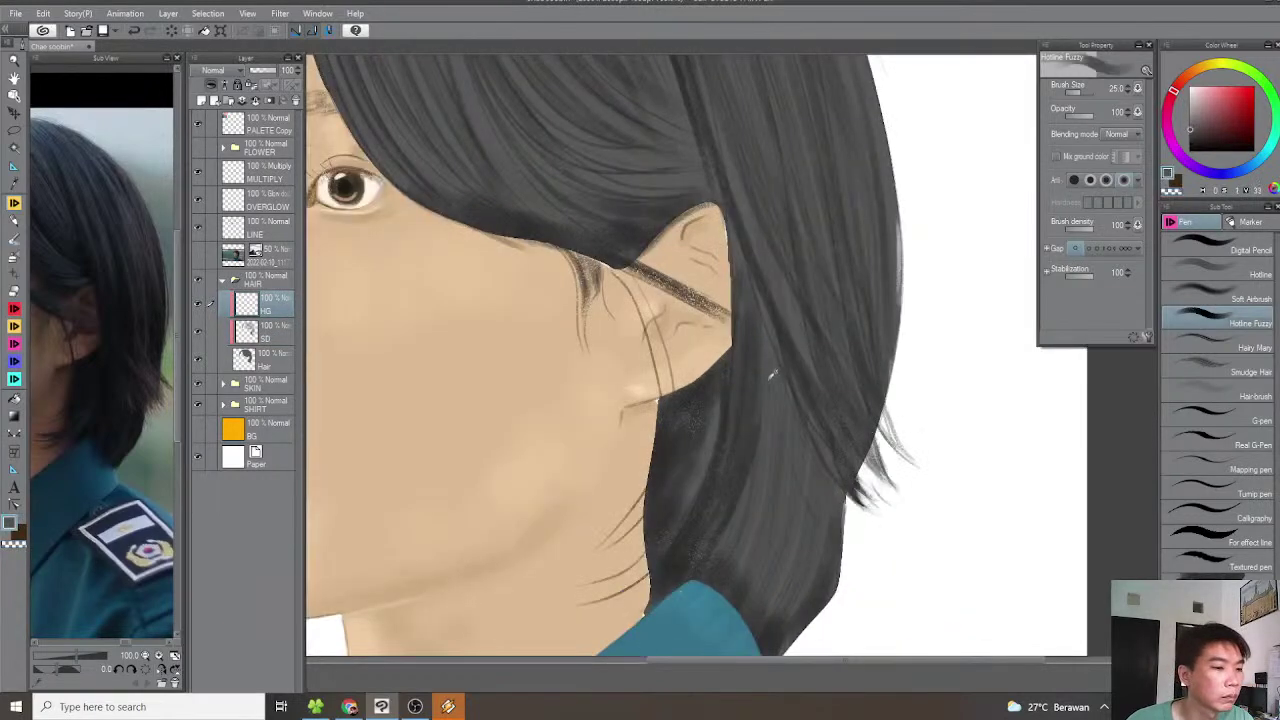
click(1191, 120)
mouse_move(617, 227)
mouse_down()
mouse_move(746, 374)
mouse_move(789, 508)
mouse_up()
drag(742, 375, 795, 380)
drag(50, 404, 222, 424)
Paint thin highlight strands in the front hair beside the parting with the brush at size 8
scroll(732, 269, up, 1)
drag(642, 249, 758, 287)
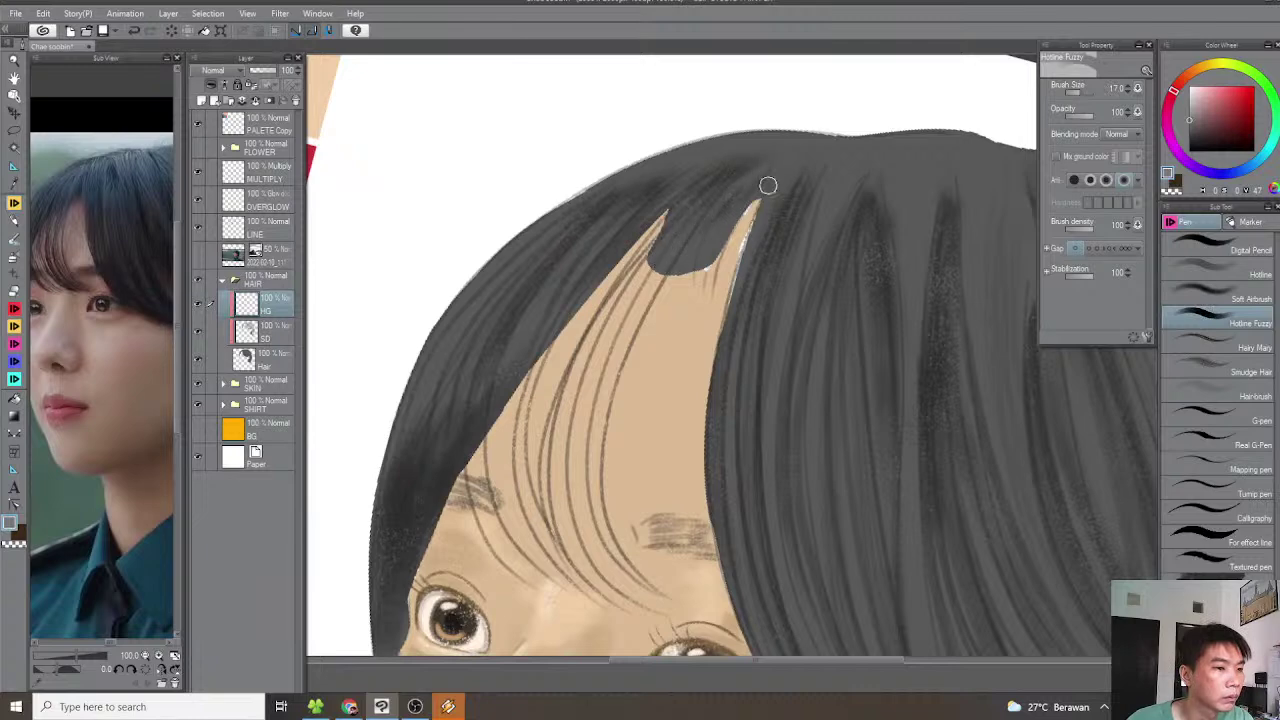
mouse_move(773, 214)
mouse_down()
mouse_move(751, 211)
mouse_move(797, 269)
mouse_move(786, 211)
mouse_up()
scroll(786, 211, up, 1)
drag(794, 260, 794, 241)
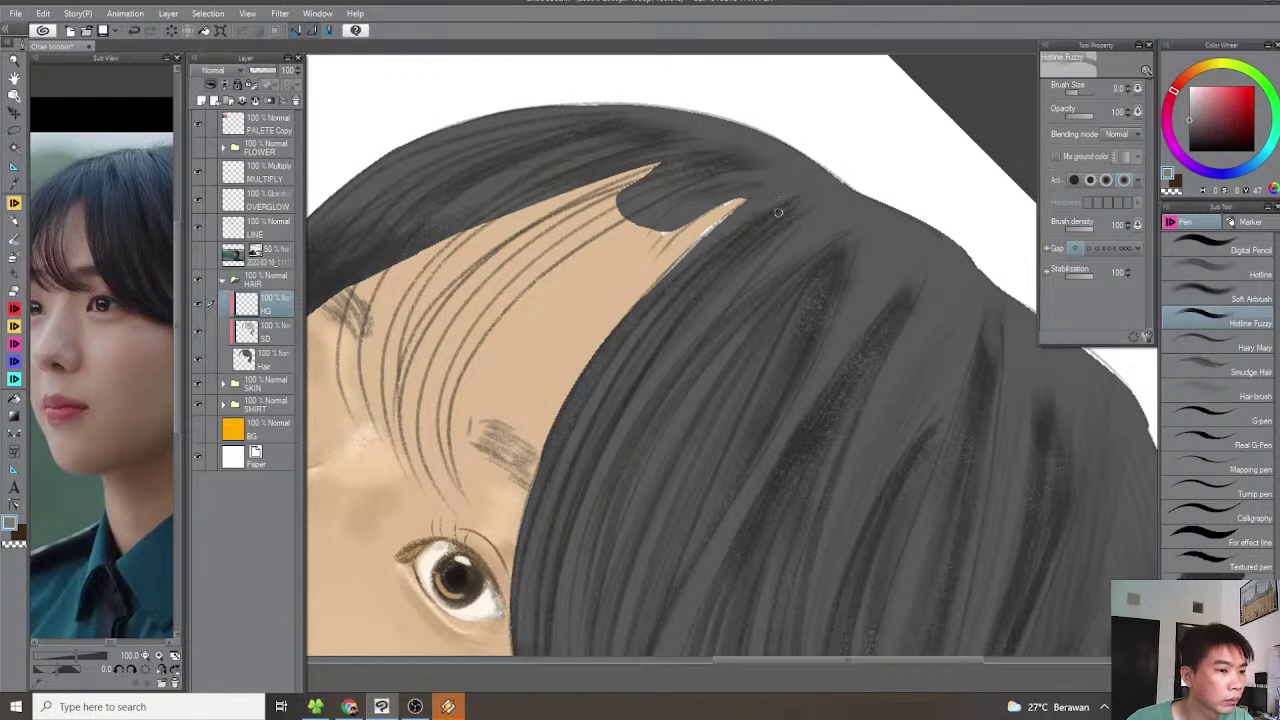
drag(722, 283, 764, 225)
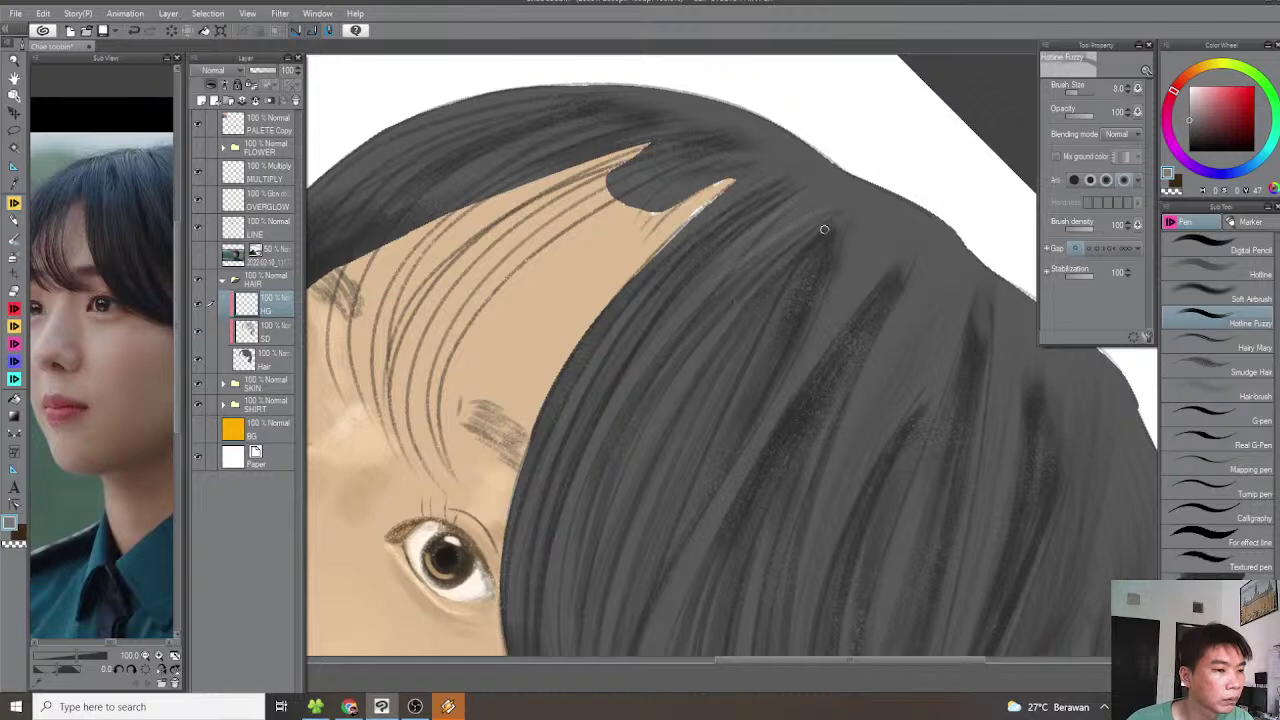
Add broader highlight strokes between the dark strands of the front hair below the crown with the brush at size 20
scroll(783, 305, down, 5)
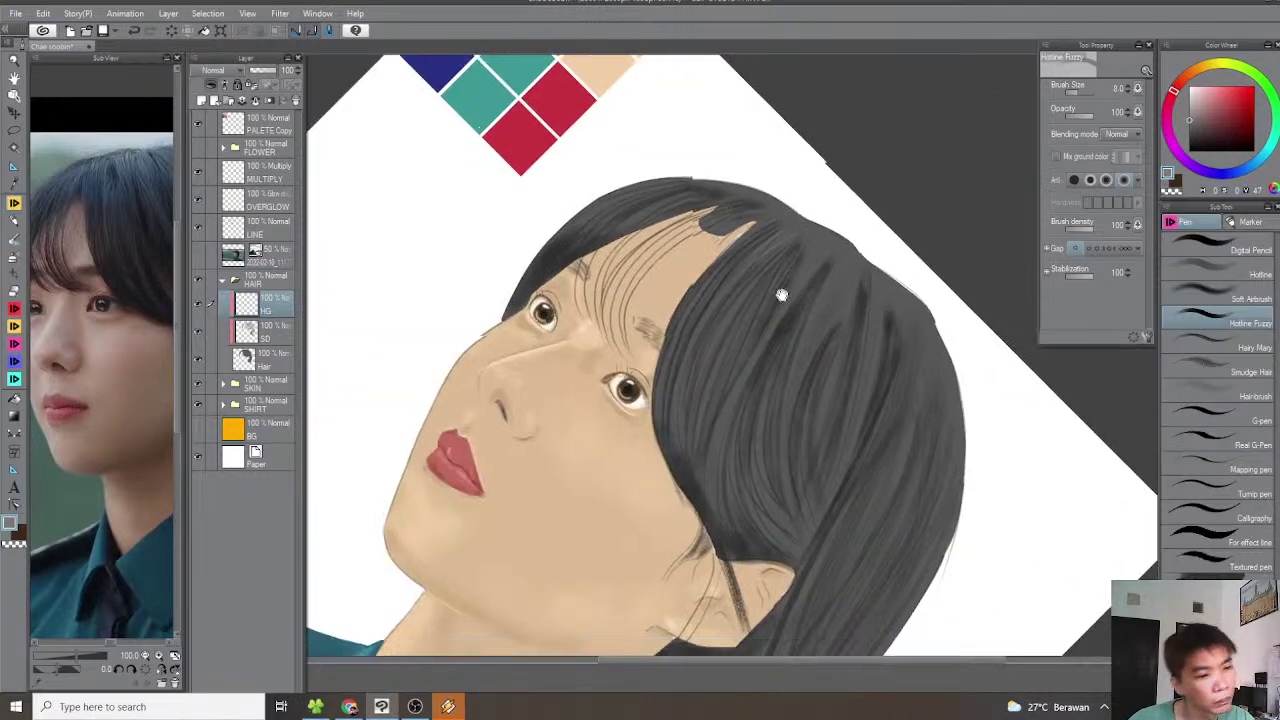
scroll(780, 267, up, 6)
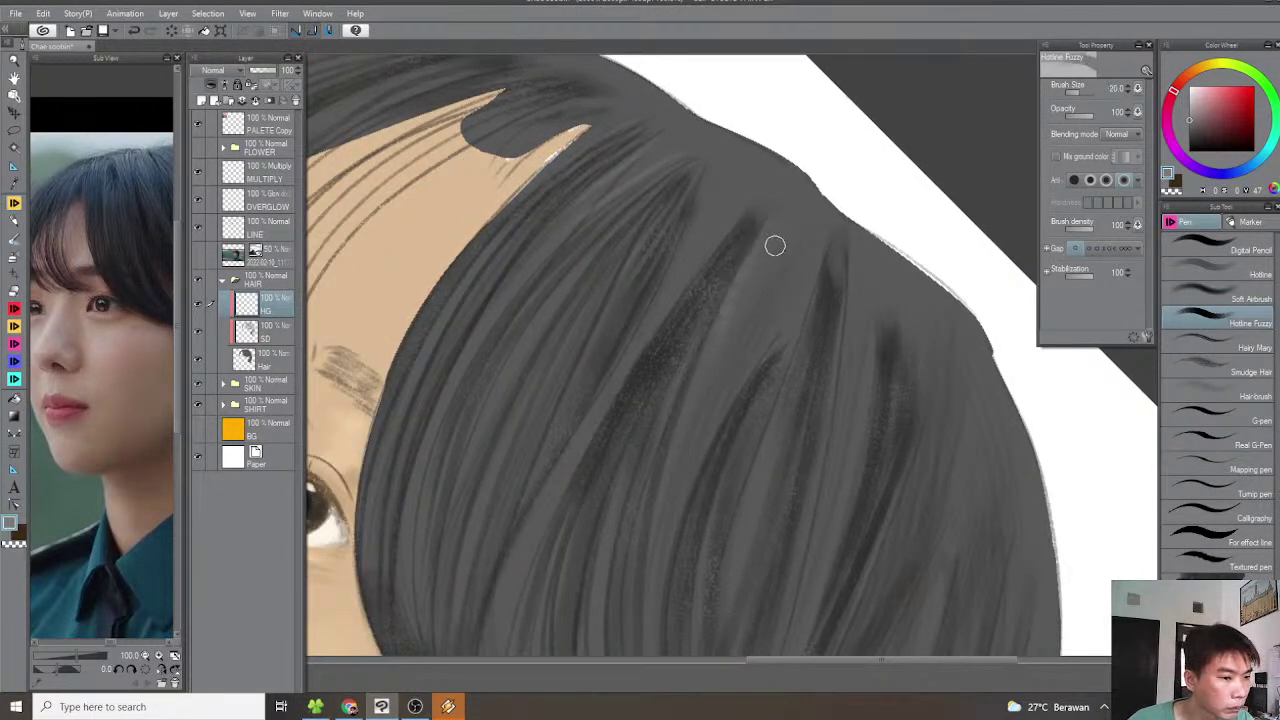
drag(721, 247, 698, 284)
scroll(749, 244, down, 3)
key(minus)
key(minus)
key(minus)
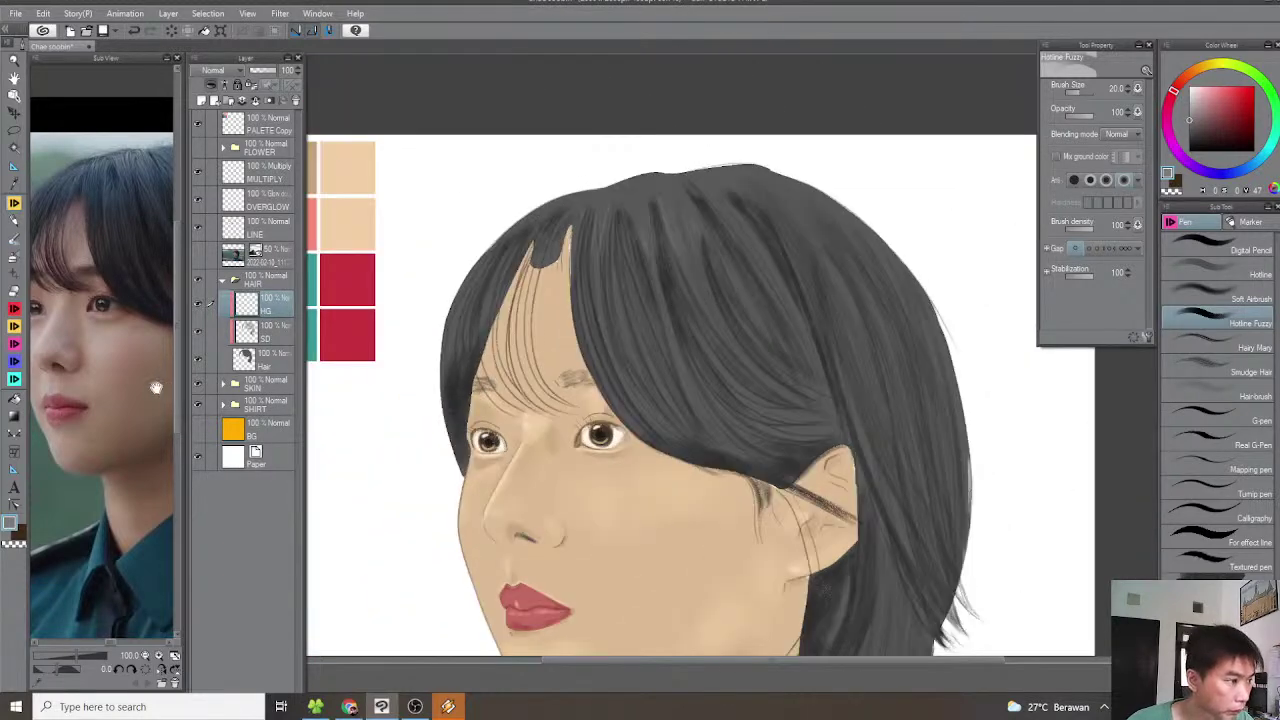
Paint highlight strands in the hair on the far side of the forehead with the brush at size 12, following the reference photo
drag(118, 408, 176, 406)
key(asciicircum)
drag(589, 258, 639, 284)
scroll(670, 262, up, 3)
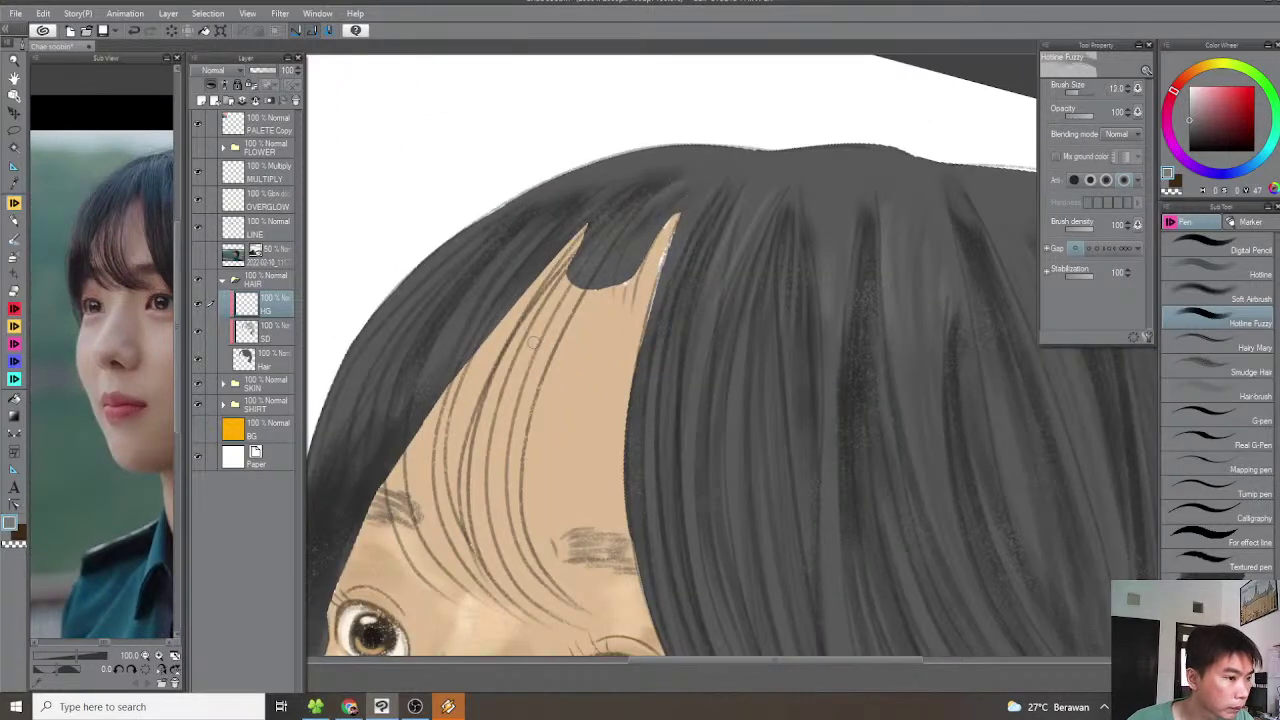
drag(613, 246, 715, 231)
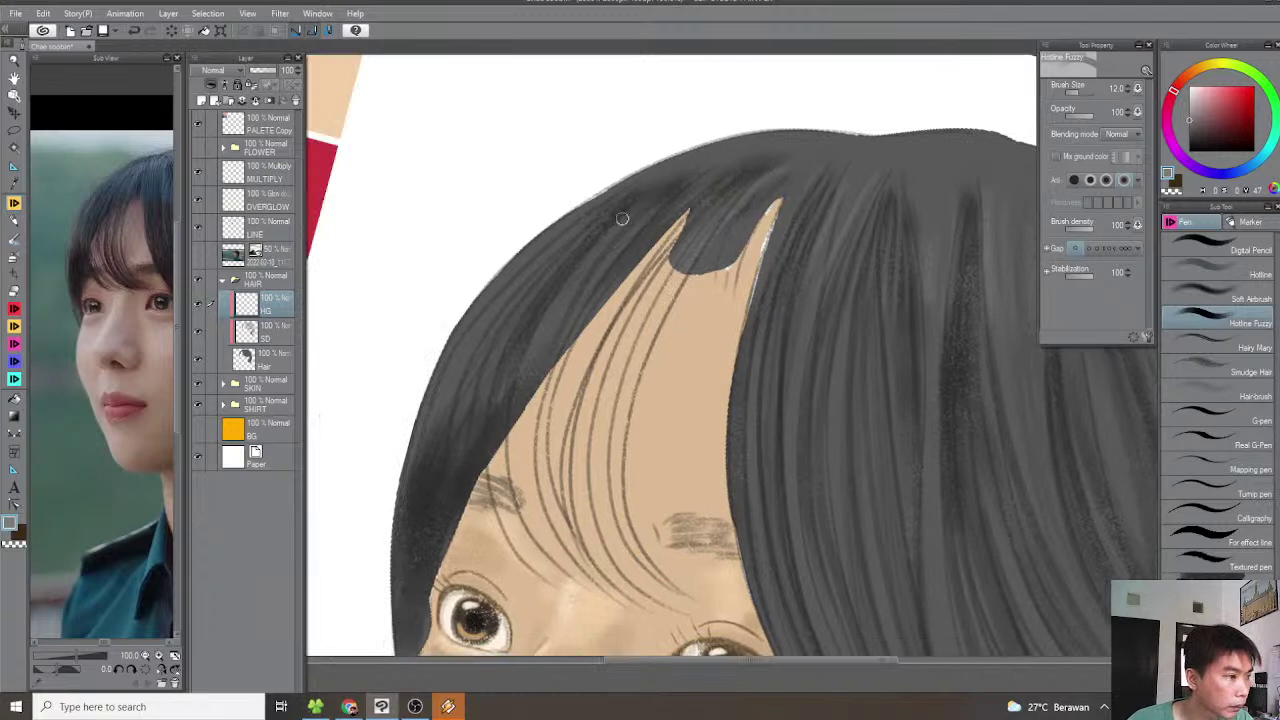
mouse_move(635, 188)
mouse_down()
mouse_move(491, 329)
mouse_move(574, 279)
mouse_up()
mouse_move(680, 179)
mouse_down()
mouse_move(537, 337)
mouse_move(523, 414)
mouse_up()
Compare the painted hair highlights with the side and back hair in the reference photo
scroll(610, 320, down, 1)
key(minus)
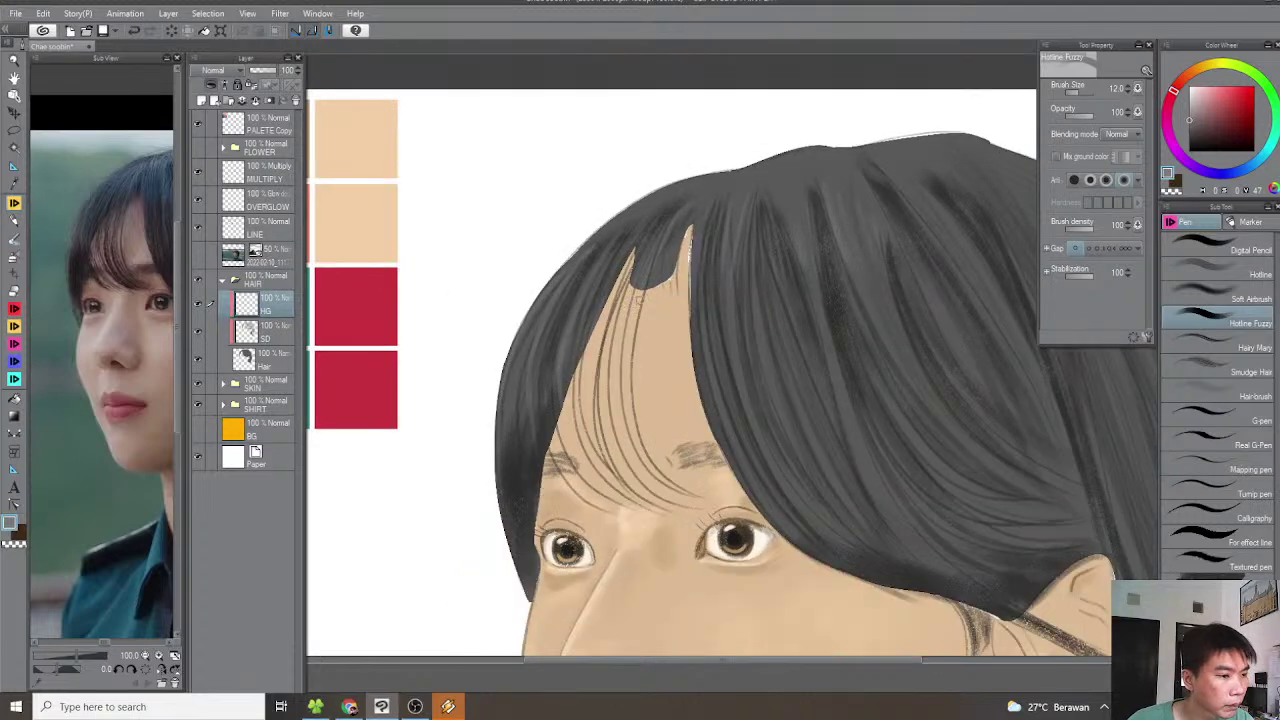
scroll(664, 289, down, 2)
drag(676, 299, 630, 285)
scroll(646, 266, up, 1)
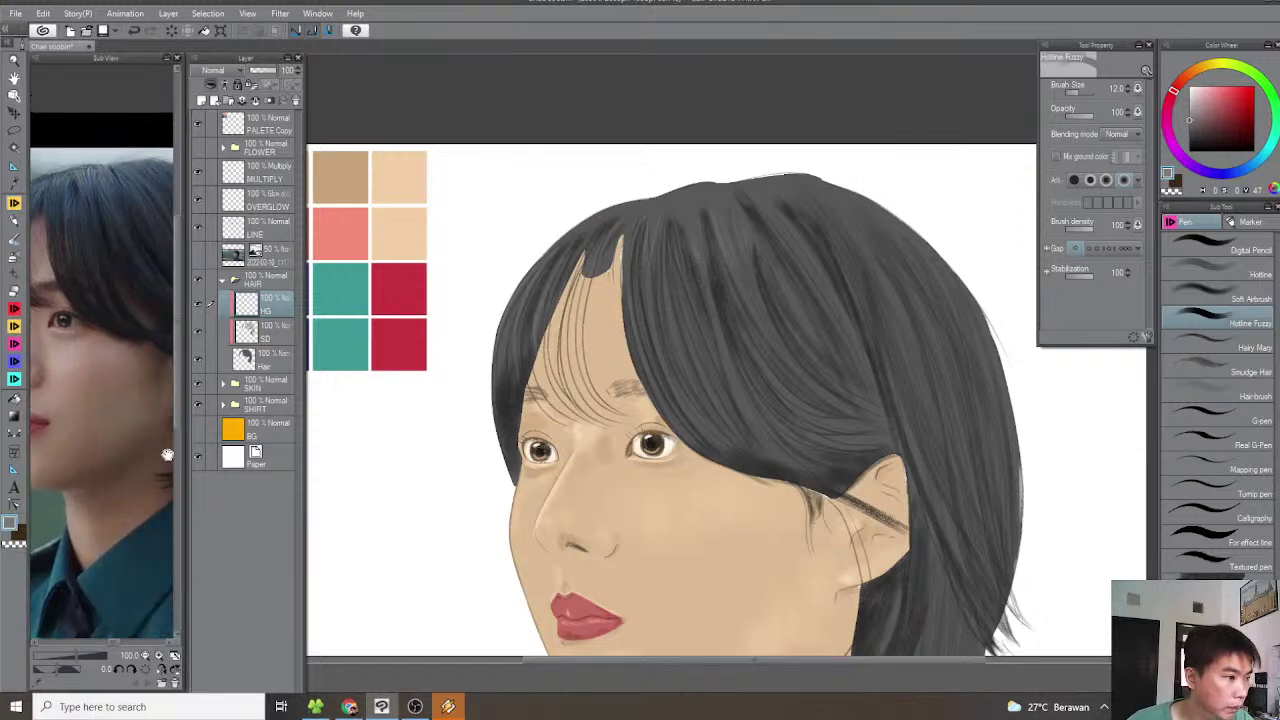
scroll(777, 308, up, 1)
key(asciicircum)
key(asciicircum)
key(asciicircum)
key(asciicircum)
key(asciicircum)
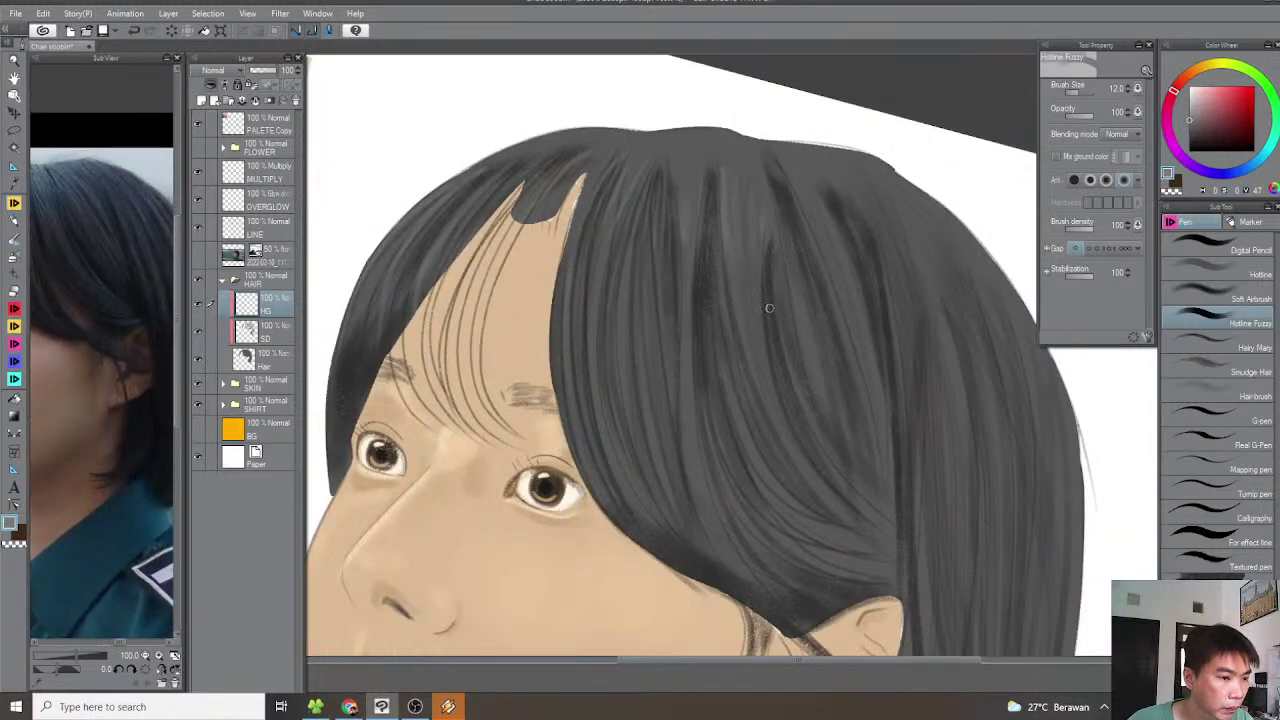
Paint broad highlight strokes between the dark strands of the front hair, from the crown towards the ear, with the brush at size 30
drag(762, 317, 847, 192)
scroll(860, 210, up, 2)
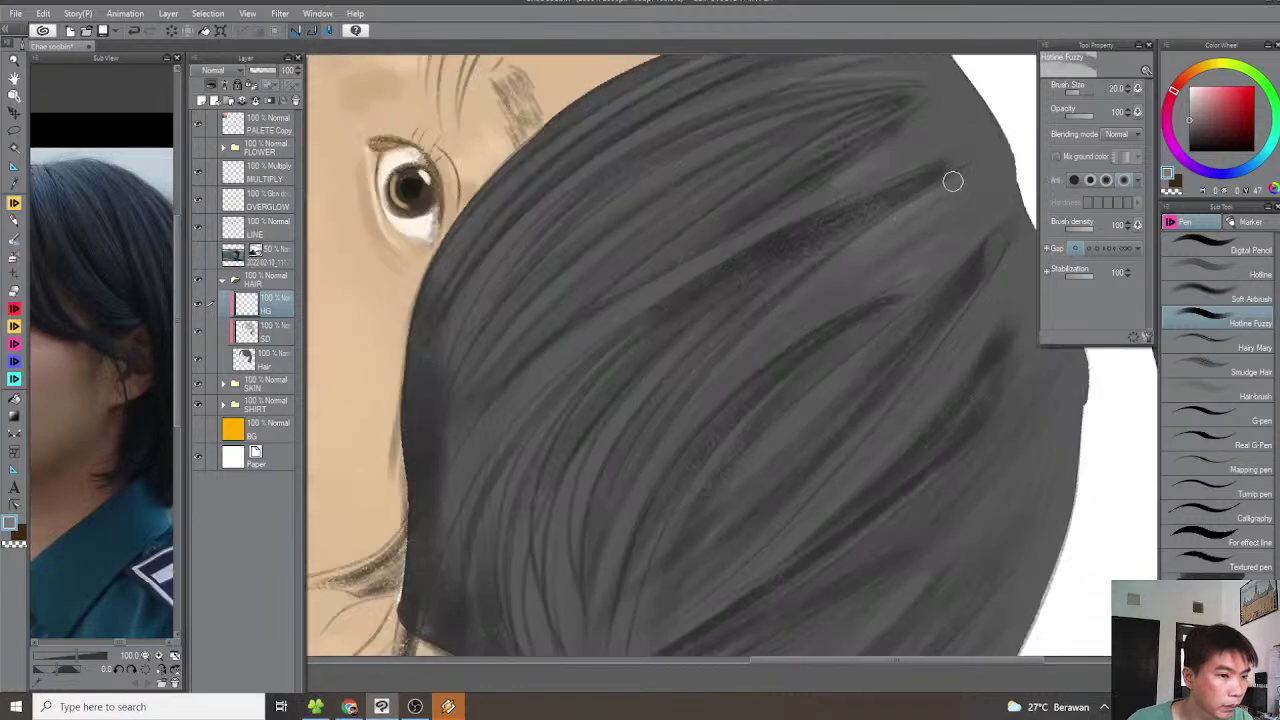
mouse_move(946, 196)
mouse_down()
mouse_move(674, 400)
mouse_move(602, 505)
mouse_move(670, 384)
mouse_up()
scroll(595, 498, down, 1)
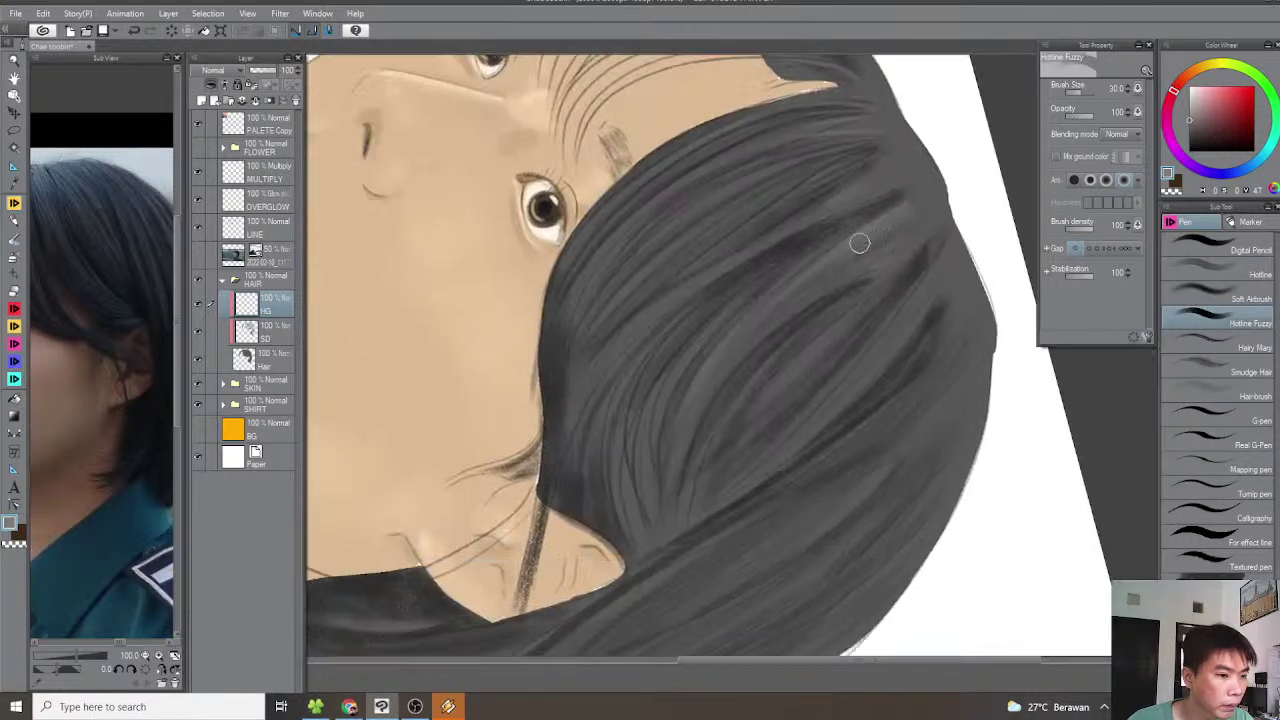
drag(895, 252, 714, 366)
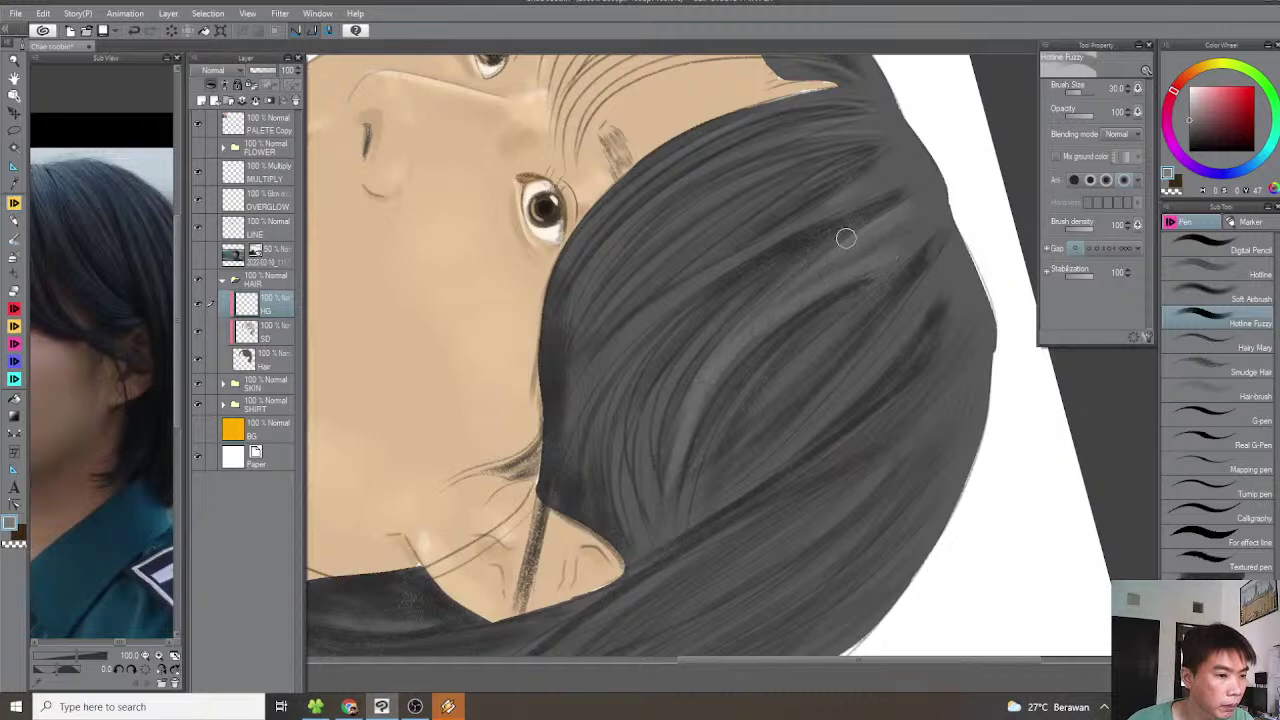
drag(672, 461, 662, 411)
drag(920, 191, 698, 403)
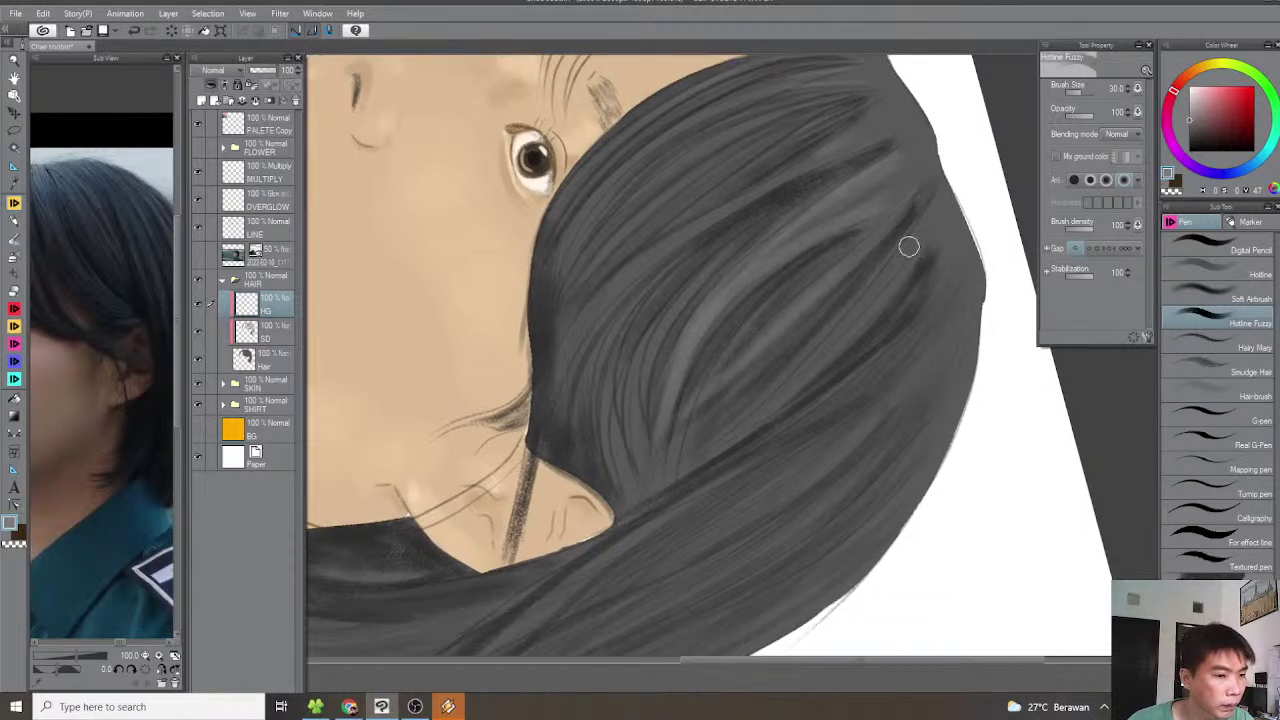
mouse_move(847, 328)
mouse_down()
mouse_move(747, 423)
mouse_move(644, 491)
mouse_up()
drag(748, 413, 726, 403)
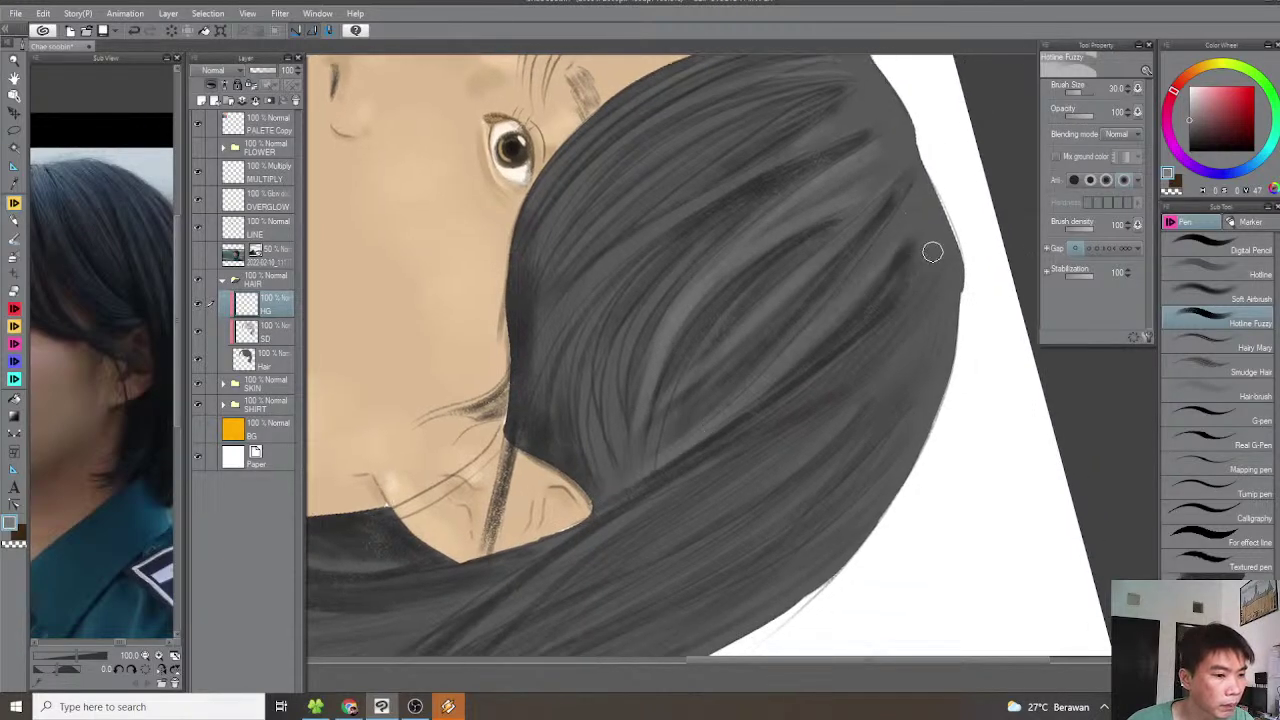
Paint broad highlights in the side and back hair from the crown down behind the ear with the brush at size 30
scroll(905, 268, down, 2)
drag(814, 366, 457, 562)
scroll(506, 545, down, 1)
mouse_move(742, 416)
mouse_down()
mouse_move(767, 352)
mouse_move(459, 563)
mouse_move(689, 437)
mouse_up()
drag(689, 380, 748, 424)
key(ctrl+at)
scroll(748, 424, down, 1)
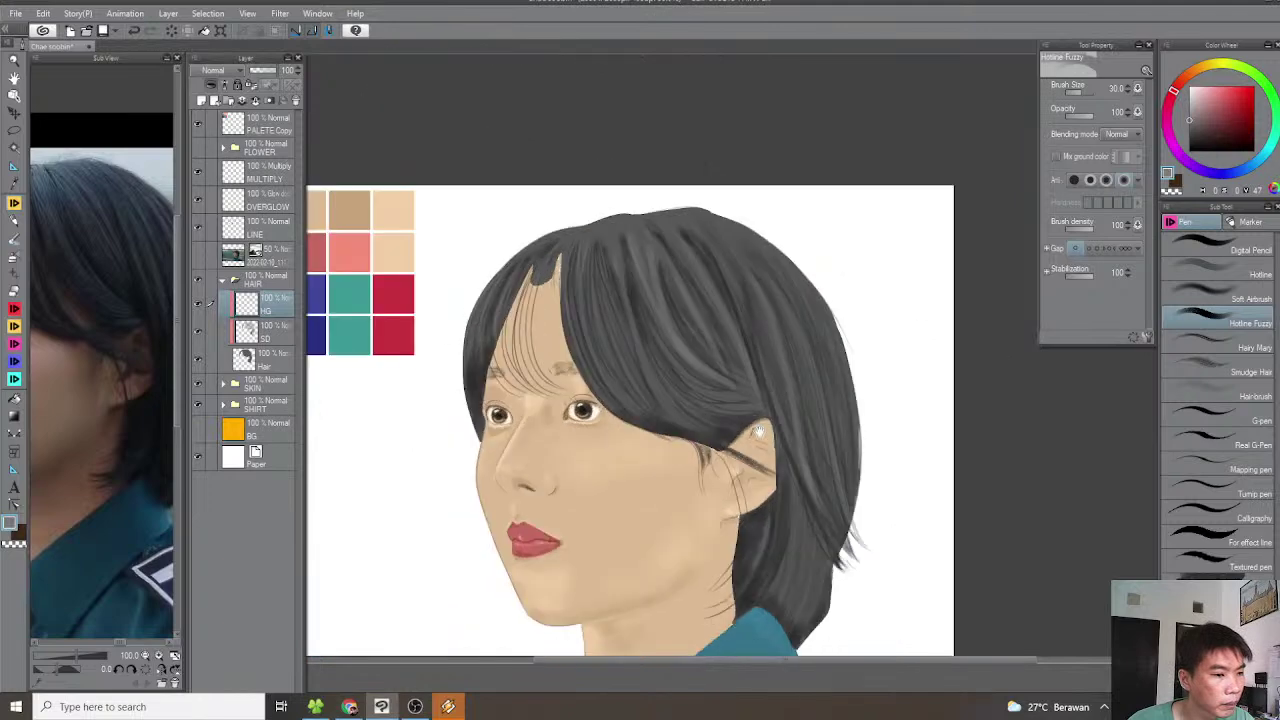
drag(789, 527, 781, 441)
scroll(781, 438, up, 1)
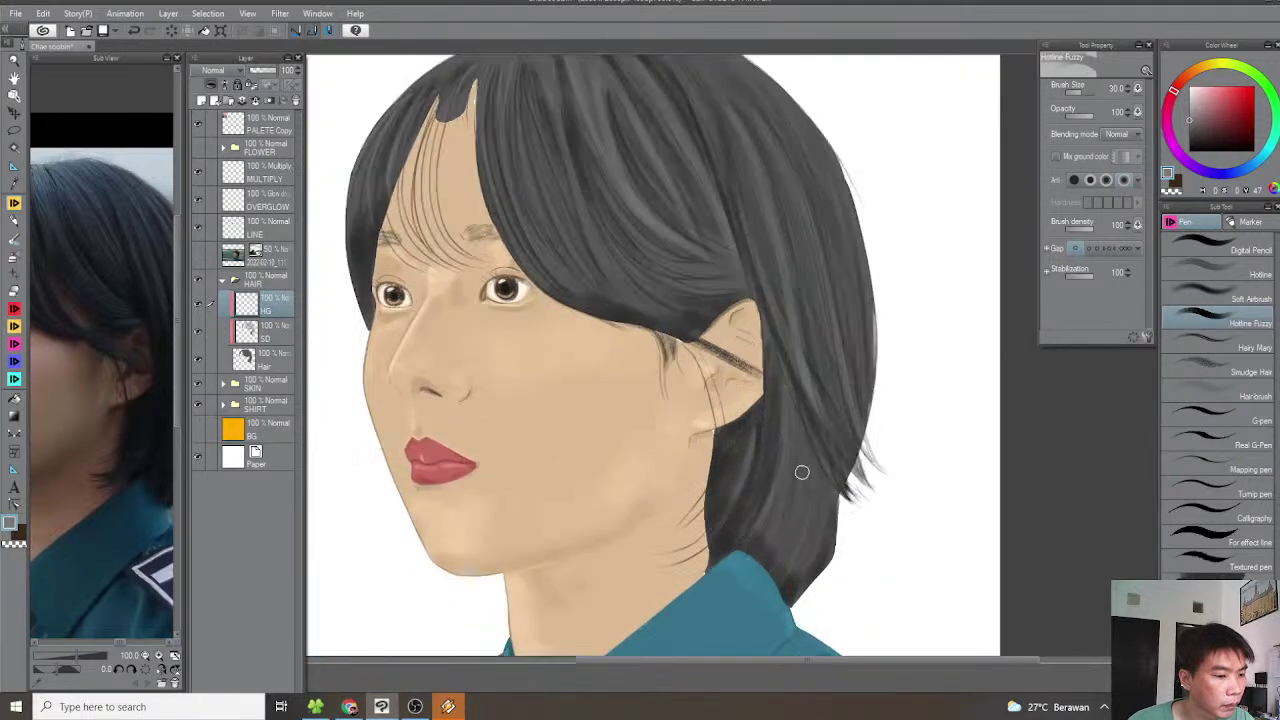
Add a long highlight stroke at size 30 across the lower front hair, curving towards the ear
drag(772, 467, 814, 580)
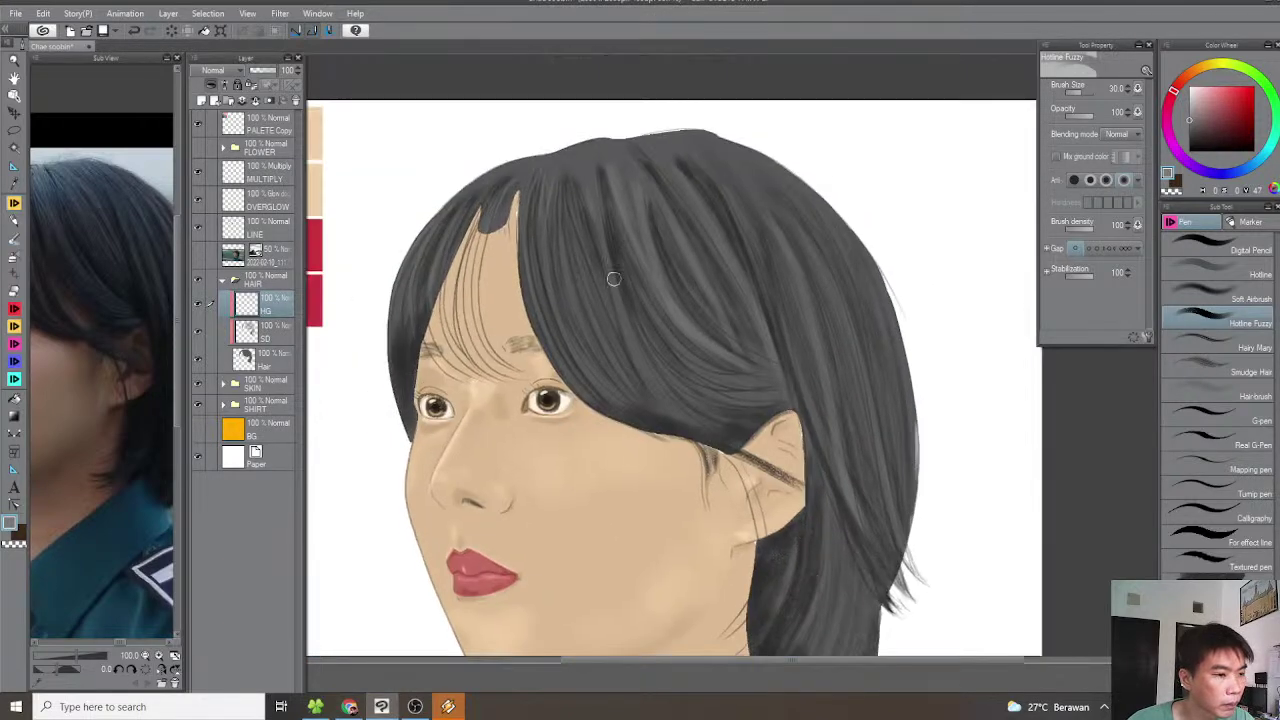
key(minus)
key(minus)
key(minus)
key(minus)
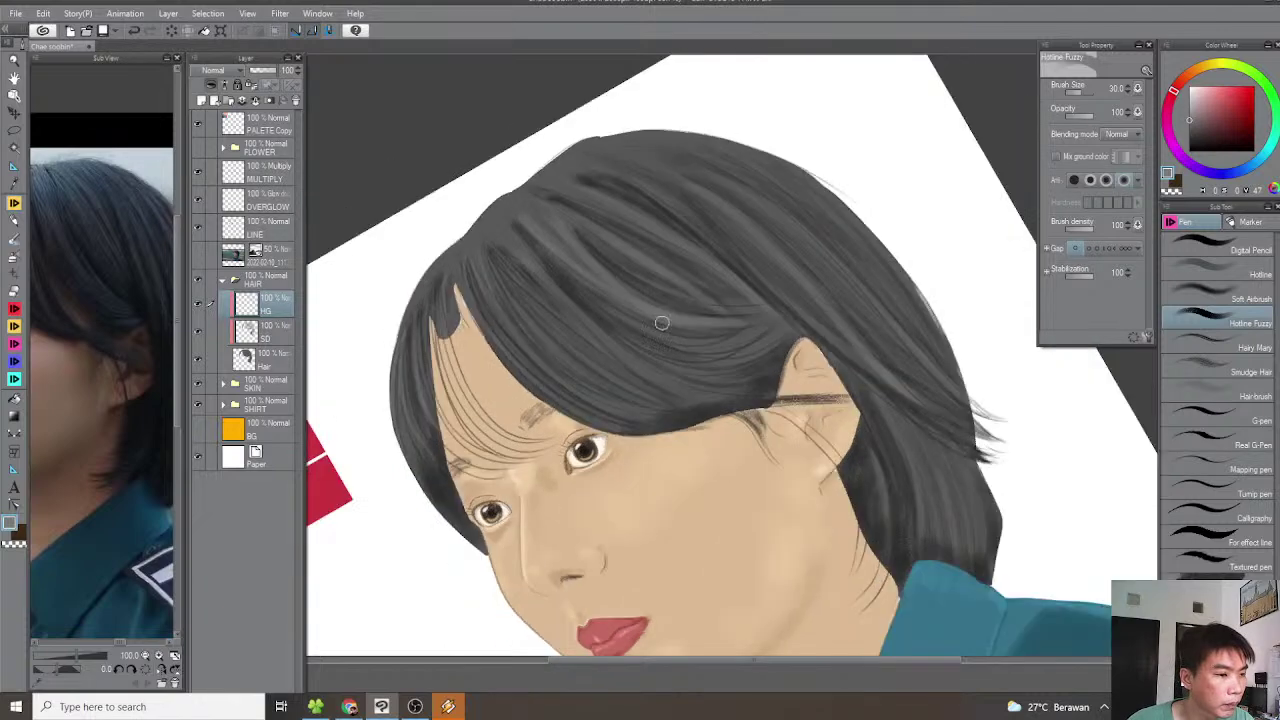
drag(656, 395, 751, 340)
scroll(748, 341, up, 1)
drag(641, 294, 826, 310)
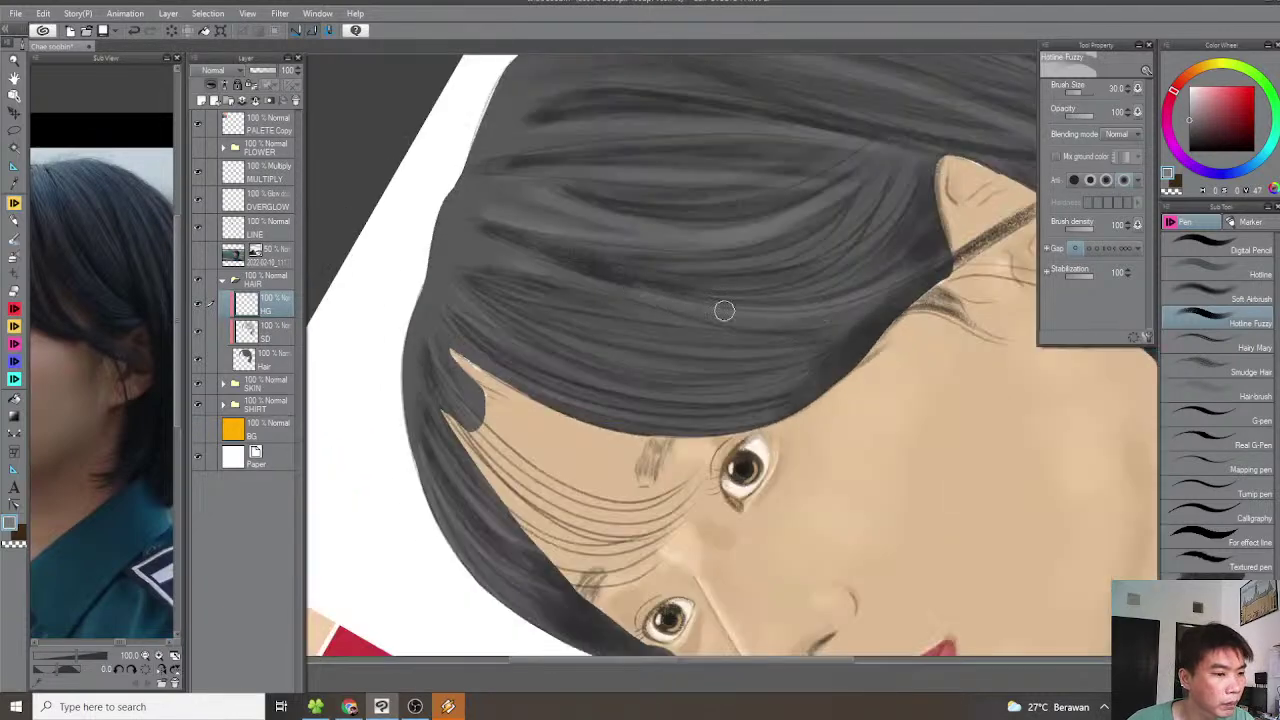
Paint finer highlight strands along the lower front hair above the near eye and ear, reducing the brush to size 17 and then 12
key(bracketleft)
key(bracketleft)
key(bracketleft)
mouse_move(475, 288)
mouse_down()
mouse_move(570, 362)
mouse_move(686, 387)
mouse_move(829, 374)
mouse_move(844, 334)
mouse_up()
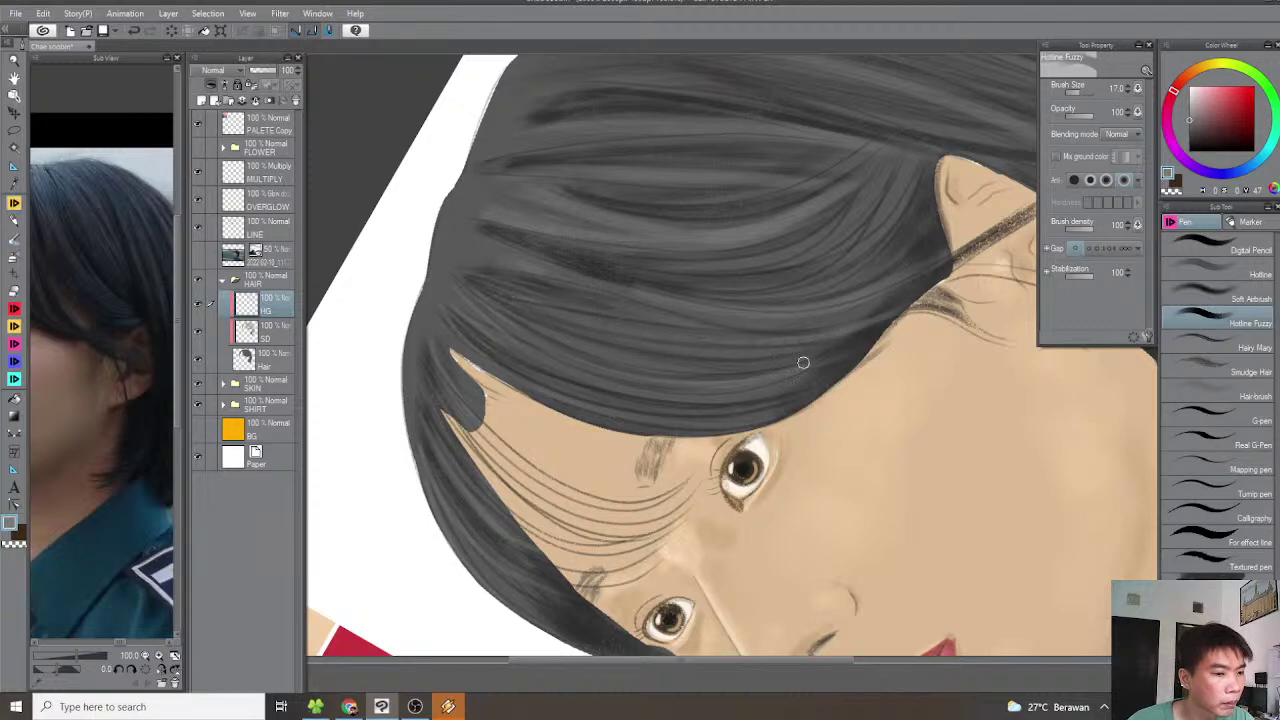
scroll(868, 341, down, 5)
scroll(840, 347, up, 5)
drag(927, 310, 833, 395)
drag(654, 283, 667, 331)
mouse_move(557, 315)
mouse_down()
mouse_move(714, 363)
mouse_move(983, 320)
mouse_up()
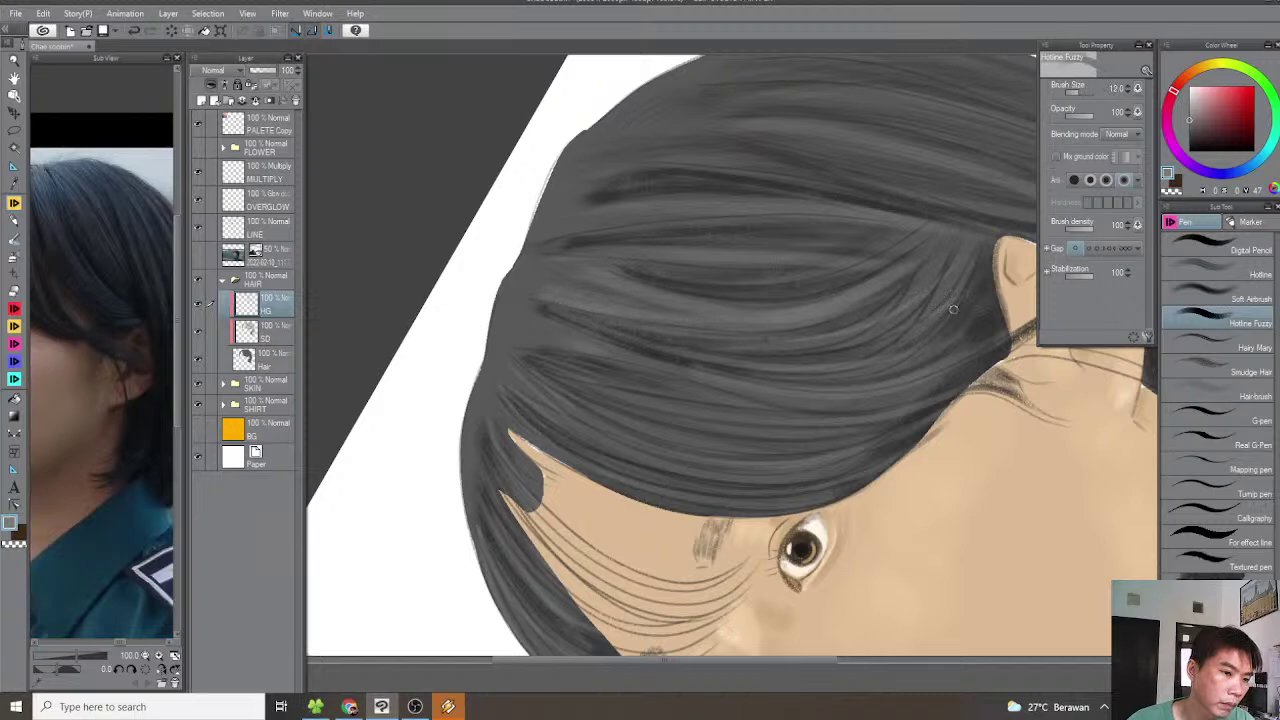
Review the hair on the whole portrait and examine the face and front hair in the reference photo
scroll(959, 299, down, 1)
key(asciicircum)
key(asciicircum)
key(asciicircum)
key(asciicircum)
key(asciicircum)
drag(795, 393, 853, 253)
scroll(809, 384, down, 1)
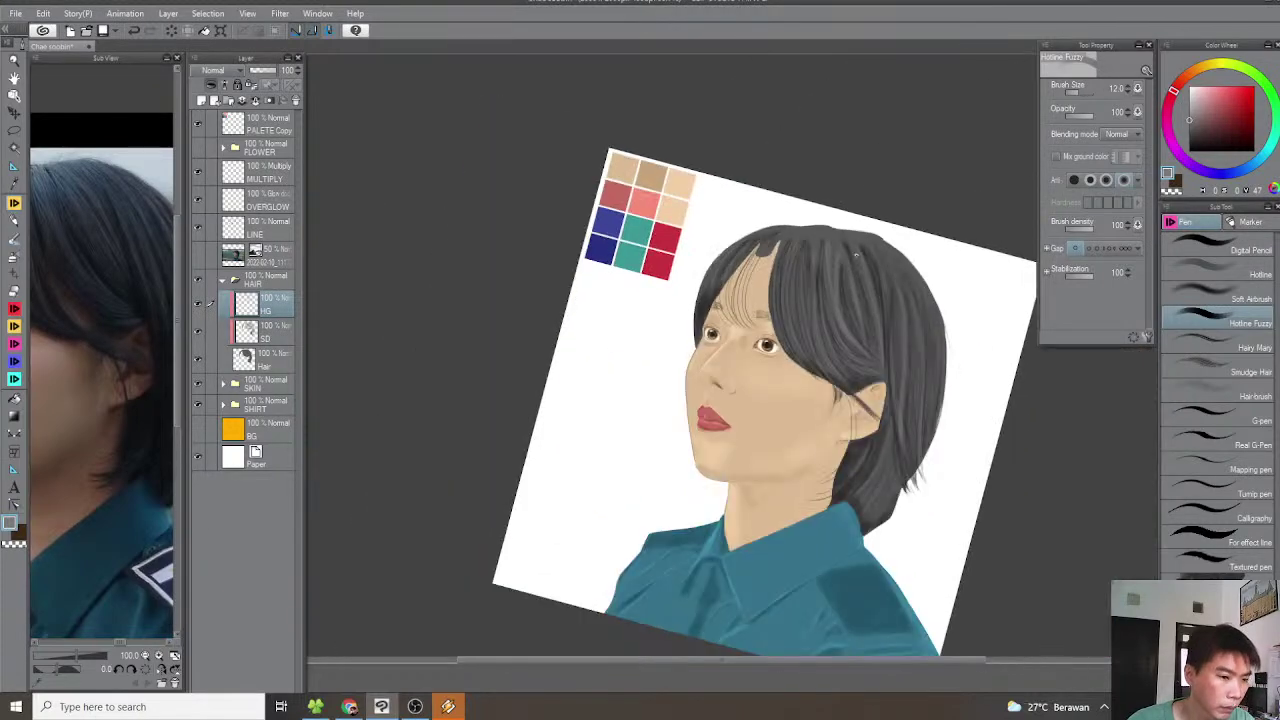
key(minus)
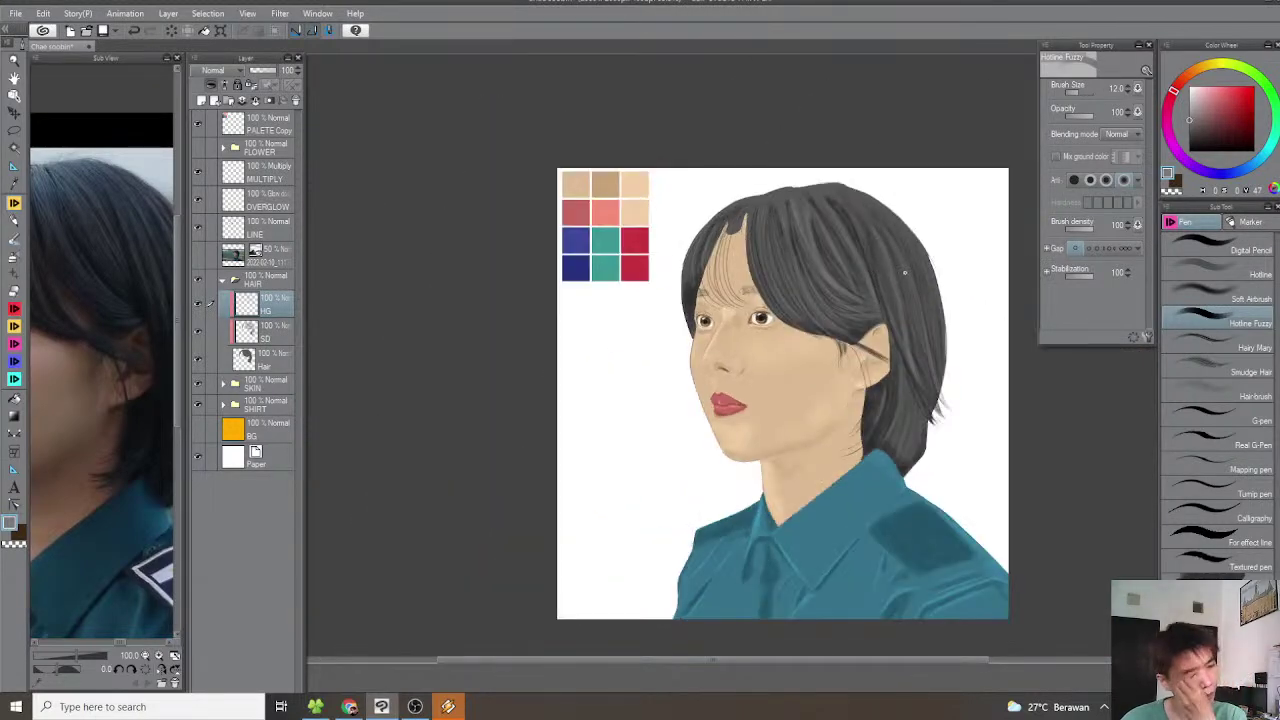
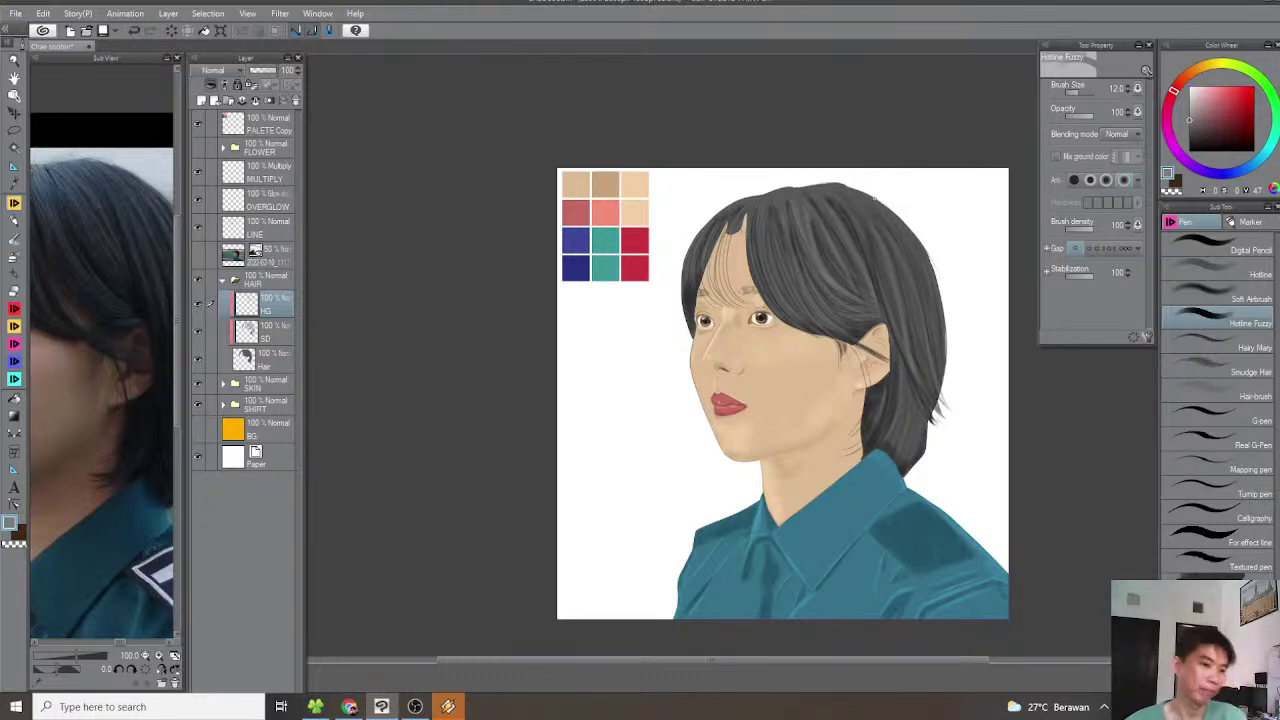
drag(77, 441, 180, 437)
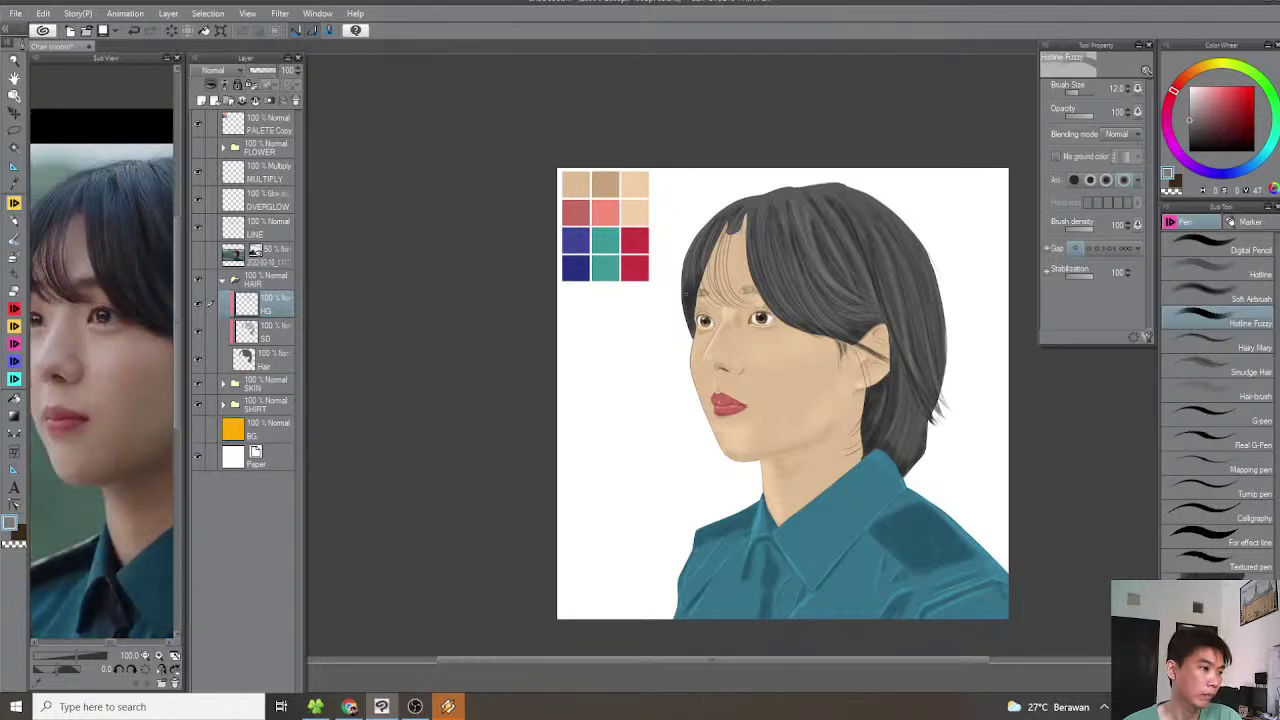
Paint long highlight strands through the front hair from beside the parting down towards the temple, following the reference photo
scroll(729, 315, up, 2)
drag(752, 335, 632, 416)
key(asciicircum)
key(asciicircum)
key(asciicircum)
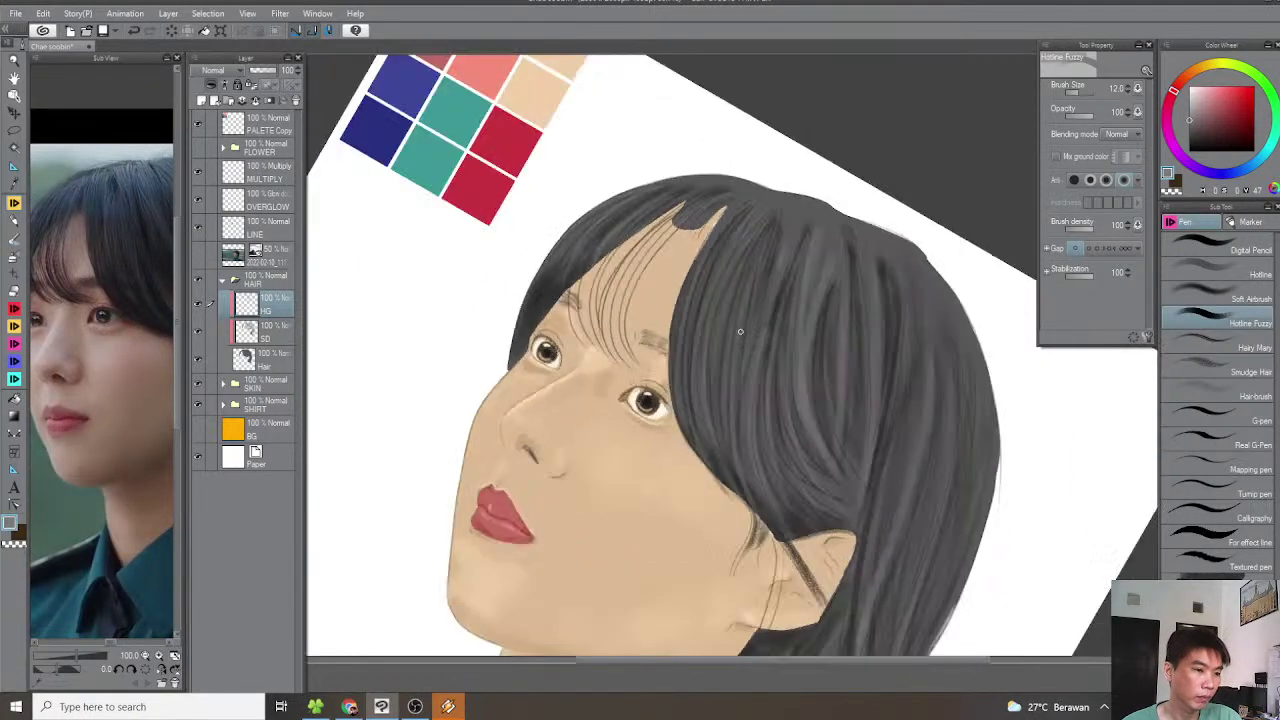
scroll(755, 282, up, 1)
mouse_move(790, 180)
mouse_down()
mouse_move(719, 274)
mouse_move(728, 457)
mouse_up()
mouse_move(840, 220)
mouse_down()
mouse_move(740, 378)
mouse_move(717, 476)
mouse_move(739, 567)
mouse_up()
scroll(775, 324, down, 1)
mouse_move(775, 324)
mouse_down()
mouse_move(768, 342)
mouse_move(753, 334)
mouse_up()
key(minus)
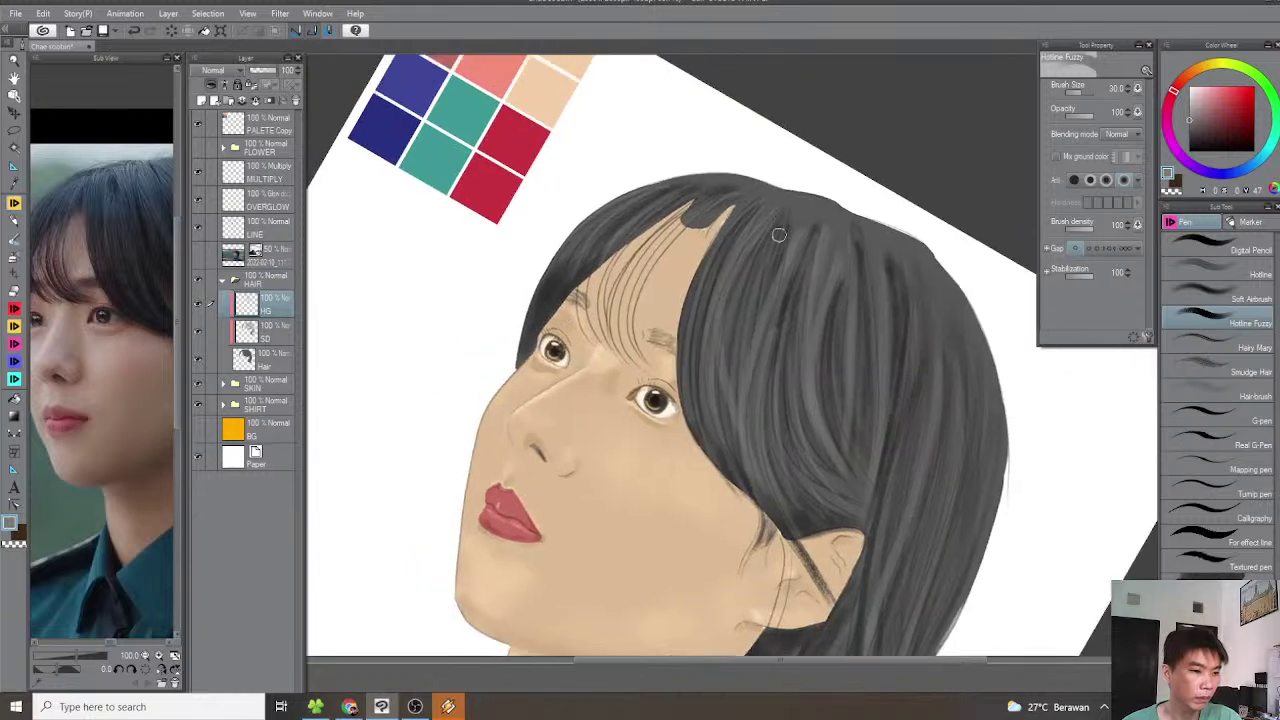
Widen the highlights in the front hair near the parting with the brush at size 30
mouse_move(760, 272)
mouse_down()
mouse_move(818, 314)
mouse_move(687, 294)
mouse_up()
scroll(773, 271, down, 2)
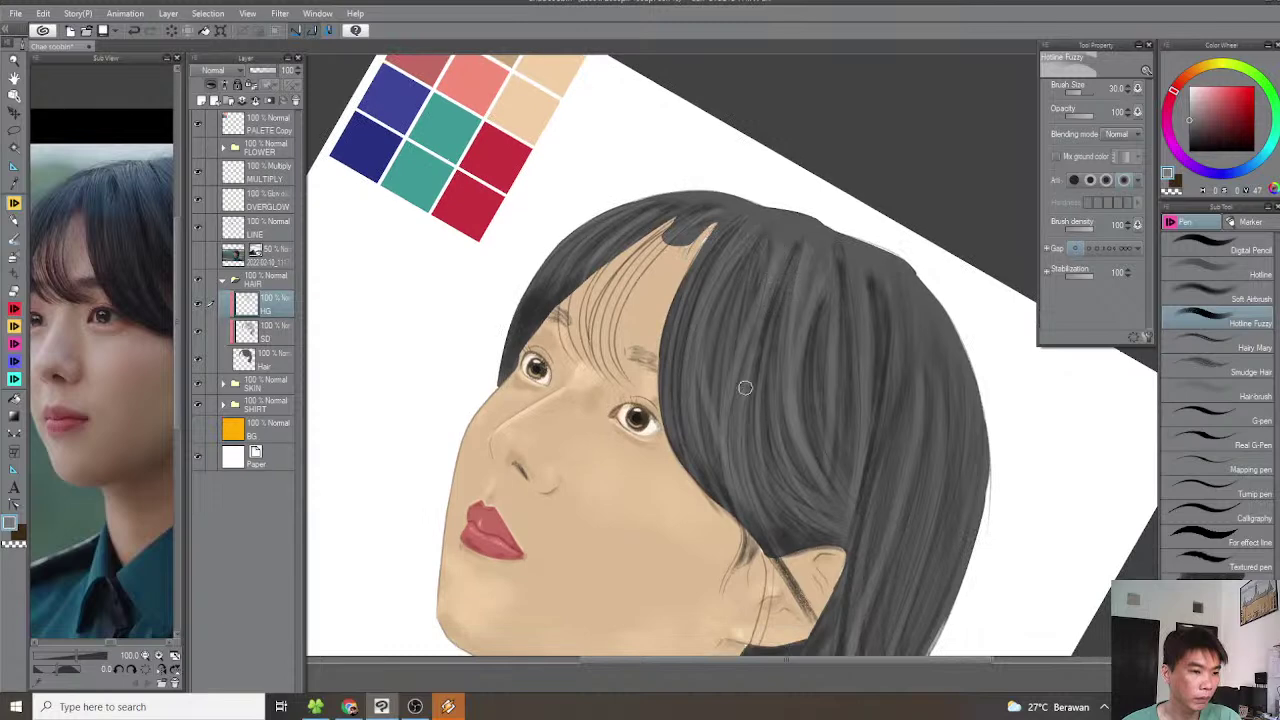
drag(775, 340, 766, 285)
key(asciicircum)
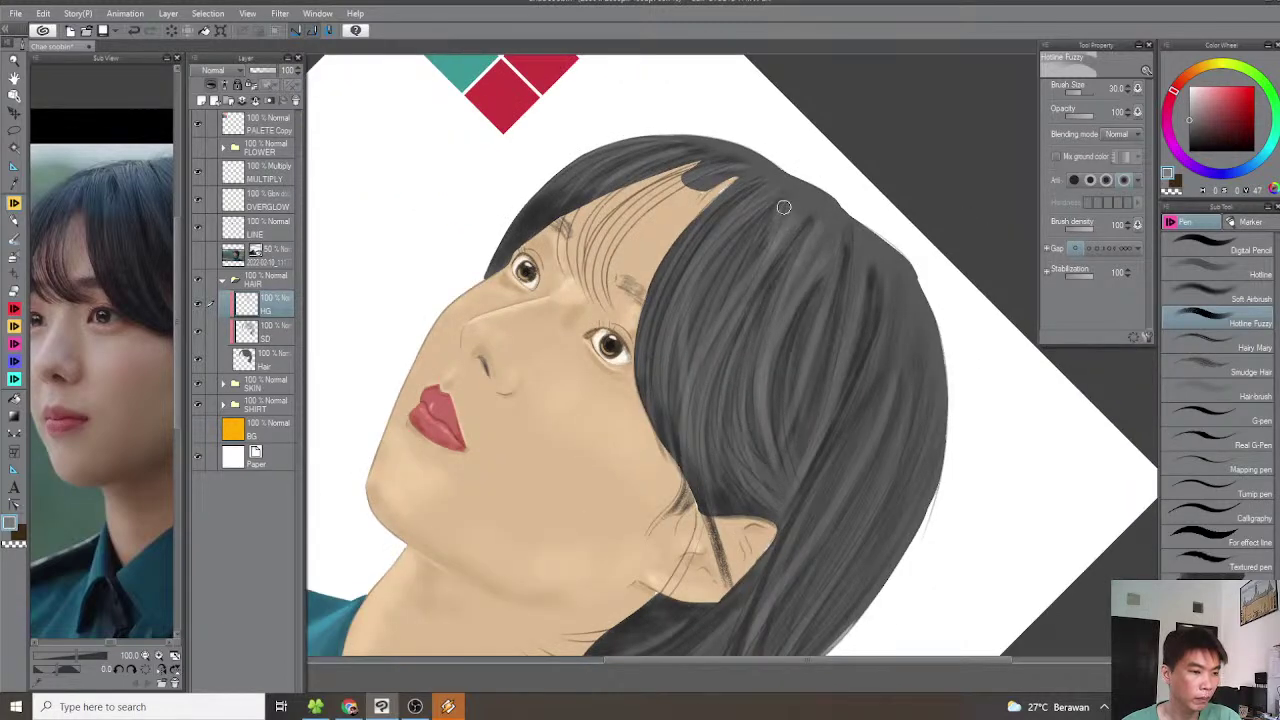
drag(783, 204, 737, 292)
scroll(712, 313, down, 2)
scroll(734, 320, down, 1)
key(minus)
key(minus)
key(minus)
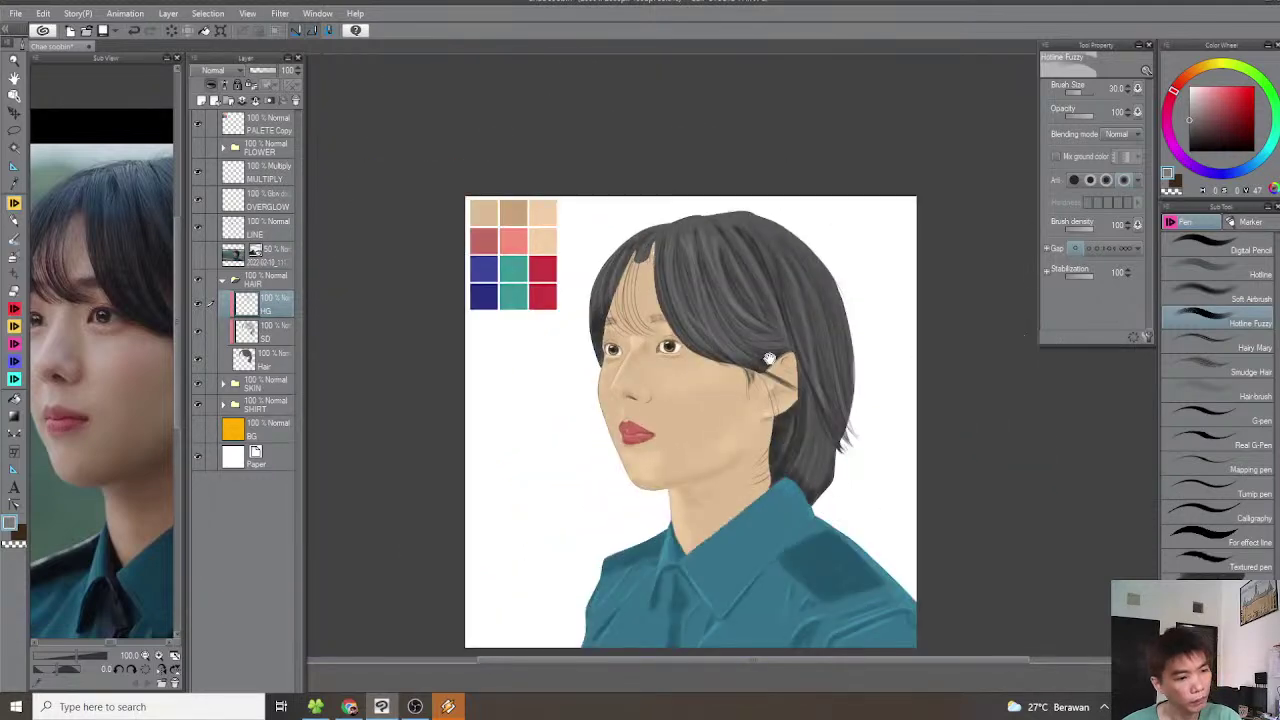
drag(766, 357, 748, 353)
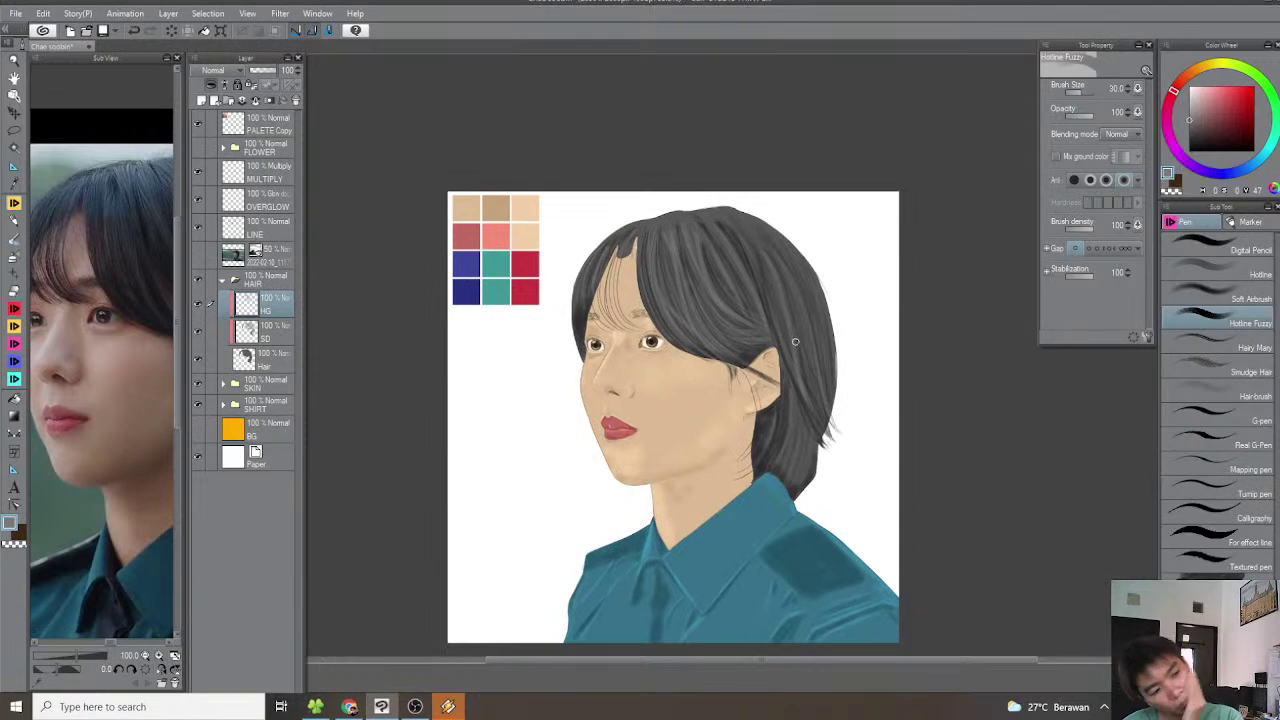
On the Hair layer, darken a loose forehead strand and the short hairs at the parting in dark grey with the brush at size 12
click(272, 359)
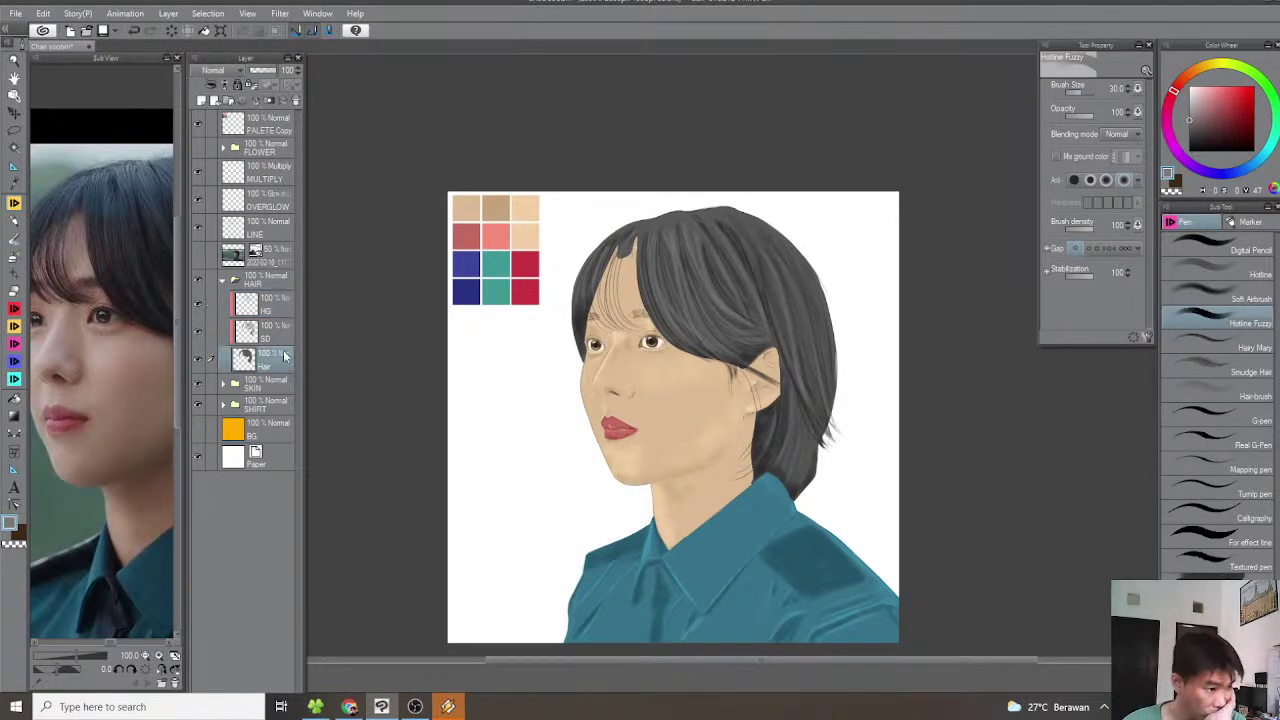
scroll(589, 240, up, 5)
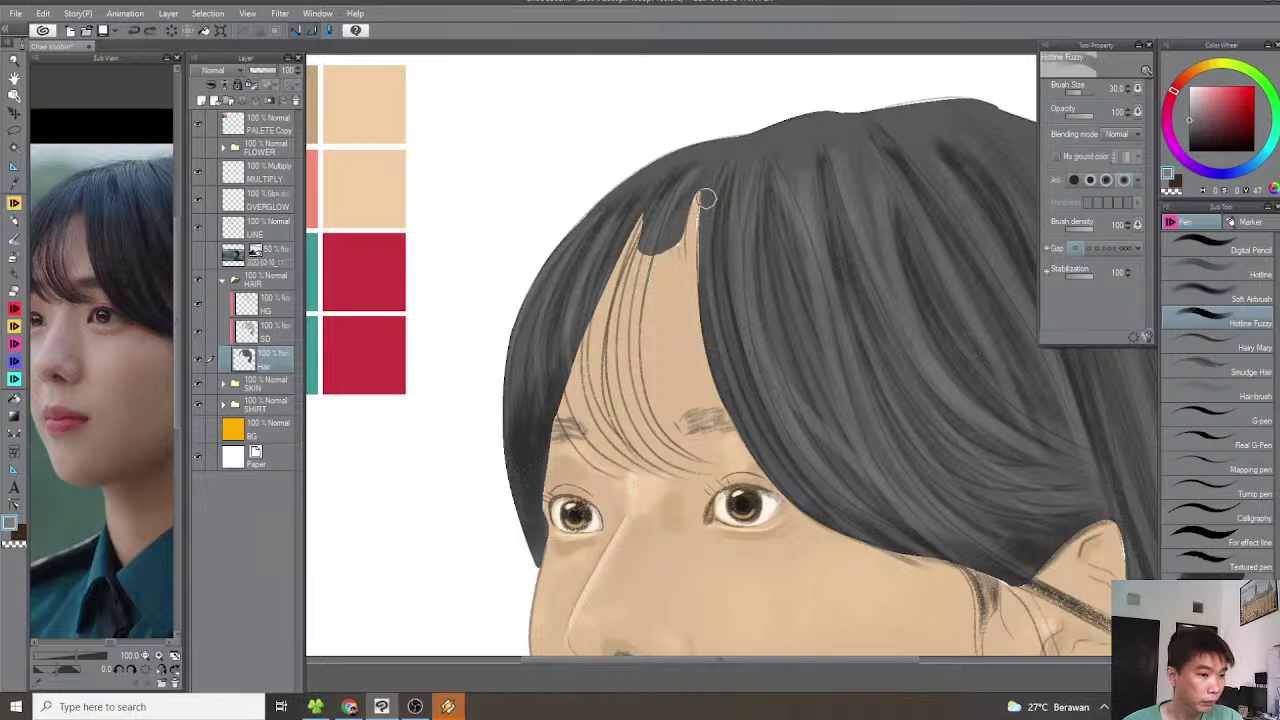
scroll(703, 207, up, 3)
scroll(623, 271, up, 2)
mouse_move(608, 286)
mouse_down()
mouse_move(734, 217)
mouse_move(783, 215)
mouse_move(769, 200)
mouse_move(745, 288)
mouse_move(735, 252)
mouse_move(682, 302)
mouse_up()
key(bracketleft)
key(bracketleft)
key(bracketleft)
key(bracketleft)
key(bracketleft)
key(asciicircum)
mouse_move(754, 246)
mouse_down()
mouse_move(714, 286)
mouse_move(723, 280)
mouse_up()
drag(756, 246, 718, 290)
drag(828, 224, 774, 252)
drag(826, 225, 778, 256)
drag(769, 232, 890, 182)
key(asciicircum)
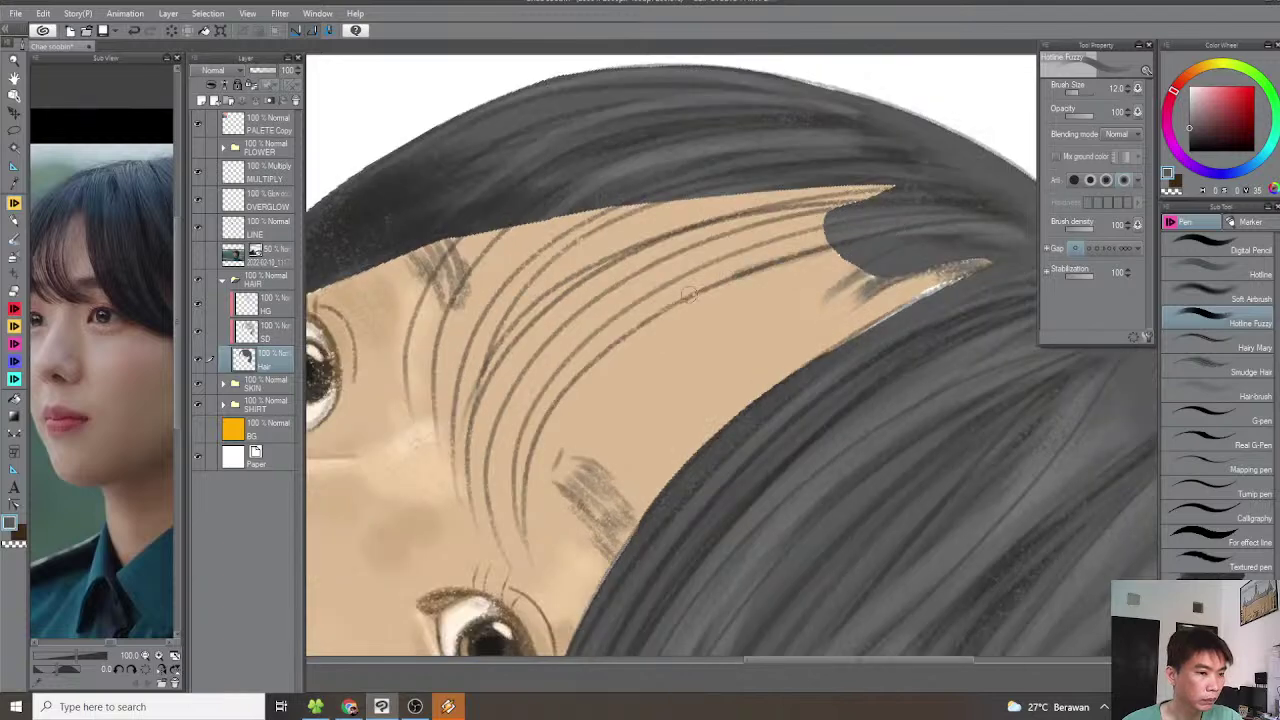
Fill the gaps between the loose forehead strands with soft grey strokes, using the brush at size 20
key(bracketright)
key(bracketright)
key(bracketright)
mouse_move(902, 209)
mouse_down()
mouse_move(603, 311)
mouse_move(497, 400)
mouse_move(494, 433)
mouse_move(691, 237)
mouse_up()
drag(780, 212, 453, 451)
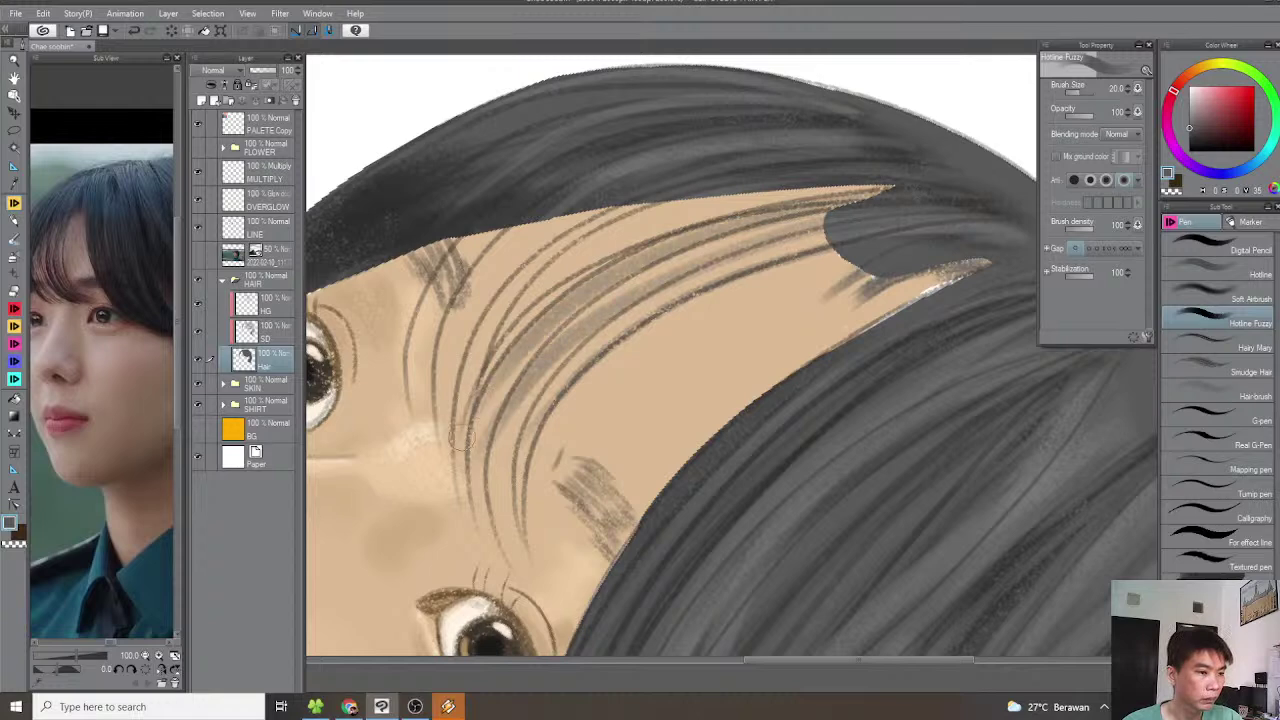
mouse_move(895, 199)
mouse_down()
mouse_move(711, 216)
mouse_move(472, 337)
mouse_move(601, 242)
mouse_up()
mouse_move(836, 185)
mouse_down()
mouse_move(714, 190)
mouse_move(600, 236)
mouse_up()
mouse_move(638, 210)
mouse_down()
mouse_move(720, 198)
mouse_move(522, 371)
mouse_up()
mouse_move(593, 286)
mouse_down()
mouse_move(577, 344)
mouse_move(466, 406)
mouse_up()
drag(546, 280, 468, 410)
drag(524, 322, 480, 462)
drag(542, 382, 554, 297)
Break up the far-side hairline with fuzzy strokes running from the parting down over the forehead at size 20
mouse_move(950, 188)
mouse_down()
mouse_move(748, 268)
mouse_move(616, 372)
mouse_move(578, 498)
mouse_up()
mouse_move(800, 188)
mouse_down()
mouse_move(583, 331)
mouse_move(558, 492)
mouse_up()
mouse_move(842, 156)
mouse_down()
mouse_move(600, 258)
mouse_move(580, 358)
mouse_move(552, 372)
mouse_up()
mouse_move(628, 212)
mouse_down()
mouse_move(506, 292)
mouse_move(499, 333)
mouse_up()
key(minus)
drag(665, 228, 680, 266)
drag(690, 215, 555, 266)
drag(872, 144, 757, 177)
drag(553, 244, 820, 156)
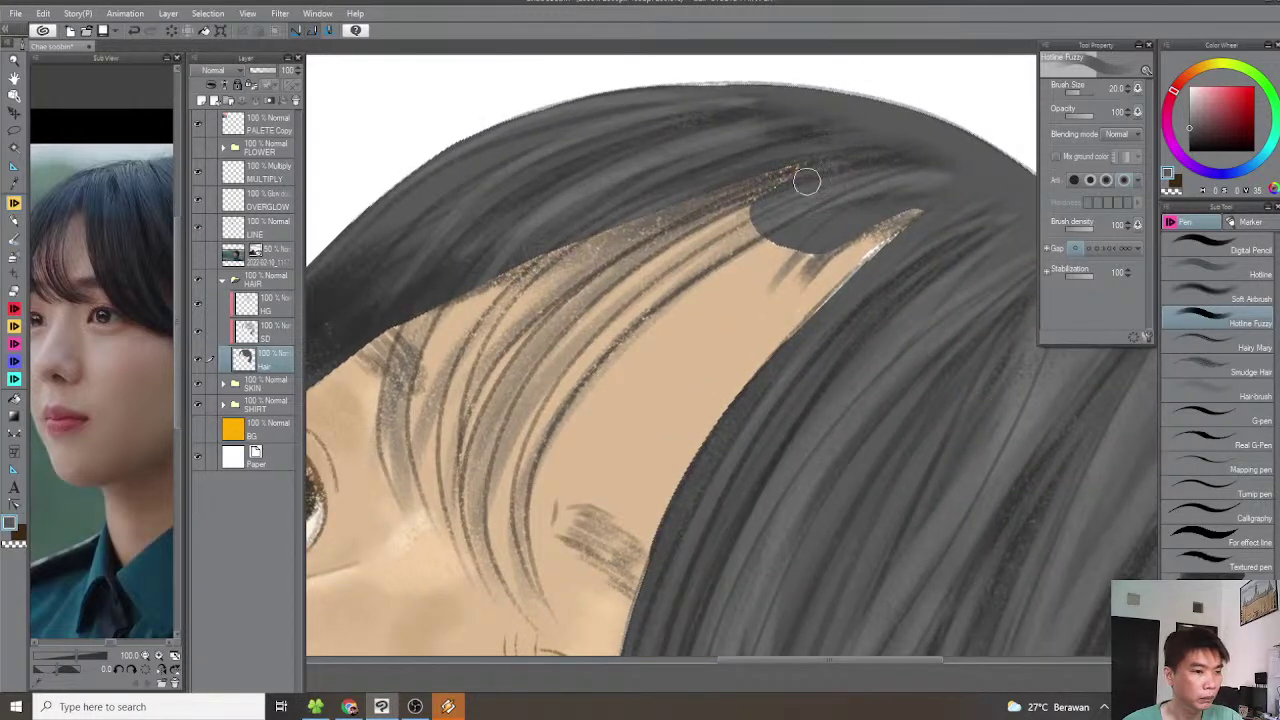
Cover the narrow skin gap at the tip of the parting with hair strokes at size 20
key(minus)
drag(771, 220, 595, 342)
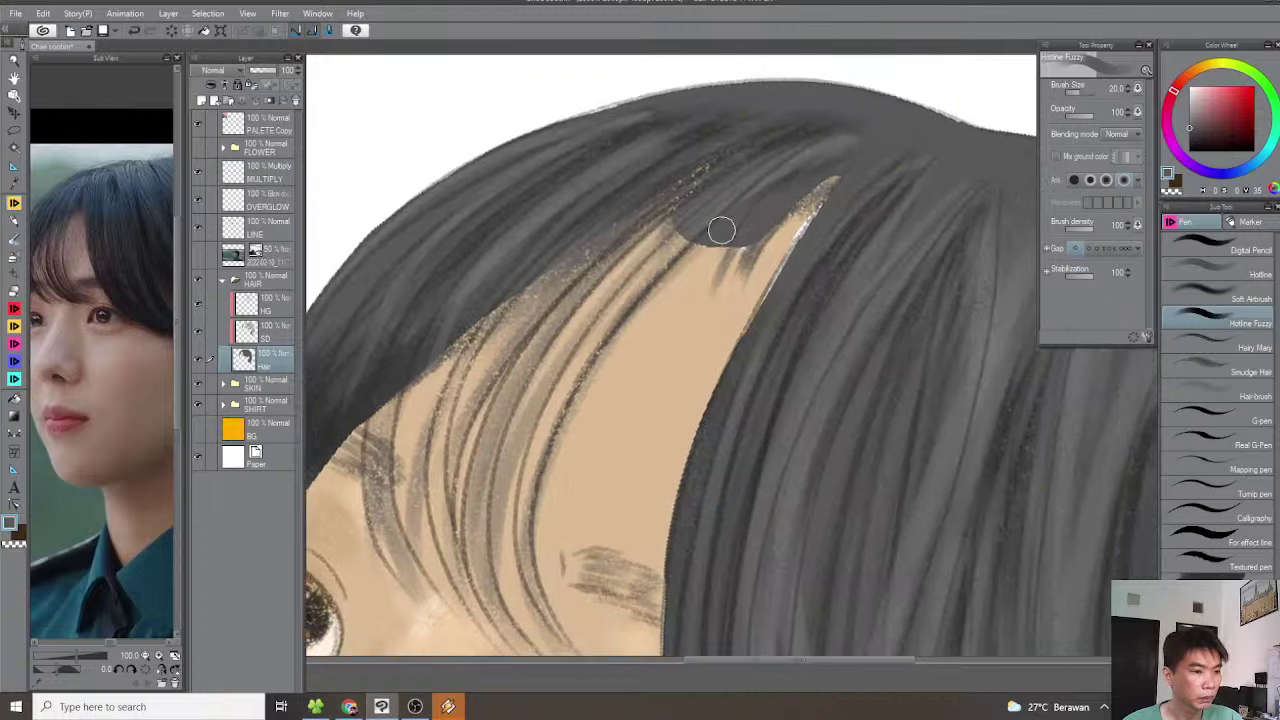
drag(831, 184, 788, 222)
mouse_move(846, 161)
mouse_down()
mouse_move(774, 231)
mouse_move(771, 279)
mouse_up()
scroll(782, 241, down, 4)
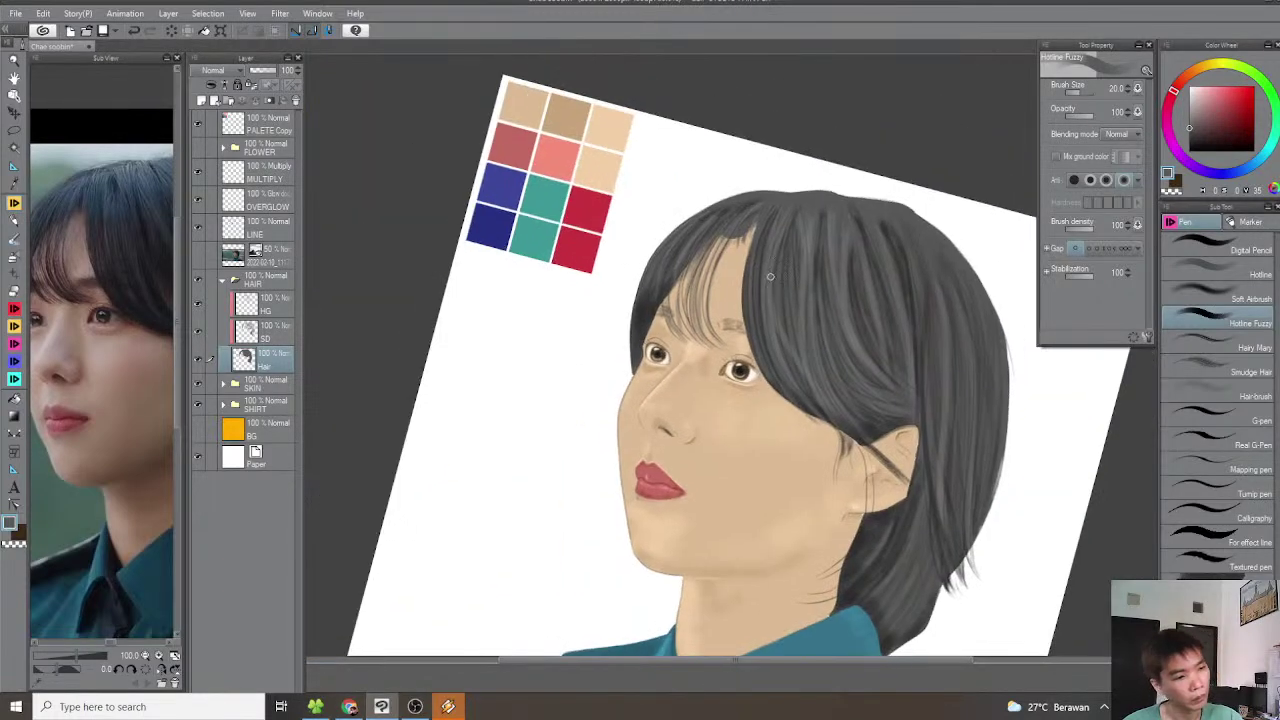
Fill the hairline at the top of the forehead and along its far side with the brush at size 40
scroll(765, 278, up, 6)
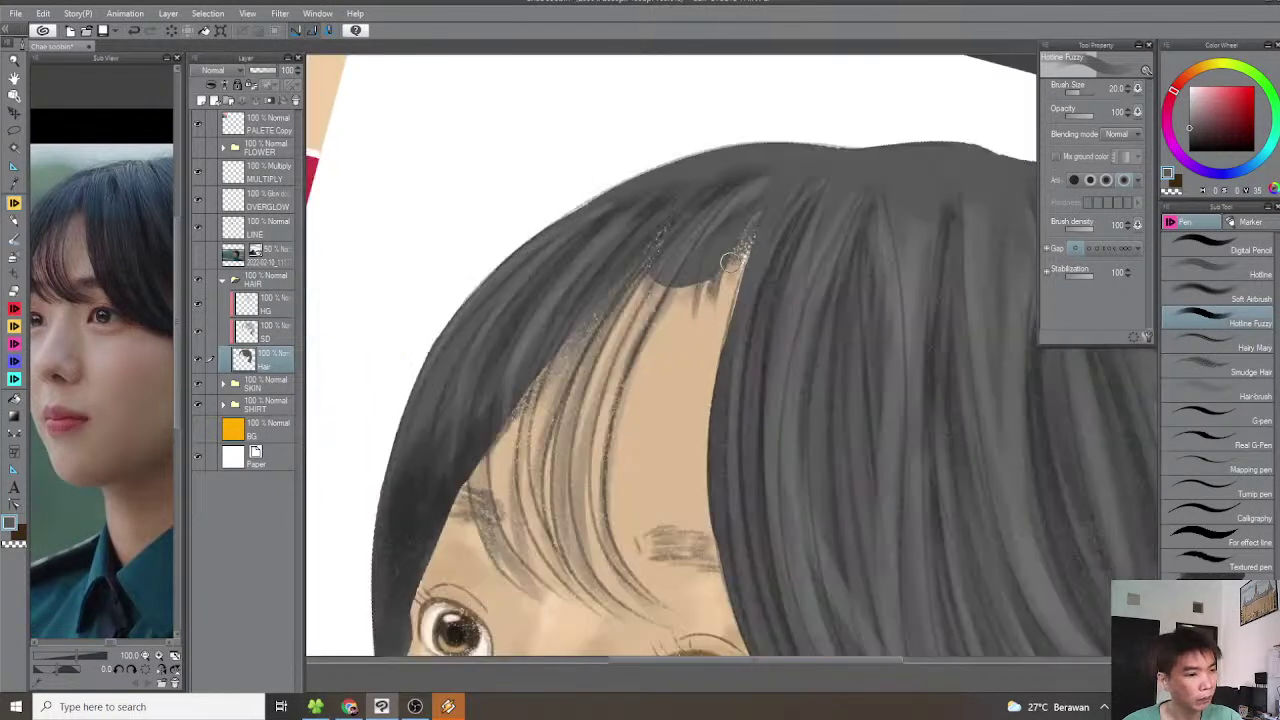
key(])
key(])
drag(678, 266, 630, 297)
drag(666, 254, 625, 290)
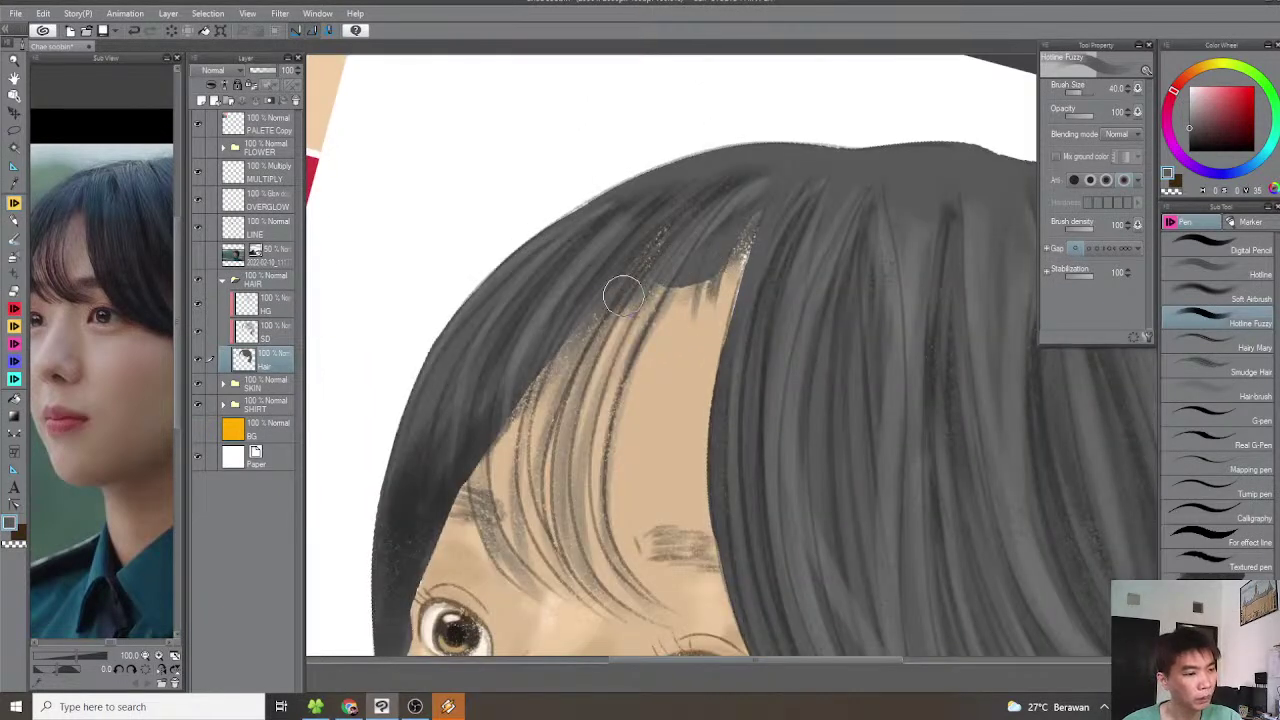
drag(741, 245, 773, 194)
drag(640, 294, 534, 361)
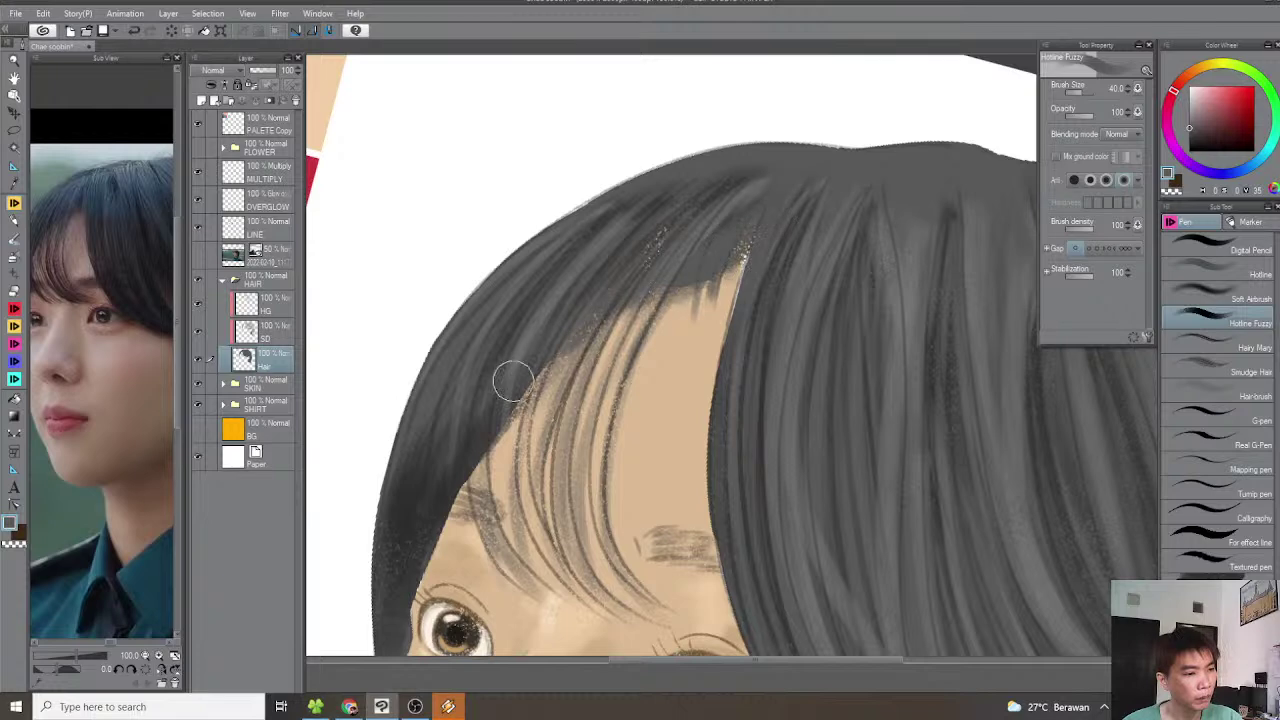
Paint thicker hair locks with a smaller brush, sweeping from the parting over the forehead into the loose strands
scroll(786, 220, down, 2)
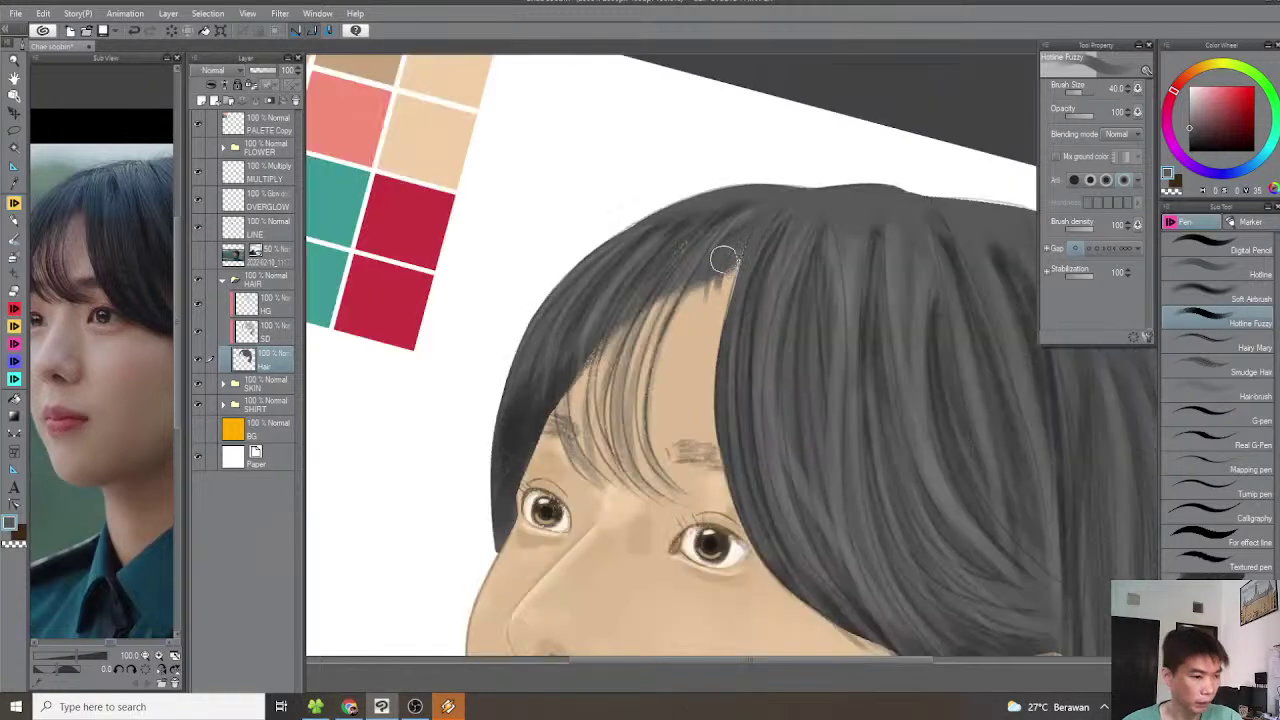
drag(741, 253, 738, 280)
key(^)
key(^)
key(^)
scroll(746, 294, up, 1)
key([)
key([)
drag(814, 236, 660, 364)
drag(846, 215, 637, 385)
drag(708, 320, 724, 380)
mouse_move(816, 223)
mouse_down()
mouse_move(591, 322)
mouse_move(675, 282)
mouse_up()
mouse_move(754, 250)
mouse_down()
mouse_move(582, 338)
mouse_move(522, 422)
mouse_move(645, 274)
mouse_move(535, 373)
mouse_up()
Paint thin strands from the far-side hairline over the forehead with the brush at size 10
key([)
key([)
key([)
mouse_move(704, 238)
mouse_down()
mouse_move(563, 325)
mouse_move(587, 313)
mouse_up()
drag(662, 272, 523, 388)
mouse_move(666, 244)
mouse_down()
mouse_move(578, 322)
mouse_move(533, 316)
mouse_move(504, 349)
mouse_up()
drag(637, 229, 512, 337)
drag(613, 229, 499, 355)
drag(593, 241, 502, 332)
drag(528, 238, 470, 350)
Extend the loose forehead strands down towards the eyebrows with fine strokes at size 10
mouse_move(618, 273)
mouse_down()
mouse_move(526, 462)
mouse_move(517, 366)
mouse_move(521, 466)
mouse_up()
drag(549, 280, 513, 427)
drag(546, 278, 495, 374)
drag(566, 262, 524, 318)
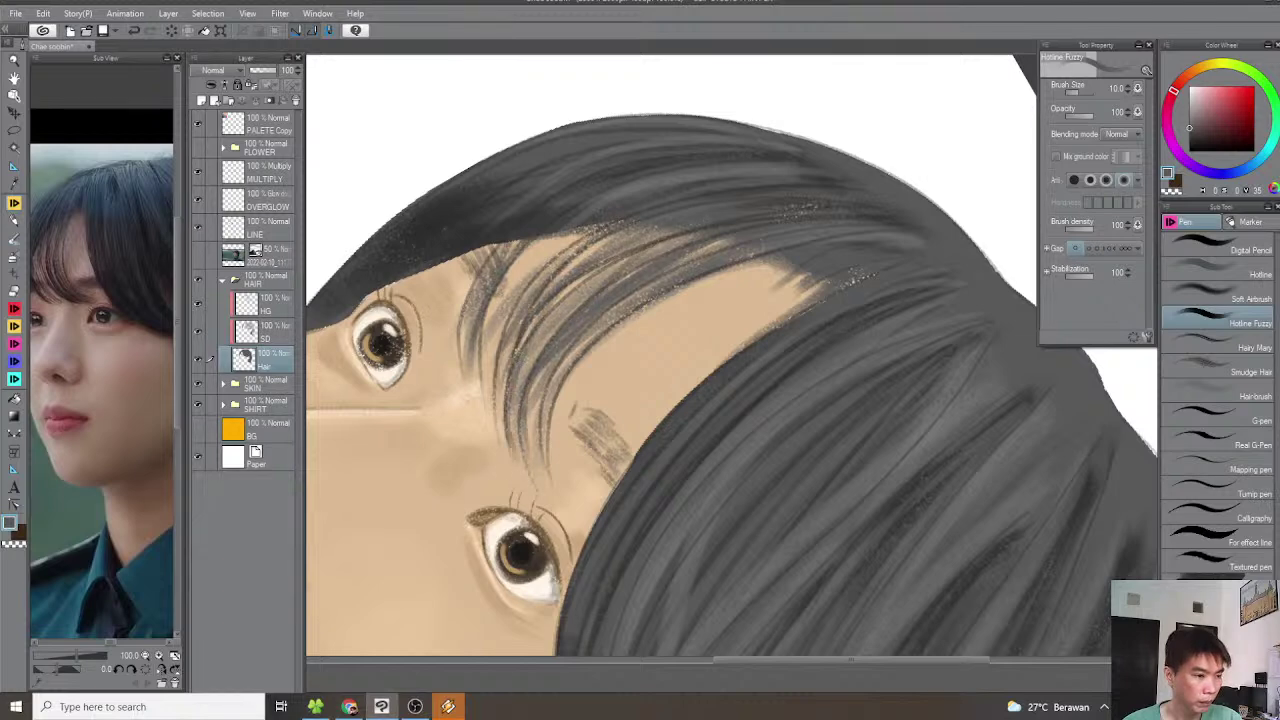
drag(690, 235, 611, 270)
key(minus)
key(minus)
key(minus)
mouse_move(730, 241)
mouse_down()
mouse_move(689, 255)
mouse_move(743, 286)
mouse_up()
scroll(731, 225, down, 5)
key(minus)
scroll(741, 284, up, 1)
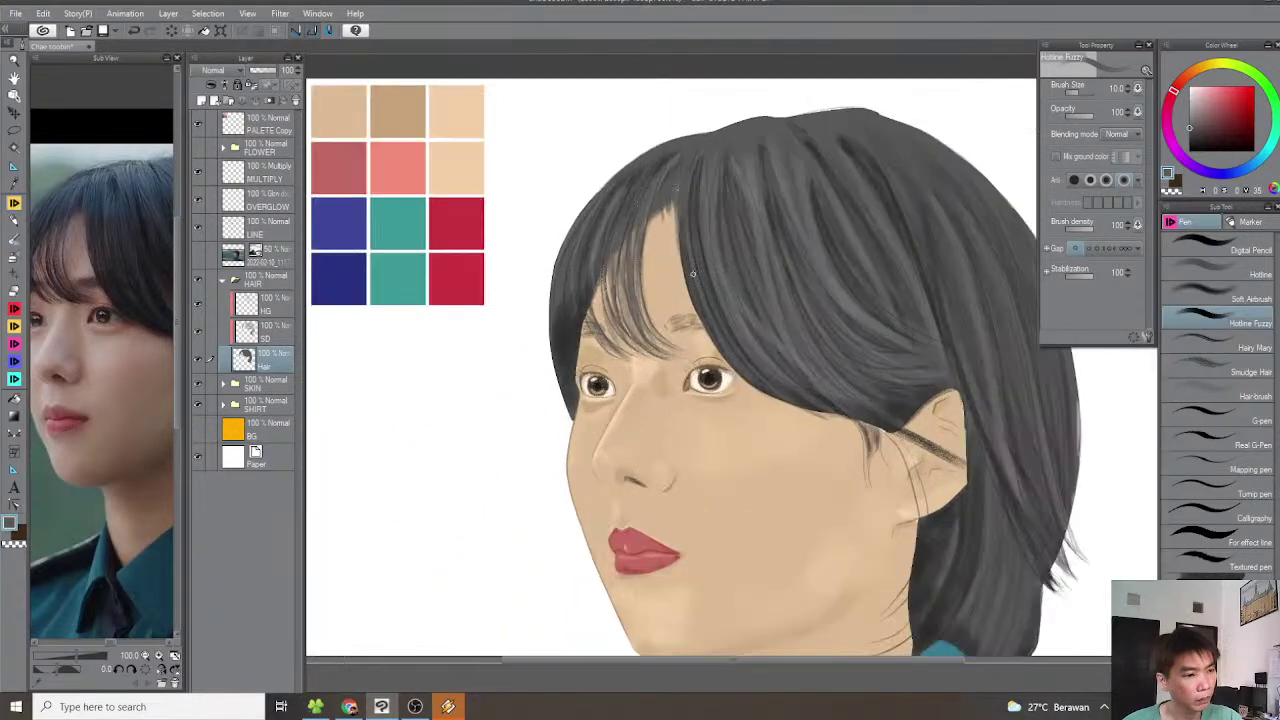
Draw long thin stray strands along the inner edge of the side-swept fringe, past the near eye, with the G-pen at size 8
scroll(675, 280, up, 1)
scroll(693, 277, down, 1)
key(asciicircum)
key(asciicircum)
key(asciicircum)
key(asciicircum)
key(asciicircum)
scroll(750, 266, up, 2)
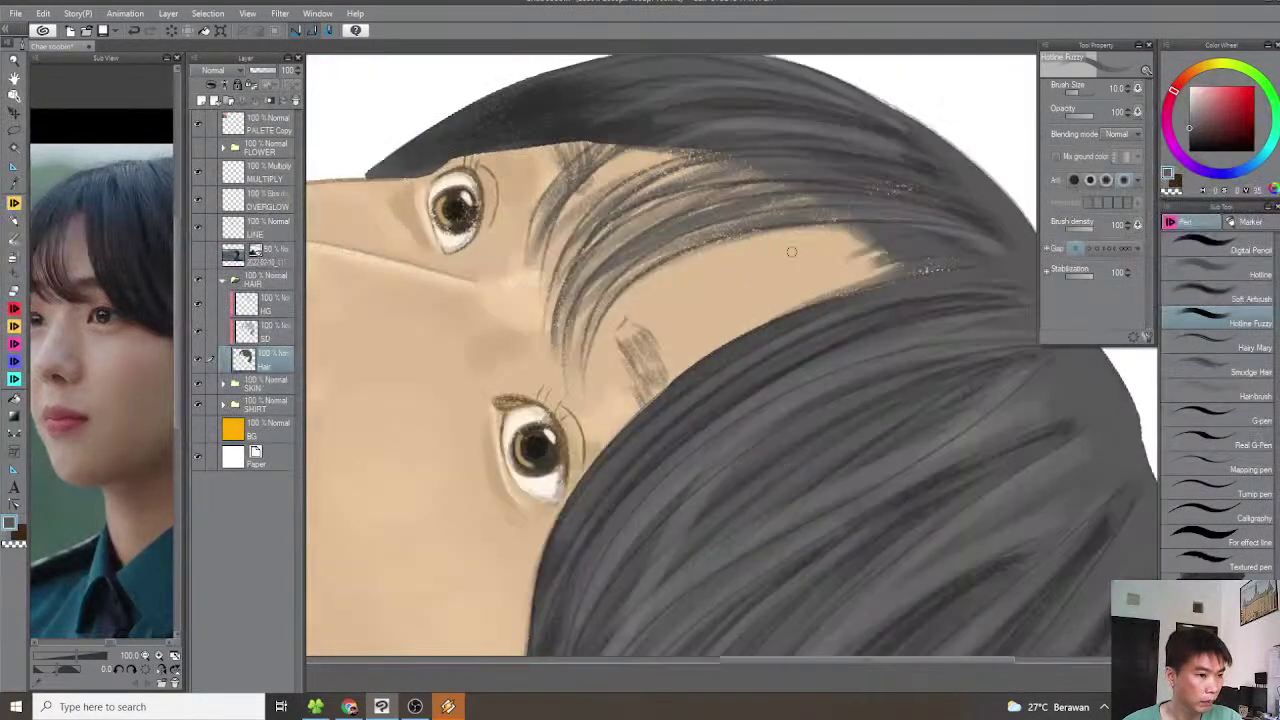
click(1230, 417)
drag(950, 248, 996, 210)
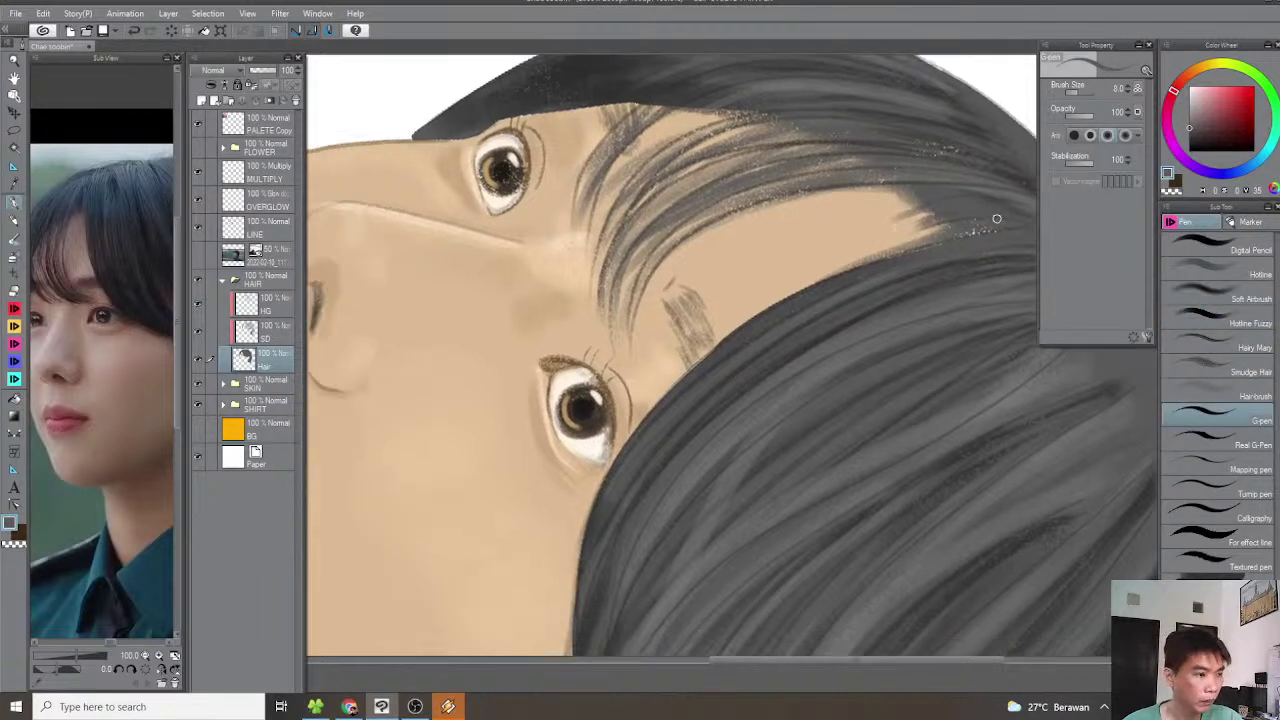
drag(601, 420, 575, 606)
scroll(597, 540, down, 1)
drag(670, 448, 703, 360)
scroll(778, 291, up, 1)
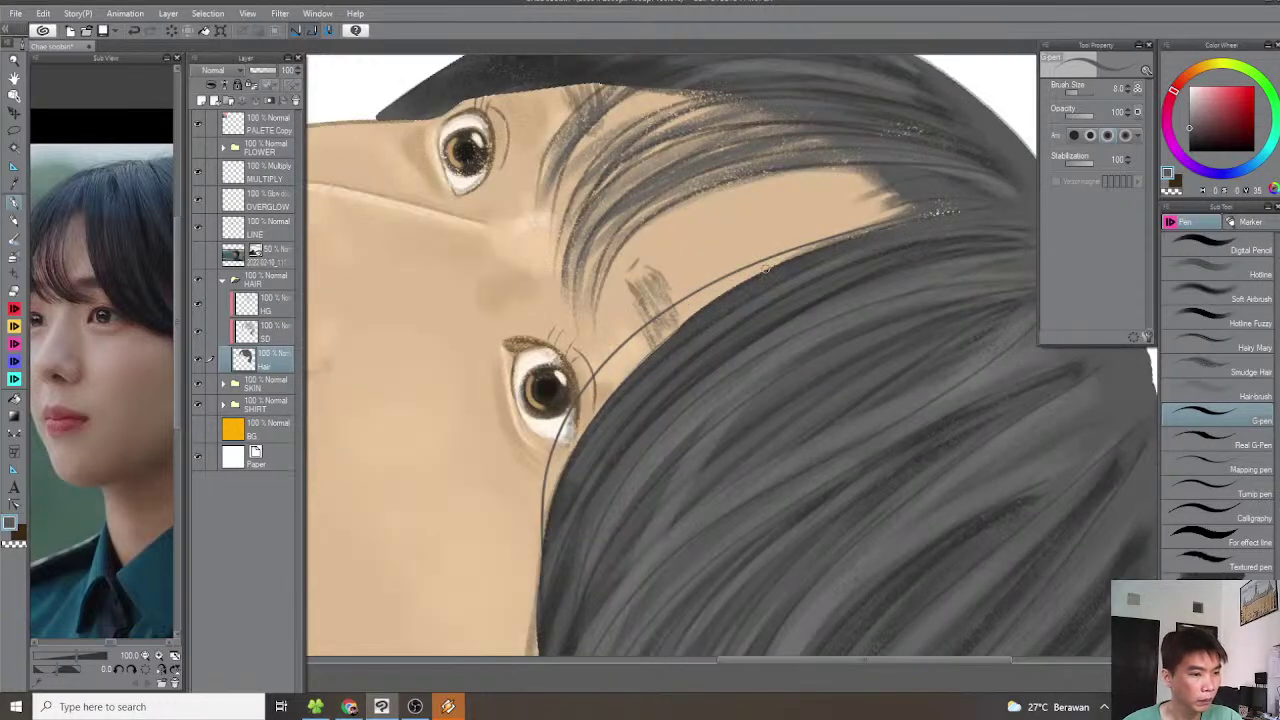
drag(615, 430, 623, 472)
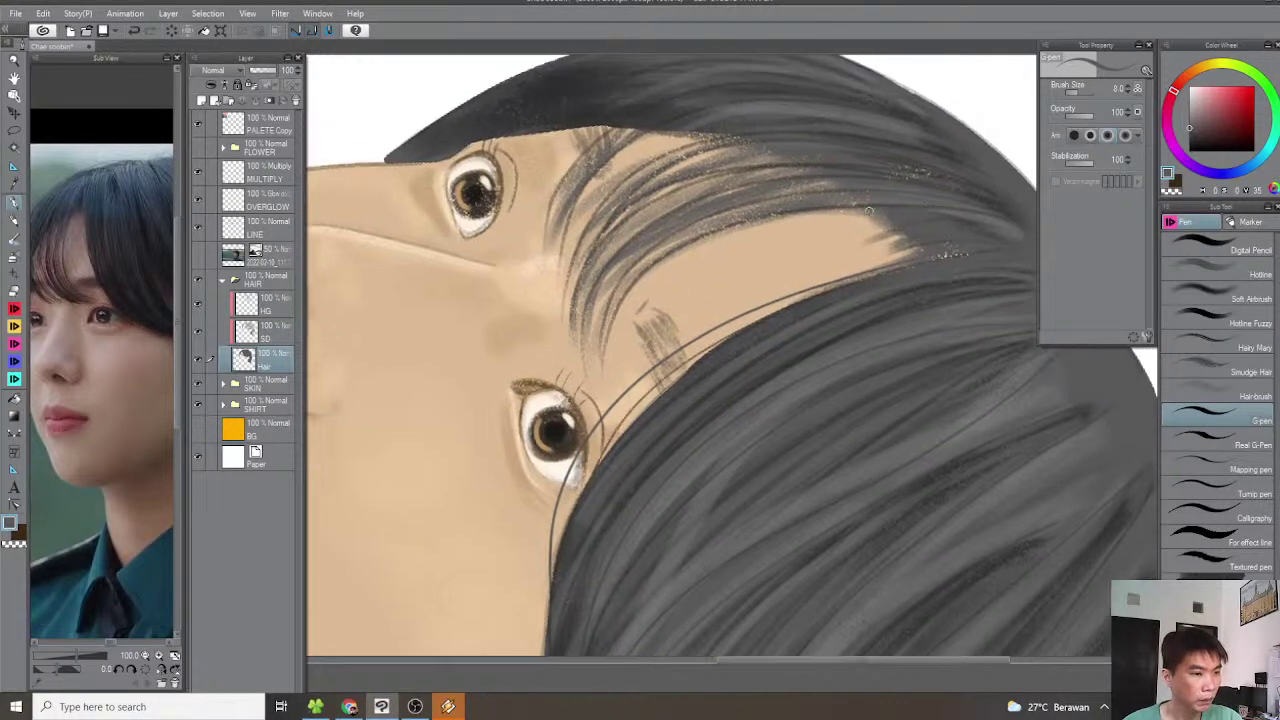
scroll(605, 335, up, 1)
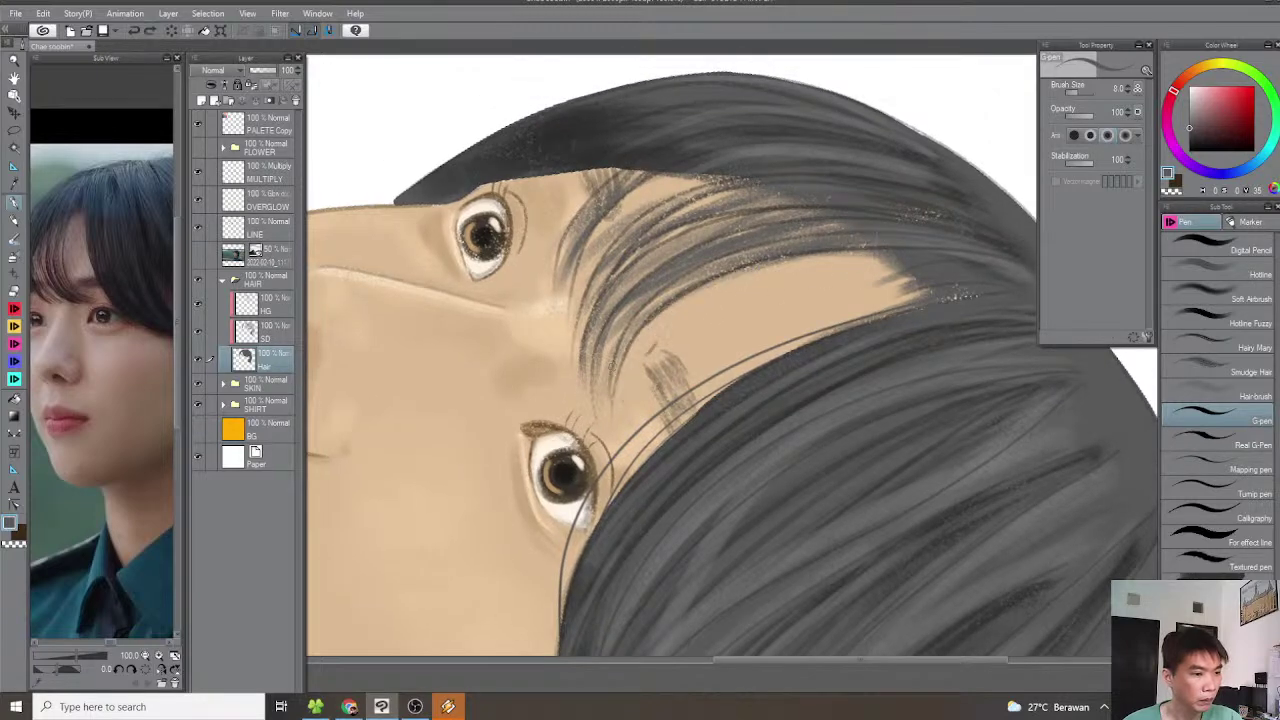
scroll(694, 333, up, 1)
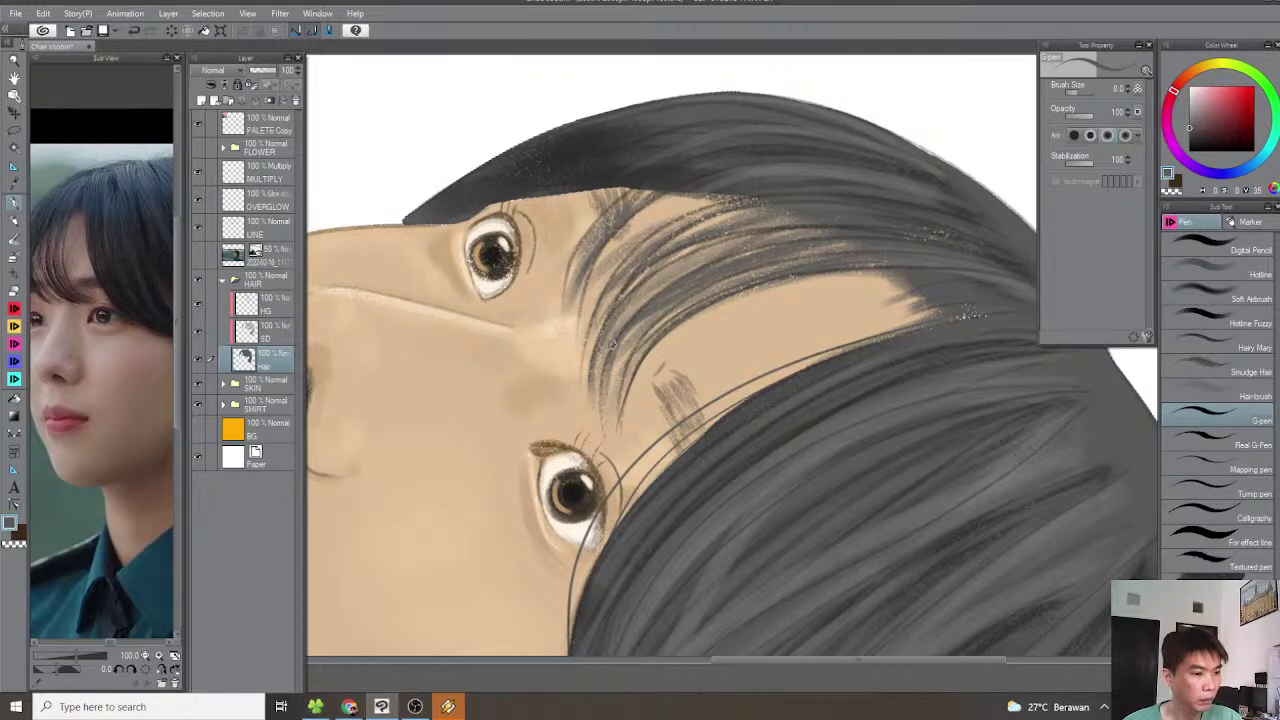
scroll(618, 380, down, 1)
key(minus)
key(minus)
key(minus)
key(minus)
key(minus)
scroll(692, 356, down, 2)
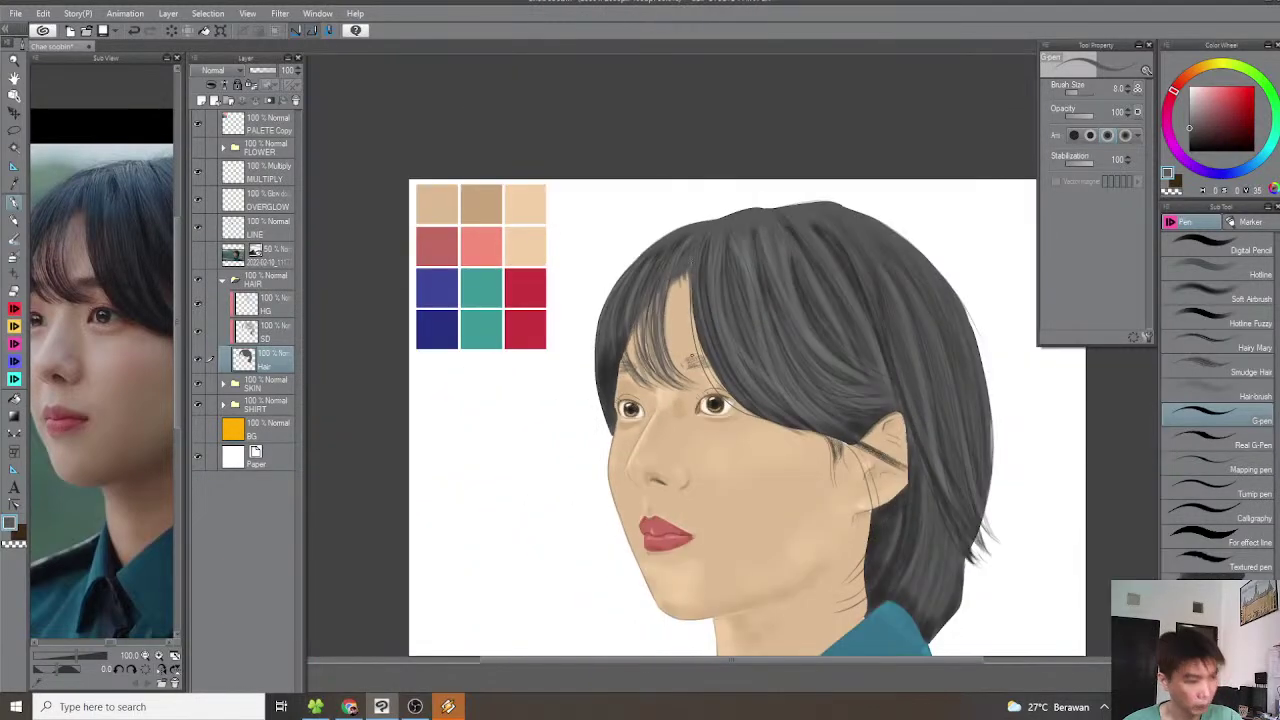
drag(699, 347, 708, 306)
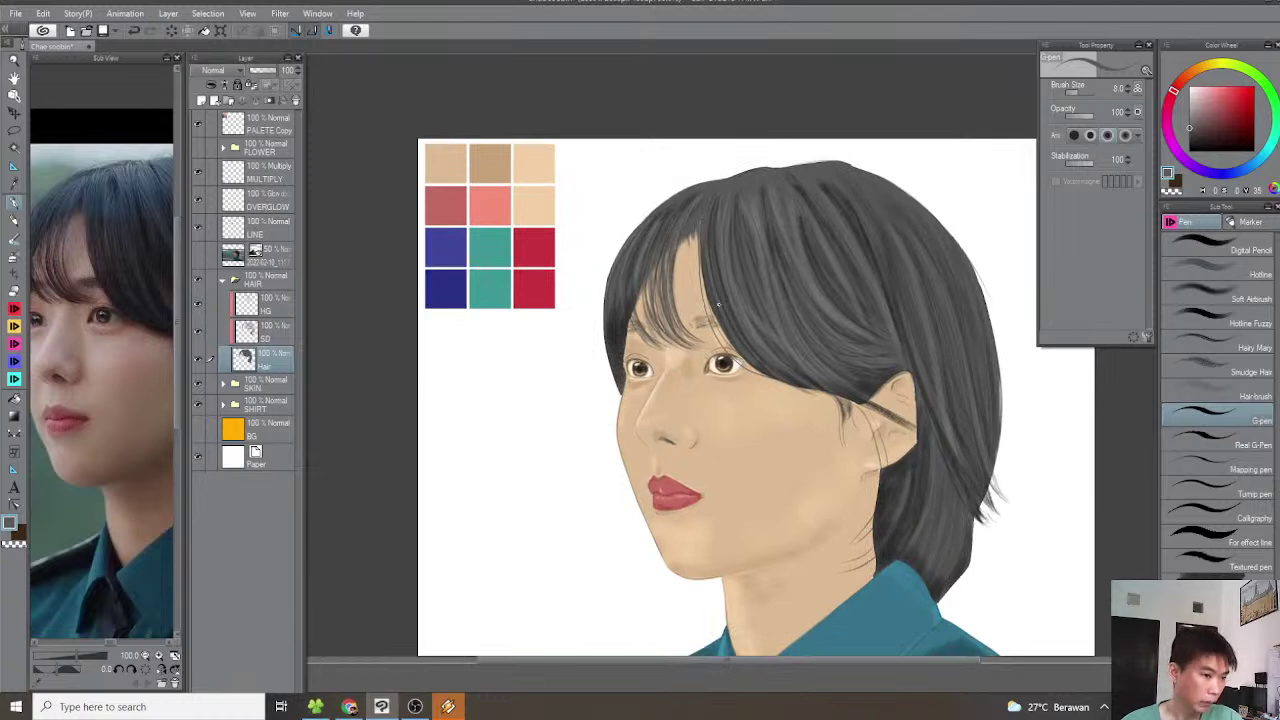
scroll(707, 302, up, 4)
mouse_move(702, 276)
mouse_down()
mouse_move(690, 307)
mouse_move(743, 278)
mouse_up()
Shade the hairline and the gaps between the loose forehead strands softly with the Hotline Fuzzy brush at size 70
click(1210, 319)
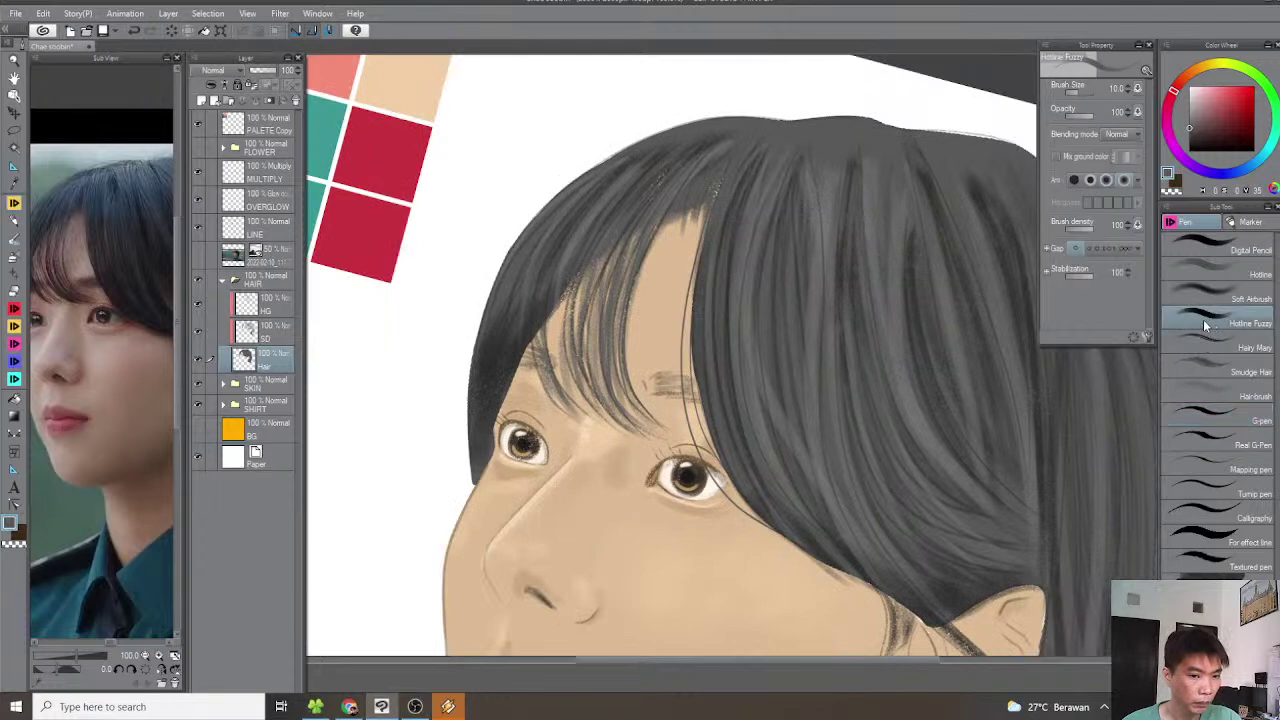
scroll(745, 208, up, 2)
key(bracketright)
key(bracketright)
key(bracketright)
key(bracketright)
key(bracketright)
key(bracketright)
key(bracketright)
key(bracketright)
drag(671, 183, 625, 281)
mouse_move(650, 222)
mouse_down()
mouse_move(648, 290)
mouse_move(620, 340)
mouse_up()
scroll(704, 247, down, 2)
mouse_move(697, 202)
mouse_down()
mouse_move(635, 315)
mouse_move(655, 300)
mouse_move(660, 350)
mouse_up()
mouse_move(703, 258)
mouse_down()
mouse_move(700, 397)
mouse_move(676, 338)
mouse_up()
key(minus)
drag(581, 248, 542, 355)
drag(568, 282, 526, 394)
drag(742, 304, 680, 211)
Brush soft hair shading onto the sideburn, the strand crossing the ear and the ear's upper edge at size 70
mouse_move(733, 403)
mouse_down()
mouse_move(876, 457)
mouse_move(796, 336)
mouse_move(829, 417)
mouse_up()
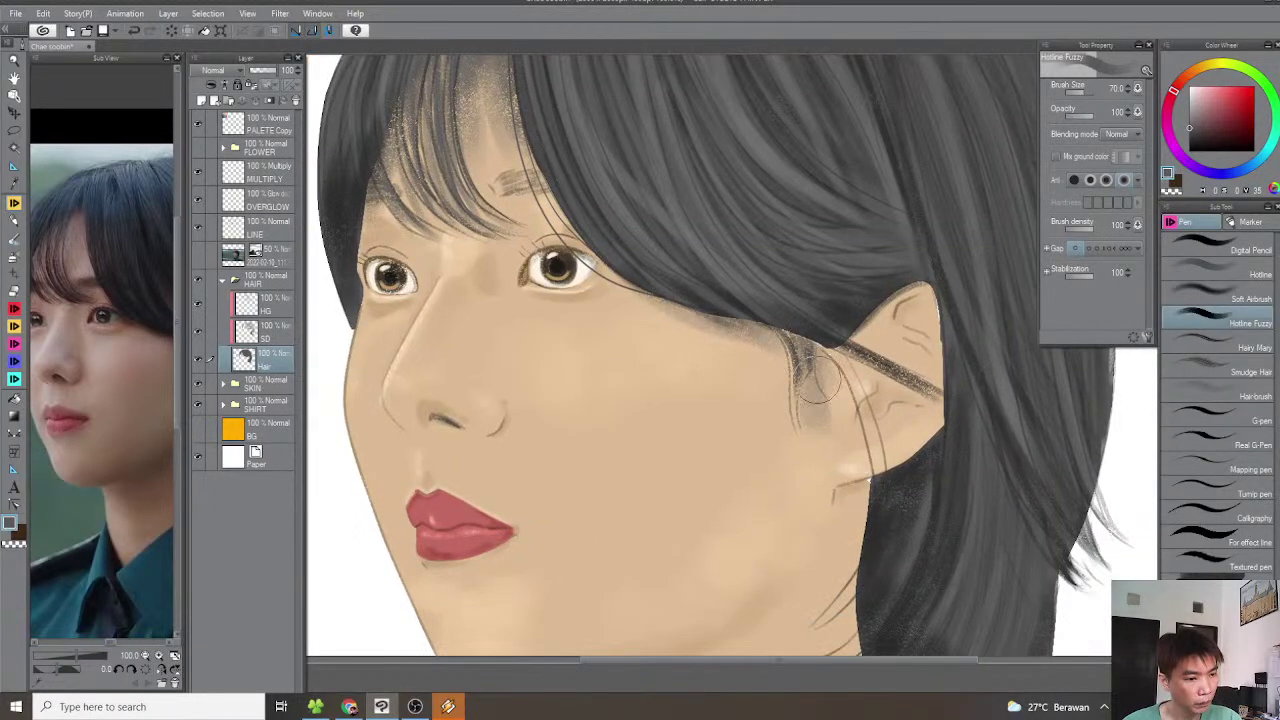
mouse_move(862, 326)
mouse_down()
mouse_move(914, 278)
mouse_move(934, 305)
mouse_up()
key(ctrl+z)
key(ctrl+z)
key(ctrl+z)
key(ctrl+z)
mouse_move(828, 328)
mouse_down()
mouse_move(903, 270)
mouse_move(954, 334)
mouse_move(959, 401)
mouse_up()
mouse_move(943, 287)
mouse_down()
mouse_move(957, 411)
mouse_move(905, 463)
mouse_move(882, 385)
mouse_move(919, 337)
mouse_move(870, 370)
mouse_move(903, 345)
mouse_up()
Reinforce the fringe's lower edge where it joins the strand crossing the ear, with the brush at size 20
scroll(882, 385, up, 1)
key(bracketleft)
key(bracketleft)
key(bracketleft)
key(bracketleft)
key(bracketleft)
key(bracketleft)
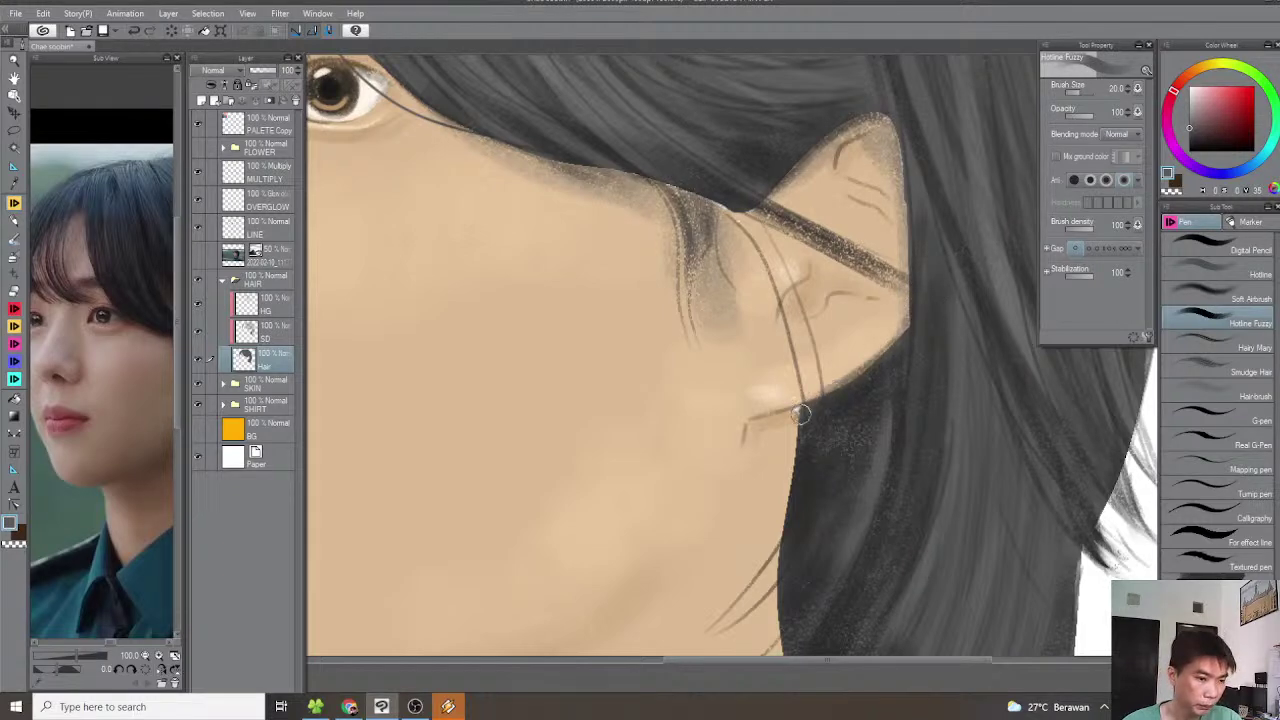
scroll(916, 306, down, 5)
scroll(916, 306, up, 6)
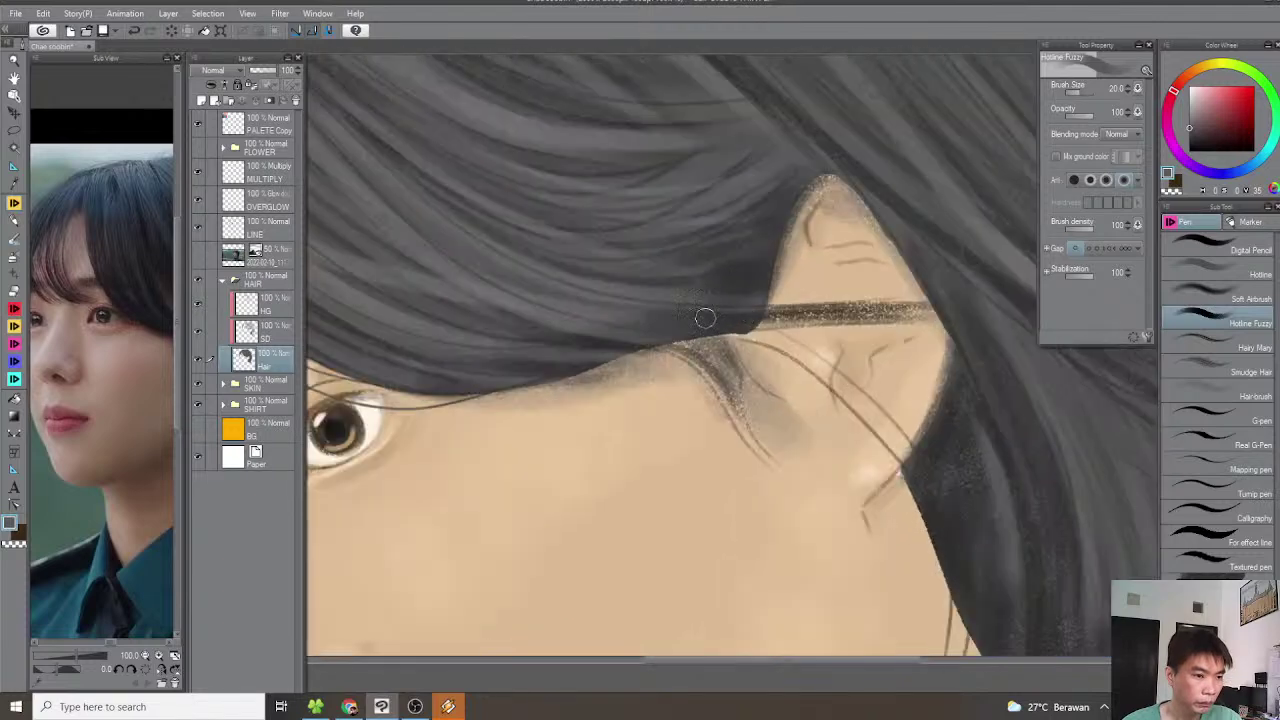
mouse_move(705, 318)
mouse_down()
mouse_move(922, 309)
mouse_move(806, 335)
mouse_move(821, 341)
mouse_up()
key(asciicircum)
key(asciicircum)
key(asciicircum)
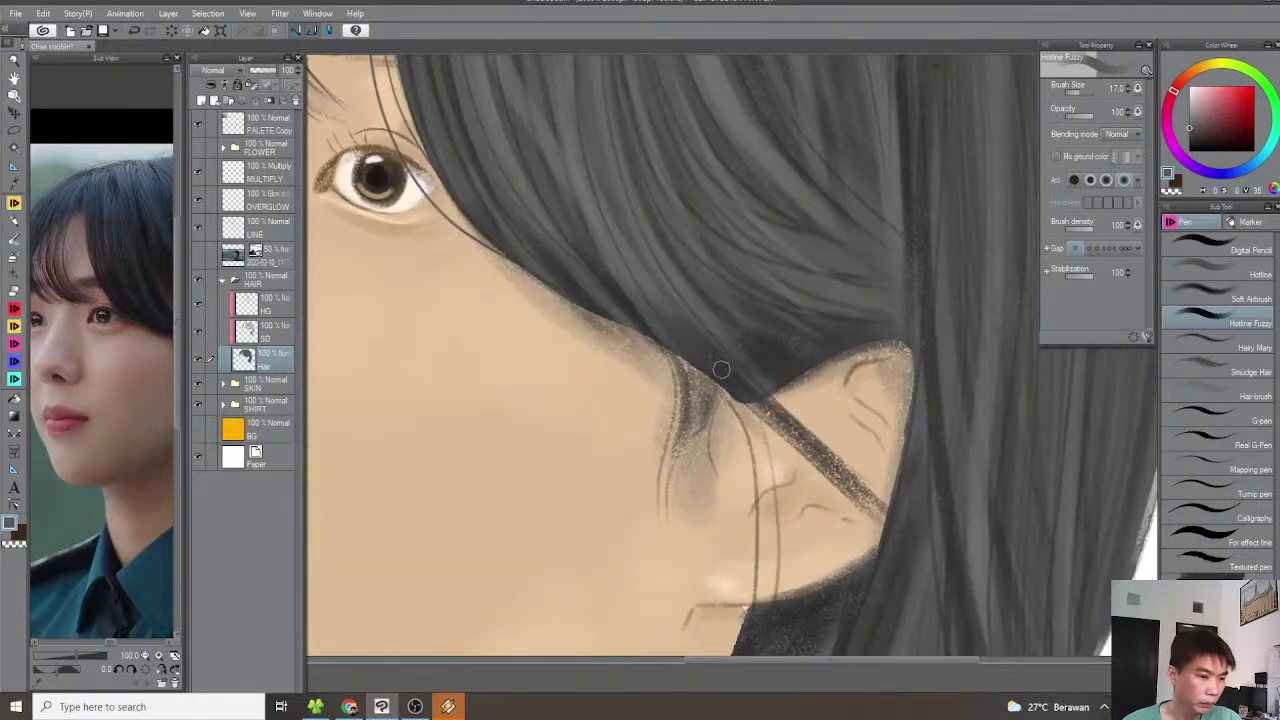
Paint fine loose strands from the end of the fringe down in front of the ear at size 8
key(bracketleft)
key(bracketleft)
key(bracketleft)
key(bracketleft)
key(bracketleft)
mouse_move(723, 389)
mouse_down()
mouse_move(715, 279)
mouse_move(749, 491)
mouse_up()
drag(745, 284, 767, 503)
scroll(770, 378, down, 4)
key(minus)
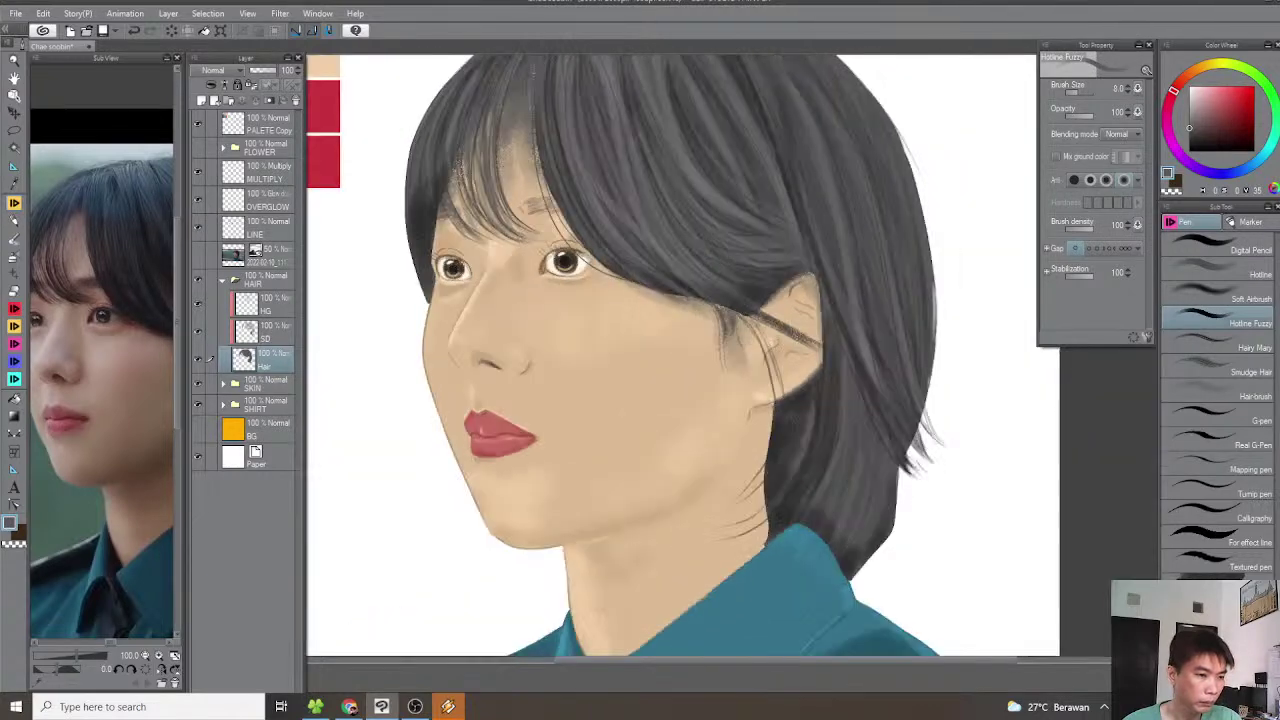
Blend the fringe's lower edge and the base of the strand crossing the ear with size 17 strokes
scroll(754, 318, up, 4)
key(bracketright)
key(bracketright)
key(bracketright)
key(bracketright)
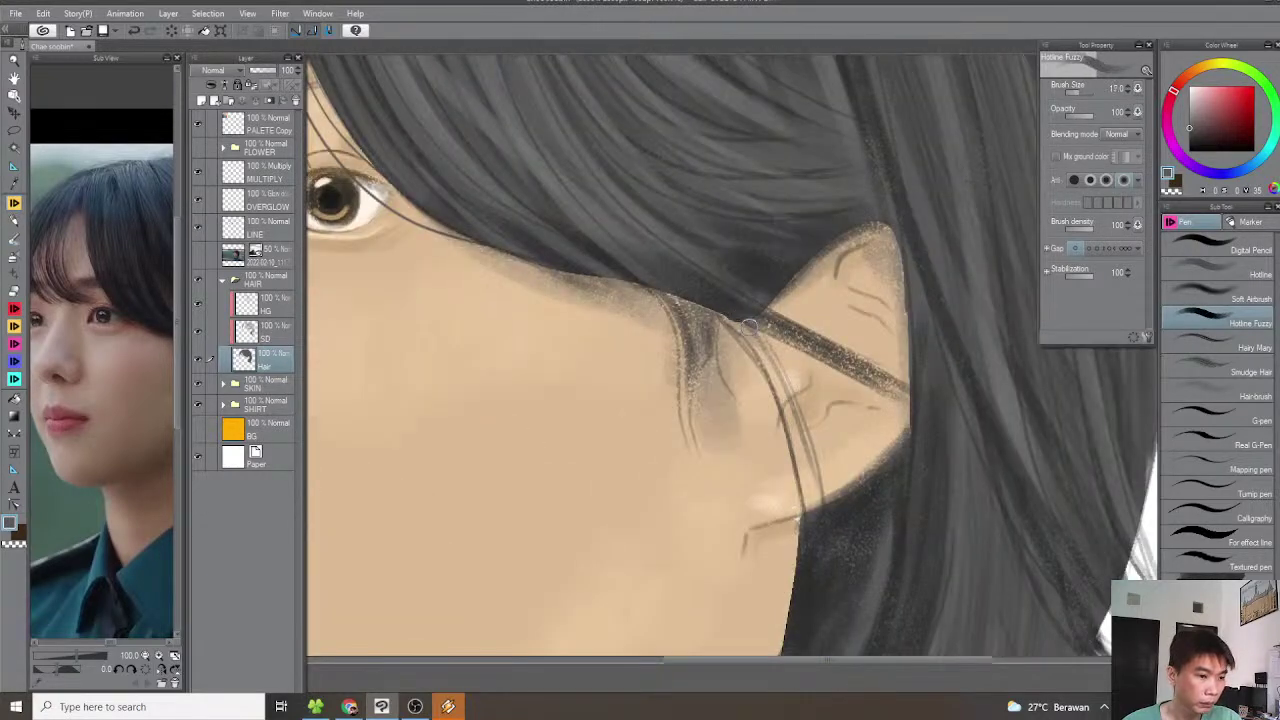
scroll(745, 310, up, 1)
mouse_move(766, 300)
mouse_down()
mouse_move(788, 309)
mouse_move(866, 275)
mouse_move(987, 265)
mouse_up()
key(minus)
key(minus)
mouse_move(448, 331)
mouse_down()
mouse_move(674, 334)
mouse_move(806, 300)
mouse_move(929, 299)
mouse_up()
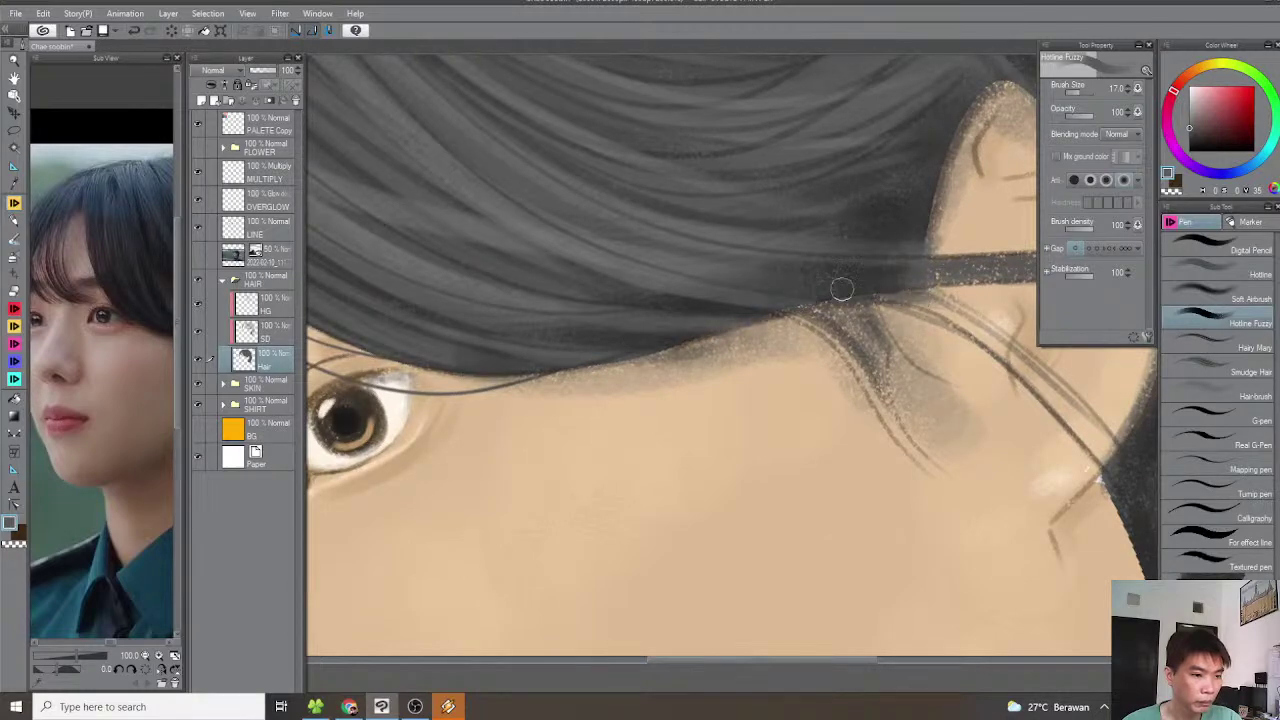
scroll(893, 289, down, 2)
key(asciicircum)
key(asciicircum)
scroll(836, 294, down, 1)
Paint short wispy strands along the hair edge on the neck, from the earlobe to the collar, finishing at size 12
drag(837, 320, 822, 224)
scroll(885, 313, up, 1)
drag(851, 345, 808, 251)
scroll(842, 297, up, 2)
drag(831, 299, 801, 346)
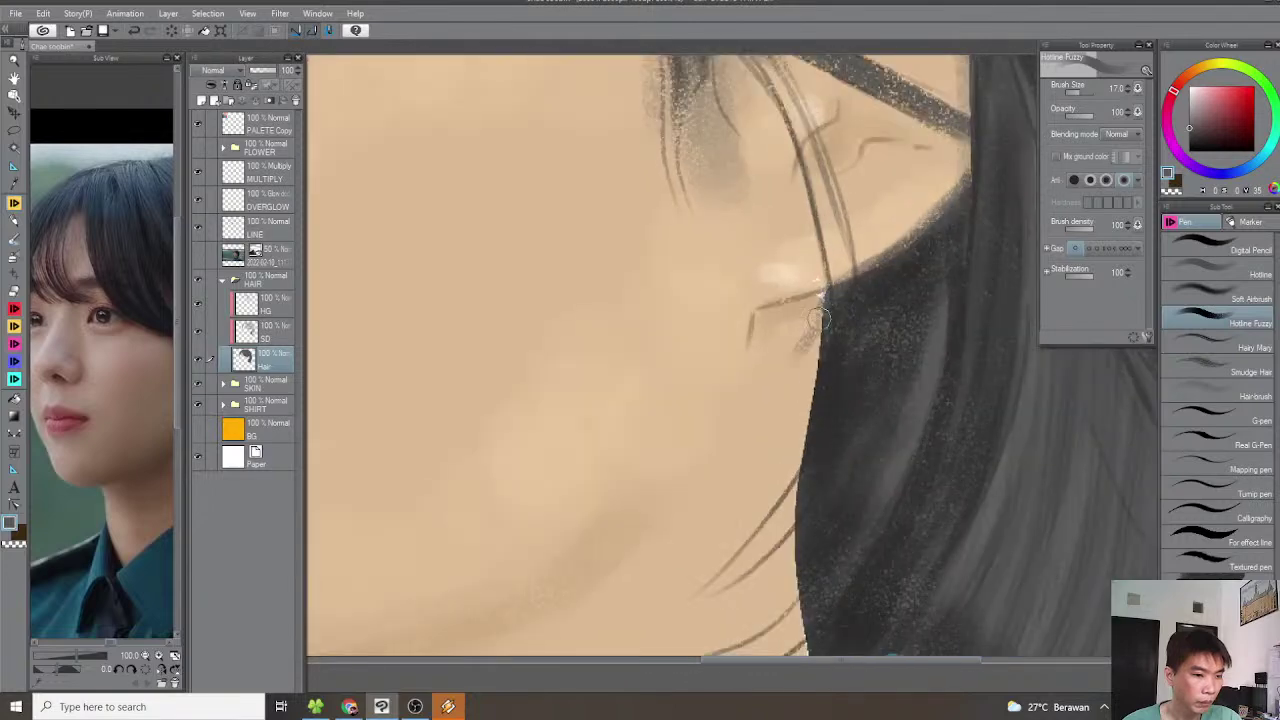
key(bracketleft)
key(bracketleft)
mouse_move(830, 304)
mouse_down()
mouse_move(790, 362)
mouse_move(805, 366)
mouse_move(784, 450)
mouse_up()
mouse_move(813, 427)
mouse_down()
mouse_move(866, 310)
mouse_move(810, 387)
mouse_up()
drag(858, 335, 780, 438)
drag(845, 400, 792, 454)
mouse_move(845, 412)
mouse_down()
mouse_move(798, 465)
mouse_move(857, 300)
mouse_up()
drag(866, 328, 834, 386)
mouse_move(866, 350)
mouse_down()
mouse_move(790, 423)
mouse_move(855, 424)
mouse_move(884, 332)
mouse_move(874, 392)
mouse_move(858, 448)
mouse_up()
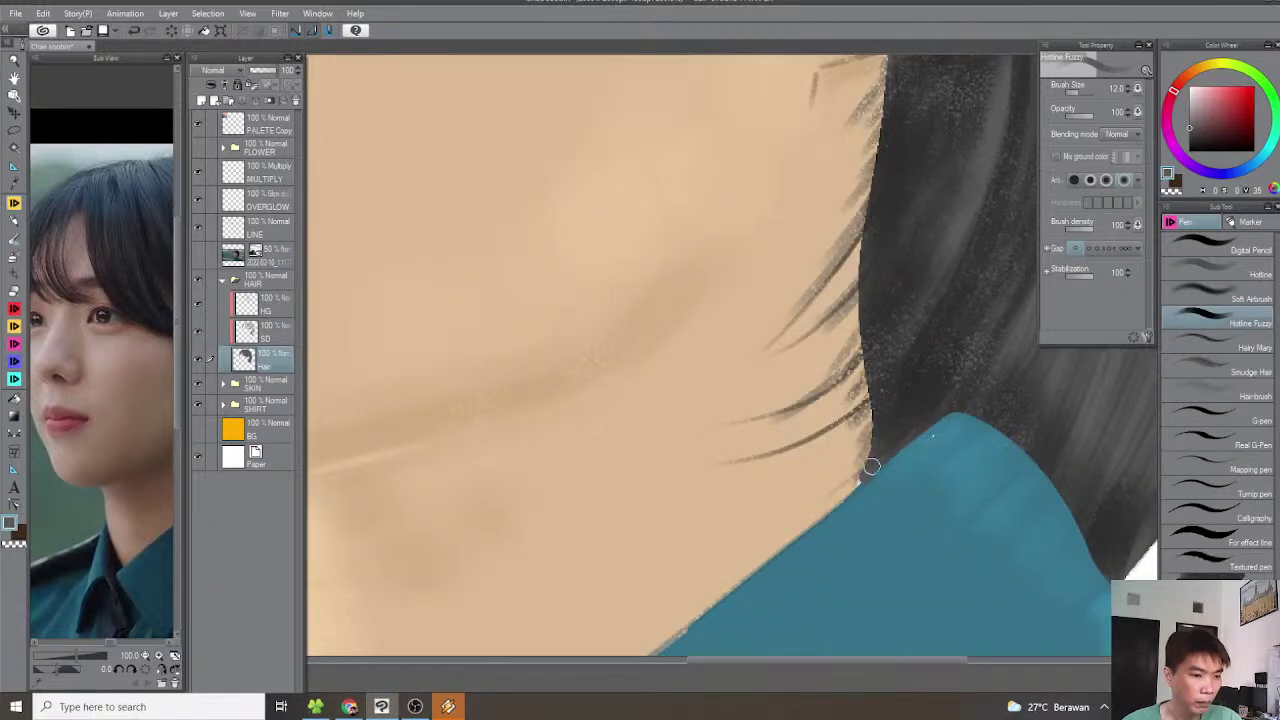
Show the orange BG layer behind the portrait
scroll(870, 450, down, 6)
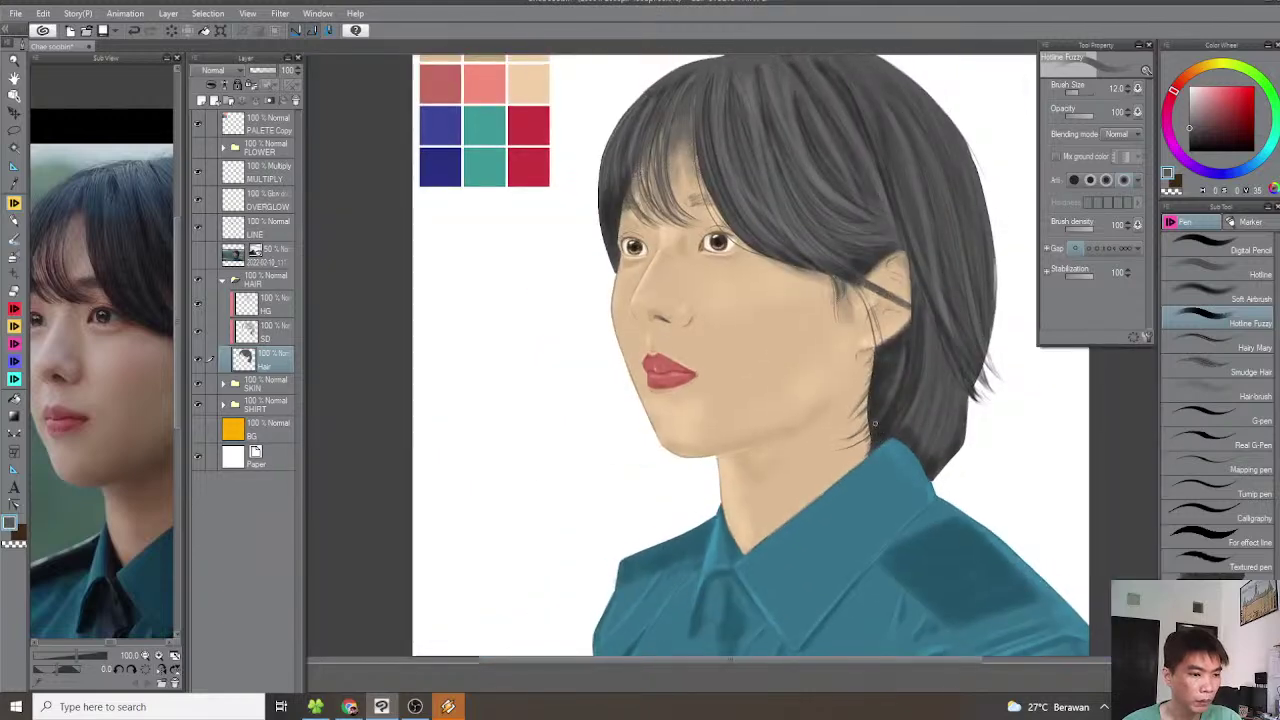
scroll(872, 420, down, 2)
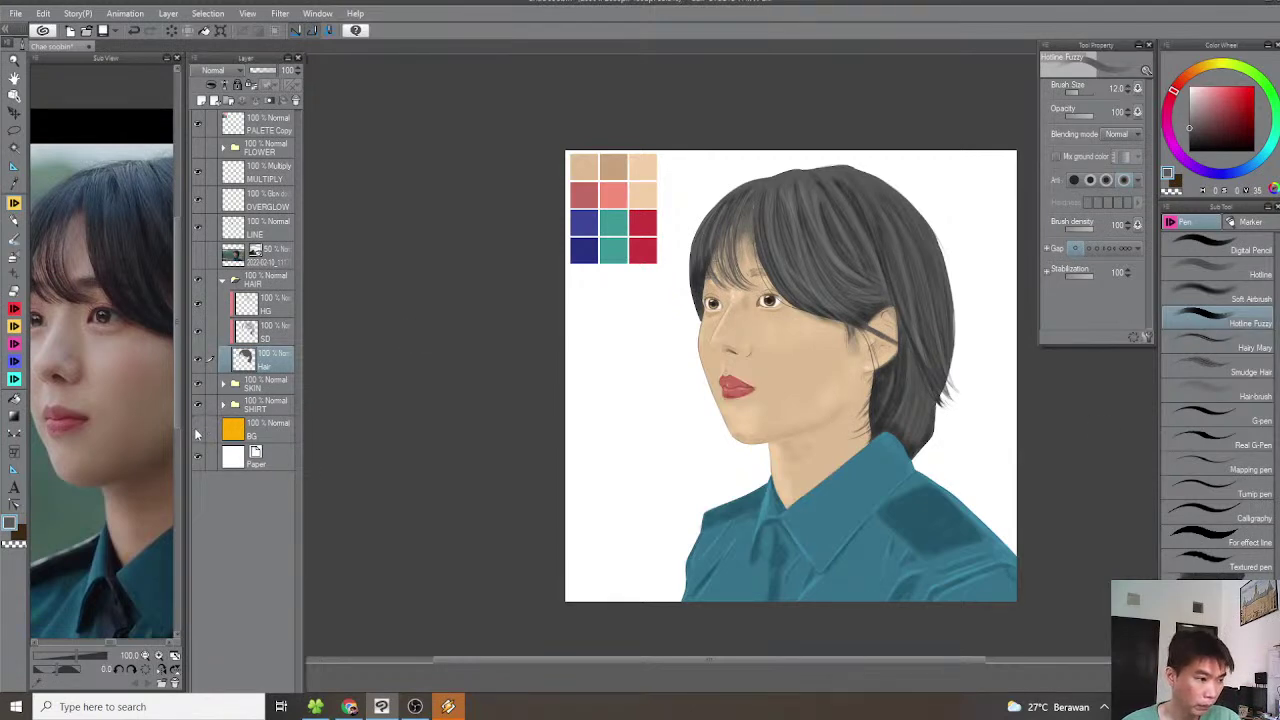
click(197, 431)
scroll(830, 350, up, 2)
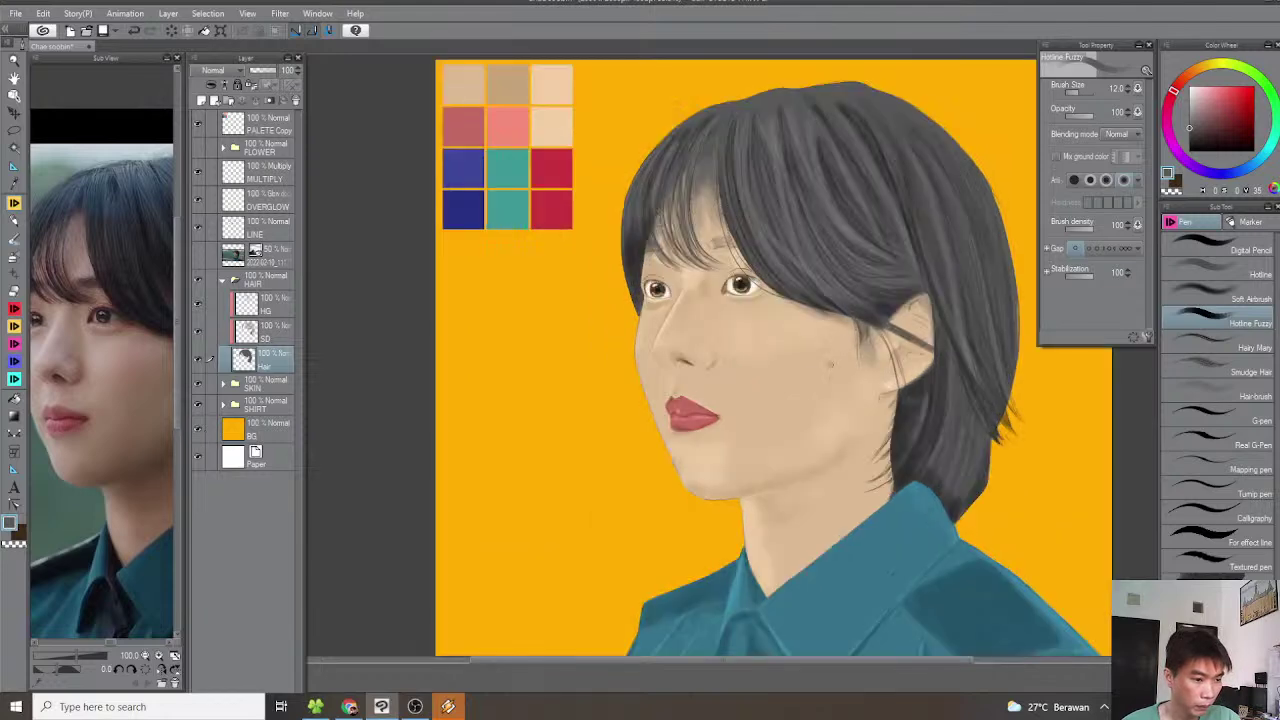
drag(795, 393, 780, 391)
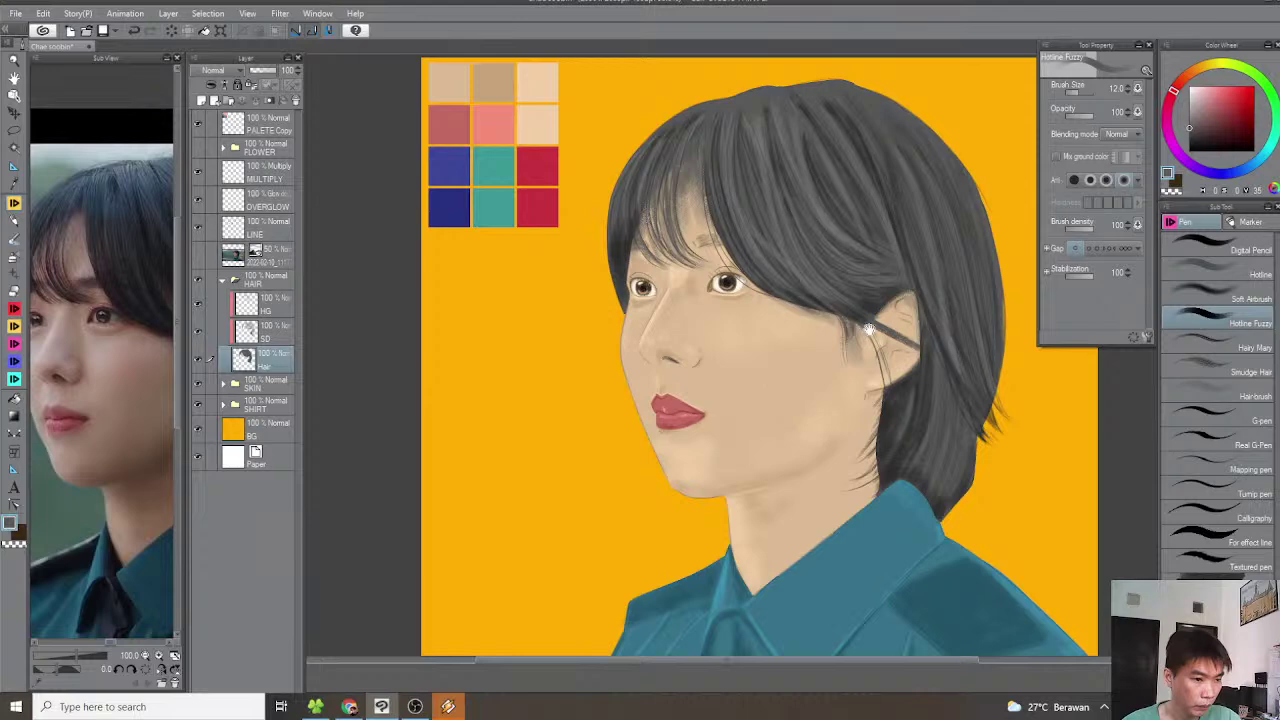
Paint the sideburn's tapered strands in front of the ear with the brush at size 8
scroll(765, 387, up, 4)
mouse_move(768, 408)
mouse_down()
mouse_move(777, 489)
mouse_move(750, 345)
mouse_move(730, 325)
mouse_move(793, 325)
mouse_move(808, 396)
mouse_up()
key([)
key([)
mouse_move(814, 332)
mouse_down()
mouse_move(789, 445)
mouse_move(810, 426)
mouse_move(827, 335)
mouse_move(808, 446)
mouse_up()
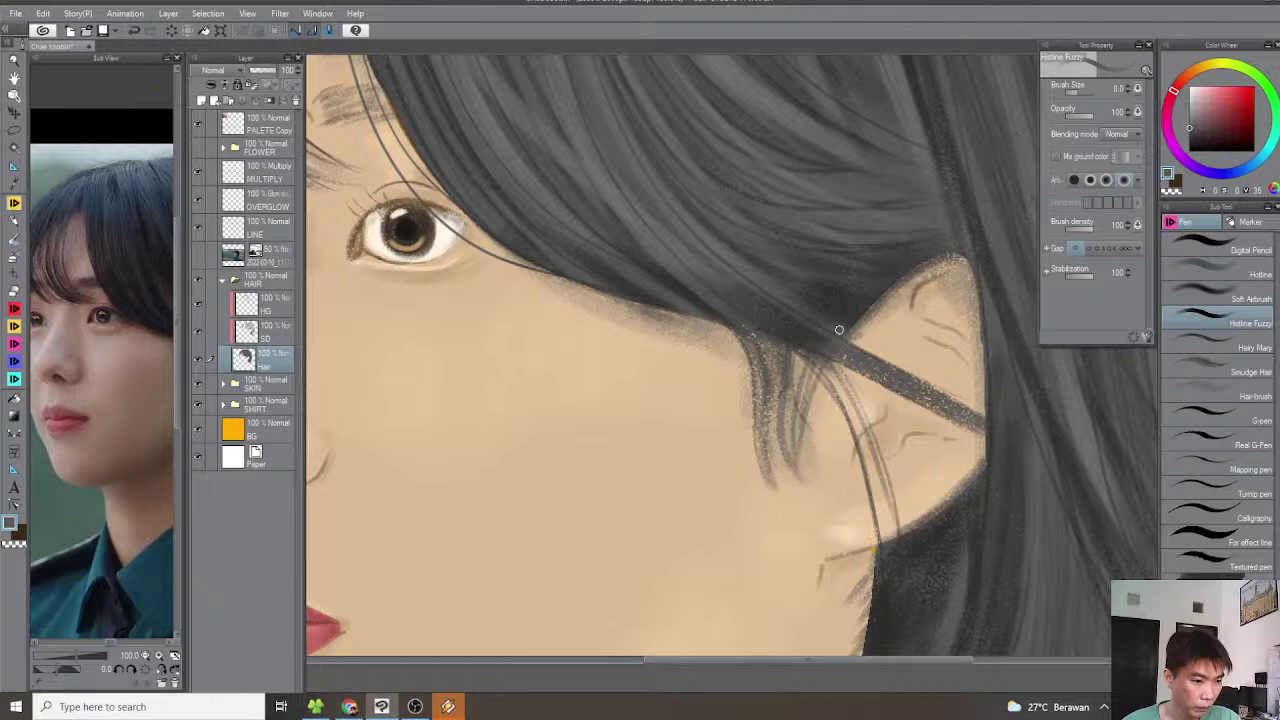
mouse_move(751, 345)
mouse_down()
mouse_move(777, 506)
mouse_move(810, 530)
mouse_up()
scroll(800, 475, down, 4)
scroll(797, 423, up, 3)
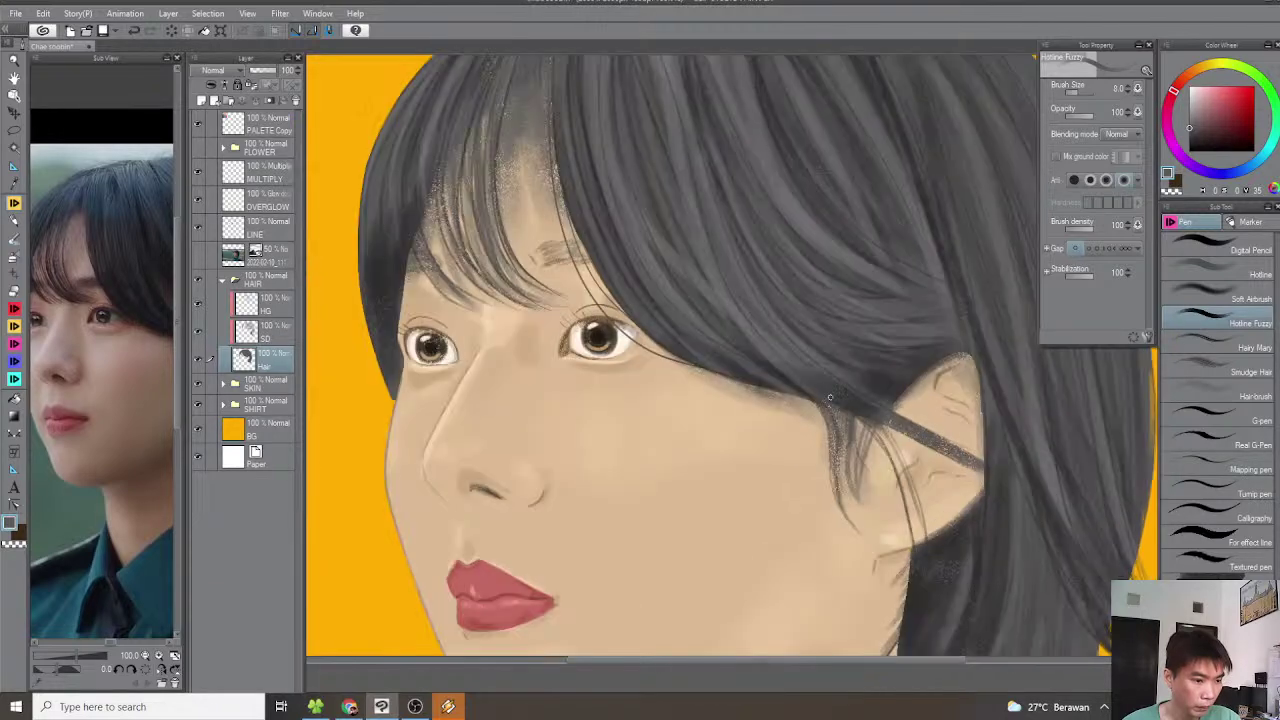
Paint strands along the fringe's lower edge between the near eye and the sideburn at size 8
scroll(651, 349, up, 6)
key(minus)
mouse_move(640, 361)
mouse_down()
mouse_move(700, 341)
mouse_move(628, 358)
mouse_move(722, 358)
mouse_up()
scroll(650, 346, up, 2)
drag(800, 322, 984, 259)
mouse_move(909, 280)
mouse_down()
mouse_move(743, 333)
mouse_move(860, 290)
mouse_up()
mouse_move(776, 311)
mouse_down()
mouse_move(914, 253)
mouse_move(930, 230)
mouse_up()
scroll(922, 265, down, 2)
mouse_move(742, 327)
mouse_down()
mouse_move(871, 291)
mouse_move(726, 320)
mouse_move(822, 324)
mouse_up()
scroll(868, 291, up, 2)
drag(703, 357, 842, 317)
Add finer strands to the fringe's lower edge near the sideburn with the brush at size 5
key(bracketleft)
key(bracketleft)
key(bracketleft)
mouse_move(722, 347)
mouse_down()
mouse_move(828, 316)
mouse_move(638, 374)
mouse_move(832, 294)
mouse_move(849, 243)
mouse_up()
drag(769, 273, 851, 240)
scroll(850, 245, down, 2)
scroll(840, 256, down, 2)
scroll(871, 277, up, 1)
scroll(871, 280, down, 3)
key(asciicircum)
key(asciicircum)
key(asciicircum)
key(asciicircum)
scroll(811, 306, down, 1)
key(minus)
drag(853, 325, 819, 283)
scroll(820, 287, down, 1)
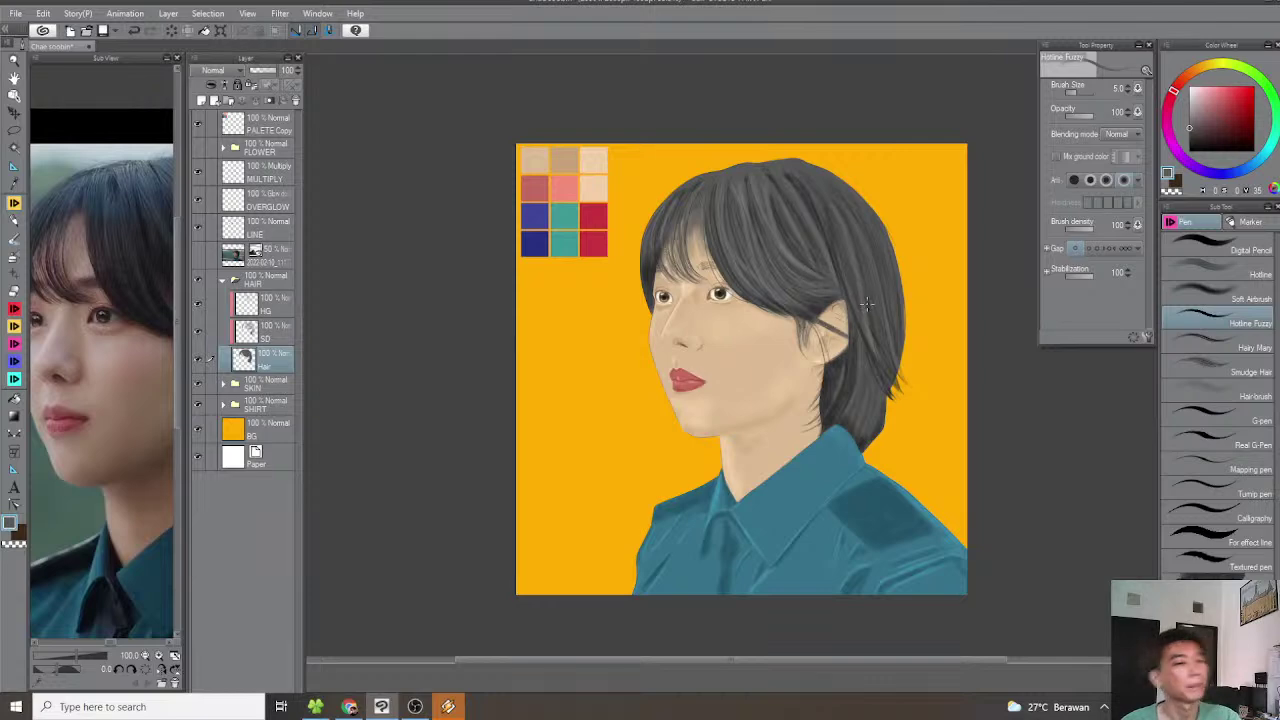
Bring the back of the hair into view in the reference photo and make the SD shading layer active
drag(160, 502, 120, 430)
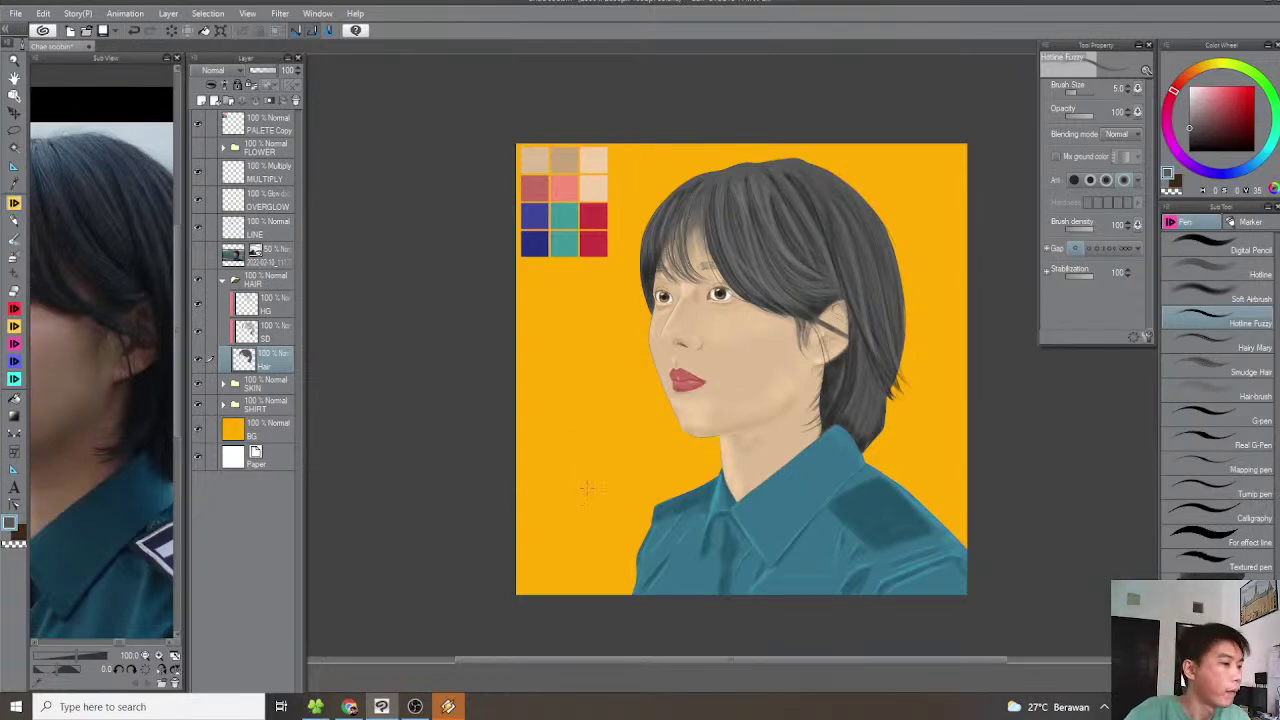
drag(134, 537, 78, 536)
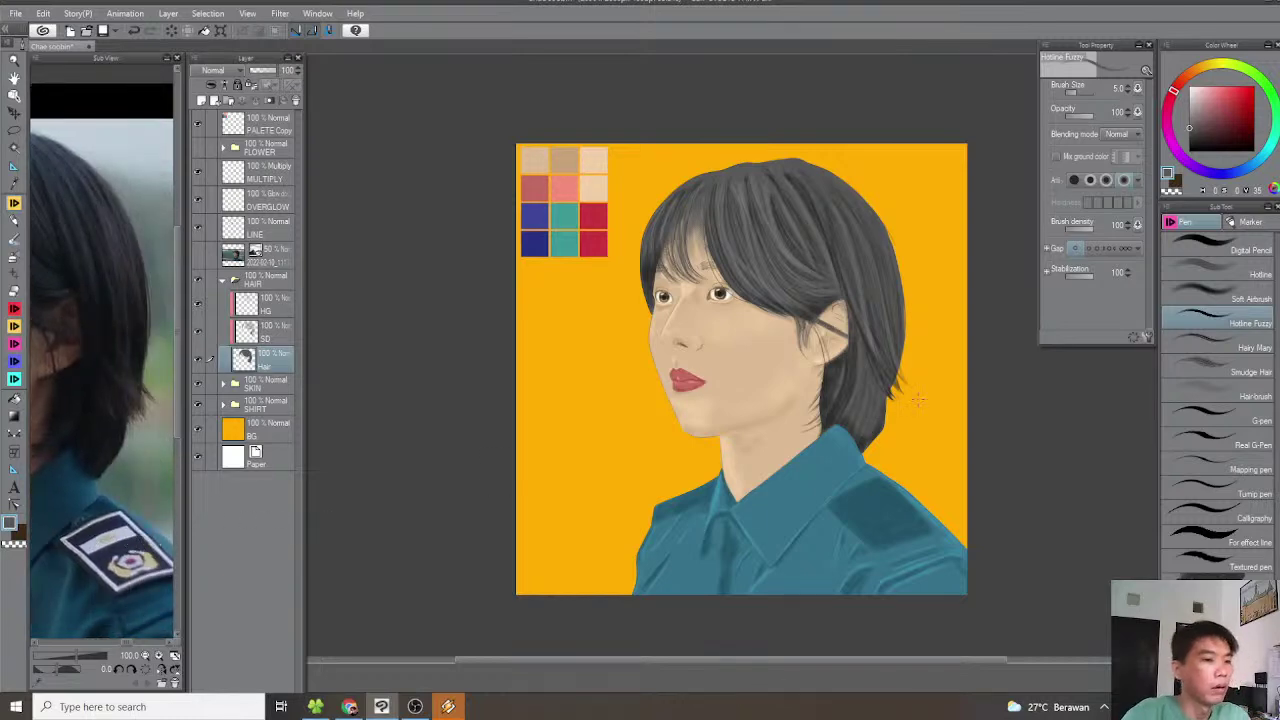
scroll(982, 368, up, 1)
drag(864, 348, 898, 427)
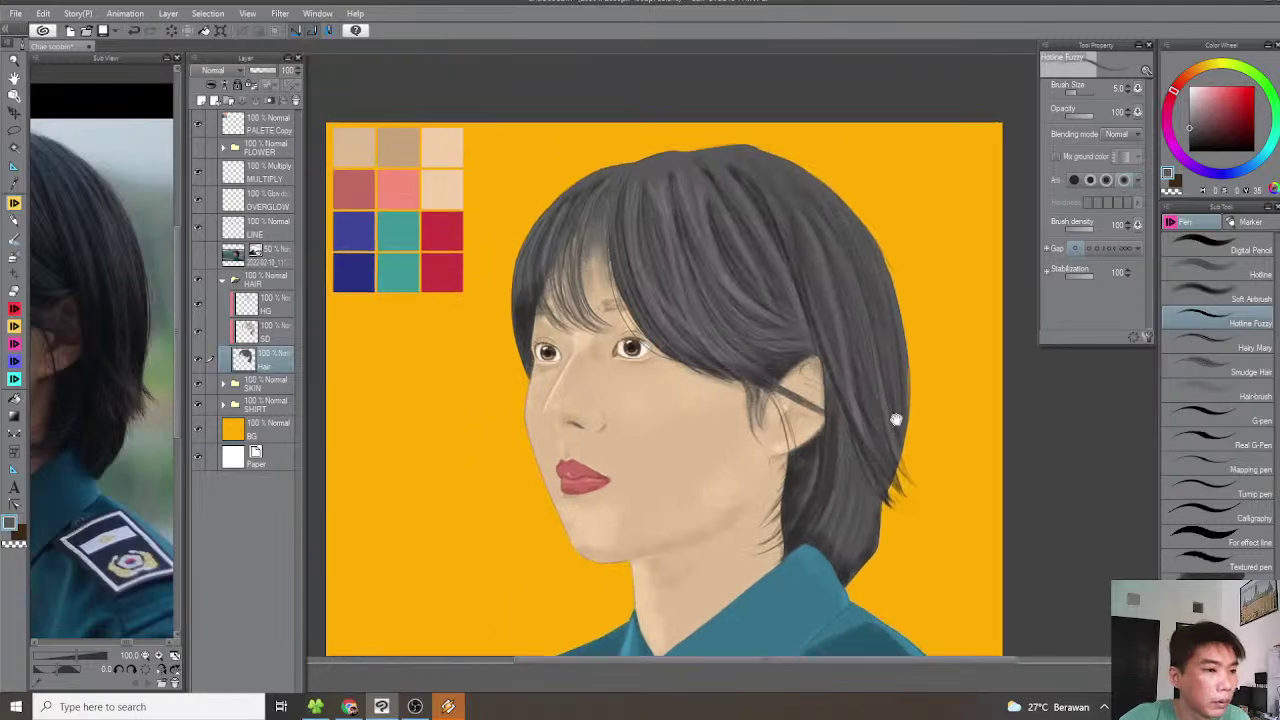
key(asciicircum)
drag(880, 349, 944, 371)
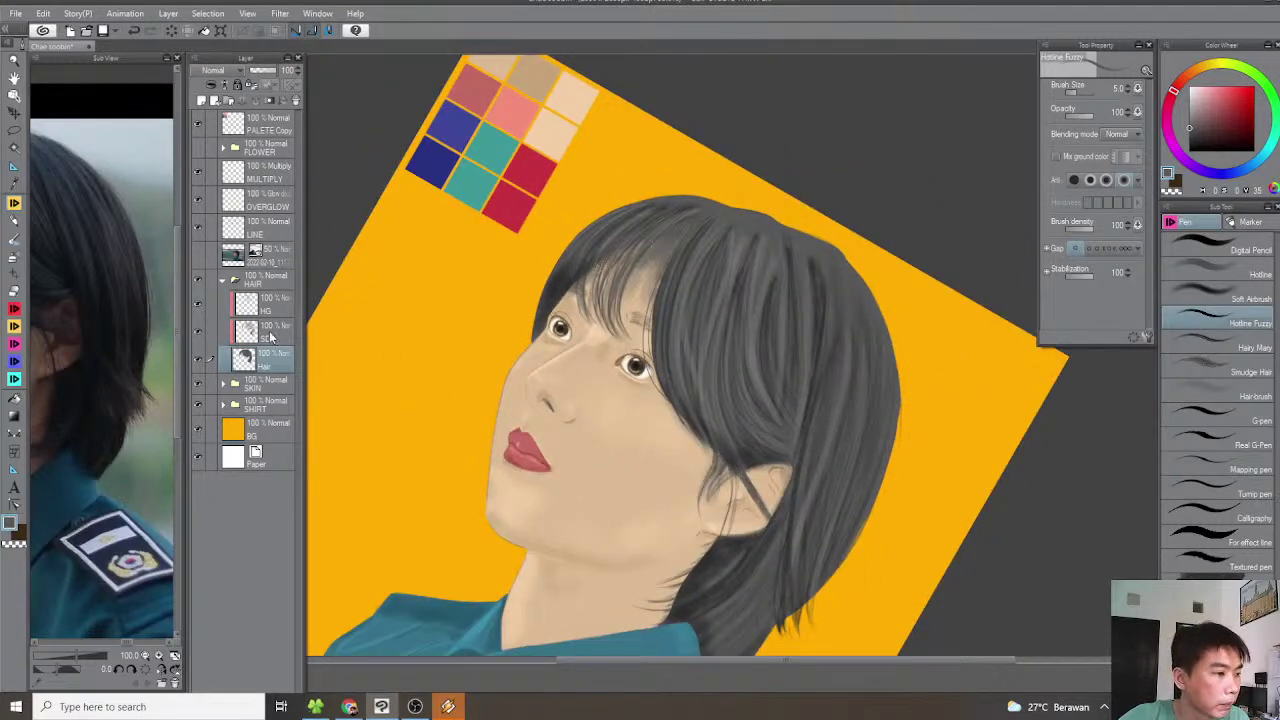
click(268, 332)
Sample the dark grey of a shadow strand near the crown and extend its root with the brush at size 5
scroll(817, 317, up, 3)
key(asciicircum)
key(asciicircum)
key(asciicircum)
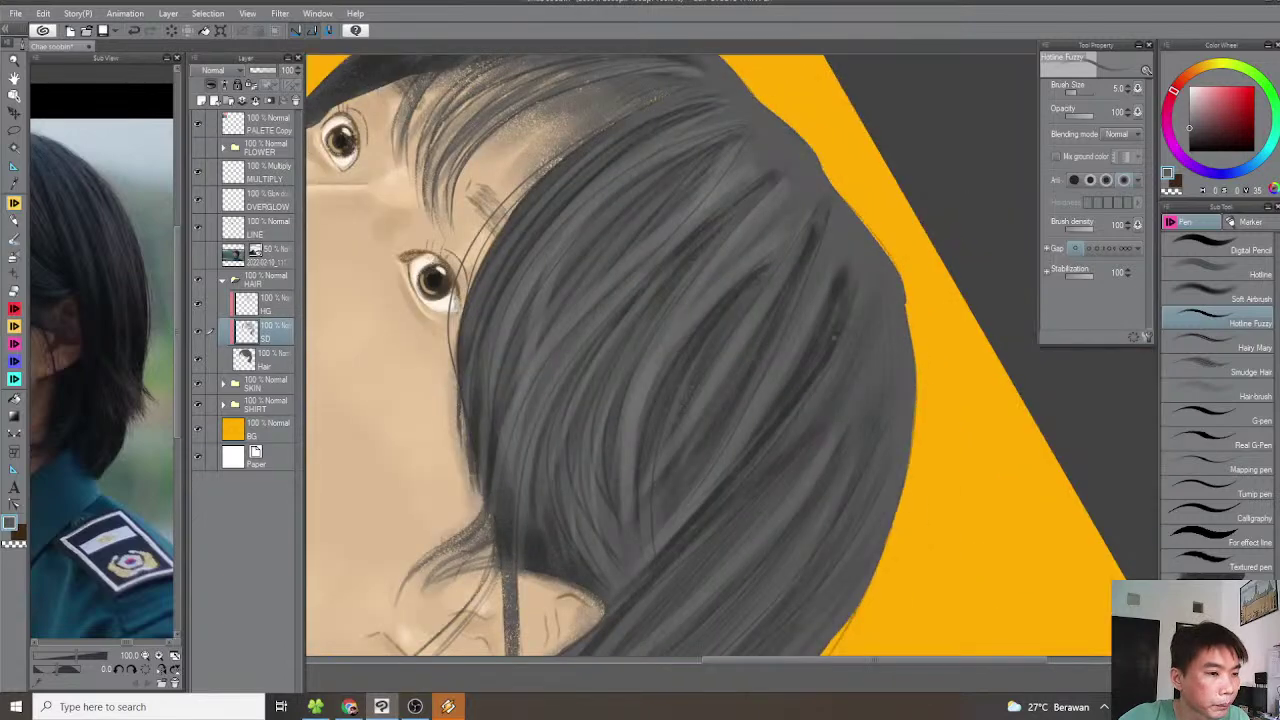
drag(855, 408, 811, 429)
scroll(815, 420, up, 2)
key(asciicircum)
drag(808, 342, 764, 400)
scroll(762, 402, up, 2)
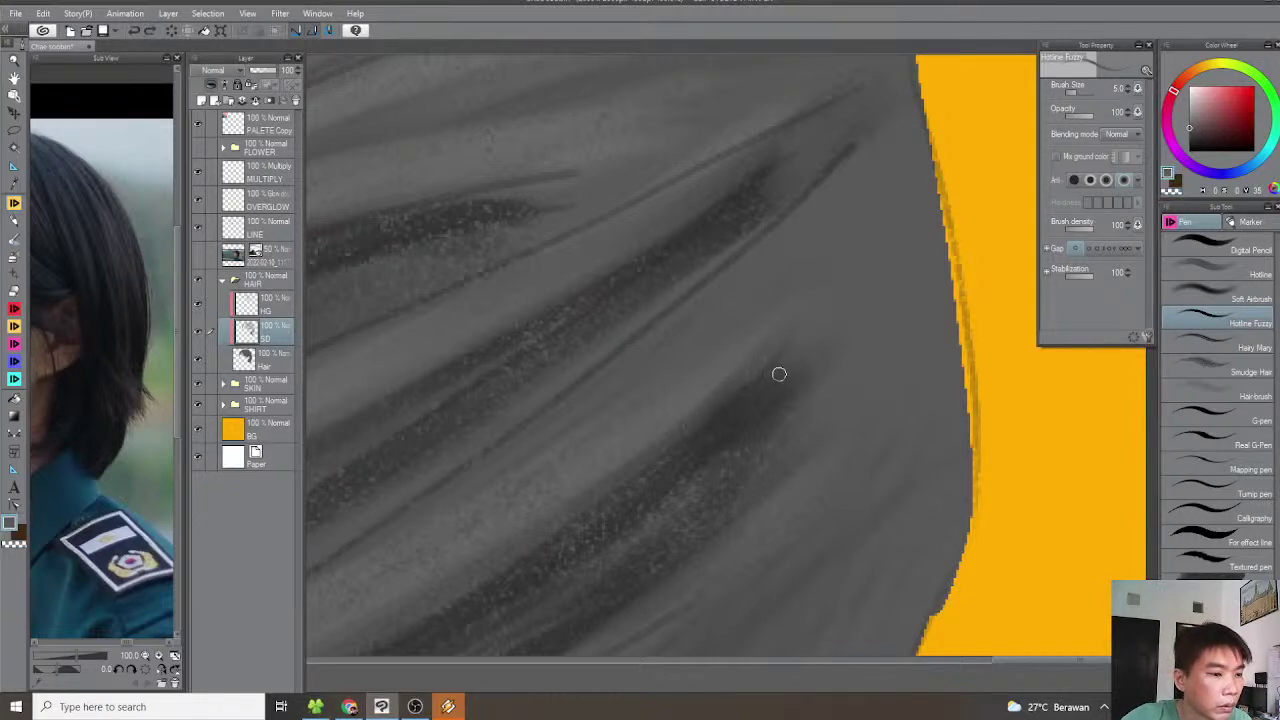
alt+click(766, 404)
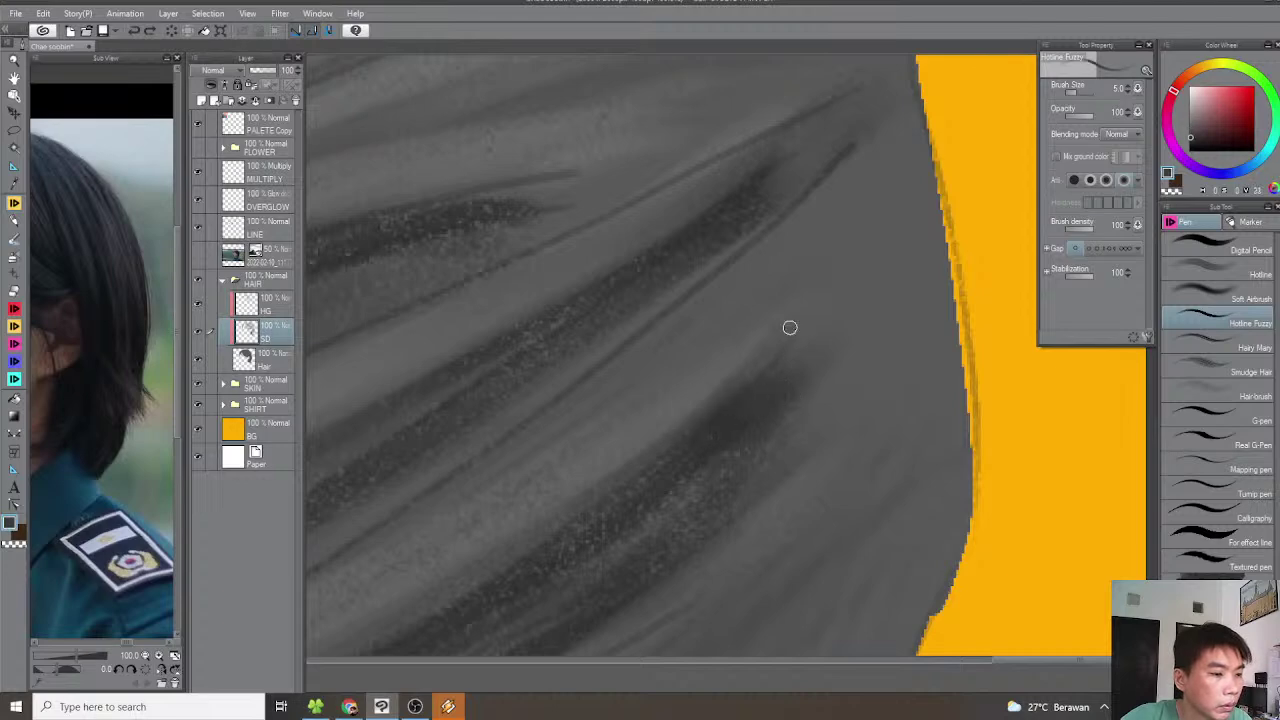
mouse_move(795, 350)
mouse_down()
mouse_move(771, 320)
mouse_move(816, 269)
mouse_move(716, 407)
mouse_up()
Taper the same crown strand's root into a point with the brush at size 8
key(bracketright)
key(bracketright)
key(bracketright)
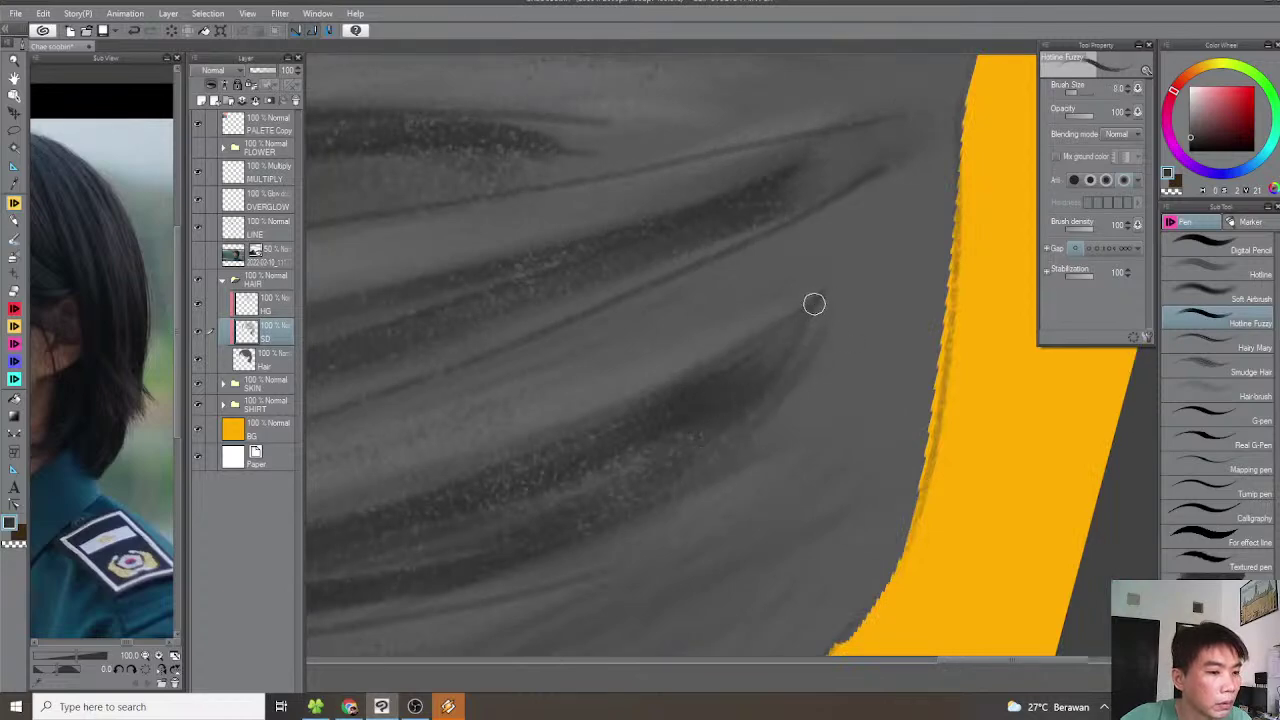
drag(806, 389, 814, 369)
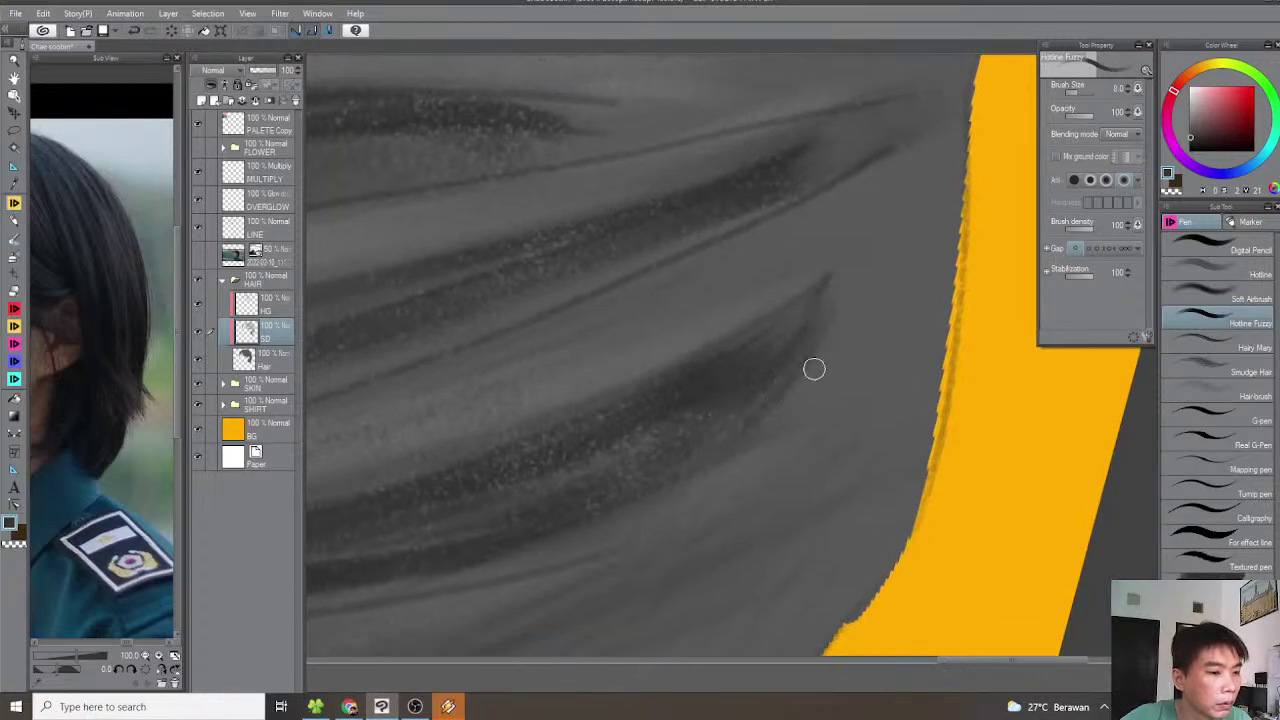
drag(762, 424, 684, 491)
Extend and taper the roots of the neighbouring shadow strands along the crown at size 8
drag(809, 249, 863, 317)
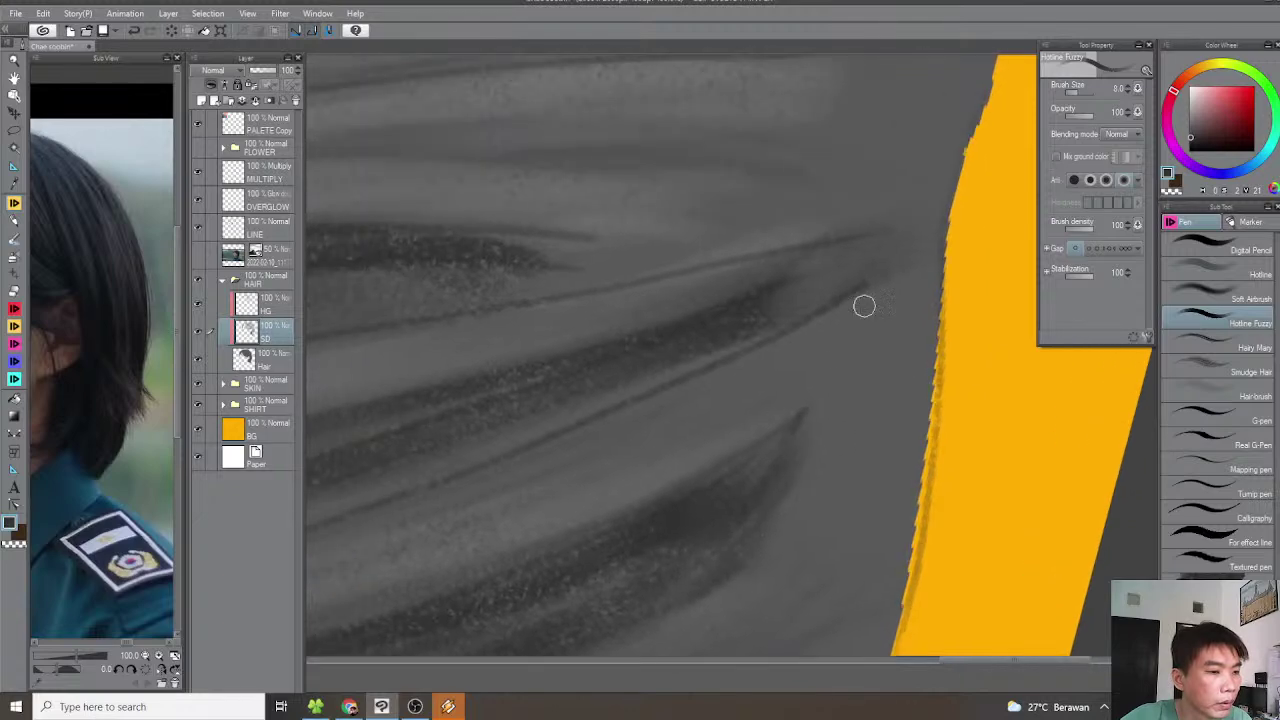
drag(864, 258, 817, 314)
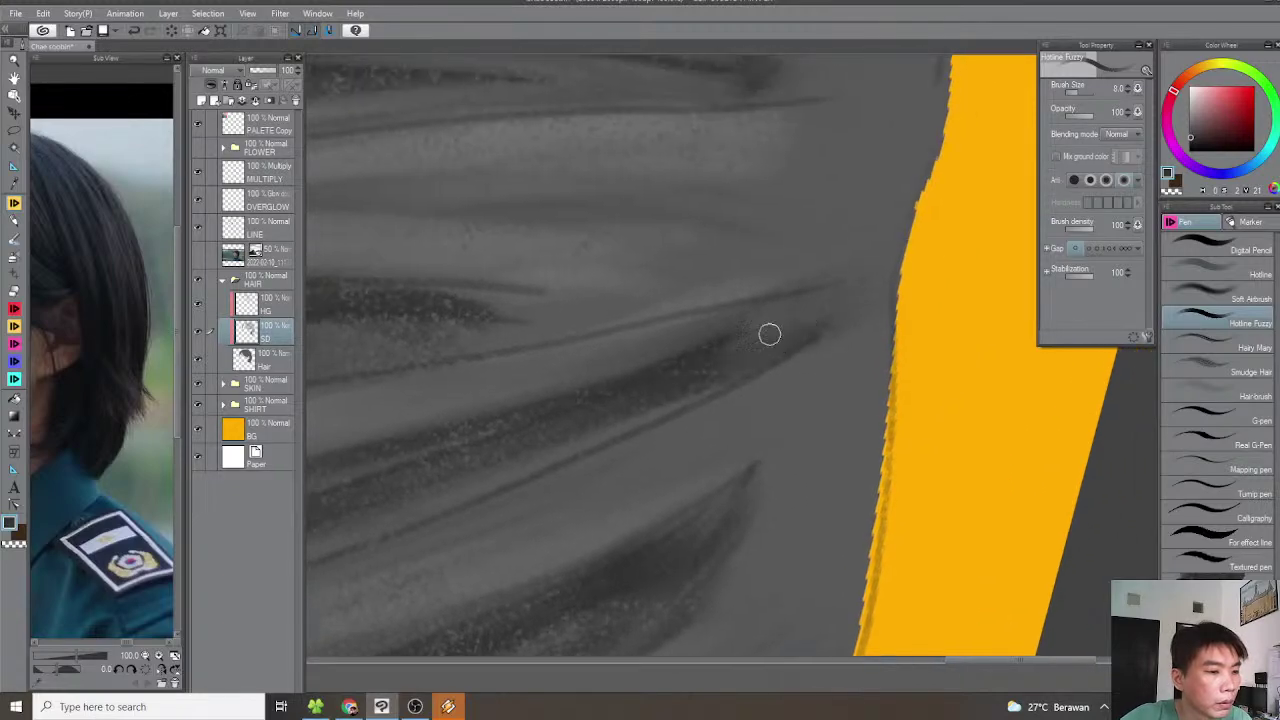
drag(751, 340, 660, 360)
mouse_move(712, 311)
mouse_down()
mouse_move(512, 408)
mouse_move(628, 358)
mouse_move(674, 486)
mouse_move(763, 297)
mouse_up()
drag(766, 249, 808, 209)
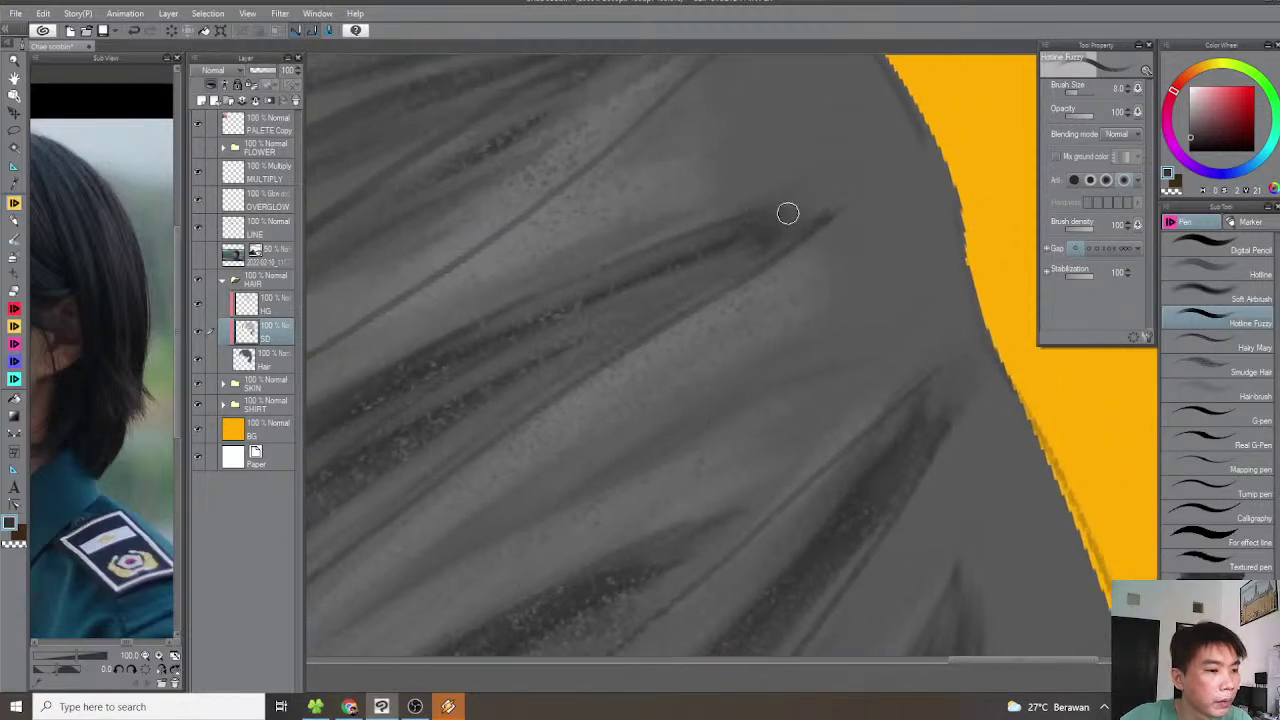
scroll(723, 263, down, 4)
drag(723, 263, 740, 277)
key(minus)
key(minus)
scroll(743, 290, down, 2)
key(minus)
key(minus)
drag(719, 332, 749, 343)
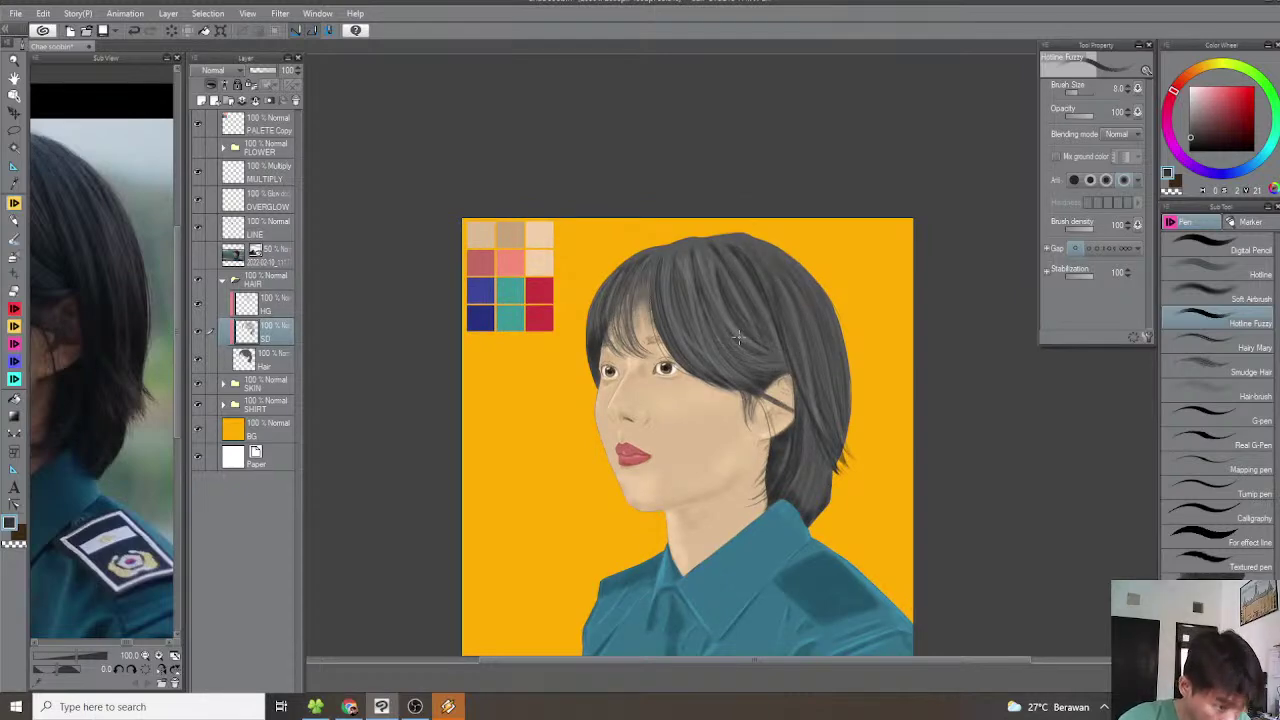
Darken the central shadow strand's root at the top of the head with a darker grey at brush size 25
drag(88, 532, 152, 523)
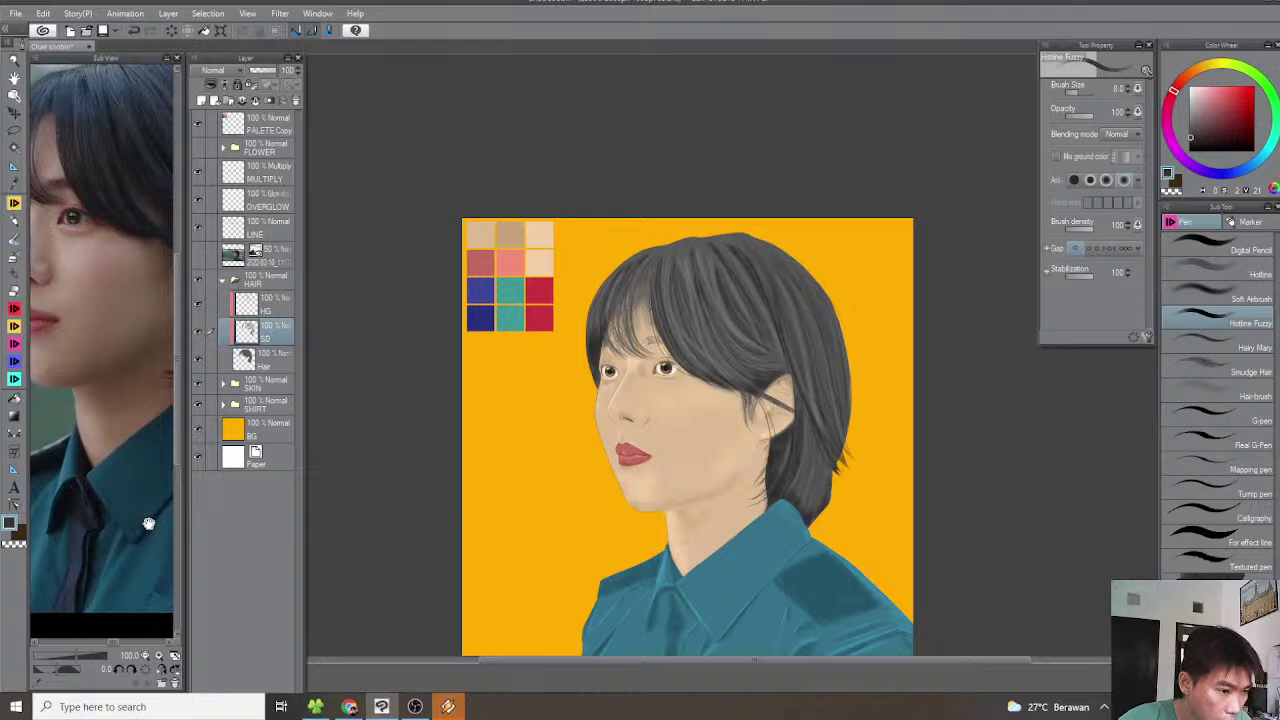
drag(106, 542, 151, 541)
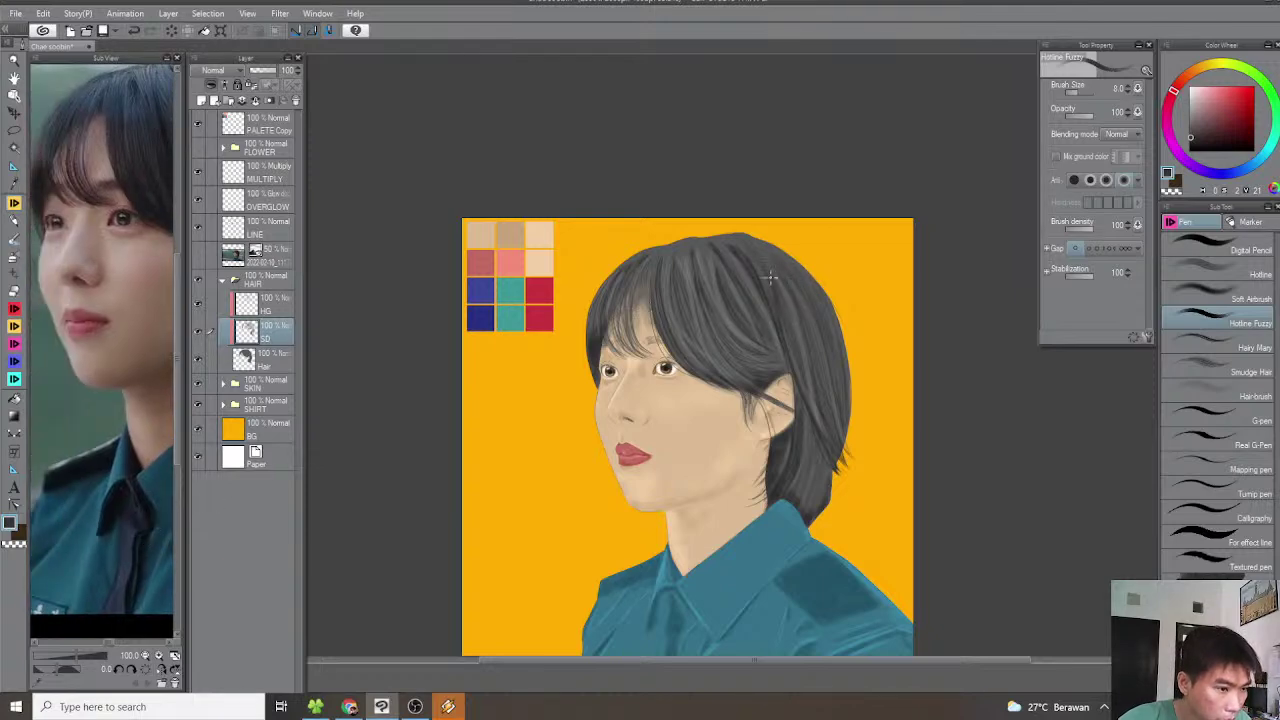
scroll(783, 279, up, 8)
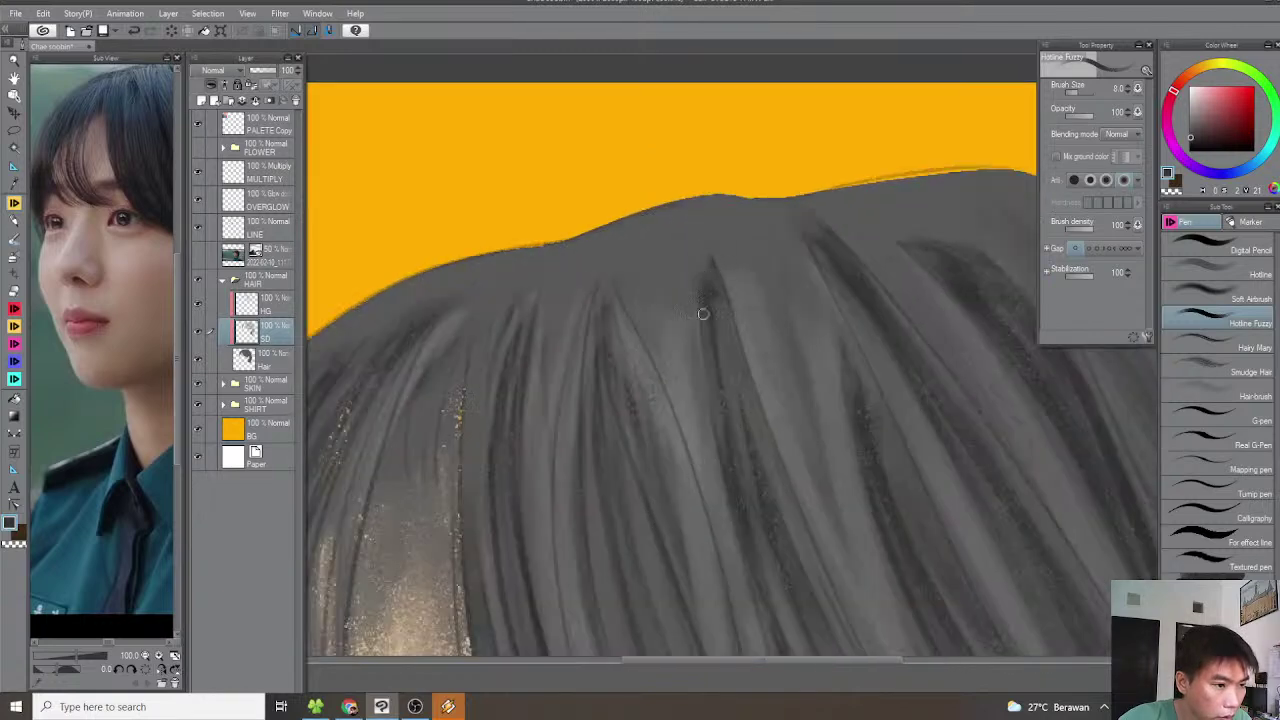
key(bracketright)
key(bracketright)
key(bracketright)
key(bracketright)
key(bracketright)
key(bracketright)
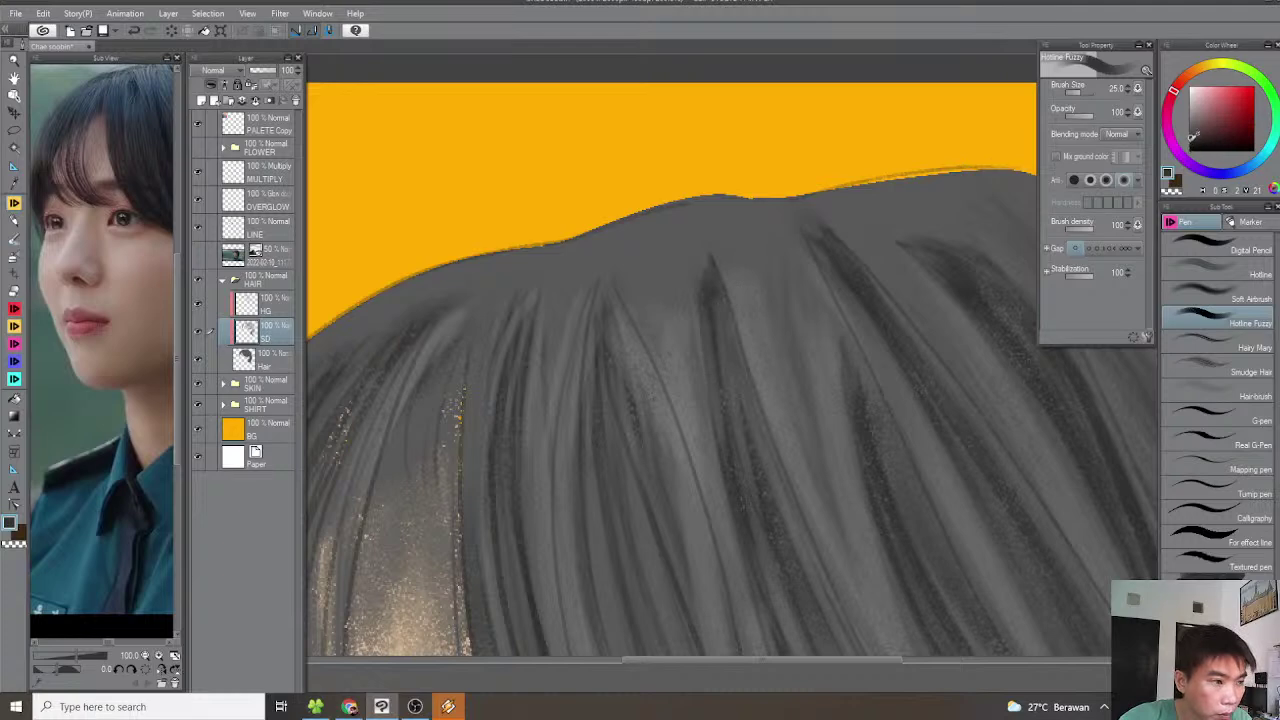
click(1190, 143)
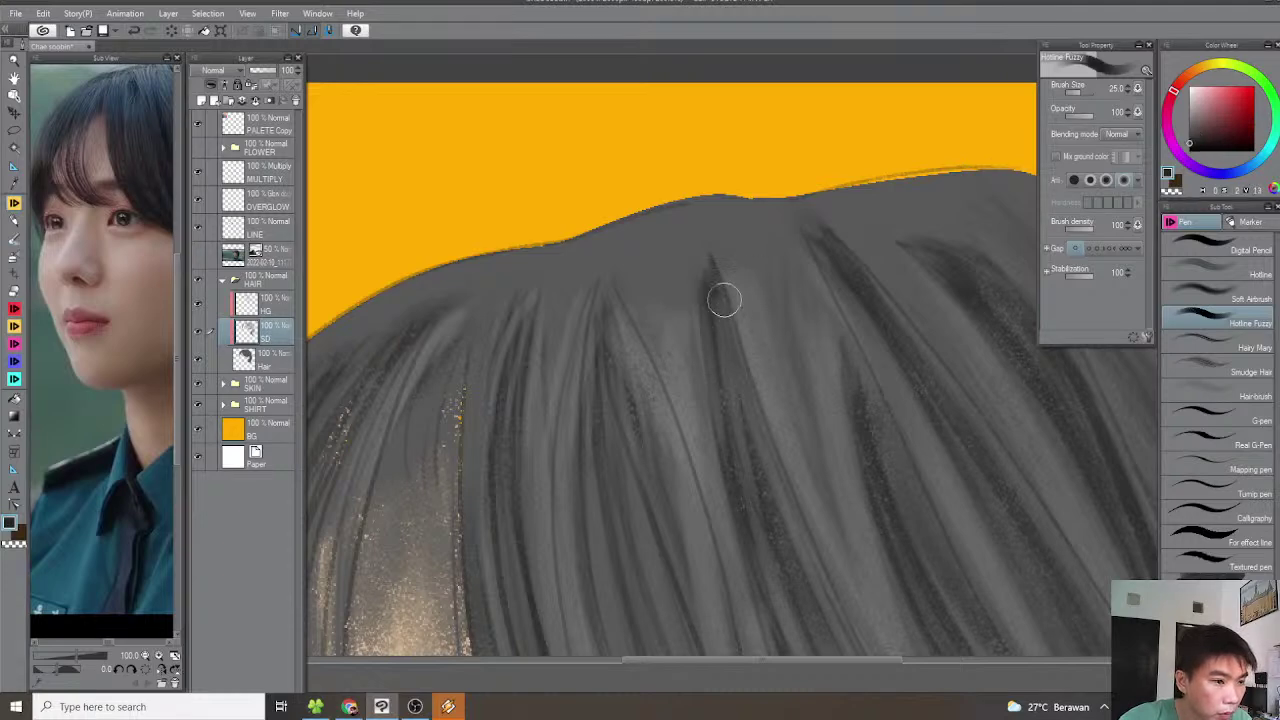
mouse_move(716, 297)
mouse_down()
mouse_move(739, 380)
mouse_move(714, 287)
mouse_move(730, 333)
mouse_move(730, 300)
mouse_move(717, 383)
mouse_up()
key(asciicircum)
drag(730, 304, 731, 454)
drag(731, 352, 727, 406)
Deepen the shadow strand roots between the crown's centre and the fringe parting at size 25
drag(634, 333, 697, 379)
drag(690, 312, 686, 376)
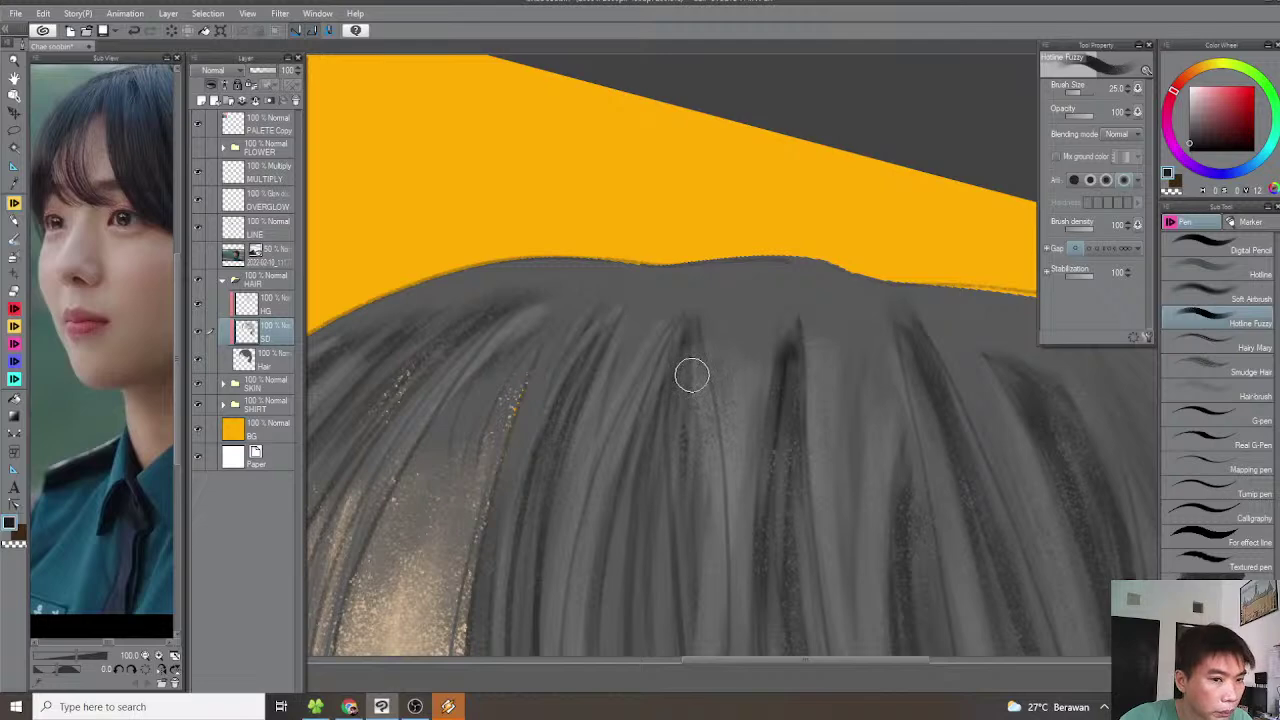
key(-)
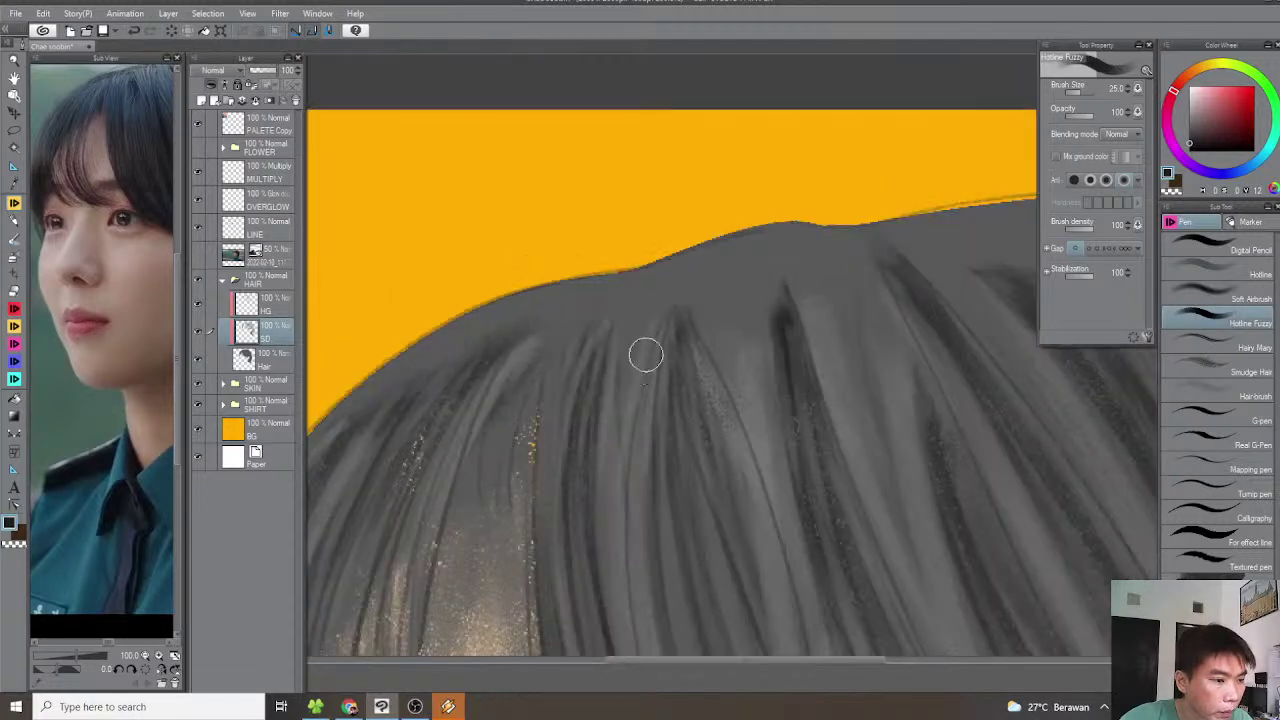
drag(613, 409, 649, 377)
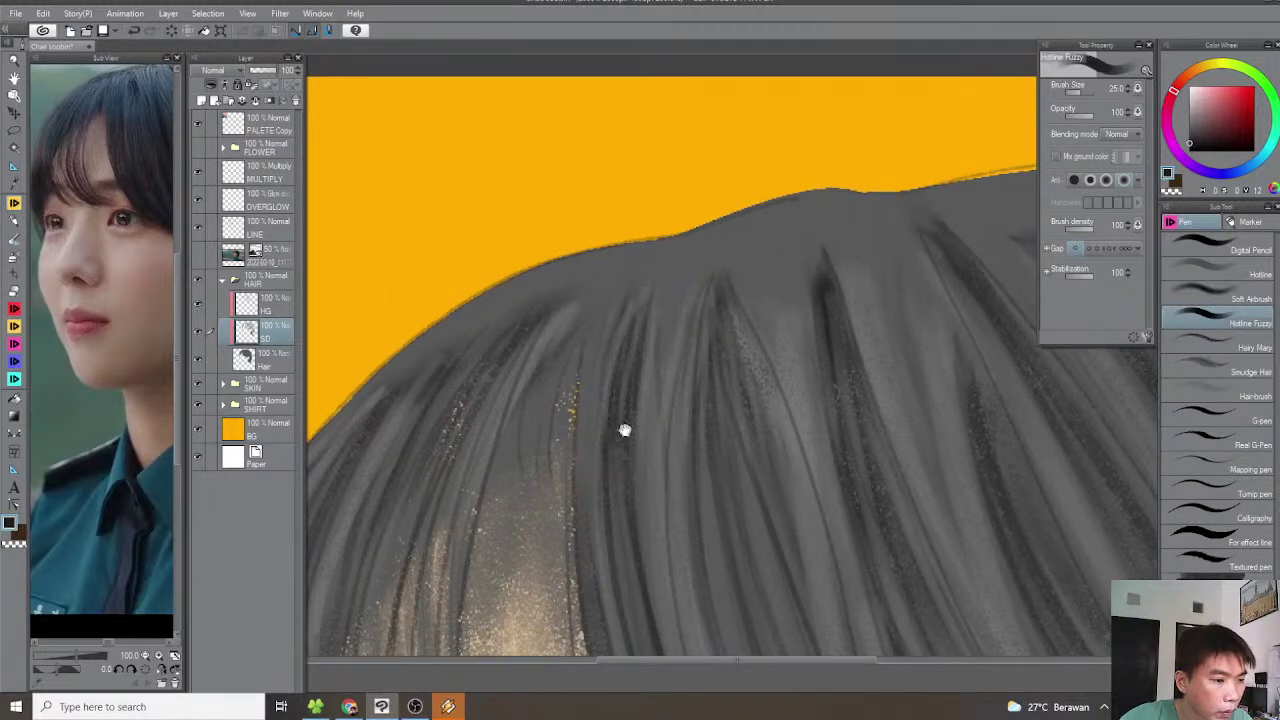
drag(620, 420, 637, 325)
drag(720, 366, 714, 449)
Paint long dark shadow strands through the front of the fringe above the near eye at size 25
key(^)
key(^)
key(^)
drag(653, 402, 818, 340)
key(ctrl+-)
key(^)
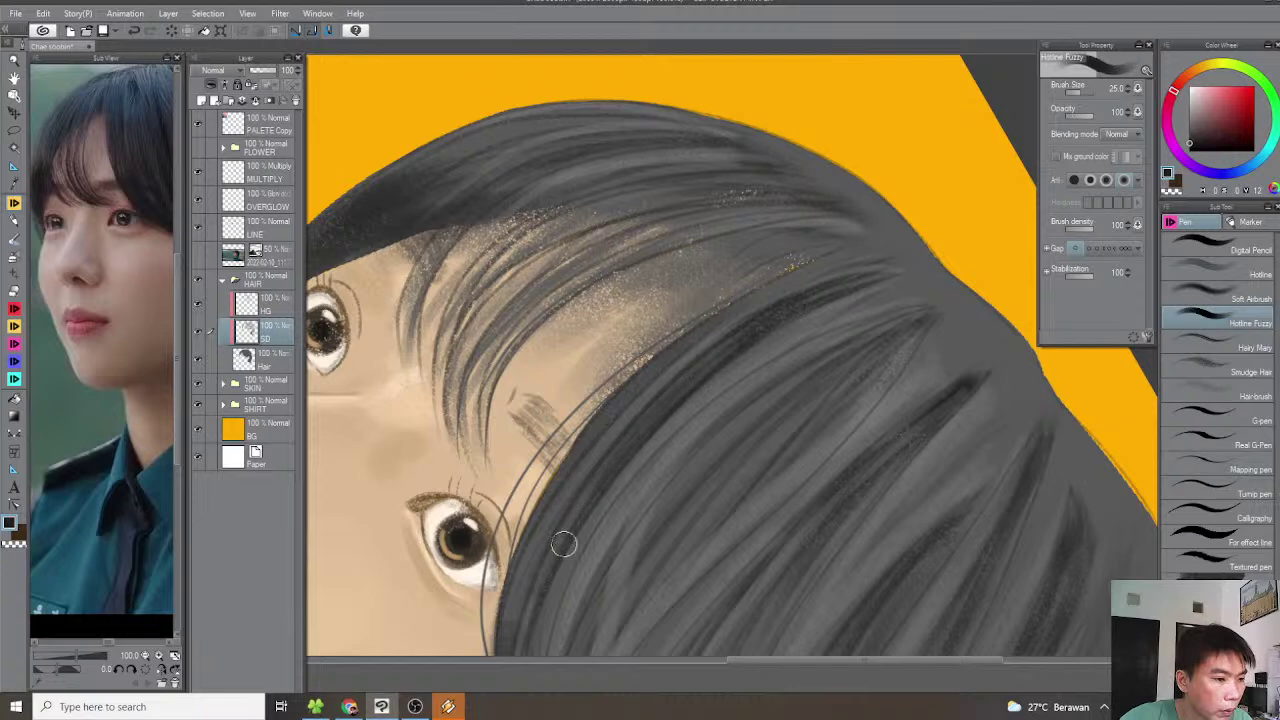
drag(611, 493, 666, 363)
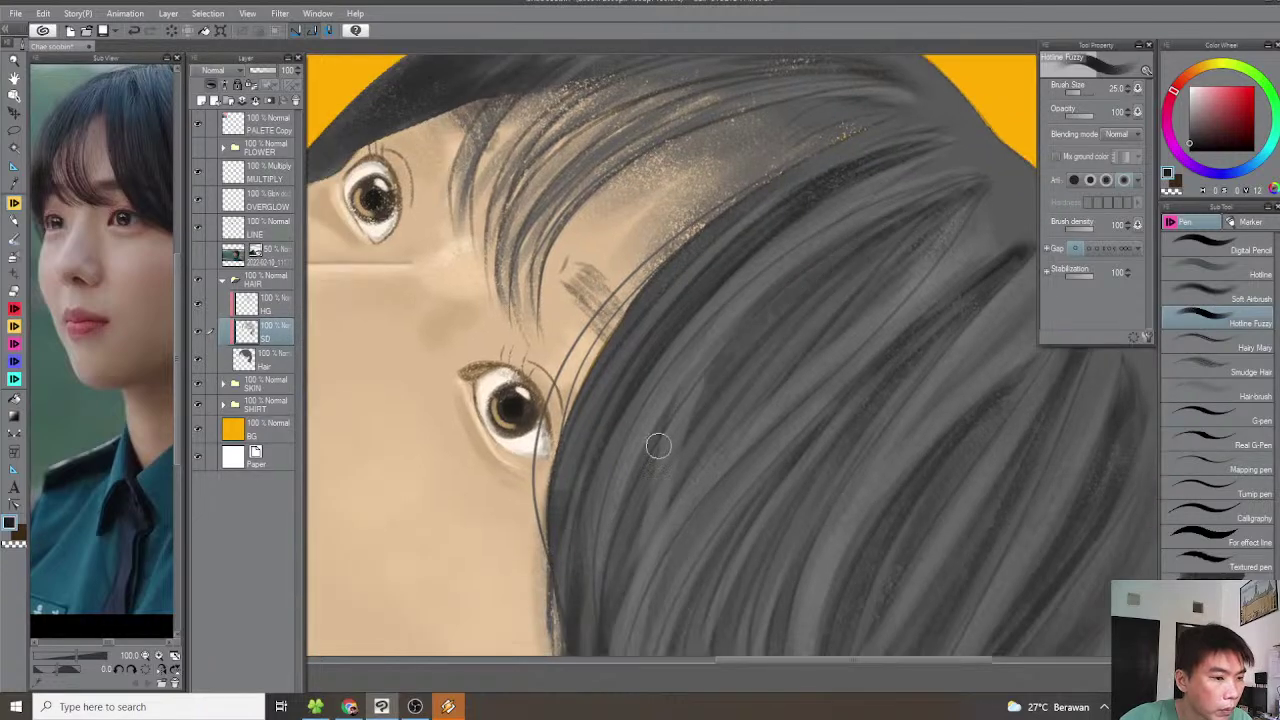
mouse_move(763, 363)
mouse_down()
mouse_move(707, 368)
mouse_move(750, 339)
mouse_move(617, 424)
mouse_move(503, 510)
mouse_move(461, 558)
mouse_move(458, 589)
mouse_up()
drag(862, 300, 454, 567)
drag(708, 399, 763, 314)
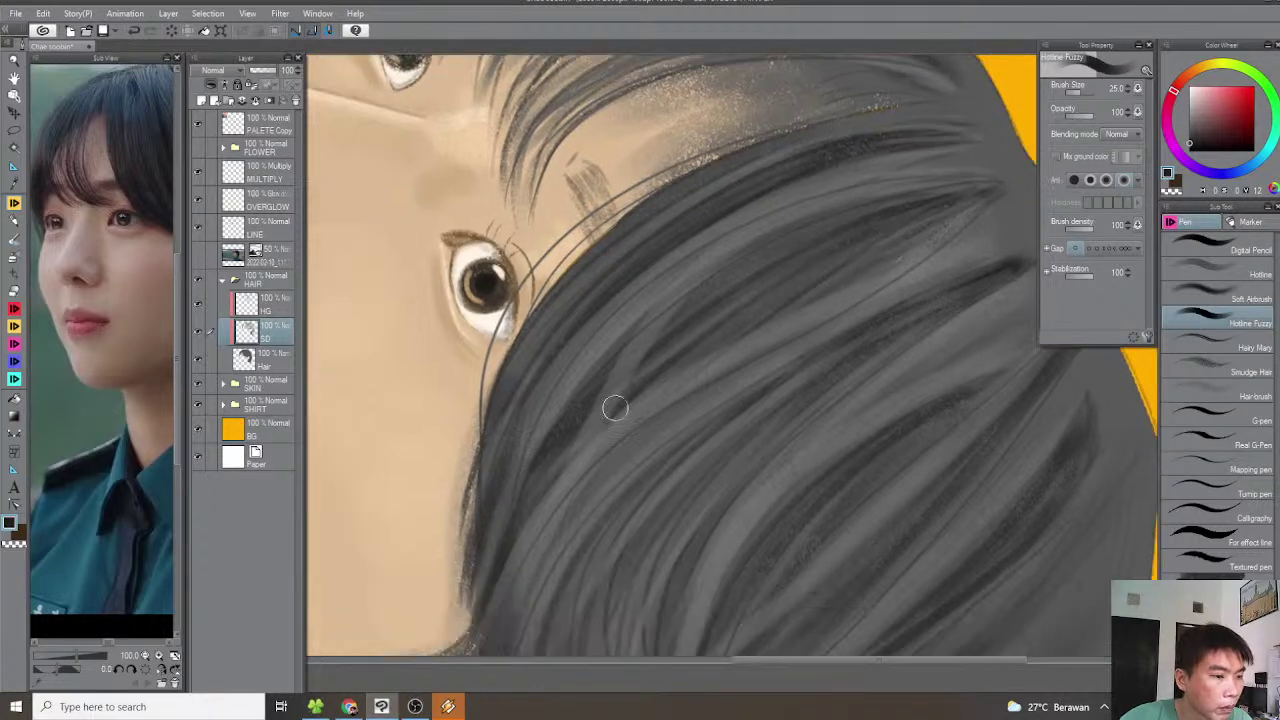
Deepen the shadows between the middle strands of the side-swept fringe with long curved strokes at size 25
scroll(520, 497, down, 2)
drag(609, 429, 706, 394)
scroll(678, 430, up, 2)
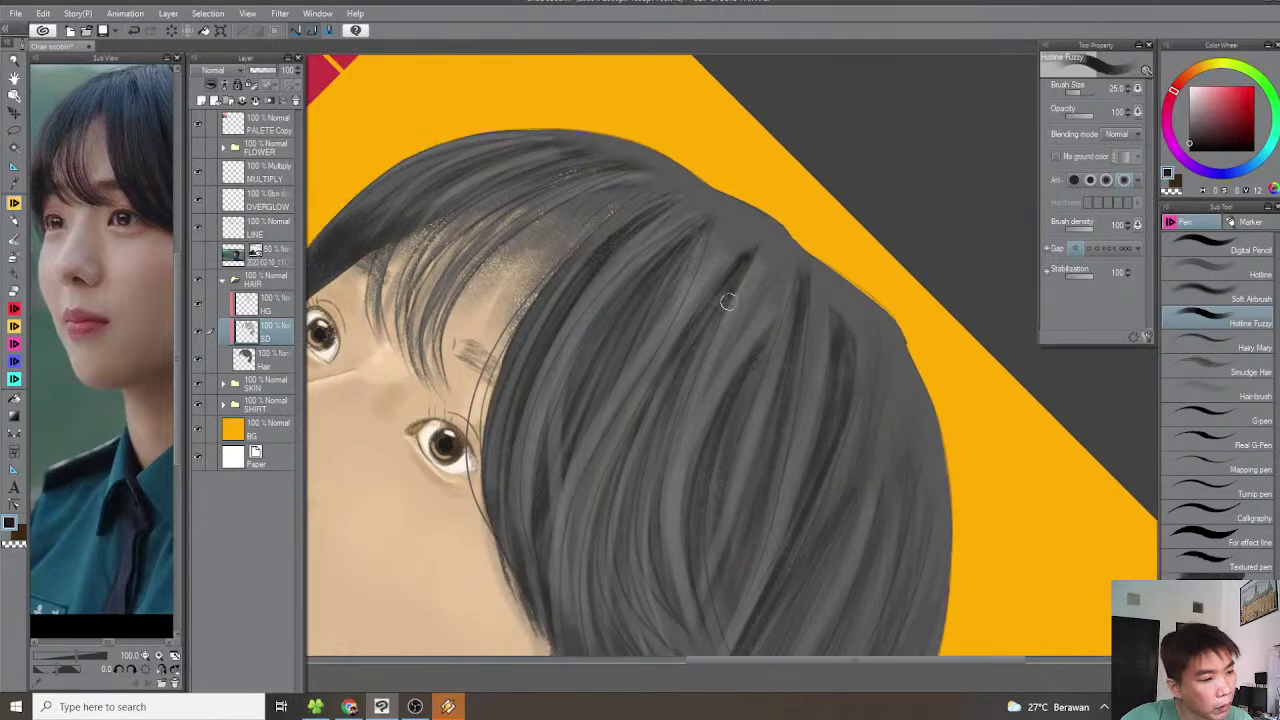
mouse_move(565, 595)
mouse_down()
mouse_move(680, 331)
mouse_move(663, 343)
mouse_up()
drag(518, 557, 515, 500)
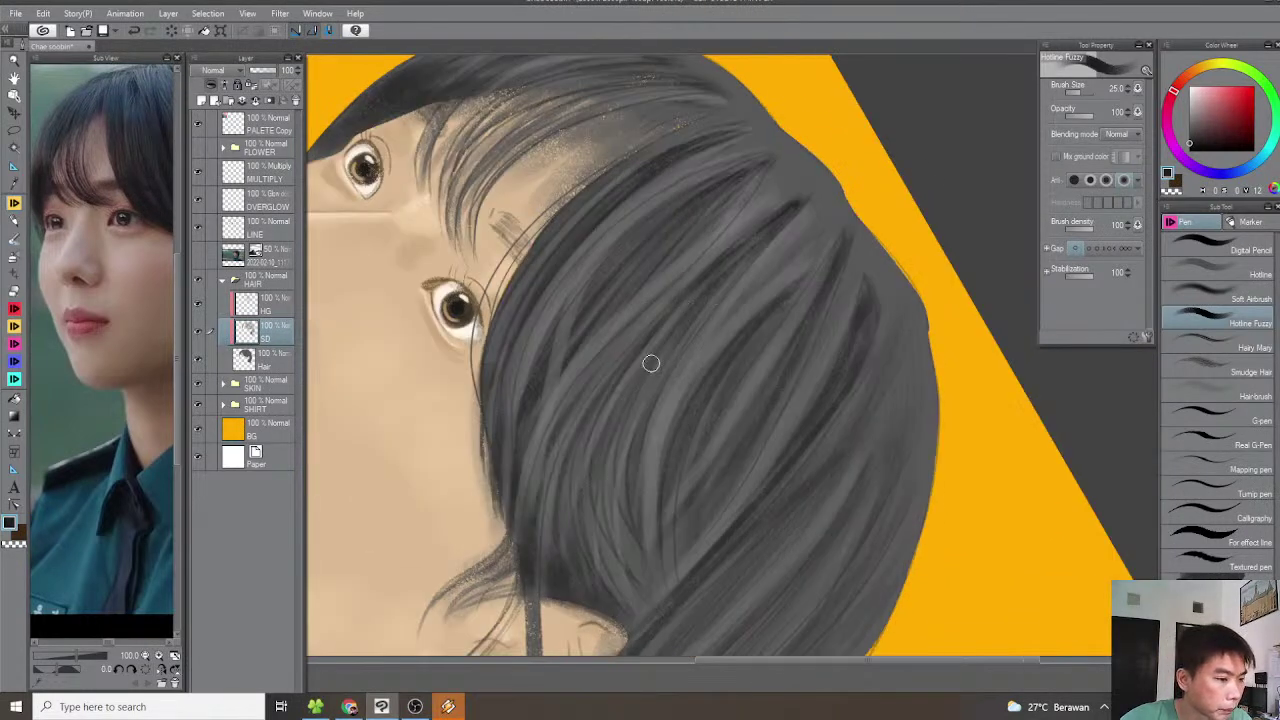
mouse_move(748, 261)
mouse_down()
mouse_move(613, 430)
mouse_move(585, 523)
mouse_move(614, 594)
mouse_up()
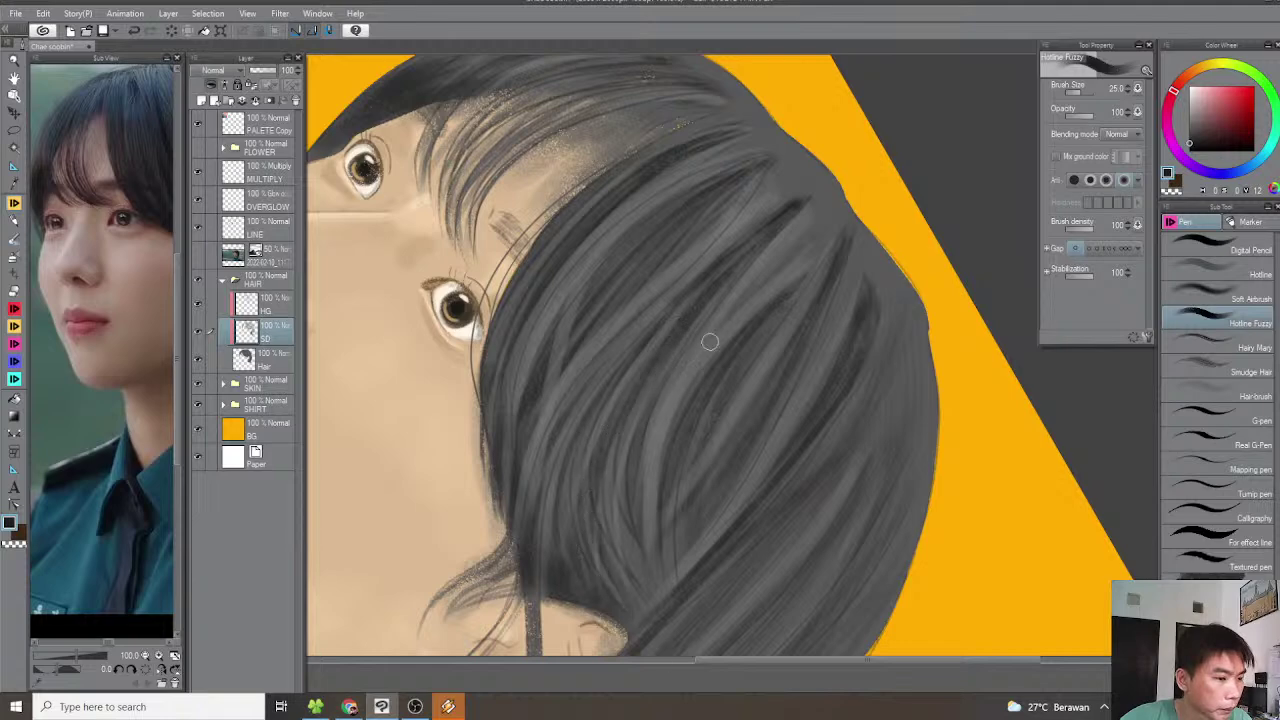
mouse_move(646, 394)
mouse_down()
mouse_move(627, 495)
mouse_move(646, 600)
mouse_up()
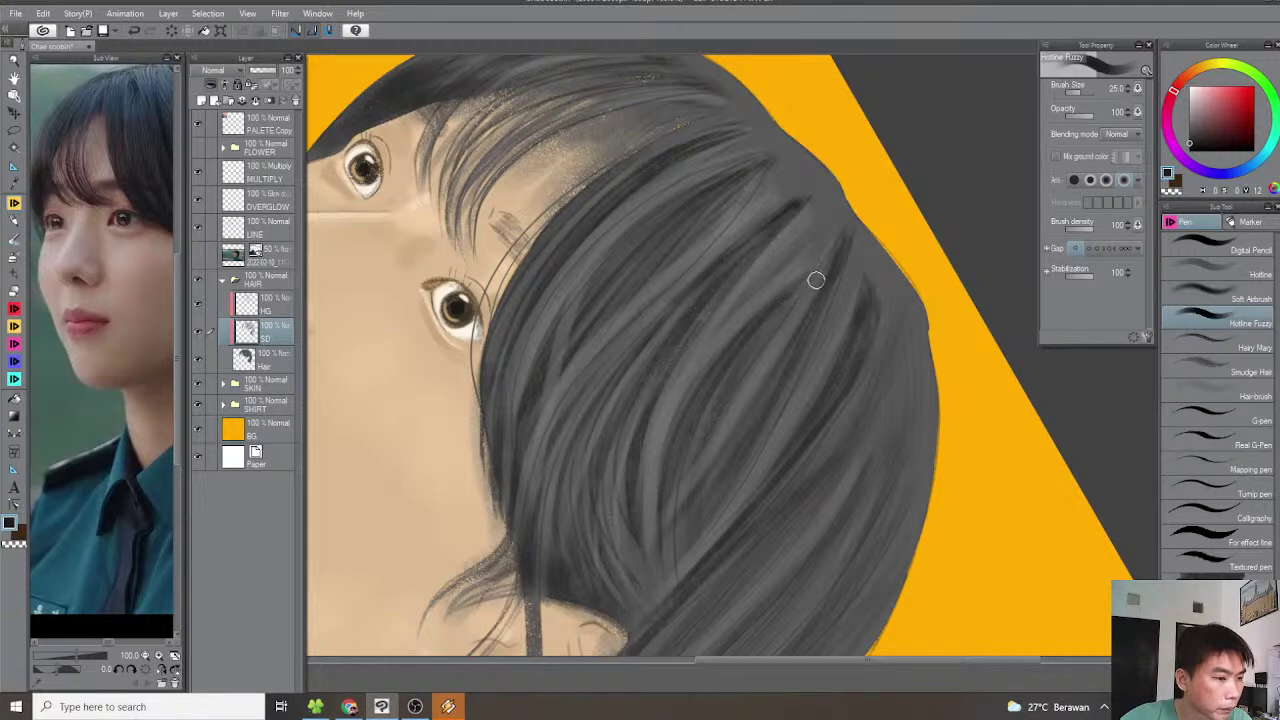
Darken the gaps between the rear fringe strands from the crown down towards the ear
drag(792, 328, 663, 506)
drag(784, 354, 687, 513)
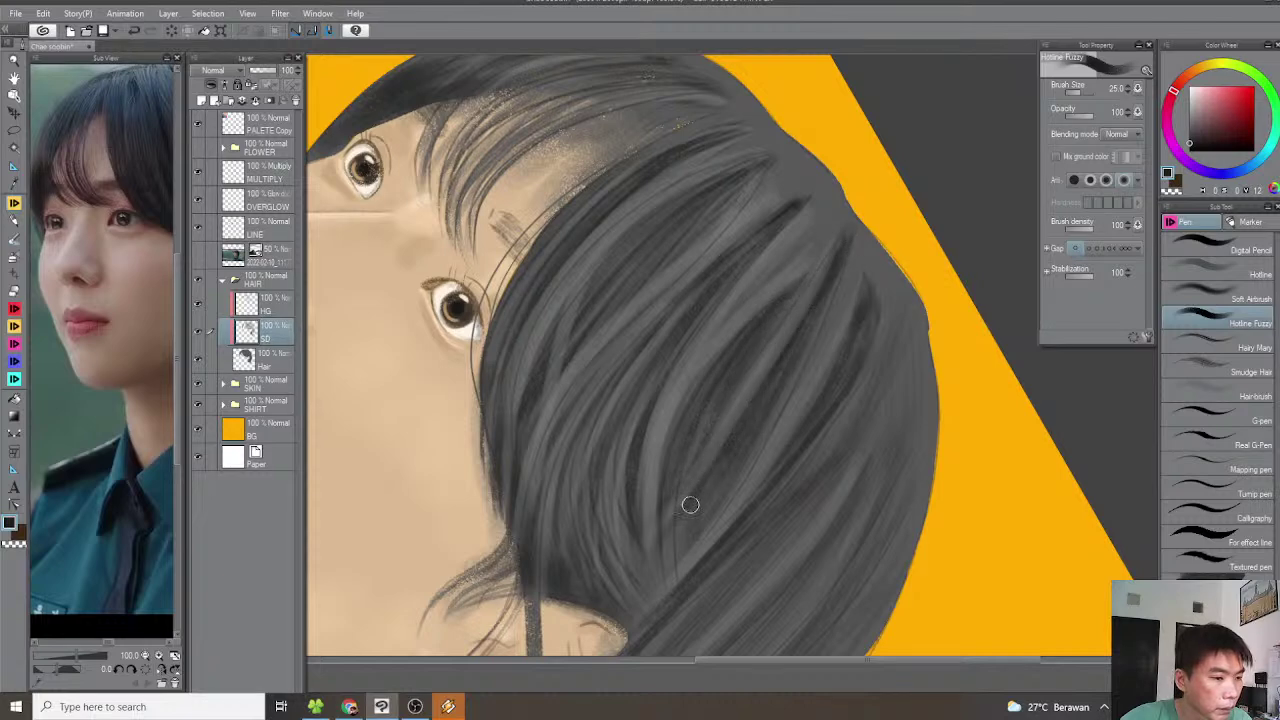
mouse_move(837, 276)
mouse_down()
mouse_move(741, 463)
mouse_move(724, 396)
mouse_up()
mouse_move(846, 244)
mouse_down()
mouse_move(775, 384)
mouse_move(700, 485)
mouse_up()
drag(792, 369, 788, 300)
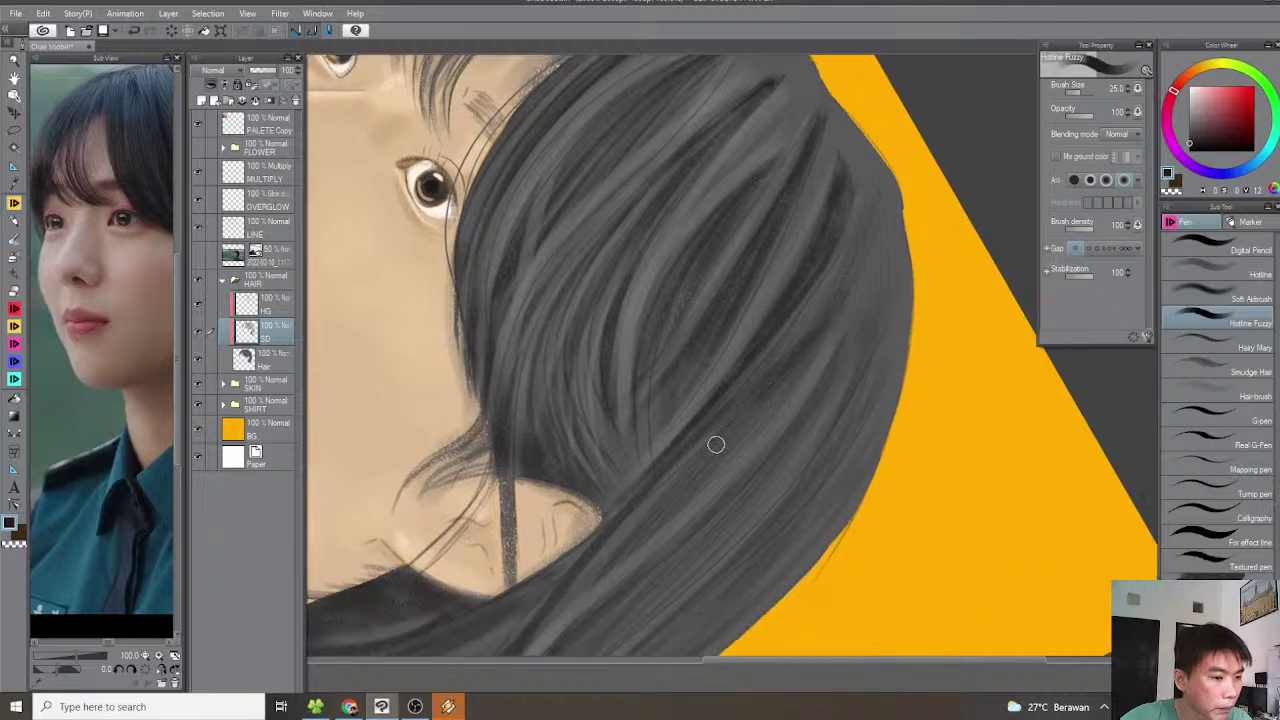
Paint long shadow strands through the back hair from behind the crown to behind the ear
drag(752, 422, 640, 532)
drag(743, 438, 761, 341)
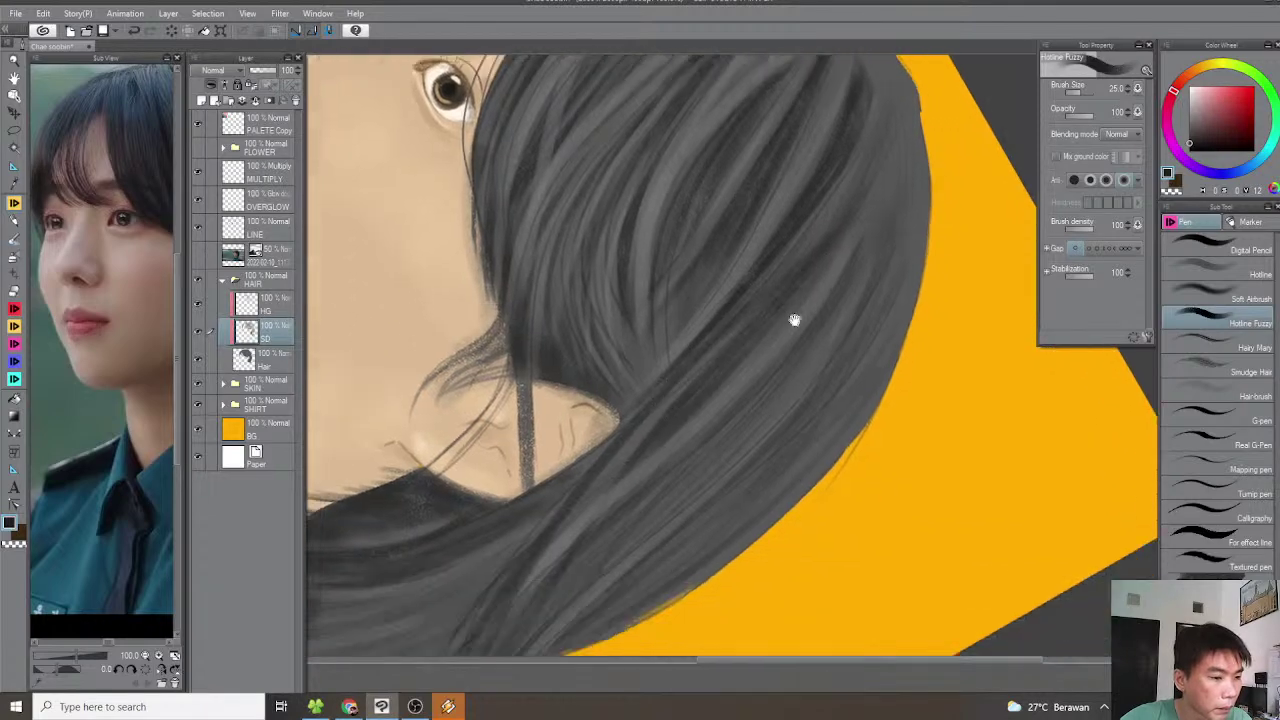
mouse_move(863, 240)
mouse_down()
mouse_move(720, 427)
mouse_move(579, 549)
mouse_move(548, 609)
mouse_up()
mouse_move(800, 320)
mouse_down()
mouse_move(788, 304)
mouse_move(803, 309)
mouse_up()
mouse_move(848, 239)
mouse_down()
mouse_move(736, 432)
mouse_move(650, 509)
mouse_up()
mouse_move(812, 333)
mouse_down()
mouse_move(809, 318)
mouse_move(651, 517)
mouse_up()
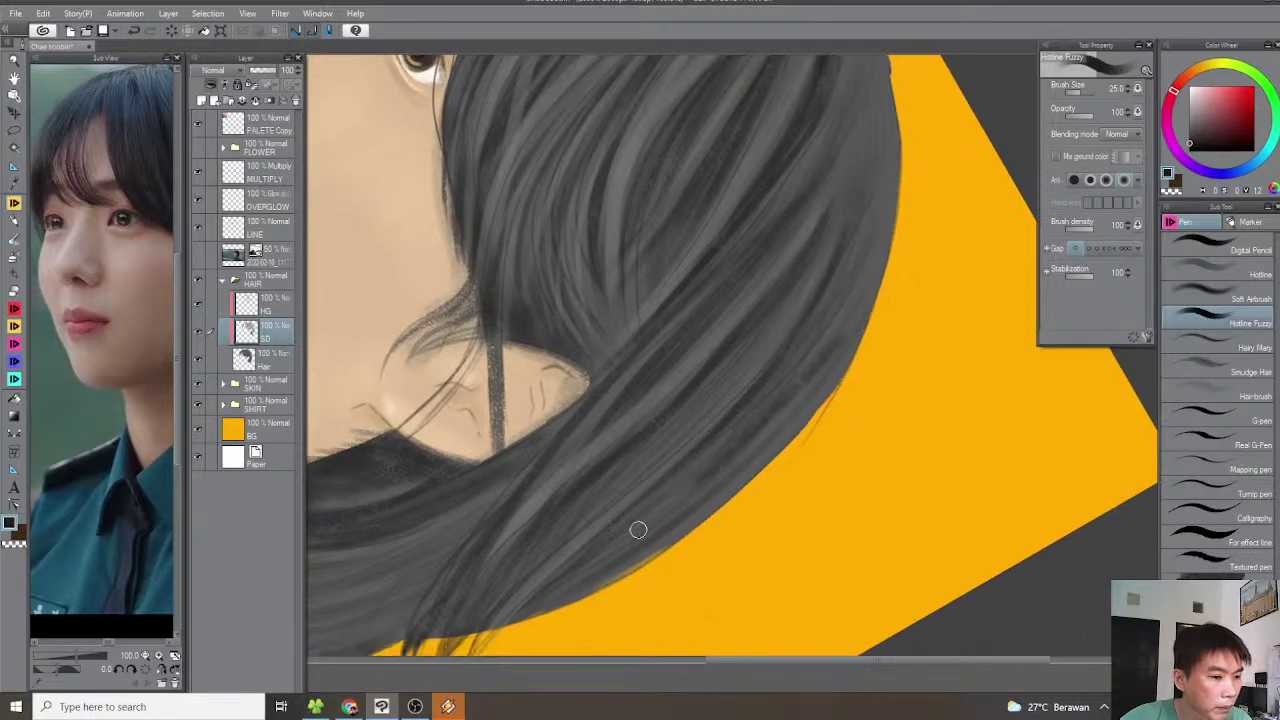
Shade the outer back hair and its lower strands towards the flicked tips at the nape at size 25
drag(712, 473, 810, 358)
mouse_move(713, 431)
mouse_down()
mouse_move(682, 436)
mouse_move(602, 540)
mouse_up()
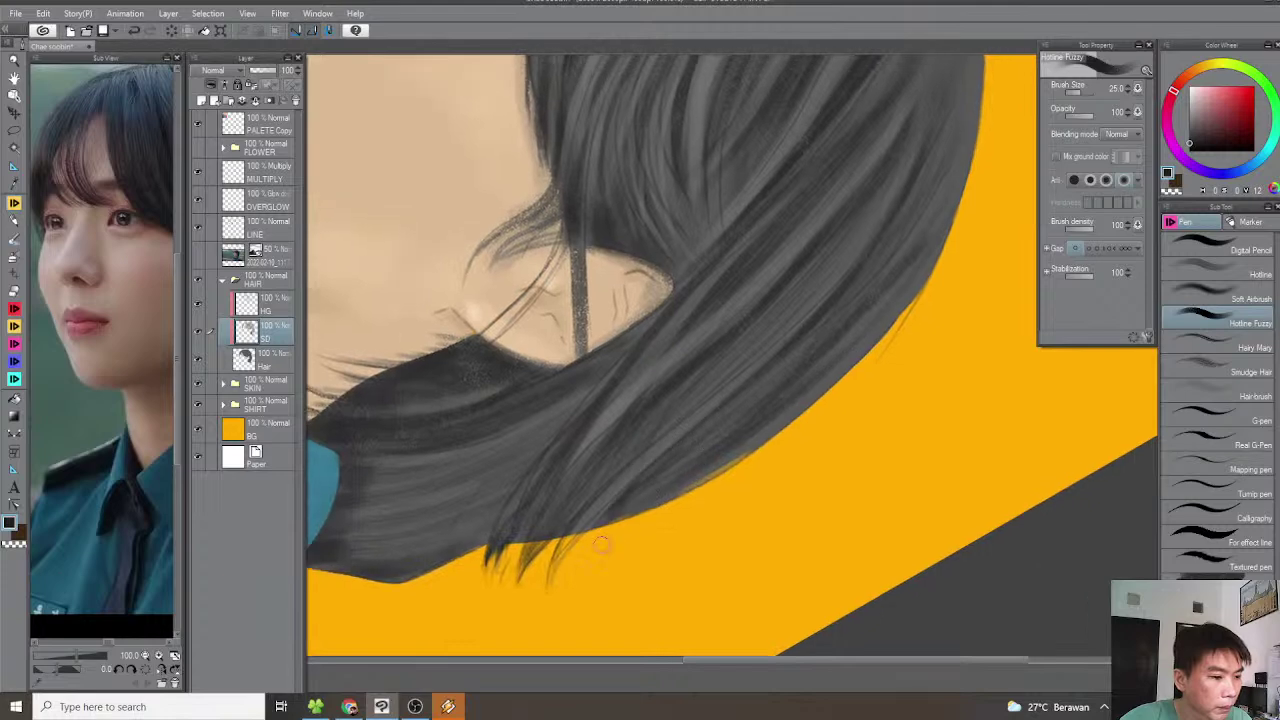
drag(603, 441, 576, 510)
mouse_move(582, 424)
mouse_down()
mouse_move(575, 479)
mouse_move(541, 513)
mouse_up()
key(minus)
key(minus)
key(minus)
key(minus)
scroll(682, 448, down, 2)
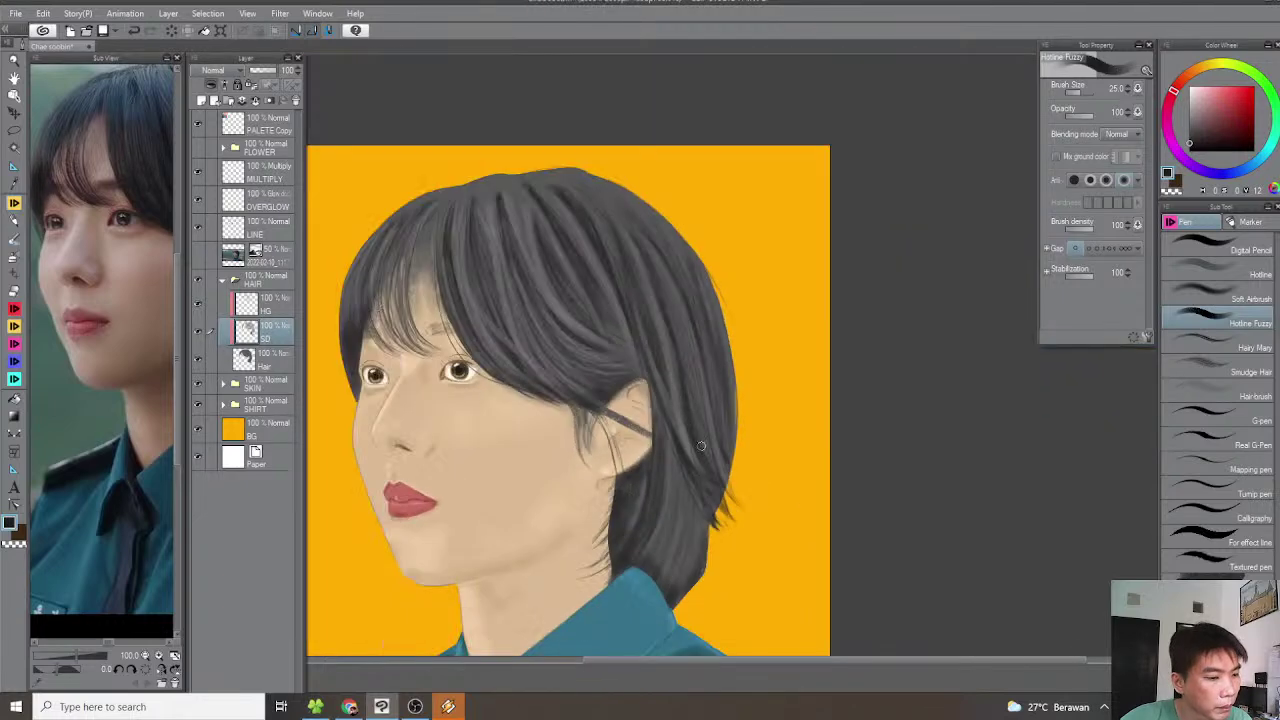
scroll(699, 447, down, 2)
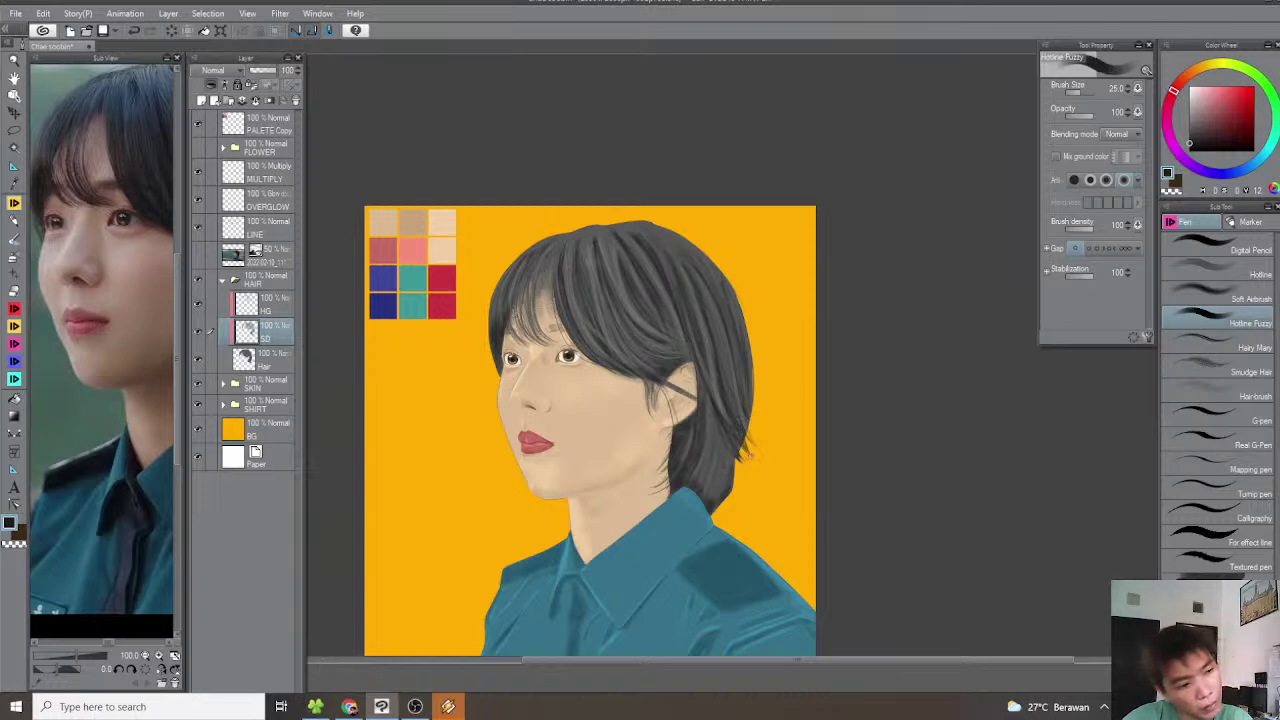
Shade the lower back hair with curved shadow strands from below the ear down to the collar at size 25
scroll(736, 430, up, 2)
drag(734, 467, 796, 425)
scroll(735, 430, up, 1)
key(asciicircum)
key(asciicircum)
key(asciicircum)
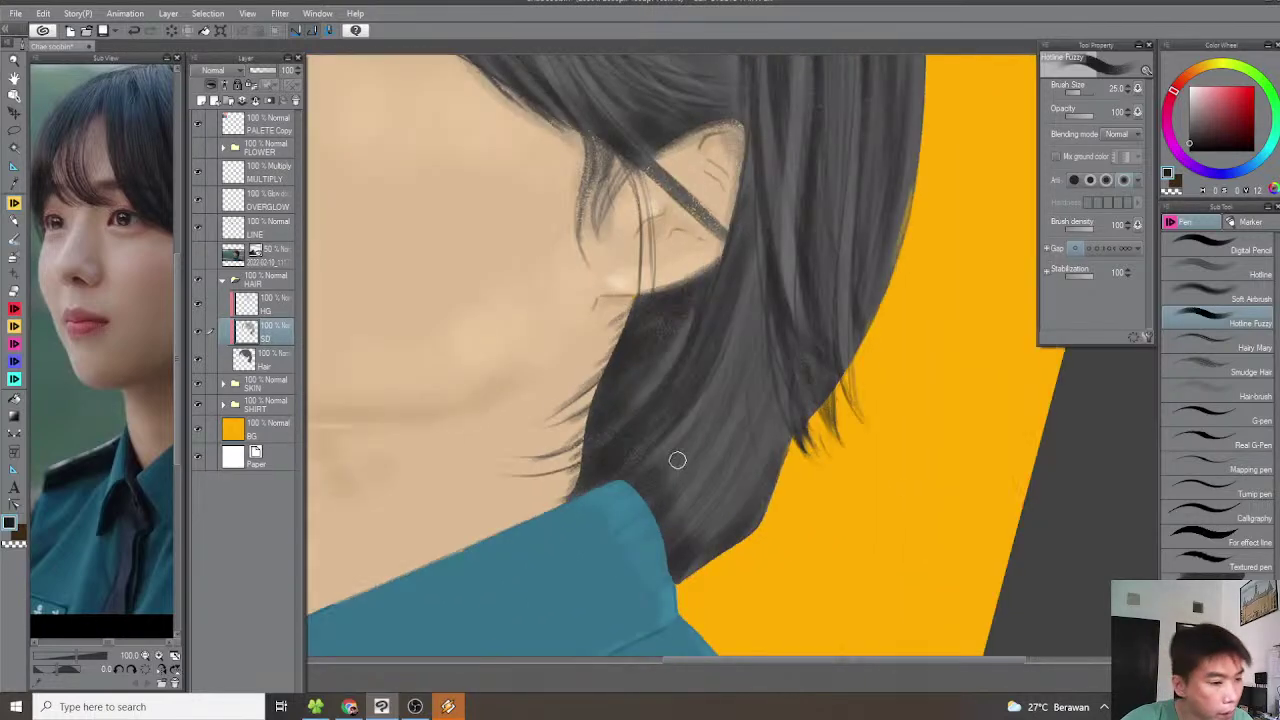
mouse_move(634, 478)
mouse_down()
mouse_move(718, 378)
mouse_move(742, 311)
mouse_move(697, 457)
mouse_move(650, 478)
mouse_up()
mouse_move(756, 348)
mouse_down()
mouse_move(748, 407)
mouse_move(665, 539)
mouse_up()
drag(769, 392, 683, 546)
drag(780, 418, 711, 534)
drag(770, 456, 723, 539)
mouse_move(672, 315)
mouse_down()
mouse_move(713, 365)
mouse_move(680, 398)
mouse_up()
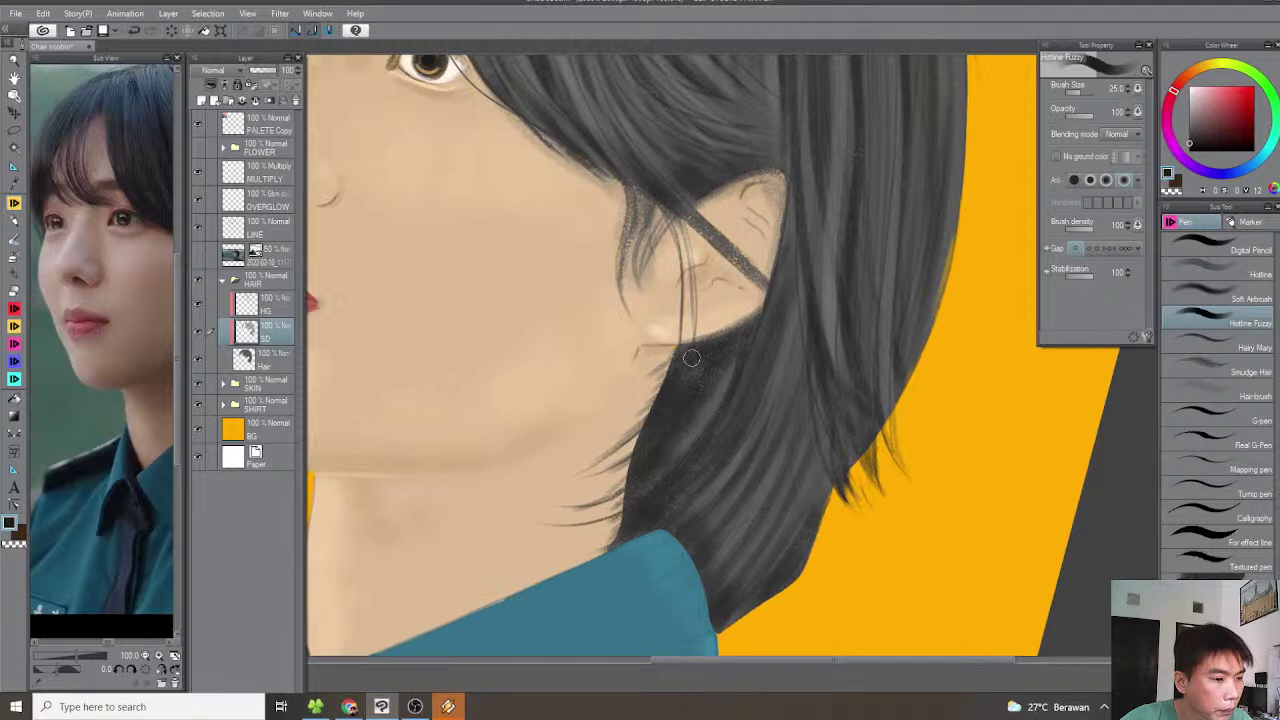
scroll(713, 392, down, 1)
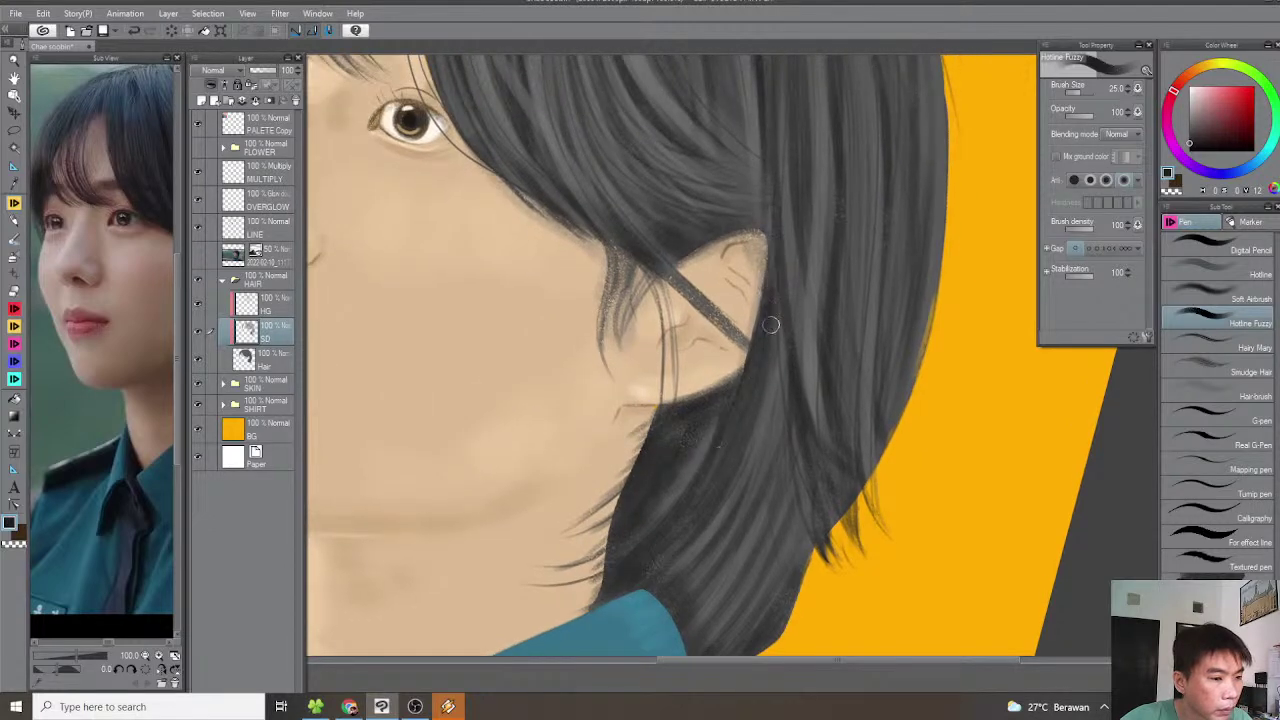
Darken the strand roots at the back of the crown and extend shadow strands down the outer back hair at size 25
scroll(760, 363, up, 2)
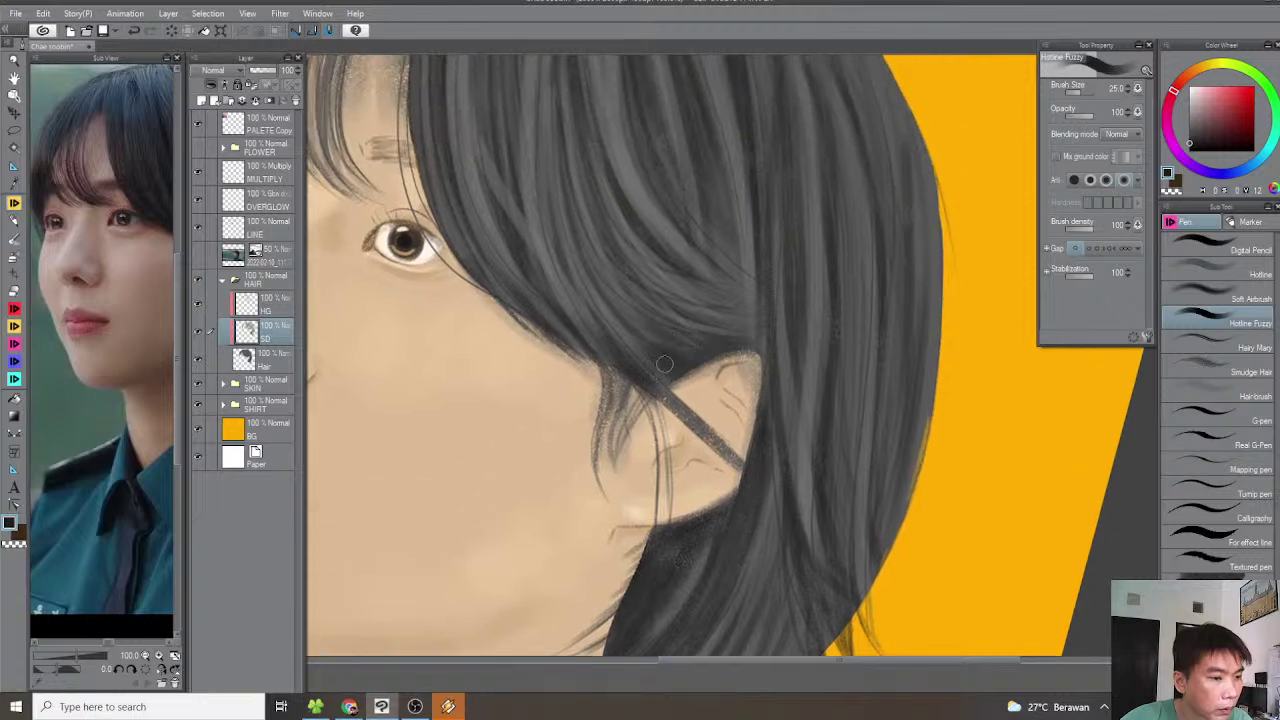
key(^)
scroll(782, 372, down, 2)
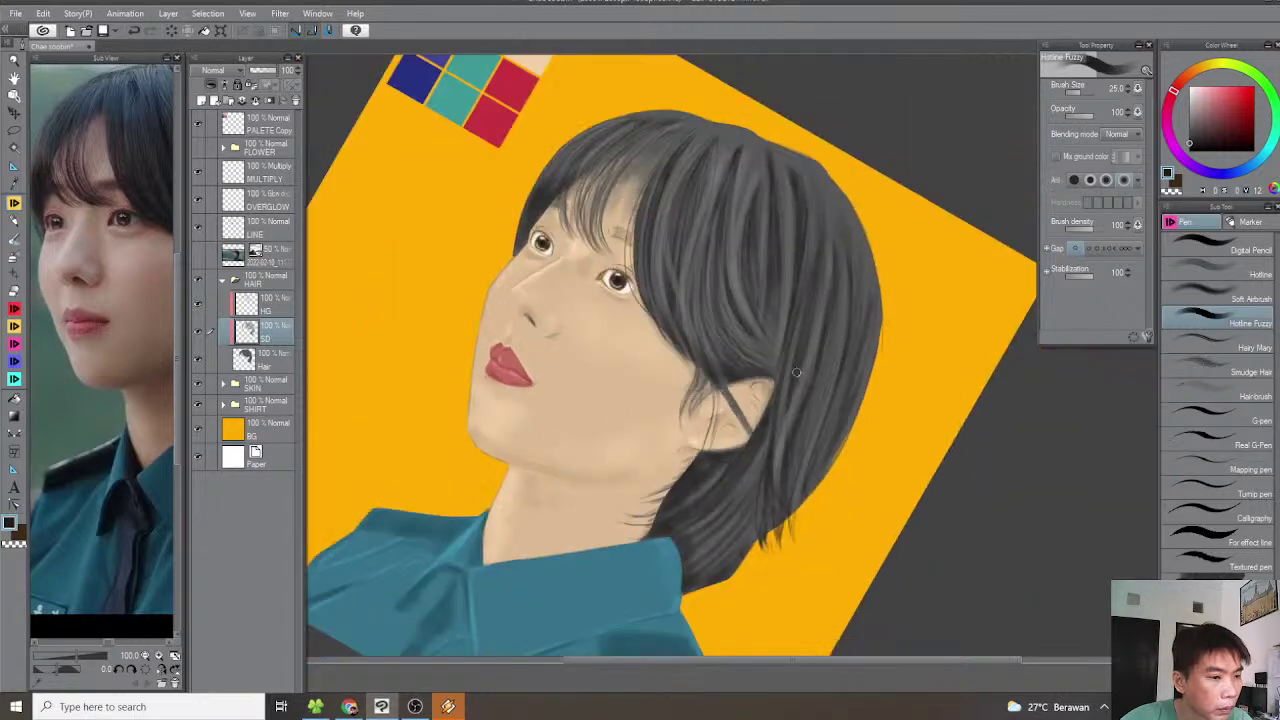
key(-)
drag(809, 361, 793, 443)
key(^)
scroll(795, 350, up, 2)
key(^)
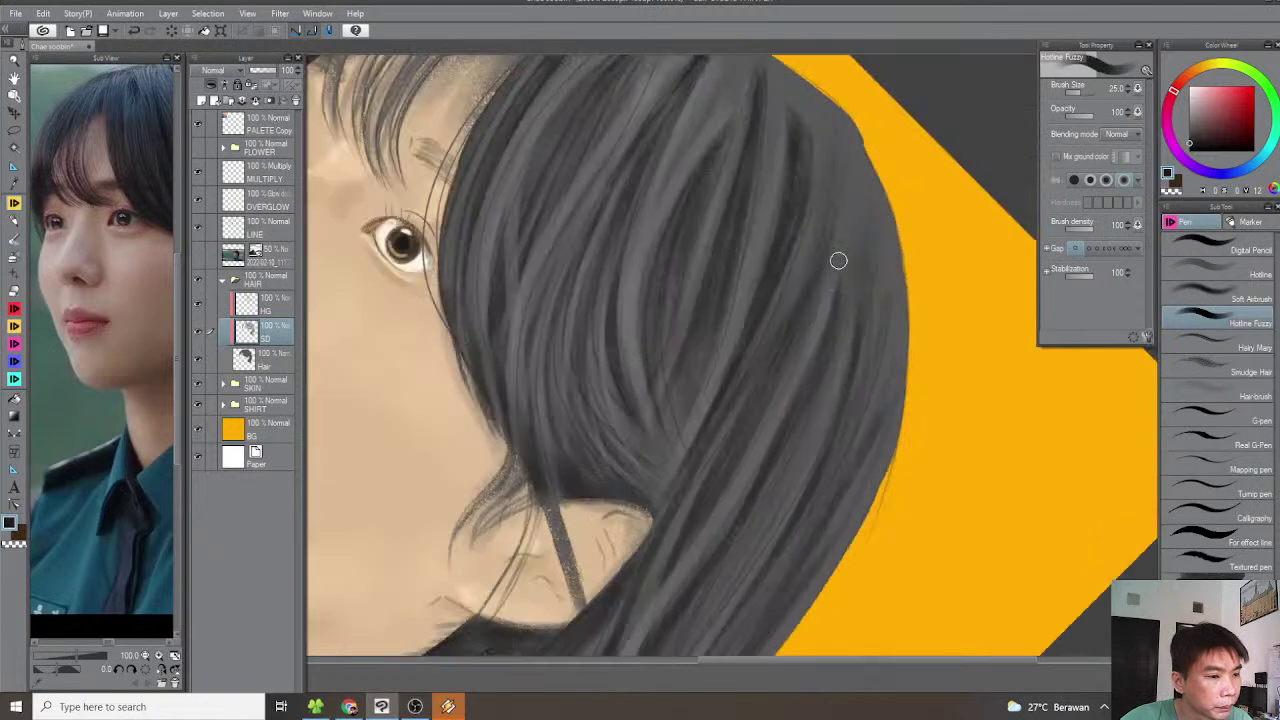
drag(813, 327, 785, 420)
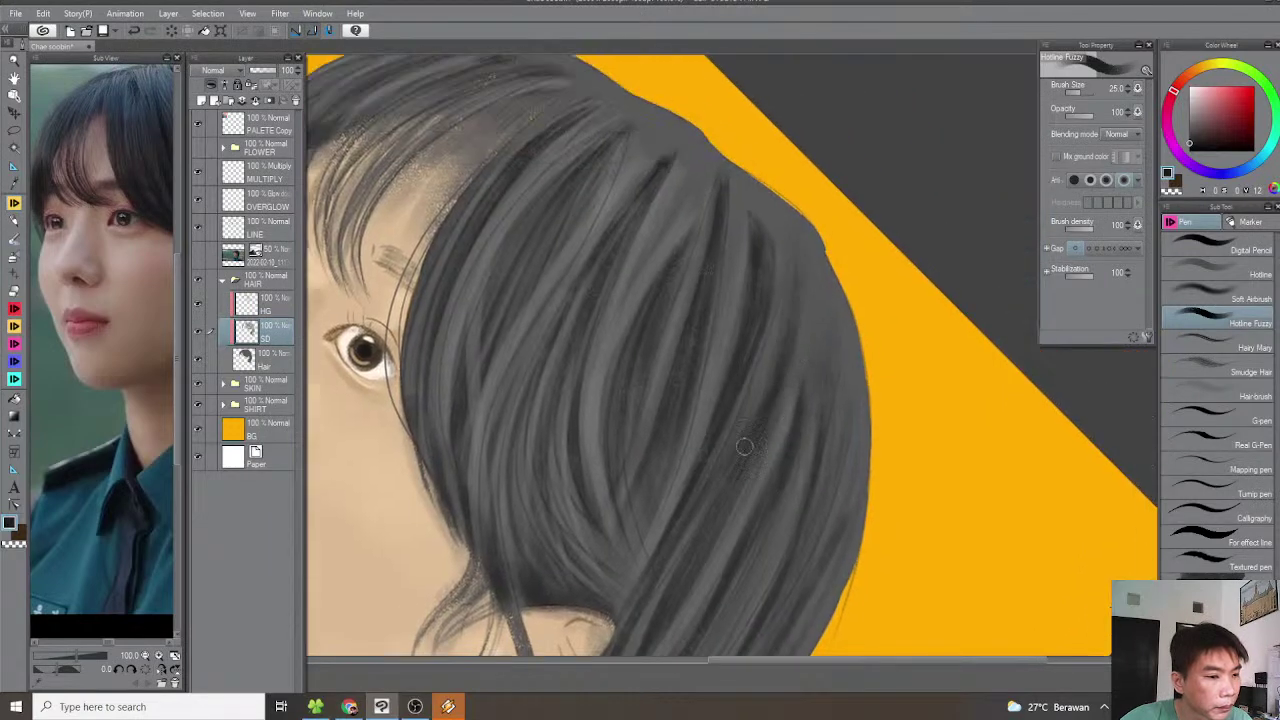
drag(780, 261, 769, 359)
scroll(757, 352, up, 2)
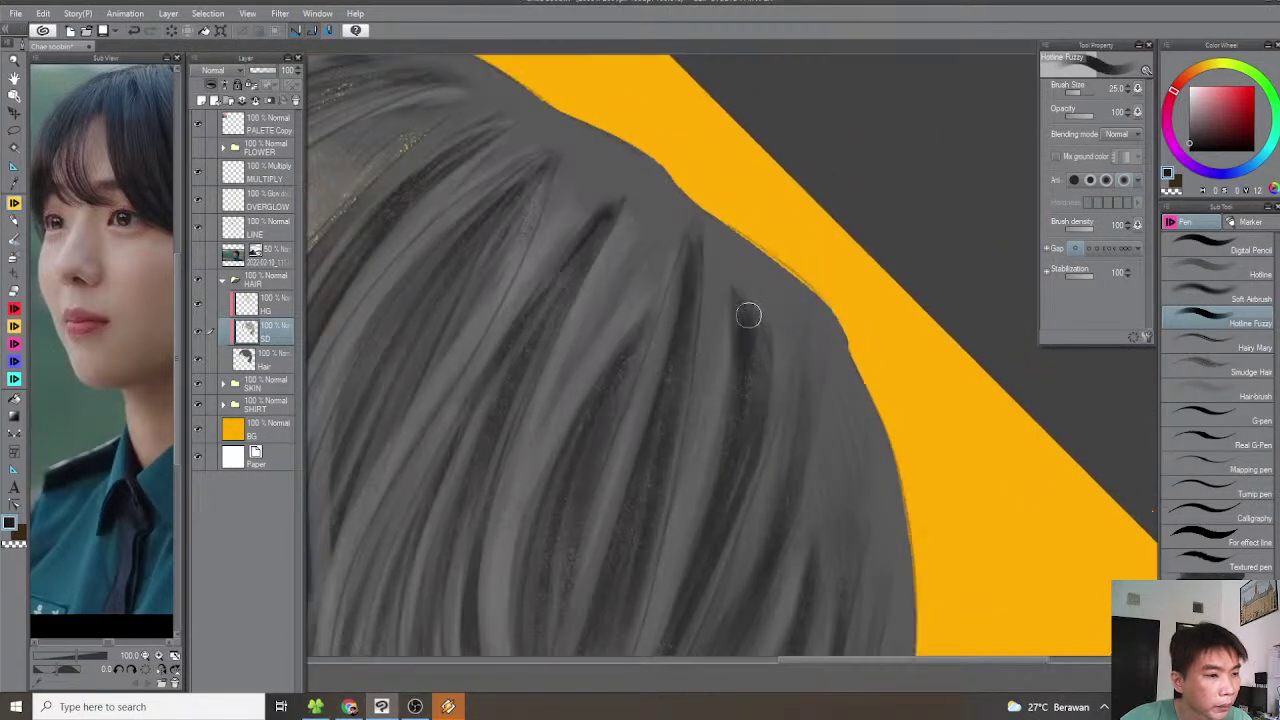
mouse_move(745, 289)
mouse_down()
mouse_move(764, 340)
mouse_move(757, 407)
mouse_move(688, 322)
mouse_up()
scroll(790, 373, down, 2)
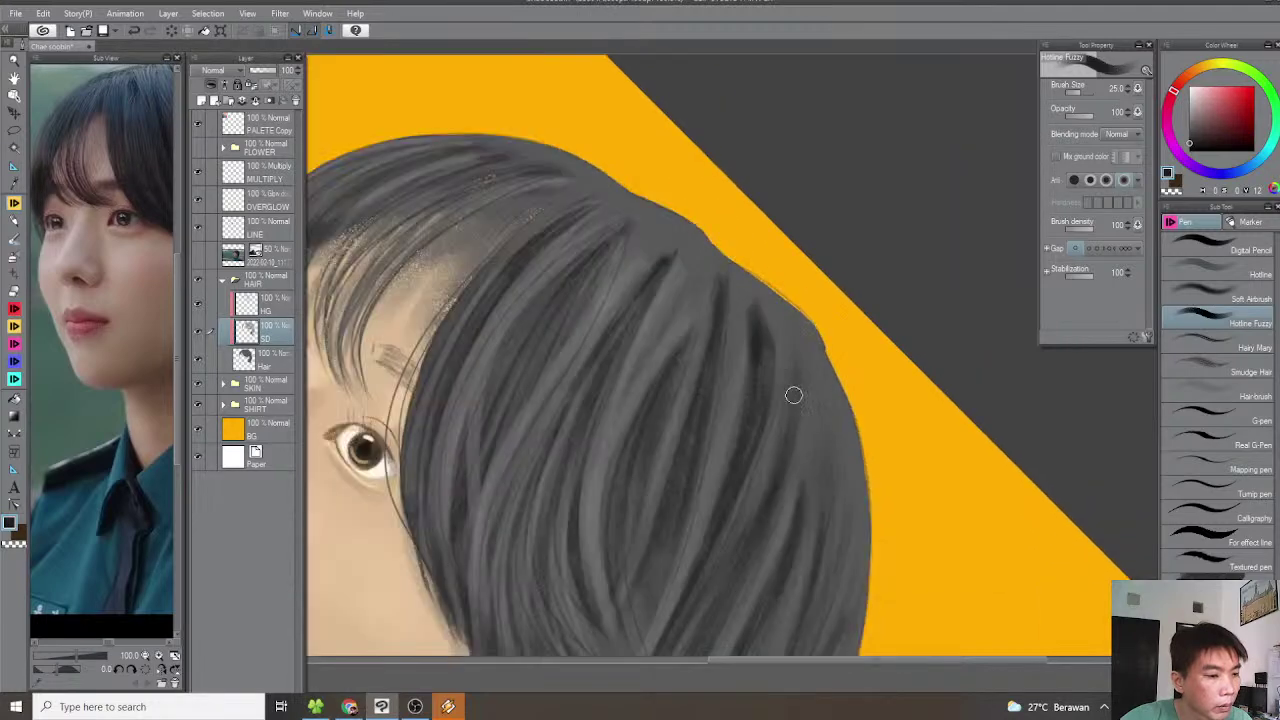
drag(790, 379, 744, 343)
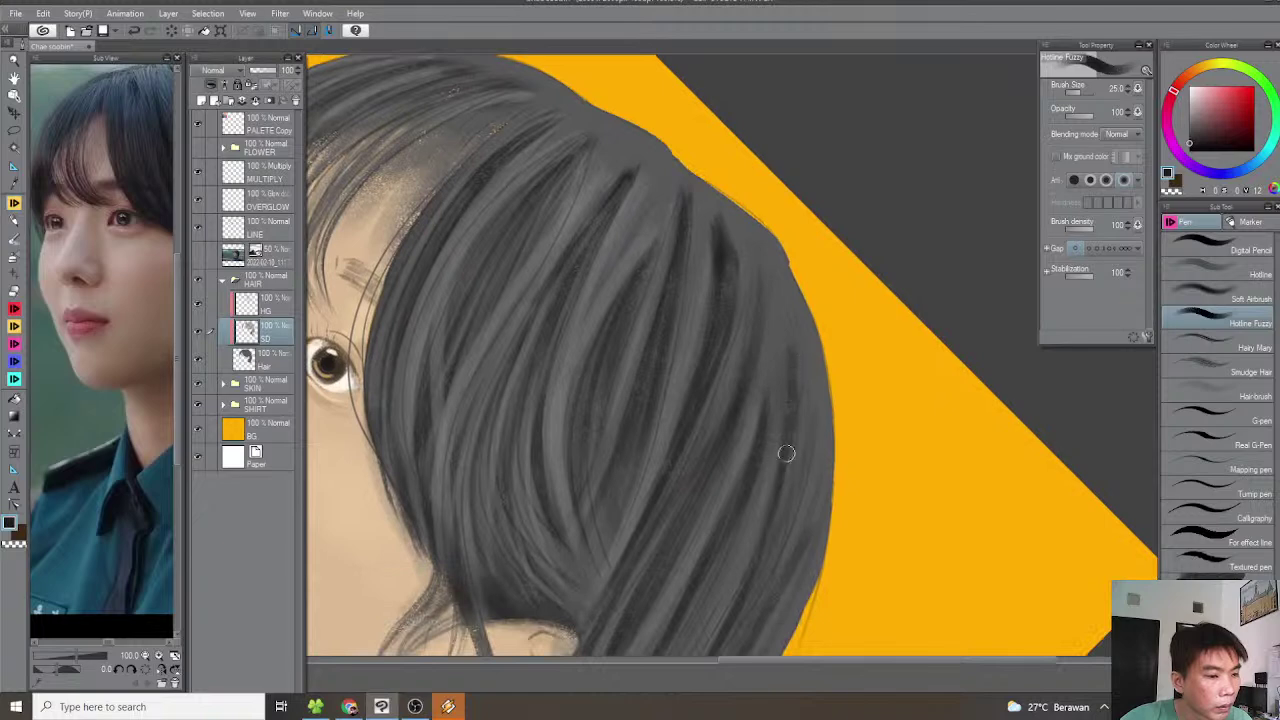
mouse_move(805, 386)
mouse_down()
mouse_move(787, 453)
mouse_move(730, 488)
mouse_move(752, 460)
mouse_up()
Reduce the brush to size 15 and paint thin shadow strands through the outer back hair below the crown
key(bracketleft)
key(bracketleft)
key(asciicircum)
key(asciicircum)
key(asciicircum)
scroll(730, 475, up, 1)
key(bracketleft)
drag(622, 543, 809, 374)
drag(660, 439, 837, 302)
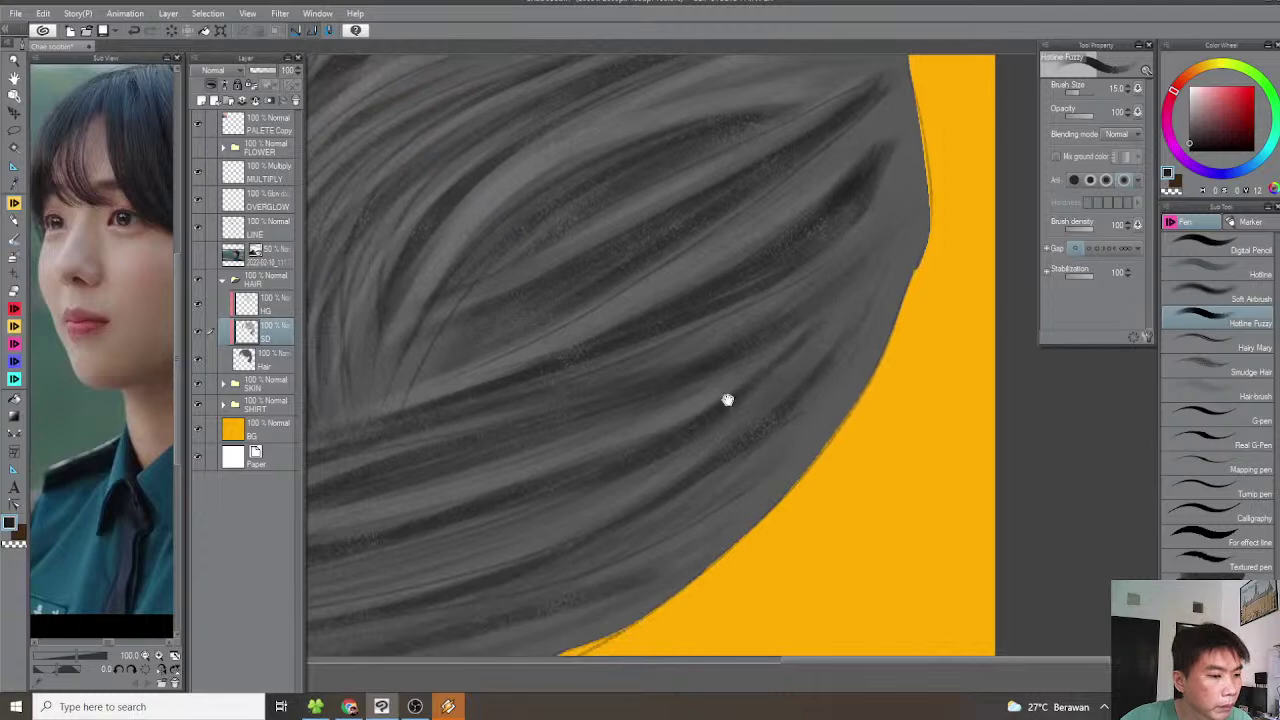
drag(716, 401, 895, 300)
mouse_move(682, 405)
mouse_down()
mouse_move(862, 340)
mouse_move(876, 312)
mouse_move(521, 459)
mouse_up()
Deepen the fine shadows between the side-swept strands above the ear and towards the temple at size 15
key(minus)
scroll(540, 475, down, 1)
drag(600, 437, 656, 493)
drag(690, 404, 704, 447)
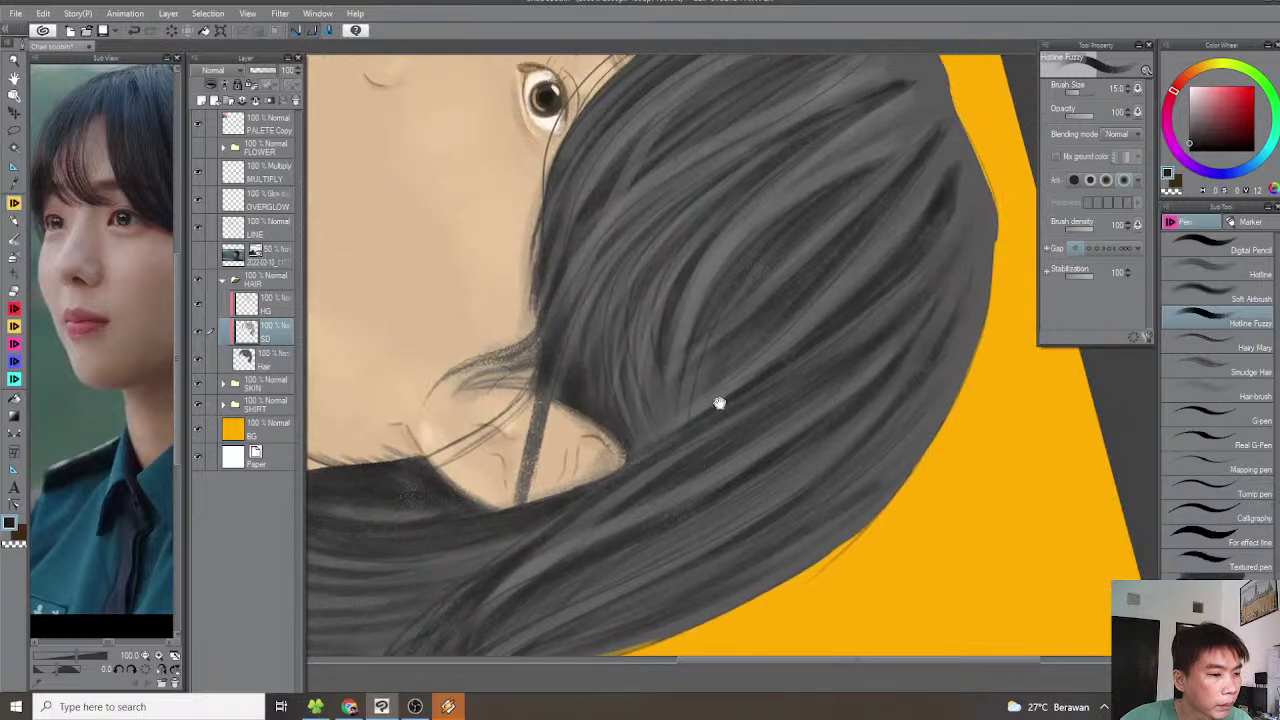
drag(755, 330, 710, 408)
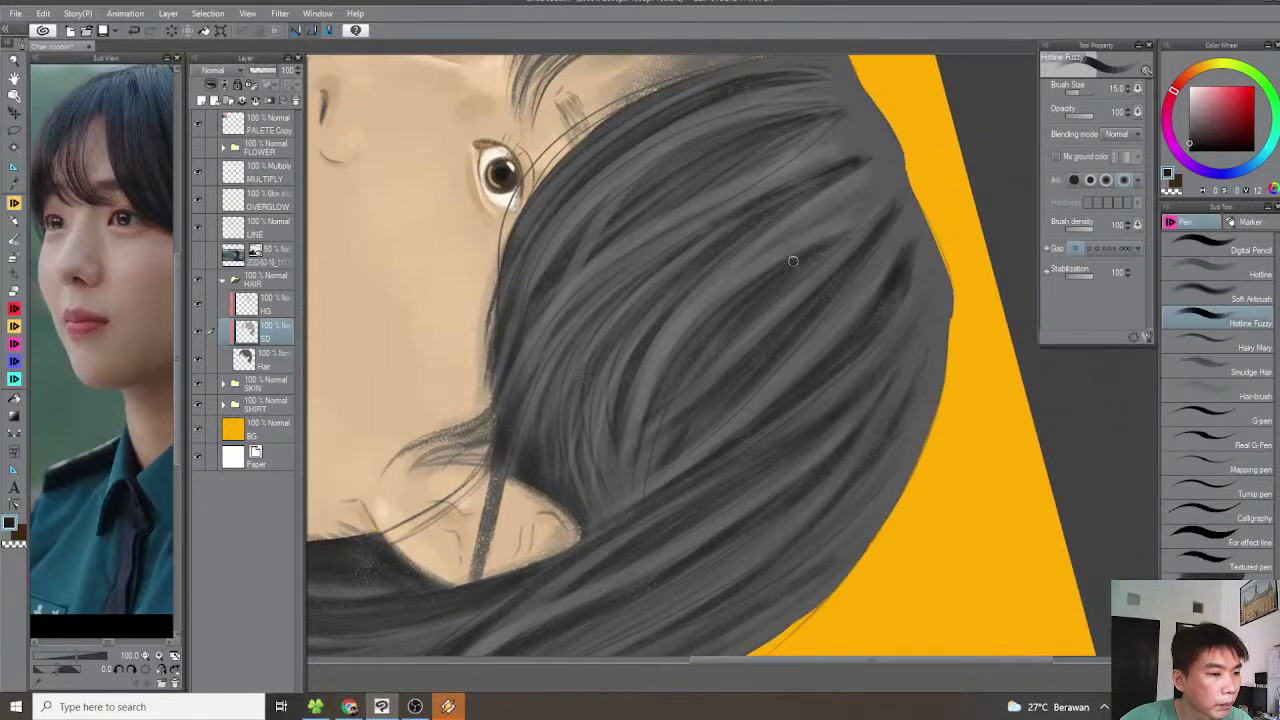
drag(654, 332, 674, 360)
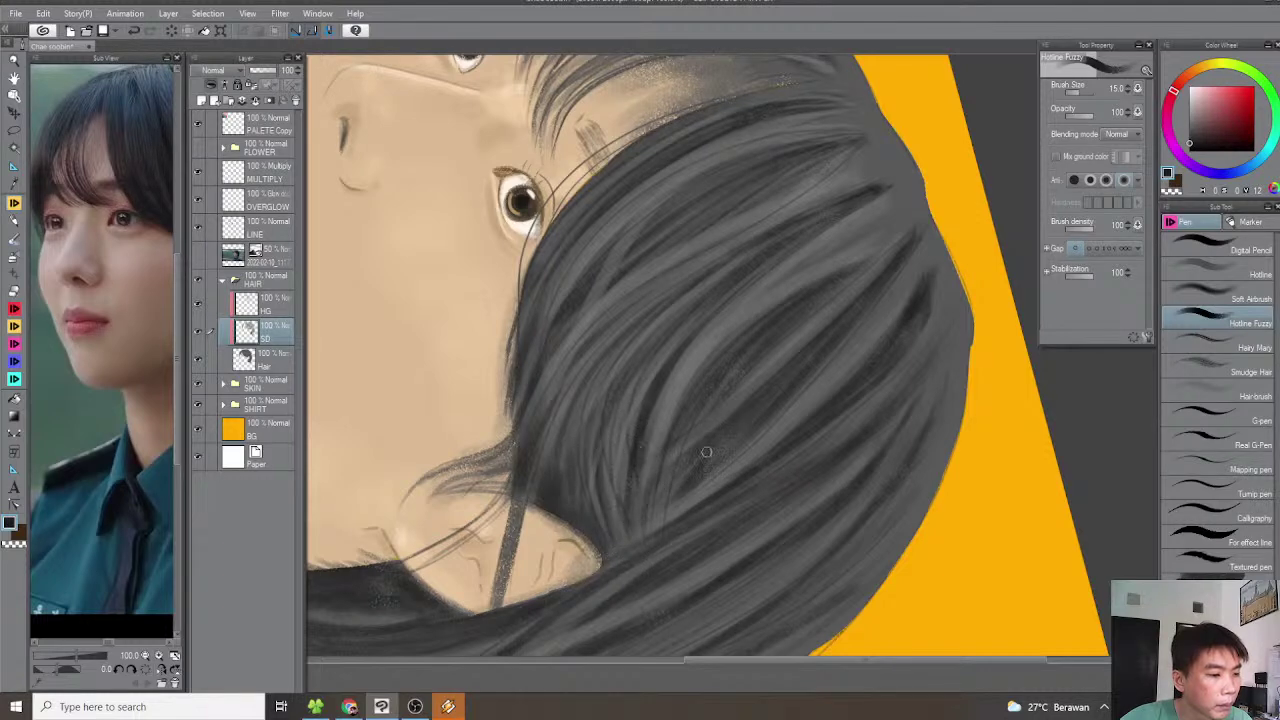
drag(663, 398, 709, 437)
drag(625, 446, 615, 525)
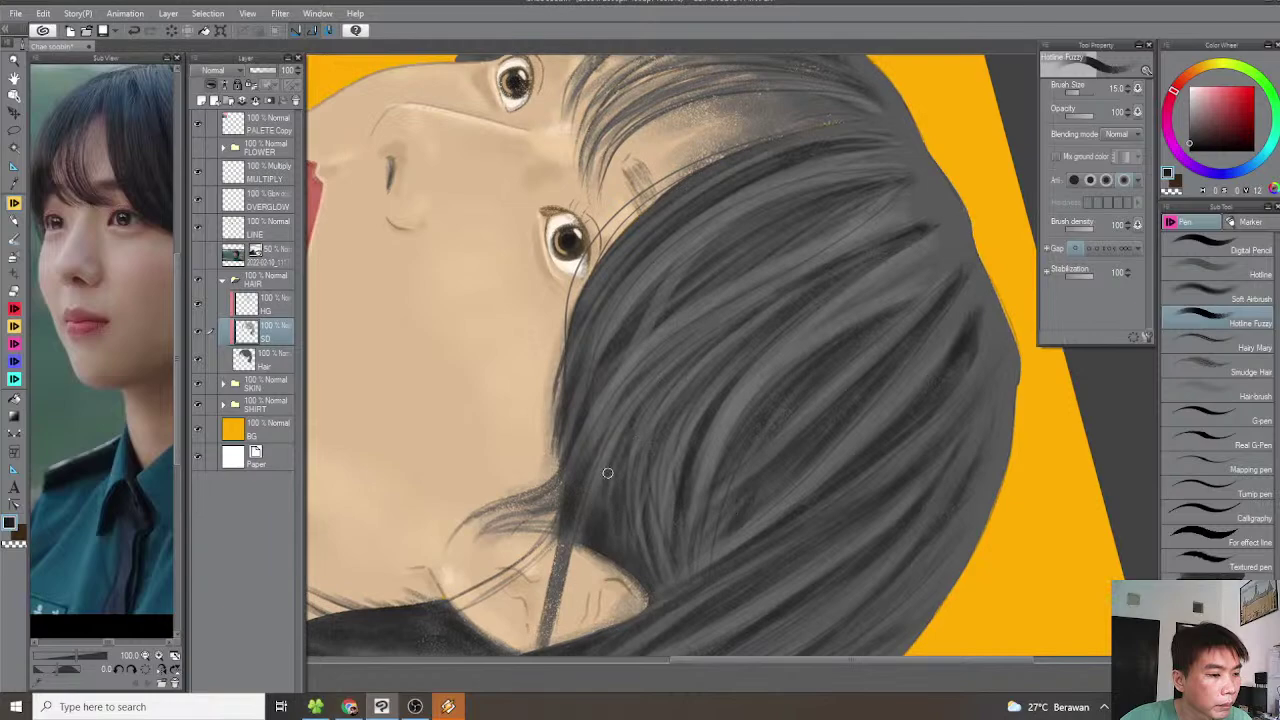
drag(589, 475, 611, 501)
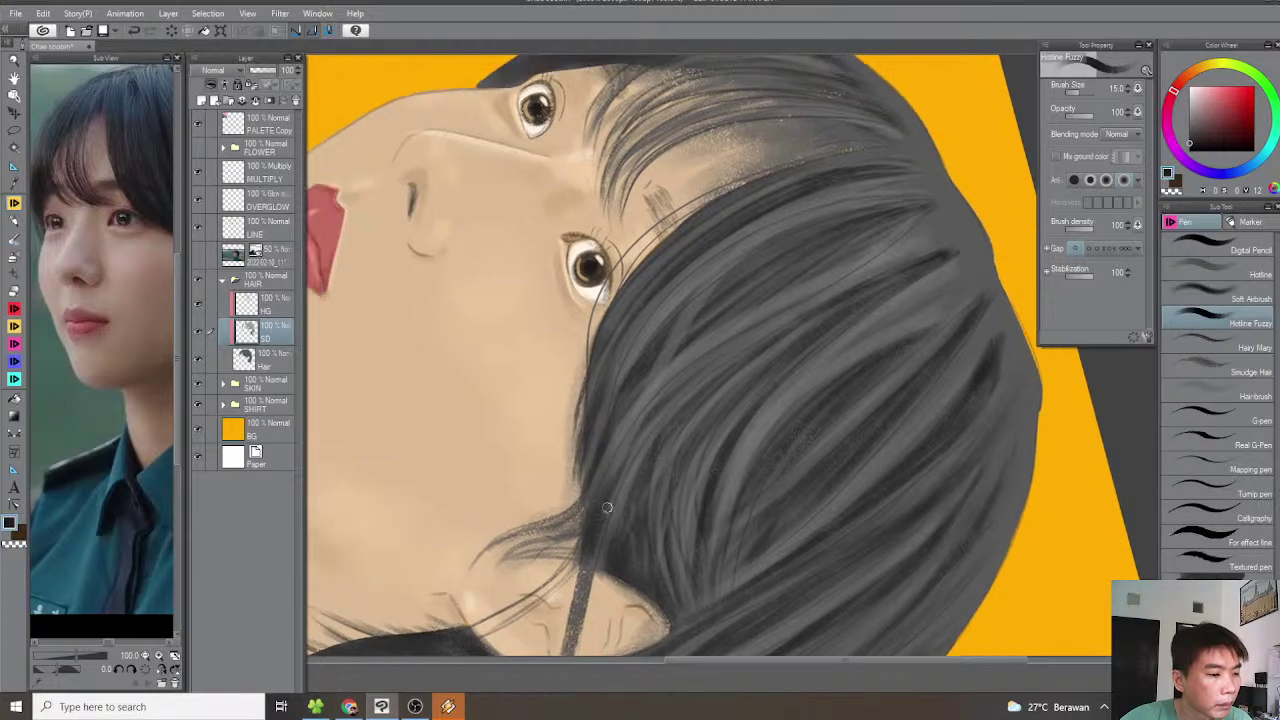
drag(635, 443, 616, 486)
scroll(634, 423, down, 1)
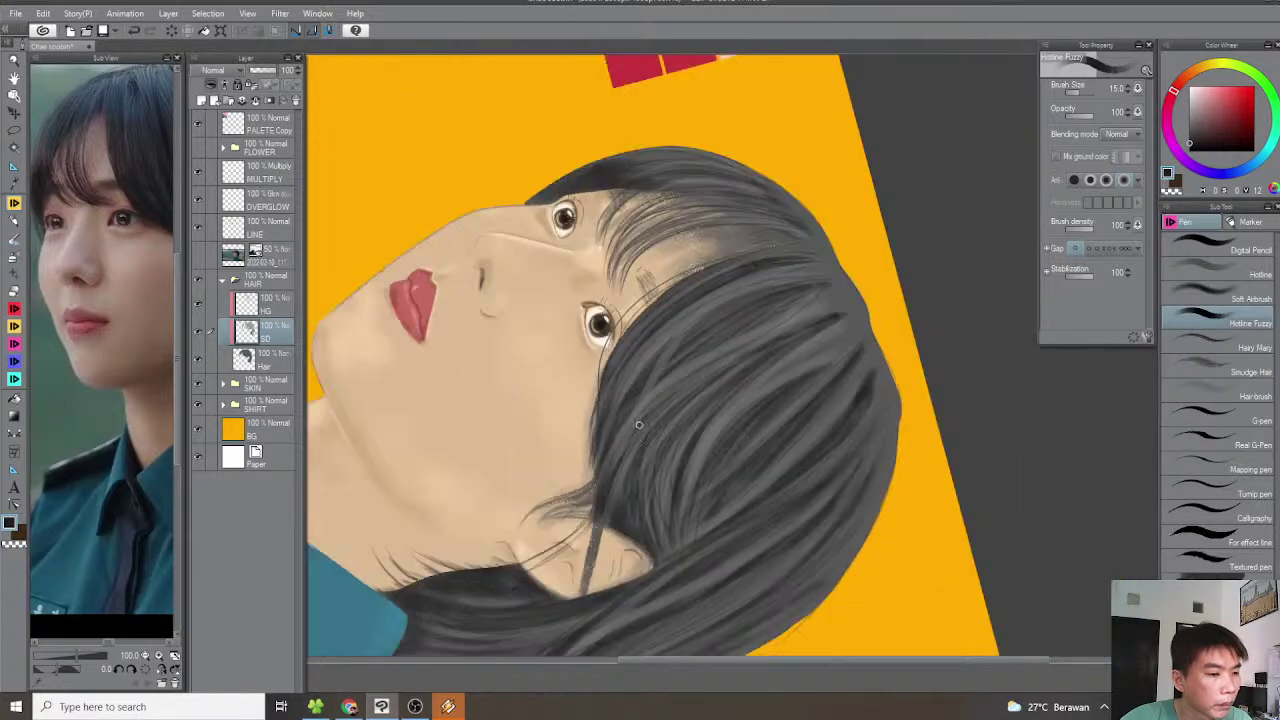
Examine the shaded hair on the whole portrait in upright orientation
key(minus)
key(minus)
key(minus)
key(minus)
scroll(680, 406, down, 1)
key(minus)
scroll(695, 408, down, 2)
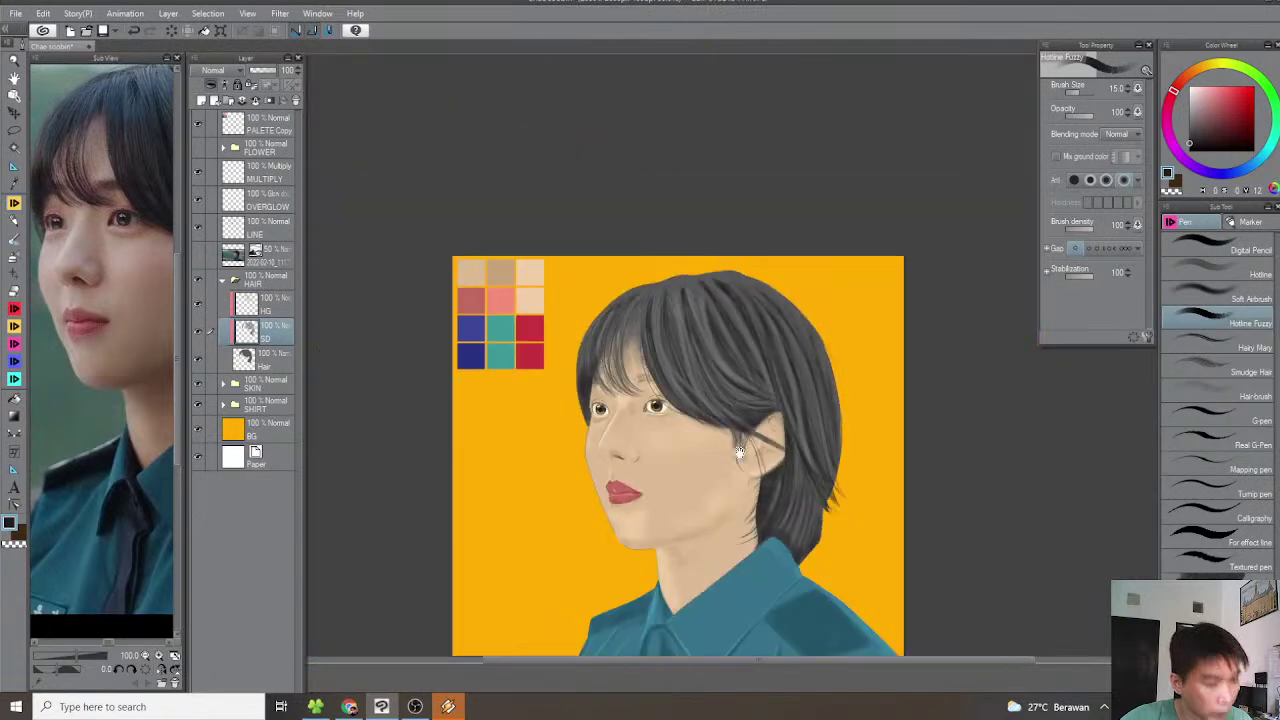
drag(740, 443, 749, 451)
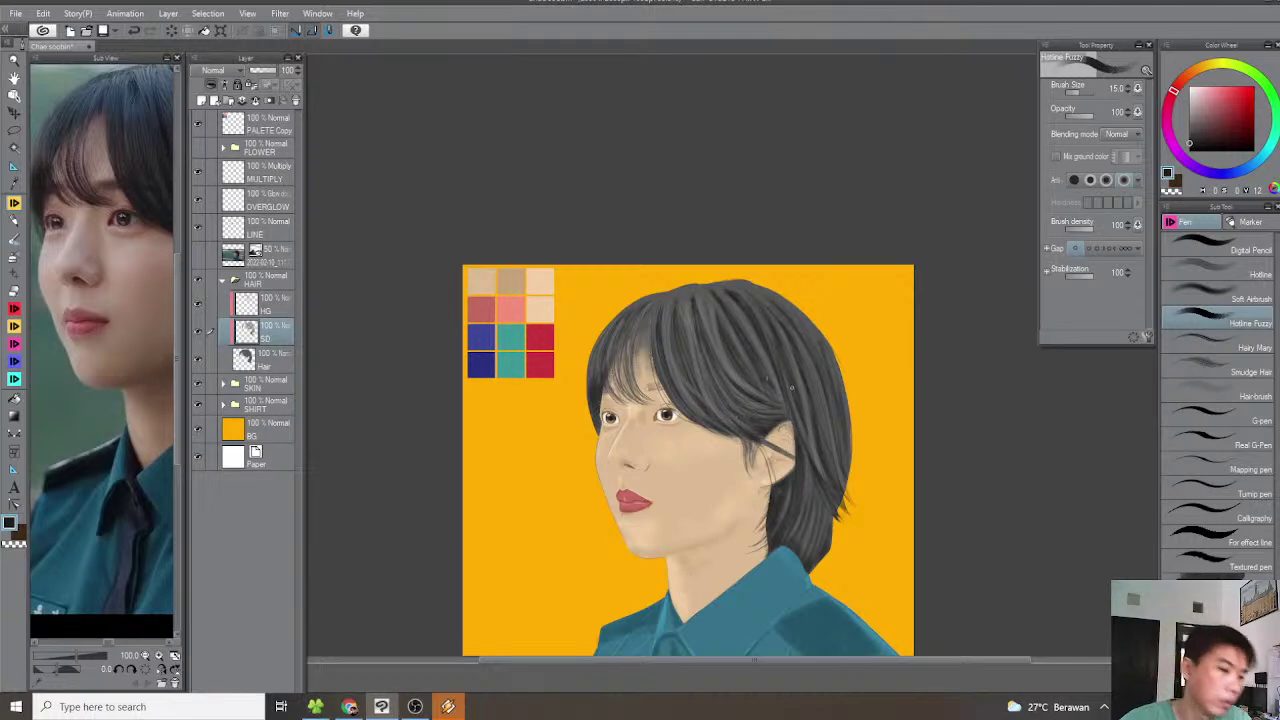
On the Hair layer, paint fuller flicked strand tips past the hair outline at the nape at size 15
scroll(835, 422, up, 6)
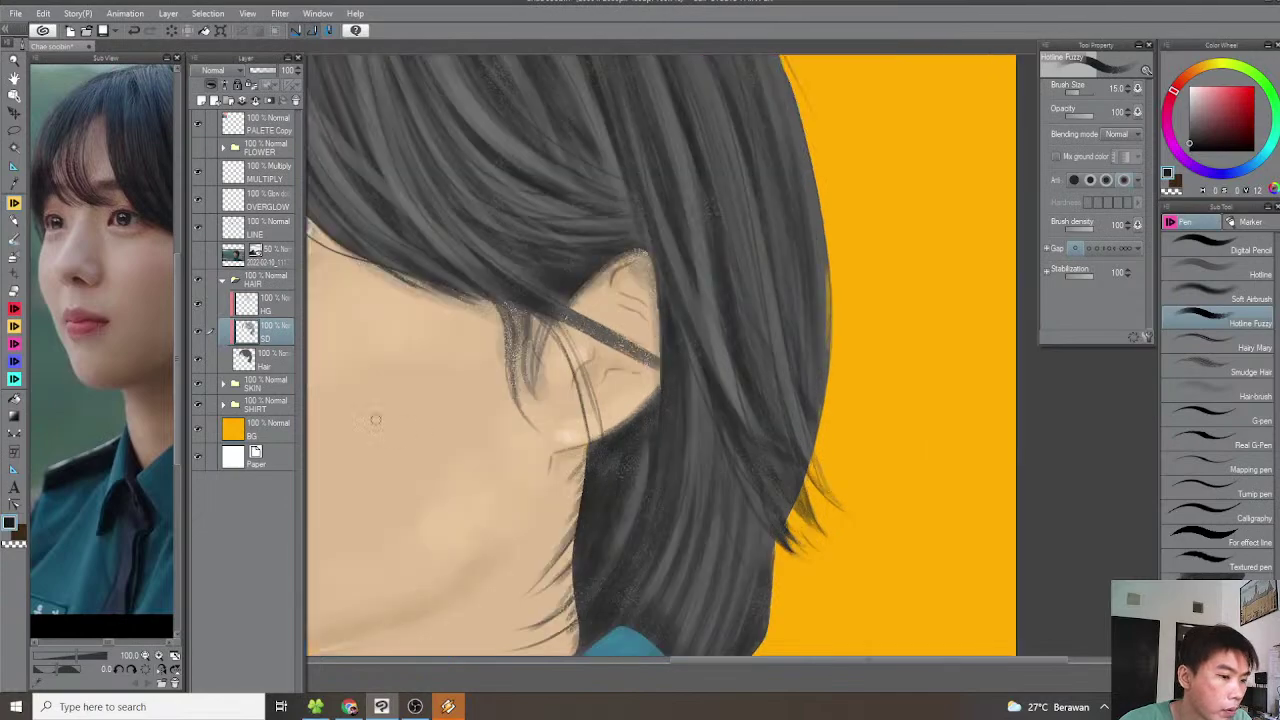
click(281, 359)
scroll(680, 405, up, 2)
key(minus)
key(minus)
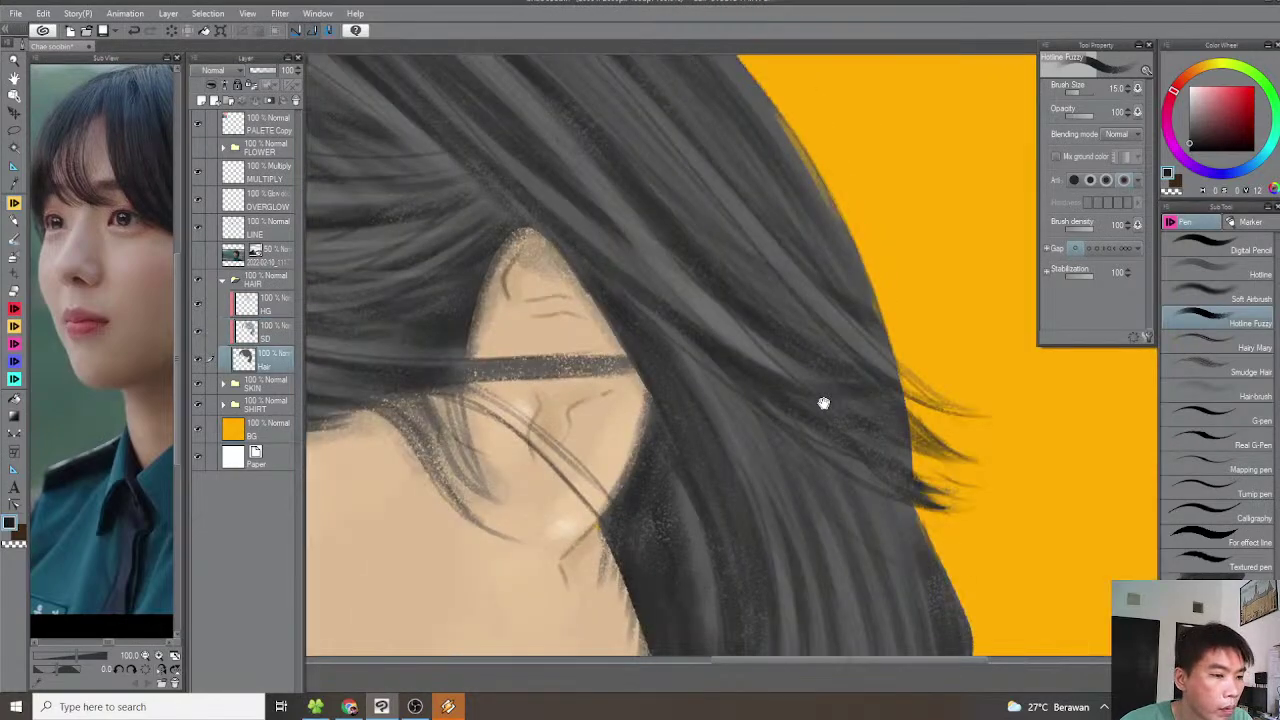
drag(831, 403, 705, 398)
key(minus)
mouse_move(840, 418)
mouse_down()
mouse_move(795, 402)
mouse_move(868, 424)
mouse_up()
drag(790, 390, 824, 420)
mouse_move(782, 367)
mouse_down()
mouse_move(892, 401)
mouse_move(792, 390)
mouse_up()
mouse_move(880, 404)
mouse_down()
mouse_move(769, 398)
mouse_move(838, 357)
mouse_up()
mouse_move(771, 401)
mouse_down()
mouse_move(830, 370)
mouse_move(826, 380)
mouse_up()
mouse_move(709, 428)
mouse_down()
mouse_move(910, 427)
mouse_move(744, 422)
mouse_up()
mouse_move(884, 412)
mouse_down()
mouse_move(772, 427)
mouse_move(819, 390)
mouse_move(893, 404)
mouse_up()
key(asciicircum)
key(asciicircum)
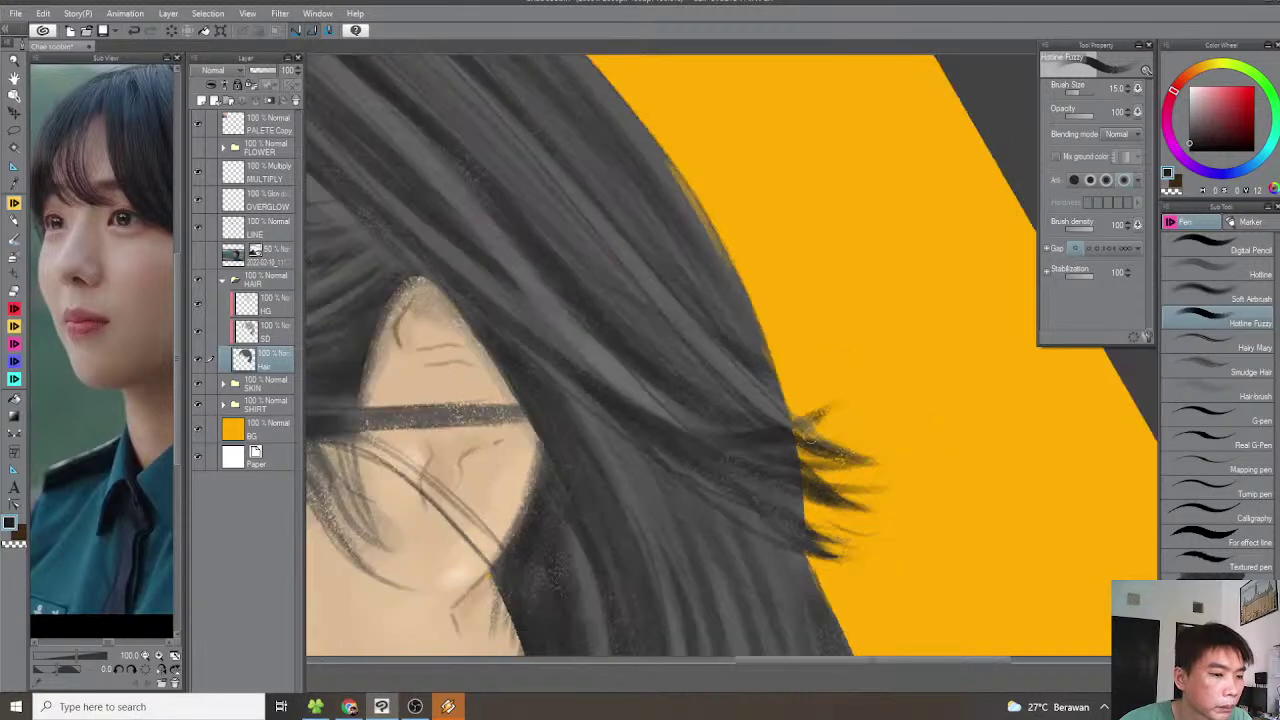
Darken the lowest strands leading into the flicked tips behind the neck on the Hair layer
drag(671, 458, 806, 553)
drag(733, 530, 786, 555)
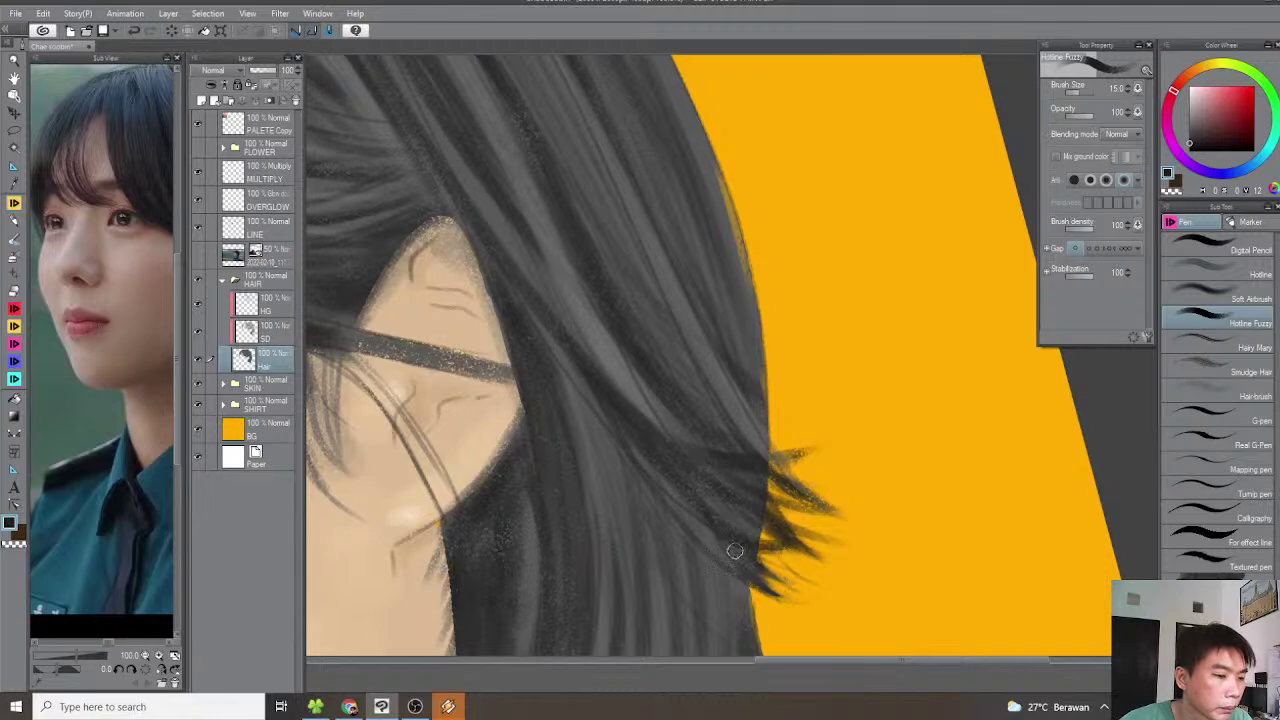
scroll(719, 505, down, 3)
scroll(778, 473, down, 1)
drag(778, 473, 806, 466)
key(asciicircum)
scroll(808, 455, up, 1)
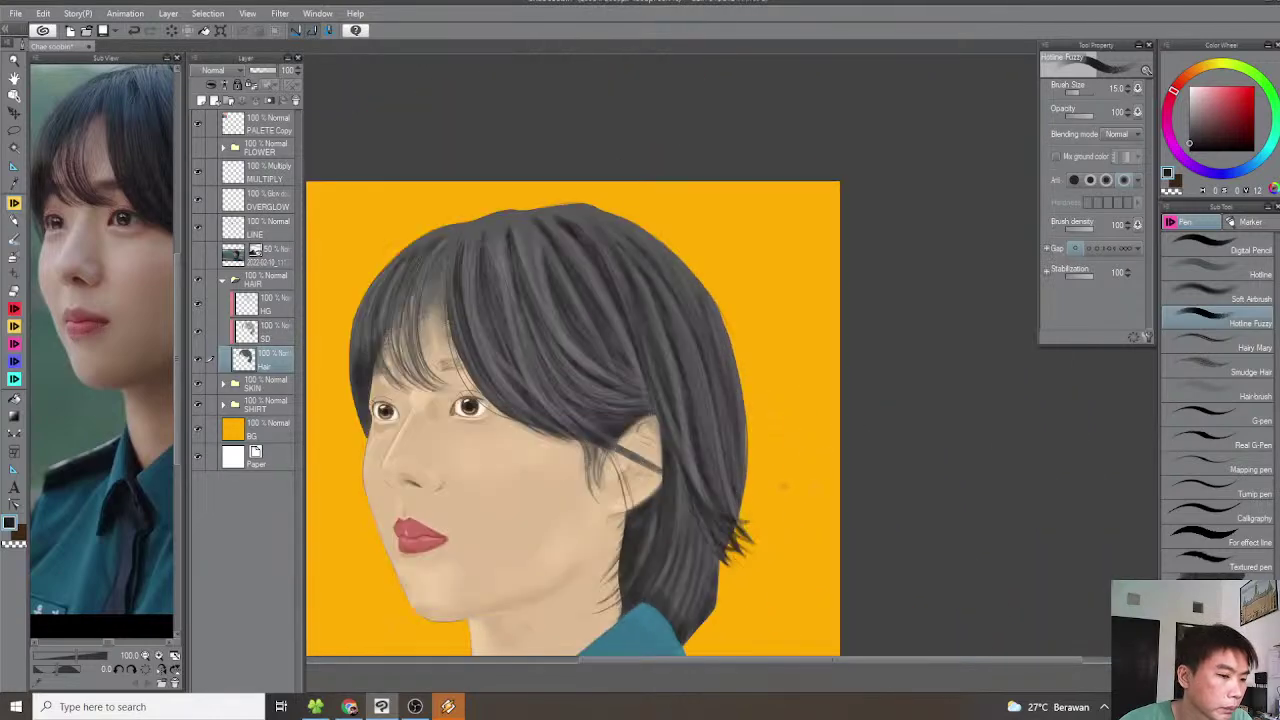
Return to the SD layer and touch up the shadows in the front fringe near the far temple
drag(716, 498, 838, 507)
drag(600, 405, 745, 432)
scroll(644, 341, up, 1)
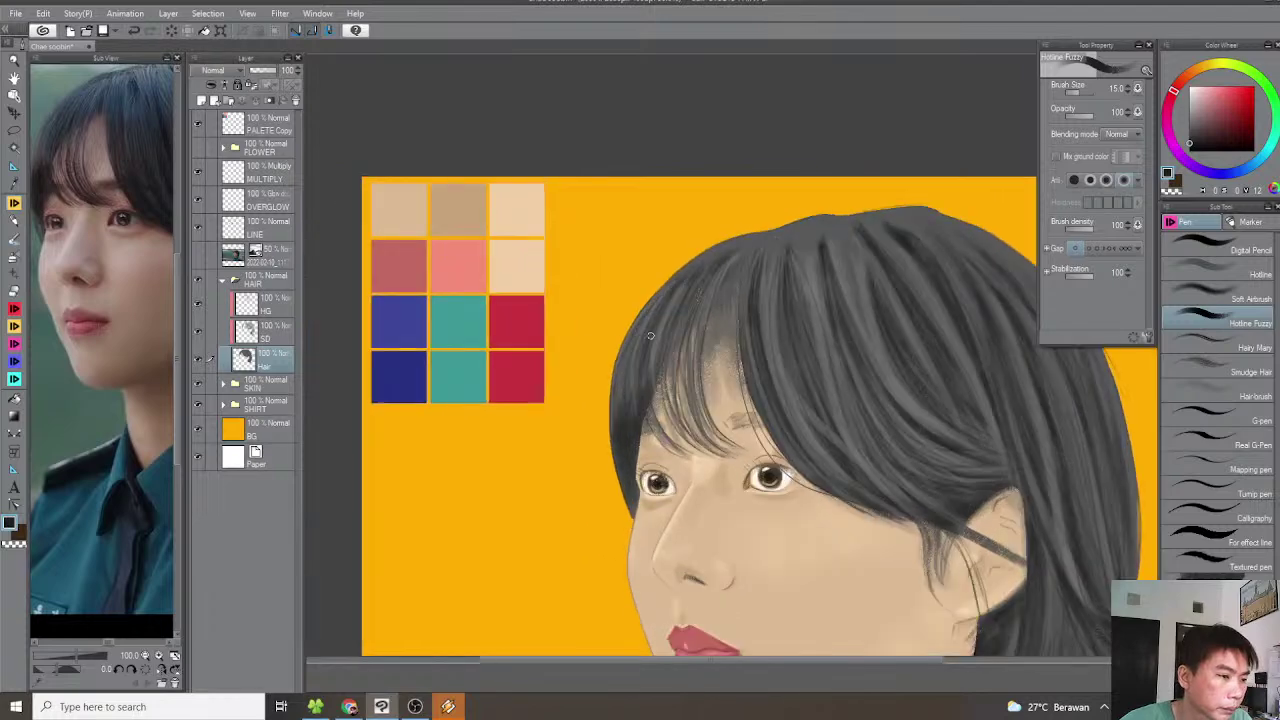
click(276, 331)
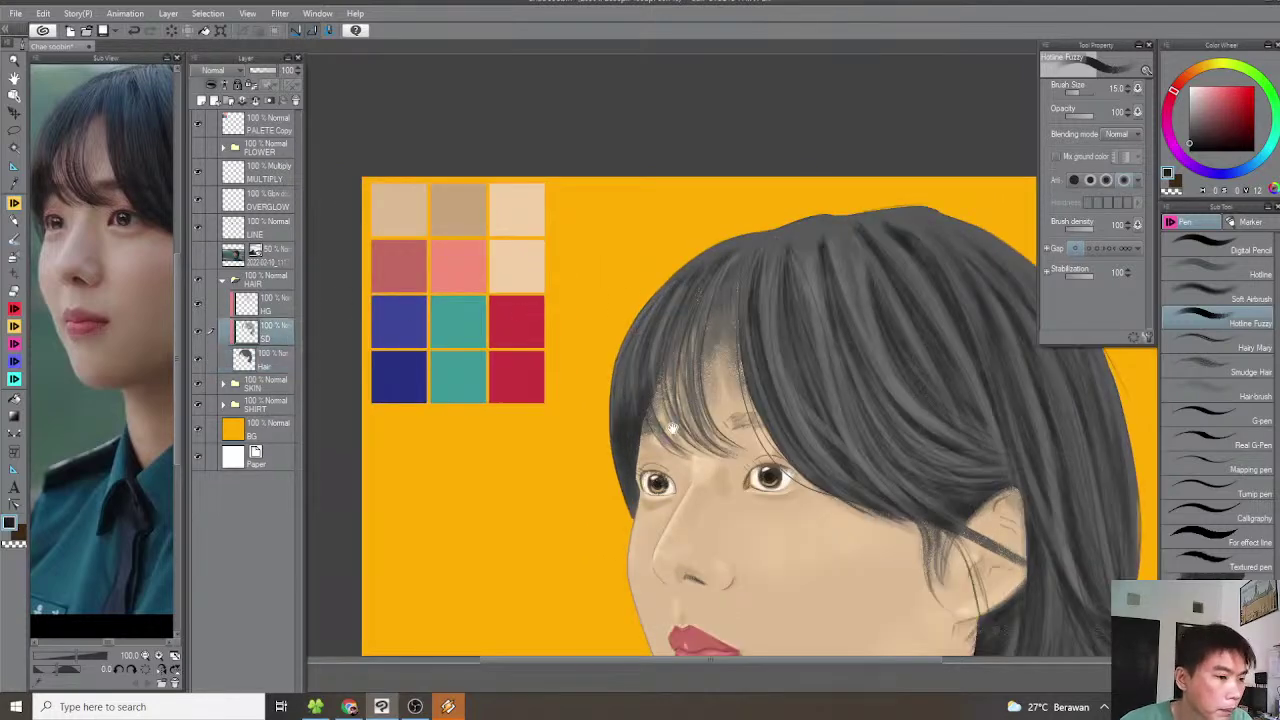
scroll(735, 526, up, 3)
drag(604, 351, 573, 461)
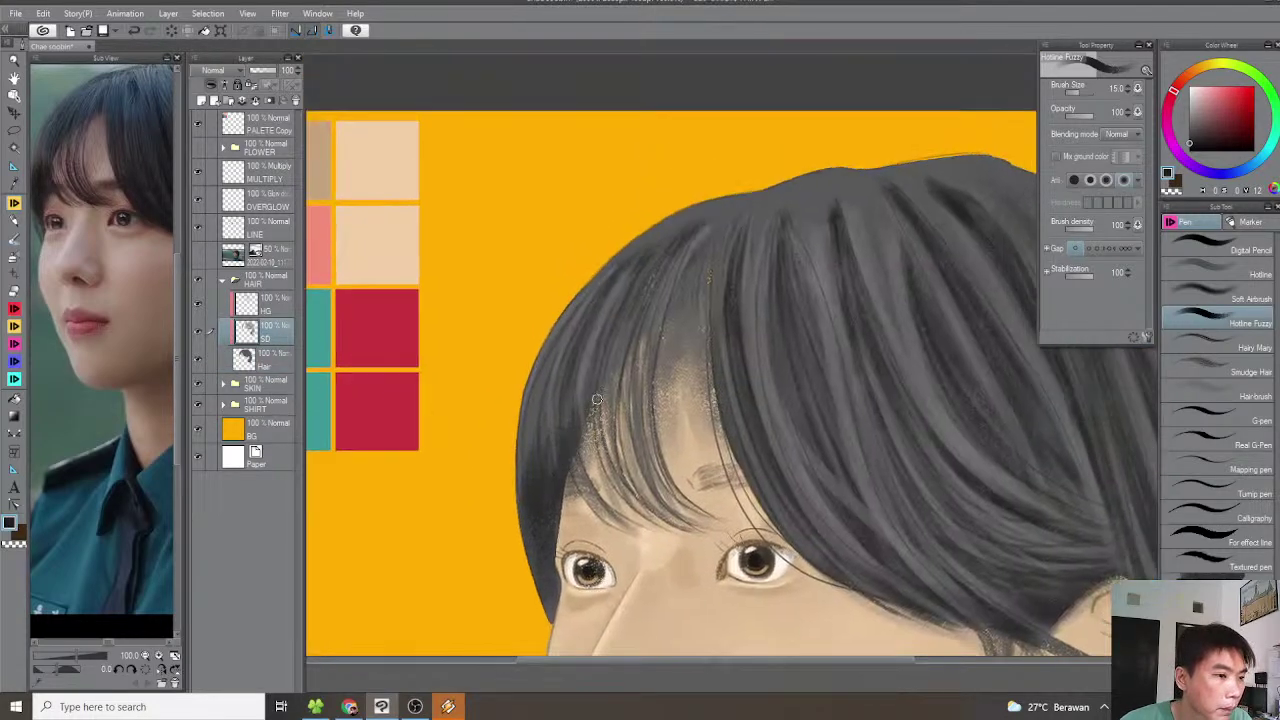
scroll(610, 391, down, 1)
drag(651, 413, 603, 375)
scroll(603, 375, down, 1)
scroll(656, 340, up, 1)
scroll(704, 325, down, 1)
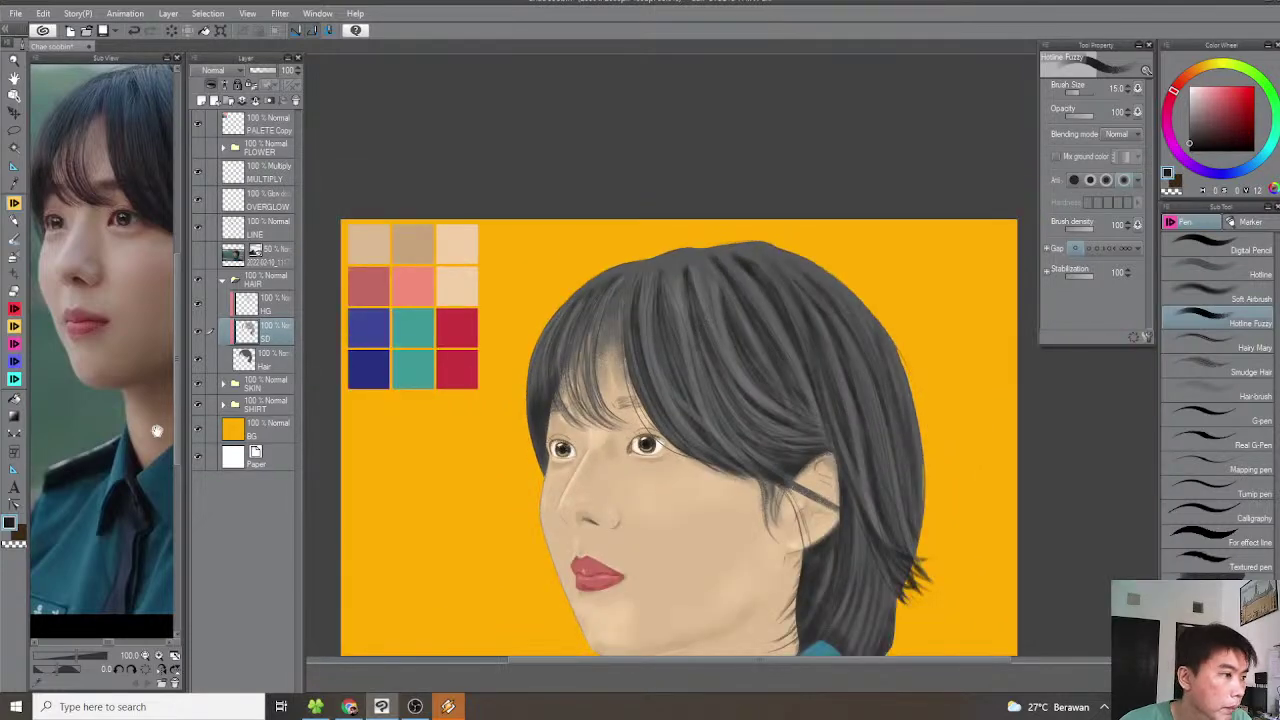
Enlarge the reference photo's hair and deepen the long shadow gap from the crown towards the ear at size 15
scroll(159, 430, up, 3)
key(asciicircum)
key(asciicircum)
key(asciicircum)
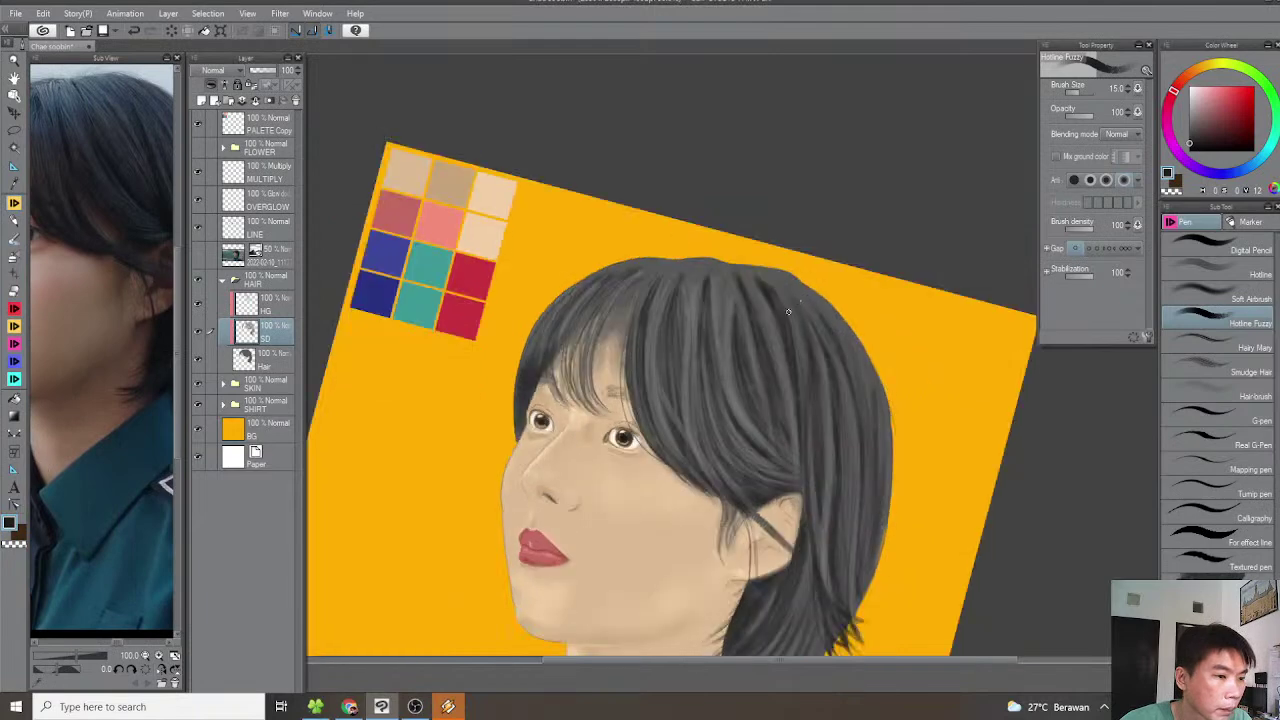
scroll(752, 310, up, 2)
scroll(752, 307, down, 1)
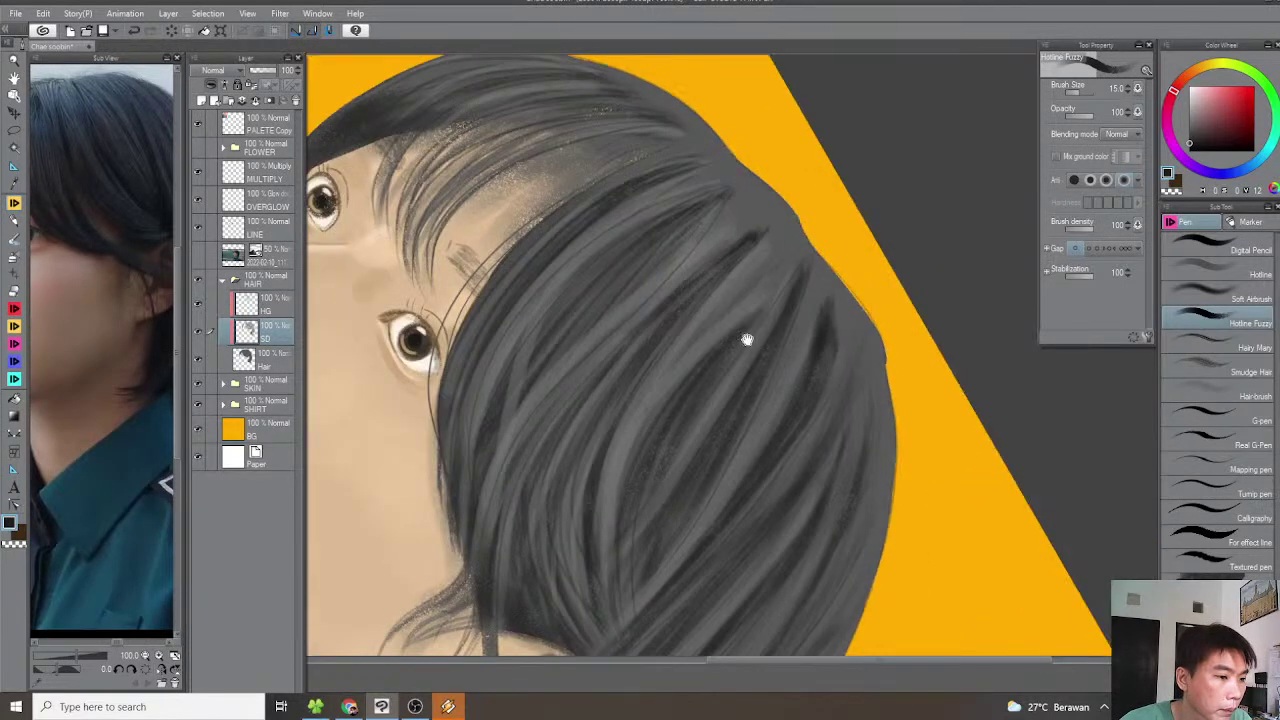
scroll(746, 331, up, 2)
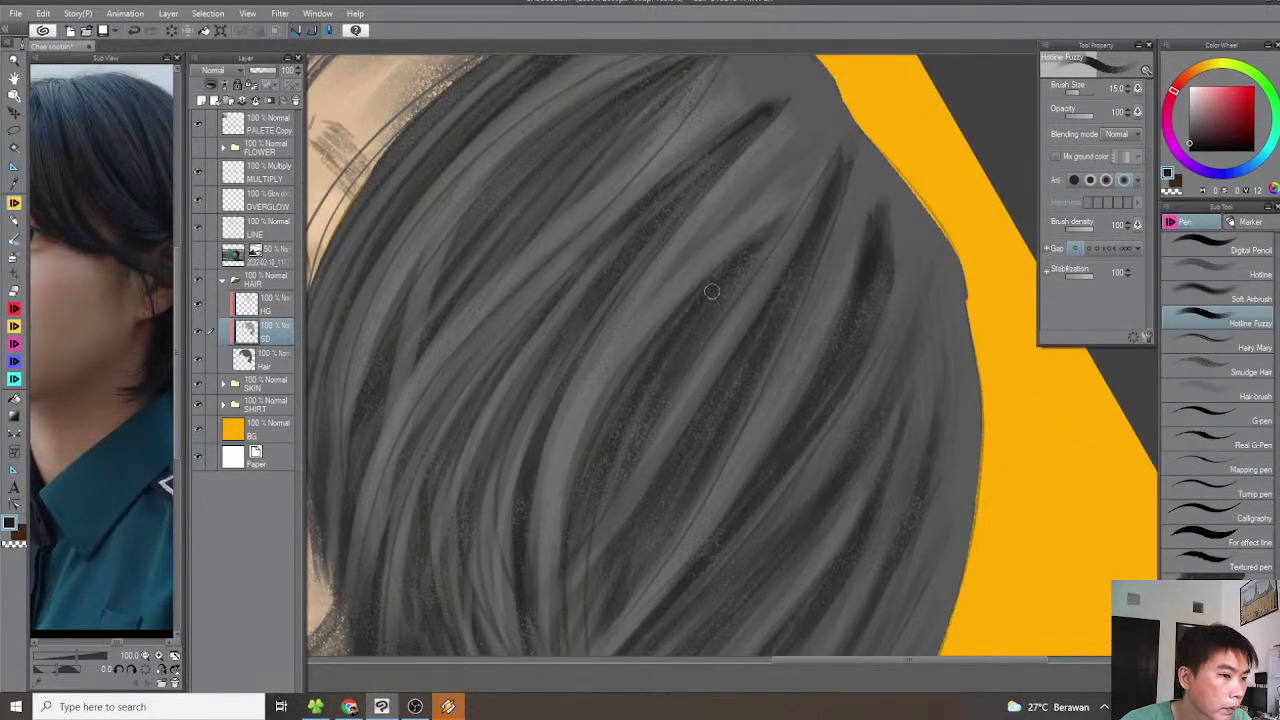
key(asciicircum)
mouse_move(732, 318)
mouse_down()
mouse_move(715, 287)
mouse_move(560, 420)
mouse_move(511, 502)
mouse_up()
Carve a thin light strand through the crown shadows with the transparent colour at size 10
key(c)
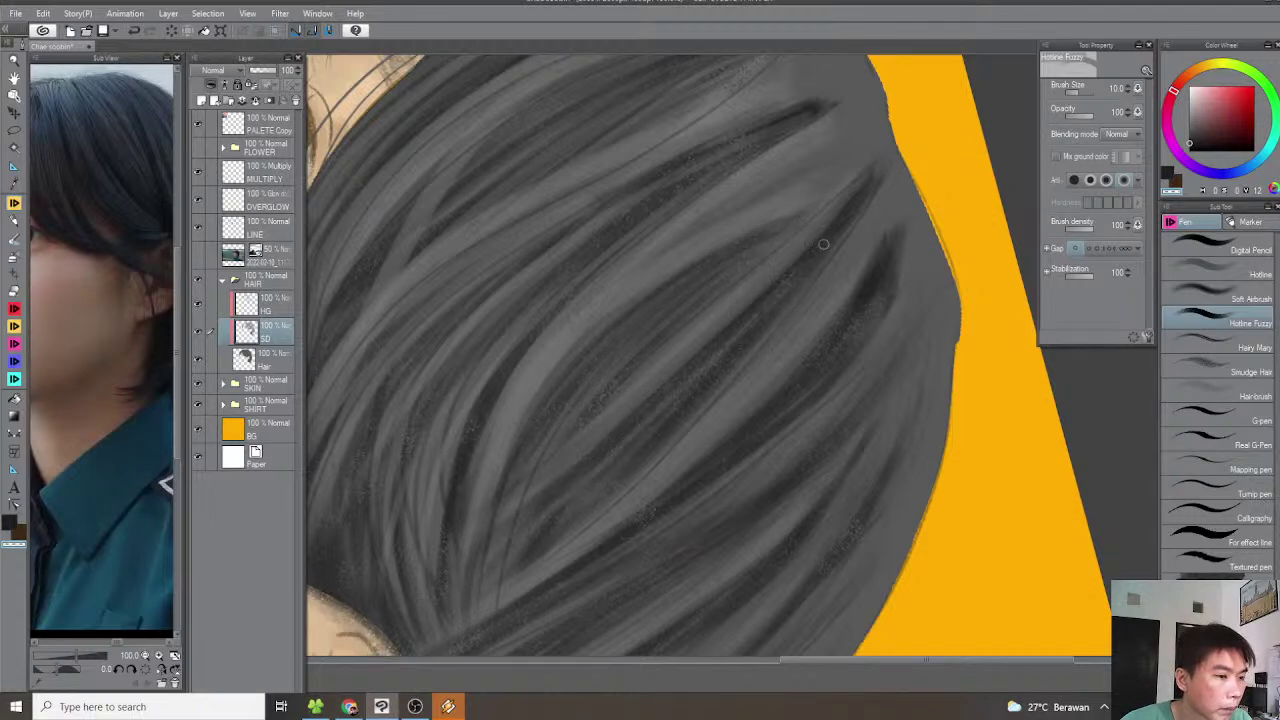
drag(801, 271, 503, 561)
scroll(666, 409, down, 5)
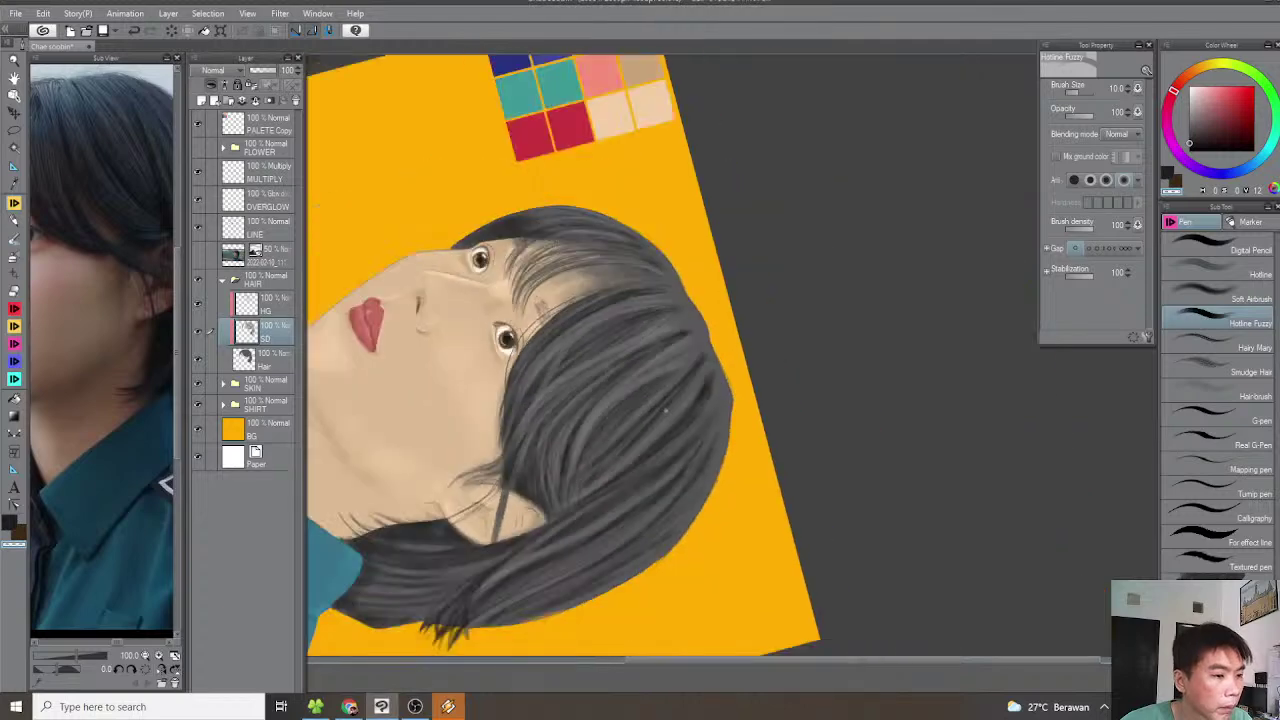
Examine the crown and side strands against the reference with the portrait turned back towards upright
key(minus)
key(minus)
key(minus)
key(minus)
key(minus)
key(minus)
key(minus)
drag(686, 406, 681, 371)
key(minus)
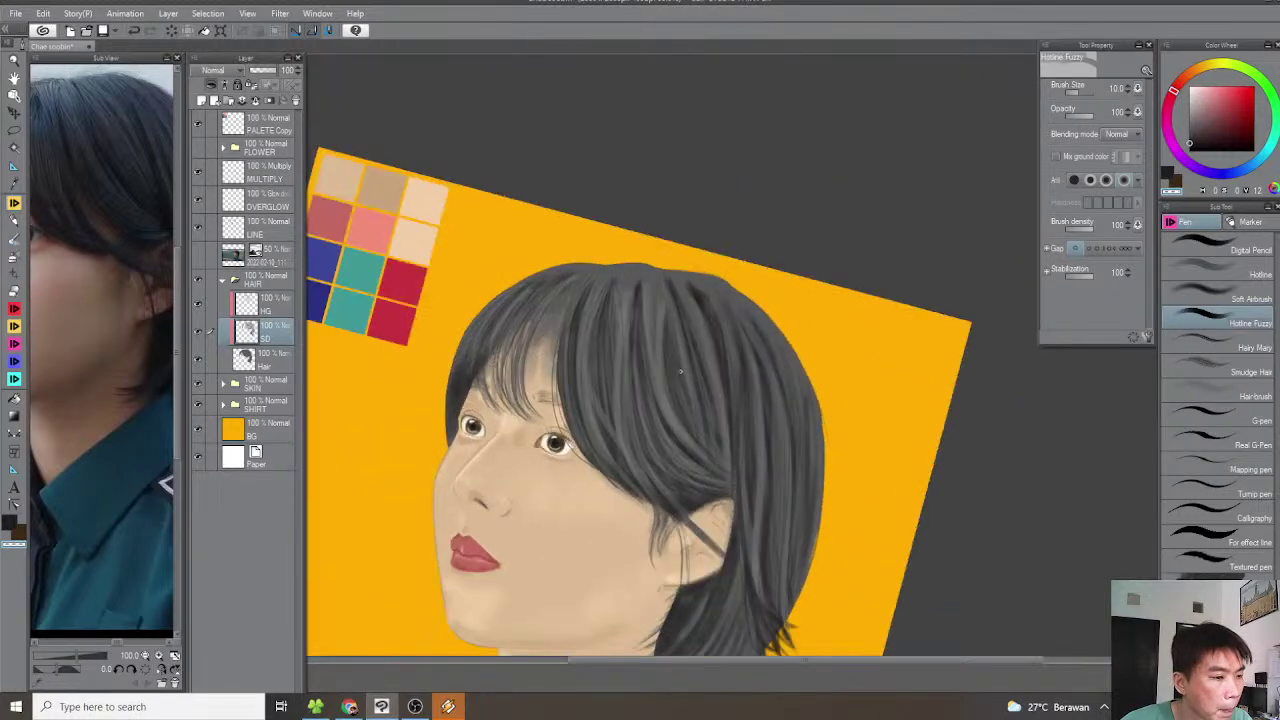
scroll(669, 366, up, 2)
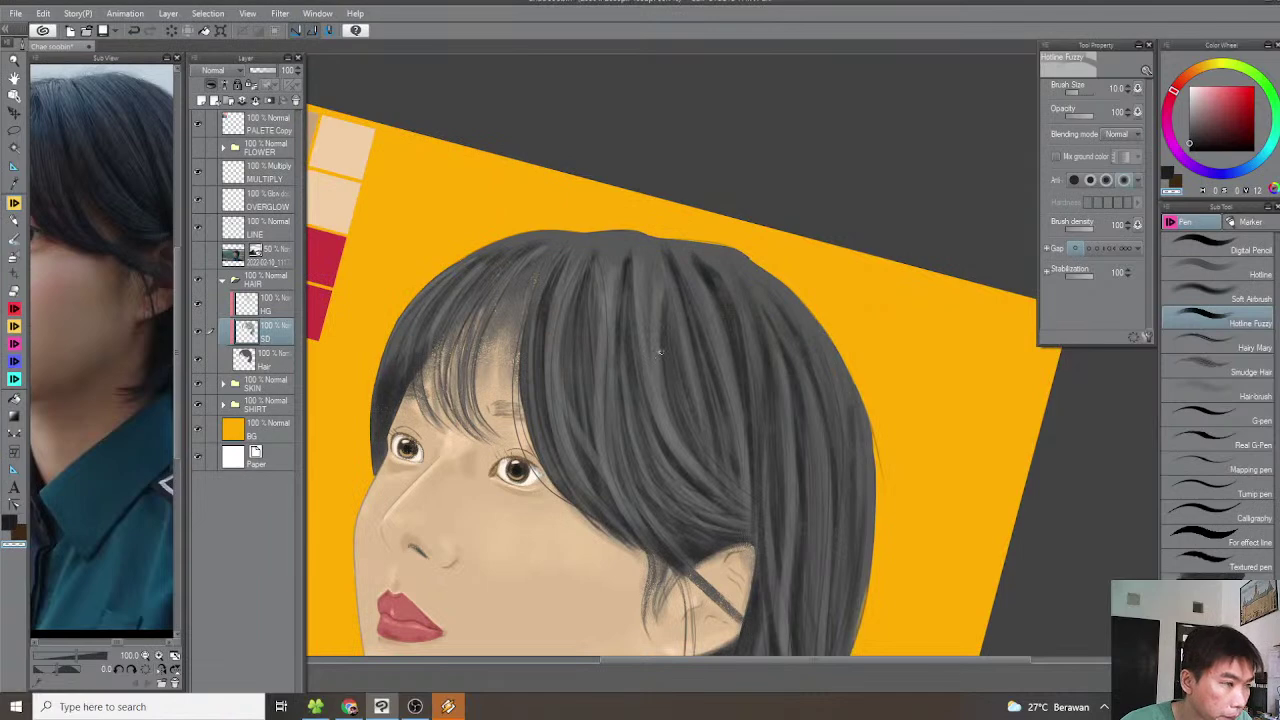
Return to the dark drawing colour and add fine strands between the crown shadows at size 7
key(c)
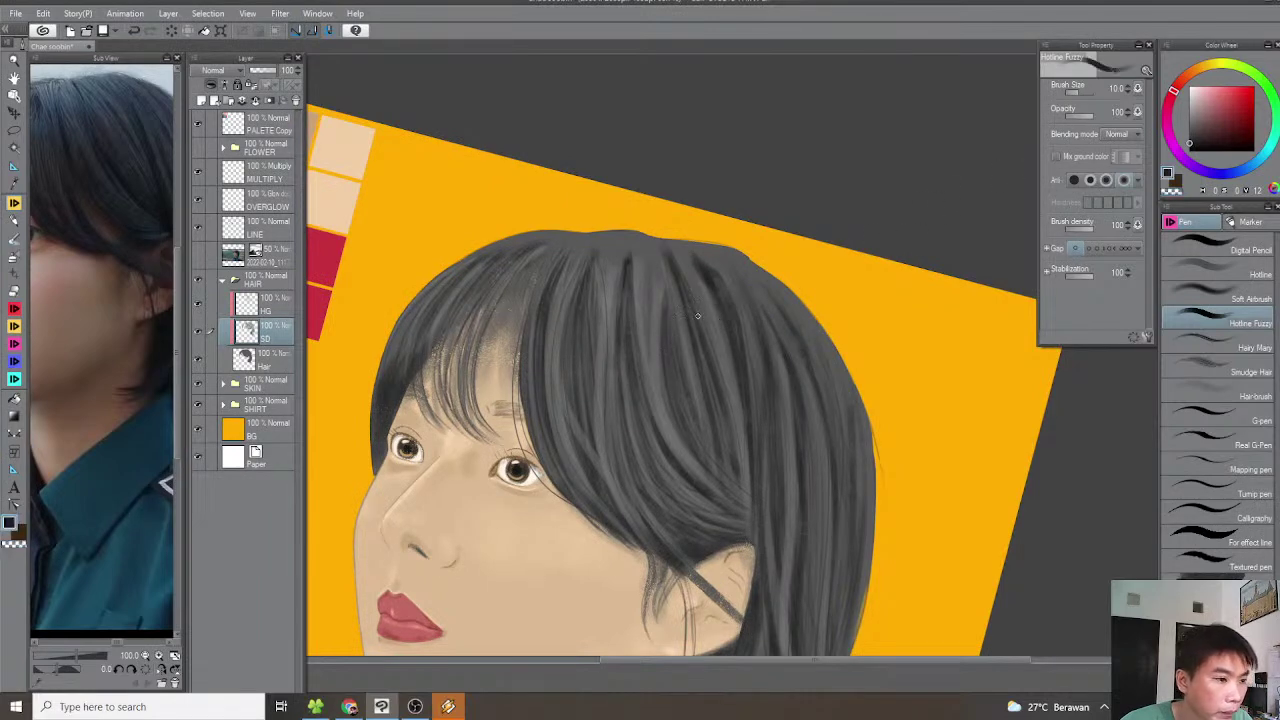
key(asciicircum)
scroll(709, 266, up, 4)
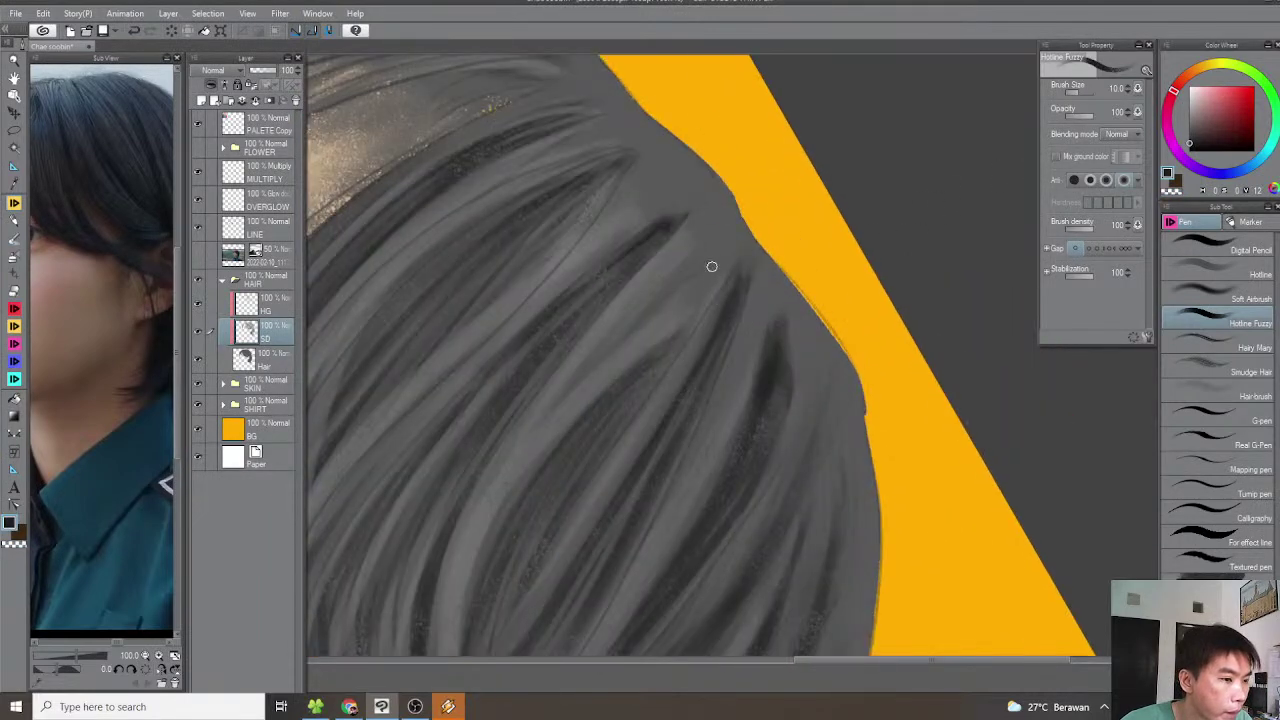
key(asciicircum)
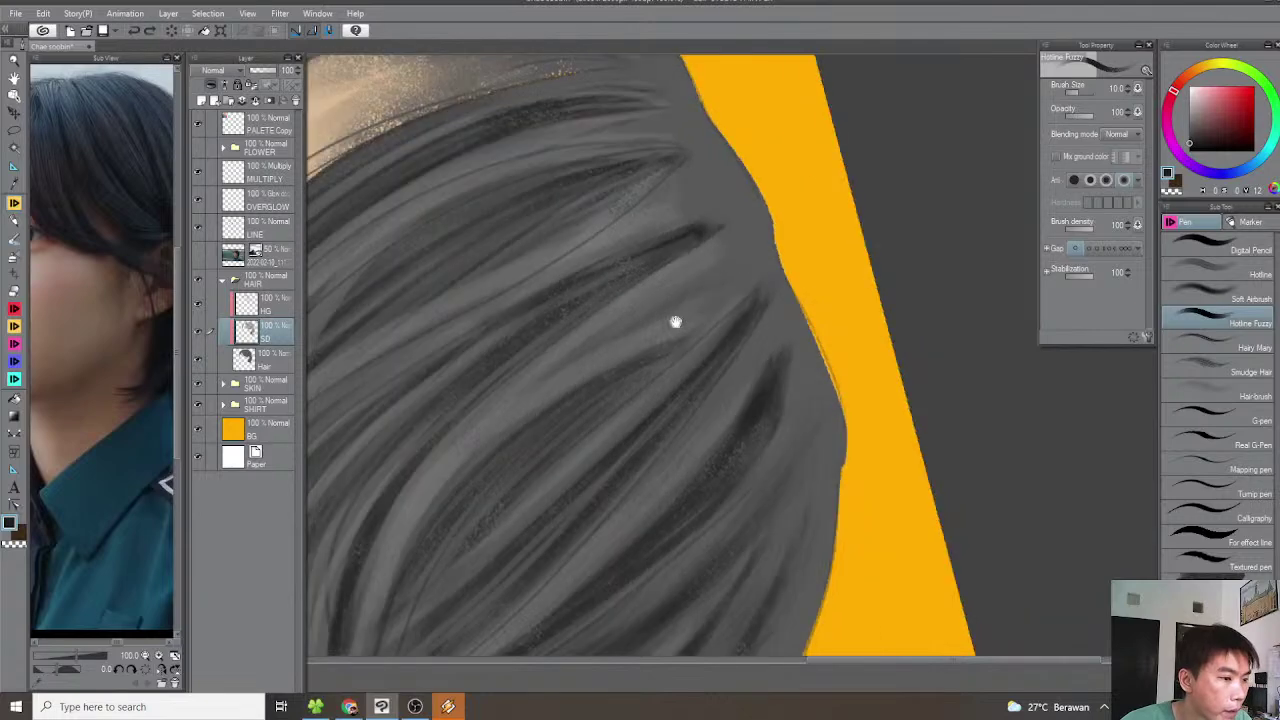
drag(683, 314, 768, 262)
key(bracketleft)
key(bracketleft)
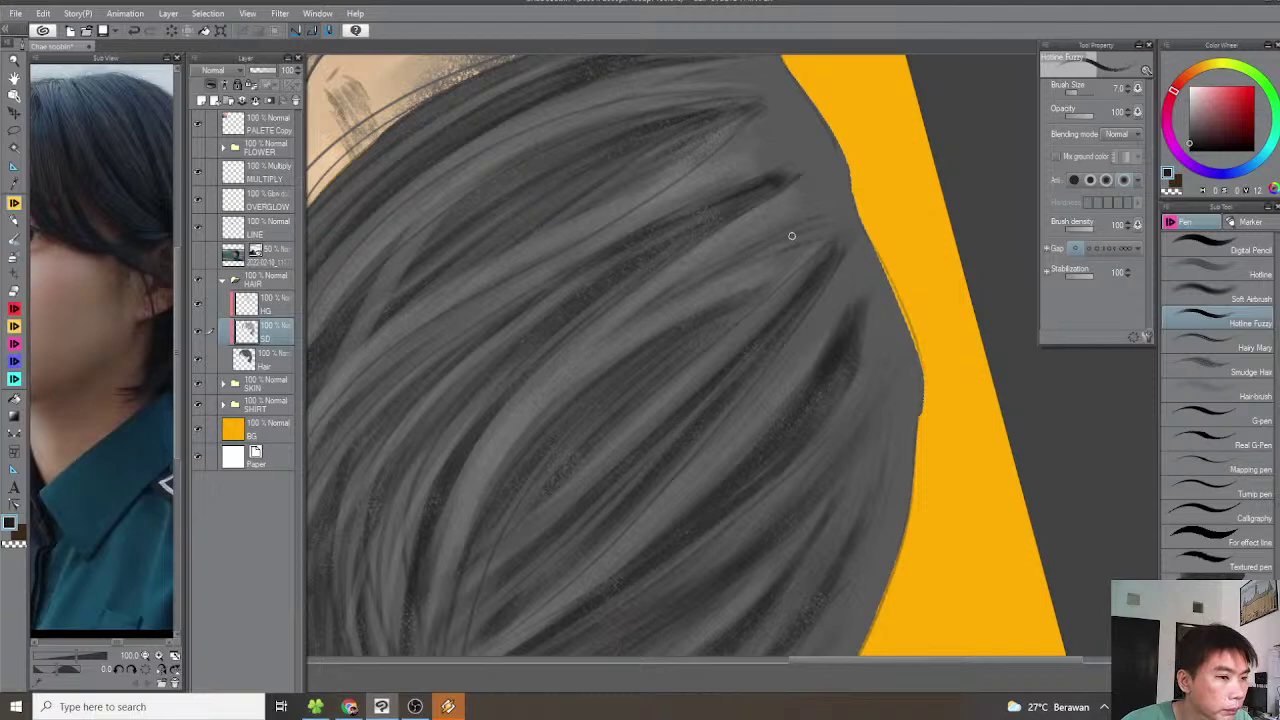
drag(790, 200, 743, 255)
Extend the root of the thick crown shadow into a tapered point near the top outline
scroll(716, 256, up, 1)
scroll(779, 205, up, 1)
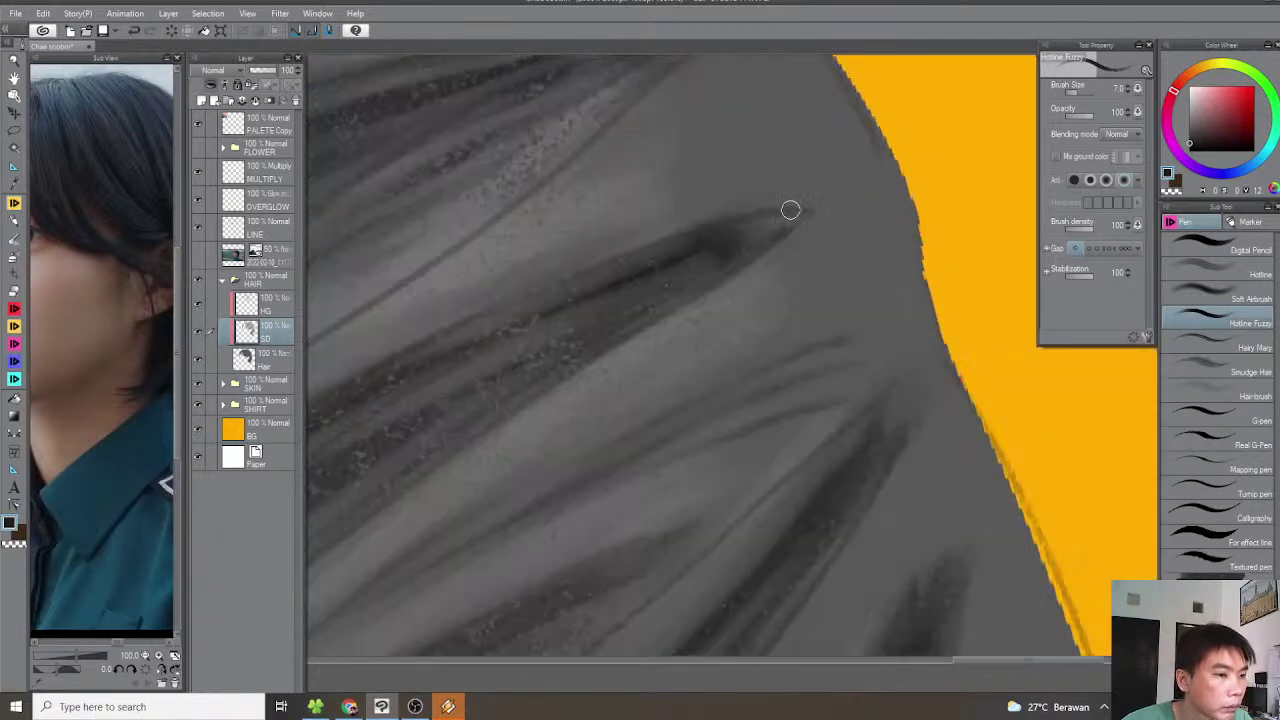
scroll(711, 265, down, 3)
scroll(720, 337, up, 3)
key(asciicircum)
drag(740, 370, 803, 266)
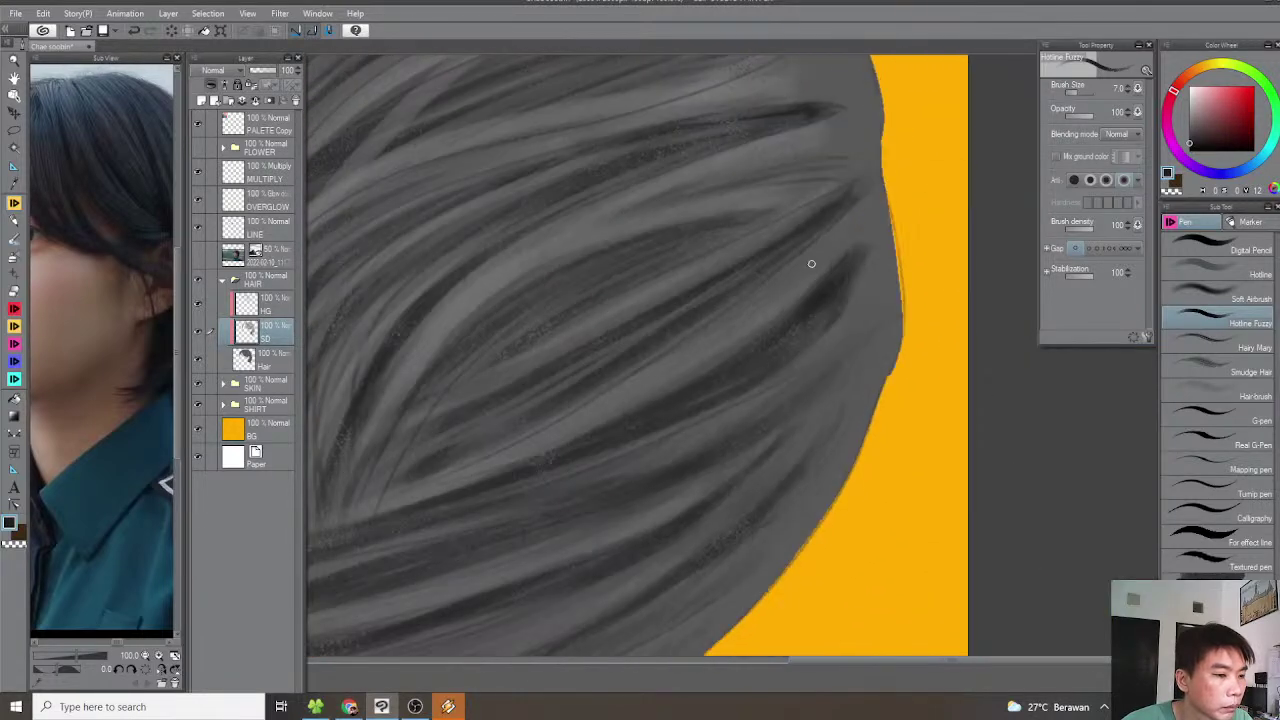
Sharpen the upper end of the darkest shadow gap towards the back of the crown
scroll(834, 262, up, 1)
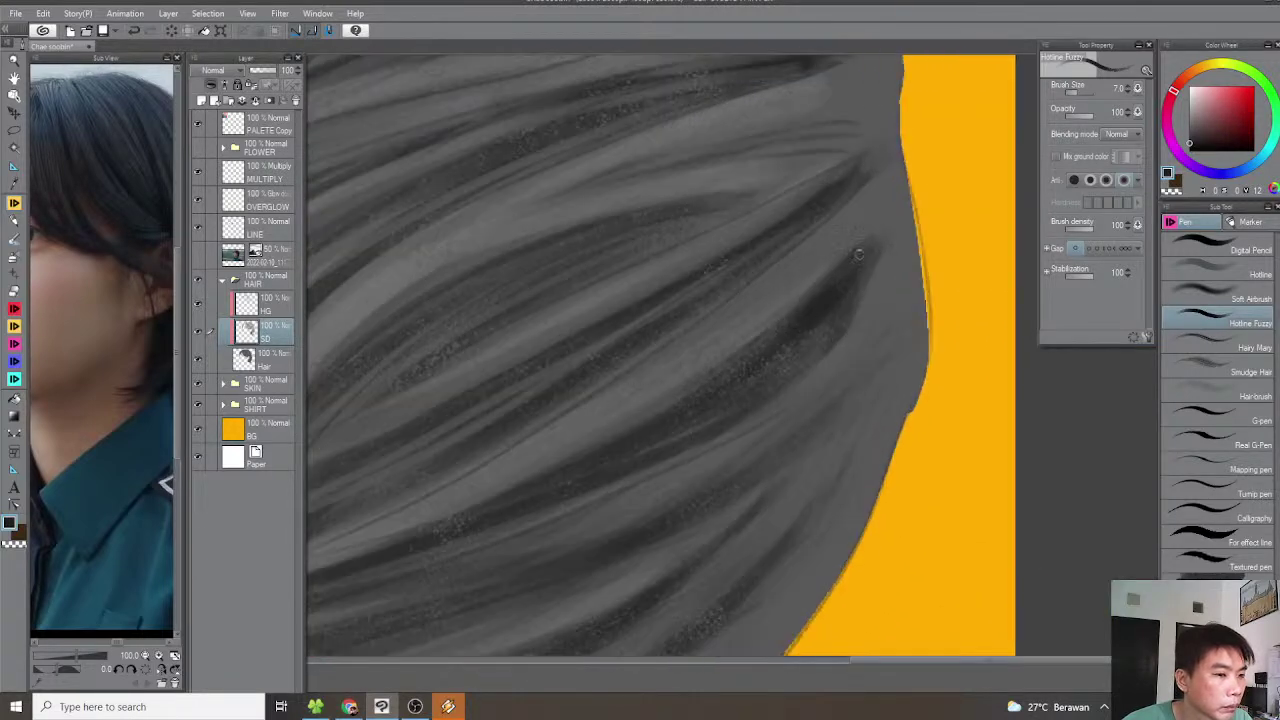
drag(866, 248, 880, 204)
drag(861, 255, 730, 322)
key(ctrl+plus)
key(ctrl+plus)
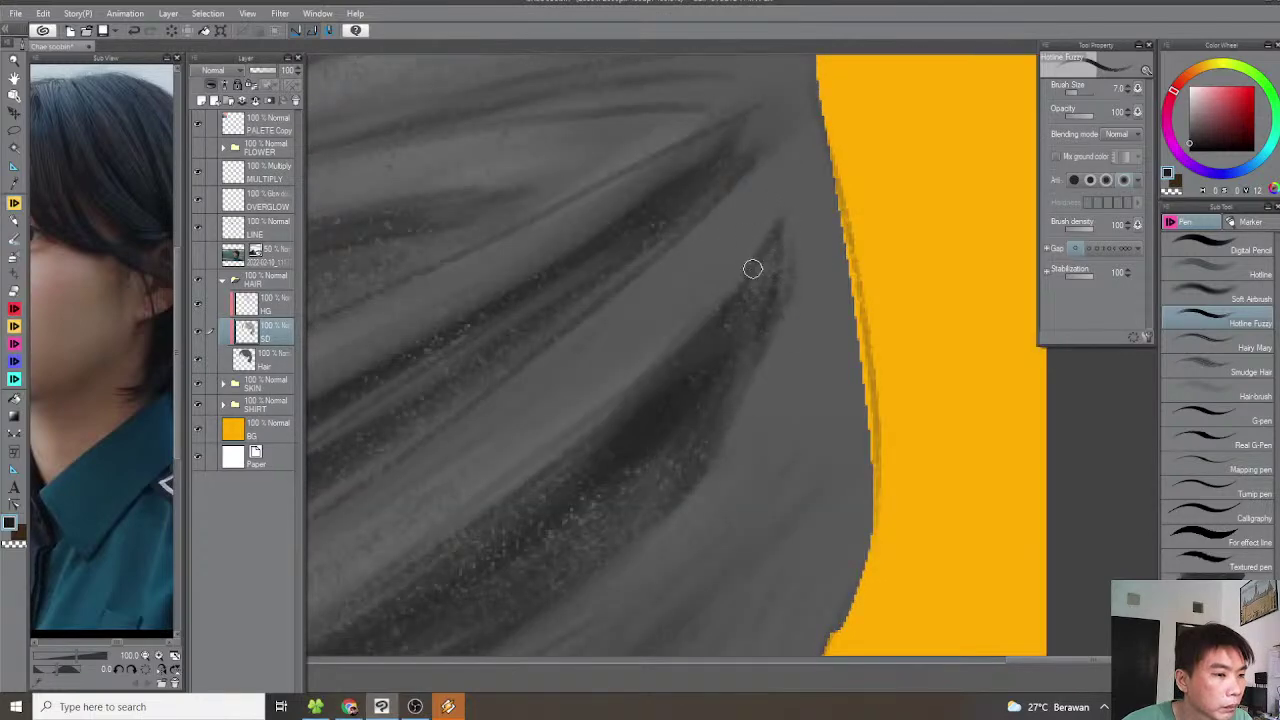
scroll(743, 311, down, 2)
scroll(743, 311, down, 2)
scroll(729, 343, up, 3)
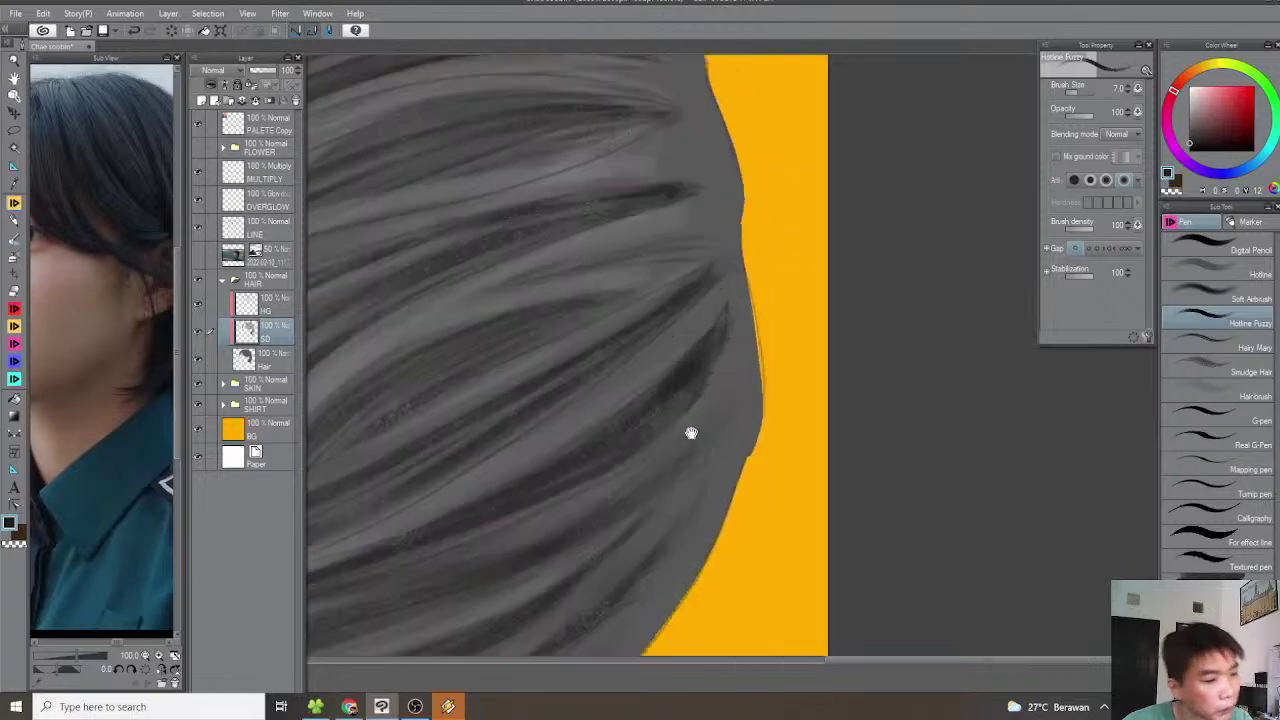
Paint thin shadow strands running down from the back of the crown beside the outer hair edge
mouse_move(653, 390)
mouse_down()
mouse_move(706, 303)
mouse_move(800, 235)
mouse_up()
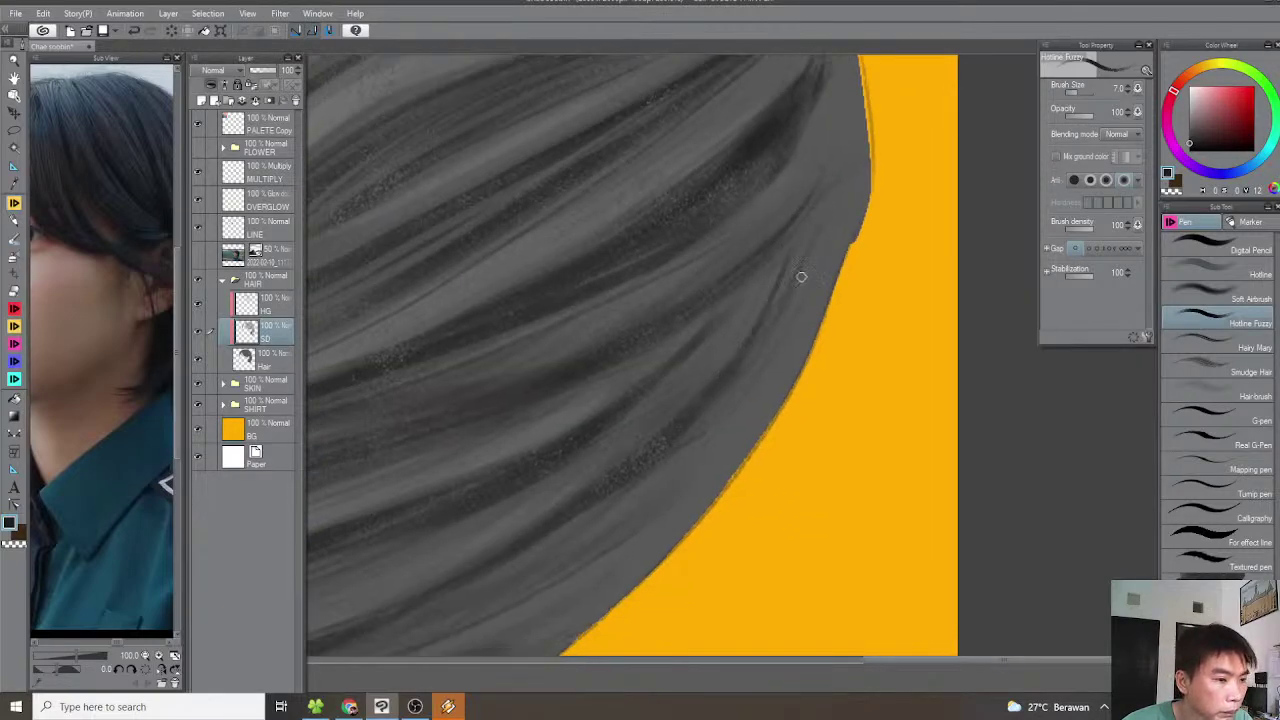
drag(733, 342, 743, 346)
scroll(734, 334, down, 4)
scroll(712, 336, down, 1)
key(minus)
key(minus)
key(minus)
key(minus)
key(minus)
scroll(716, 337, up, 1)
Deepen the strand shadows along the outer curve at the back of the head
key(asciicircum)
key(asciicircum)
key(asciicircum)
key(asciicircum)
key(asciicircum)
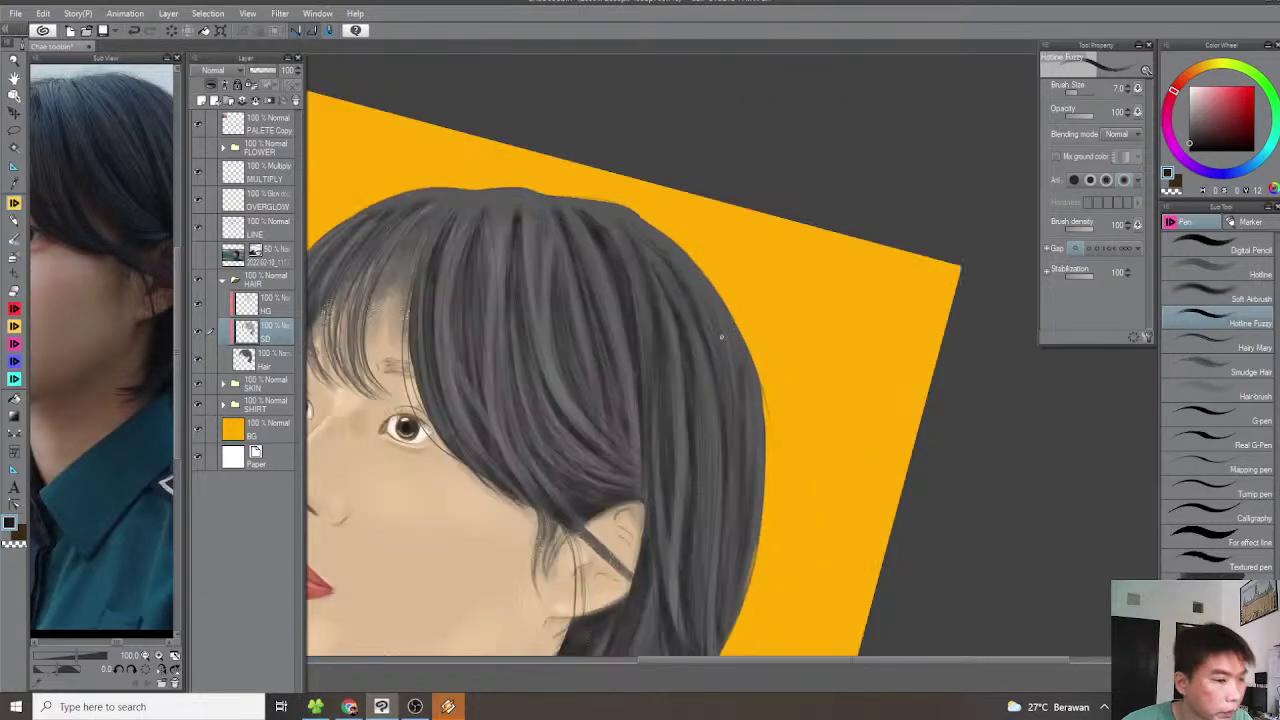
scroll(684, 365, up, 1)
scroll(674, 449, up, 1)
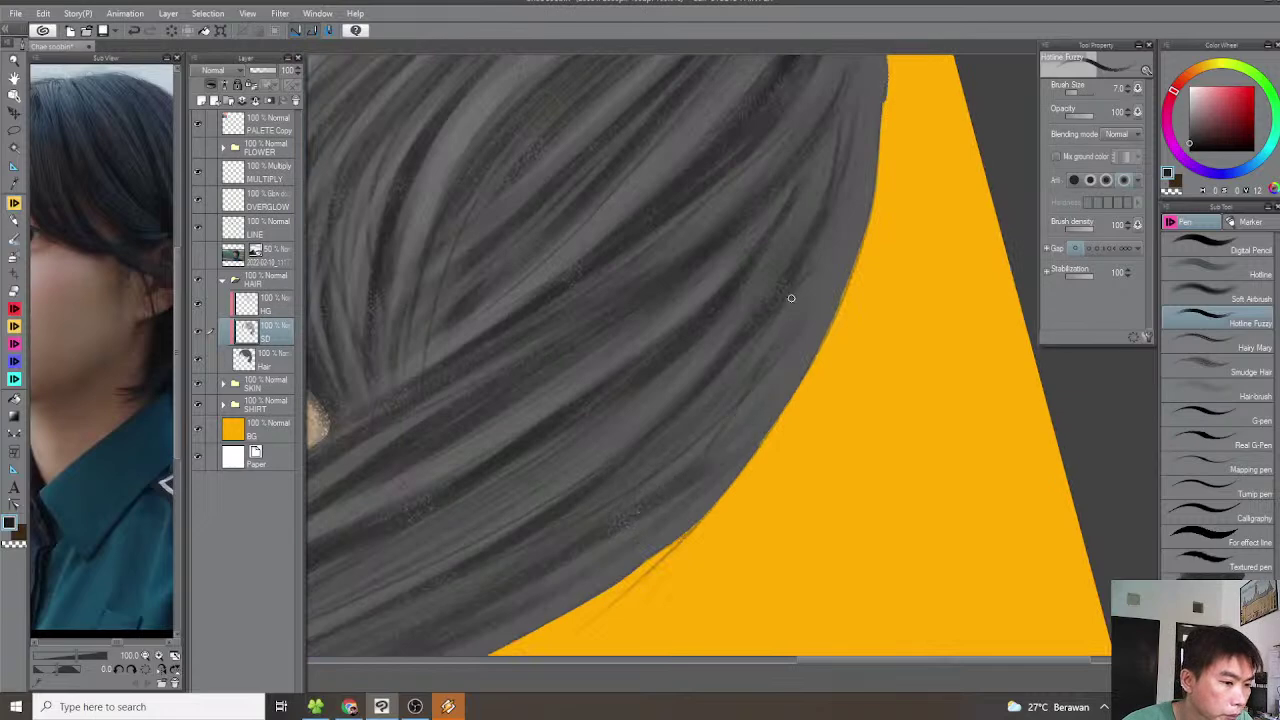
drag(730, 418, 745, 323)
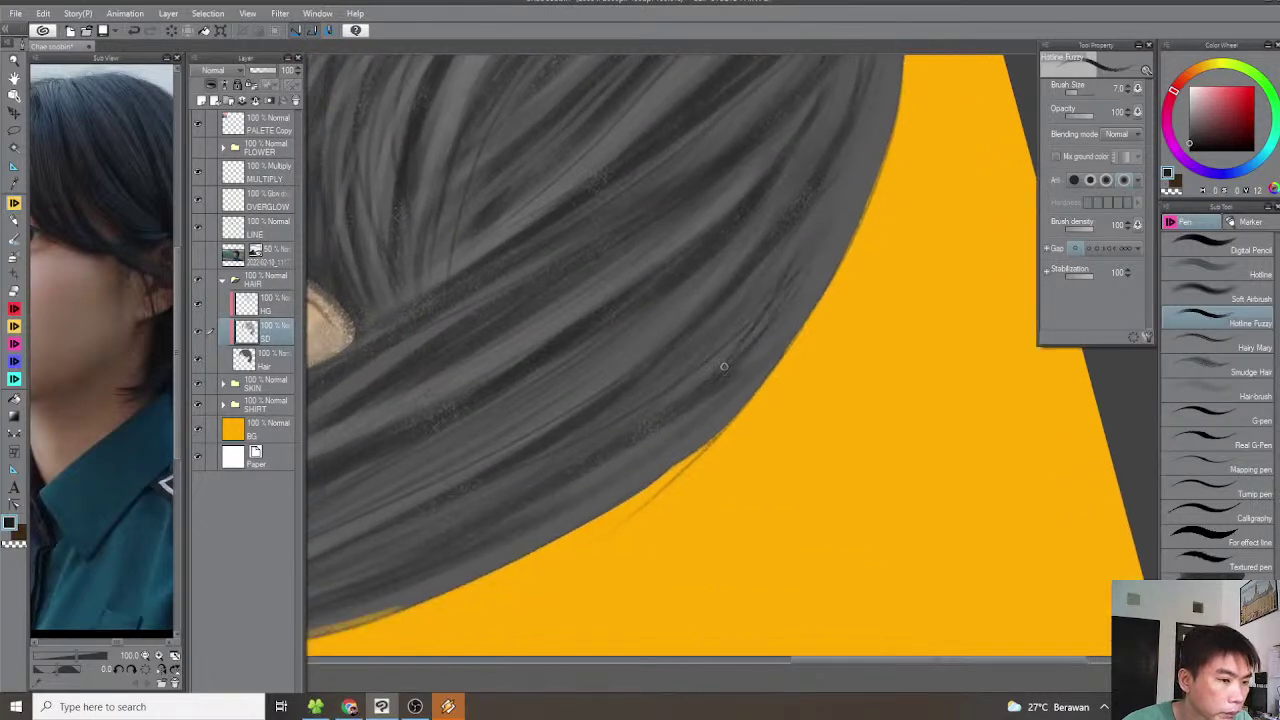
Examine the whole upright portrait to judge the hair shadows against the face and shirt
key(-)
scroll(726, 430, down, 3)
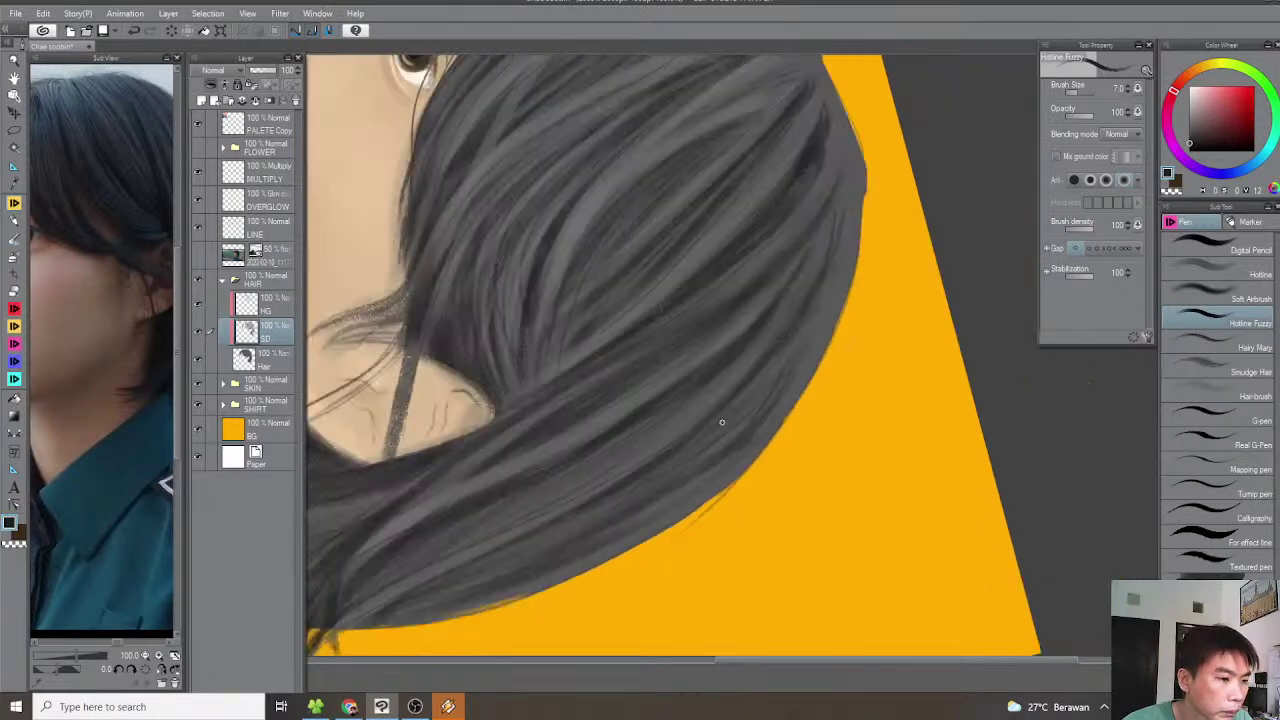
key(-)
key(-)
key(-)
key(-)
scroll(710, 408, down, 1)
key(-)
key(ctrl+0)
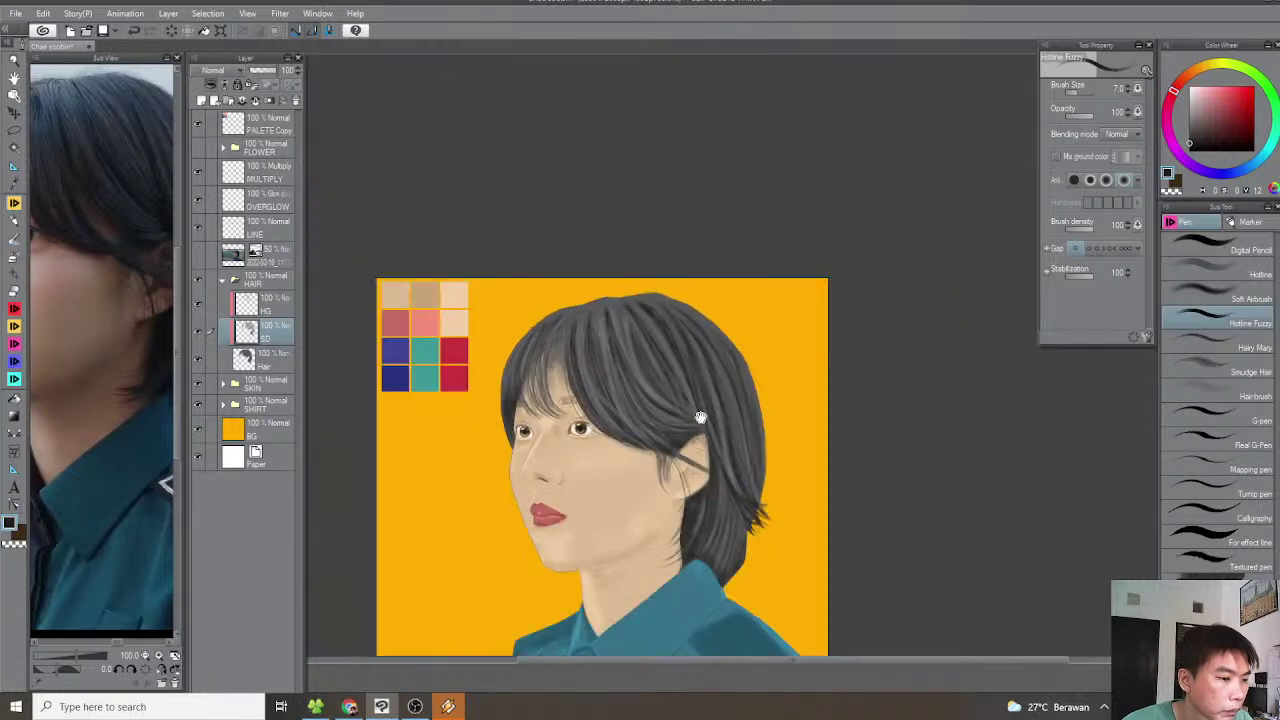
drag(703, 422, 778, 375)
drag(773, 420, 823, 320)
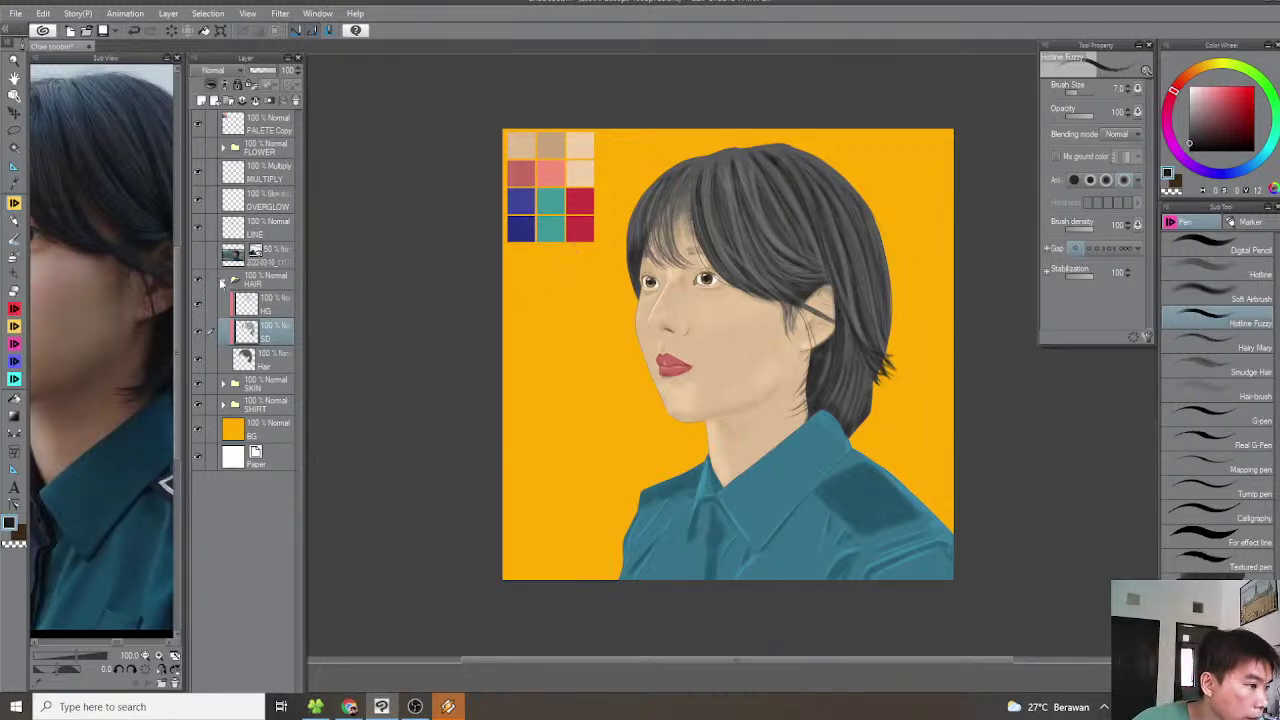
Collapse the HAIR folder, select the SD layer inside SKIN, and sample the tan shadow tone from the palette swatches
click(222, 283)
click(223, 301)
click(252, 352)
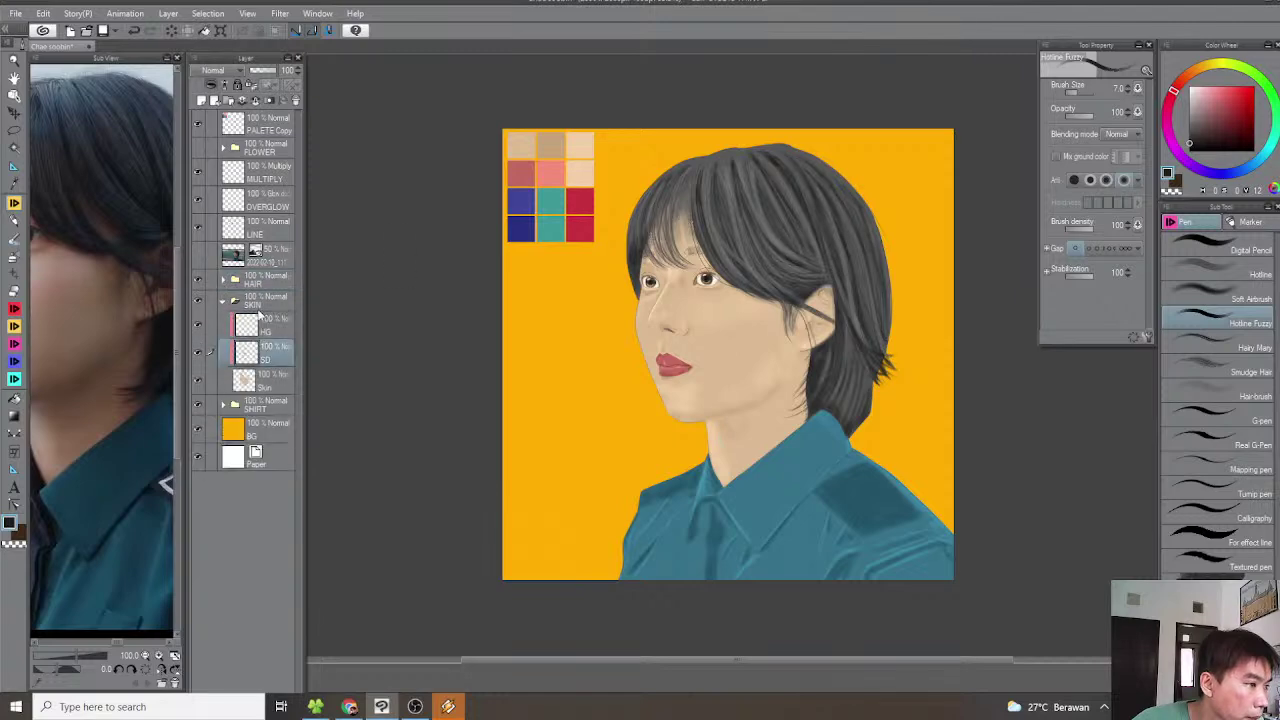
alt+click(553, 140)
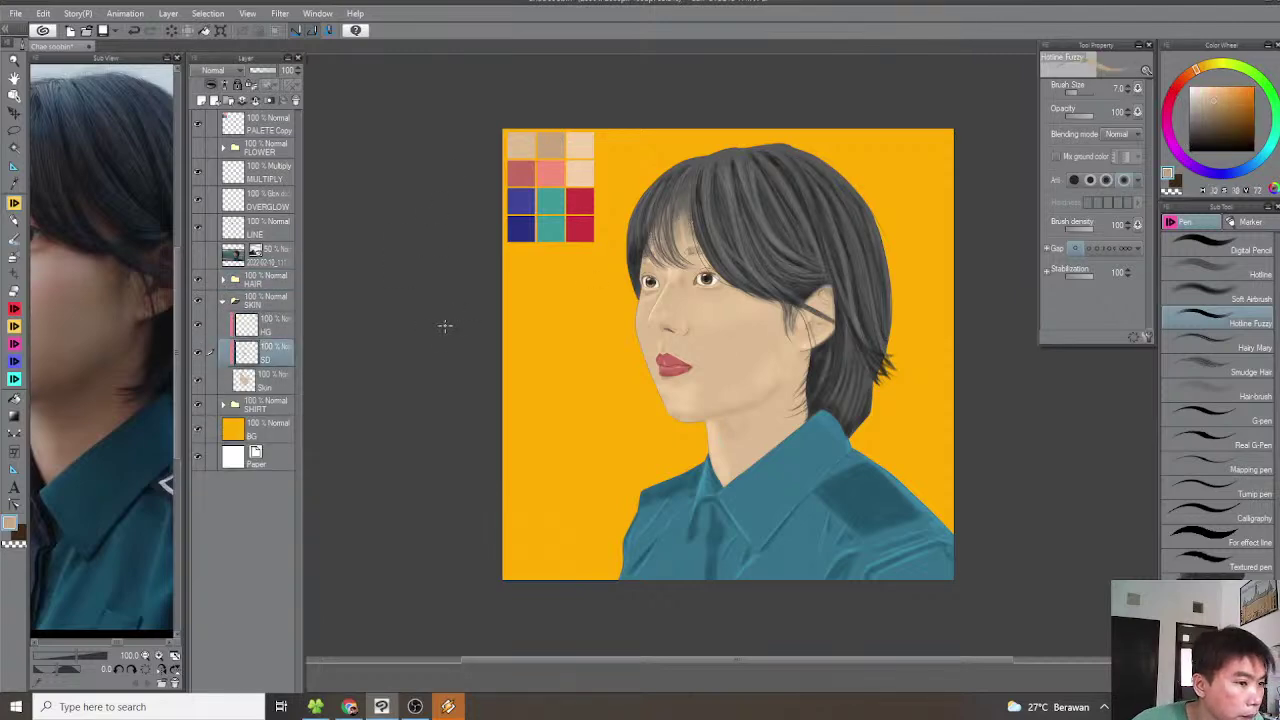
Shade the skin beneath both eyes with the Hotline Fuzzy pen at size 30
scroll(575, 316, up, 2)
scroll(632, 331, up, 3)
mouse_move(811, 276)
mouse_down()
mouse_move(632, 331)
mouse_move(603, 320)
mouse_move(651, 311)
mouse_up()
key(])
key(])
key(])
key(])
key(])
key(])
key(])
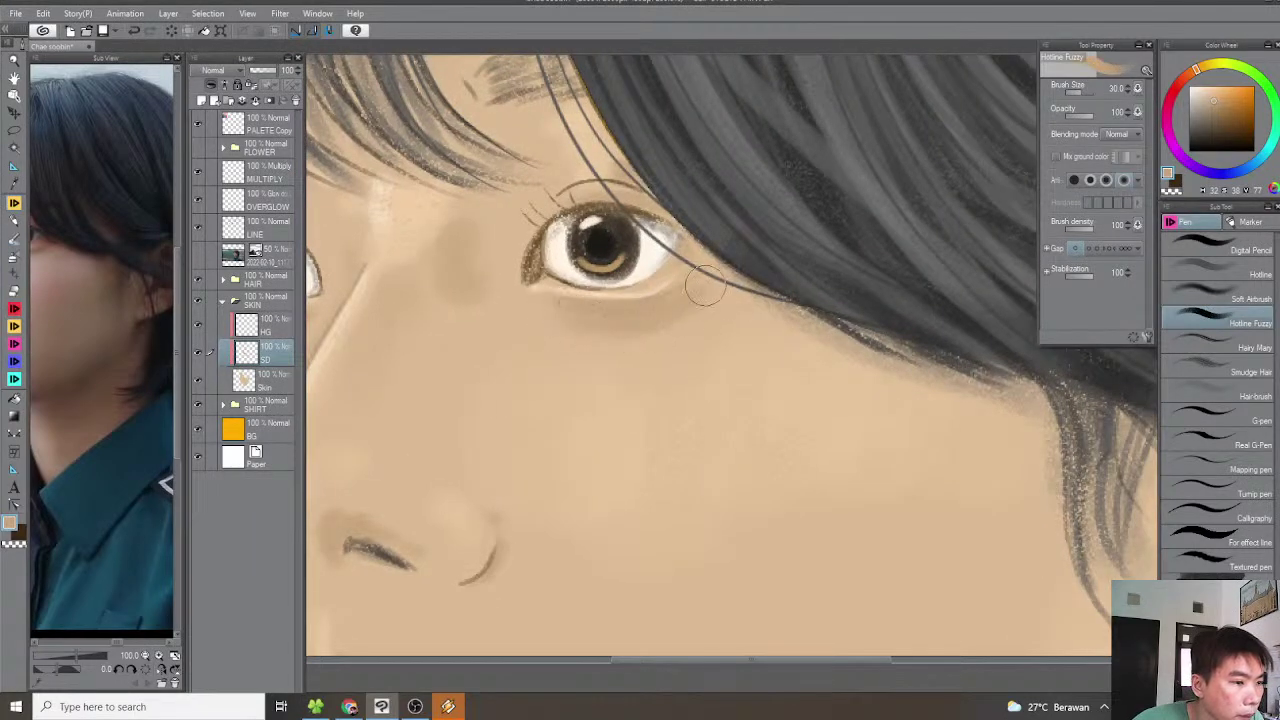
drag(530, 293, 695, 306)
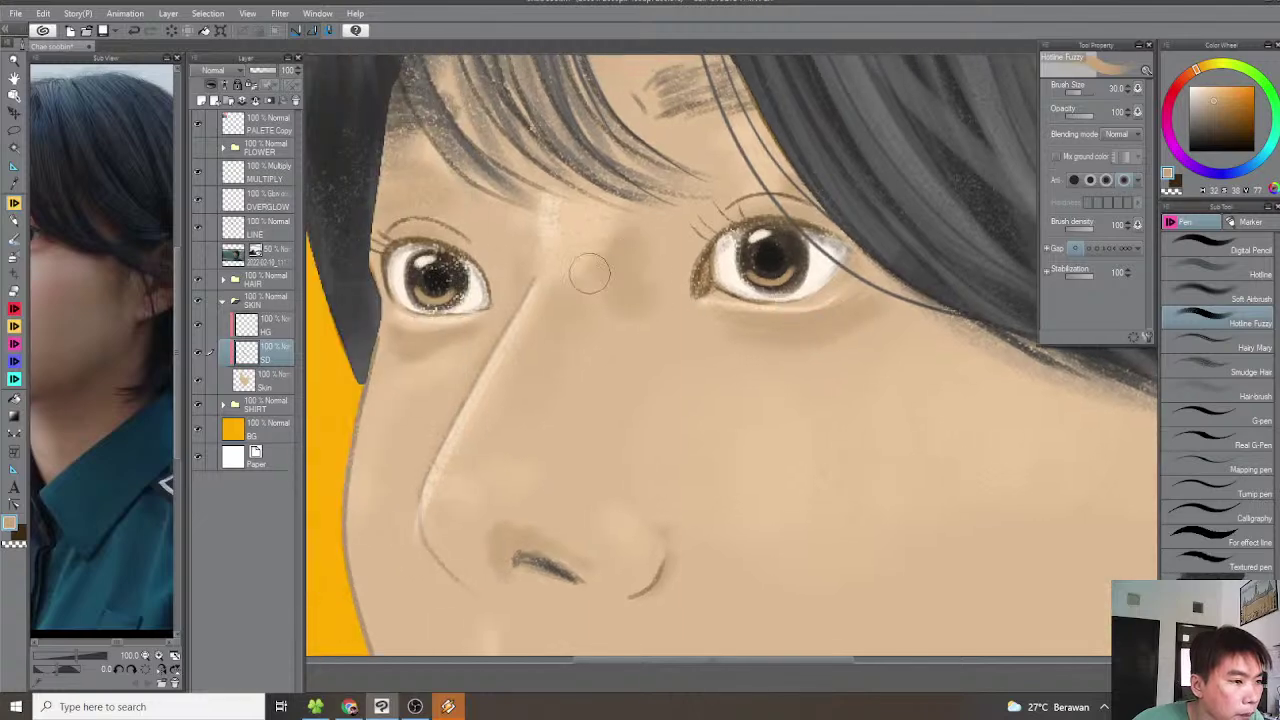
scroll(568, 302, left, 3)
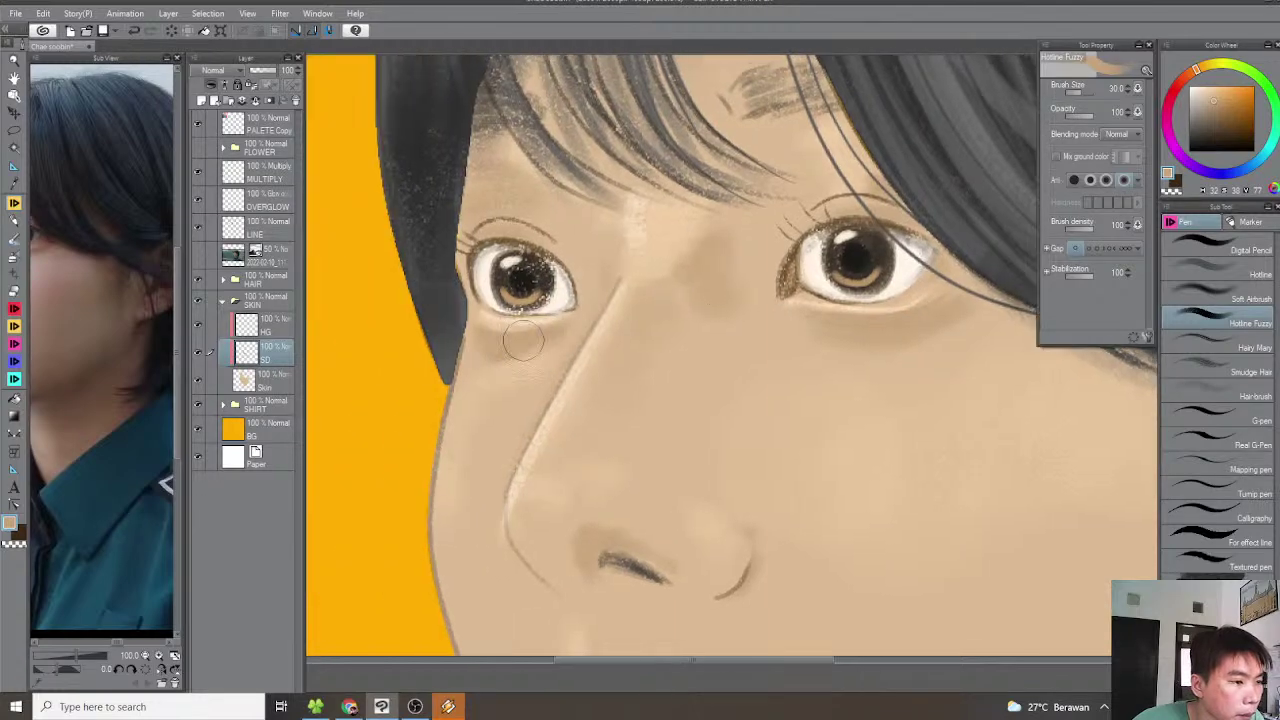
scroll(562, 316, down, 1)
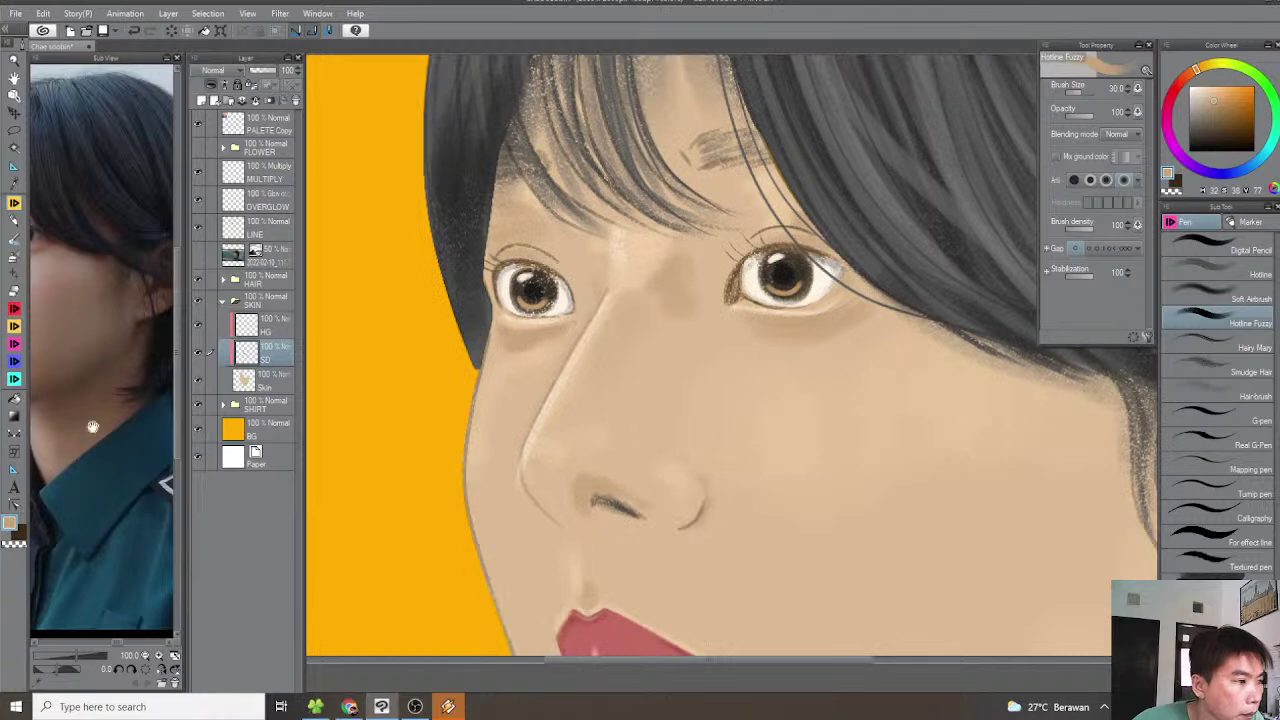
Rearrange the workspace with a single-column tool palette, a narrower reference Sub View beside it and the Layer palette next to that
drag(26, 435, 94, 444)
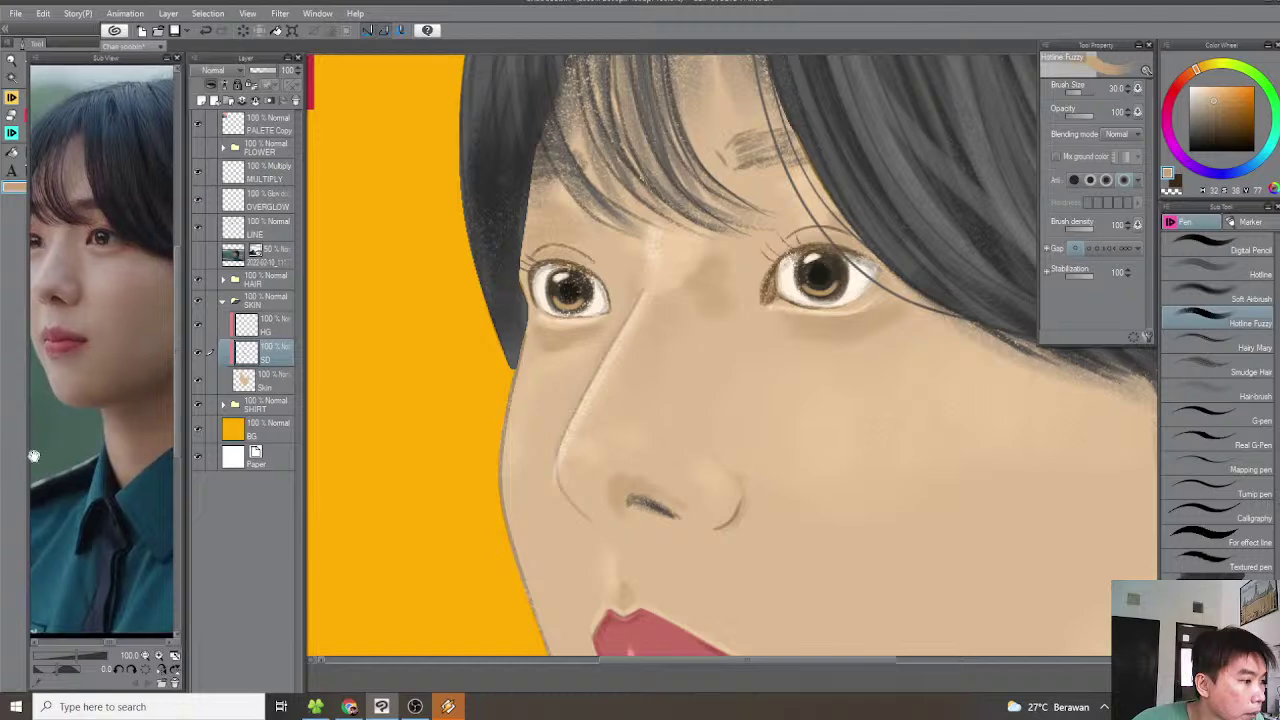
drag(27, 457, 69, 455)
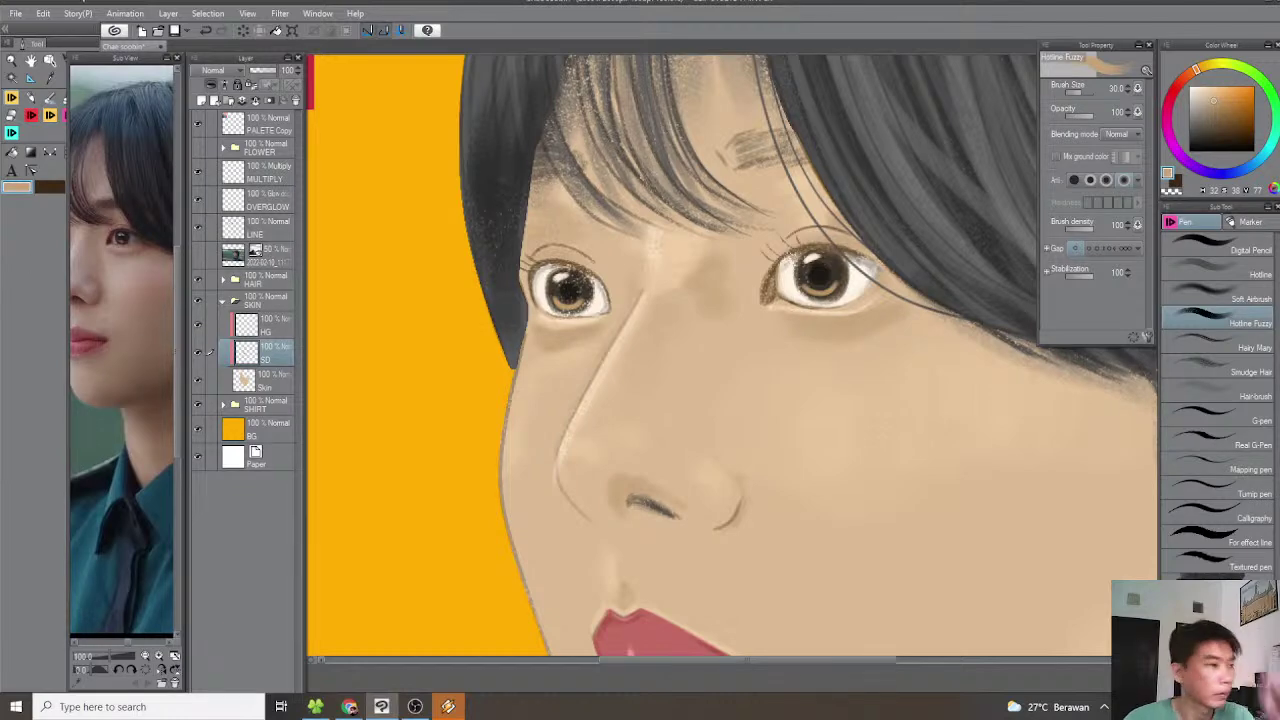
drag(128, 57, 349, 87)
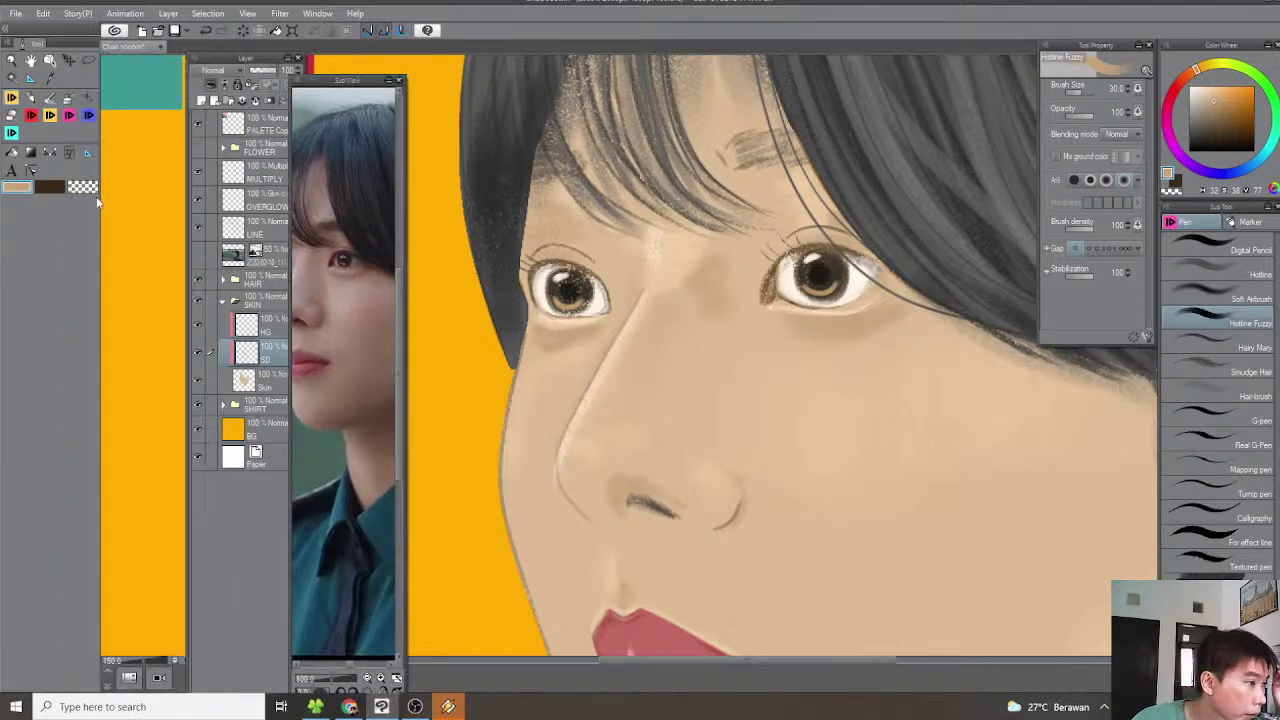
drag(97, 203, 20, 220)
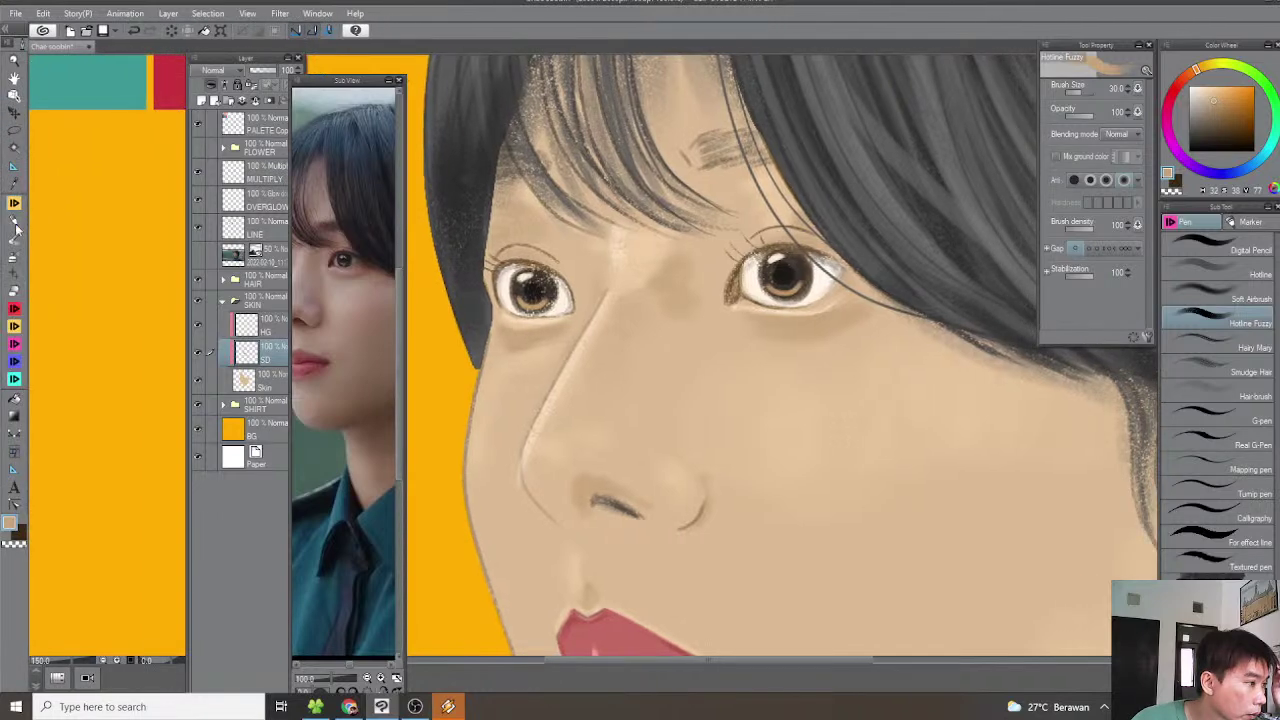
drag(240, 64, 204, 66)
drag(320, 85, 62, 62)
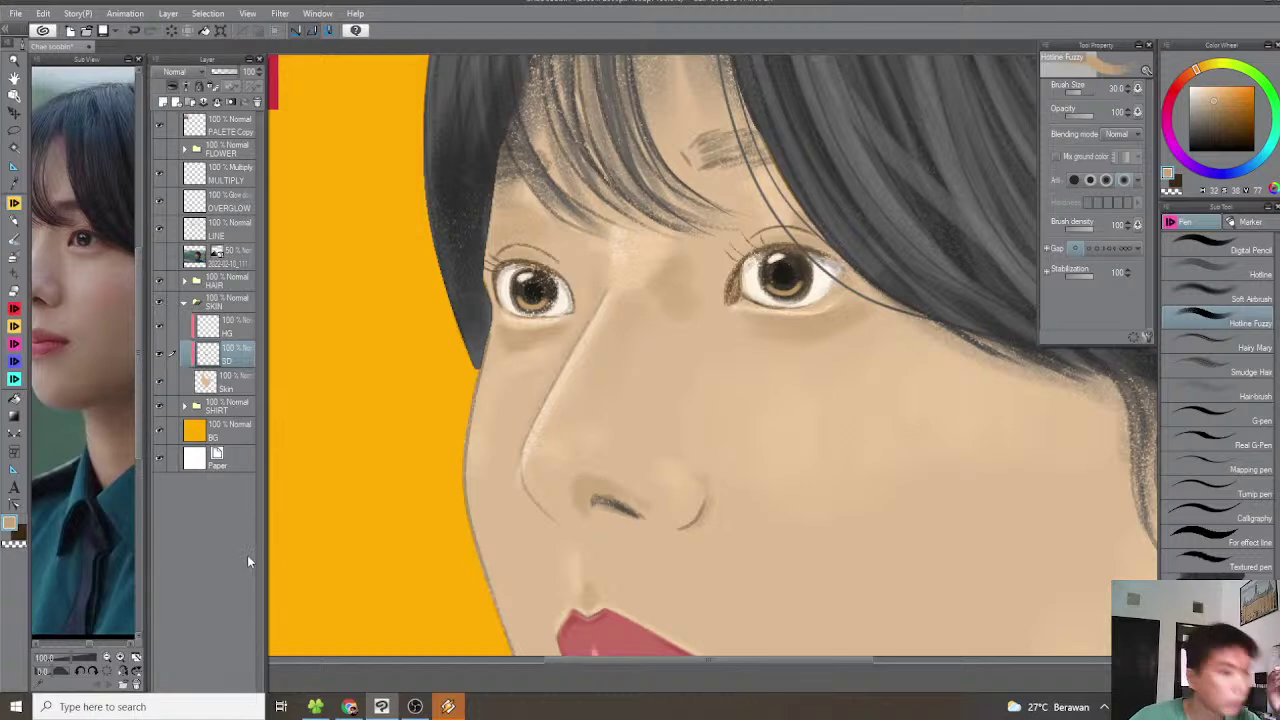
Bring the reference photo's ear into view and shade the inner folds of the portrait's ear with the tan tone
key(ctrl+minus)
key(ctrl+minus)
key(ctrl+minus)
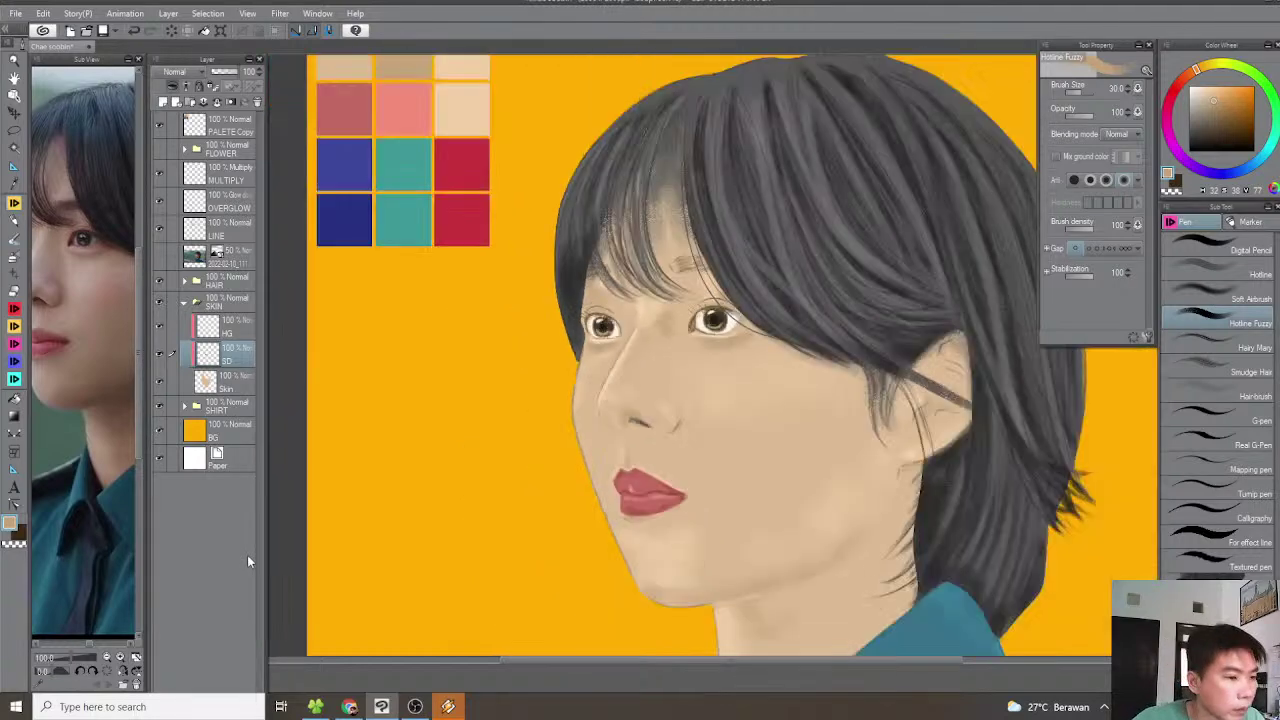
drag(905, 397, 855, 367)
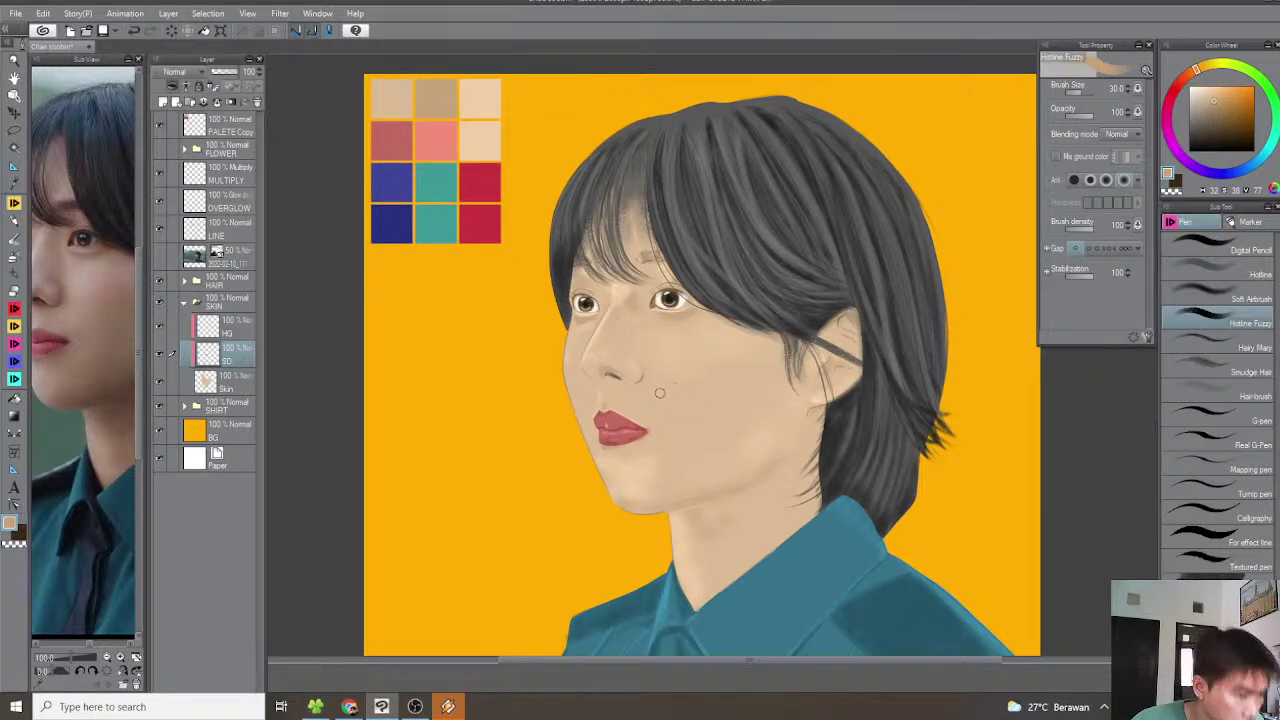
scroll(97, 459, up, 3)
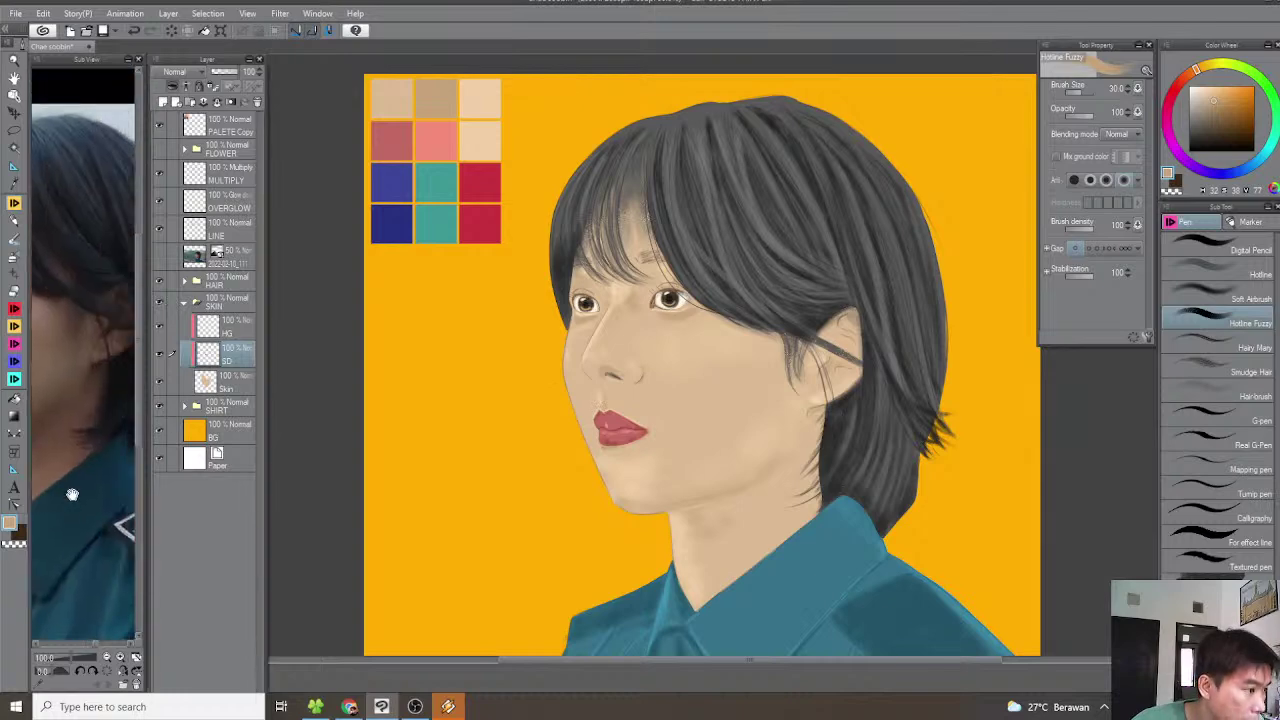
scroll(815, 345, up, 5)
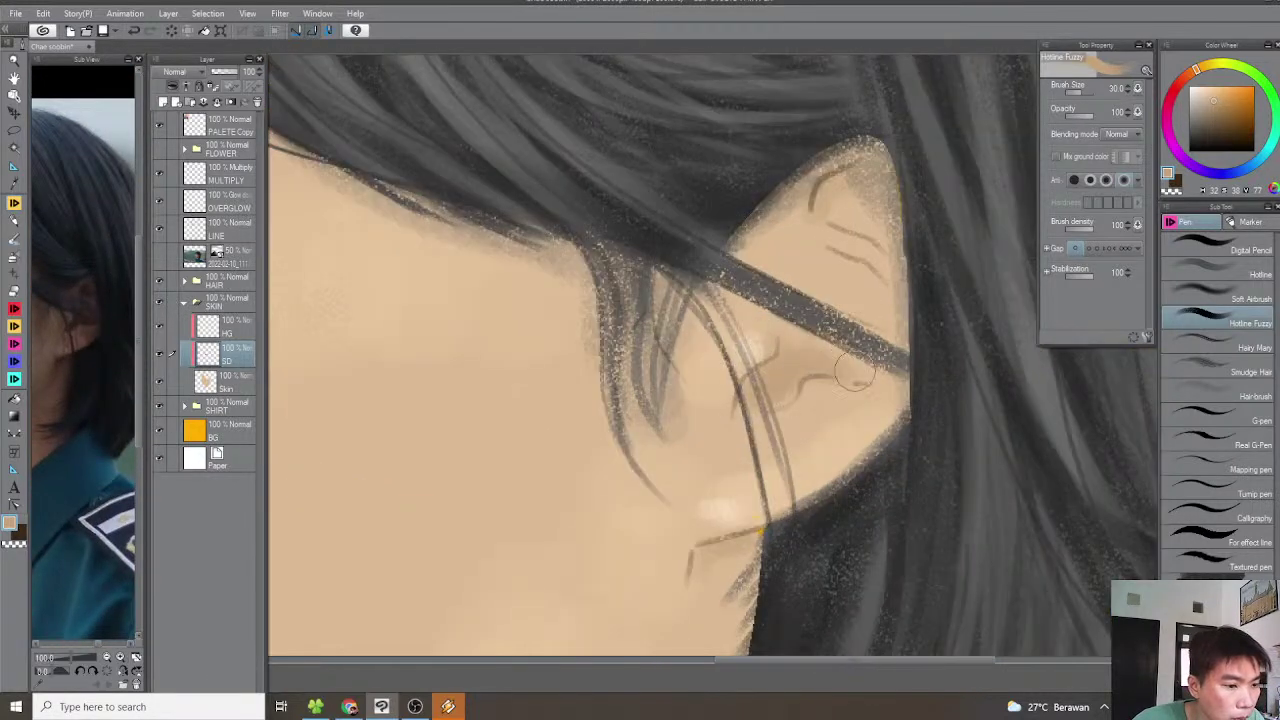
drag(826, 360, 815, 418)
mouse_move(843, 269)
mouse_down()
mouse_move(808, 276)
mouse_move(798, 336)
mouse_up()
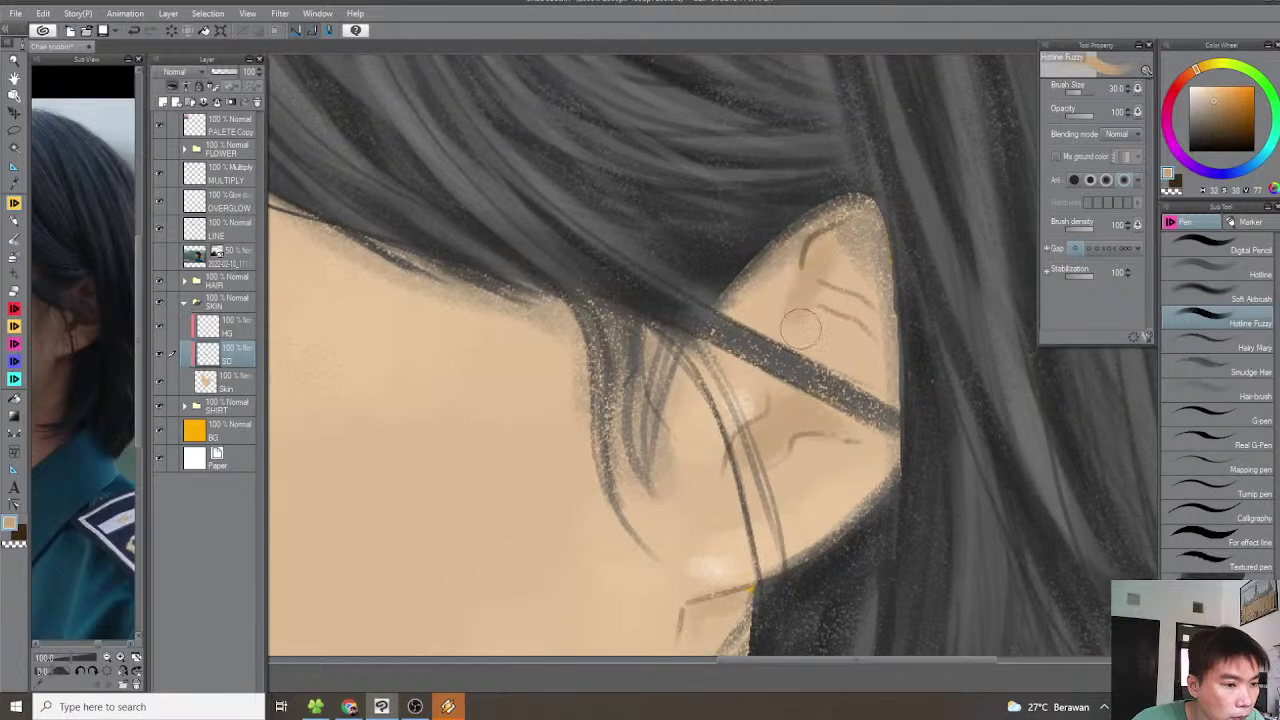
mouse_move(857, 286)
mouse_down()
mouse_move(881, 299)
mouse_move(860, 290)
mouse_up()
scroll(826, 367, down, 5)
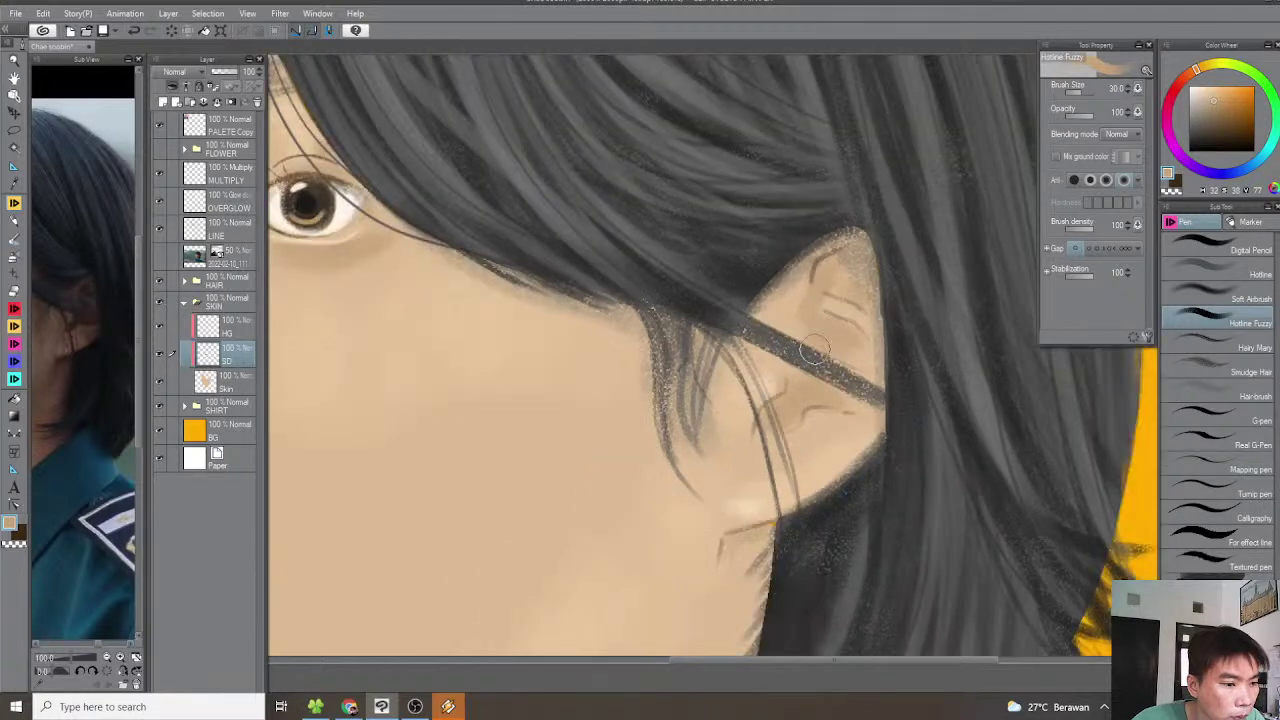
scroll(775, 405, down, 1)
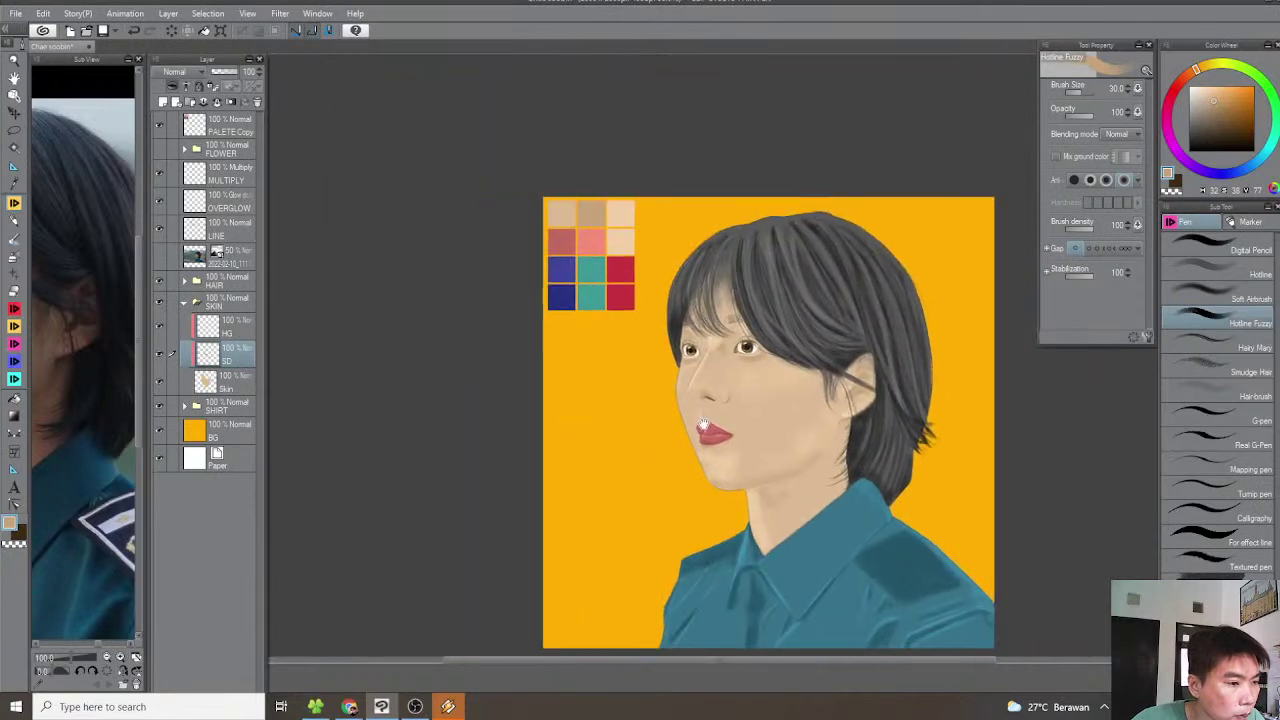
scroll(700, 400, up, 5)
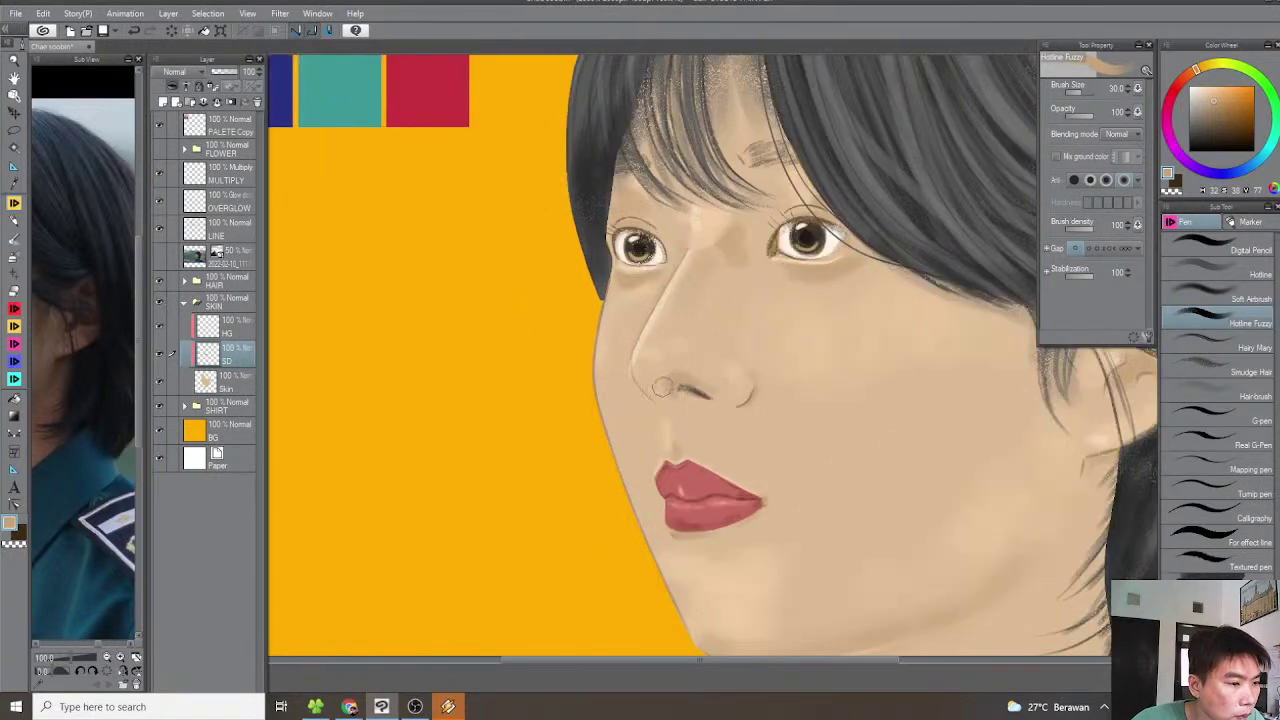
Bring the reference face into view and shade the cheek beside the far wing of the portrait's nose with Hotline Fuzzy at size 30
drag(93, 490, 210, 508)
drag(95, 524, 121, 530)
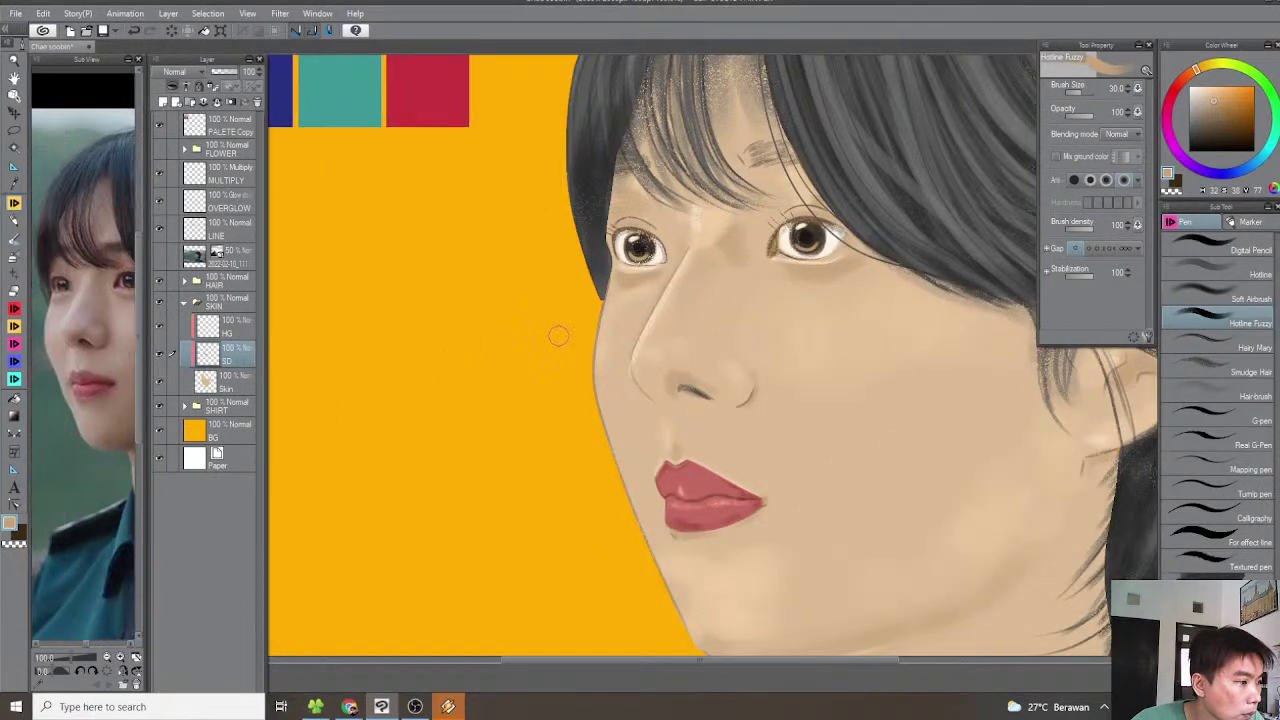
scroll(610, 398, up, 3)
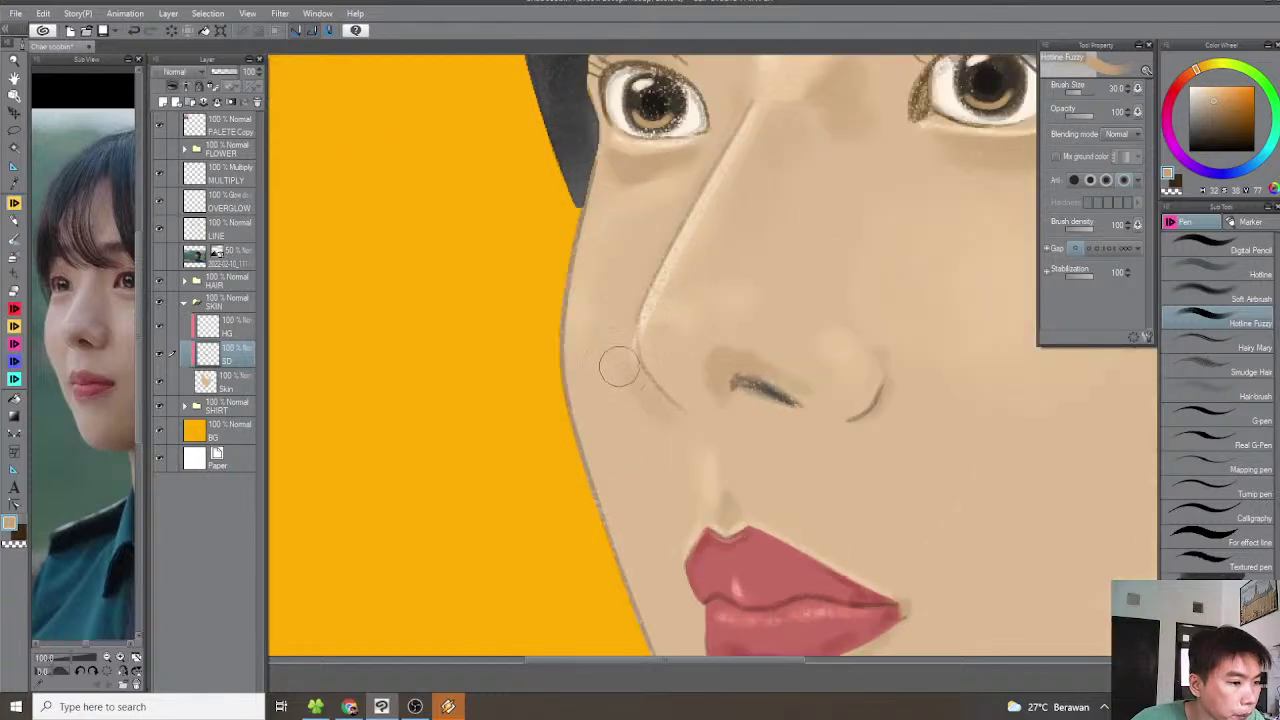
drag(640, 347, 616, 401)
mouse_move(703, 473)
mouse_down()
mouse_move(669, 437)
mouse_move(617, 420)
mouse_up()
mouse_move(664, 458)
mouse_down()
mouse_move(637, 481)
mouse_move(654, 464)
mouse_up()
drag(657, 475, 603, 431)
mouse_move(783, 534)
mouse_down()
mouse_move(769, 533)
mouse_move(779, 518)
mouse_up()
scroll(783, 496, down, 1)
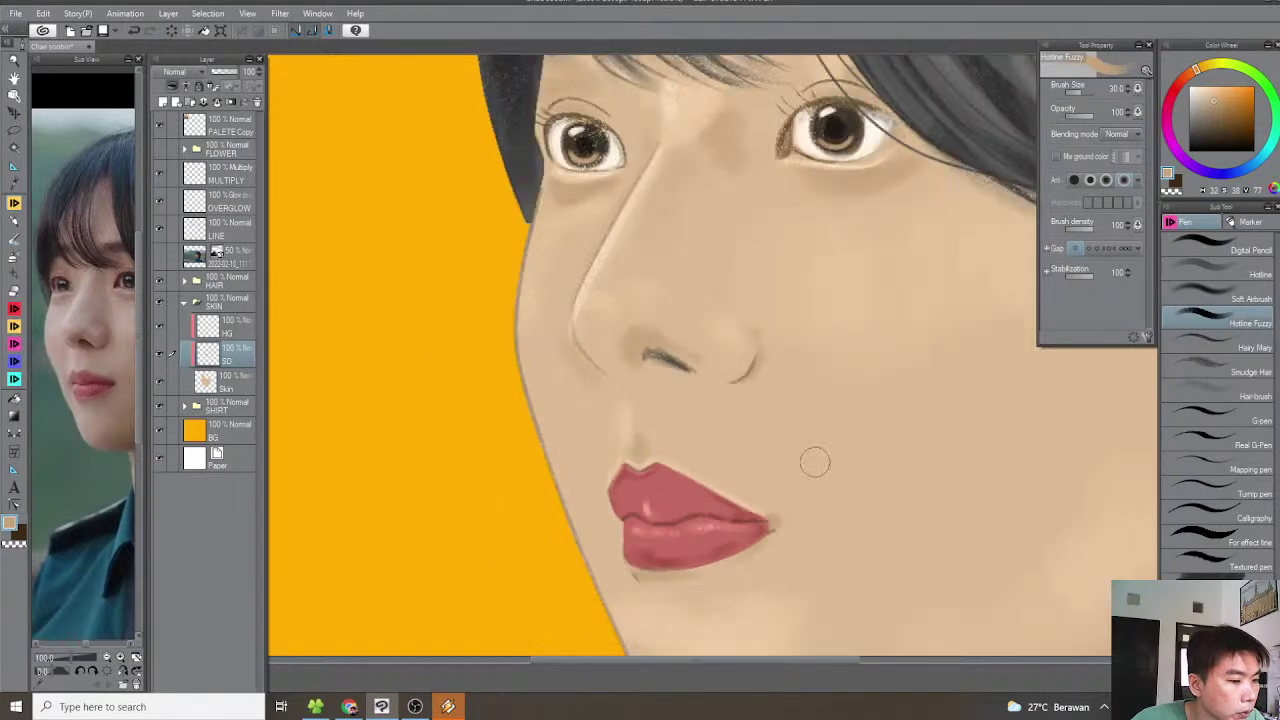
scroll(817, 442, down, 3)
drag(831, 438, 796, 443)
scroll(740, 345, up, 1)
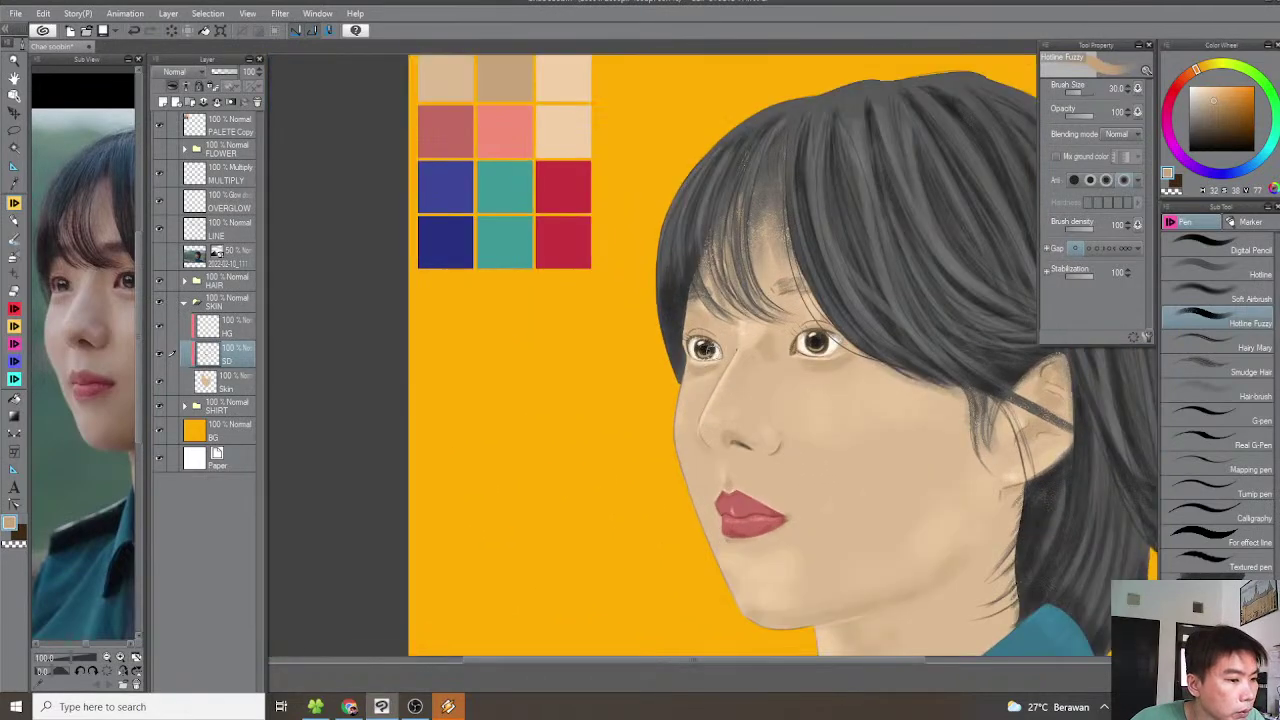
Draw a thin crease line beneath the nearer eye with the Digital Pencil at size 8
scroll(700, 355, up, 3)
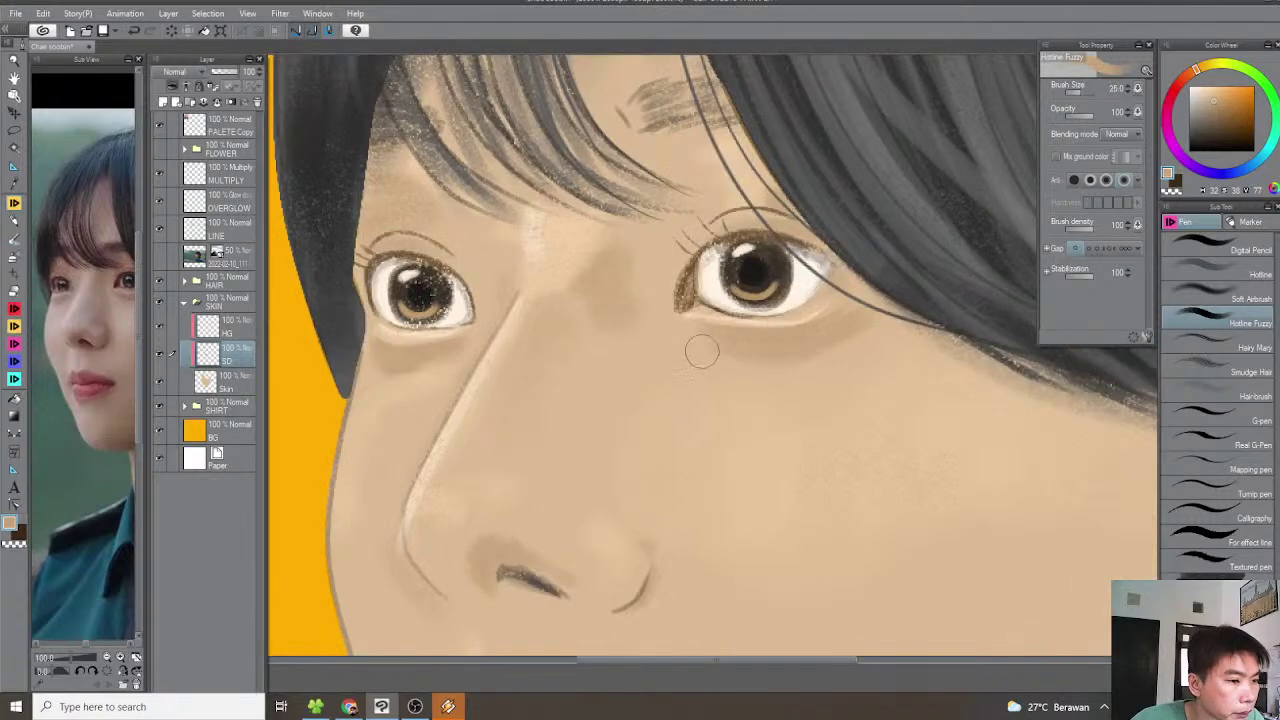
key(bracketleft)
key(bracketleft)
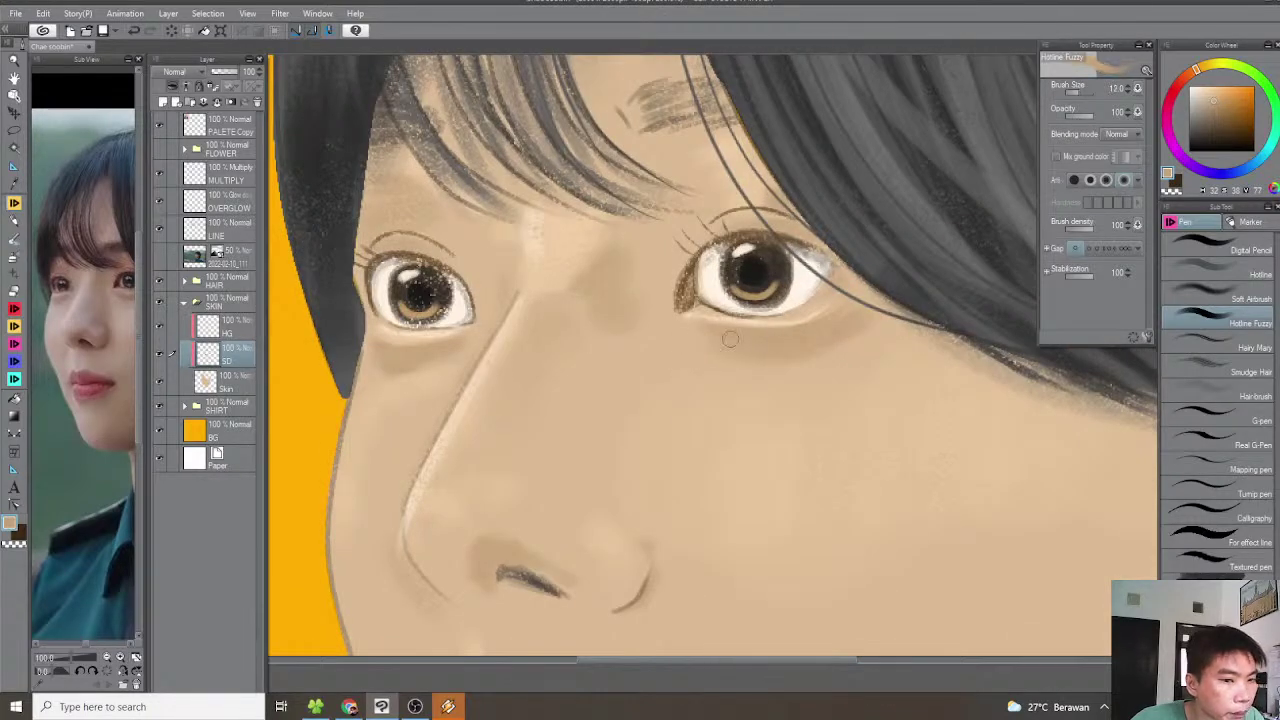
click(1238, 250)
key(bracketright)
key(bracketright)
key(bracketright)
key(bracketright)
key(bracketright)
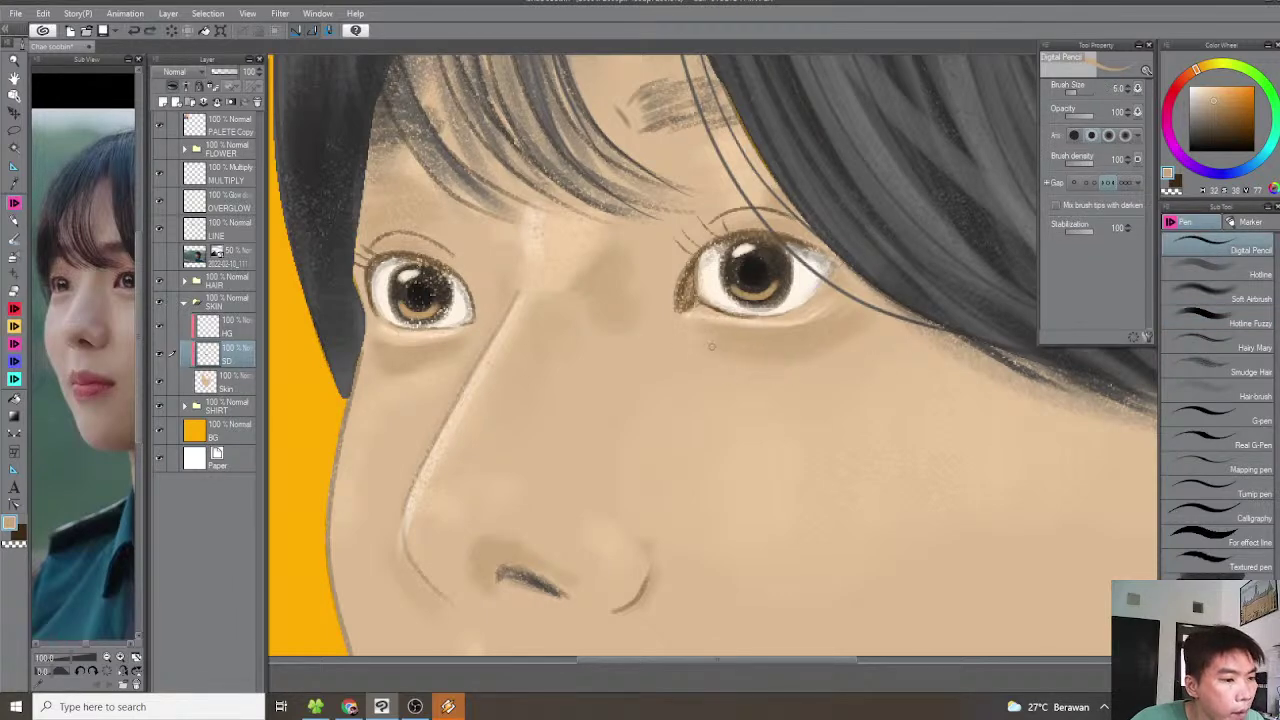
key(bracketright)
key(bracketright)
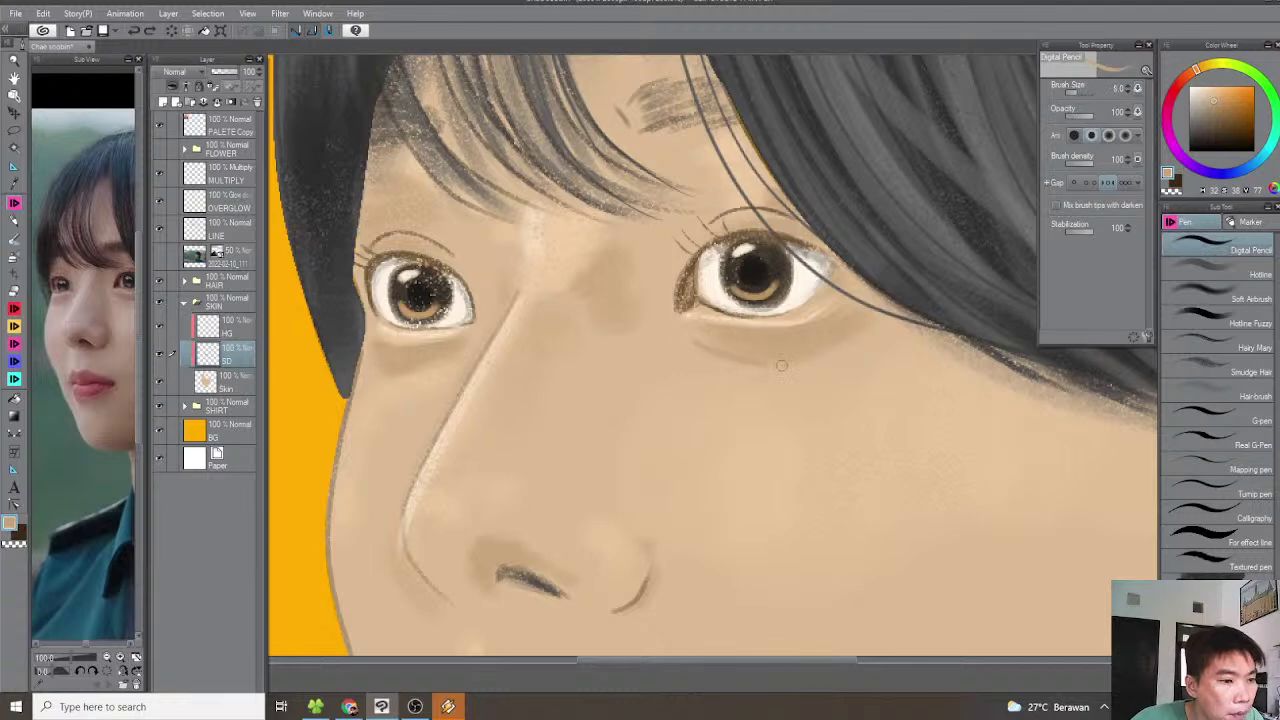
scroll(847, 345, down, 5)
scroll(884, 349, up, 5)
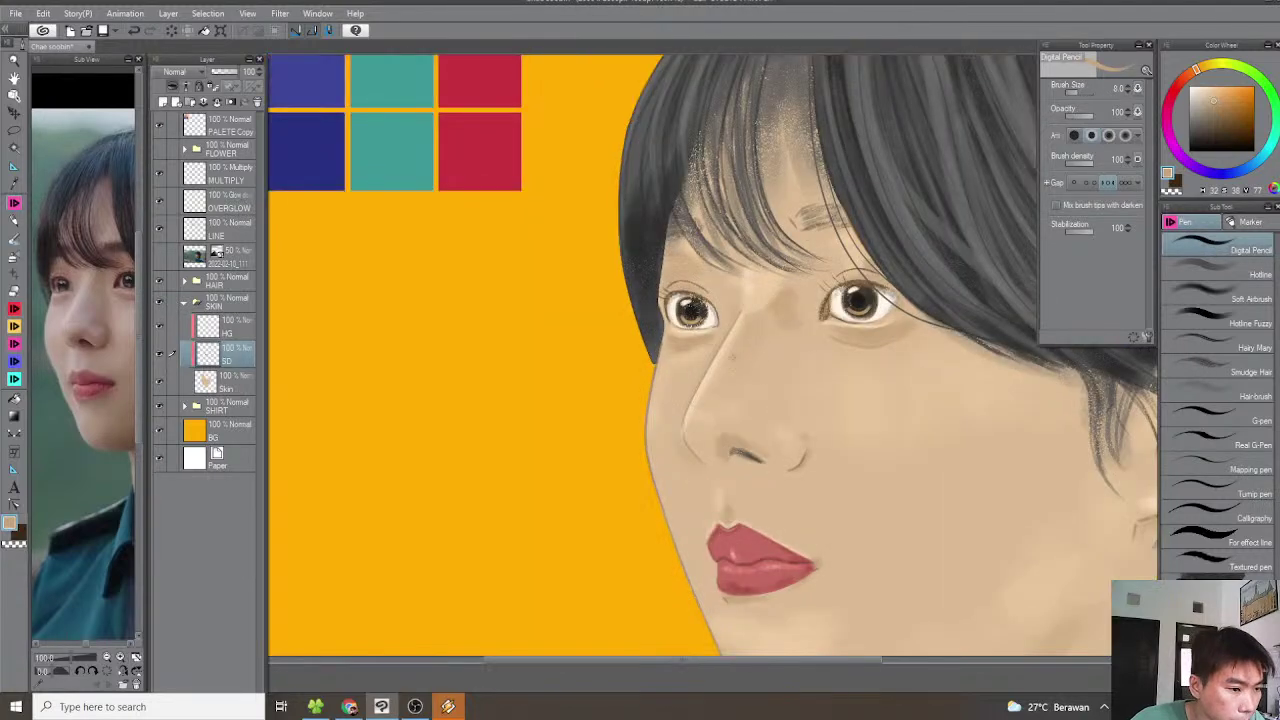
drag(710, 357, 662, 366)
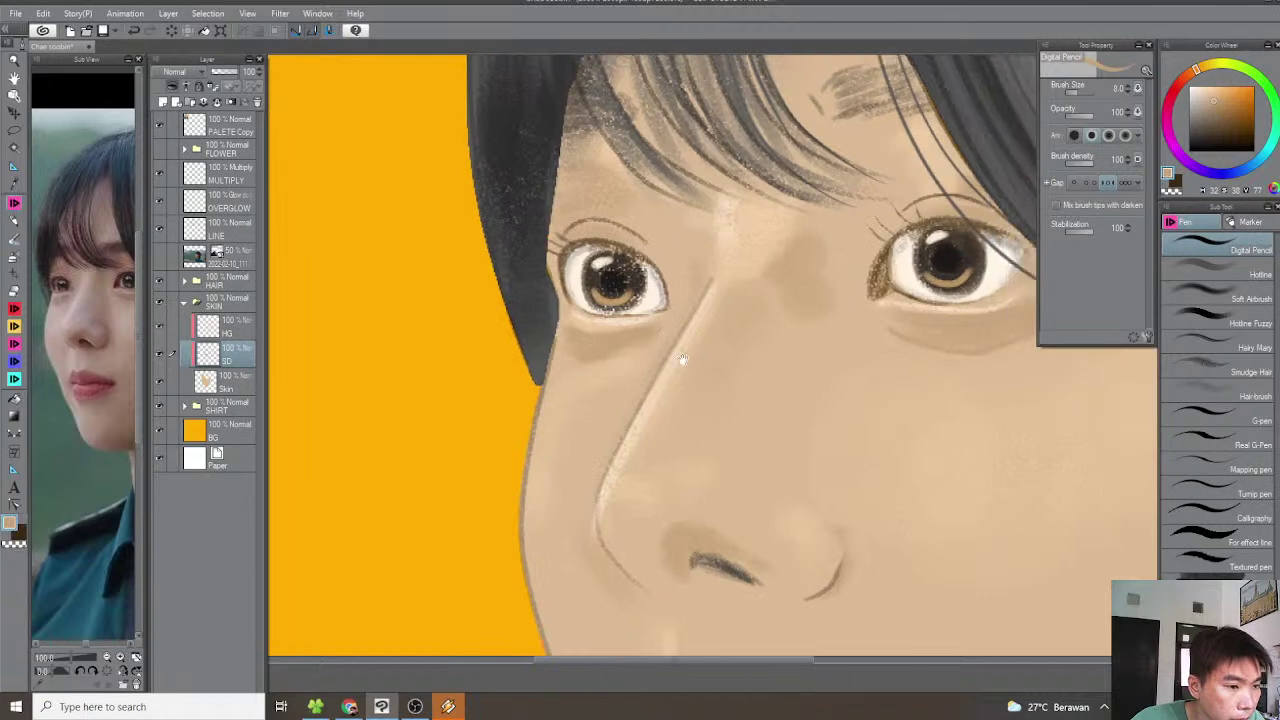
scroll(726, 349, down, 5)
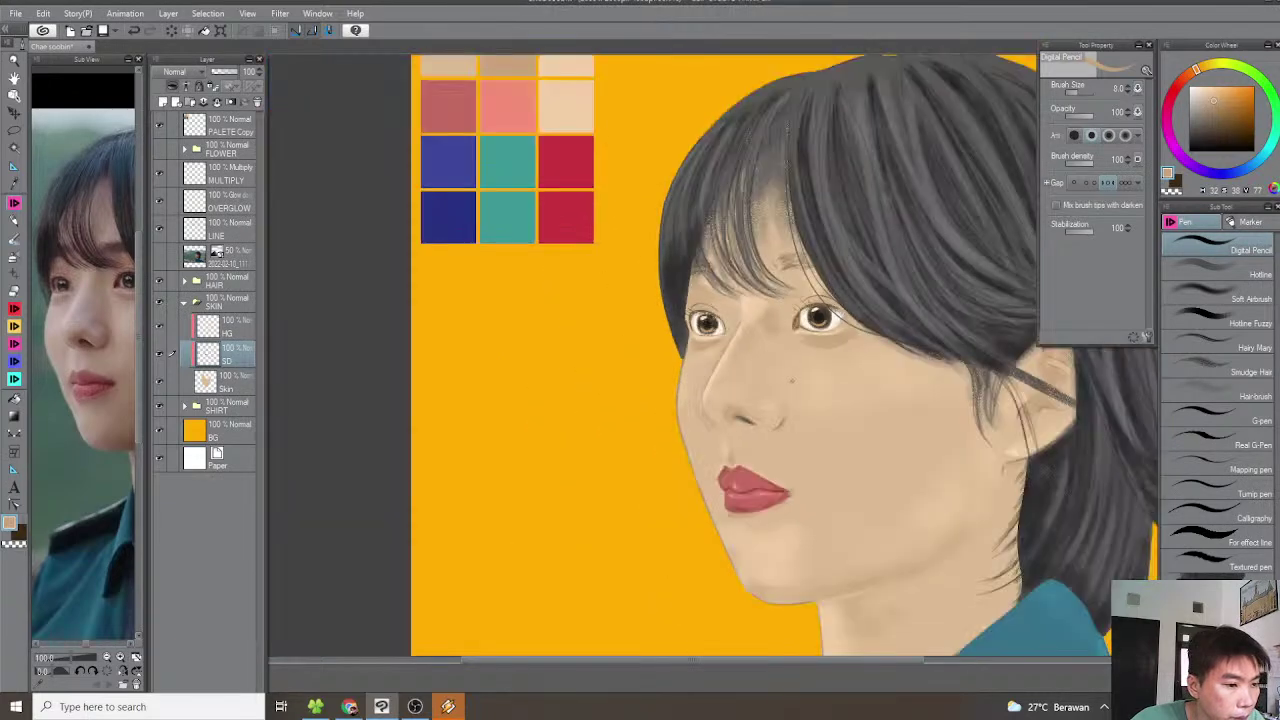
scroll(793, 375, down, 2)
drag(849, 393, 808, 403)
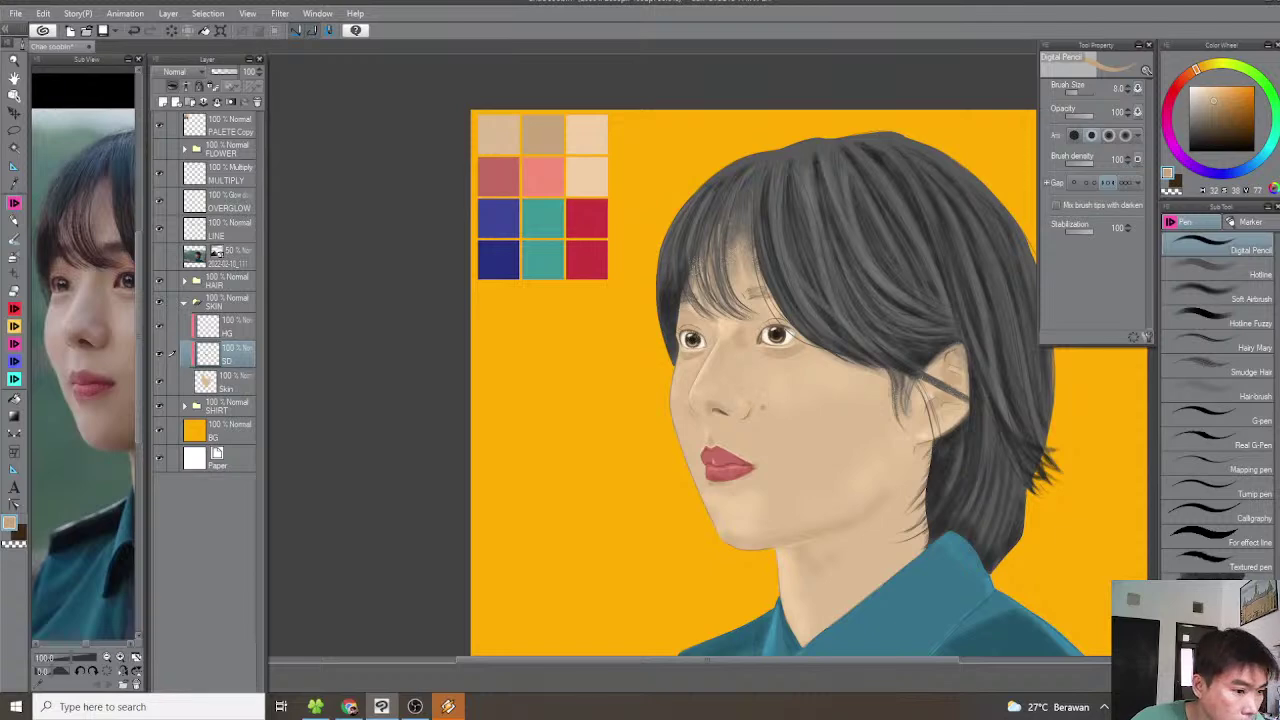
Deepen the tan shadow around the corner of the mouth with the Digital Pencil at size 8
scroll(750, 462, up, 10)
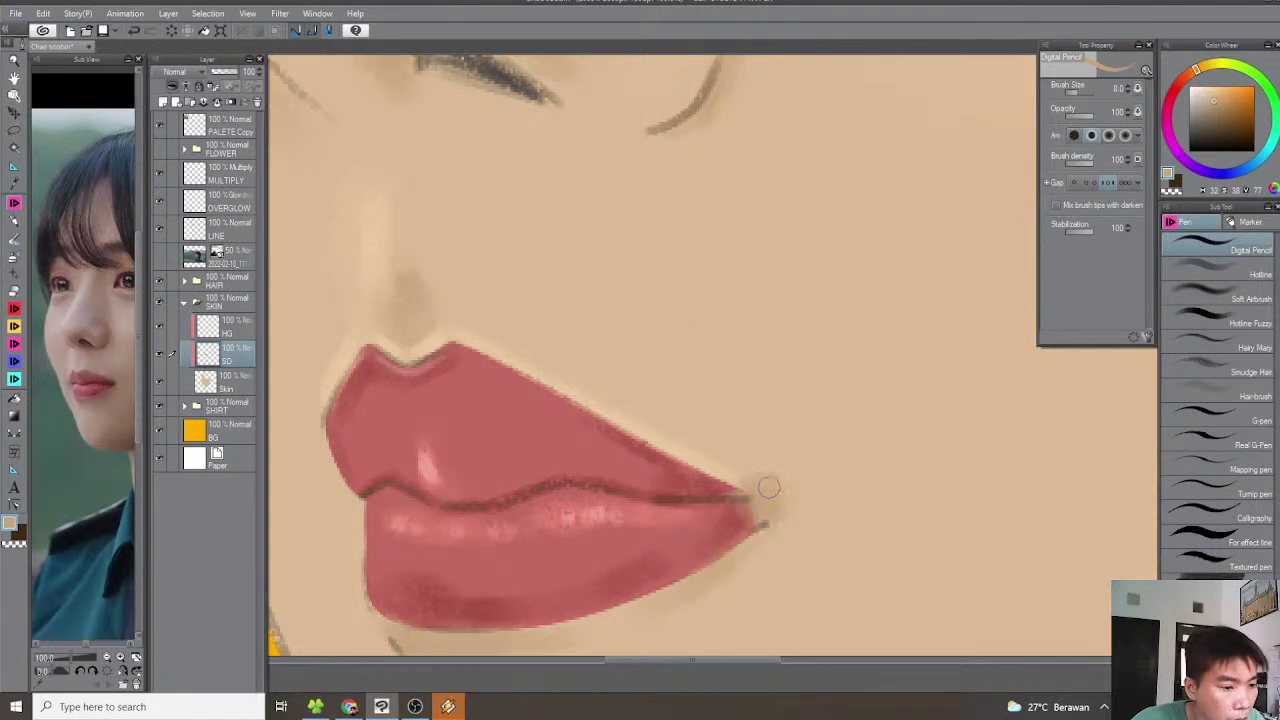
scroll(778, 483, down, 10)
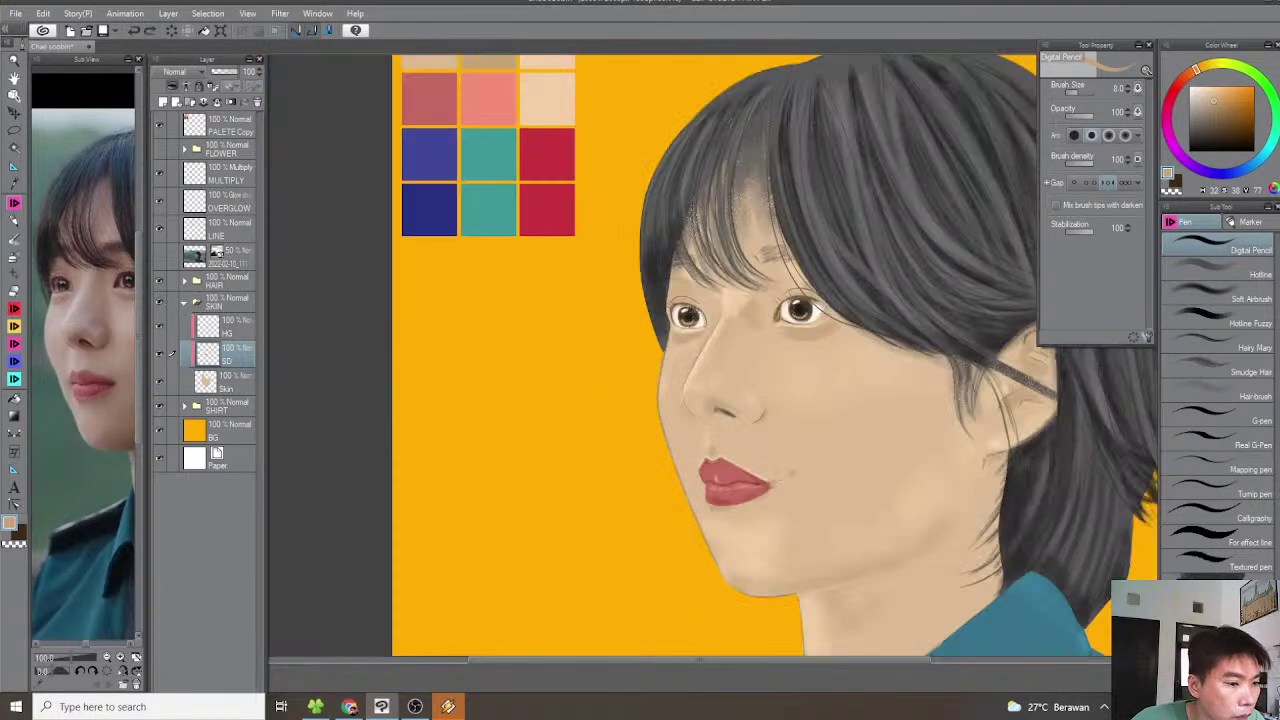
drag(763, 472, 724, 424)
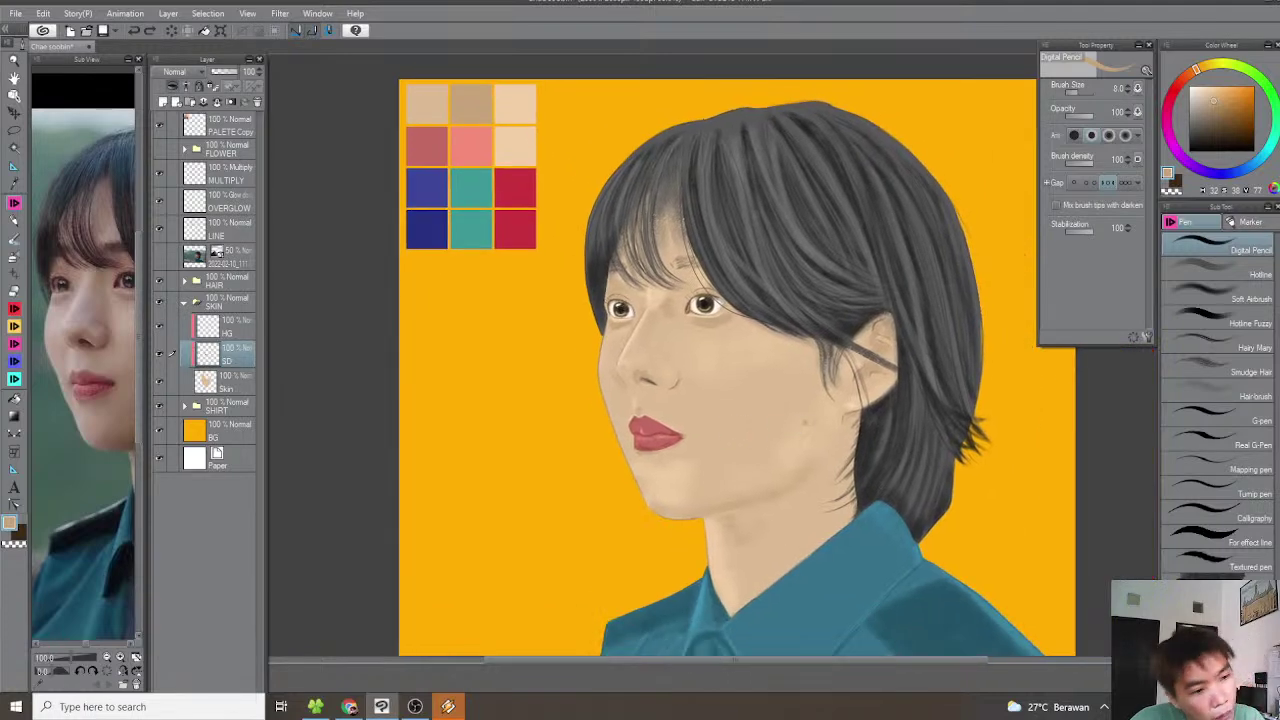
drag(836, 412, 744, 378)
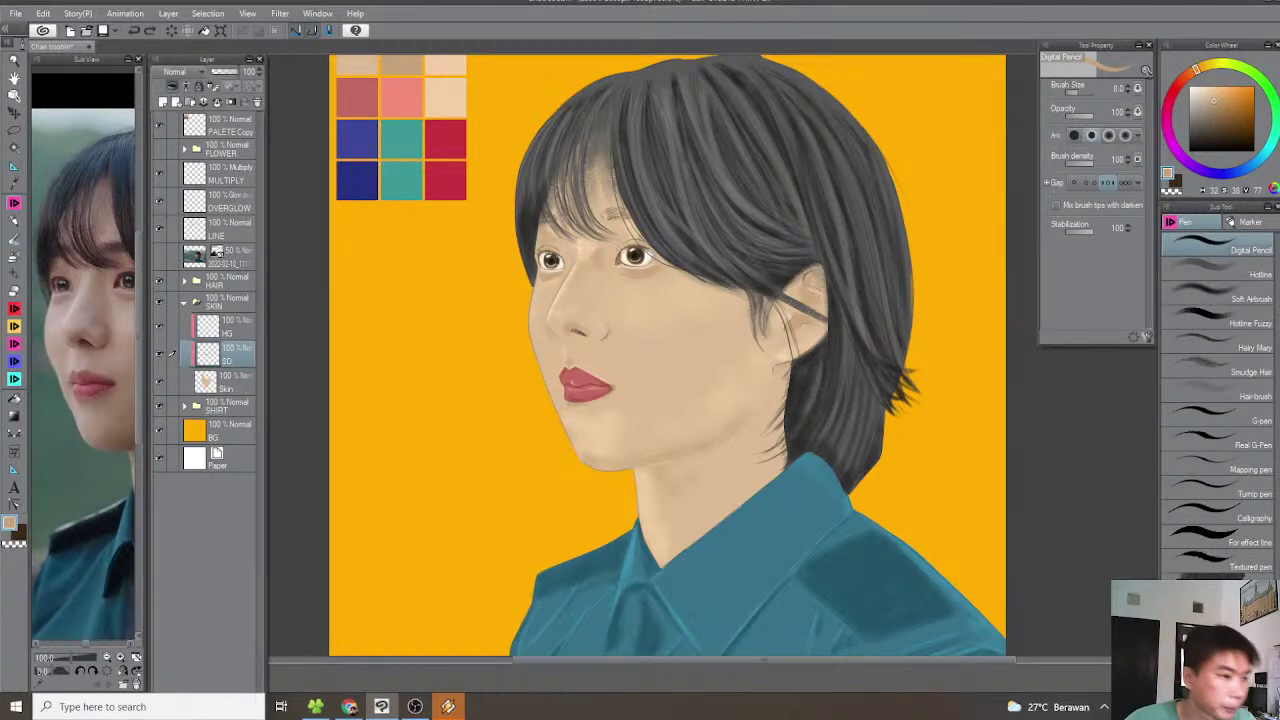
Shade the edge of the neck along the shirt collar and up beside the hair with Hotline Fuzzy at size 25
click(1230, 322)
scroll(722, 516, up, 5)
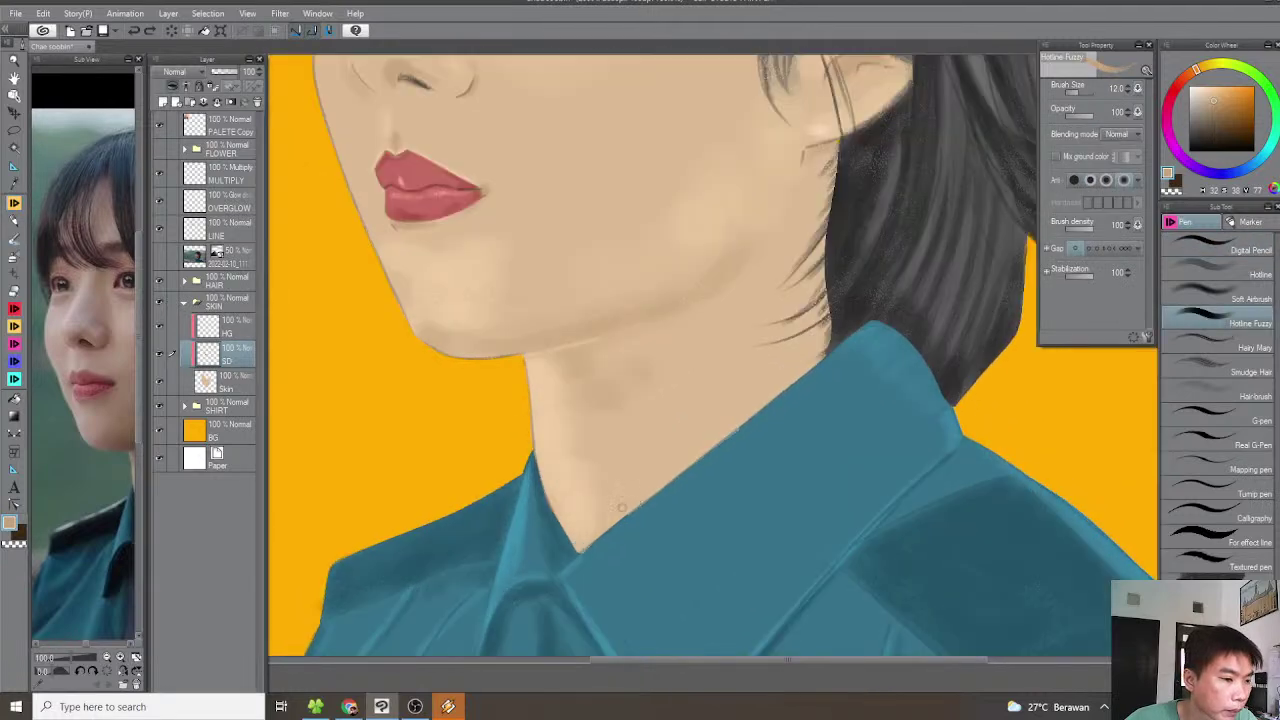
key(bracketright)
key(bracketright)
key(bracketright)
drag(596, 542, 934, 273)
mouse_move(690, 440)
mouse_down()
mouse_move(716, 474)
mouse_move(624, 580)
mouse_up()
mouse_move(762, 468)
mouse_down()
mouse_move(880, 367)
mouse_move(807, 423)
mouse_move(838, 303)
mouse_move(802, 359)
mouse_move(830, 246)
mouse_up()
scroll(888, 306, down, 1)
scroll(868, 328, up, 1)
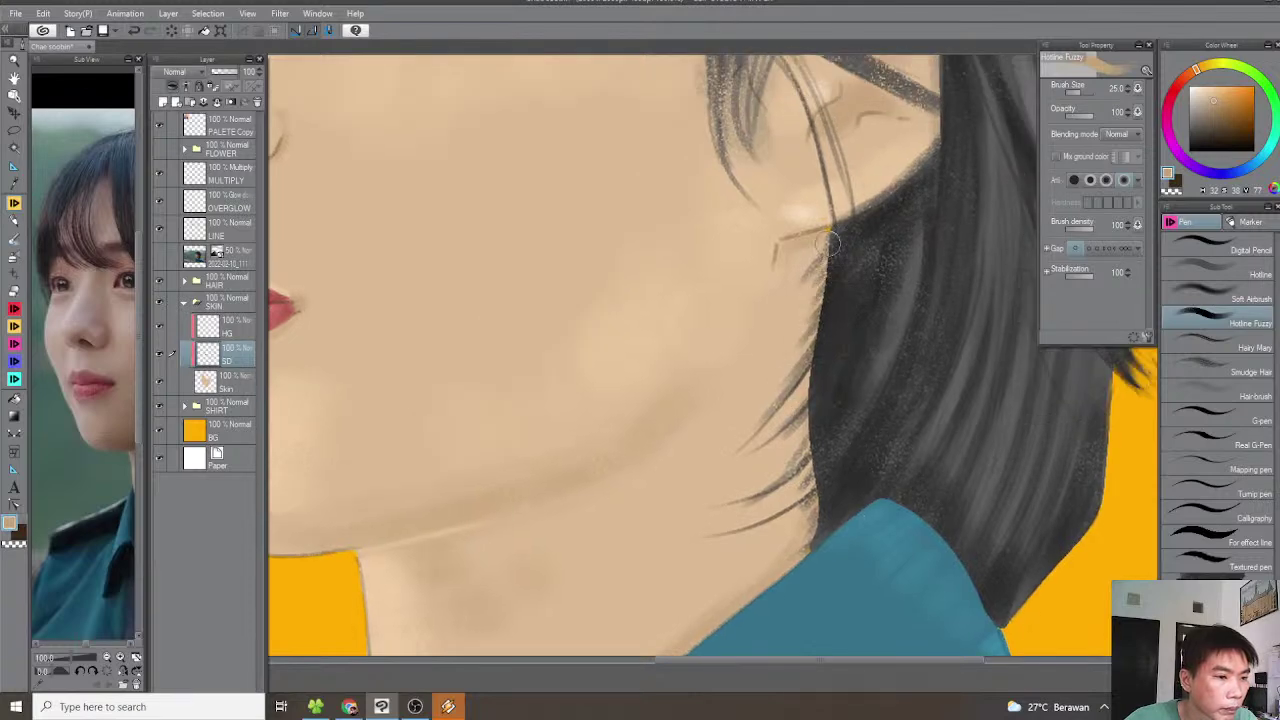
scroll(760, 295, down, 3)
drag(632, 349, 752, 408)
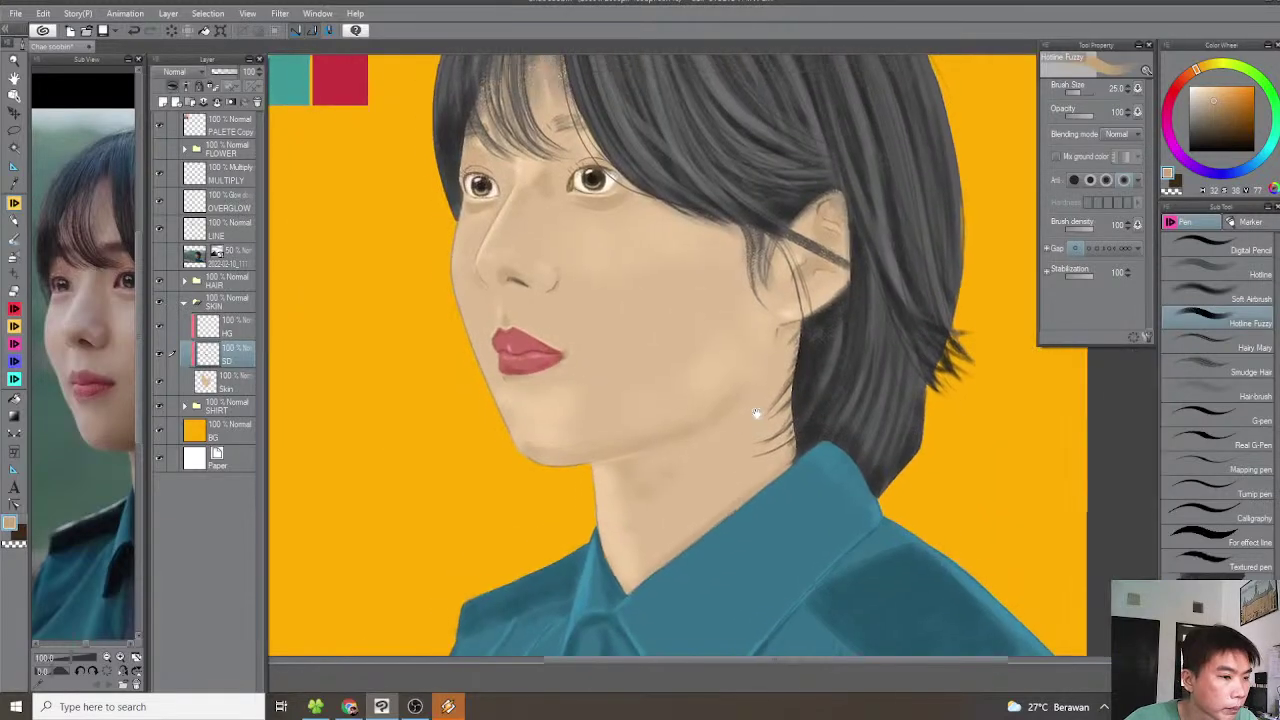
Shade the underside of the chin and the jawline with Hotline Fuzzy at size 60, following the reference photo
scroll(621, 454, up, 2)
drag(118, 550, 66, 548)
key(])
key(])
key(])
drag(552, 451, 586, 457)
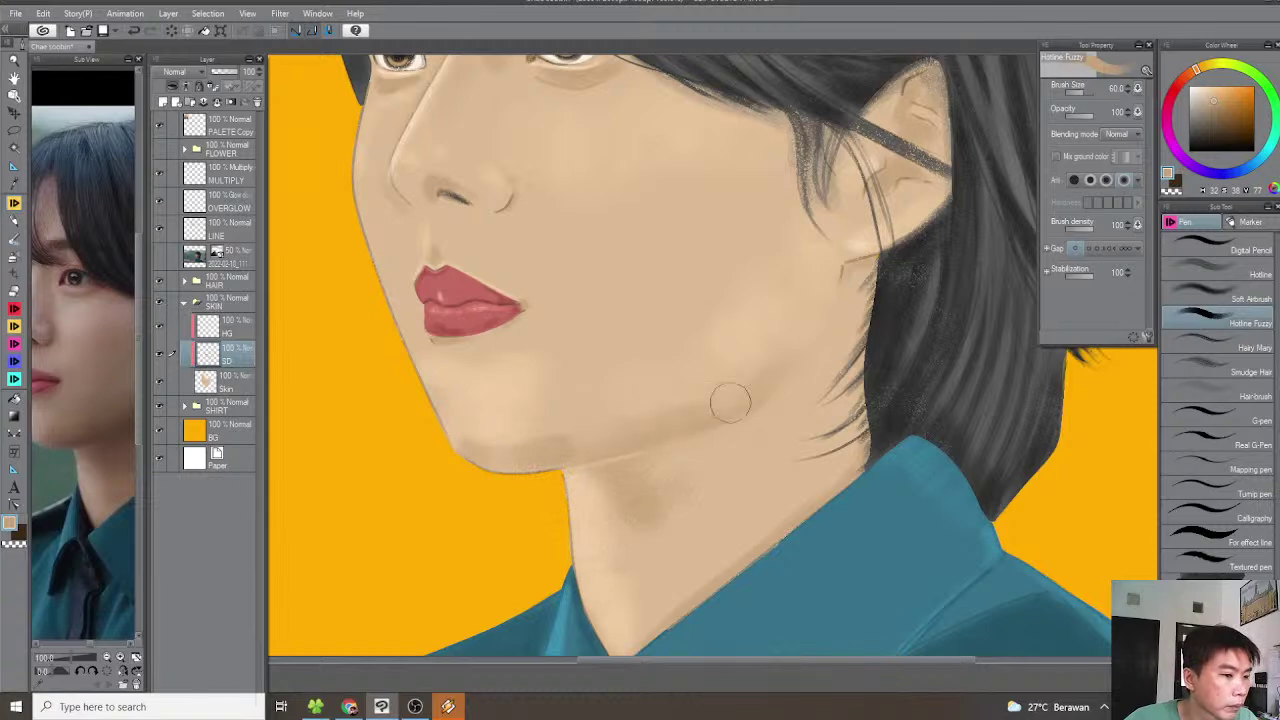
drag(128, 520, 100, 524)
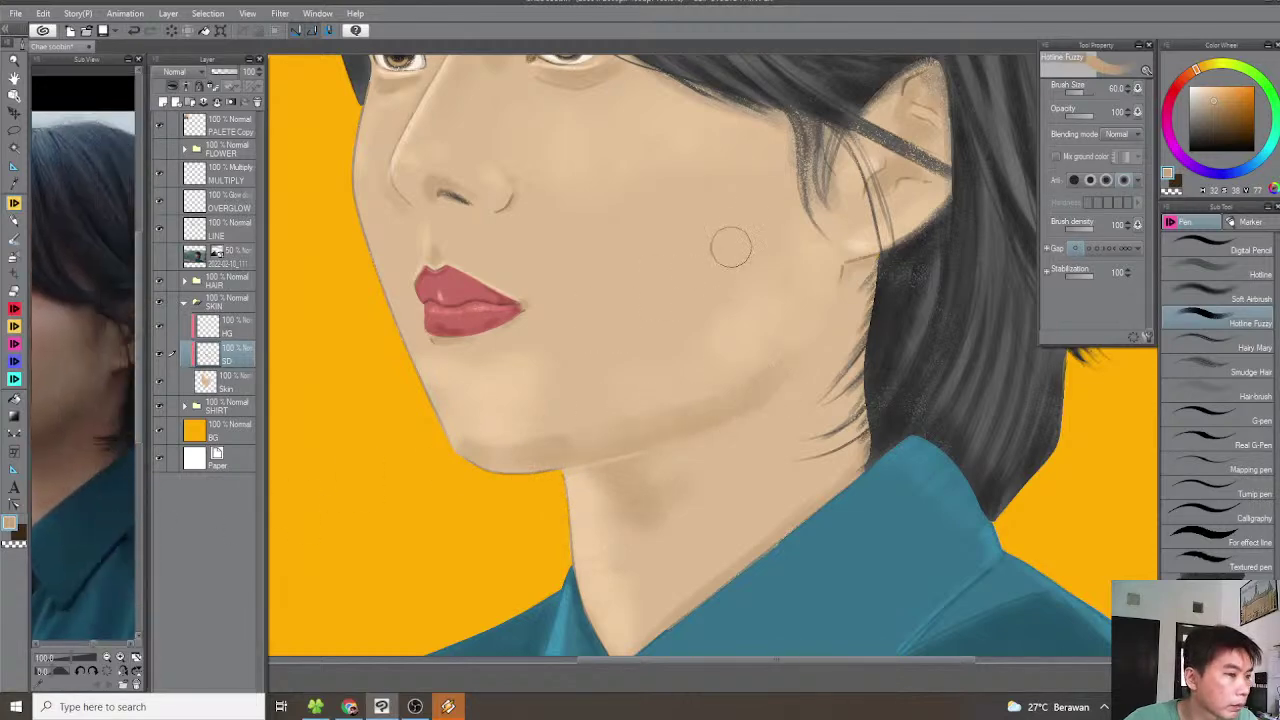
Shade the skin beneath the earlobe at size 60 and soften its edges with the transparent colour
scroll(723, 251, up, 2)
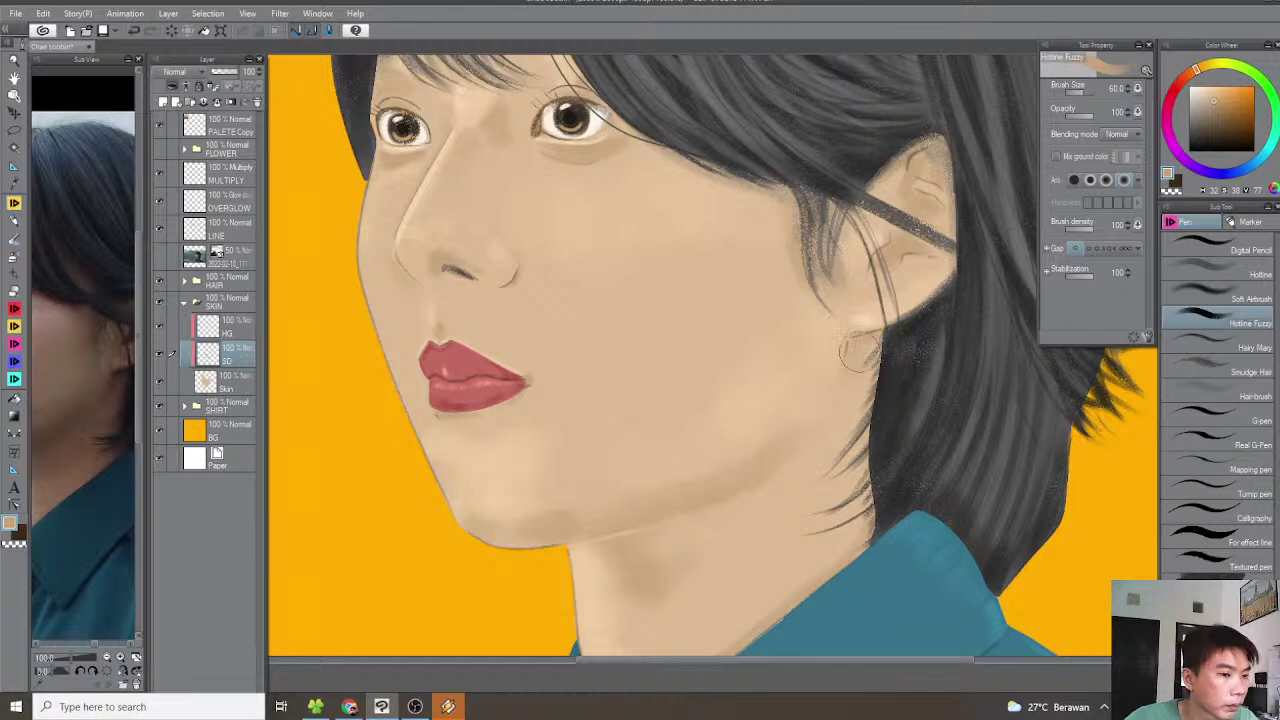
scroll(880, 335, down, 2)
scroll(900, 336, down, 2)
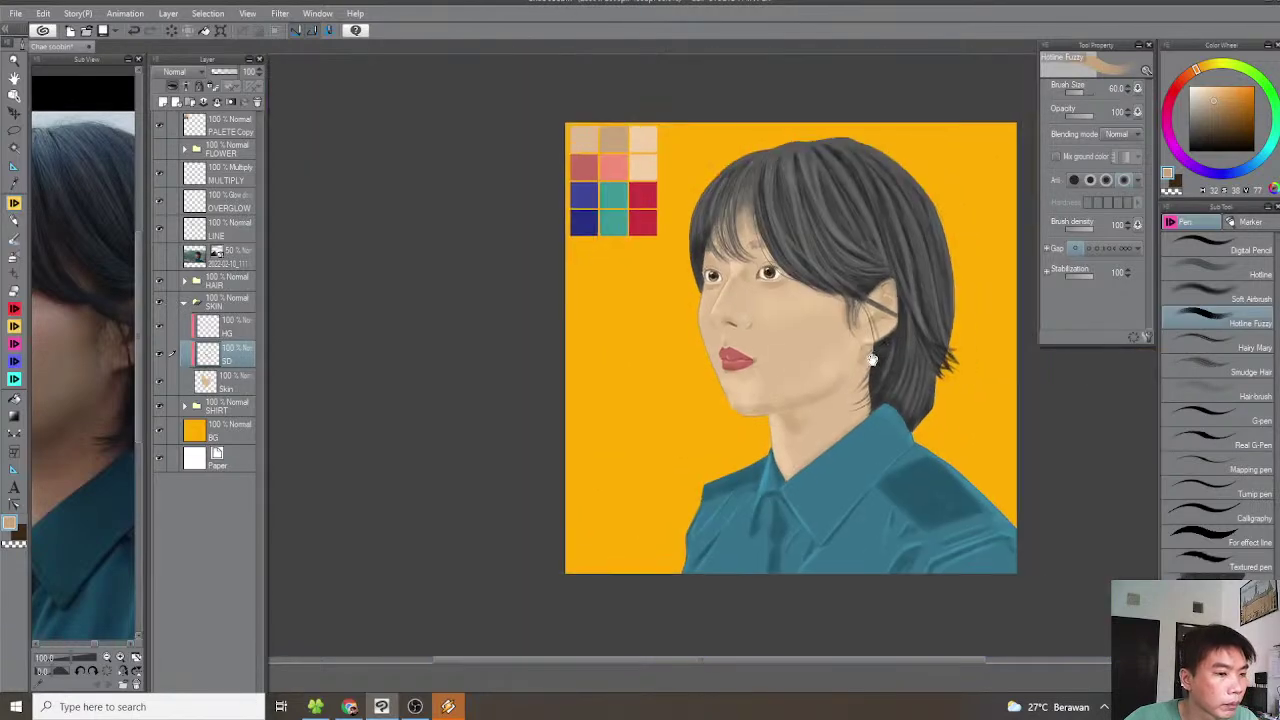
scroll(870, 350, up, 6)
key(c)
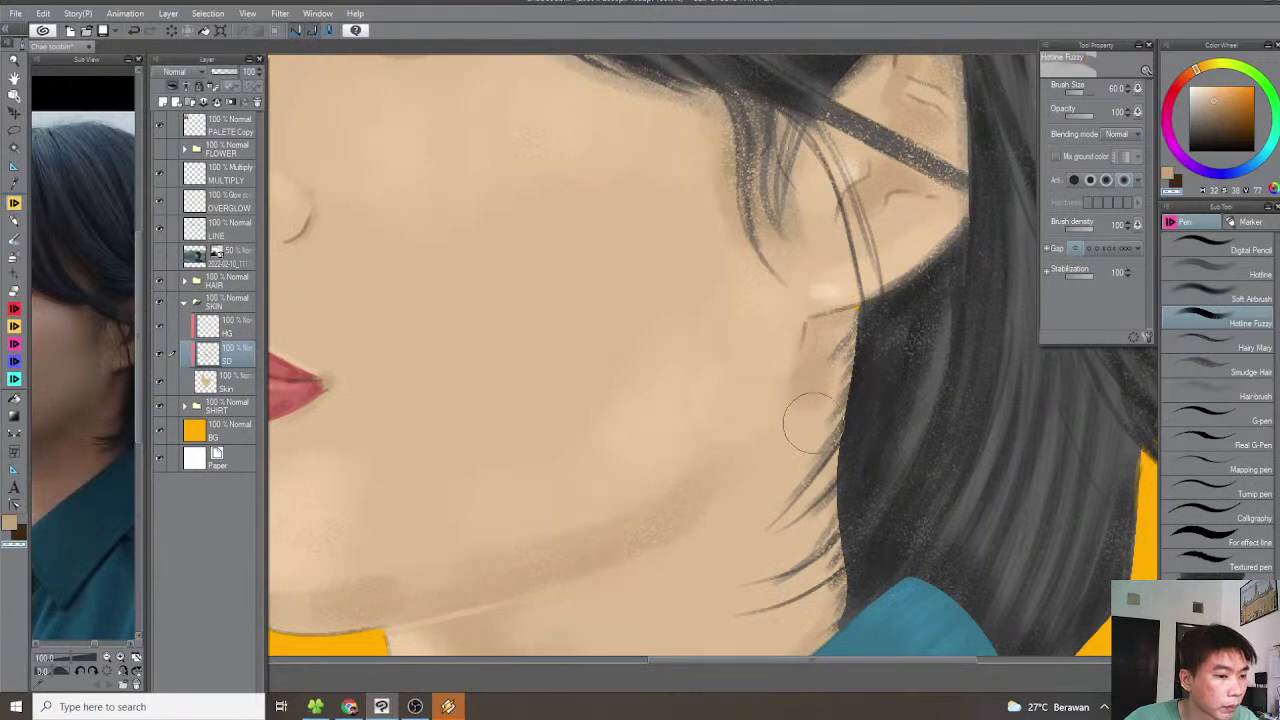
scroll(860, 350, down, 5)
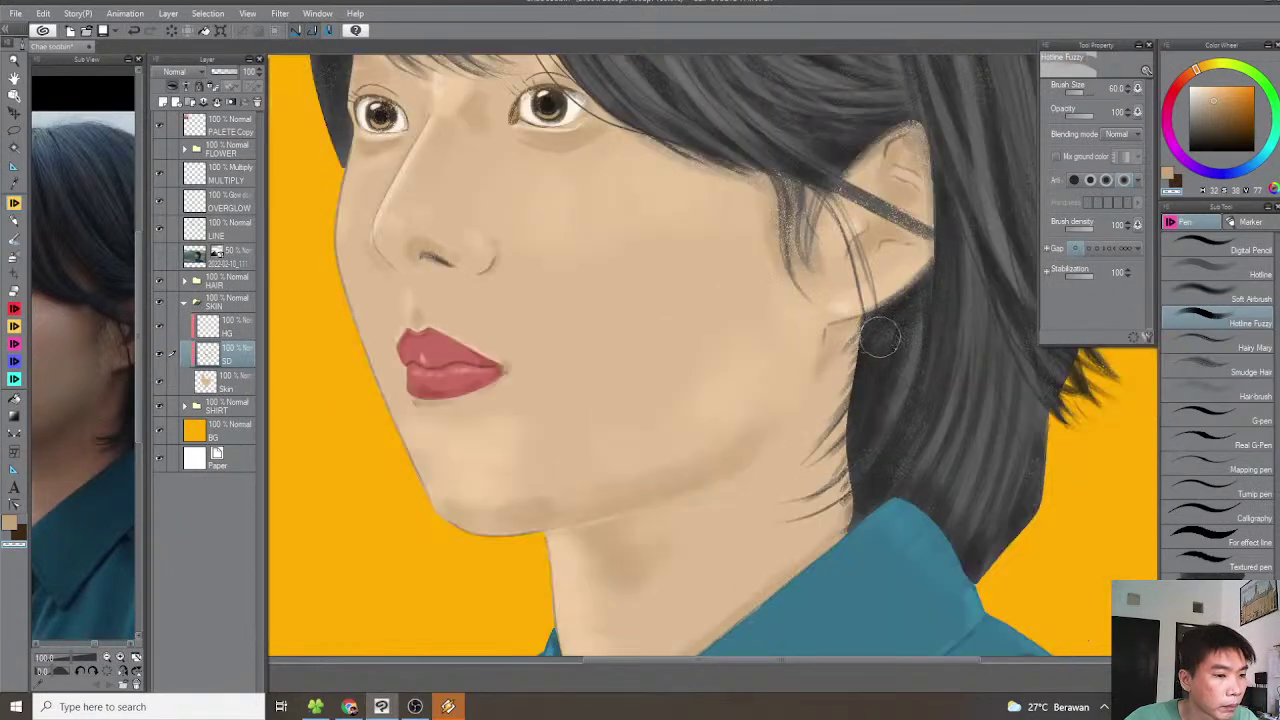
scroll(886, 360, up, 1)
scroll(886, 372, down, 2)
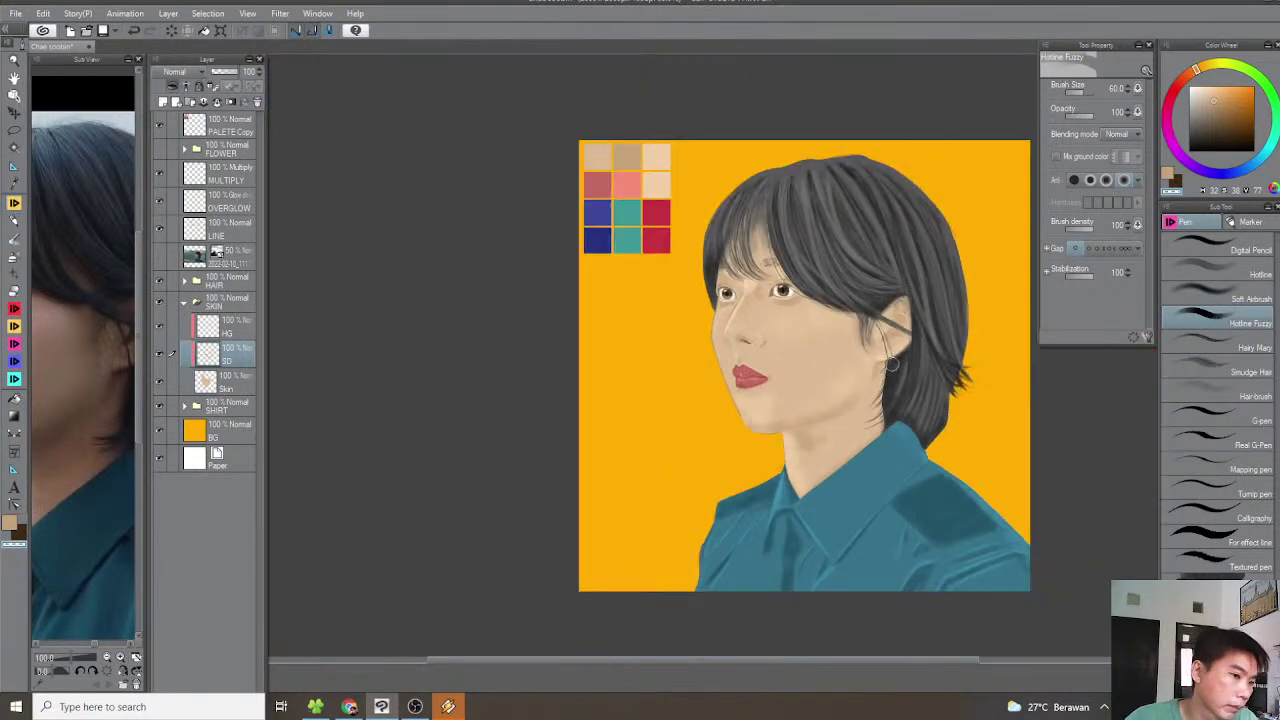
Bring the reference face back into view and soften the chin and jawline shading with the transparent colour at size 60
scroll(886, 368, up, 2)
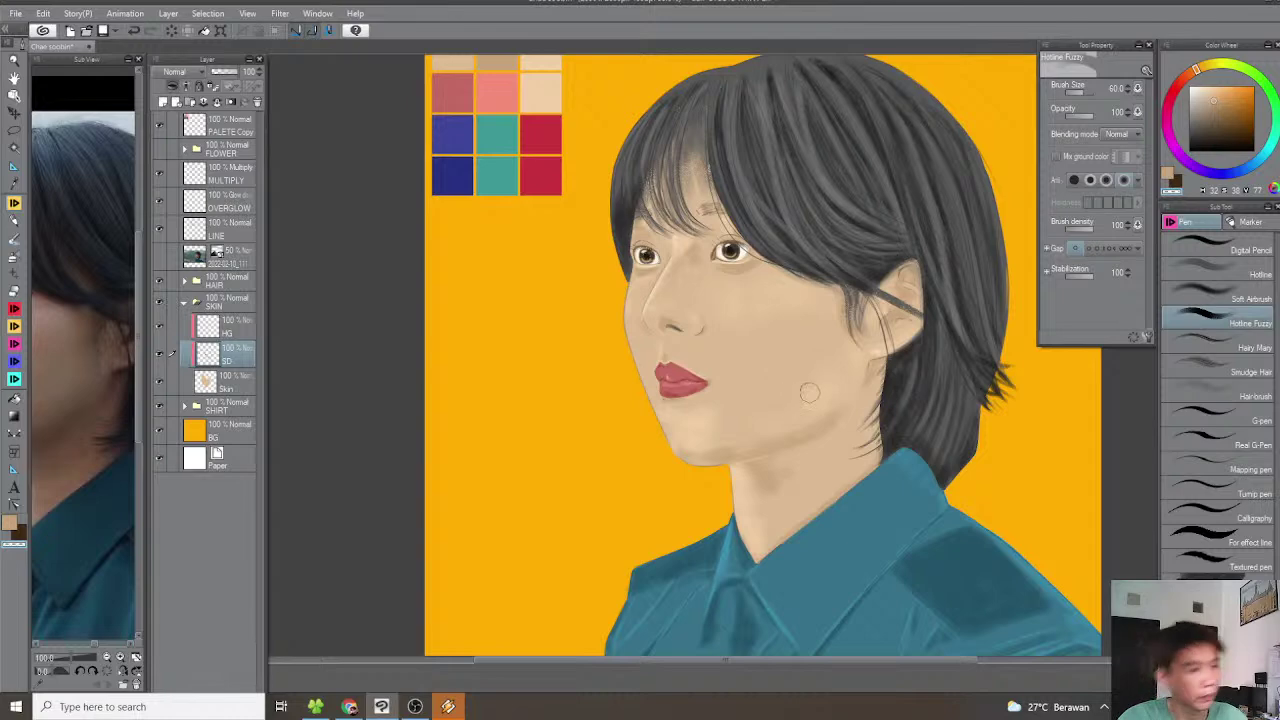
drag(76, 485, 143, 505)
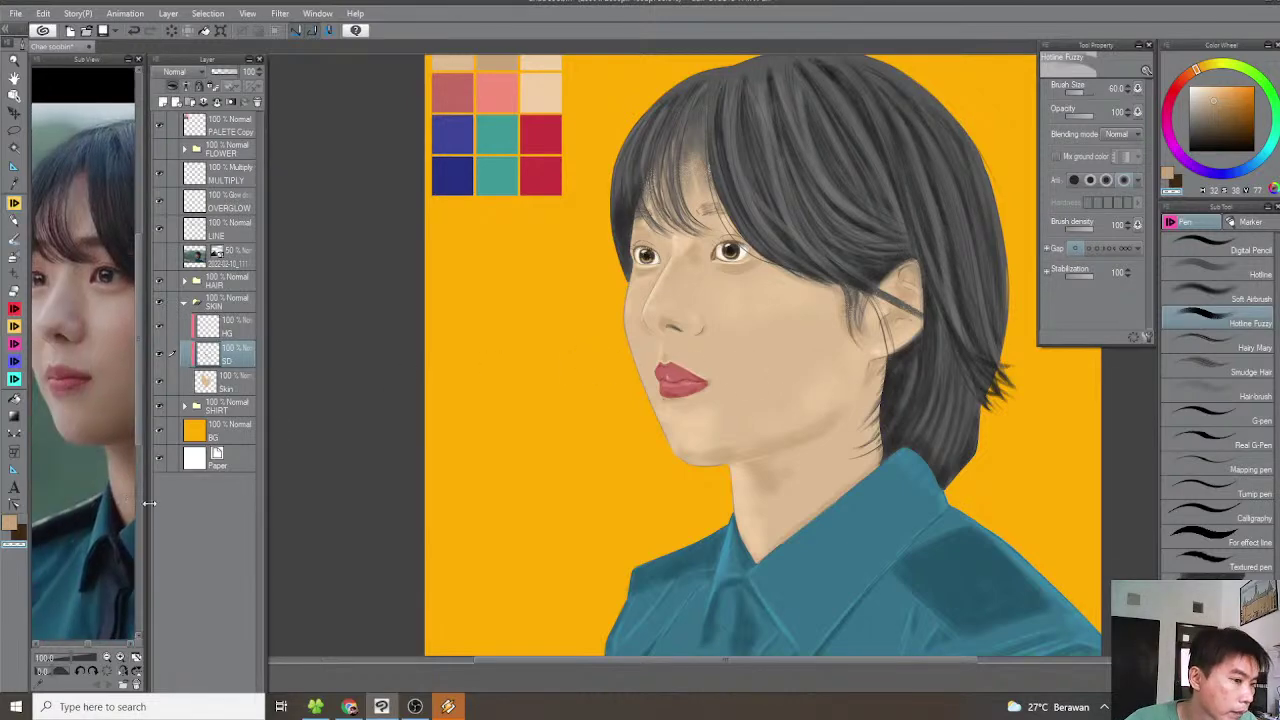
scroll(709, 429, up, 4)
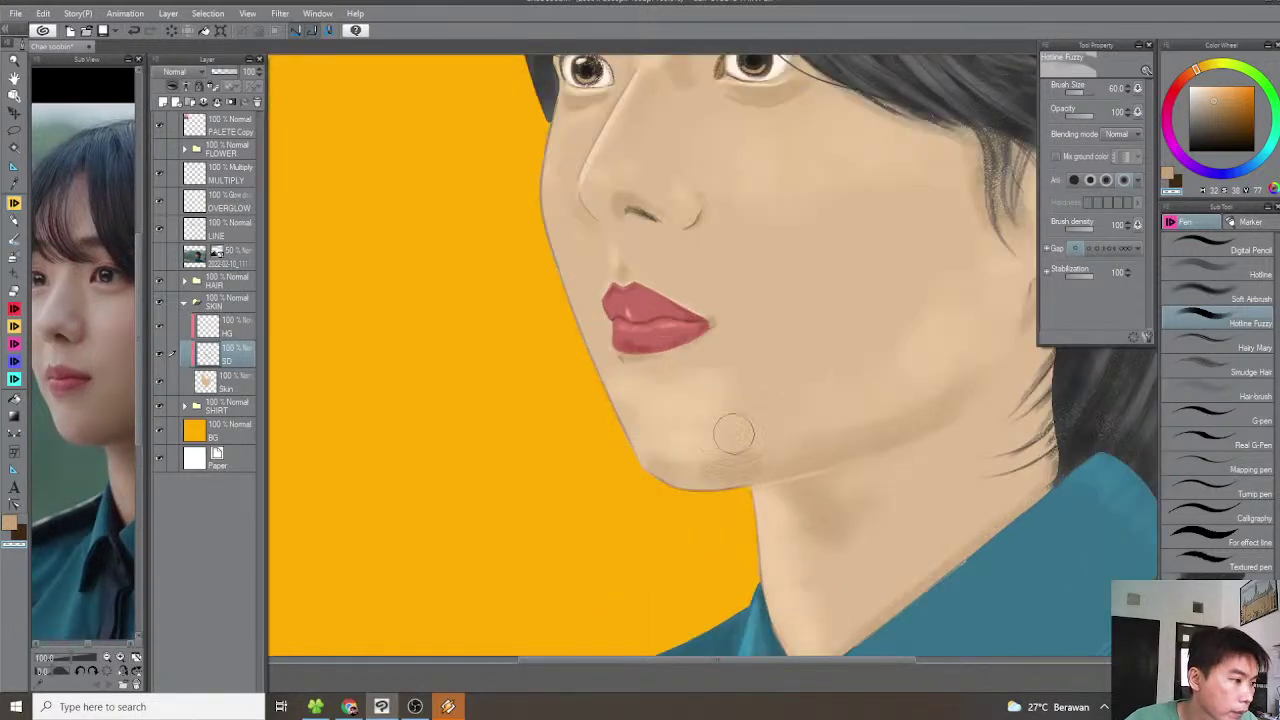
scroll(668, 458, up, 2)
scroll(668, 458, down, 6)
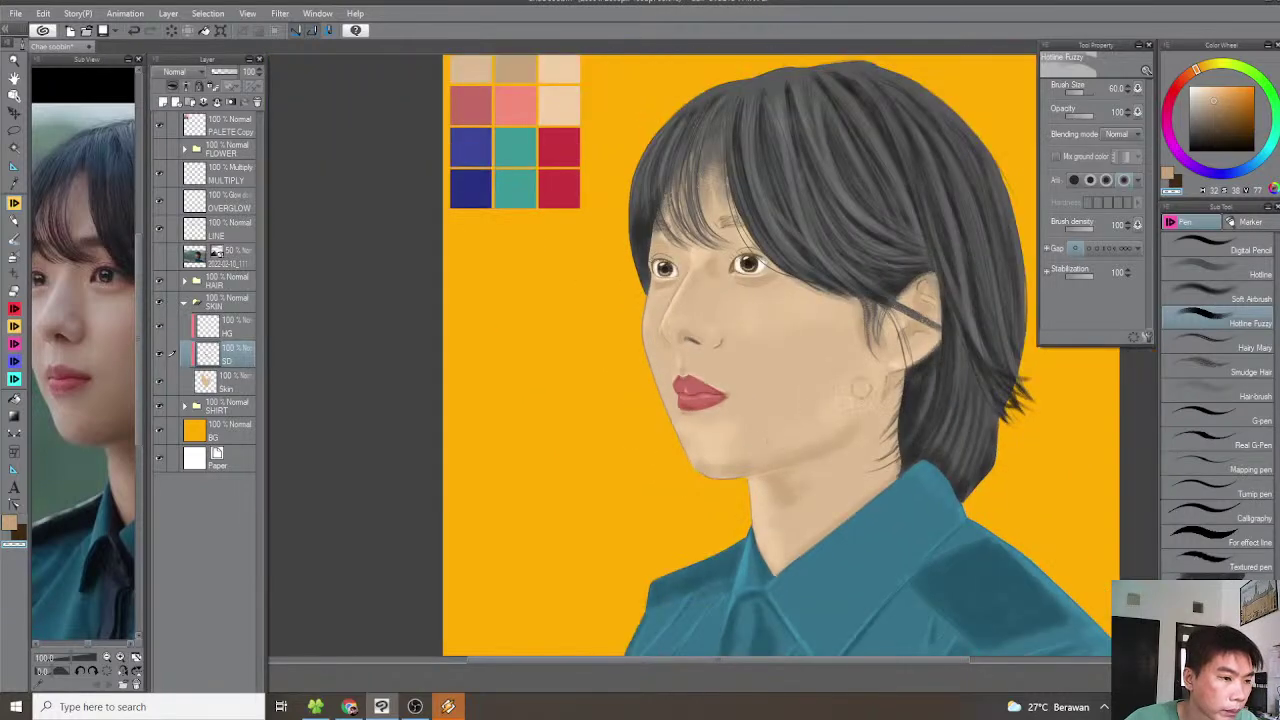
drag(852, 394, 824, 400)
scroll(771, 429, up, 2)
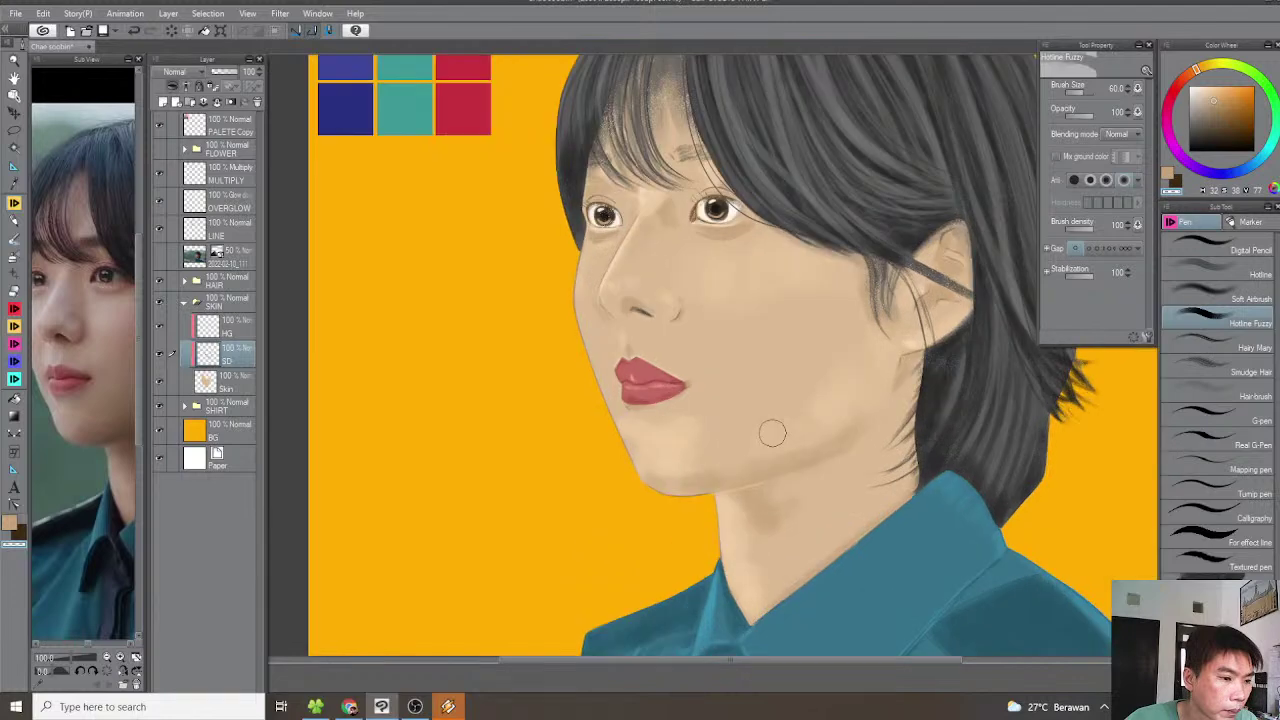
scroll(775, 440, down, 2)
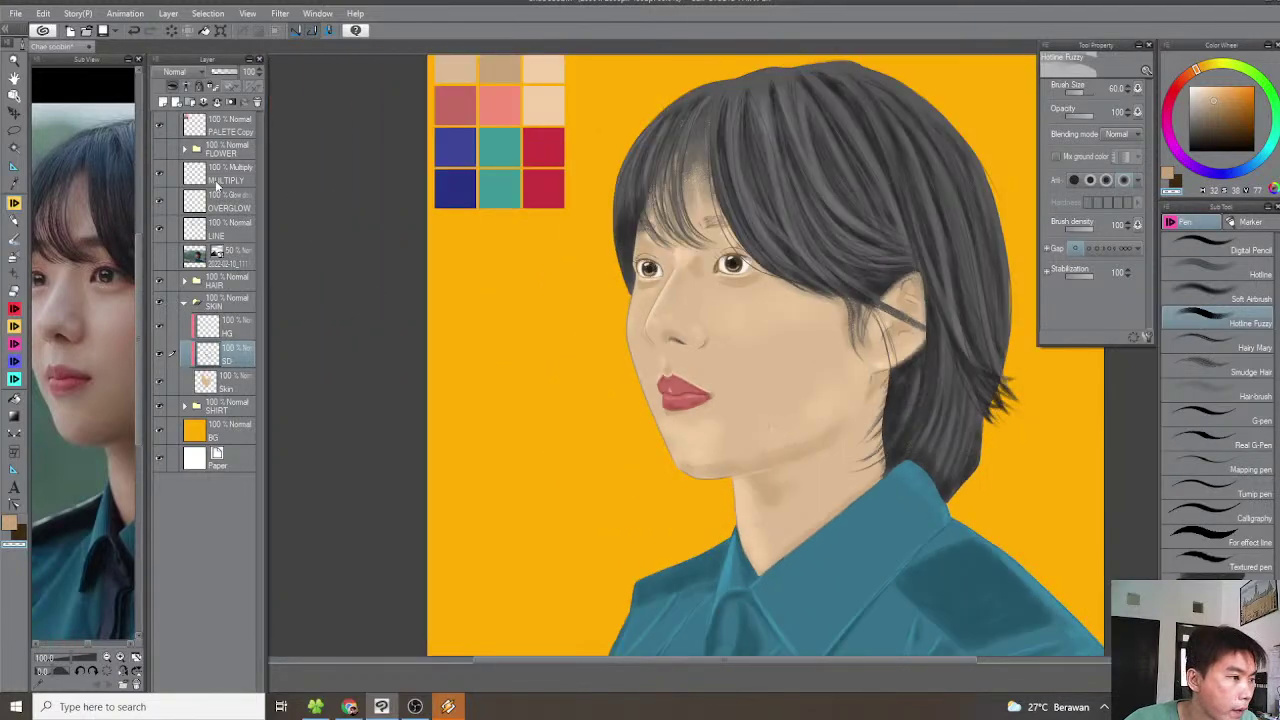
On the MULTIPLY layer, shade along the underside of the chin and the jawline with Hotline Fuzzy, reducing the brush size to 20
click(222, 188)
scroll(868, 382, up, 4)
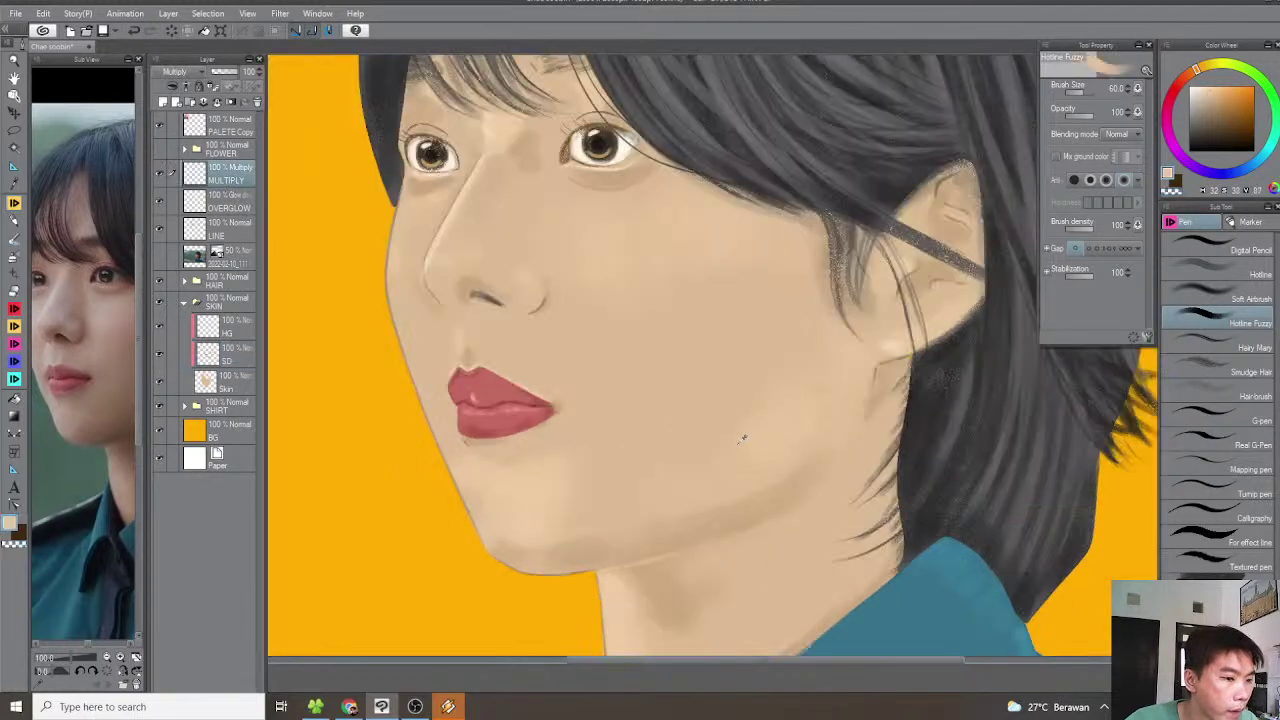
drag(667, 462, 668, 292)
scroll(668, 292, up, 1)
key(bracketleft)
key(bracketleft)
key(bracketleft)
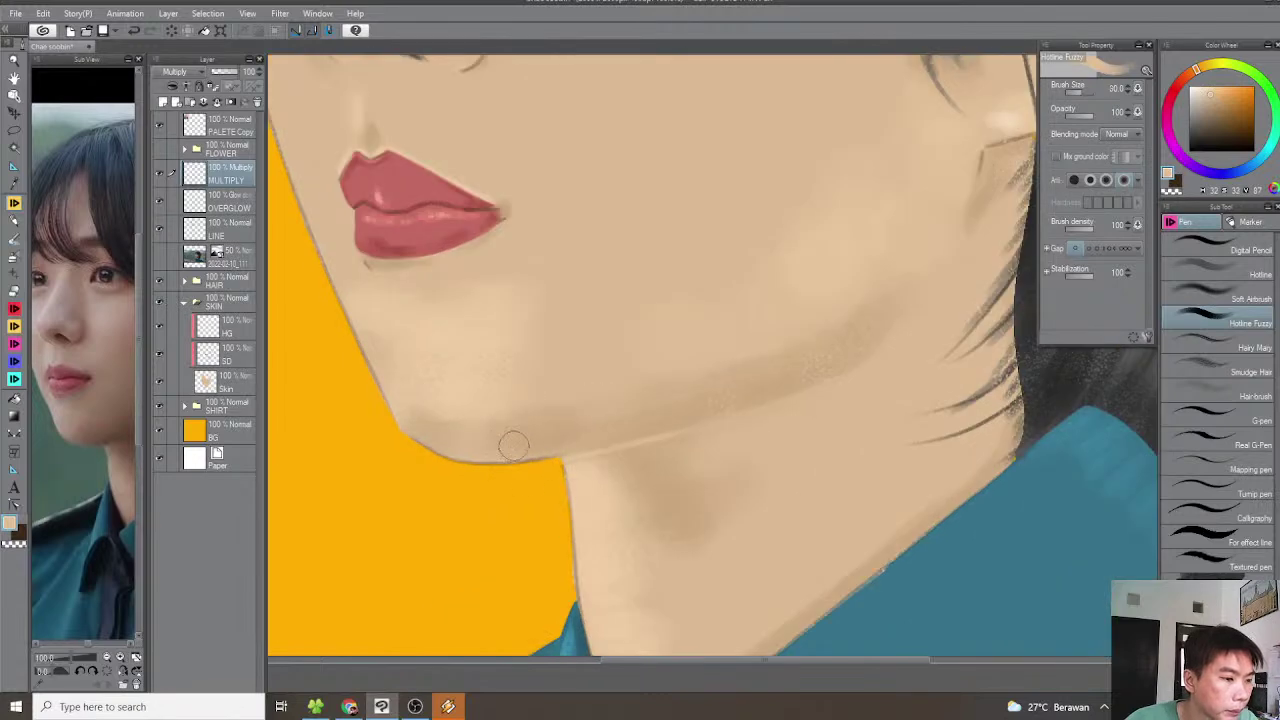
key(bracketleft)
key(ctrl+z)
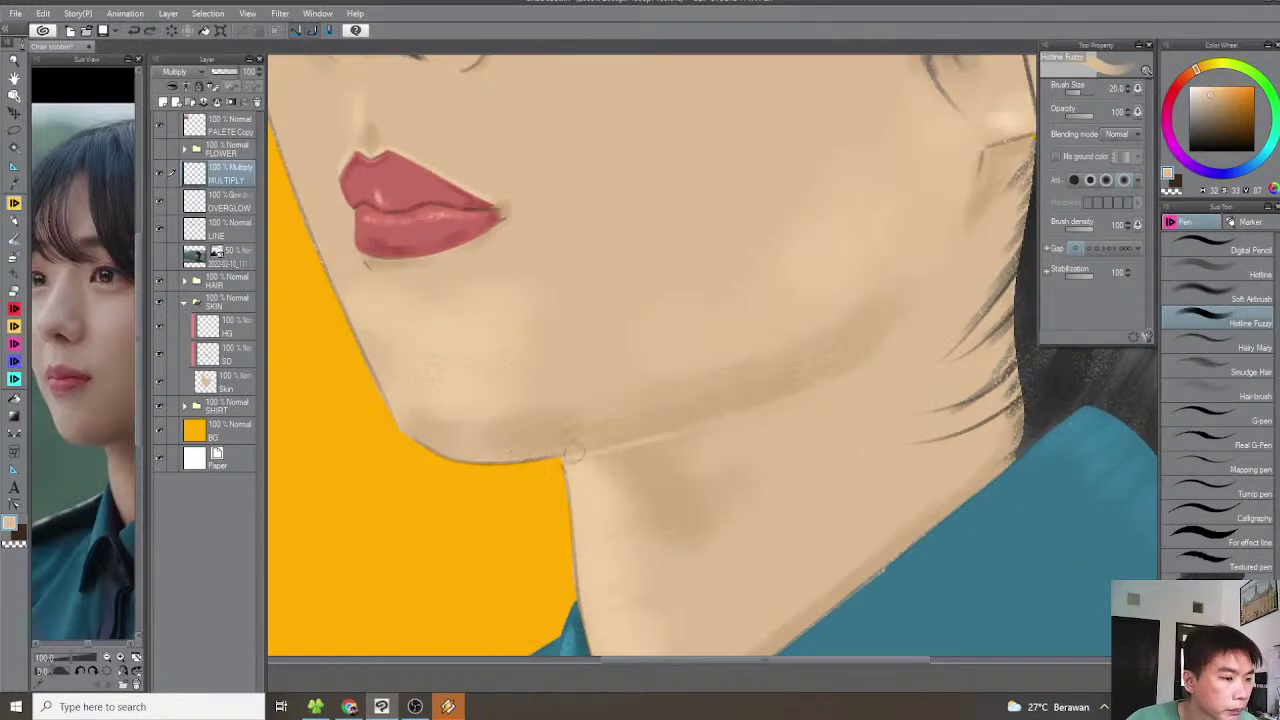
scroll(567, 460, down, 3)
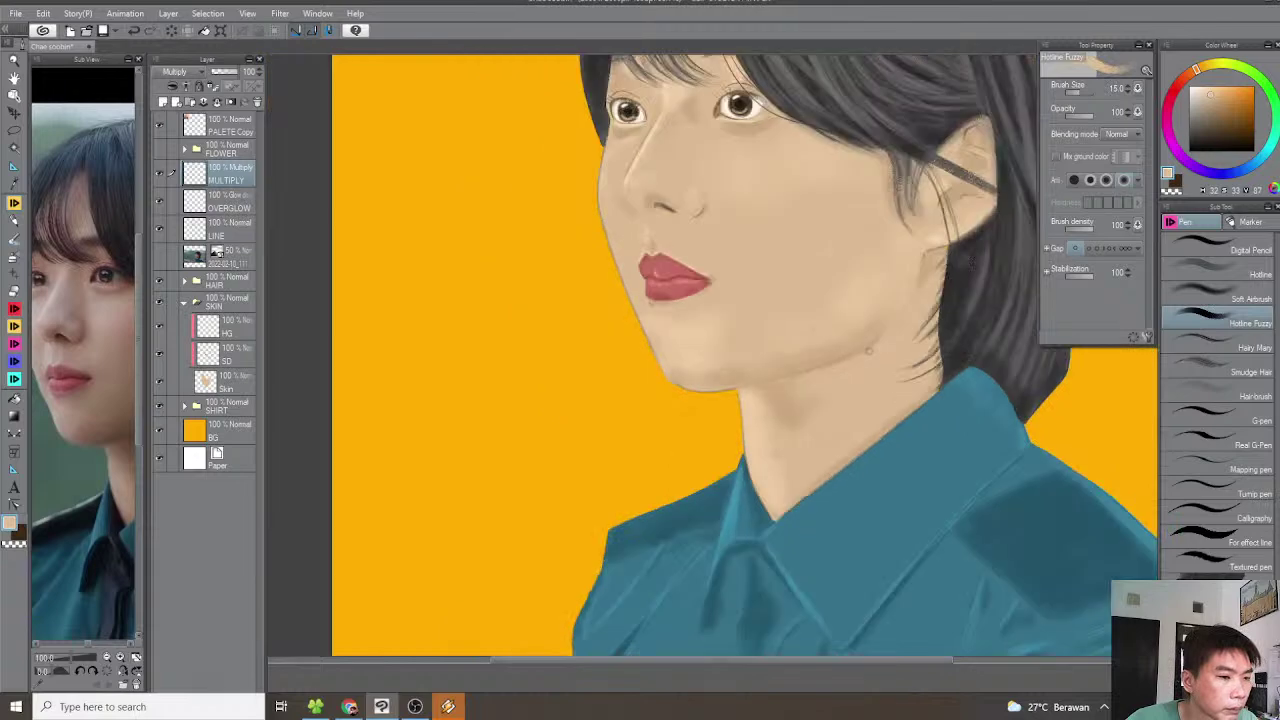
Darken the shadow beneath the earlobe and the inner folds of the ear with Hotline Fuzzy at size 15
scroll(856, 337, up, 3)
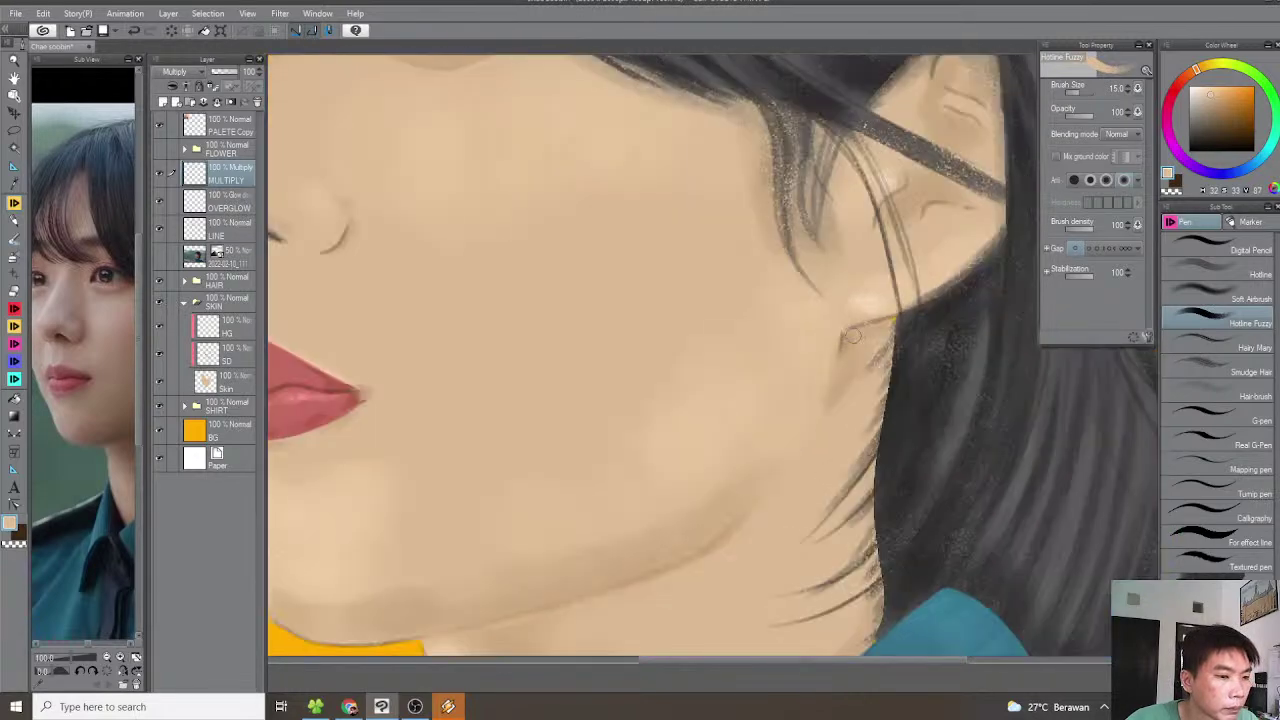
scroll(885, 322, down, 3)
scroll(854, 307, up, 3)
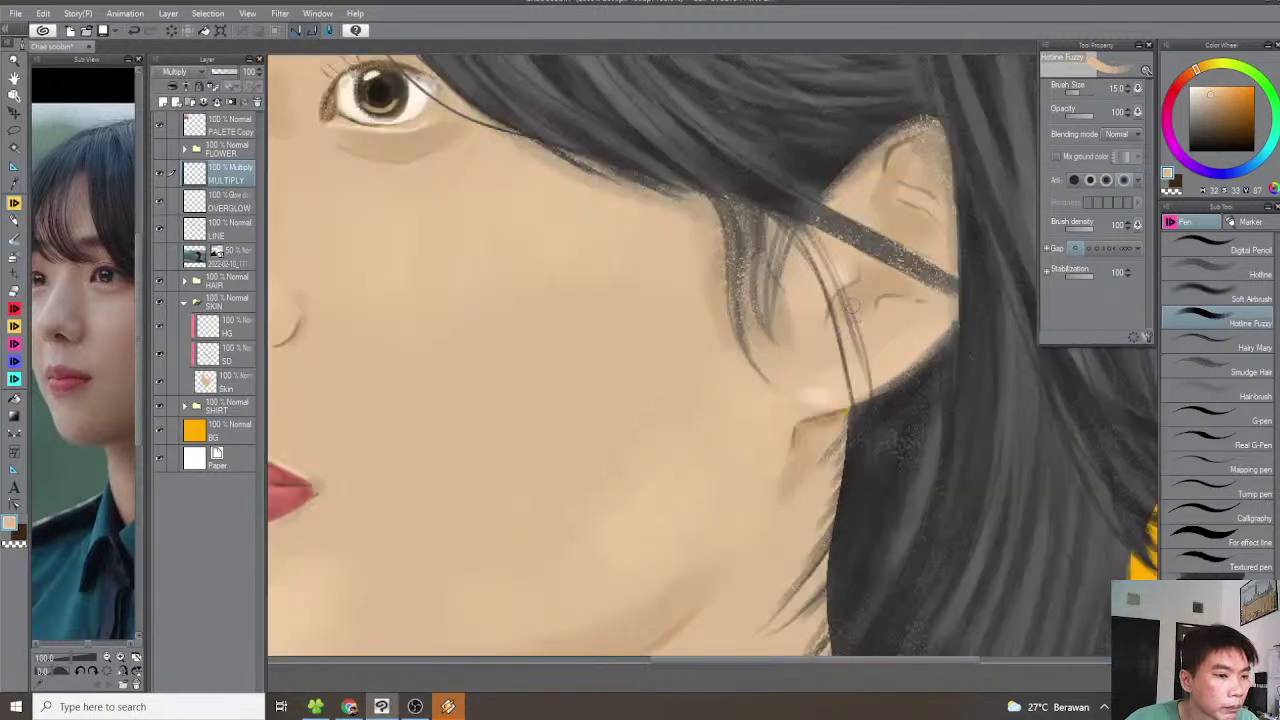
drag(898, 289, 886, 335)
scroll(897, 260, up, 2)
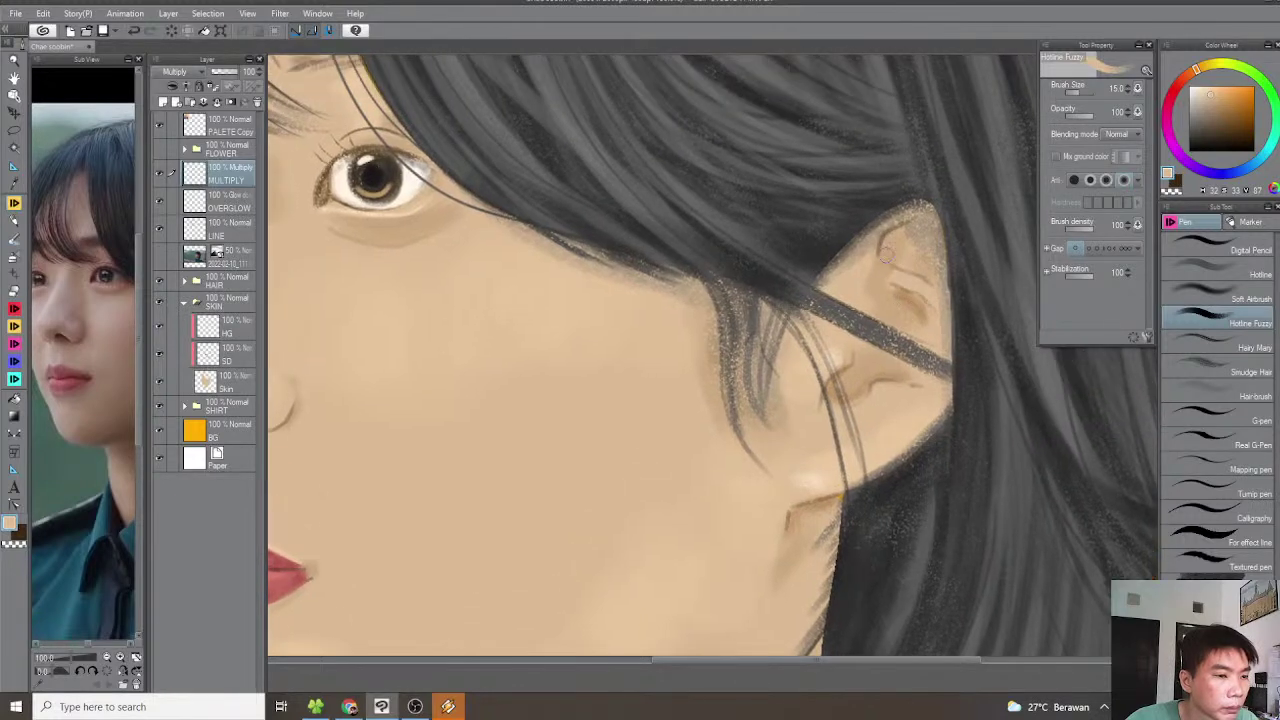
scroll(880, 258, down, 4)
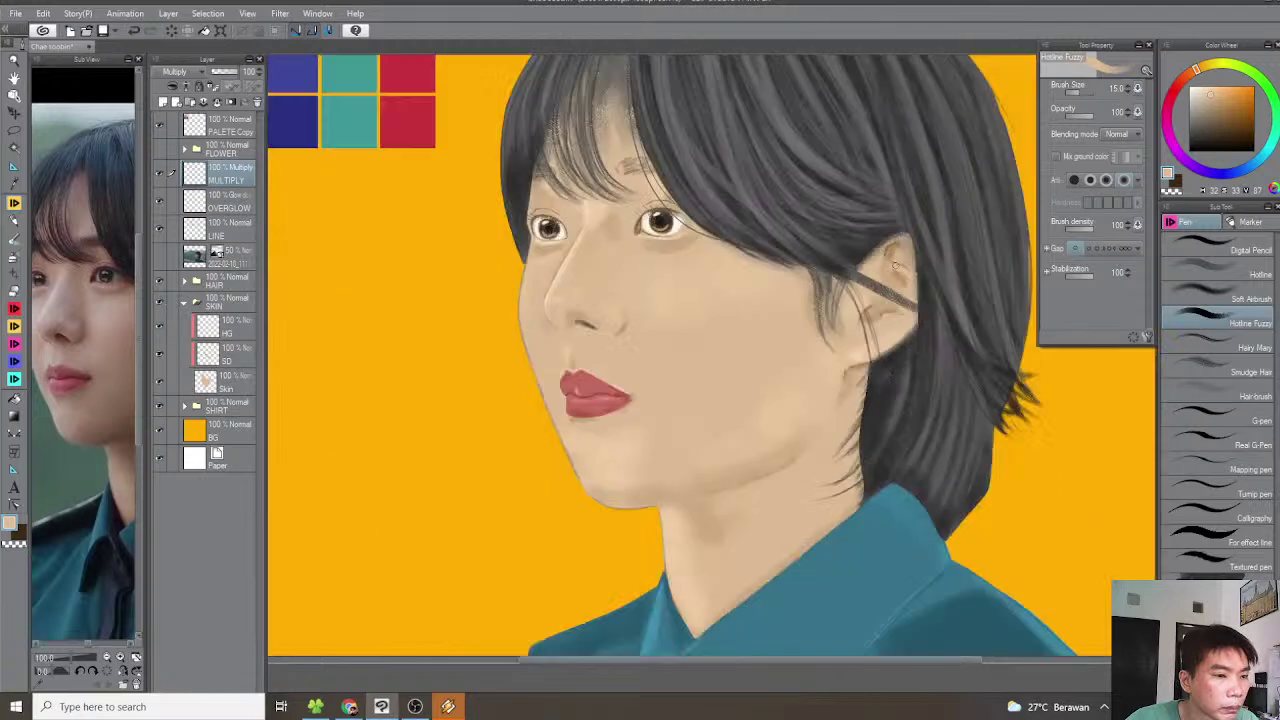
Shade the skin below the eye nearer the ear at size 15, following the lower eyelid
scroll(665, 351, up, 3)
scroll(665, 351, up, 8)
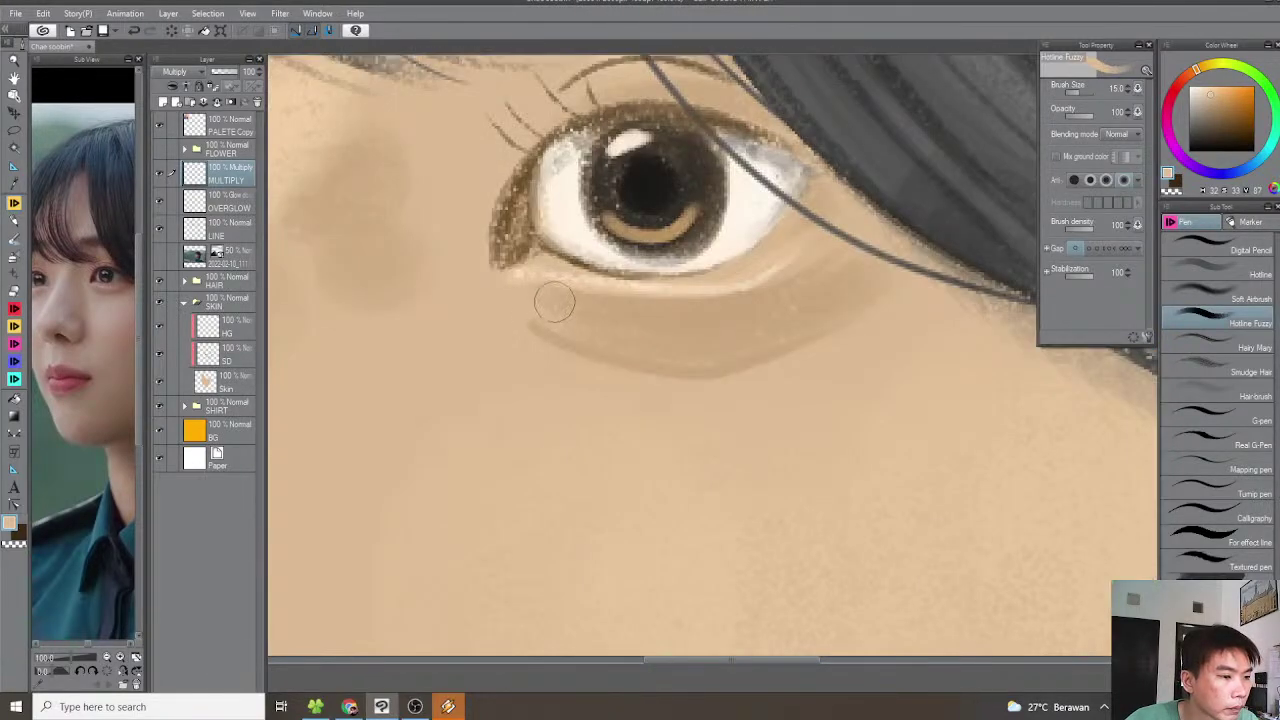
drag(773, 295, 775, 321)
scroll(775, 321, down, 5)
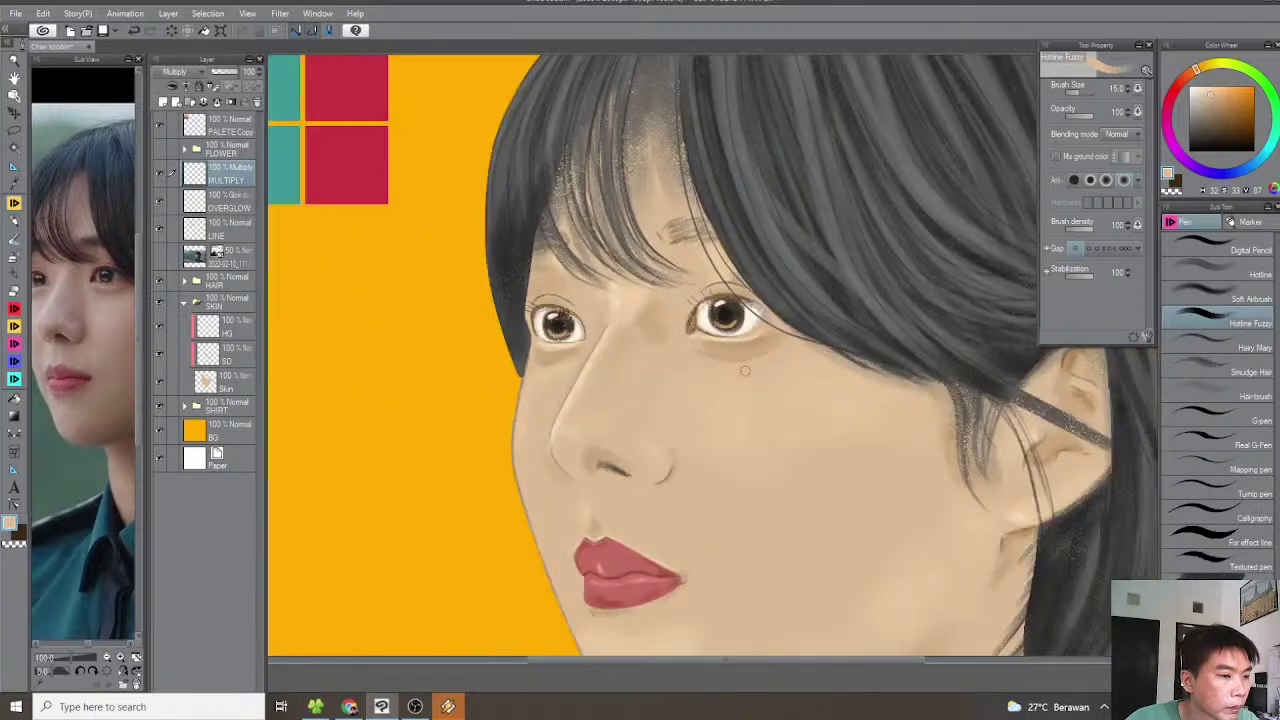
Shade the skin beneath and around the far eye beside the hair edge at size 15
scroll(642, 371, up, 4)
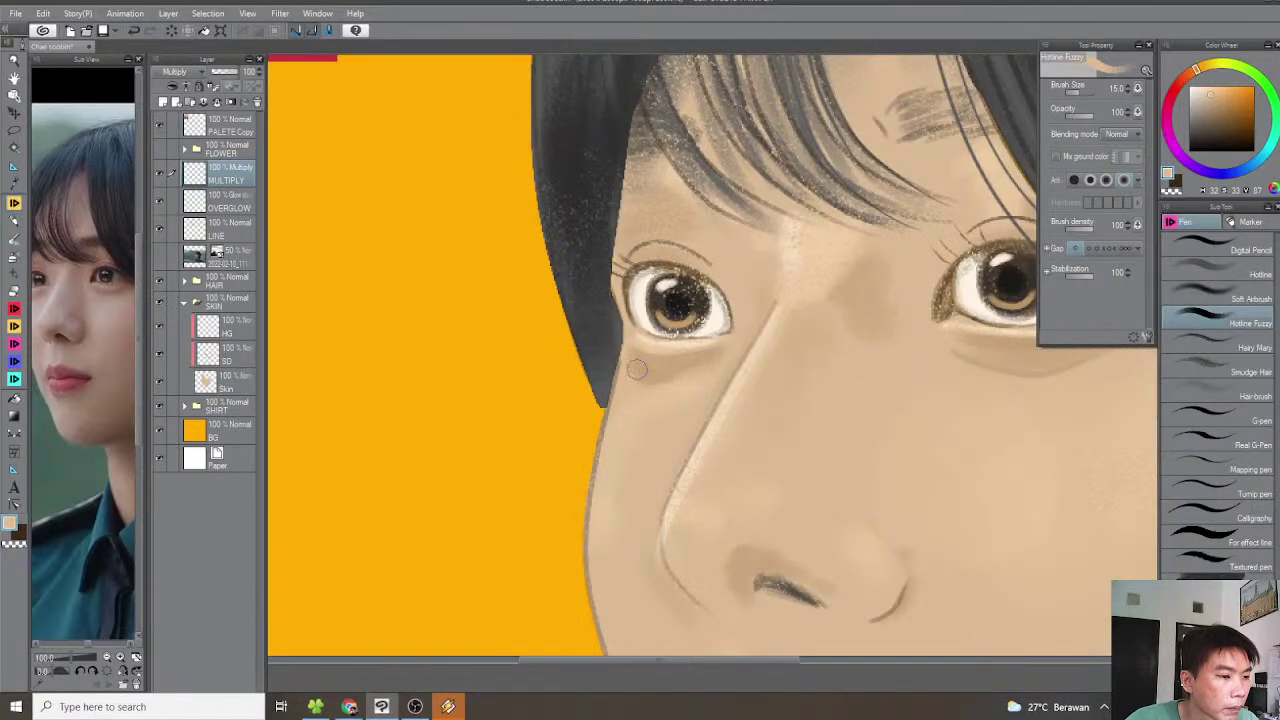
drag(855, 289, 822, 324)
drag(604, 327, 631, 383)
scroll(635, 378, up, 5)
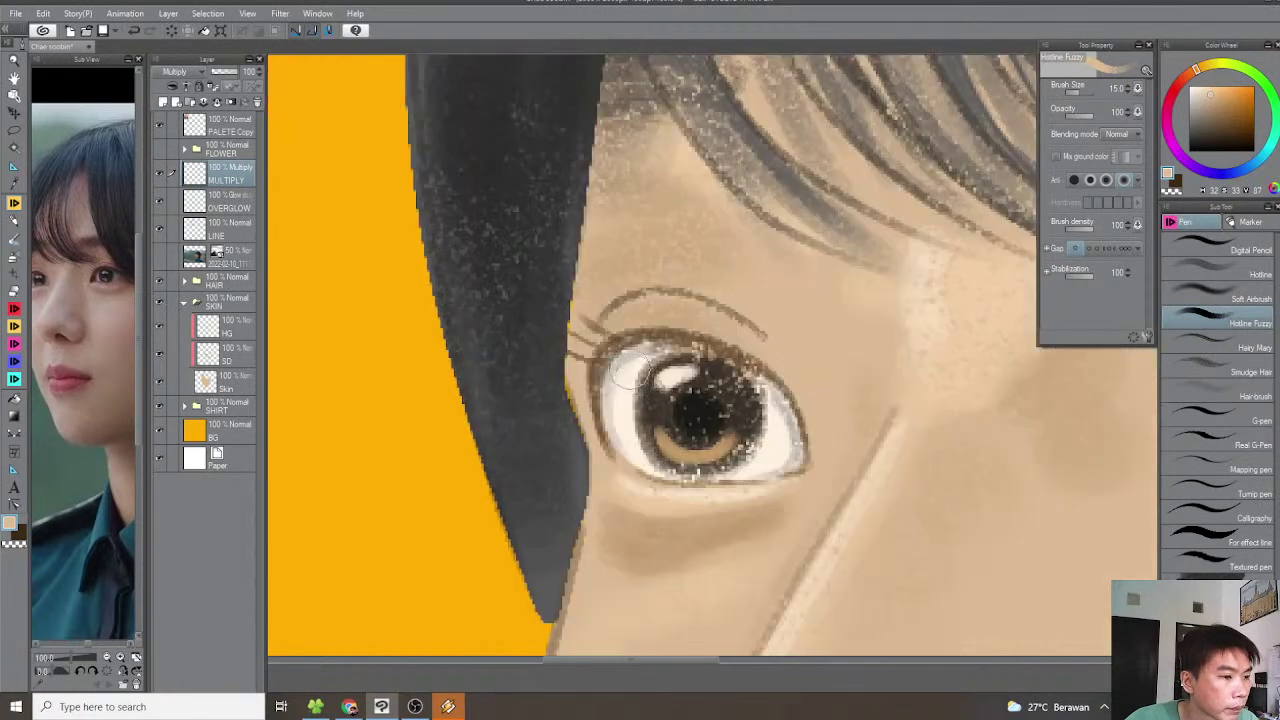
scroll(700, 390, down, 5)
Shade the inner corner and upper eyelid of the near eye at size 15, out to the fringe
scroll(690, 312, up, 2)
drag(1010, 410, 588, 391)
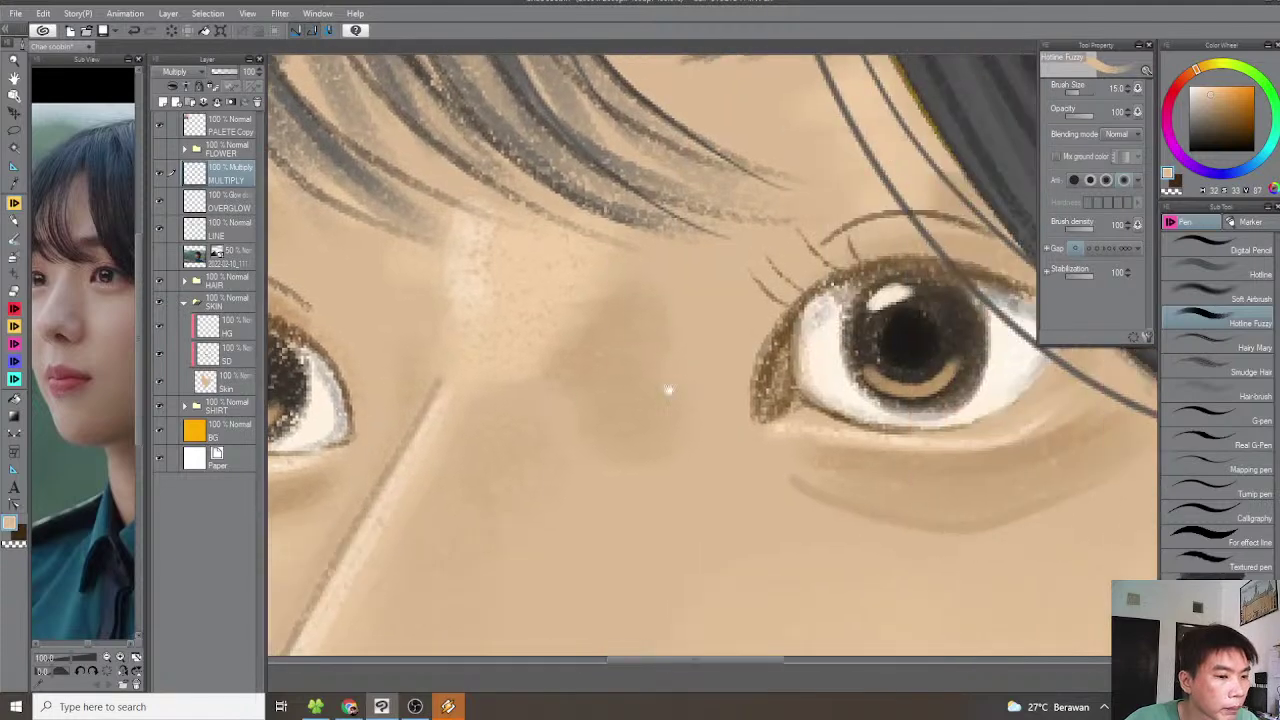
drag(777, 394, 623, 478)
scroll(596, 440, down, 1)
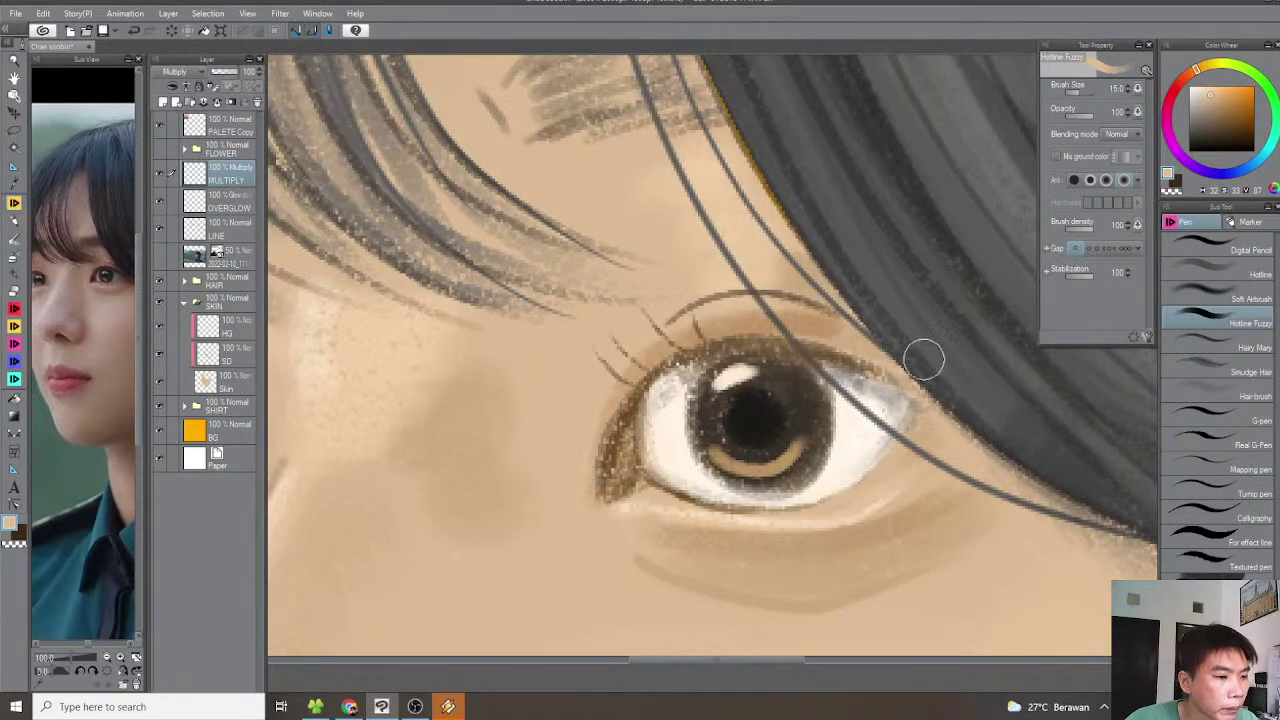
scroll(911, 349, down, 3)
scroll(898, 377, down, 3)
scroll(817, 352, up, 4)
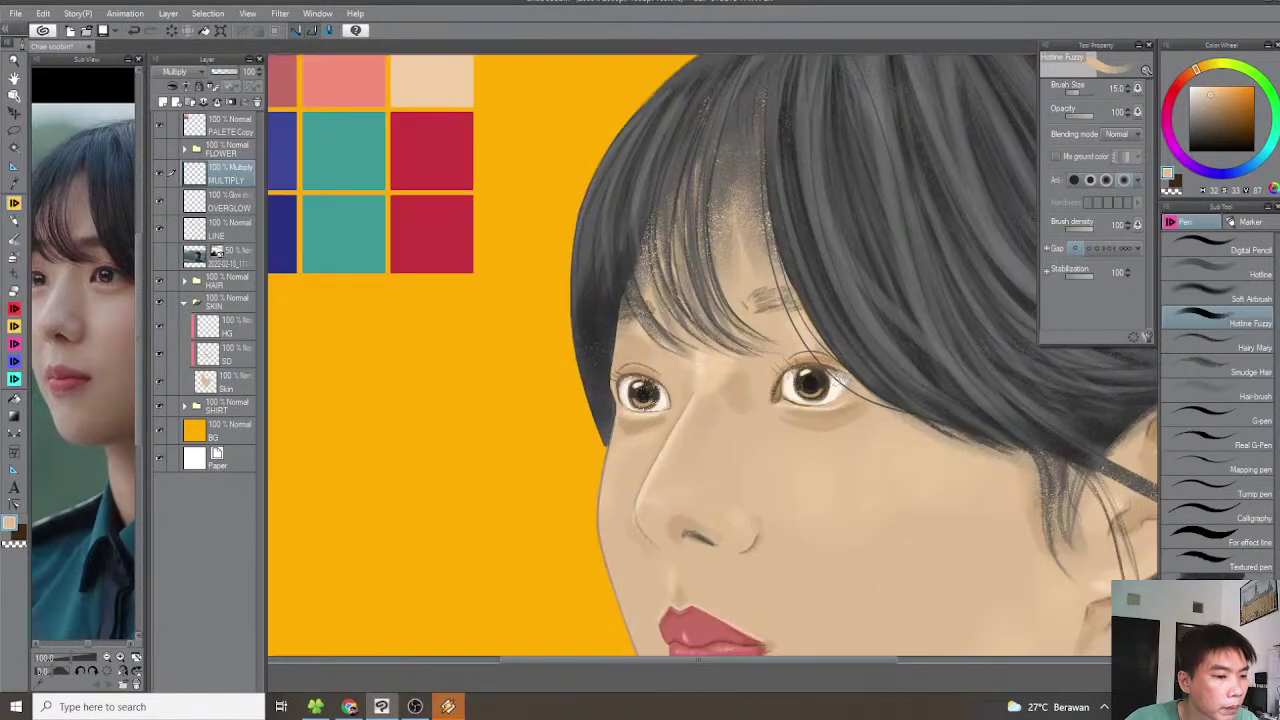
Deepen the eyelid shadows around both eyes with Hotline Fuzzy at size 20
scroll(874, 373, up, 2)
key(bracketright)
key(bracketright)
drag(863, 445, 881, 466)
drag(866, 402, 896, 467)
mouse_move(798, 342)
mouse_down()
mouse_move(803, 306)
mouse_move(751, 292)
mouse_up()
scroll(748, 290, down, 4)
scroll(686, 342, up, 2)
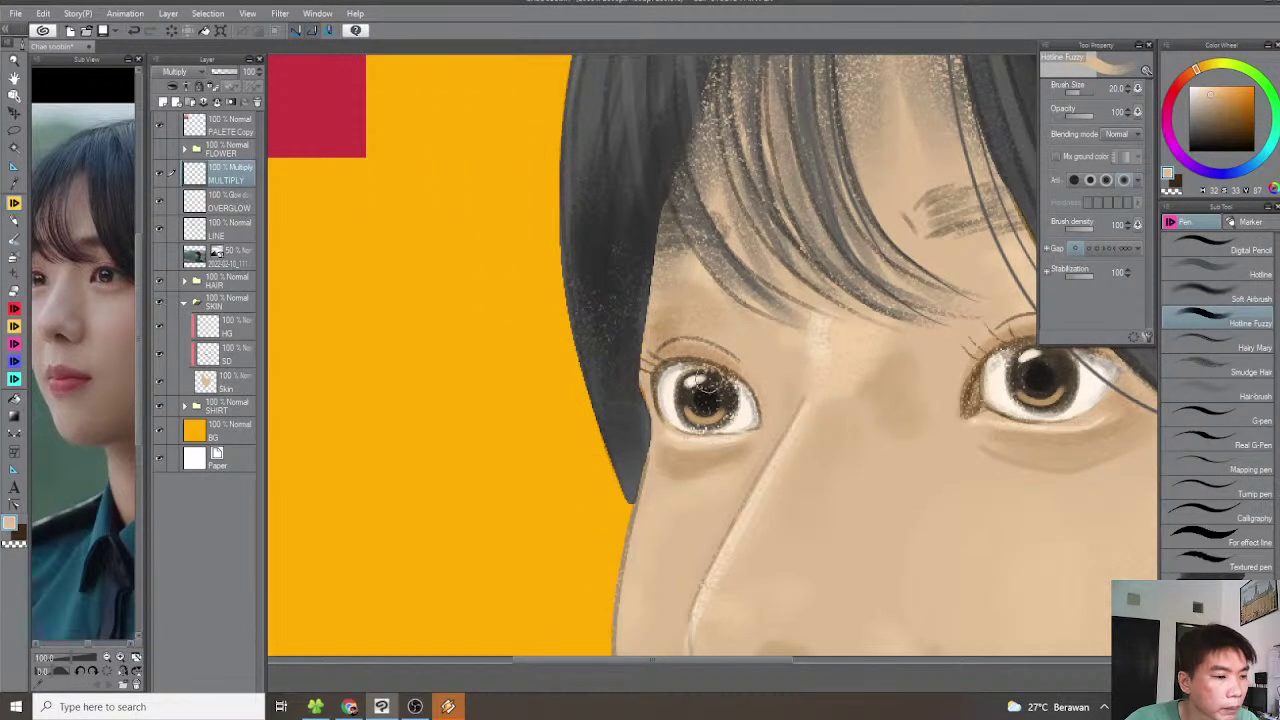
Shade the side of the nose bridge and the area around the nostril at size 70, refining the nose wing at size 30
scroll(705, 383, down, 3)
scroll(753, 325, up, 2)
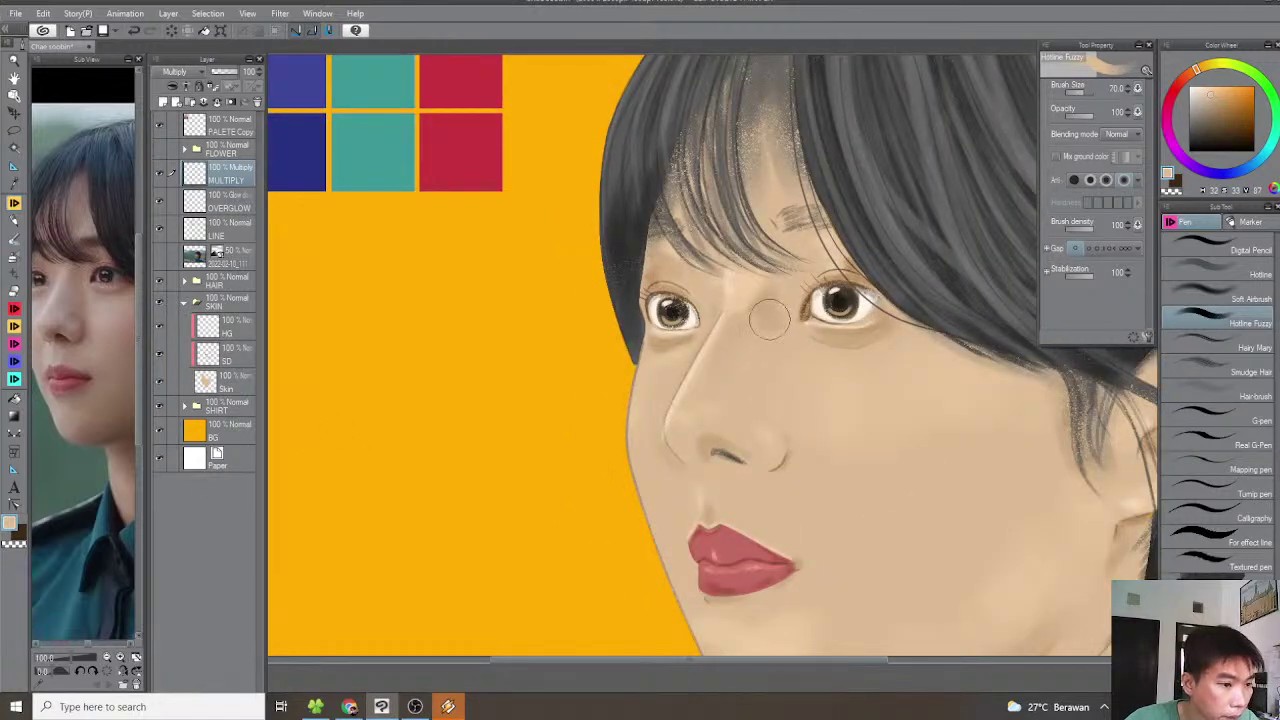
scroll(815, 330, down, 3)
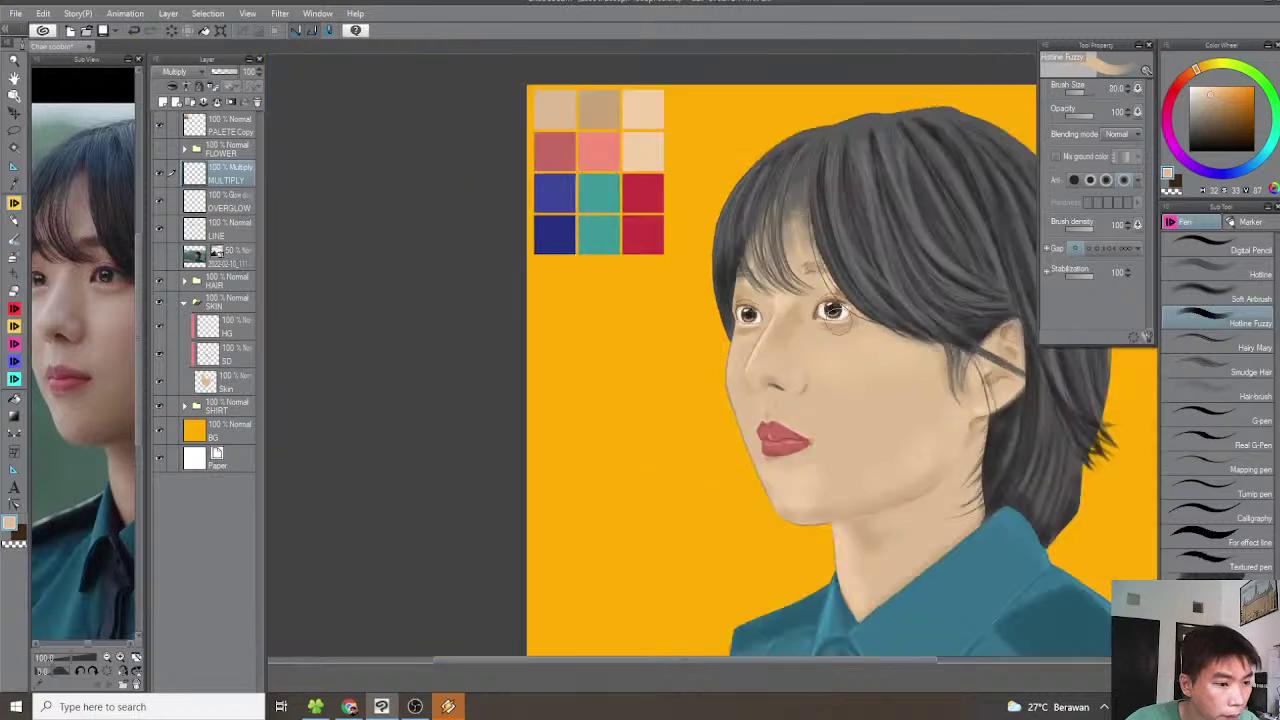
scroll(833, 360, up, 4)
drag(790, 372, 750, 356)
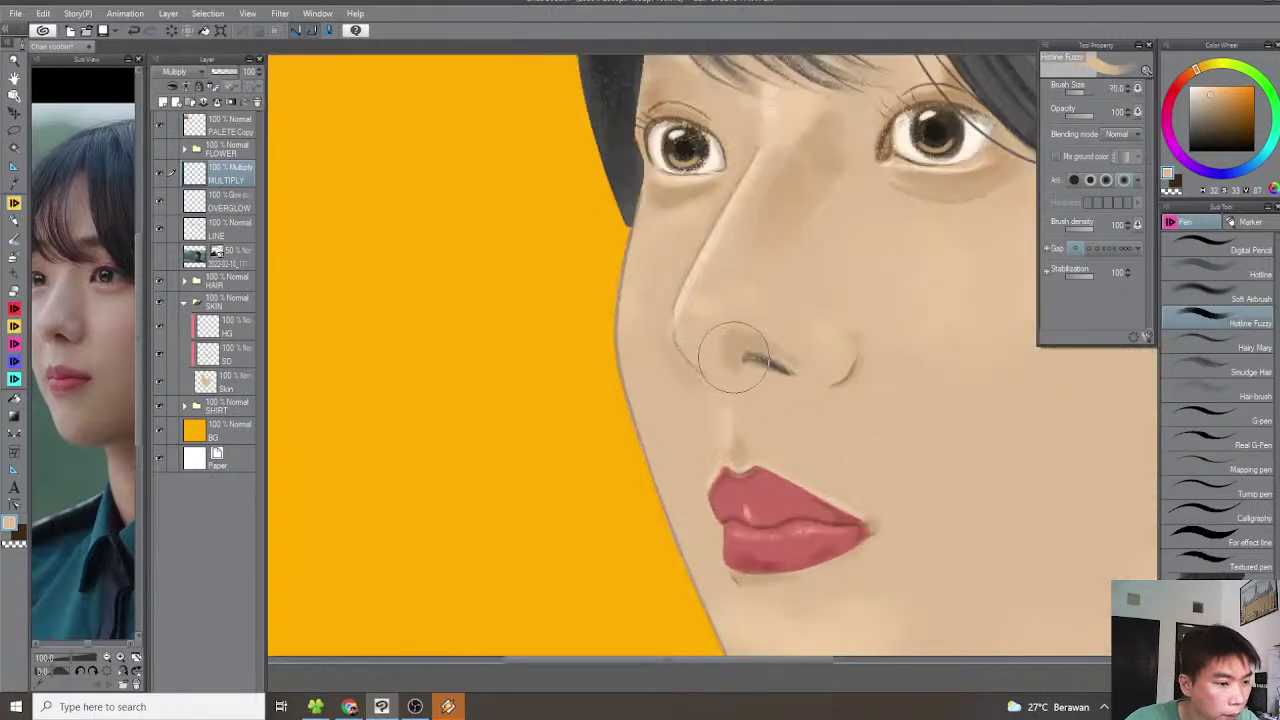
drag(826, 337, 836, 391)
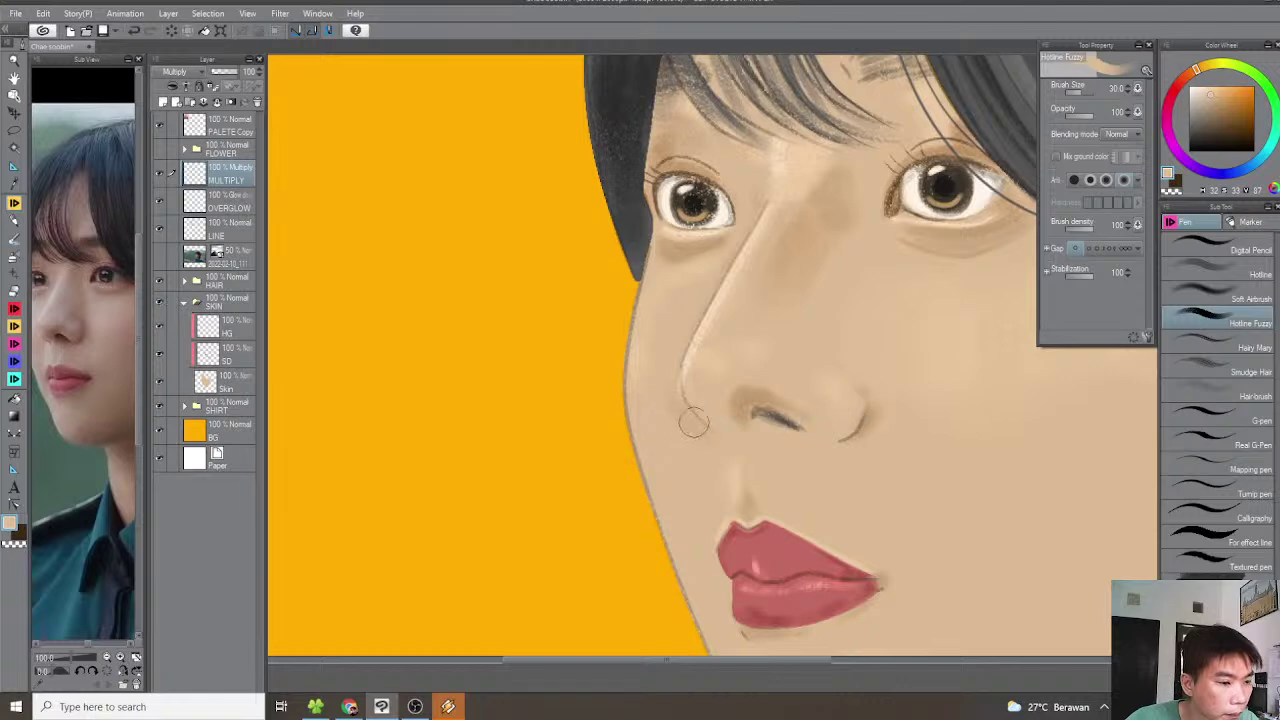
Shade along the far edge of the nose bridge with Hotline Fuzzy at size 17
scroll(733, 265, down, 5)
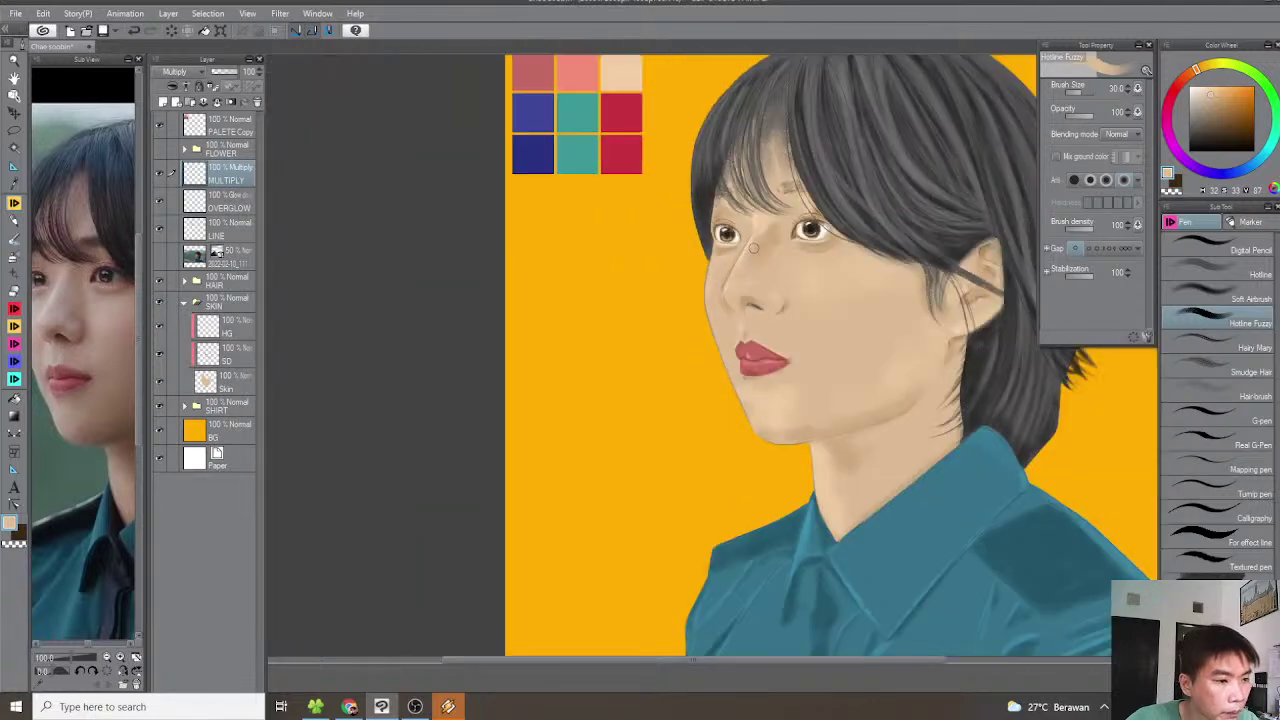
scroll(735, 345, up, 2)
scroll(714, 315, up, 1)
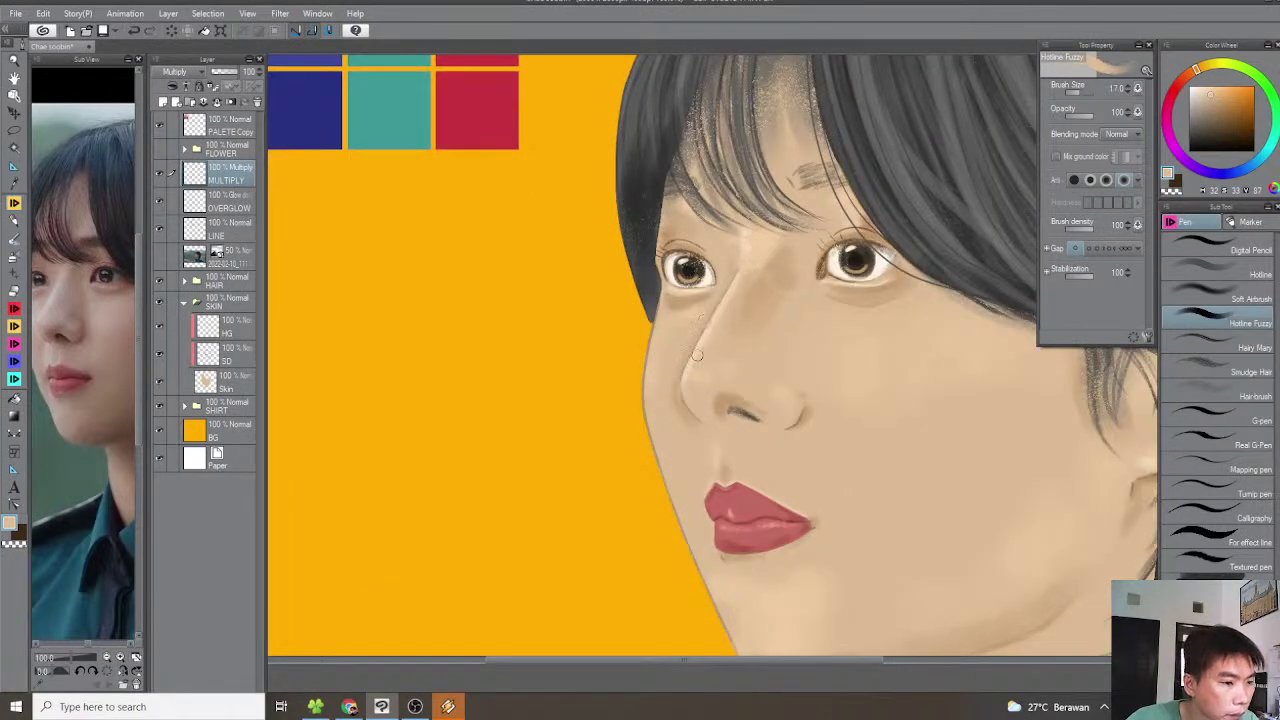
scroll(716, 296, down, 3)
scroll(745, 330, up, 1)
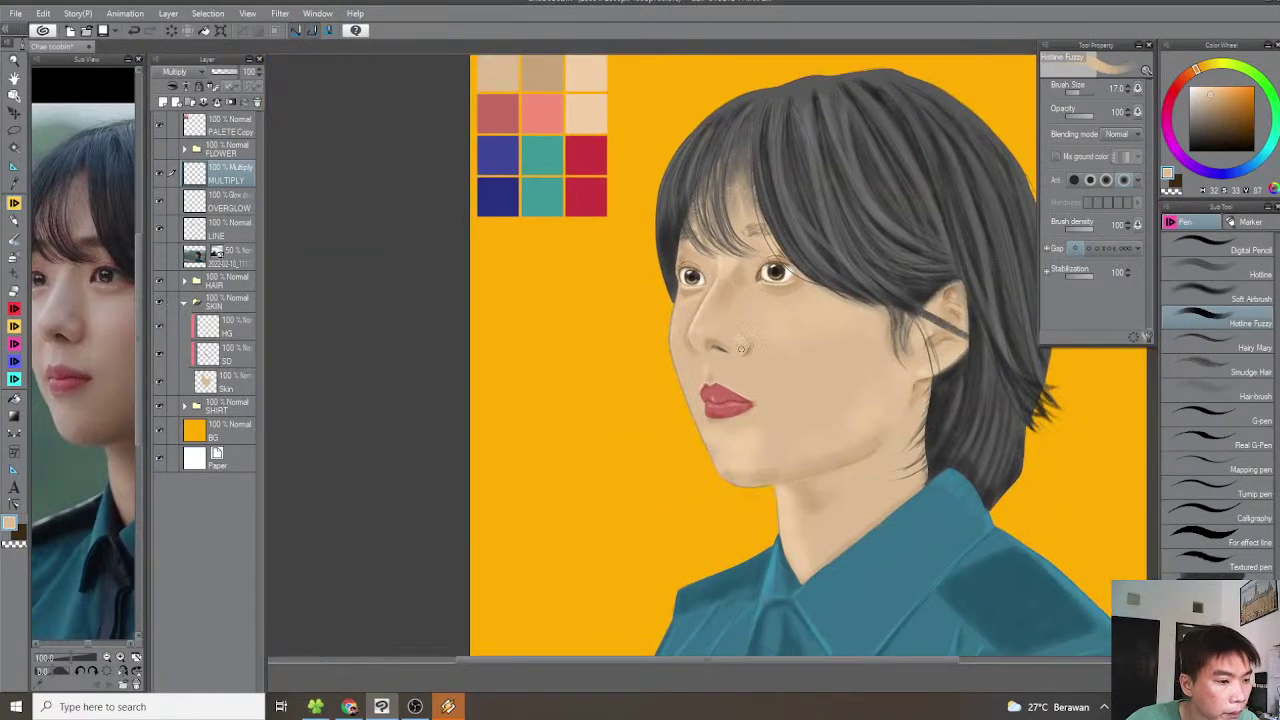
Pick the red lip colour and darken the lips' edges, undoing a stray stroke and continuing with a smaller brush
scroll(744, 350, up, 2)
scroll(729, 401, up, 5)
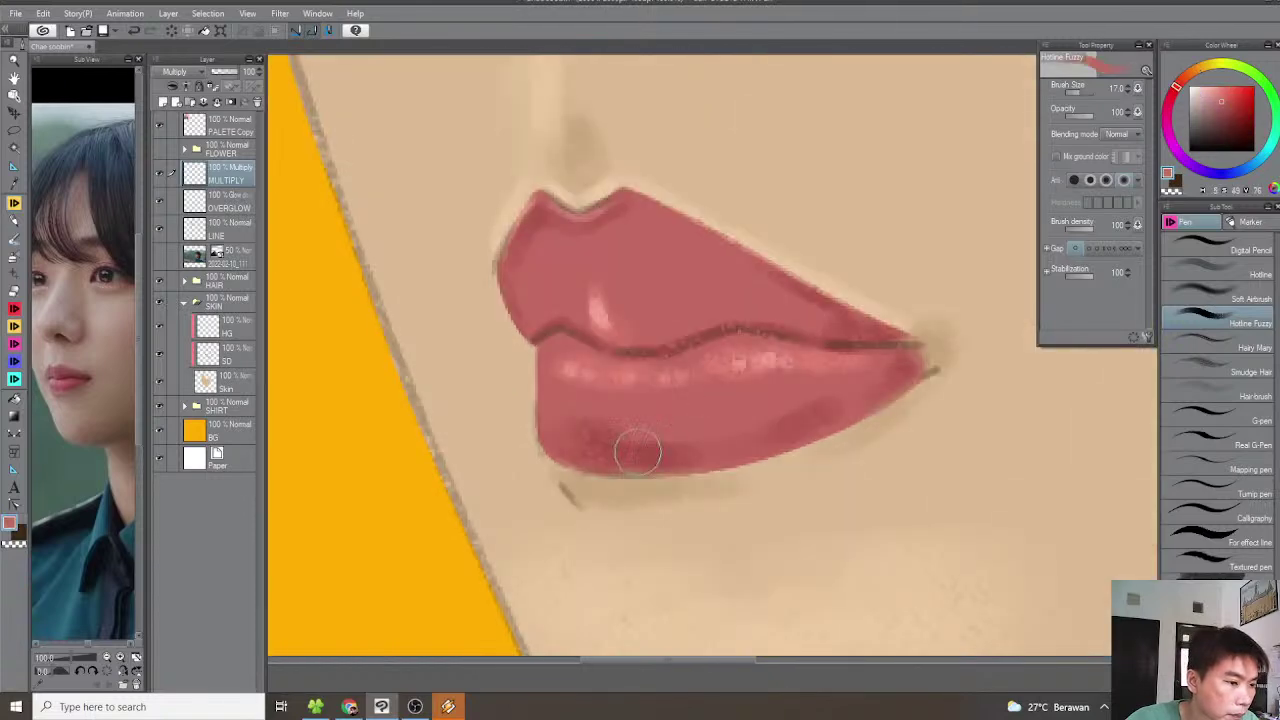
mouse_move(561, 448)
mouse_down()
mouse_move(723, 453)
mouse_move(795, 428)
mouse_move(814, 459)
mouse_up()
mouse_move(551, 370)
mouse_down()
mouse_move(648, 431)
mouse_move(623, 346)
mouse_up()
key(ctrl+z)
key(bracketleft)
key(bracketleft)
mouse_move(627, 430)
mouse_down()
mouse_move(611, 373)
mouse_move(623, 330)
mouse_move(641, 345)
mouse_move(631, 333)
mouse_move(676, 318)
mouse_move(687, 296)
mouse_move(660, 336)
mouse_move(651, 330)
mouse_move(853, 274)
mouse_move(657, 332)
mouse_move(857, 293)
mouse_move(803, 355)
mouse_up()
Rotate the canvas and darken the upper lip along the mouth line and into the mouth corner, reducing the brush size to 10
key(minus)
key(minus)
key(minus)
key(minus)
key(minus)
key(bracketright)
drag(915, 263, 789, 352)
key(bracketleft)
key(bracketleft)
drag(846, 290, 856, 288)
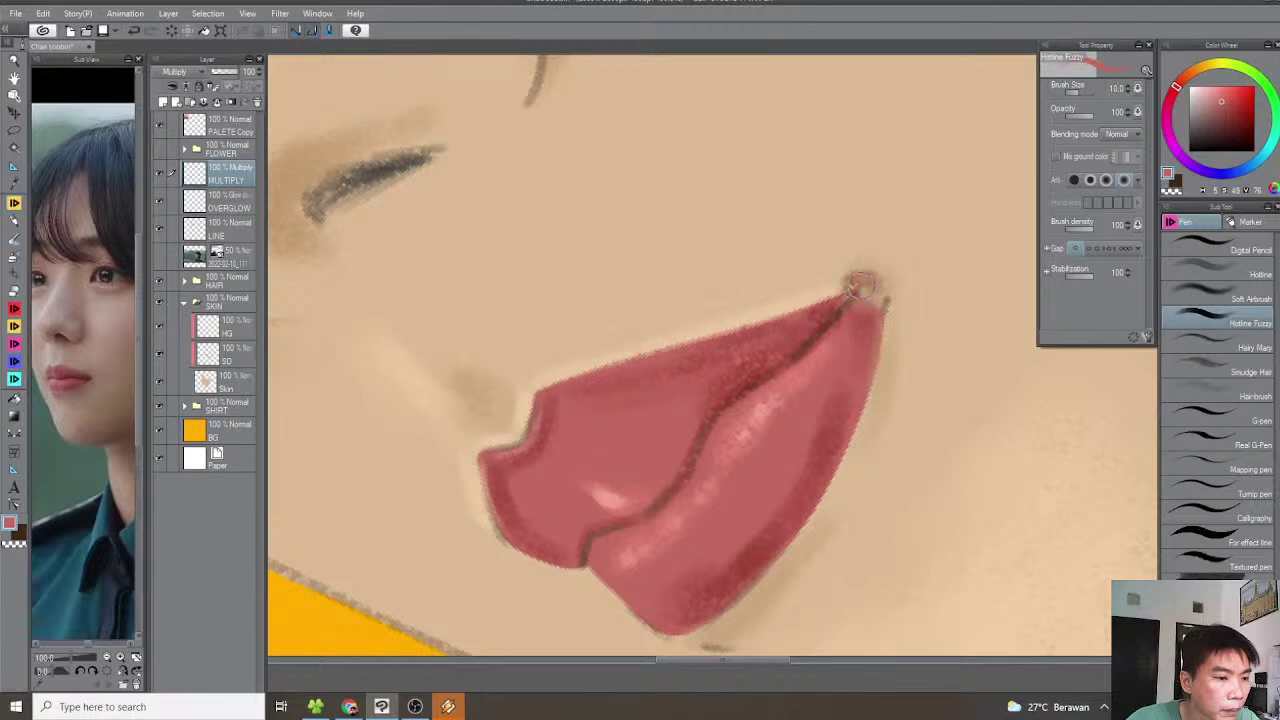
scroll(871, 320, down, 8)
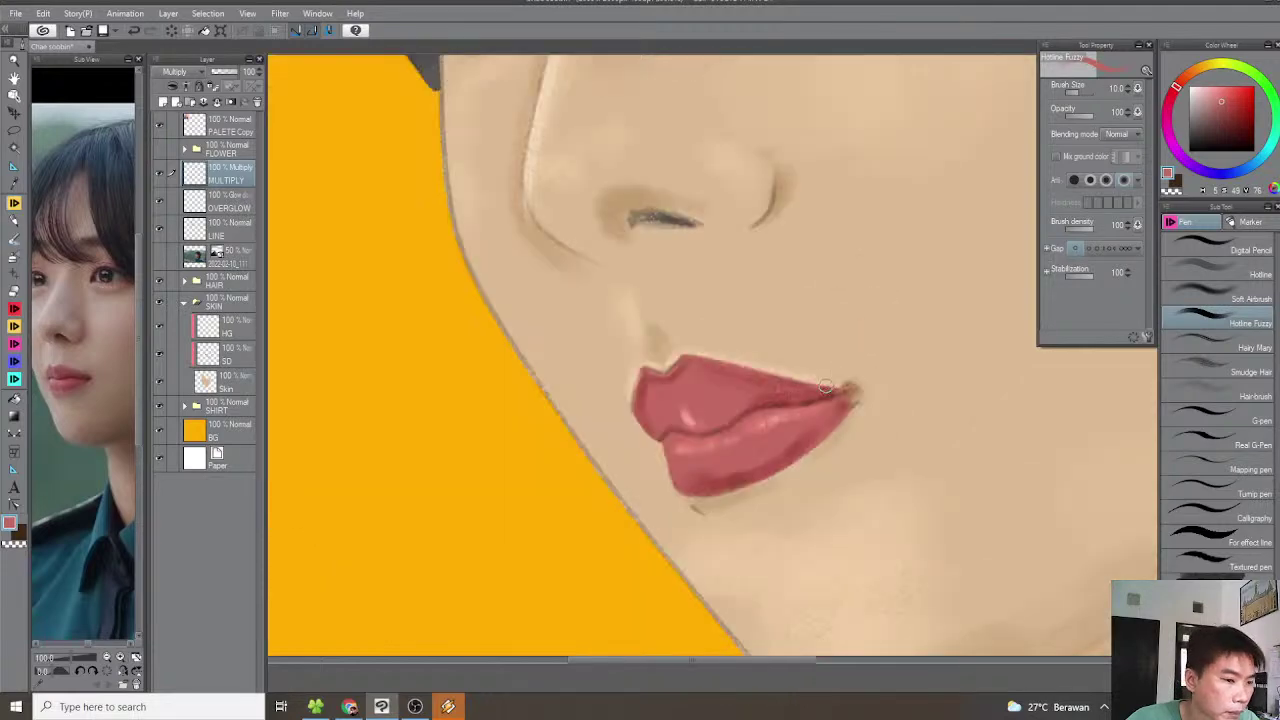
scroll(852, 359, down, 2)
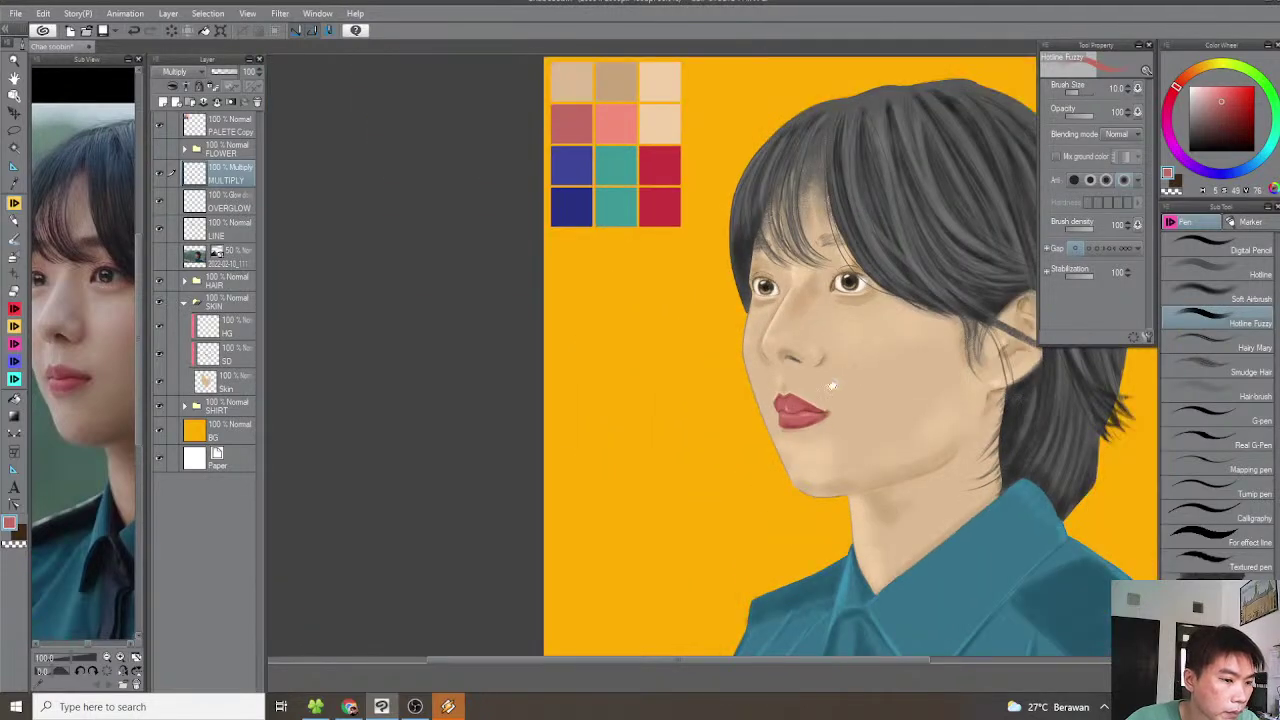
Deepen the shading along the lower lip's bottom edge and toward the mouth corner at size 20
scroll(830, 381, up, 6)
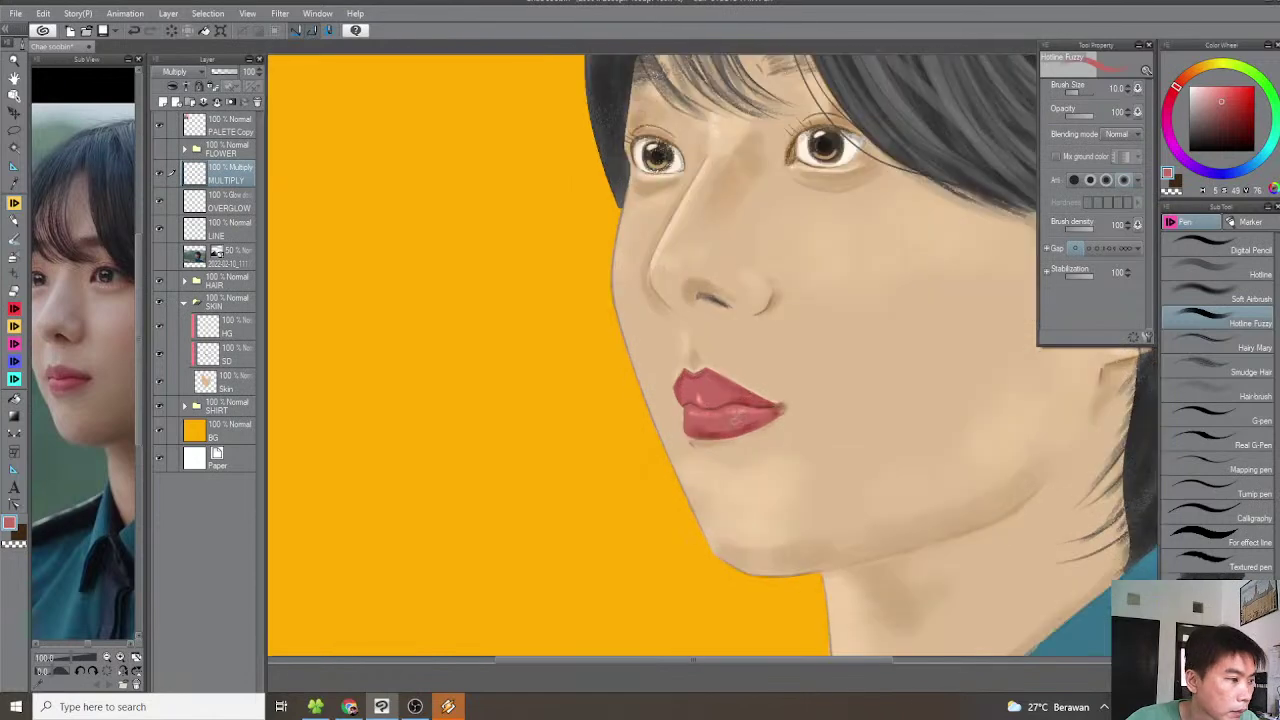
scroll(737, 421, up, 6)
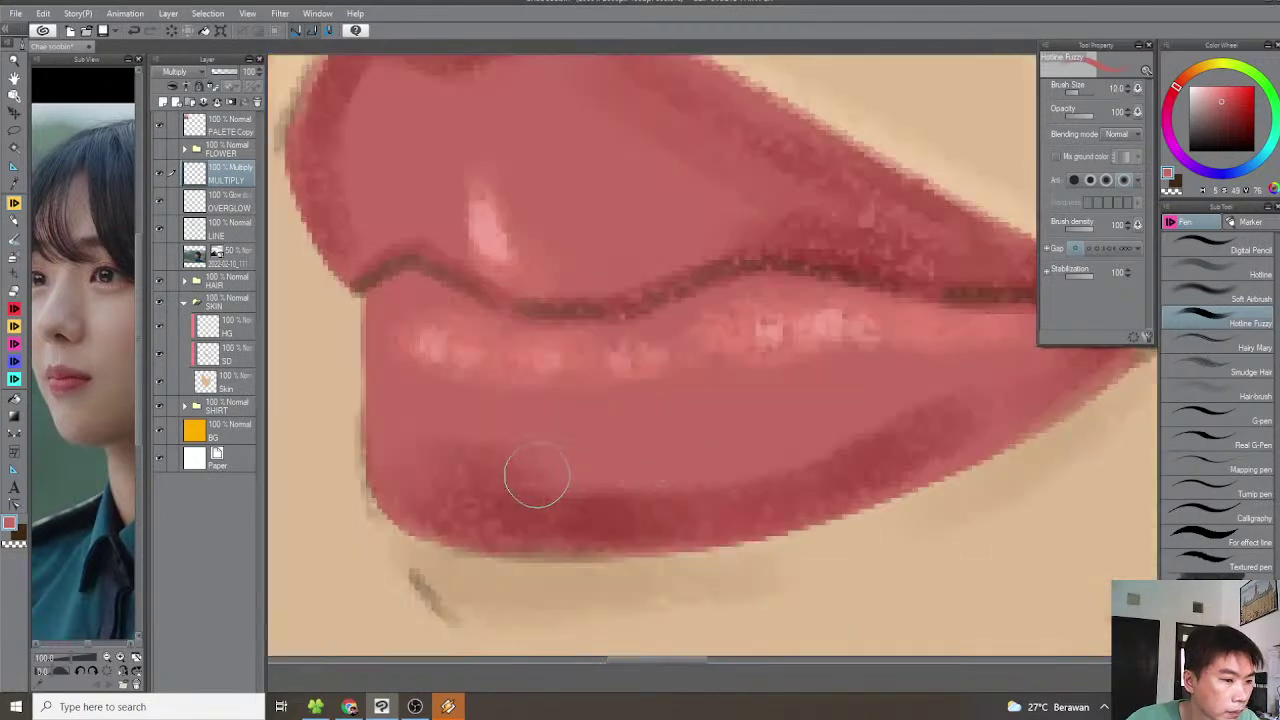
scroll(755, 455, down, 5)
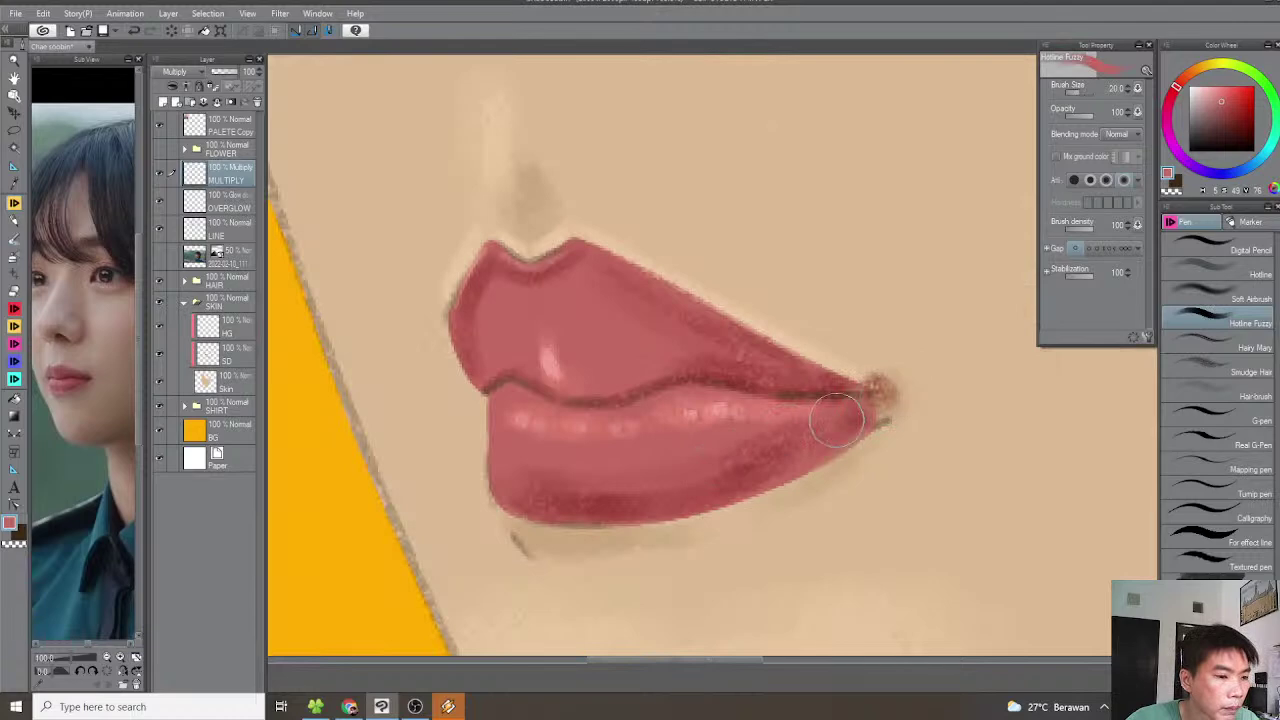
scroll(755, 455, down, 8)
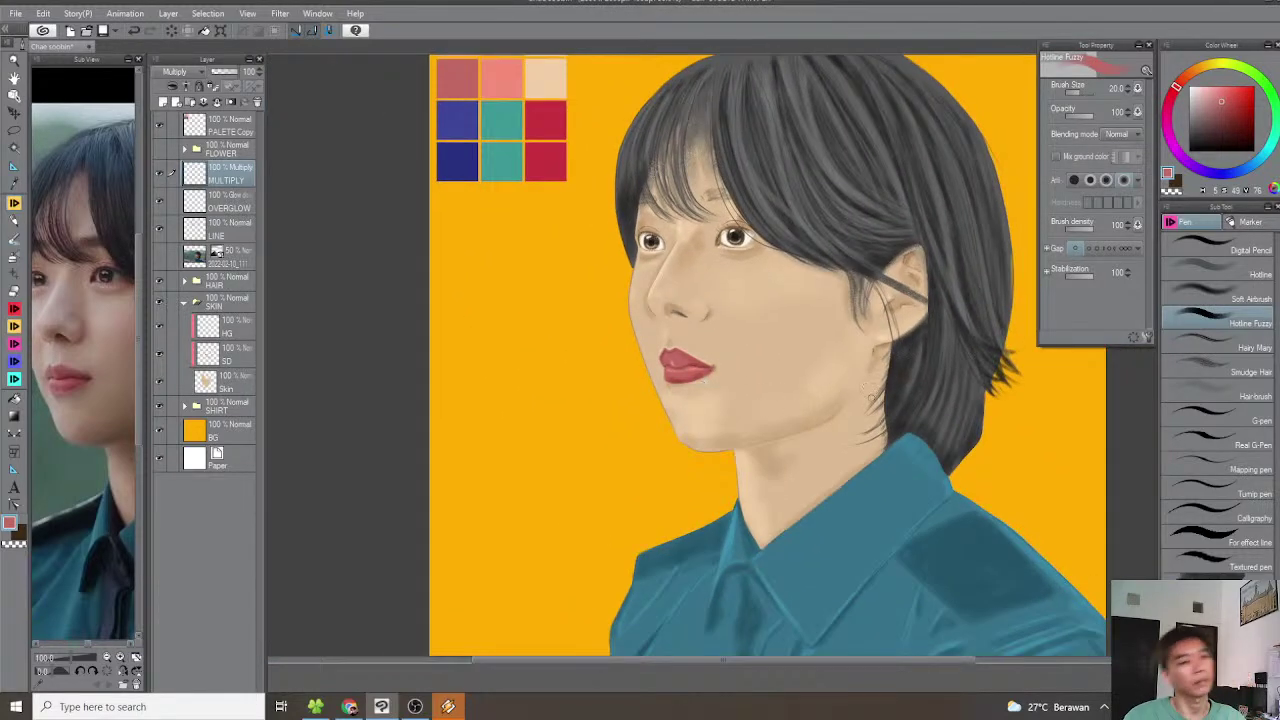
Pick the skin tone and shade the neck shadow beneath the chin with Hotline Fuzzy at size 40
scroll(762, 455, up, 4)
alt+click(754, 451)
scroll(652, 401, up, 1)
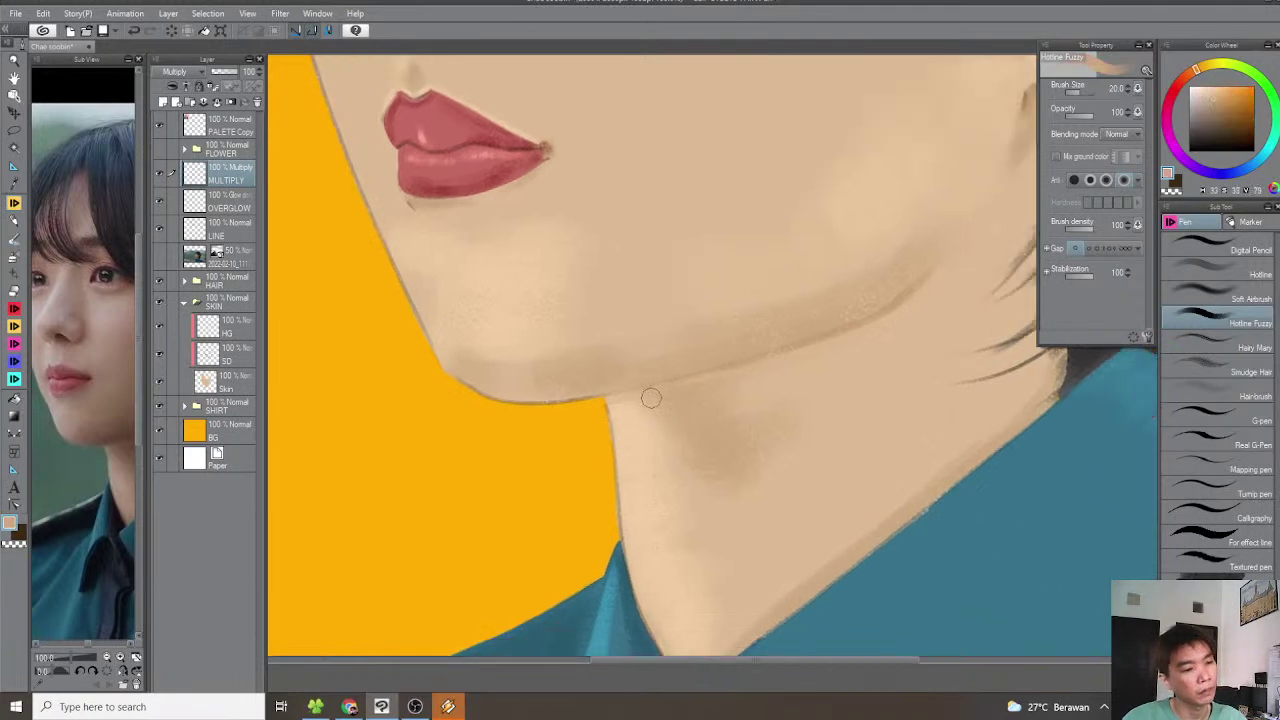
key(bracketright)
drag(618, 398, 766, 360)
mouse_move(684, 402)
mouse_down()
mouse_move(737, 405)
mouse_move(717, 438)
mouse_move(734, 467)
mouse_move(775, 470)
mouse_up()
scroll(788, 478, down, 4)
Shade the edge of the neck along the shirt collar with Hotline Fuzzy at size 15
scroll(800, 491, up, 4)
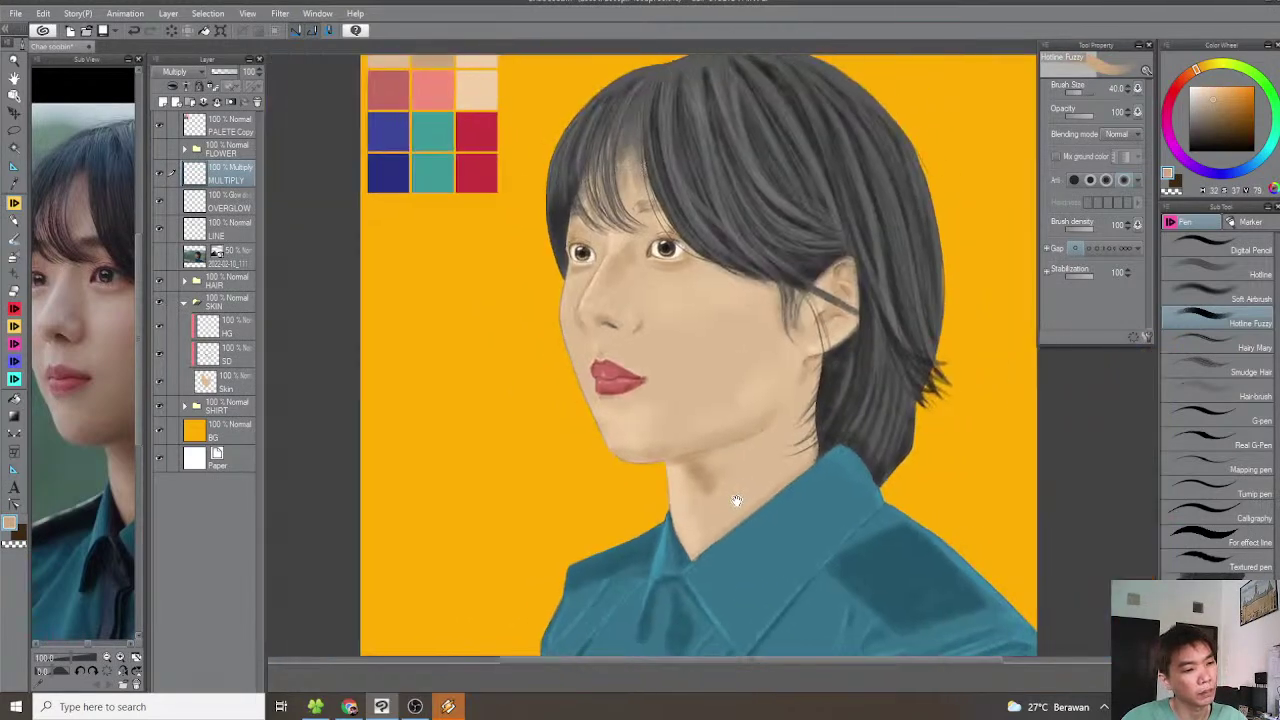
key(bracketleft)
key(bracketleft)
key(bracketleft)
key(bracketleft)
scroll(687, 578, up, 4)
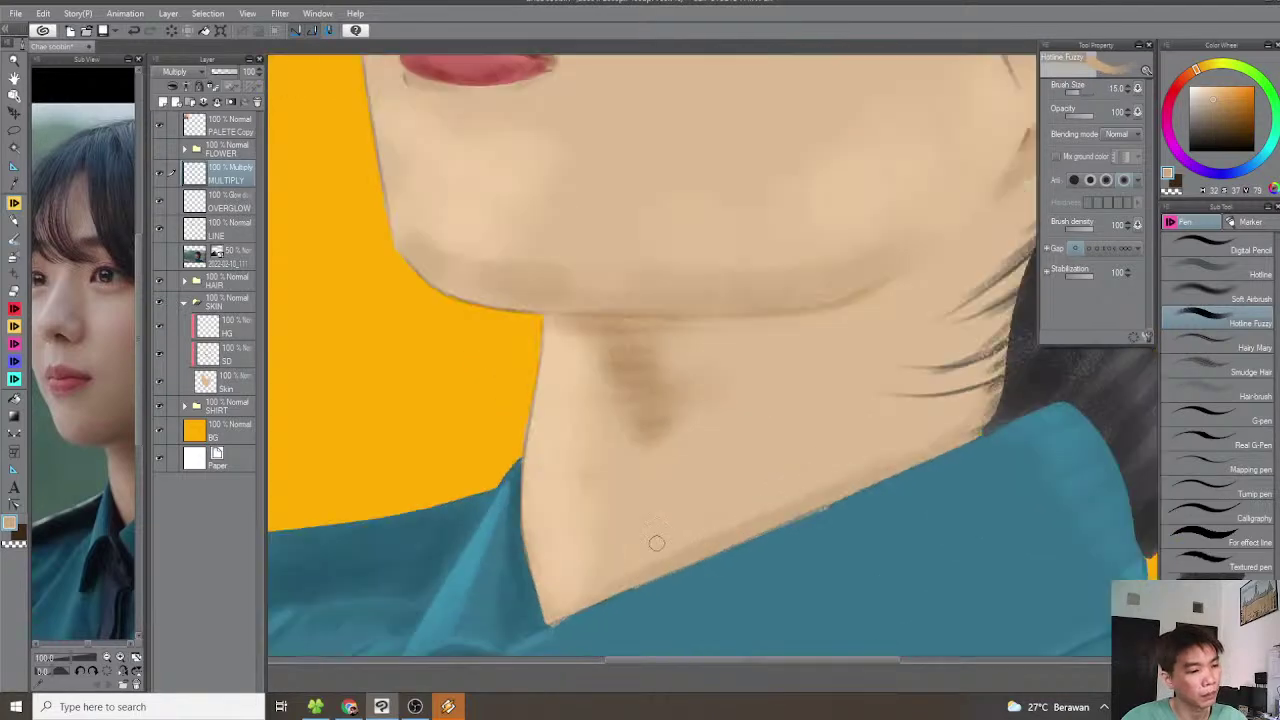
drag(477, 522, 919, 337)
drag(755, 410, 661, 443)
drag(404, 540, 972, 297)
scroll(923, 311, down, 1)
mouse_move(590, 413)
mouse_down()
mouse_move(691, 434)
mouse_move(682, 455)
mouse_up()
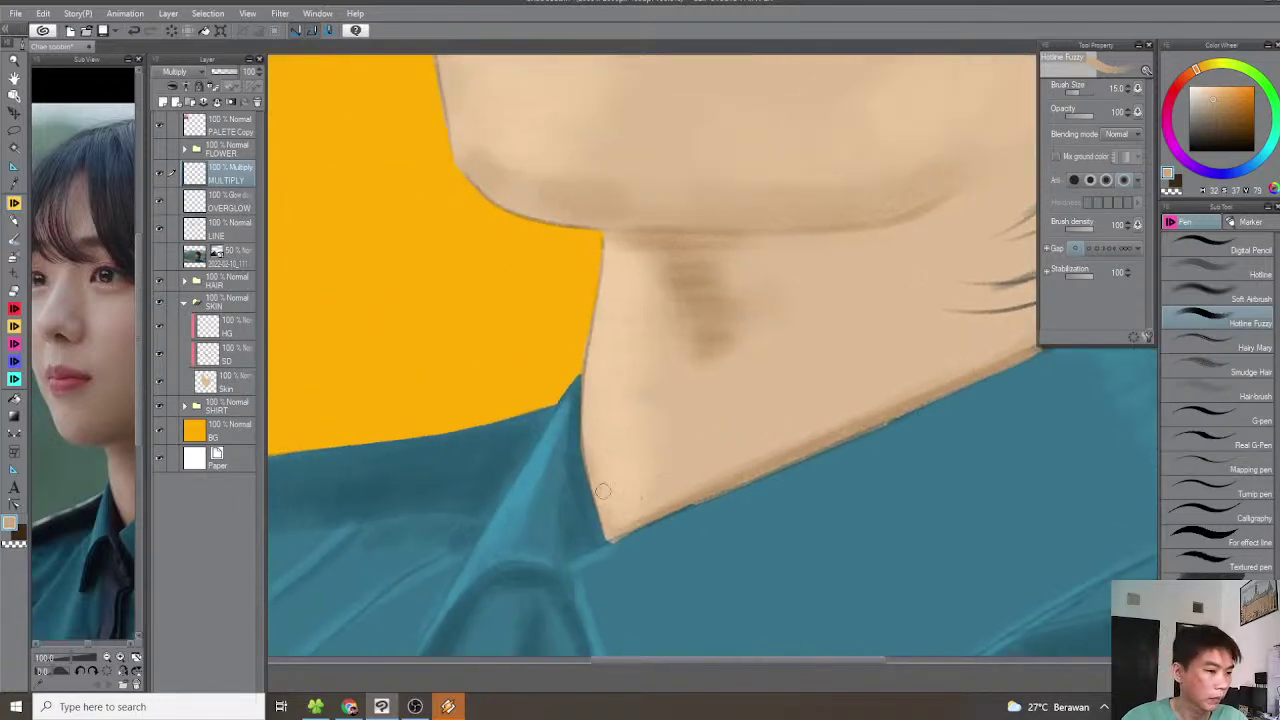
Switch to the OVERGLOW layer and sample the skin tone from the cheek below the near eye
scroll(604, 470, down, 3)
key(ctrl+at)
drag(616, 438, 644, 492)
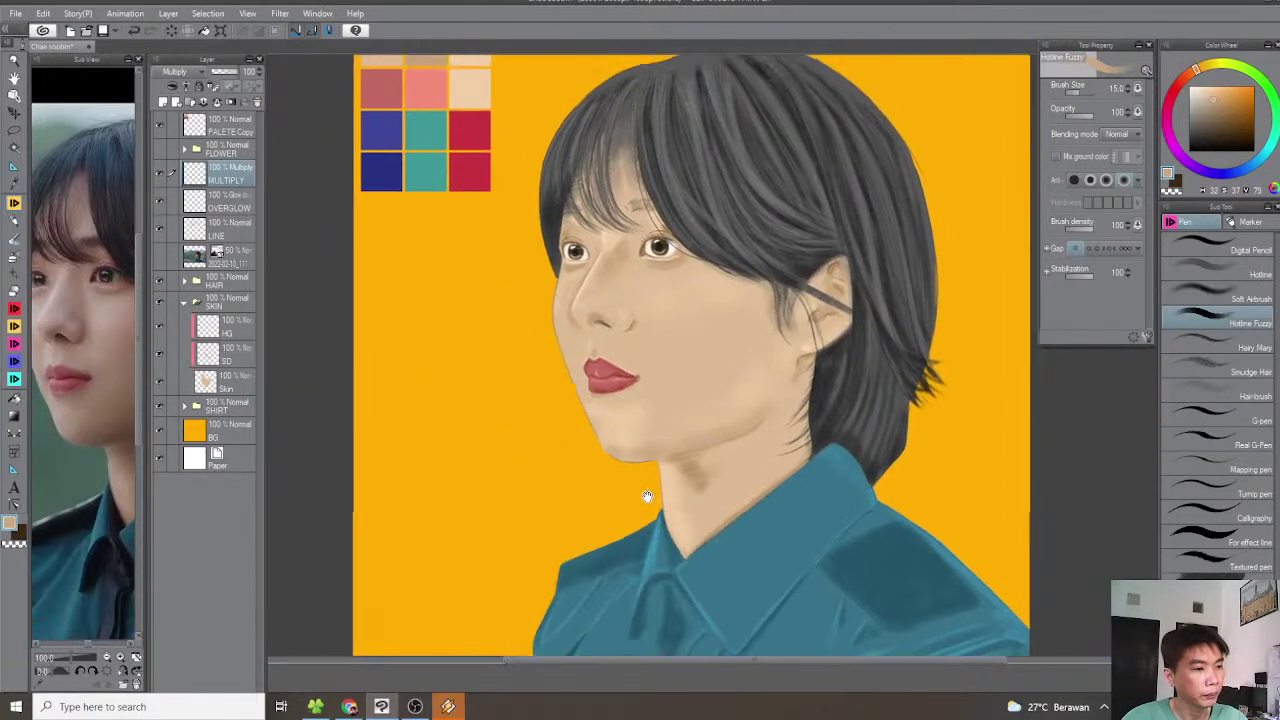
scroll(644, 492, down, 2)
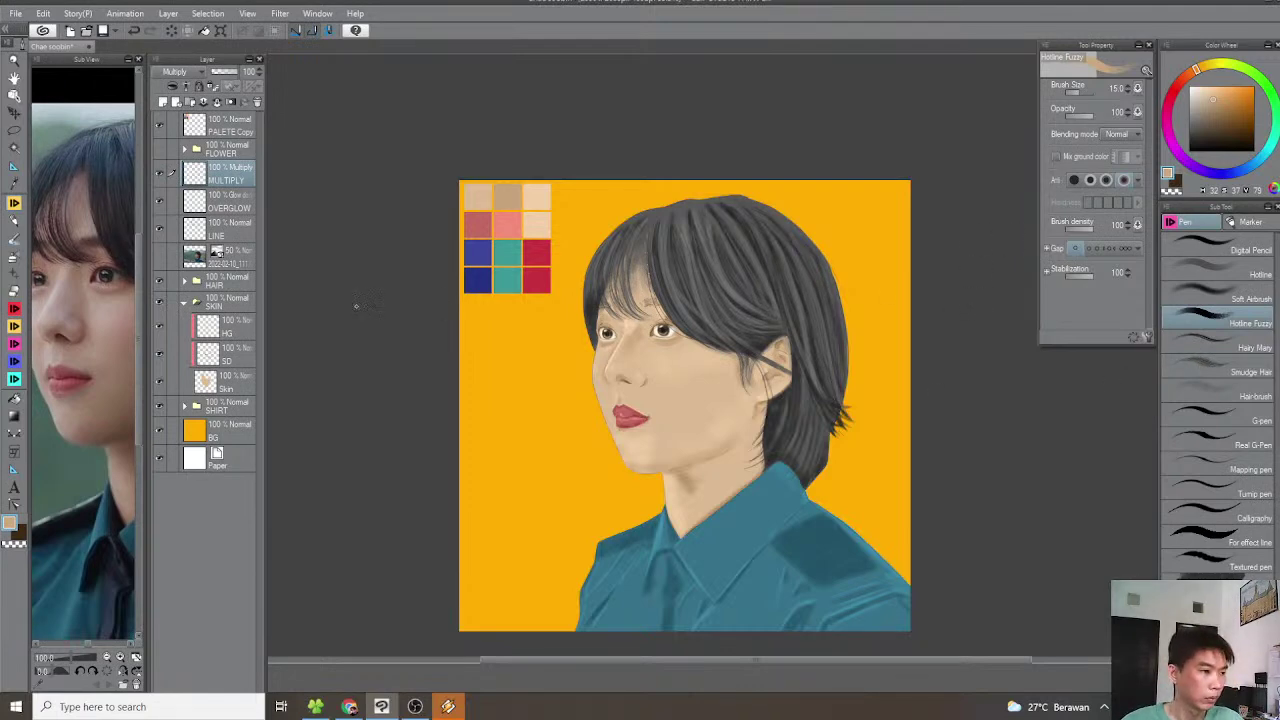
click(228, 210)
scroll(591, 280, up, 6)
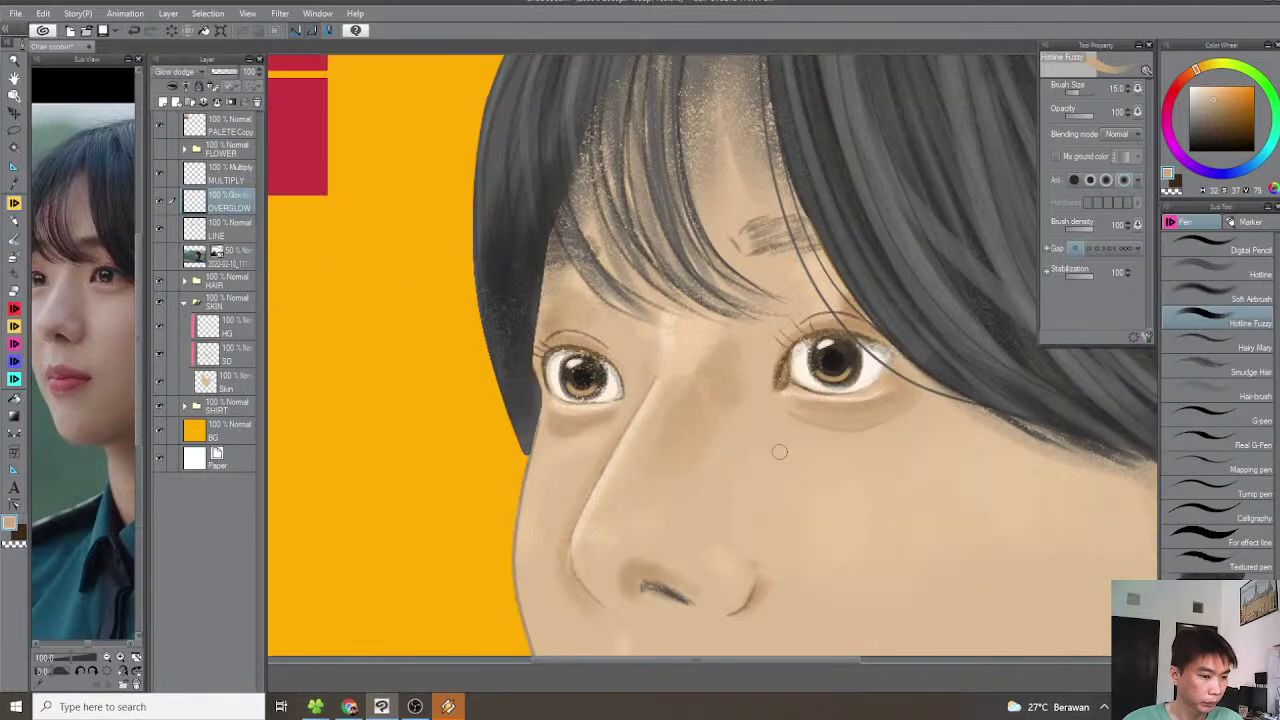
alt+click(797, 466)
mouse_move(673, 425)
mouse_down()
mouse_move(794, 283)
mouse_move(837, 313)
mouse_move(862, 278)
mouse_move(643, 400)
mouse_move(632, 425)
mouse_up()
scroll(836, 313, up, 1)
key(ctrl+z)
mouse_move(882, 246)
mouse_down()
mouse_move(708, 359)
mouse_move(631, 428)
mouse_move(628, 450)
mouse_up()
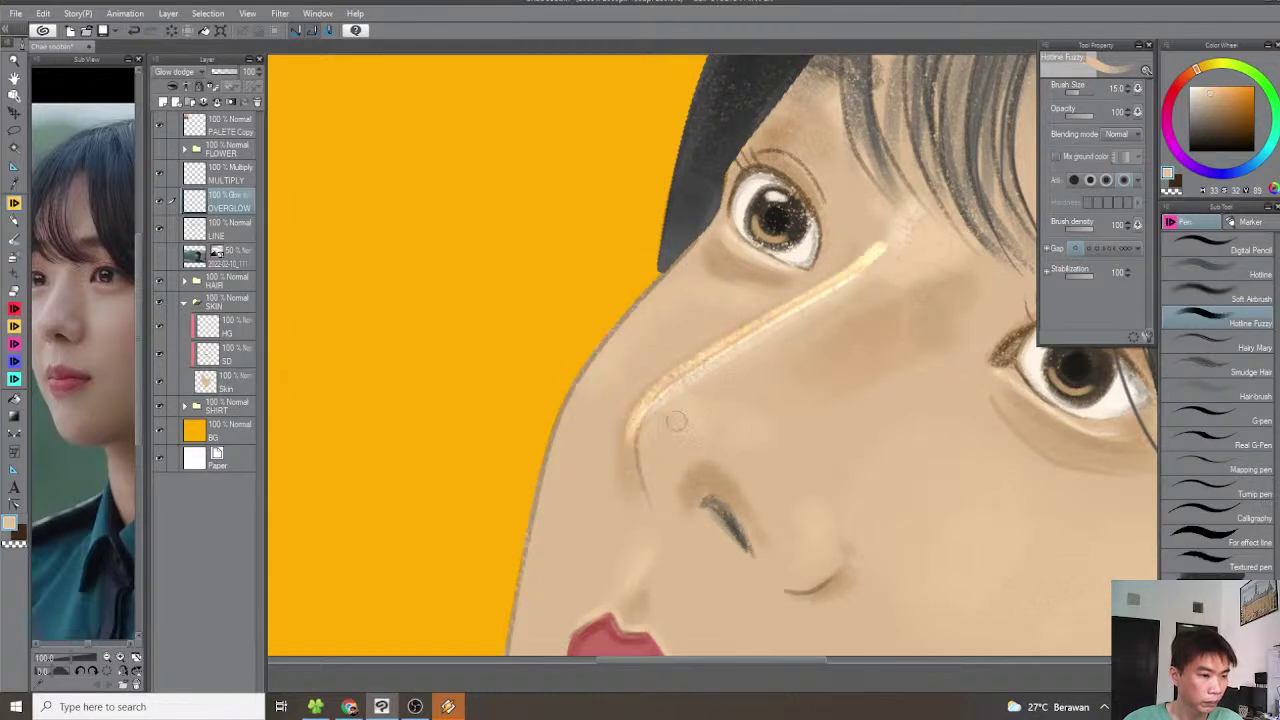
key(ctrl+z)
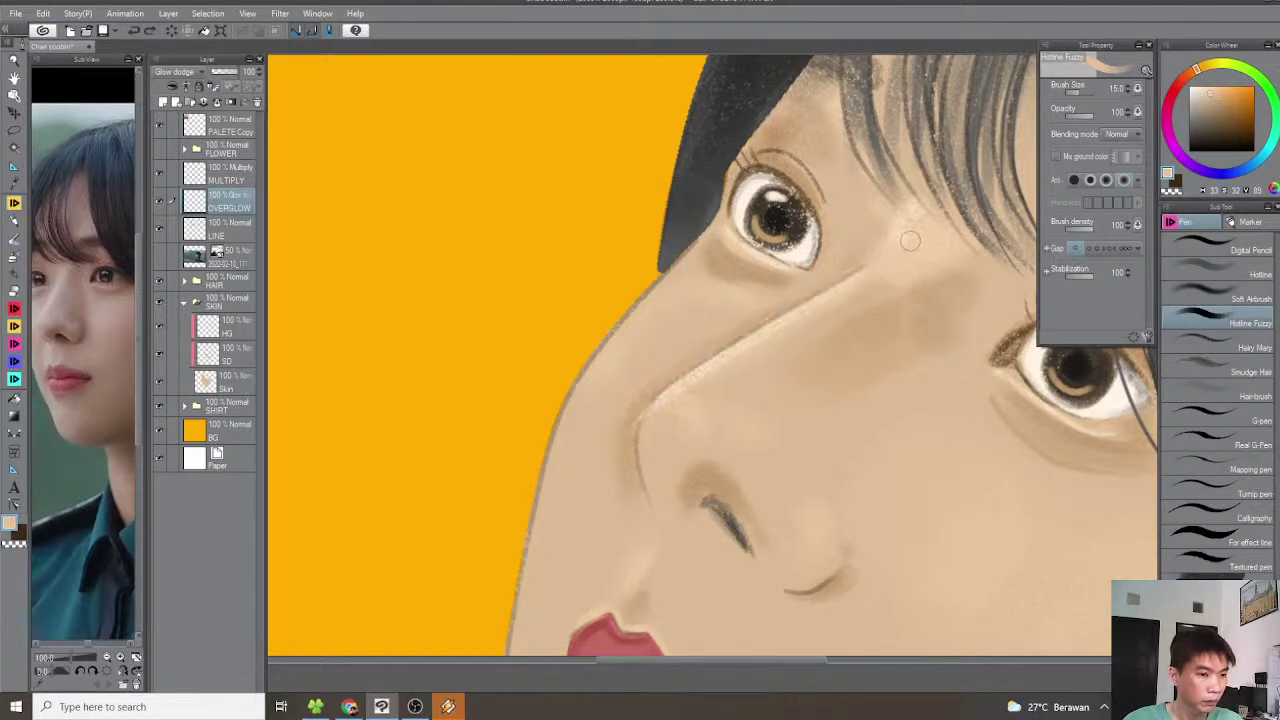
Choose a darker tan and paint a glow highlight between the brows and down the nose bridge, reducing the brush to size 12
click(1216, 110)
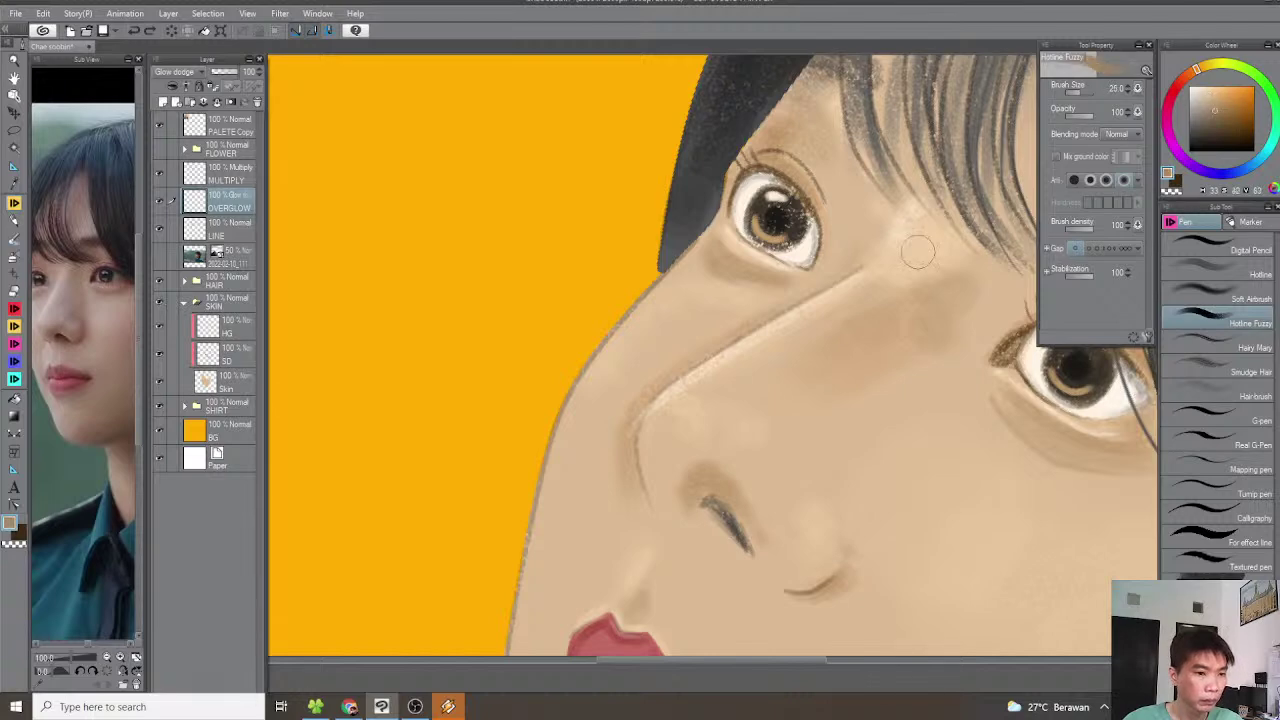
key([)
drag(906, 230, 884, 268)
key(bracketleft)
mouse_move(876, 260)
mouse_down()
mouse_move(677, 371)
mouse_move(634, 426)
mouse_move(859, 282)
mouse_move(798, 330)
mouse_up()
scroll(868, 262, down, 2)
key(minus)
key(minus)
key(minus)
scroll(848, 290, down, 2)
key(asciicircum)
key(asciicircum)
key(asciicircum)
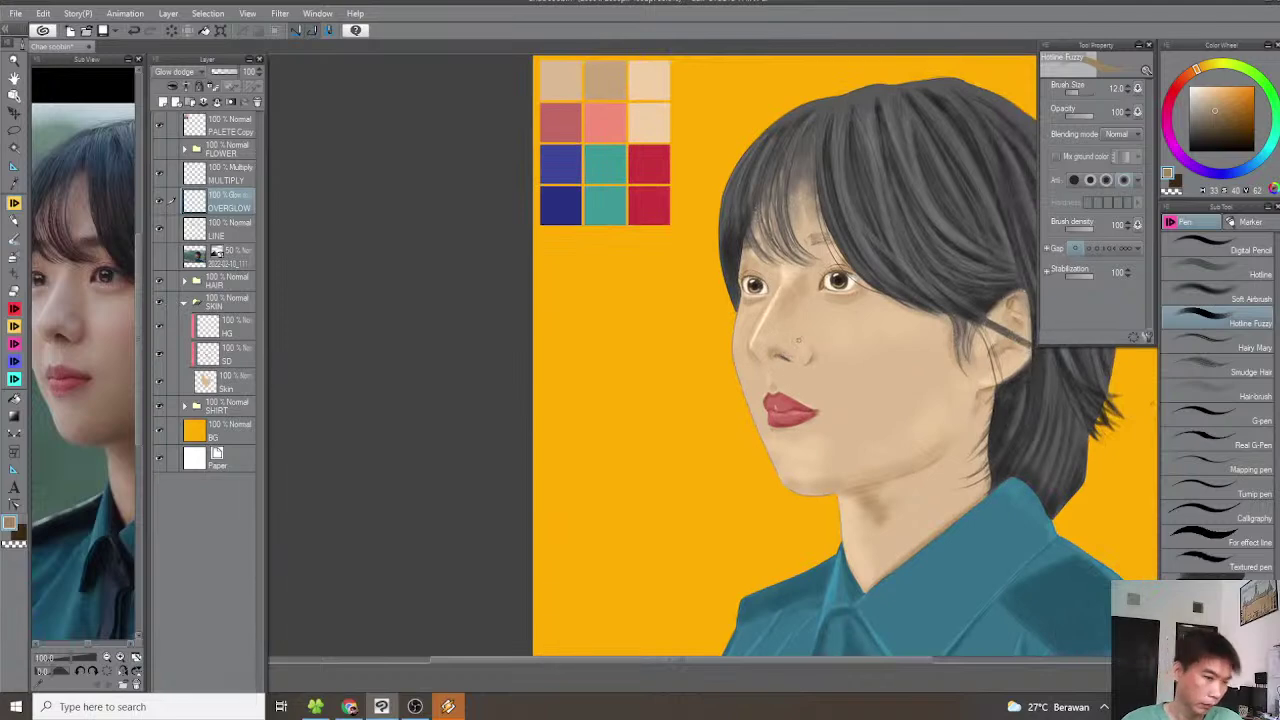
Inspect the nose highlight up close and against the whole portrait
scroll(803, 341, up, 6)
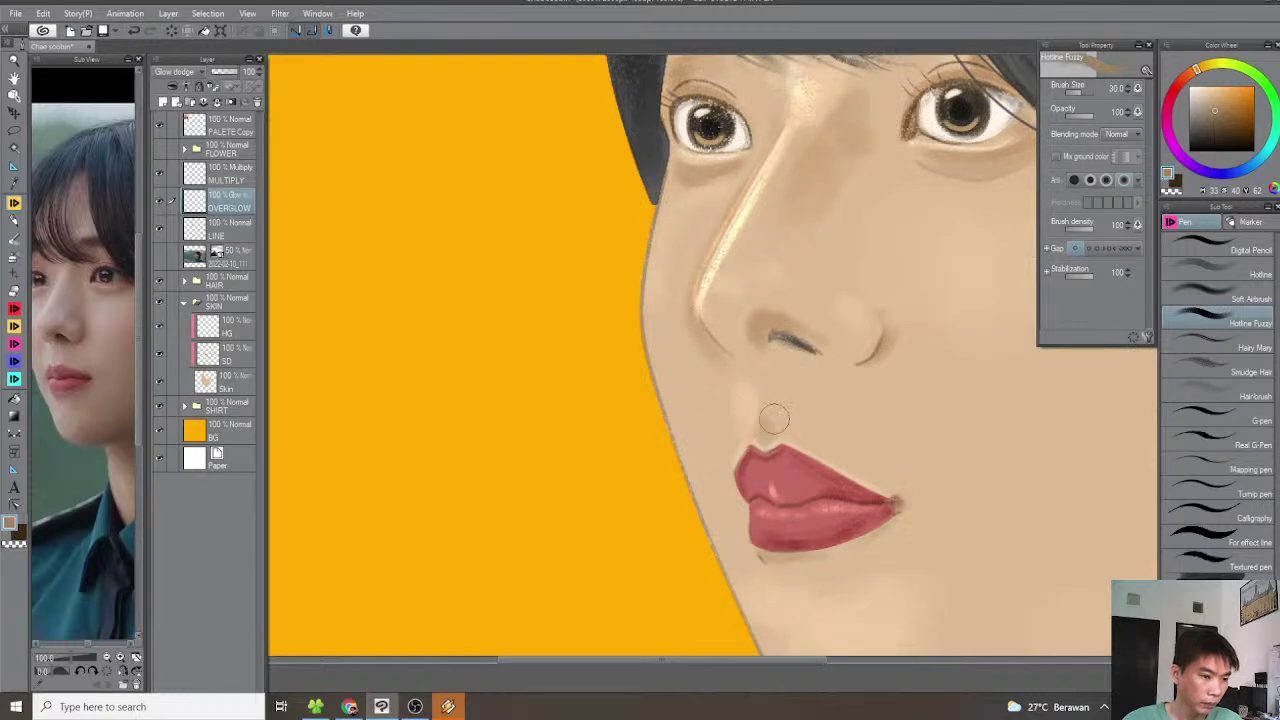
scroll(767, 420, down, 6)
scroll(829, 371, up, 2)
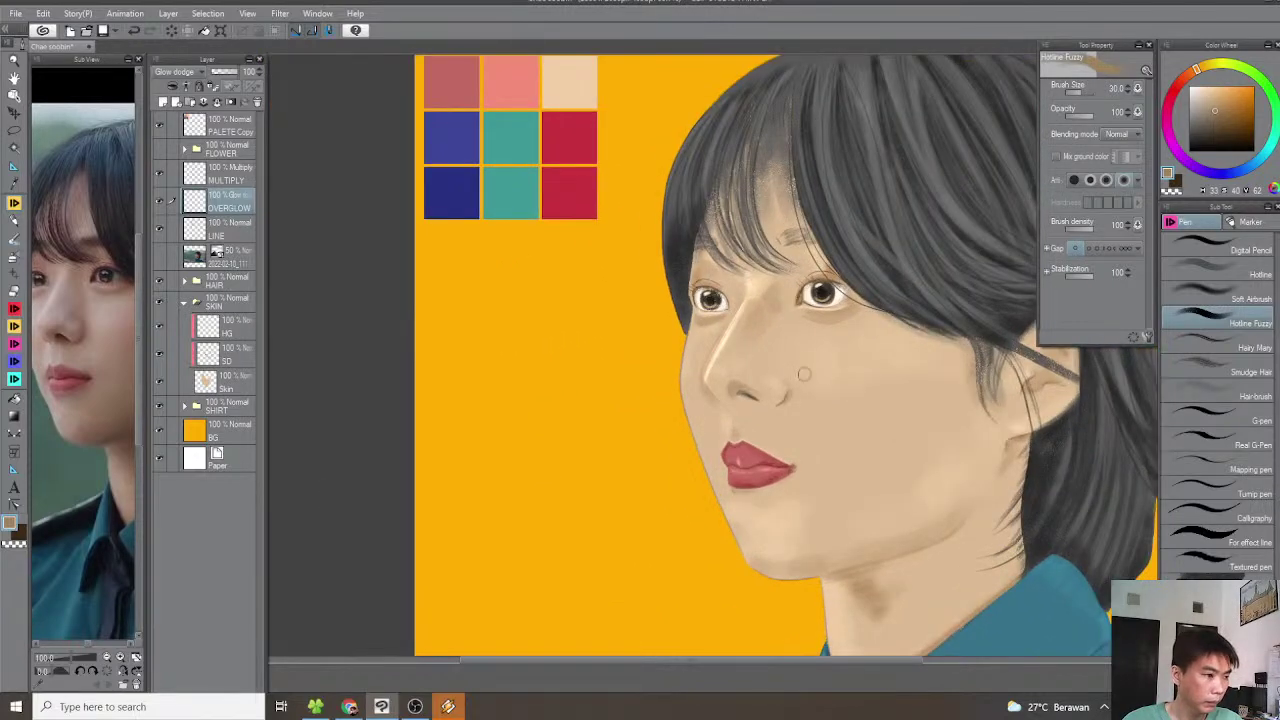
scroll(800, 375, down, 3)
scroll(762, 375, up, 1)
drag(843, 405, 811, 374)
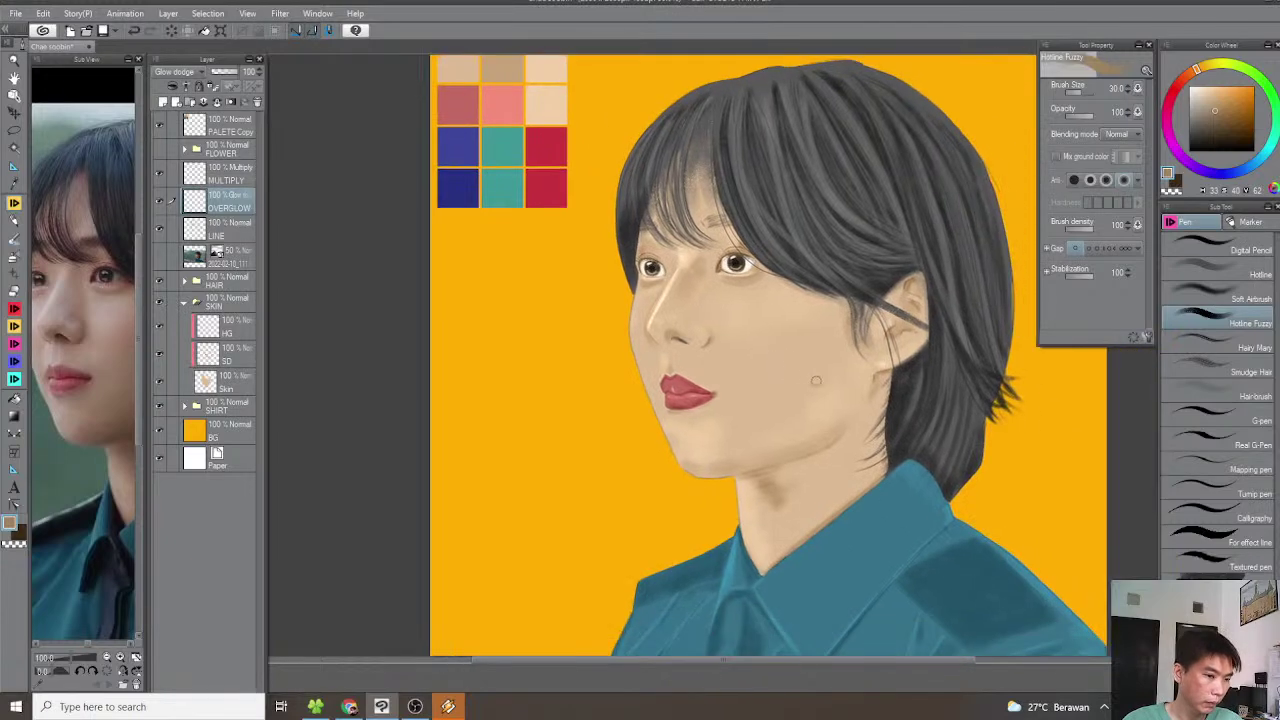
scroll(745, 470, up, 3)
drag(735, 452, 715, 374)
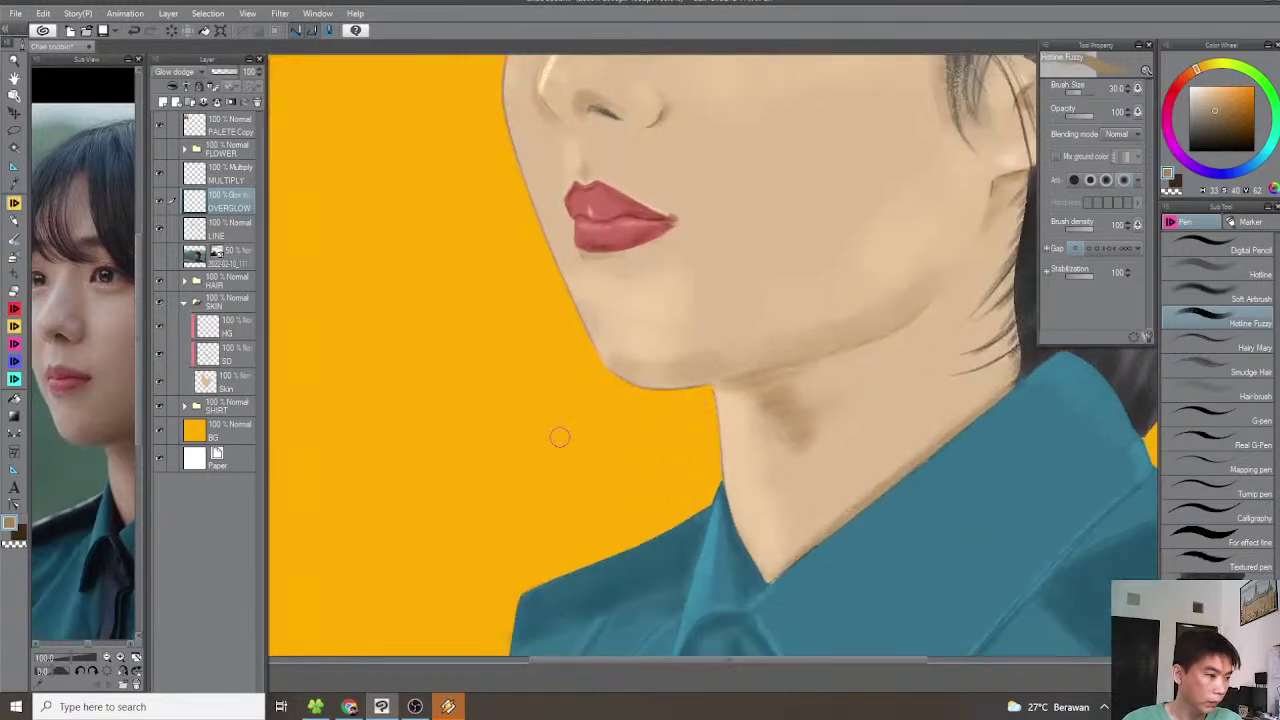
Paint a glow highlight along the front edge of the neck down to the shirt collar with Hotline Fuzzy at size 20
scroll(740, 395, up, 6)
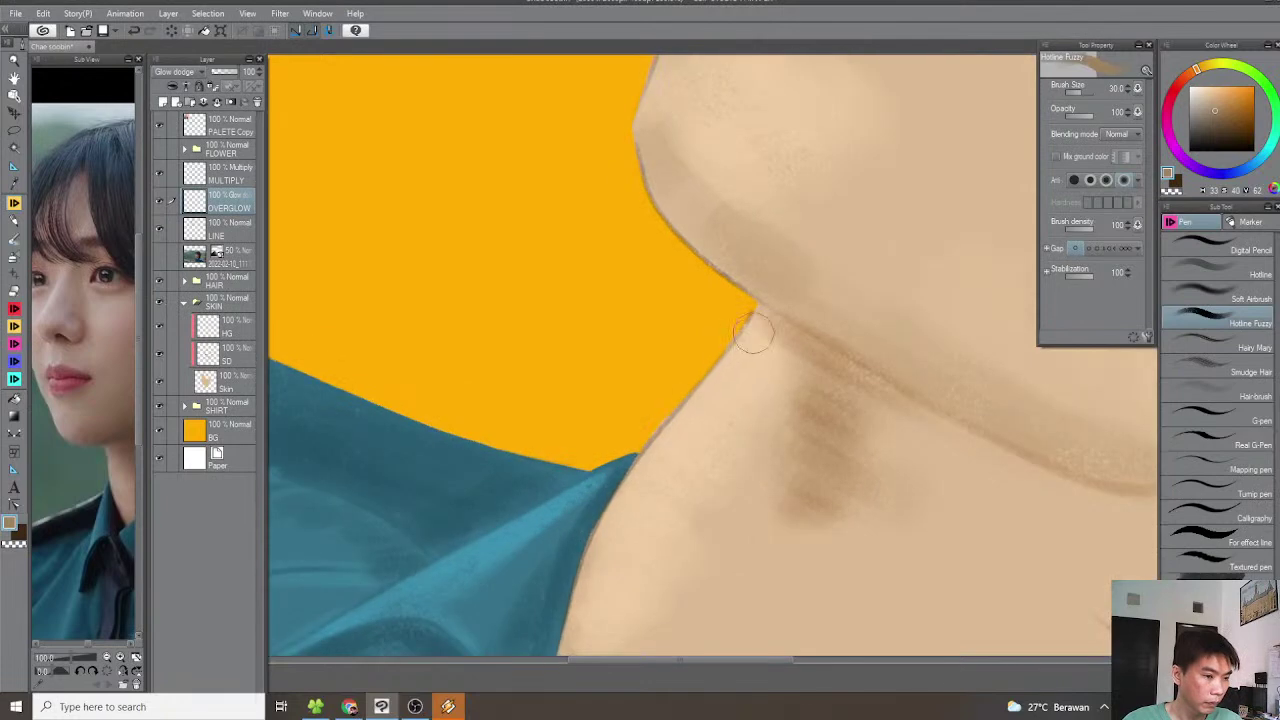
drag(758, 306, 650, 460)
key(^)
key(^)
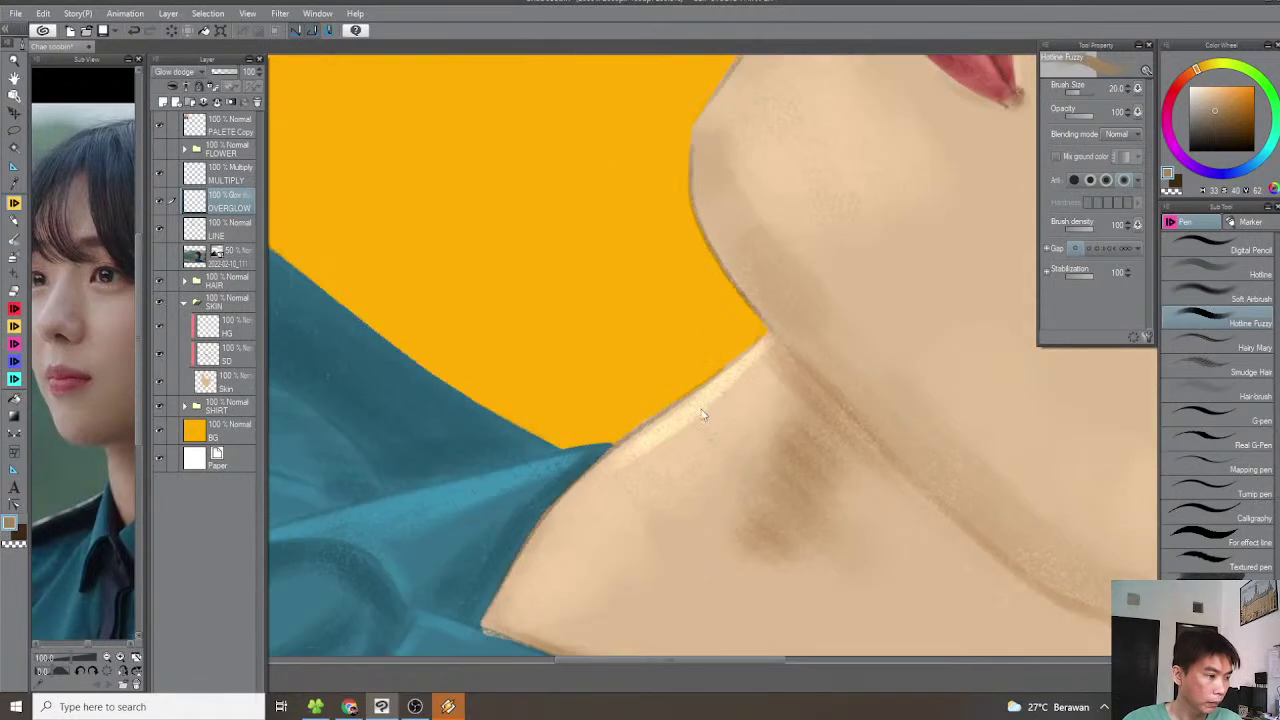
key(ctrl+z)
key(^)
mouse_move(735, 372)
mouse_down()
mouse_move(869, 314)
mouse_move(627, 430)
mouse_move(531, 523)
mouse_up()
key(minus)
key(minus)
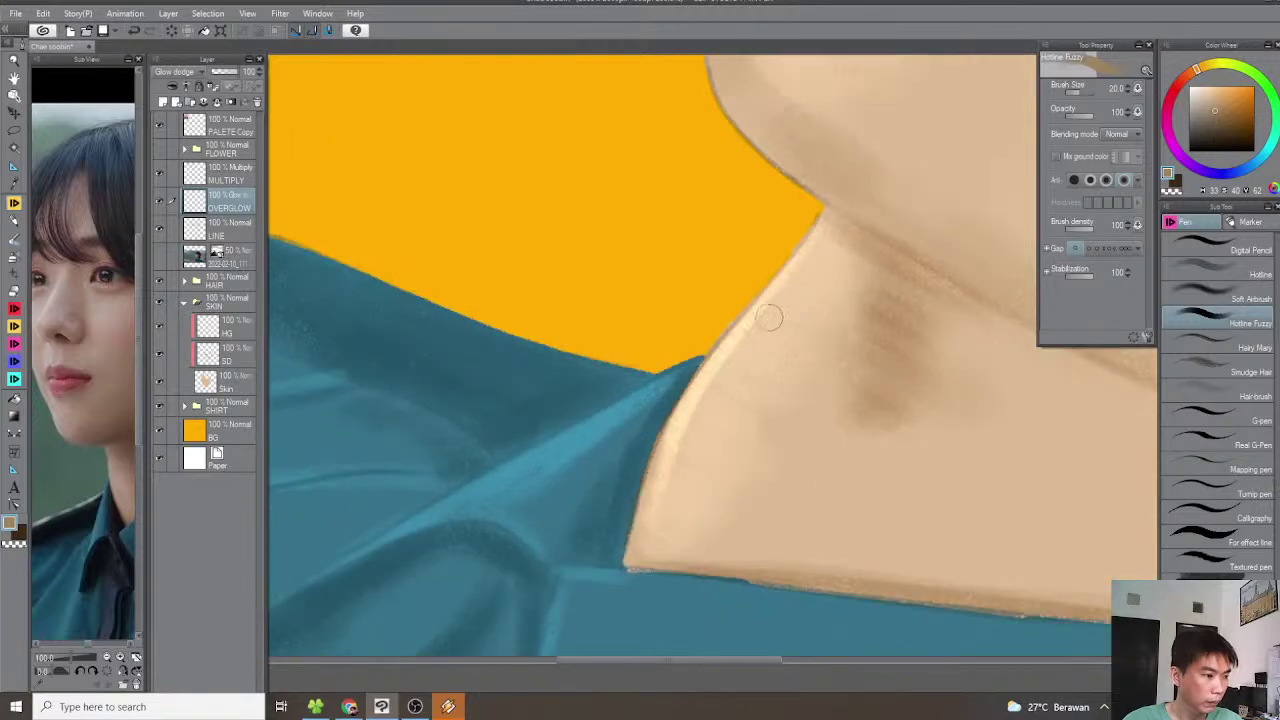
drag(771, 314, 754, 537)
drag(744, 283, 714, 451)
Highlight the front contour of the face from the chin up to the far cheek at size 20
key(^)
key(^)
scroll(817, 313, down, 1)
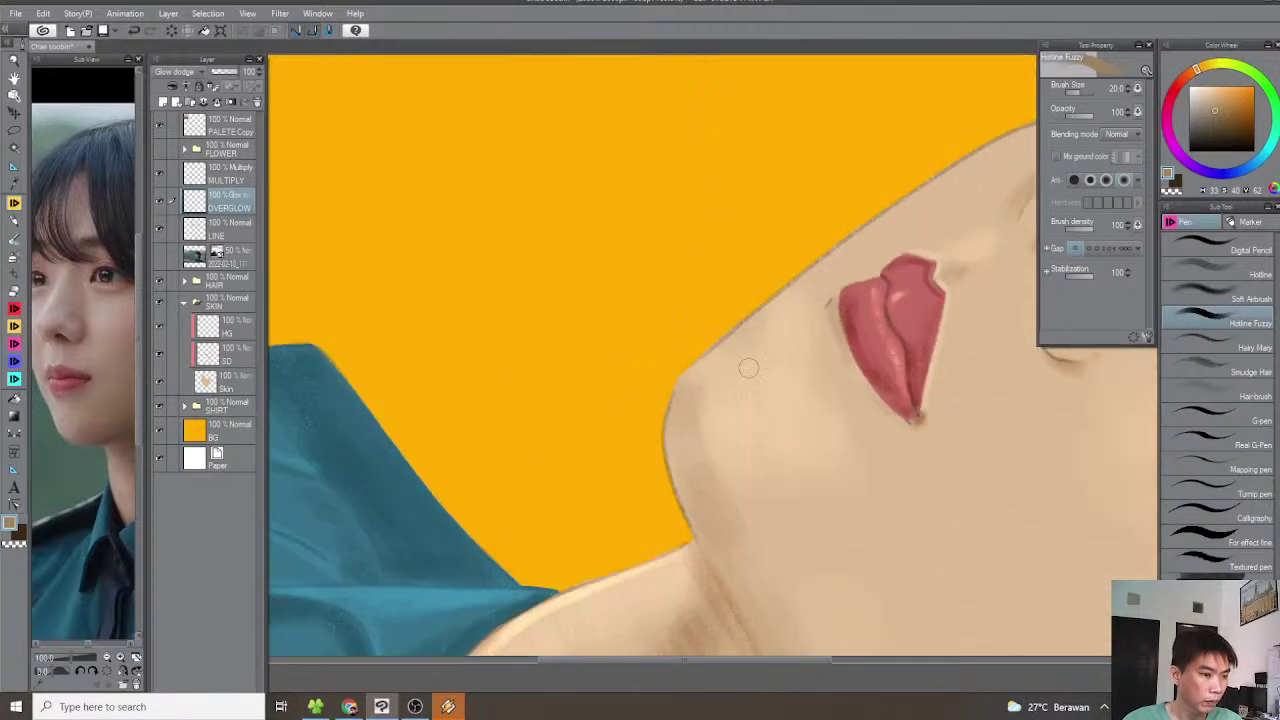
drag(757, 356, 655, 442)
key(^)
drag(580, 458, 533, 458)
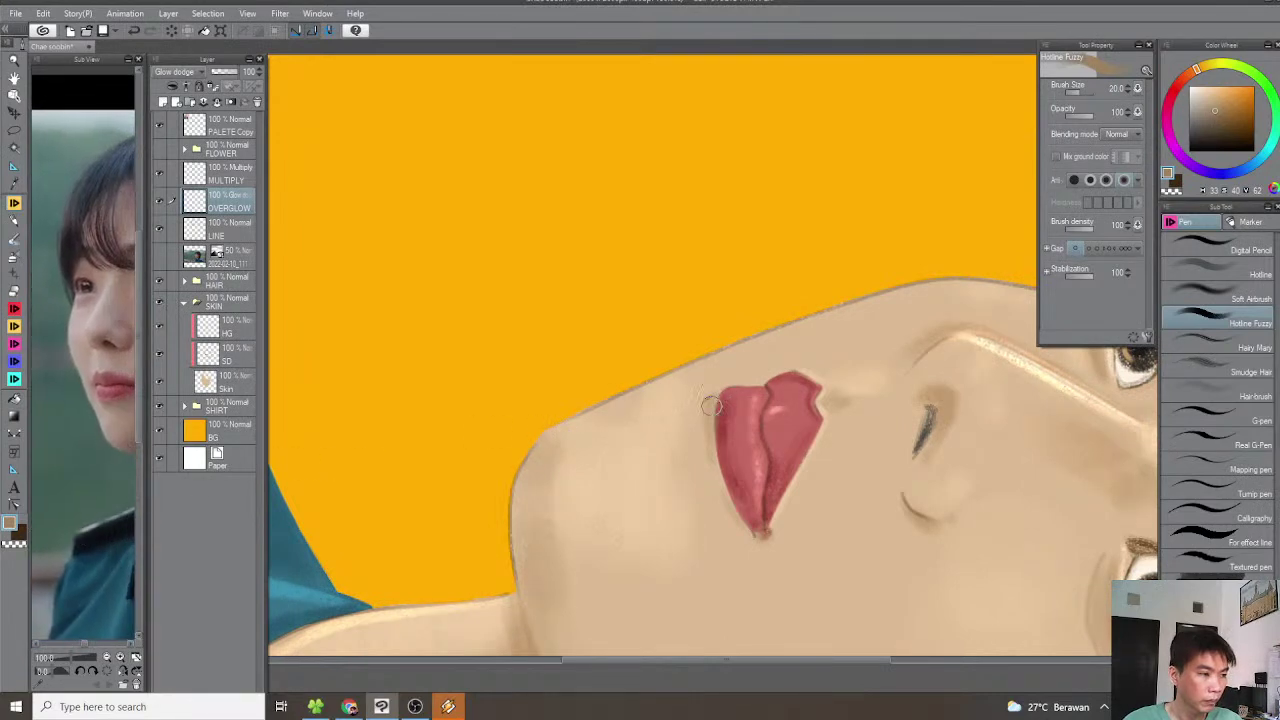
scroll(523, 466, up, 1)
mouse_move(511, 500)
mouse_down()
mouse_move(543, 425)
mouse_move(719, 341)
mouse_up()
mouse_move(719, 341)
mouse_down()
mouse_move(481, 459)
mouse_move(777, 329)
mouse_move(953, 310)
mouse_move(712, 364)
mouse_move(525, 518)
mouse_up()
mouse_move(556, 458)
mouse_down()
mouse_move(626, 402)
mouse_move(852, 310)
mouse_up()
drag(852, 310, 833, 272)
mouse_move(720, 350)
mouse_down()
mouse_move(622, 424)
mouse_move(726, 356)
mouse_move(735, 367)
mouse_move(717, 409)
mouse_move(745, 376)
mouse_move(727, 465)
mouse_up()
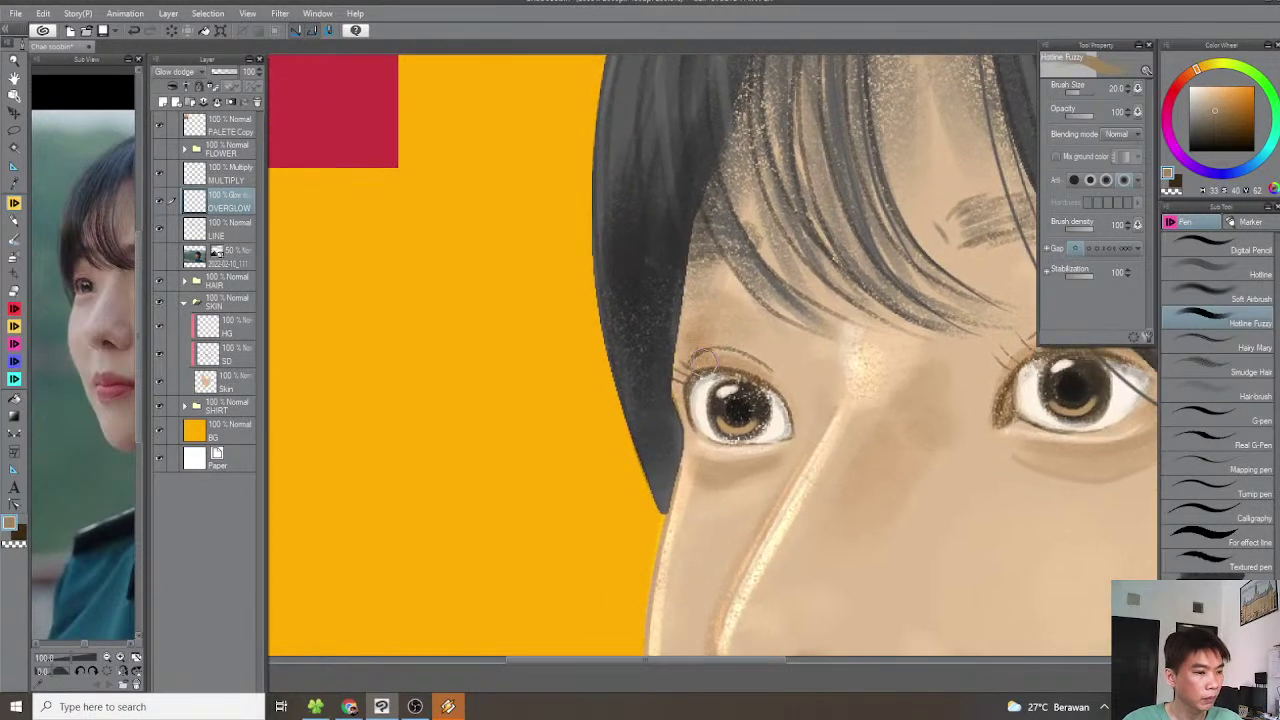
Add small glow highlights around the far eye and on the brow bone between the hair strands
scroll(681, 388, up, 2)
key(bracketleft)
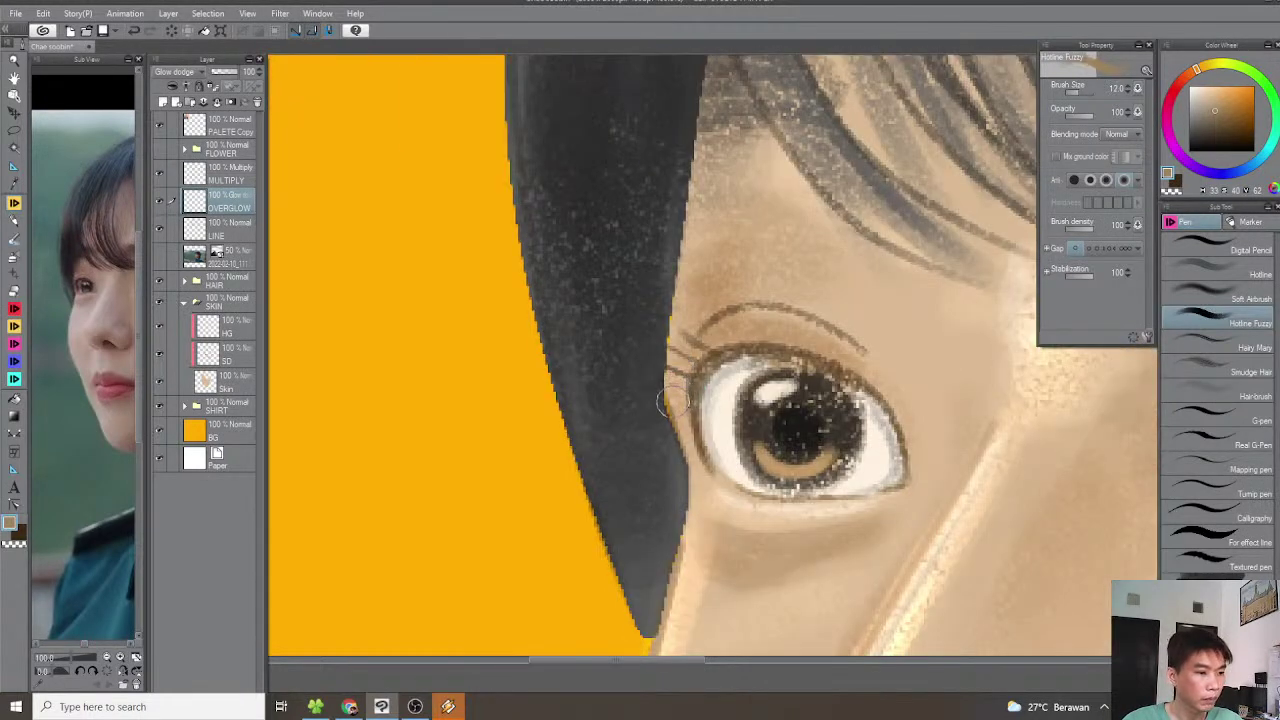
scroll(757, 322, down, 2)
scroll(790, 328, down, 1)
drag(1003, 322, 848, 345)
scroll(848, 343, up, 1)
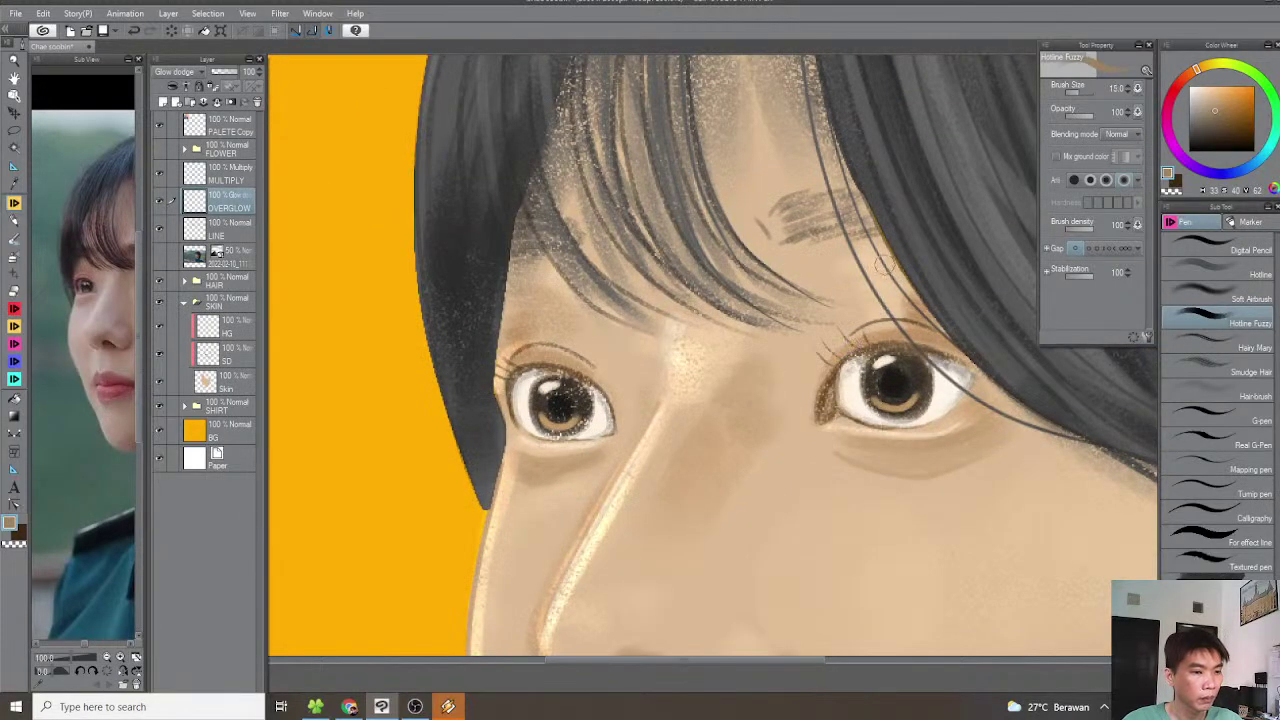
key(bracketright)
drag(870, 277, 888, 299)
mouse_move(599, 333)
mouse_down()
mouse_move(706, 356)
mouse_move(637, 288)
mouse_move(637, 309)
mouse_up()
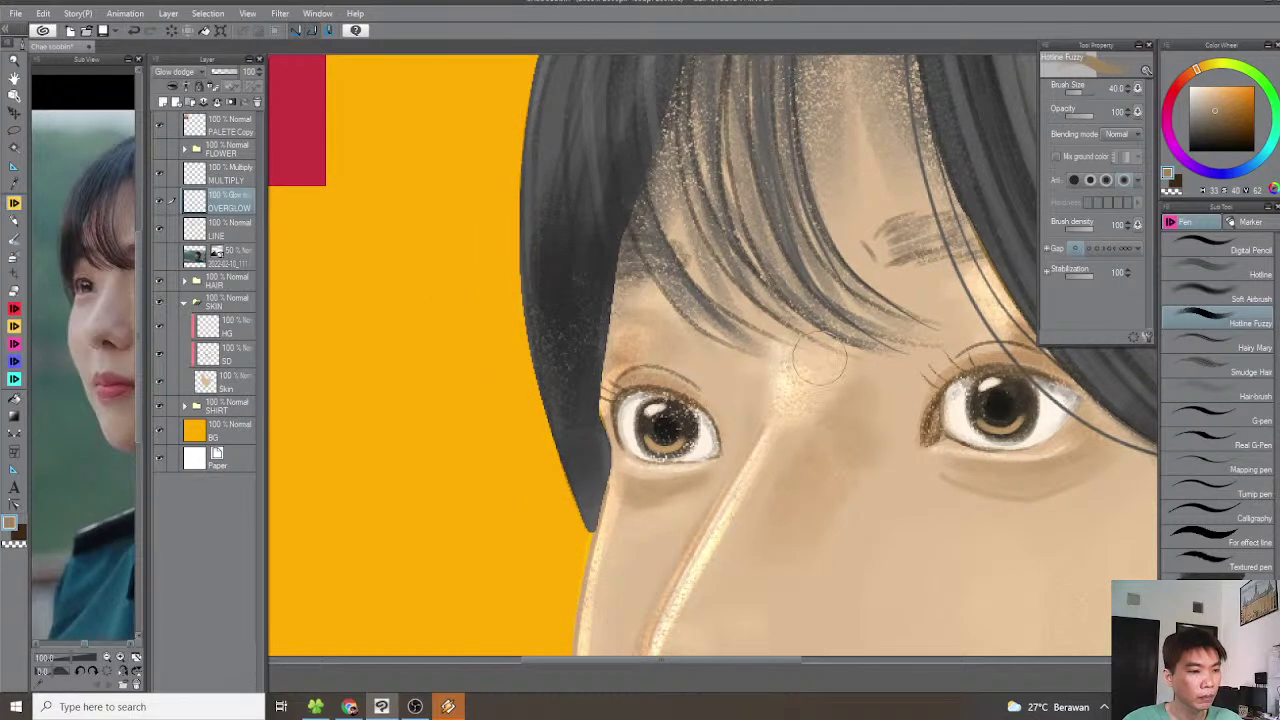
Reduce the brush to size 10 and highlight the lower lid of the near eye toward its outer corner
scroll(814, 357, down, 3)
mouse_move(916, 385)
mouse_down()
mouse_move(774, 383)
mouse_move(749, 397)
mouse_up()
scroll(749, 397, up, 3)
key(bracketleft)
key(bracketleft)
key(bracketleft)
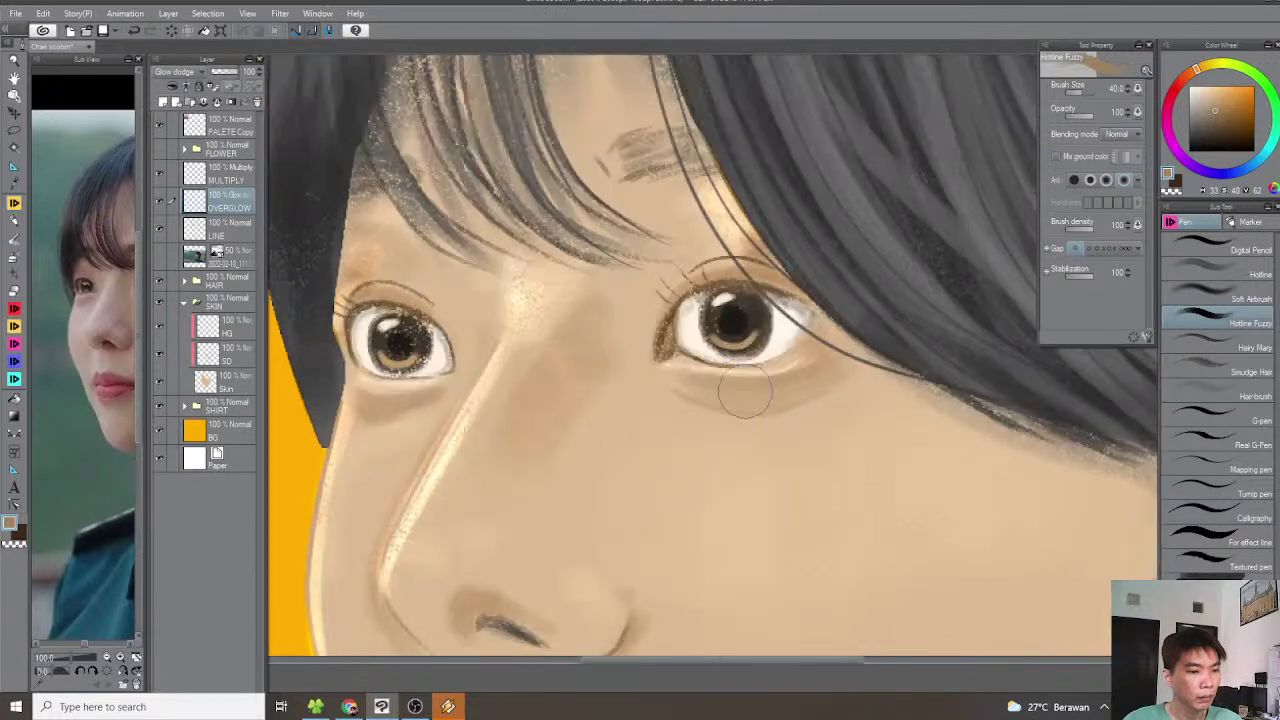
scroll(800, 362, down, 4)
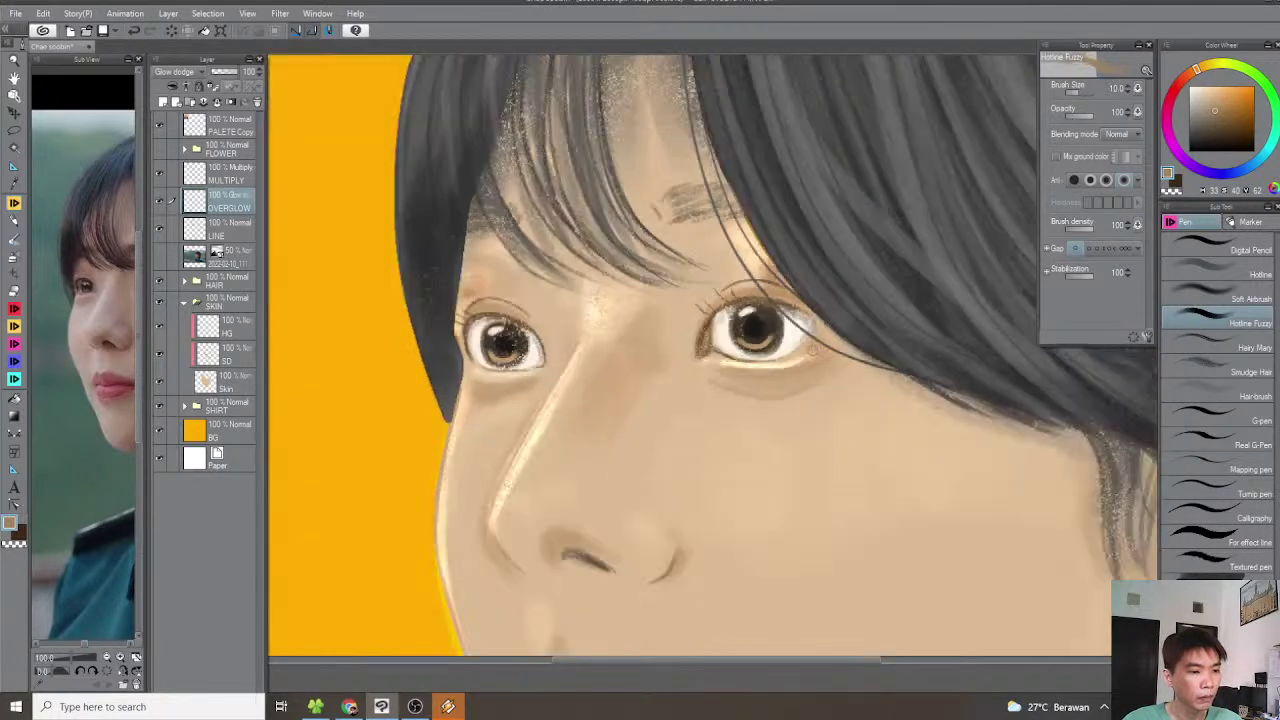
scroll(856, 350, up, 5)
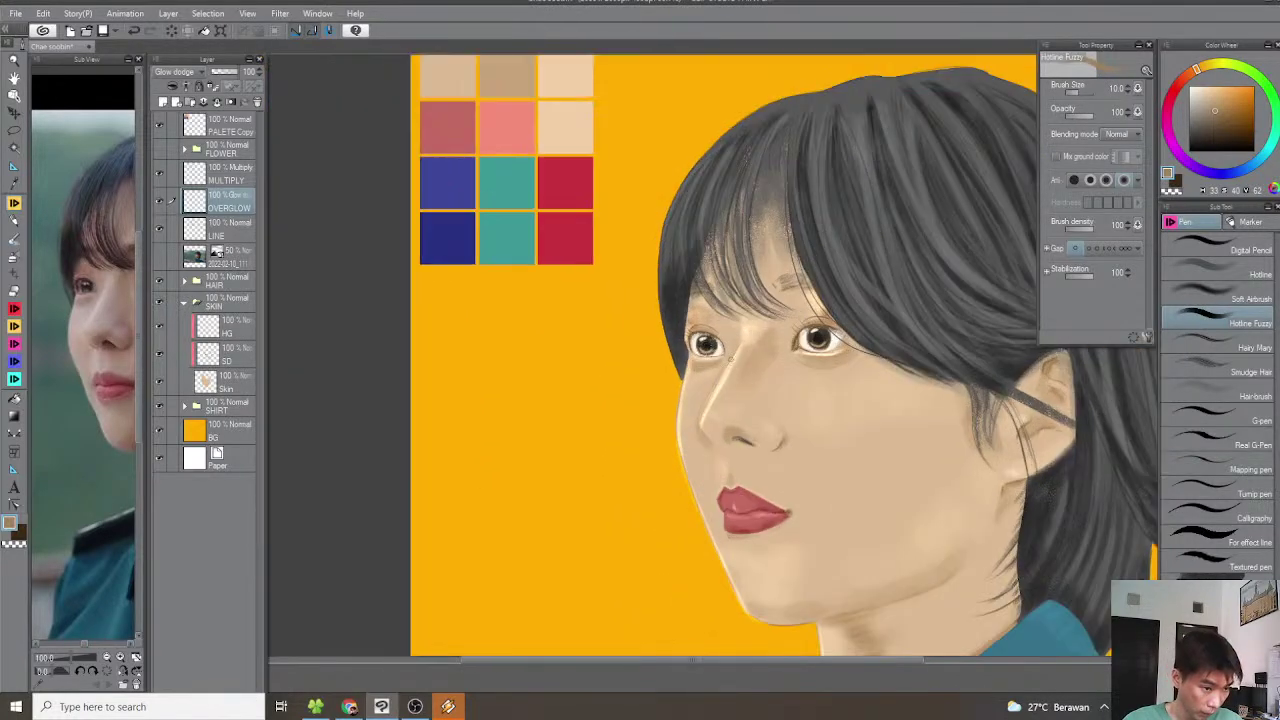
scroll(680, 360, down, 5)
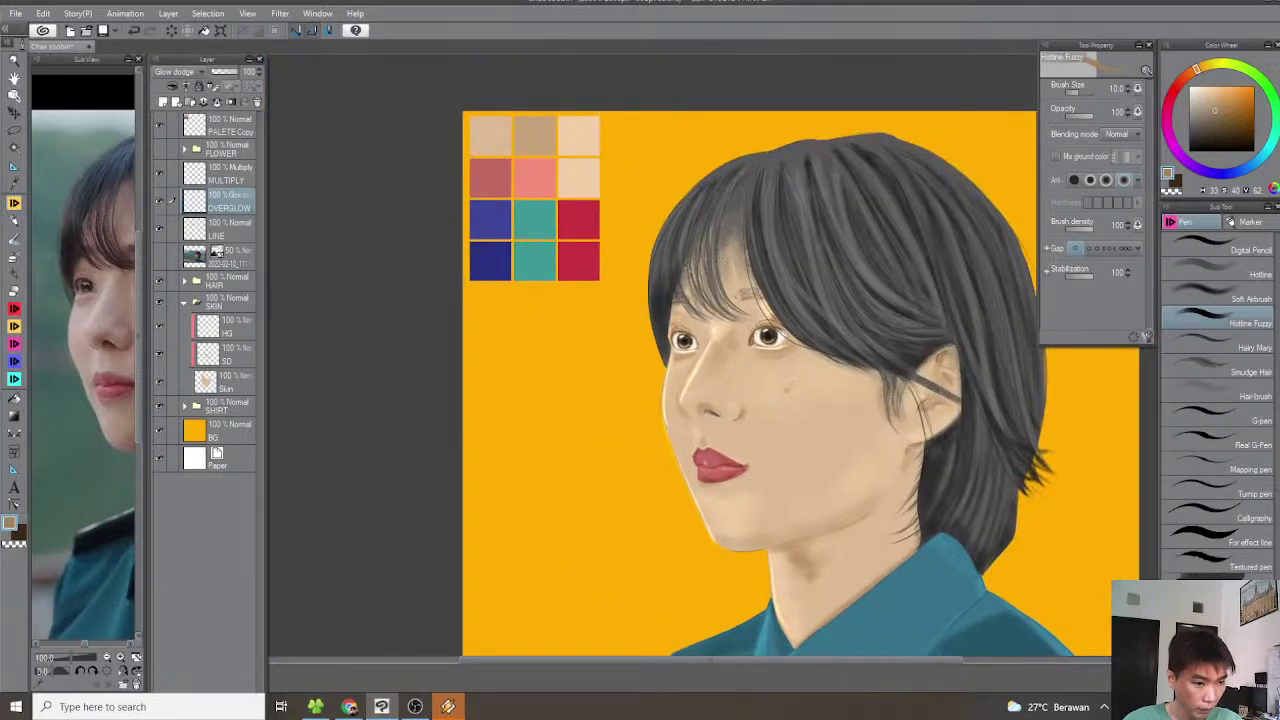
scroll(680, 480, down, 1)
Sample the lip red and dab glow highlights onto the upper and lower lips at size 10
scroll(680, 480, up, 6)
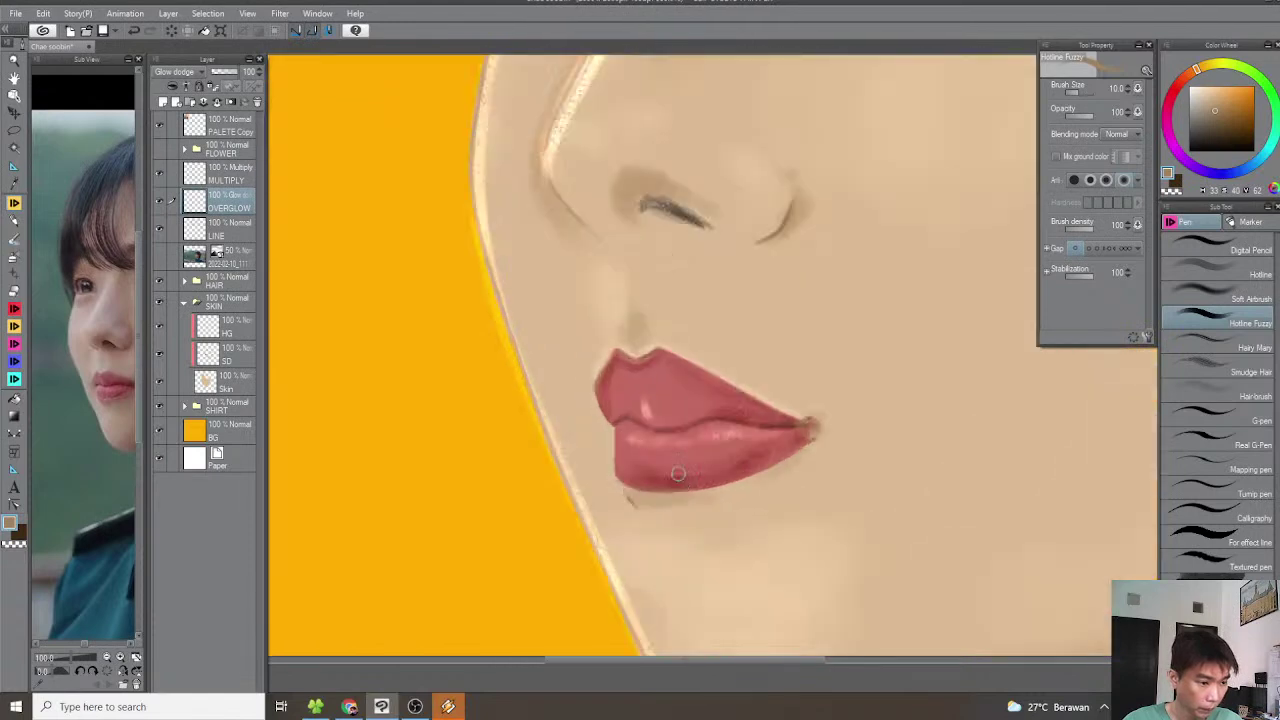
scroll(678, 482, up, 2)
alt+click(673, 447)
drag(581, 414, 728, 409)
key(ctrl+z)
click(588, 405)
click(614, 411)
click(640, 416)
drag(823, 393, 855, 388)
drag(622, 347, 614, 300)
scroll(686, 354, down, 5)
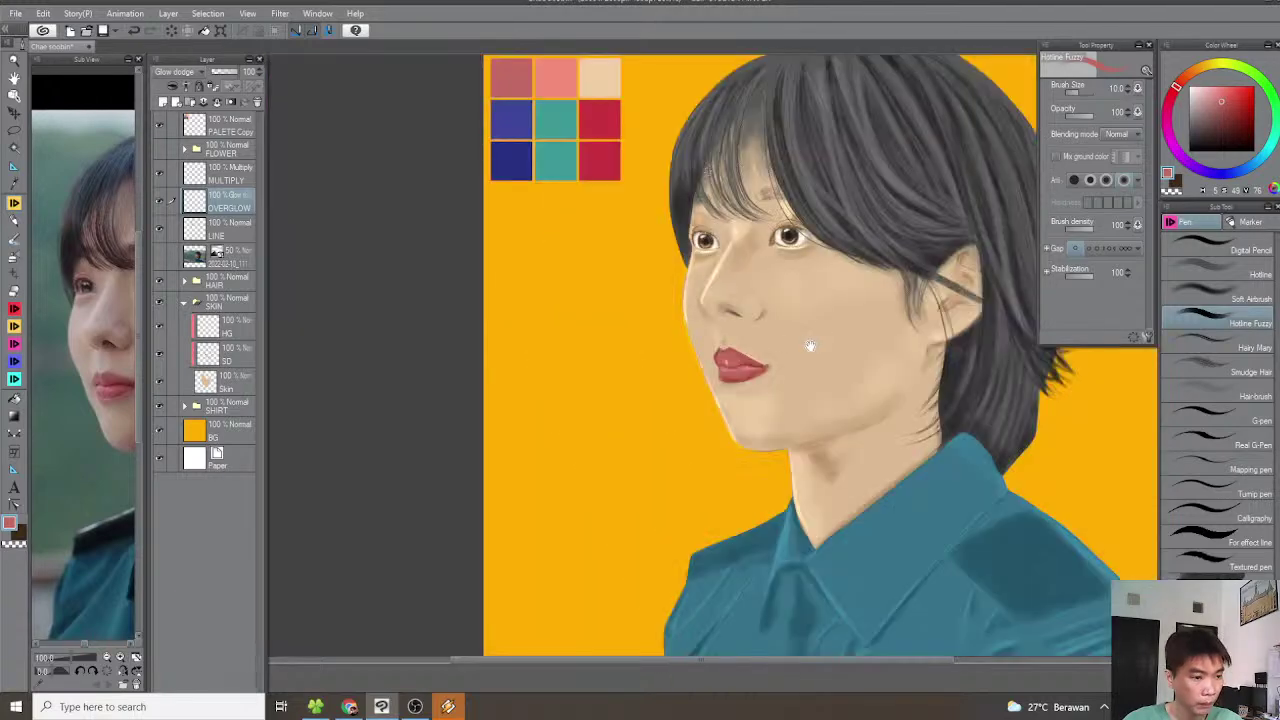
Show the shirt in the reference, sample the shirt blue and highlight the collar's upper edge beside the neck at size 25
drag(810, 346, 798, 392)
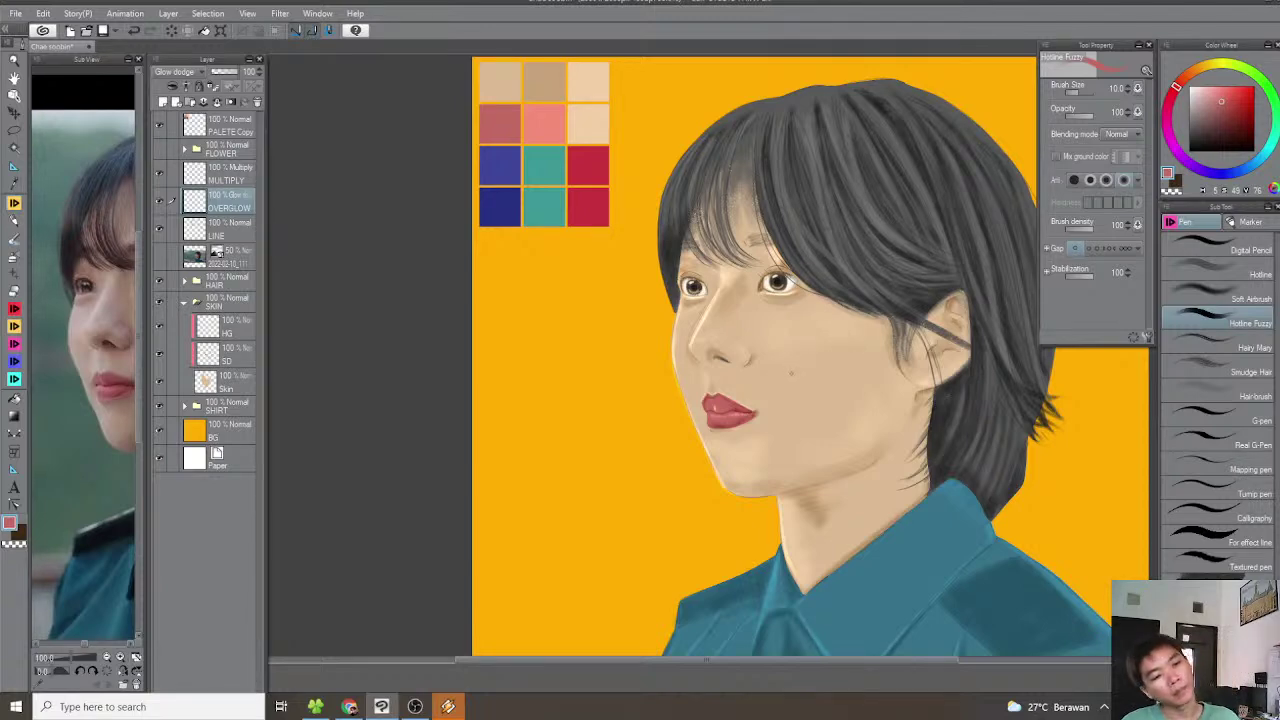
scroll(868, 352, down, 1)
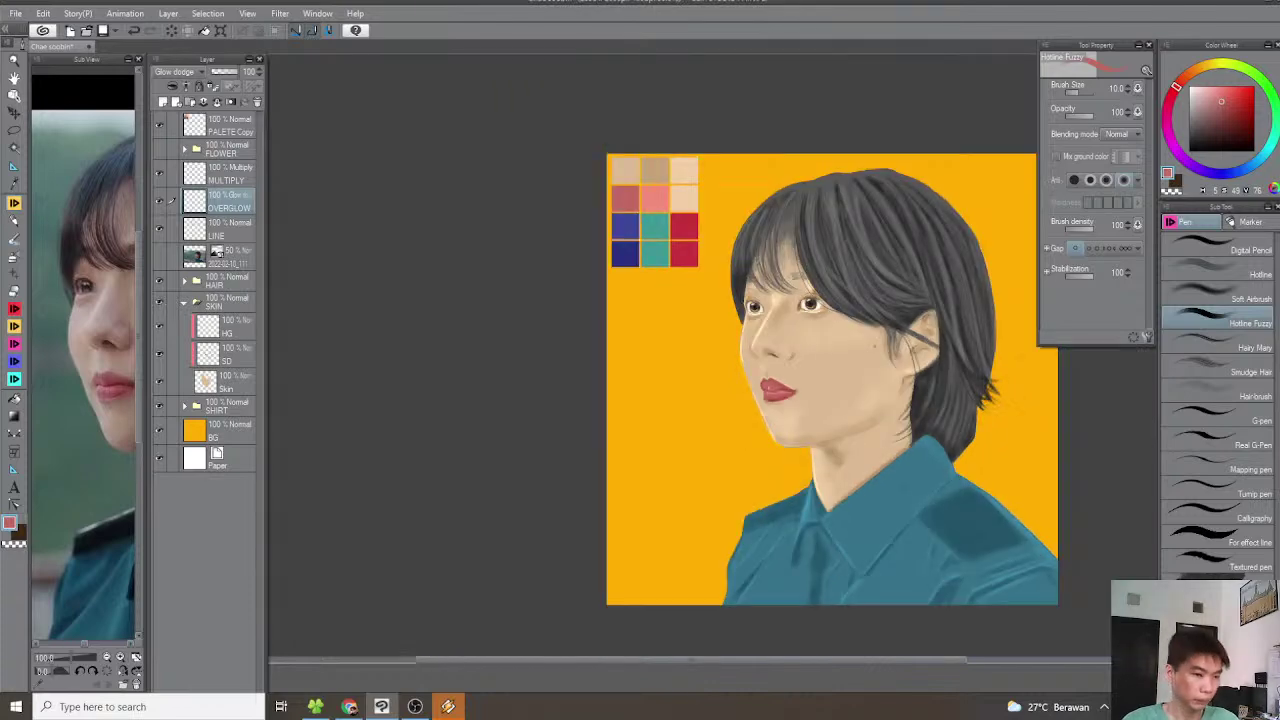
drag(829, 364, 730, 334)
drag(92, 530, 80, 503)
scroll(766, 457, up, 2)
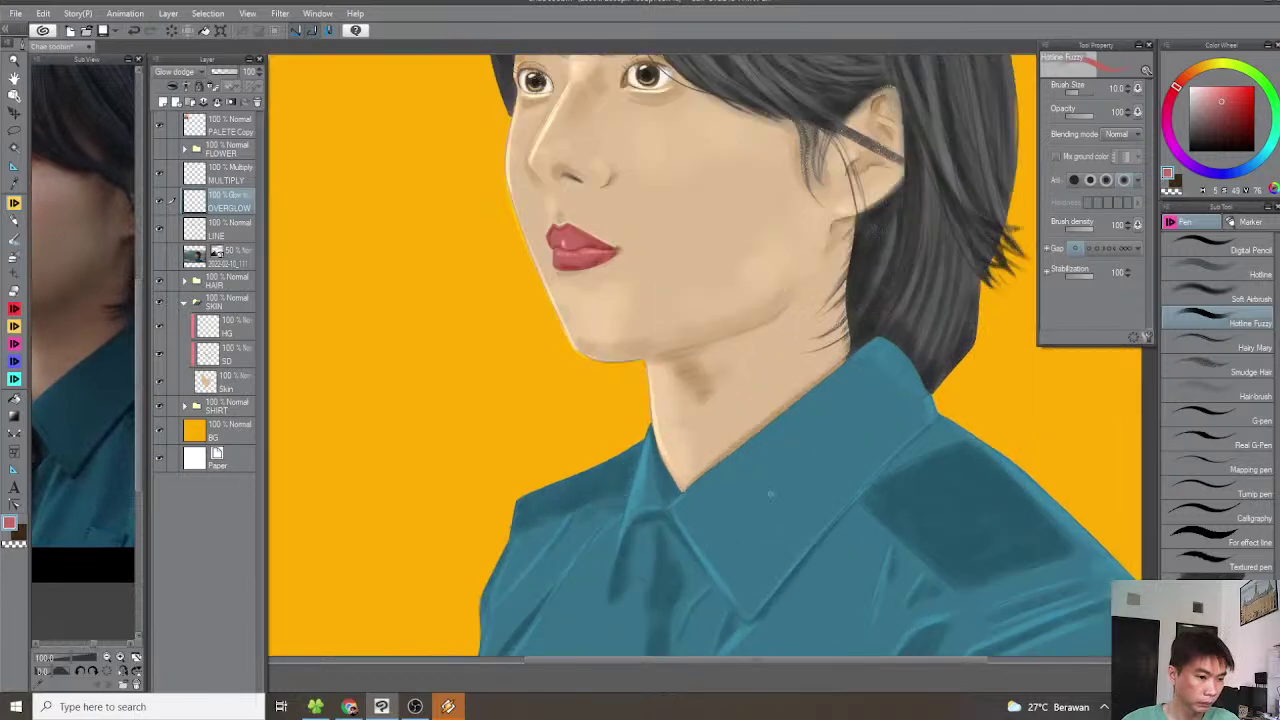
alt+click(768, 503)
drag(704, 494, 664, 448)
scroll(660, 447, up, 1)
scroll(657, 446, up, 2)
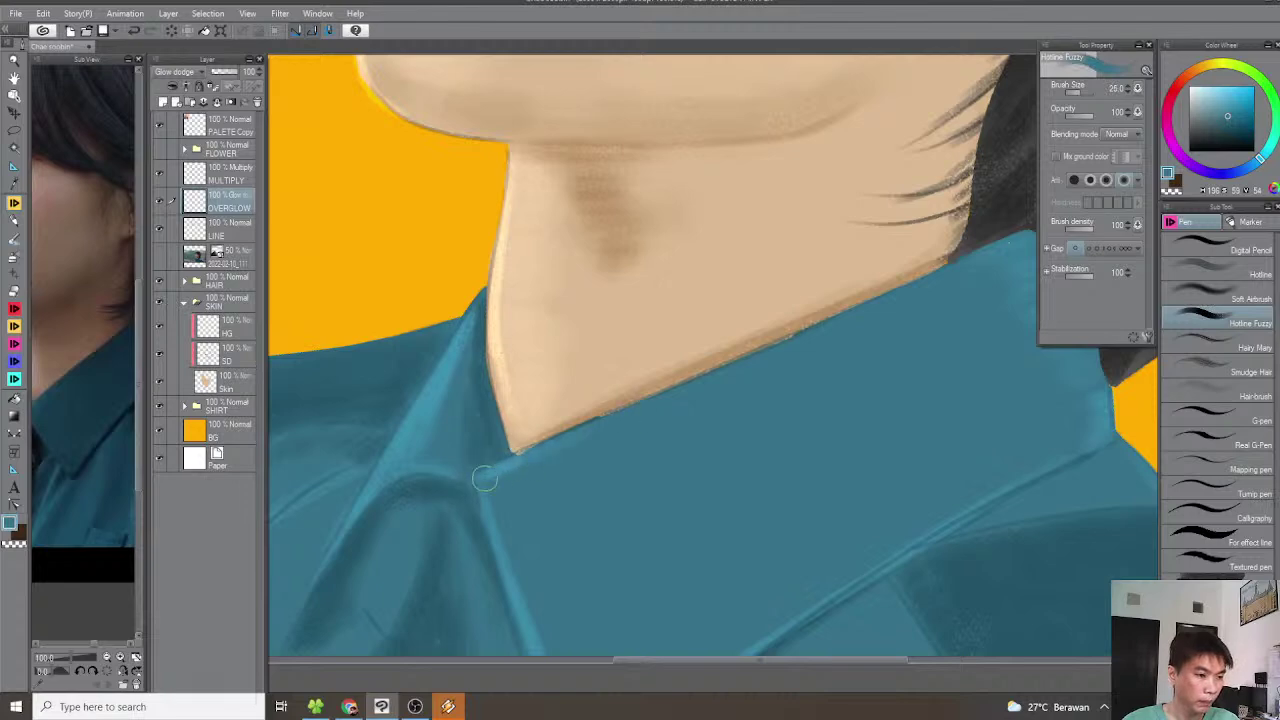
scroll(615, 440, down, 2)
key(^)
drag(532, 443, 734, 383)
scroll(734, 383, up, 2)
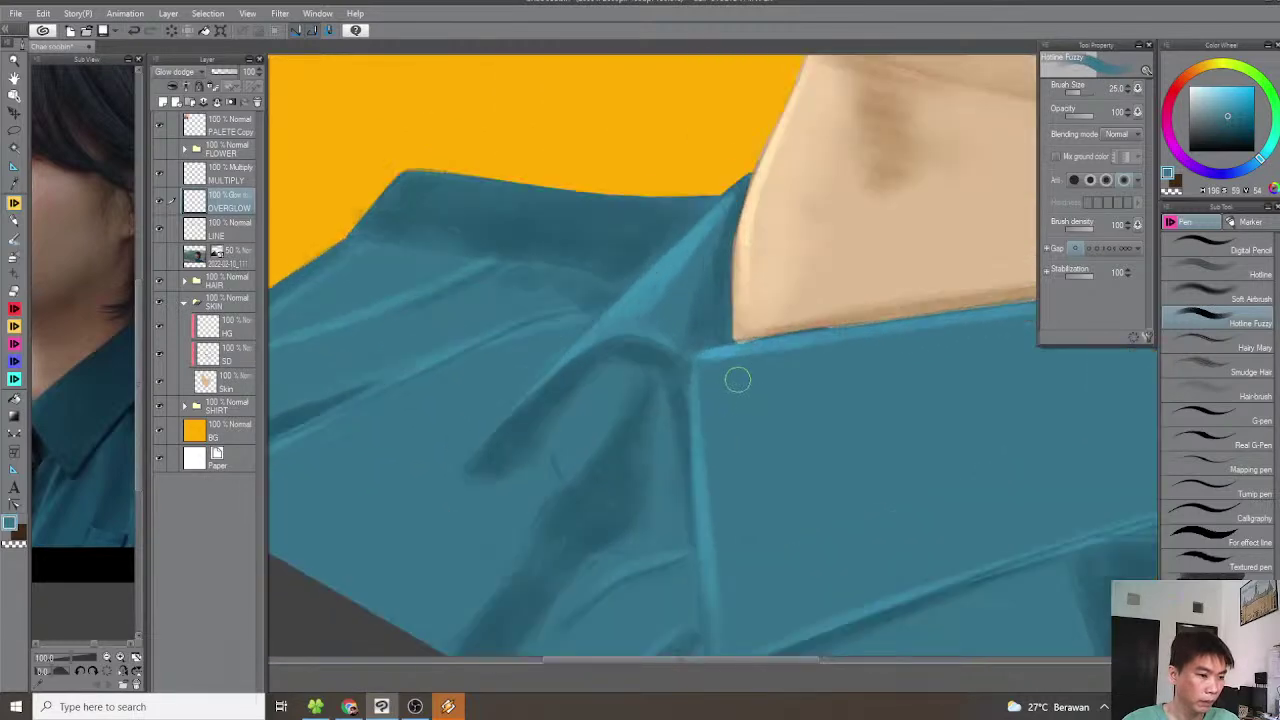
Highlight the near collar's front edge down to its tip and along its lower edge at size 25
key(^)
key(^)
key(^)
key(^)
drag(674, 441, 754, 352)
drag(740, 306, 541, 456)
key(-)
key(-)
key(-)
key(-)
drag(846, 454, 622, 471)
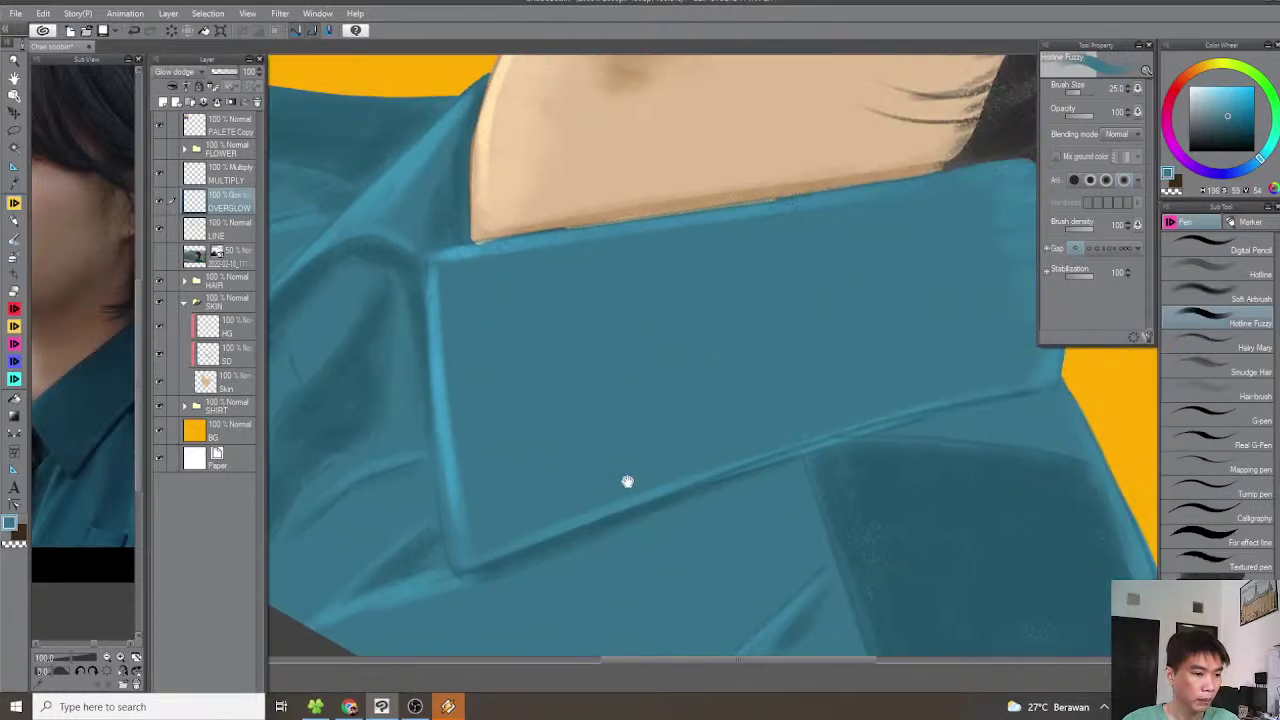
drag(474, 562, 892, 408)
drag(783, 444, 781, 488)
Brighten the far collar flap and the folds across the shirt front and far shoulder at size 25
drag(532, 384, 758, 472)
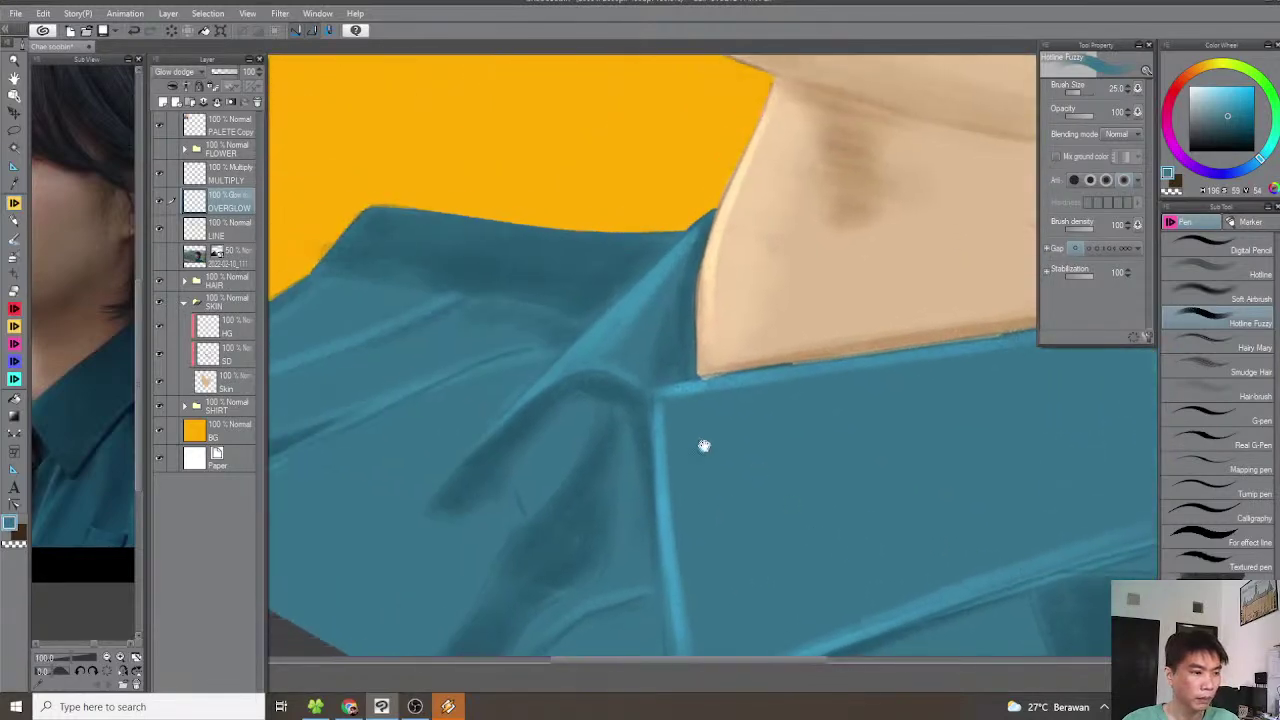
drag(630, 416, 763, 442)
scroll(782, 310, up, 1)
drag(852, 236, 579, 503)
mouse_move(680, 416)
mouse_down()
mouse_move(725, 414)
mouse_move(766, 442)
mouse_up()
drag(675, 429, 877, 411)
drag(776, 380, 512, 488)
key(ctrl+z)
drag(816, 374, 514, 492)
drag(446, 537, 648, 480)
drag(911, 249, 586, 394)
drag(646, 357, 589, 425)
drag(694, 314, 575, 368)
Add blue glow highlights along the near shoulder creases and sleeve folds below the dark shoulder patch at size 25
scroll(580, 450, down, 2)
key(ctrl+@)
scroll(698, 373, down, 1)
drag(722, 373, 527, 468)
drag(735, 425, 623, 443)
drag(674, 480, 665, 387)
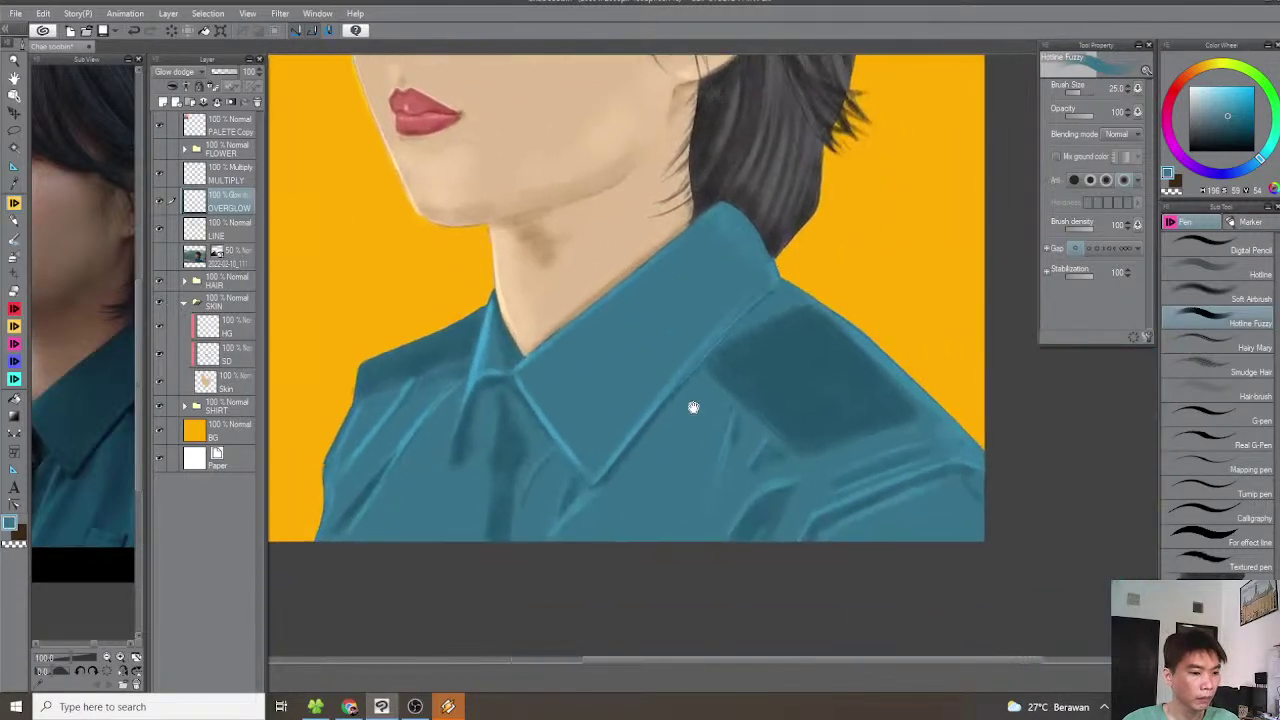
scroll(665, 387, up, 3)
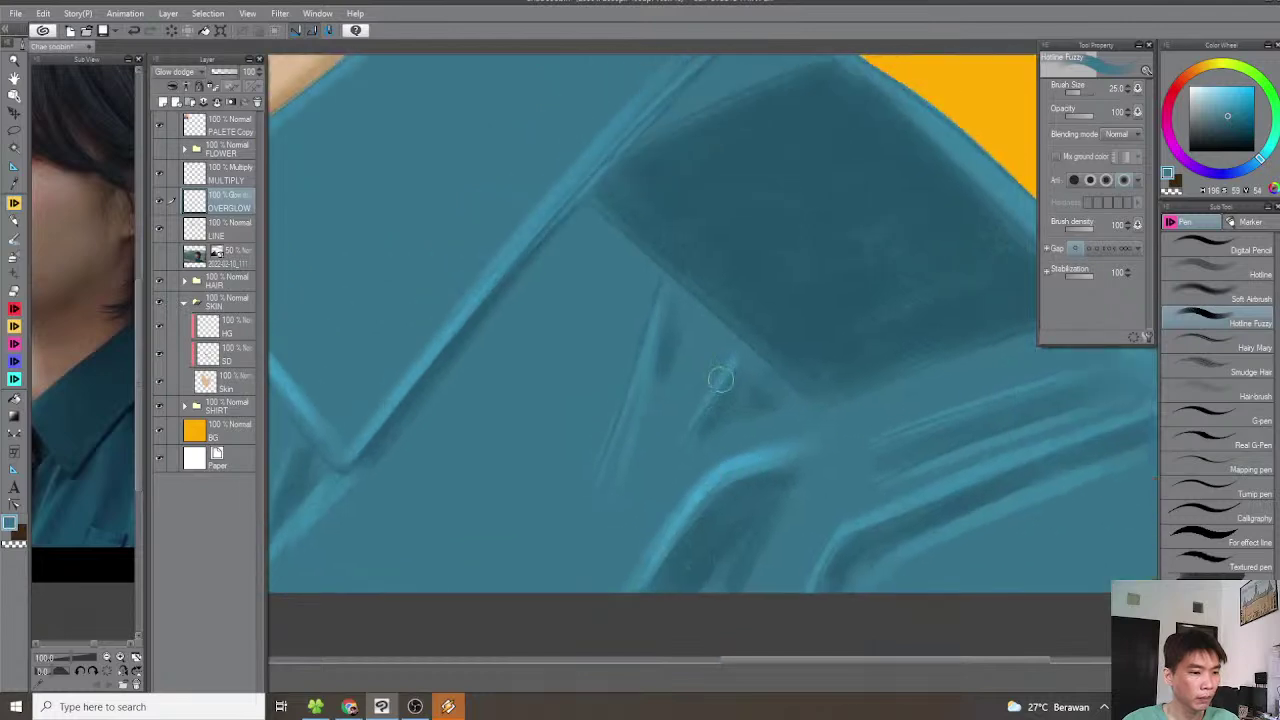
scroll(626, 417, down, 1)
drag(861, 391, 867, 389)
drag(698, 496, 873, 421)
drag(656, 546, 618, 500)
mouse_move(559, 567)
mouse_down()
mouse_move(724, 447)
mouse_move(826, 412)
mouse_up()
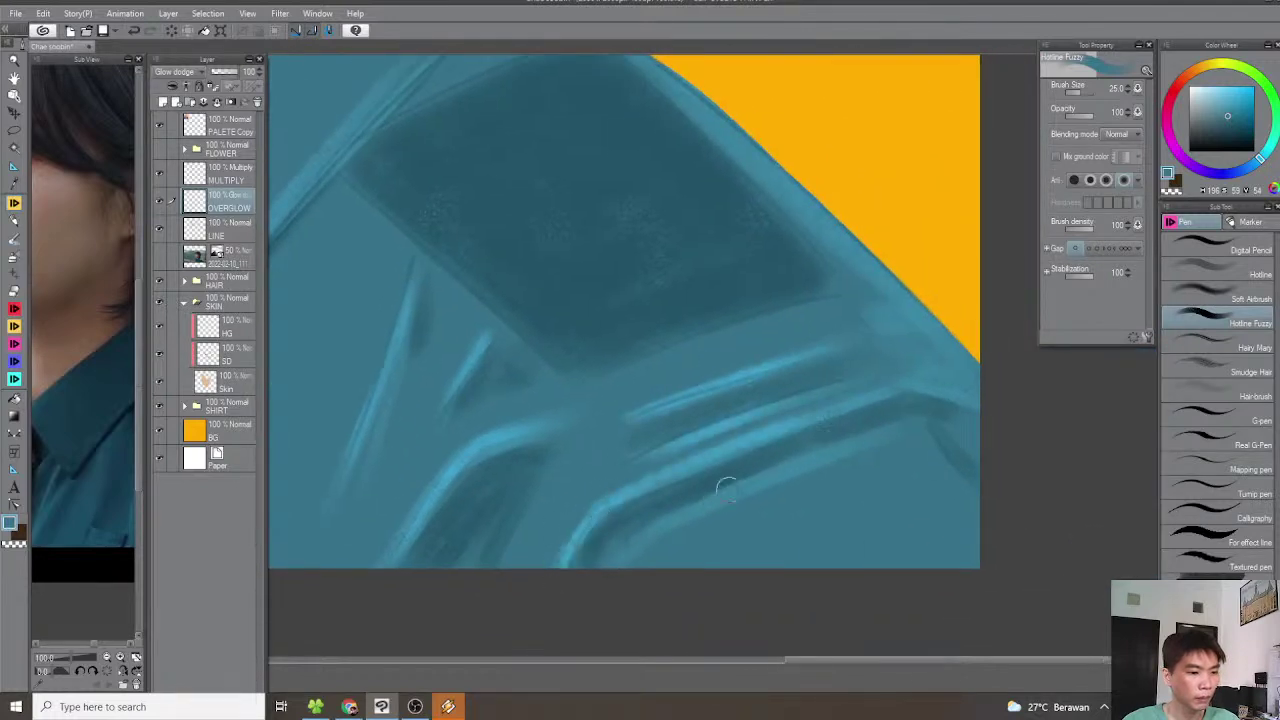
drag(712, 500, 834, 440)
drag(800, 451, 792, 511)
drag(760, 418, 711, 543)
Brighten the near shoulder's outer edge from the back of the collar down to the sleeve at size 25
key(minus)
key(minus)
key(minus)
key(minus)
drag(416, 415, 684, 290)
mouse_move(974, 230)
mouse_down()
mouse_move(676, 304)
mouse_move(958, 236)
mouse_up()
drag(385, 443, 692, 380)
Enlarge the brush to 60 and broaden the glow across the back end of the near collar
key(asciicircum)
key(asciicircum)
key(asciicircum)
key(asciicircum)
key(asciicircum)
drag(600, 279, 723, 343)
key(bracketright)
key(bracketright)
key(bracketright)
mouse_move(703, 277)
mouse_down()
mouse_move(680, 303)
mouse_move(691, 346)
mouse_move(752, 361)
mouse_move(780, 417)
mouse_move(758, 444)
mouse_move(935, 410)
mouse_move(817, 428)
mouse_move(772, 453)
mouse_up()
key(ctrl+minus)
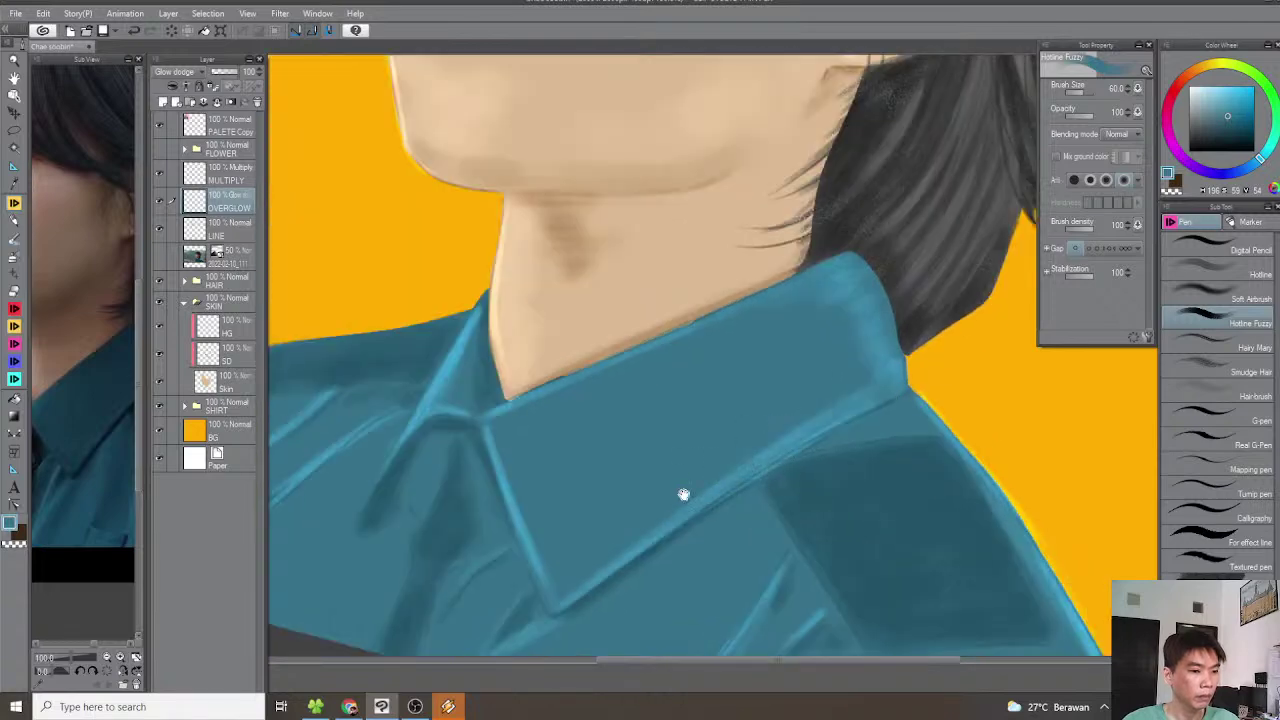
drag(700, 486, 720, 512)
scroll(690, 484, down, 1)
key(minus)
scroll(703, 469, down, 1)
scroll(689, 491, down, 2)
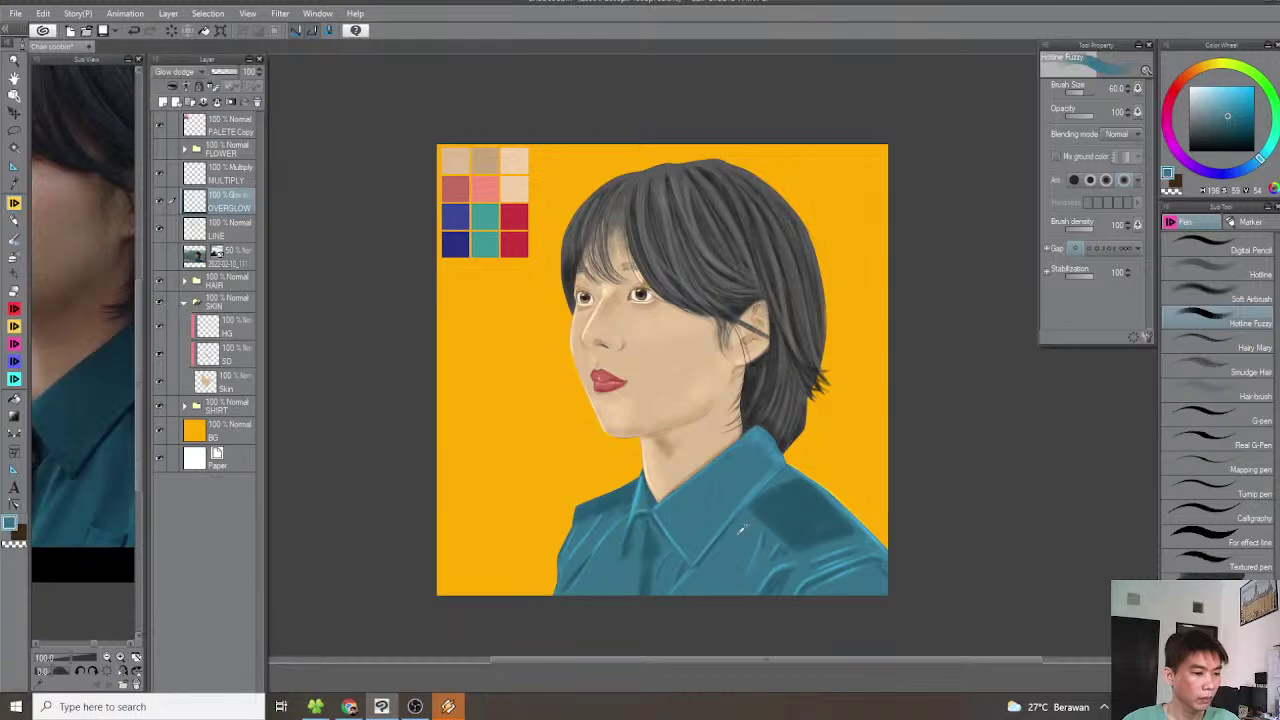
On the MULTIPLY layer, darken the near shoulder patch with the shirt blue at size 60 and then 100
click(228, 174)
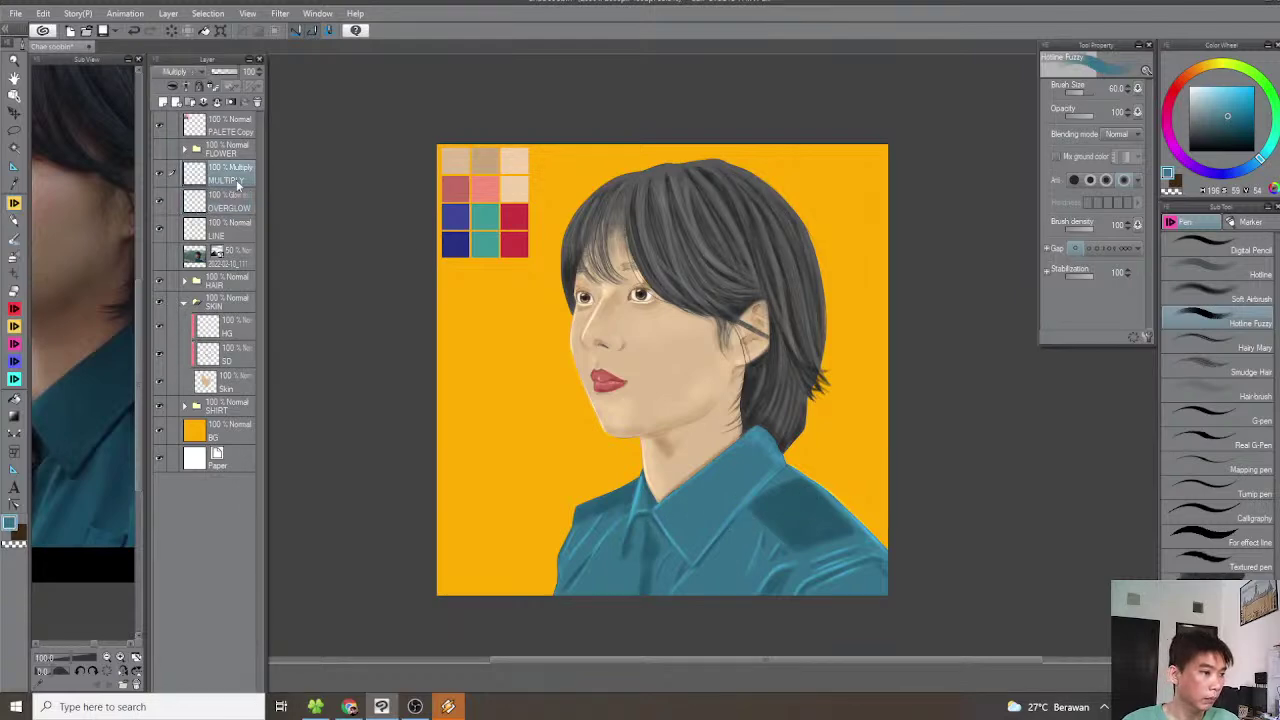
scroll(757, 500, up, 4)
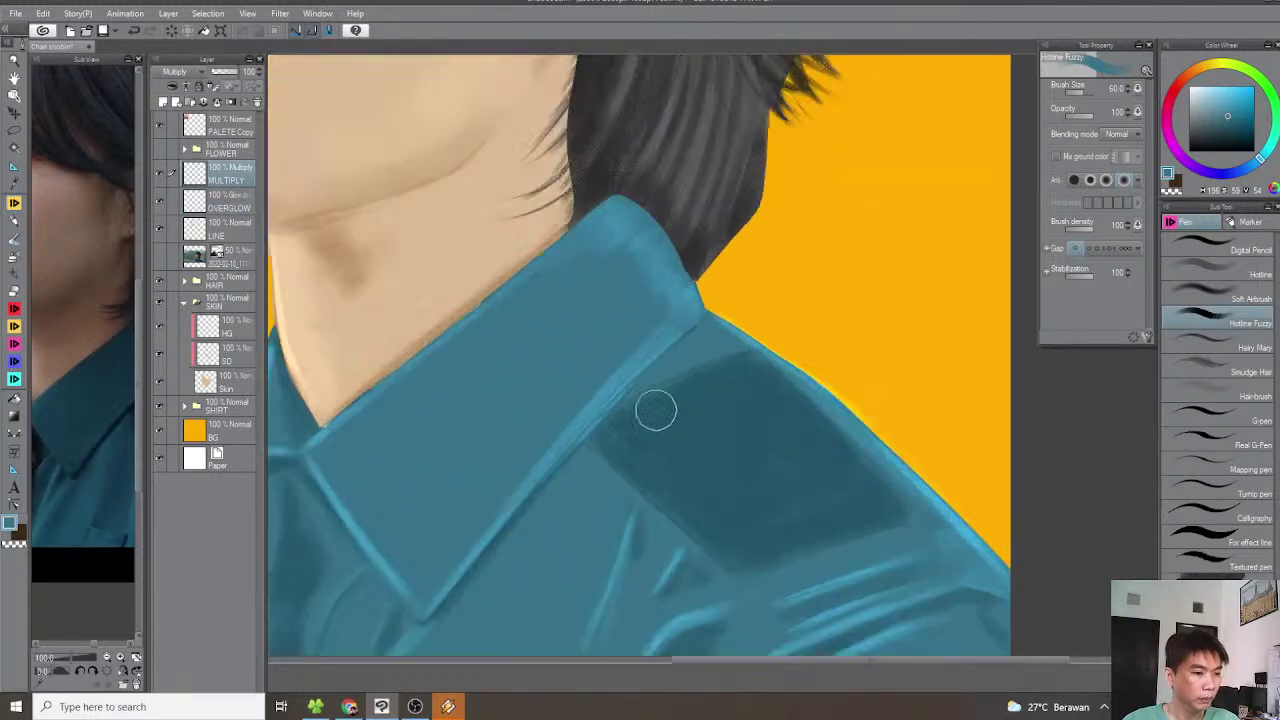
mouse_move(656, 411)
mouse_down()
mouse_move(765, 397)
mouse_move(733, 469)
mouse_move(744, 488)
mouse_move(788, 501)
mouse_move(859, 513)
mouse_up()
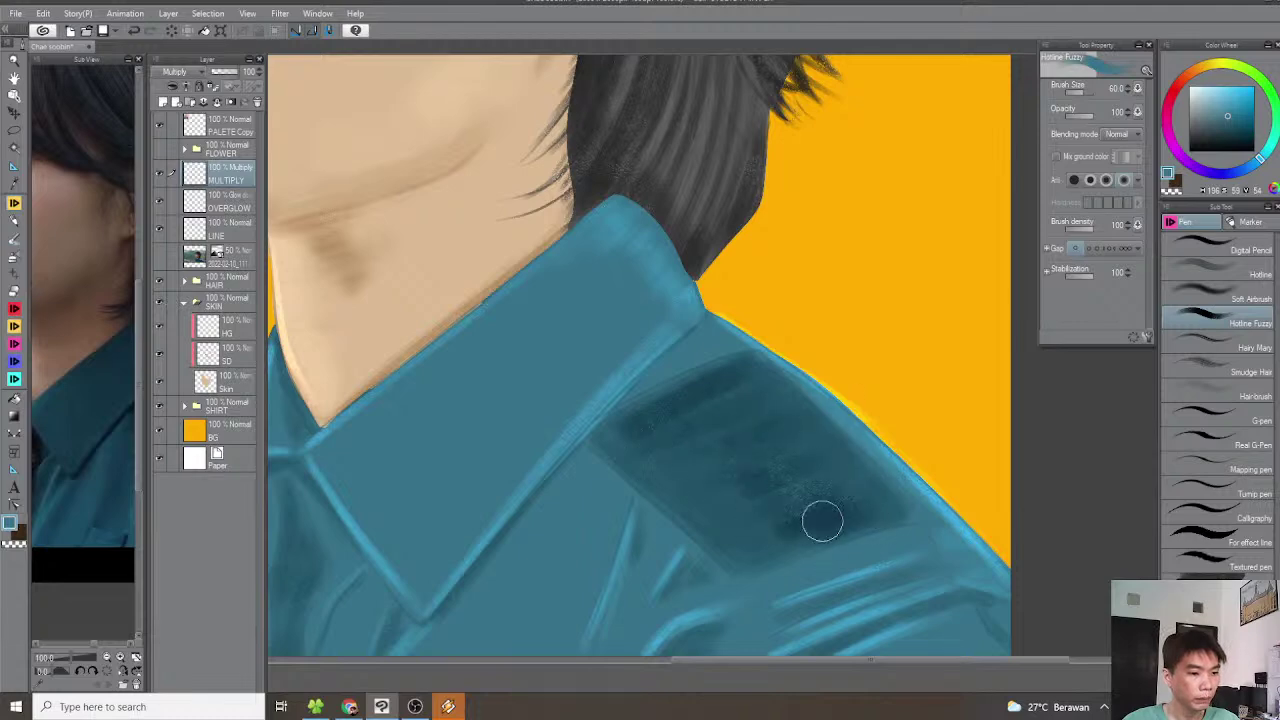
key(bracketright)
key(bracketright)
key(bracketright)
drag(676, 496, 763, 572)
mouse_move(662, 467)
mouse_down()
mouse_move(685, 397)
mouse_move(620, 435)
mouse_move(653, 457)
mouse_move(722, 468)
mouse_move(708, 497)
mouse_move(701, 429)
mouse_move(758, 393)
mouse_move(887, 512)
mouse_move(756, 522)
mouse_move(792, 435)
mouse_move(707, 455)
mouse_move(734, 420)
mouse_up()
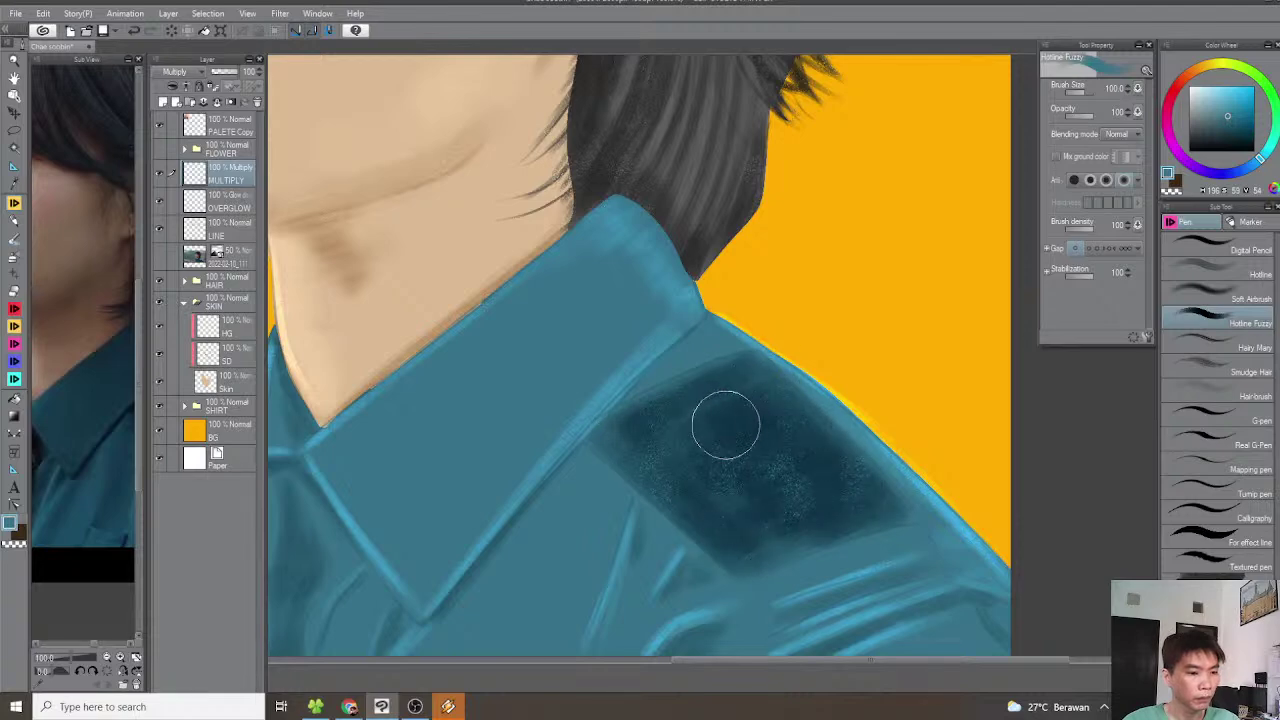
Darken the far shoulder panel on the MULTIPLY layer, reducing the brush size towards its edges
scroll(738, 440, down, 3)
drag(638, 437, 712, 451)
scroll(670, 441, up, 2)
mouse_move(541, 438)
mouse_down()
mouse_move(610, 414)
mouse_move(537, 454)
mouse_move(580, 428)
mouse_up()
scroll(562, 450, up, 1)
key(bracketleft)
key(bracketleft)
drag(505, 463, 491, 493)
Reduce the brush to 25 and deepen the shadows inside the collar beside the neck and beneath the far collar flap
scroll(742, 425, up, 1)
key(bracketleft)
key(bracketleft)
mouse_move(657, 355)
mouse_down()
mouse_move(694, 451)
mouse_move(680, 420)
mouse_move(688, 442)
mouse_up()
key(bracketleft)
key(bracketleft)
key(bracketleft)
drag(659, 312, 668, 388)
mouse_move(697, 469)
mouse_down()
mouse_move(678, 380)
mouse_move(583, 469)
mouse_move(579, 496)
mouse_up()
drag(680, 417, 740, 514)
scroll(740, 512, down, 1)
scroll(755, 496, down, 4)
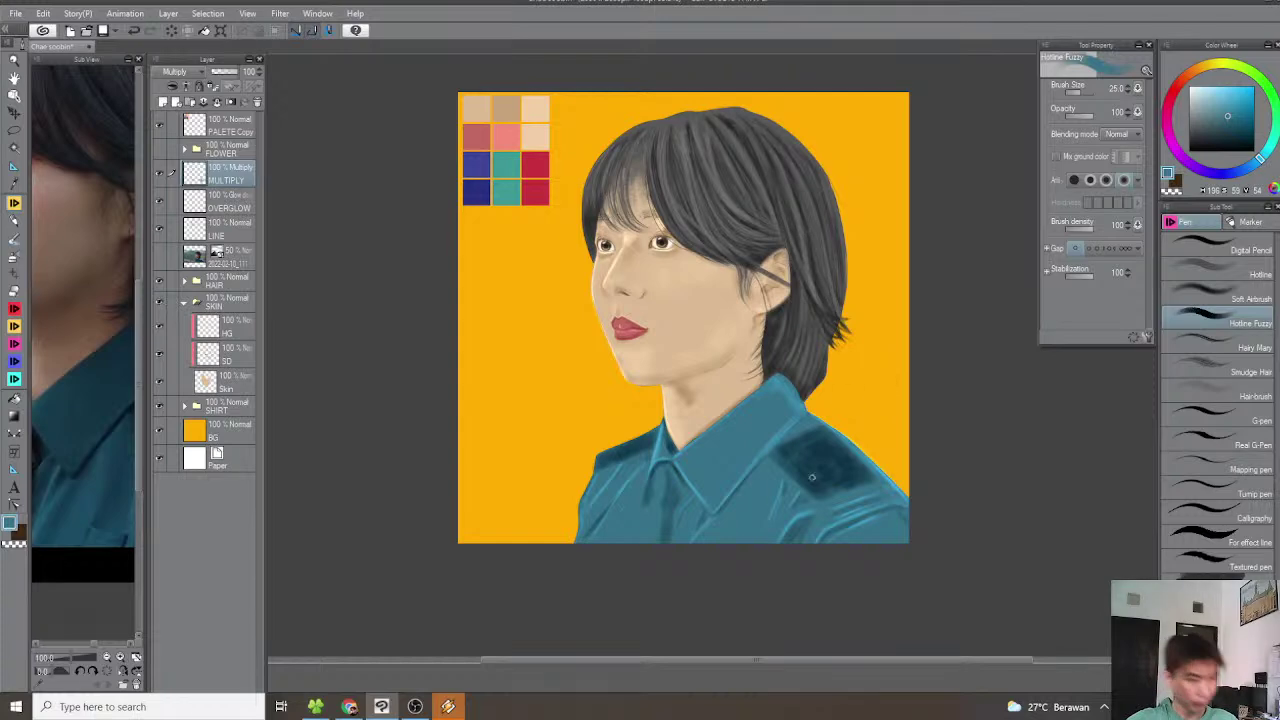
Deepen the shadows inside the near sleeve and chest folds below the shoulder patch at size 25
scroll(812, 467, up, 5)
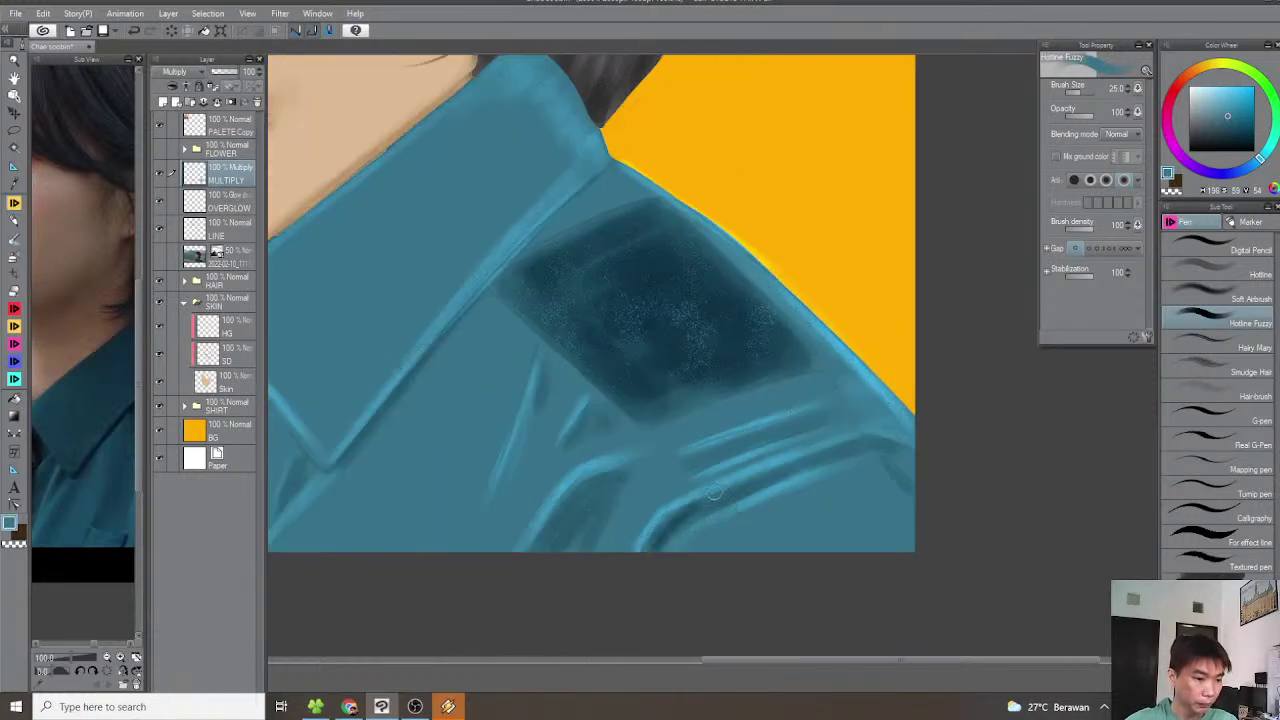
drag(628, 512, 640, 531)
drag(546, 563, 612, 503)
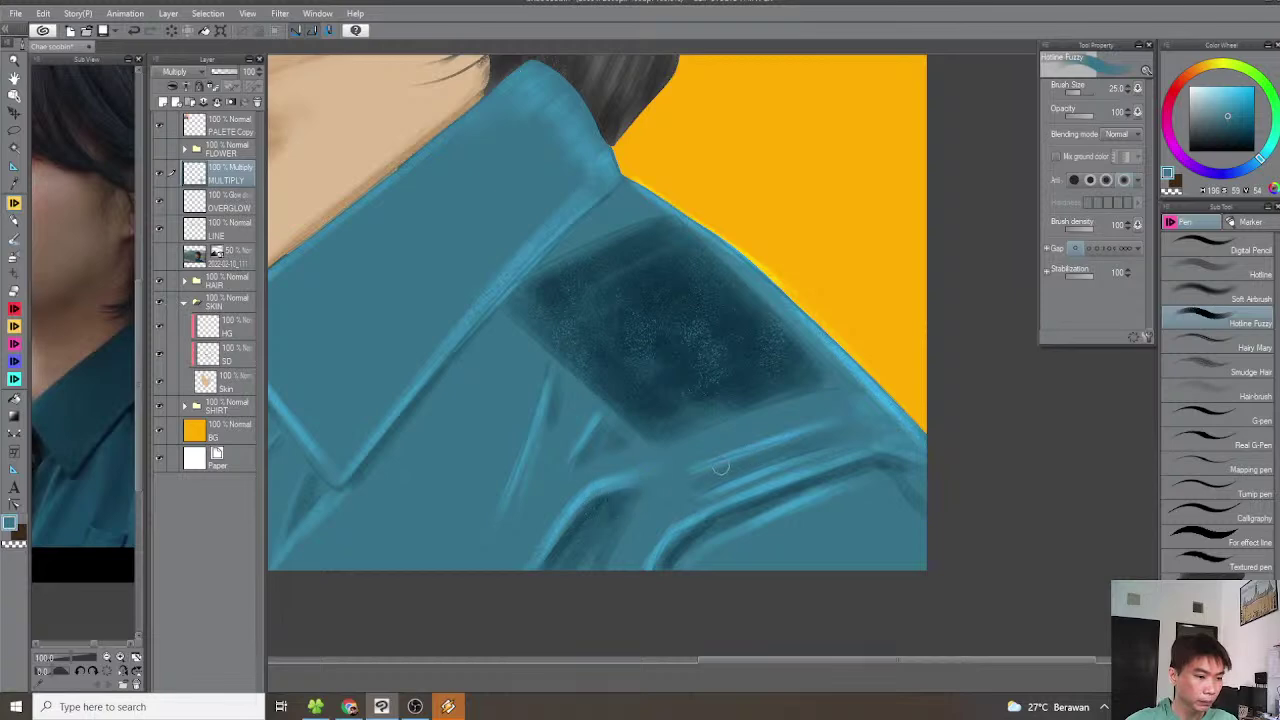
scroll(729, 464, down, 6)
scroll(706, 472, up, 3)
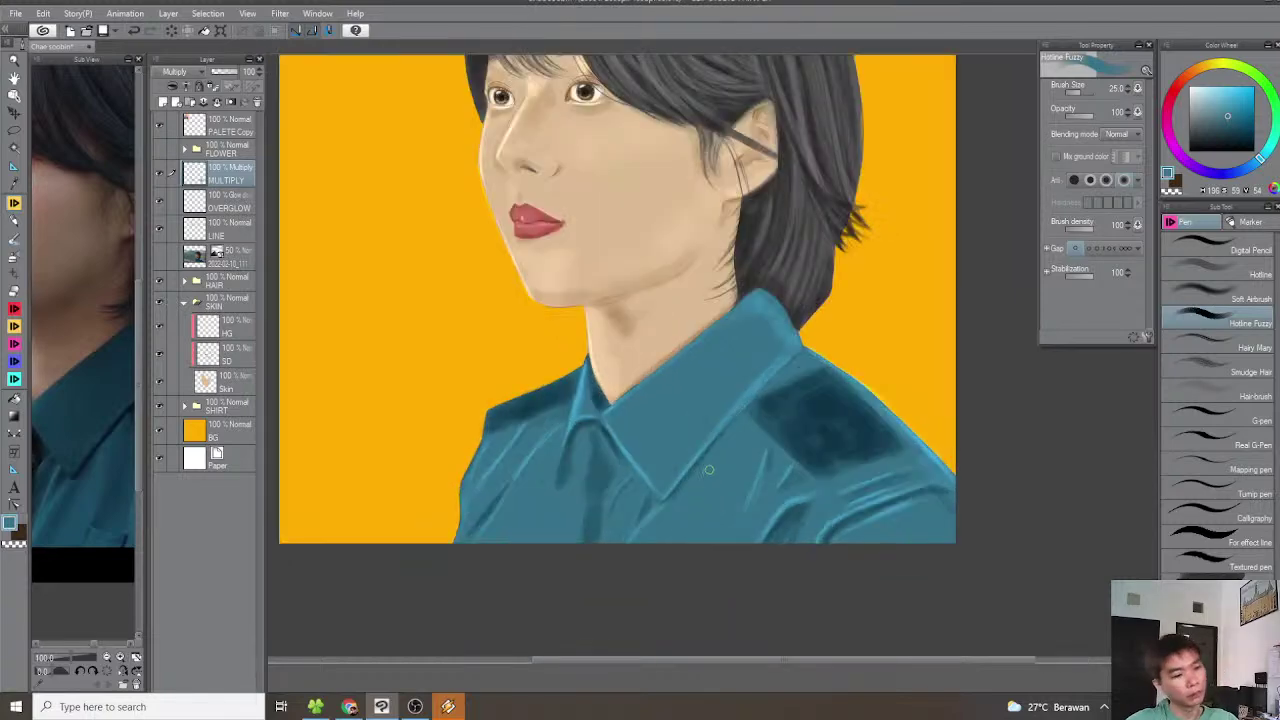
Darken the shadow beneath the near collar's lower edge and the creases beside its tip at size 25
scroll(706, 472, up, 6)
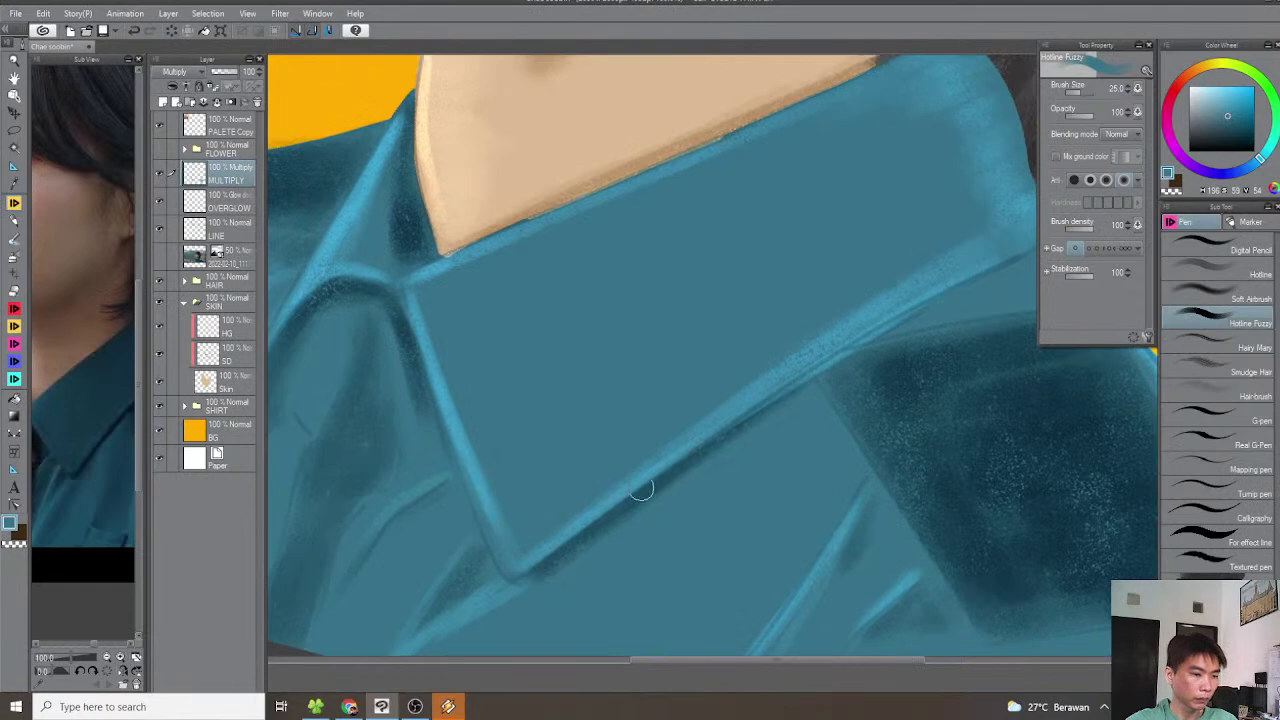
drag(734, 431, 794, 397)
drag(636, 507, 614, 514)
mouse_move(452, 574)
mouse_down()
mouse_move(577, 526)
mouse_move(568, 556)
mouse_up()
drag(619, 498, 604, 531)
mouse_move(604, 496)
mouse_down()
mouse_move(631, 537)
mouse_move(543, 519)
mouse_up()
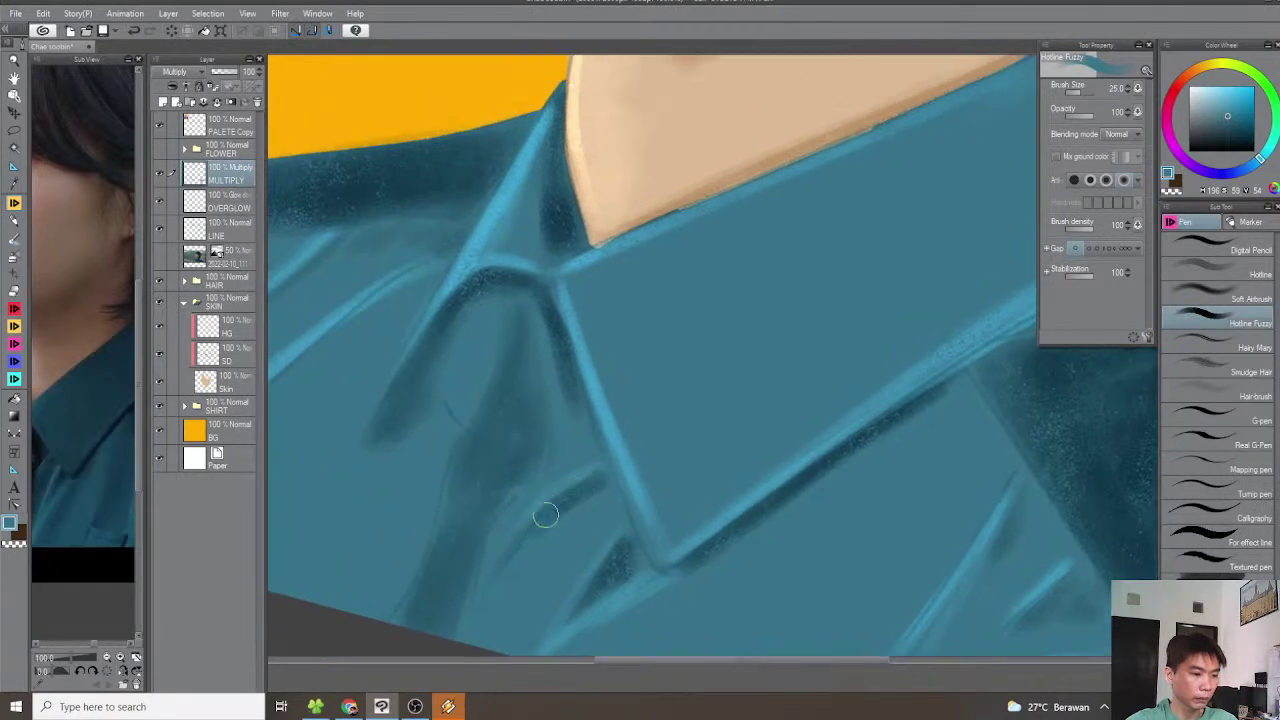
Darken the diagonal creases on the far side of the shirt below the far shoulder at size 25
scroll(541, 518, down, 4)
scroll(566, 507, up, 1)
scroll(424, 572, up, 3)
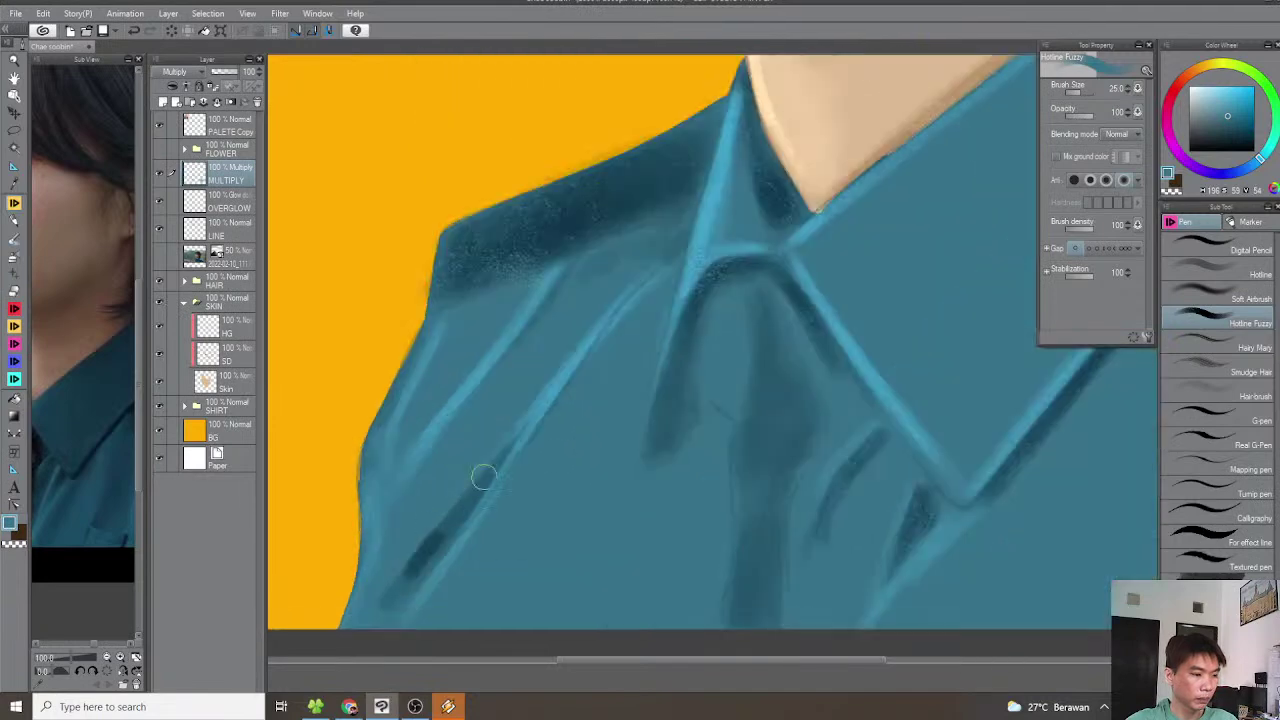
scroll(495, 470, up, 2)
mouse_move(596, 374)
mouse_down()
mouse_move(669, 349)
mouse_move(688, 388)
mouse_up()
drag(503, 413, 437, 511)
scroll(499, 485, down, 5)
drag(656, 438, 651, 487)
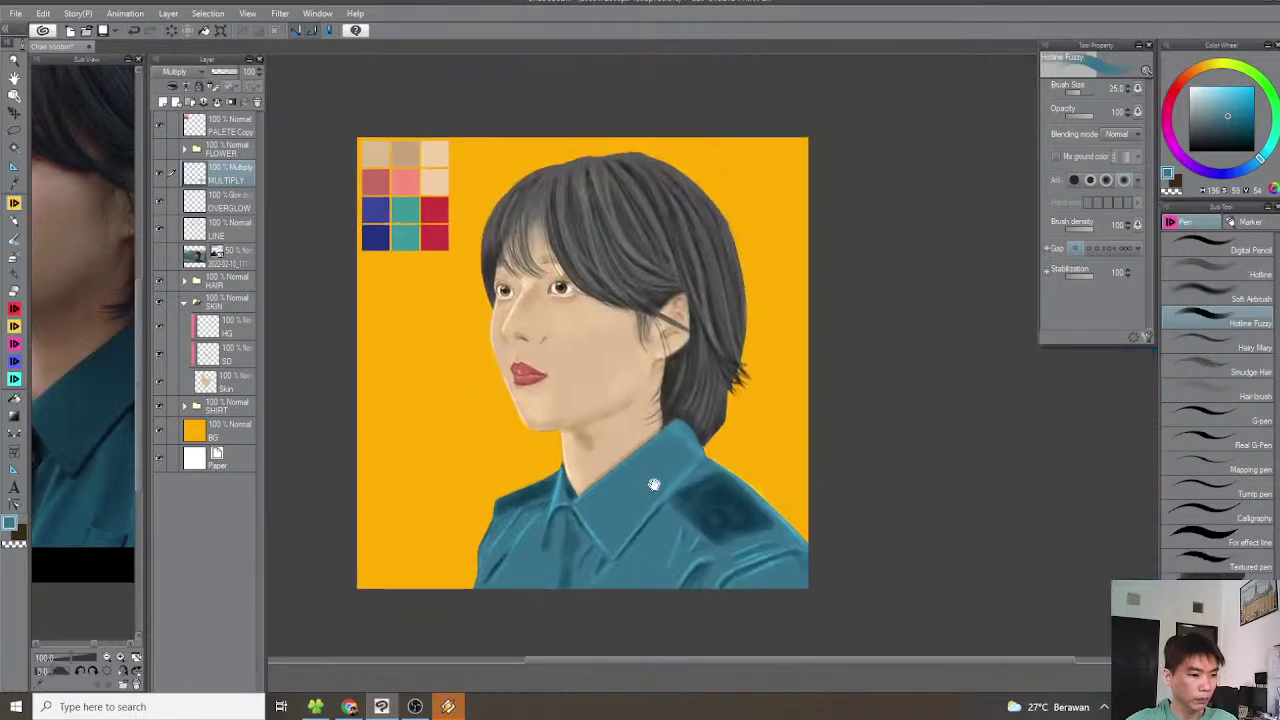
scroll(768, 470, down, 2)
scroll(826, 486, up, 2)
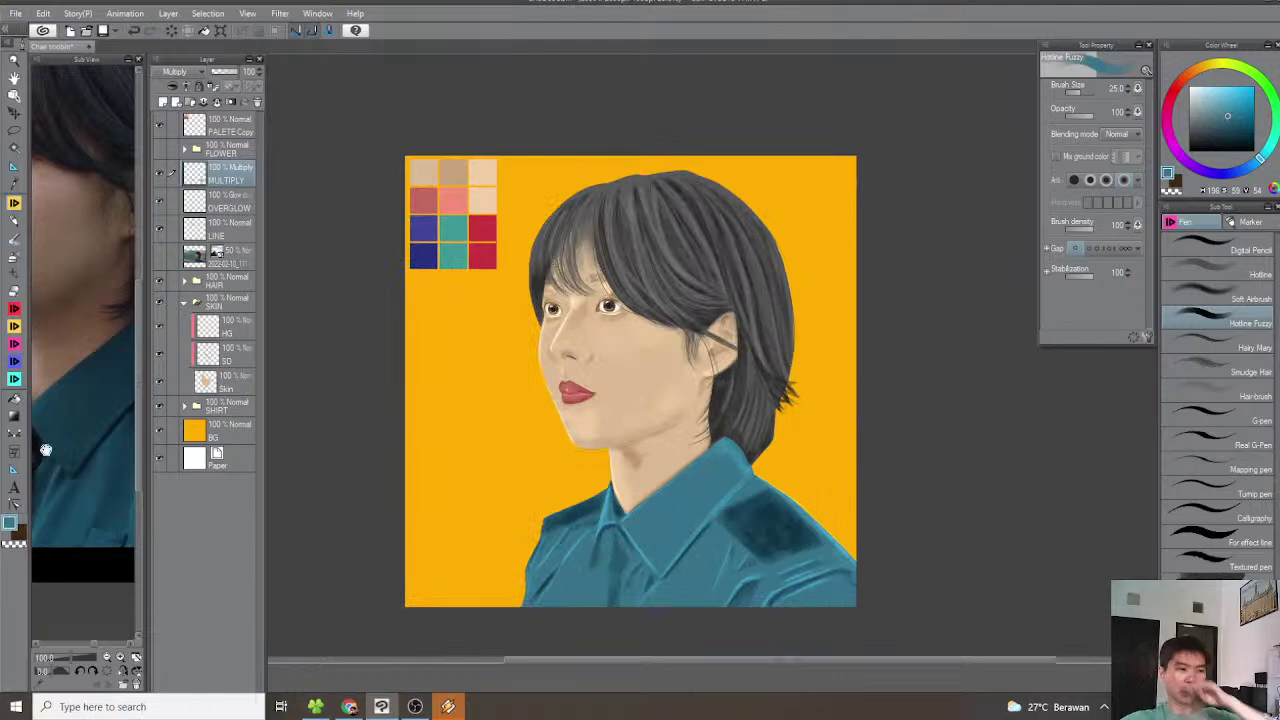
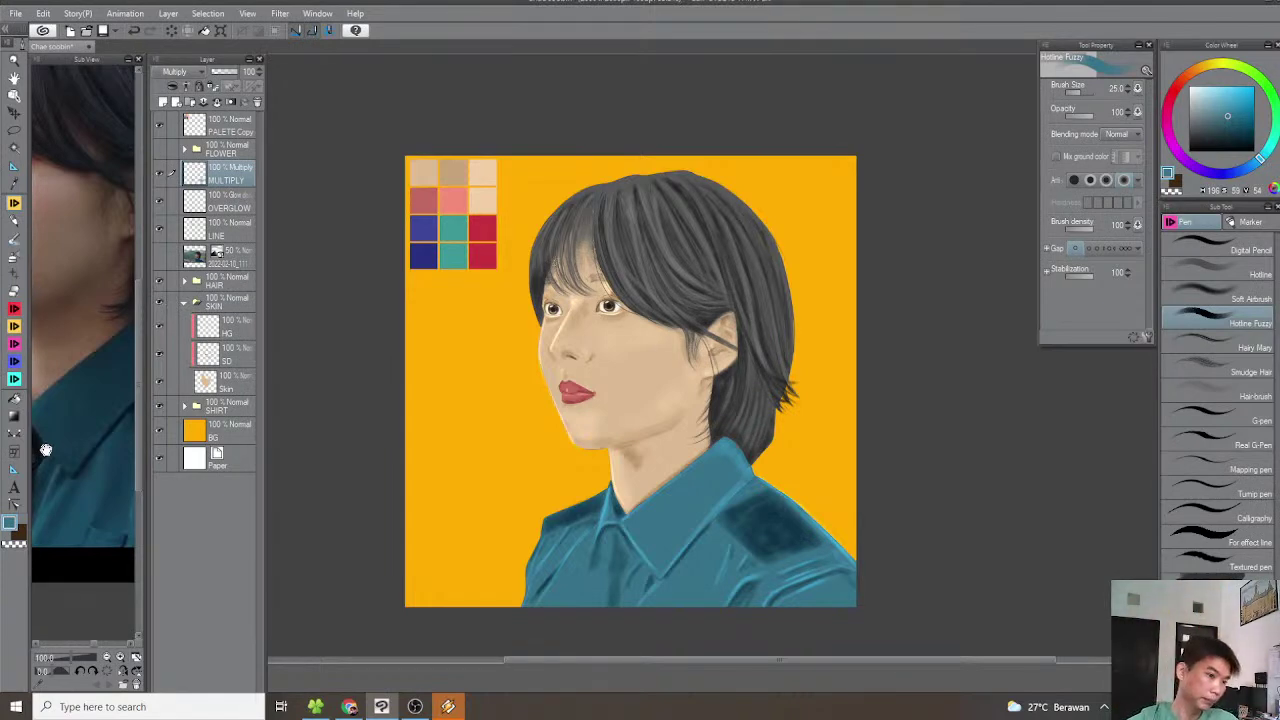
On the OVERGLOW layer, sample the skin tone and paint a glowing rim along the far cheek contour towards the chin at size 10
key(ctrl+plus)
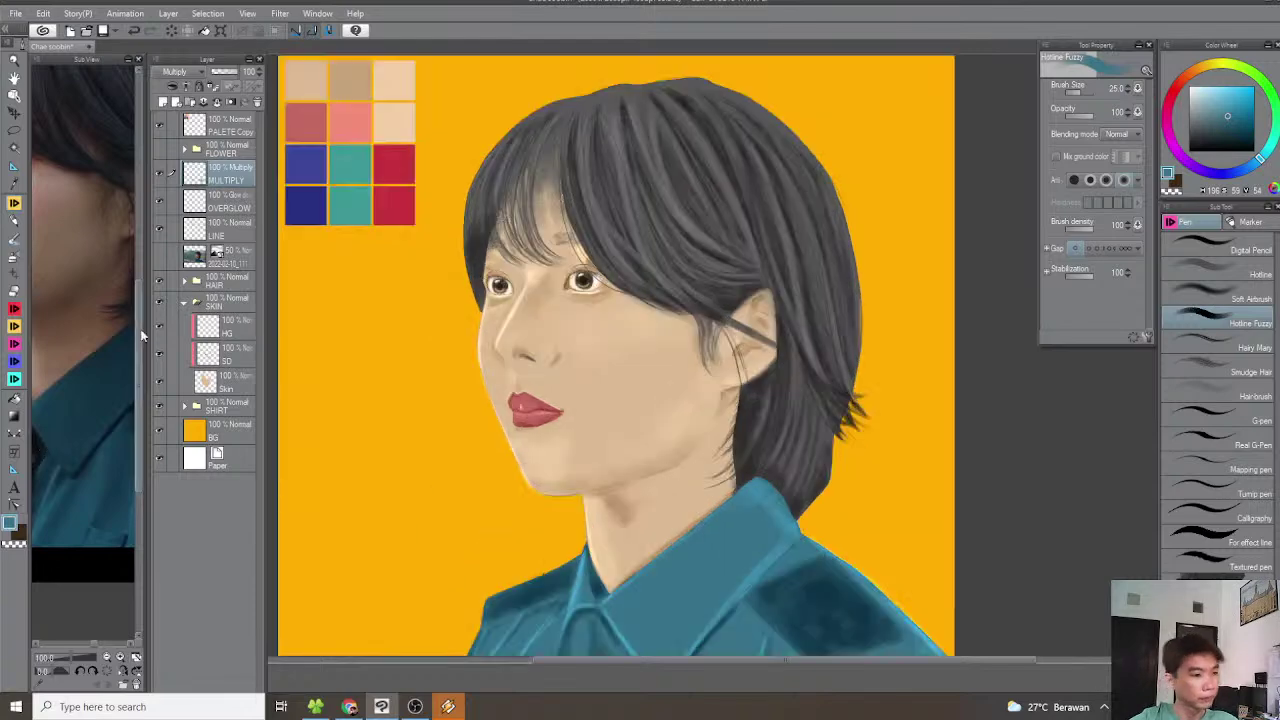
drag(322, 336, 354, 360)
key(ctrl+plus)
key(ctrl+plus)
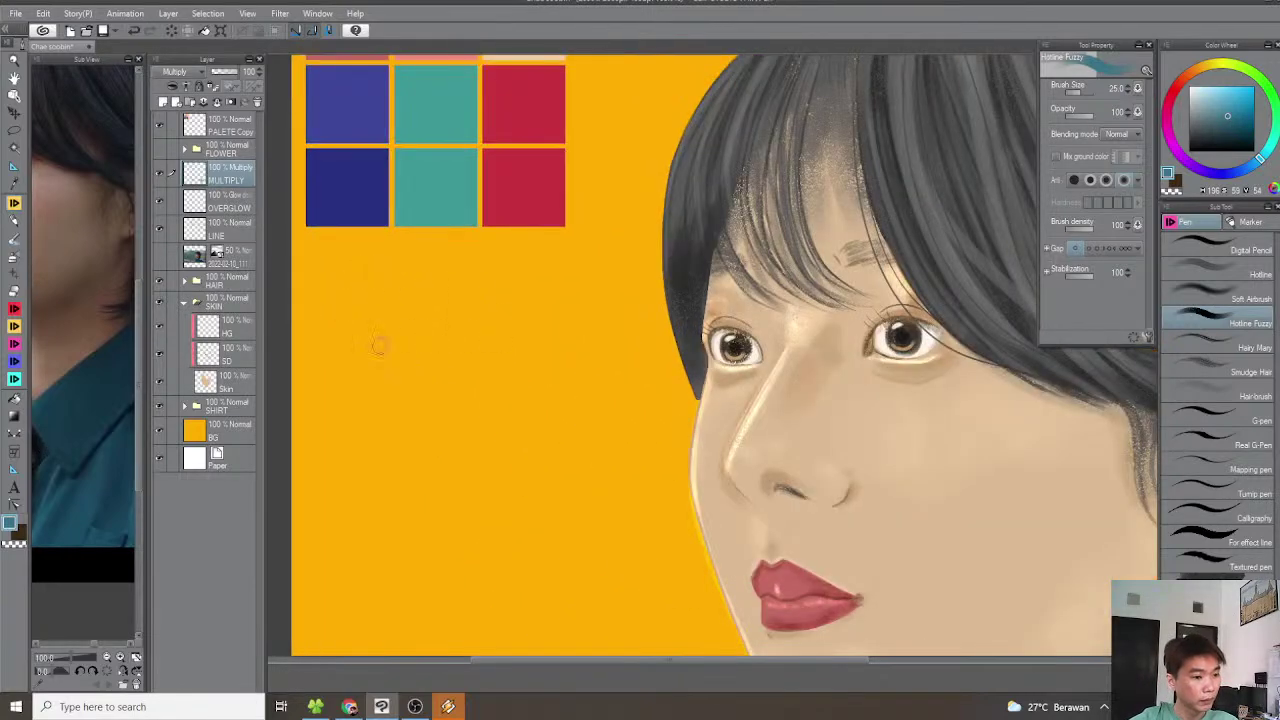
click(222, 209)
key(asciicircum)
key(asciicircum)
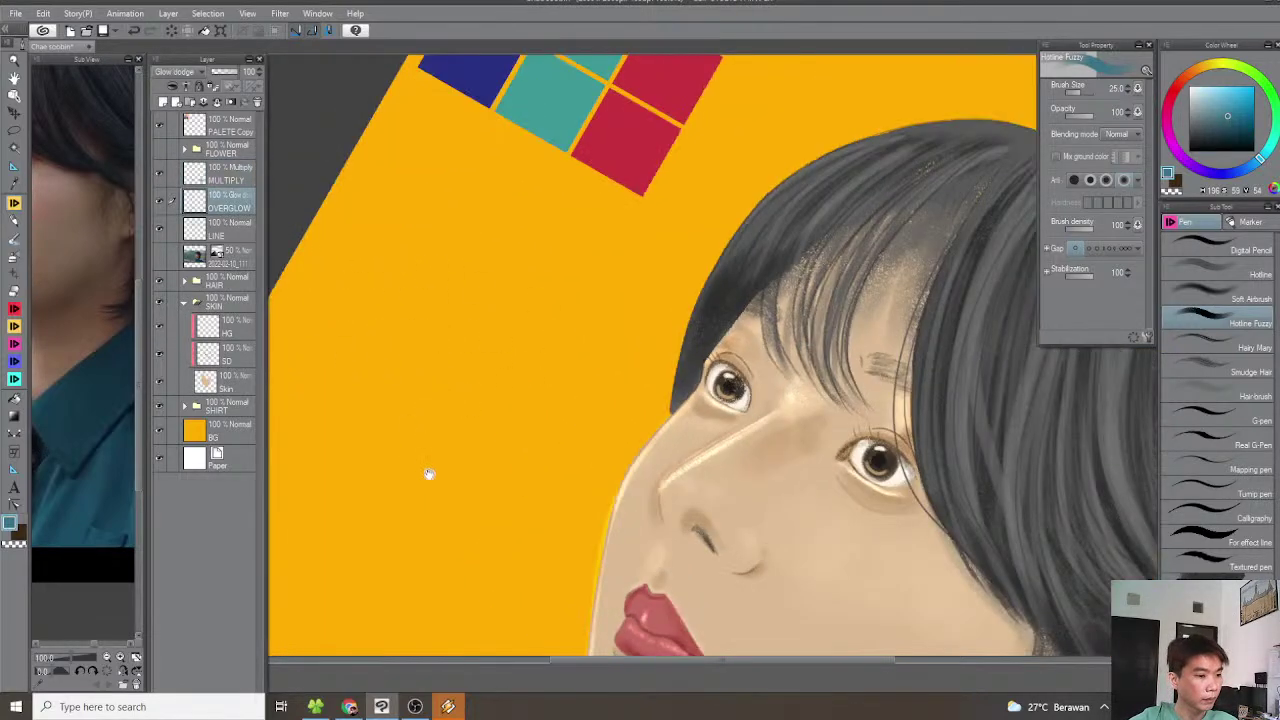
drag(426, 466, 500, 320)
key(asciicircum)
key(ctrl+plus)
key(ctrl+plus)
key(asciicircum)
alt+click(658, 350)
key(asciicircum)
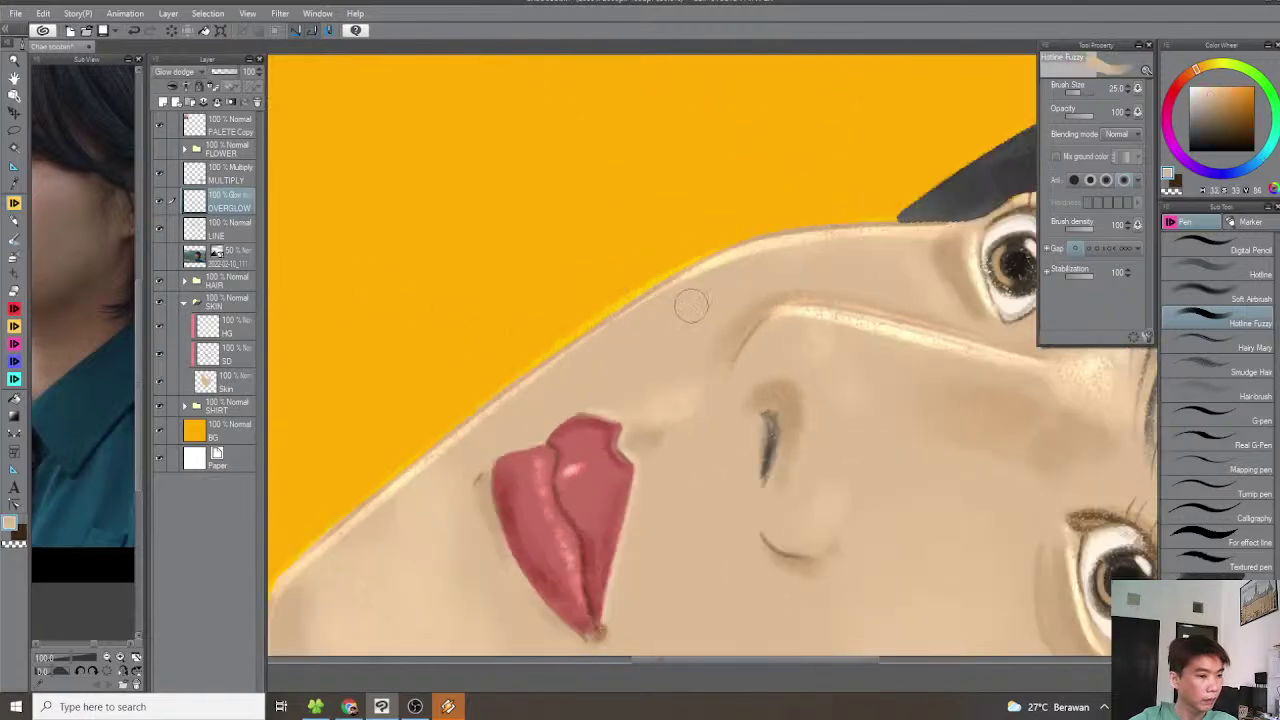
key(bracketleft)
key(bracketleft)
key(bracketleft)
key(bracketleft)
drag(683, 271, 554, 354)
key(ctrl+z)
mouse_move(747, 250)
mouse_down()
mouse_move(690, 271)
mouse_move(441, 438)
mouse_up()
mouse_move(488, 401)
mouse_down()
mouse_move(630, 316)
mouse_move(438, 472)
mouse_up()
drag(567, 369, 537, 389)
key(ctrl+z)
mouse_move(626, 327)
mouse_down()
mouse_move(475, 433)
mouse_move(409, 500)
mouse_move(523, 370)
mouse_move(487, 457)
mouse_up()
Extend the glowing skin rim up the far cheek contour to the hair beside the far eye at size 10
mouse_move(1015, 60)
mouse_down()
mouse_move(924, 160)
mouse_move(646, 326)
mouse_move(604, 337)
mouse_up()
drag(545, 368, 678, 297)
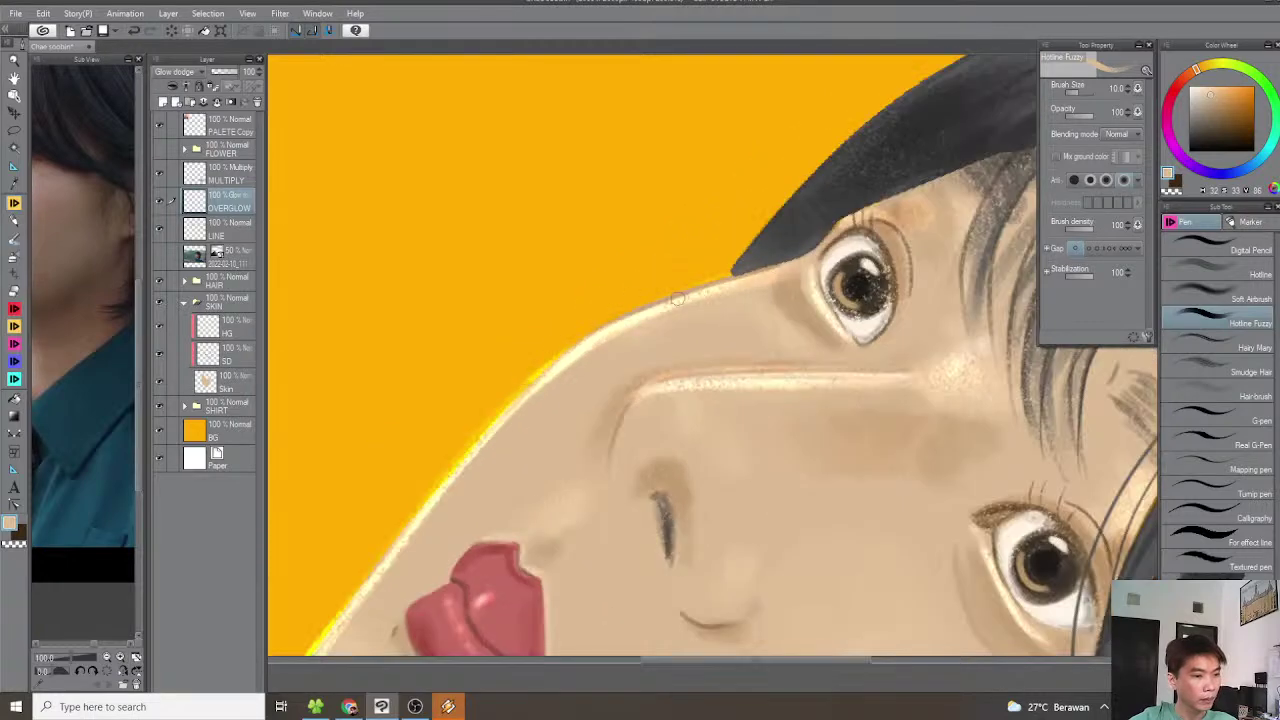
mouse_move(762, 267)
mouse_down()
mouse_move(622, 318)
mouse_move(655, 306)
mouse_up()
scroll(690, 297, down, 3)
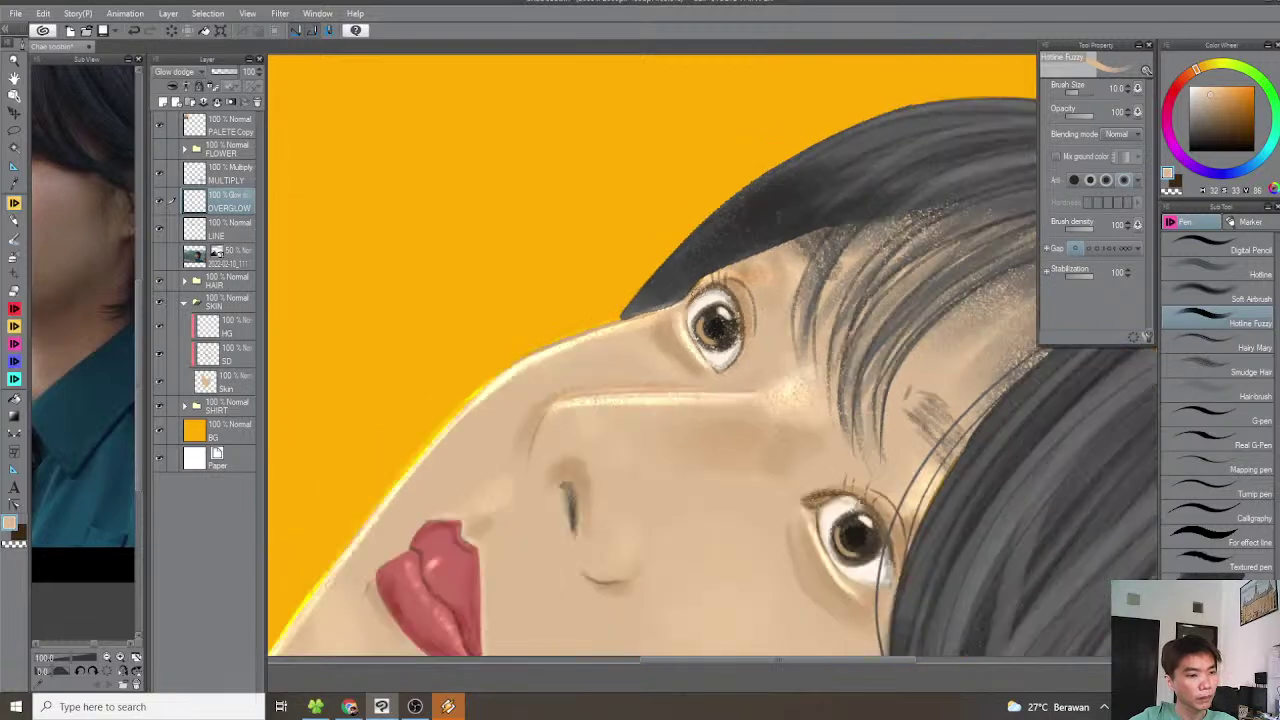
key(minus)
key(minus)
key(minus)
key(minus)
scroll(690, 292, down, 1)
drag(732, 322, 659, 283)
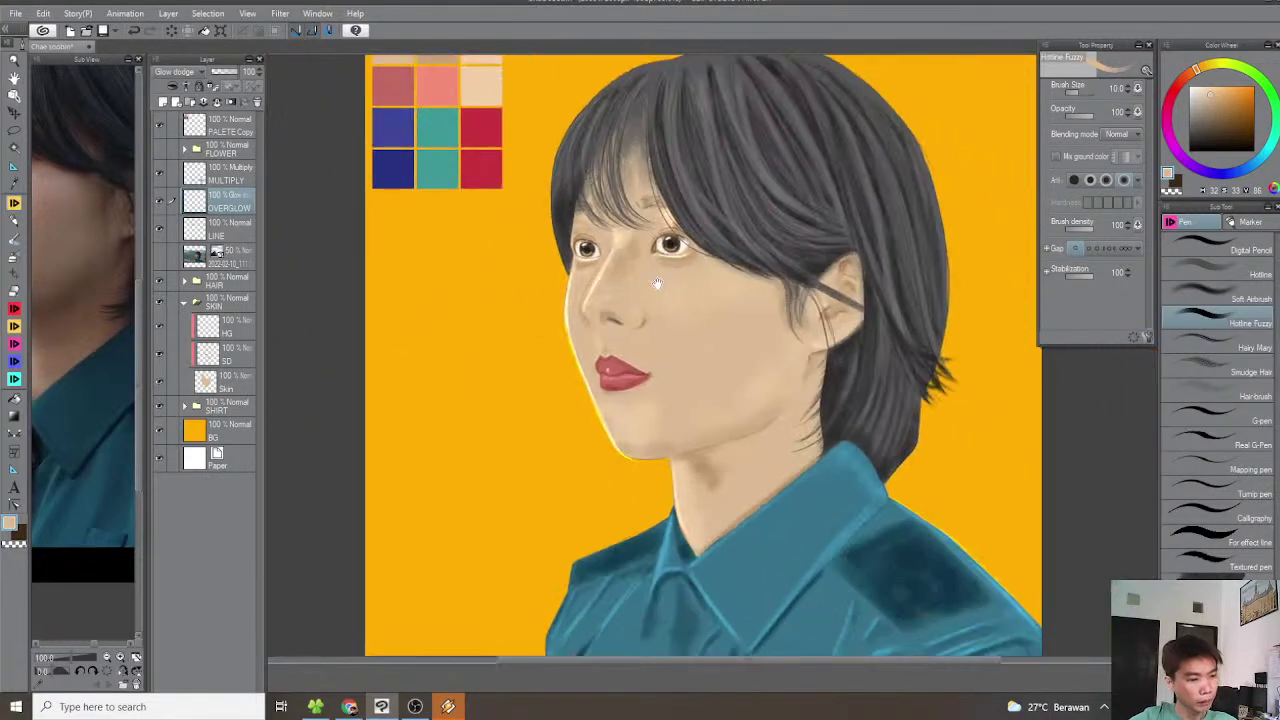
scroll(733, 328, down, 3)
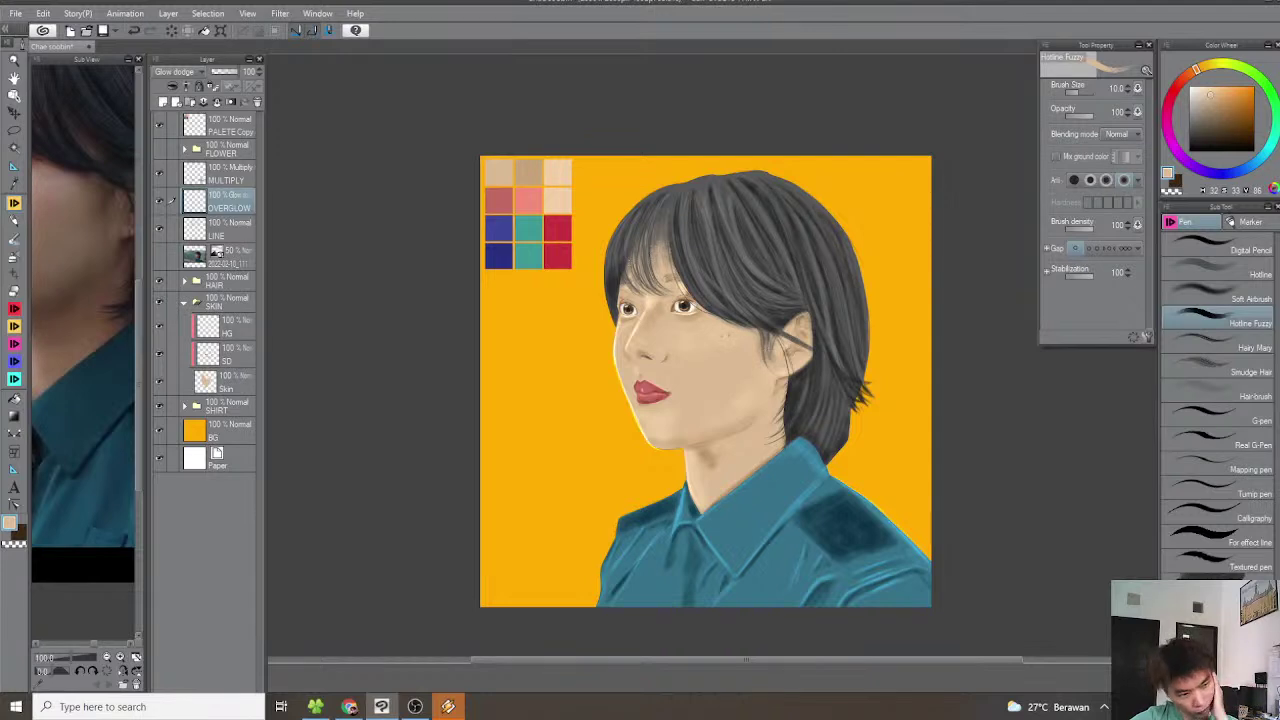
Show the face in the reference, then darken the near eyebrow on the MULTIPLY layer with a sampled brow brown and a larger brush
drag(87, 424, 119, 480)
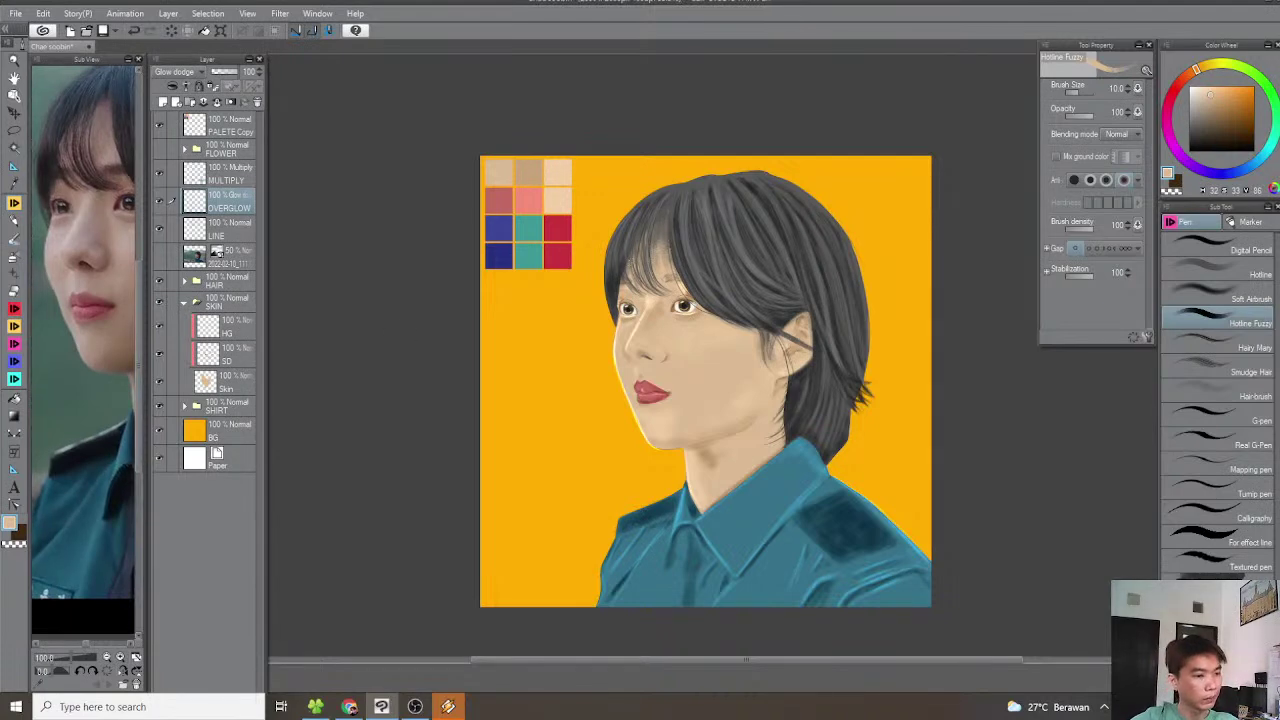
scroll(649, 253, up, 2)
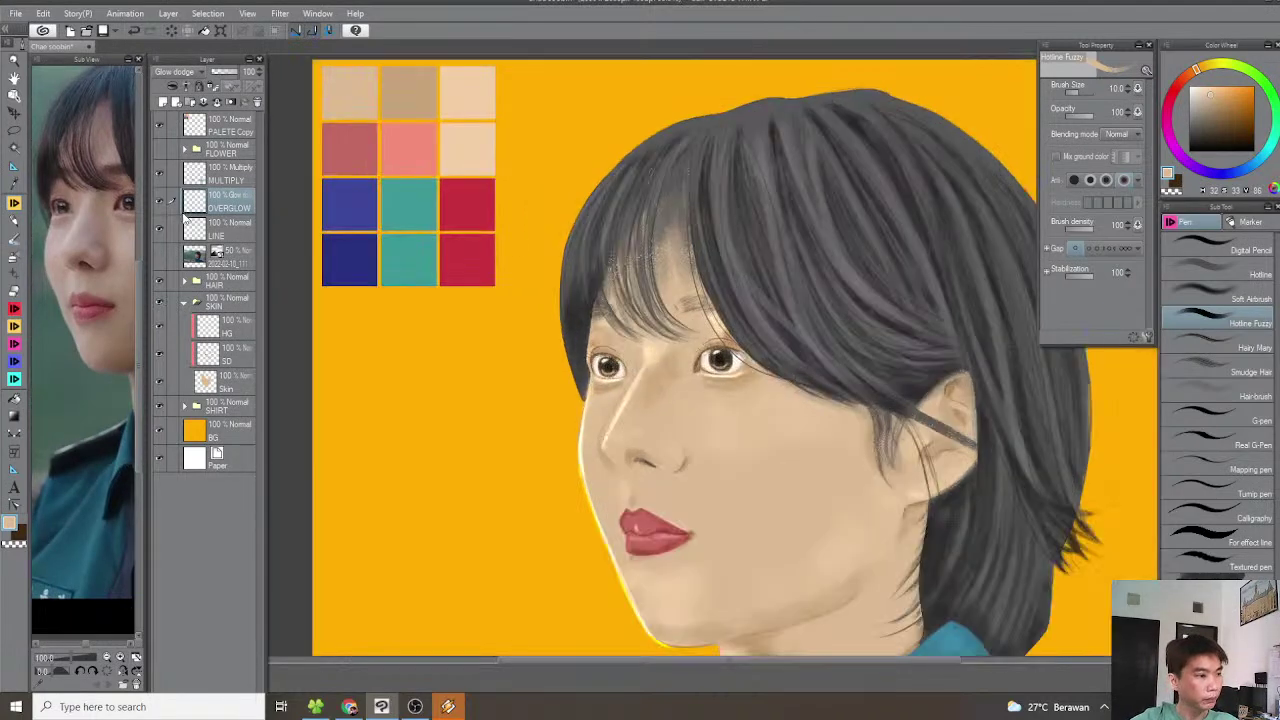
click(225, 173)
scroll(657, 325, up, 5)
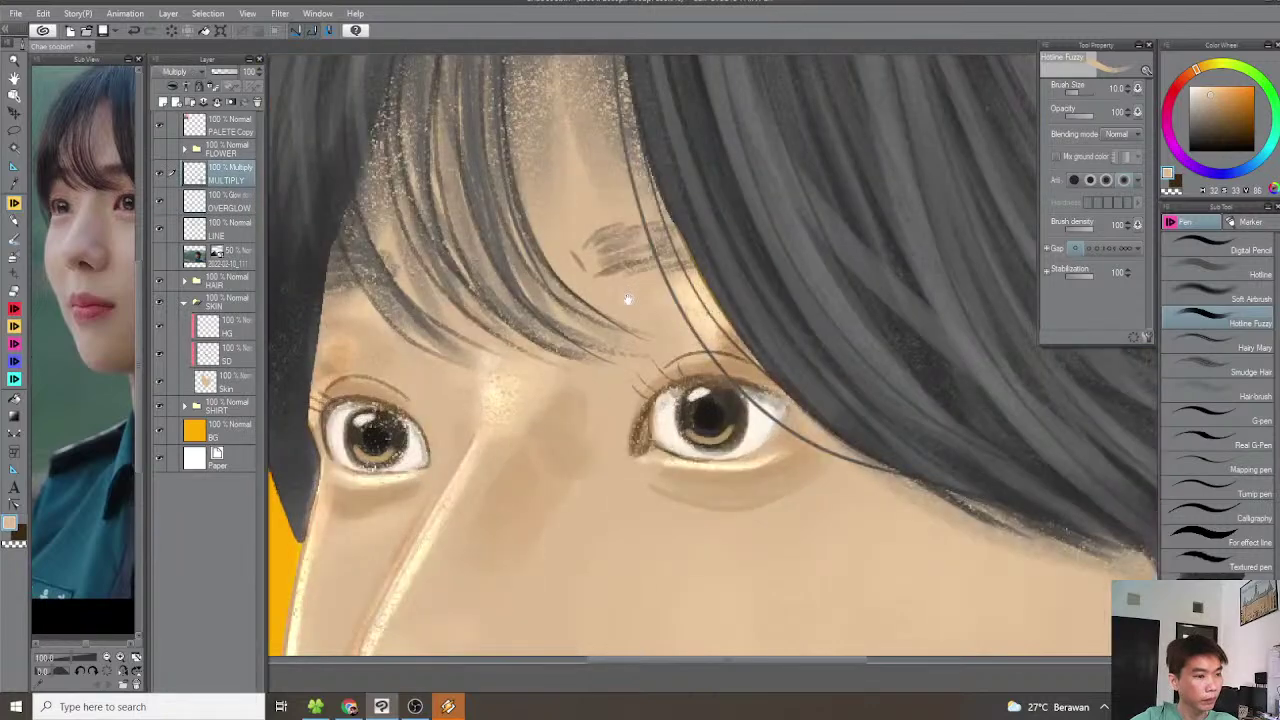
scroll(624, 296, up, 3)
alt+click(607, 298)
drag(550, 320, 685, 271)
drag(585, 317, 728, 280)
key(bracketright)
key(bracketright)
key(bracketright)
mouse_move(537, 266)
mouse_down()
mouse_move(650, 240)
mouse_move(749, 251)
mouse_move(705, 288)
mouse_up()
mouse_move(599, 257)
mouse_down()
mouse_move(664, 238)
mouse_move(706, 245)
mouse_up()
mouse_move(550, 288)
mouse_down()
mouse_move(607, 257)
mouse_move(607, 294)
mouse_up()
Add fine hair strokes along the edges of the near eyebrow on the MULTIPLY layer at brush size 4
key(bracketleft)
key(bracketleft)
key(bracketleft)
key(bracketleft)
key(bracketleft)
key(bracketleft)
key(bracketleft)
key(bracketleft)
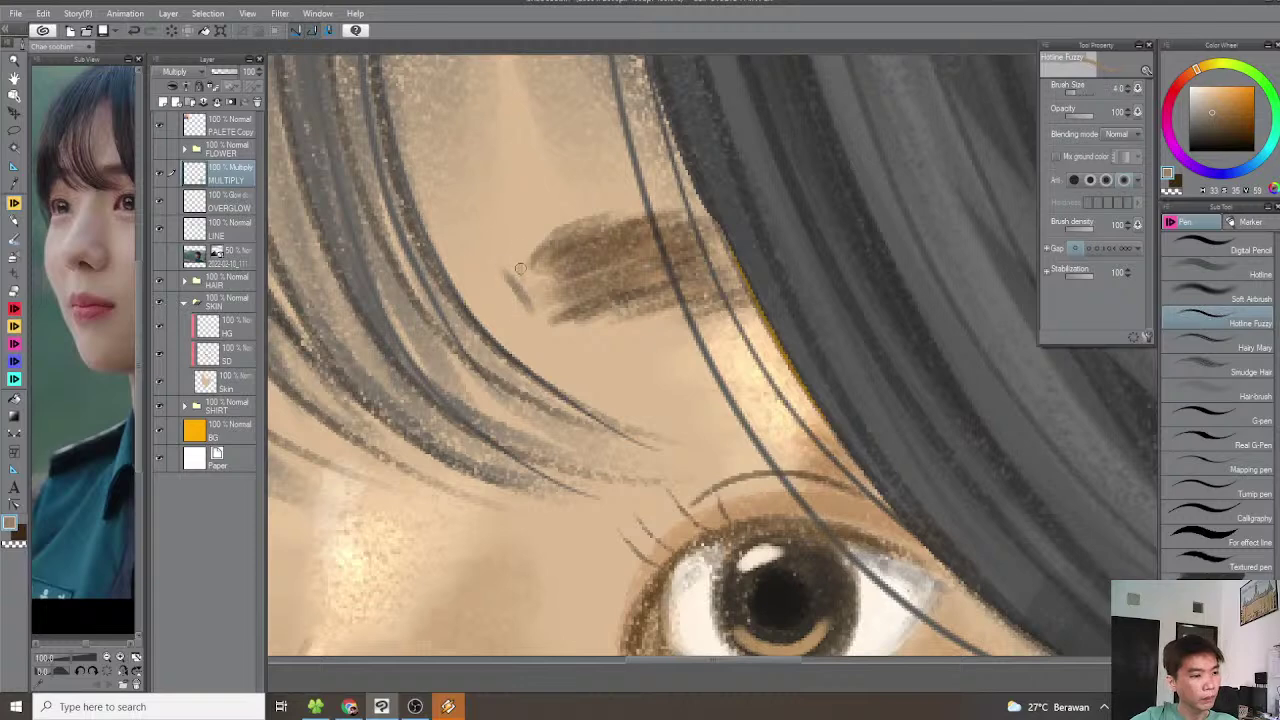
drag(533, 238, 609, 197)
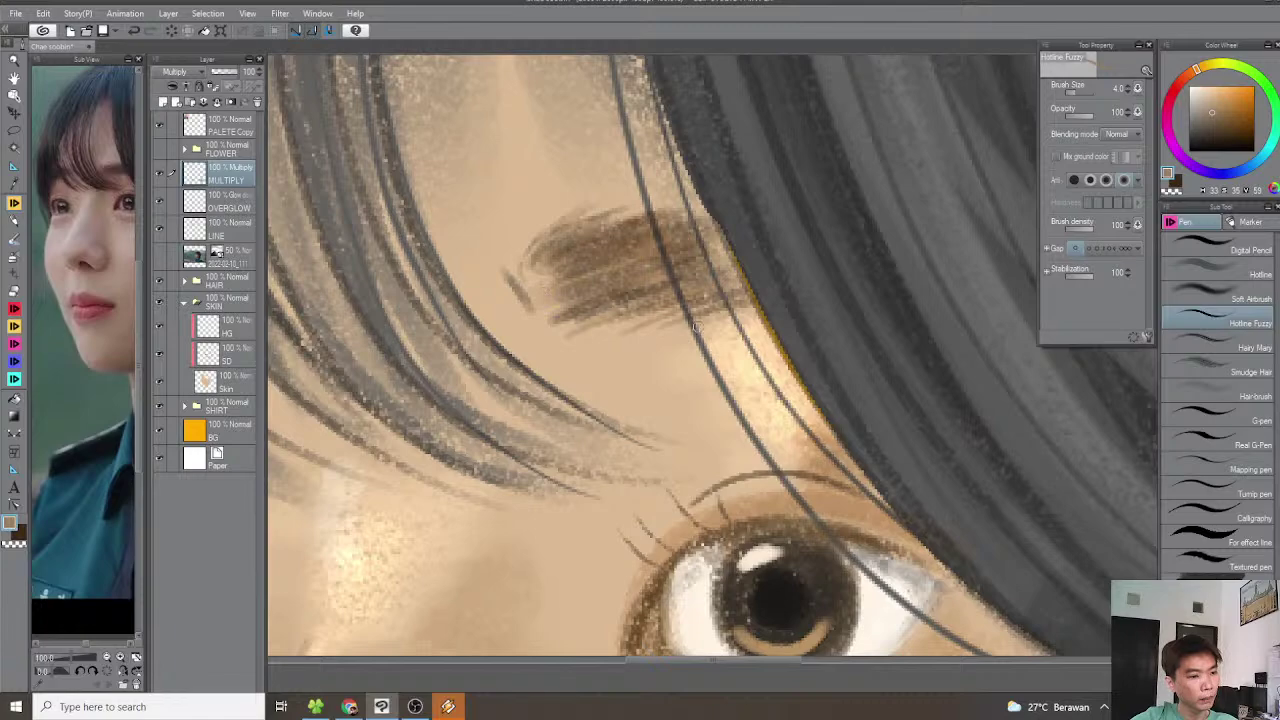
Darken the far eyebrow under the fringe with the same brown at brush size 15
scroll(784, 306, down, 3)
scroll(711, 311, down, 1)
drag(746, 306, 793, 284)
scroll(673, 291, up, 3)
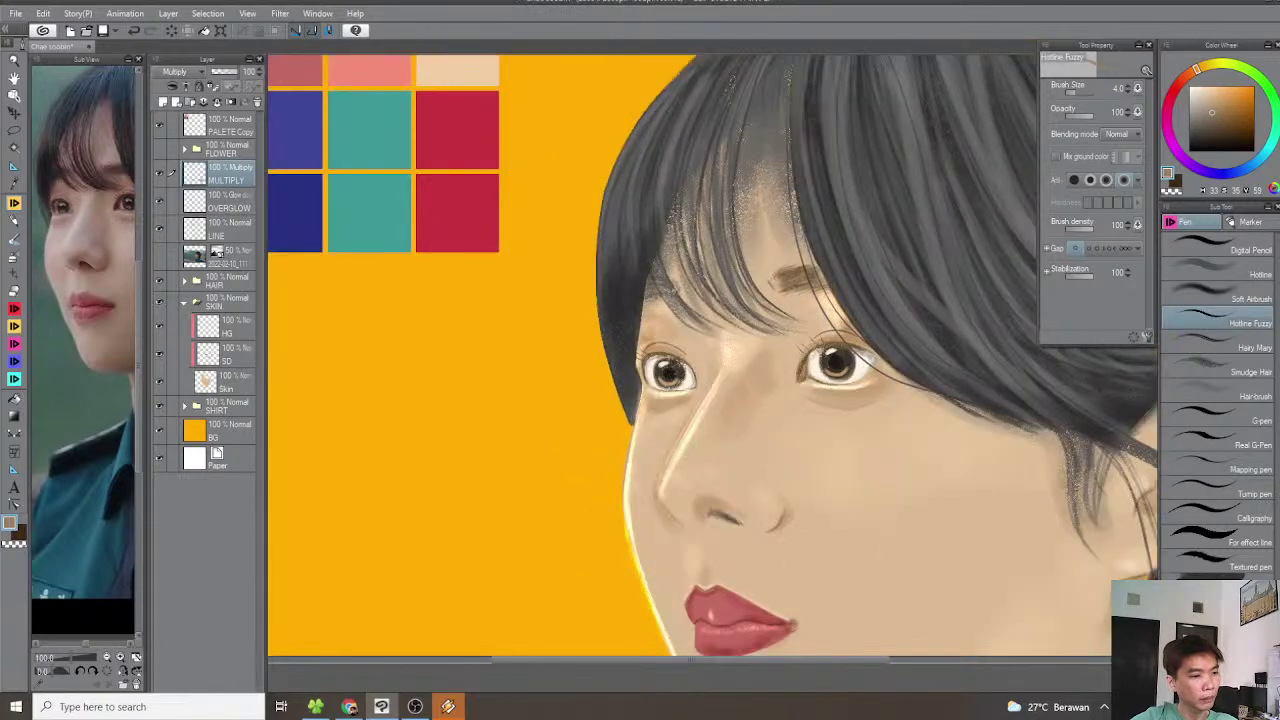
key(])
key(])
mouse_move(690, 284)
mouse_down()
mouse_move(650, 270)
mouse_move(622, 298)
mouse_move(630, 314)
mouse_up()
drag(858, 270, 745, 279)
scroll(746, 279, right, 3)
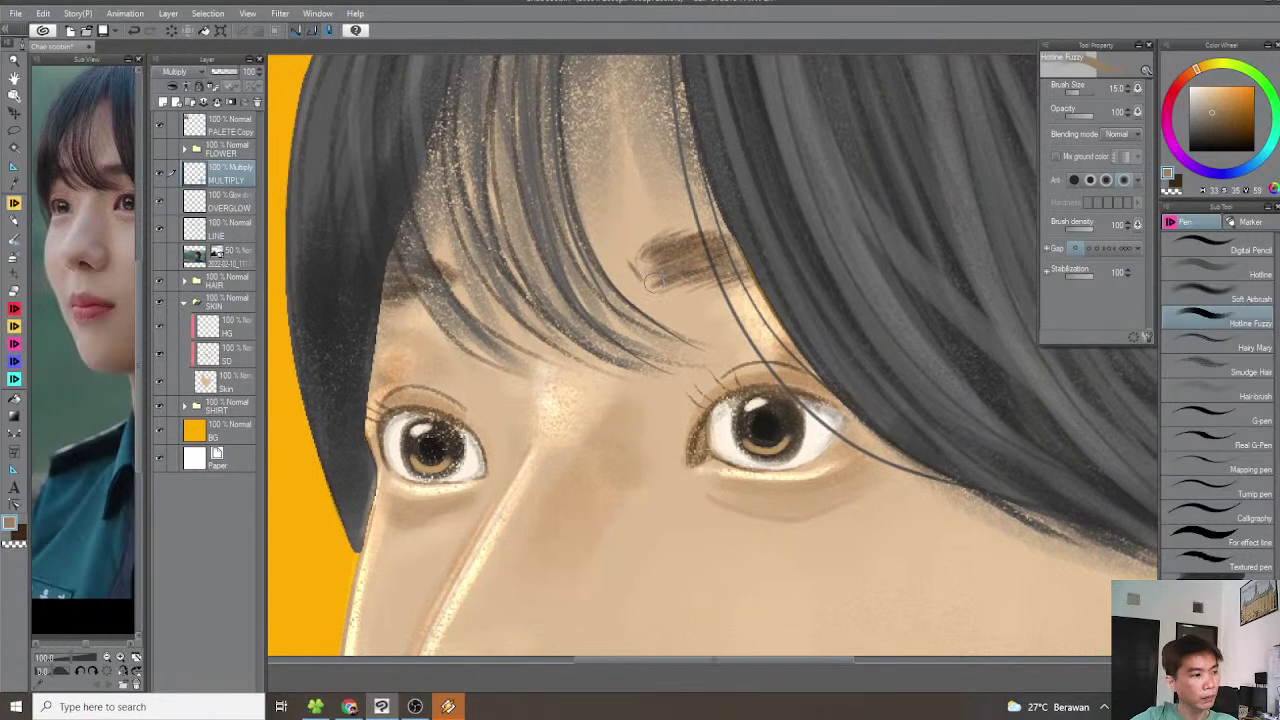
Activate the Hair layer in the HAIR folder and ready the G-pen with a near-black colour
scroll(668, 270, down, 4)
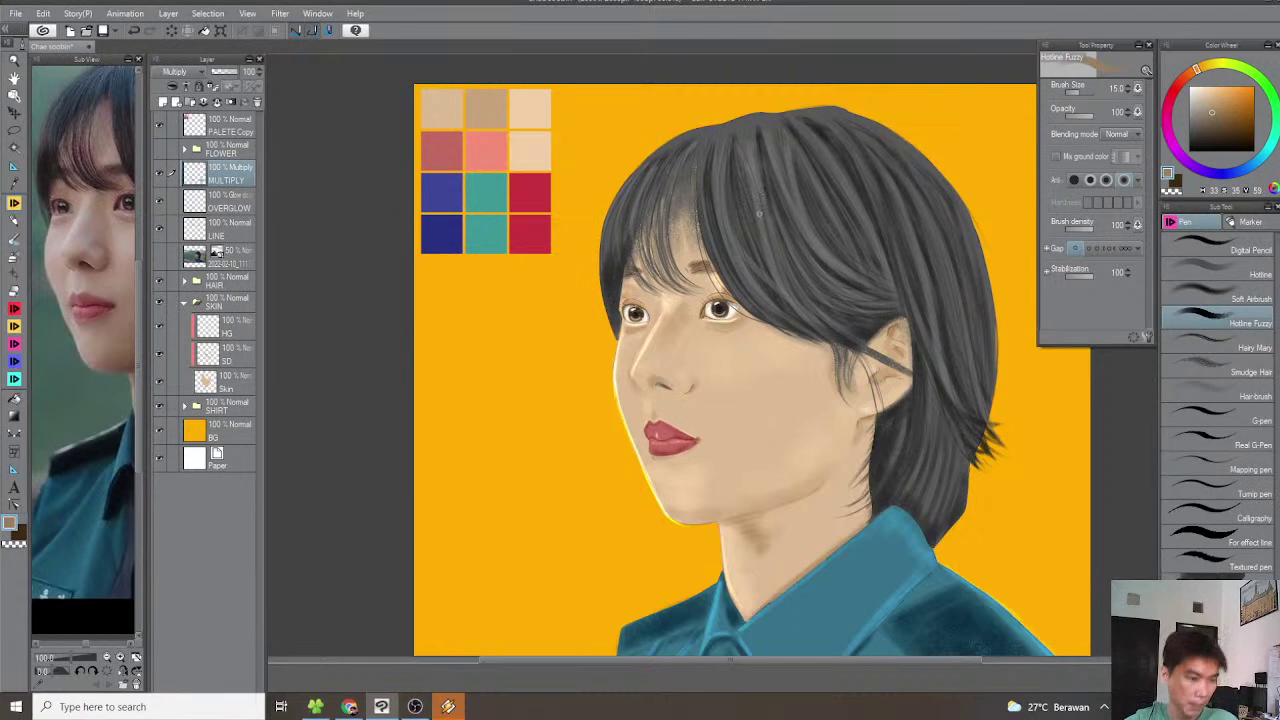
drag(772, 277, 746, 249)
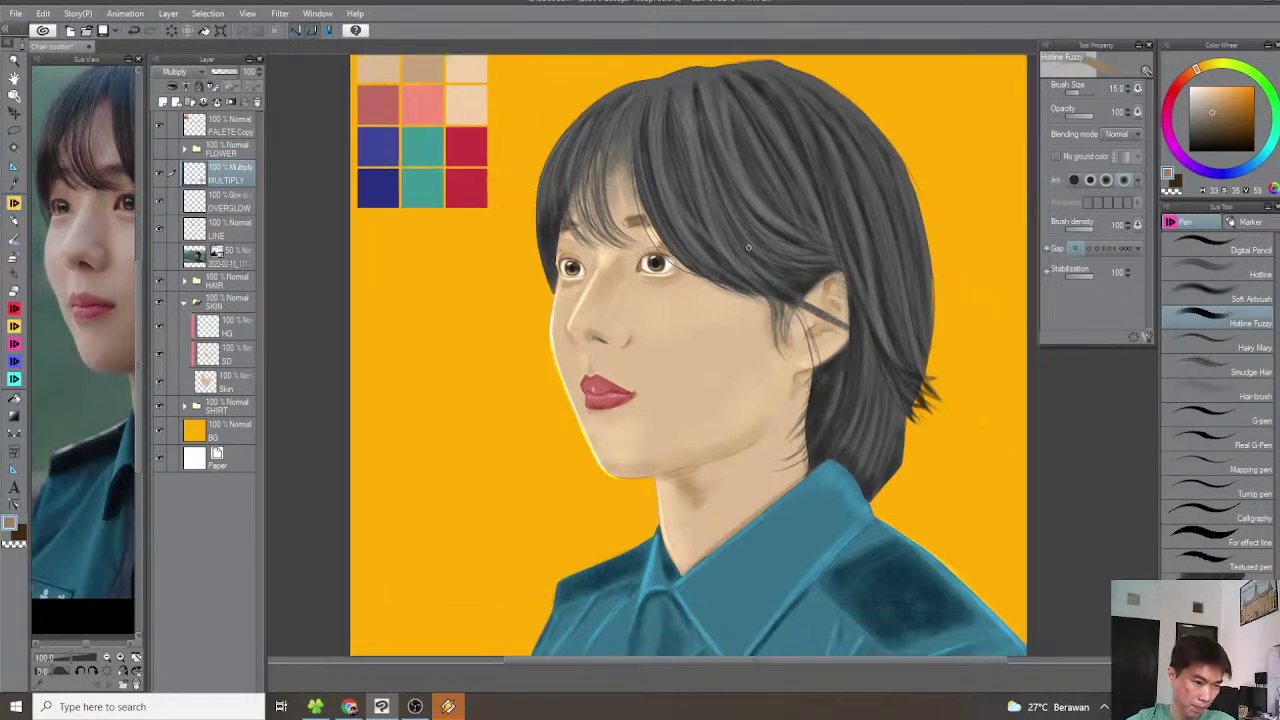
scroll(780, 246, down, 1)
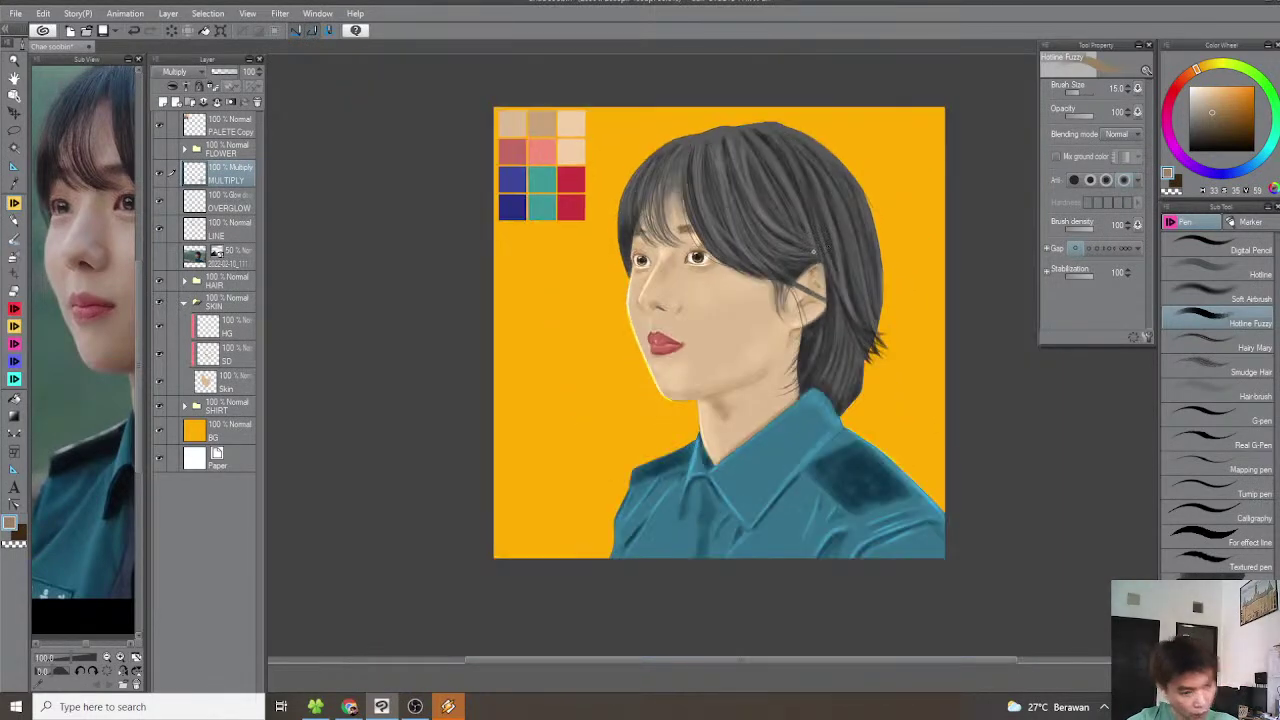
drag(812, 258, 786, 309)
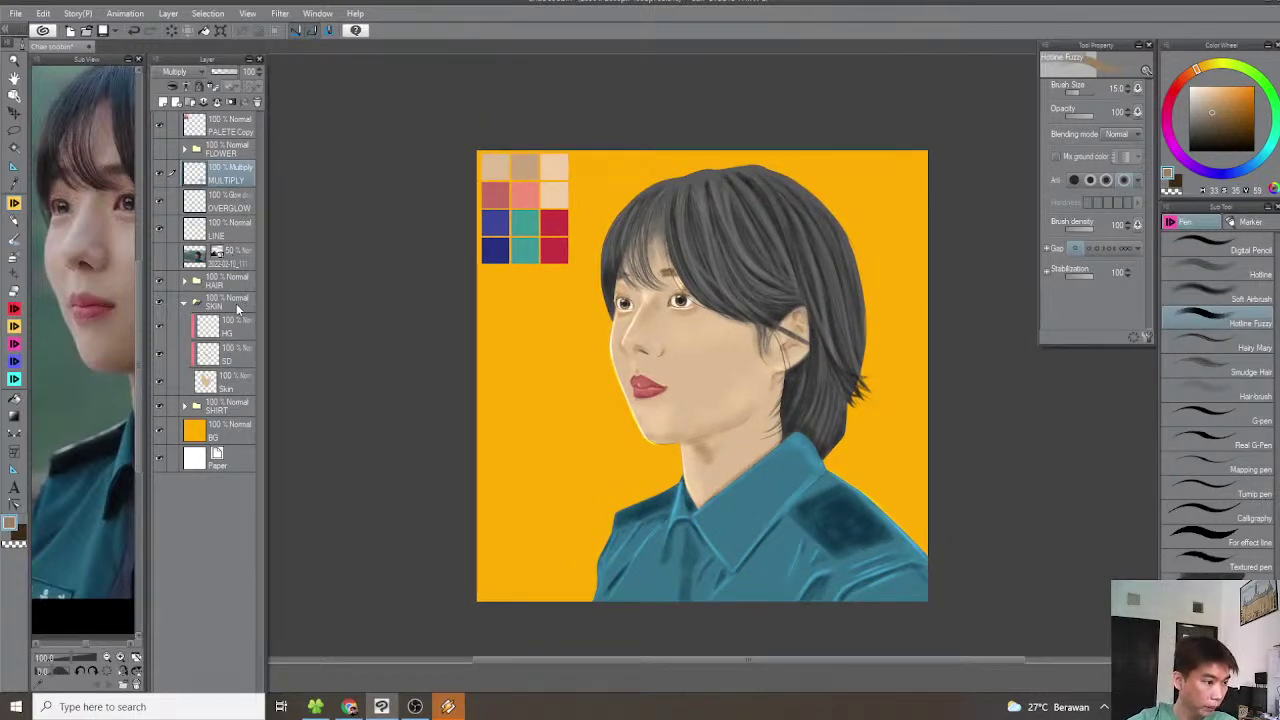
click(187, 285)
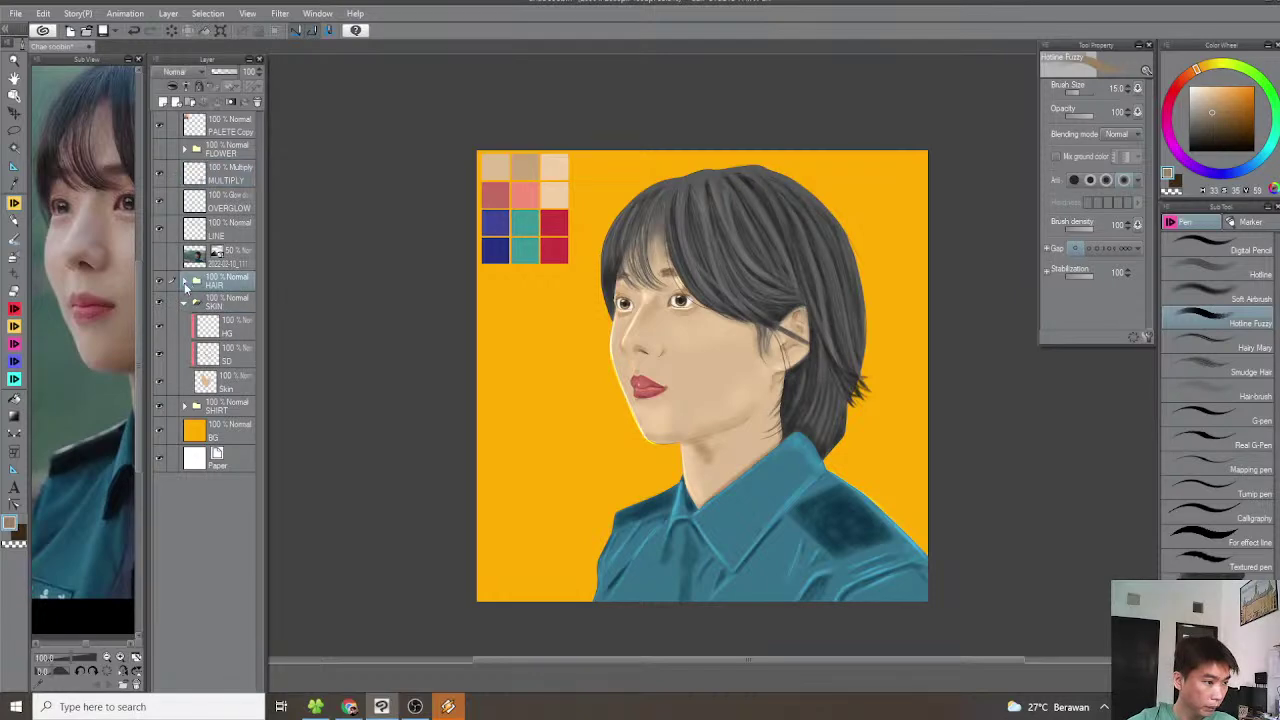
click(185, 283)
click(231, 362)
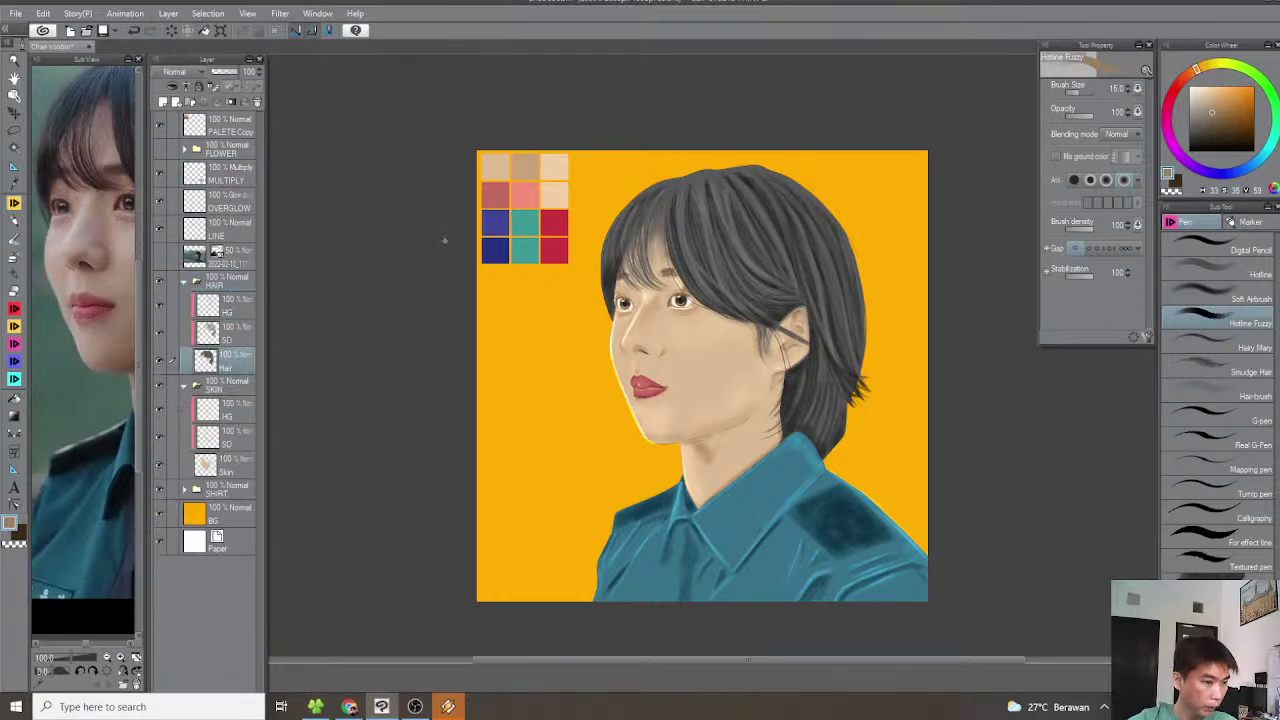
scroll(471, 204, up, 2)
scroll(850, 252, up, 1)
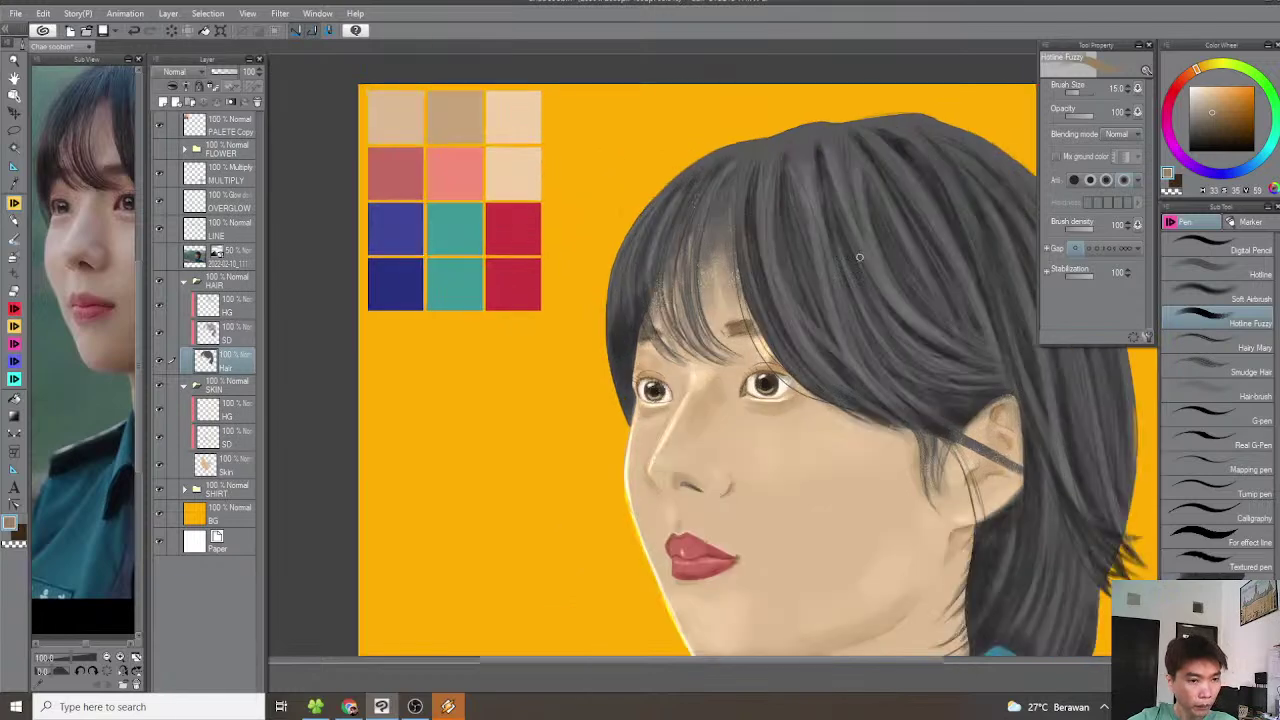
click(1188, 140)
click(1189, 145)
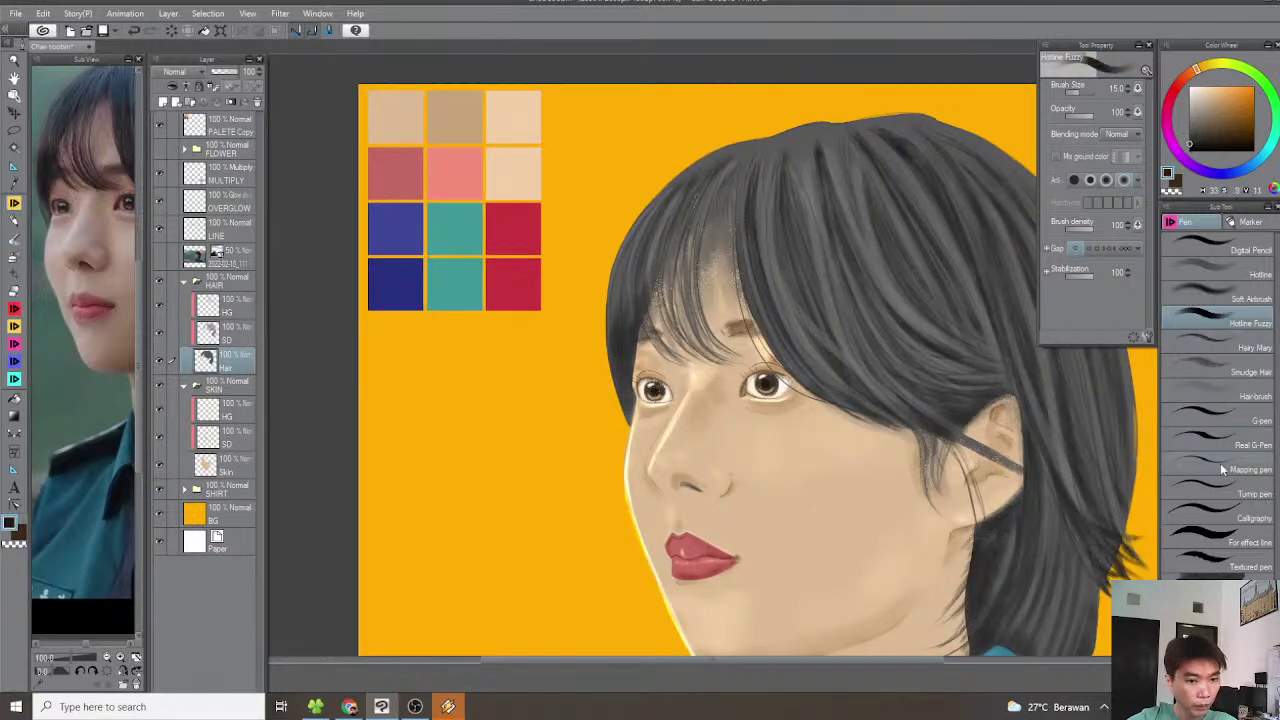
click(1222, 421)
scroll(646, 290, up, 3)
scroll(754, 80, down, 3)
scroll(731, 177, up, 2)
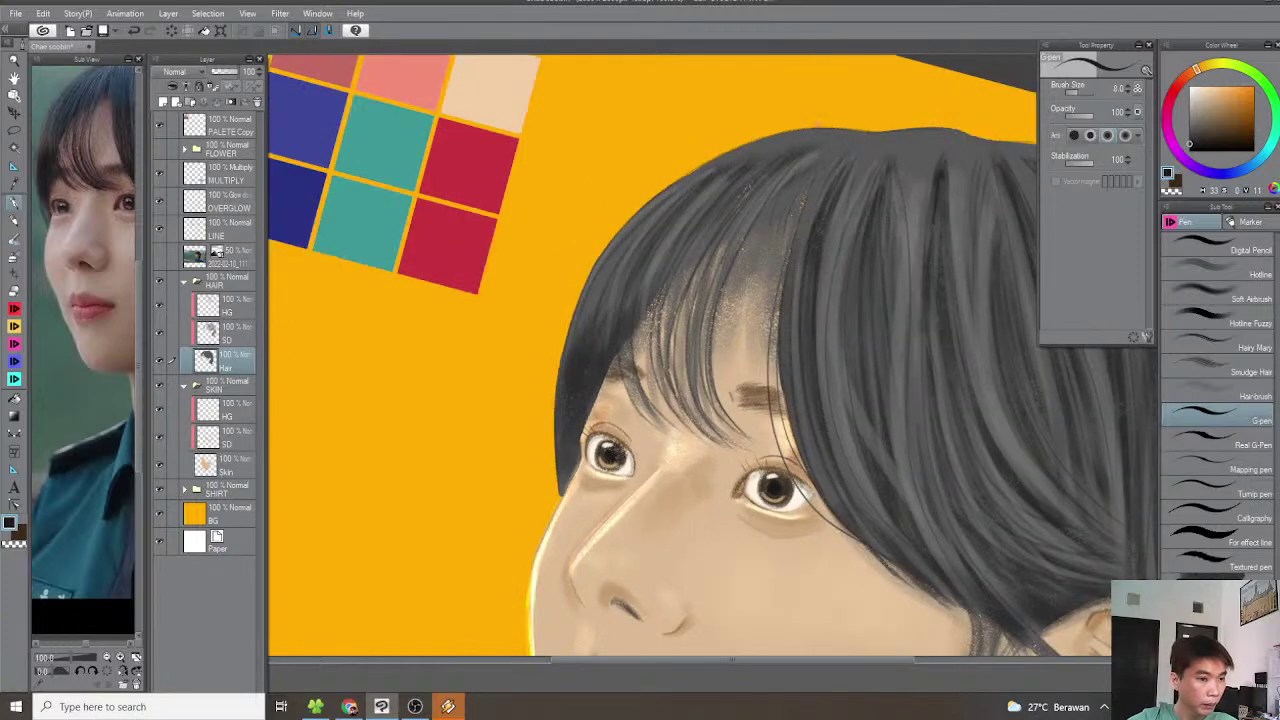
key(ctrl+z)
mouse_move(826, 130)
mouse_down()
mouse_move(704, 157)
mouse_move(599, 220)
mouse_move(540, 330)
mouse_move(531, 388)
mouse_move(547, 470)
mouse_up()
key(ctrl+z)
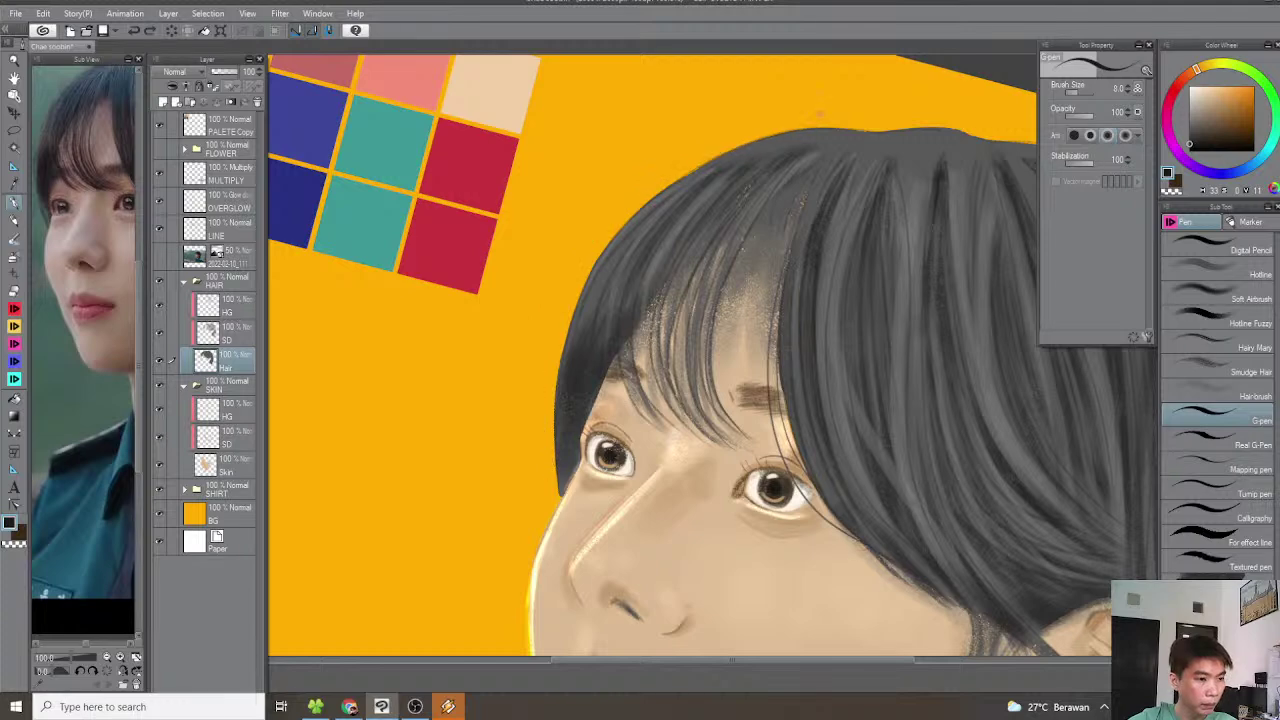
Draw a thin loose strand outside the hair outline from the crown to the far temple, in a slightly lighter near-black
drag(1190, 144, 1190, 140)
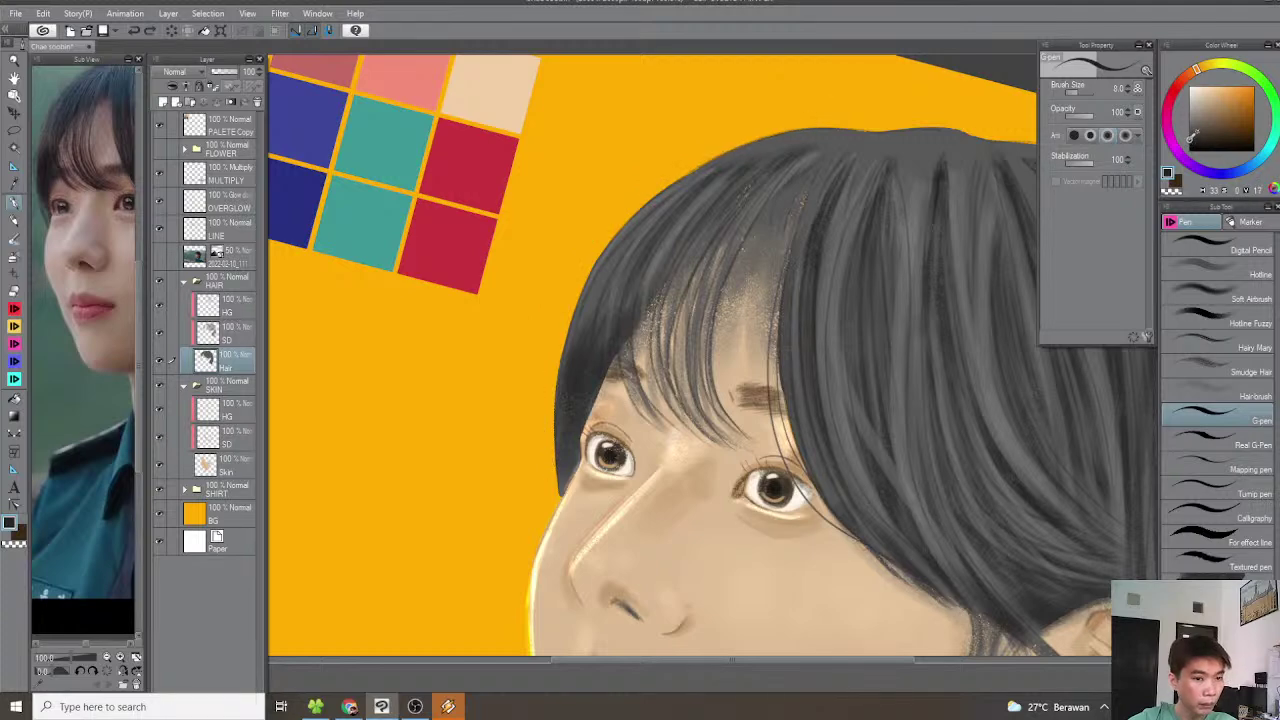
mouse_move(745, 146)
mouse_down()
mouse_move(609, 218)
mouse_move(573, 266)
mouse_move(548, 317)
mouse_move(552, 436)
mouse_up()
key(minus)
scroll(684, 366, down, 3)
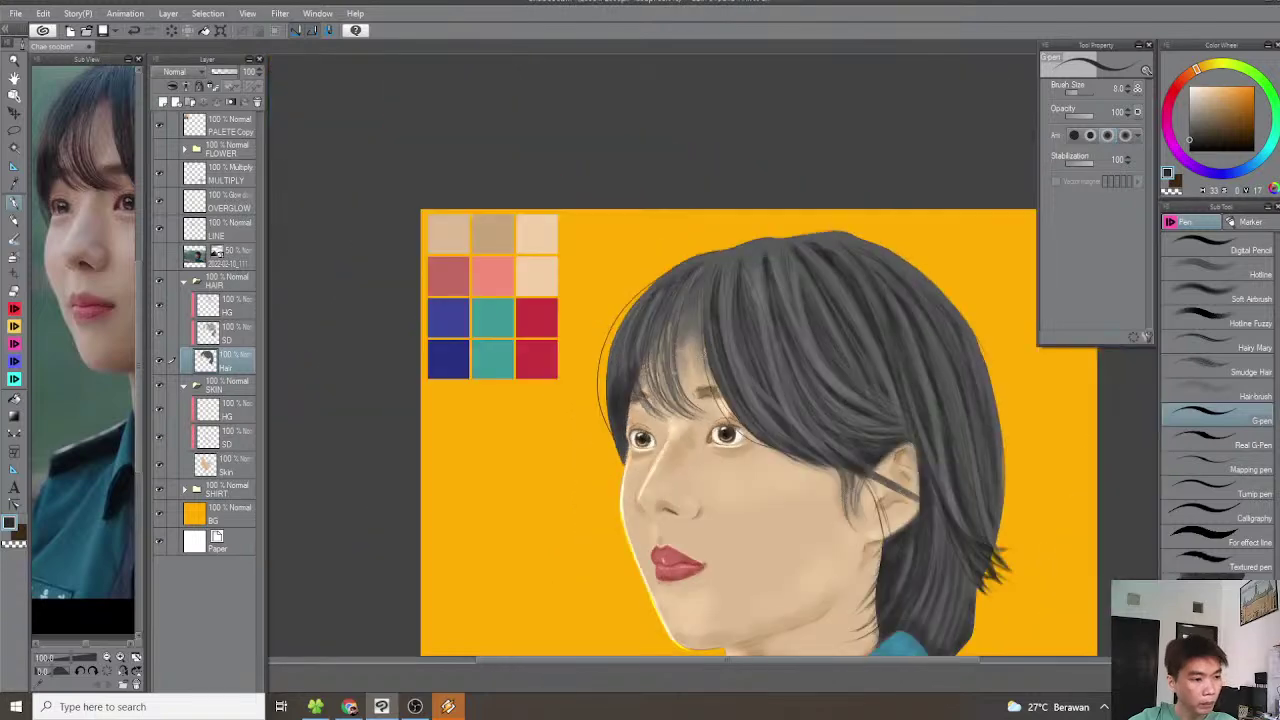
Draw a short flyaway strand over the parting at the crown and undo the longer strand behind it
scroll(712, 358, up, 2)
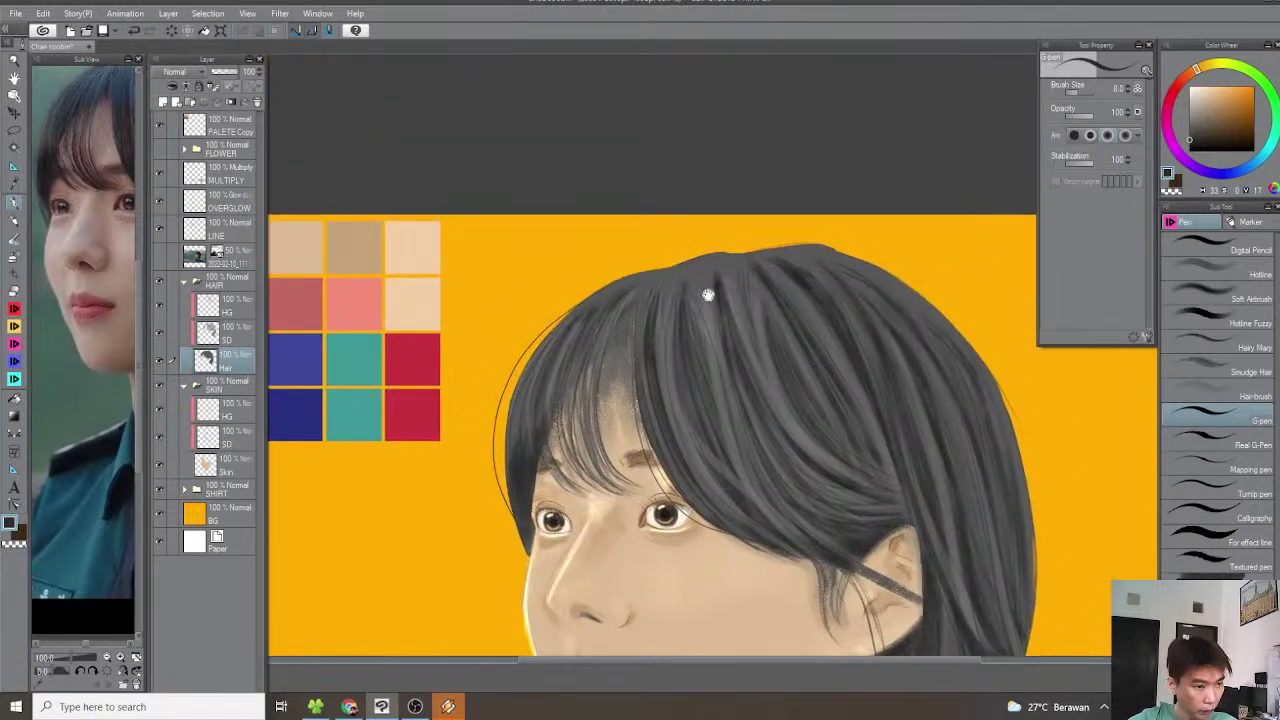
scroll(691, 297, up, 4)
mouse_move(621, 251)
mouse_down()
mouse_move(742, 215)
mouse_move(861, 226)
mouse_move(698, 261)
mouse_up()
mouse_move(613, 271)
mouse_down()
mouse_move(751, 214)
mouse_move(872, 218)
mouse_move(1002, 260)
mouse_up()
key(asciicircum)
scroll(962, 271, down, 2)
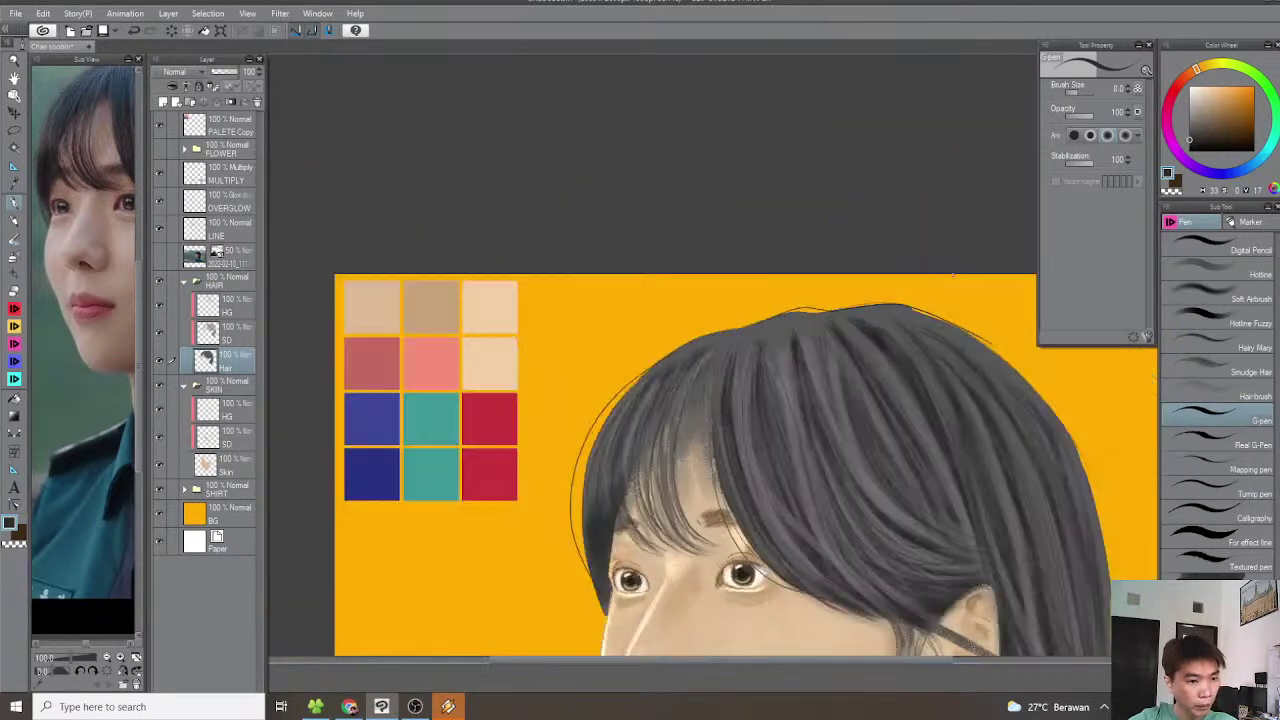
key(asciicircum)
key(ctrl+z)
key(ctrl+z)
key(minus)
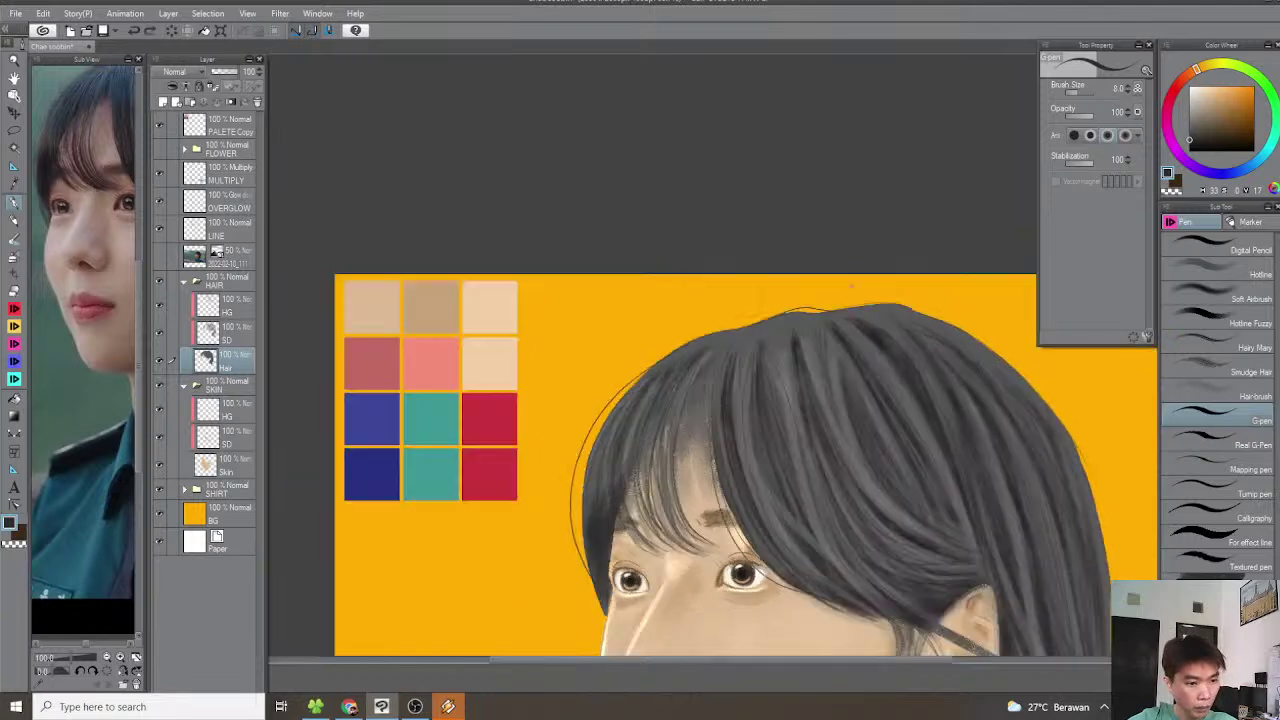
Draw a long thin strand just outside the hair outline from behind the parting down the back of the head
key(minus)
drag(885, 273, 618, 286)
key(minus)
key(minus)
scroll(600, 312, up, 2)
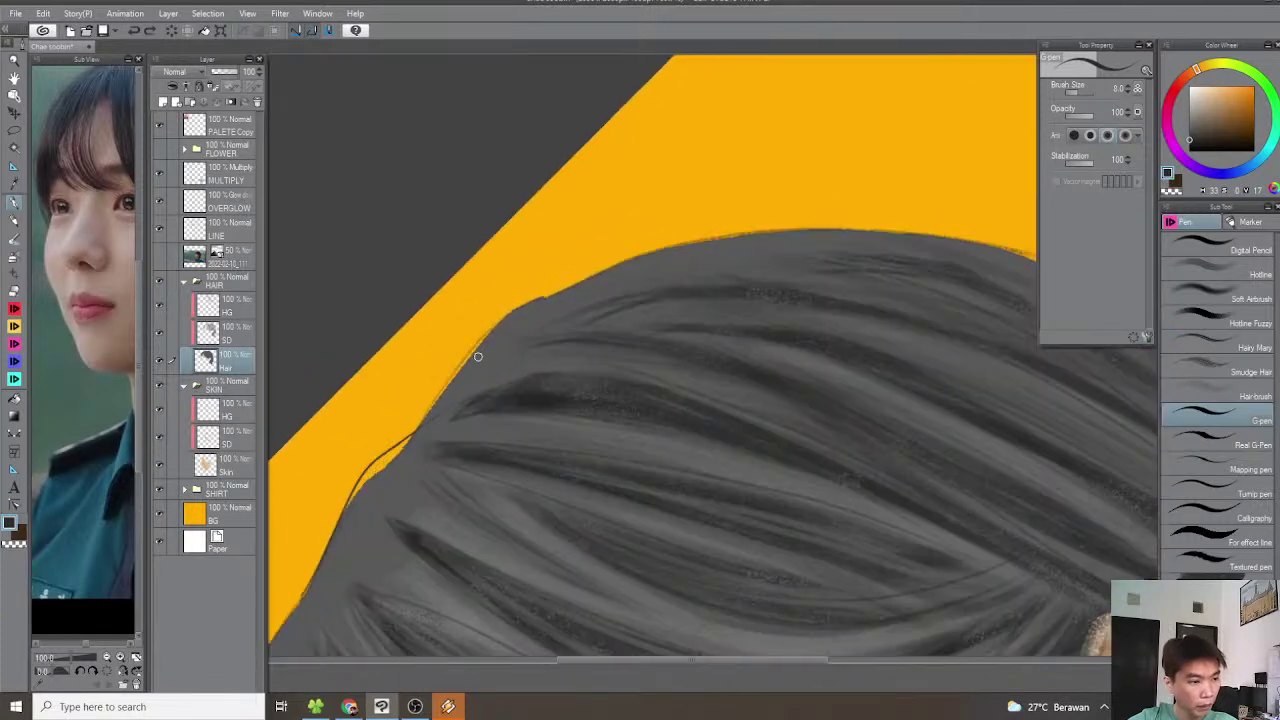
mouse_move(466, 352)
mouse_down()
mouse_move(589, 263)
mouse_move(694, 232)
mouse_move(895, 219)
mouse_move(1015, 259)
mouse_up()
scroll(978, 268, down, 2)
key(asciicircum)
key(asciicircum)
key(asciicircum)
key(asciicircum)
key(asciicircum)
scroll(821, 344, down, 2)
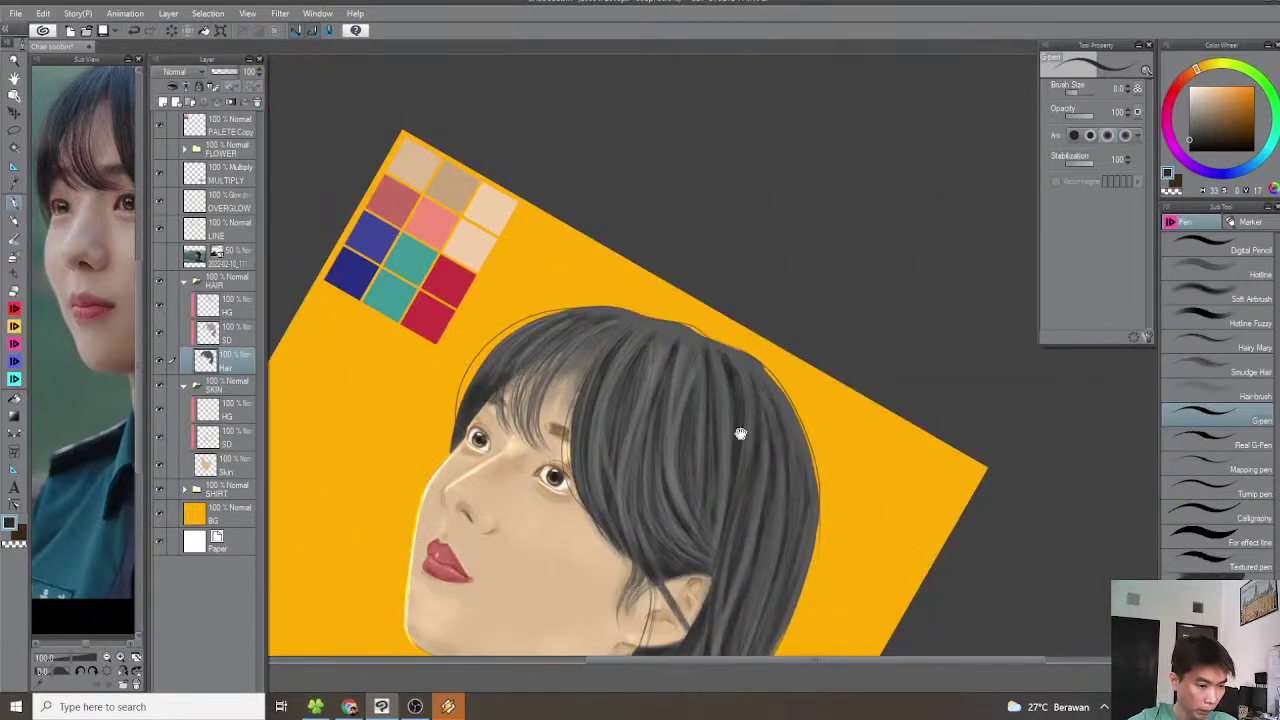
Draw thin stray strands along the lower back edge of the hair, past the flicked ends and down to the shirt collar
drag(743, 432, 739, 225)
drag(757, 327, 741, 240)
scroll(741, 240, up, 1)
drag(752, 394, 757, 303)
key(asciicircum)
key(asciicircum)
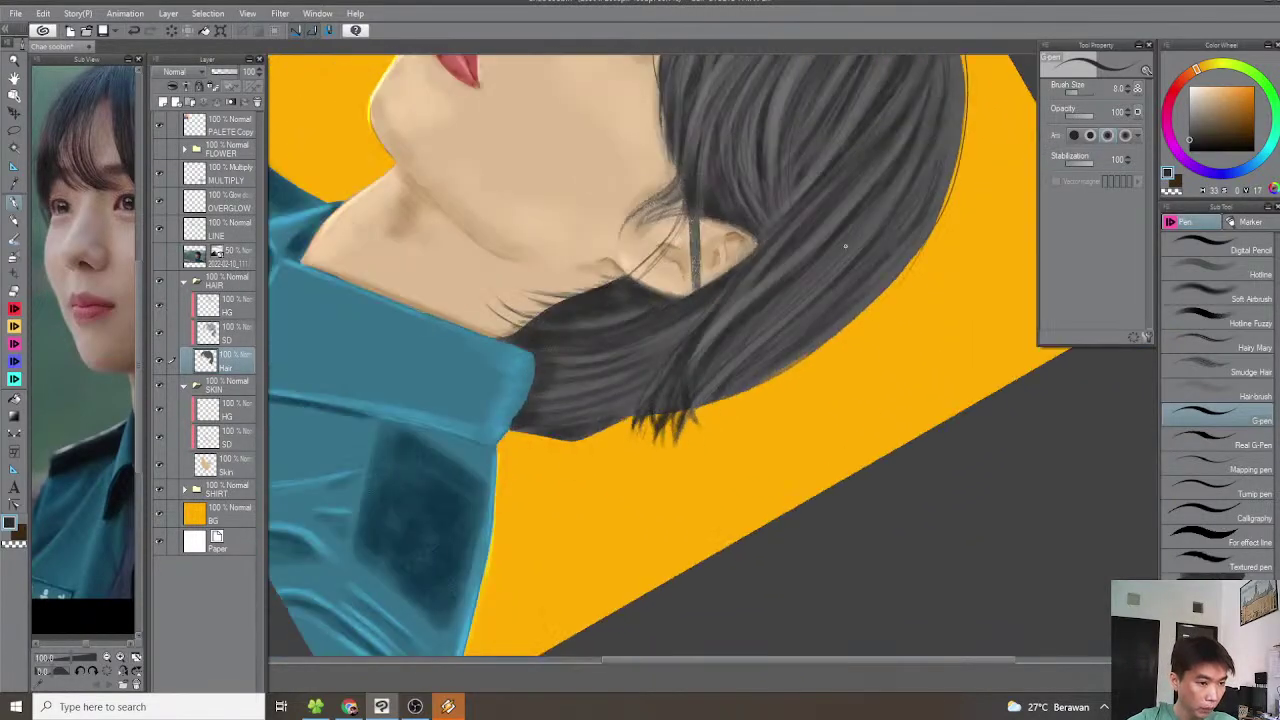
scroll(913, 243, up, 2)
mouse_move(710, 437)
mouse_down()
mouse_move(561, 524)
mouse_move(706, 384)
mouse_up()
scroll(706, 384, up, 1)
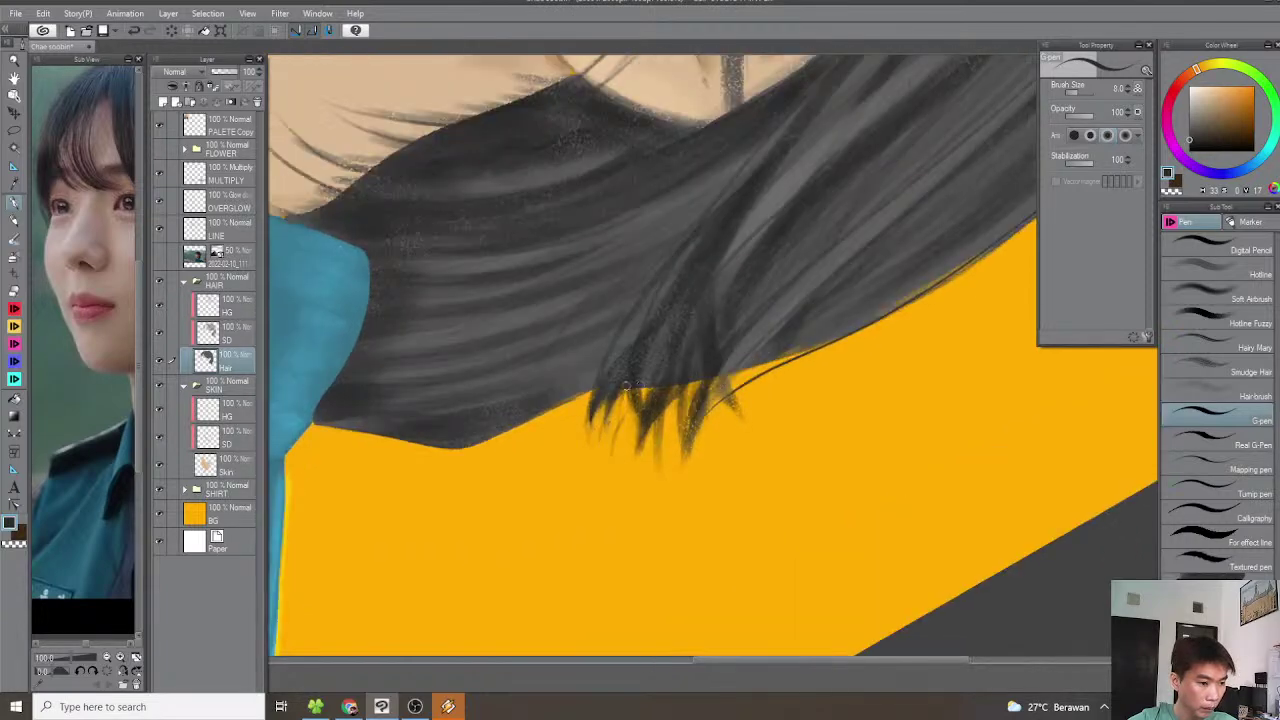
mouse_move(601, 384)
mouse_down()
mouse_move(458, 453)
mouse_move(407, 454)
mouse_move(302, 421)
mouse_up()
key(minus)
key(minus)
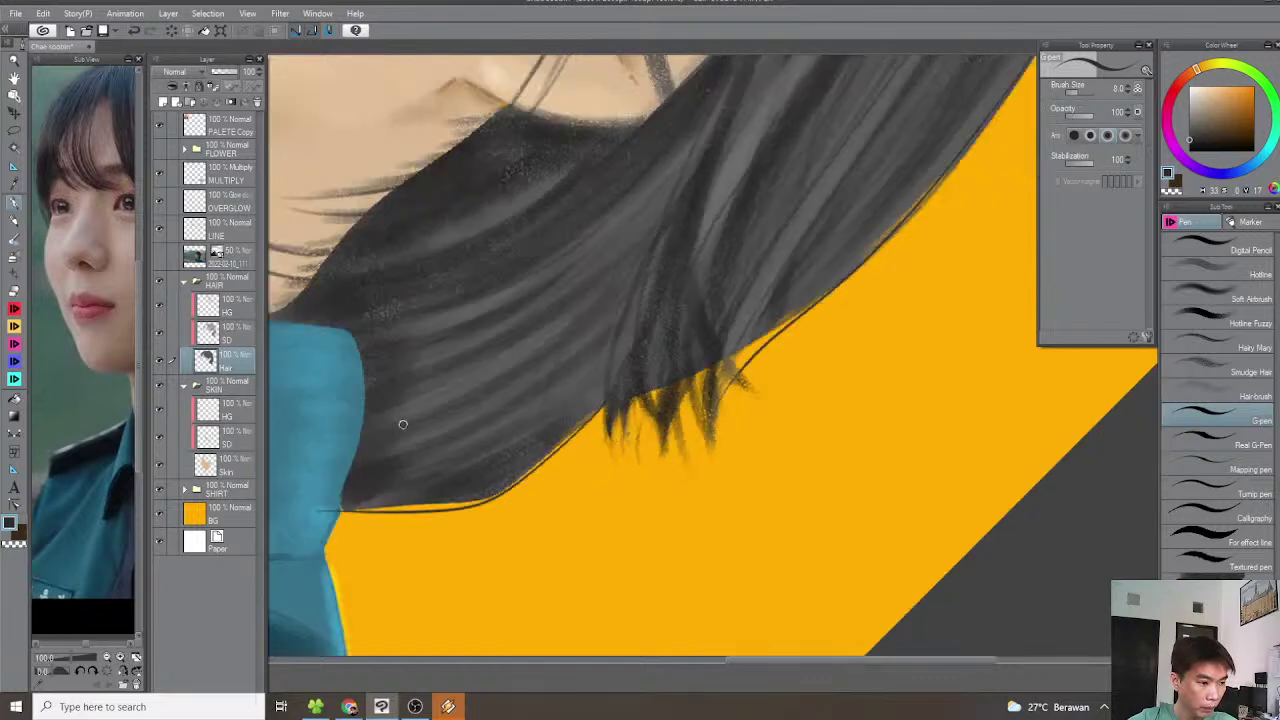
Draw thin wisps from the front edge of the nape hair onto the neck above the collar
scroll(714, 290, down, 3)
mouse_move(457, 423)
mouse_down()
mouse_move(724, 292)
mouse_move(674, 329)
mouse_move(663, 400)
mouse_up()
key(minus)
key(minus)
scroll(659, 290, up, 3)
mouse_move(650, 286)
mouse_down()
mouse_move(602, 342)
mouse_move(681, 241)
mouse_move(596, 436)
mouse_move(660, 389)
mouse_move(688, 347)
mouse_move(611, 434)
mouse_up()
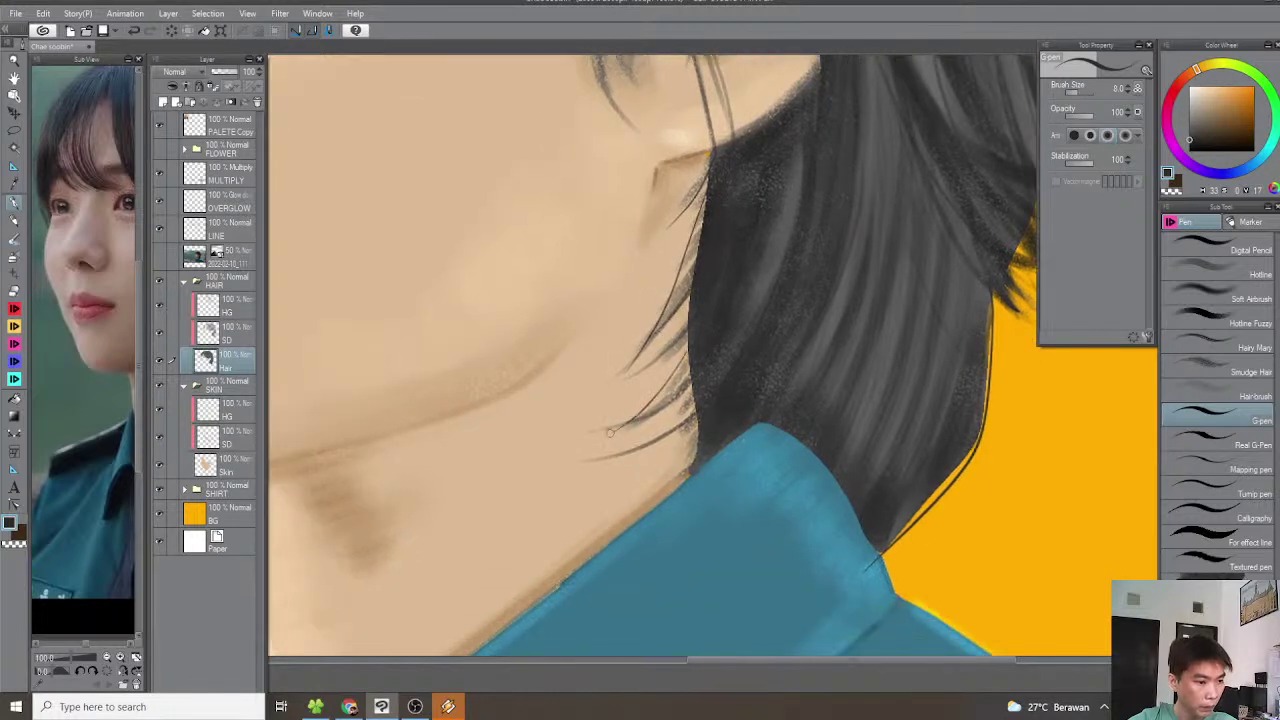
drag(697, 398, 612, 454)
scroll(698, 427, down, 8)
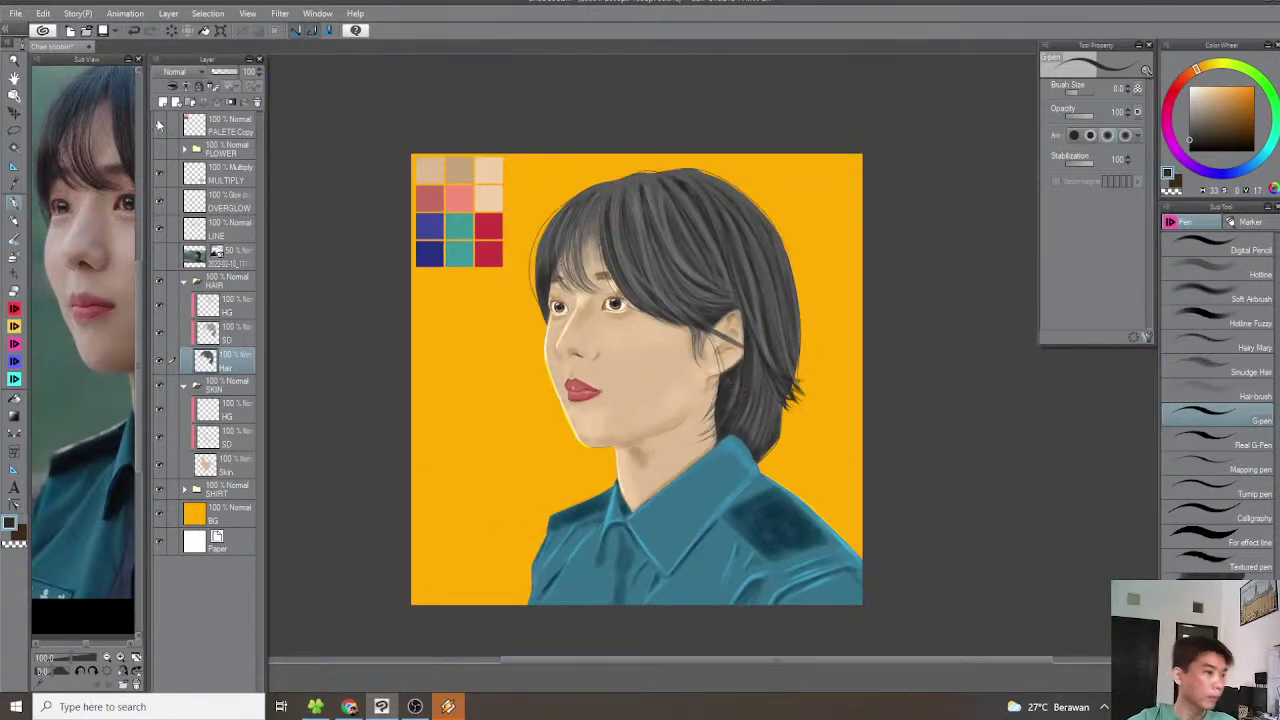
Hide the PALETE Copy layer, then expand the FLOWER folder and make it visible
click(158, 127)
click(184, 148)
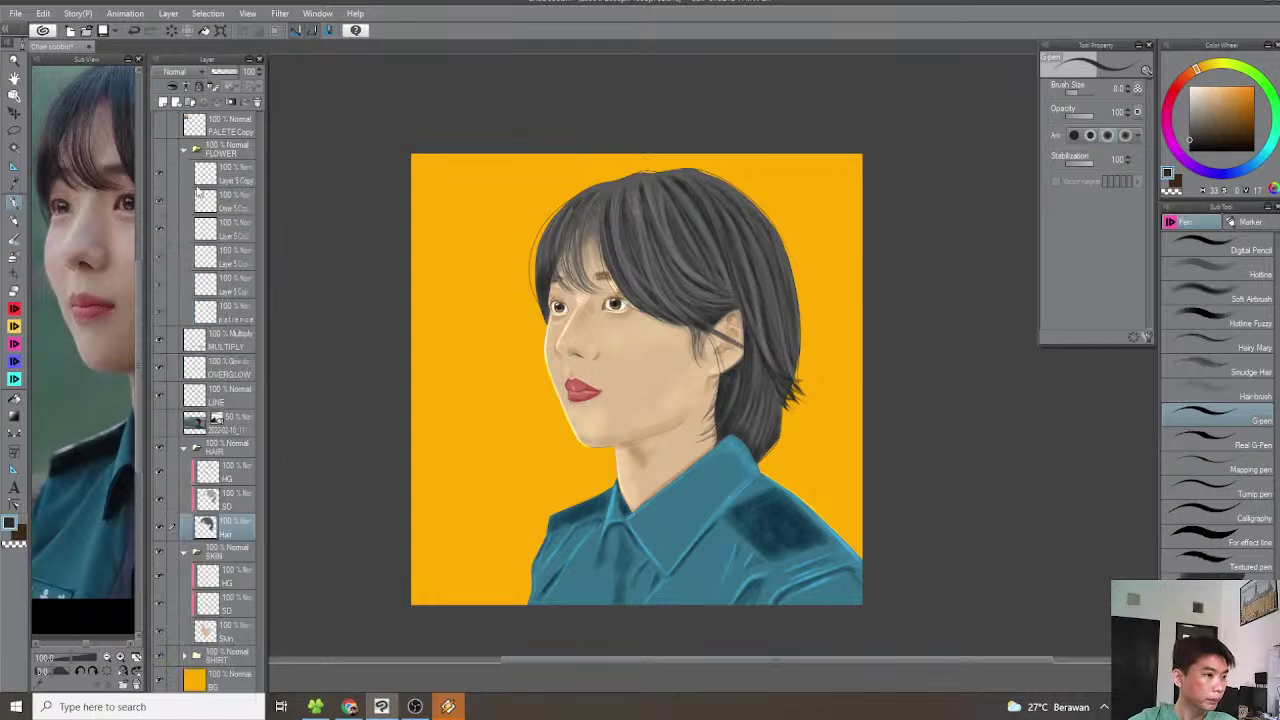
click(160, 149)
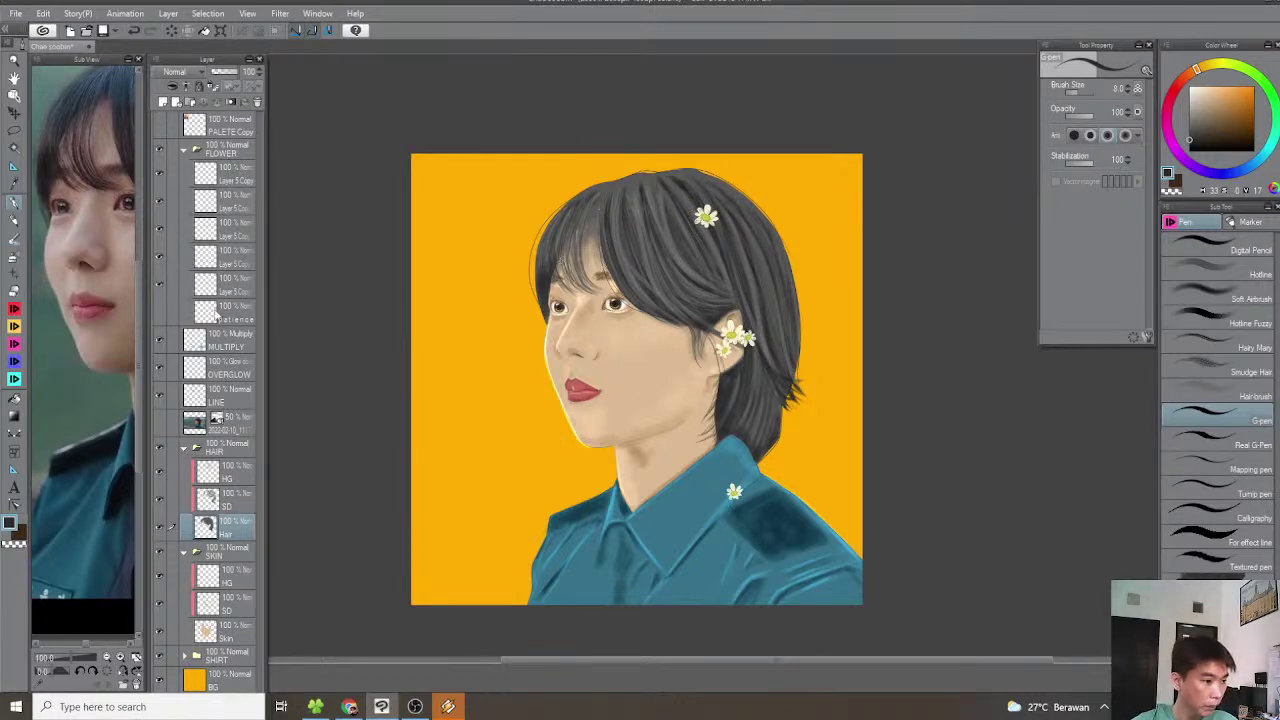
Find the layer of the daisy near the crown and move that flower slightly down towards the face with the Object tool
click(228, 292)
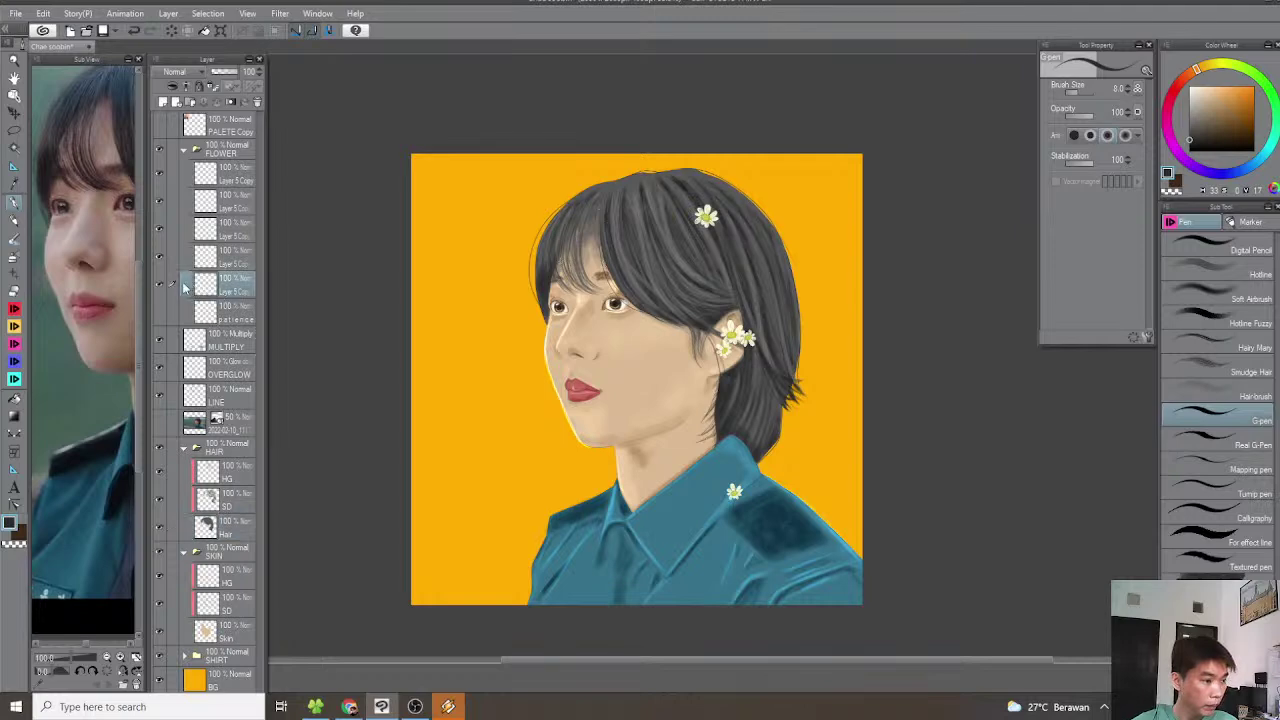
click(160, 279)
click(160, 279)
click(160, 258)
click(159, 257)
click(210, 260)
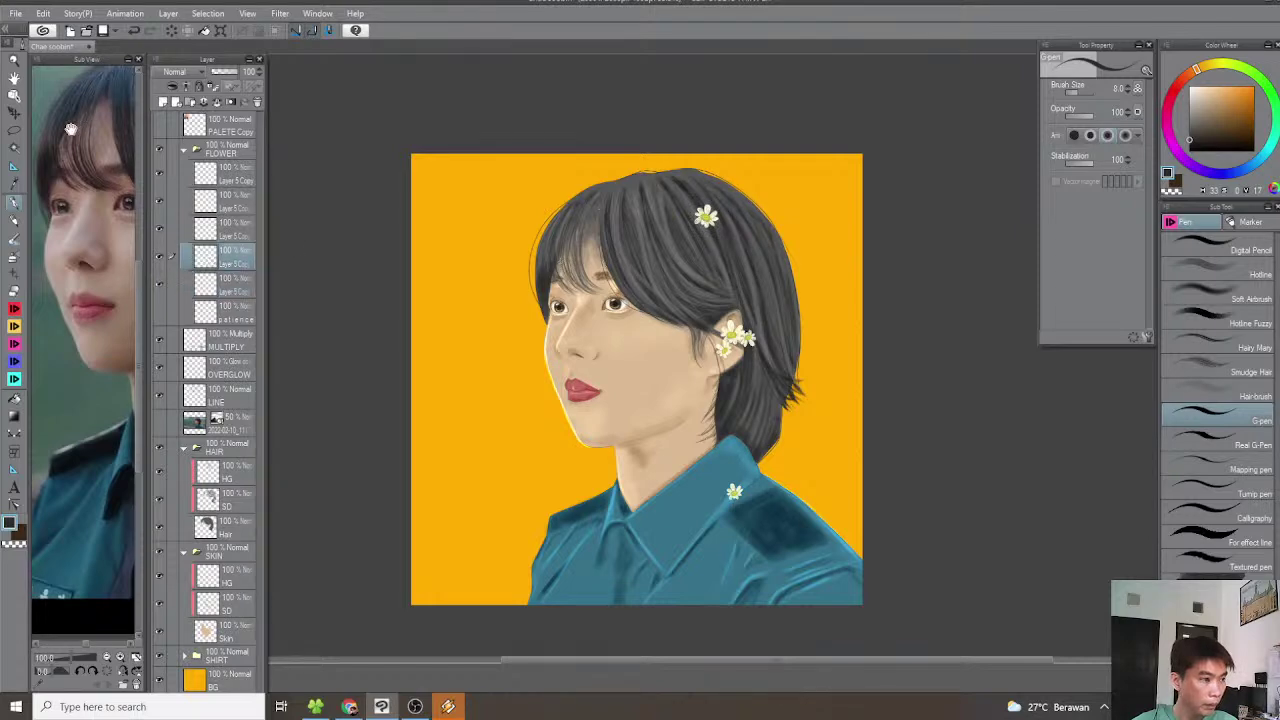
click(15, 98)
drag(703, 222, 682, 238)
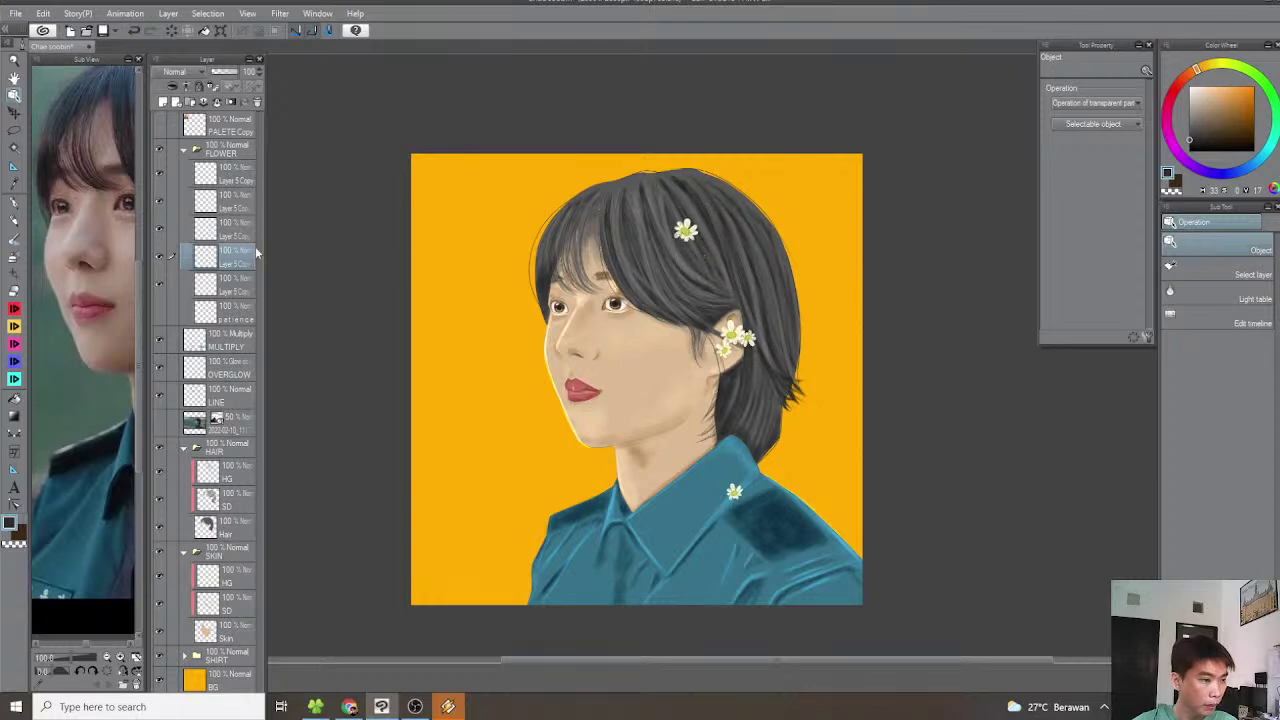
Find the layer of the largest daisy in the ear cluster and move that flower up onto the hair just above the ear
click(203, 232)
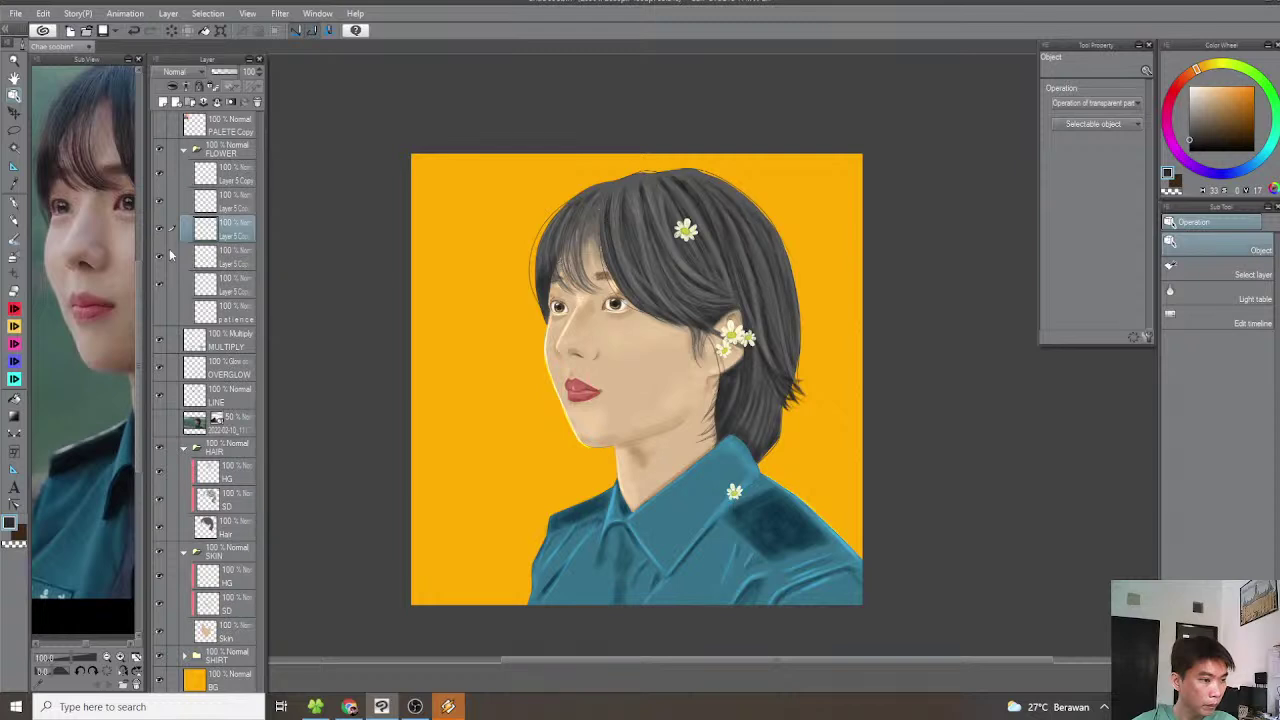
click(160, 283)
click(158, 286)
click(205, 284)
click(616, 342)
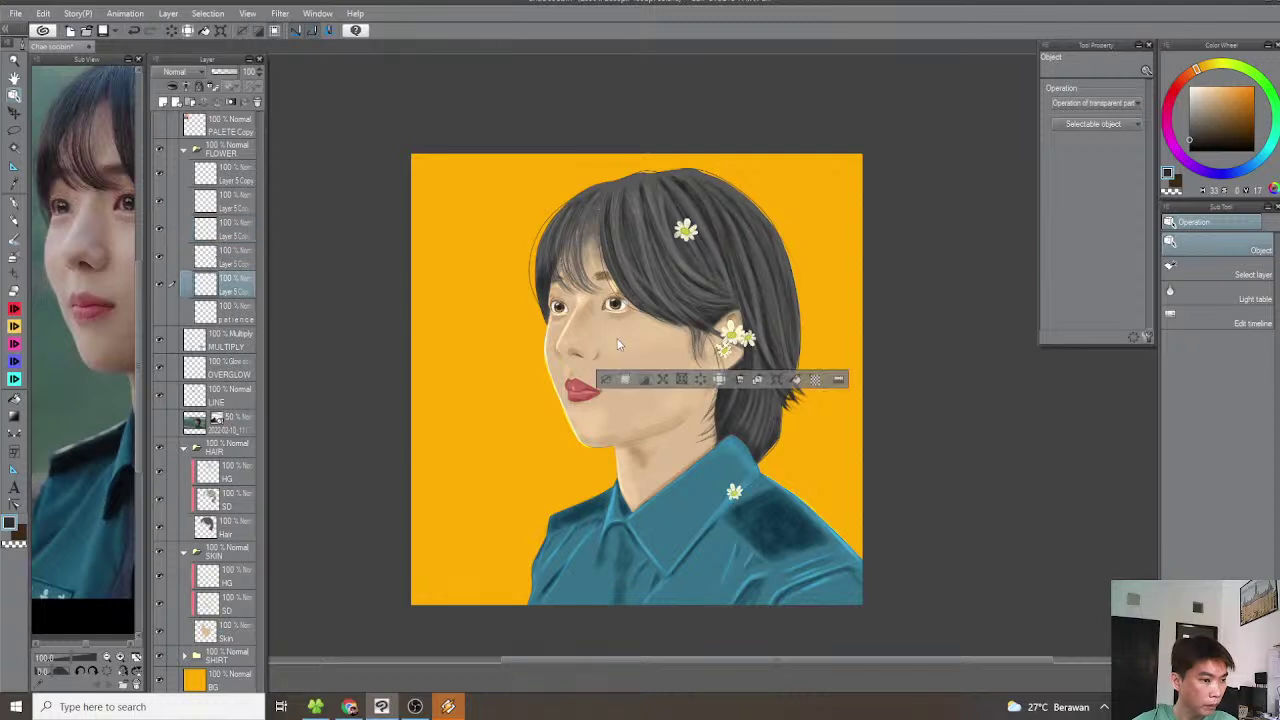
click(246, 262)
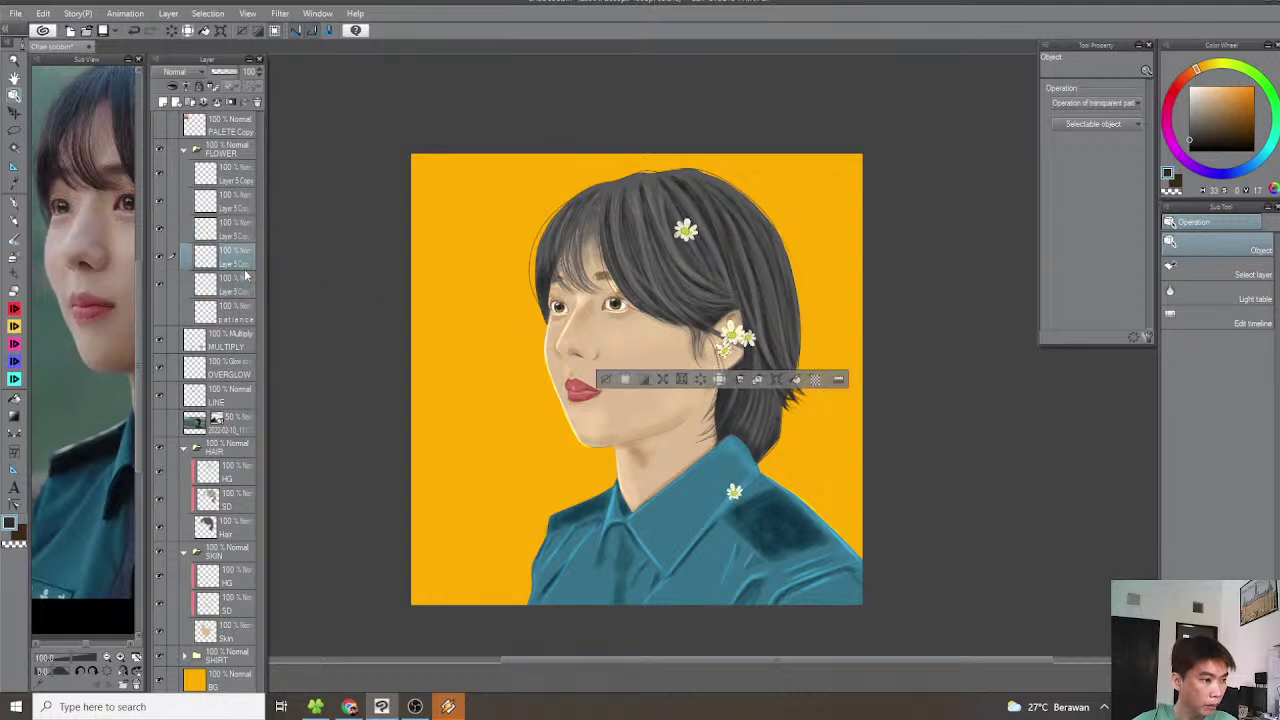
click(245, 282)
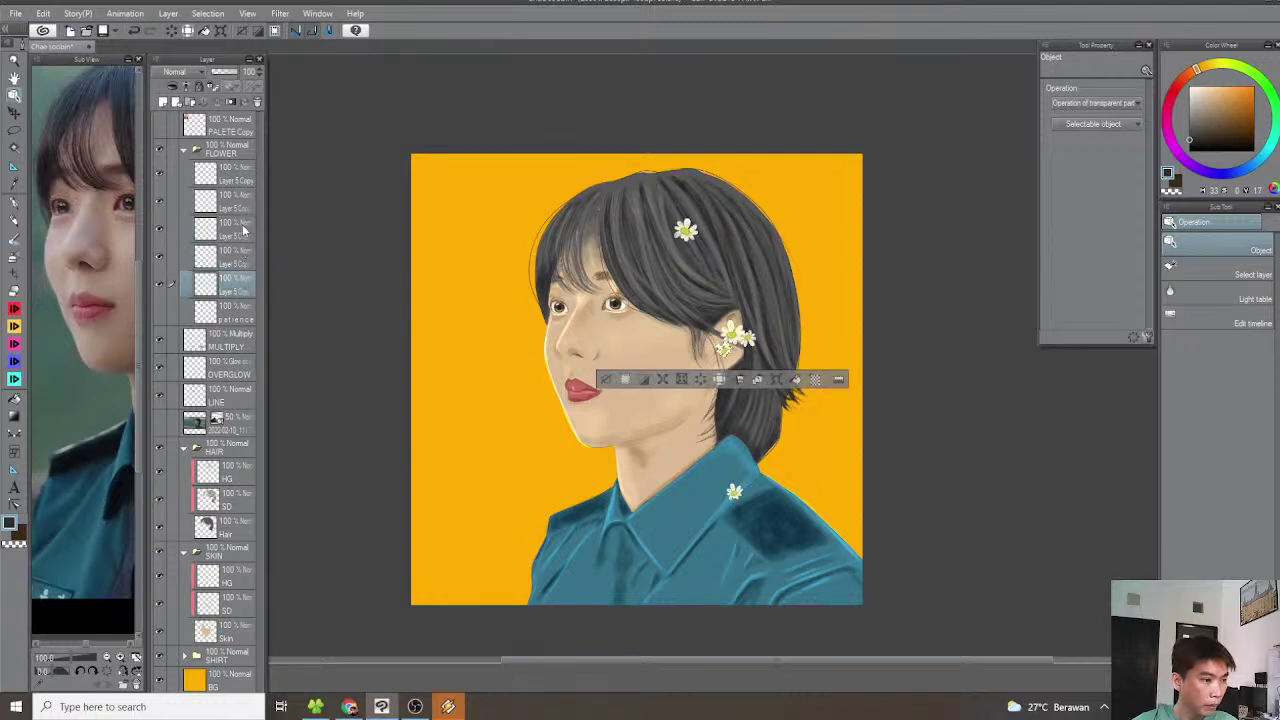
shift+click(243, 230)
click(243, 230)
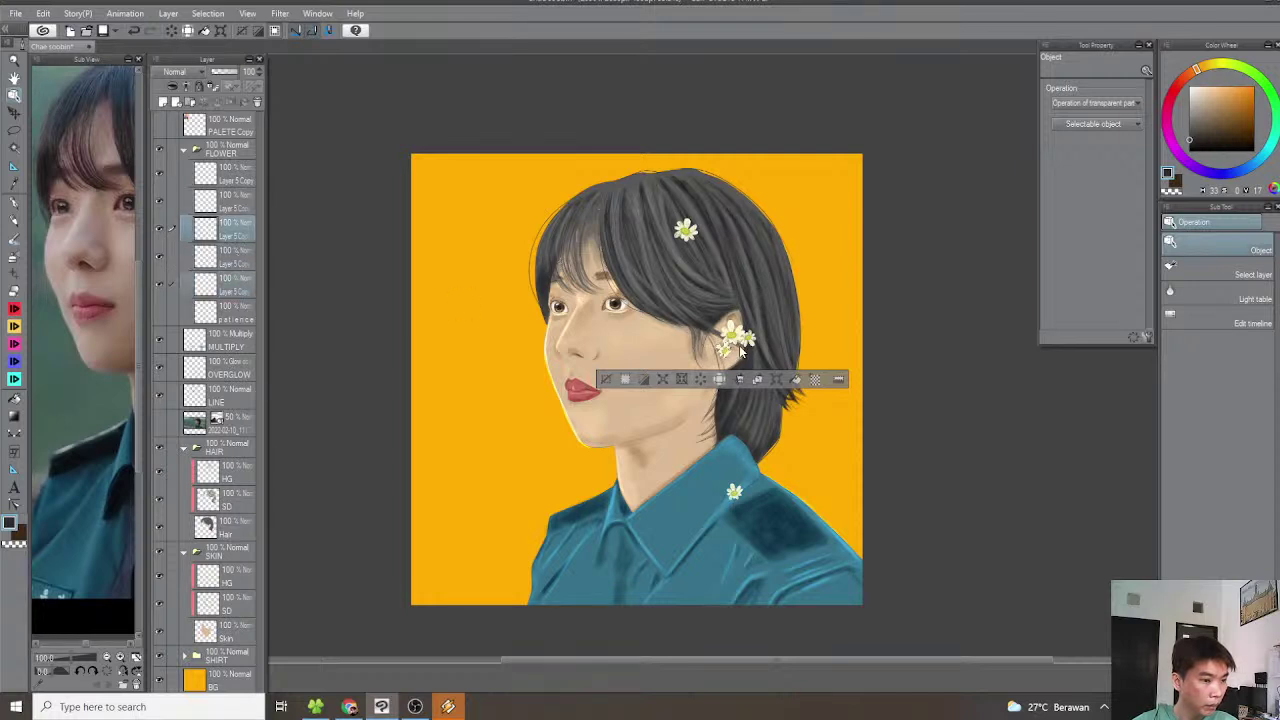
key(ctrl+d)
drag(740, 347, 729, 310)
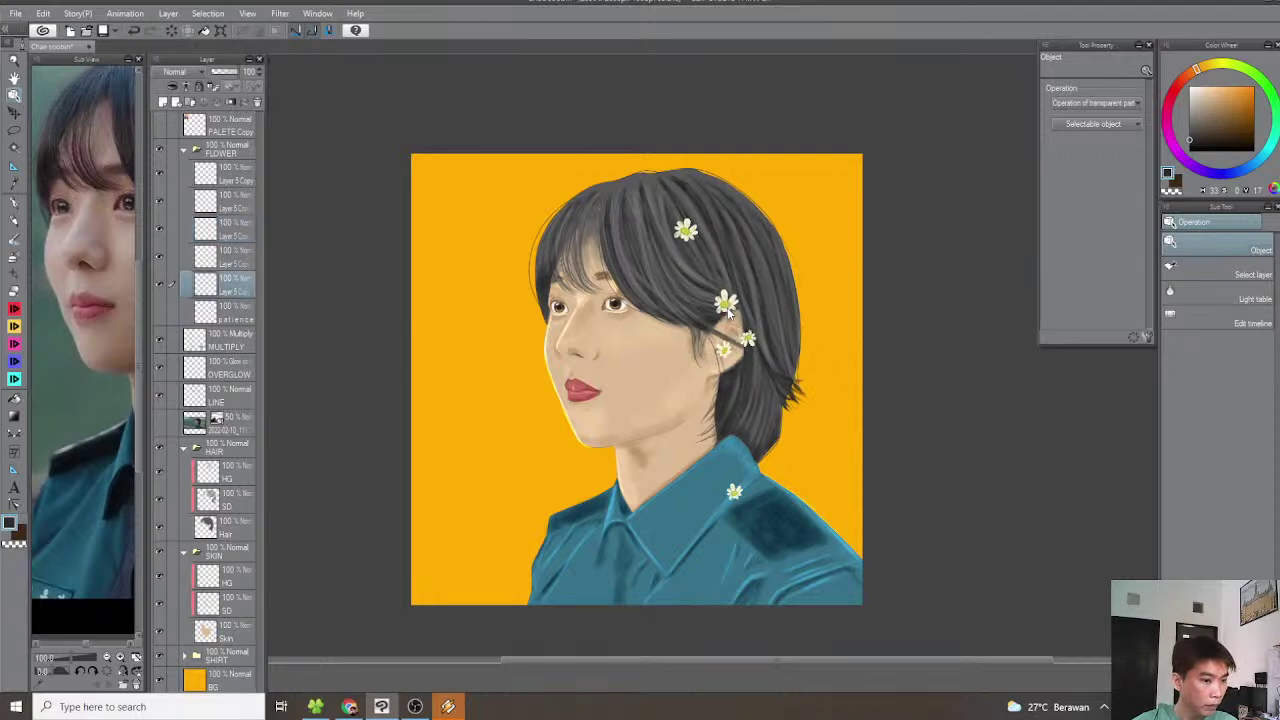
Move the small daisy at the ear's back edge to the lower front side of the large daisy above the ear
scroll(731, 340, up, 2)
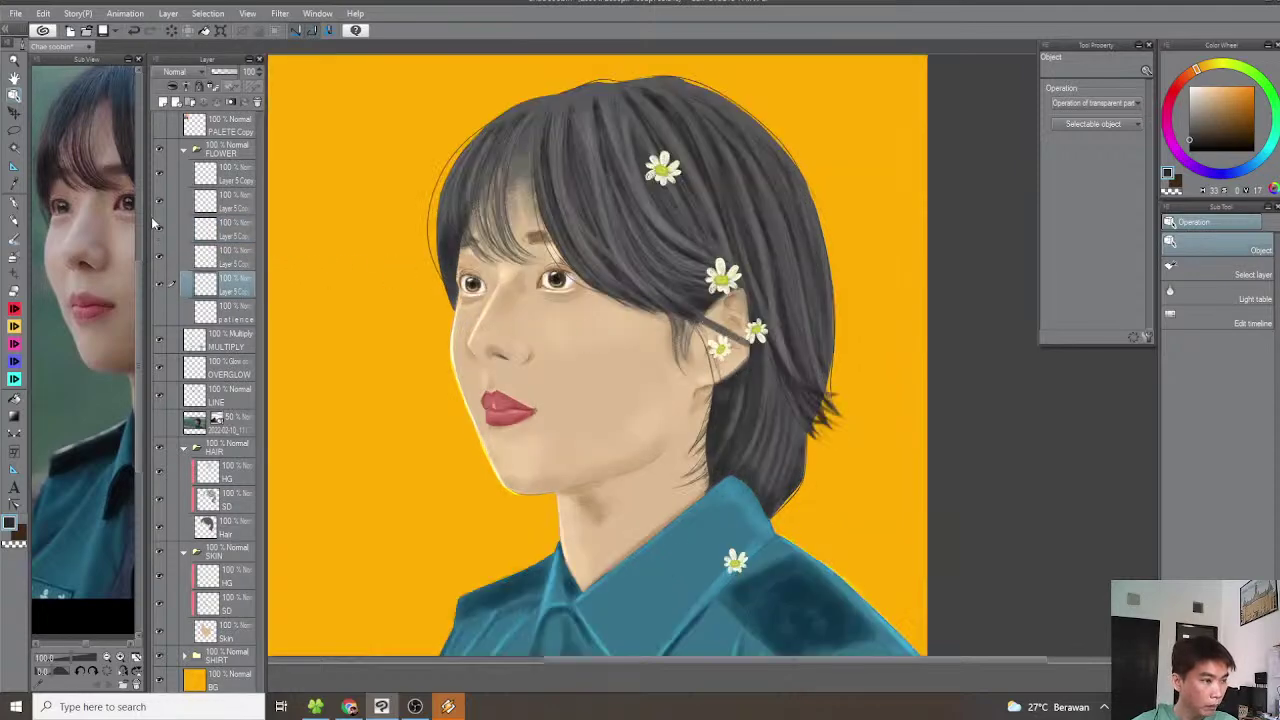
click(232, 180)
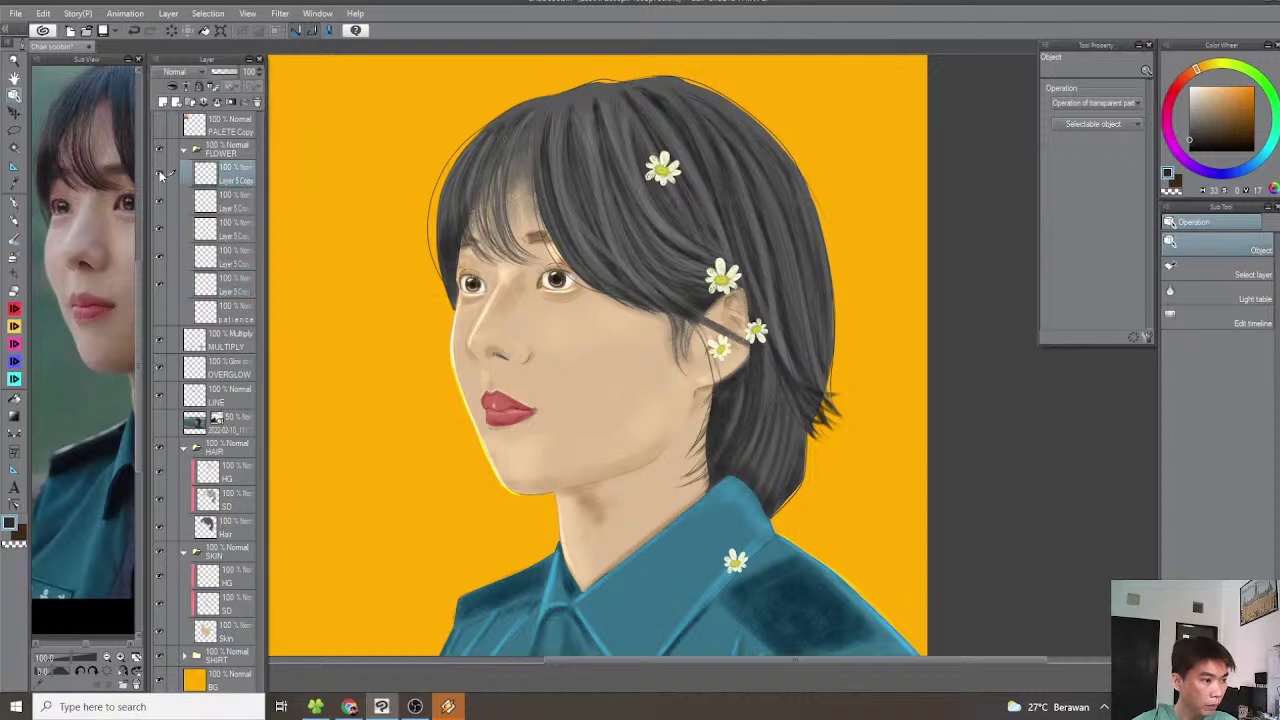
drag(742, 345, 706, 305)
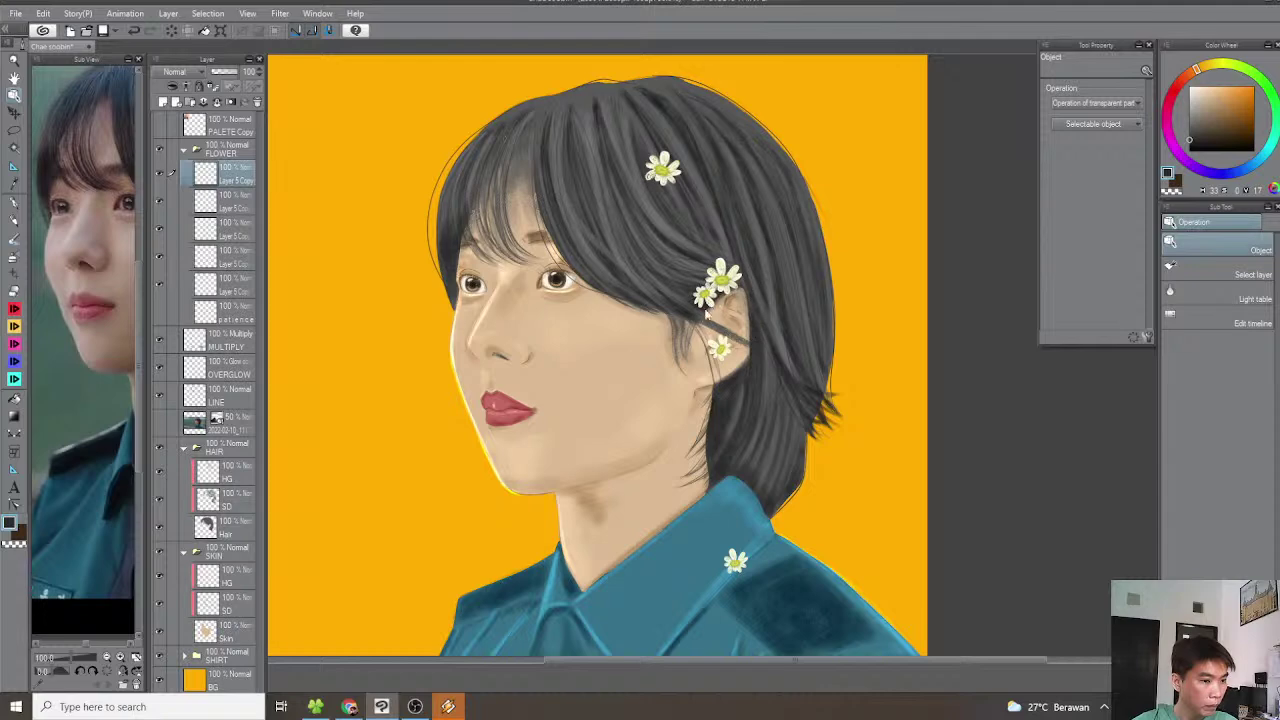
Find the layer of the daisy on the shirt and move that flower up onto the nape hair just above the collar
click(237, 208)
click(163, 204)
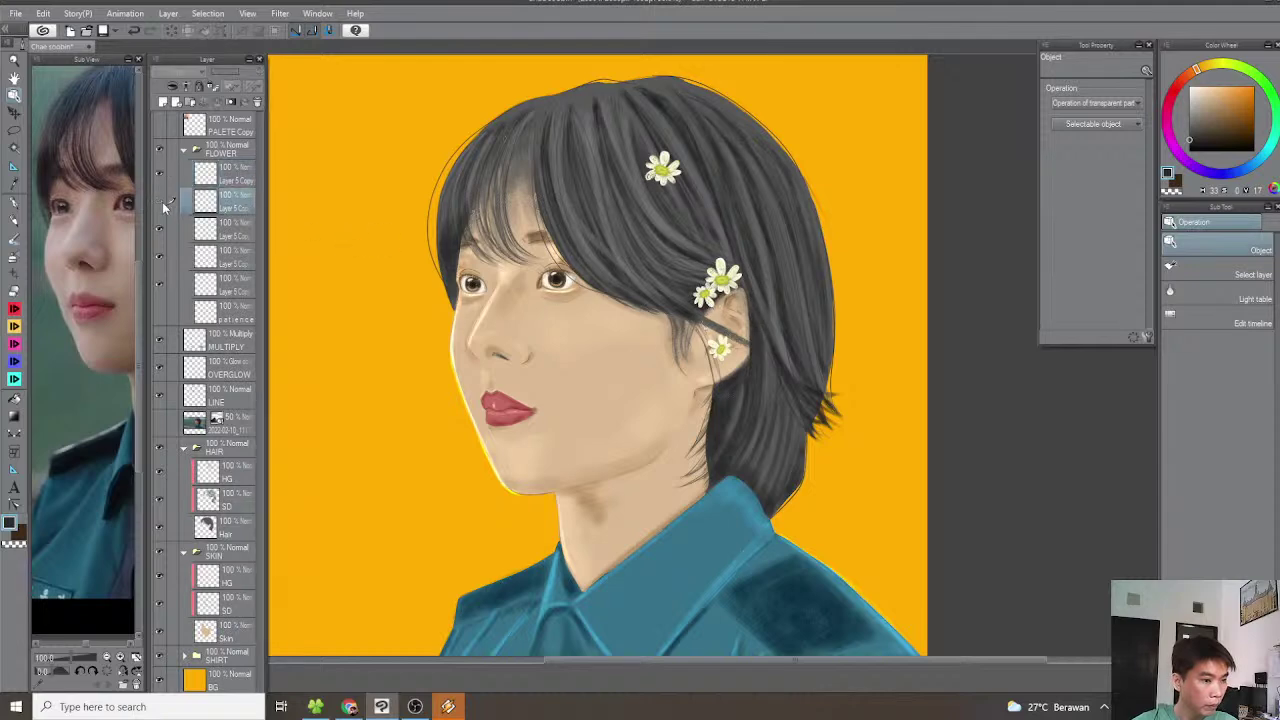
click(163, 204)
drag(724, 584, 726, 467)
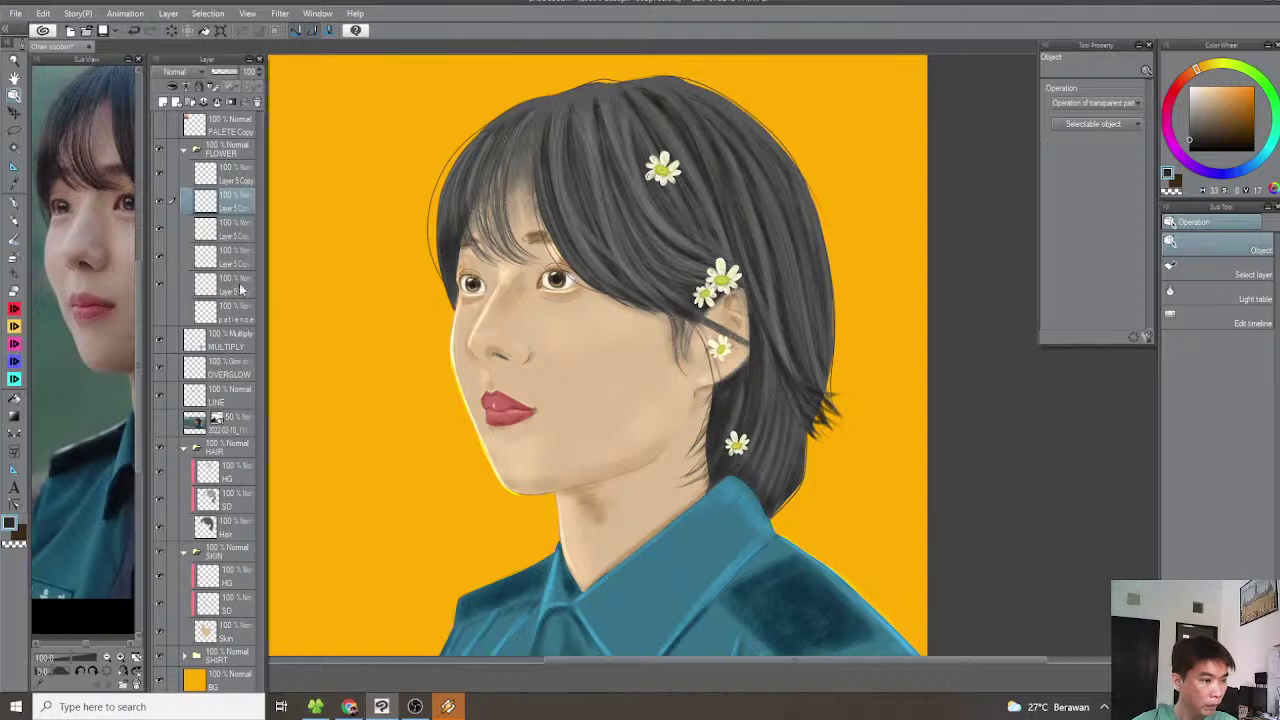
Find the layer of the daisy remaining on the ear and move it up to complete a three-flower cluster above the ear
click(238, 288)
click(161, 284)
click(161, 284)
click(160, 258)
click(160, 258)
click(157, 230)
click(157, 230)
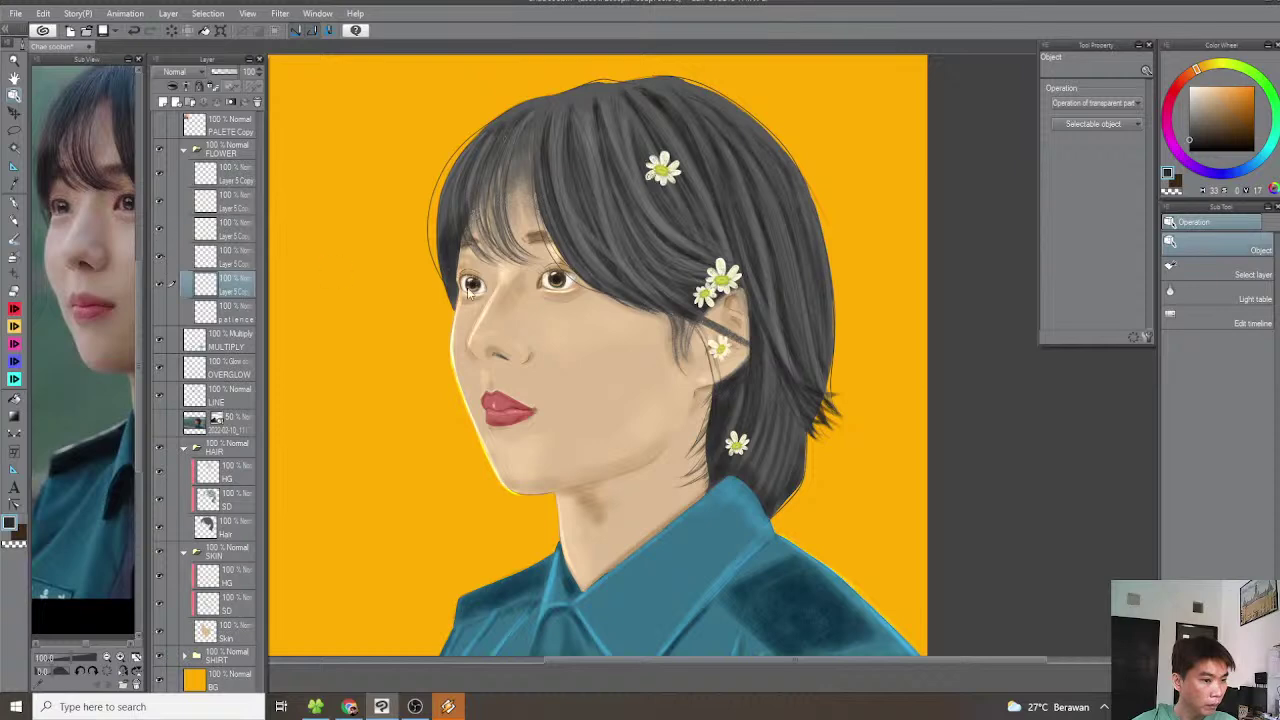
drag(733, 345, 705, 283)
scroll(770, 293, down, 2)
drag(850, 391, 884, 379)
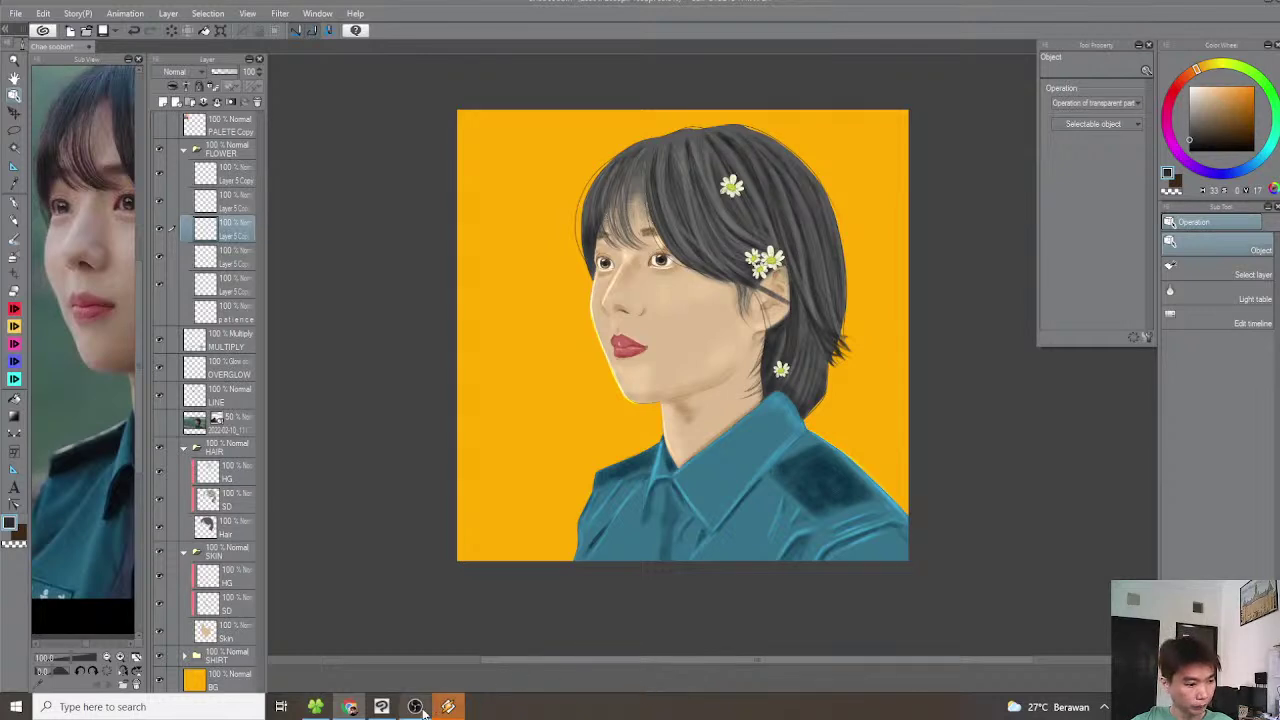
mouse_move(421, 710)
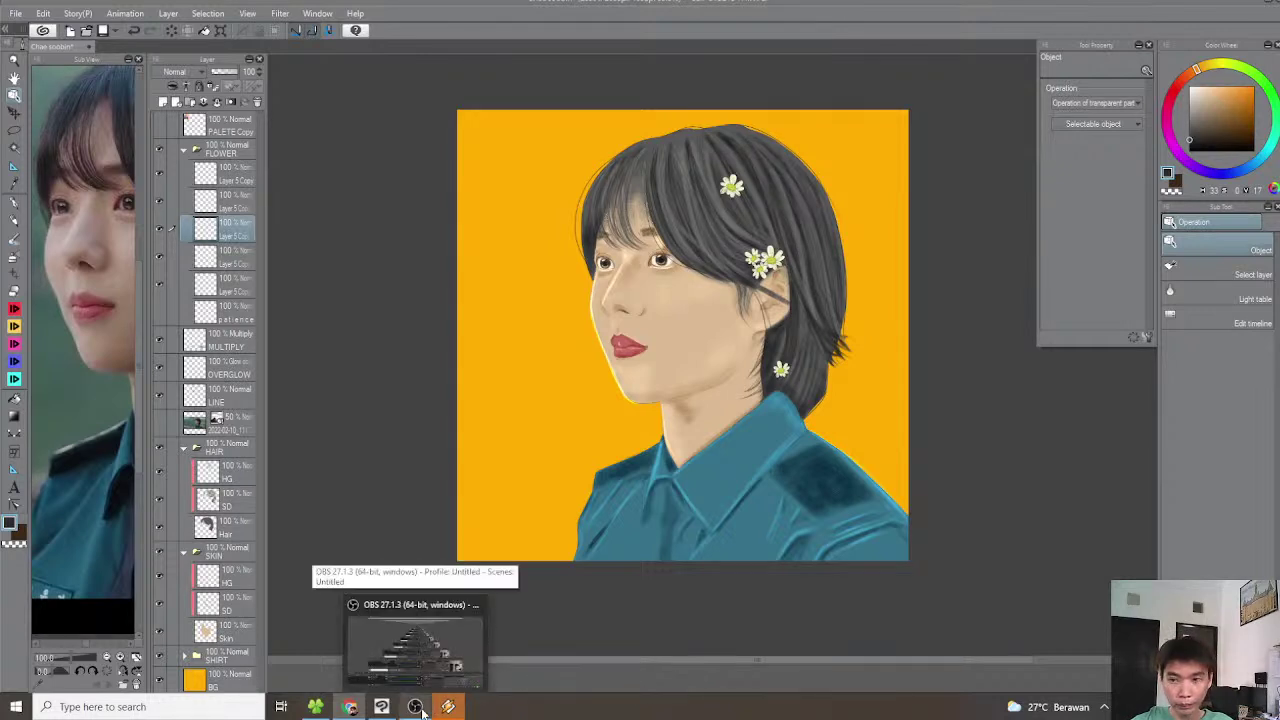